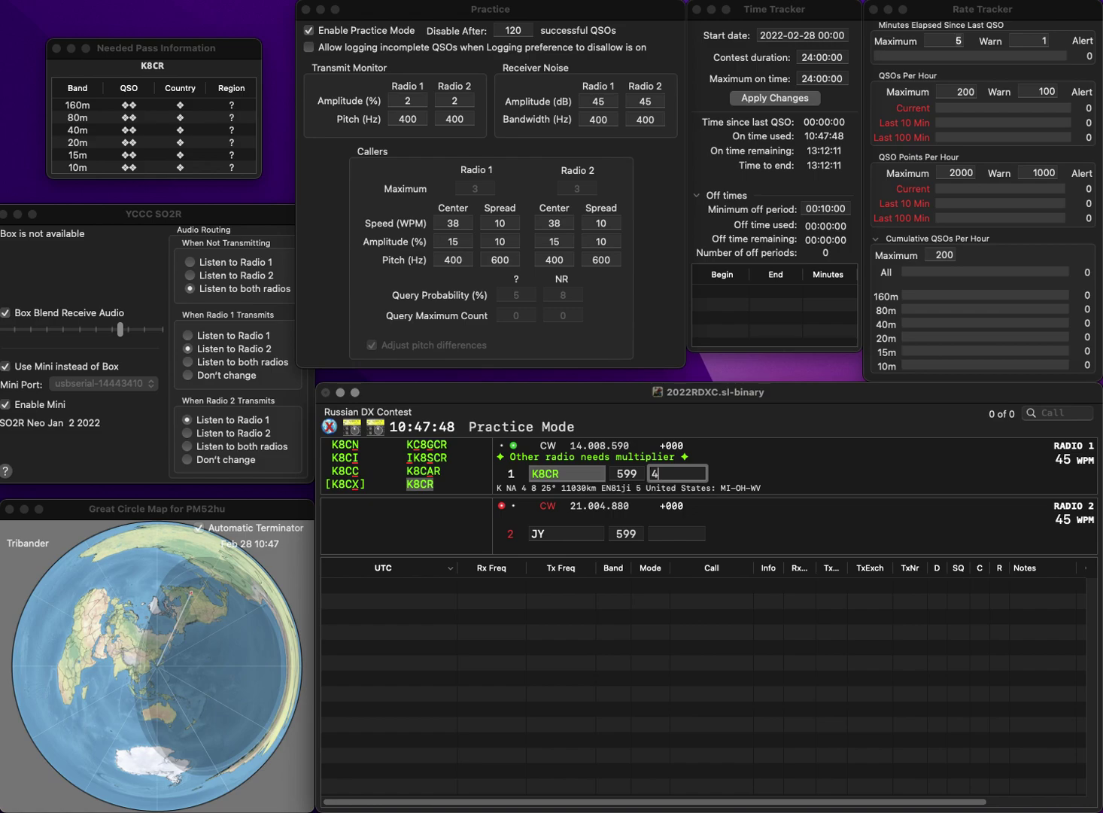
pyautogui.press('Return')
pyautogui.write('IV3J')
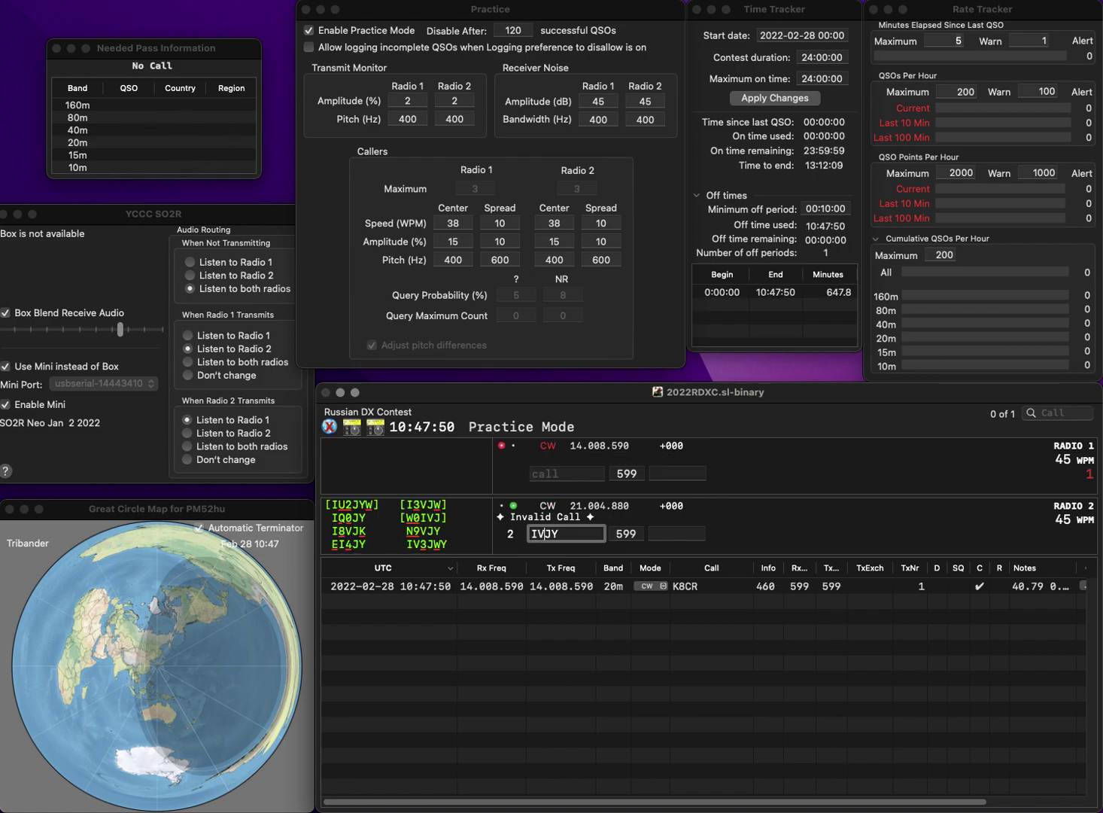
pyautogui.write('W')
pyautogui.press('Return')
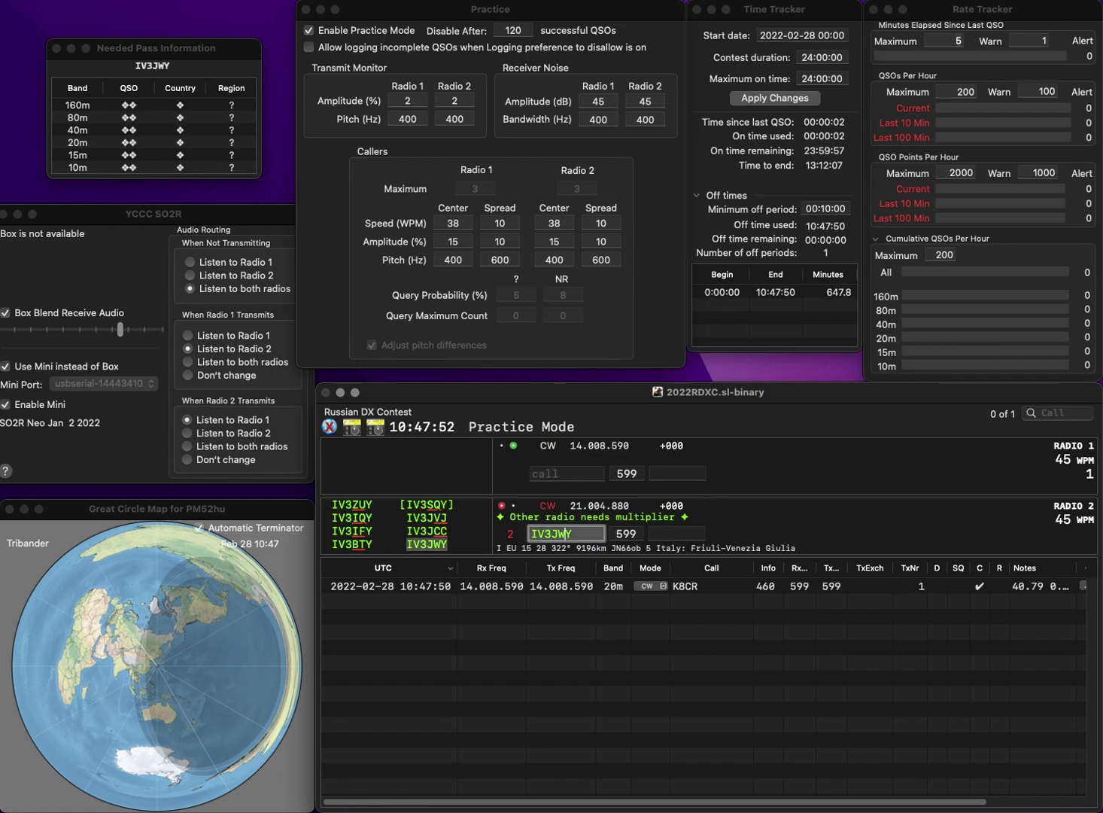
pyautogui.write('W2UOY')
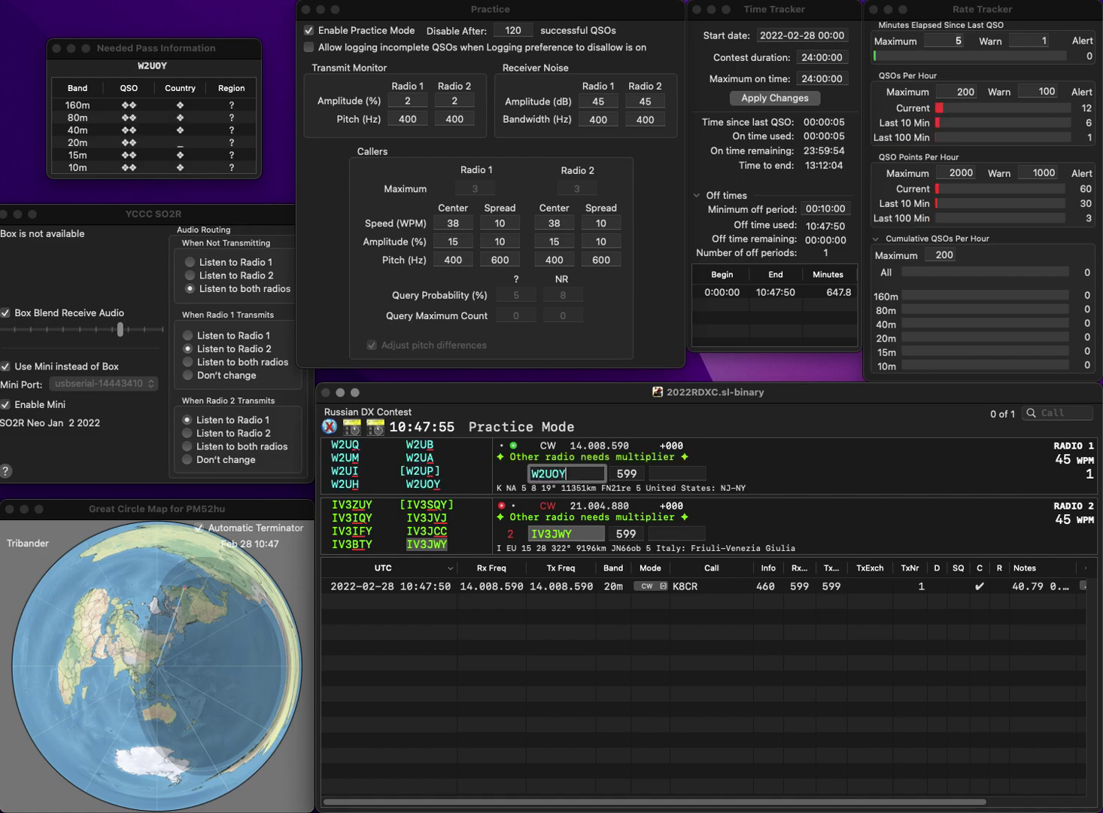
pyautogui.press('Return')
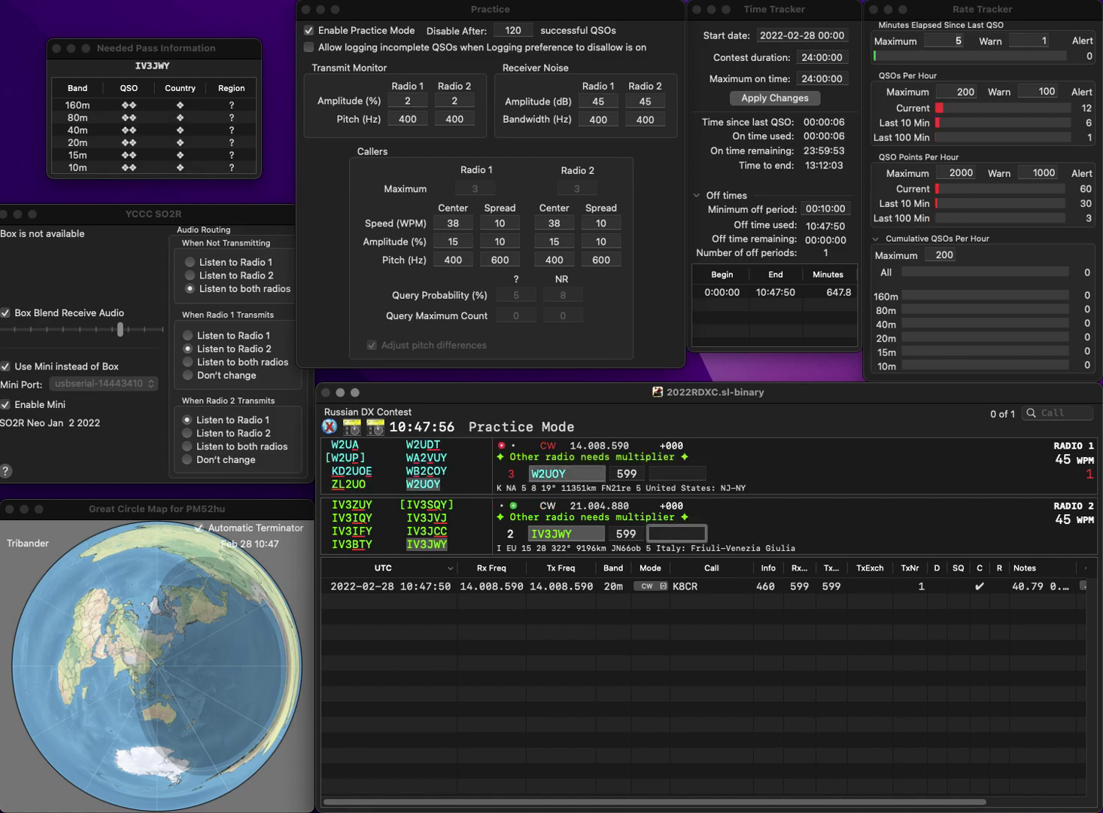
pyautogui.write('795')
pyautogui.press('Return')
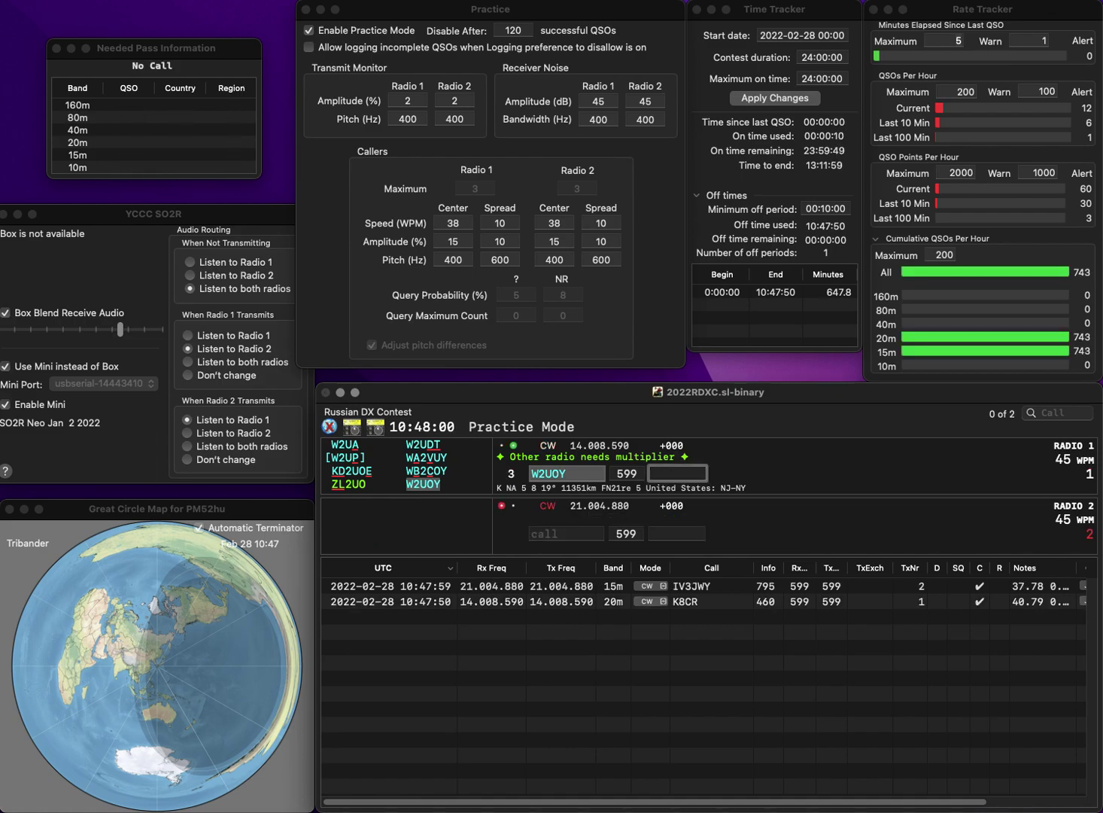
pyautogui.write('65')
pyautogui.press('Return')
pyautogui.write('K8TR')
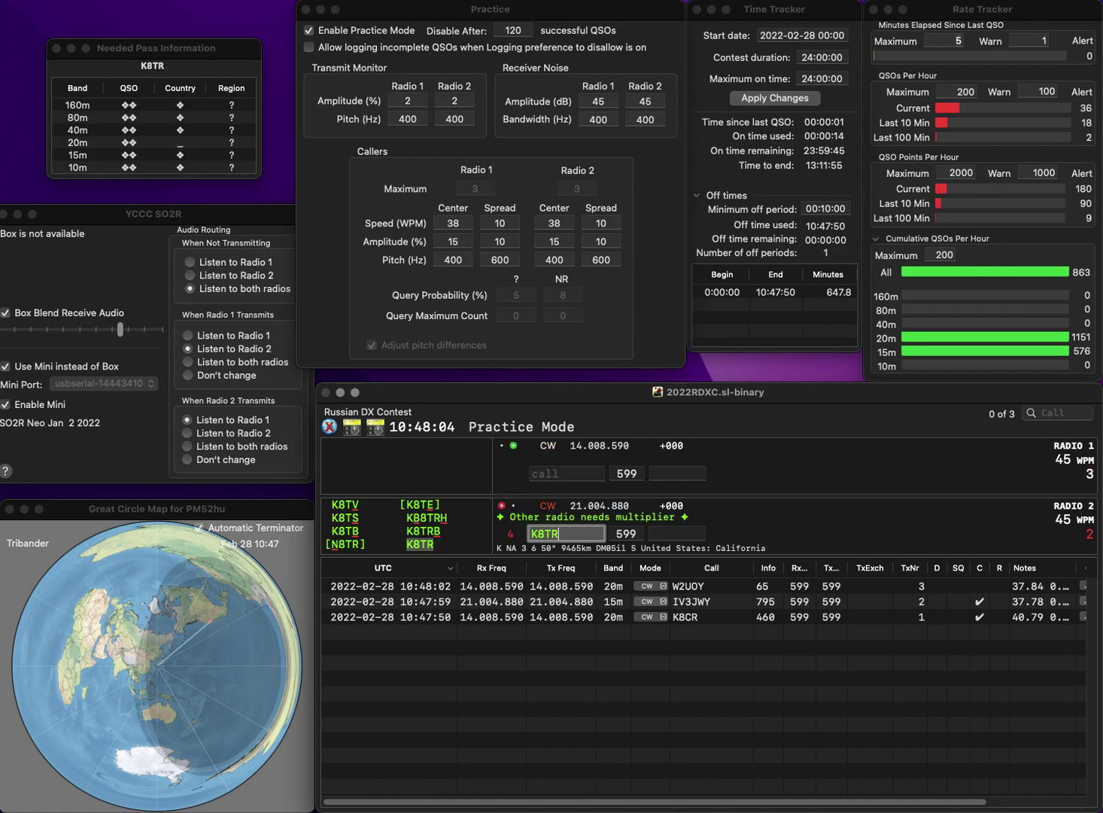
pyautogui.press('Return')
pyautogui.write('I2HIZ')
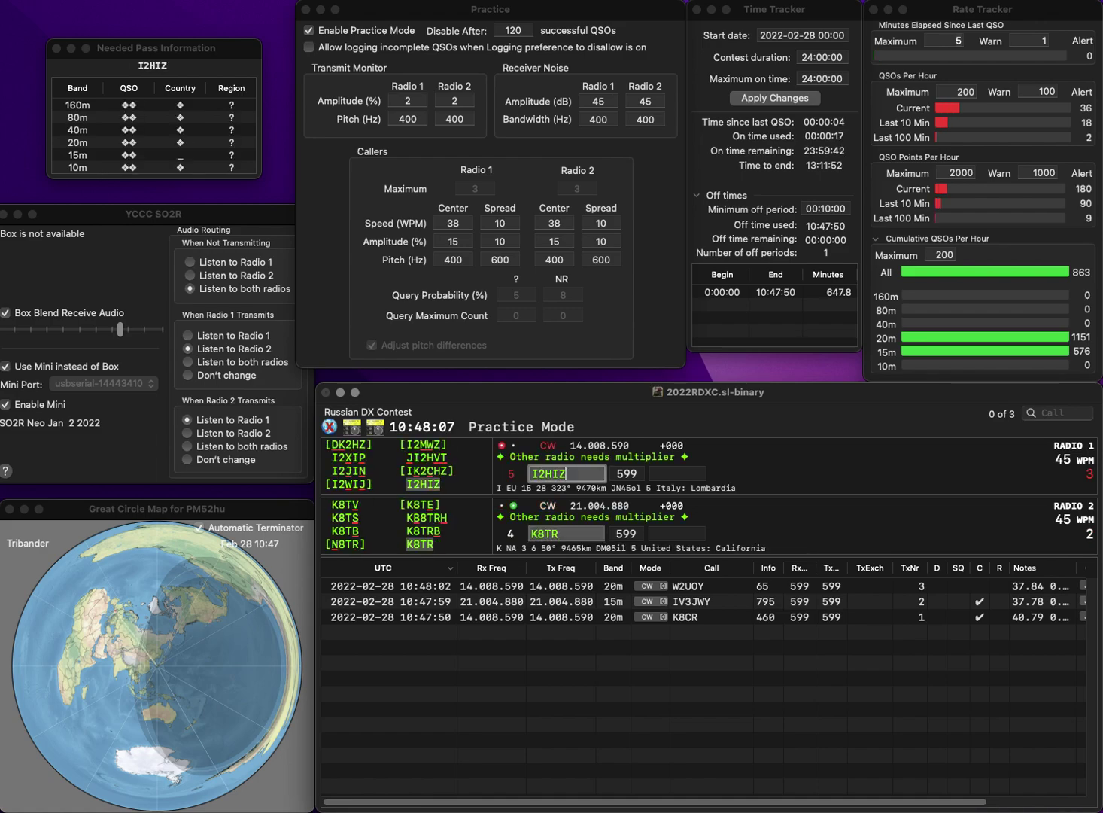
pyautogui.press('Return')
pyautogui.write('4')
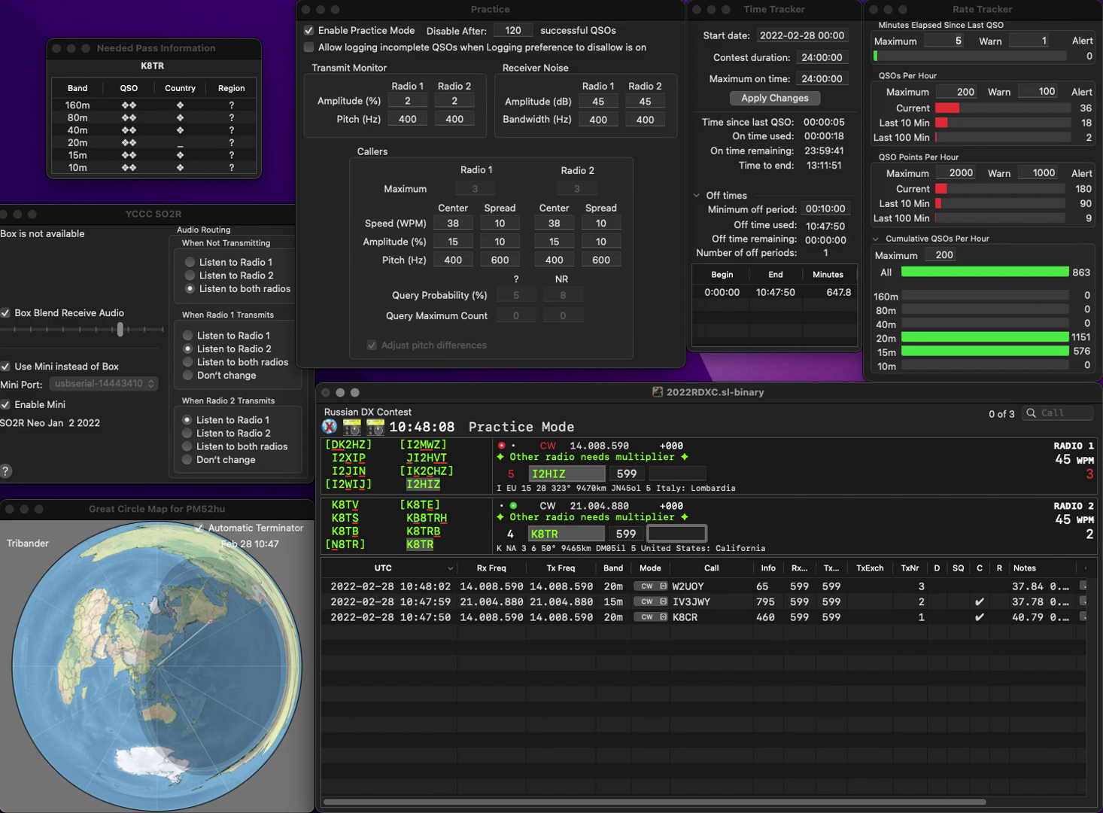
pyautogui.write('63')
pyautogui.press('Return')
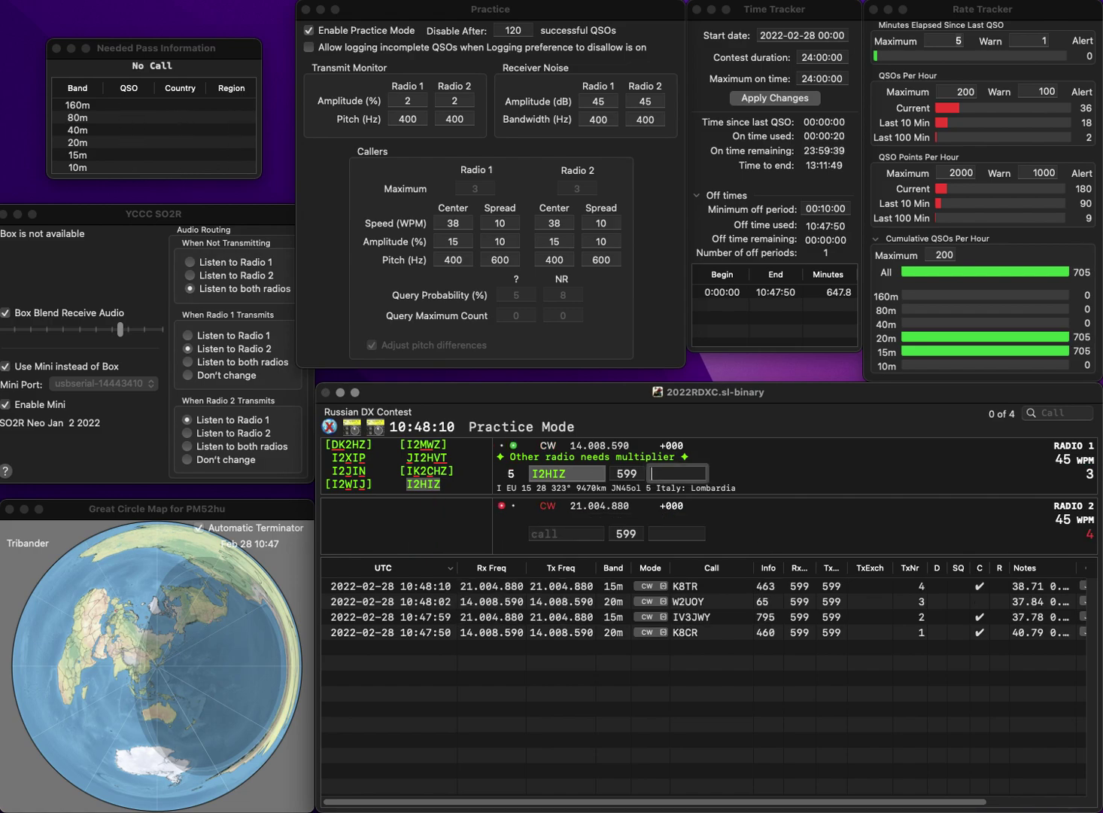
pyautogui.write('771')
pyautogui.press('Return')
pyautogui.write('OH6')
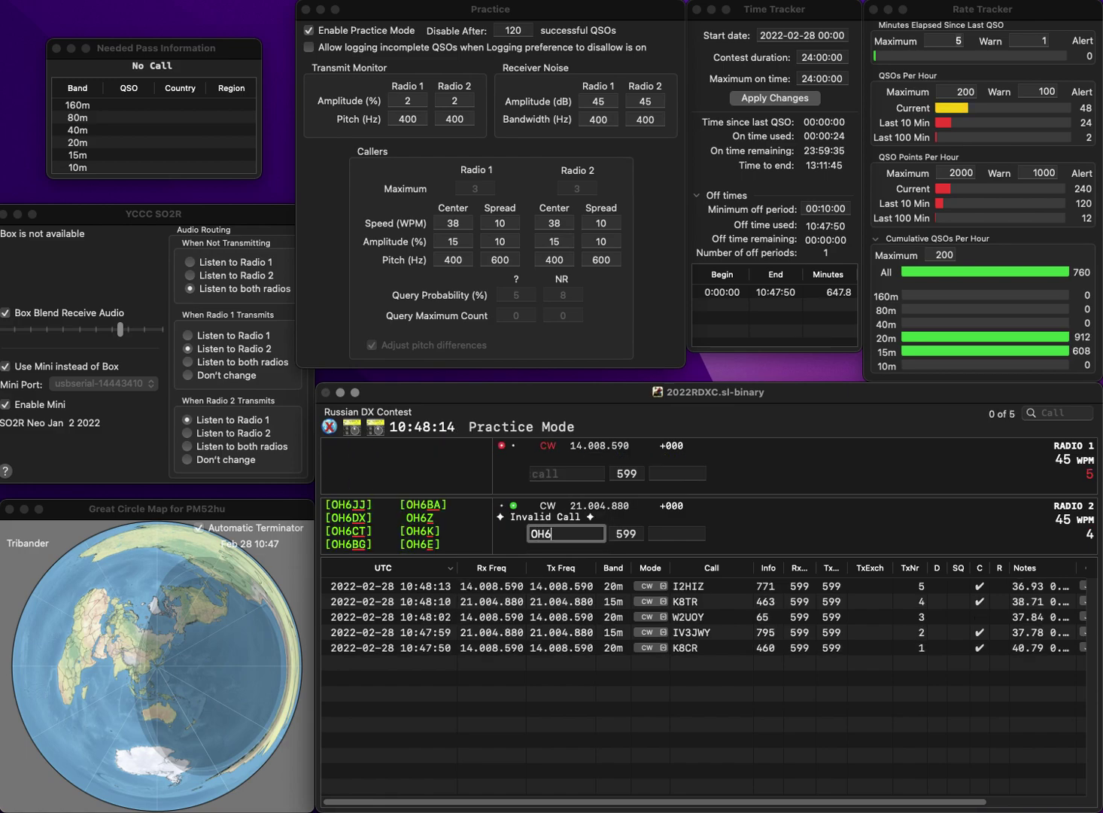
pyautogui.write('UBC')
pyautogui.press('Return')
pyautogui.write('TM5P')
pyautogui.press('Return')
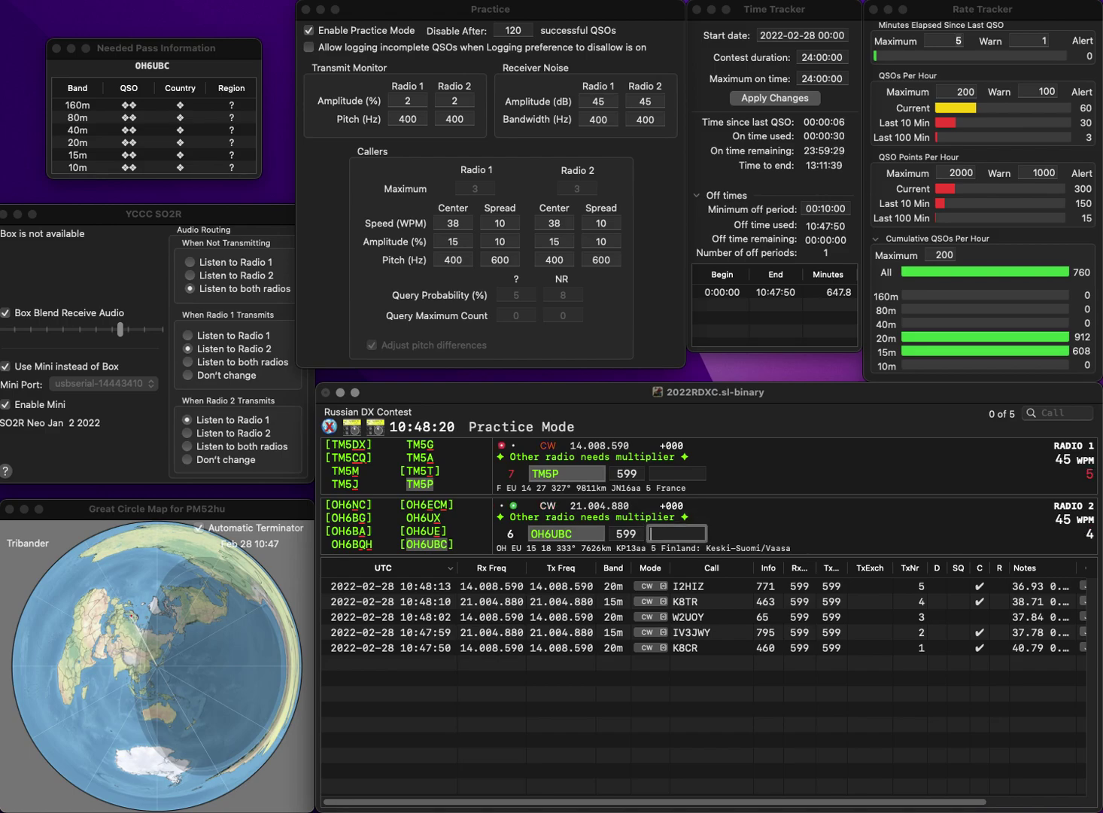
pyautogui.write('776')
pyautogui.press('Return')
# - Log TM5P on Radio 1 with received number 387 and answer caller OG95AA on Radio 2
pyautogui.write('387')
pyautogui.press('Return')
pyautogui.write('OG9HAA')
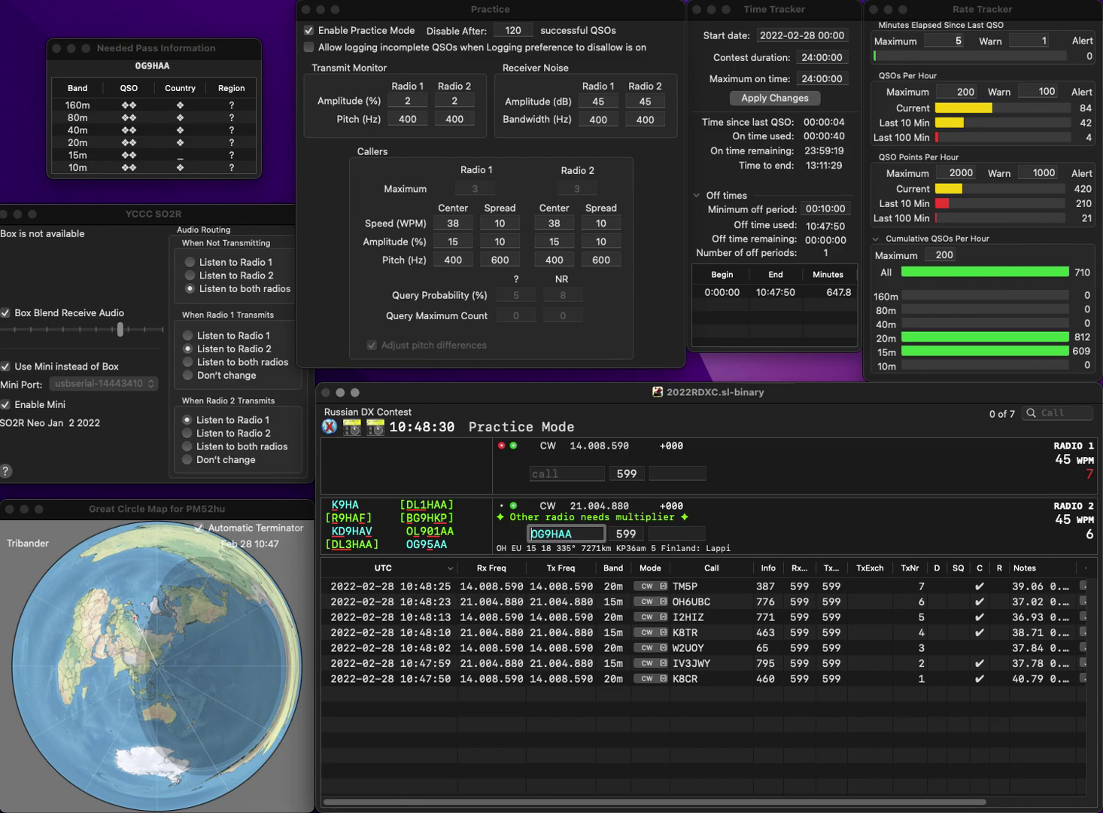
pyautogui.press('Left')
pyautogui.press('BackSpace')
pyautogui.write('5')
pyautogui.press('Return')
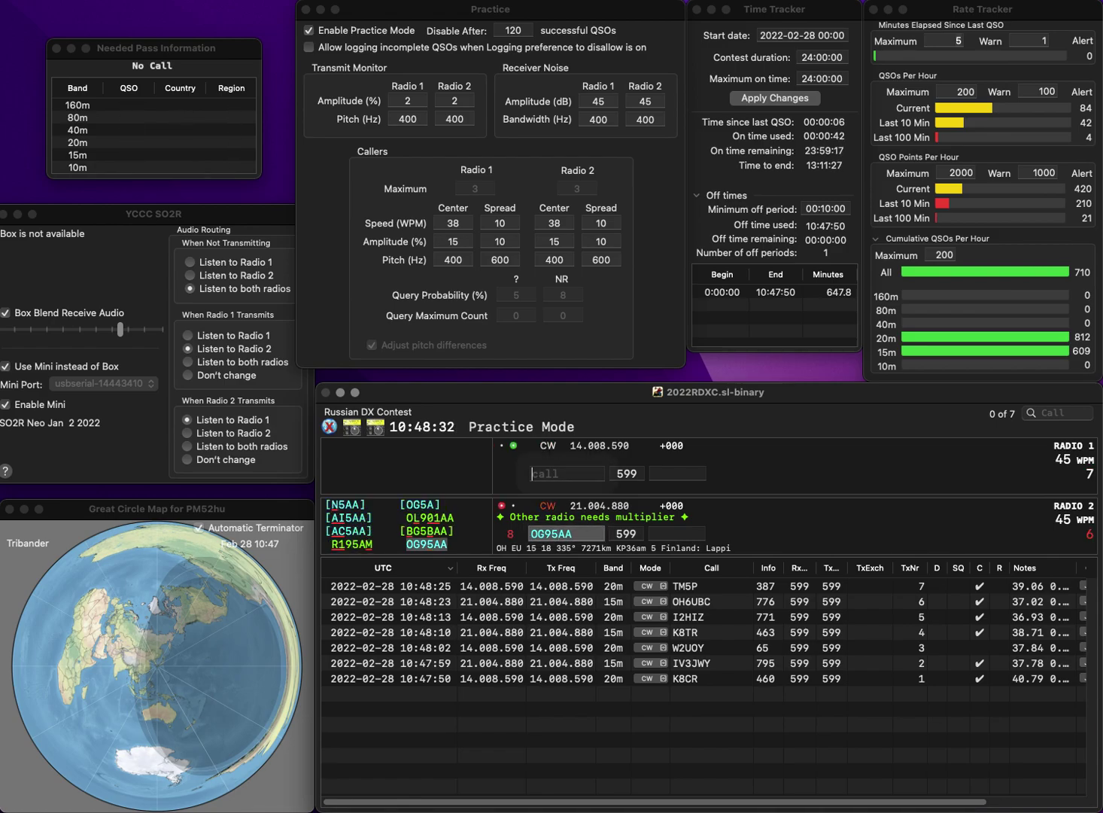
pyautogui.write('PU2DOY')
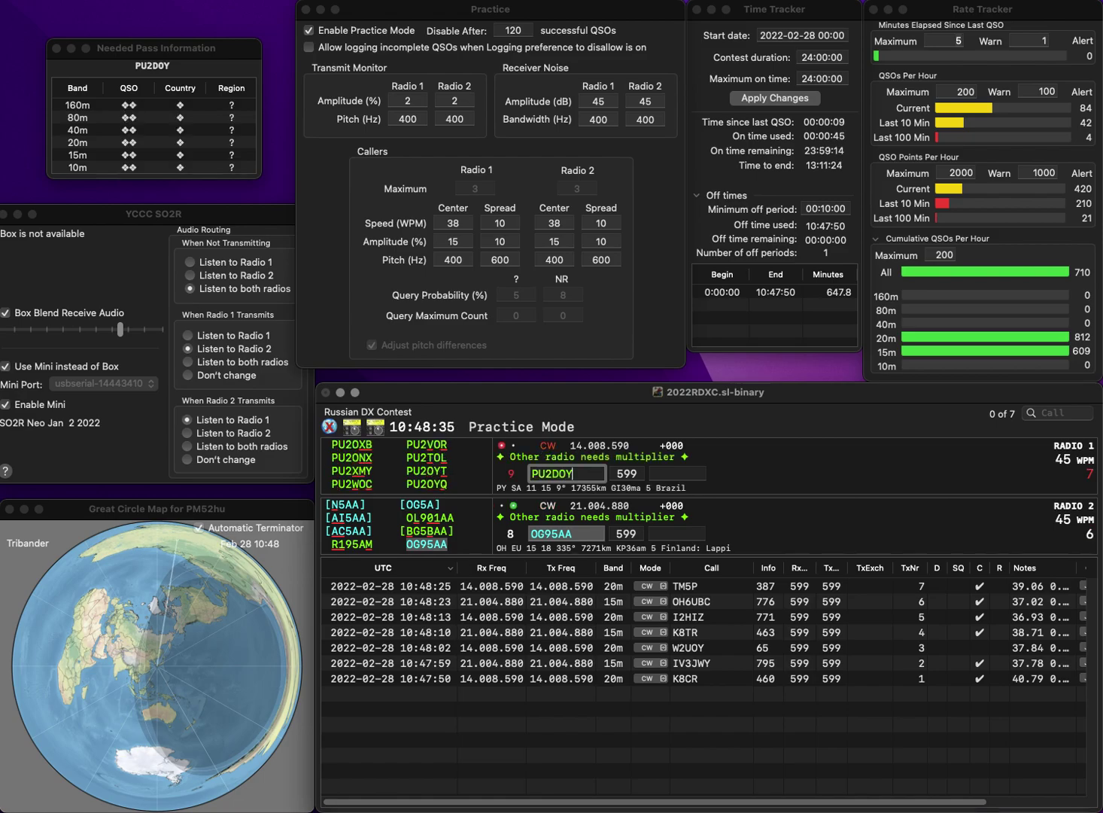
pyautogui.press('Return')
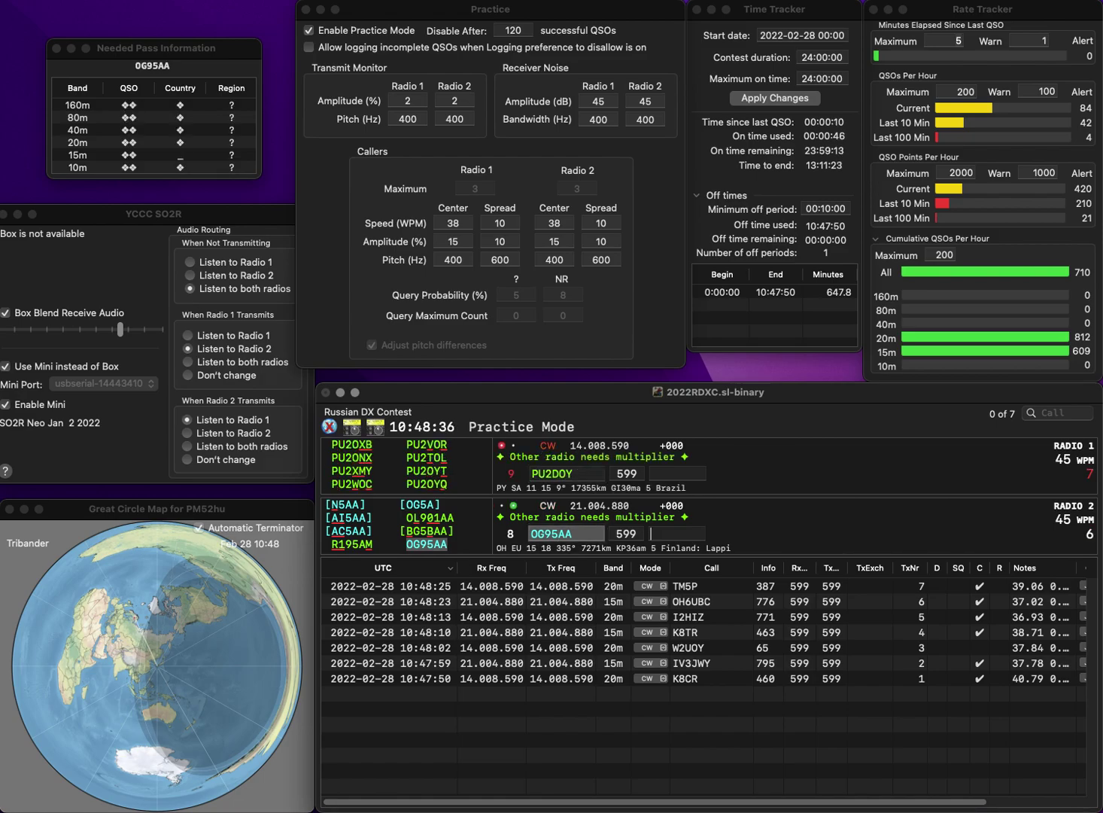
pyautogui.write('80')
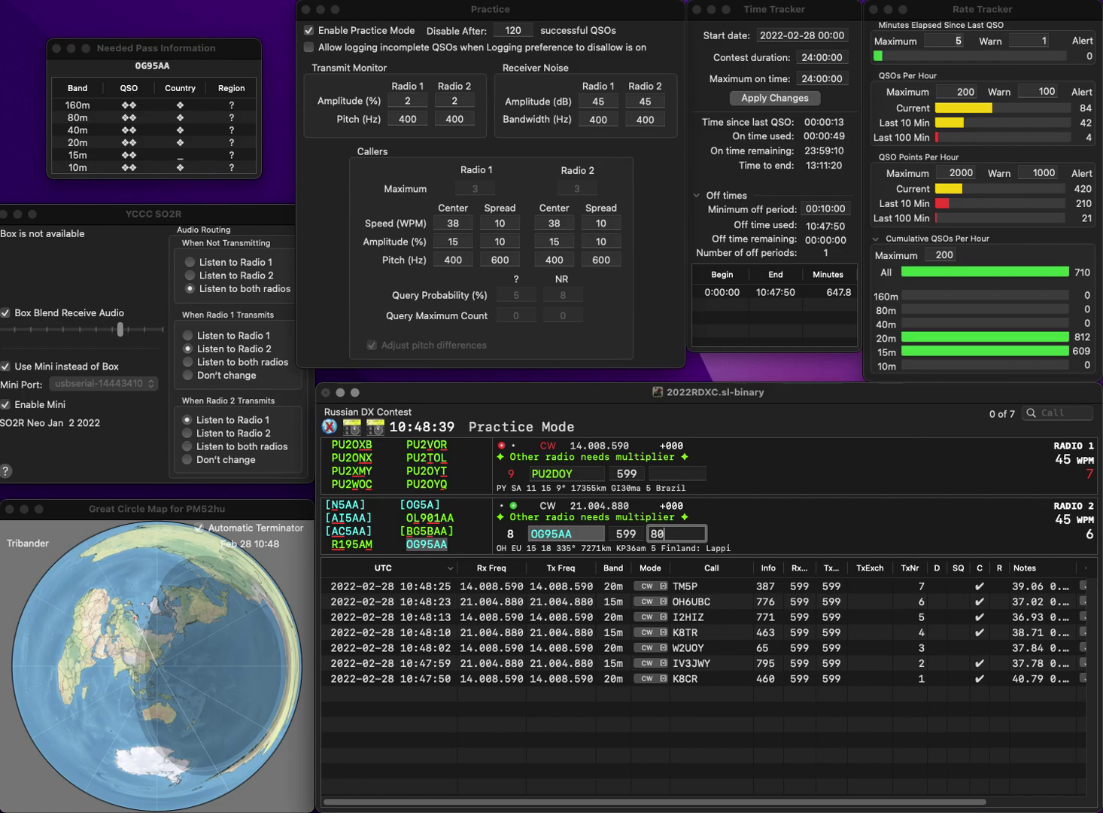
pyautogui.press('Return')
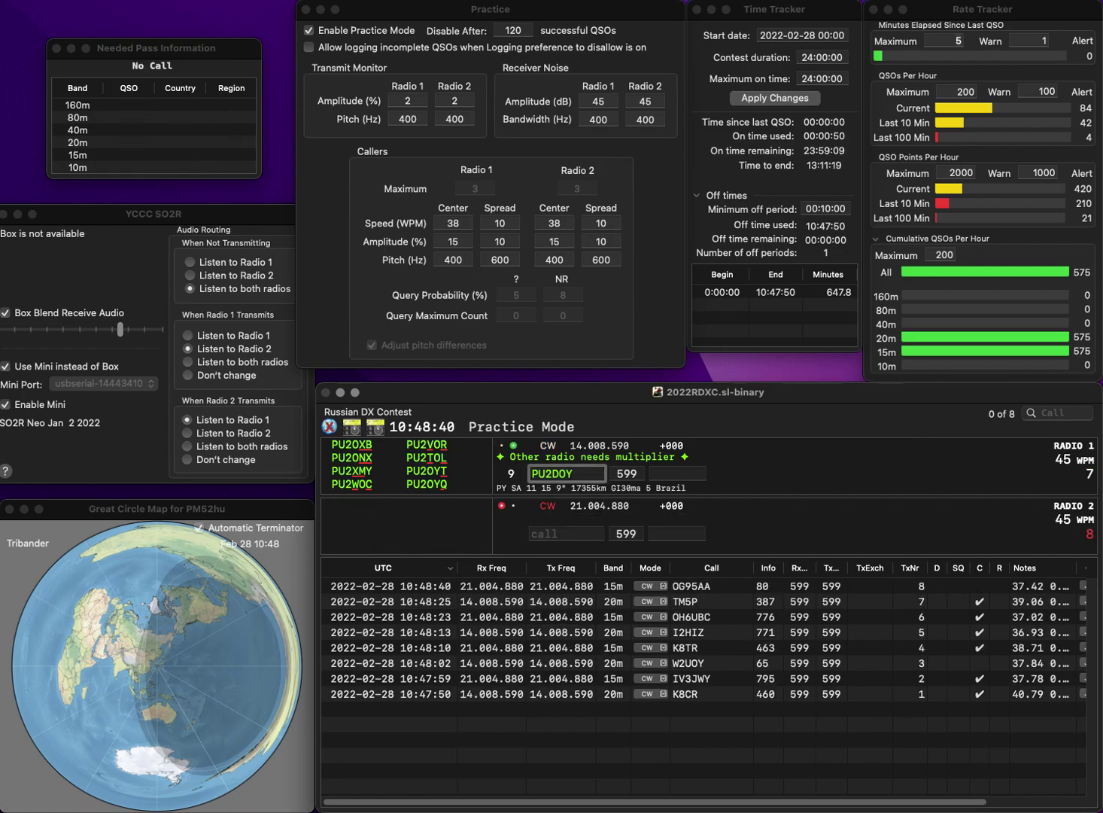
pyautogui.press('Left')
pyautogui.press('Left')
pyautogui.press('BackSpace')
pyautogui.press('BackSpace')
pyautogui.write('5B')
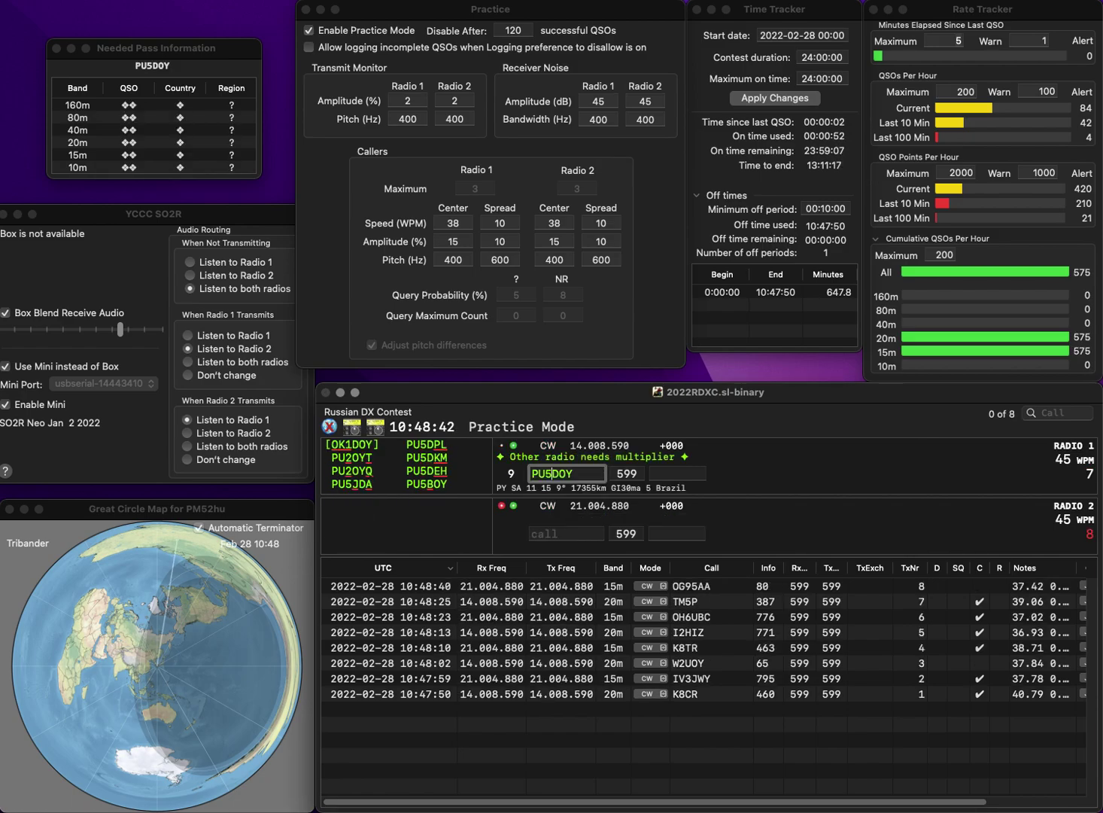
pyautogui.press('Return')
pyautogui.write('N1NN')
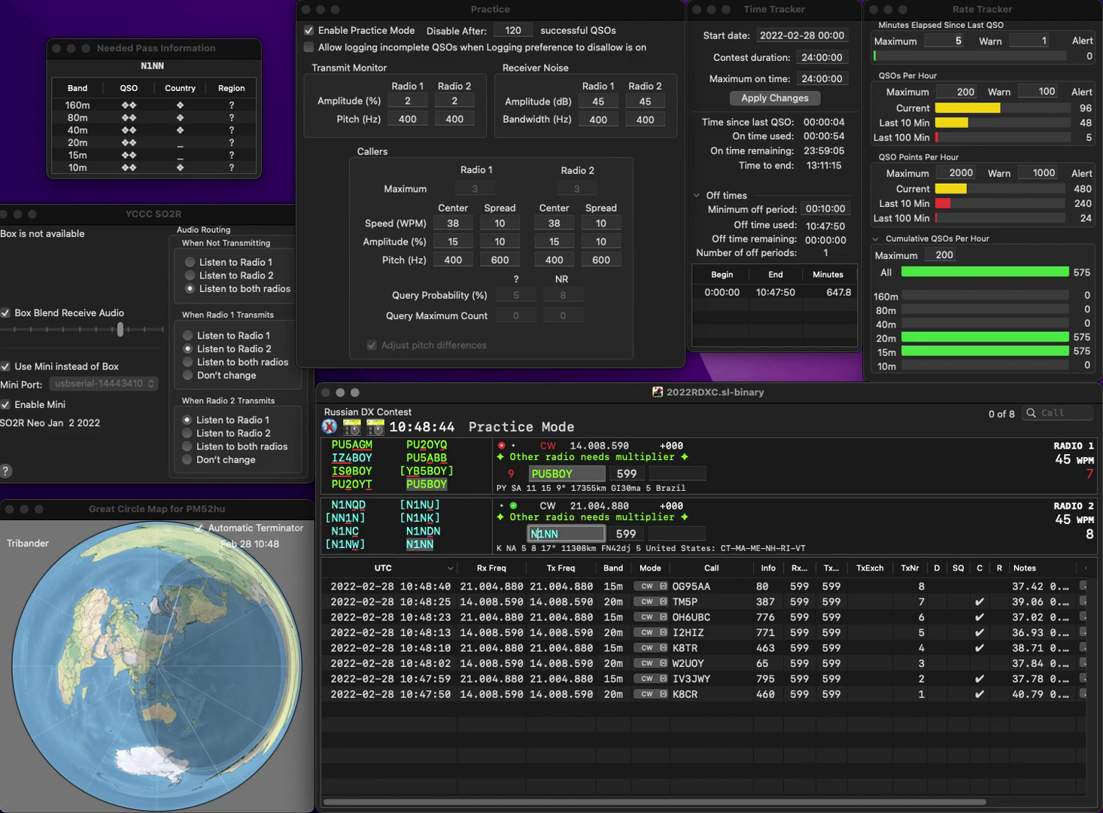
pyautogui.press('Return')
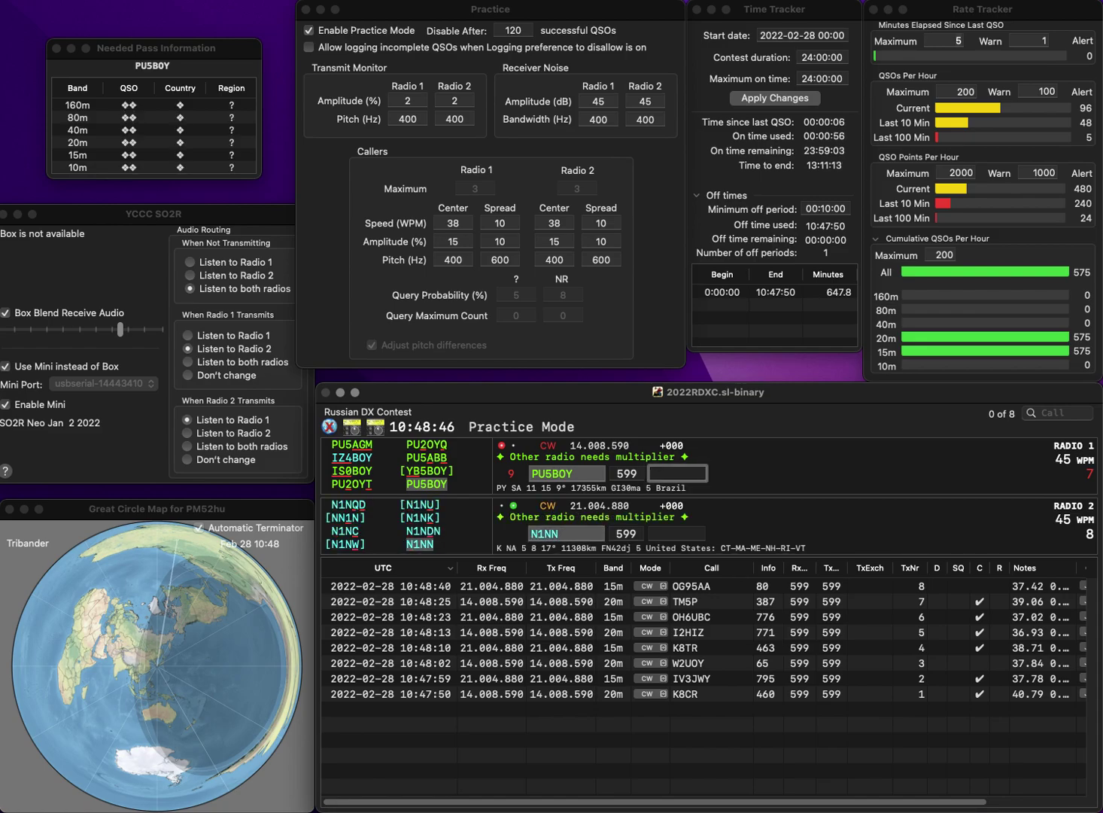
pyautogui.write('636')
pyautogui.press('Return')
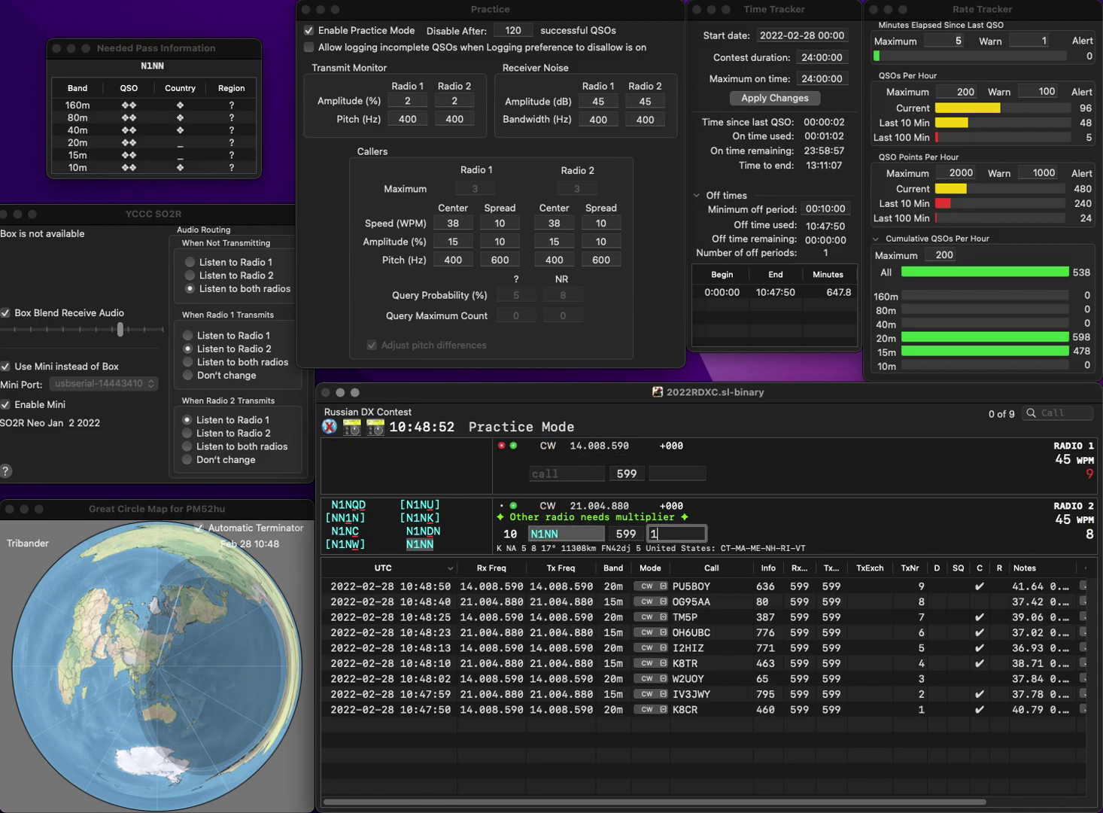
pyautogui.write('1')
pyautogui.press('Return')
pyautogui.write('KC8DIX')
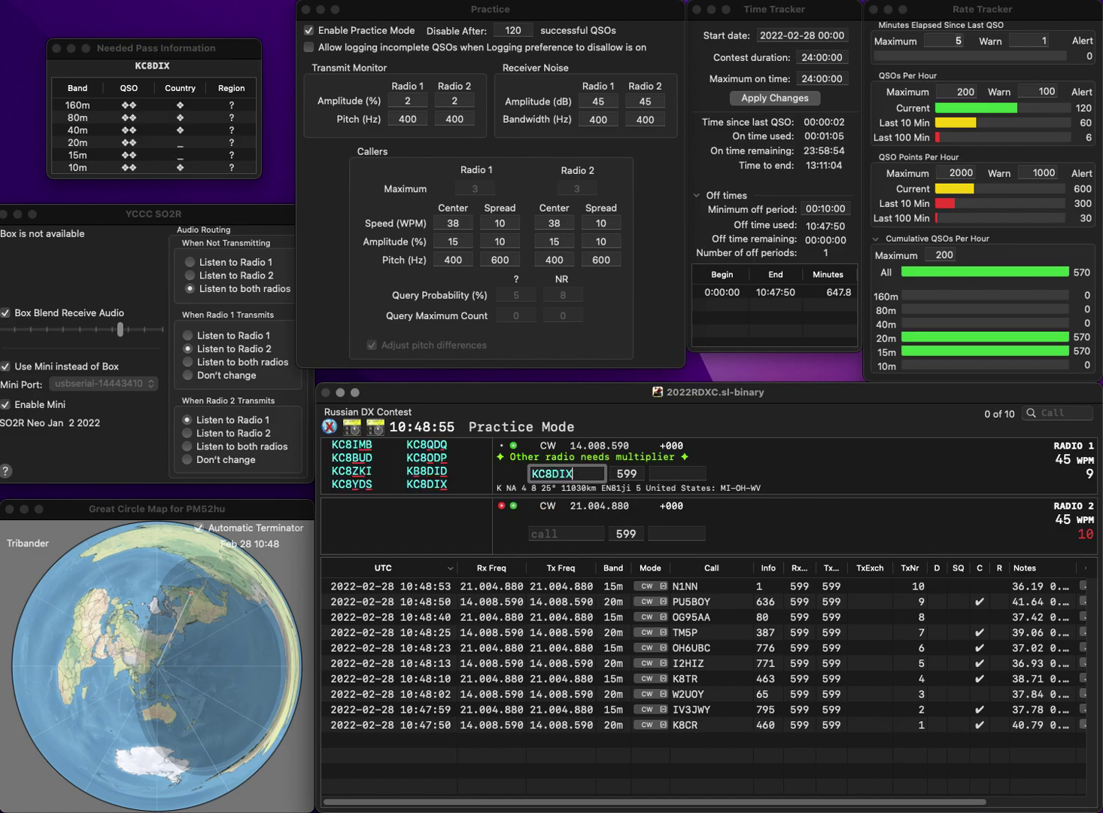
pyautogui.press('Return')
pyautogui.write('N6VOH')
pyautogui.press('Return')
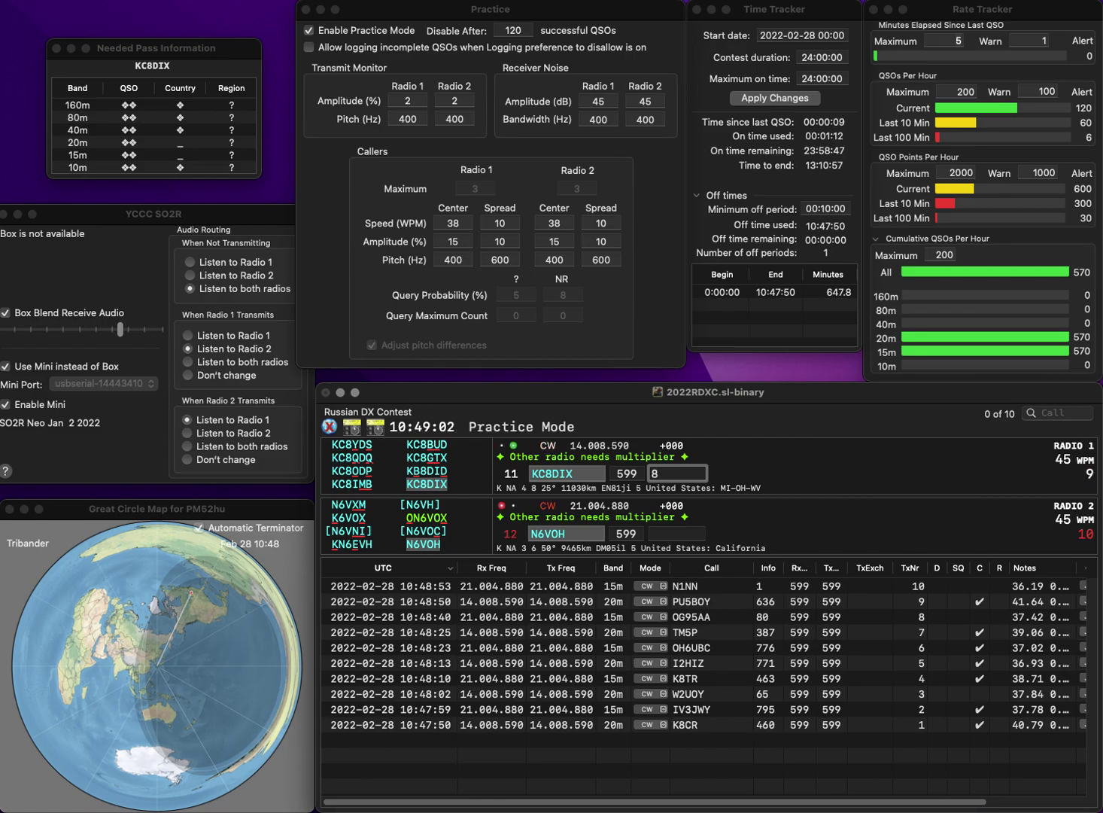
pyautogui.write('02')
pyautogui.press('Return')
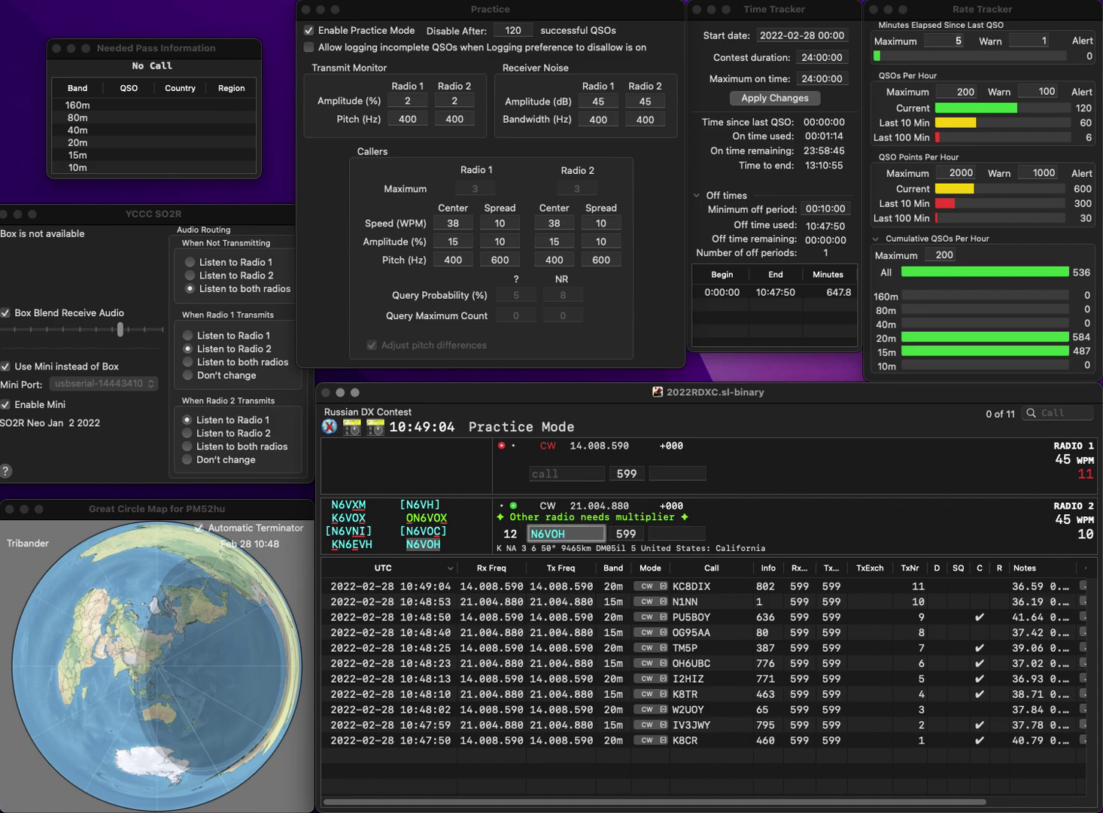
# - Log N6VOH on Radio 2 with received number 516 and answer caller WA2LYS on Radio 1
pyautogui.write('516')
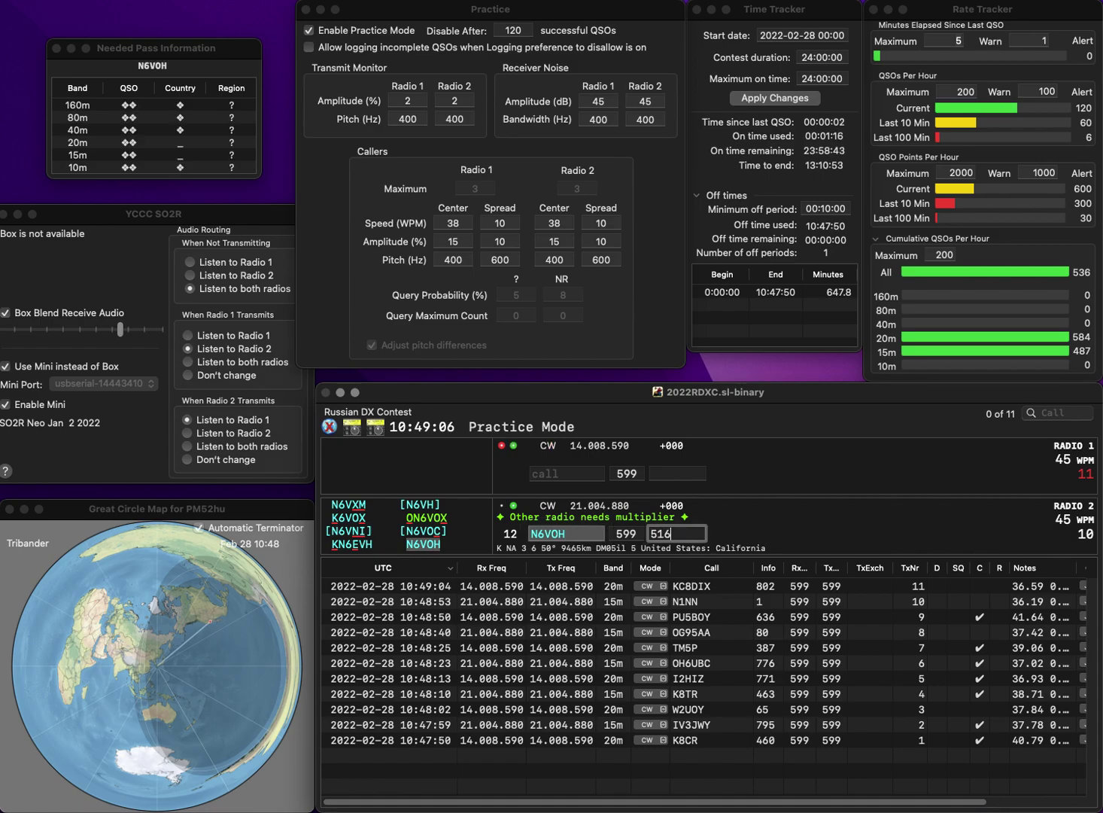
pyautogui.press('Return')
pyautogui.write('K2LYS')
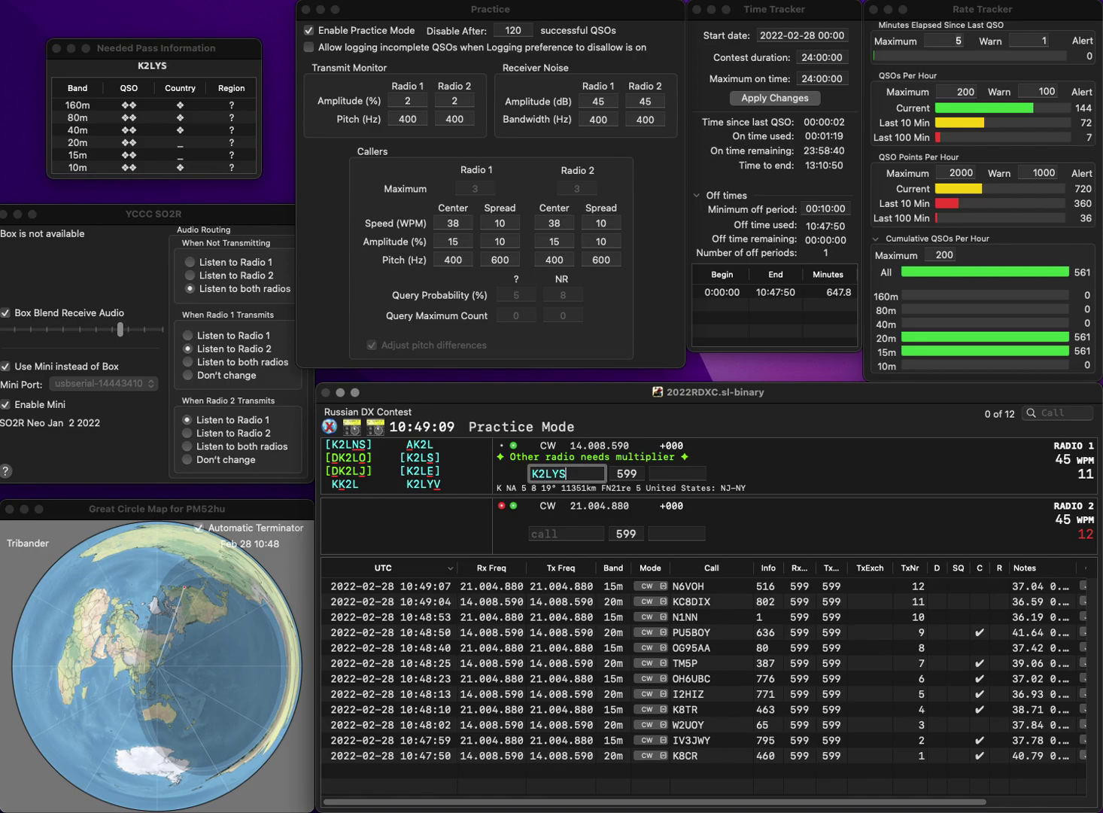
pyautogui.press('Home')
pyautogui.press('Delete')
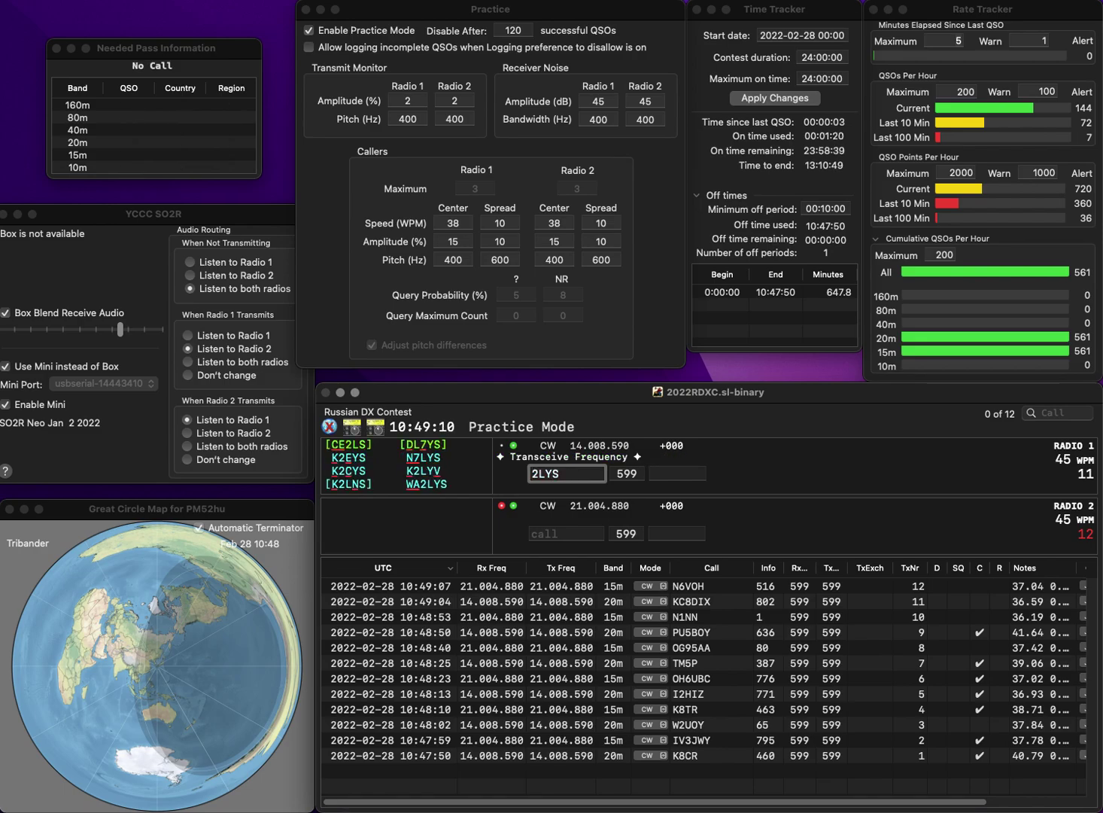
pyautogui.write('WA')
pyautogui.press('Return')
pyautogui.write('CO6WD')
pyautogui.press('Return')
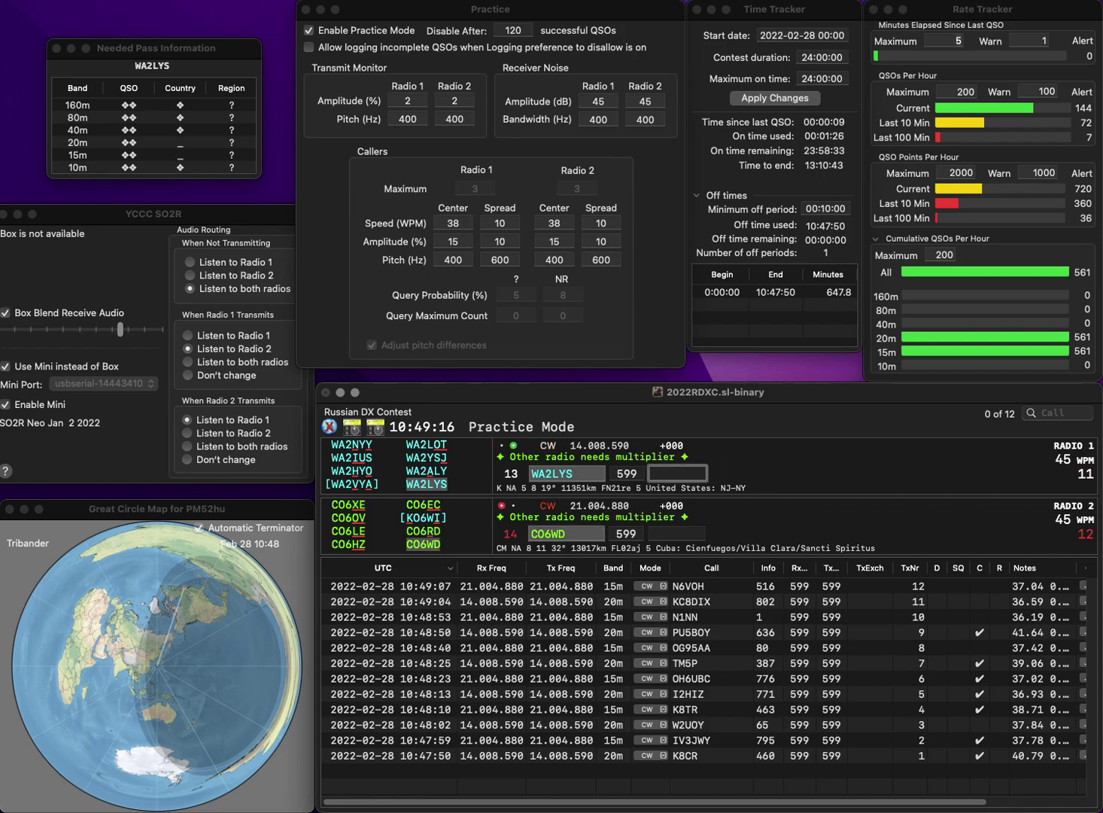
pyautogui.write('112')
pyautogui.press('Return')
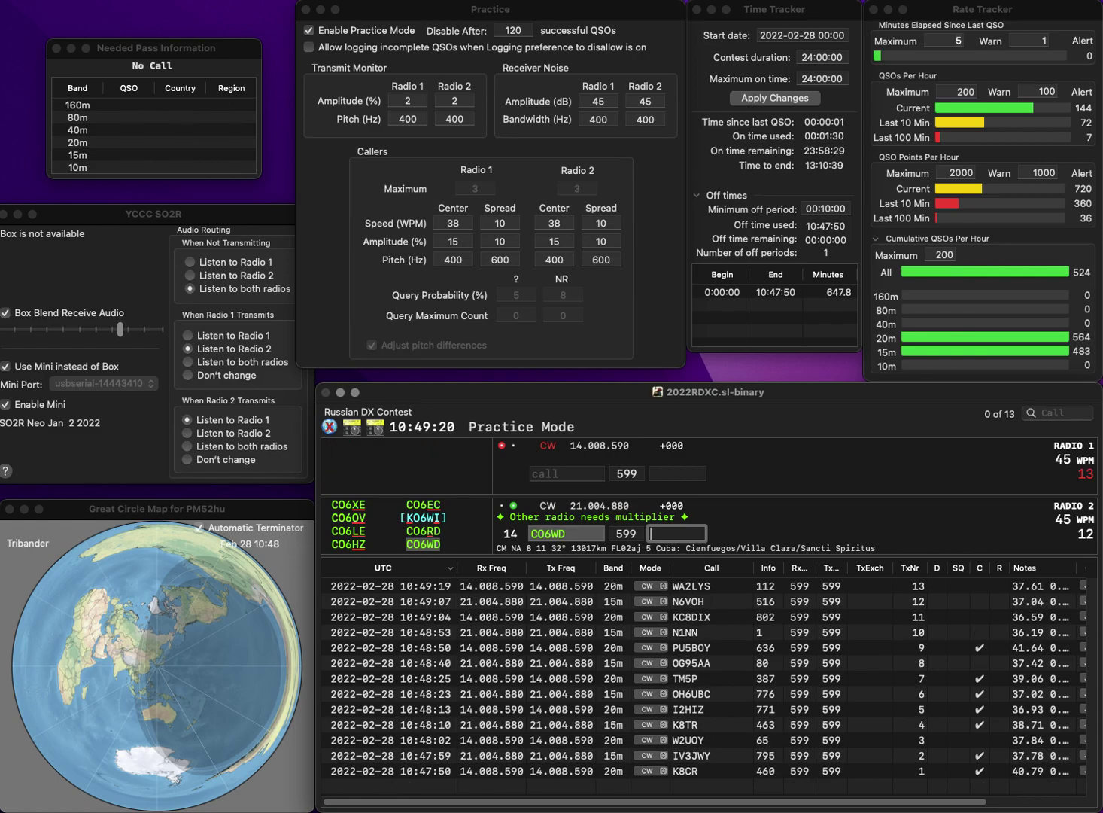
pyautogui.write('86')
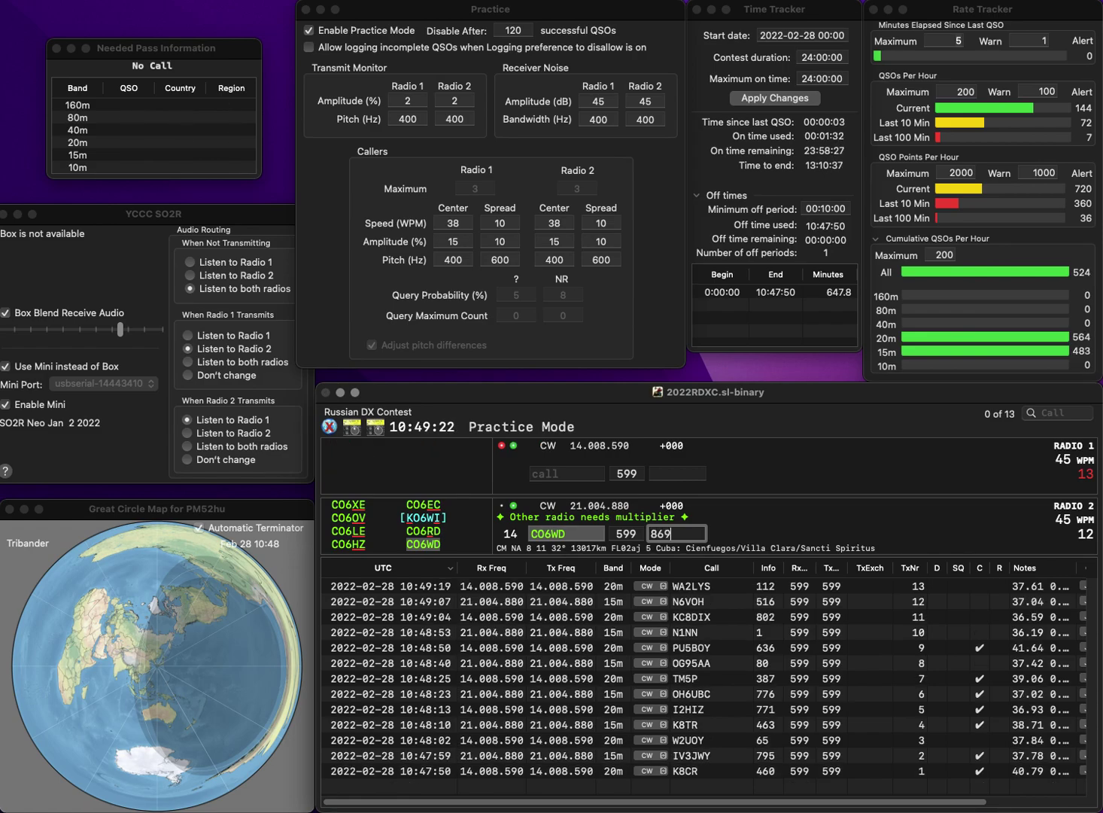
pyautogui.write('9')
pyautogui.press('Return')
pyautogui.write('KI0J')
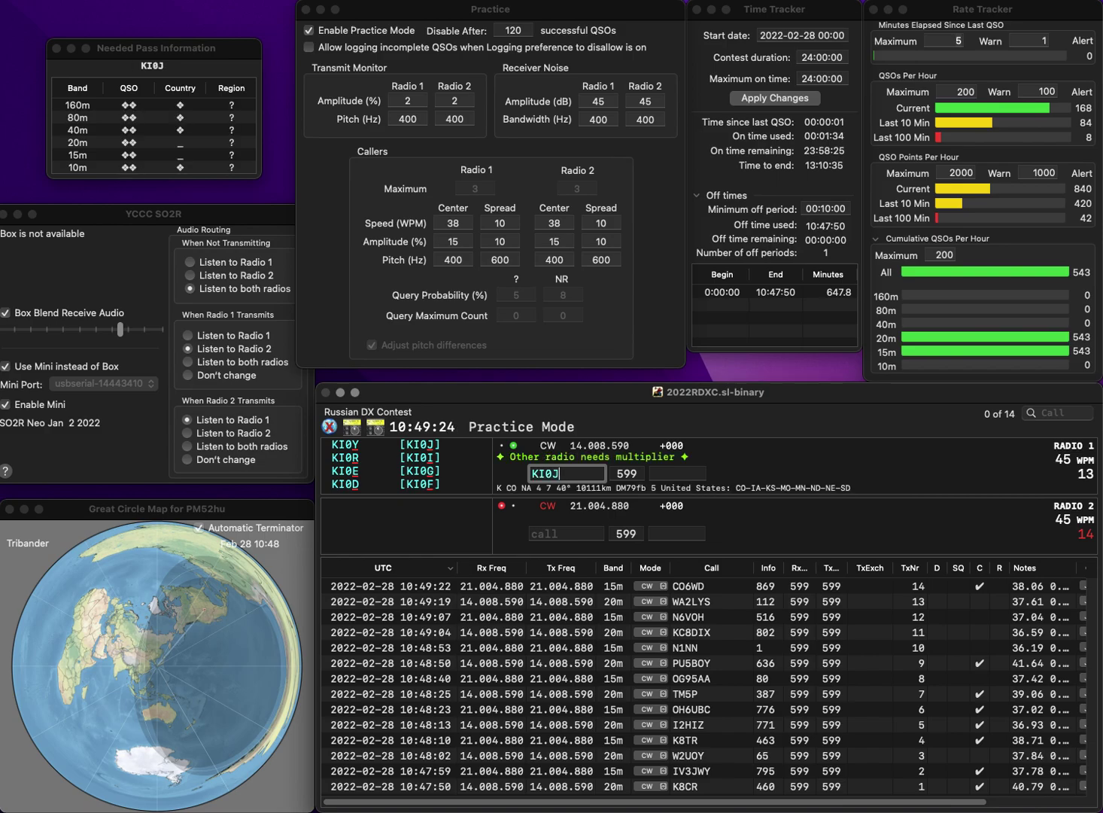
pyautogui.press('Return')
pyautogui.write('LZ')
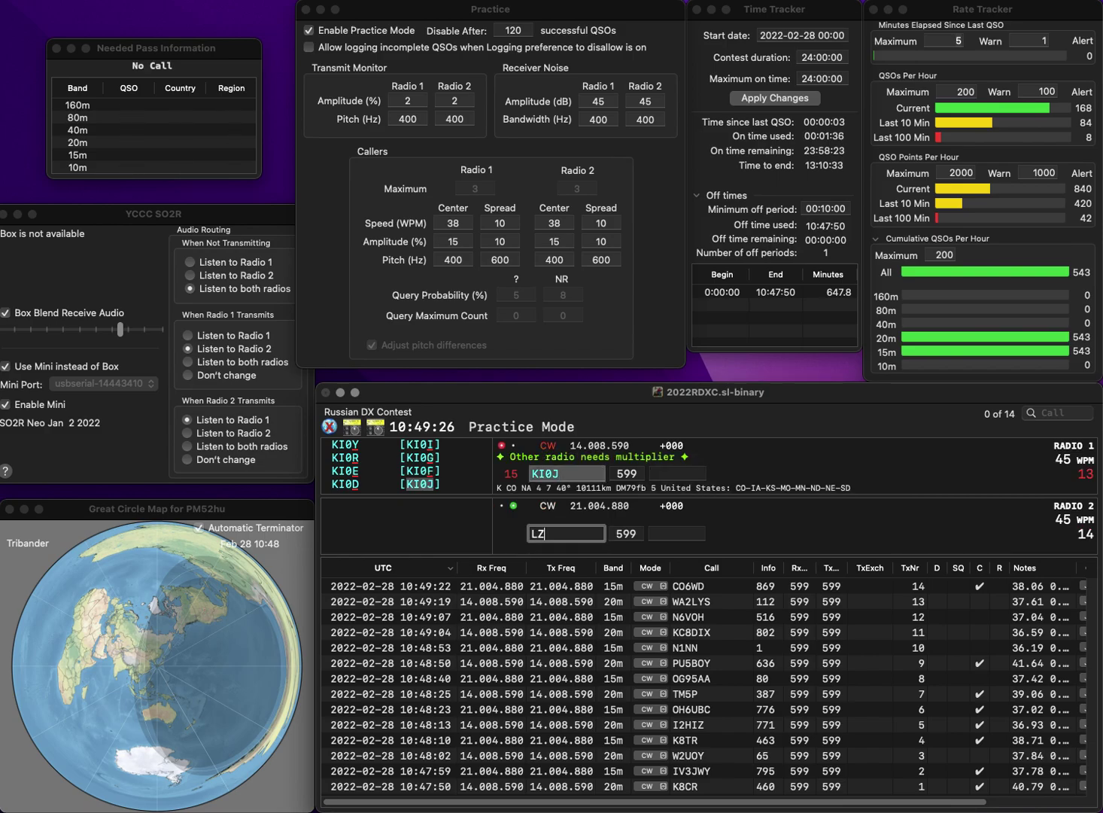
pyautogui.write('1QB')
pyautogui.press('Return')
pyautogui.write('53')
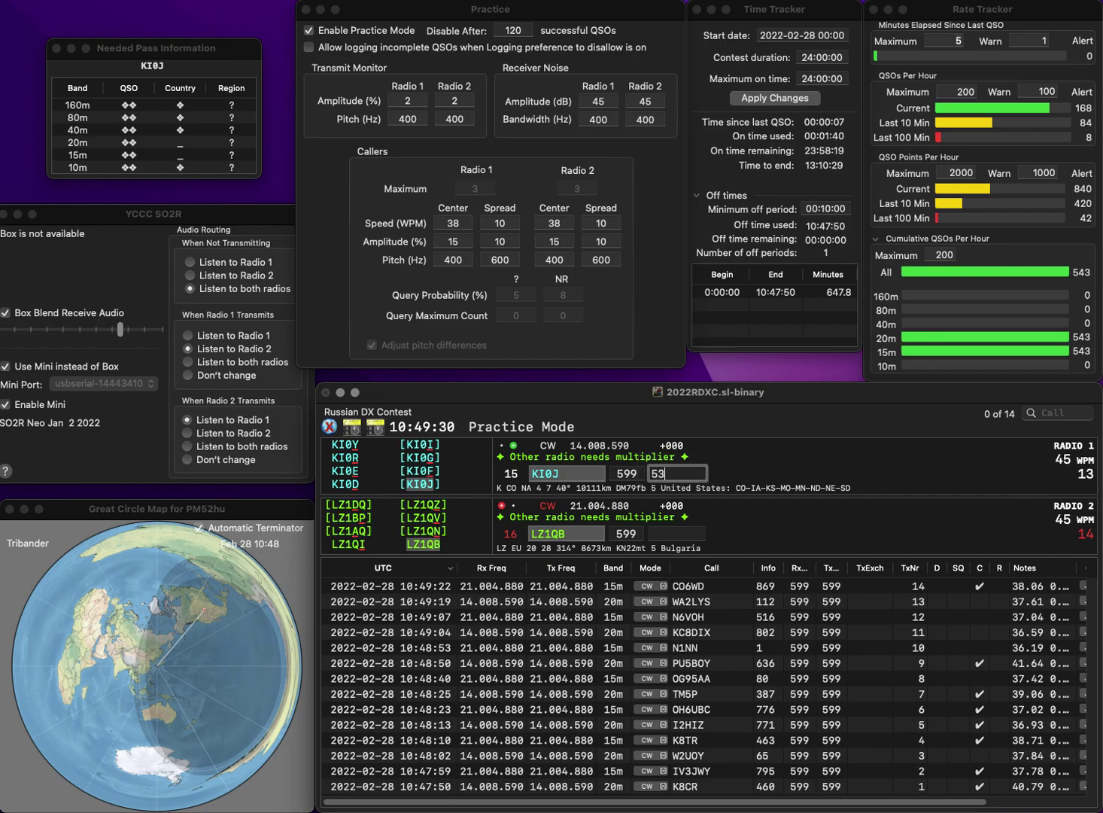
pyautogui.write('1')
pyautogui.press('Return')
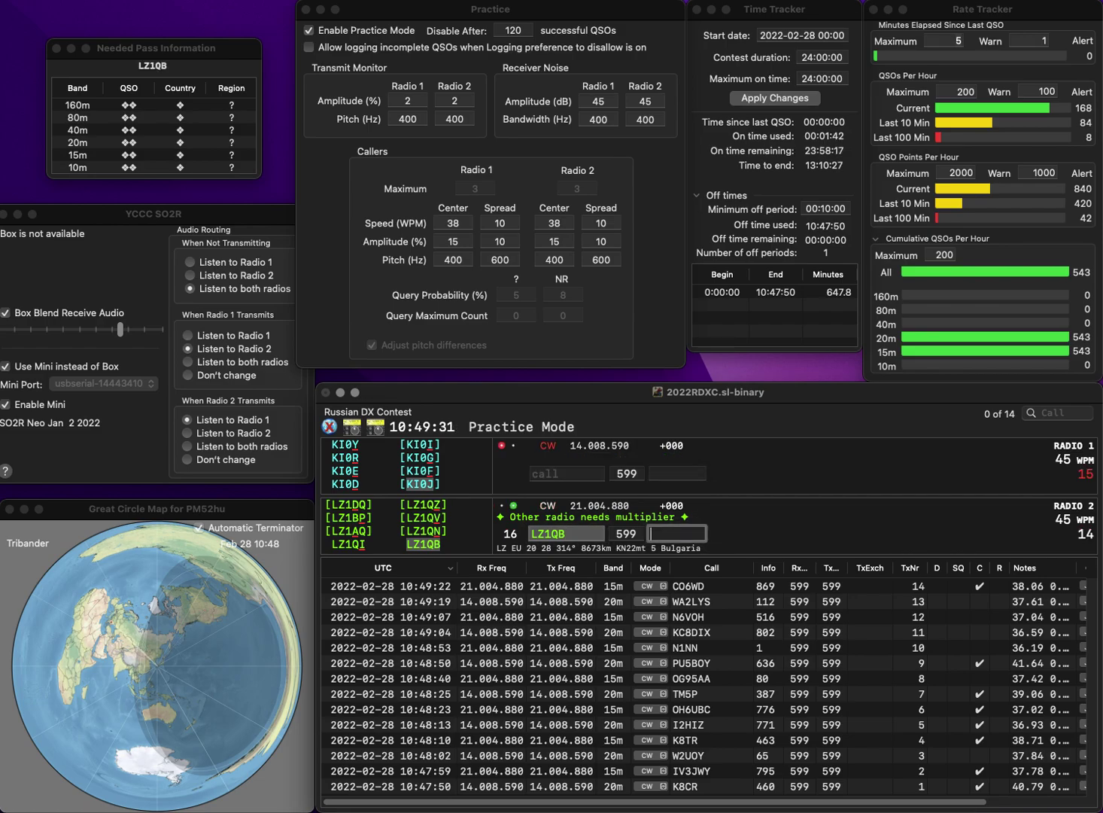
pyautogui.write('339')
pyautogui.press('Return')
pyautogui.write('K')
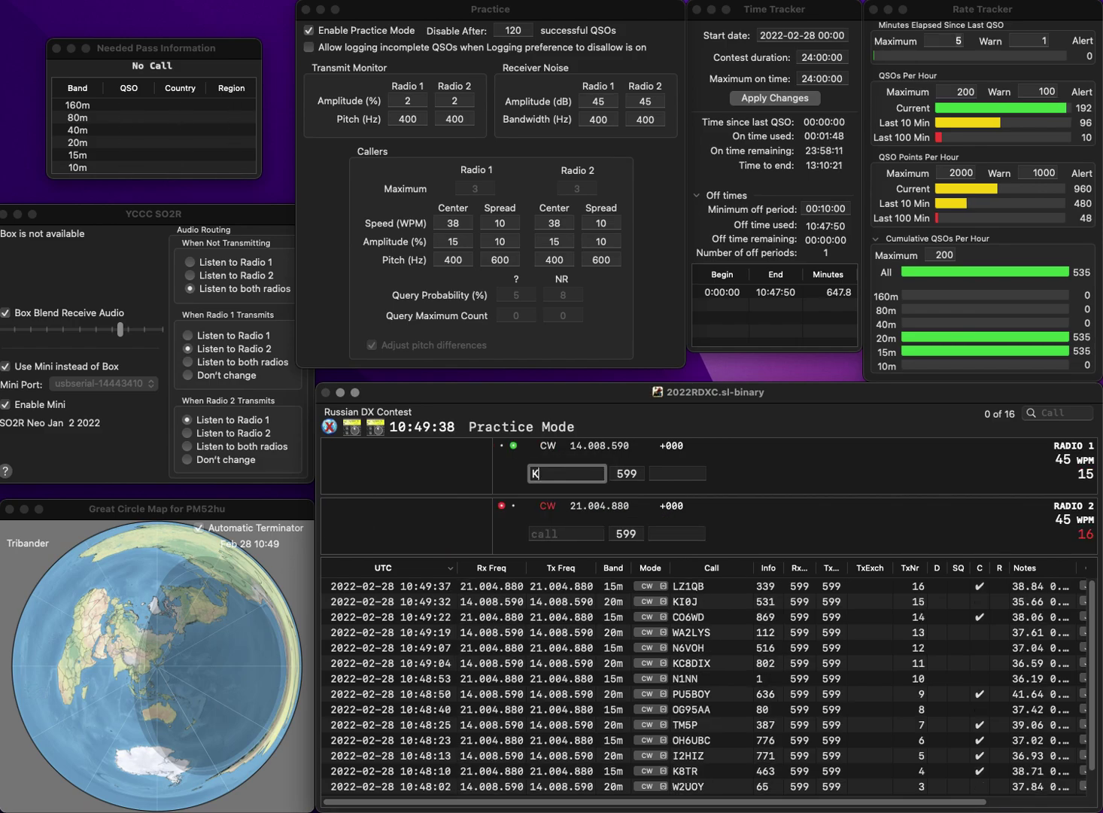
pyautogui.write('9KLD')
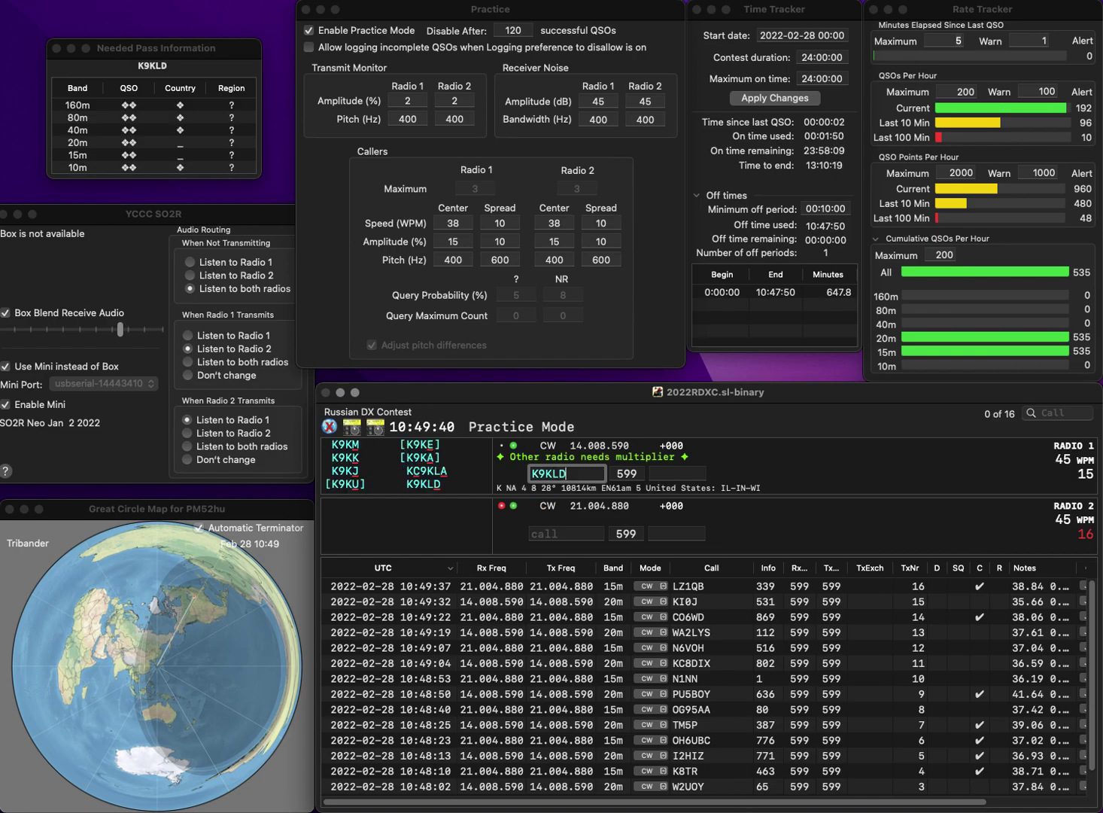
pyautogui.press('Return')
pyautogui.write('K6WSC/7')
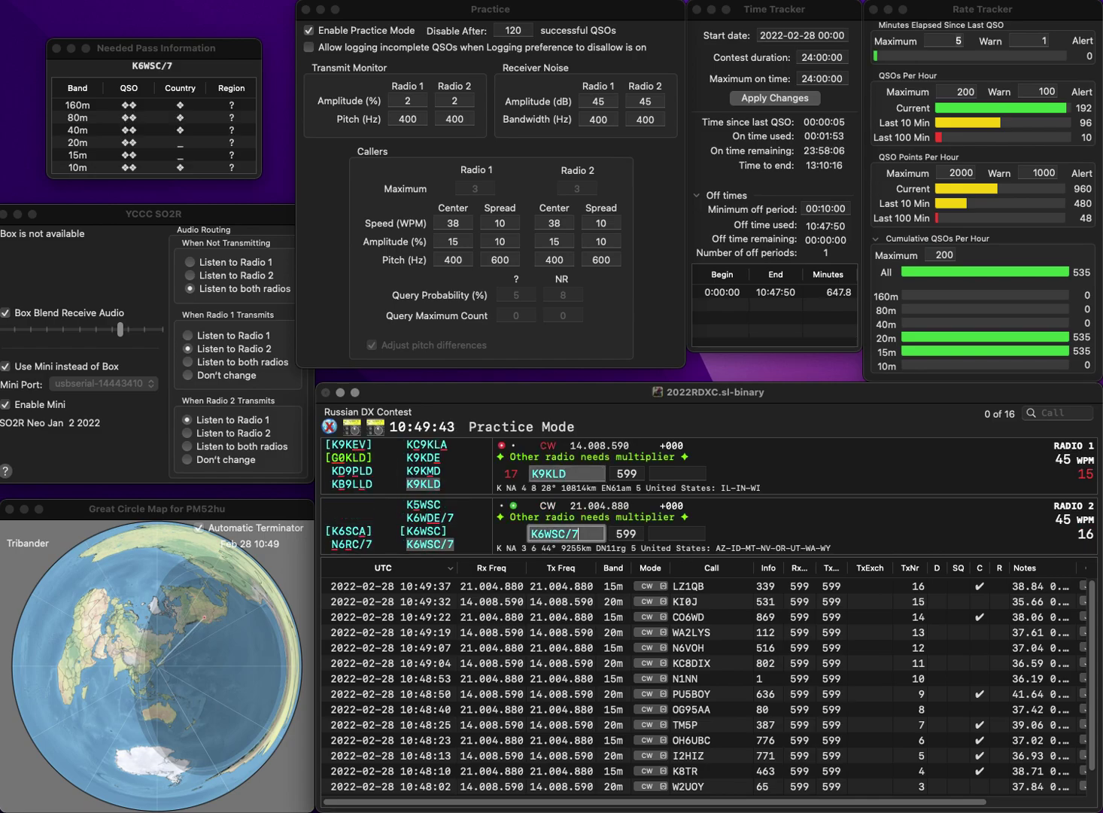
pyautogui.press('Return')
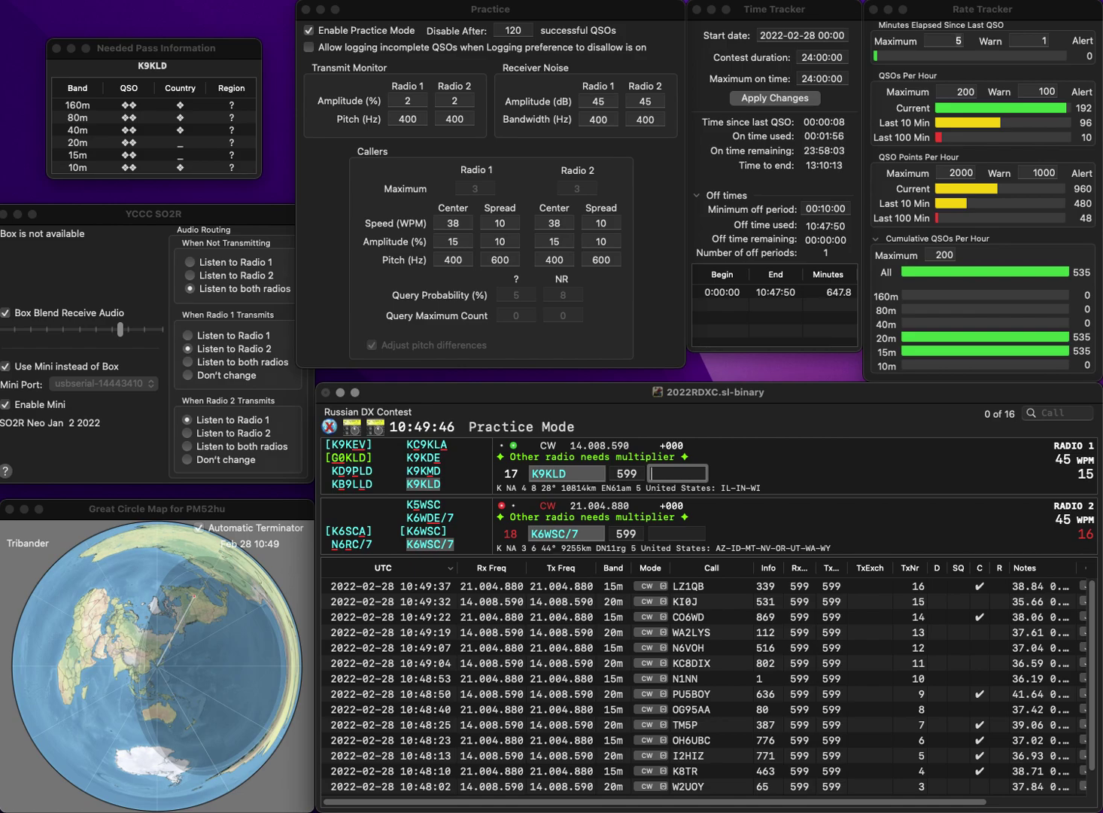
pyautogui.write('280')
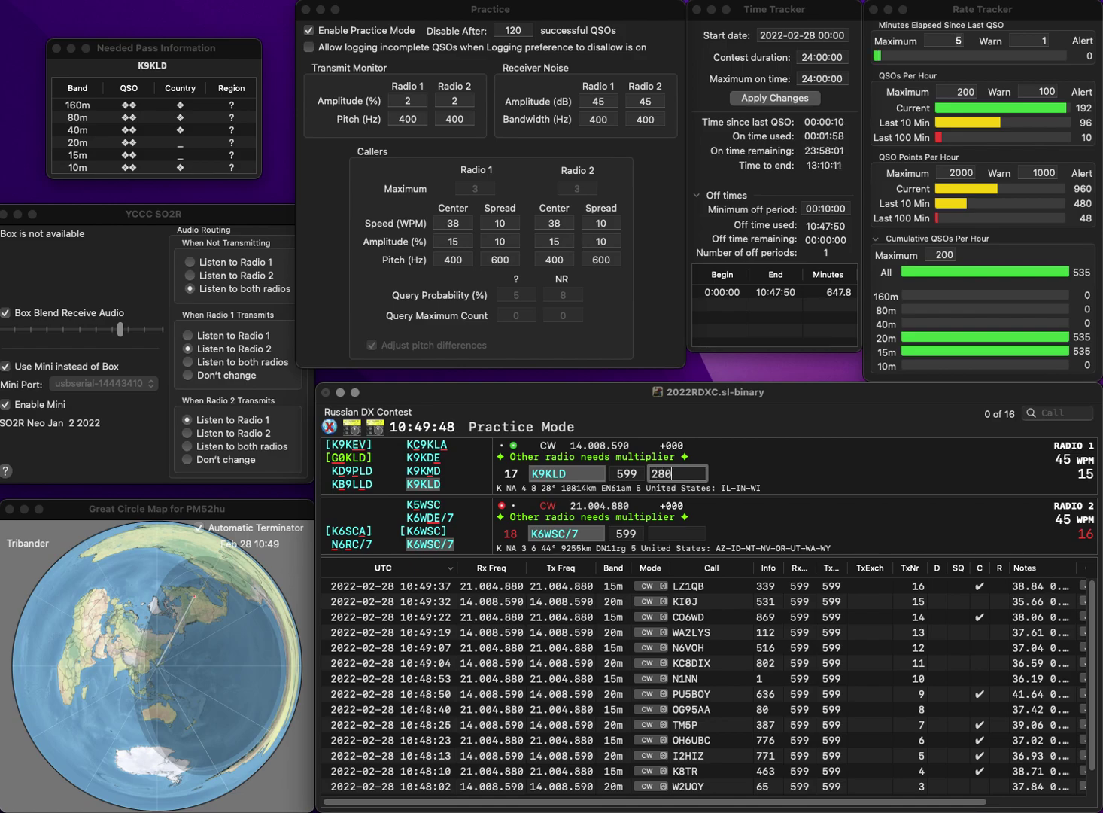
pyautogui.press('Return')
pyautogui.write('168')
pyautogui.press('Return')
pyautogui.write('OGAXU')
pyautogui.press('Left')
pyautogui.press('Left')
pyautogui.press('Left')
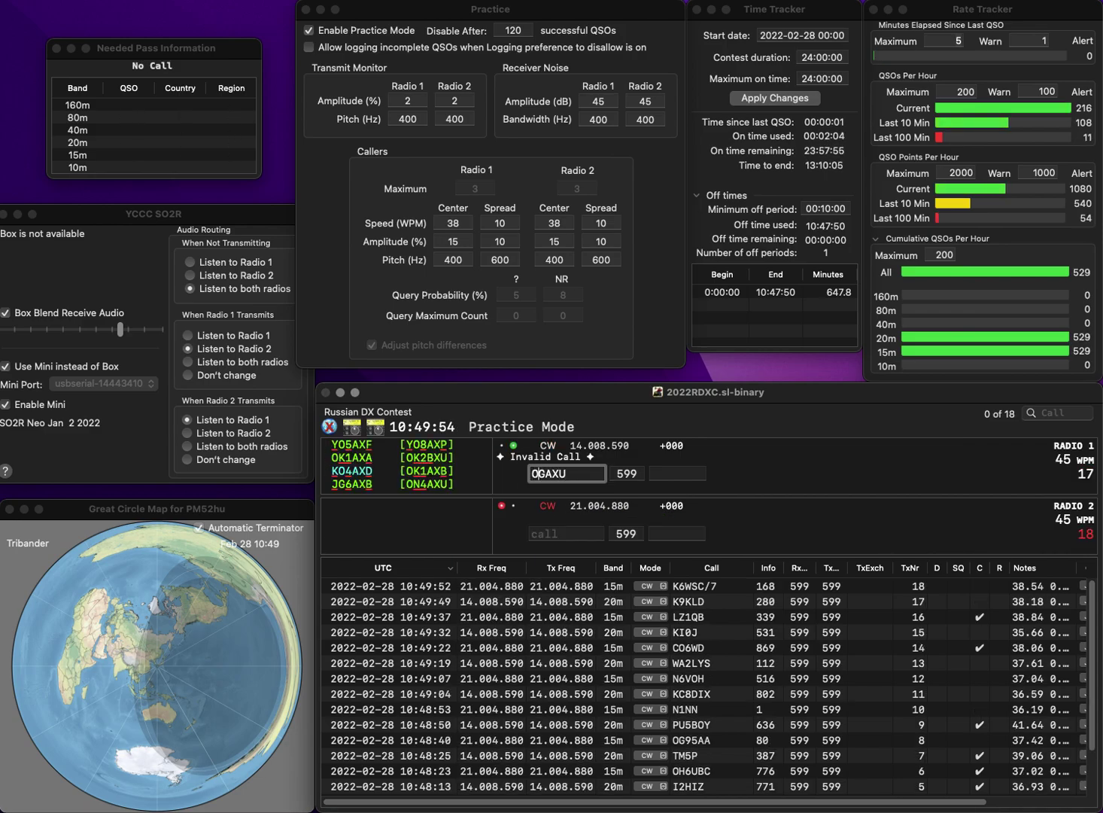
pyautogui.write('N4')
pyautogui.press('`')
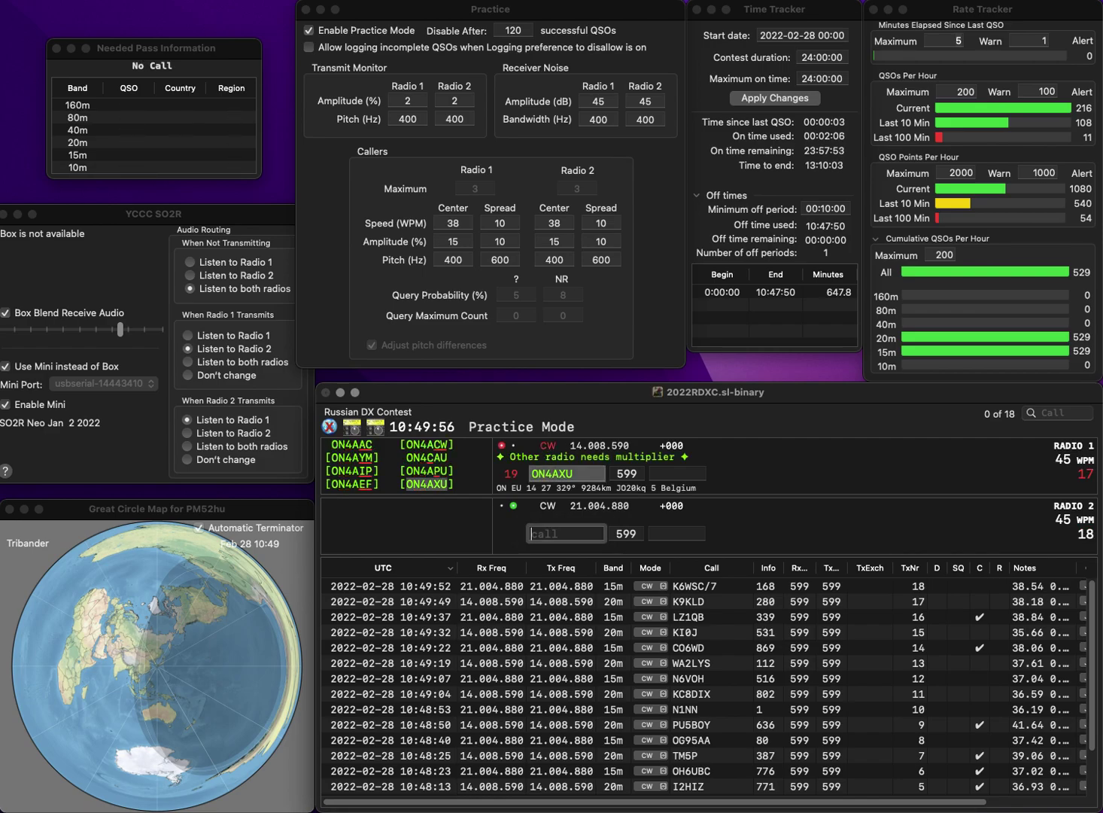
pyautogui.write('9WAM')
pyautogui.press('Left')
pyautogui.press('Left')
pyautogui.press('Left')
pyautogui.press('Left')
pyautogui.write('K')
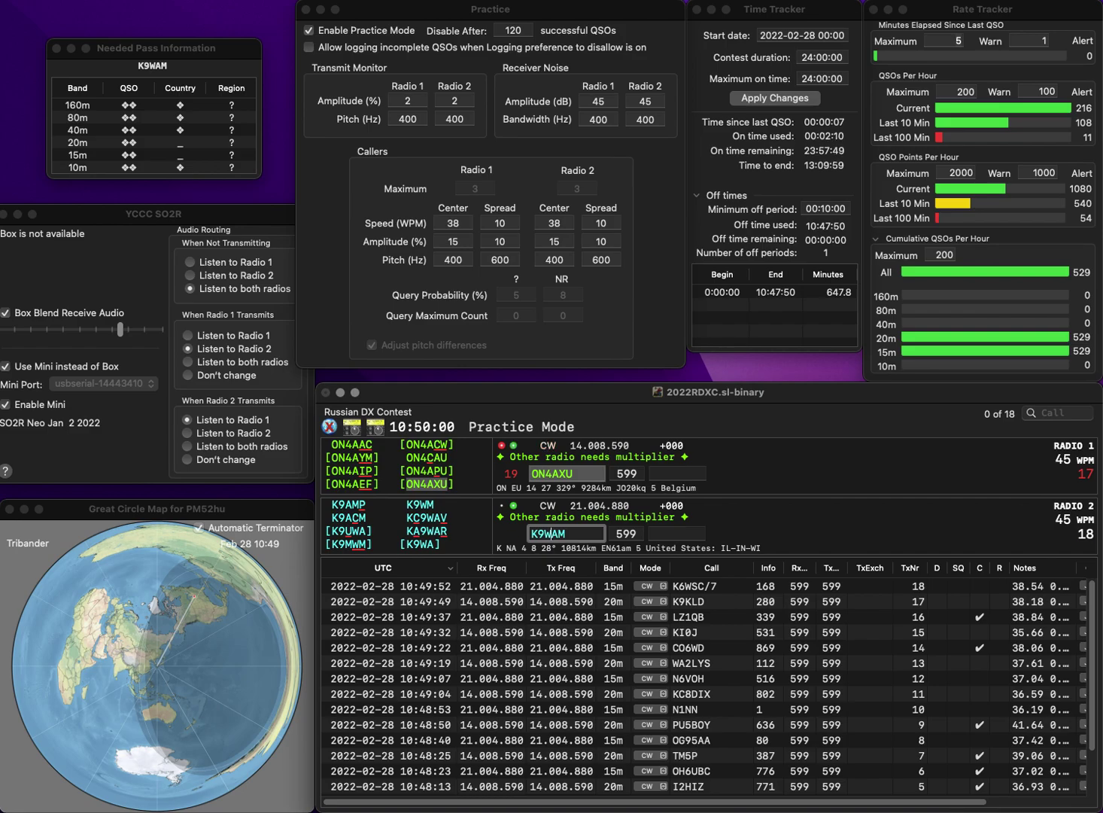
pyautogui.press('Return')
pyautogui.write('533')
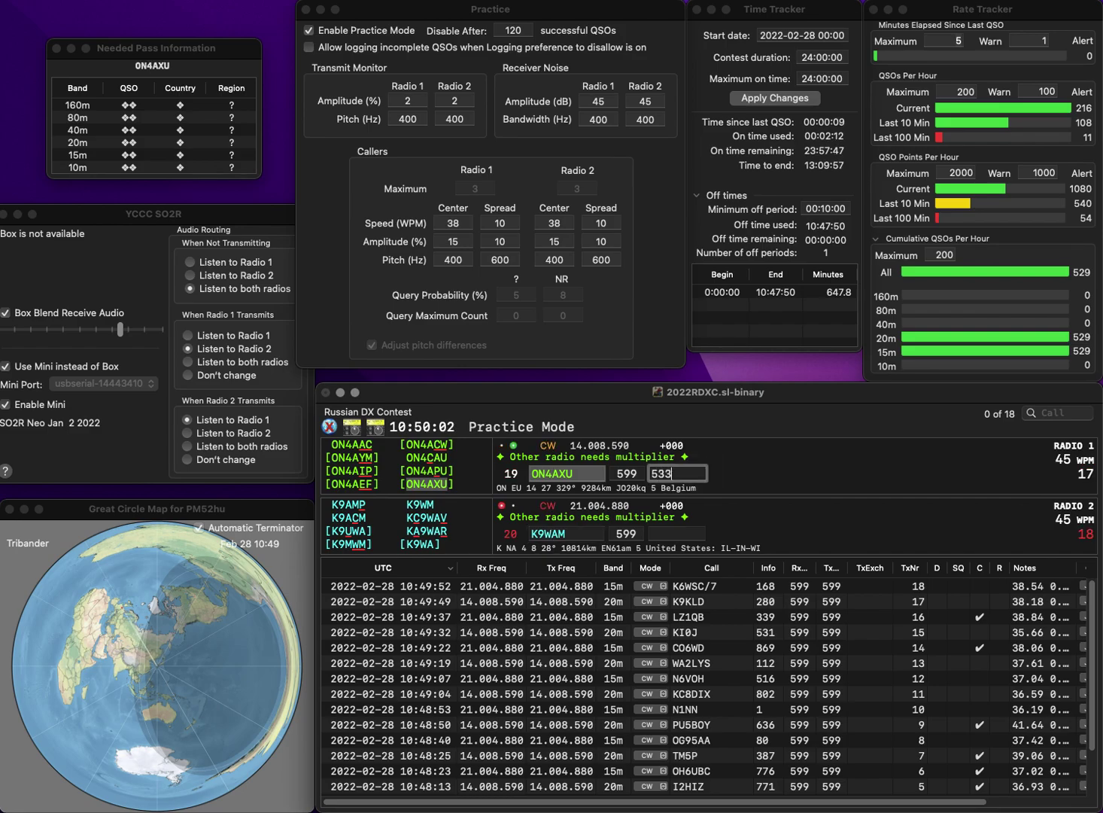
pyautogui.press('Down')
pyautogui.press('Return')
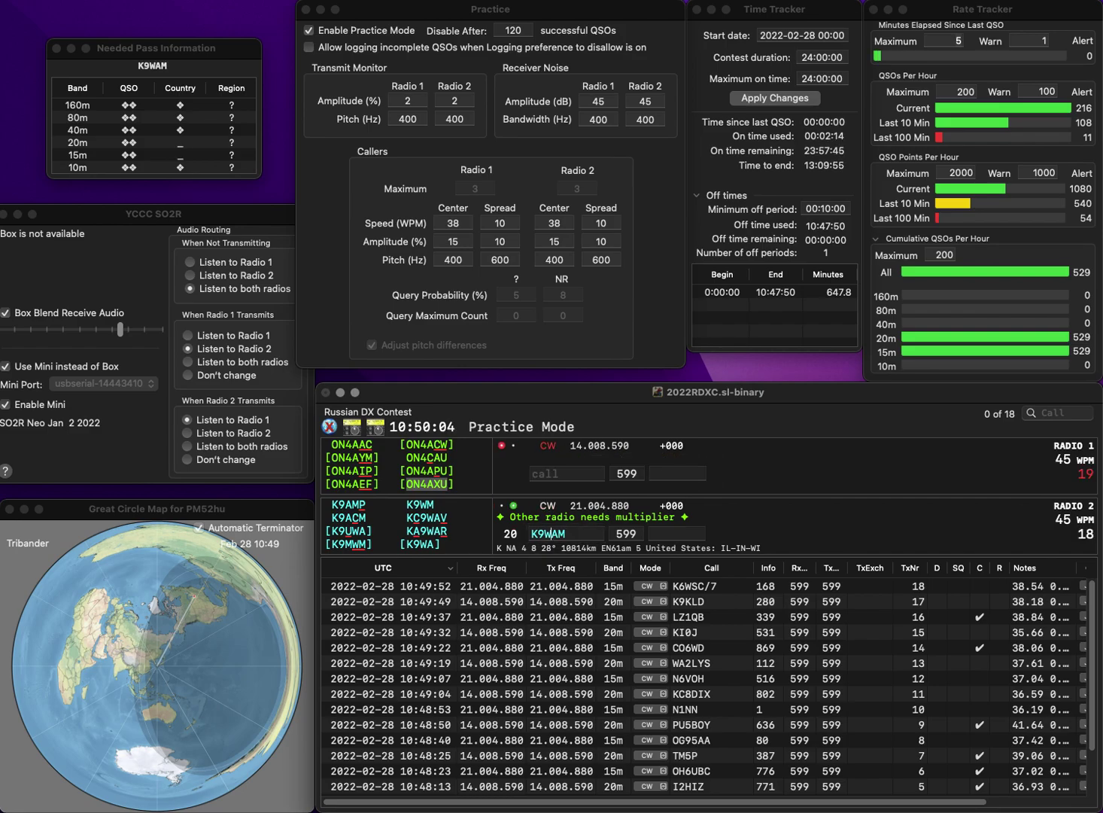
# - Correct the Radio 2 caller's call sign to K9AWM and answer again
pyautogui.press('BackSpace')
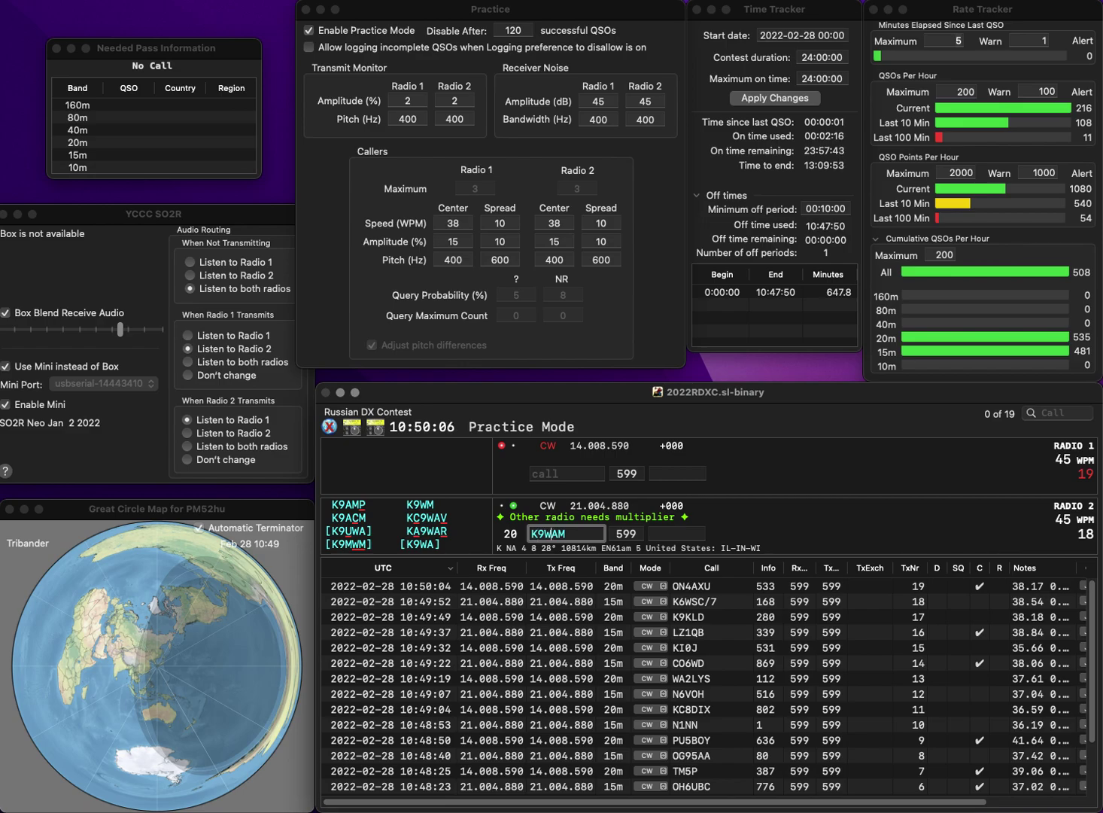
pyautogui.write('A')
pyautogui.press('BackSpace')
pyautogui.write('W')
pyautogui.press('Return')
pyautogui.write('WC3Y')
pyautogui.press('Return')
pyautogui.press('space')
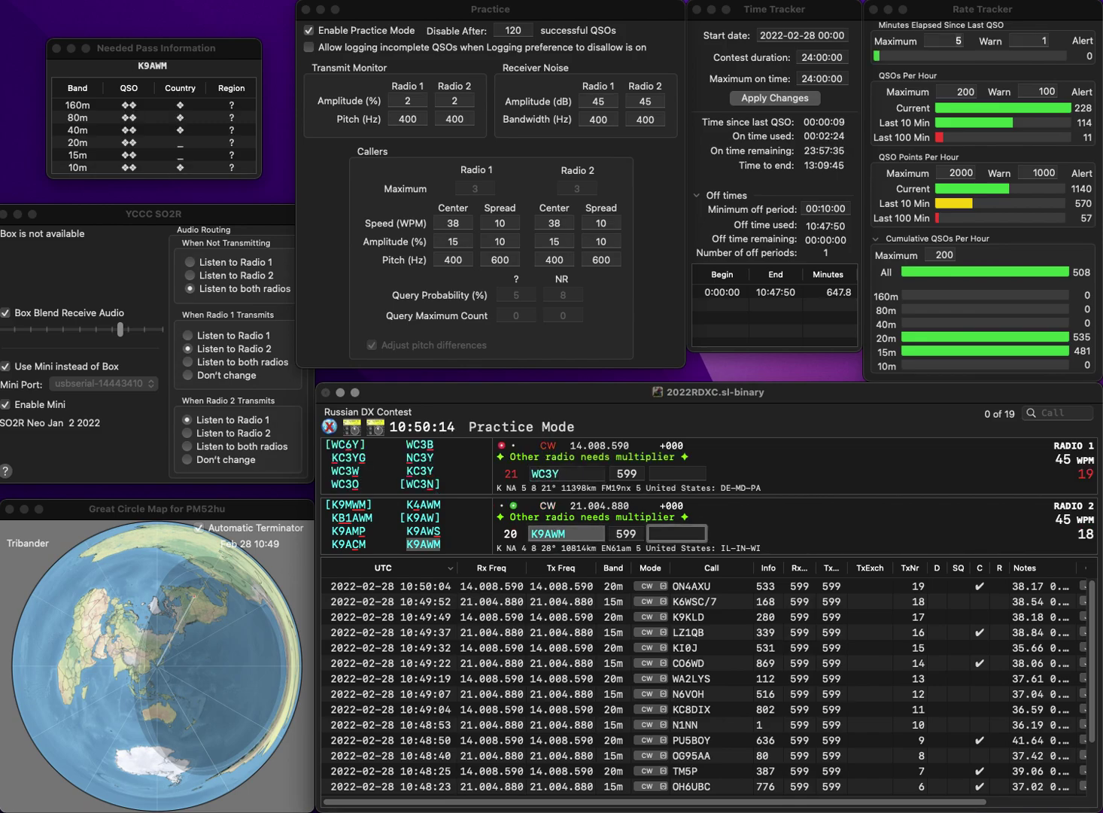
pyautogui.write('2')
pyautogui.press('Return')
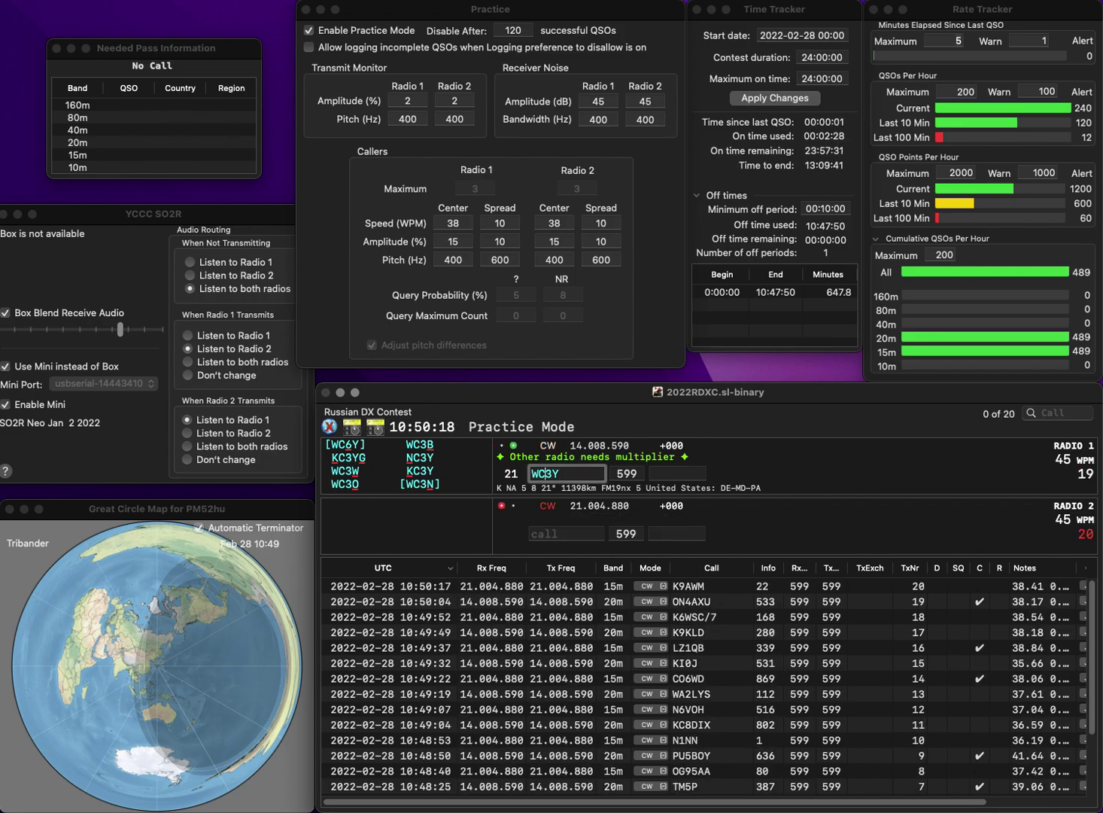
pyautogui.press('Left')
pyautogui.press('BackSpace')
pyautogui.write('2')
pyautogui.press('Return')
# - Answer caller YT7WM on Radio 2 and log WC2Y on Radio 1 with received number 133
pyautogui.write('YT7WM')
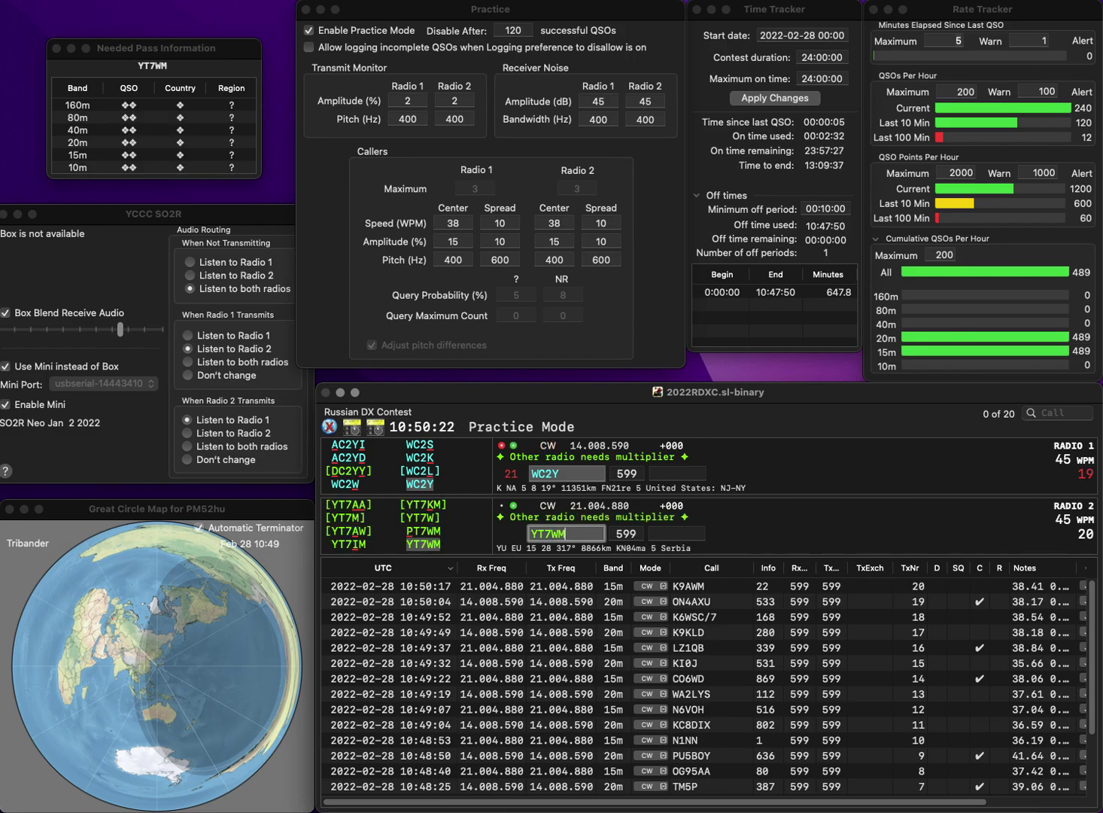
pyautogui.press('Return')
pyautogui.write('133')
pyautogui.press('Return')
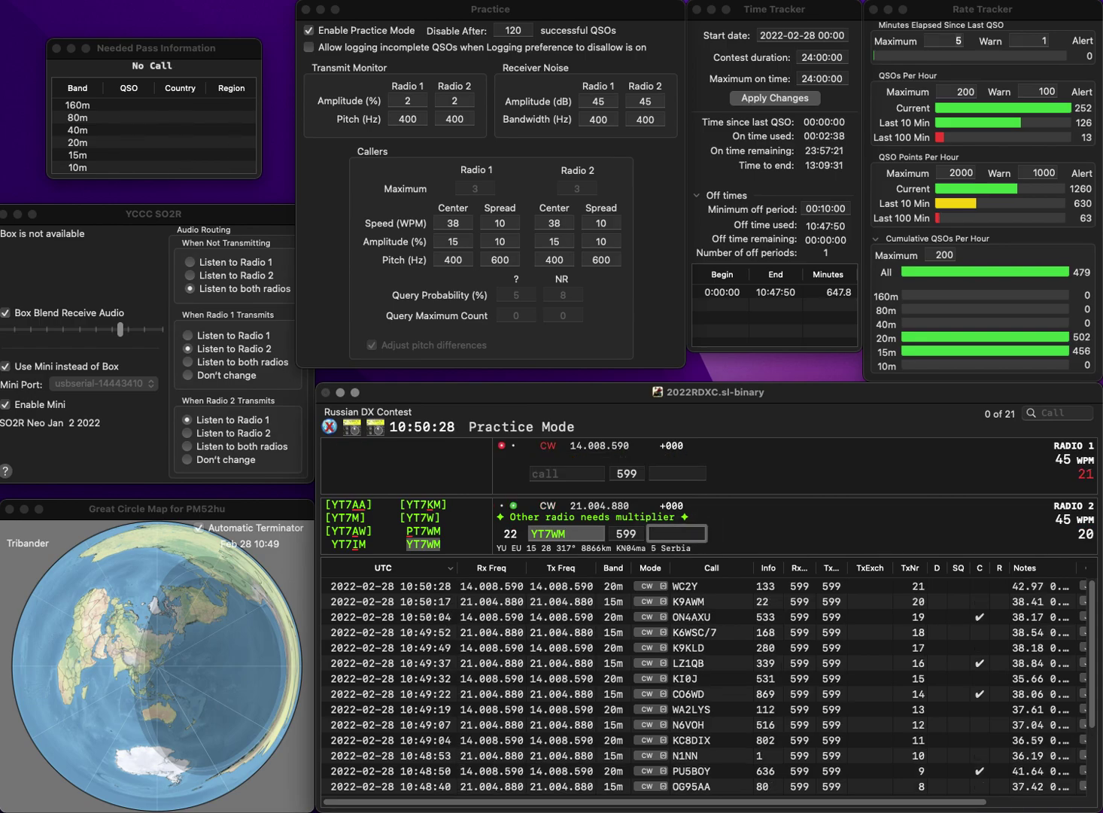
# - Log YT7WM on Radio 2 with received number 389 and answer caller VO1AW on Radio 1
pyautogui.write('38')
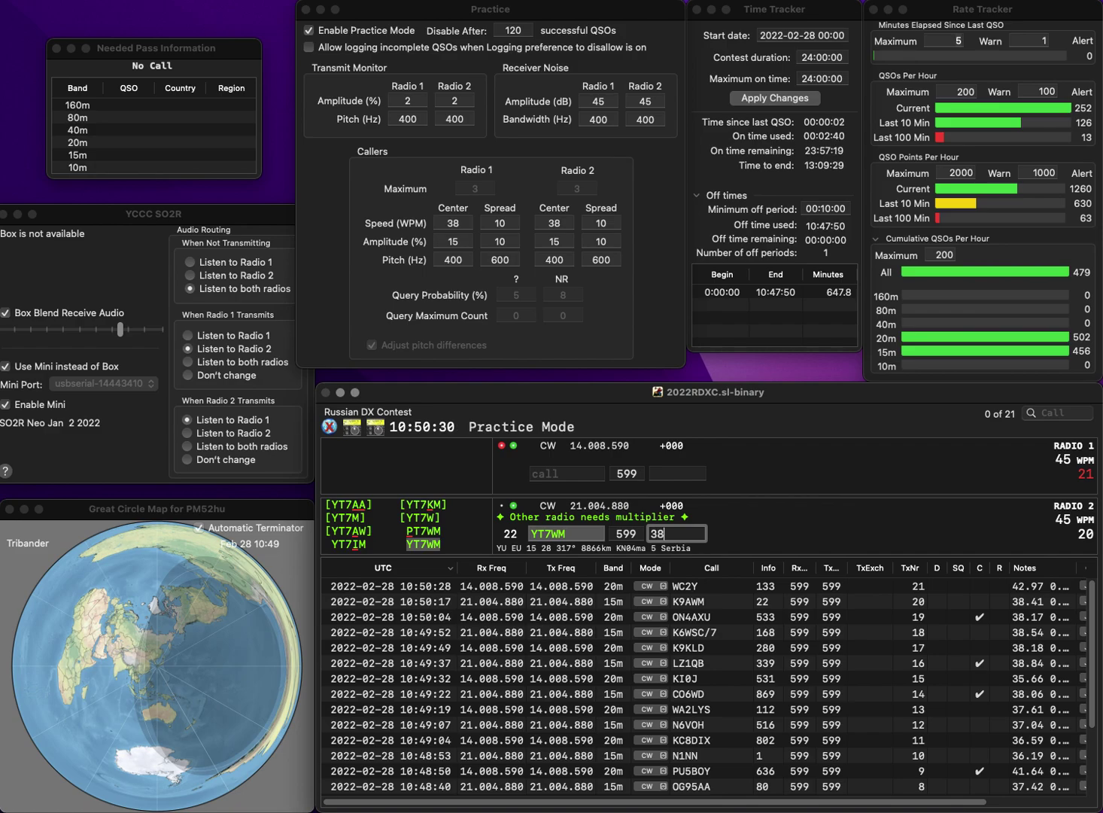
pyautogui.write('9')
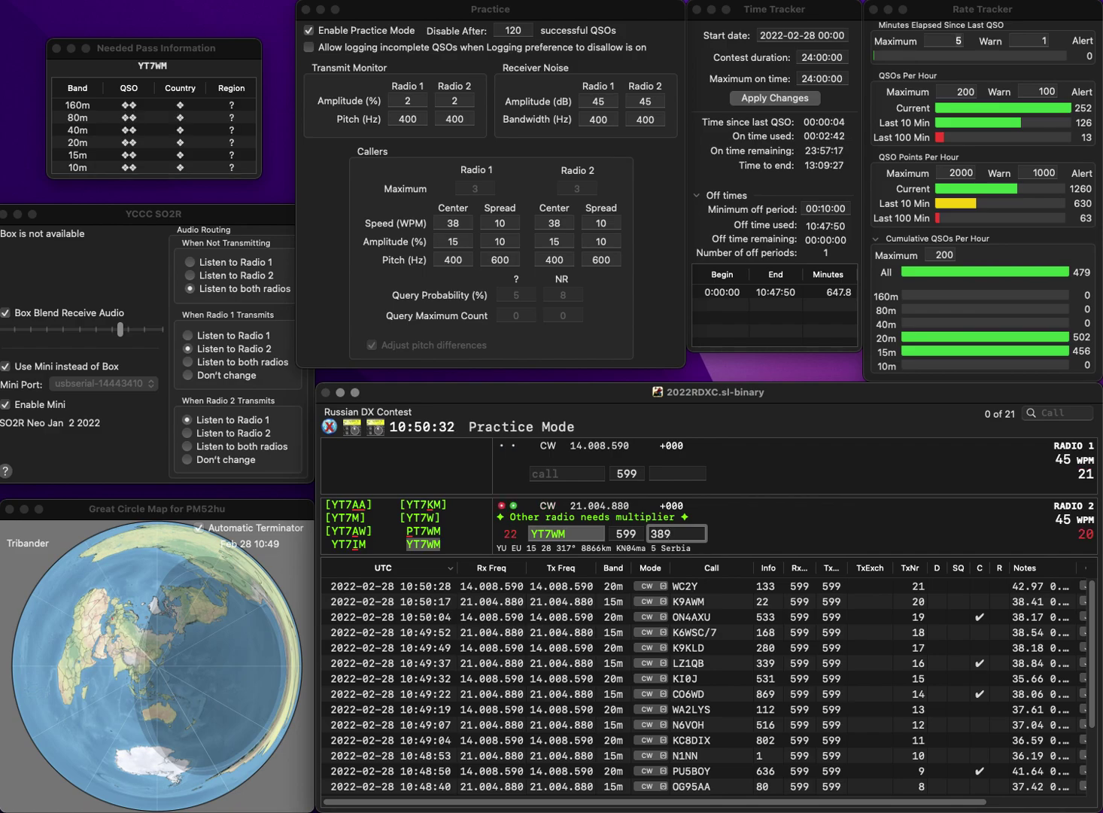
pyautogui.press('Return')
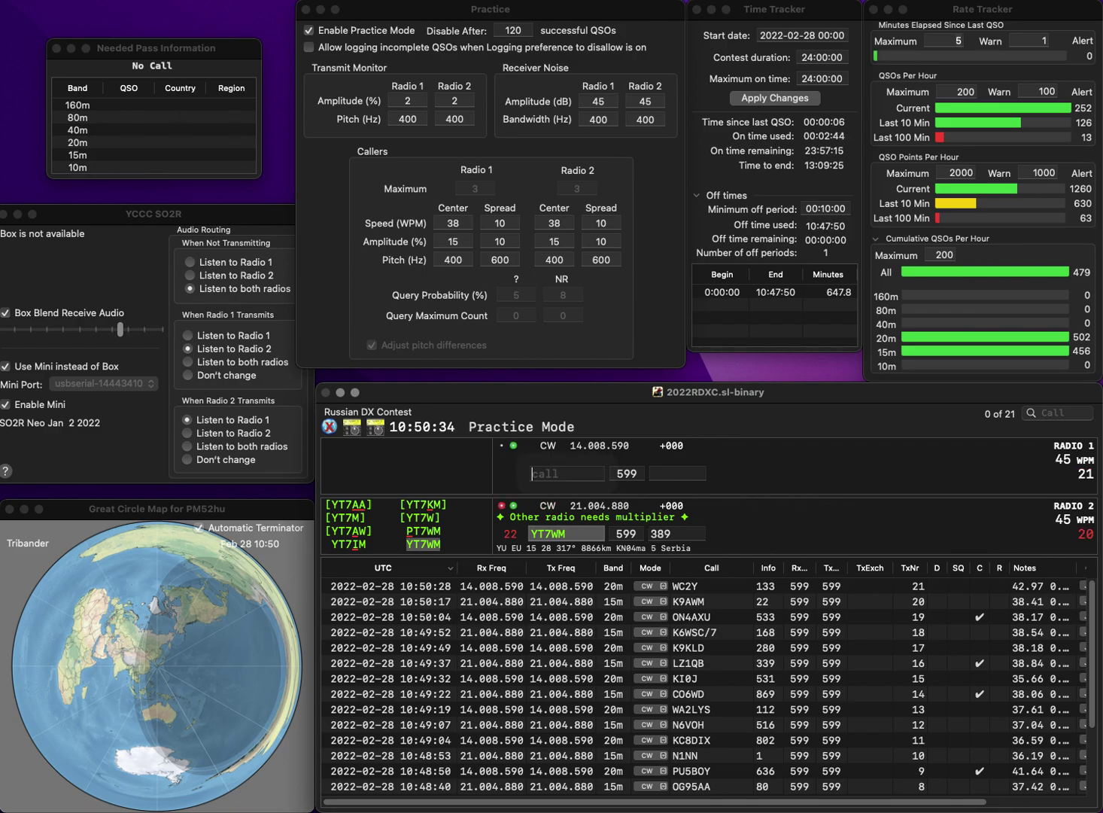
pyautogui.write('VO1AW')
pyautogui.press('Return')
pyautogui.write('IZ4JM')
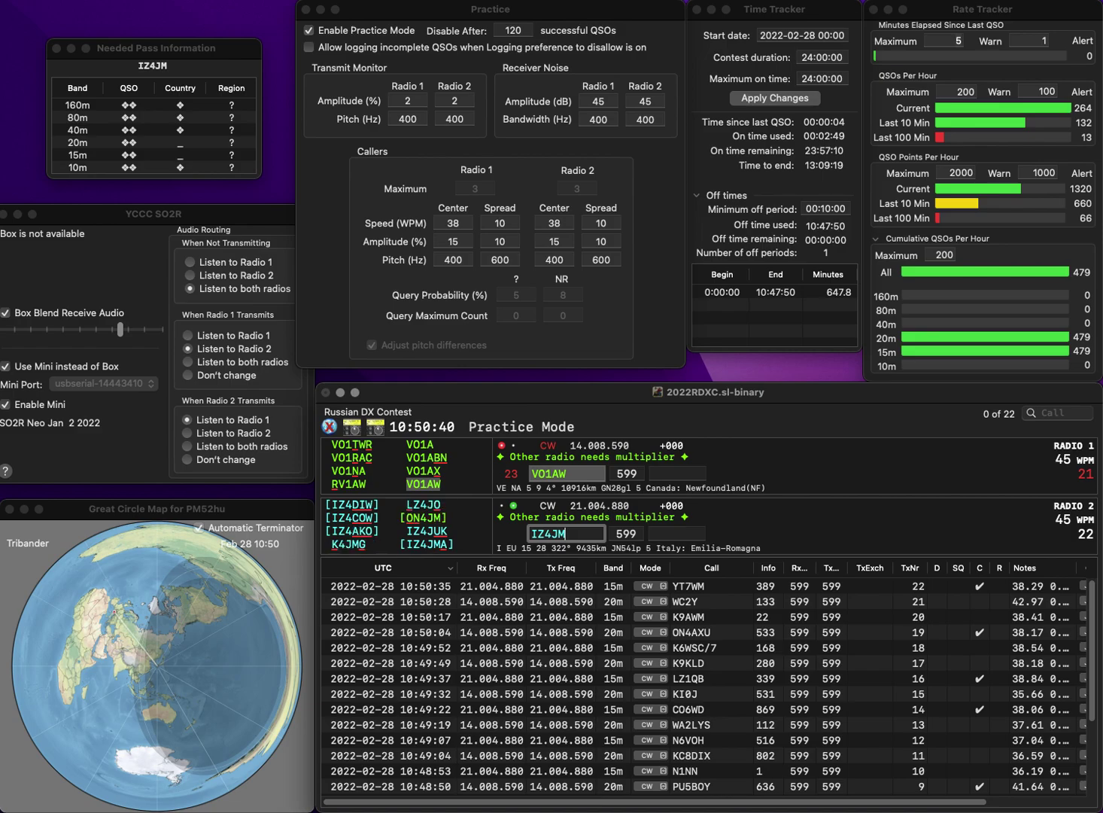
pyautogui.write('A')
pyautogui.press('Return')
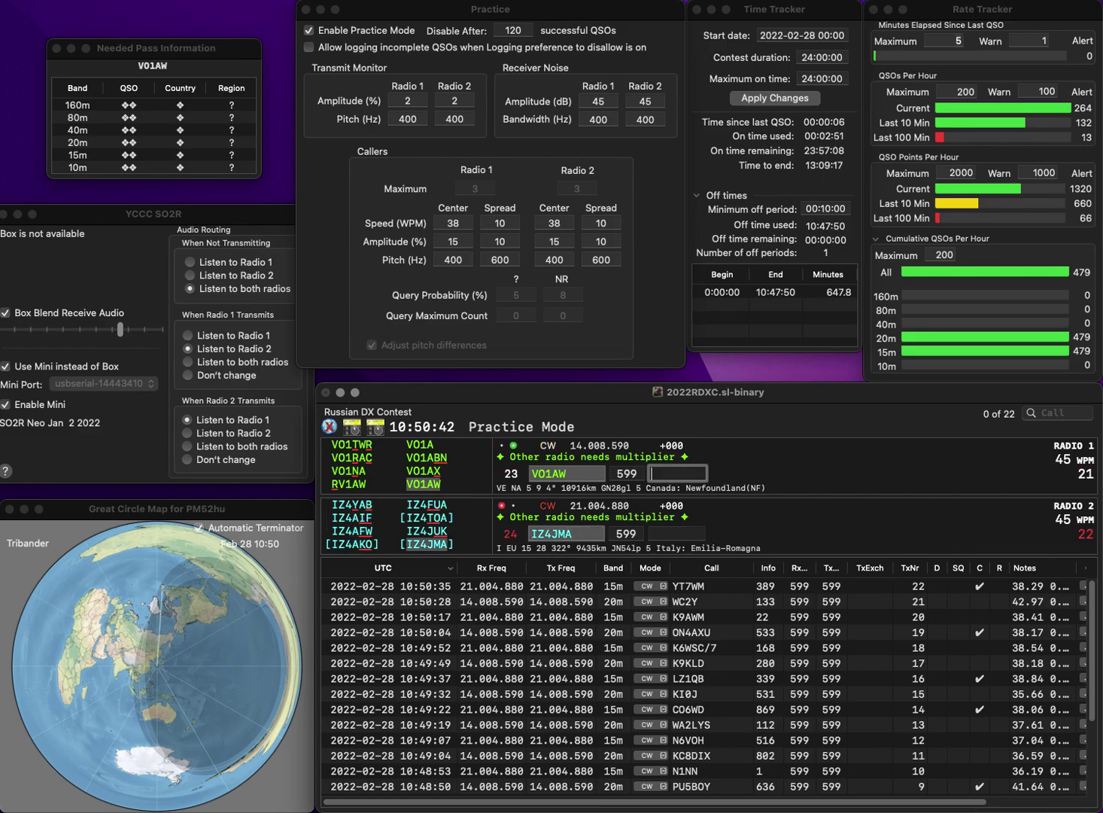
pyautogui.write('379')
pyautogui.press('Return')
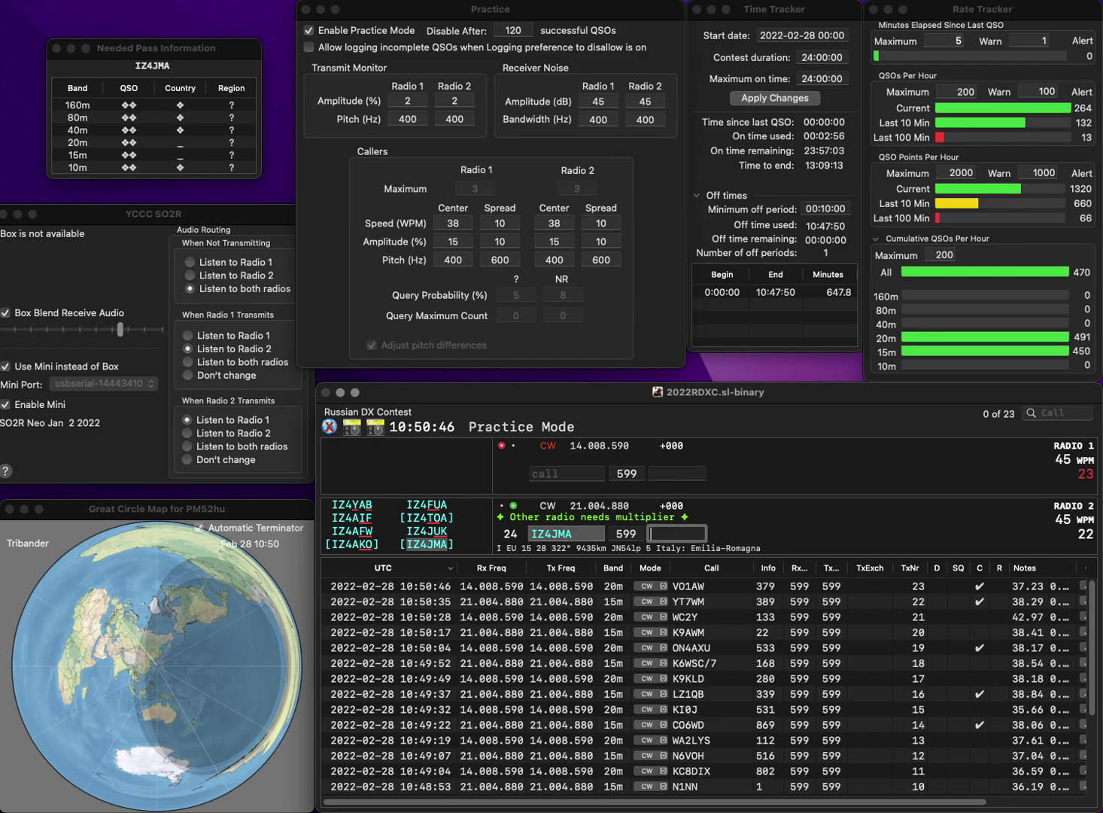
pyautogui.write('643')
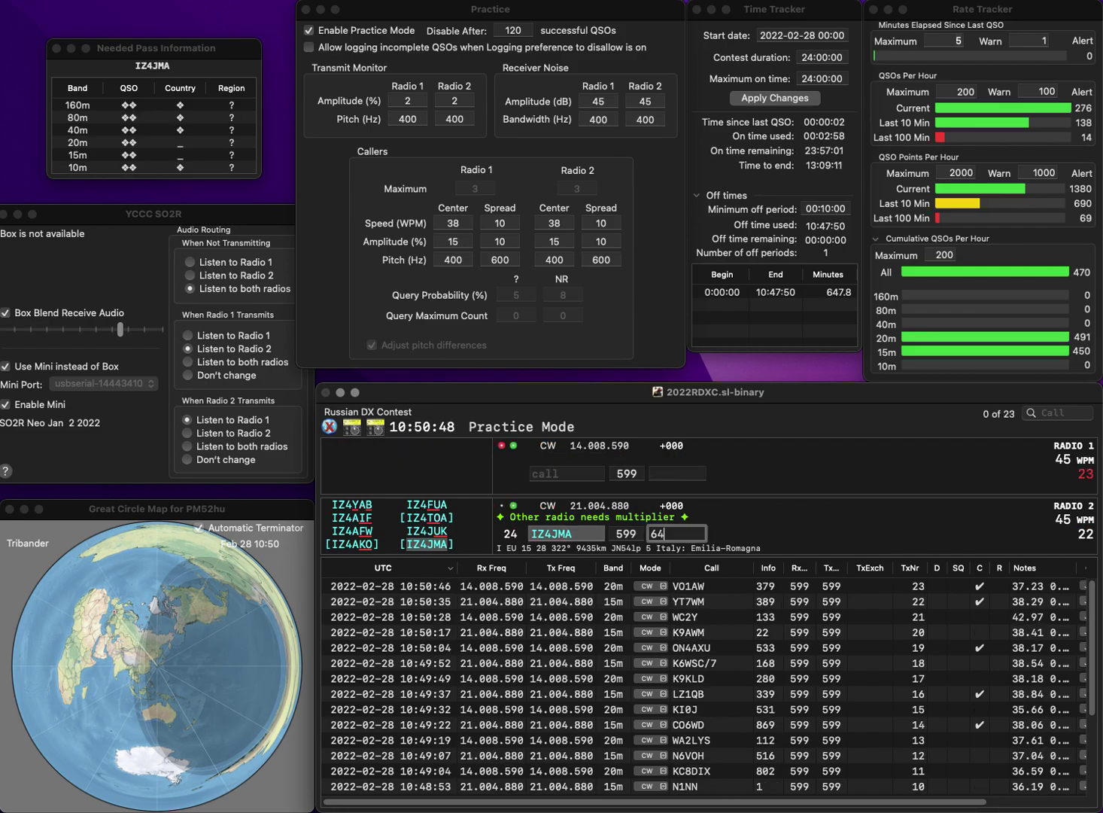
pyautogui.press('Return')
pyautogui.write('N8S')
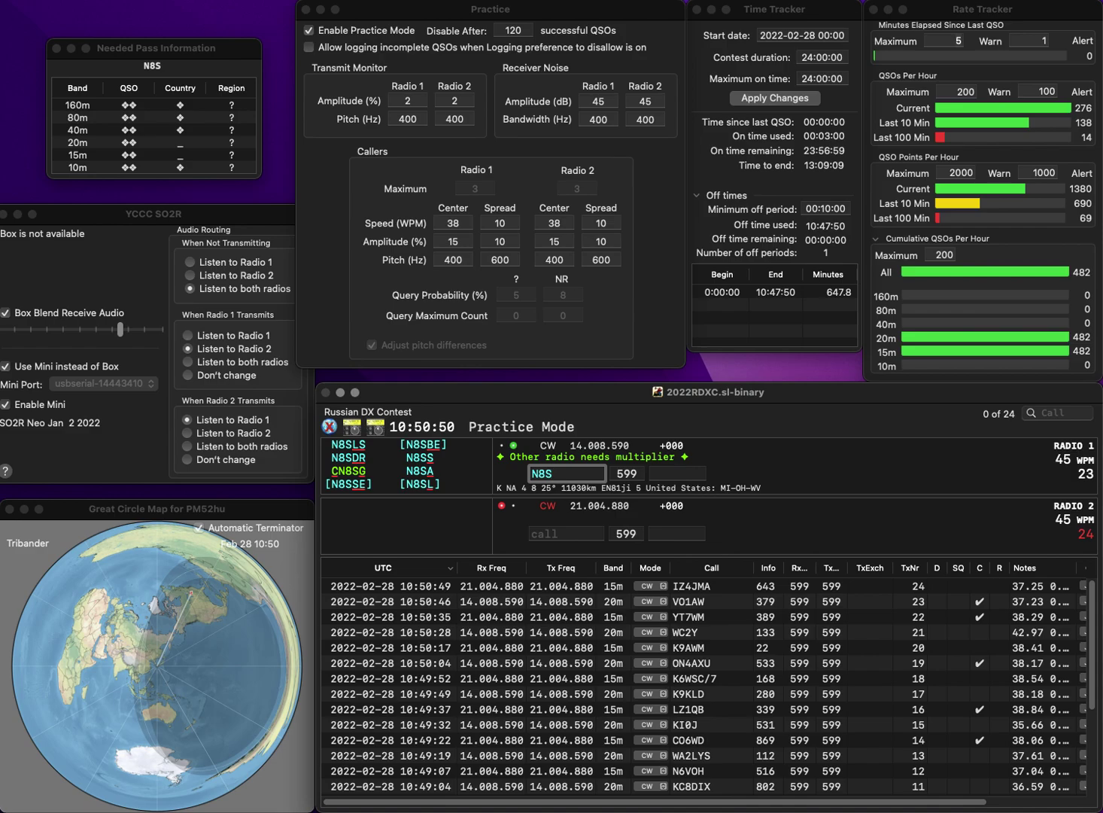
pyautogui.press('Left')
pyautogui.press('Left')
pyautogui.press('BackSpace')
pyautogui.press('Return')
# - Answer caller KN9K on Radio 2 and complete the partial call on Radio 1 as G8S
pyautogui.write('KN9K')
pyautogui.press('Return')
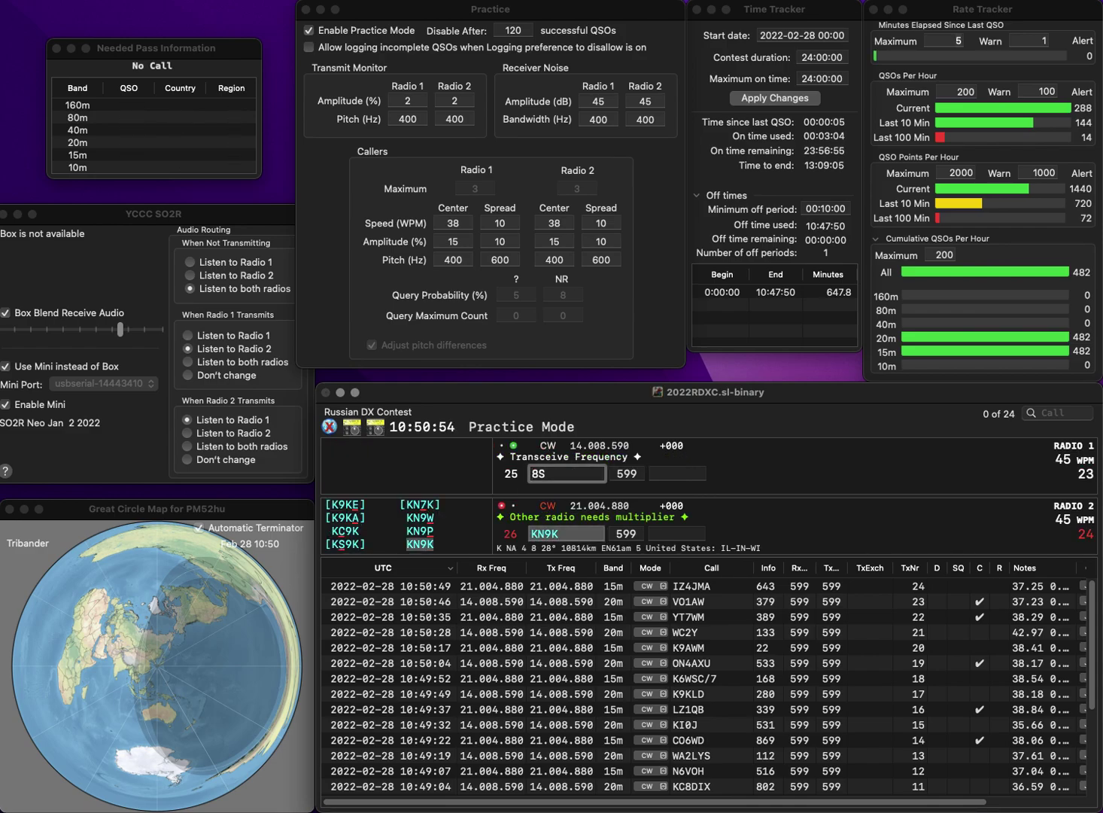
pyautogui.write('GO')
pyautogui.press('BackSpace')
pyautogui.press('Return')
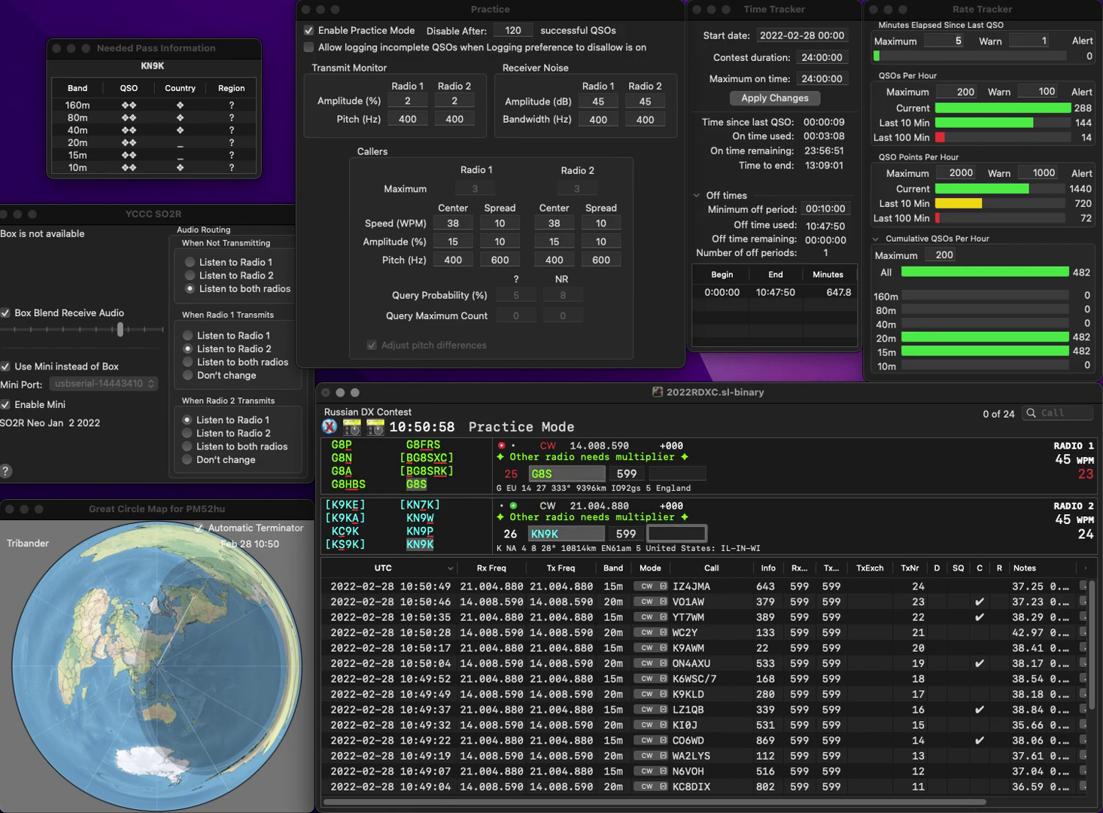
pyautogui.write('86')
pyautogui.press('Return')
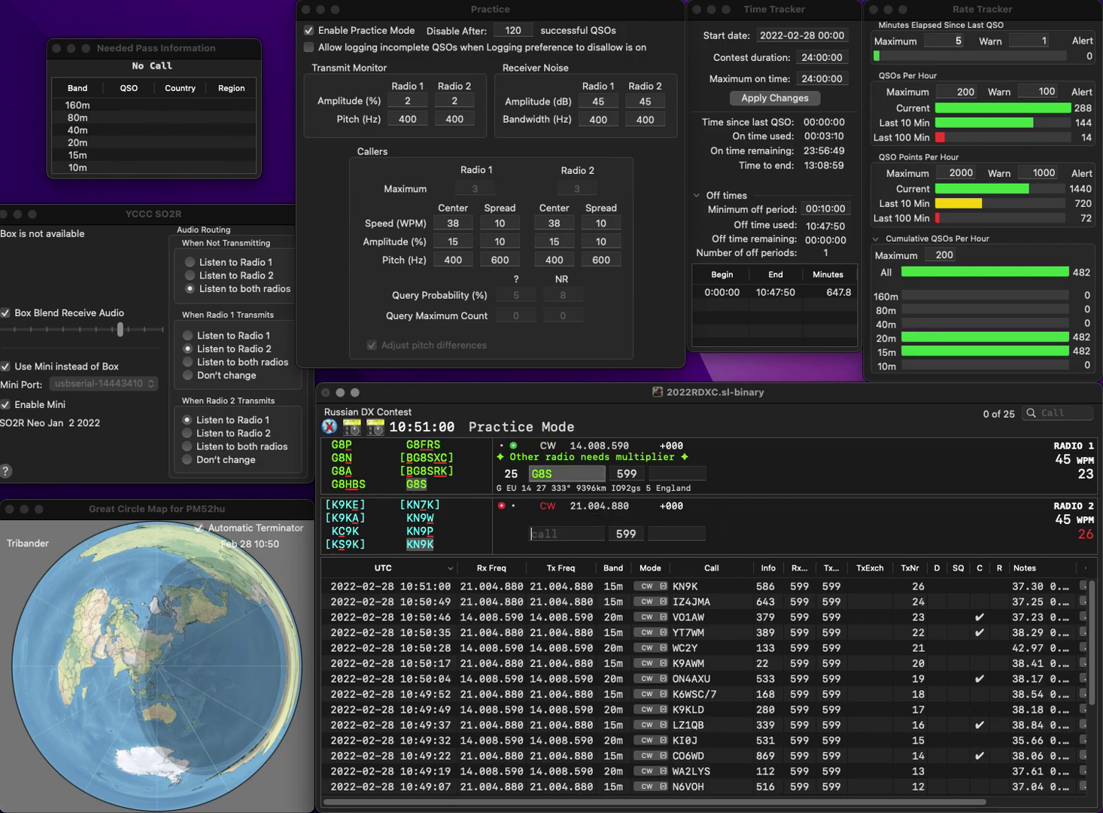
pyautogui.write('1')
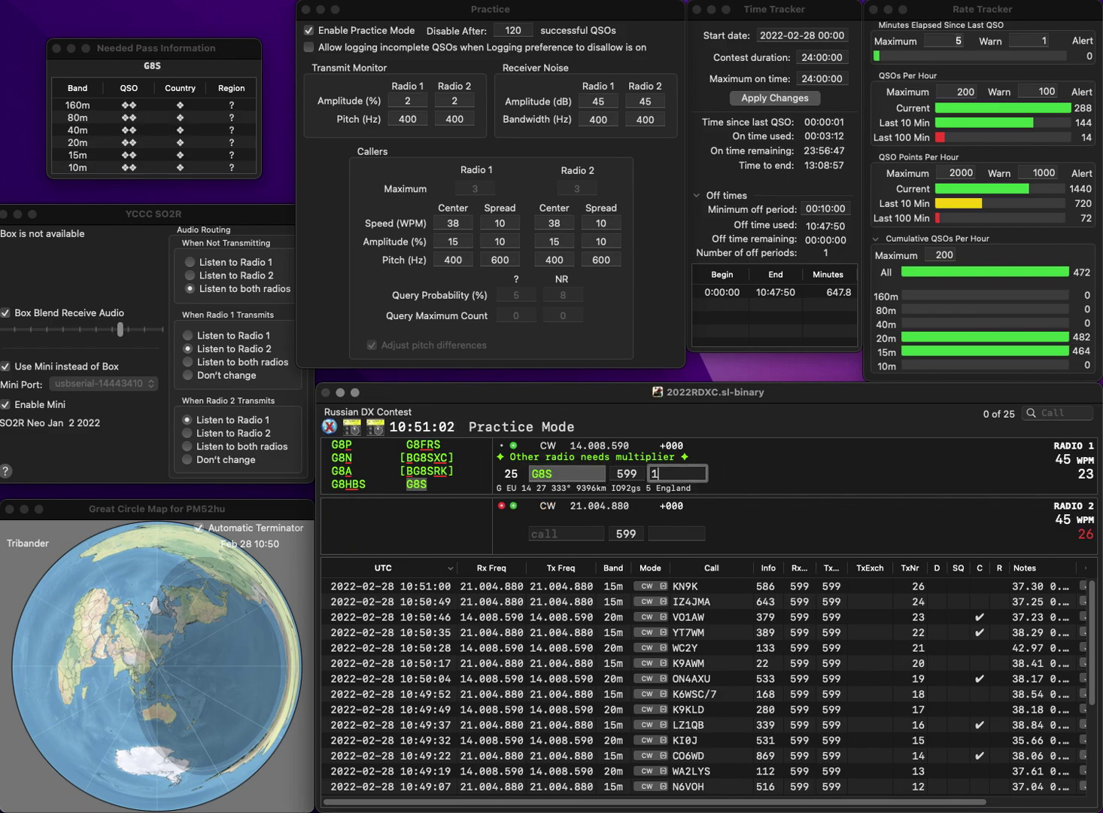
pyautogui.write('64')
pyautogui.press('Return')
pyautogui.write('W')
pyautogui.press('Return')
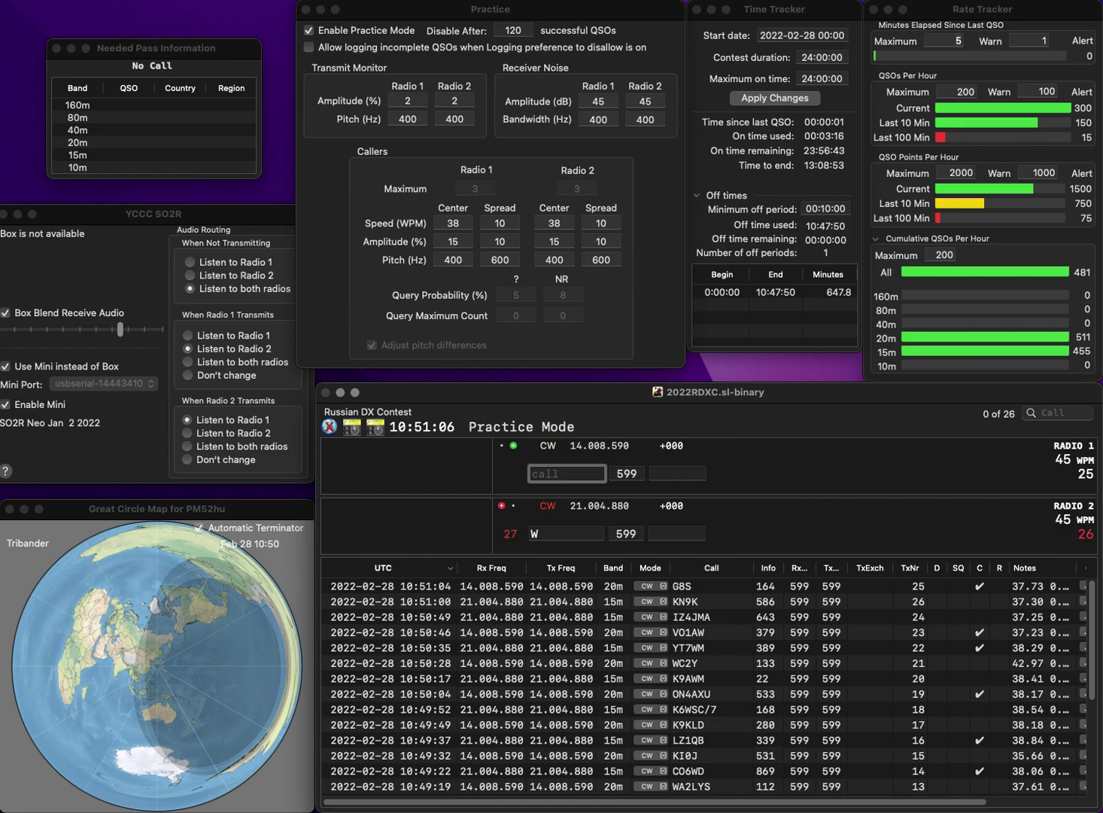
pyautogui.write('0TI')
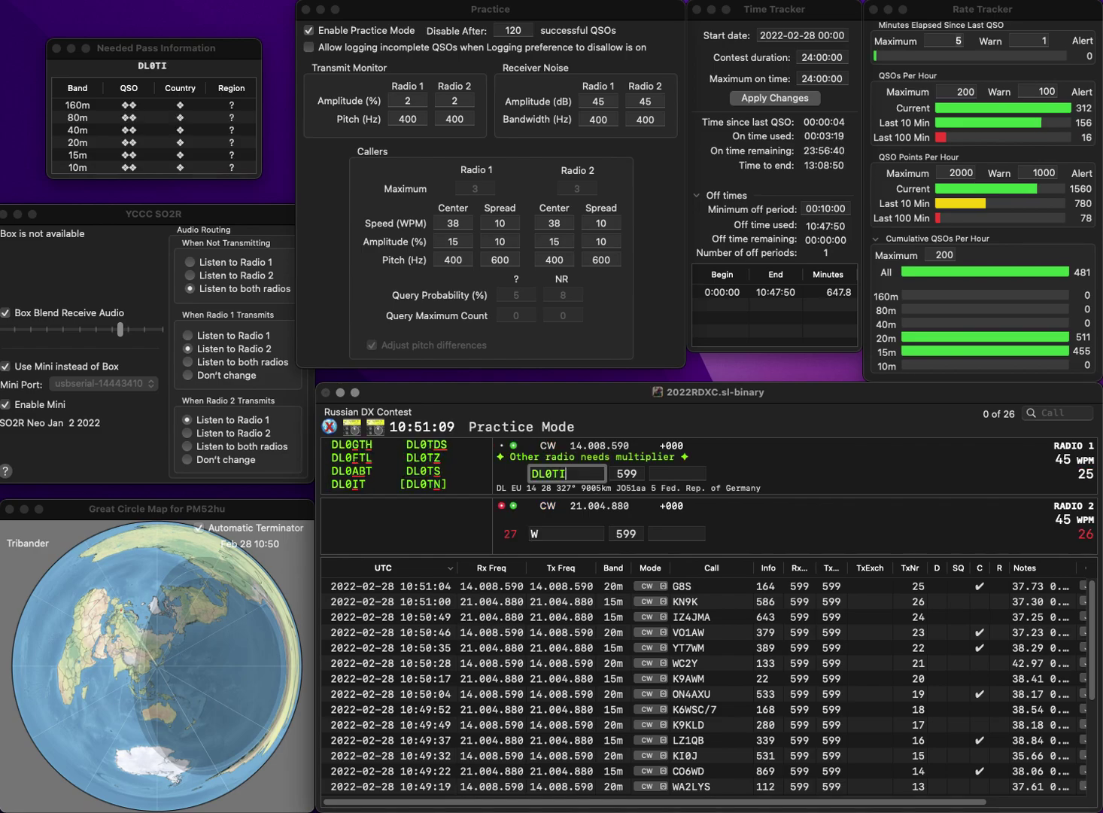
pyautogui.press('Return')
# - Complete the Radio 2 caller's call sign as AG4W and correct the Radio 1 call sign to DL0TS
pyautogui.write('A')
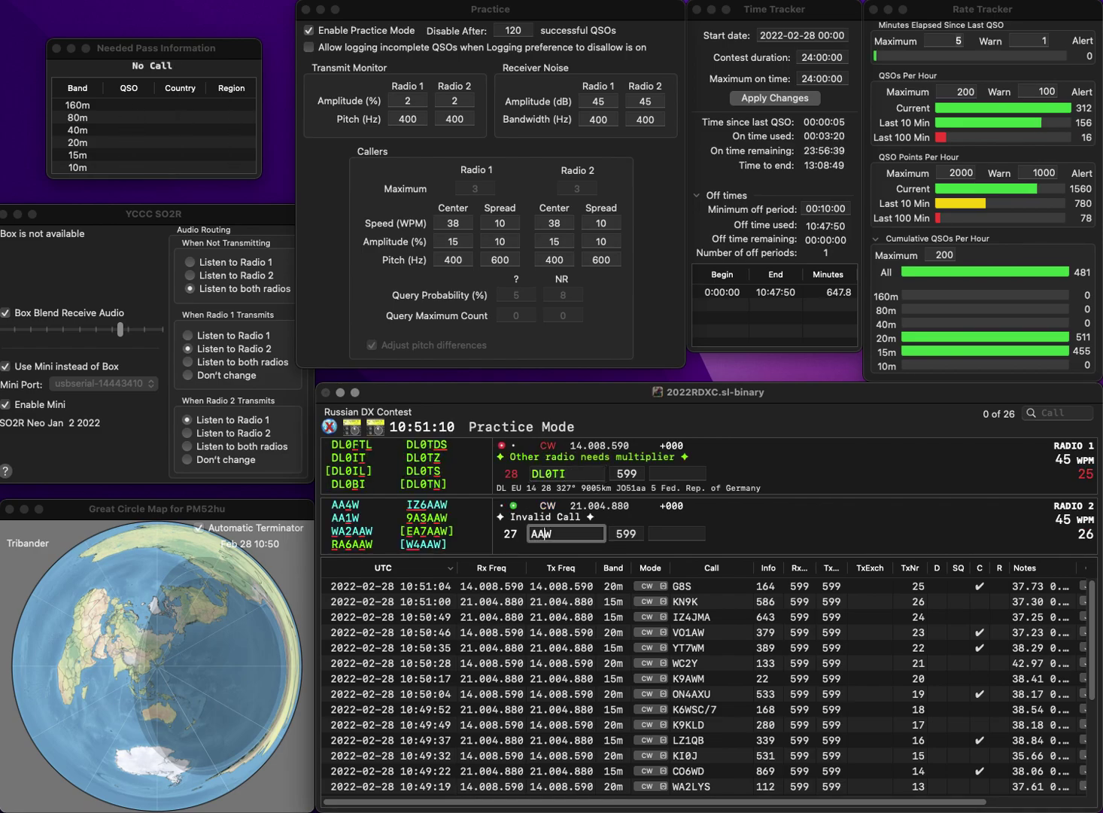
pyautogui.write('G4')
pyautogui.press('Return')
pyautogui.press('BackSpace')
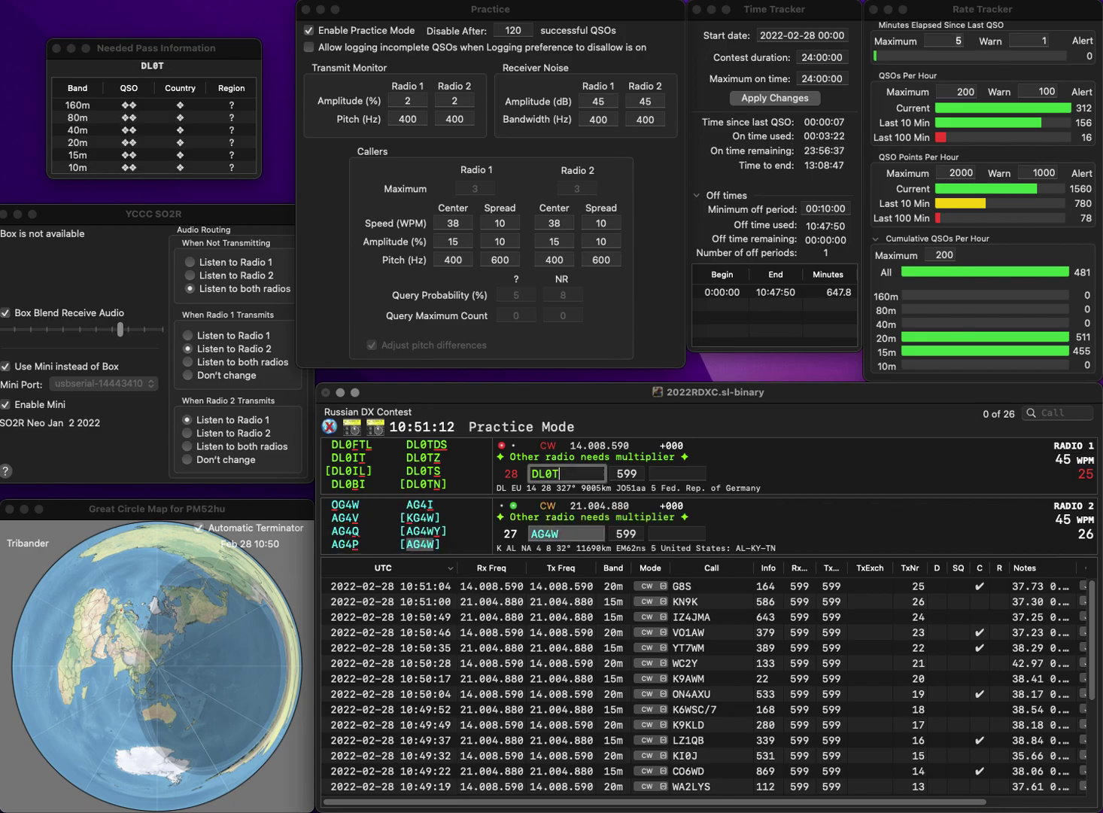
pyautogui.write('S')
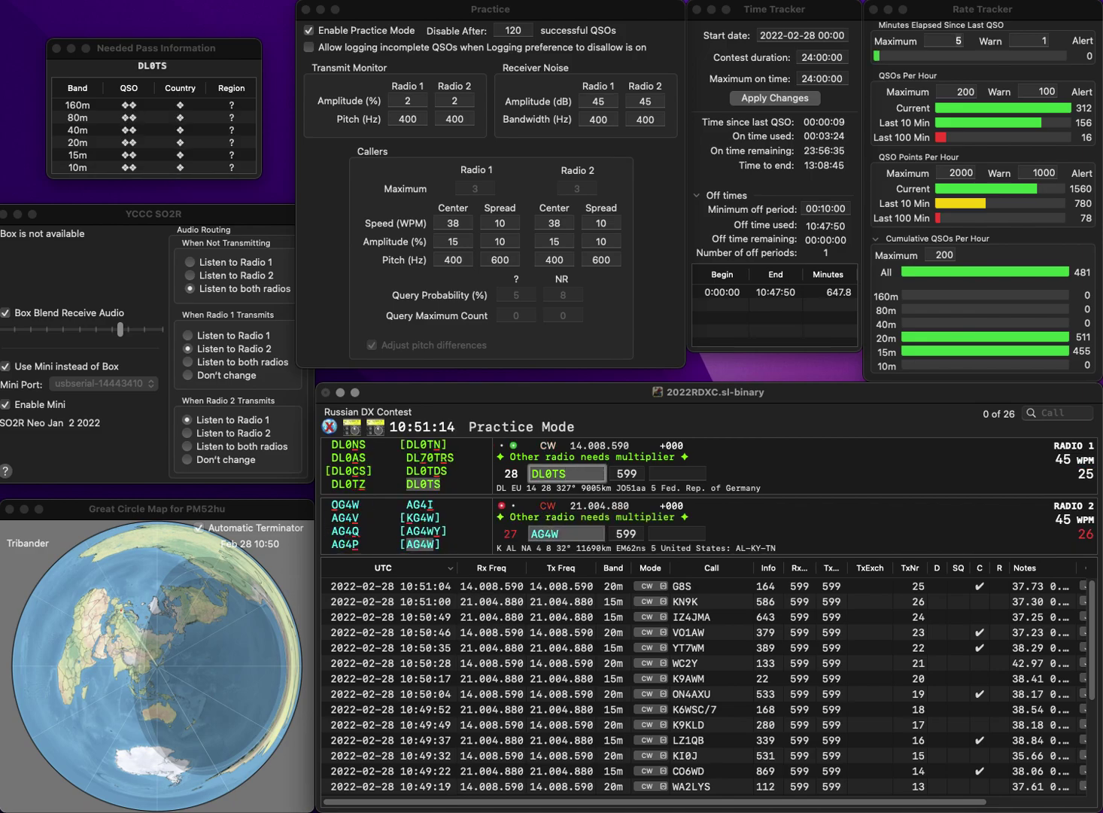
pyautogui.press('Return')
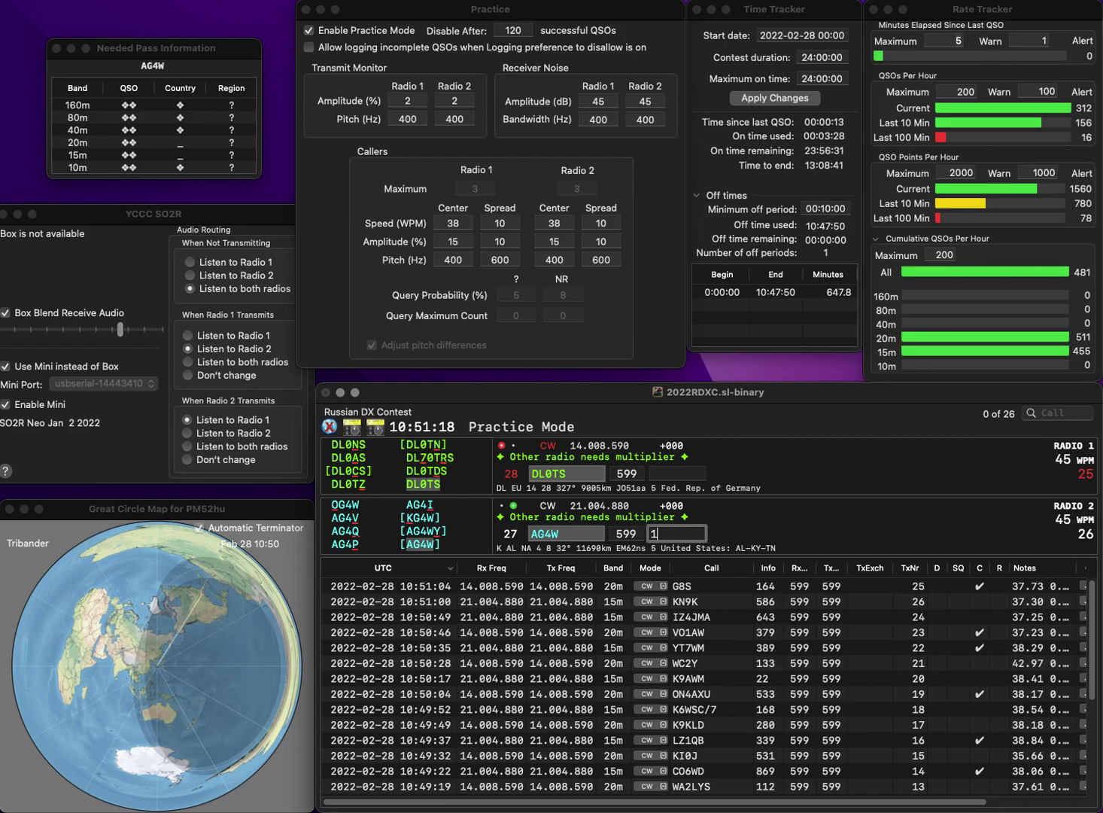
pyautogui.press('Return')
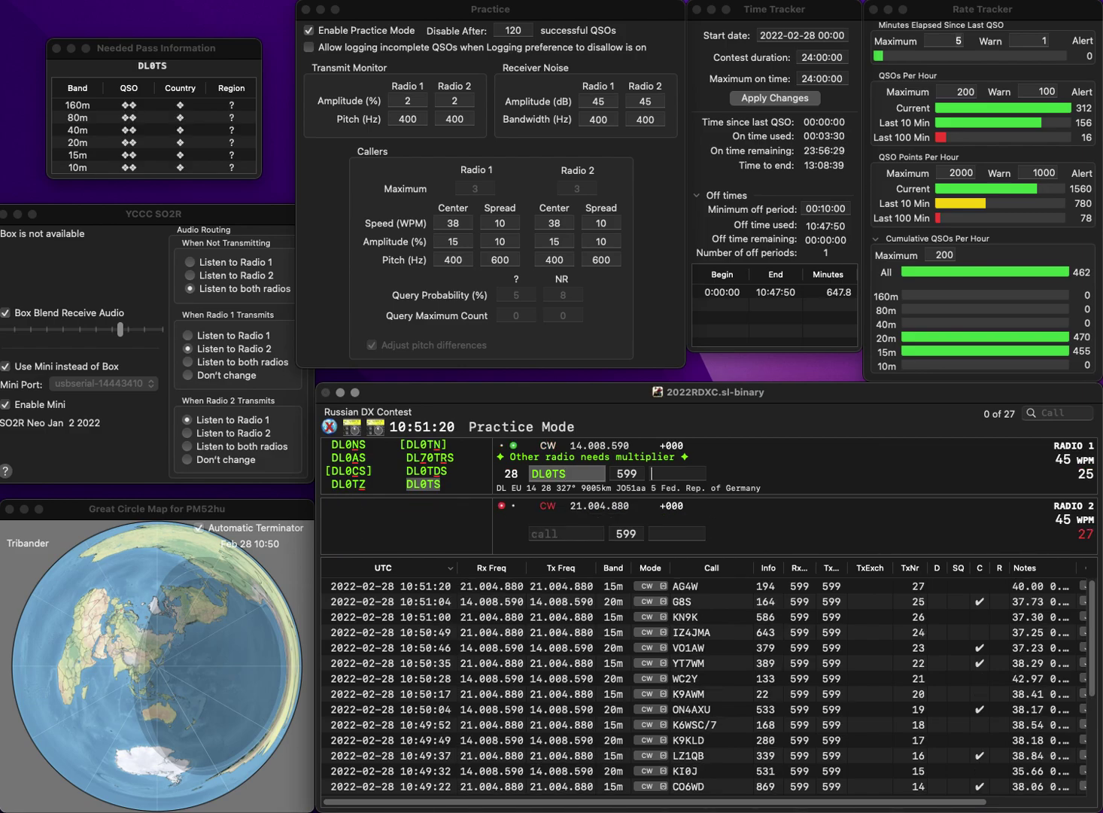
pyautogui.write('676')
pyautogui.press('Return')
pyautogui.write('JA2')
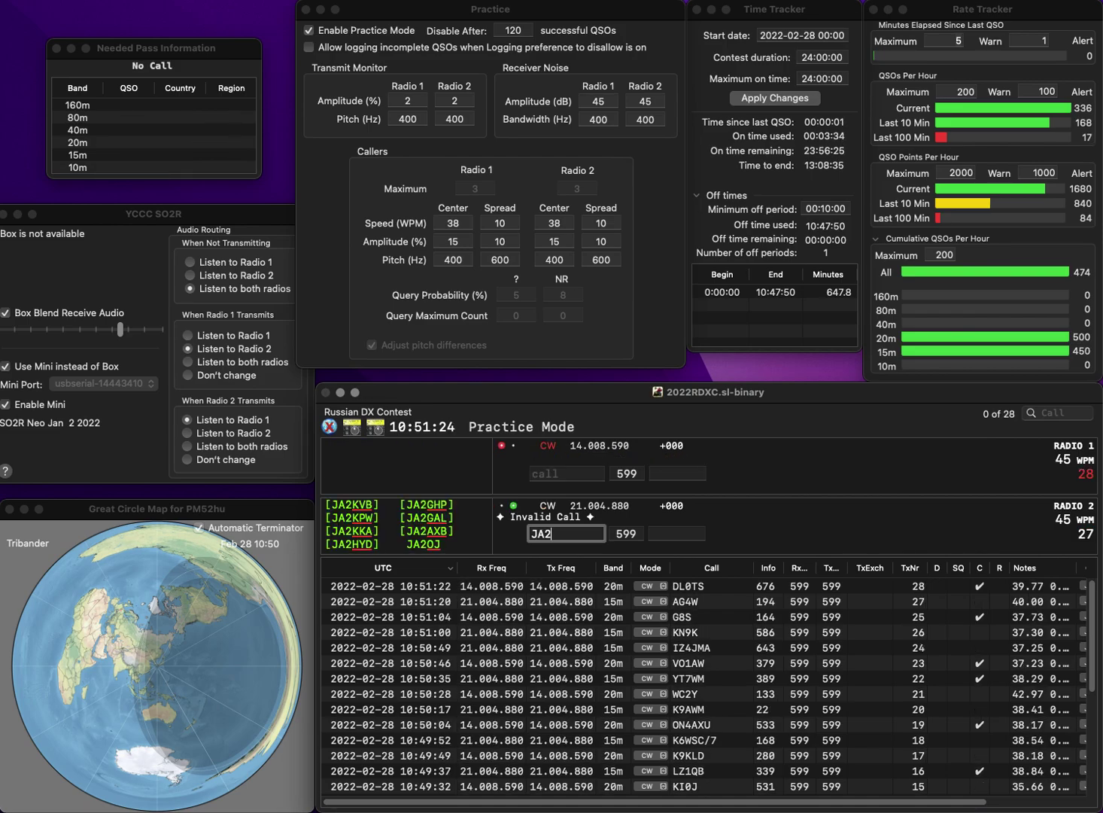
pyautogui.write('DPQ')
pyautogui.press('Return')
pyautogui.write('9')
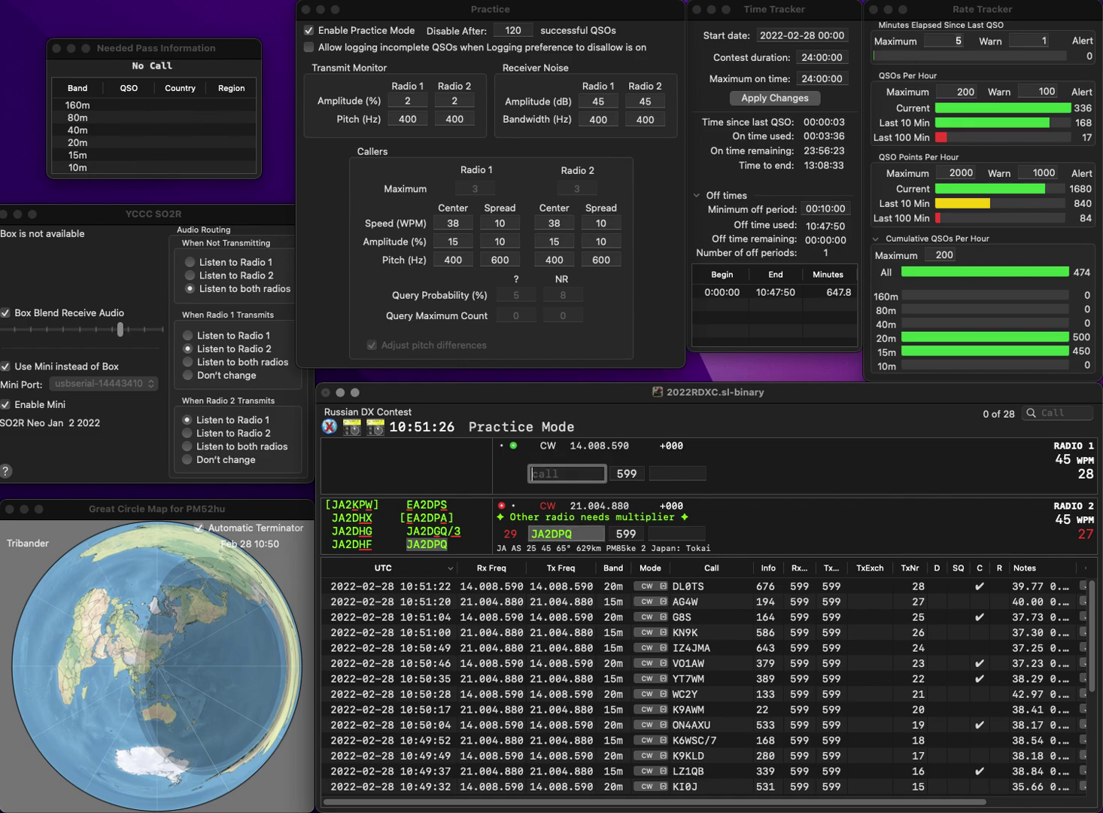
pyautogui.write('FQG')
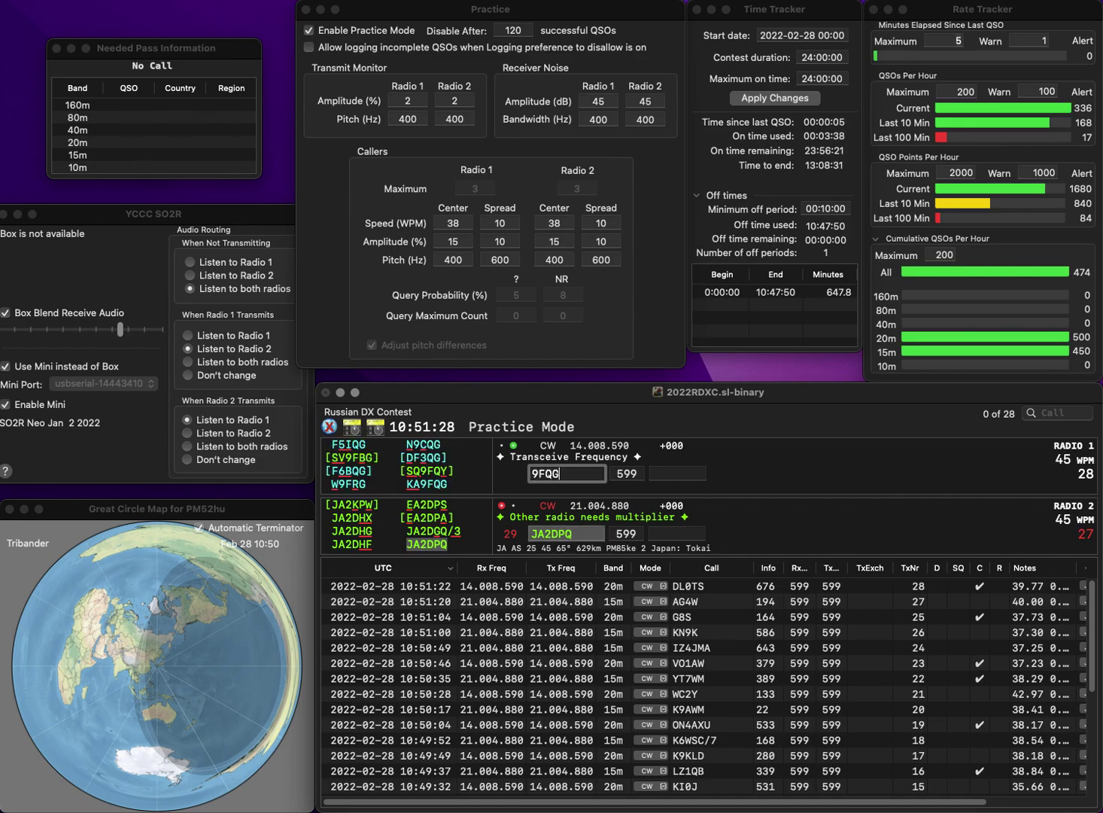
pyautogui.press('Home')
pyautogui.write('KA')
pyautogui.press('Return')
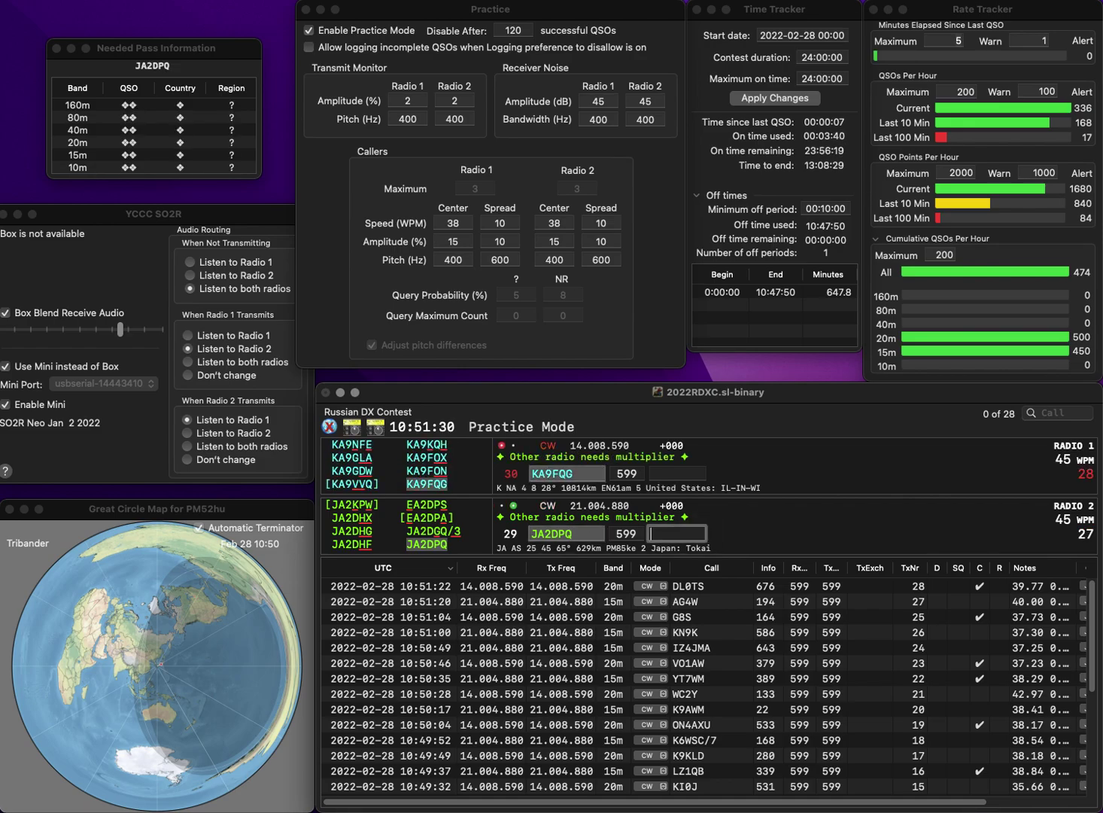
# - Log JA2DPQ on Radio 2 with received number 830 and KA9FQG on Radio 1 with received number 372
pyautogui.write('830')
pyautogui.press('Return')
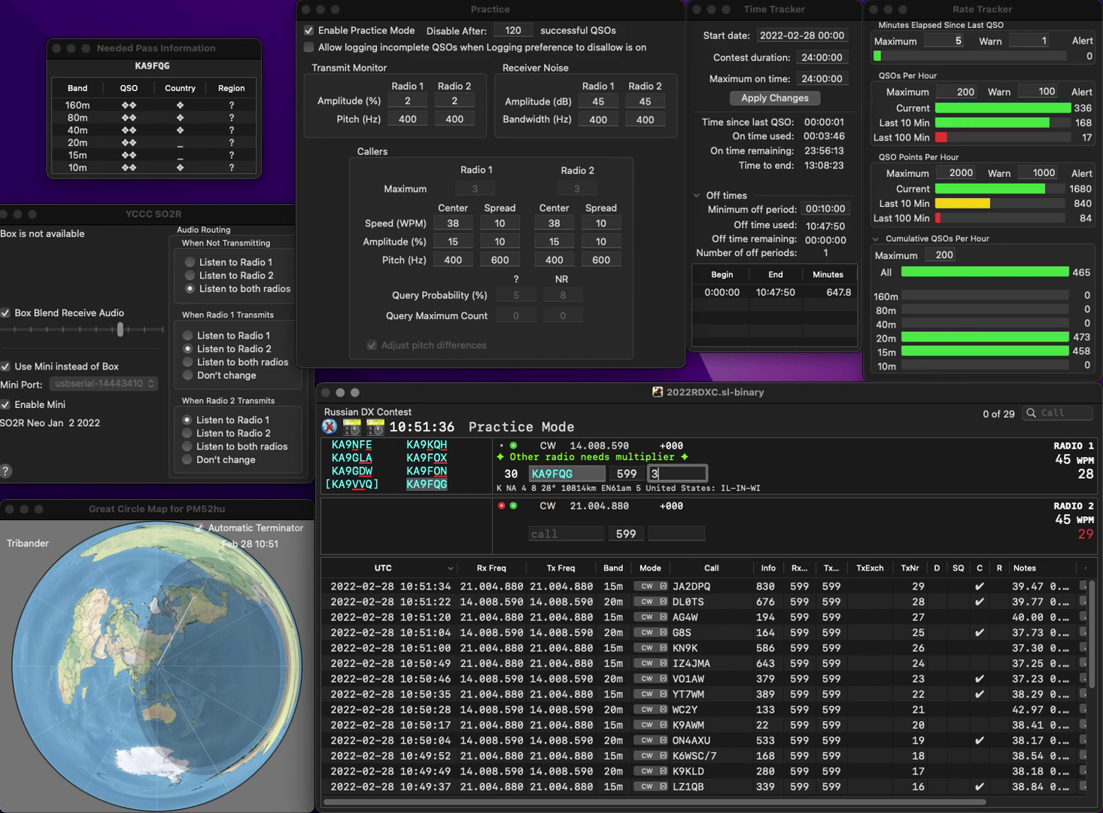
pyautogui.press('Return')
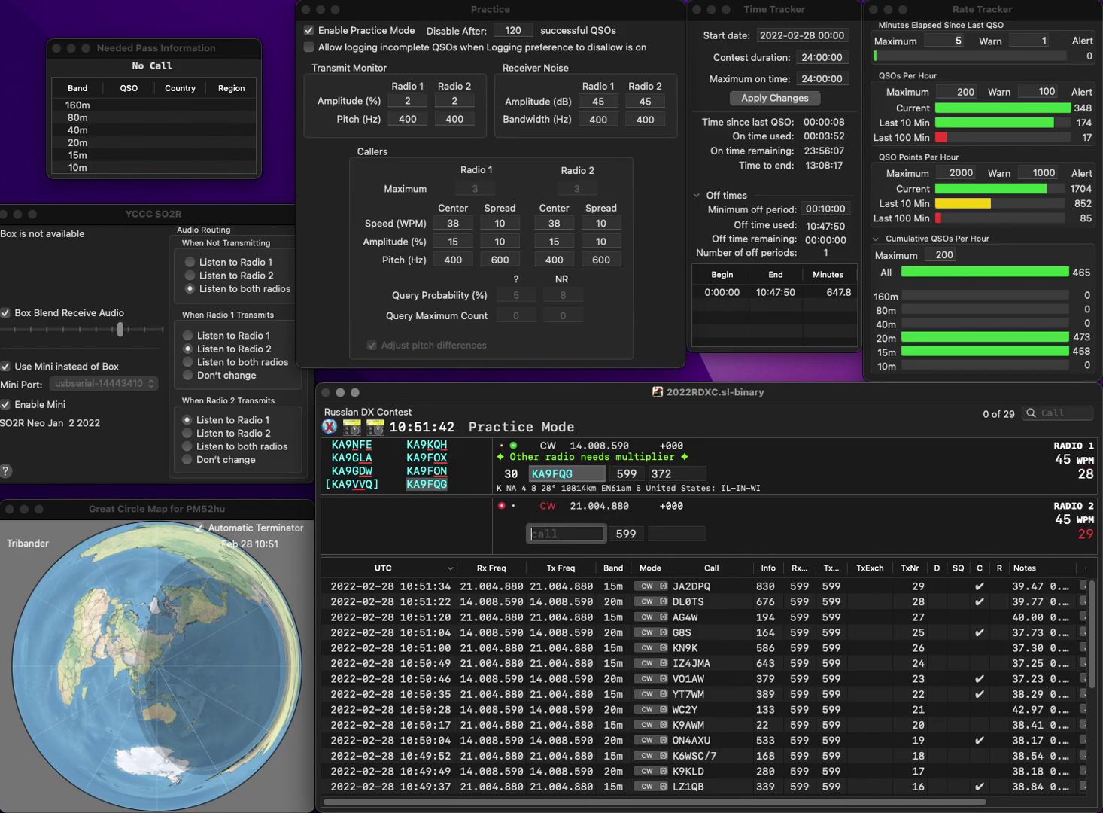
pyautogui.write('2')
pyautogui.press('Return')
pyautogui.write('SP')
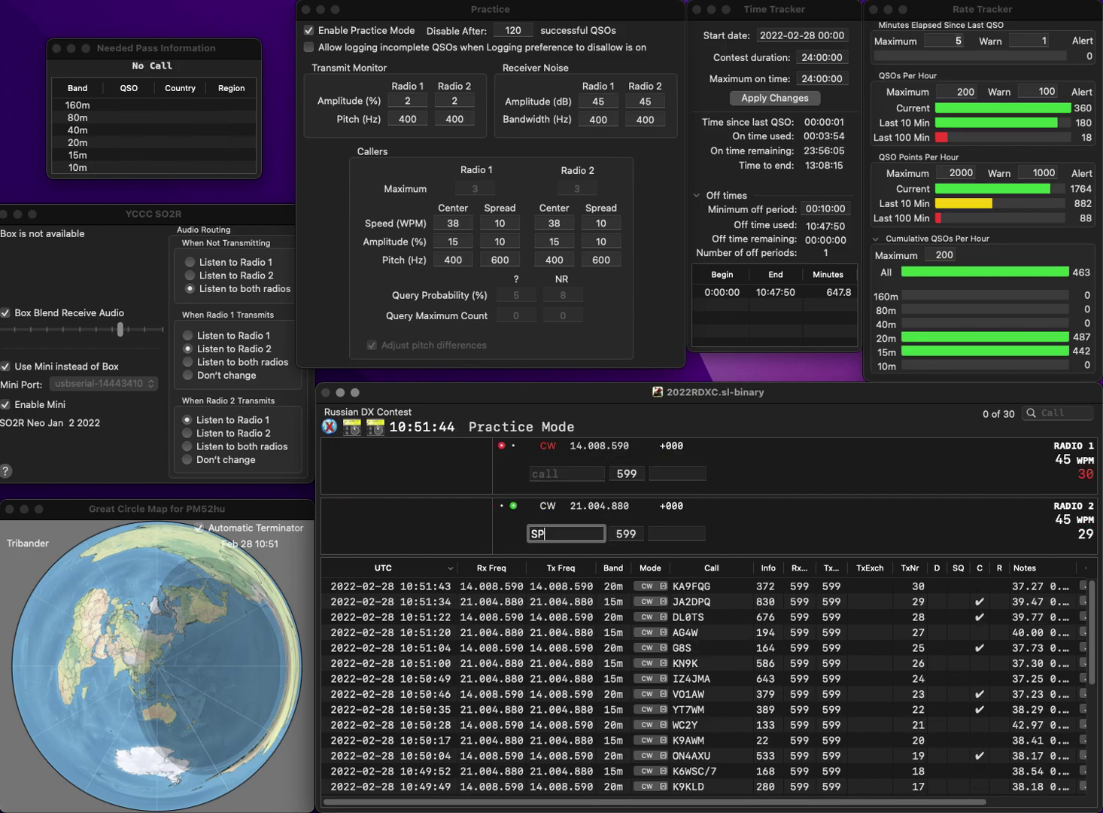
pyautogui.write('90')
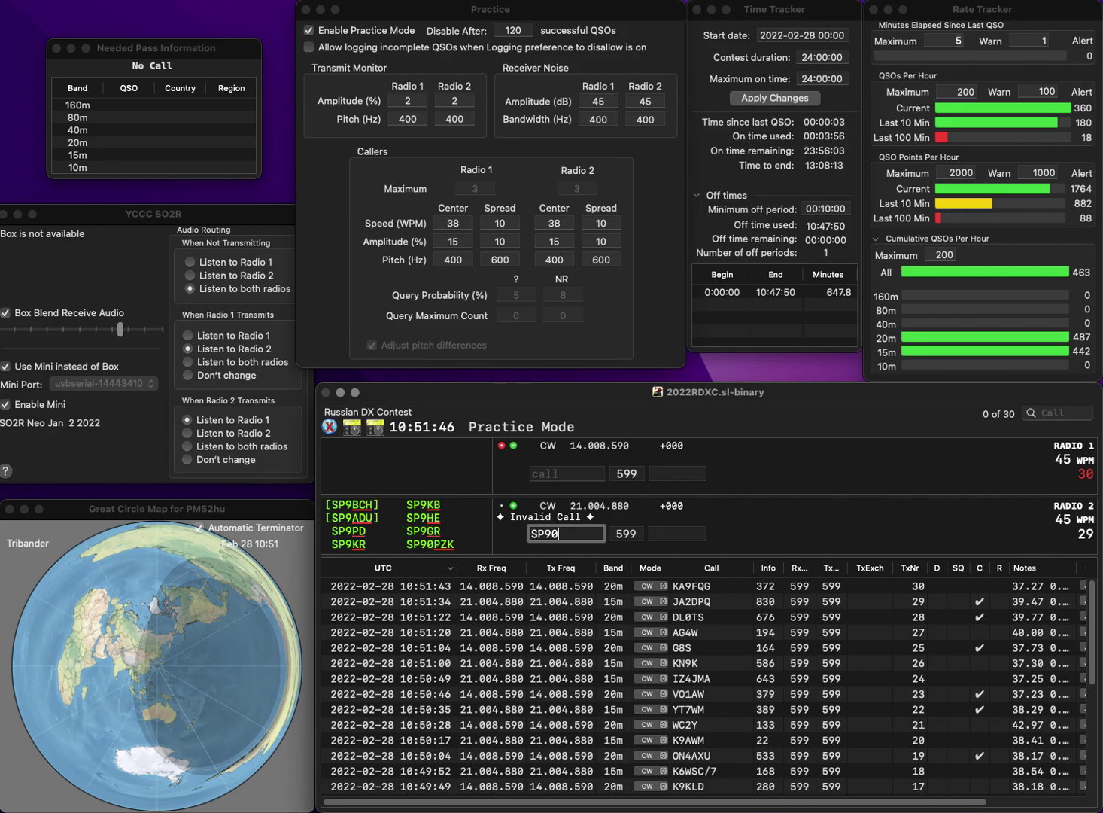
pyautogui.write('PZK')
pyautogui.press('Return')
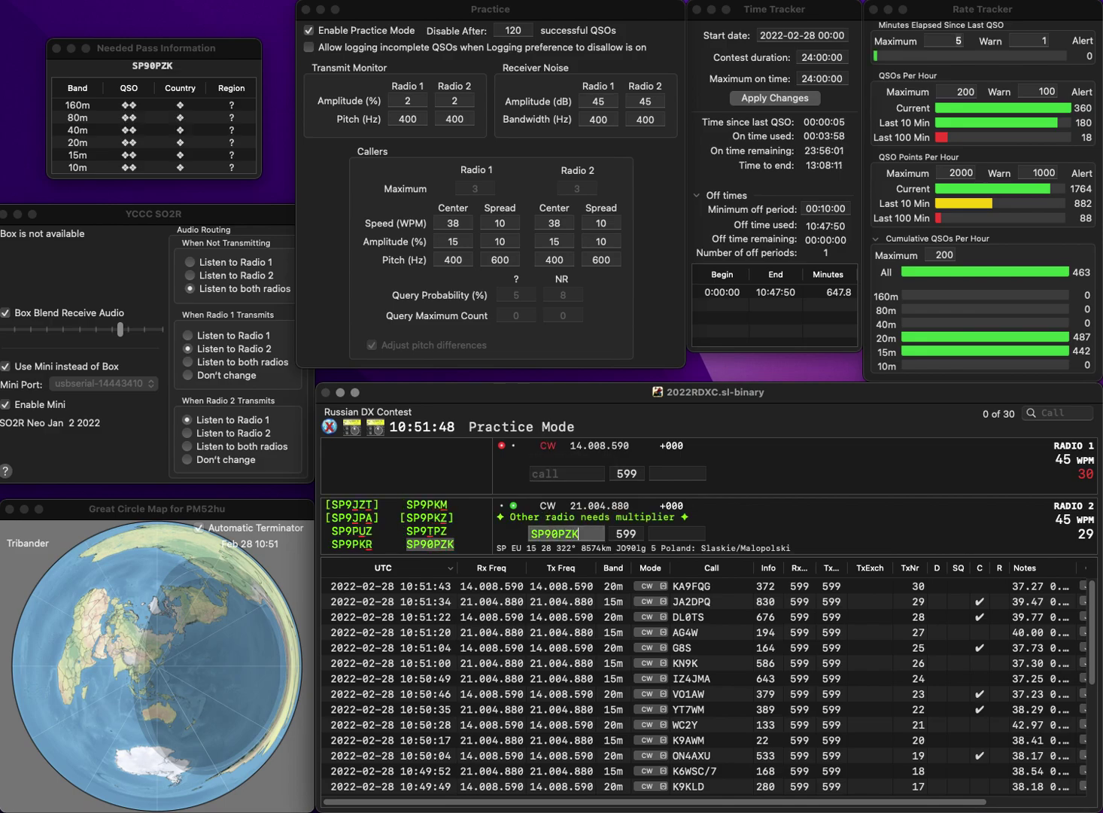
pyautogui.write('UA4NF')
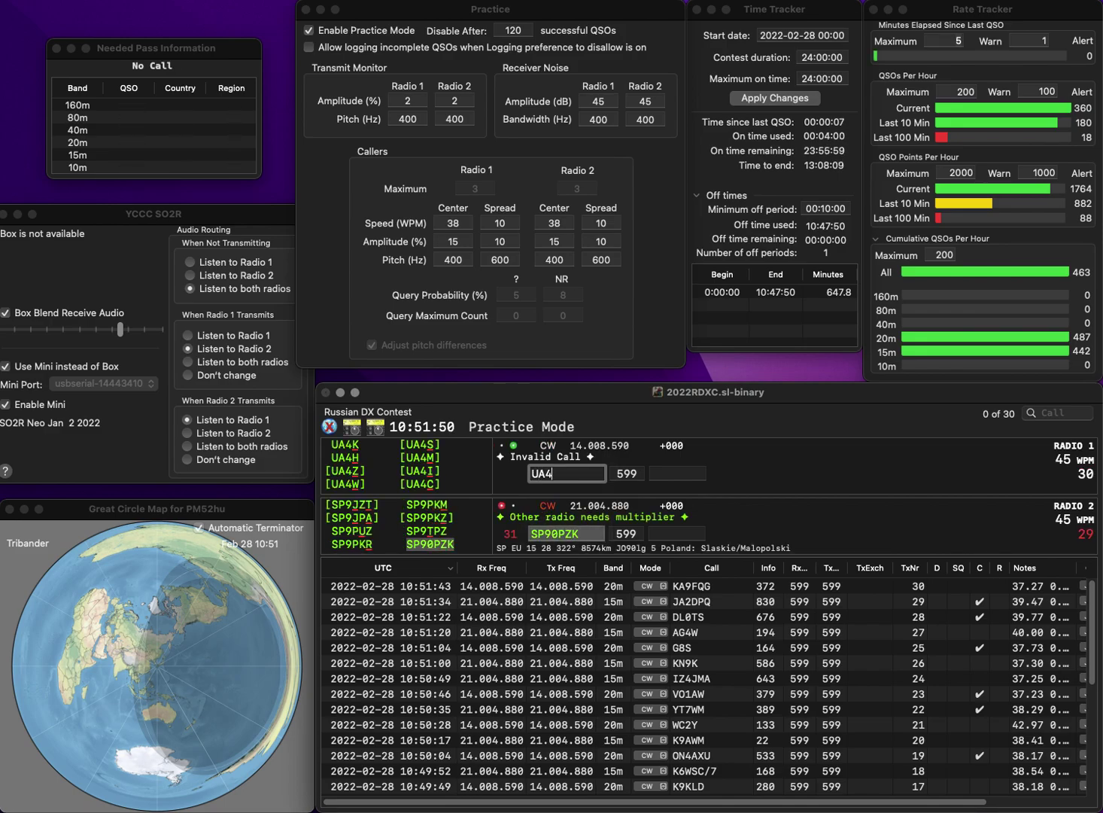
pyautogui.press('Return')
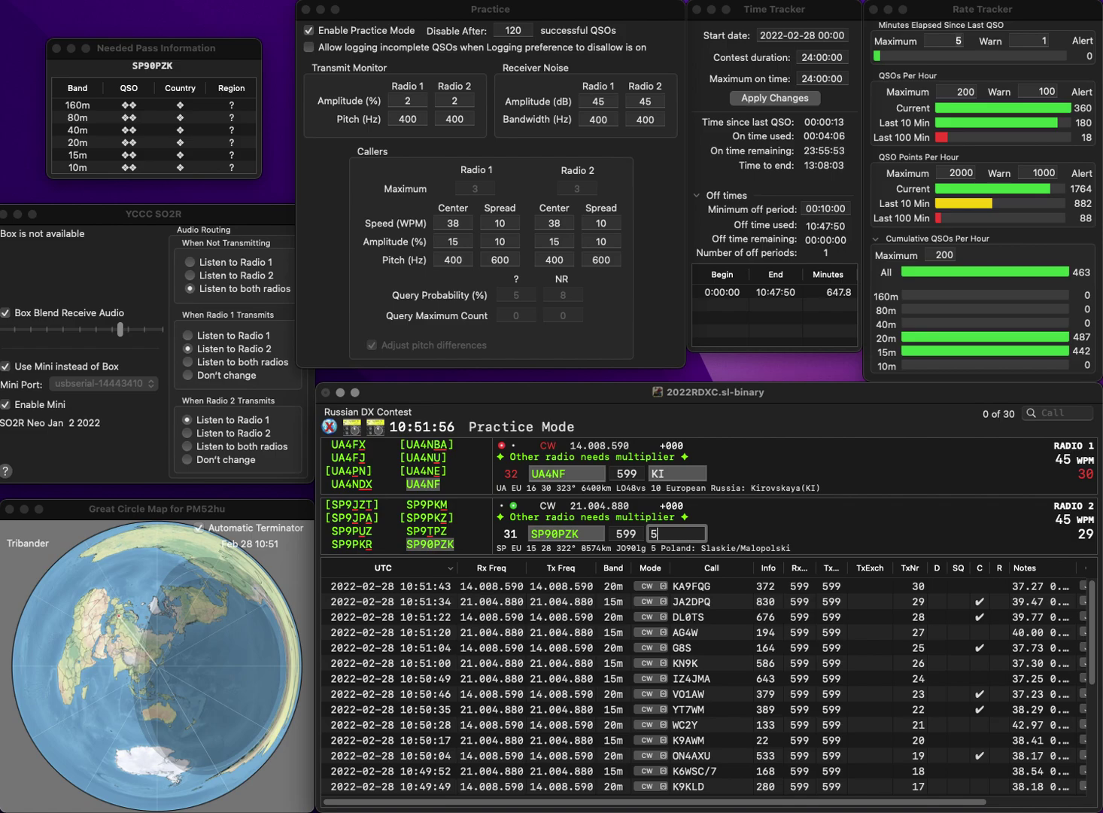
# - Log SP90PZK on Radio 2 with received number 532 and UA4NF on Radio 1 with the exchange KI
pyautogui.write('2')
pyautogui.press('Return')
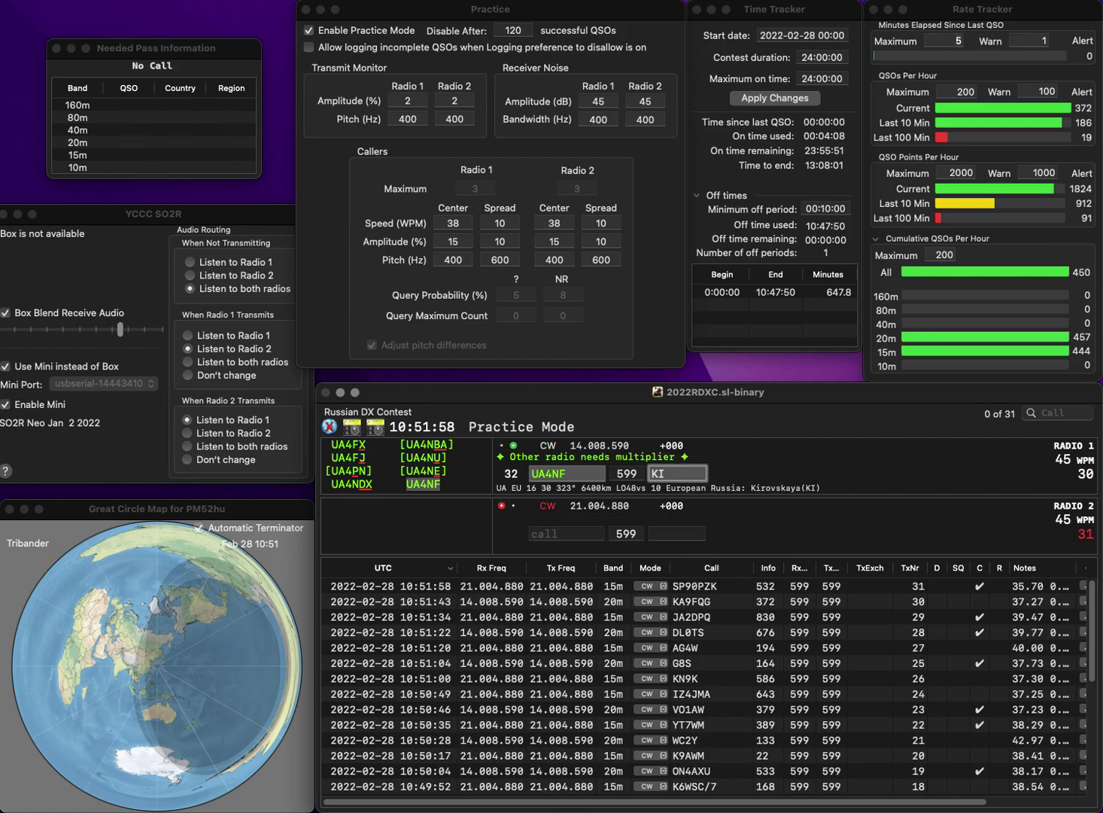
pyautogui.press('Return')
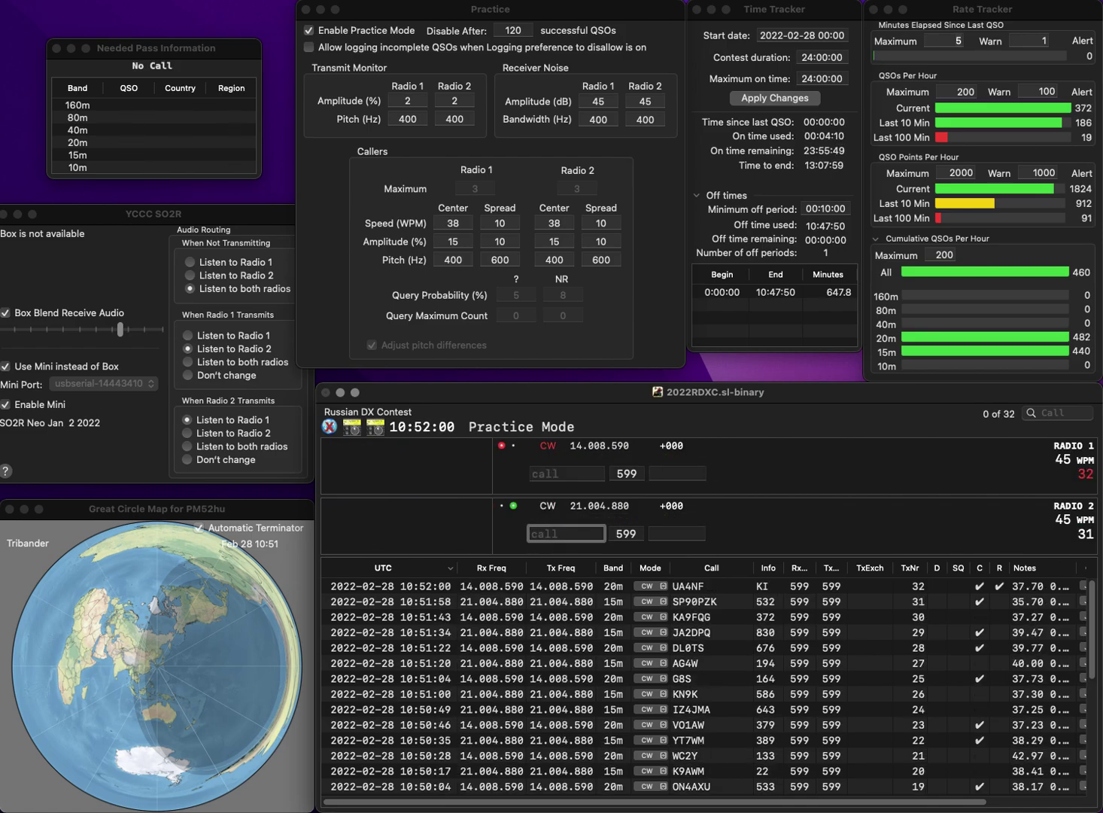
# - Answer the Radio 2 caller as HA5B and the Radio 1 caller as VE7LIO
pyautogui.write('HA5')
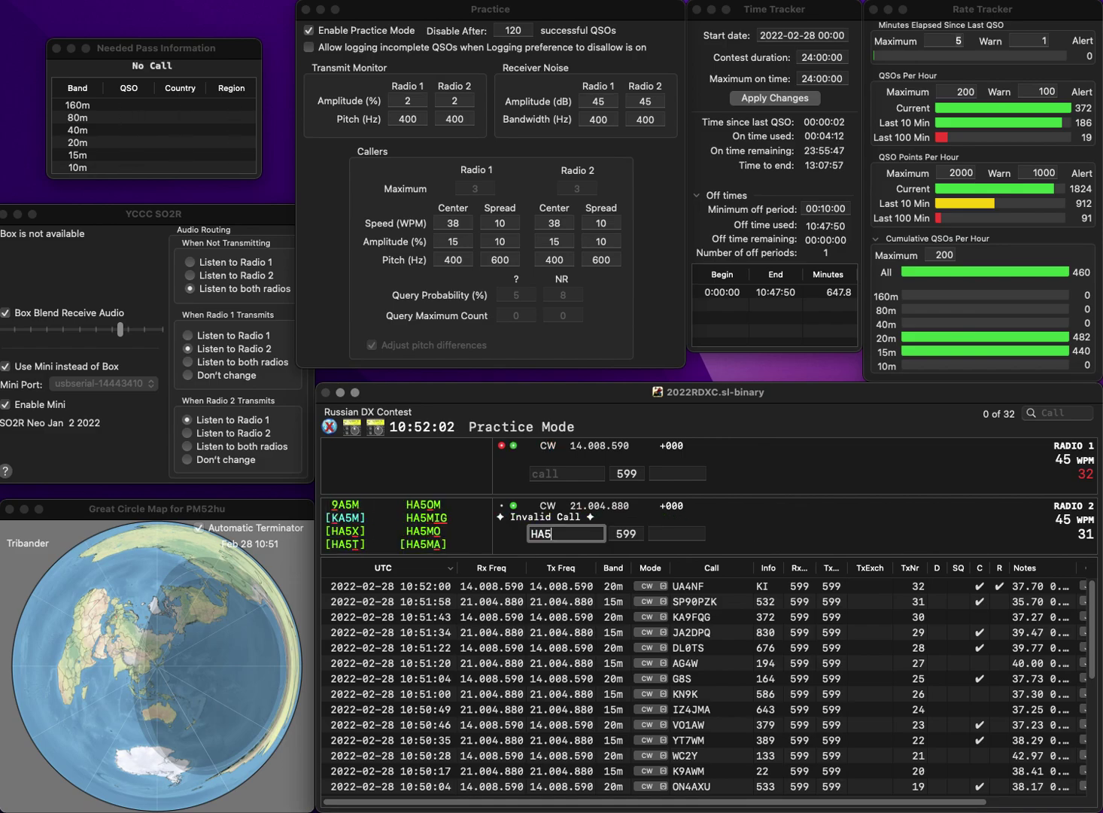
pyautogui.write('B')
pyautogui.press('Return')
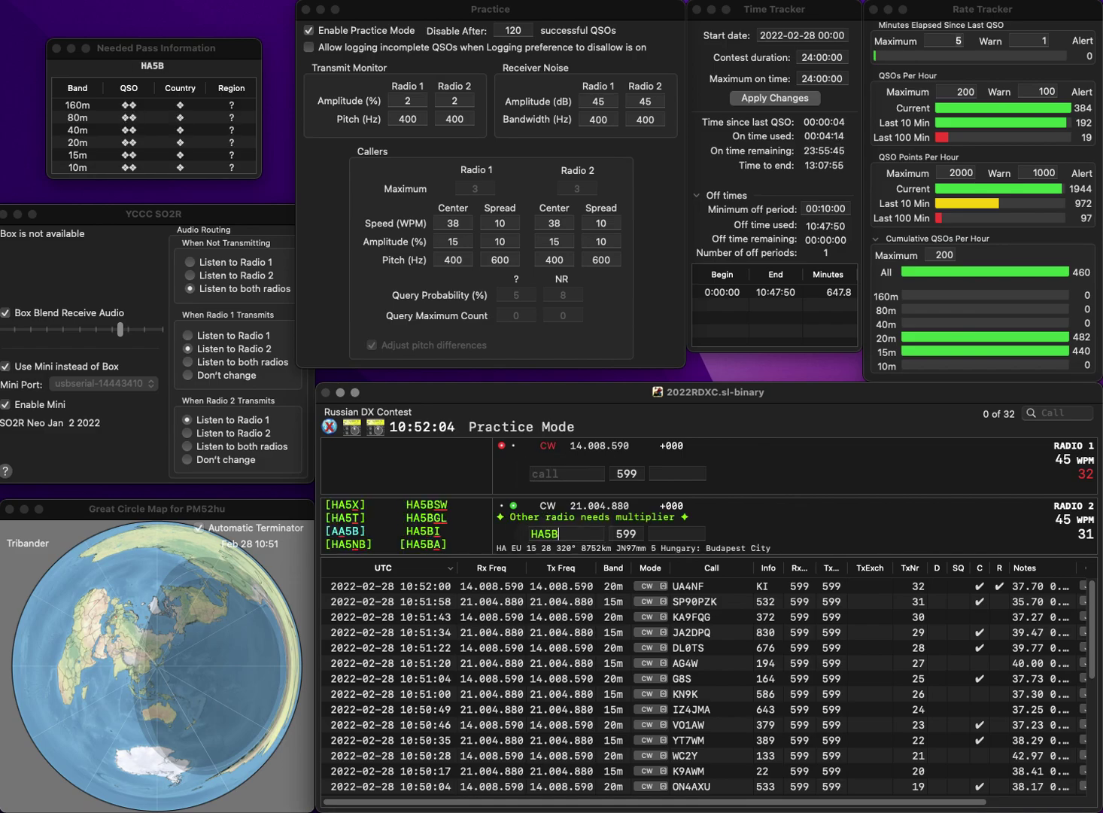
pyautogui.write('VE7LIO')
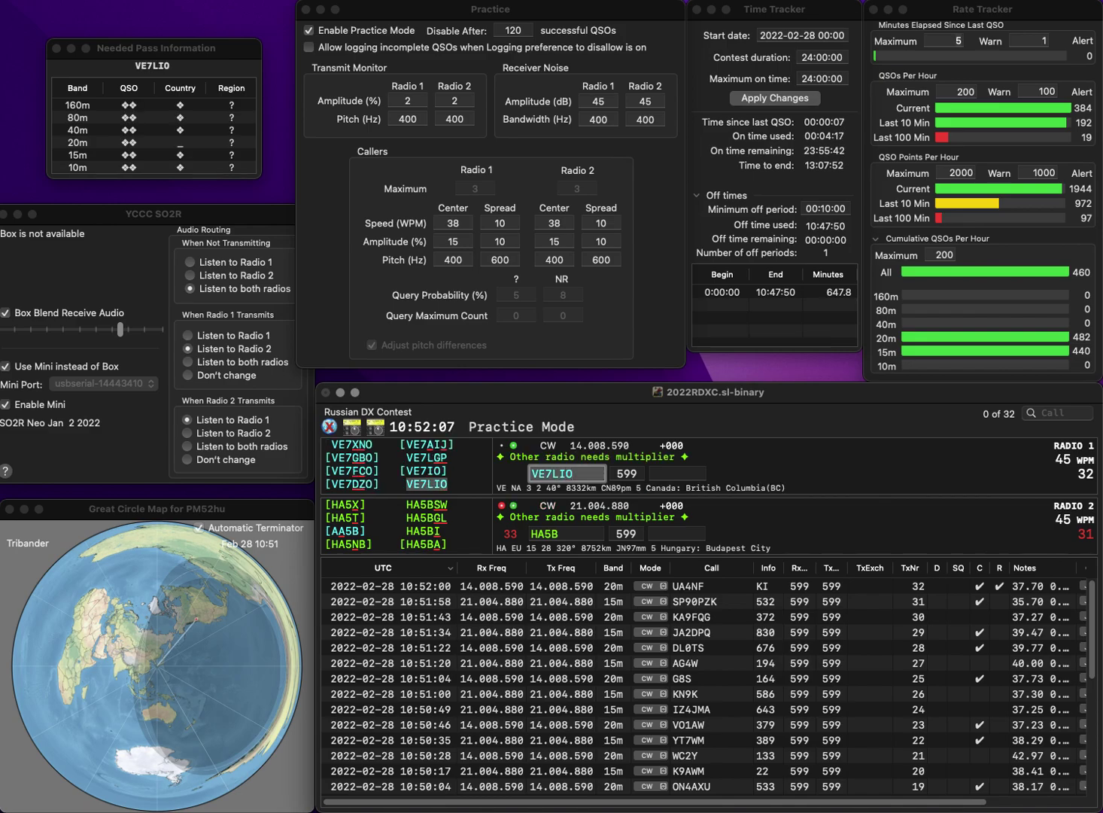
pyautogui.press('Return')
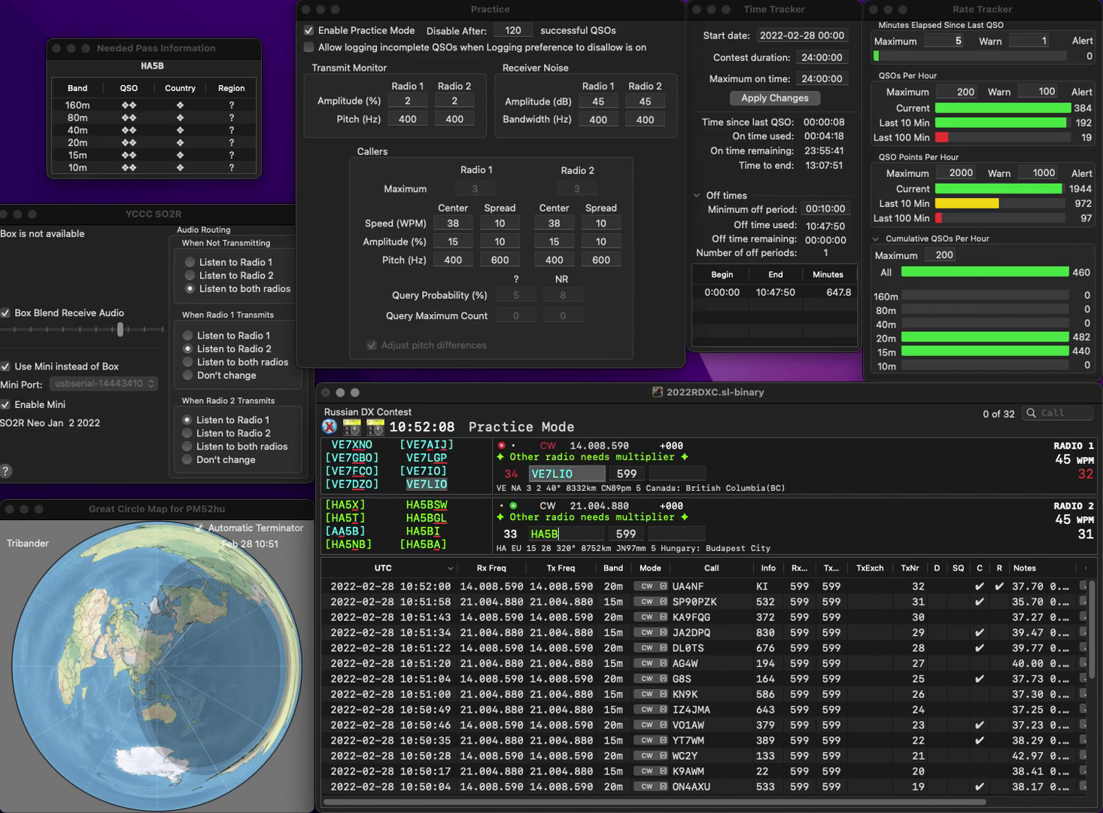
pyautogui.press('BackSpace')
pyautogui.write('GY')
pyautogui.press('Return')
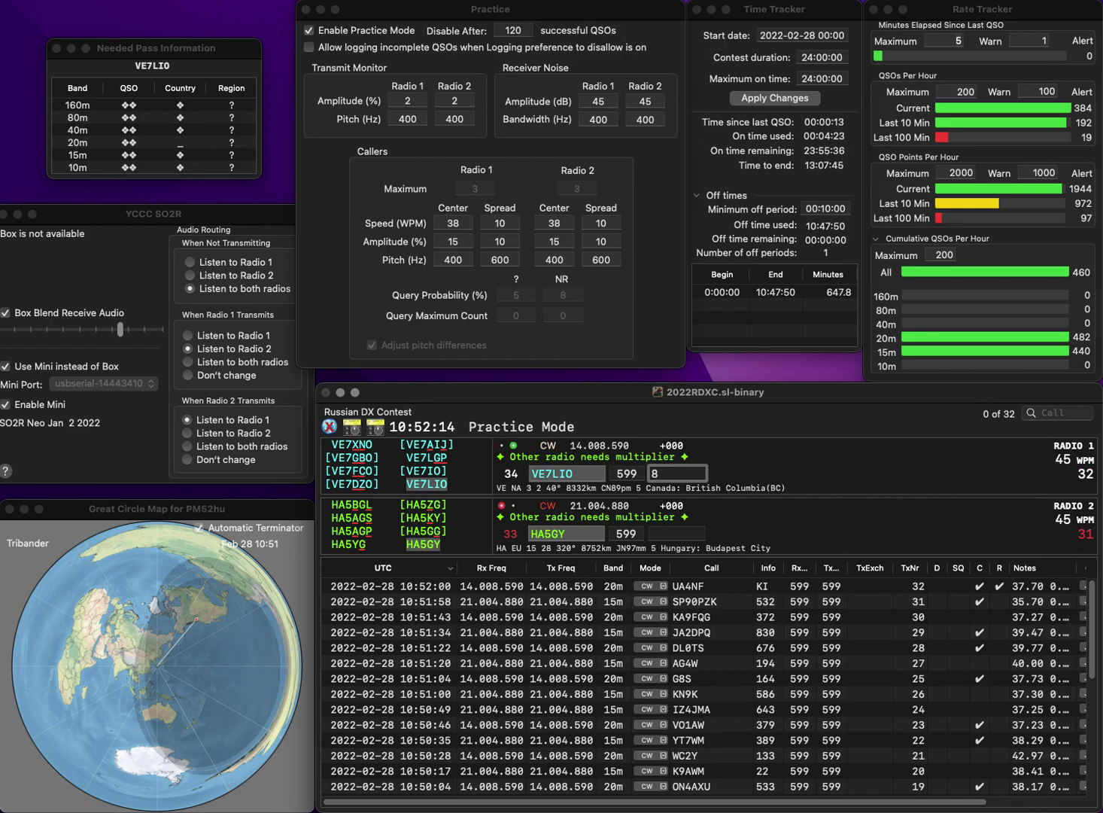
pyautogui.press('Return')
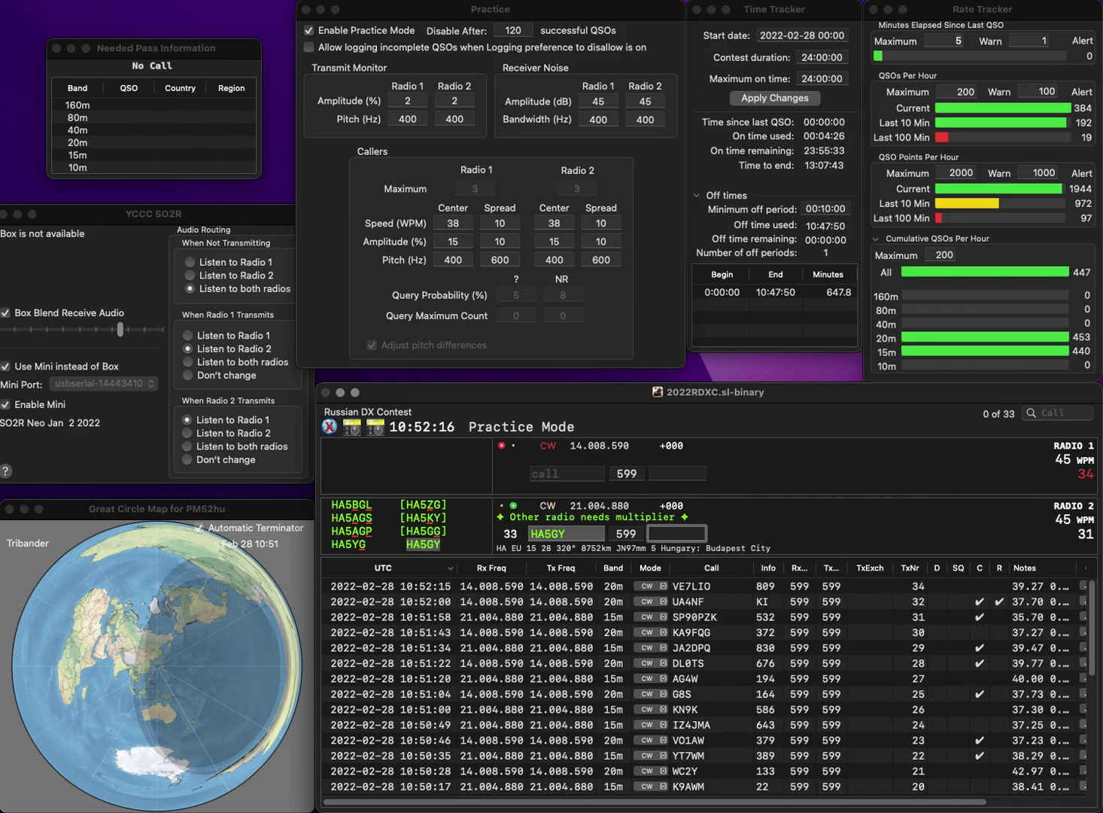
pyautogui.write('10')
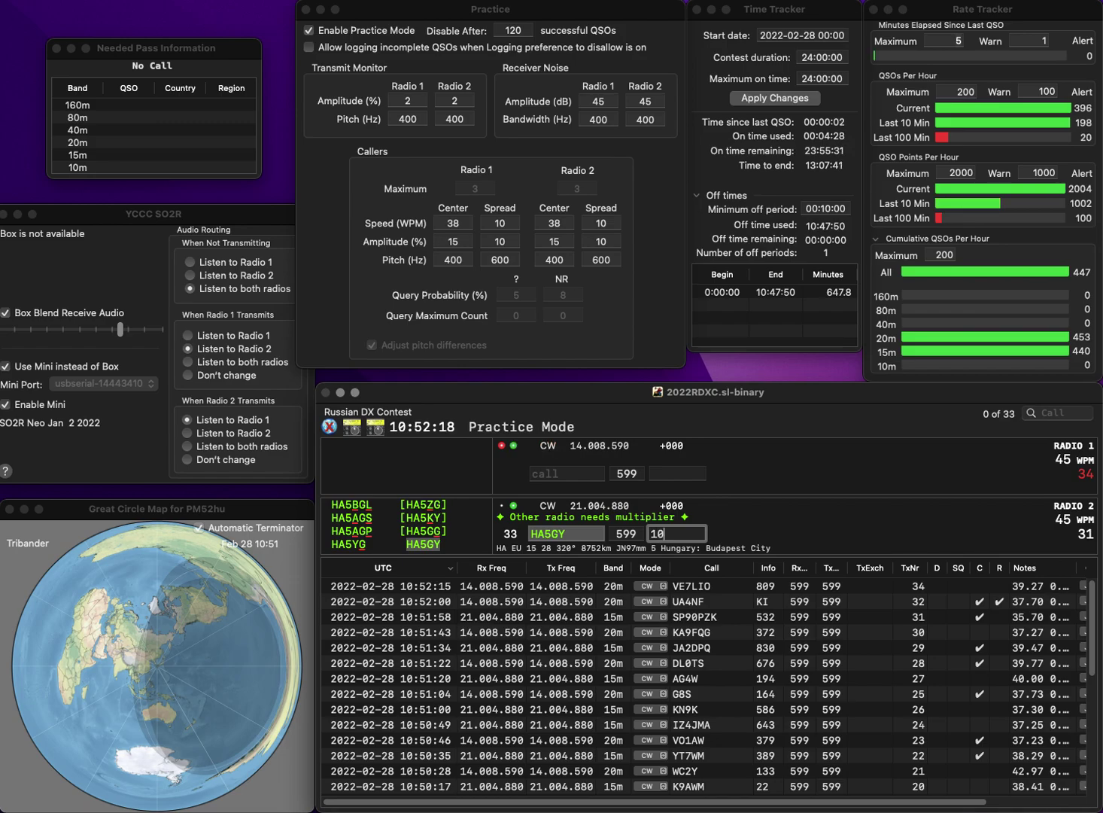
pyautogui.write('3')
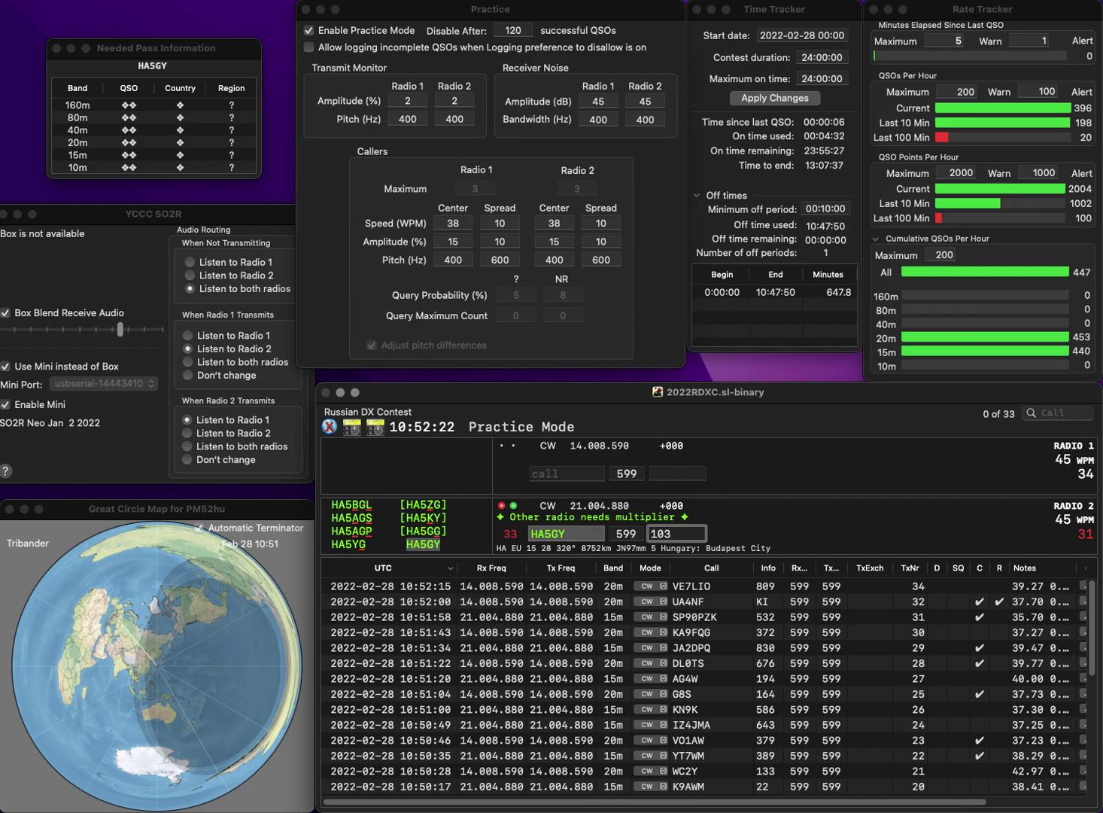
pyautogui.press('Return')
pyautogui.write('K')
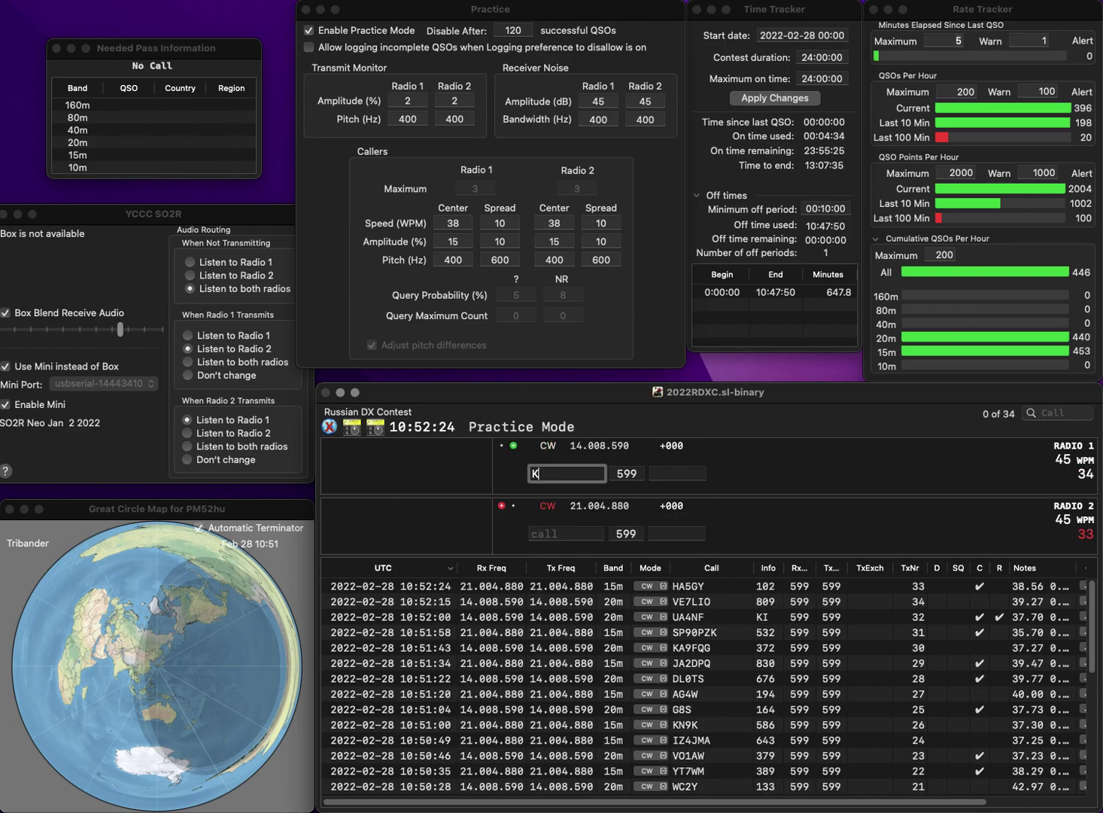
pyautogui.write('C9BZL')
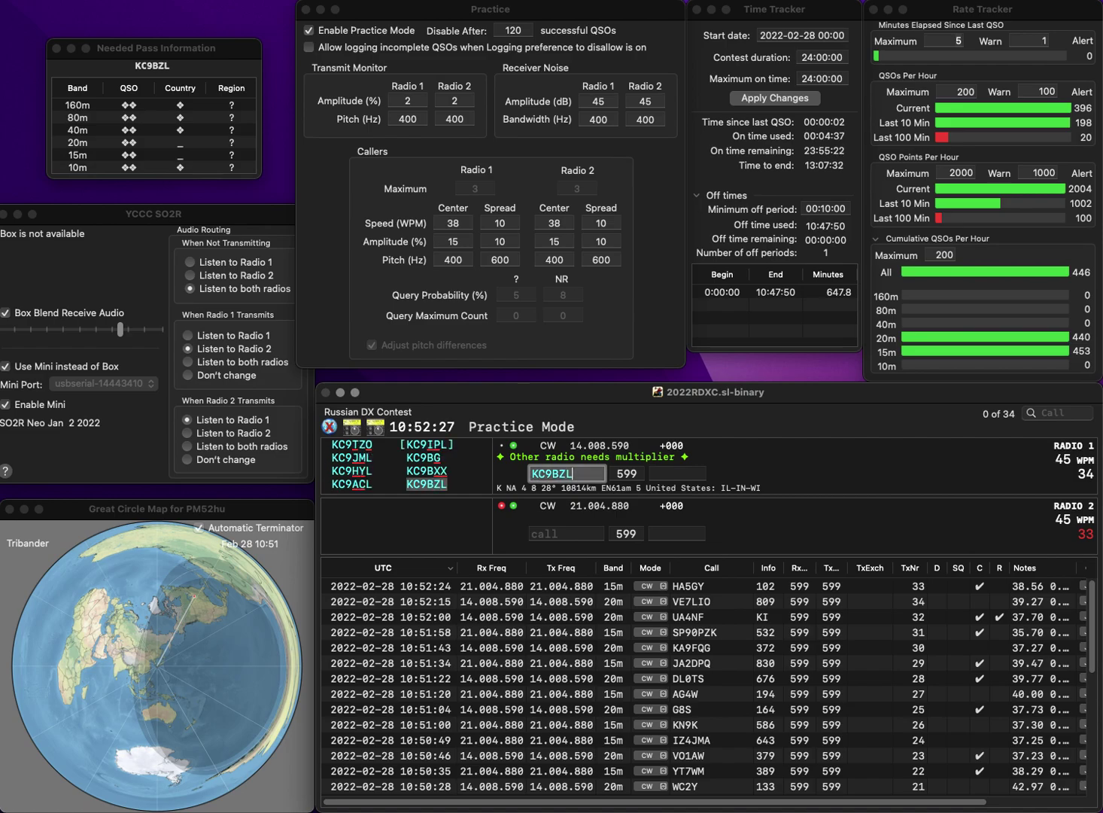
pyautogui.press('Return')
pyautogui.write('WA4UWD')
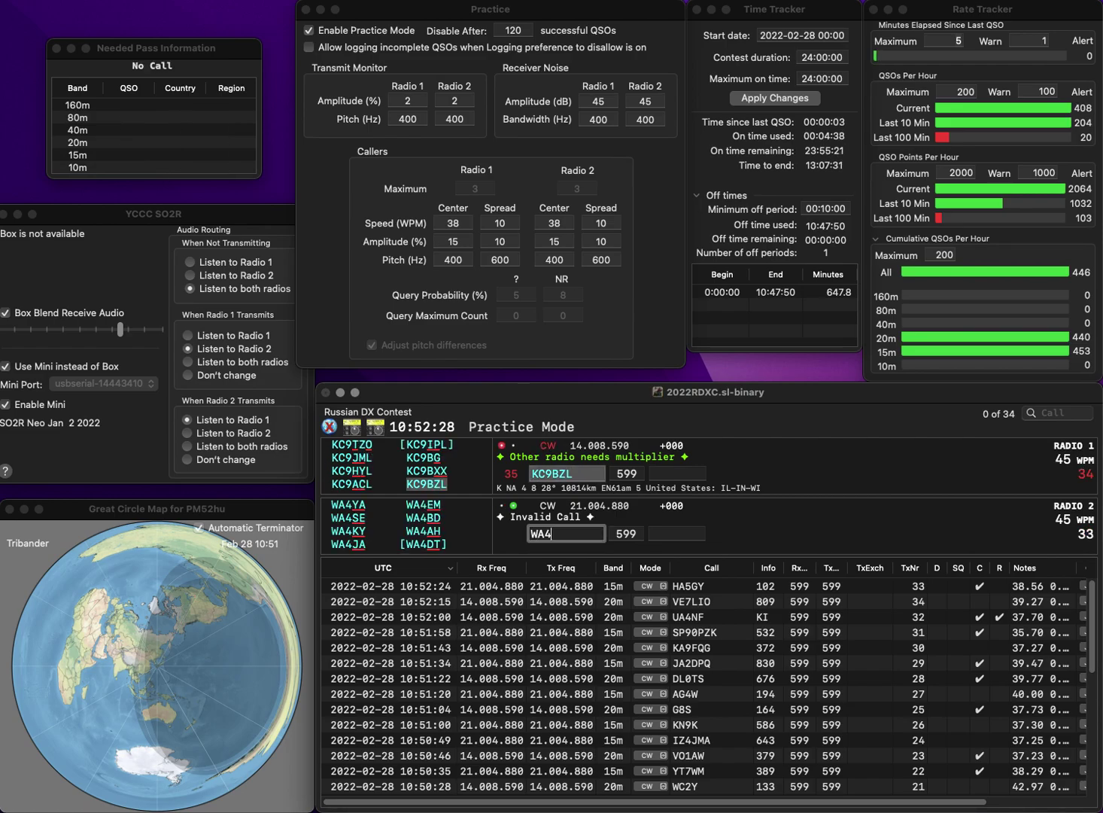
pyautogui.press('Tab')
pyautogui.press('Return')
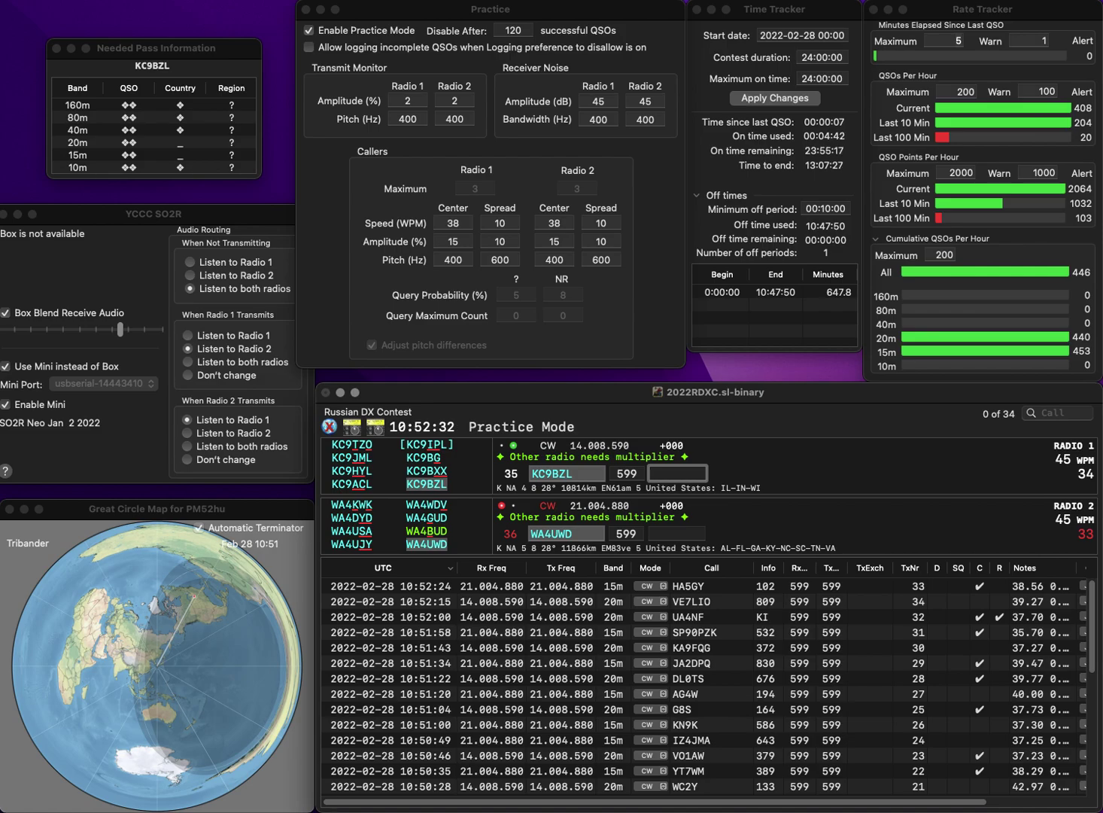
# - Log KC9BZL on Radio 1 with received number 718 and WA4UWD on Radio 2 with received number 531
pyautogui.write('71')
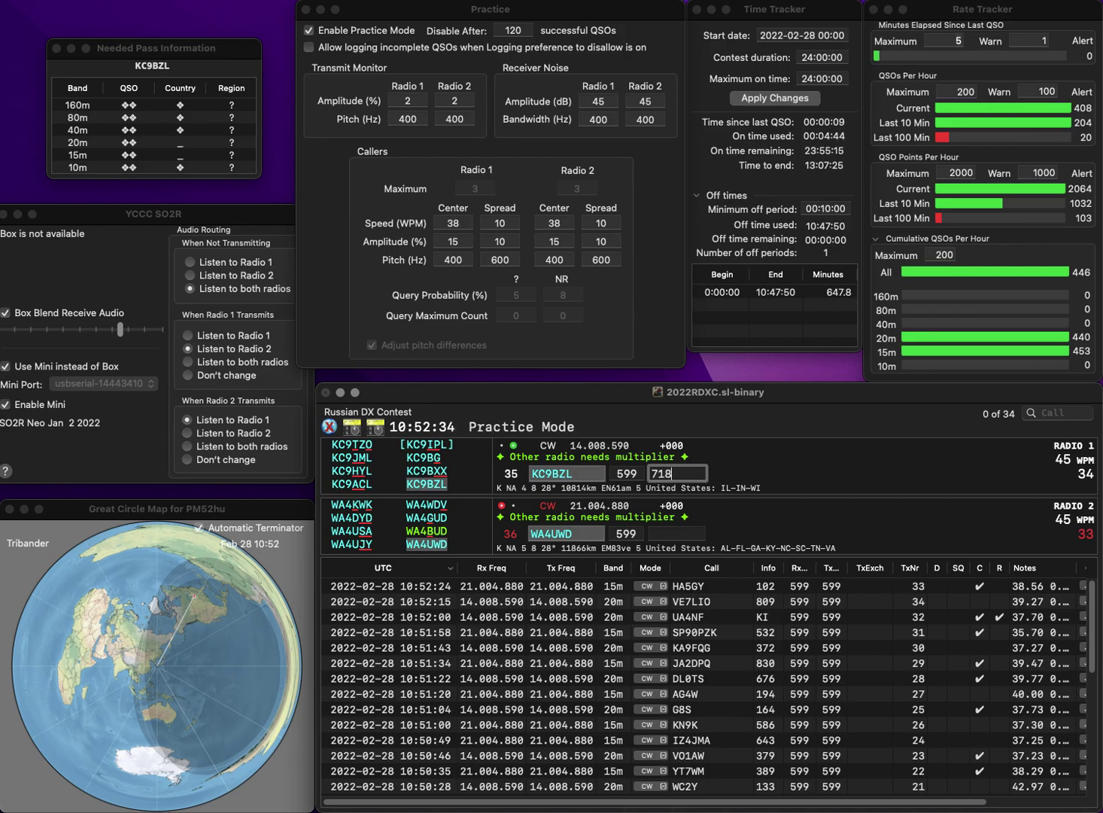
pyautogui.write('8')
pyautogui.press('Return')
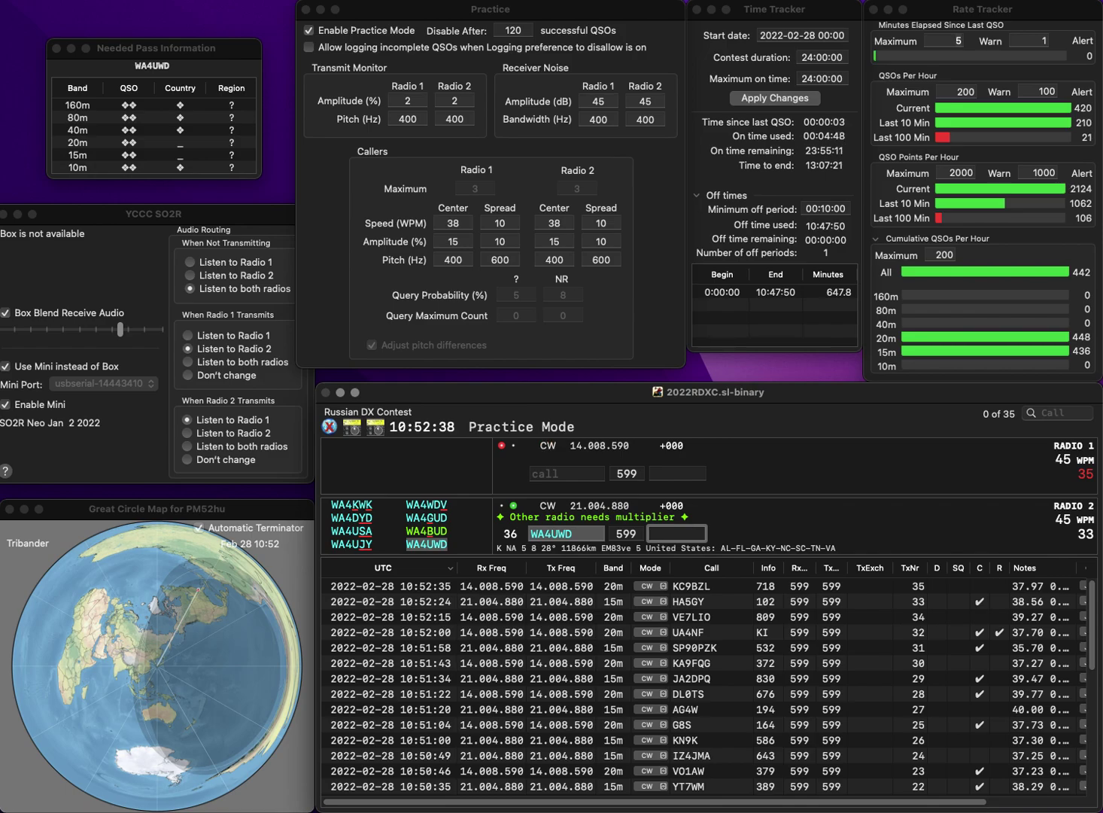
pyautogui.write('31')
pyautogui.press('Return')
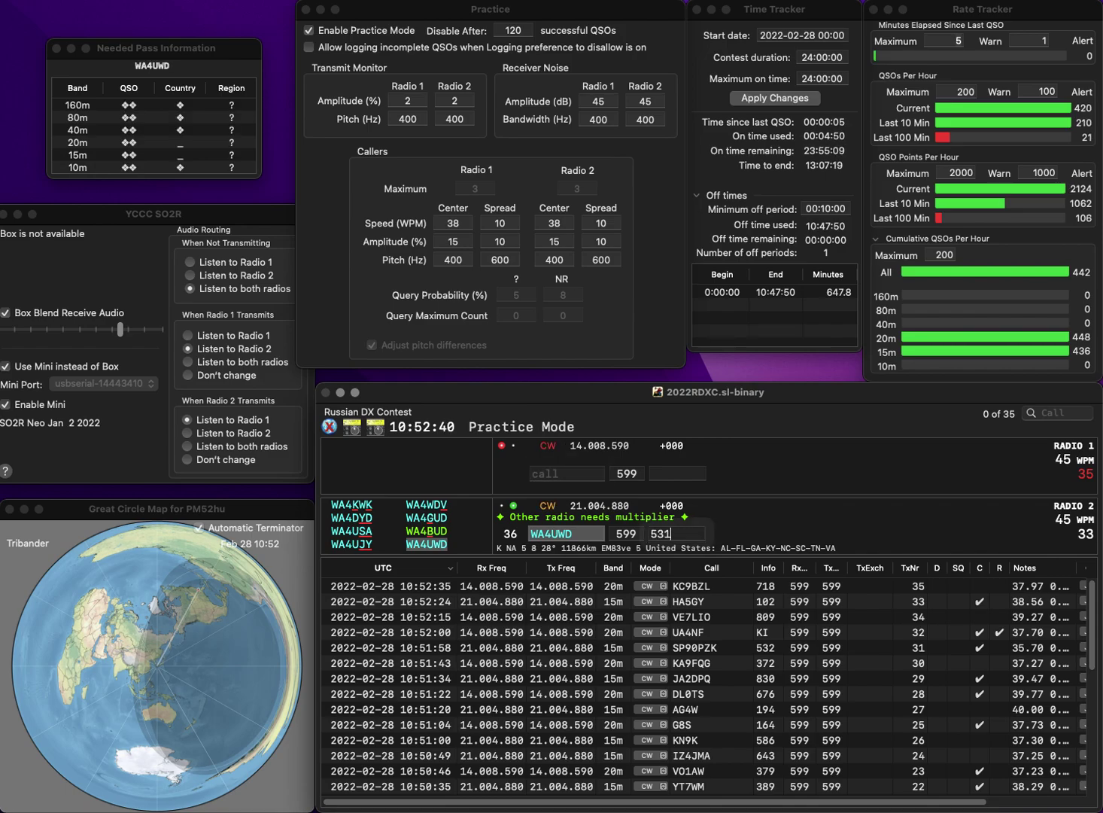
pyautogui.press('`')
pyautogui.write('EA4SG')
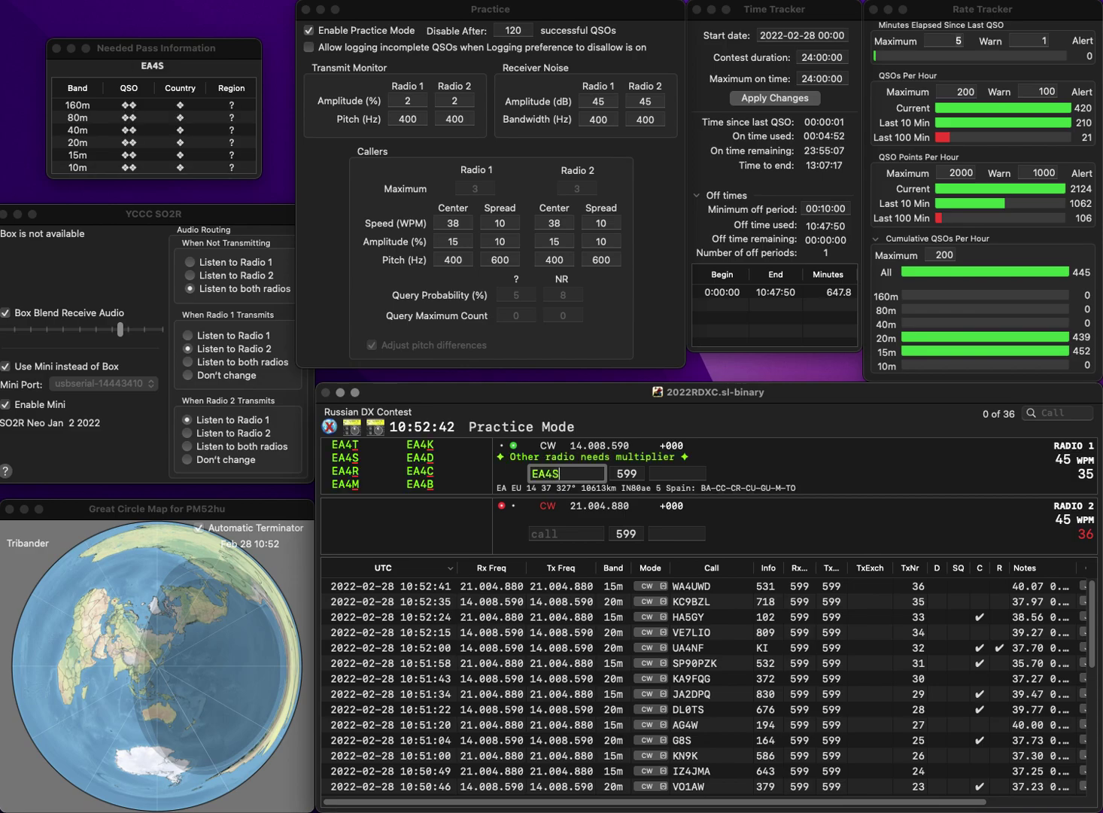
pyautogui.press('Return')
pyautogui.write('ON8ZA')
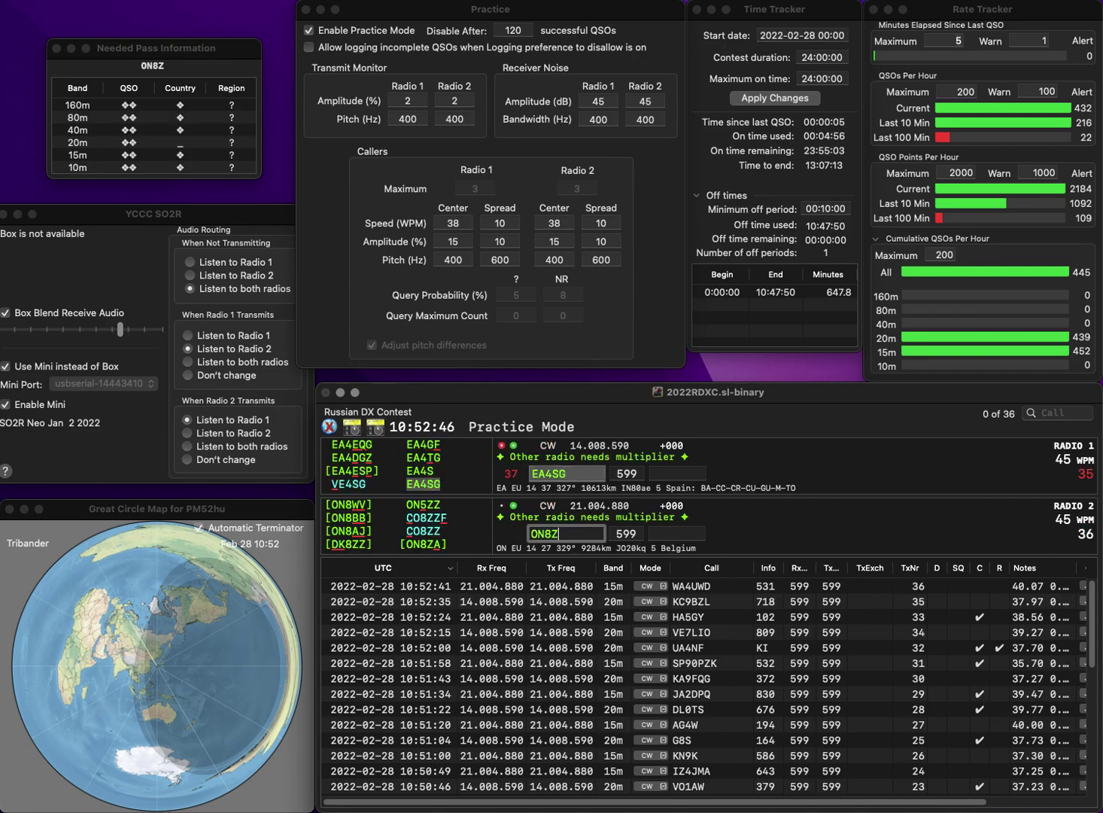
pyautogui.press('Return')
pyautogui.press('space')
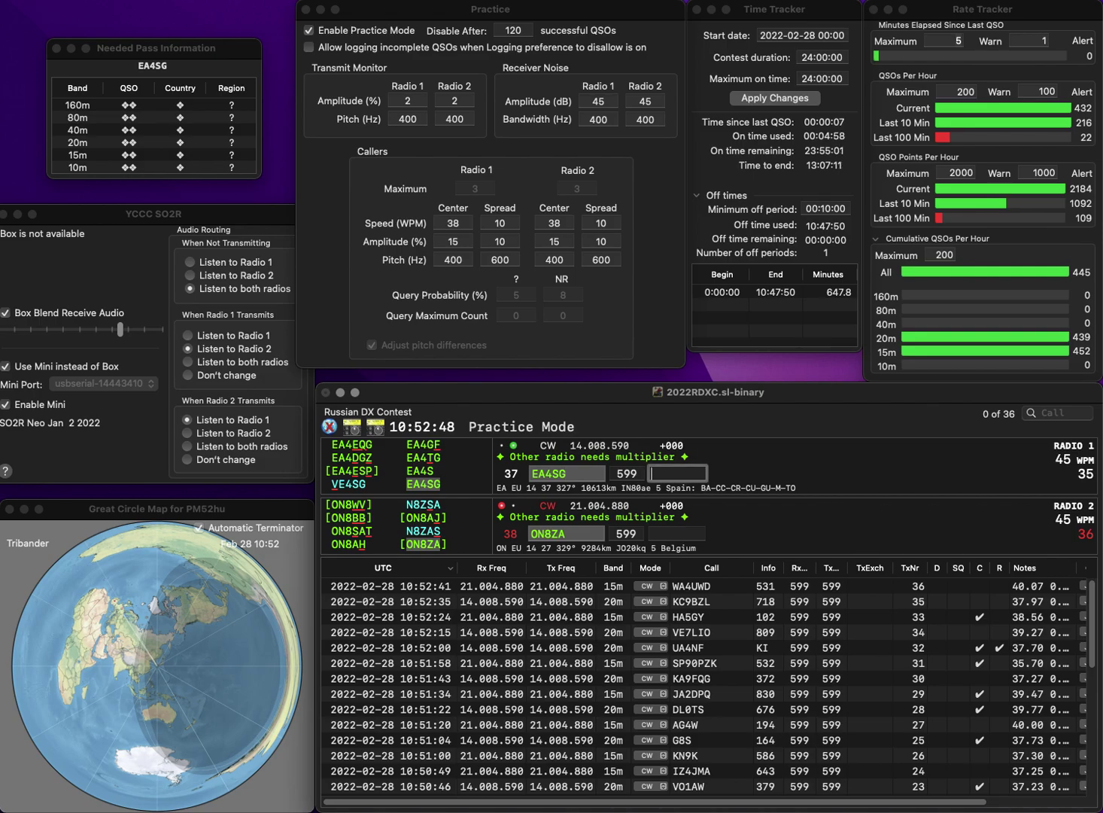
pyautogui.press('Return')
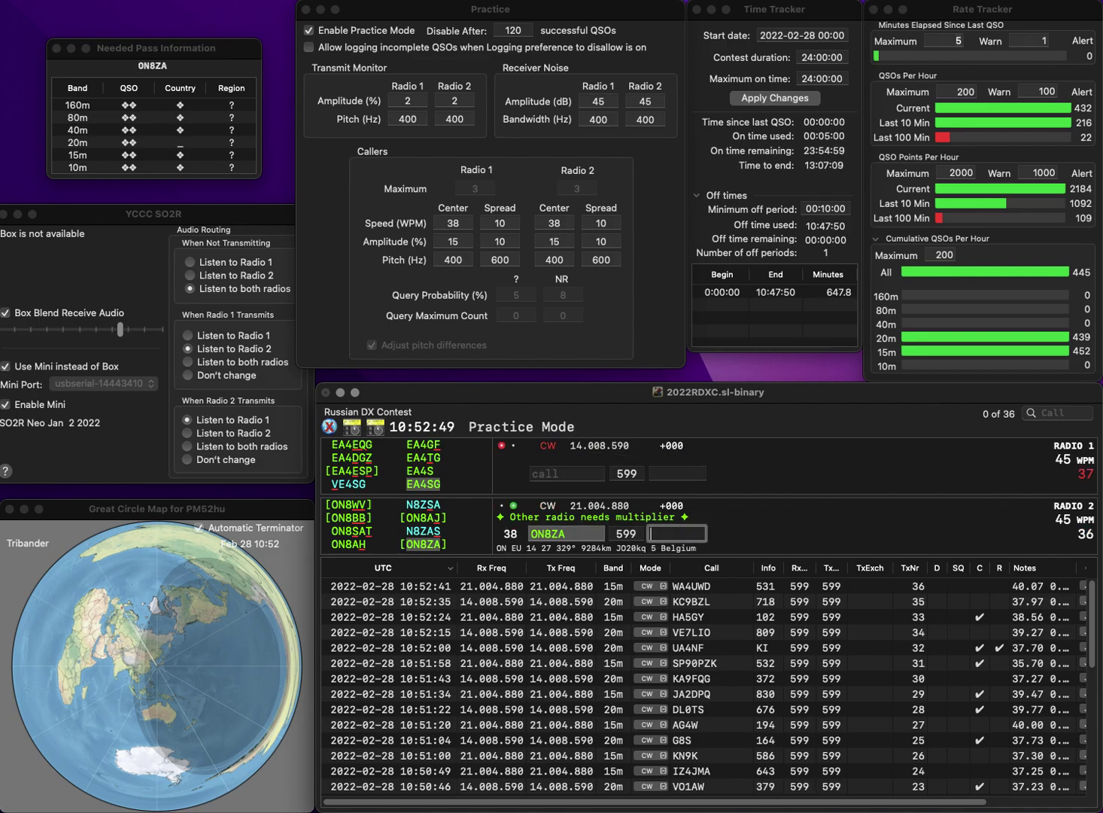
pyautogui.write('755')
pyautogui.press('Return')
# - Answer the Radio 1 caller as TF3AO and the Radio 2 caller as PY1VOY
pyautogui.write('TF3')
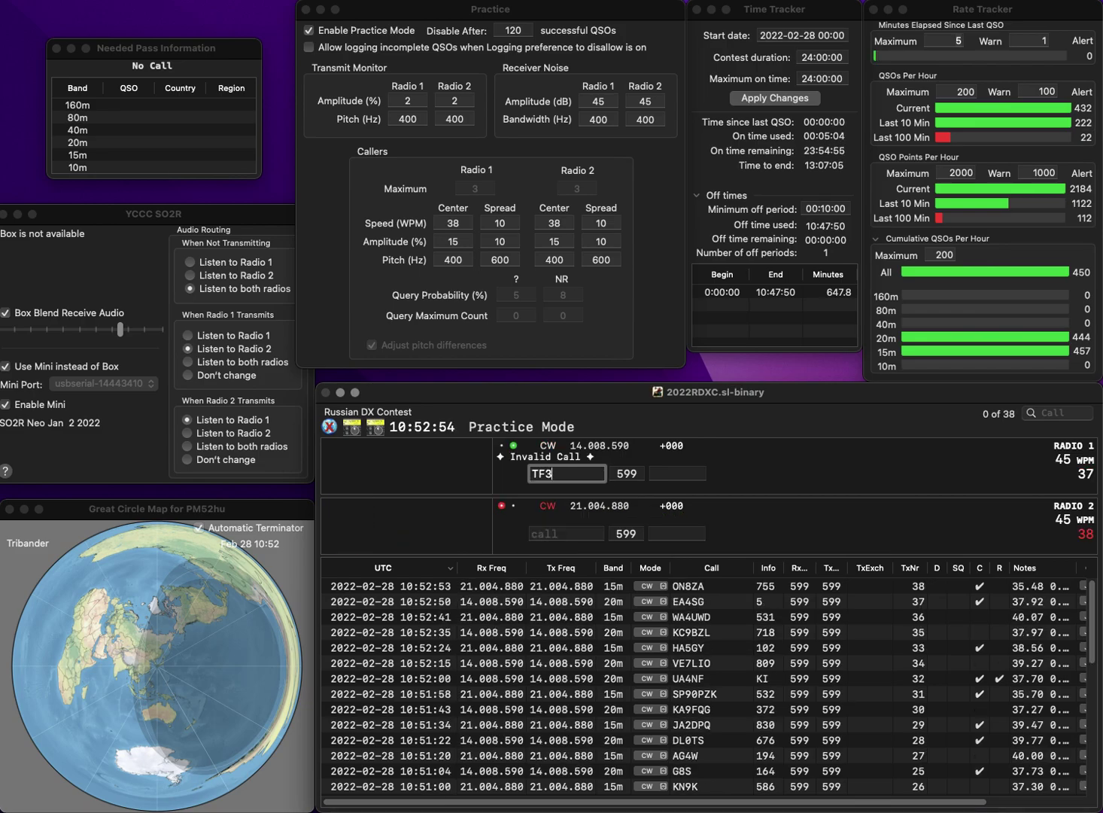
pyautogui.write('AO')
pyautogui.press('Return')
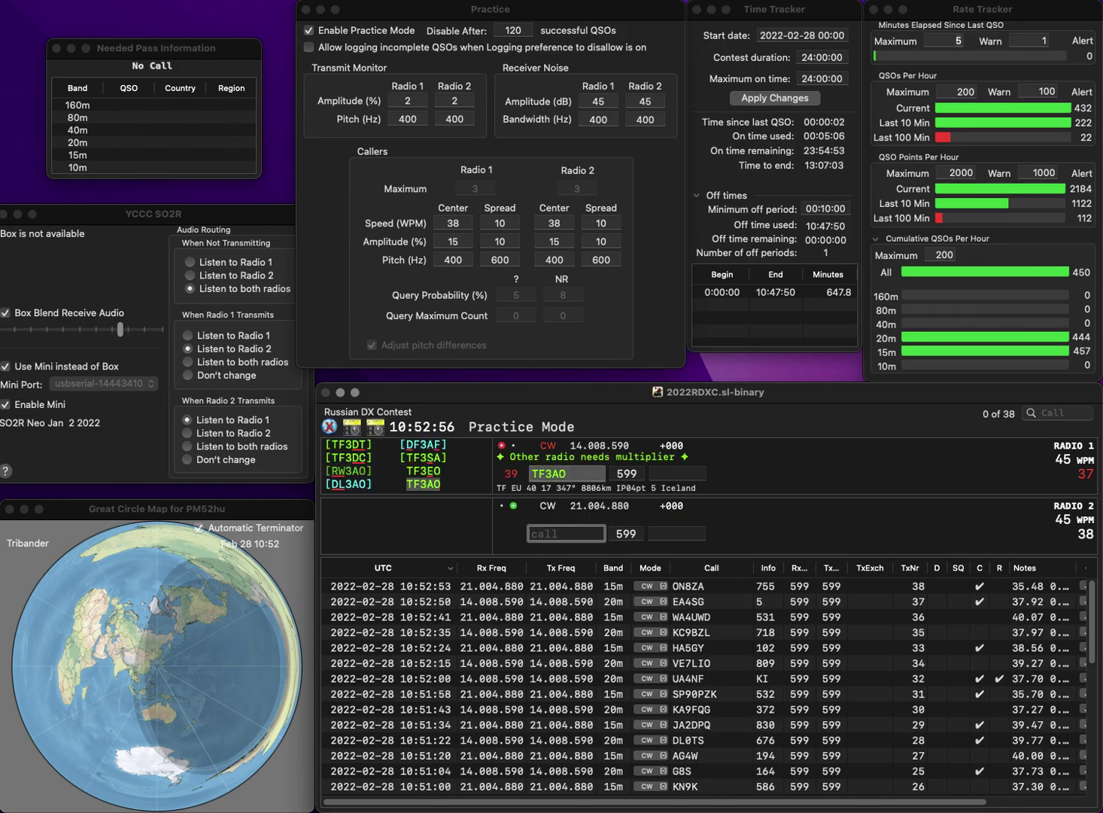
pyautogui.write('PY1')
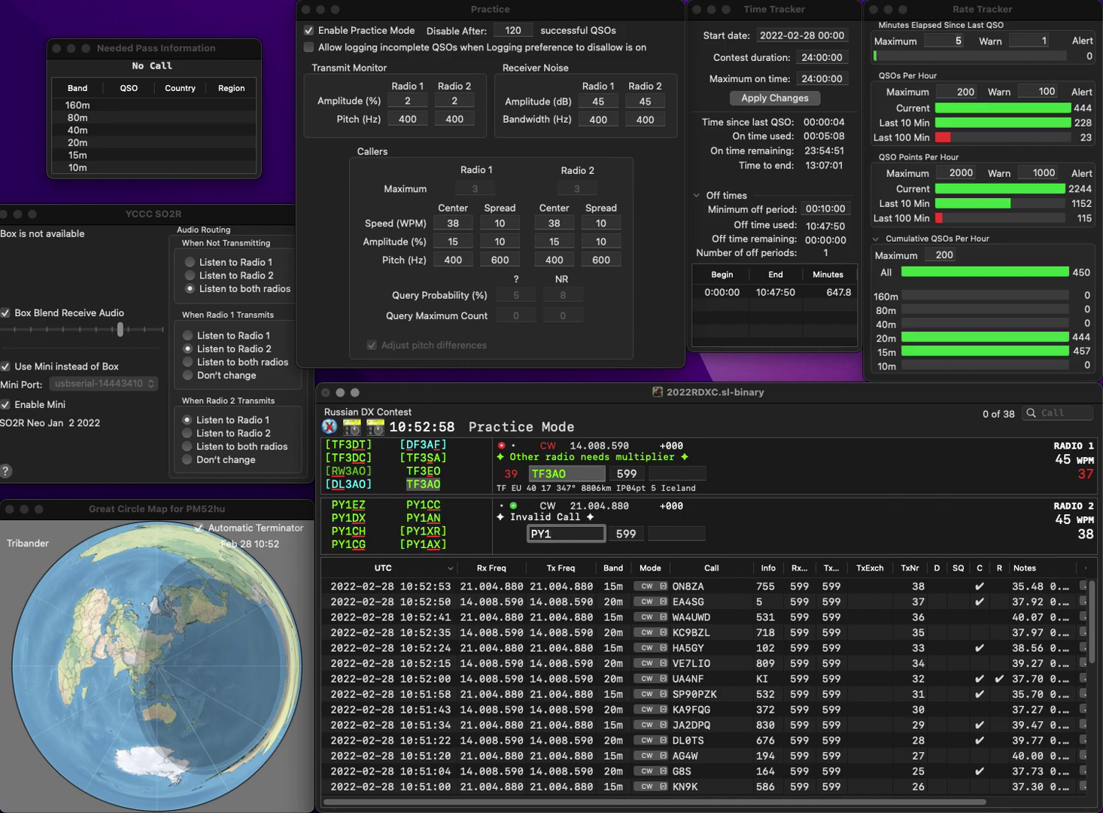
pyautogui.write('VOY')
pyautogui.press('Return')
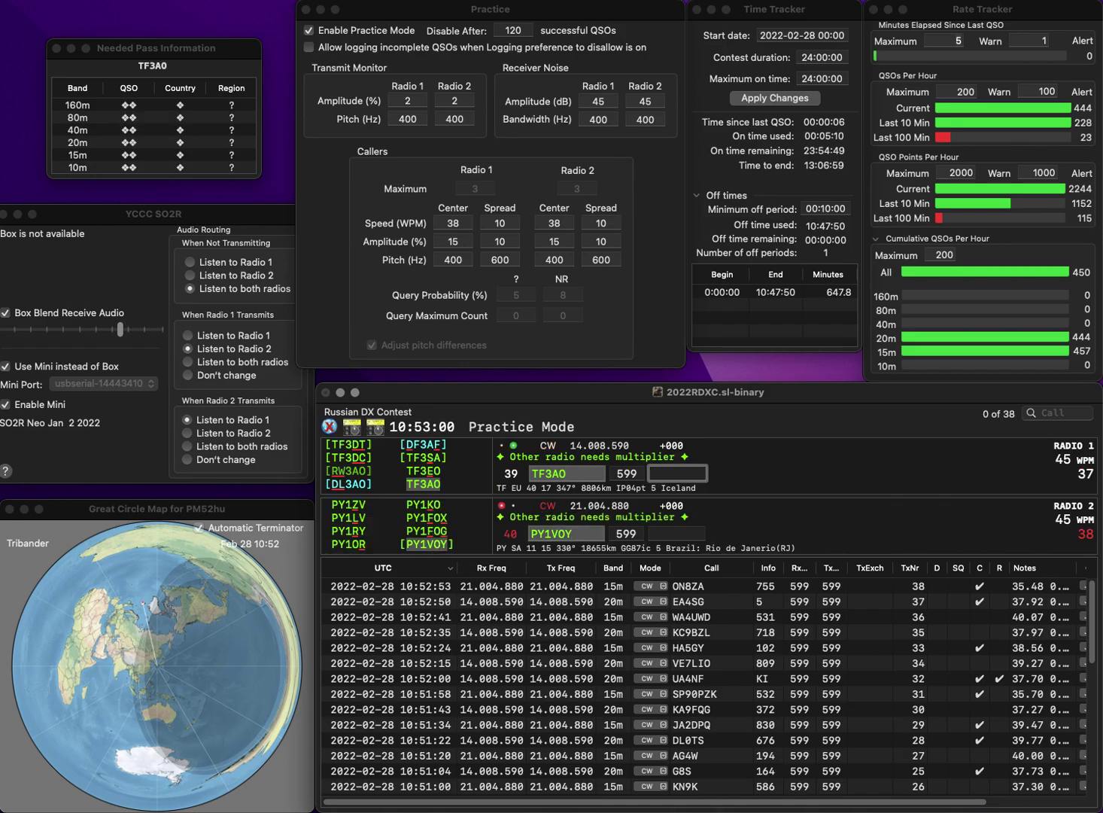
# - Log TF3AO on Radio 1 with received number 798 and PY1VOY on Radio 2 with received number 697
pyautogui.write('798')
pyautogui.press('Return')
pyautogui.press('Tab')
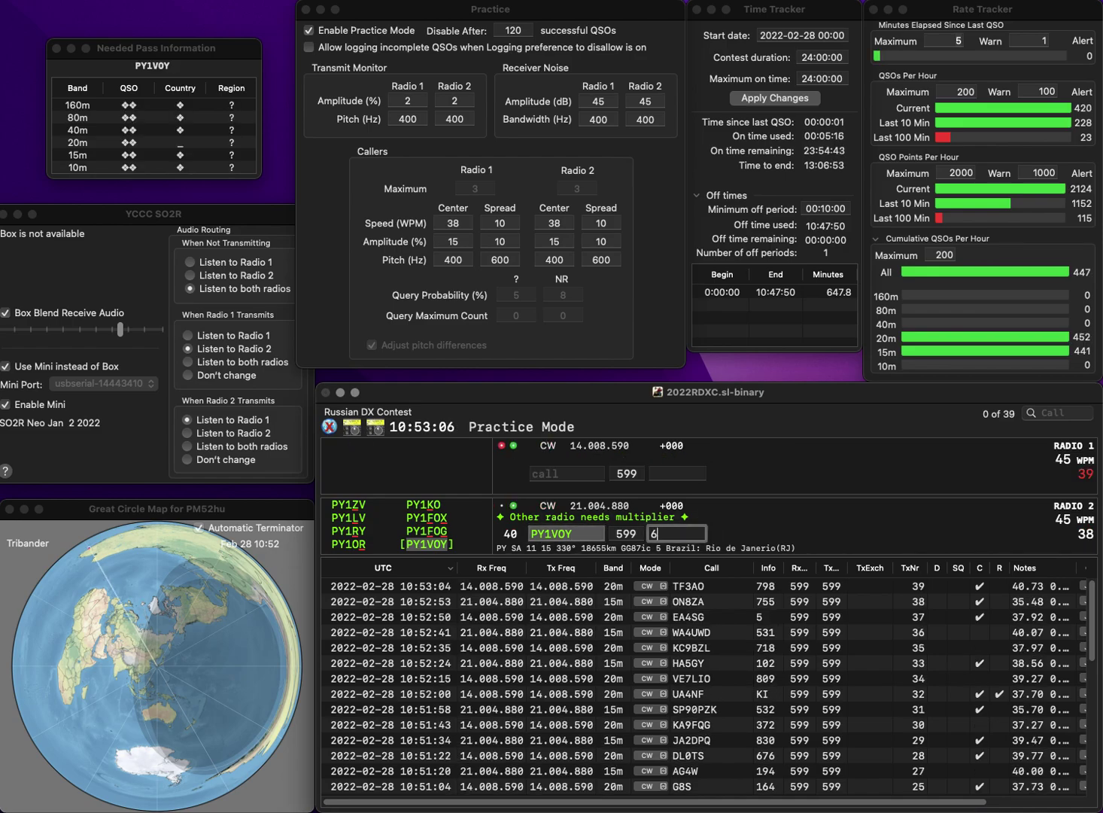
pyautogui.write('697')
pyautogui.press('Return')
pyautogui.write('VV')
pyautogui.press('Left')
pyautogui.press('Left')
pyautogui.write('N7')
pyautogui.press('Return')
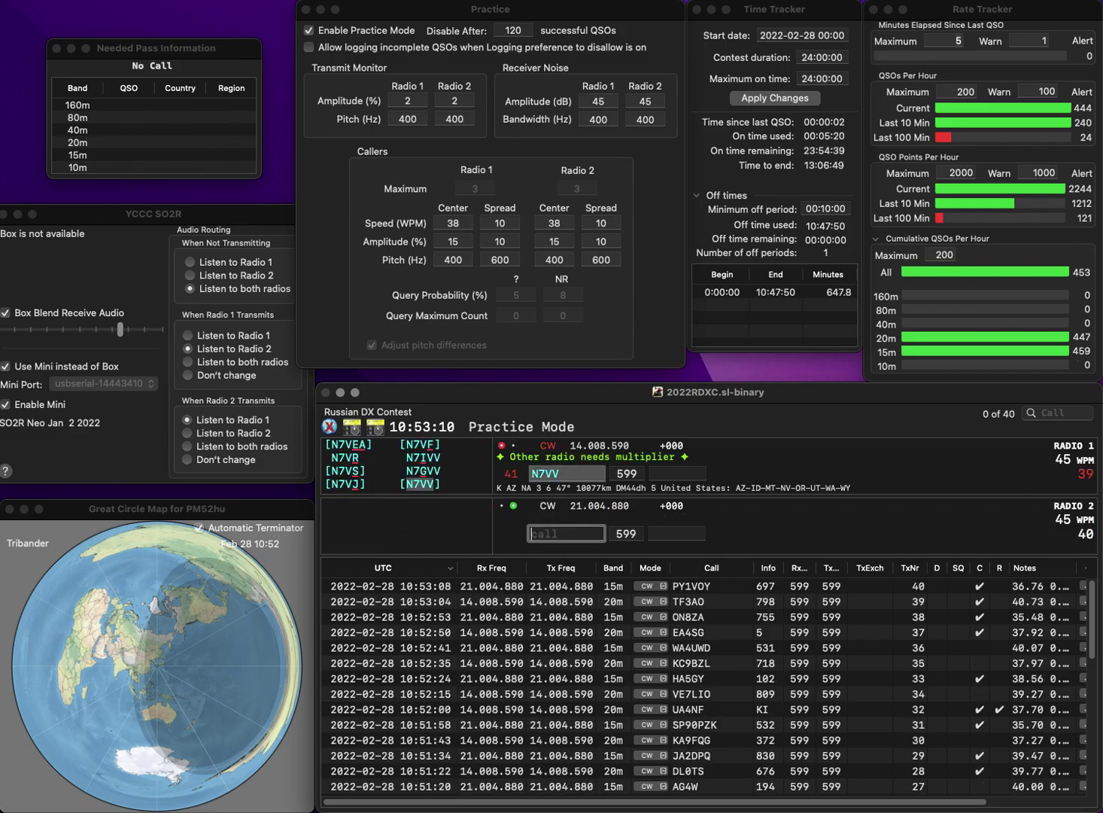
pyautogui.write('VK3LF')
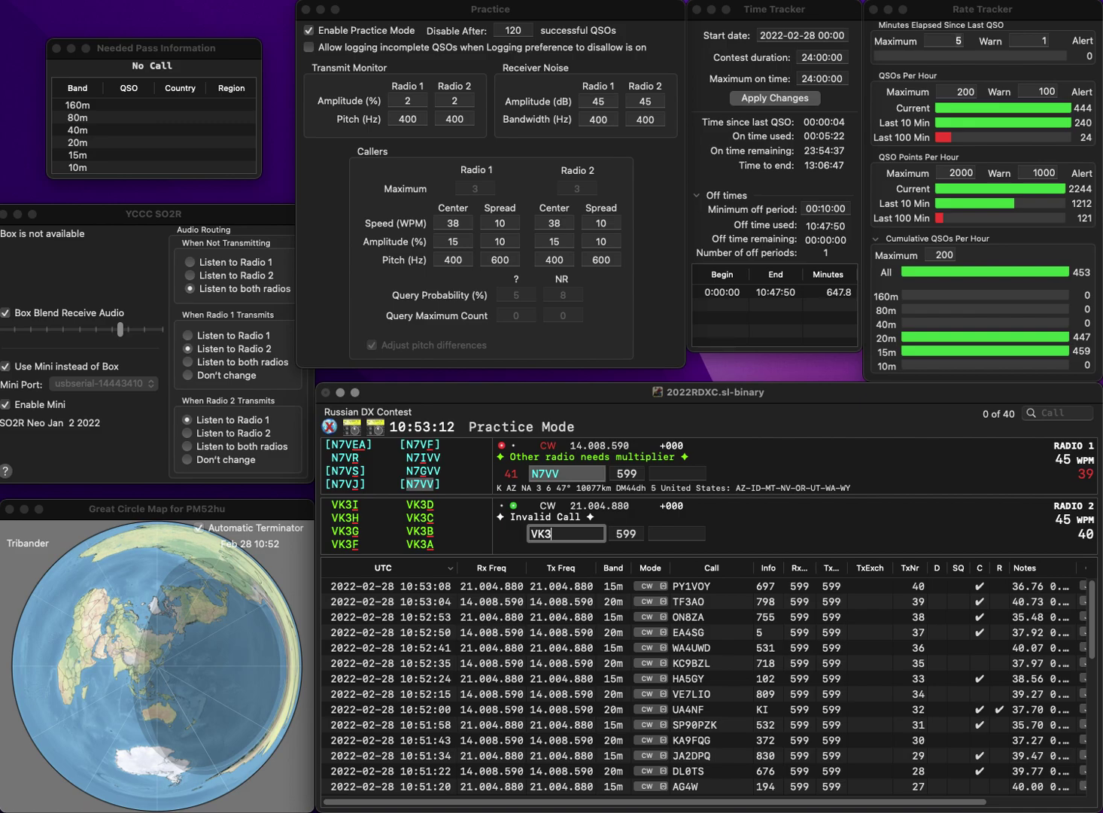
pyautogui.press('Return')
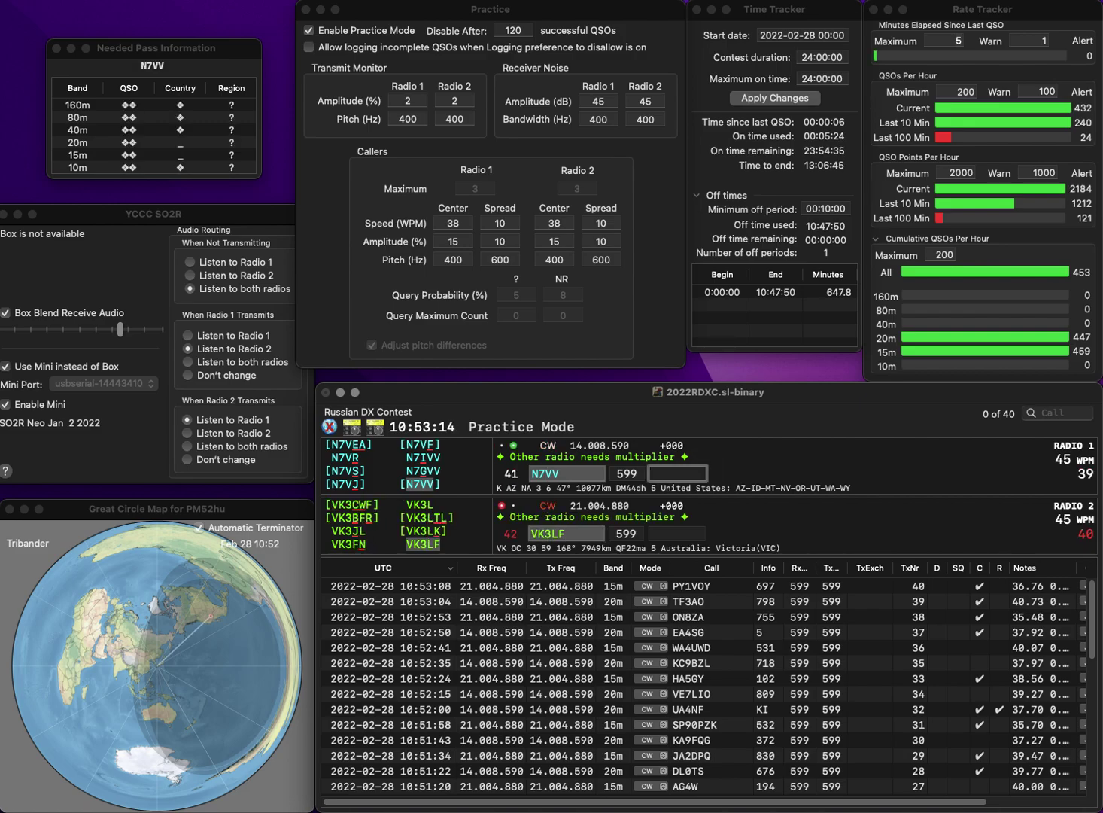
# - Log N7VV on Radio 1 with received number 337 and VK3LF on Radio 2 with received number 580
pyautogui.write('337')
pyautogui.press('Return')
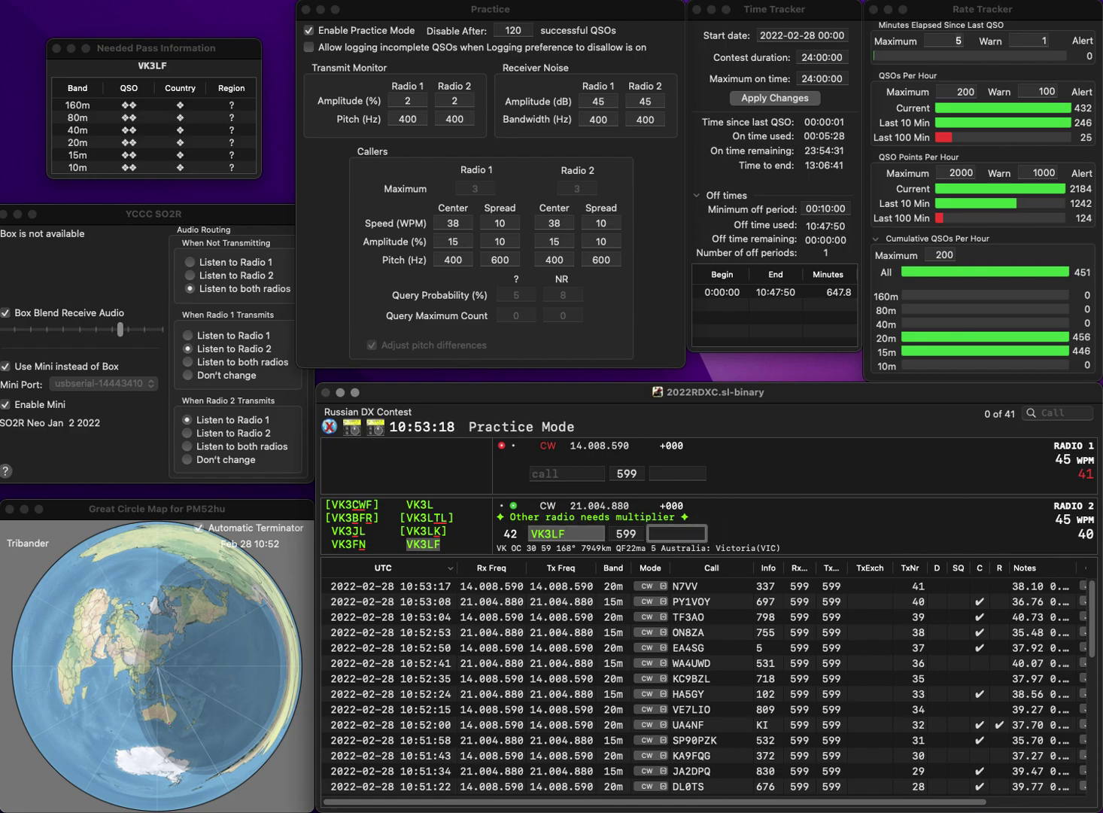
pyautogui.write('58')
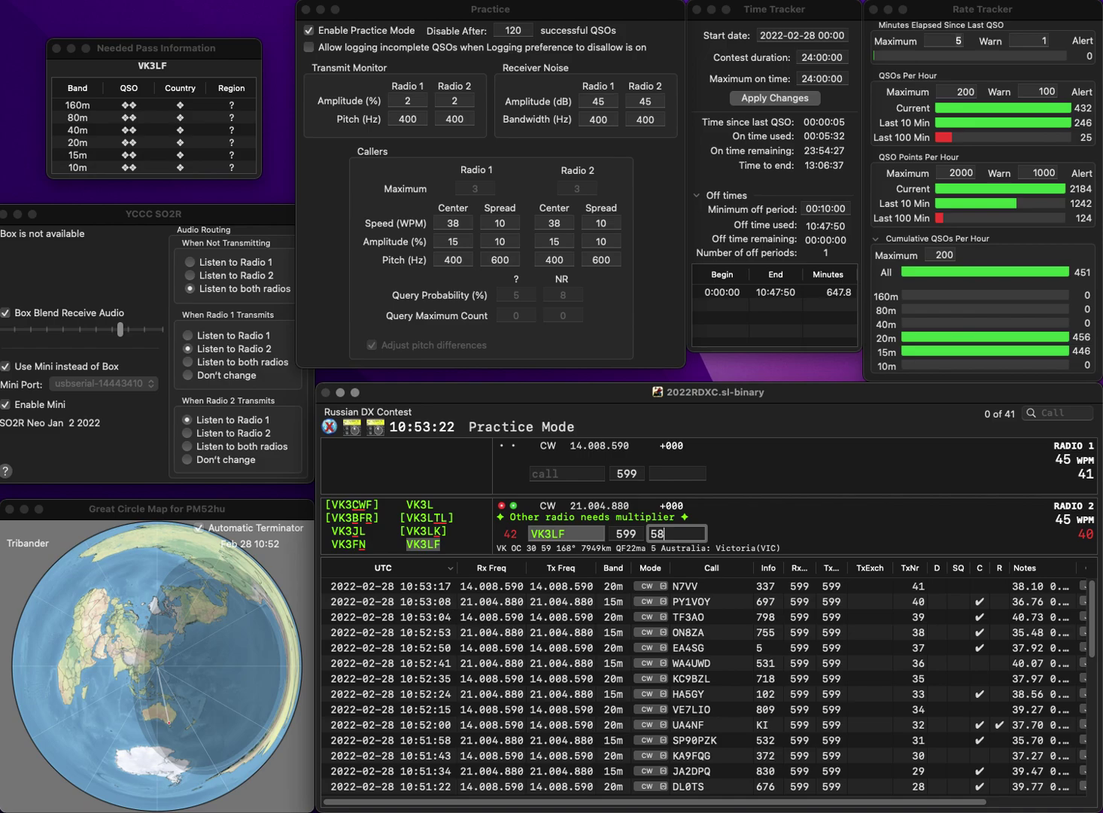
pyautogui.write('0')
pyautogui.press('Return')
# - Answer the Radio 1 caller as DJ5AM and the Radio 2 caller as WA2R
pyautogui.write('DJ5AM')
pyautogui.press('Return')
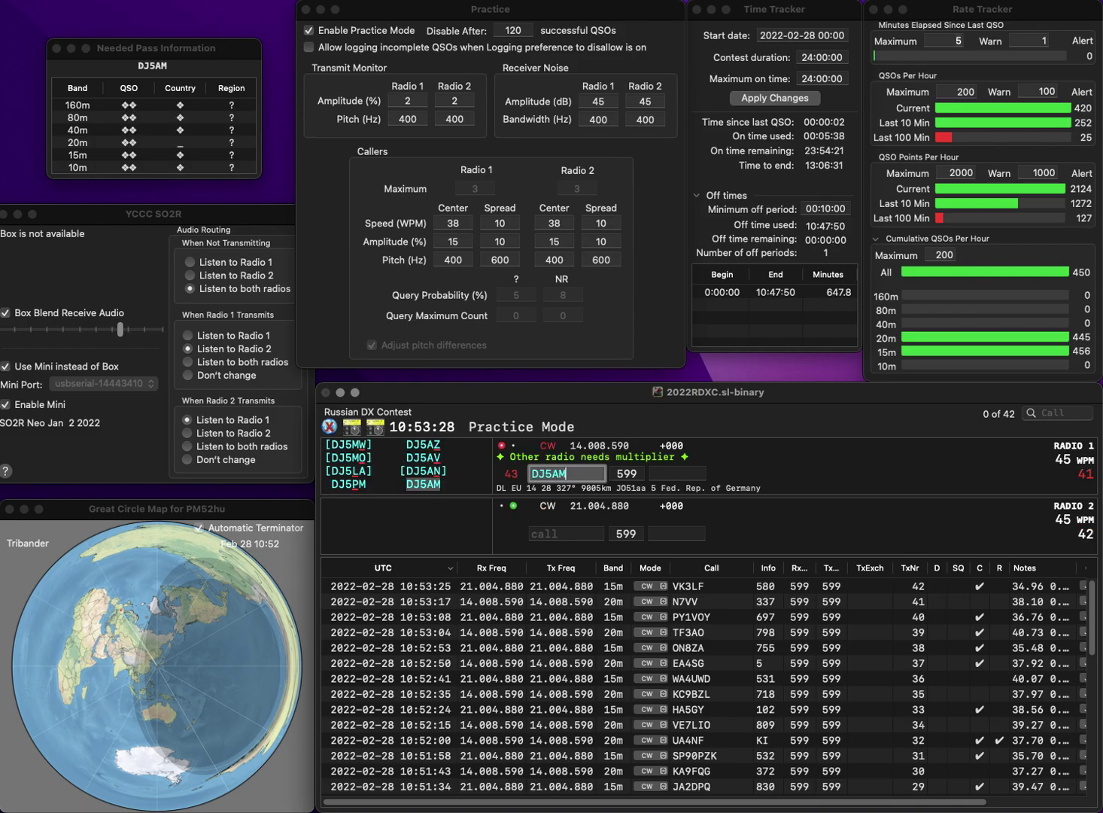
pyautogui.write('I')
pyautogui.write('WA')
pyautogui.write('1')
pyautogui.press('BackSpace')
pyautogui.write('2R')
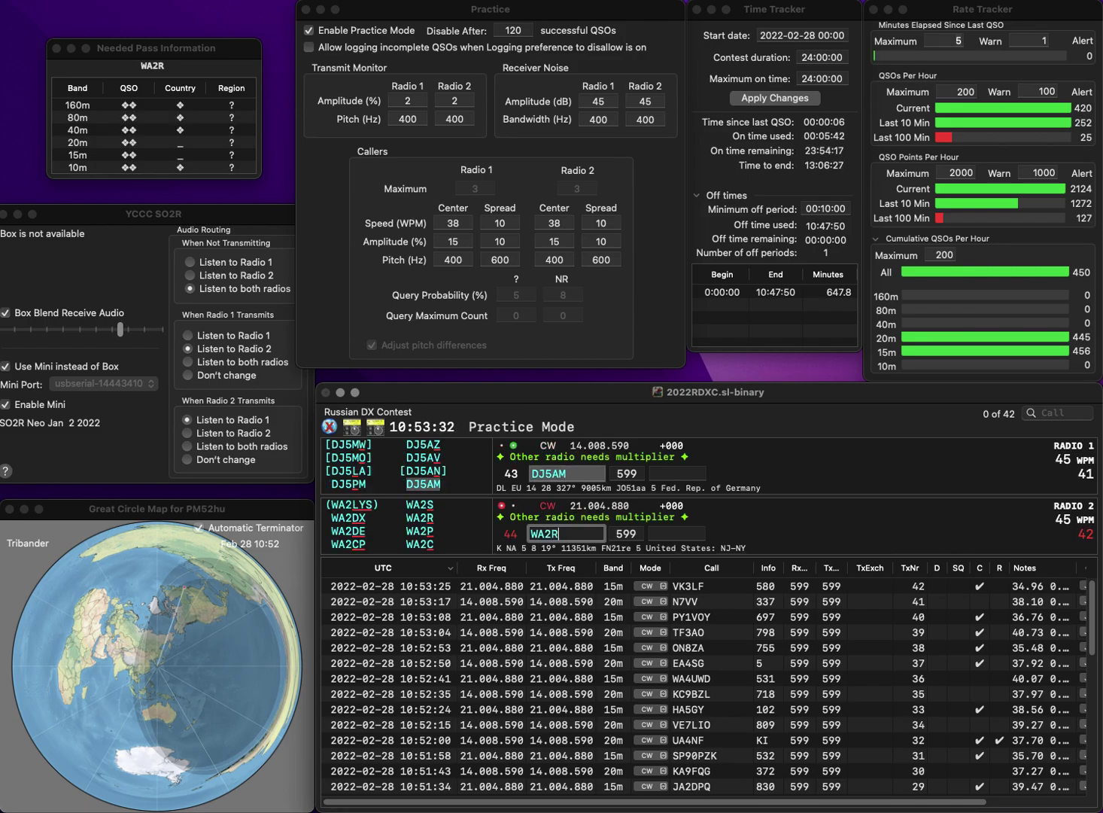
pyautogui.press('Return')
# - Log DJ5AM on Radio 1 with received number 497 and WA2R on Radio 2 with received number 776
pyautogui.write('497')
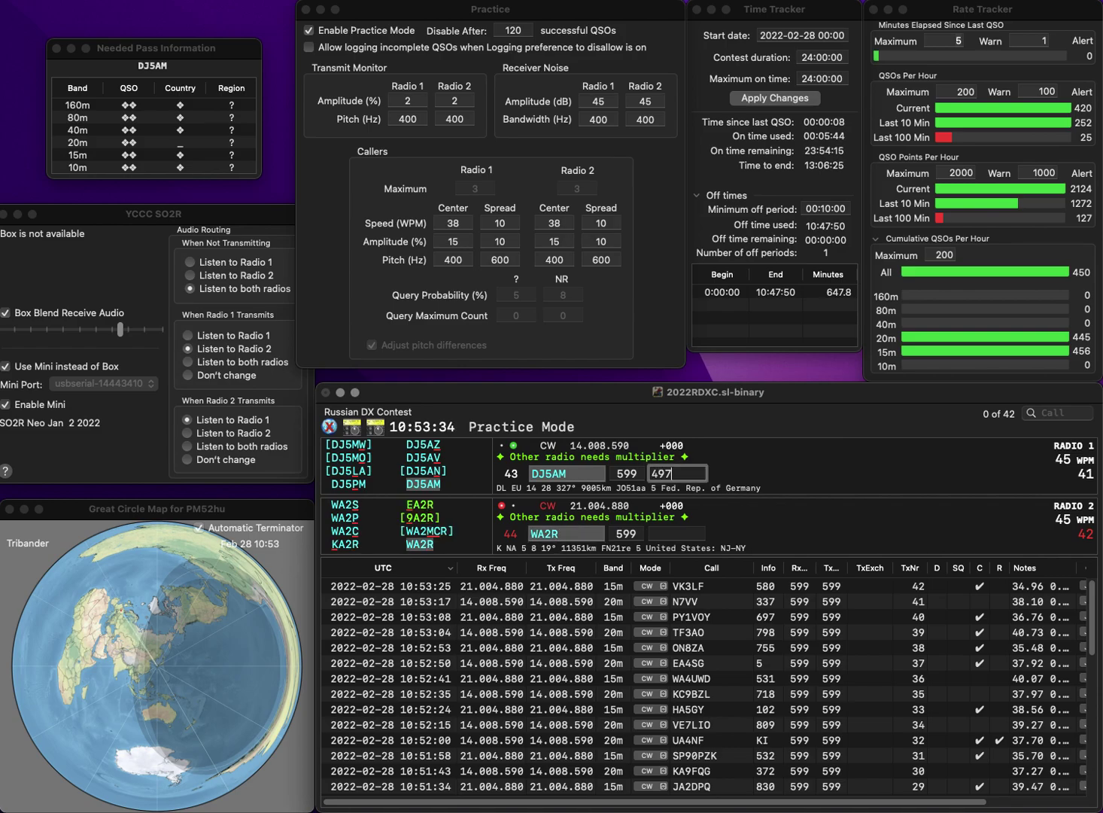
pyautogui.press('Return')
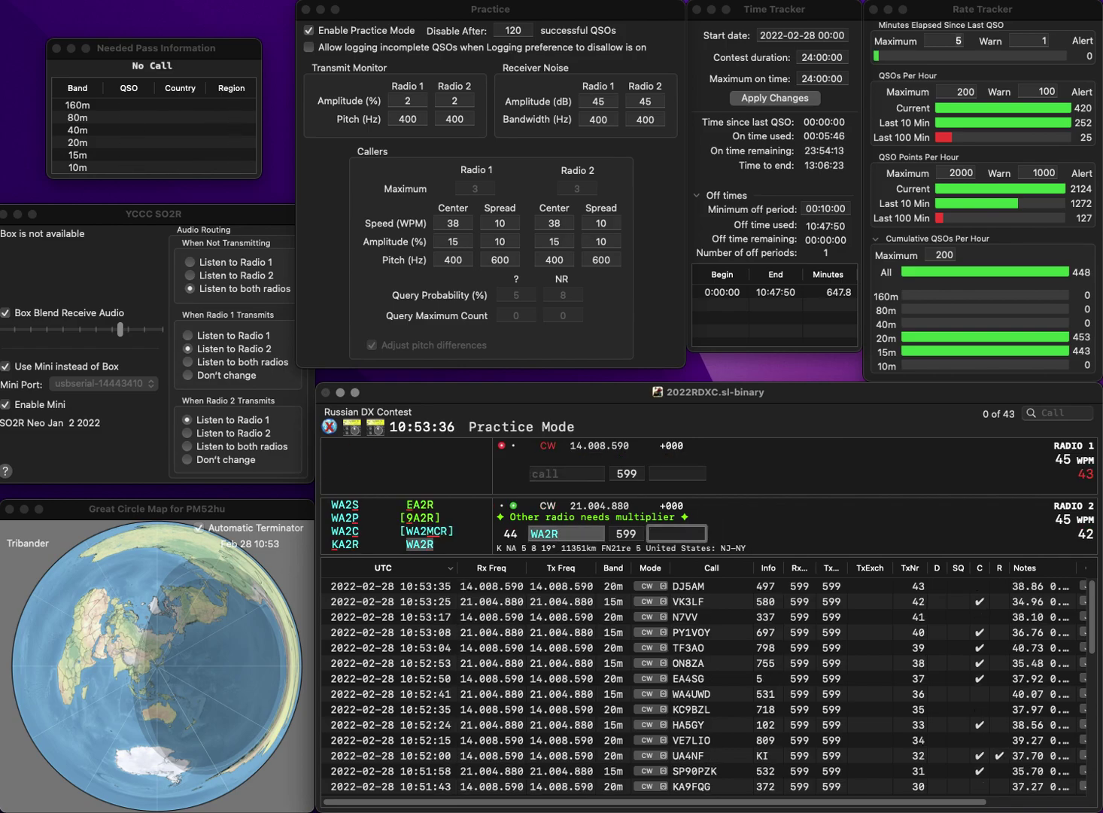
pyautogui.write('77')
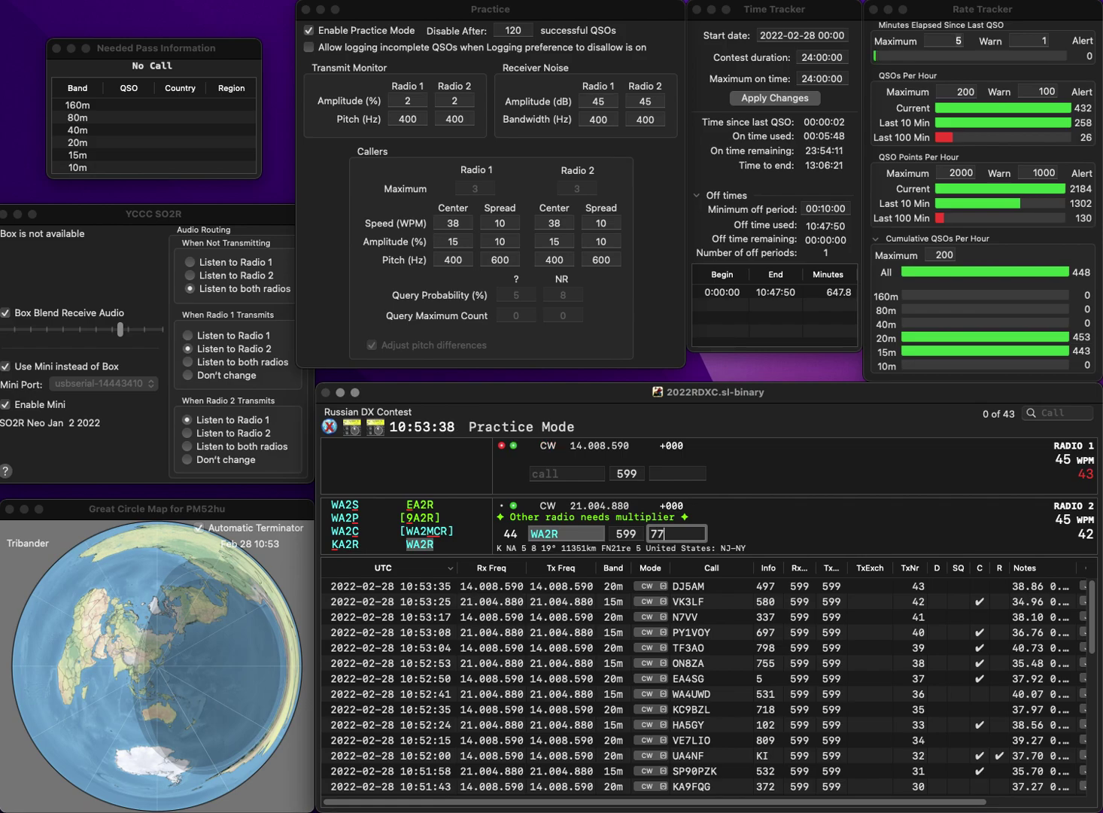
pyautogui.write('6')
pyautogui.press('Return')
pyautogui.write('LZ1')
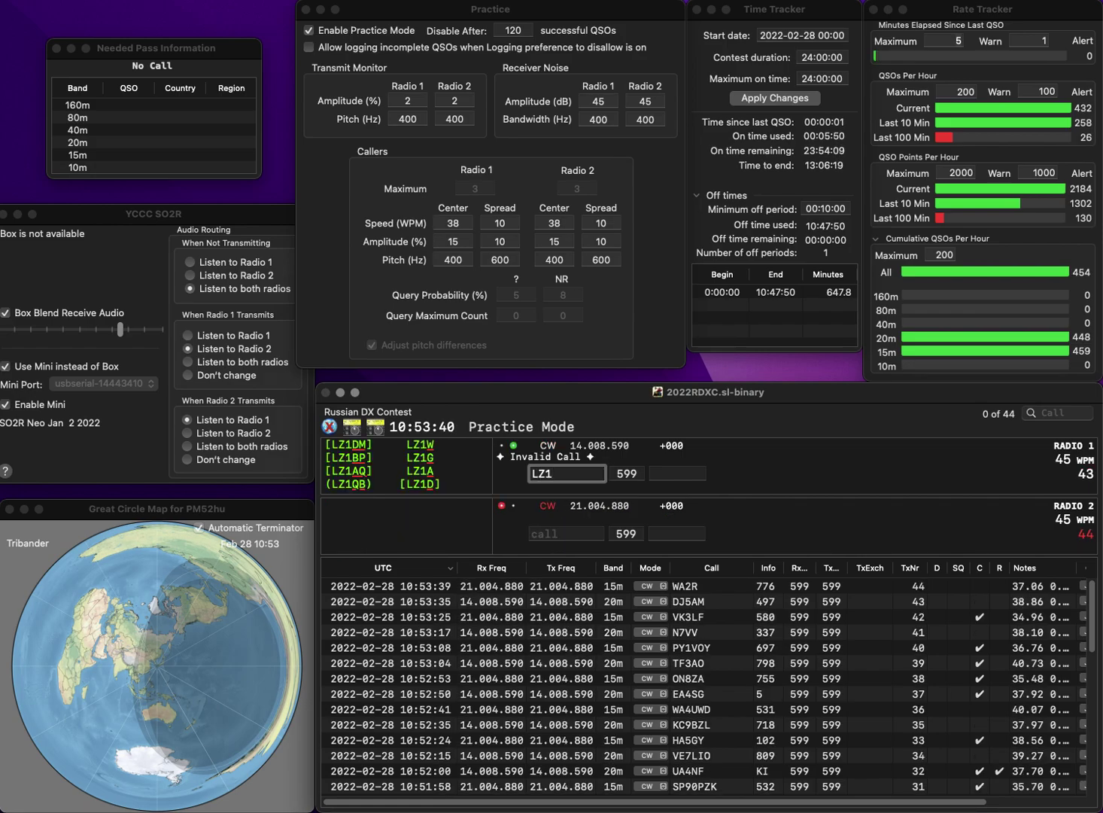
pyautogui.write('KDP')
pyautogui.press('Return')
pyautogui.write('IW1BND')
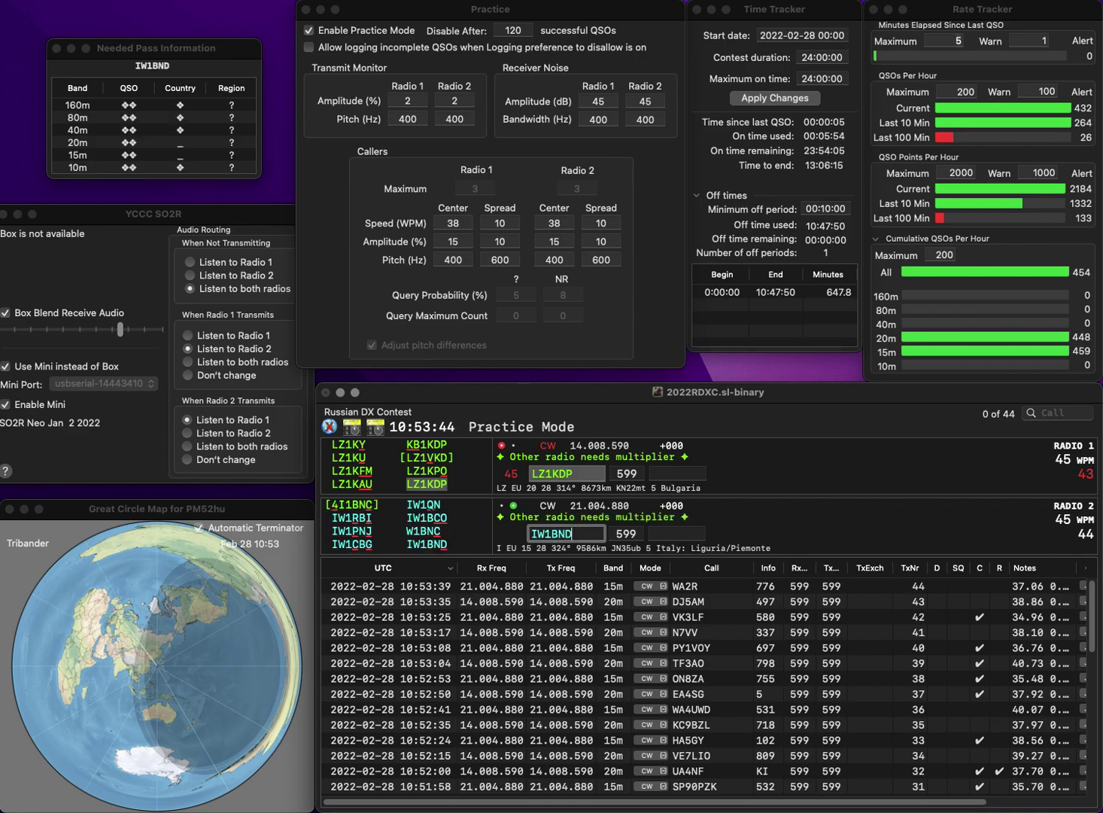
pyautogui.press('Return')
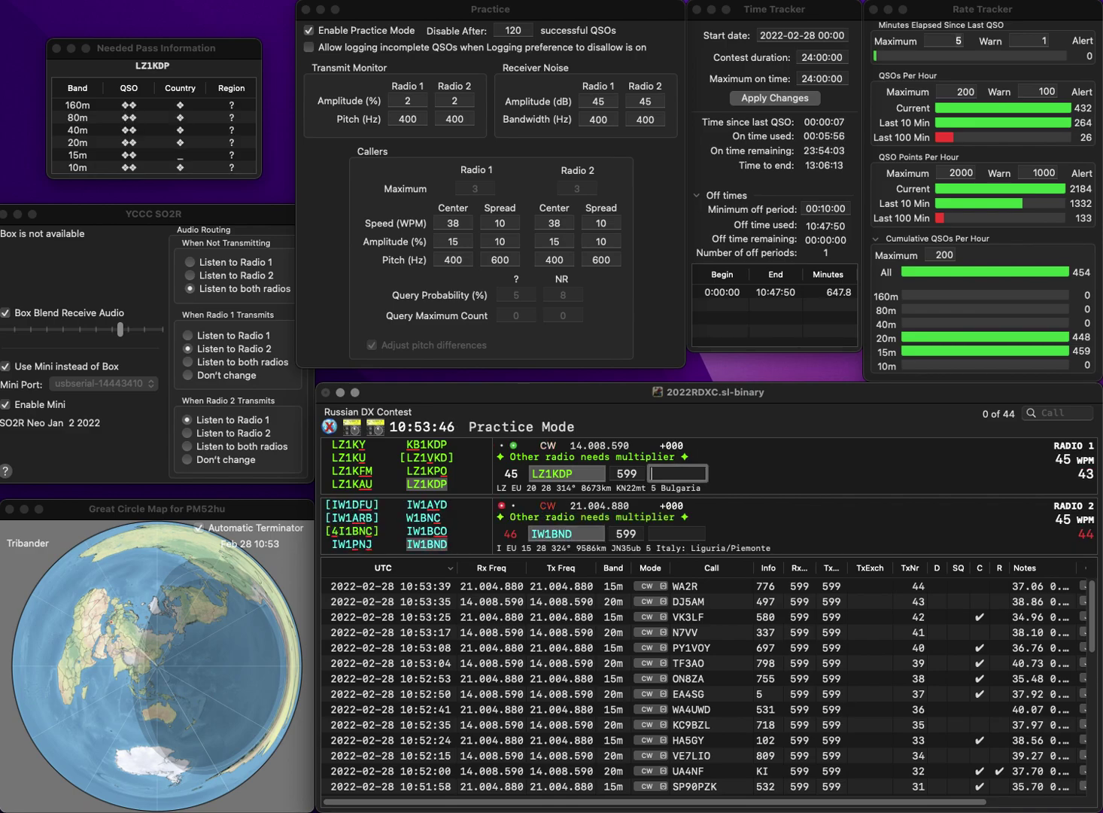
pyautogui.write('87')
pyautogui.press('Return')
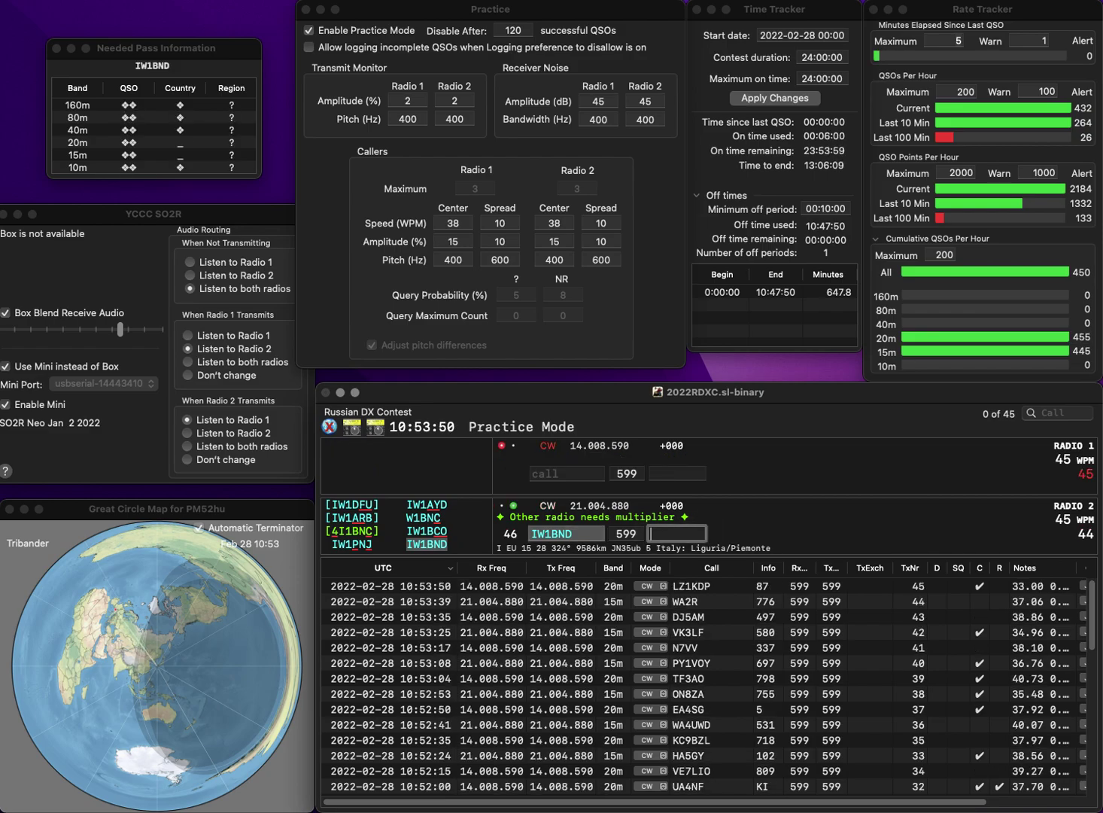
pyautogui.write('83')
pyautogui.press('Return')
# - Answer the Radio 1 caller as NG3Y and the Radio 2 caller as N8ZXB
pyautogui.write('KHNG')
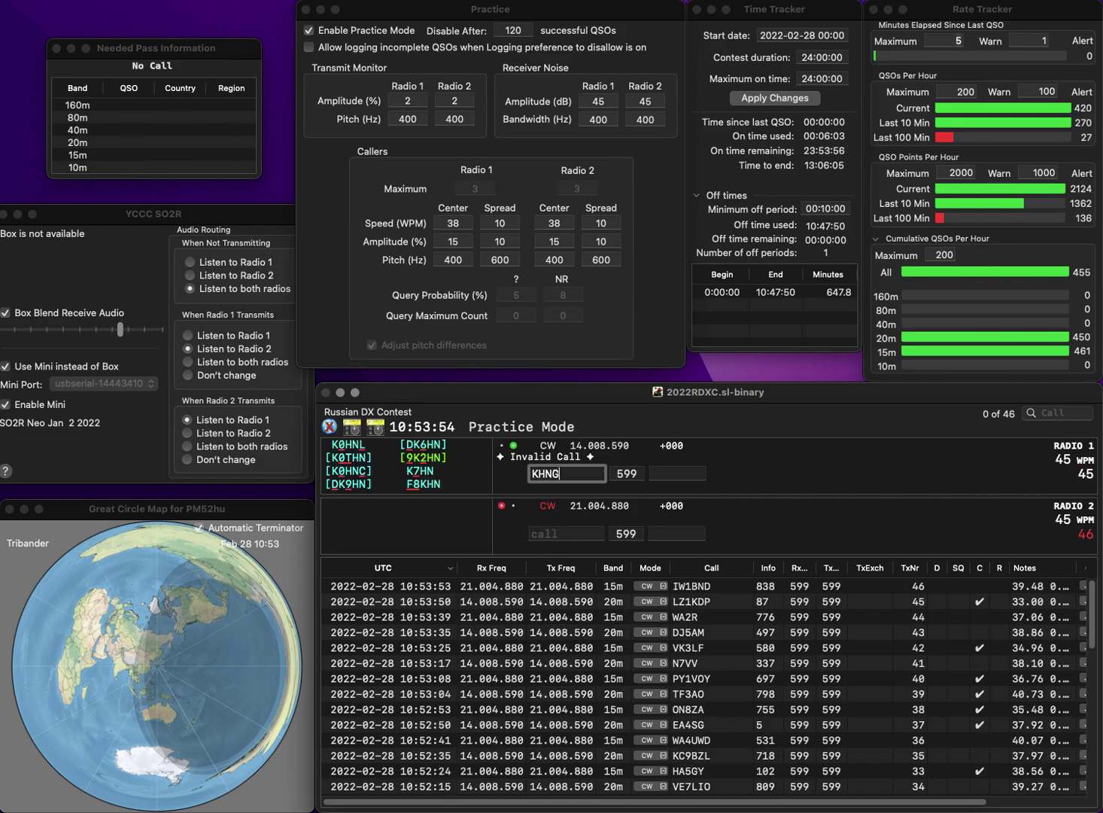
pyautogui.write('3Y')
pyautogui.press('Home')
pyautogui.press('Delete')
pyautogui.press('Delete')
pyautogui.press('Return')
pyautogui.write('N8ZXB')
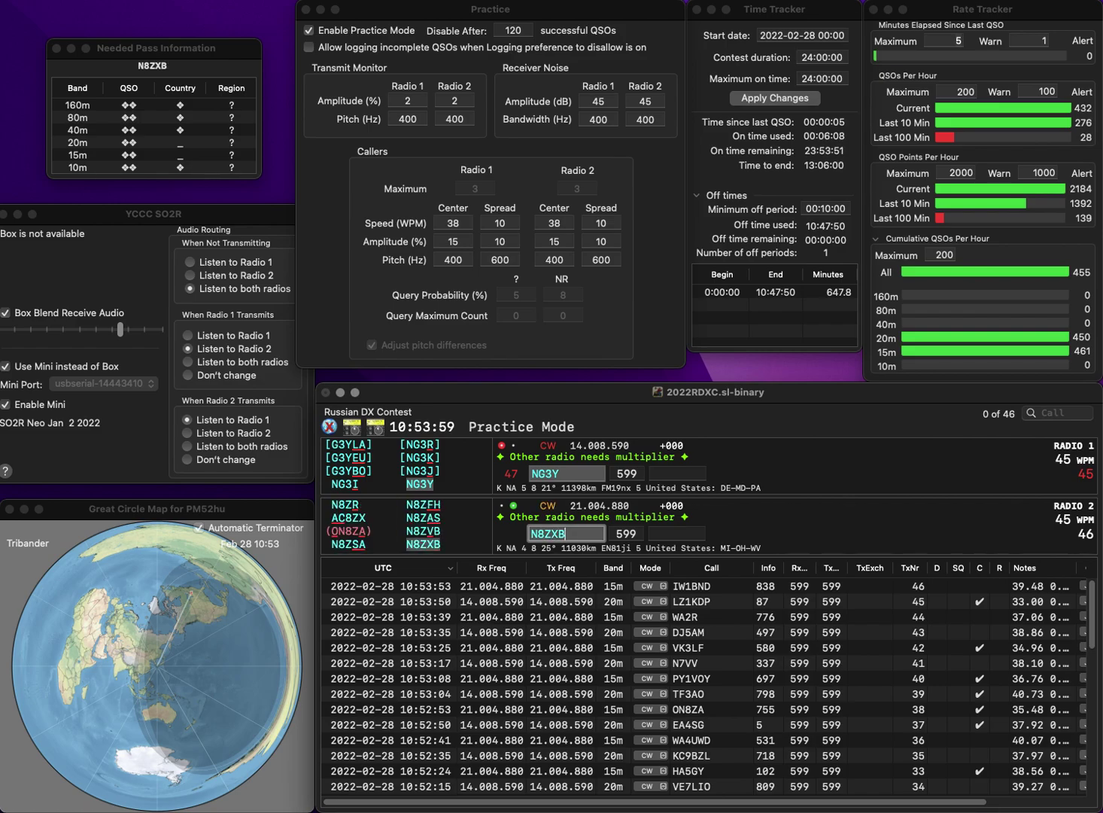
pyautogui.press('Return')
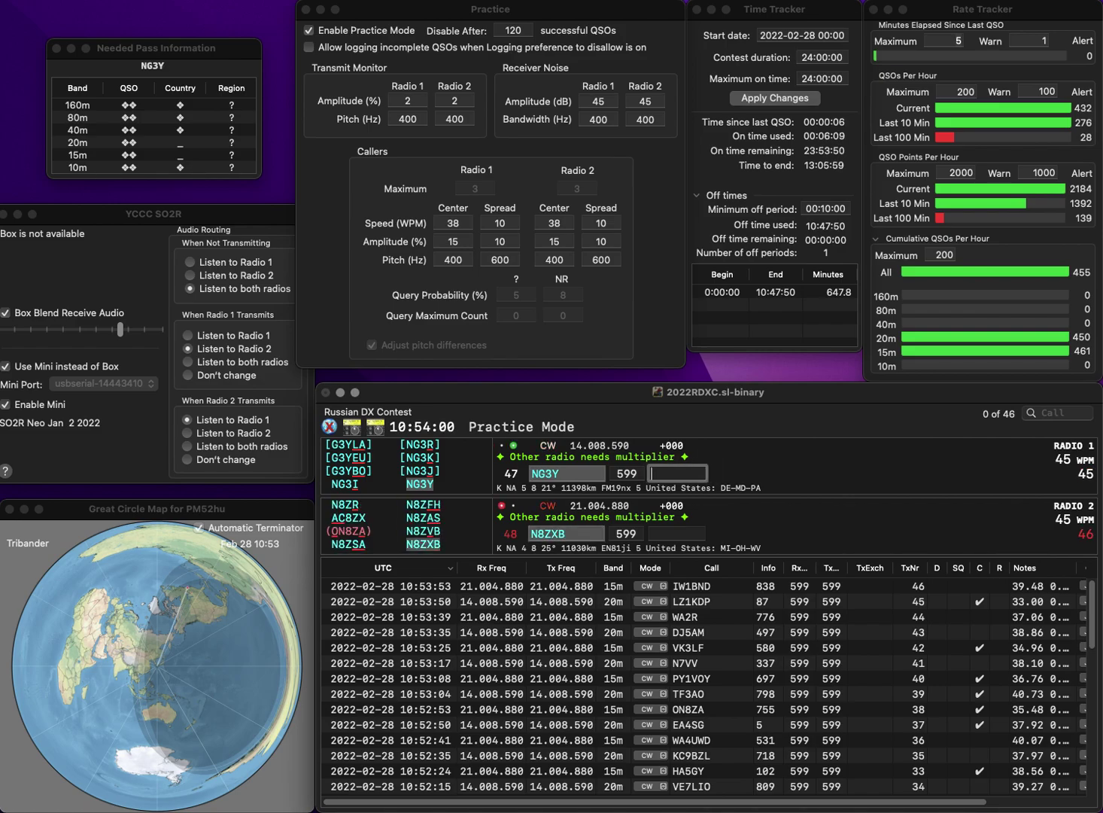
# - Log NG3Y on Radio 1 with received number 890 and N8ZXB on Radio 2 with received number 563
pyautogui.write('890')
pyautogui.press('Return')
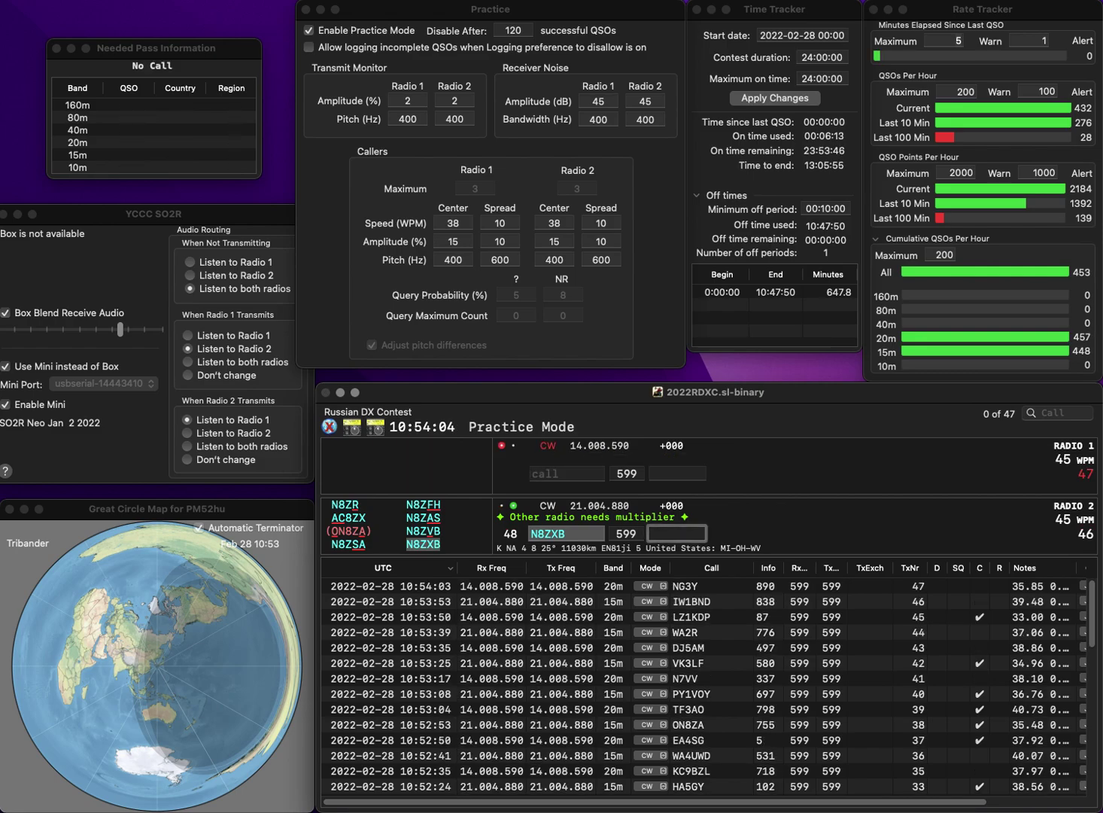
pyautogui.write('562')
pyautogui.press('Return')
pyautogui.write('N3')
pyautogui.write('7BNG')
pyautogui.press('Home')
pyautogui.write('WA')
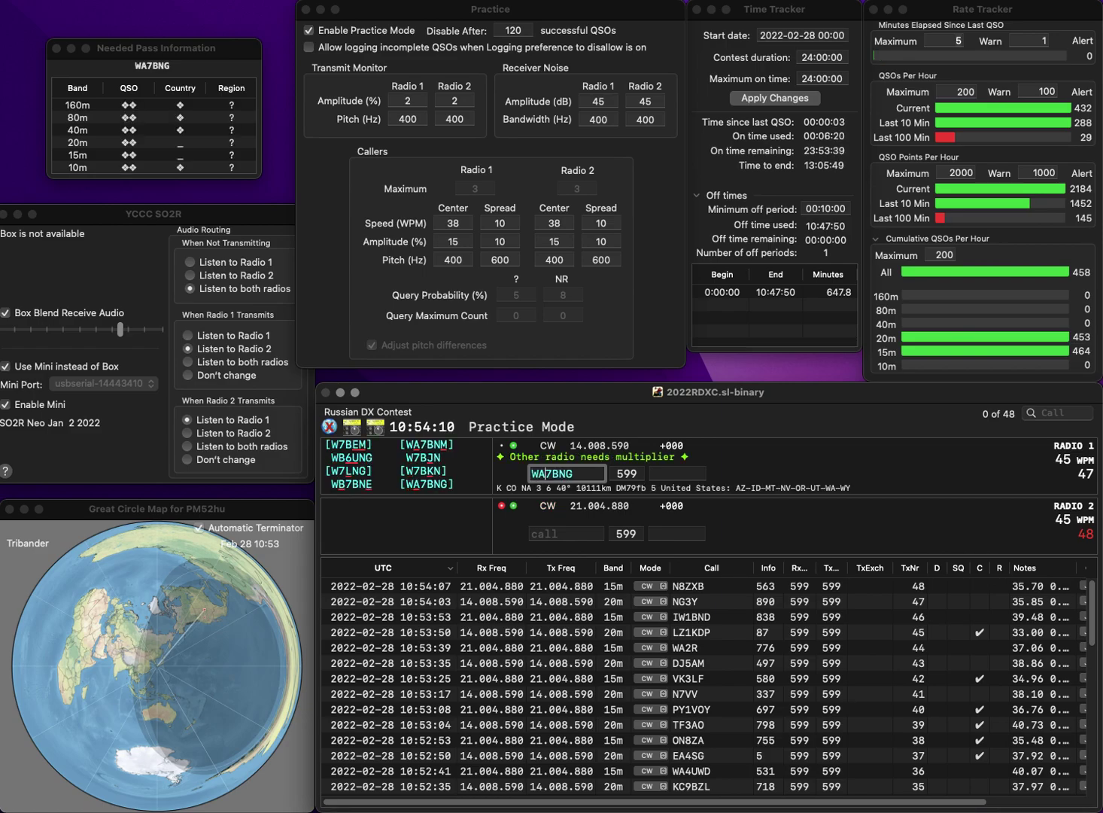
pyautogui.press('Return')
pyautogui.write('U')
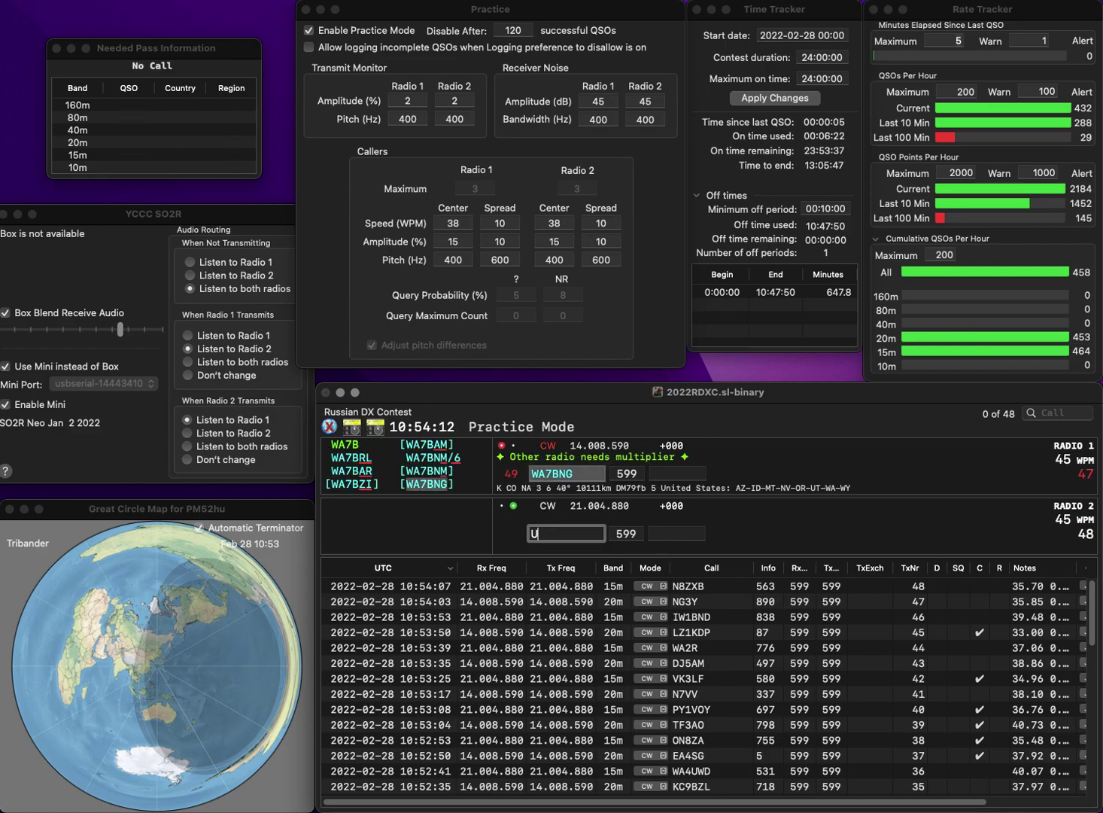
pyautogui.write('RIFM')
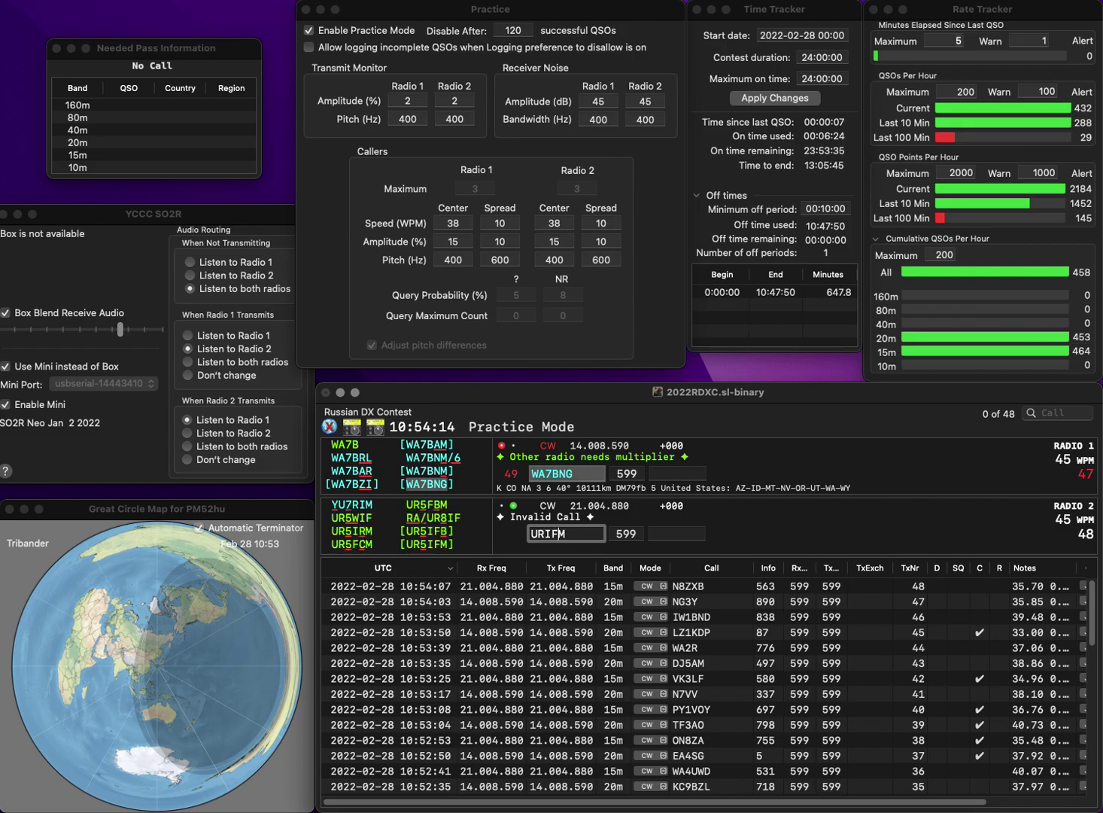
pyautogui.write('5')
pyautogui.press('Return')
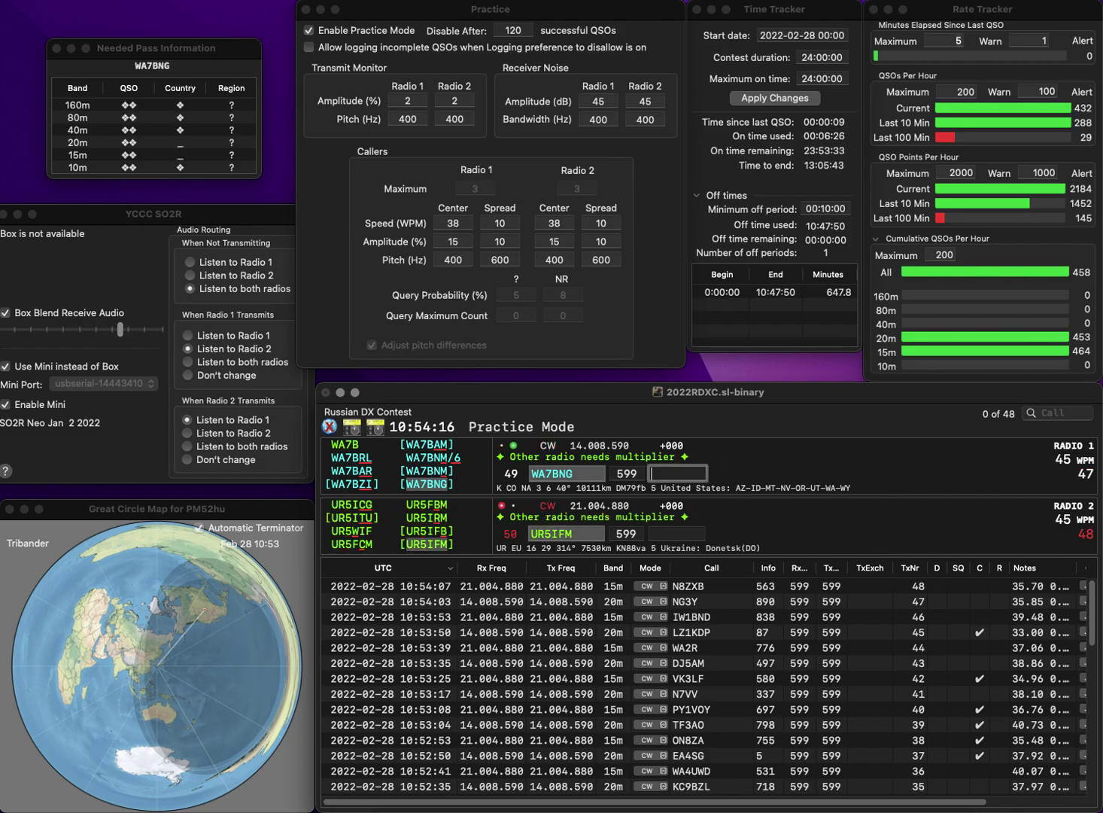
pyautogui.write('386')
pyautogui.press('Return')
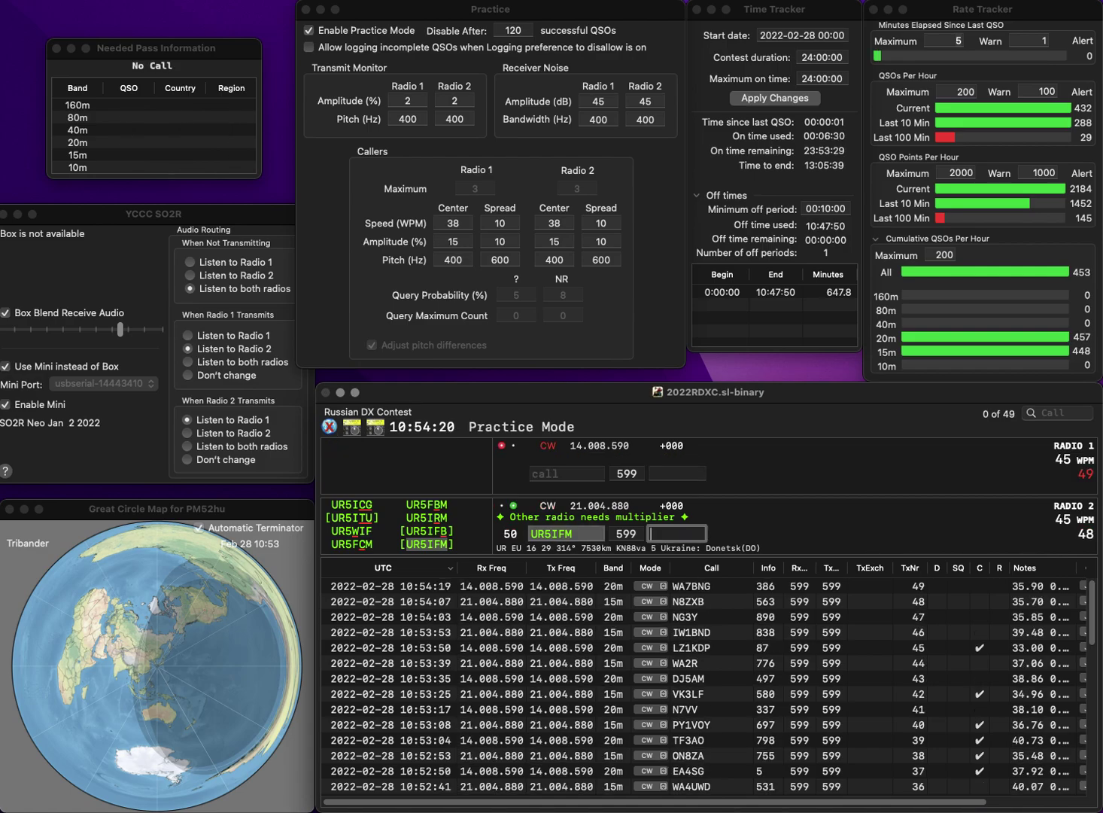
pyautogui.write('264')
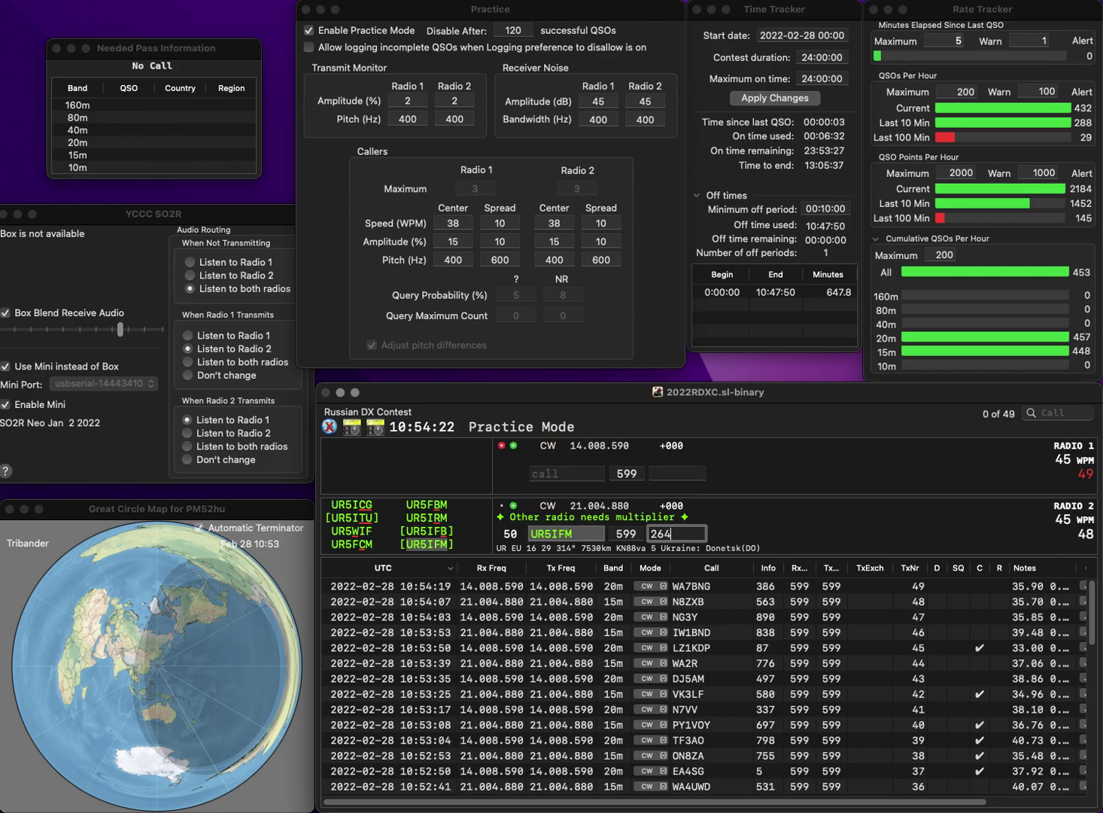
pyautogui.press('Return')
pyautogui.write('N3J')
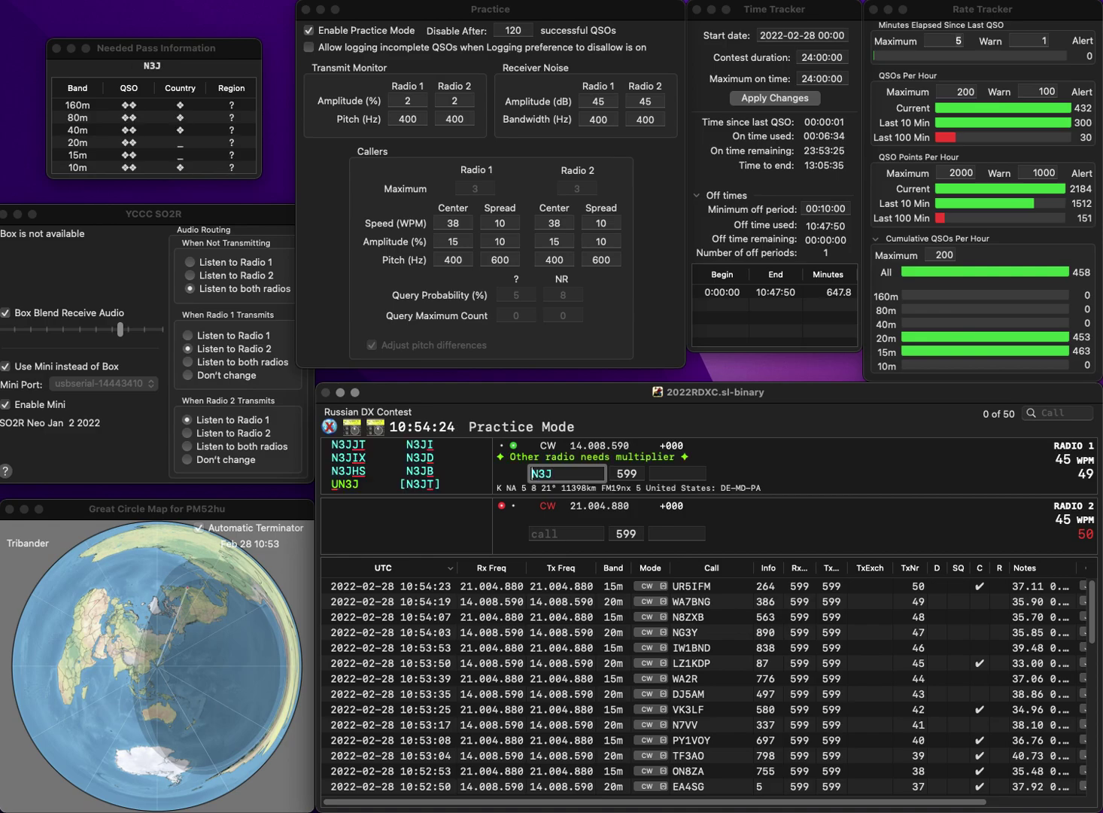
pyautogui.press('Home')
pyautogui.write('U')
pyautogui.press('Return')
# - Enter the Radio 2 caller's call sign, correct it to EA6LU/P, and send the exchange
pyautogui.write('EA7')
pyautogui.write('/P')
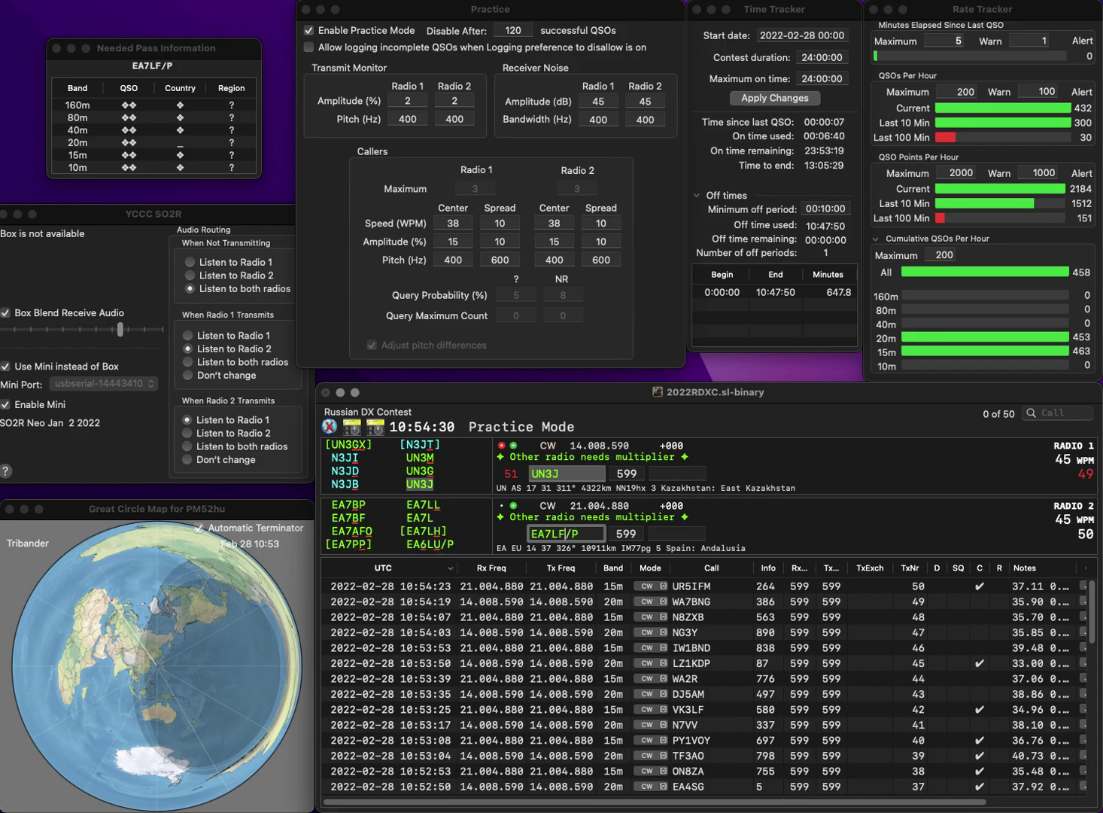
pyautogui.press('Left')
pyautogui.press('Left')
pyautogui.press('Left')
pyautogui.press('BackSpace')
pyautogui.write('A')
pyautogui.press('Delete')
pyautogui.write('6')
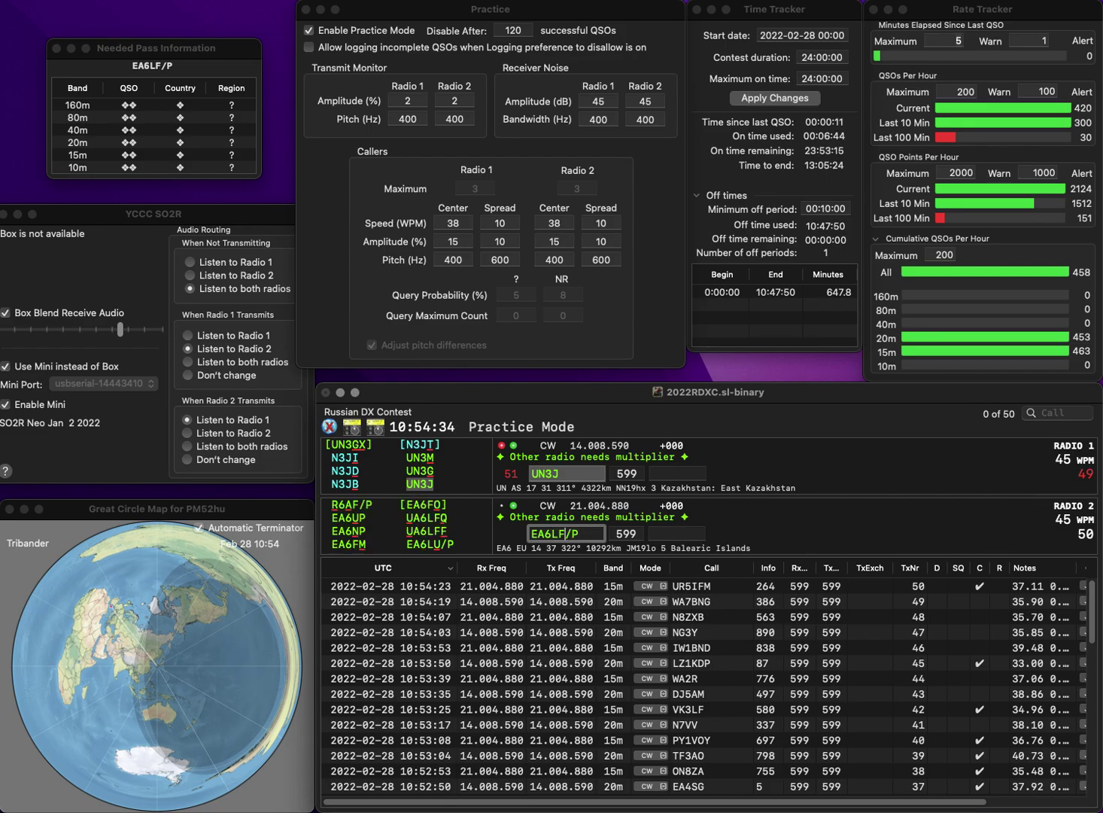
pyautogui.press('BackSpace')
pyautogui.write('U')
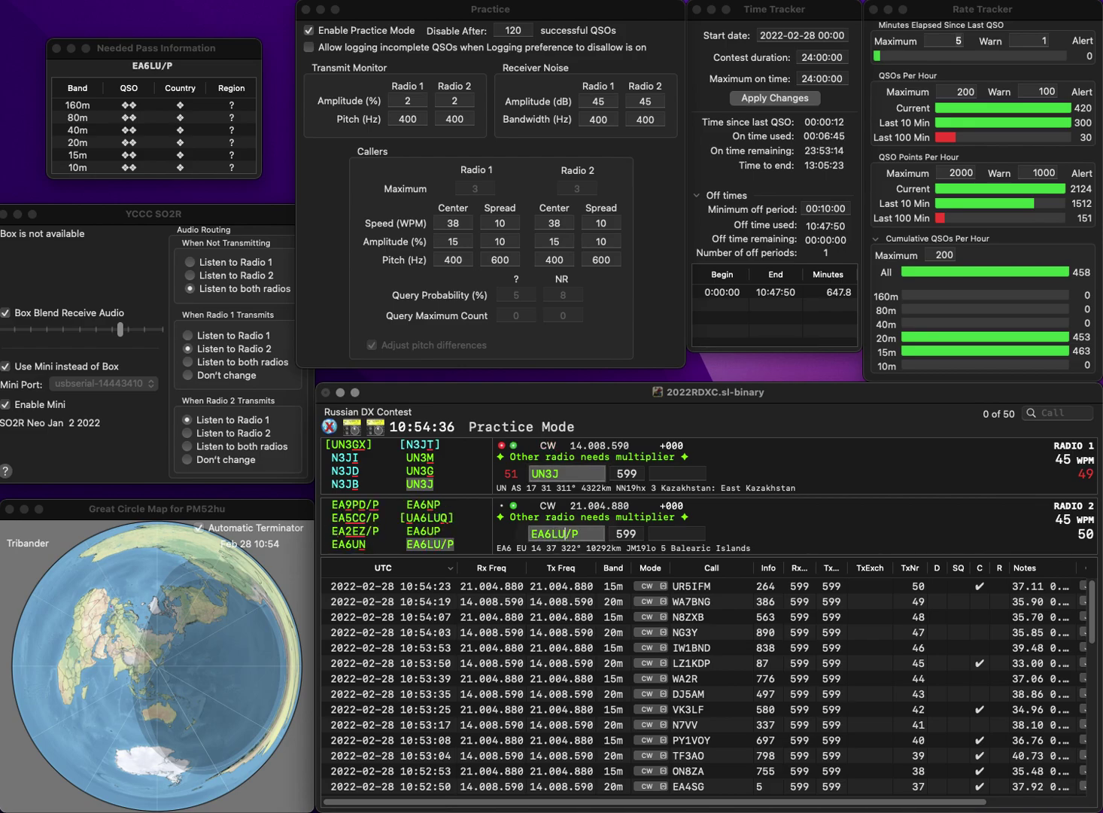
pyautogui.press('Return')
# - Log UN3J on Radio 1 with received number 170 and EA6LU/P on Radio 2 with received number 342
pyautogui.write('170')
pyautogui.press('Return')
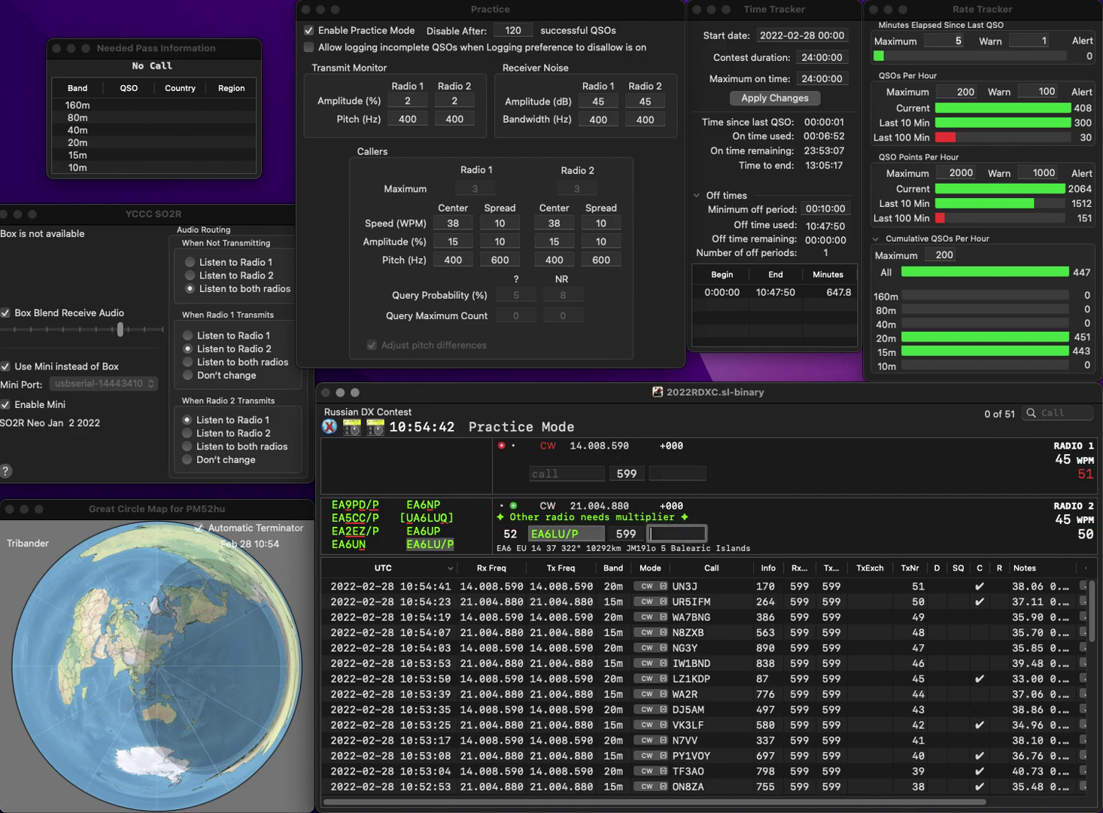
pyautogui.write('342')
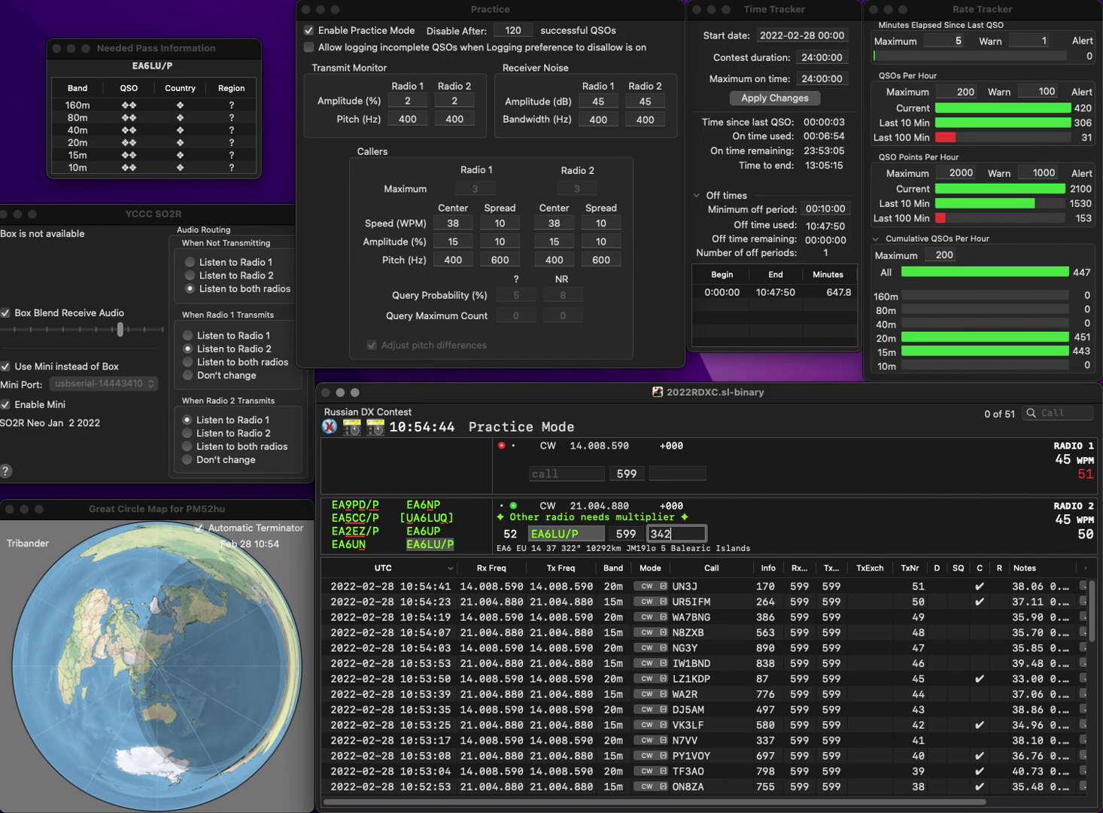
pyautogui.press('Return')
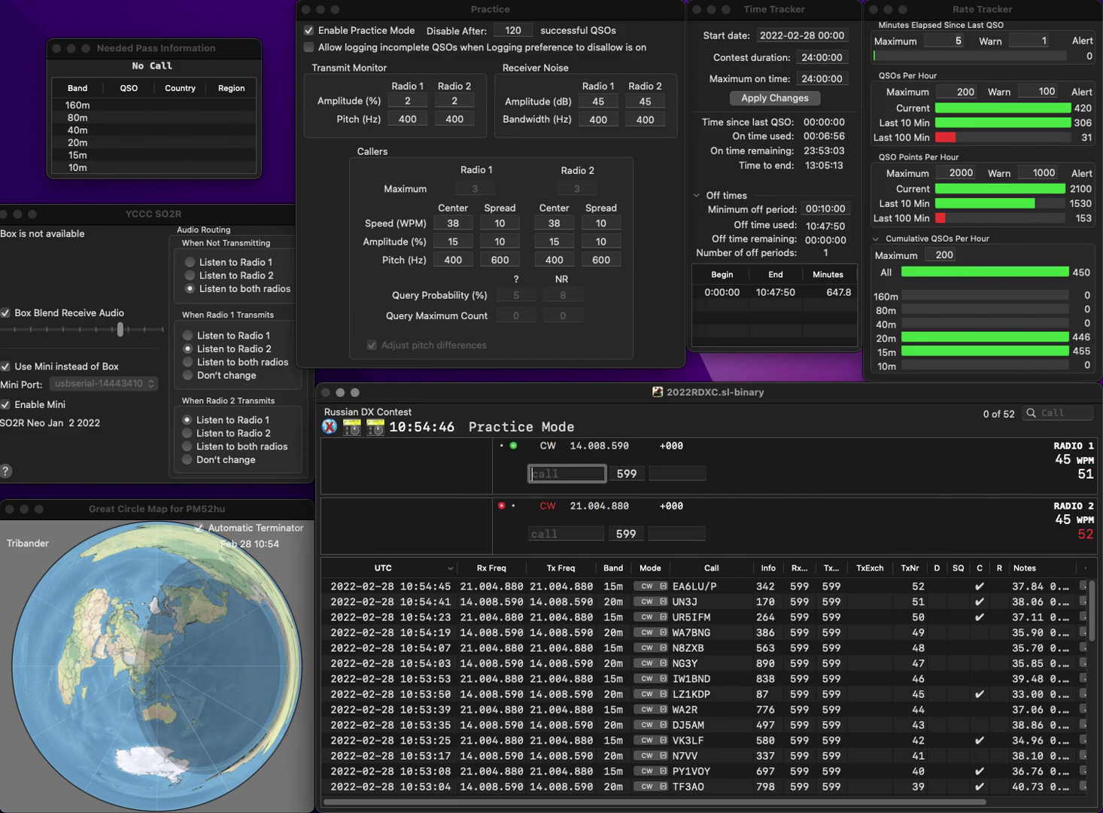
pyautogui.write('8SPH')
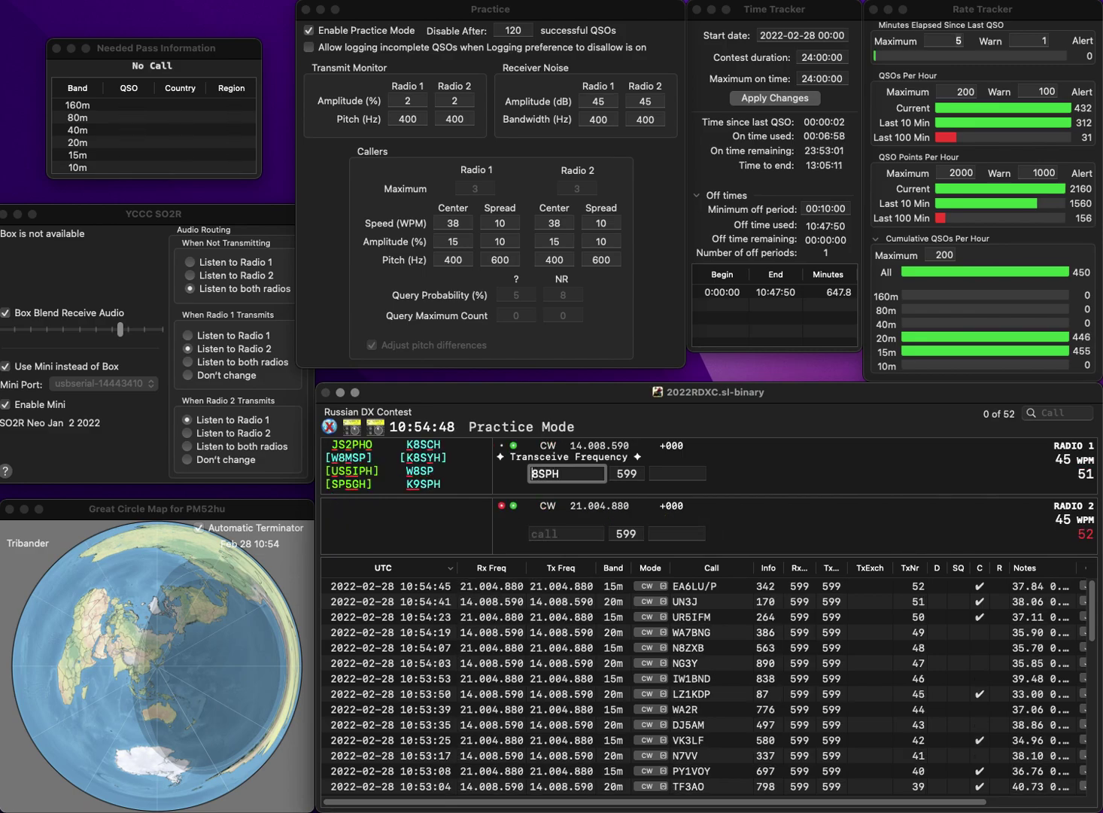
pyautogui.write('K')
pyautogui.press('Delete')
pyautogui.write('9')
pyautogui.press('Return')
pyautogui.write('CT1GF')
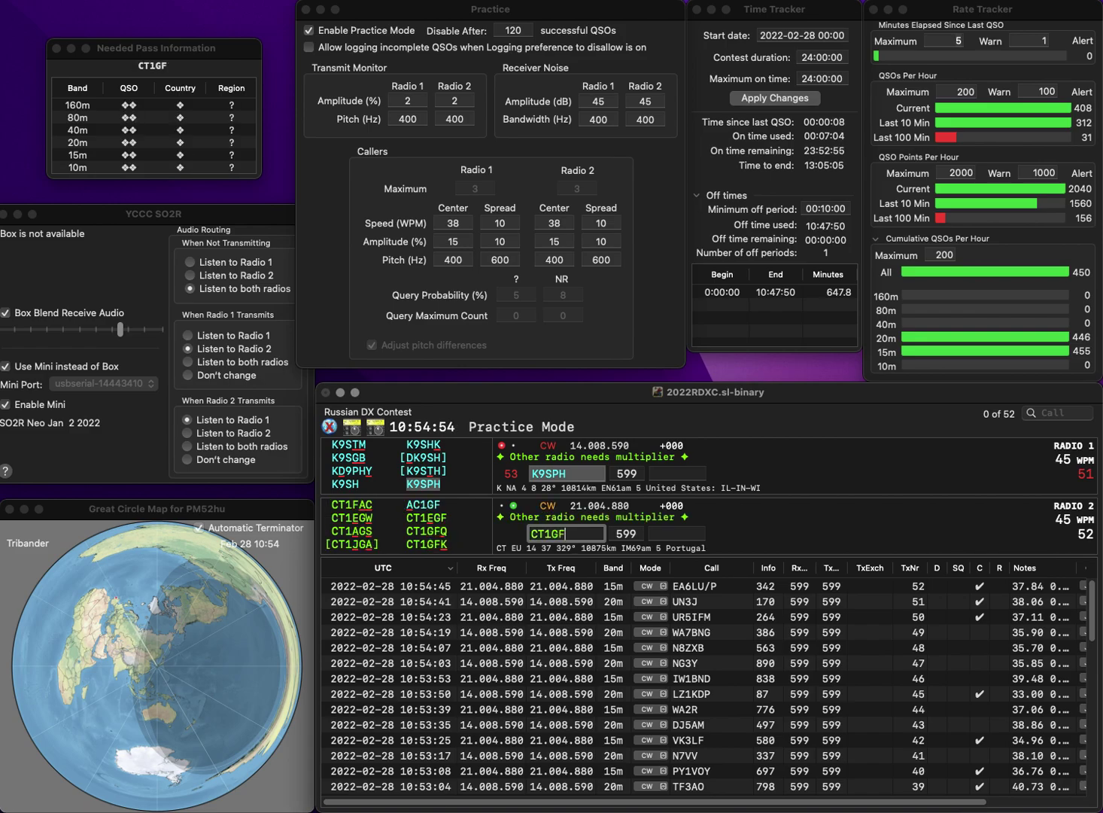
pyautogui.write('K')
pyautogui.press('Return')
pyautogui.write('679')
pyautogui.press('Return')
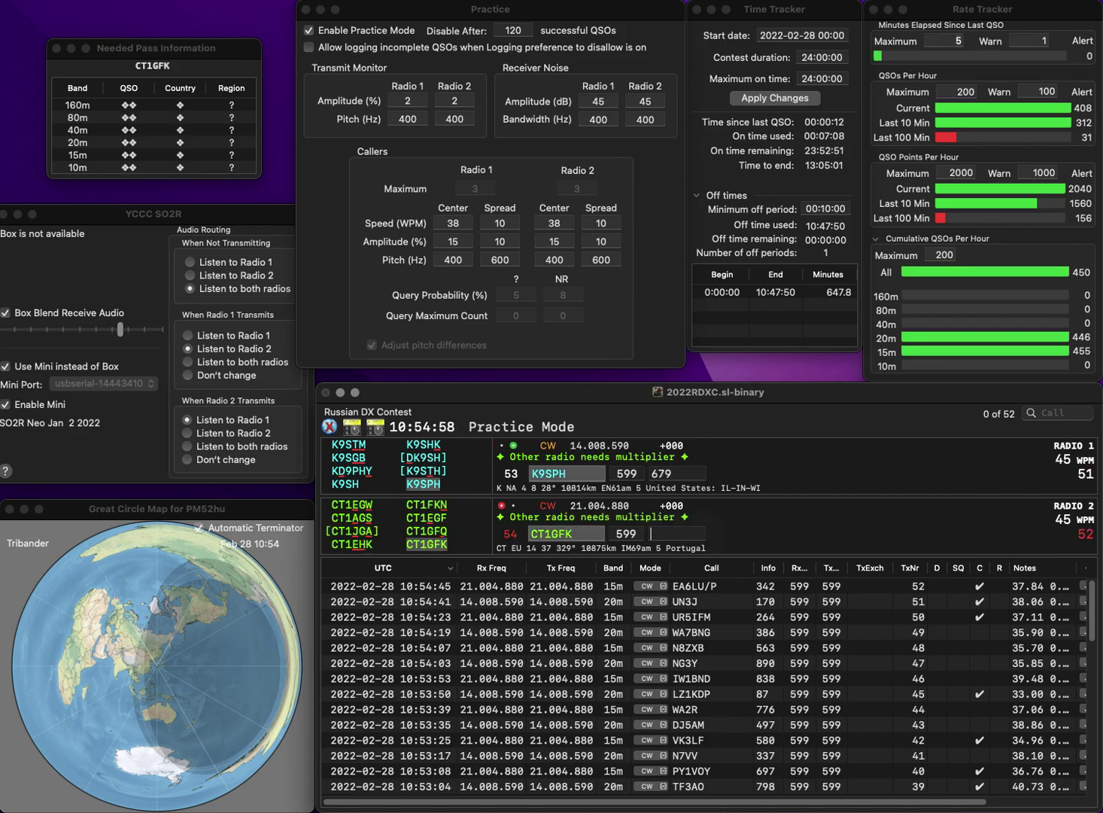
pyautogui.write('277')
pyautogui.press('Return')
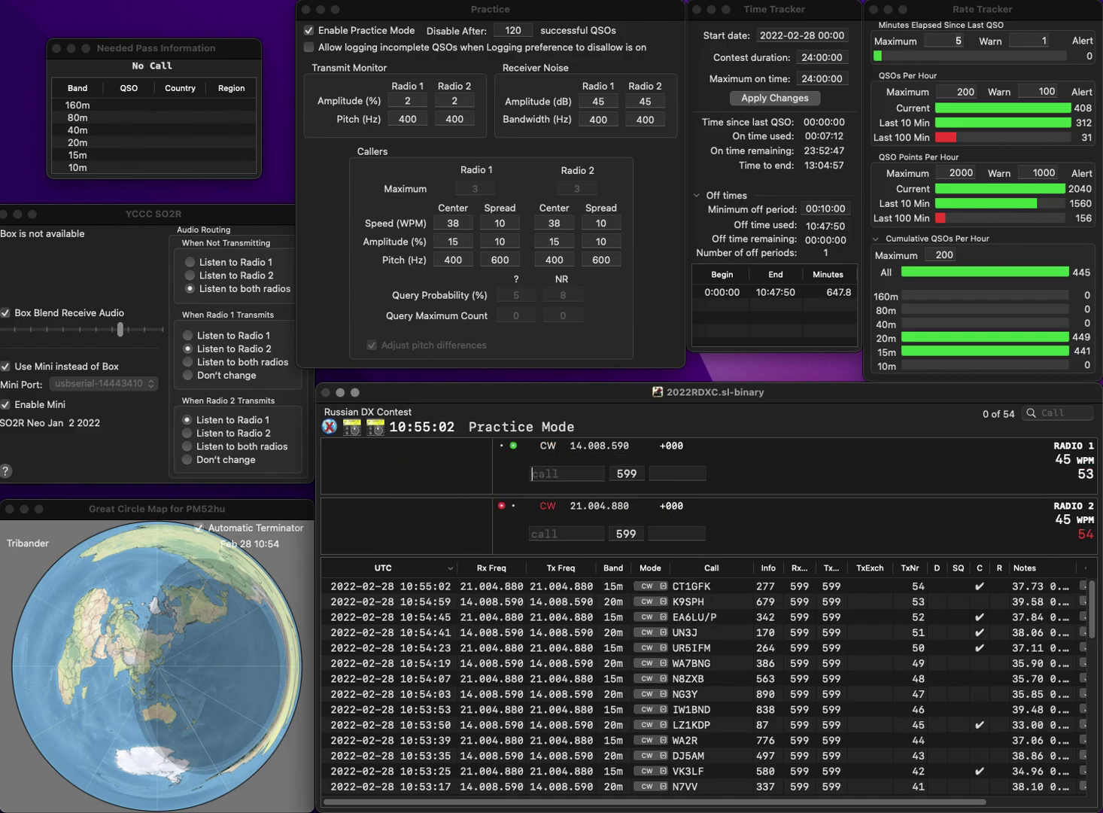
# - Answer the Radio 1 caller as UA0JF and the Radio 2 caller as EA1DBX
pyautogui.write('UA0JF')
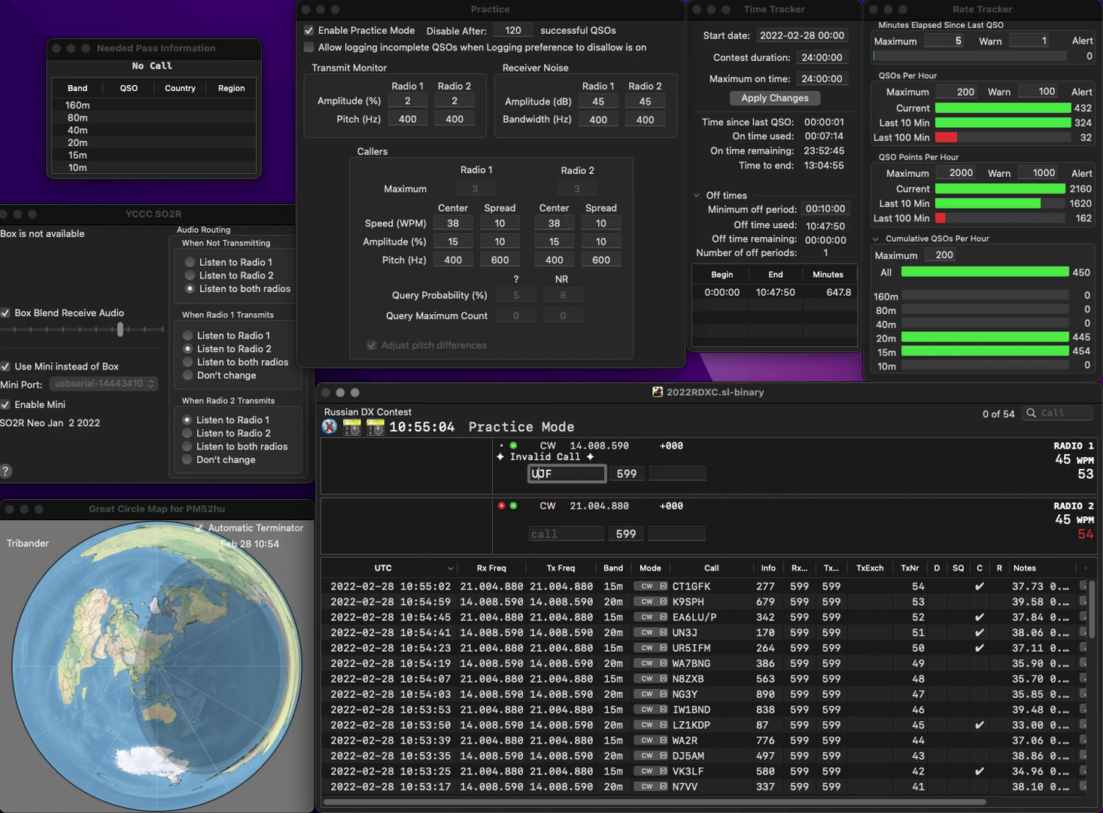
pyautogui.press('Return')
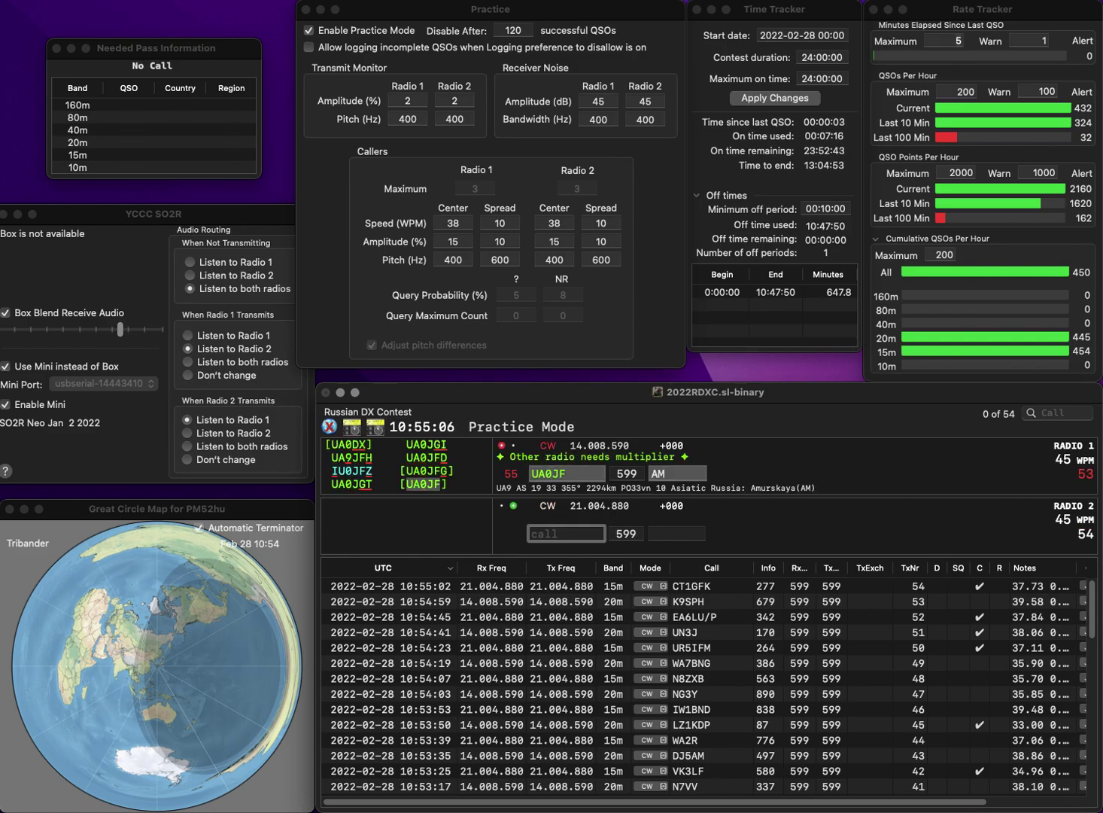
pyautogui.write('DBX')
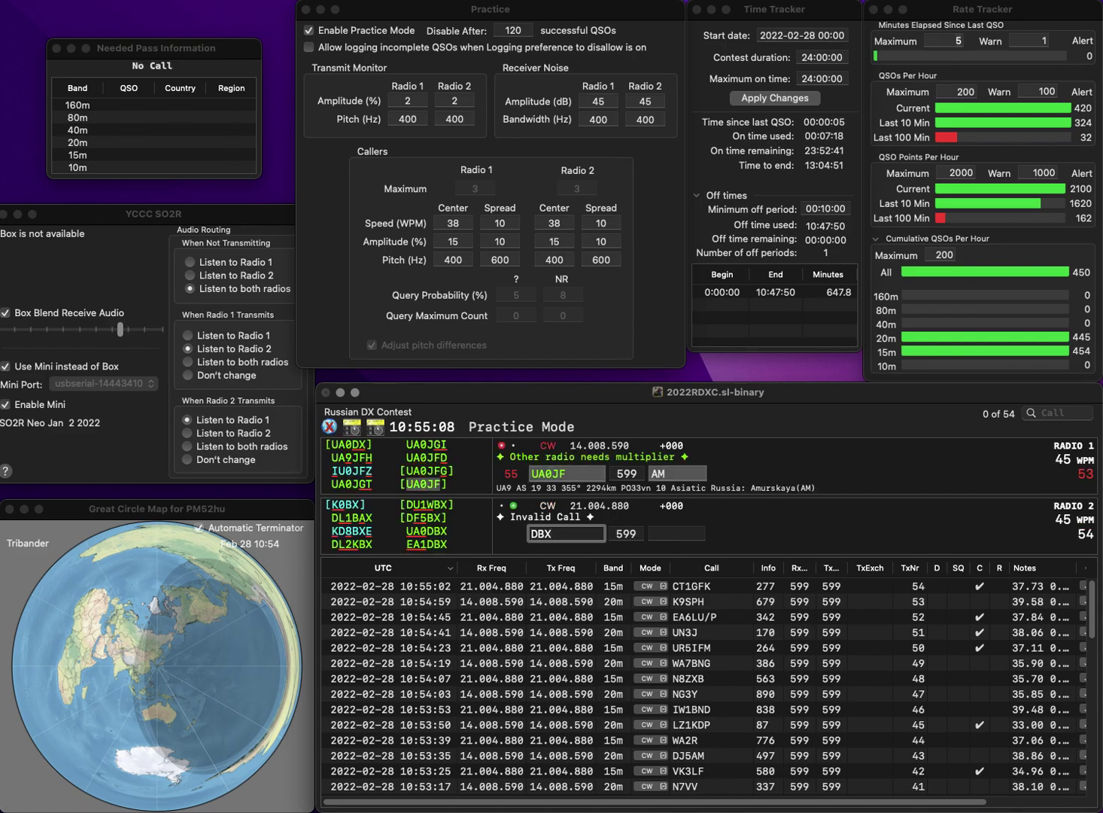
pyautogui.write('A1')
pyautogui.press('Return')
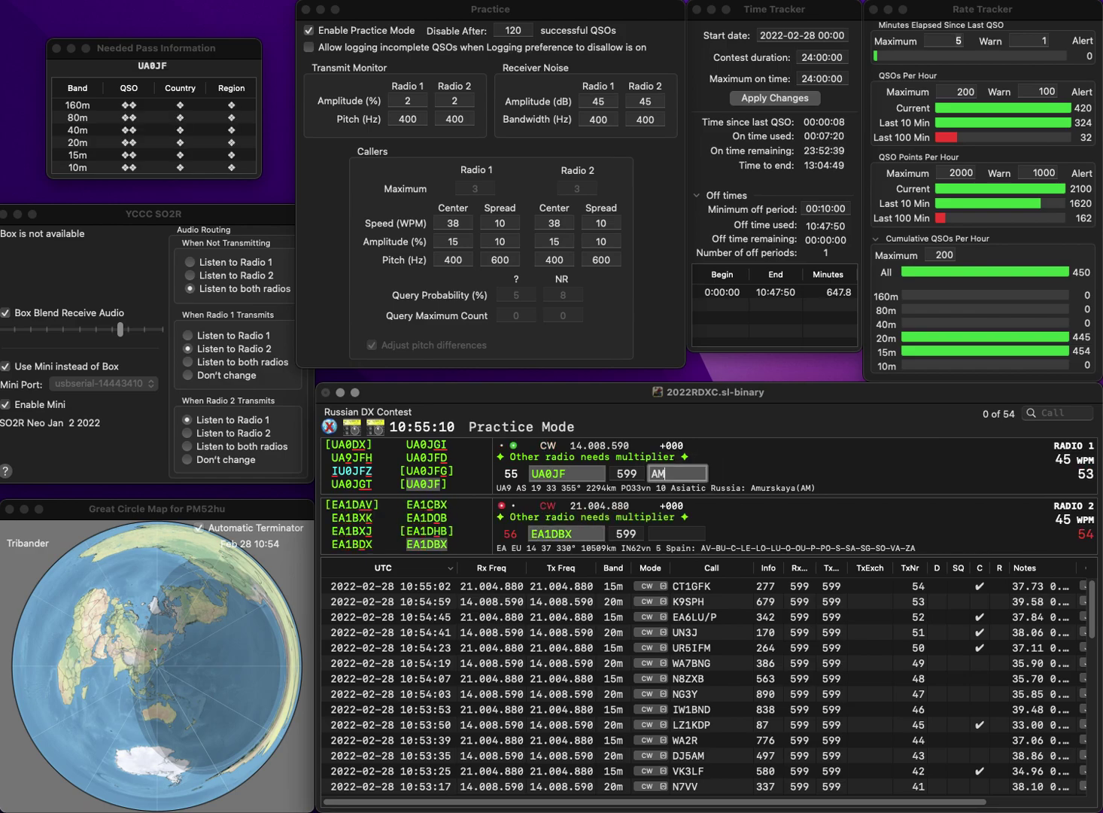
pyautogui.click(551, 534)
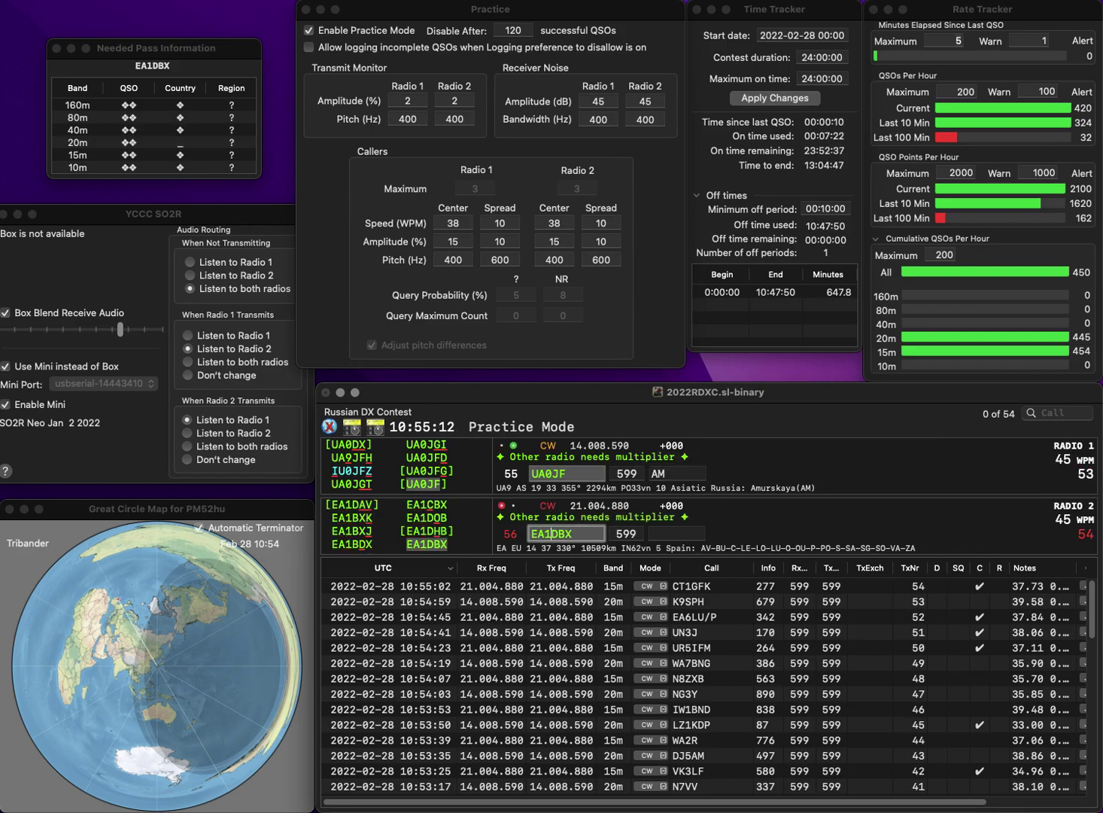
pyautogui.press('space')
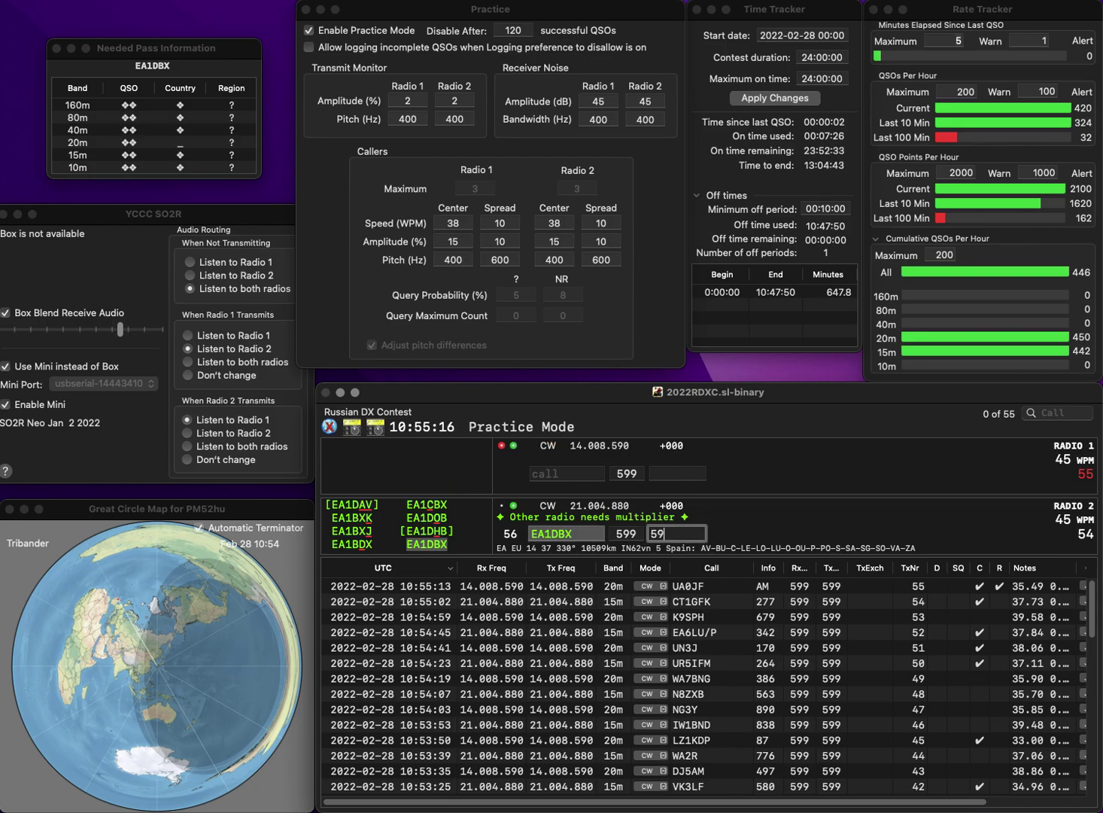
pyautogui.press('Return')
# - Enter the Radio 1 caller's call sign as SP3DAT and send the exchange
pyautogui.write('SP3DA')
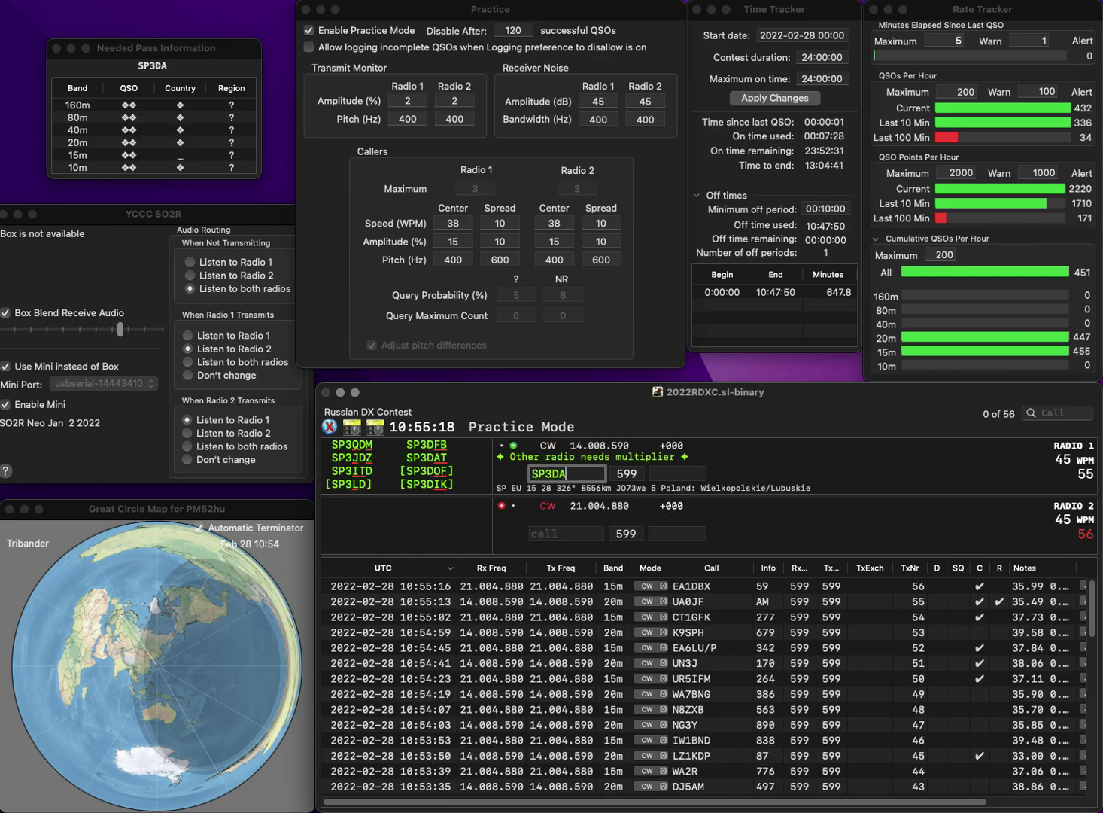
pyautogui.write('T')
pyautogui.press('Return')
pyautogui.write('M0')
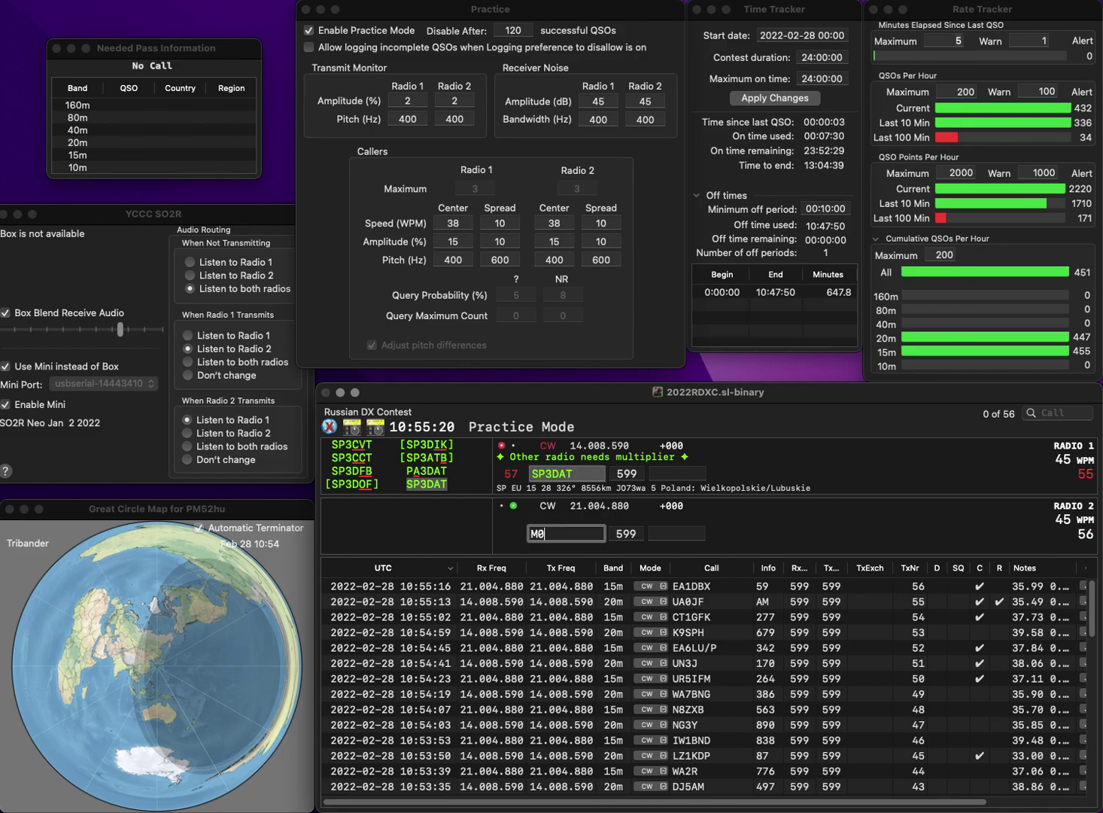
pyautogui.press('Return')
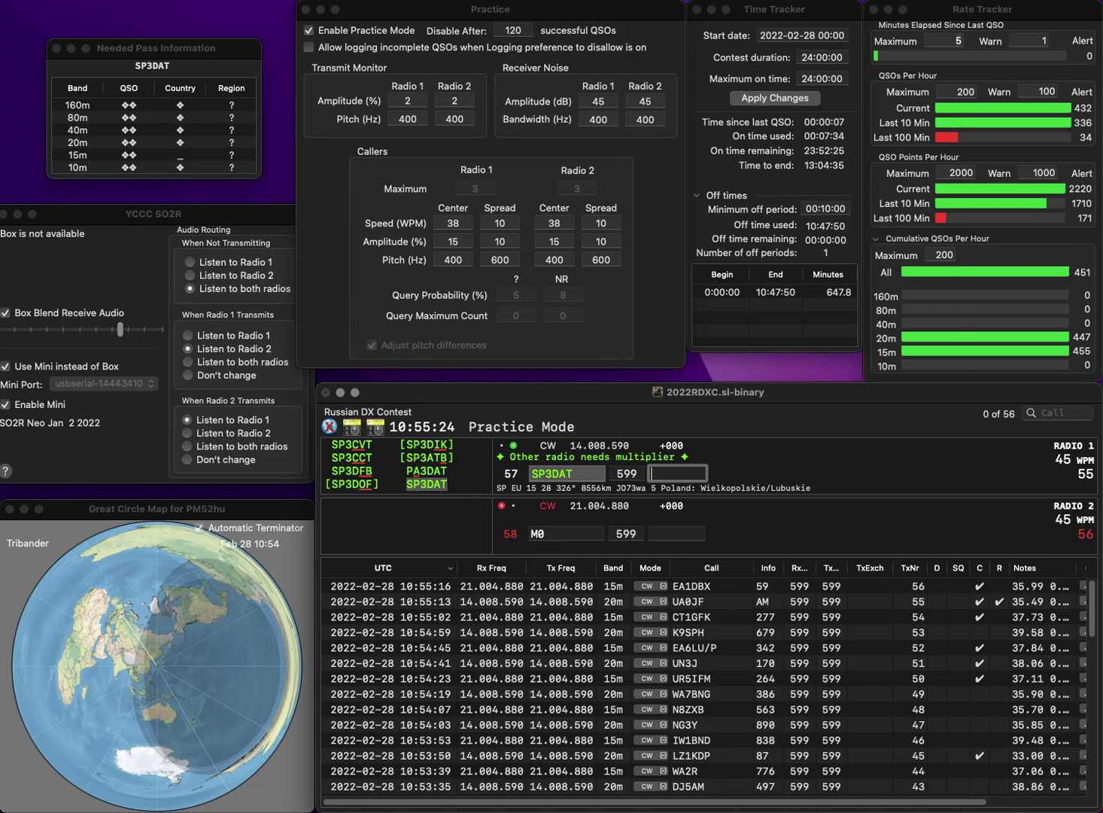
pyautogui.press('Return')
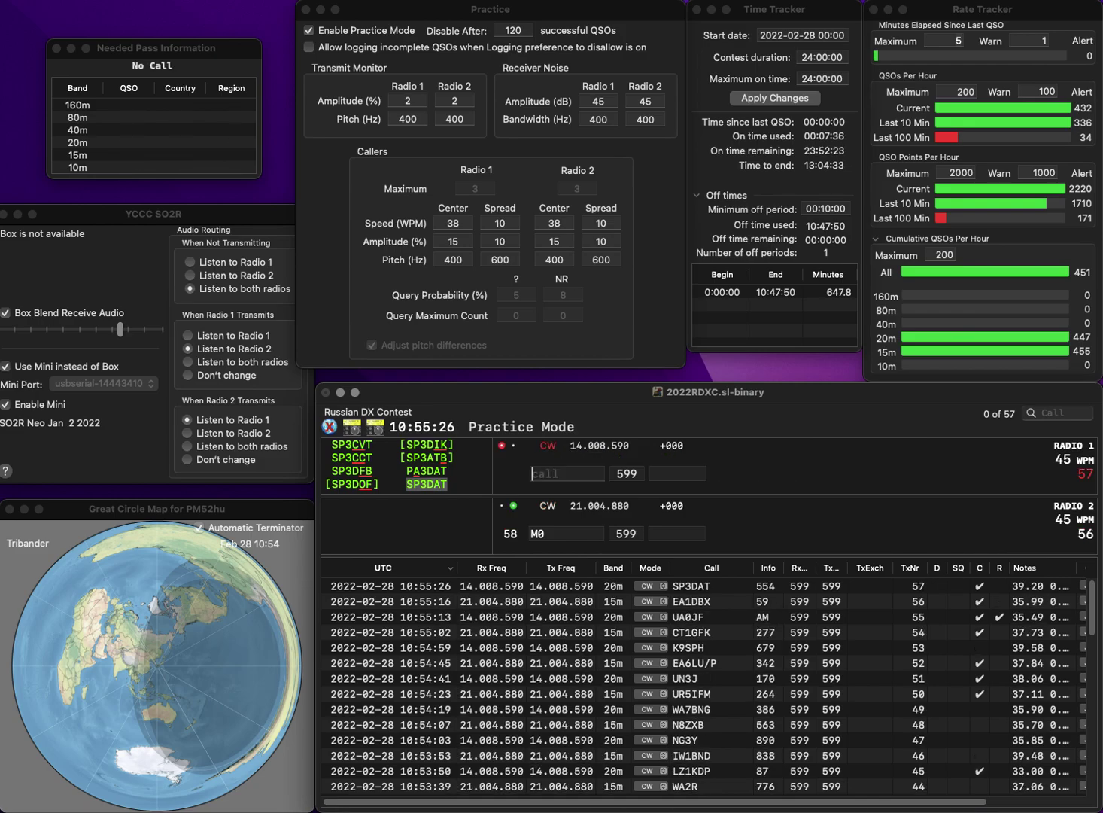
pyautogui.write('WEL')
pyautogui.press('Return')
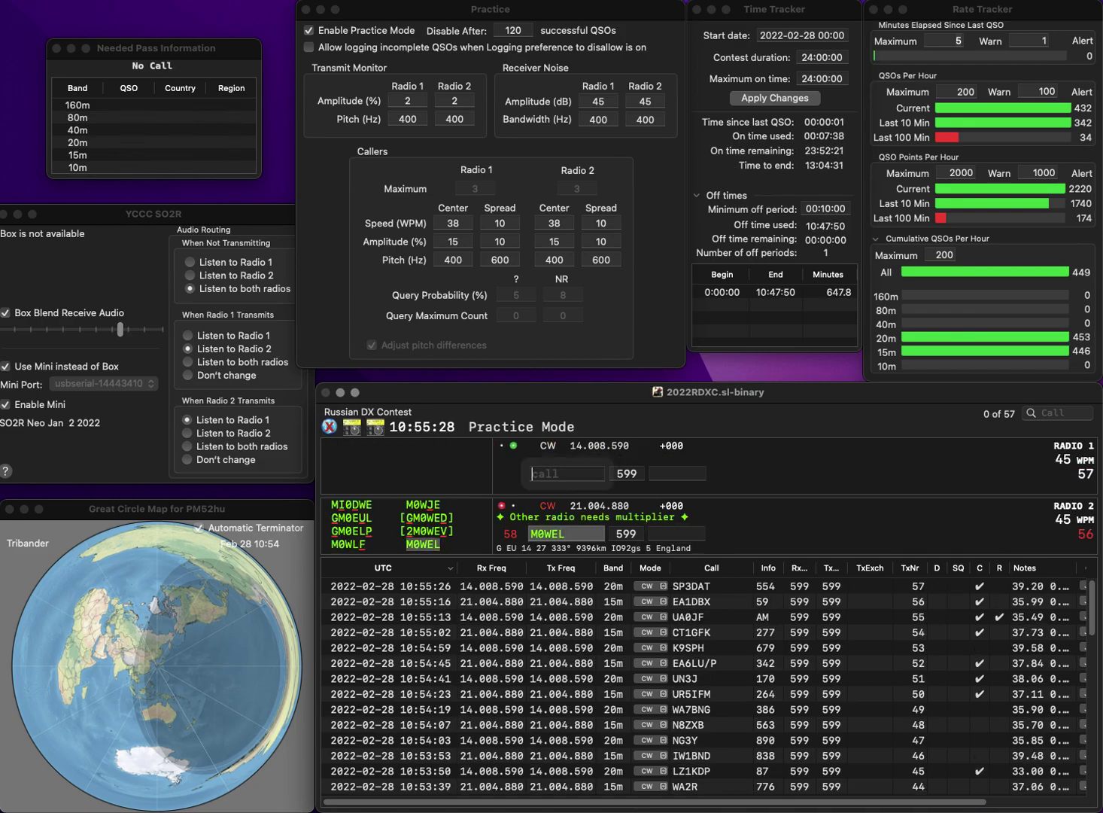
pyautogui.write('KD8NYO')
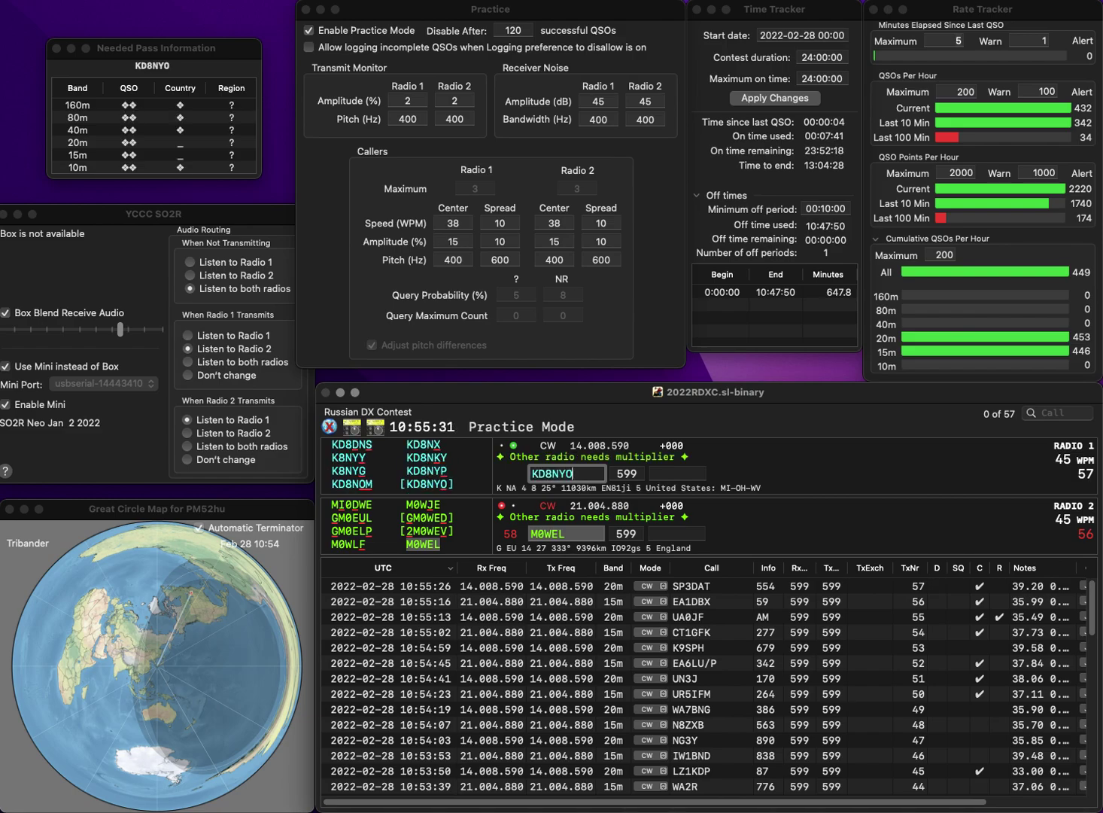
pyautogui.press('Return')
pyautogui.press('Tab')
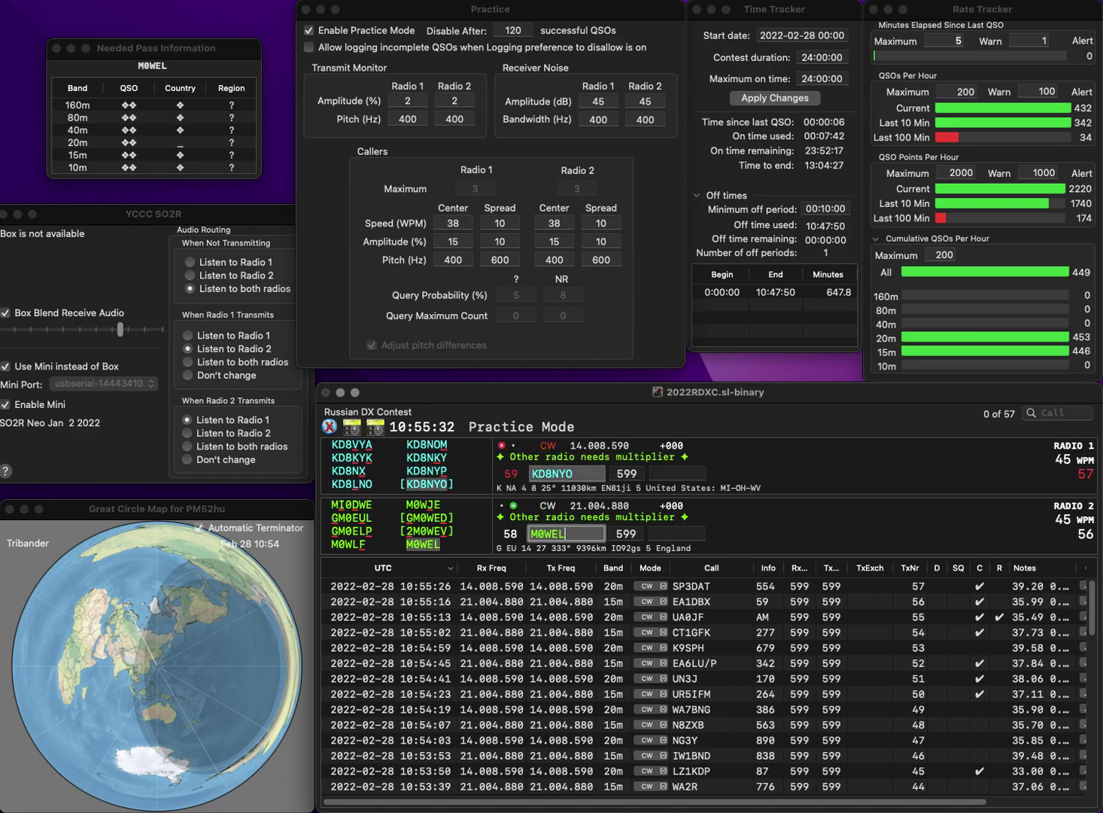
pyautogui.press('space')
pyautogui.write('104')
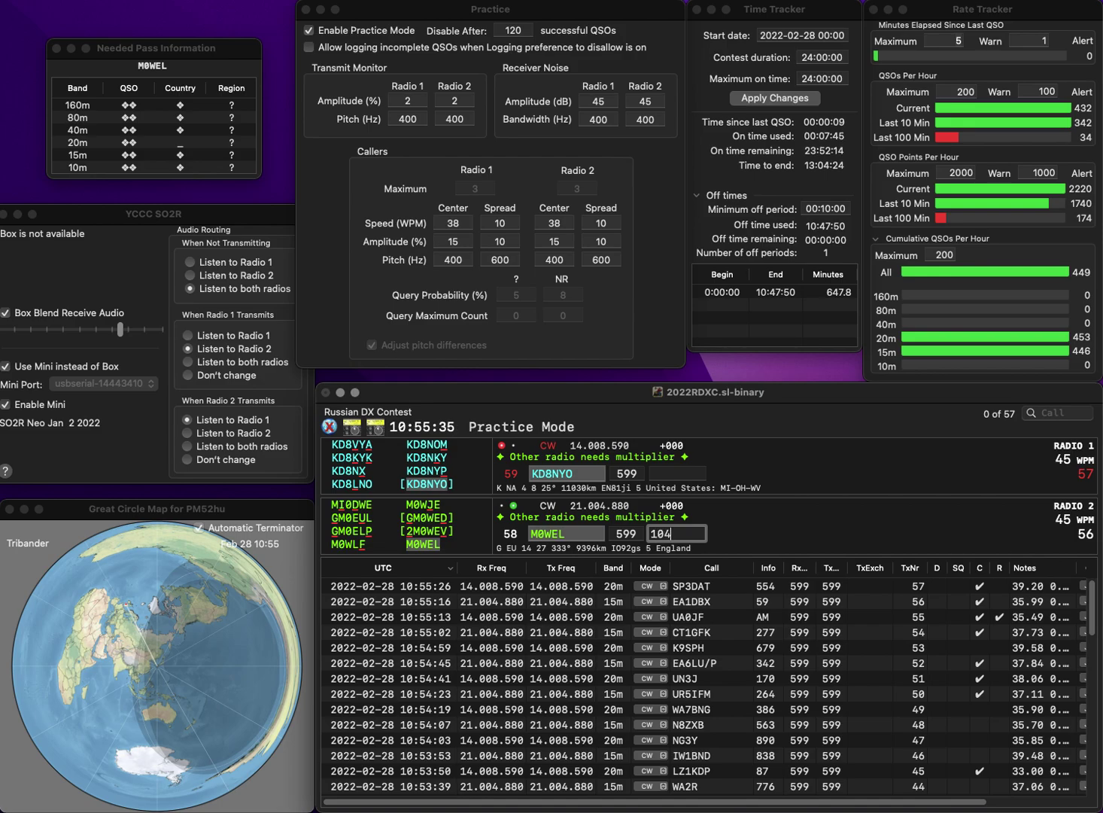
pyautogui.press('Return')
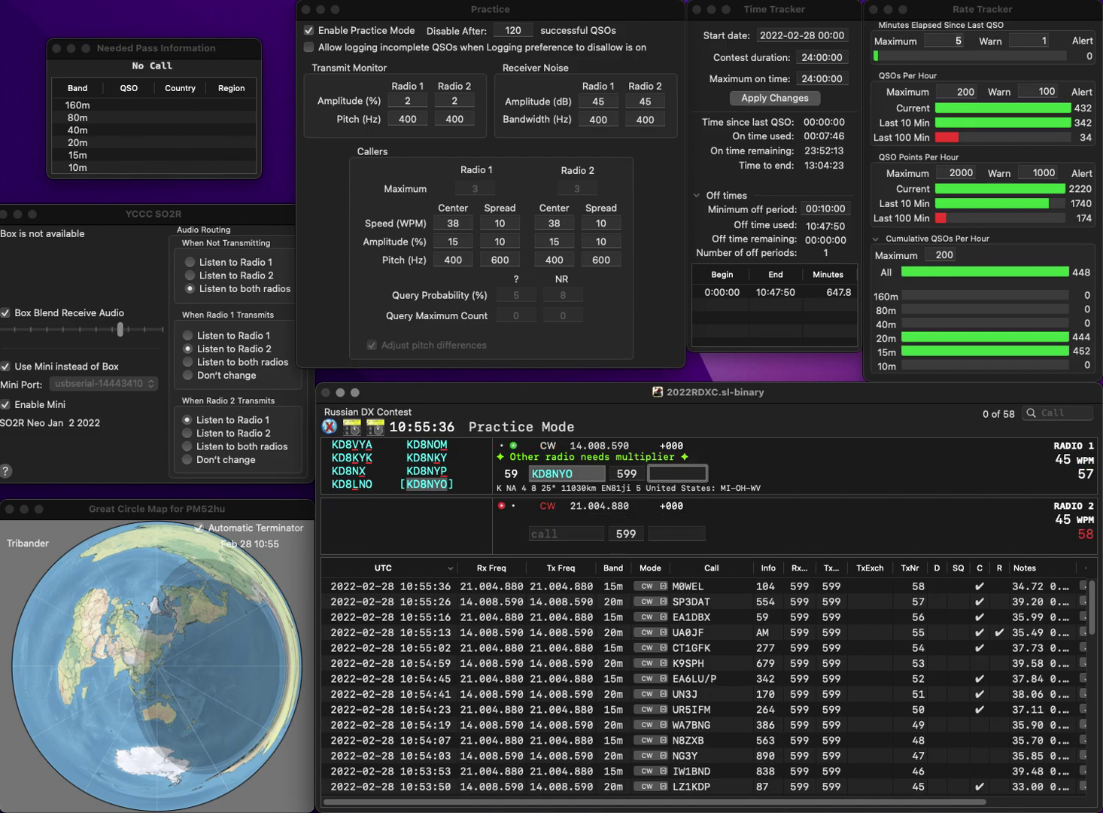
pyautogui.write('32')
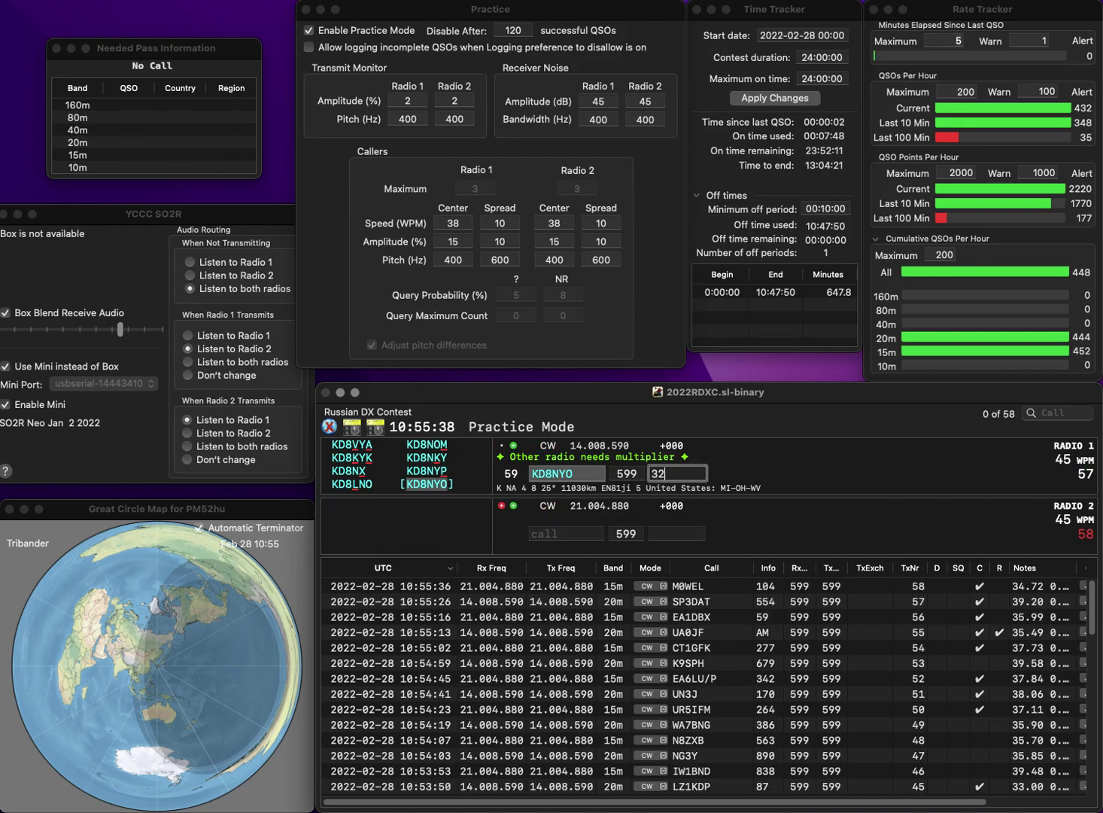
pyautogui.write('8')
pyautogui.press('Return')
# - Answer the Radio 2 caller as VE3OGP and the Radio 1 caller as HL3EJE
pyautogui.write('VE3O')
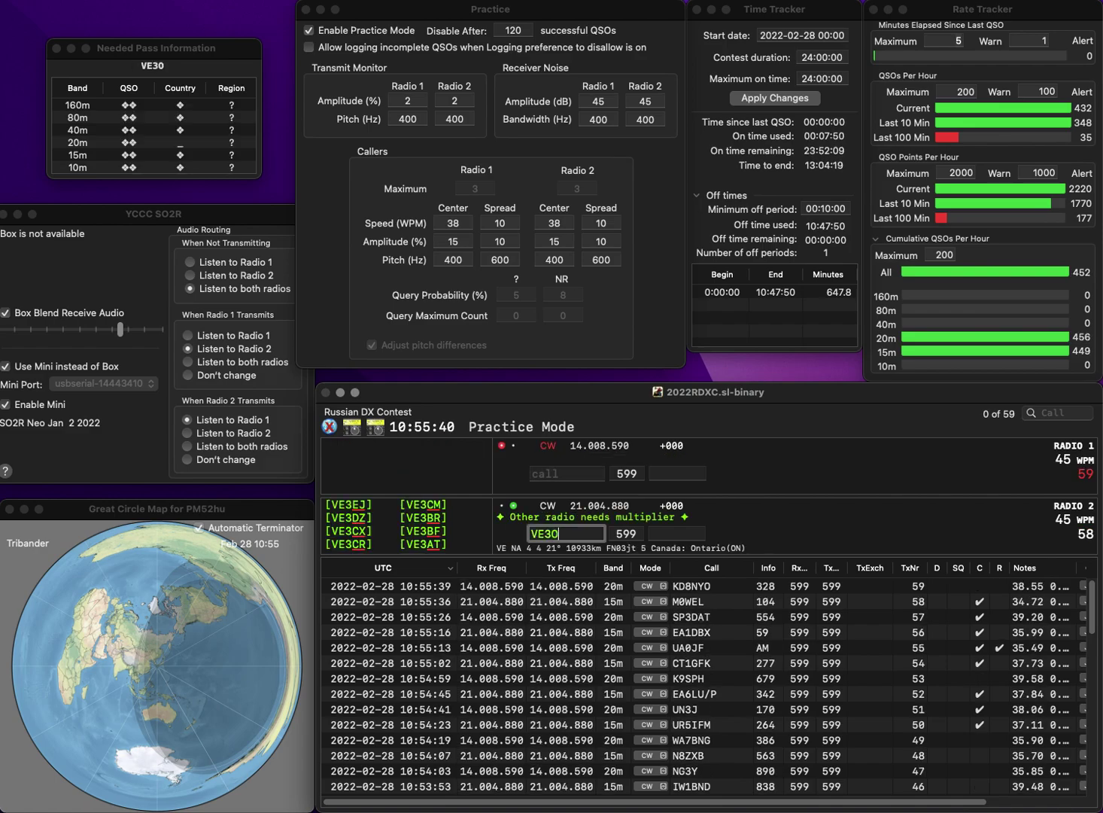
pyautogui.write('GP')
pyautogui.press('Return')
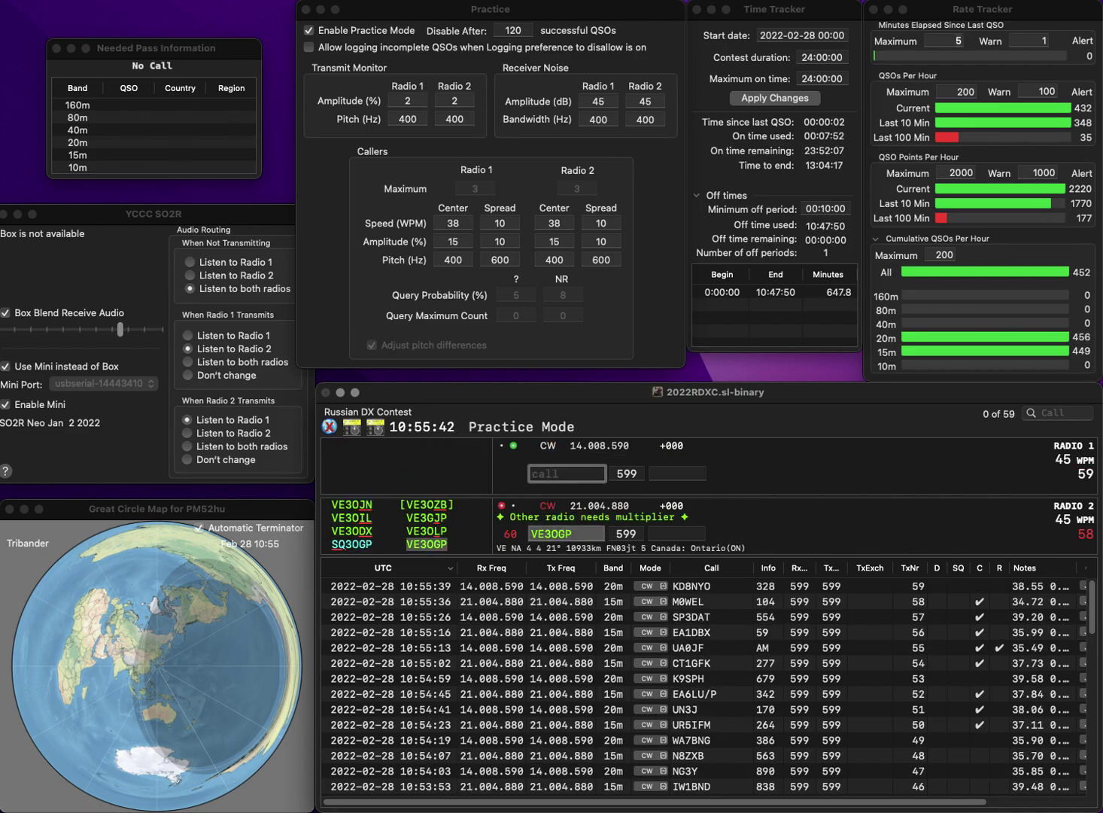
pyautogui.write('L3EJE')
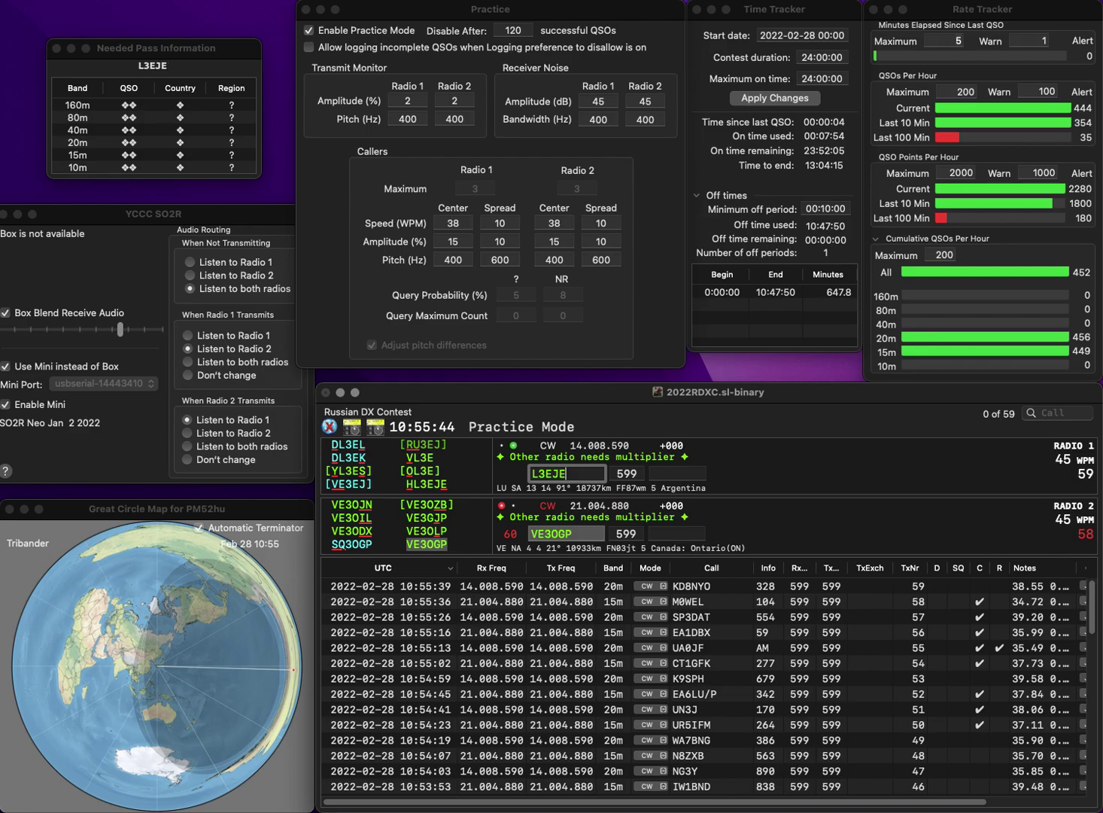
pyautogui.press('Home')
pyautogui.write('H')
pyautogui.press('Return')
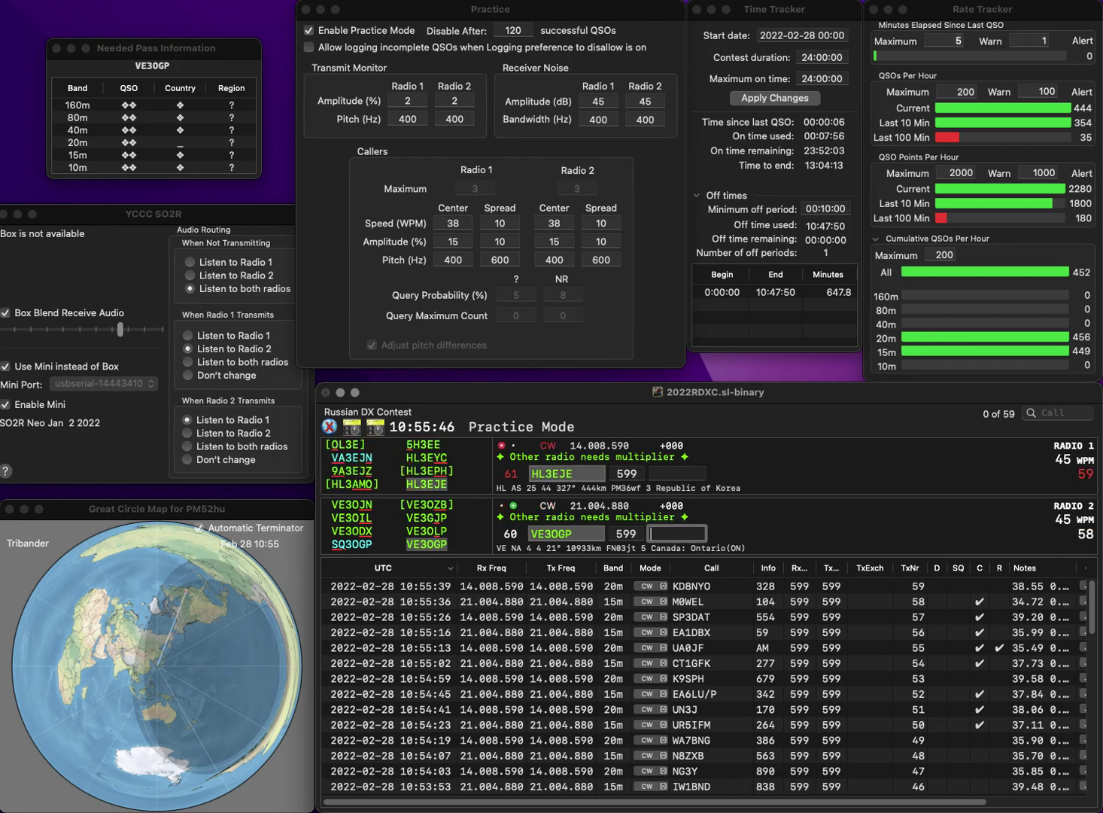
pyautogui.write('97')
pyautogui.press('Return')
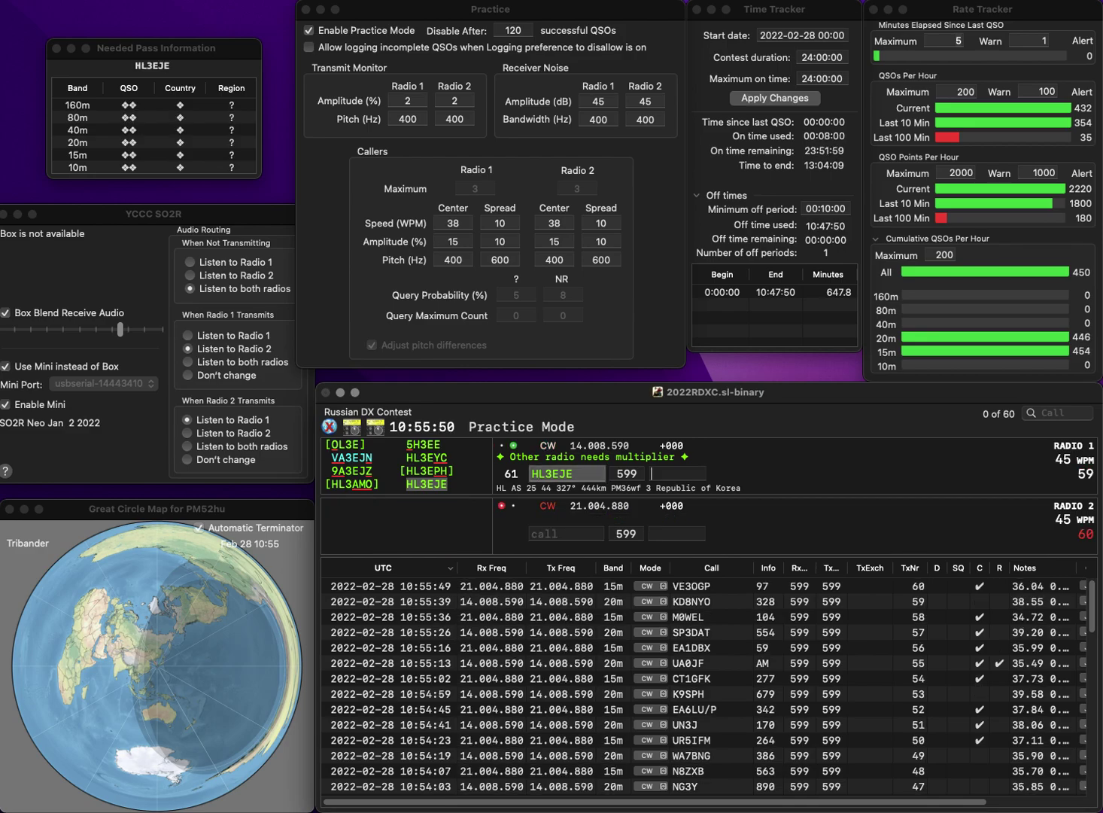
pyautogui.write('56')
pyautogui.press('Return')
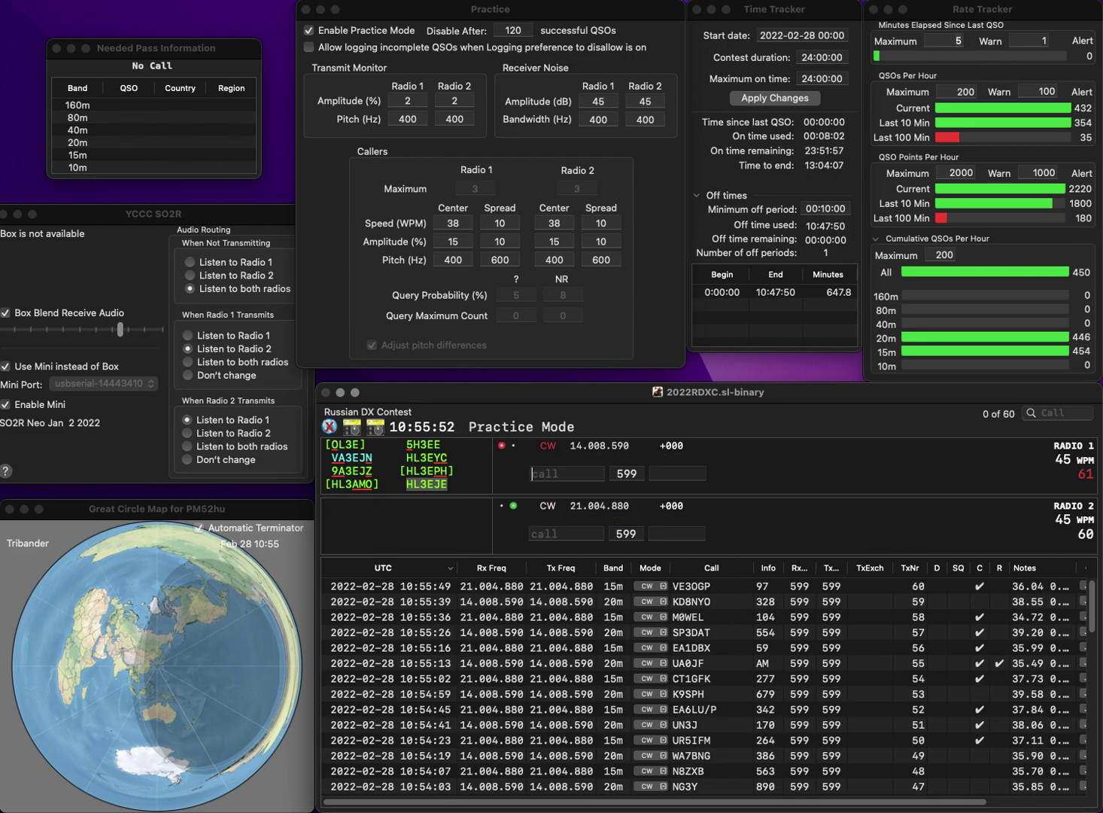
pyautogui.write('OK7WW')
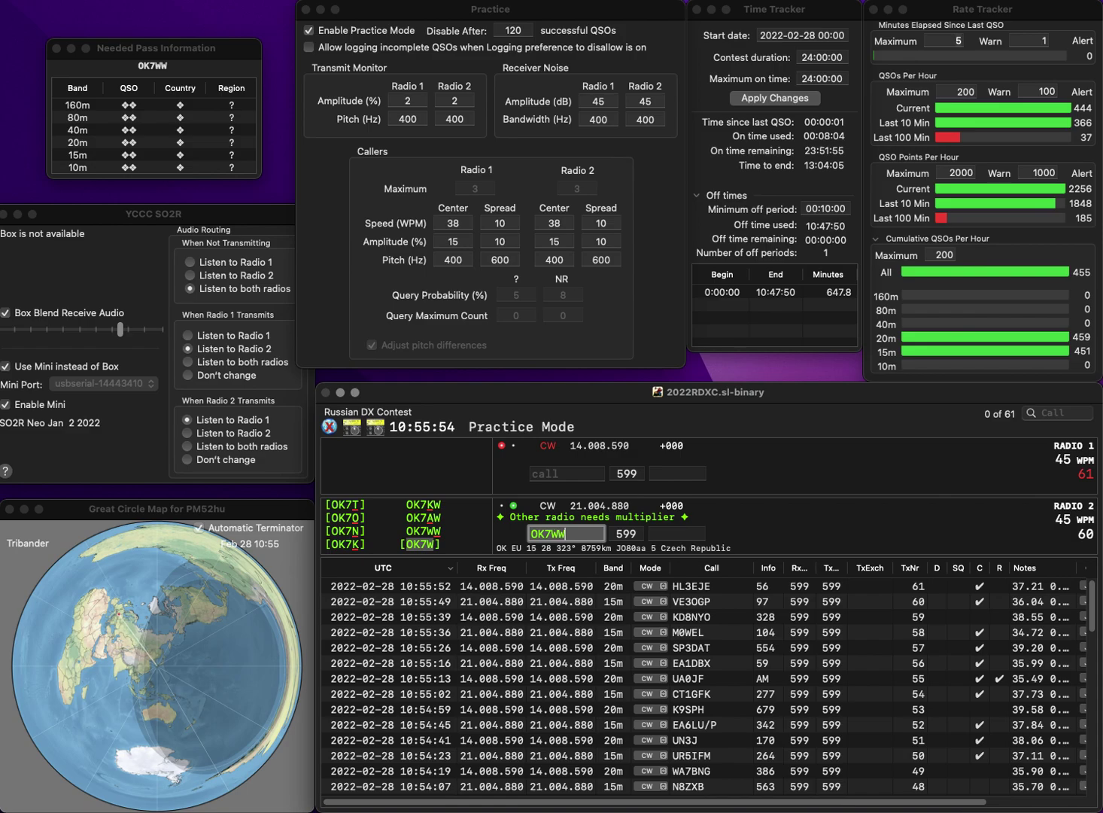
pyautogui.press('Return')
pyautogui.write('N5GD')
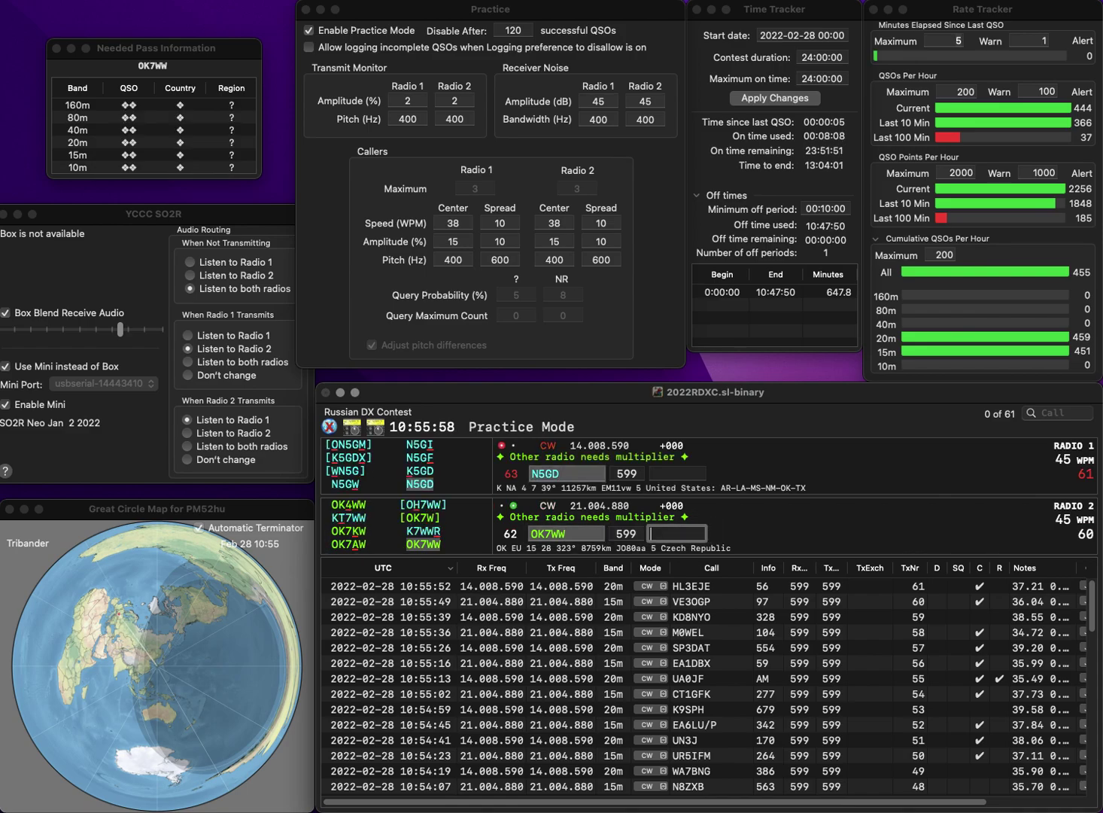
pyautogui.write('5')
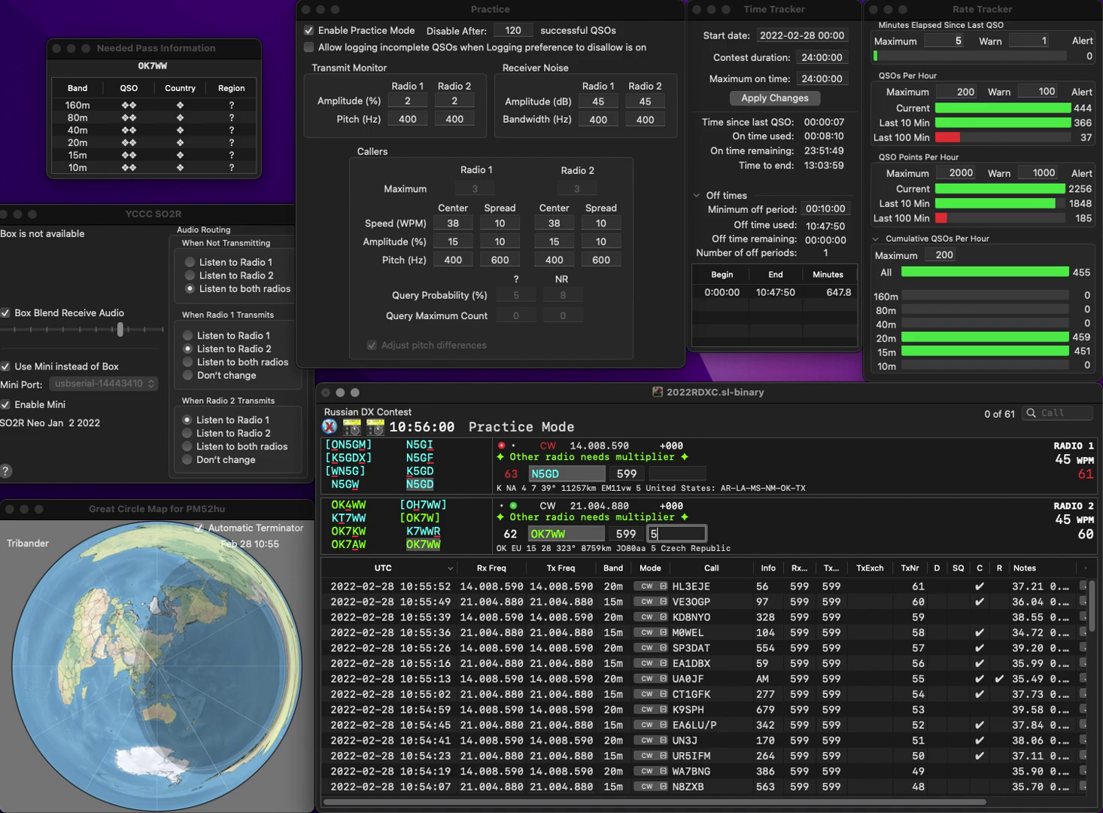
pyautogui.write('04')
pyautogui.press('Return')
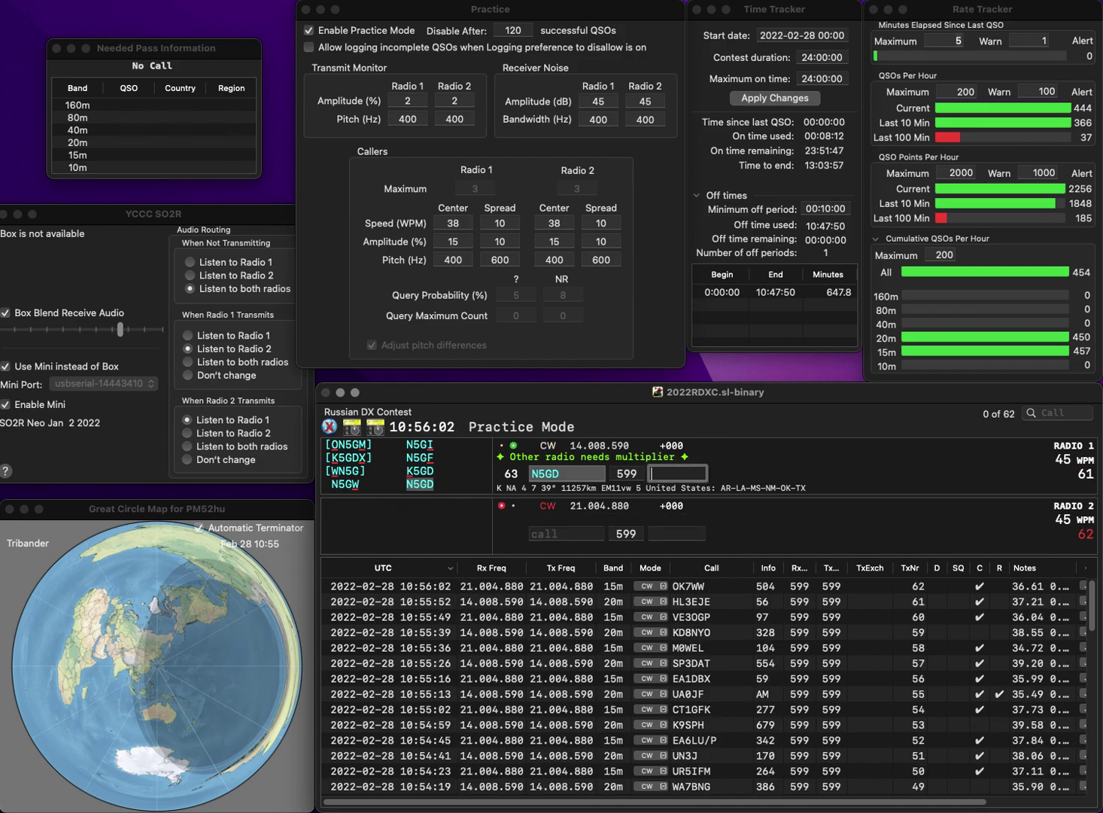
pyautogui.write('982')
pyautogui.press('Return')
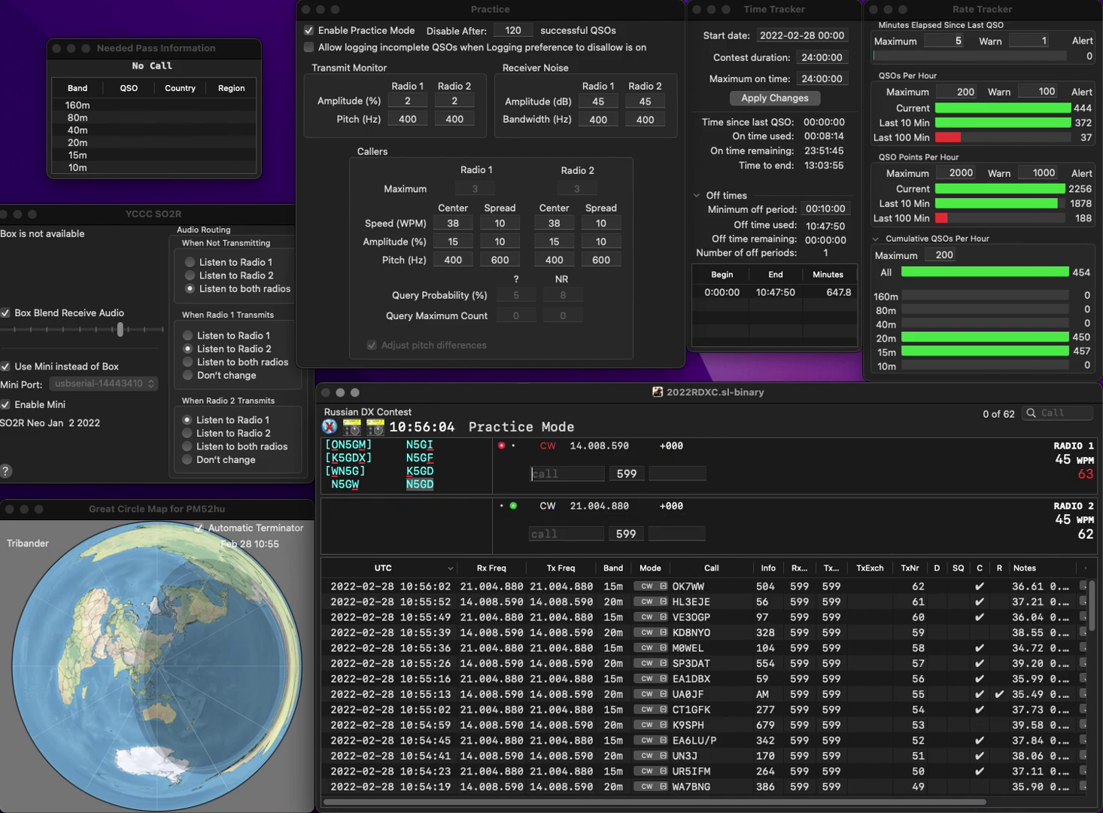
# - Answer the Radio 2 caller as SP2FAP and the Radio 1 caller as W6GA
pyautogui.write('SP2FAP')
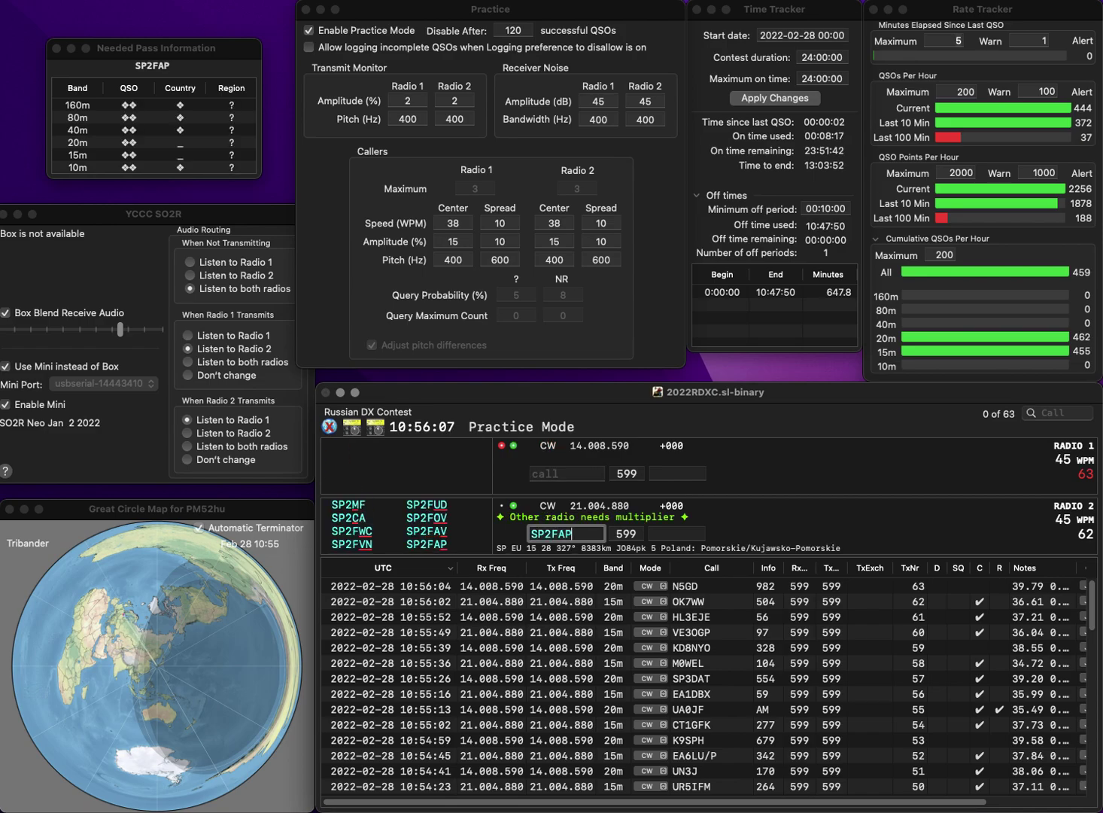
pyautogui.press('Return')
pyautogui.write('W6GA')
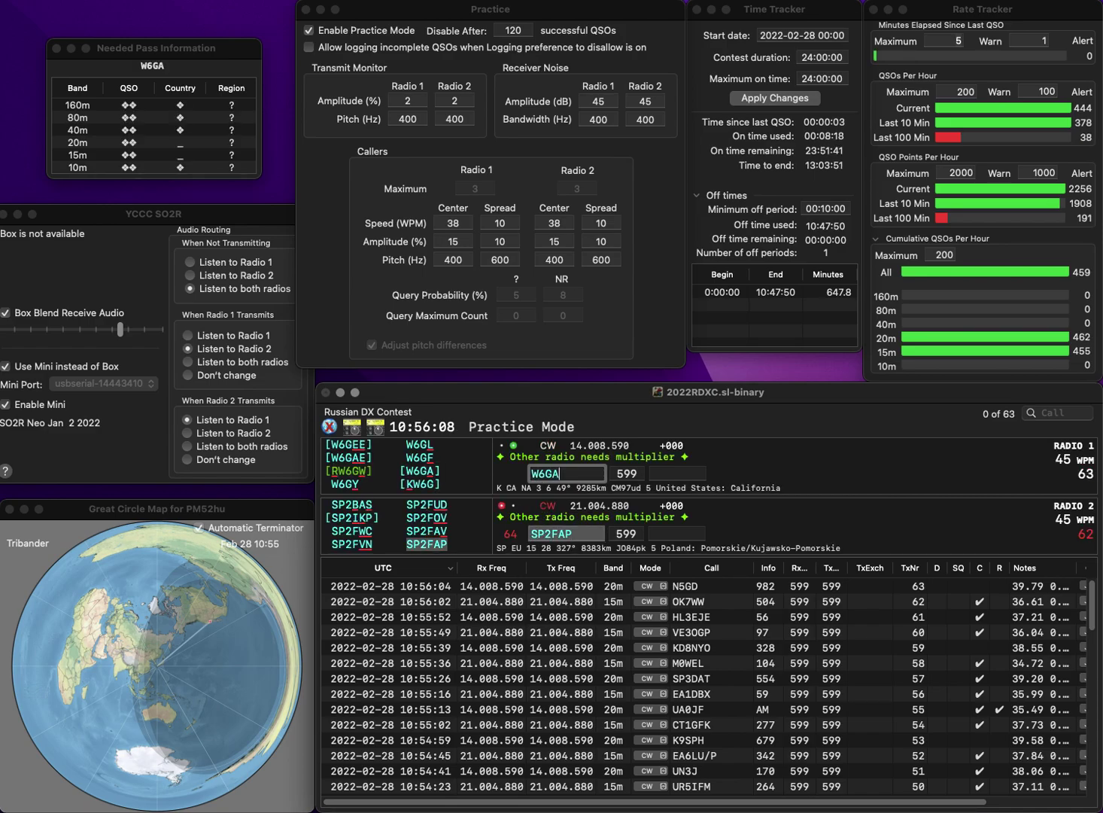
pyautogui.press('Return')
pyautogui.press('Tab')
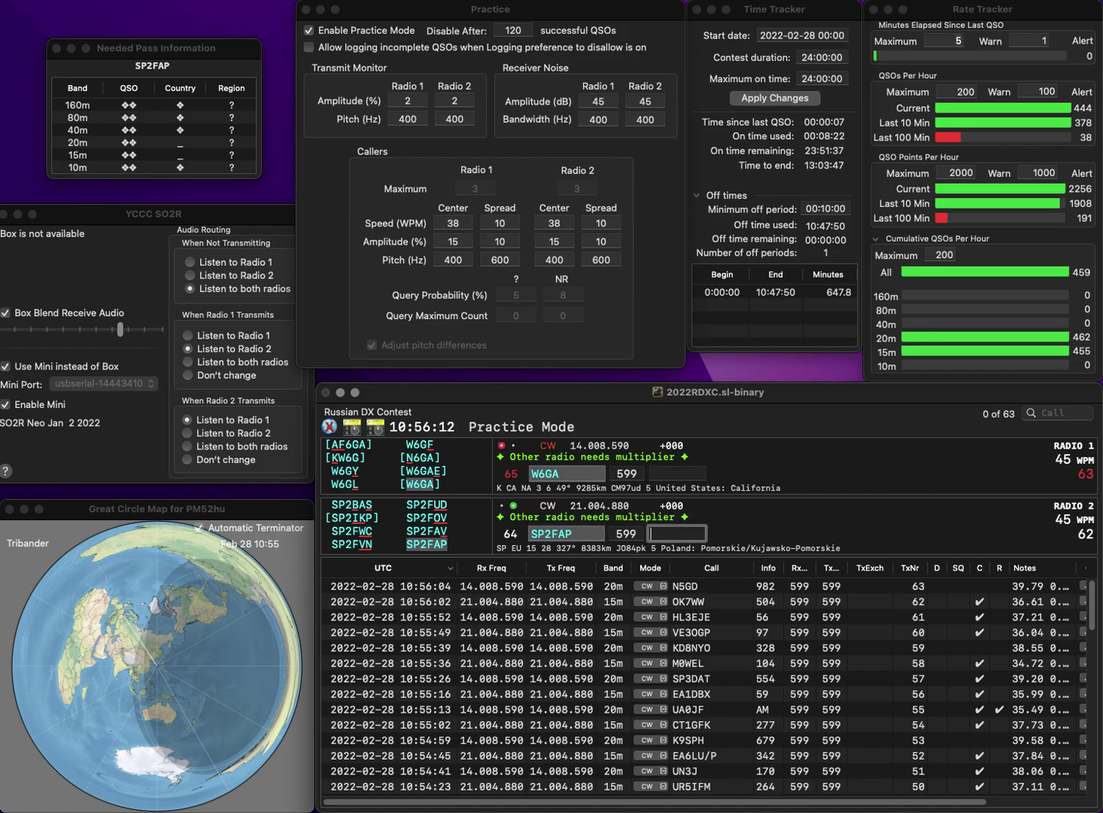
pyautogui.write('45')
pyautogui.press('Return')
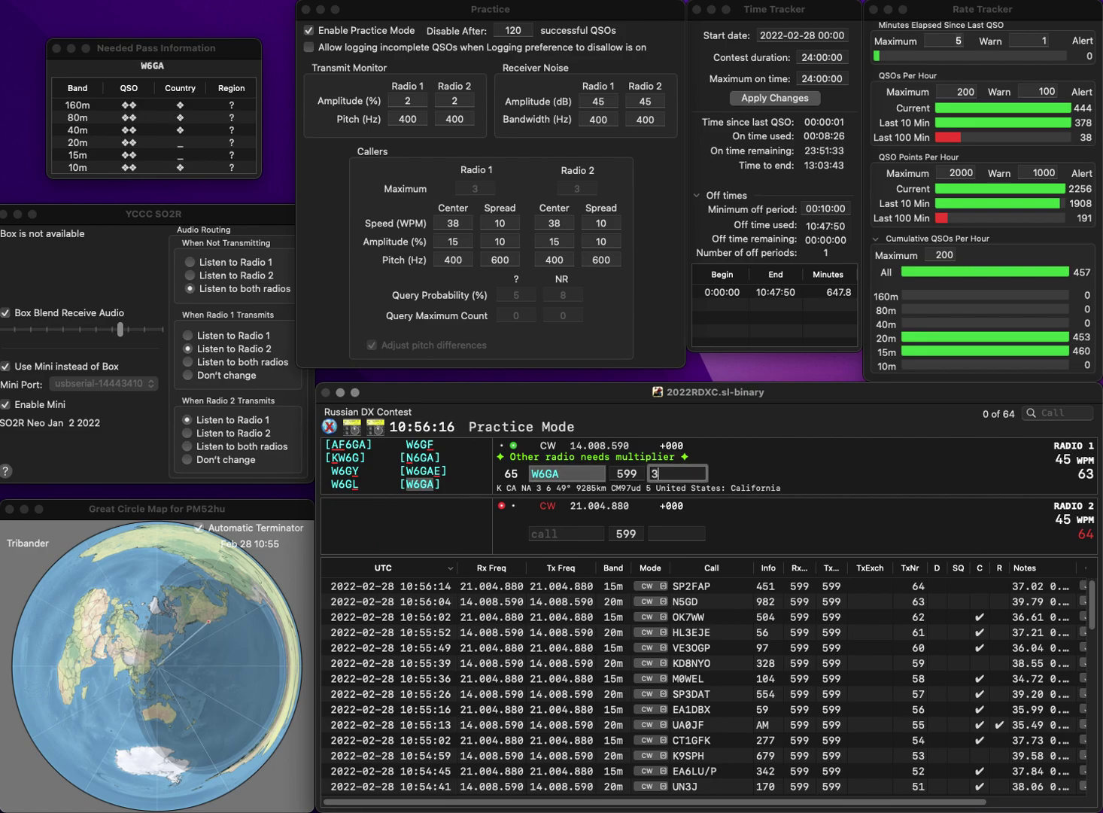
pyautogui.press('Return')
pyautogui.write('2YF')
pyautogui.press('BackSpace')
pyautogui.write('U')
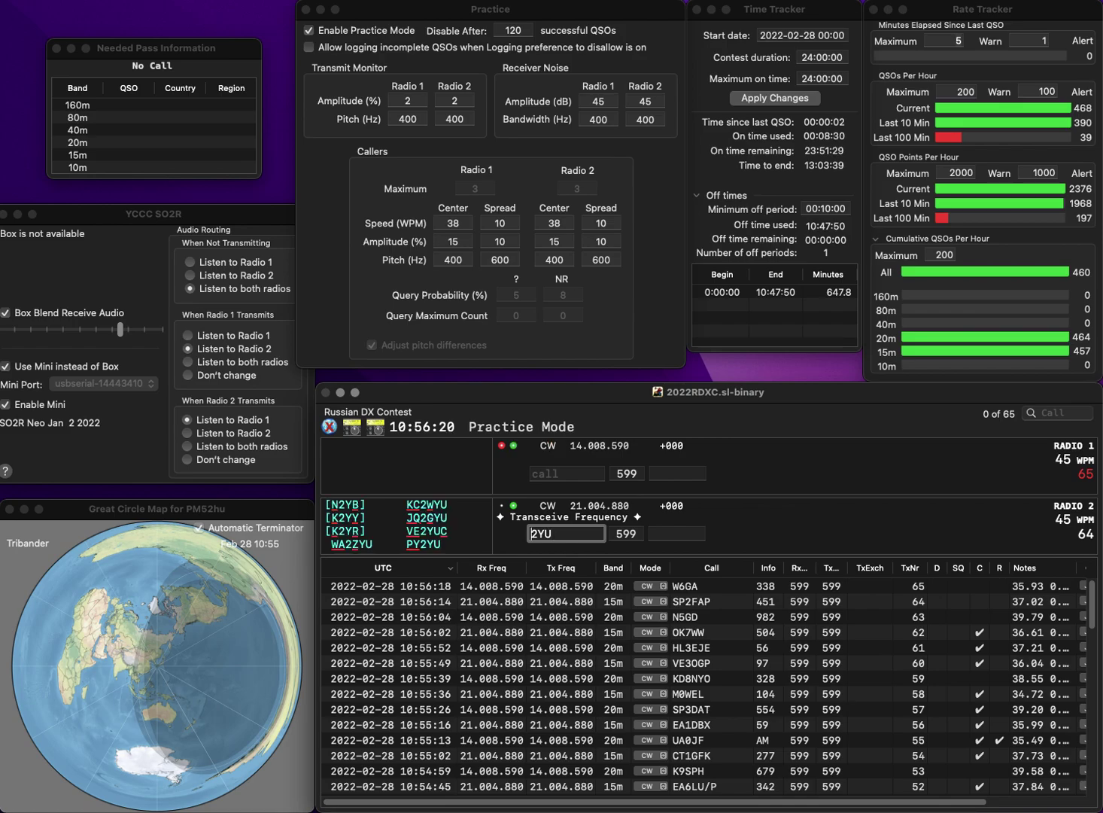
pyautogui.press('Home')
pyautogui.write('PY')
pyautogui.press('Return')
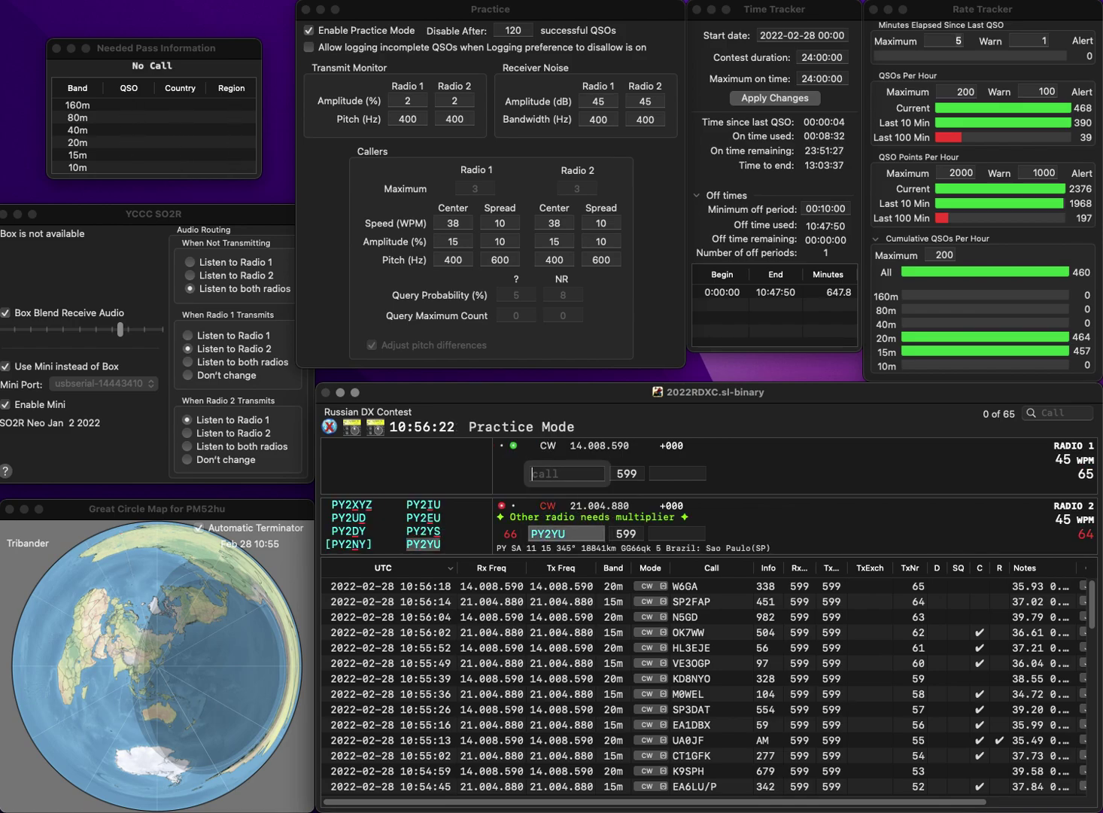
pyautogui.write('W4TIY')
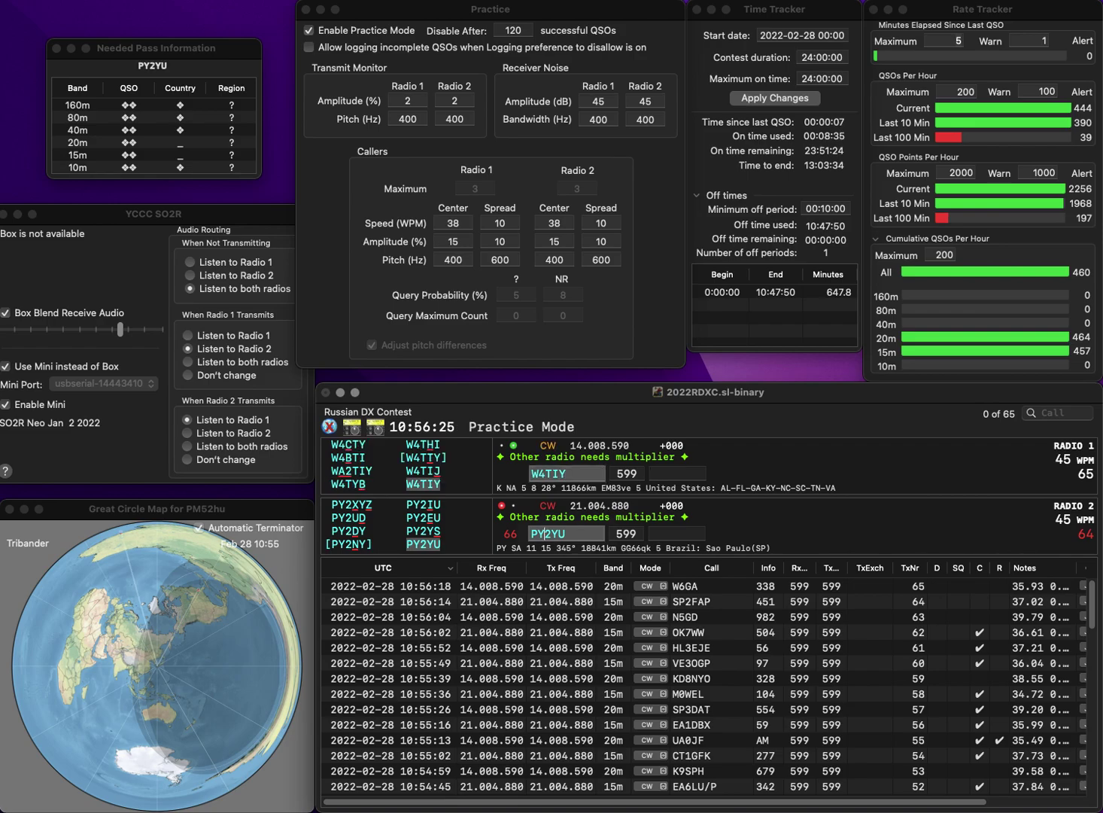
pyautogui.press('Return')
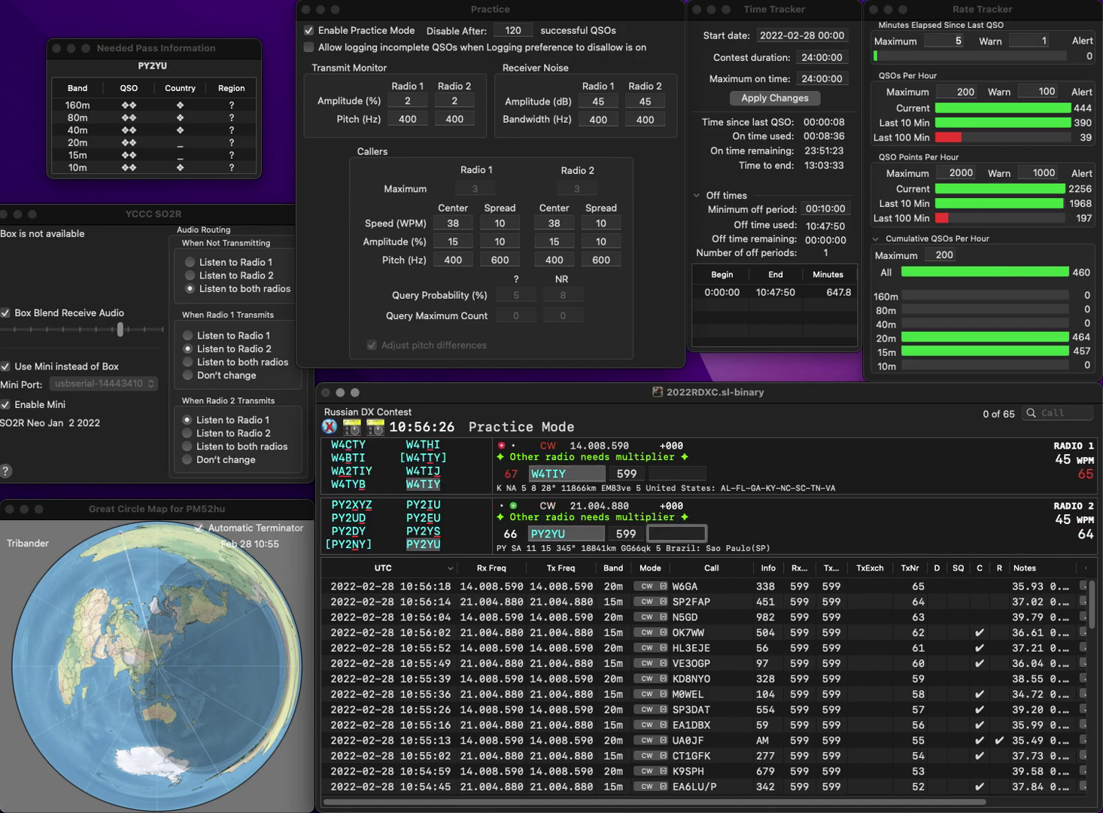
# - Log PY2YU on Radio 2 with received number 241 and W4TIY on Radio 1 with received number 63
pyautogui.write('241')
pyautogui.press('Return')
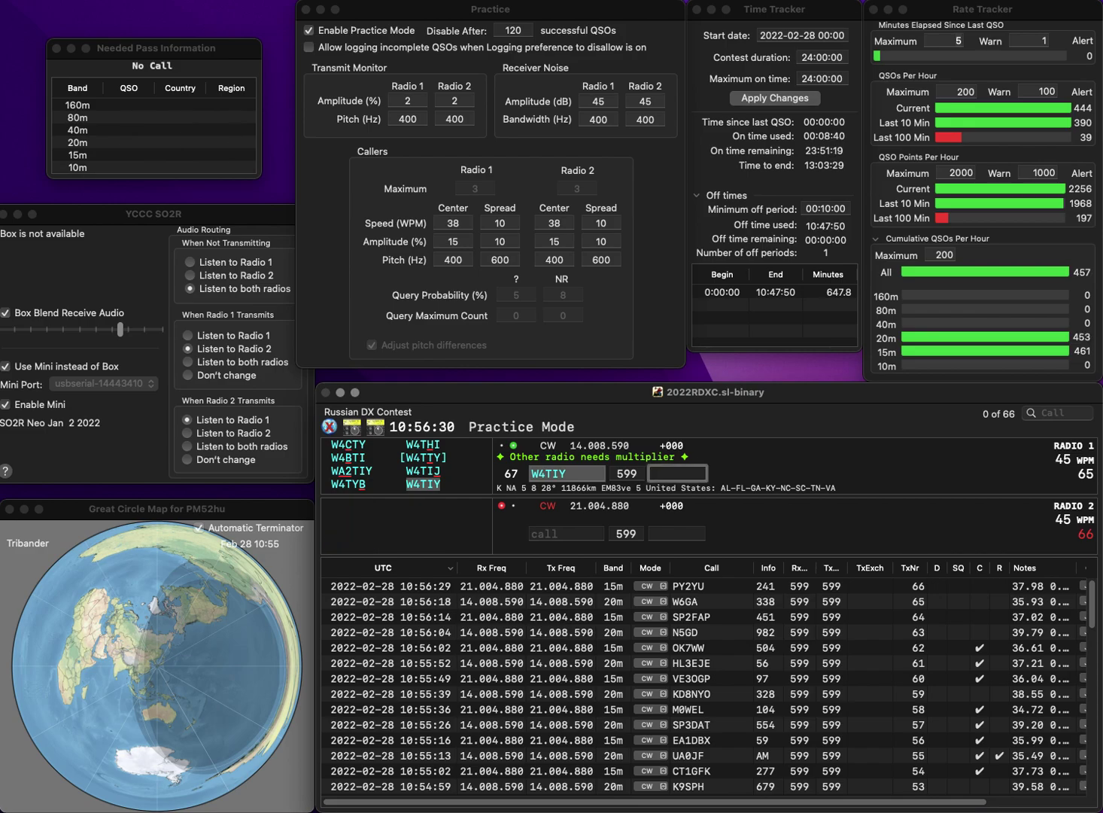
pyautogui.write('63')
pyautogui.press('Return')
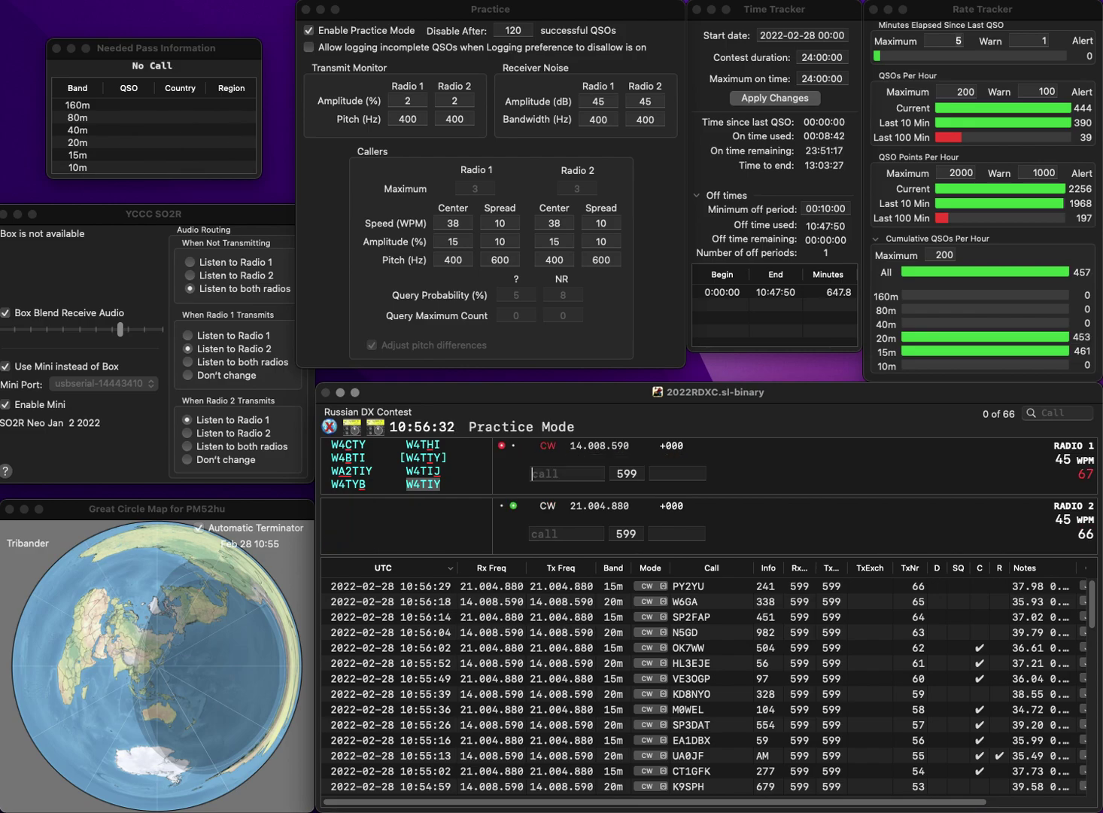
pyautogui.write('L7TNF')
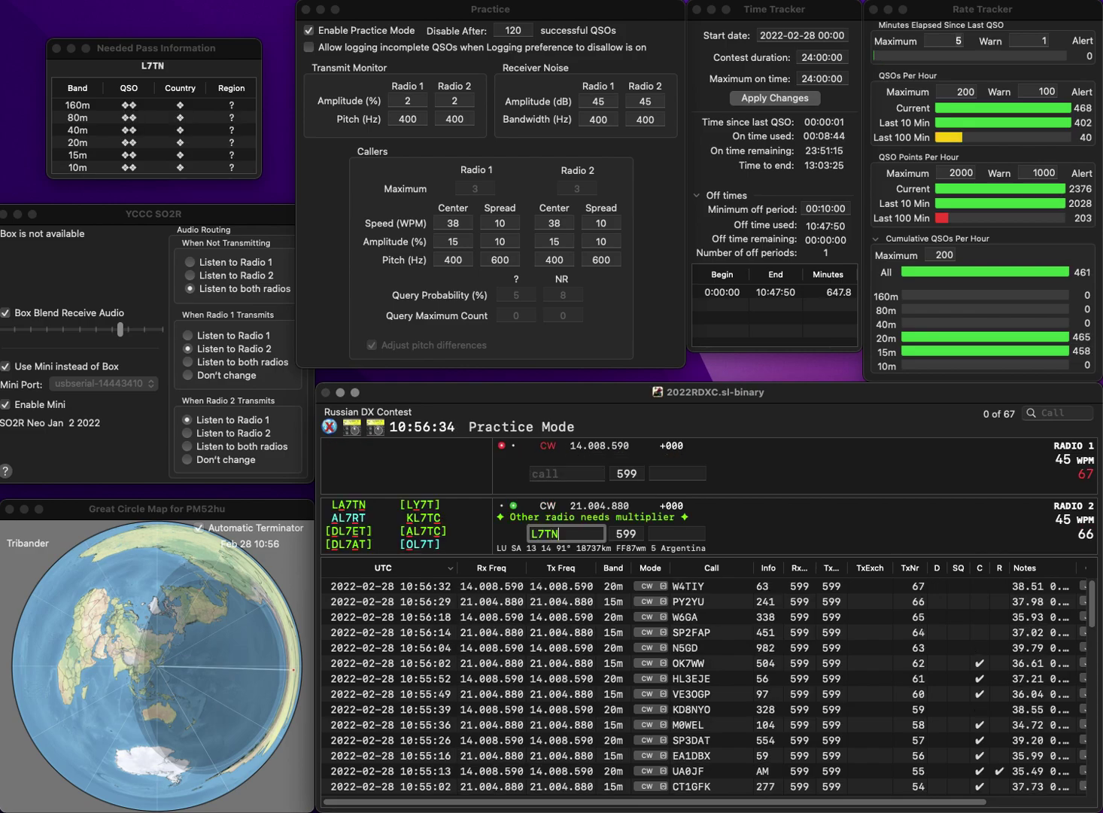
pyautogui.press('Left')
pyautogui.press('Left')
pyautogui.press('Left')
pyautogui.press('Left')
pyautogui.press('BackSpace')
pyautogui.write('K')
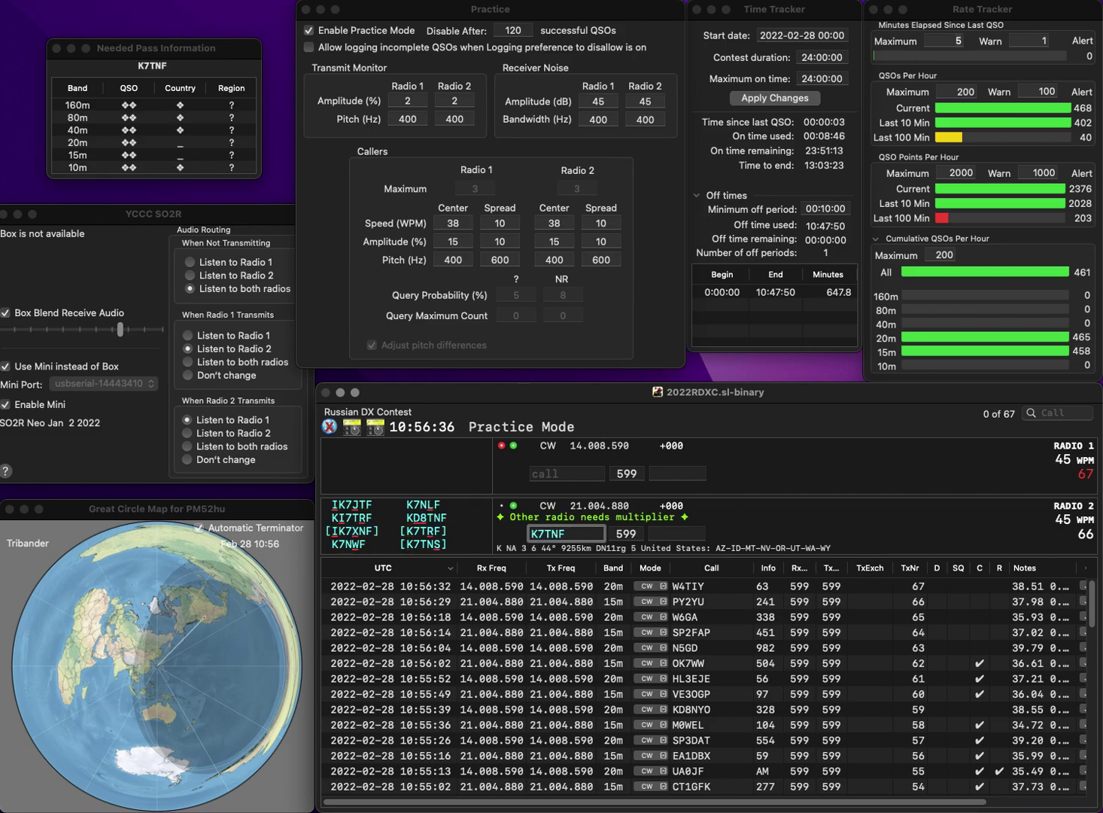
pyautogui.write('D')
pyautogui.write('8')
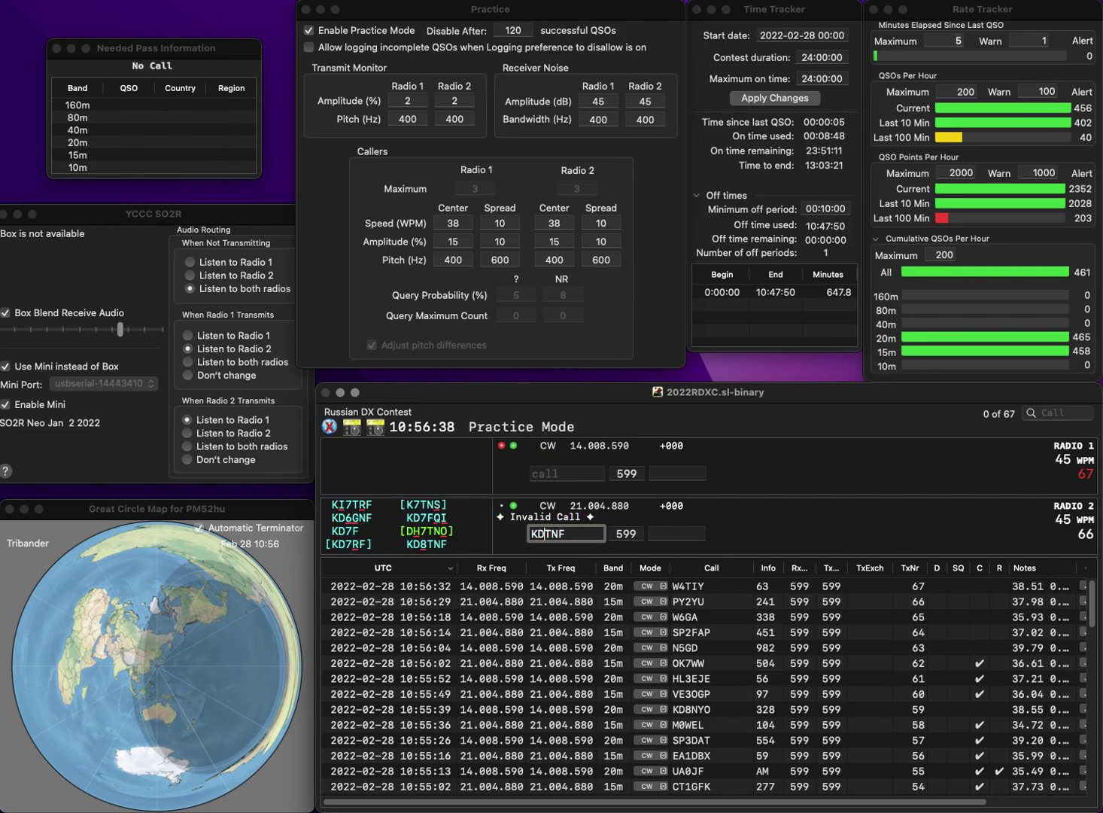
pyautogui.press('Delete')
pyautogui.press('Up')
# - Enter the Radio 1 caller's callsign as W4ZD and answer the station
pyautogui.write('4Z')
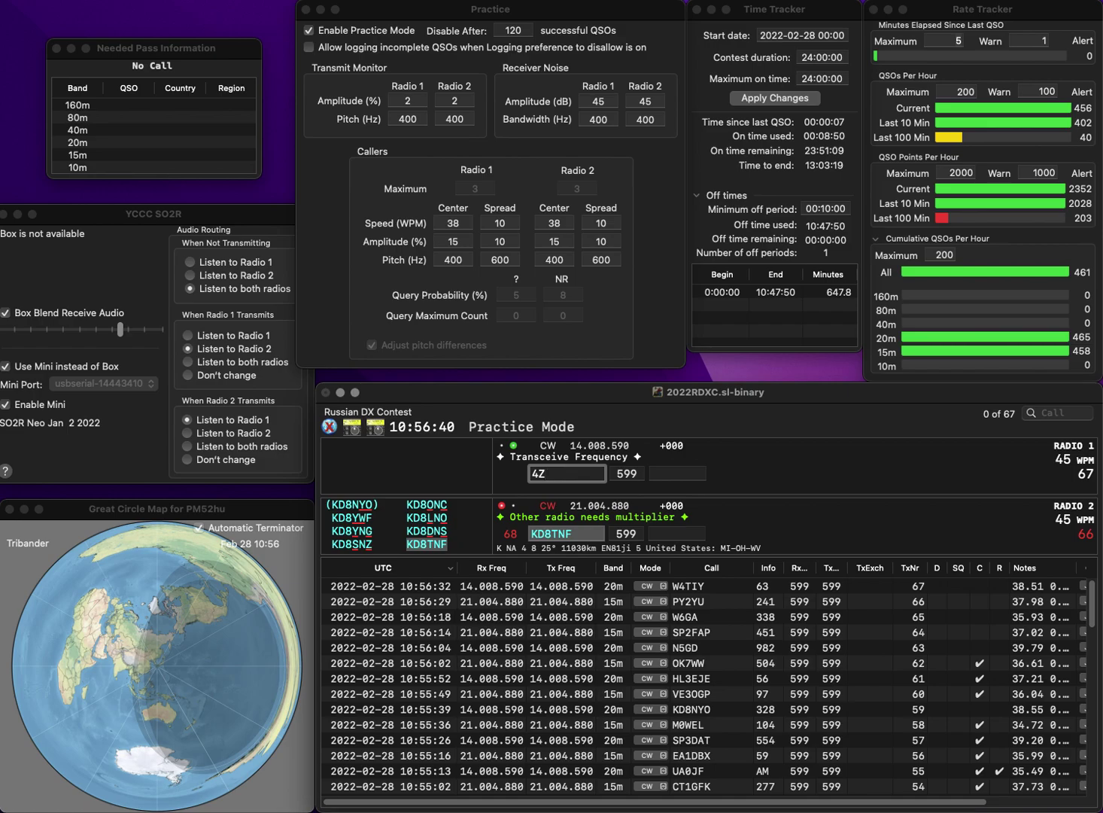
pyautogui.write('D')
pyautogui.press('Left')
pyautogui.press('Left')
pyautogui.press('Left')
pyautogui.write('W')
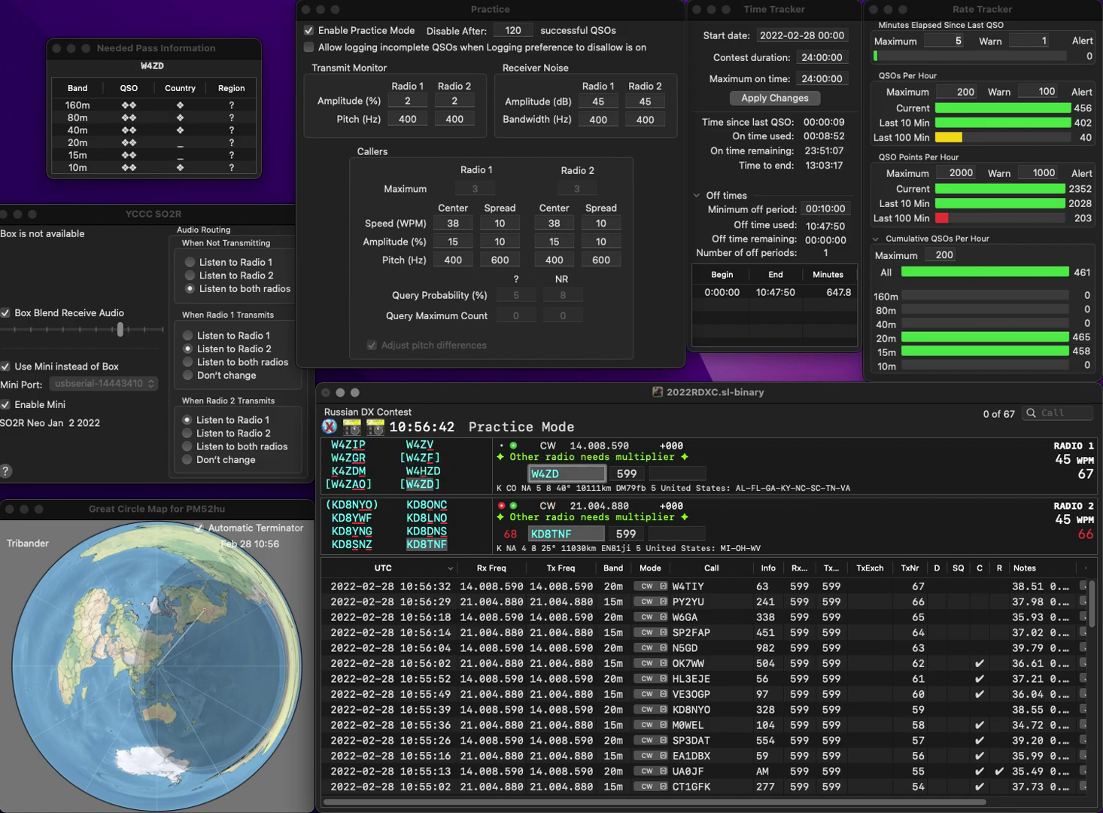
pyautogui.press('Return')
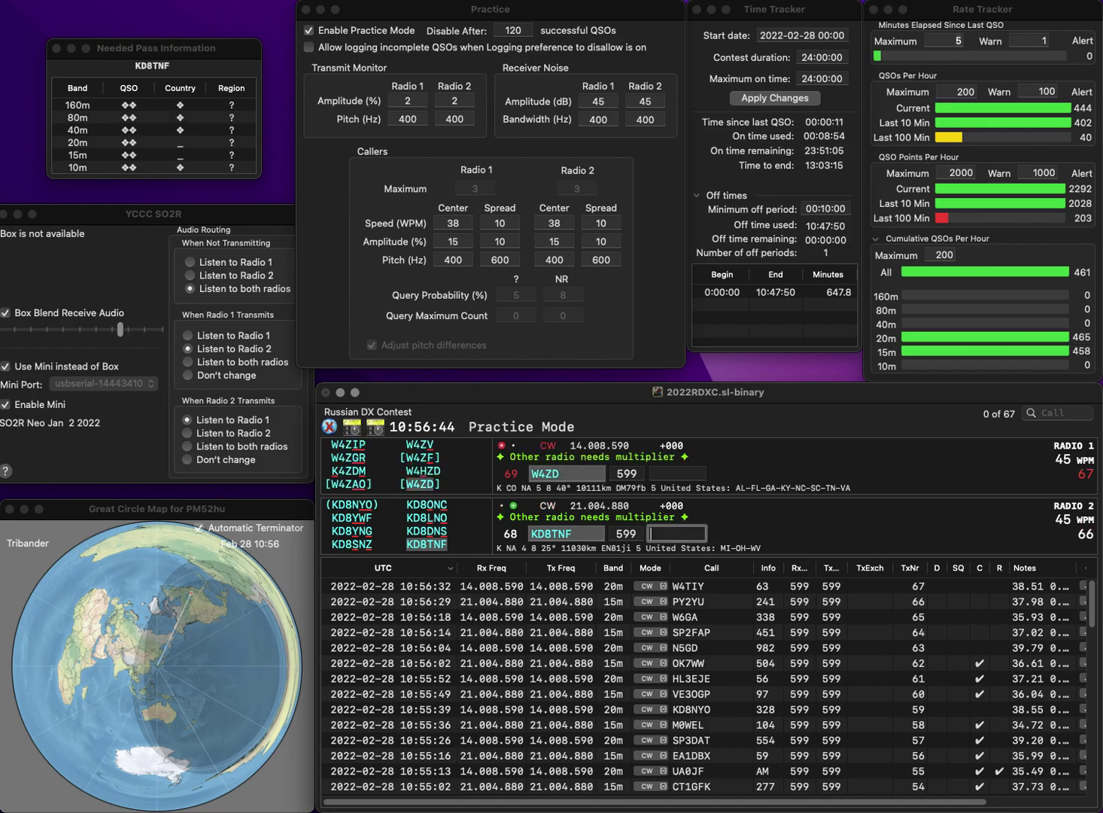
pyautogui.write('874')
pyautogui.press('Return')
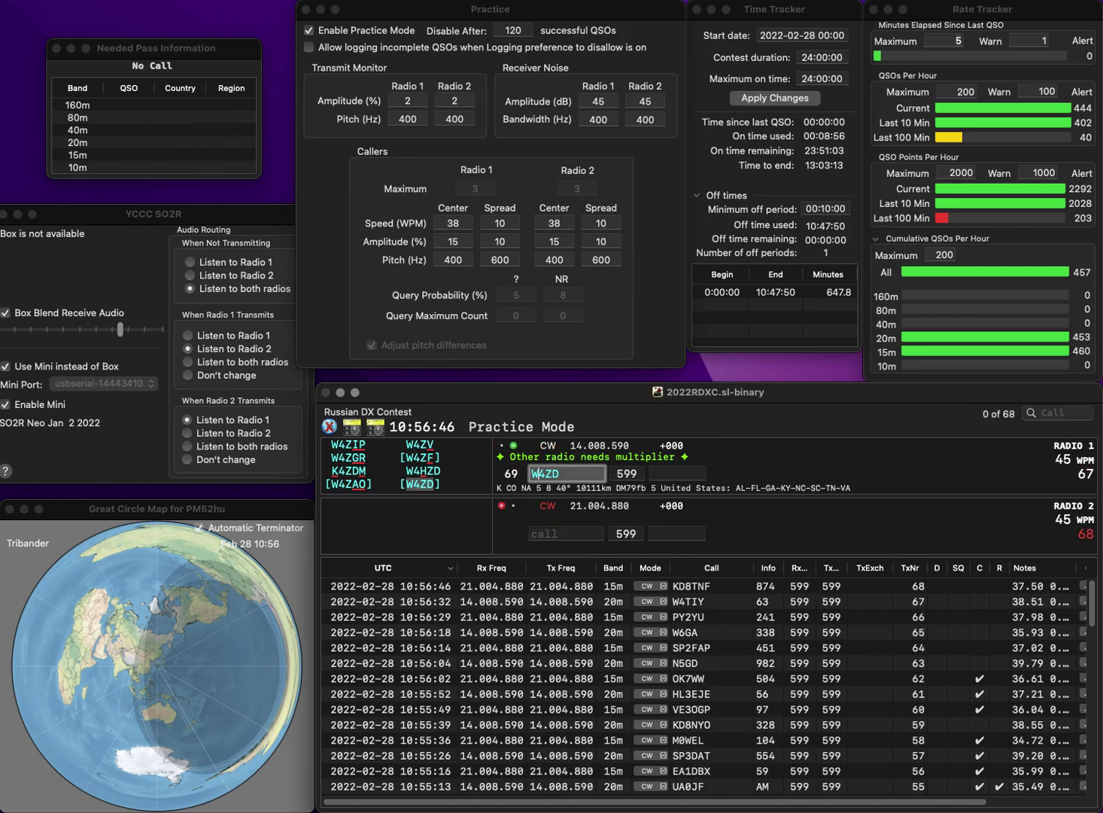
pyautogui.write('81')
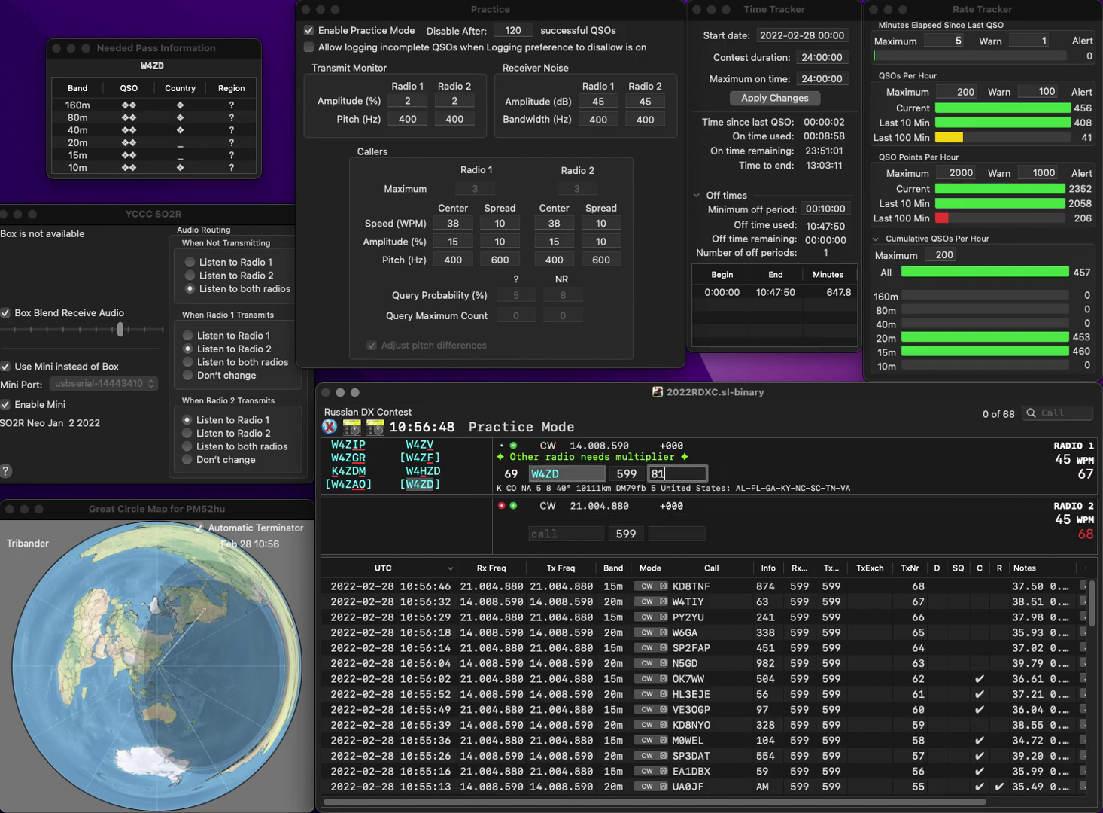
pyautogui.press('Return')
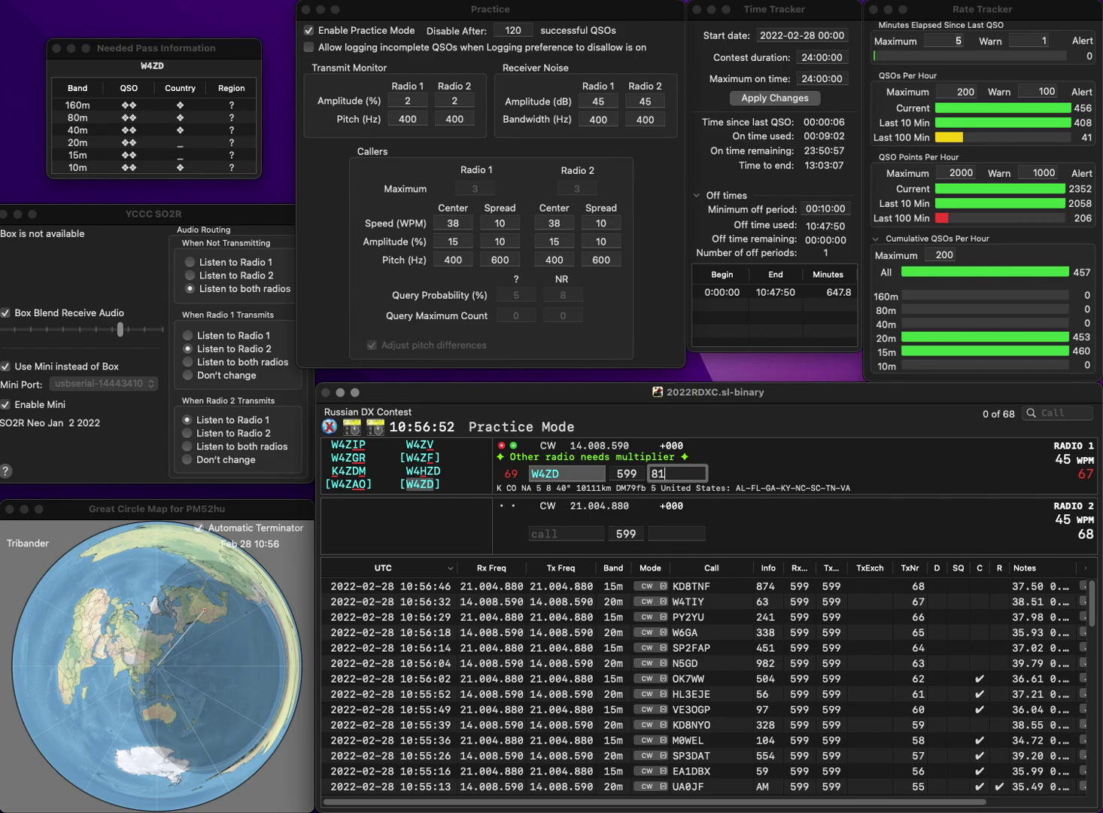
pyautogui.press('Return')
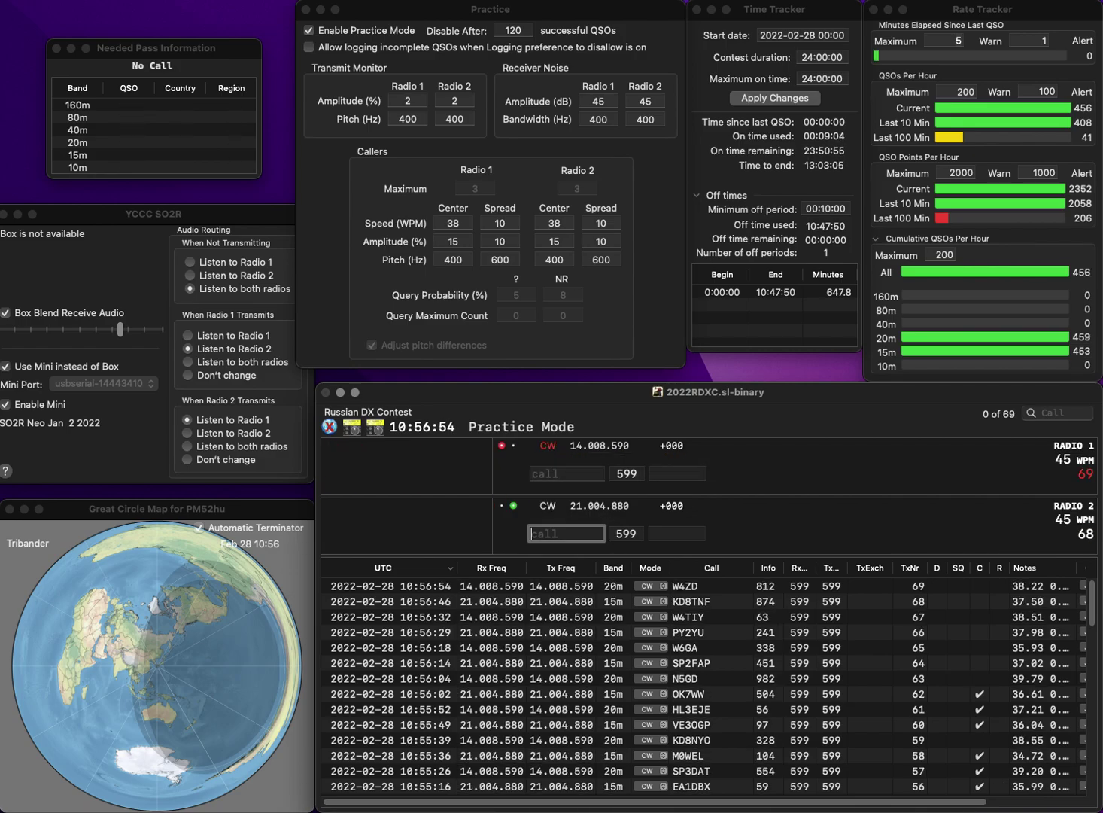
pyautogui.write('RL6C')
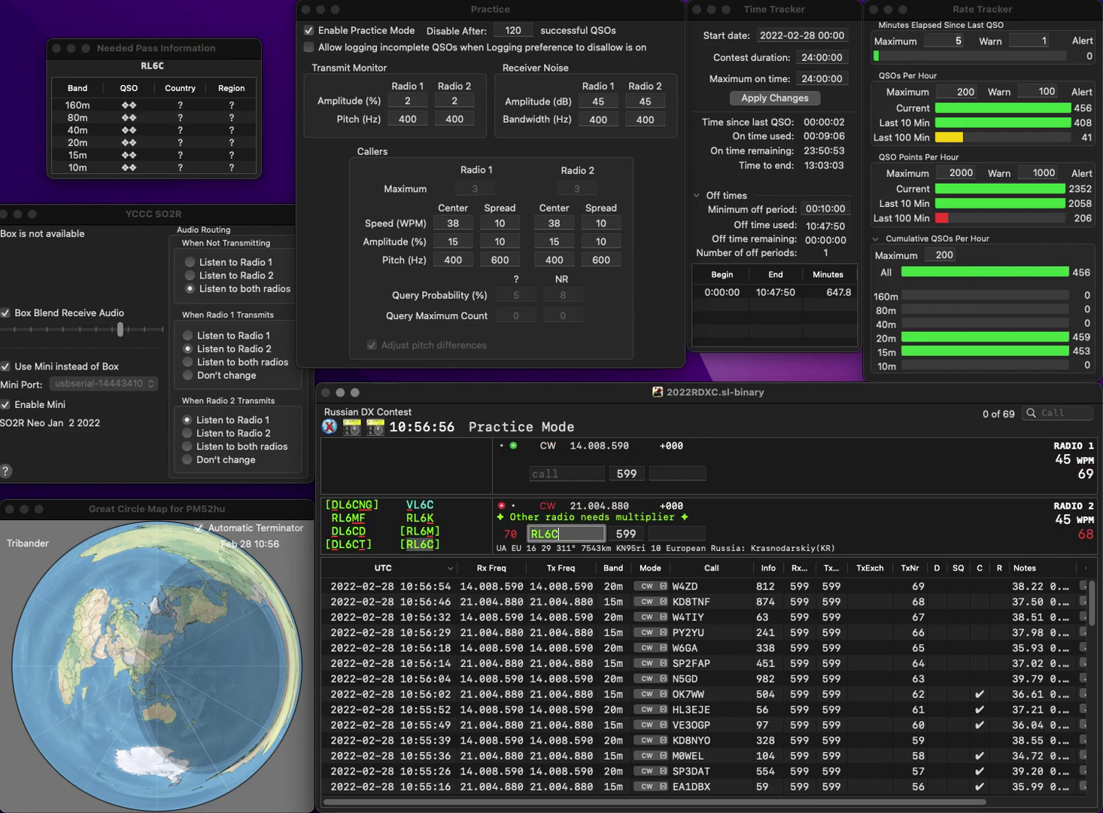
pyautogui.press('Return')
pyautogui.write('N7PMS')
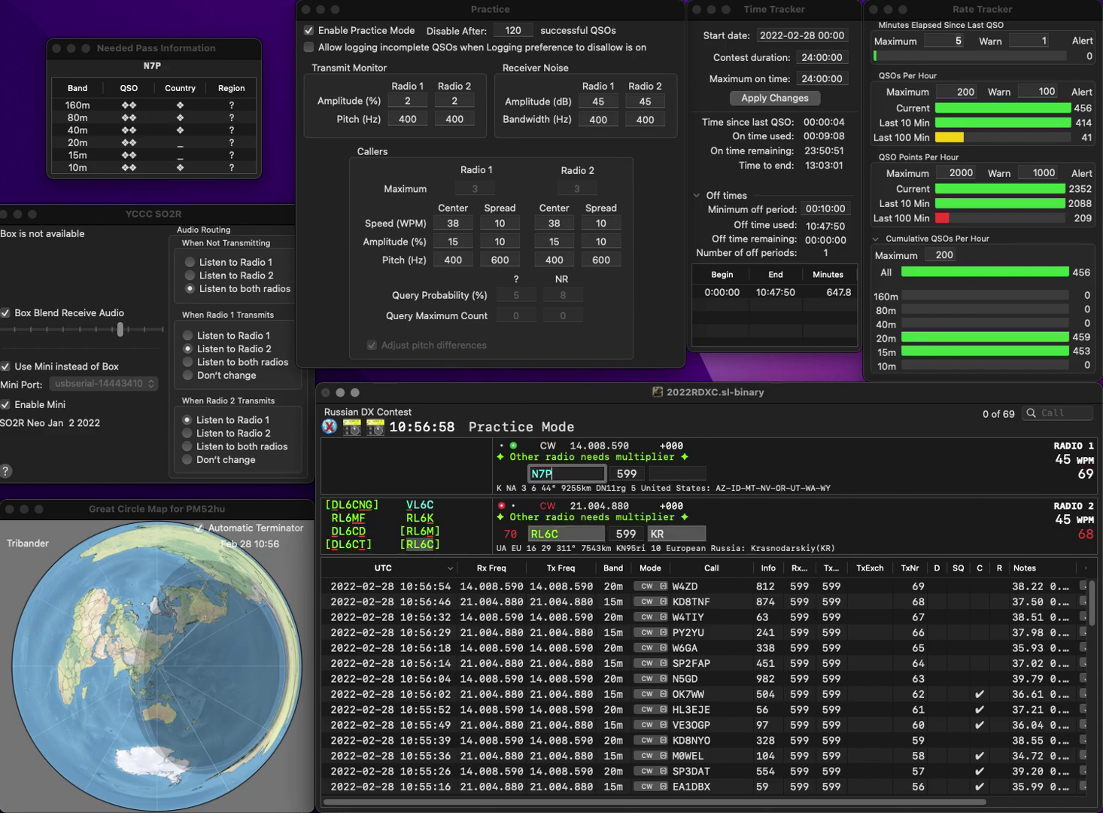
pyautogui.press('Return')
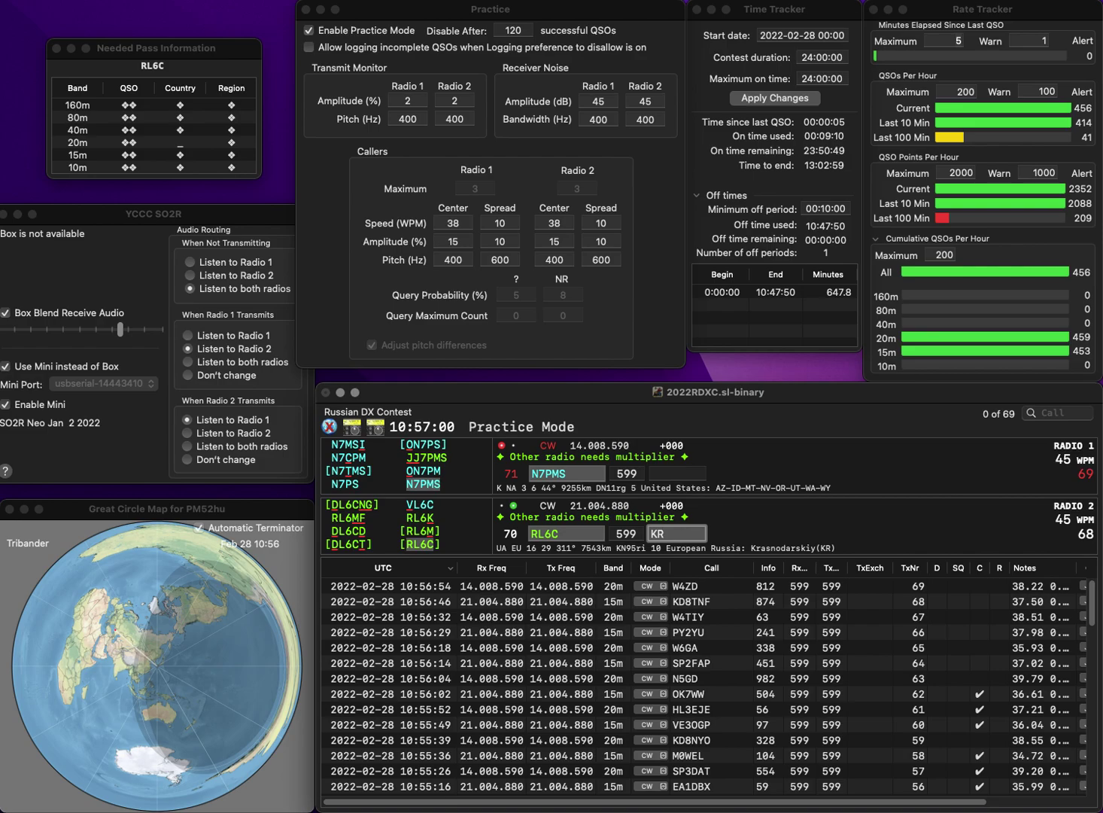
pyautogui.press('Return')
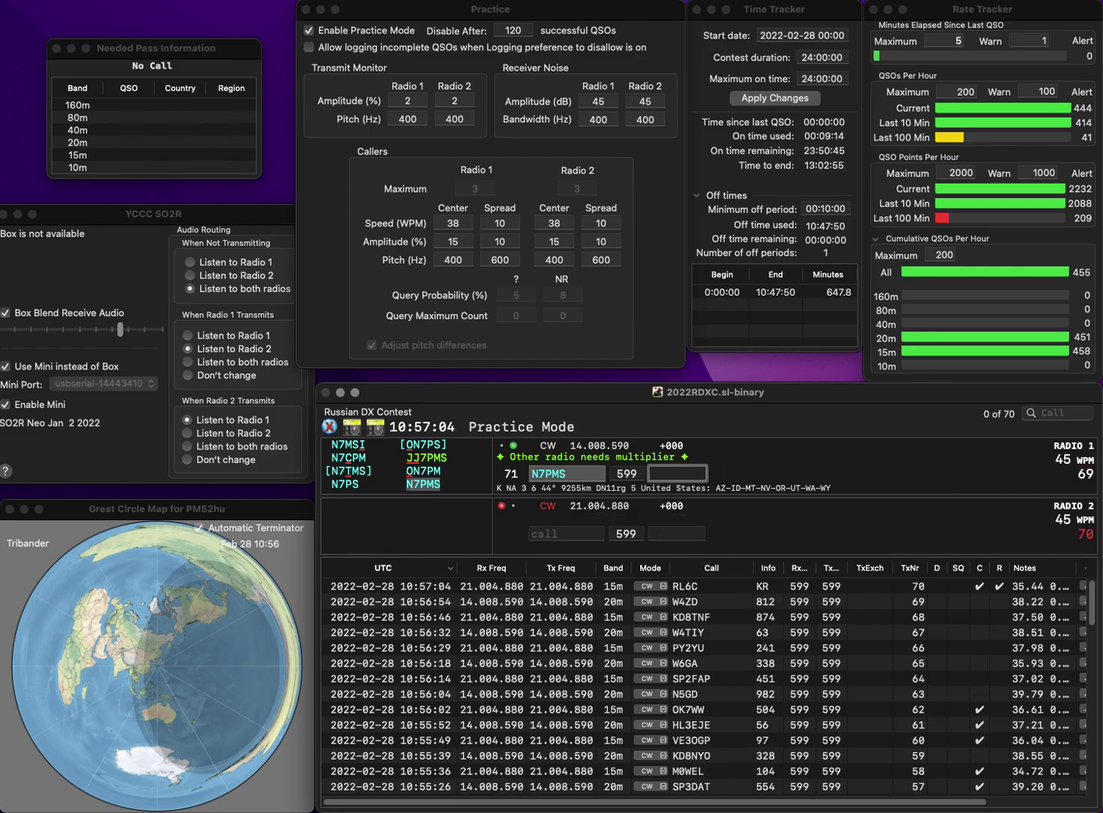
pyautogui.write('69')
pyautogui.press('Return')
pyautogui.write('HA2EOU')
pyautogui.press('Return')
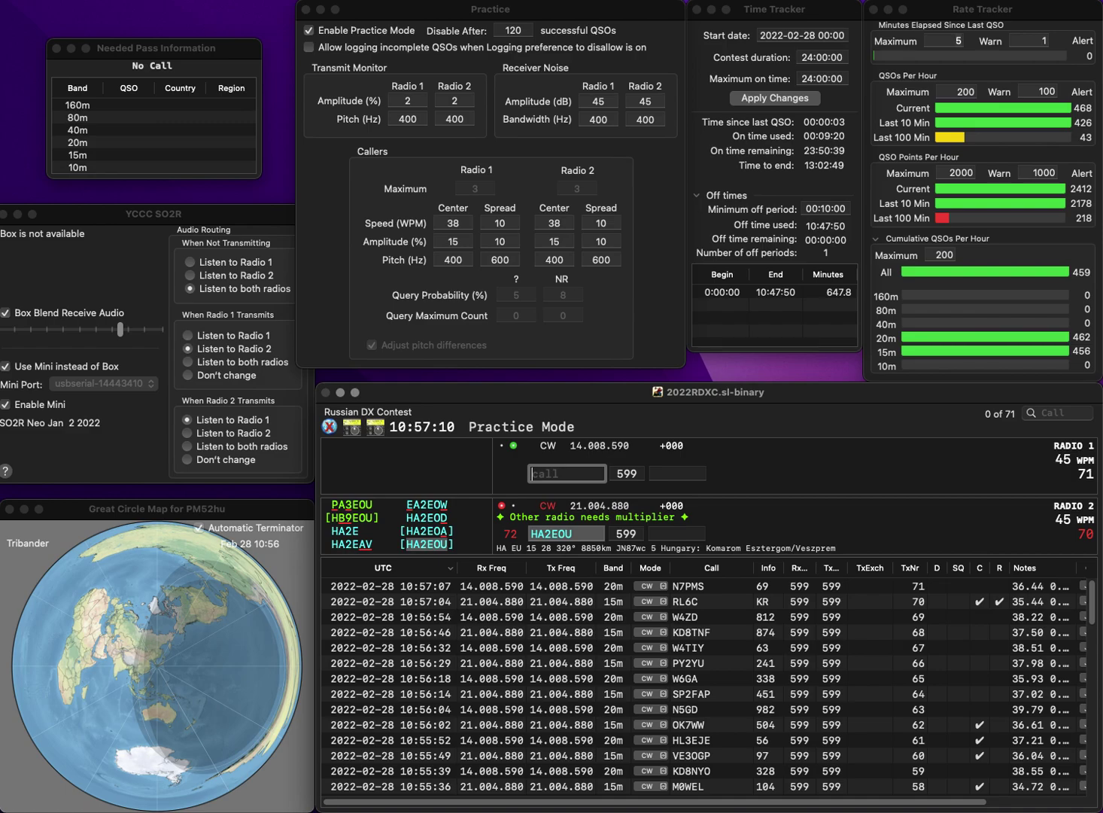
pyautogui.write('1HGD')
pyautogui.press('Home')
pyautogui.write('JI')
pyautogui.press('Return')
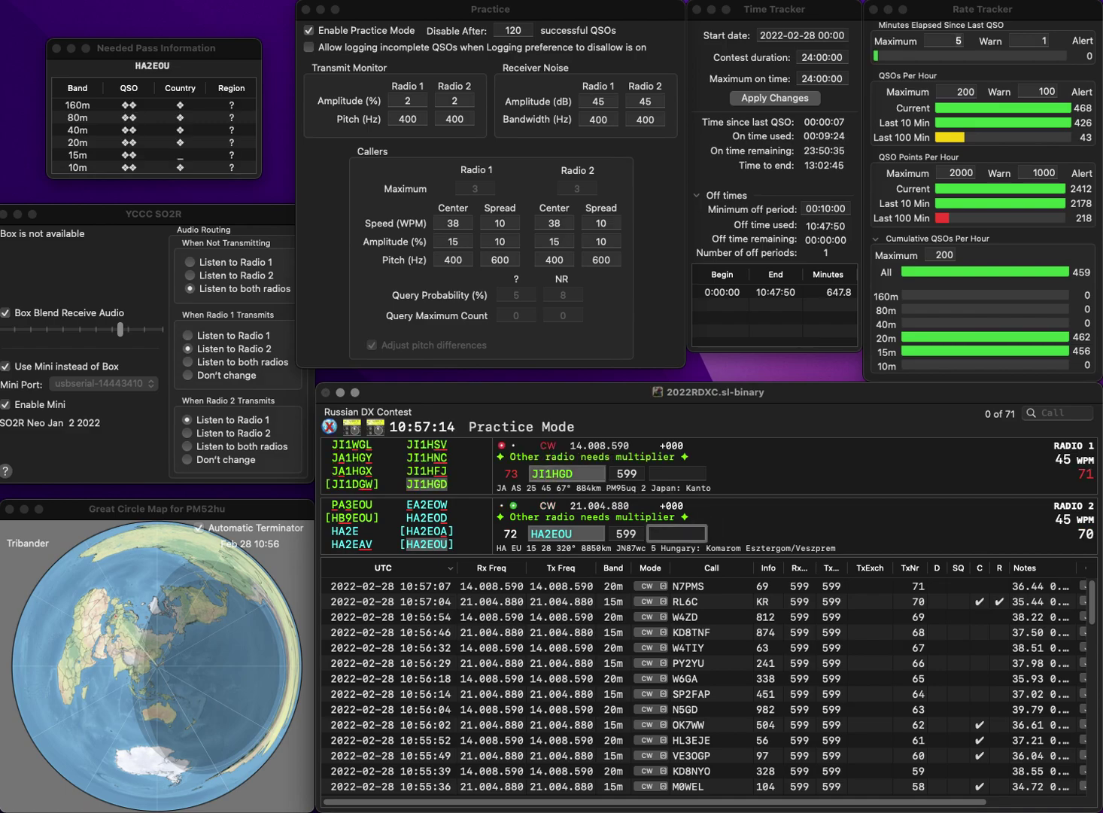
pyautogui.write('523')
pyautogui.press('Return')
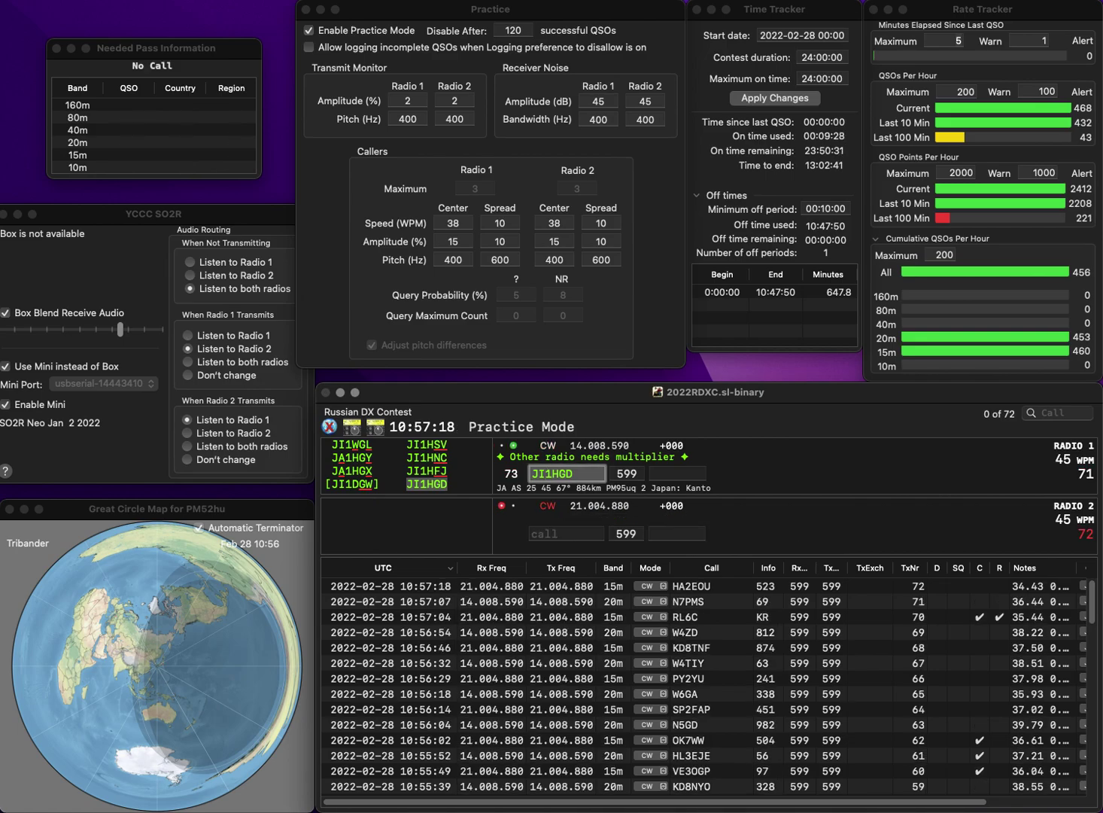
pyautogui.press('Return')
pyautogui.write('995')
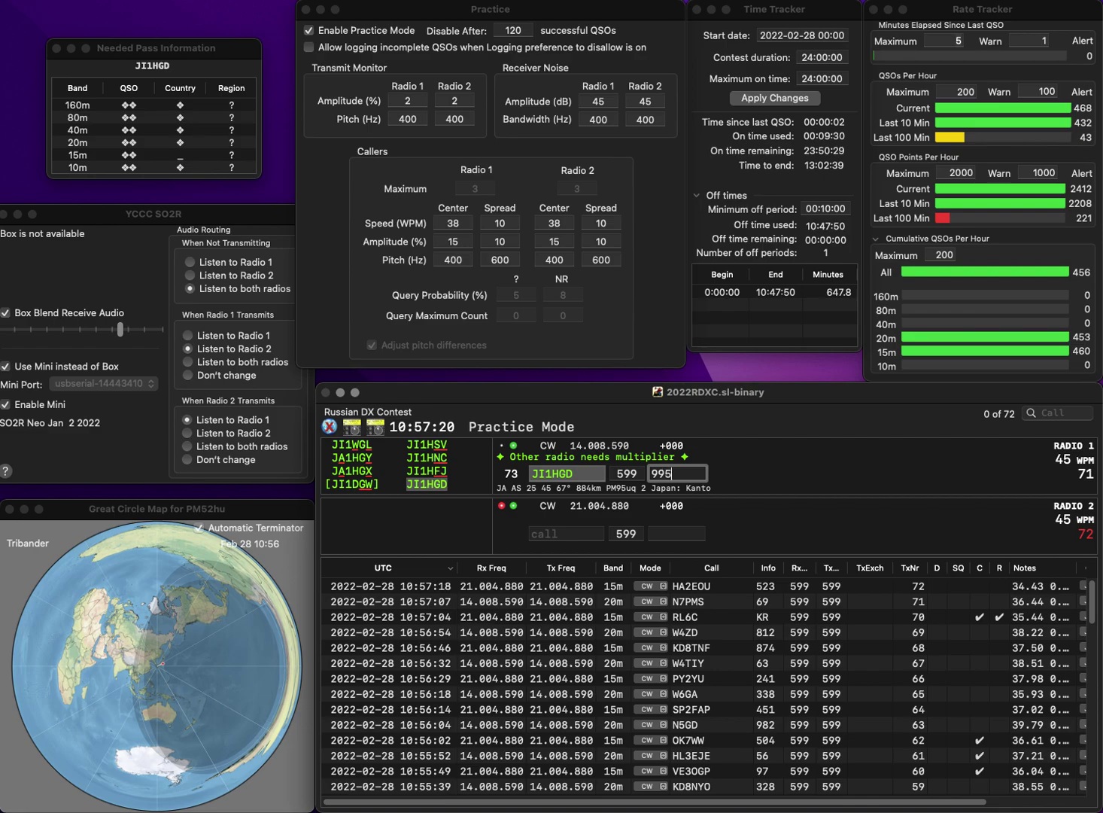
pyautogui.press('Return')
# - Answer the Radio 1 caller as PA6X and the Radio 2 caller as PI4D, correcting the Radio 2 callsign
pyautogui.write('PI4B')
pyautogui.press('Left')
pyautogui.press('BackSpace')
pyautogui.write('5')
pyautogui.press('Tab')
pyautogui.press('Return')
pyautogui.write('PA6X')
pyautogui.press('Return')
pyautogui.press('BackSpace')
pyautogui.write('4')
pyautogui.press('Right')
pyautogui.press('BackSpace')
pyautogui.write('D')
pyautogui.press('Return')
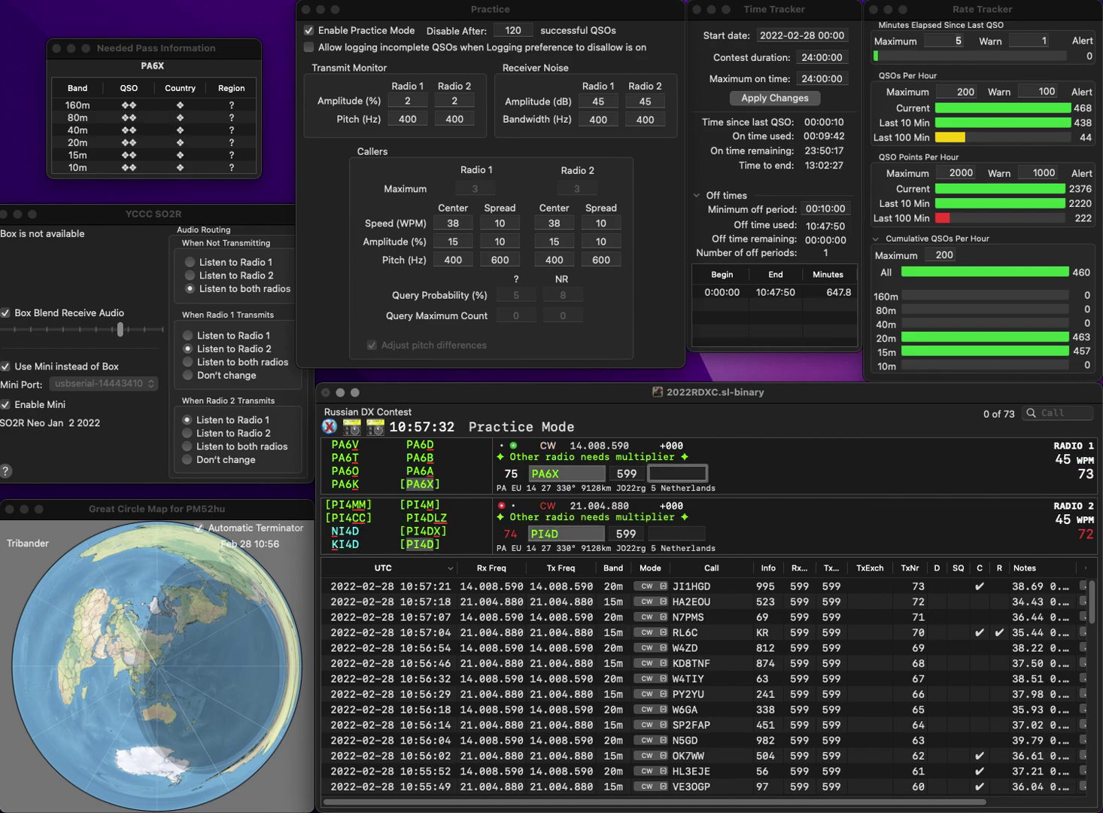
# - Log PA6X on Radio 1 with received number 552 and PI4D on Radio 2 with received number 668
pyautogui.write('552')
pyautogui.press('Return')
pyautogui.write('668')
pyautogui.press('Return')
pyautogui.write('KG')
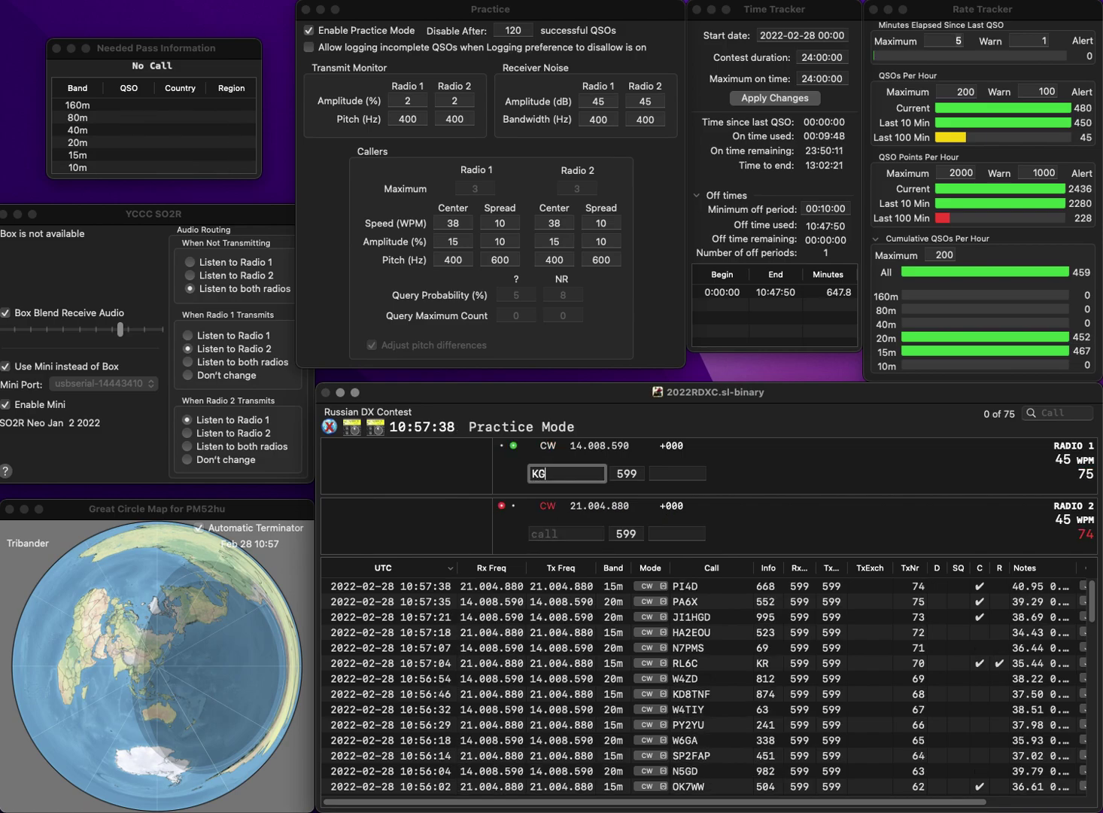
pyautogui.write('4WQZ')
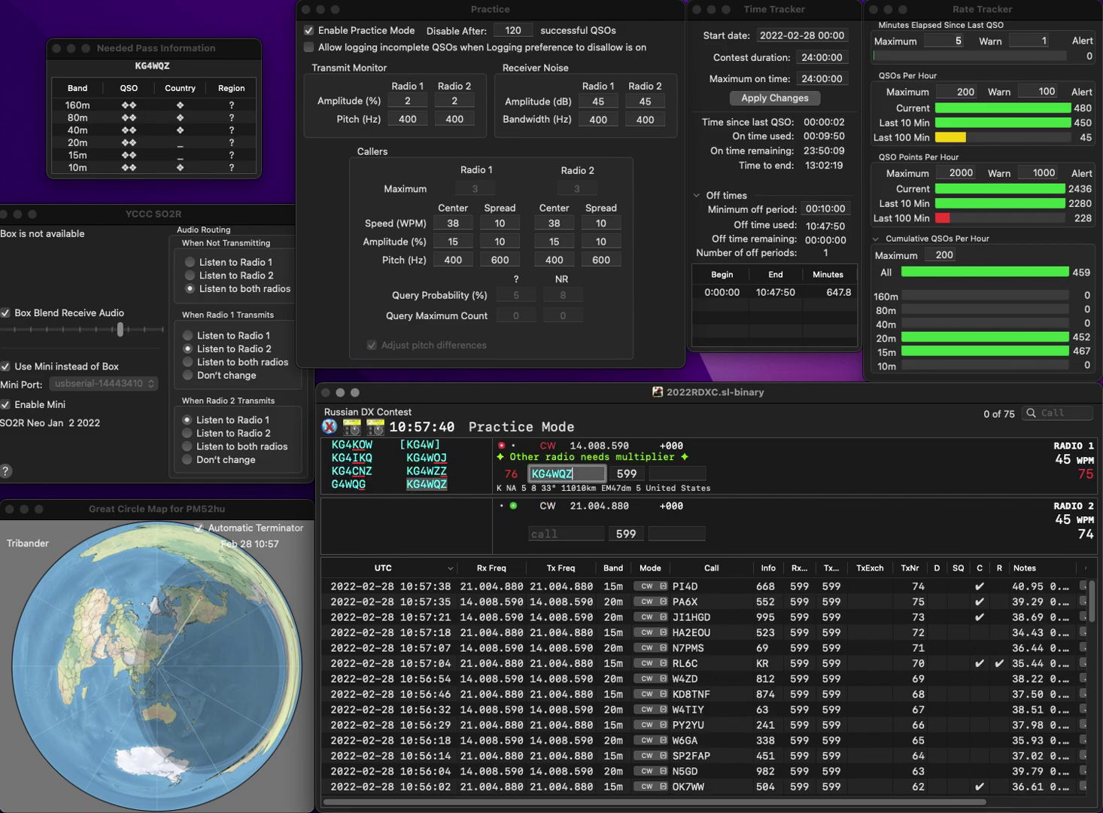
pyautogui.press('Return')
pyautogui.write('OK2PYA')
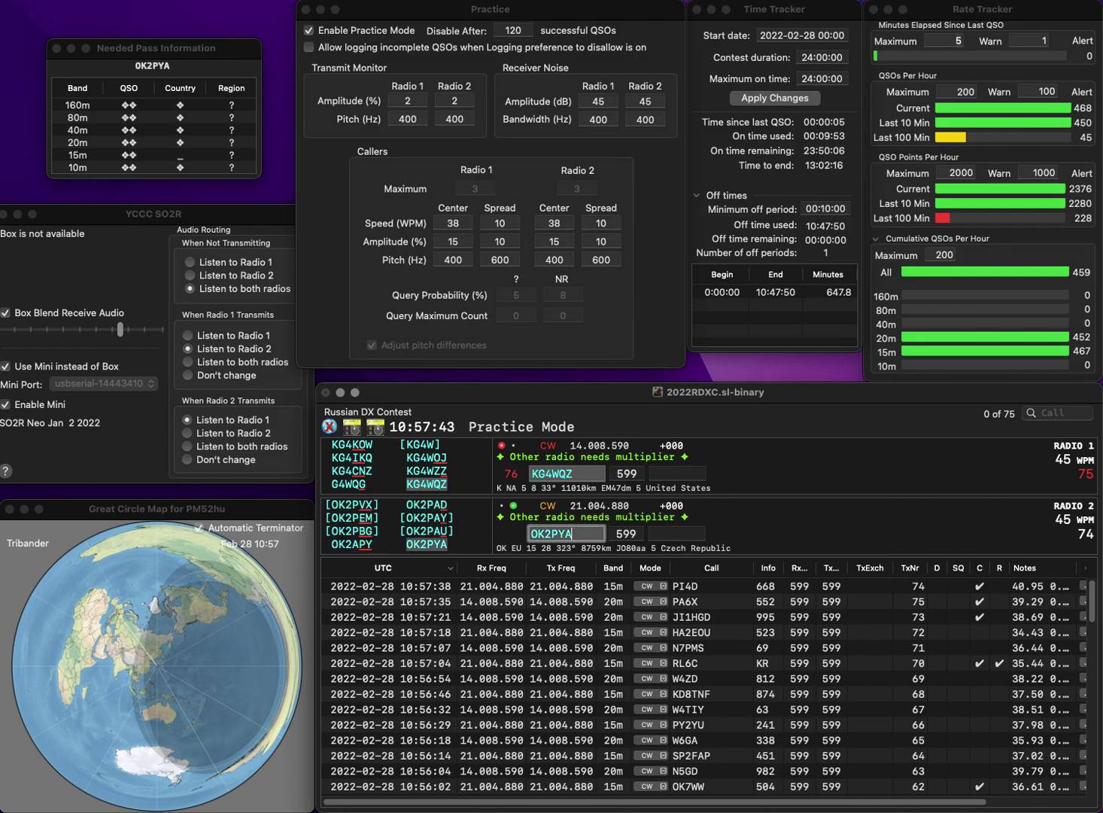
pyautogui.press('Return')
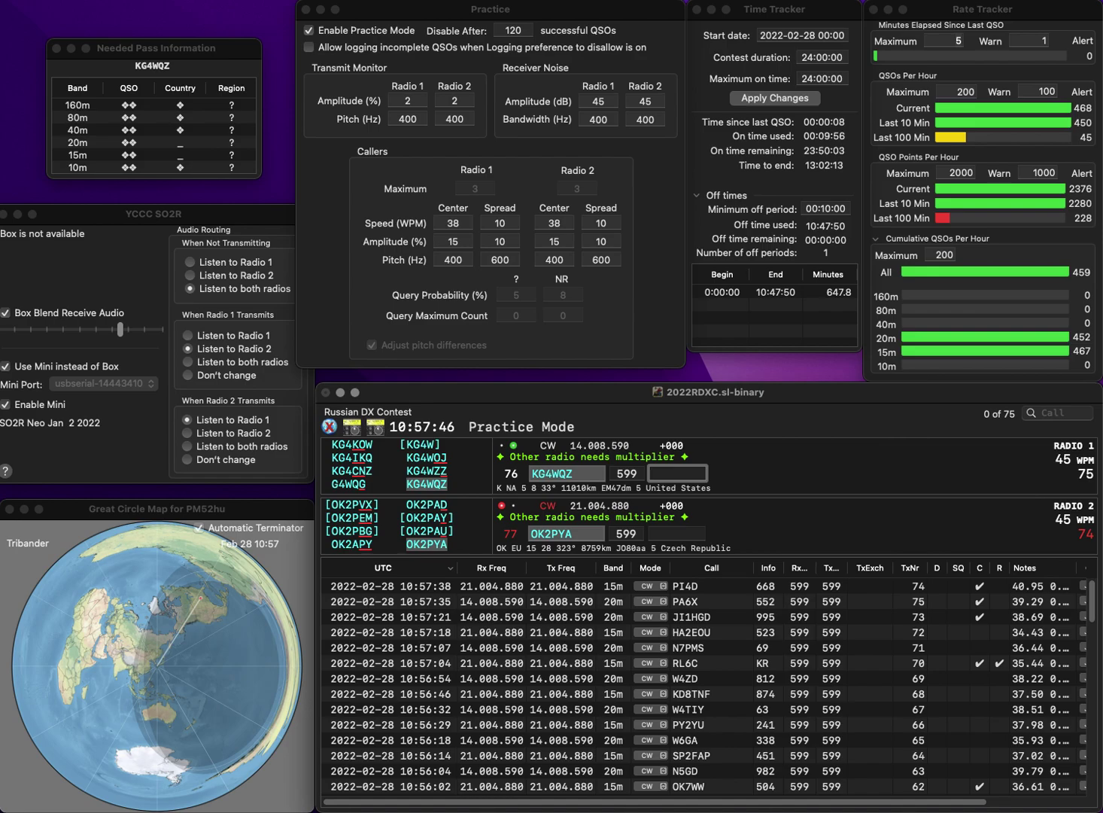
pyautogui.press('Return')
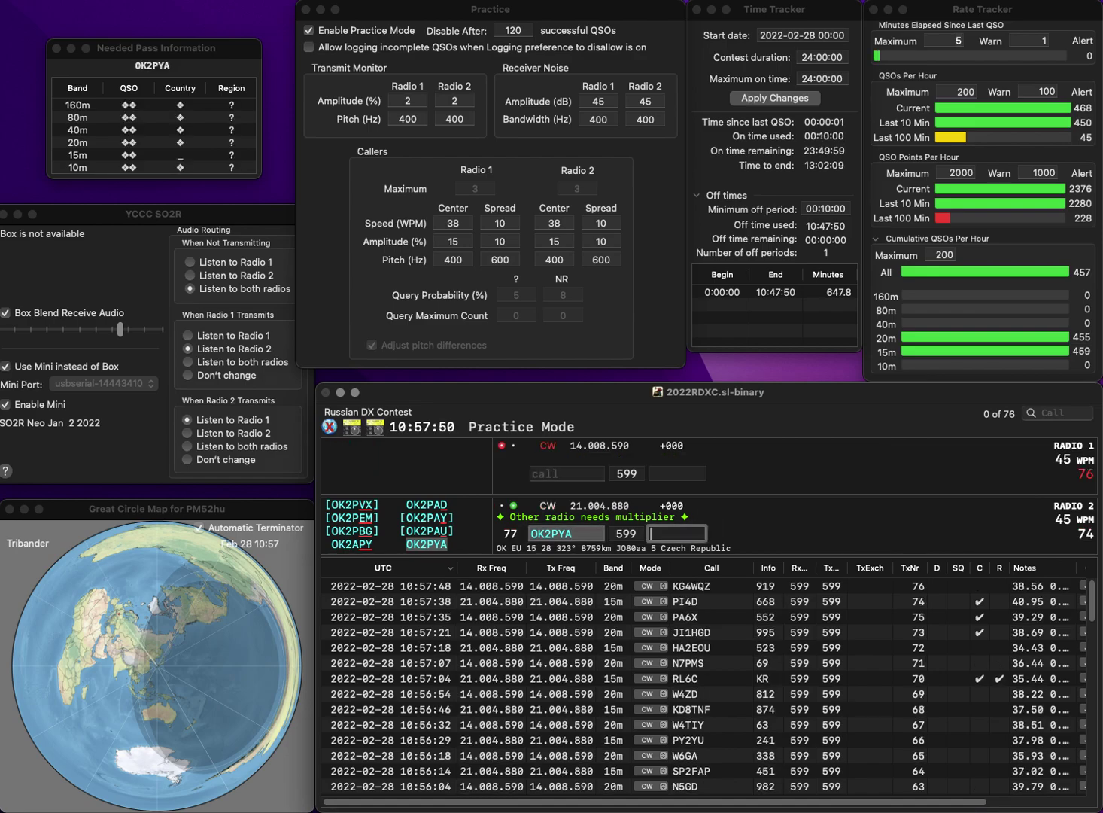
pyautogui.write('18')
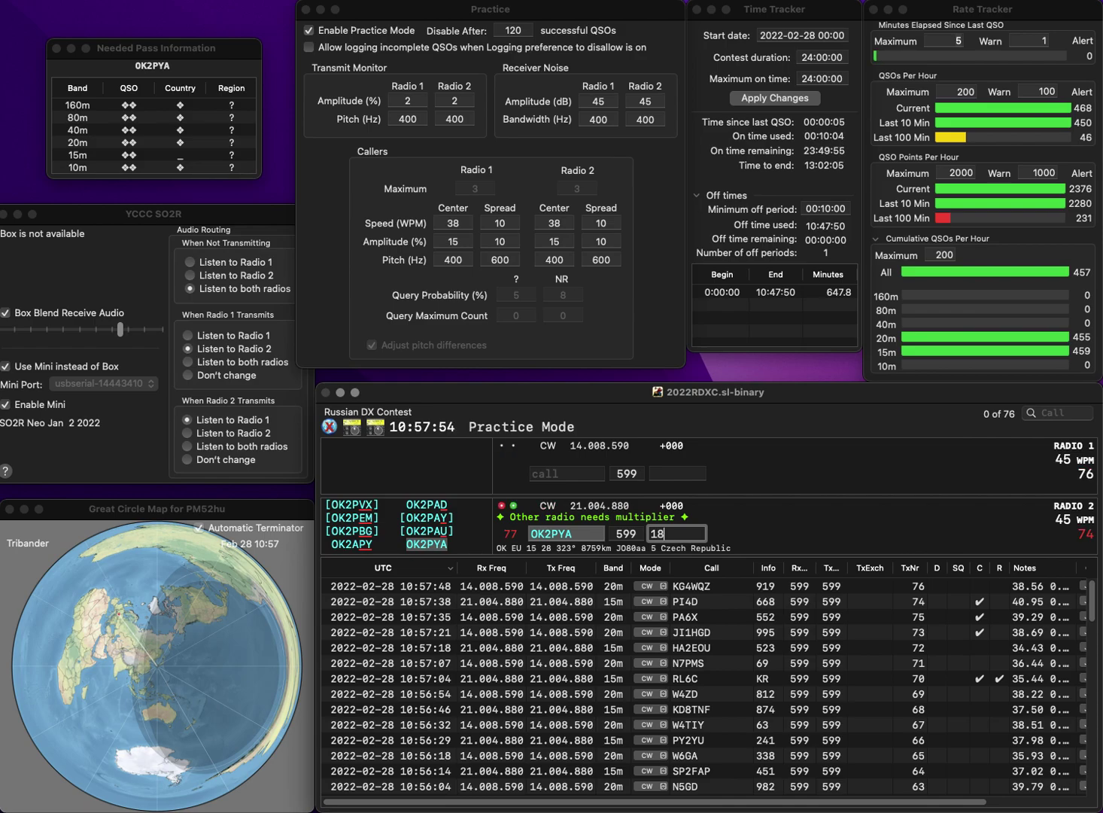
pyautogui.write('6')
pyautogui.press('Return')
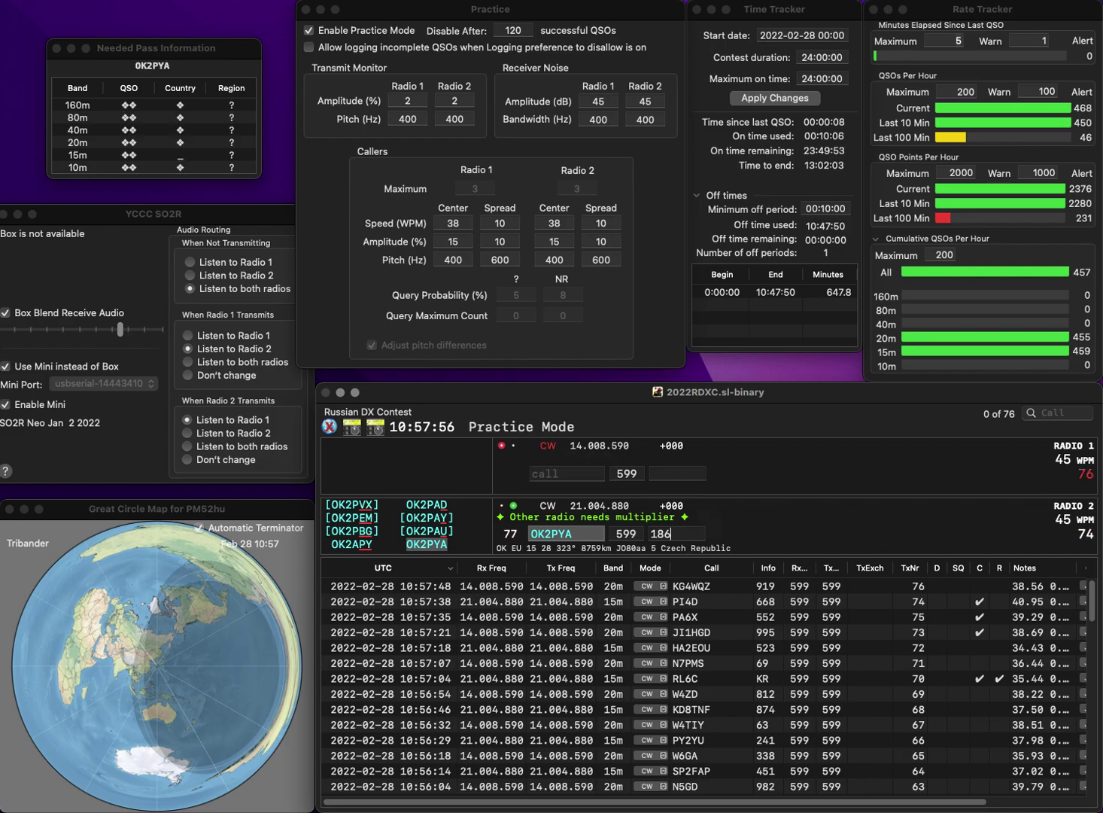
pyautogui.write('PE1')
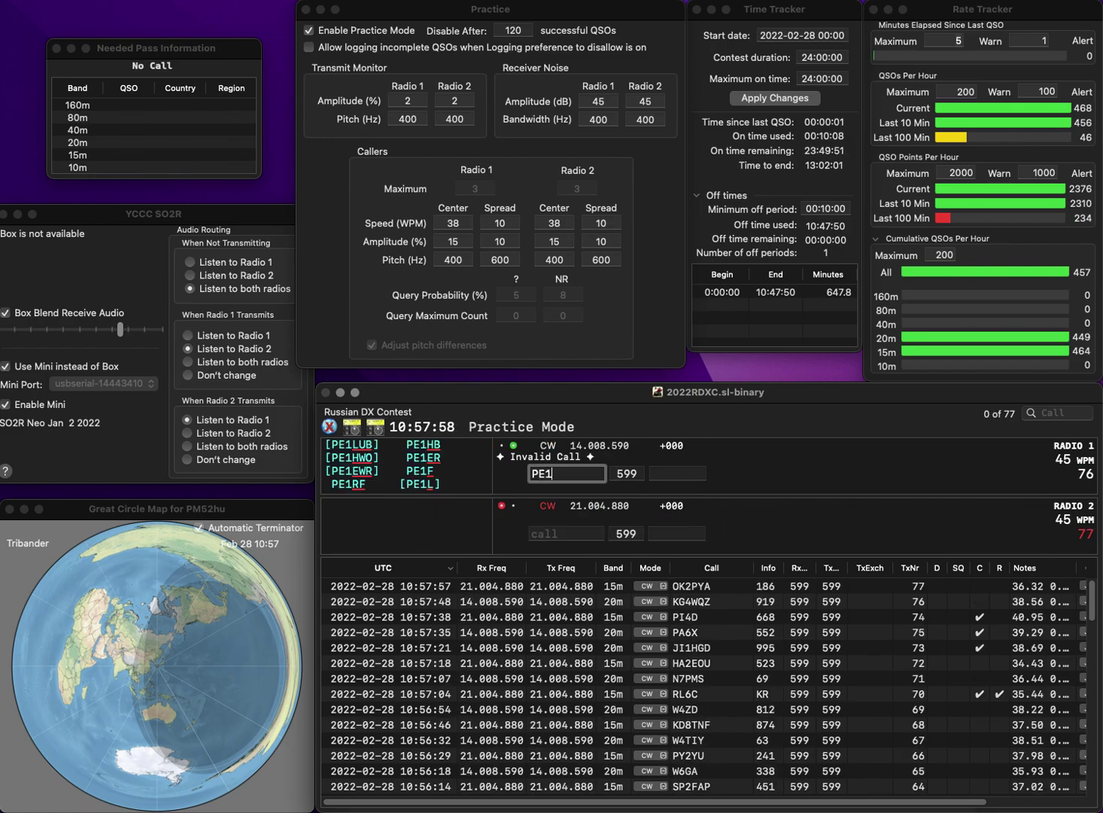
pyautogui.write('OFJ')
pyautogui.press('Return')
pyautogui.write('0JT')
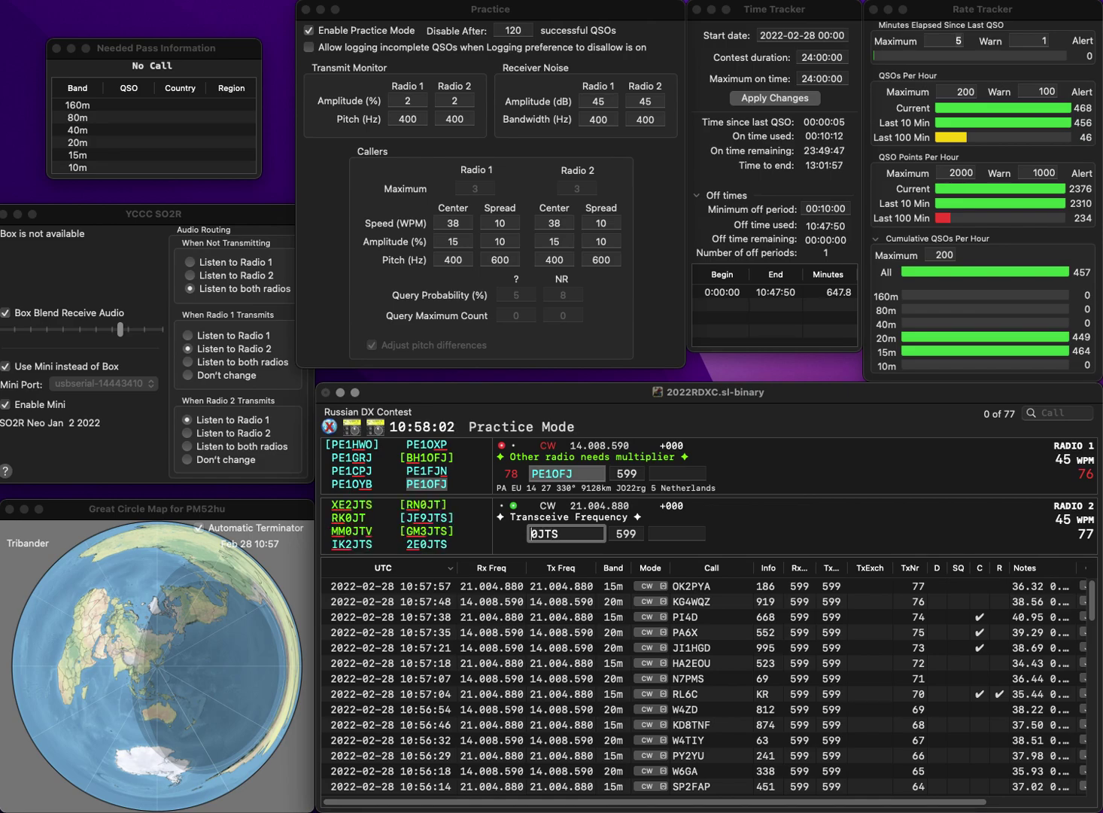
pyautogui.write('S')
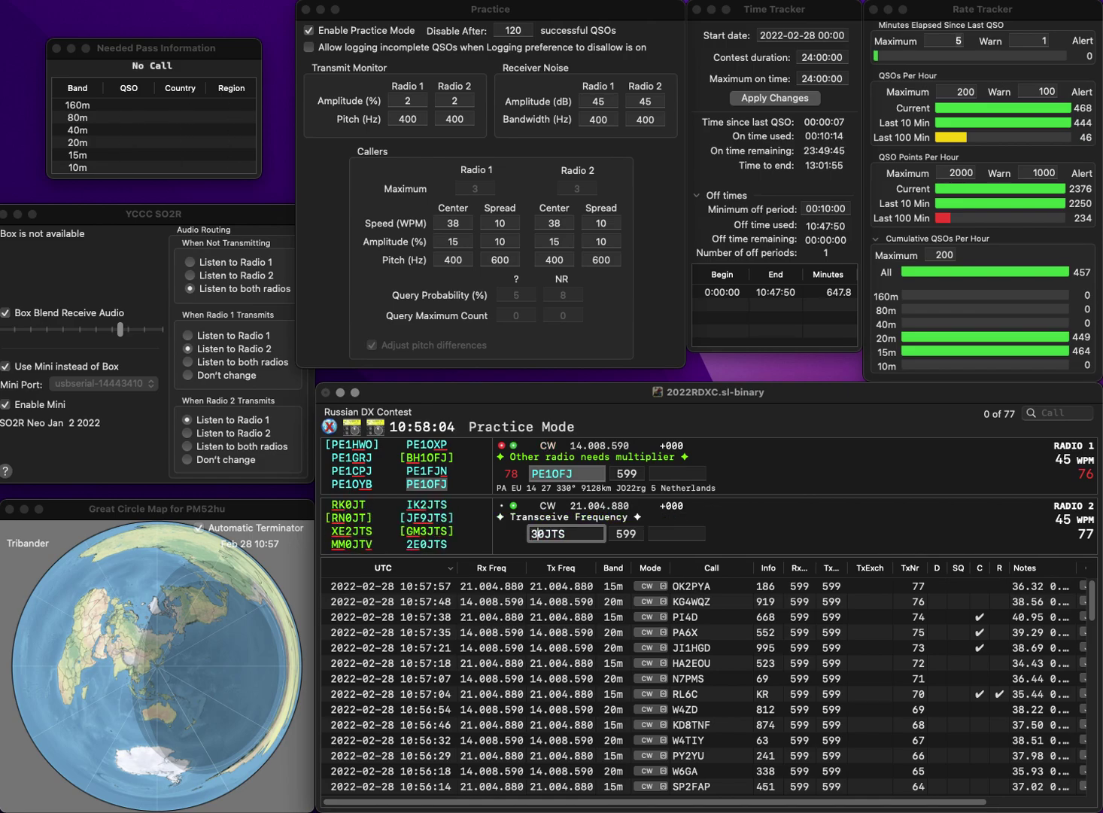
pyautogui.write('E')
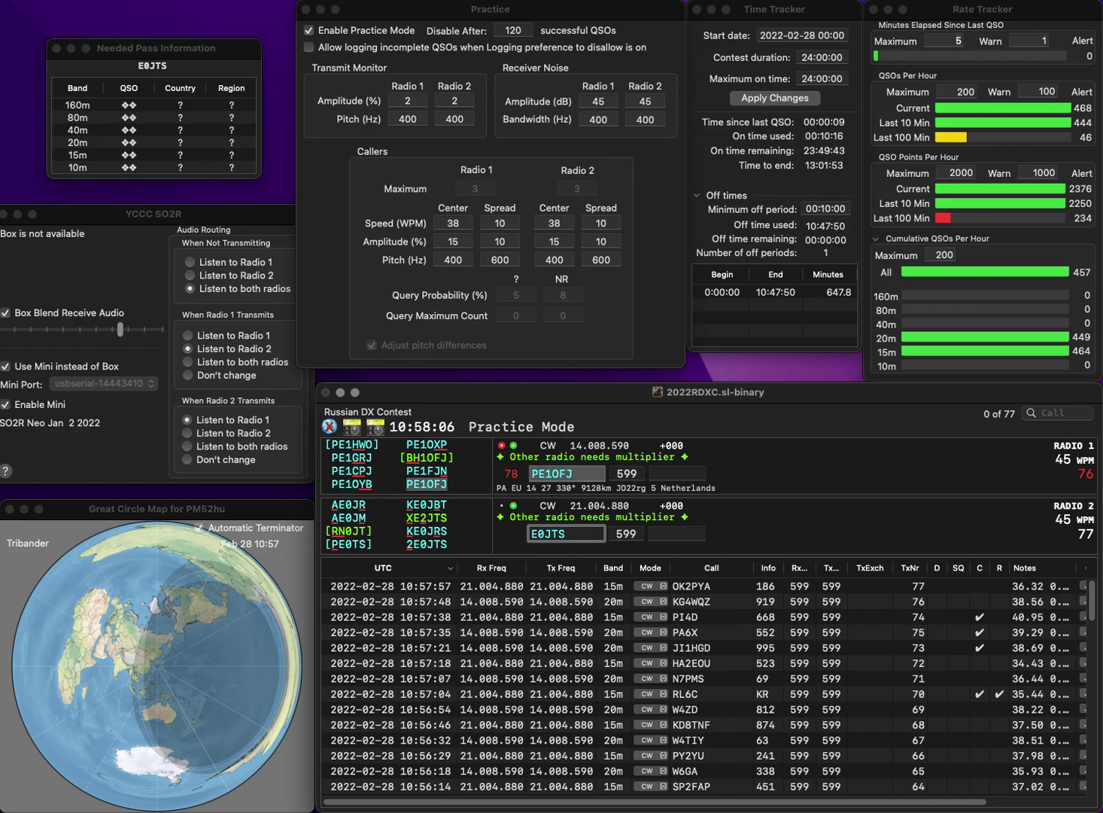
pyautogui.write('2')
pyautogui.press('Return')
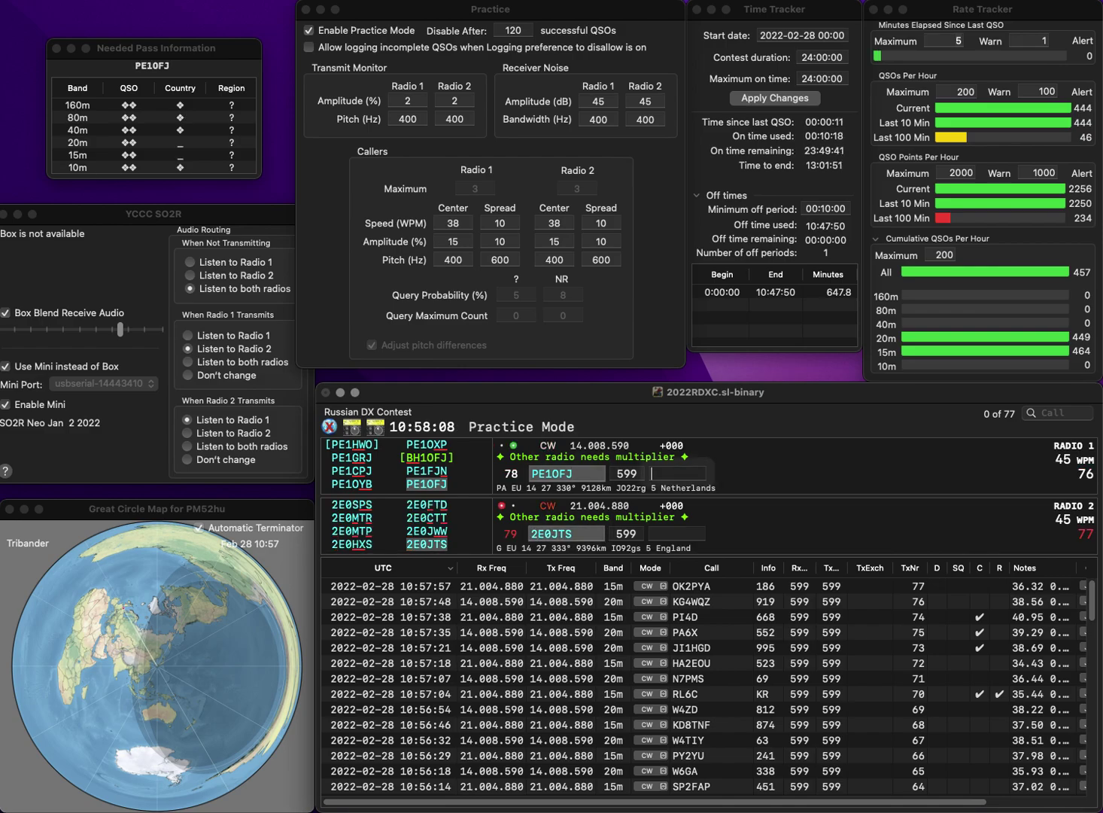
# - Log PE1OFJ on Radio 1 with received number 122 and 2E0JTS on Radio 2 with received number 780
pyautogui.write('122')
pyautogui.press('Return')
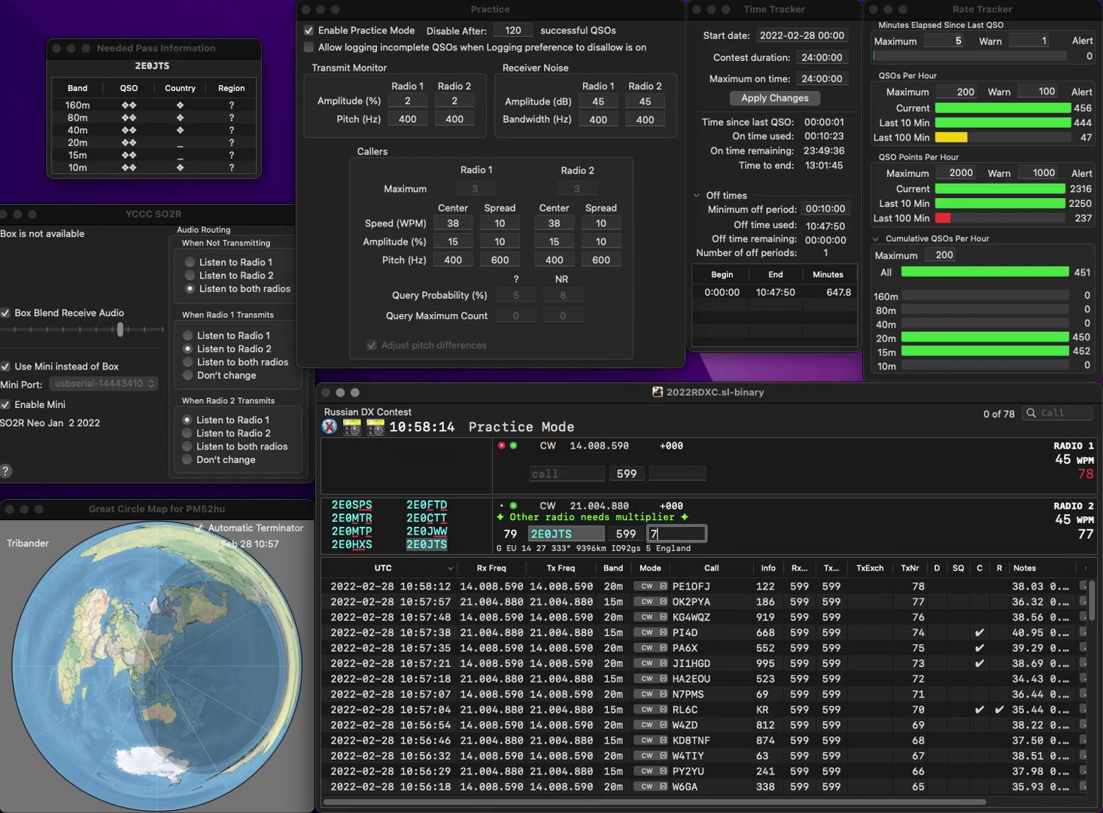
pyautogui.press('Return')
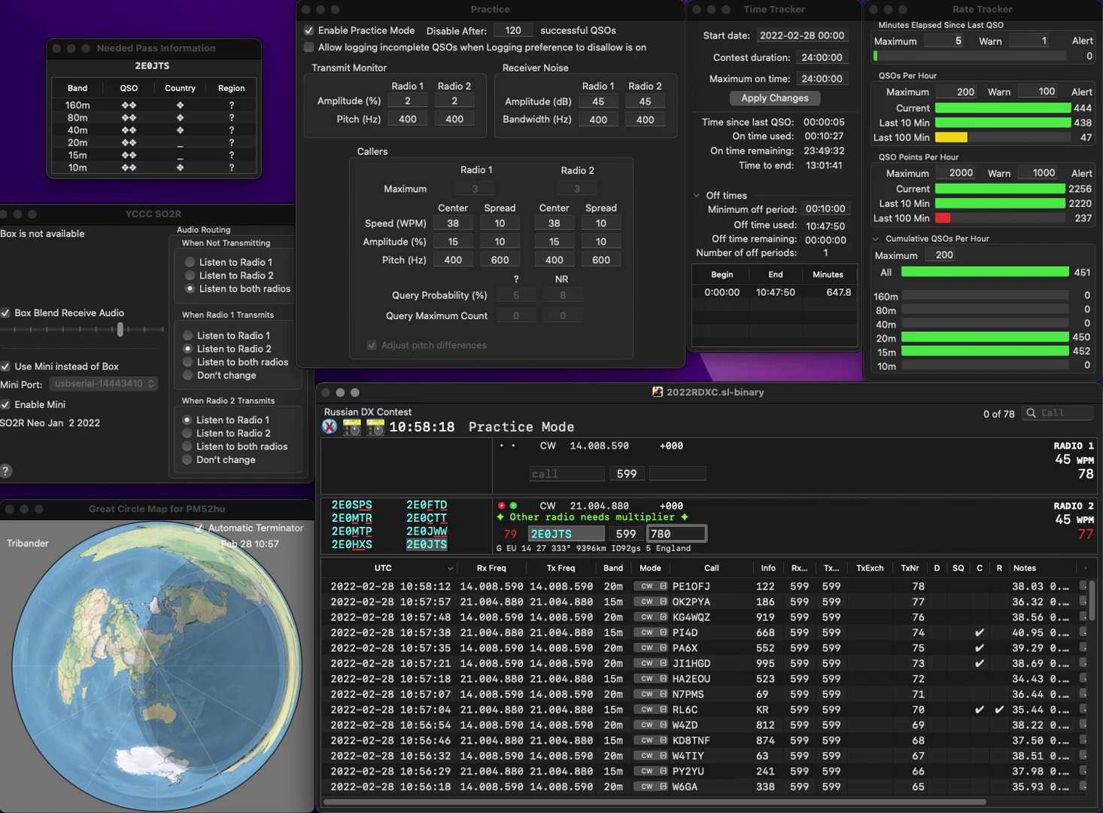
pyautogui.press('Return')
# - Answer the Radio 1 caller as W3EKT and the Radio 2 caller as K1AVE
pyautogui.write('W3EKT')
pyautogui.press('Return')
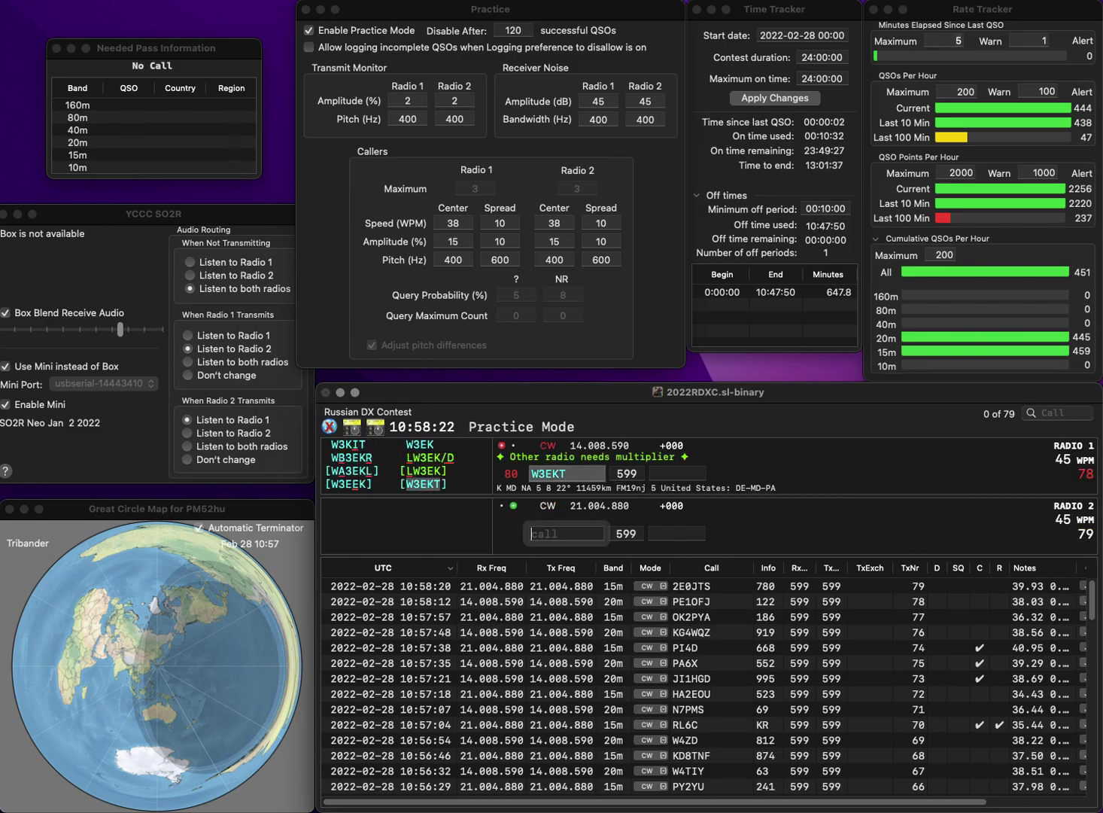
pyautogui.write('K1AVE')
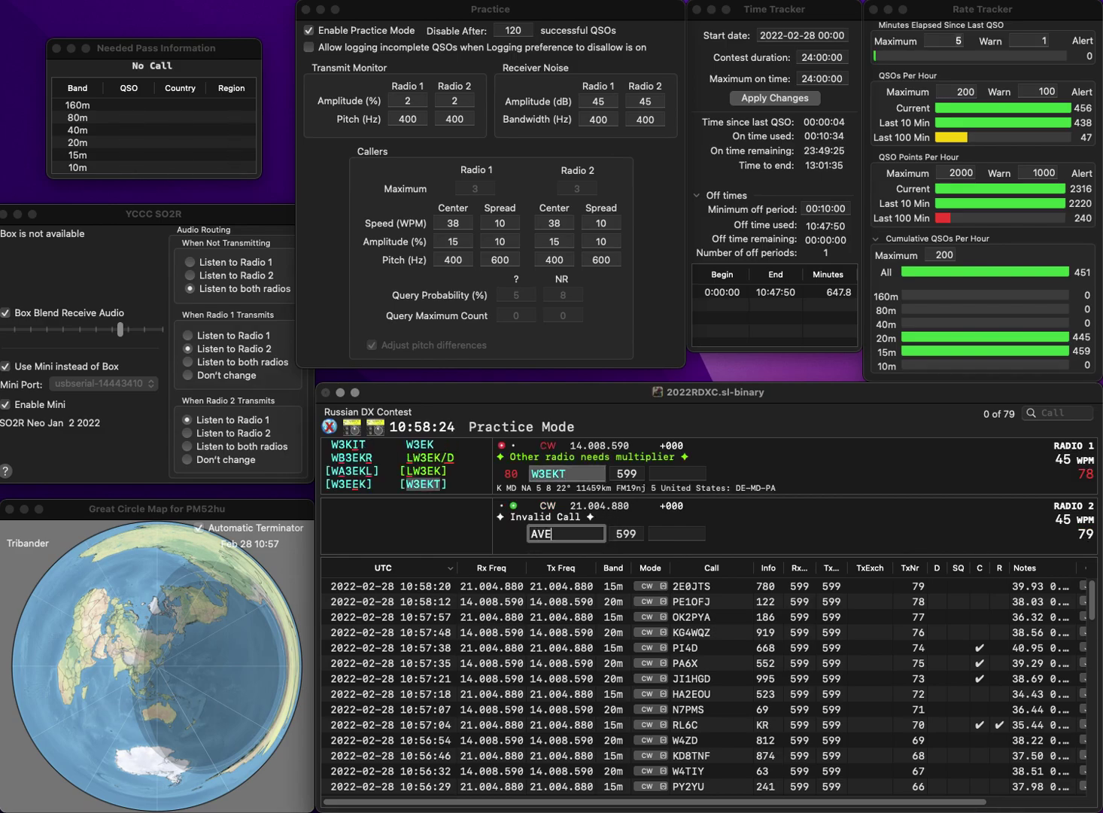
pyautogui.press('Return')
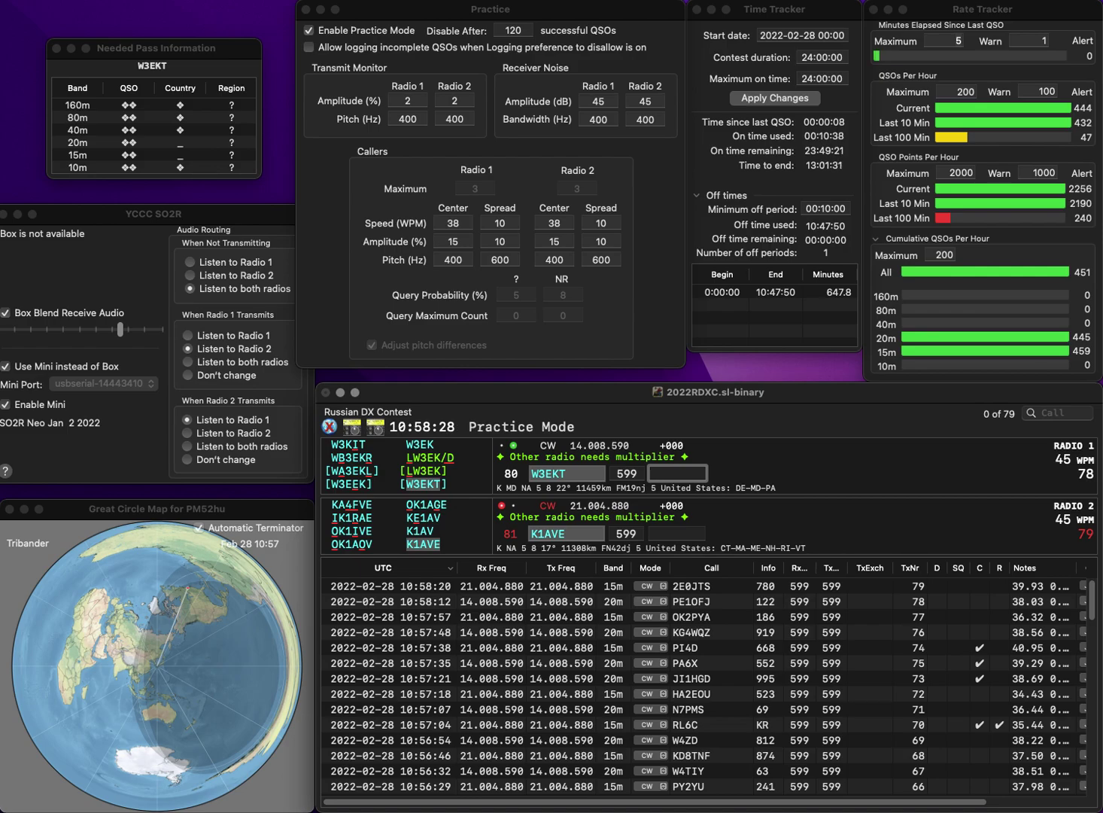
pyautogui.write('755')
pyautogui.press('Return')
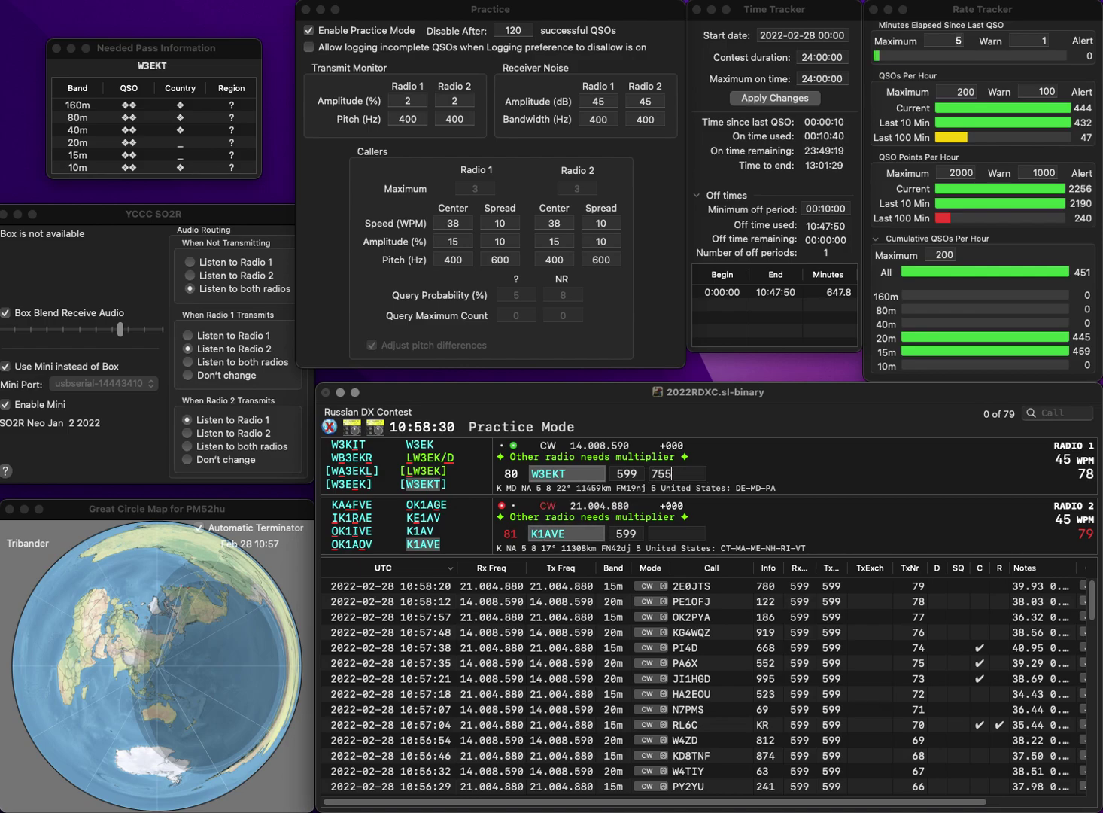
pyautogui.press('Return')
pyautogui.write('221')
pyautogui.press('Return')
pyautogui.write('K')
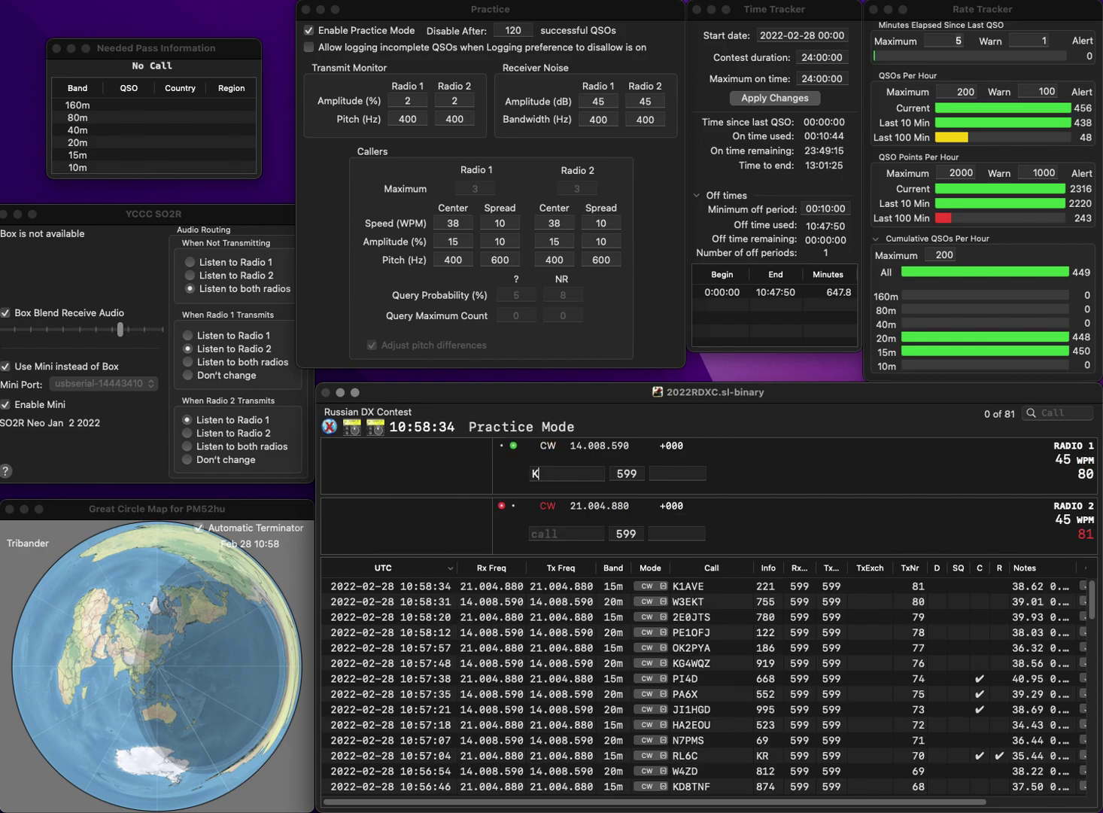
pyautogui.write('4EGA')
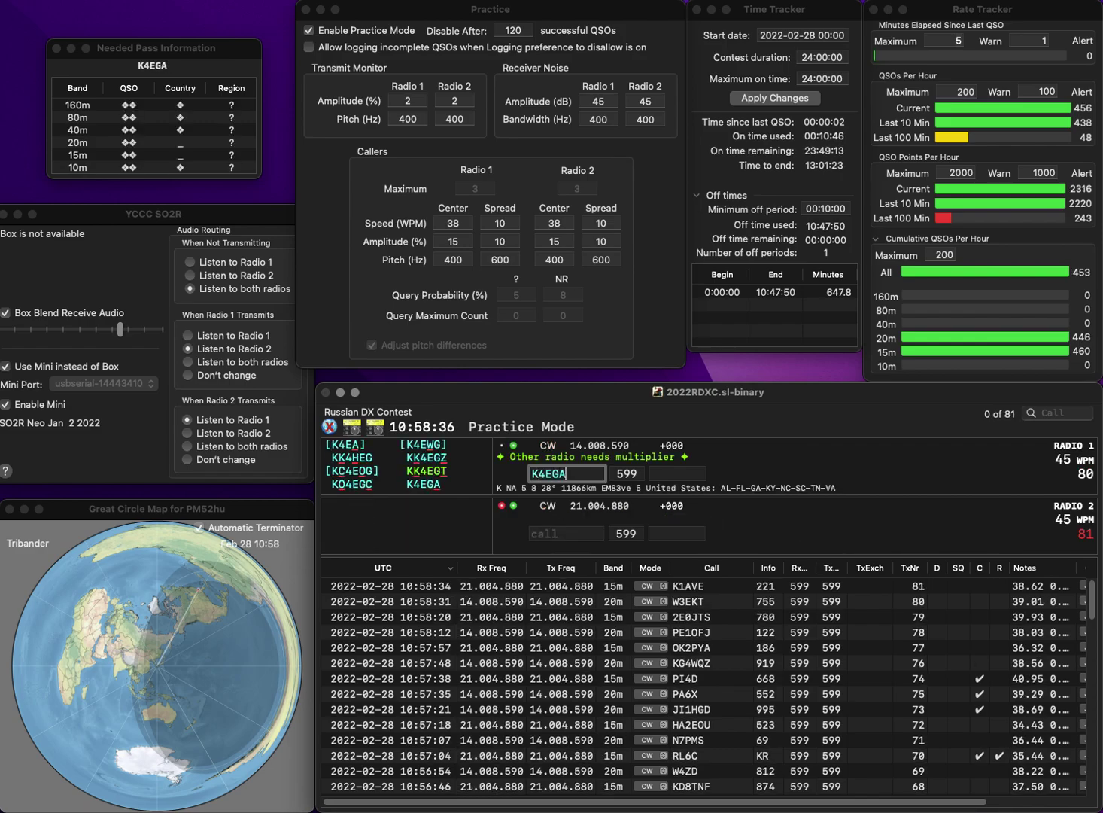
pyautogui.press('Return')
pyautogui.write('PA2JWN')
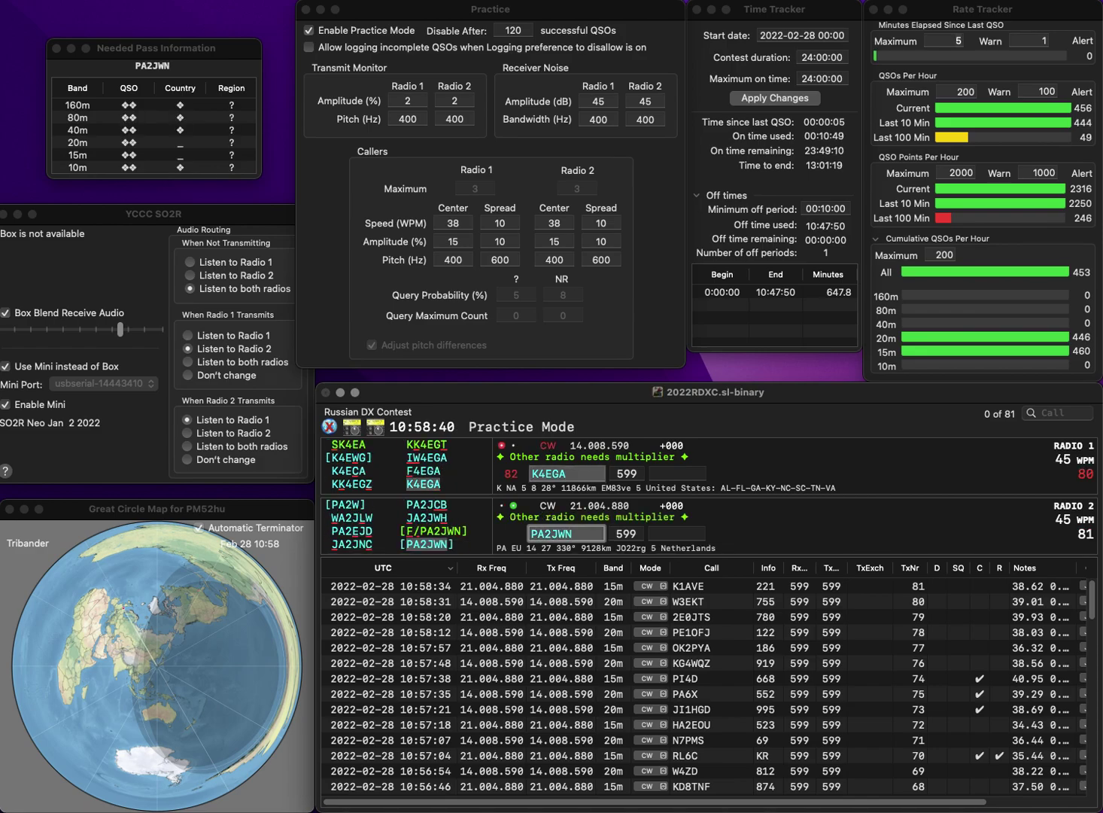
pyautogui.press('Return')
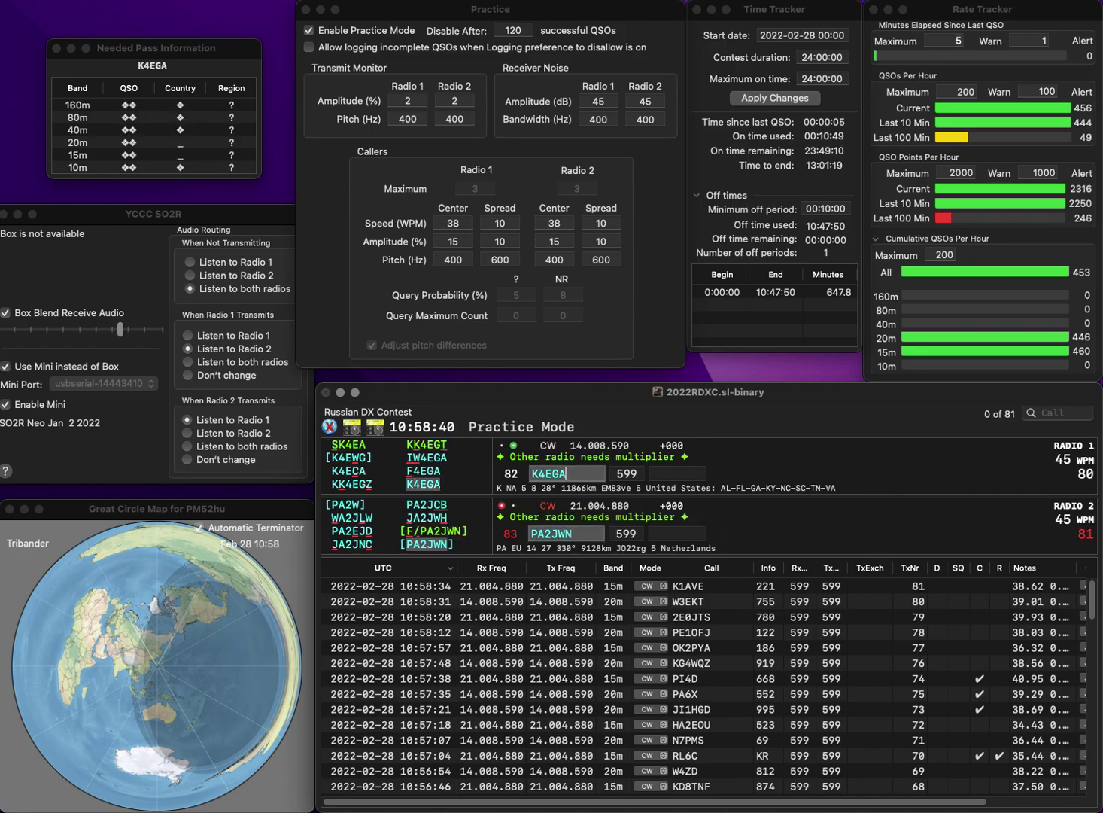
pyautogui.write('144')
pyautogui.press('Return')
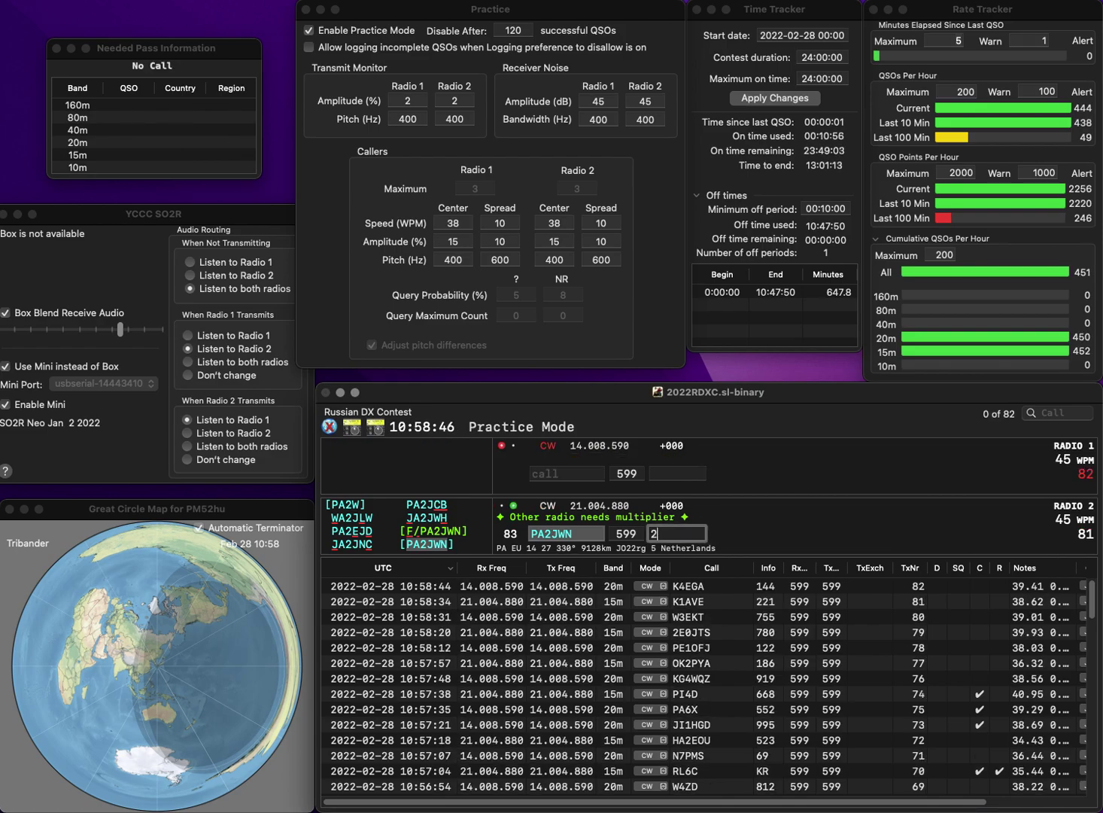
pyautogui.press('Return')
pyautogui.write('SQ')
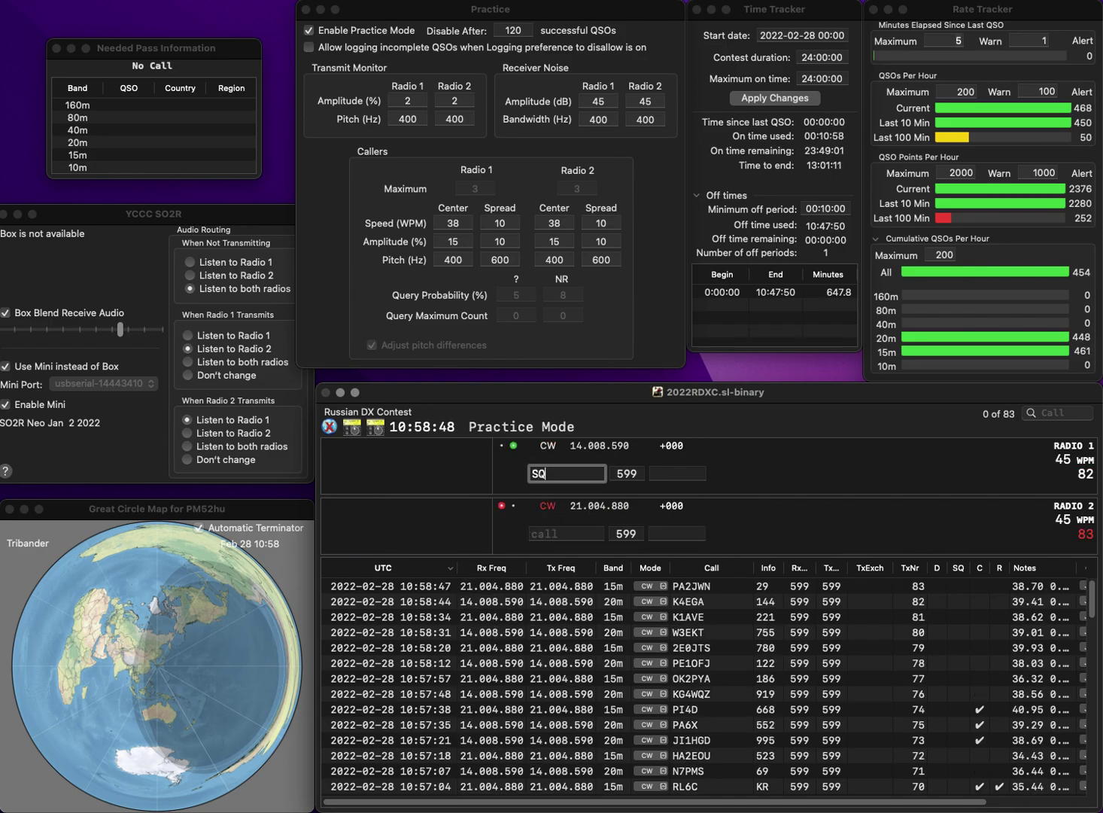
pyautogui.write('8BGL')
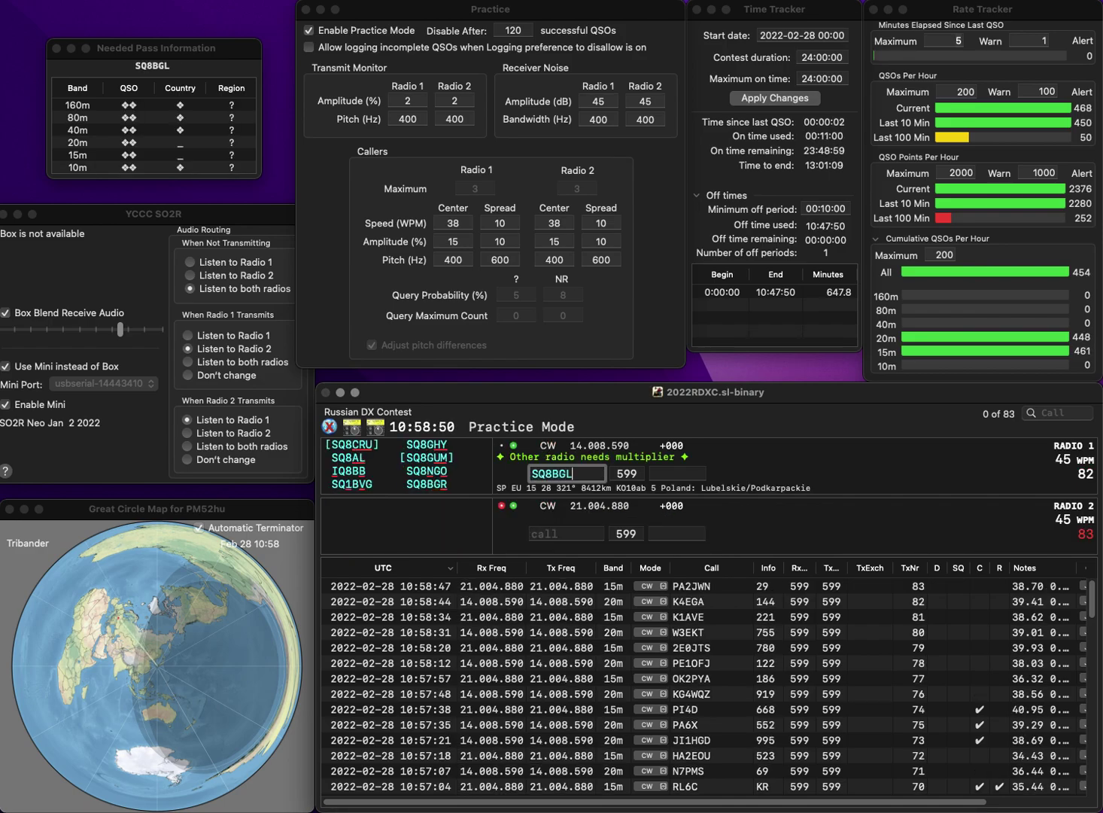
pyautogui.write('Z')
pyautogui.press('Return')
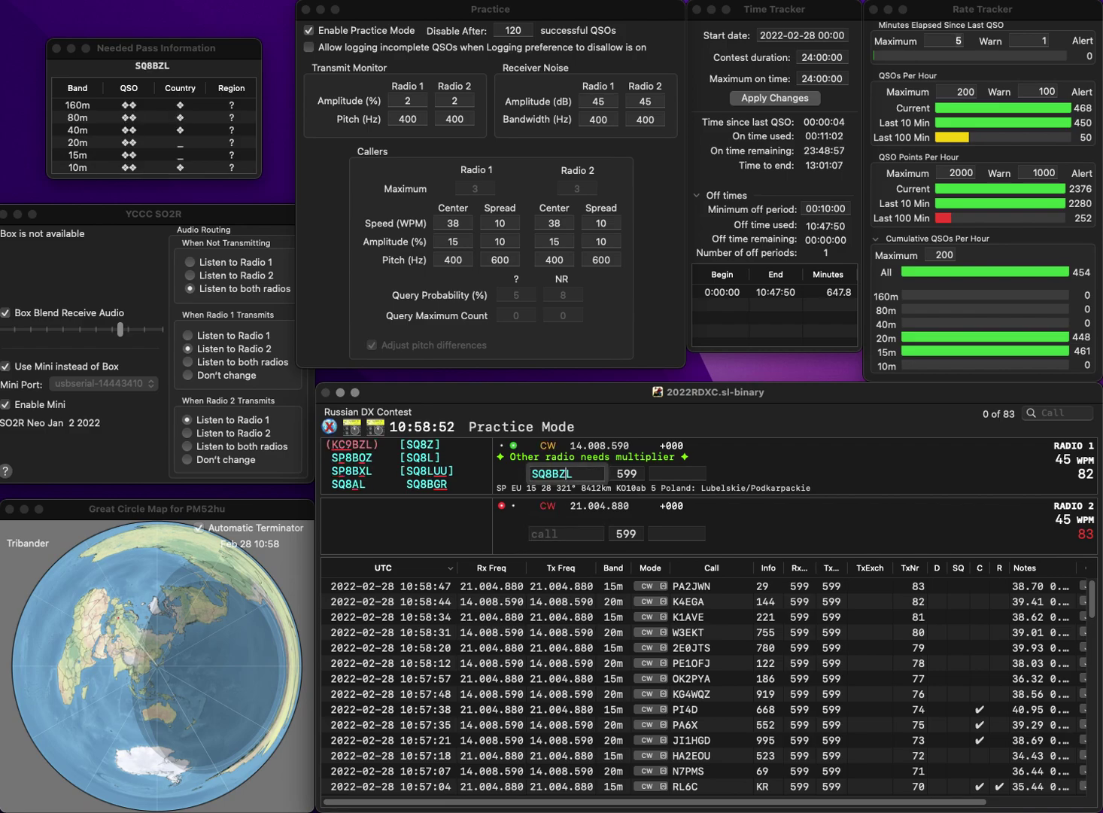
pyautogui.write('UT2IV')
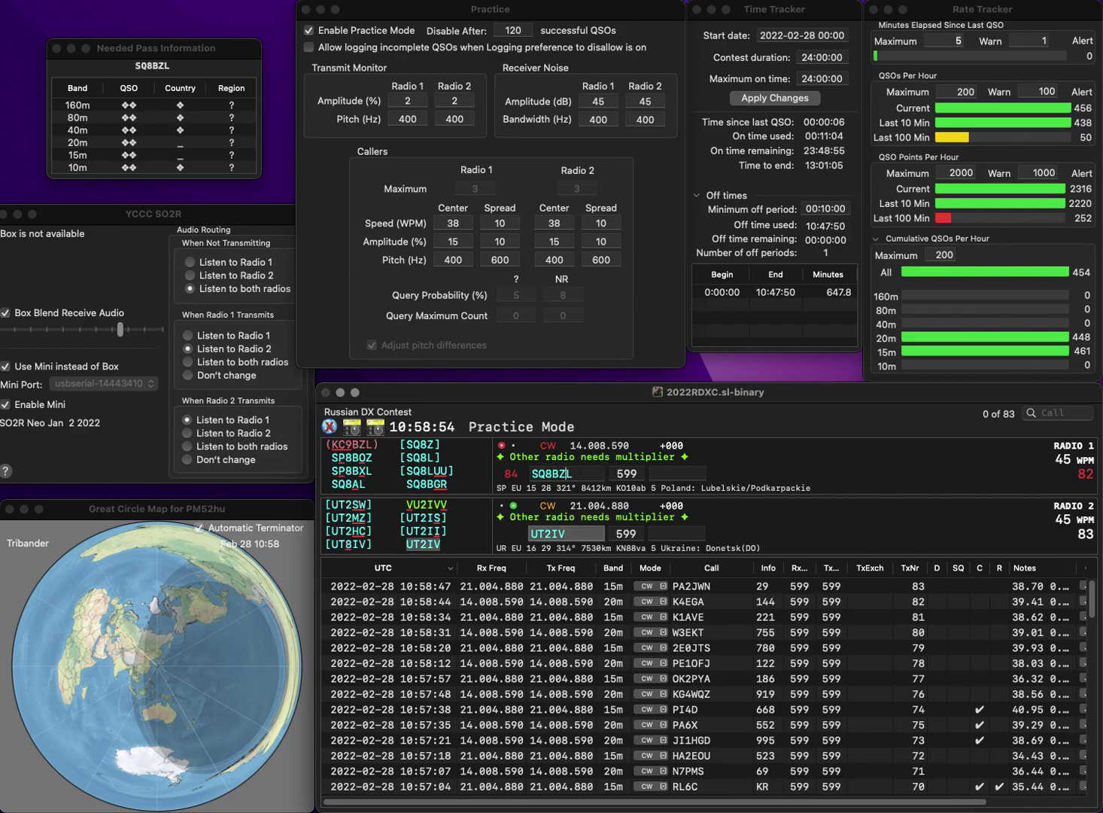
pyautogui.press('Return')
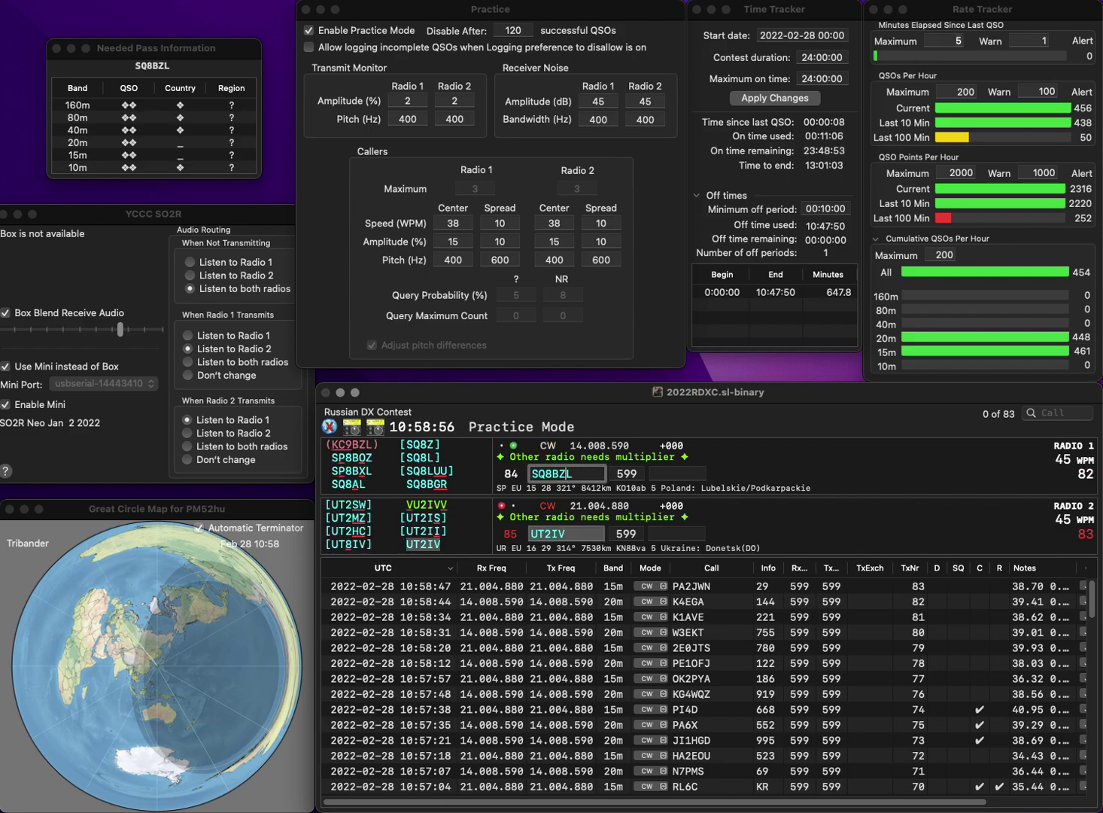
pyautogui.press('BackSpace')
pyautogui.press('BackSpace')
pyautogui.write('GR')
pyautogui.press('Return')
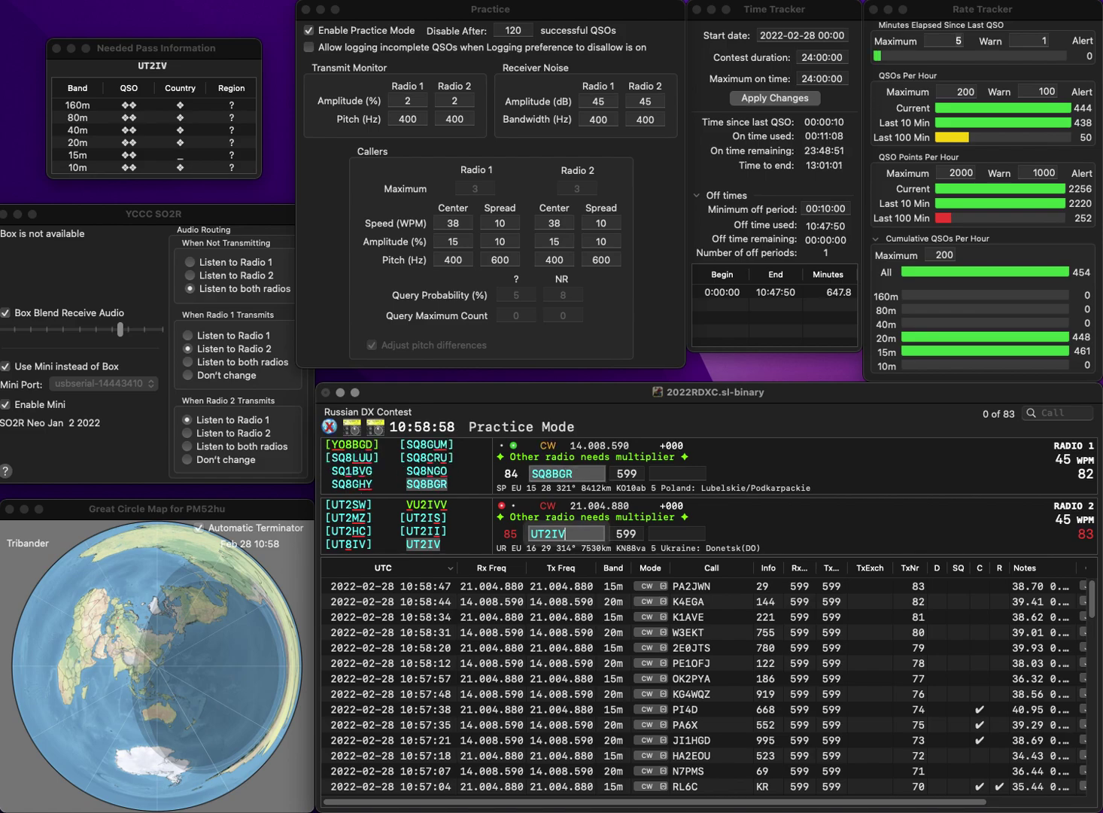
pyautogui.press('Tab')
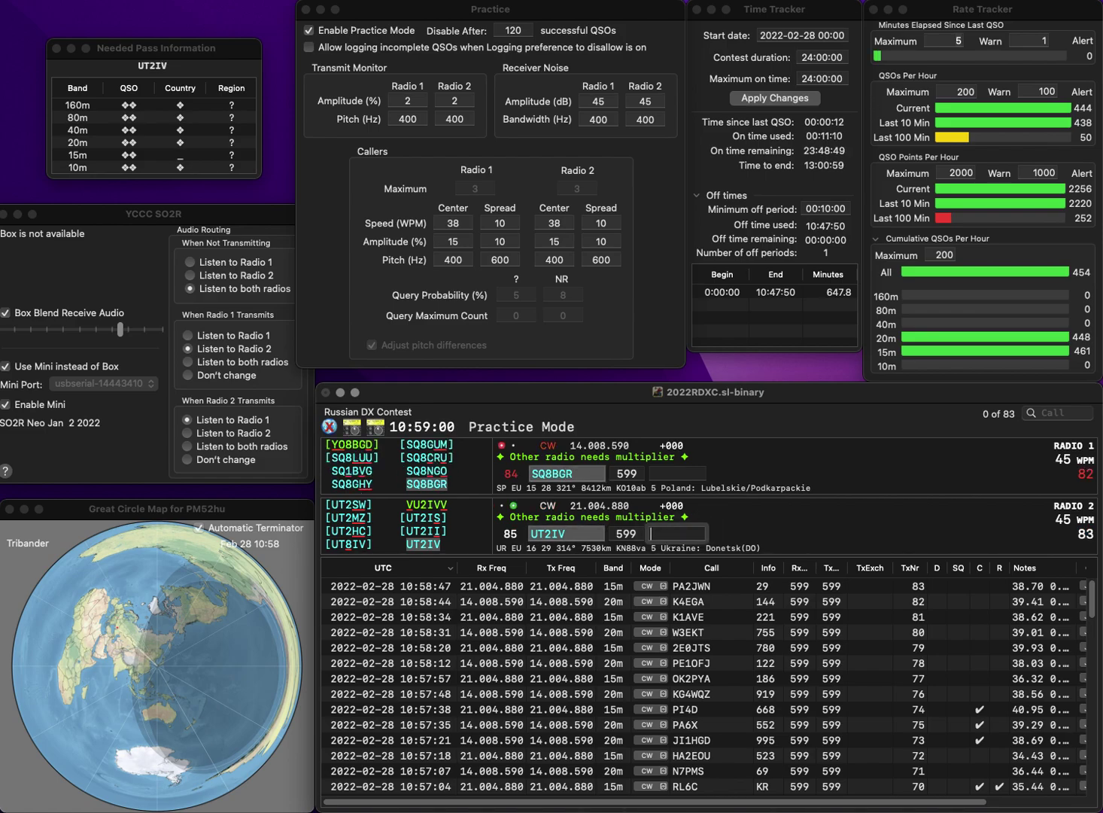
pyautogui.write('14')
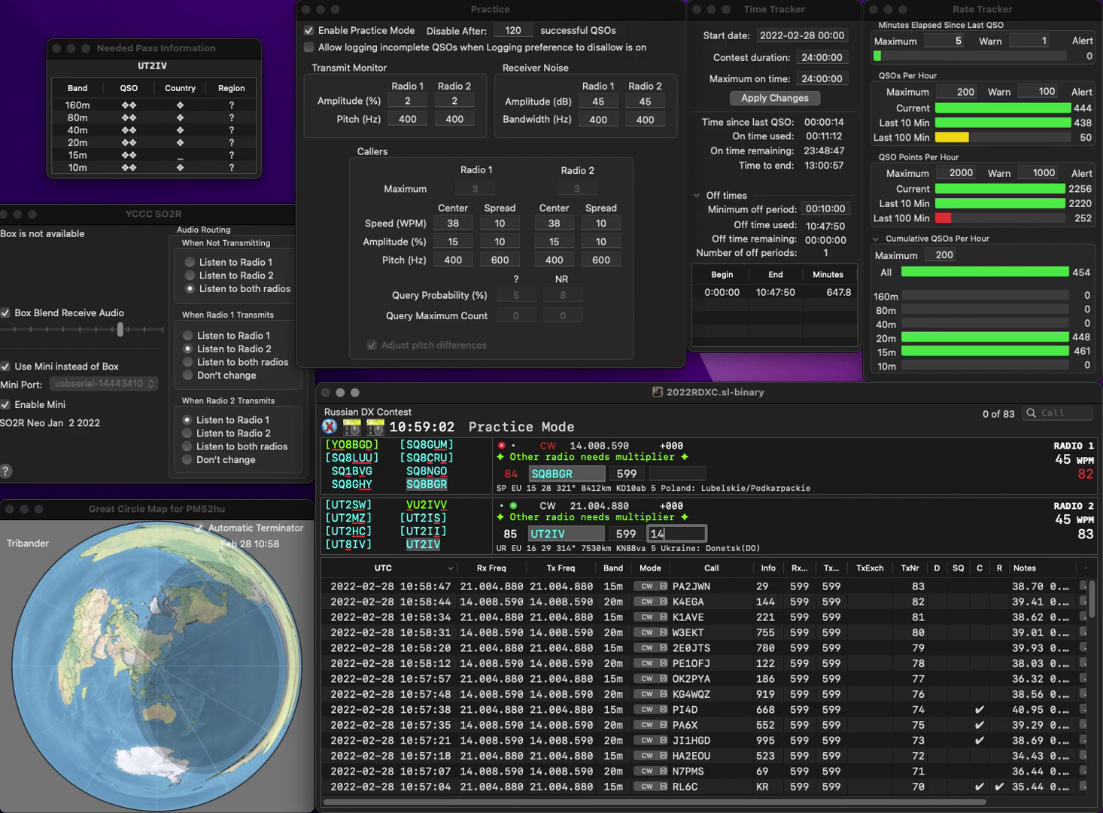
pyautogui.press('Return')
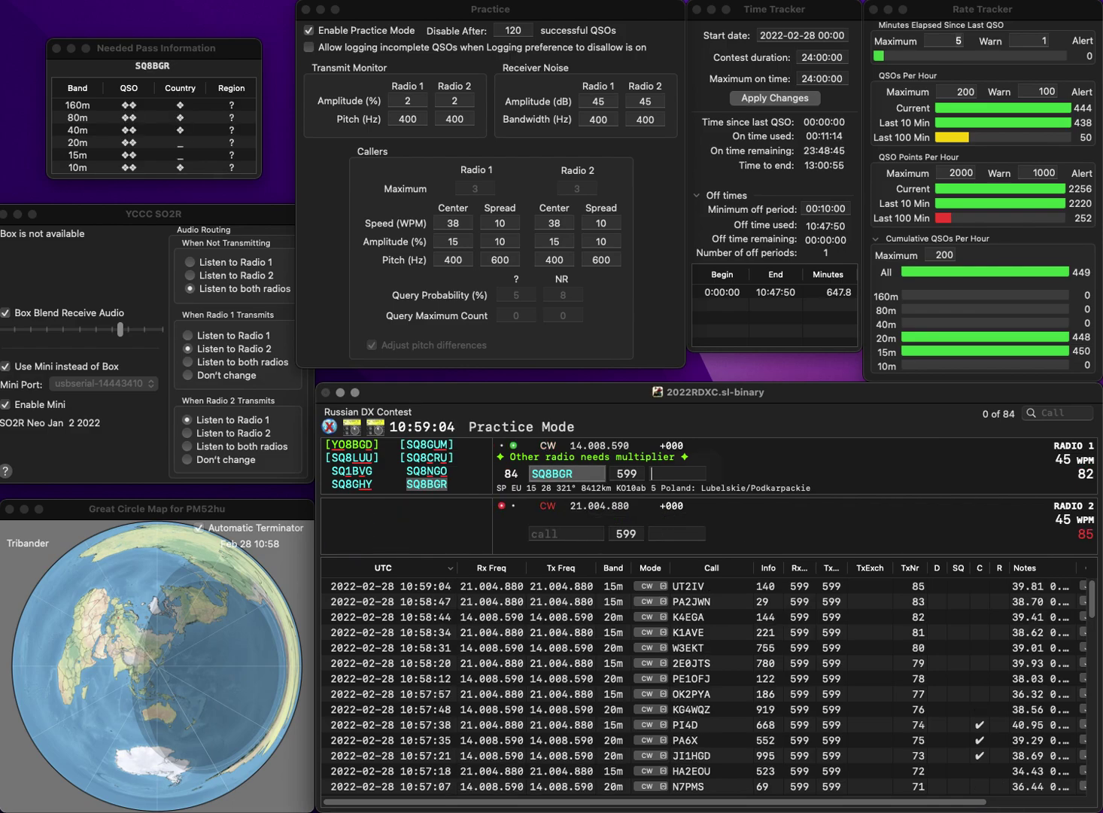
pyautogui.write('52')
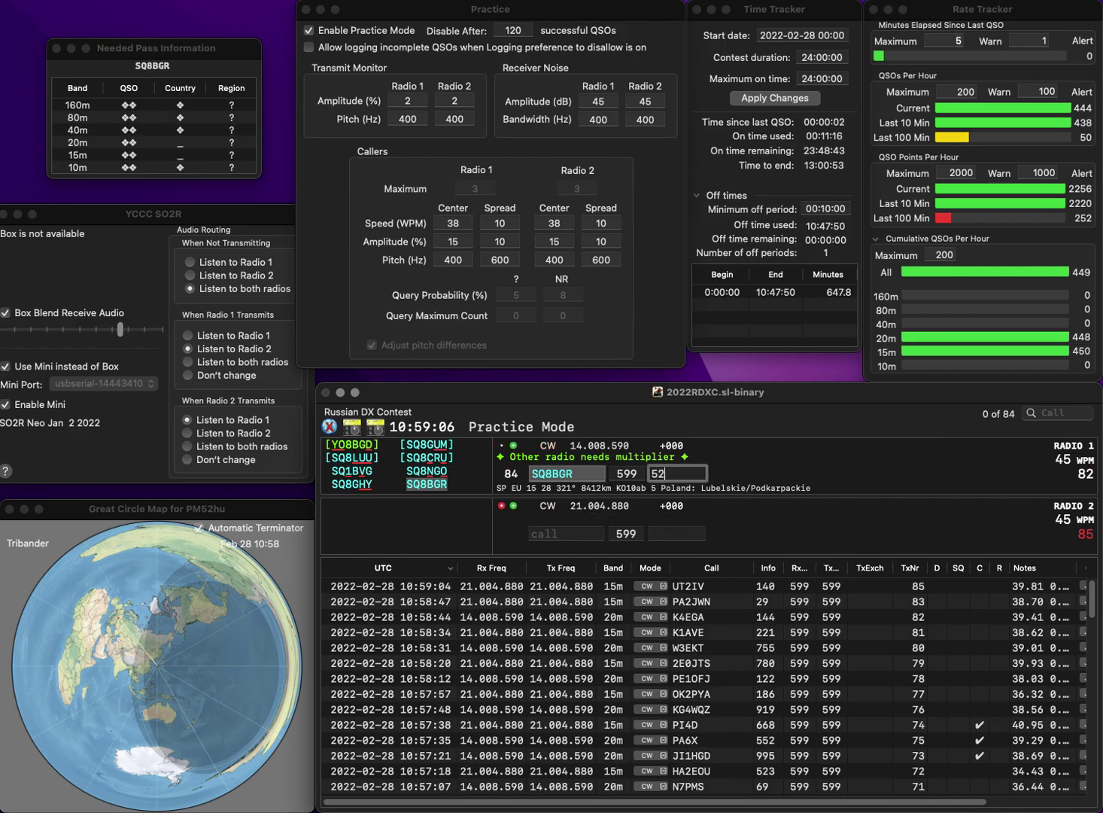
pyautogui.press('Return')
pyautogui.write('OH6MSZ')
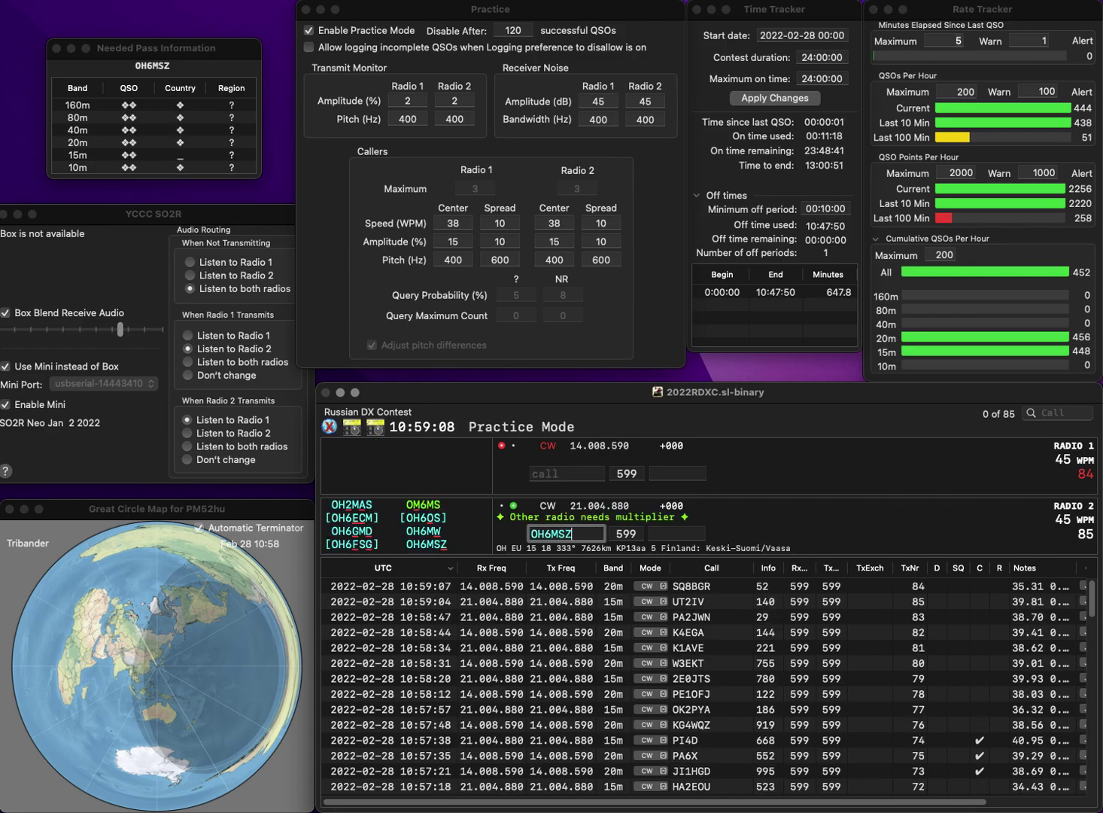
pyautogui.press('Return')
pyautogui.write('OK')
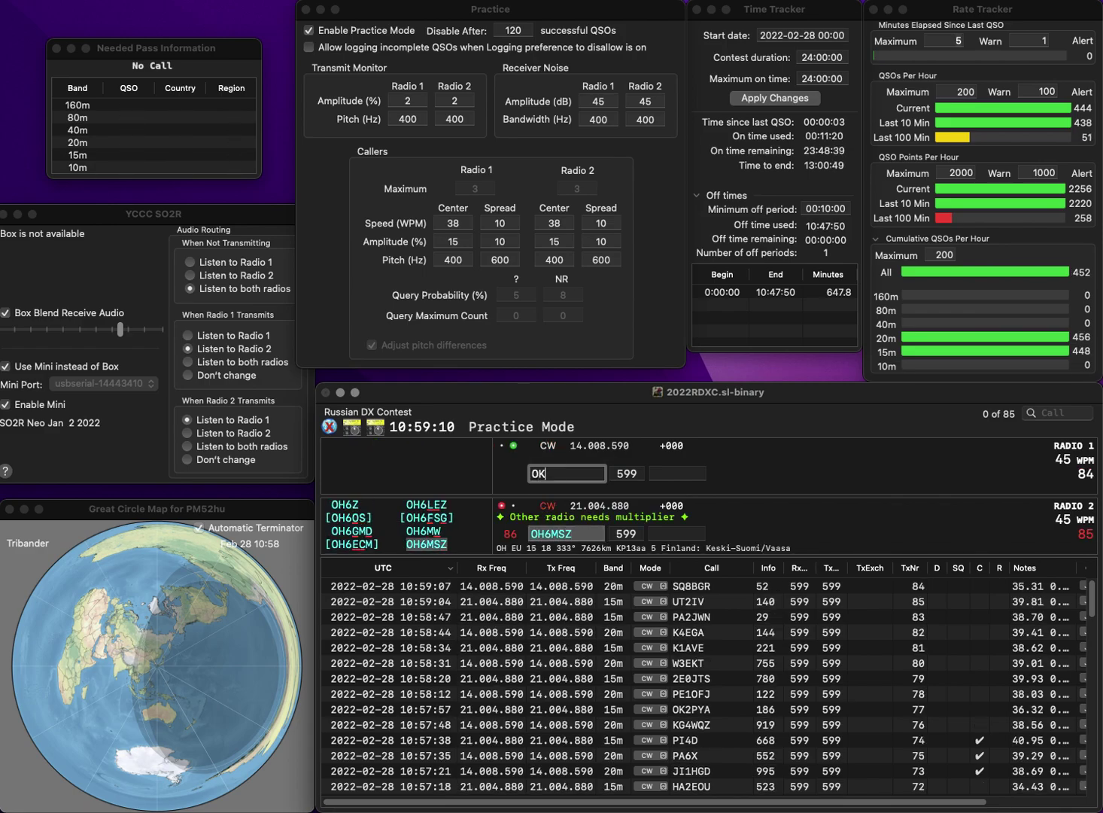
pyautogui.write('1AYU')
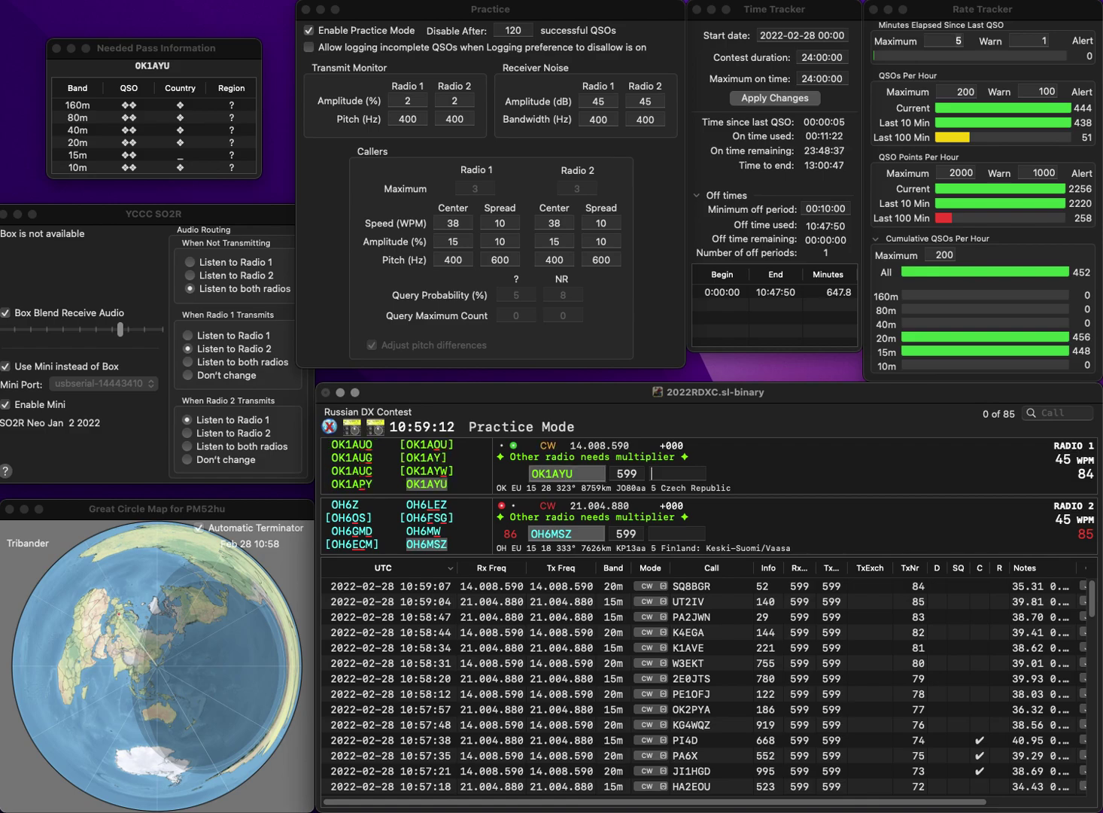
pyautogui.press('Return')
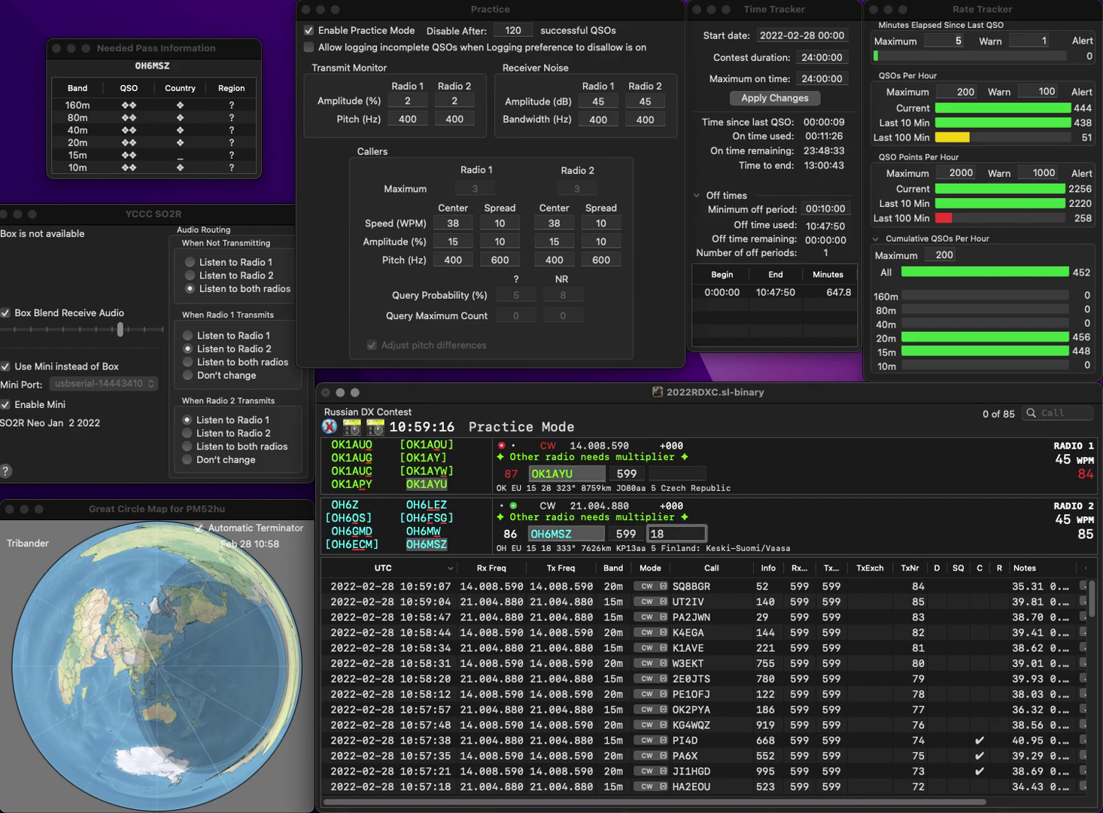
pyautogui.press('Return')
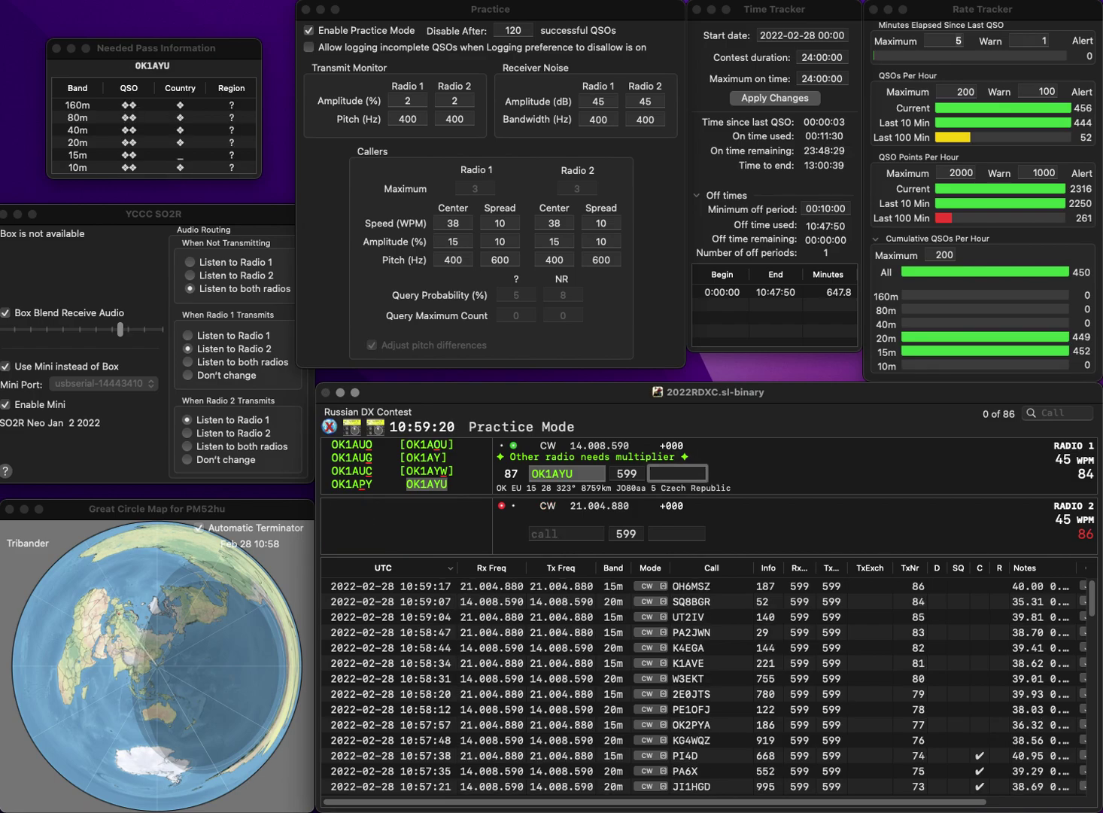
pyautogui.write('68')
pyautogui.press('Return')
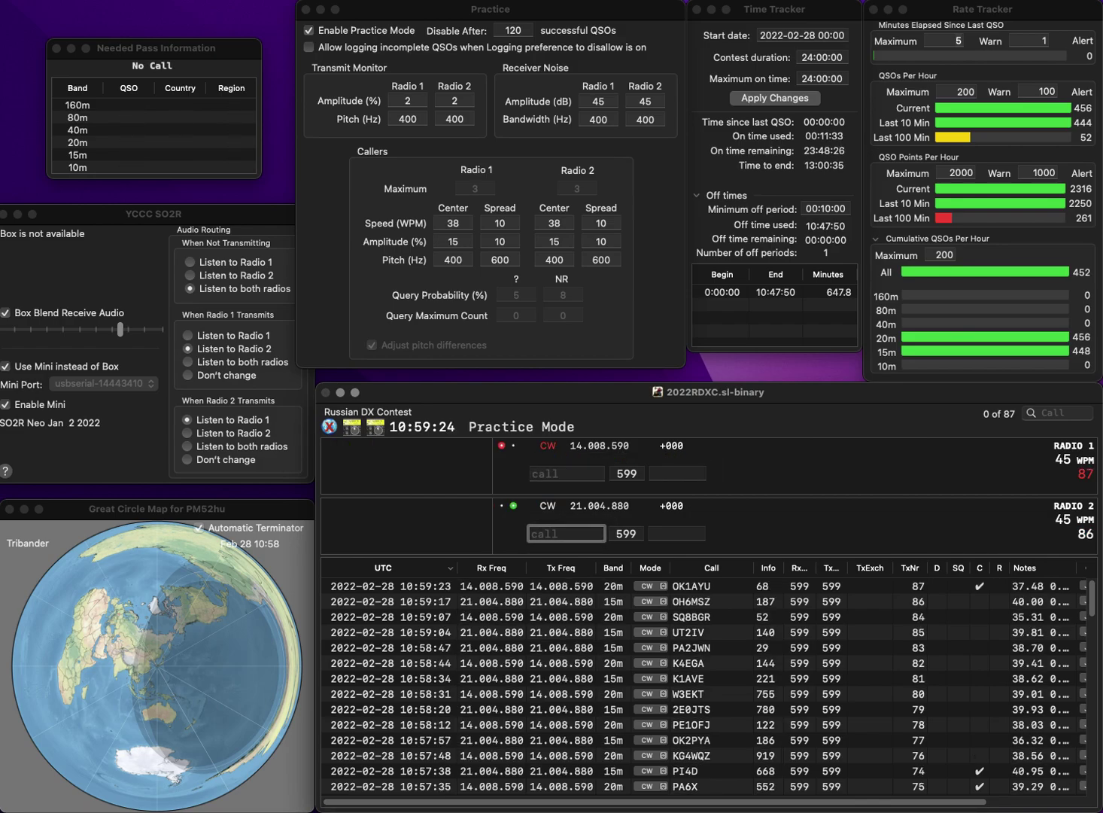
pyautogui.write('1SM')
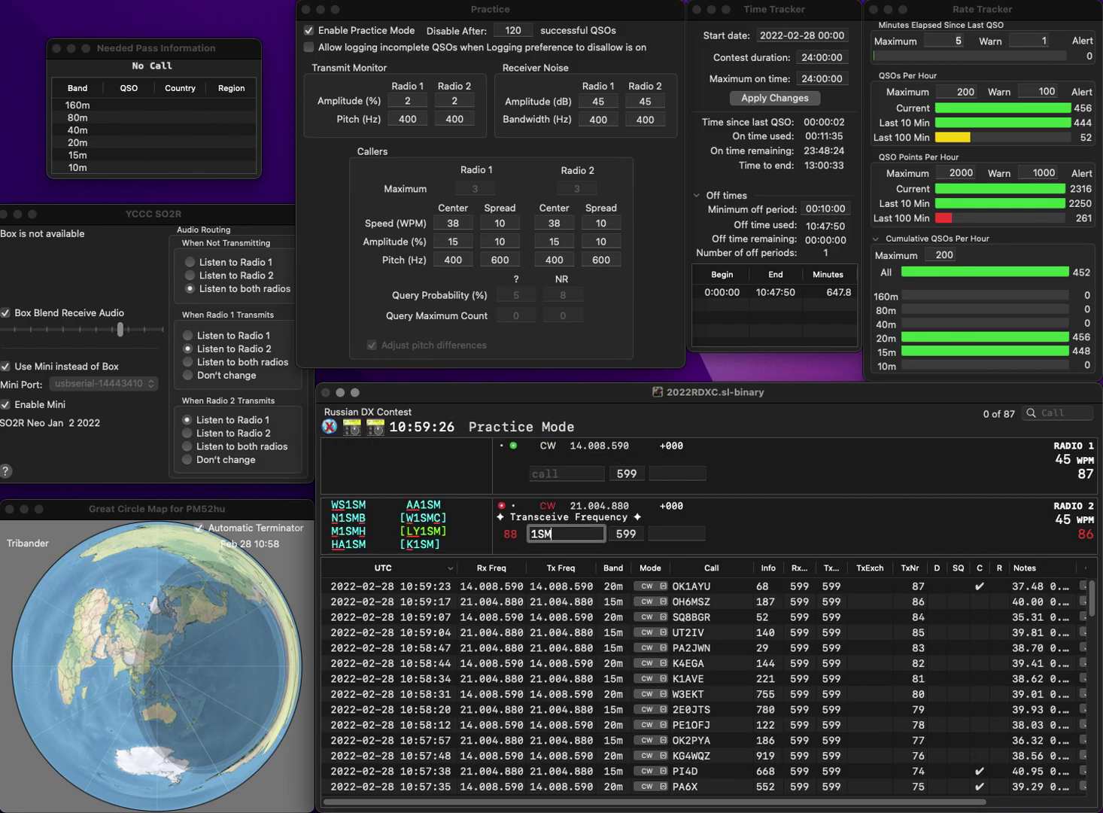
pyautogui.press('Return')
pyautogui.write('WC2S')
pyautogui.press('Return')
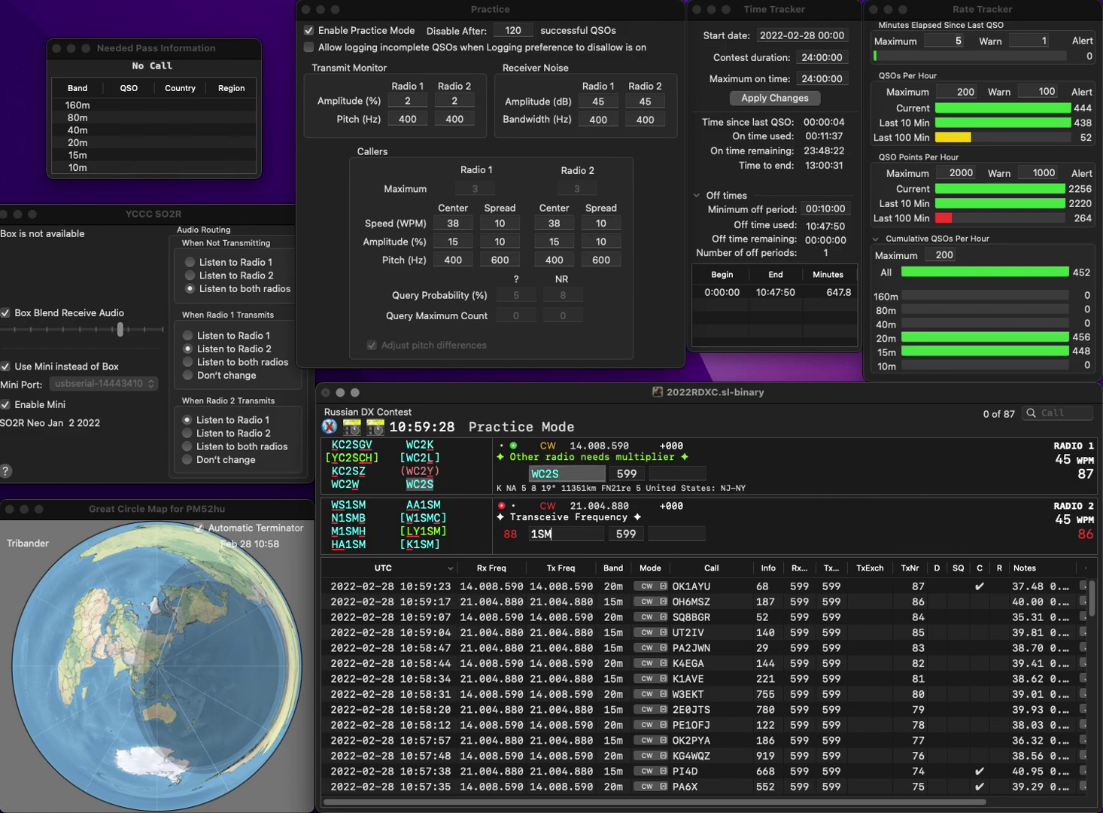
pyautogui.press('BackSpace')
pyautogui.write('Z35M')
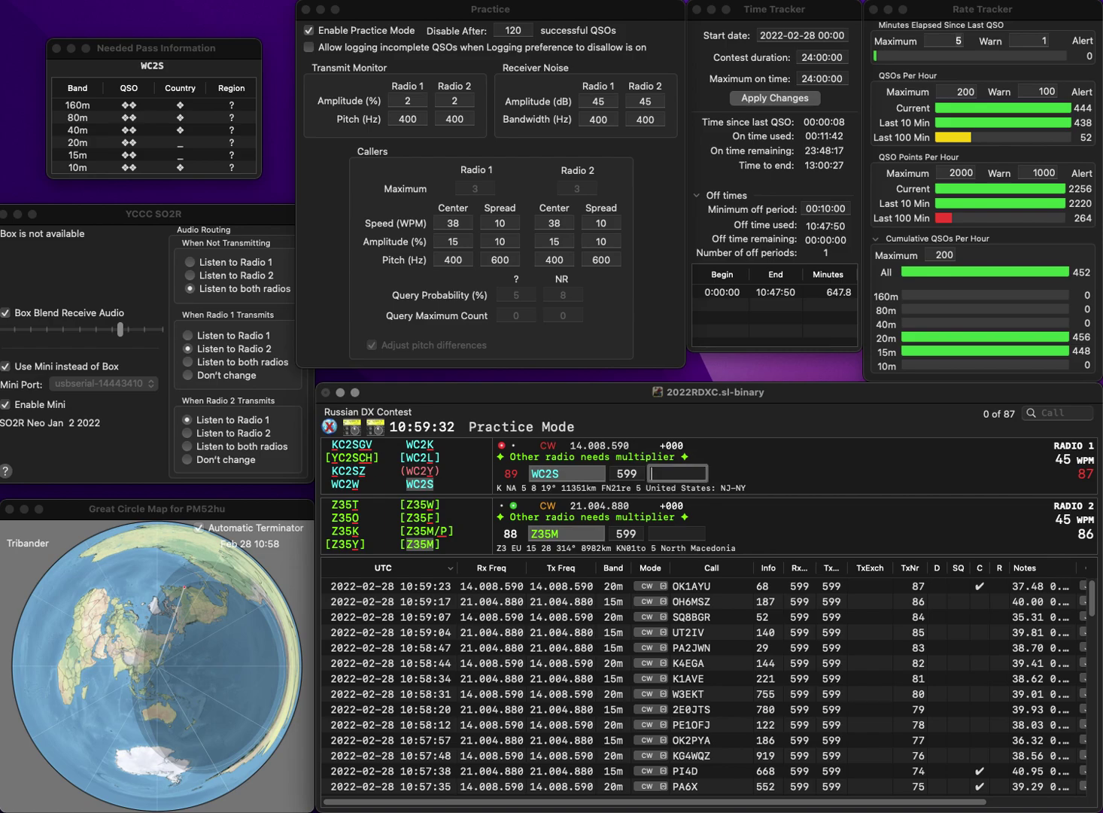
pyautogui.write('333')
pyautogui.press('Return')
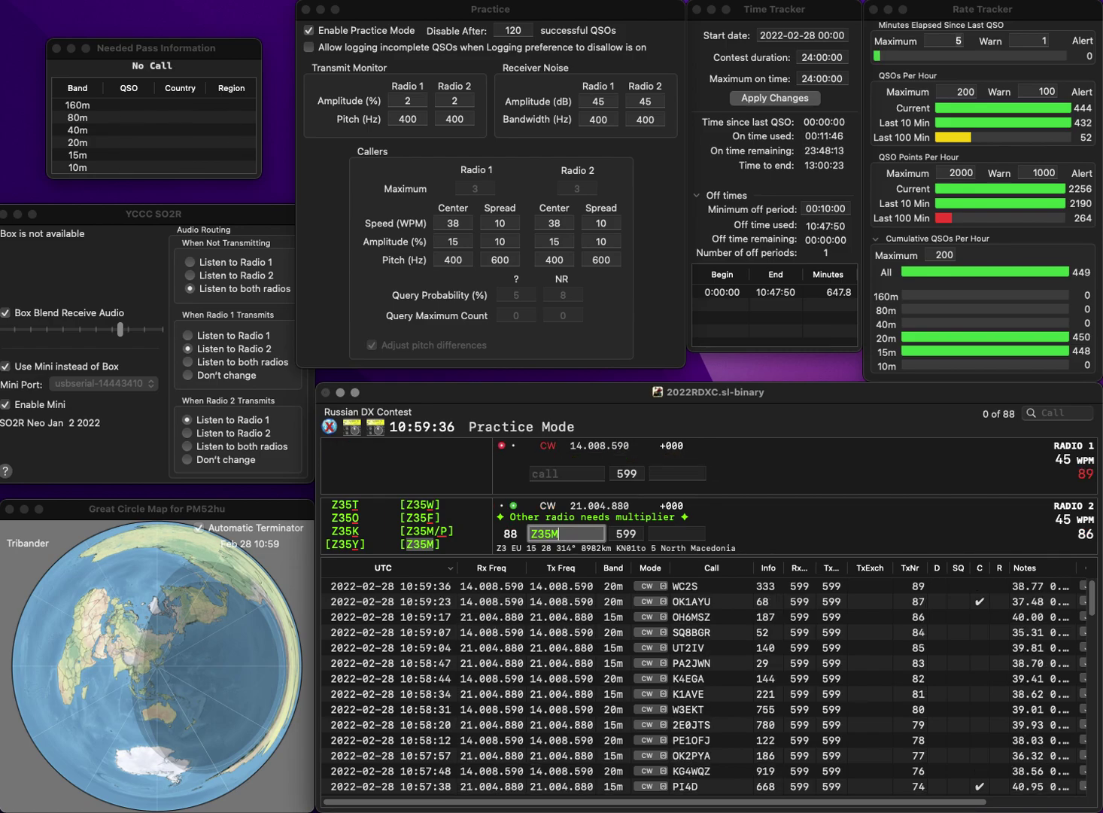
pyautogui.write('470')
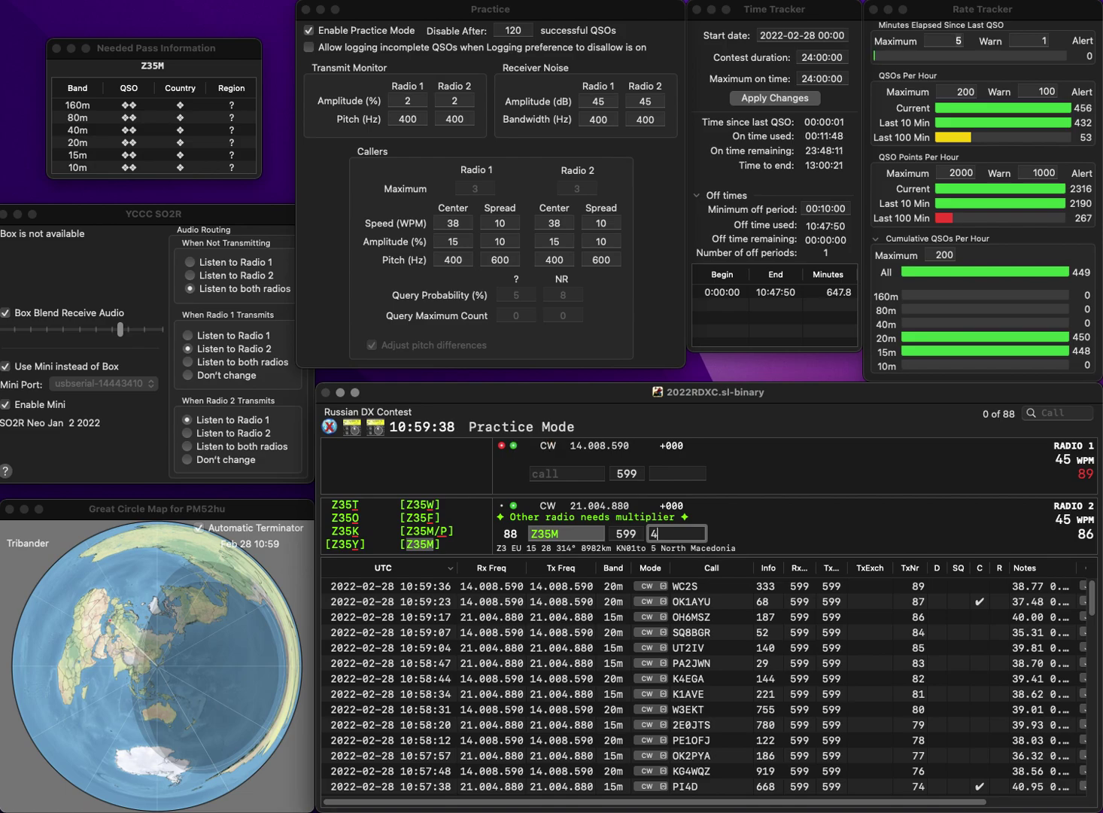
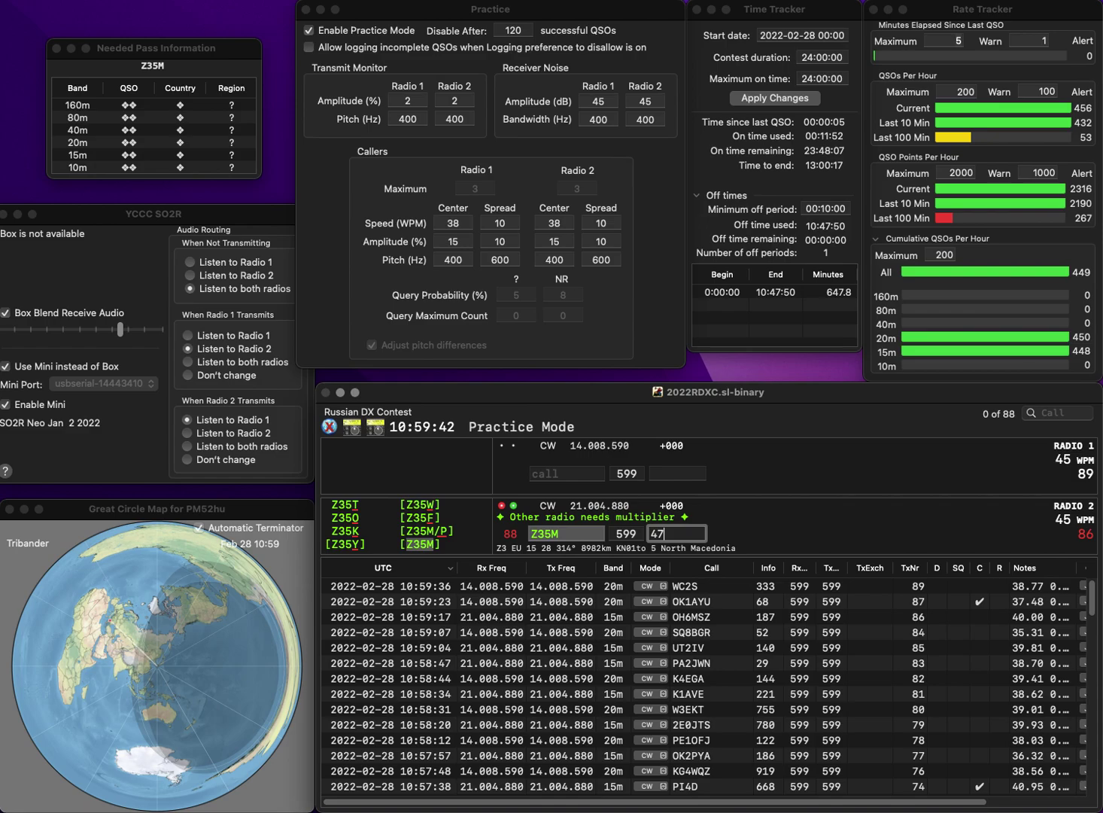
# - Log Z35M on Radio 2 with received number 470 and answer the Radio 1 caller as KG7LLN
pyautogui.press('Return')
pyautogui.write('KG7LLN')
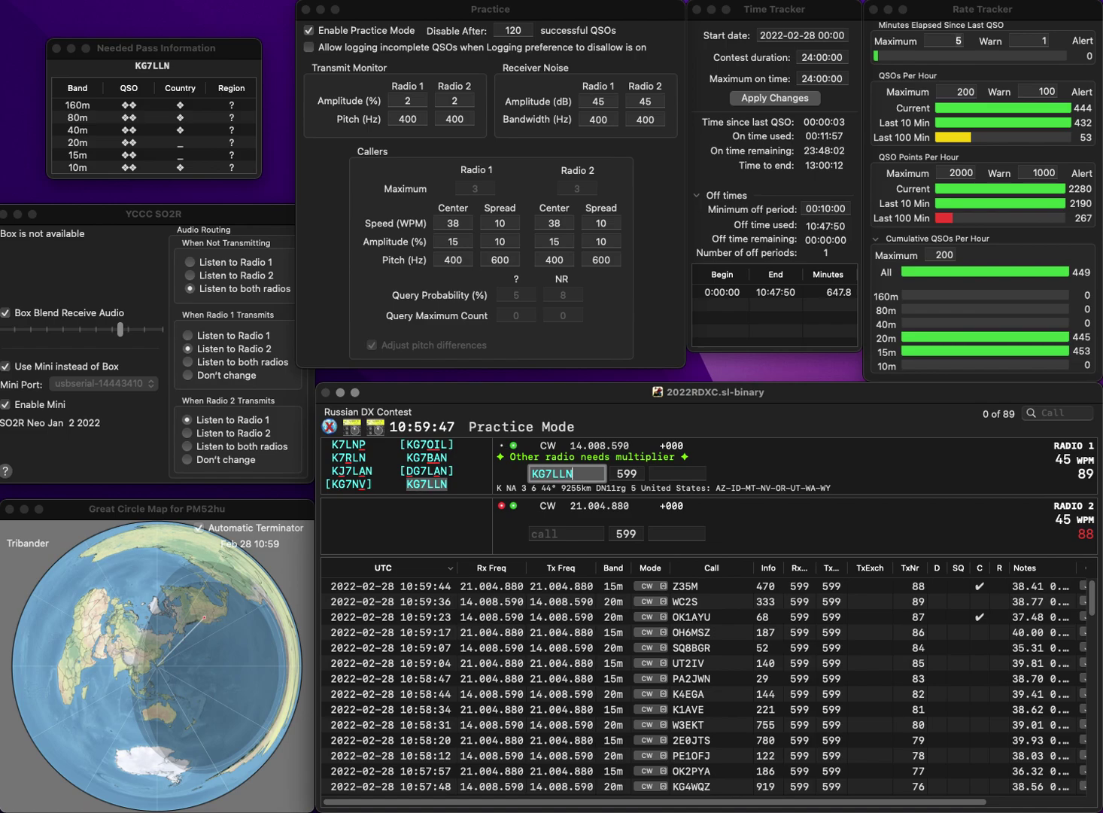
pyautogui.press('Return')
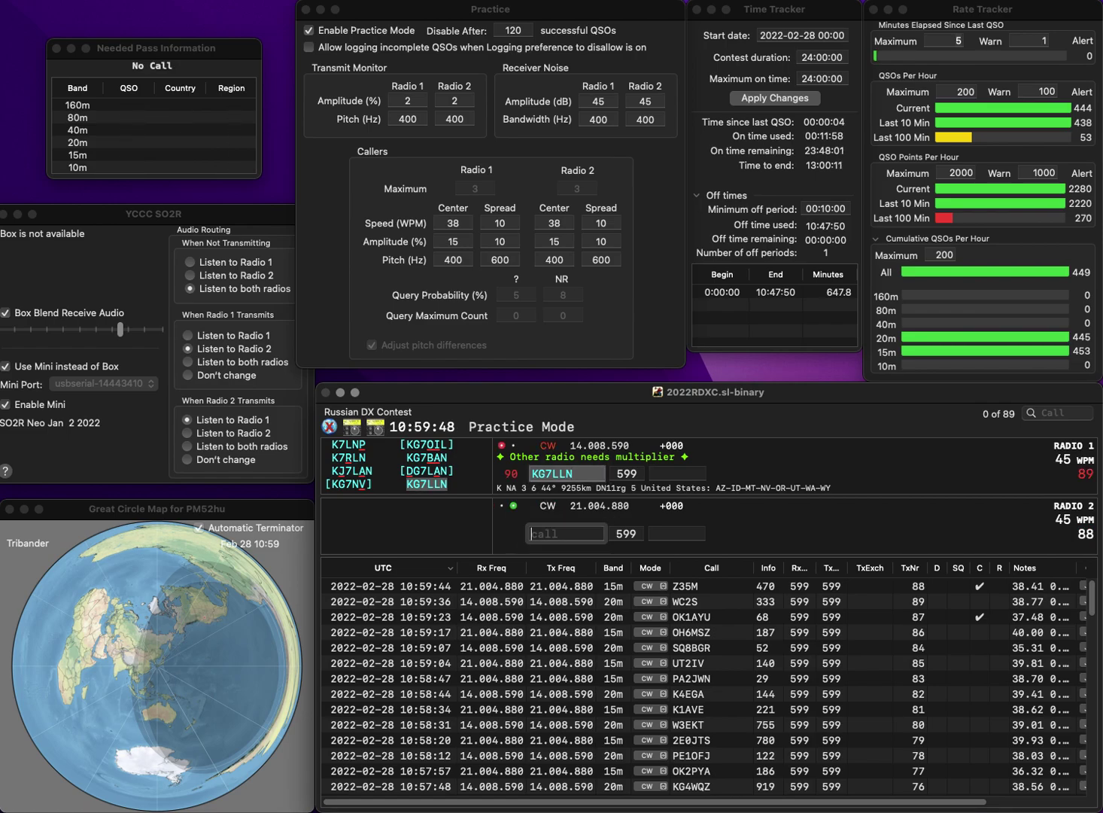
pyautogui.write('RA3')
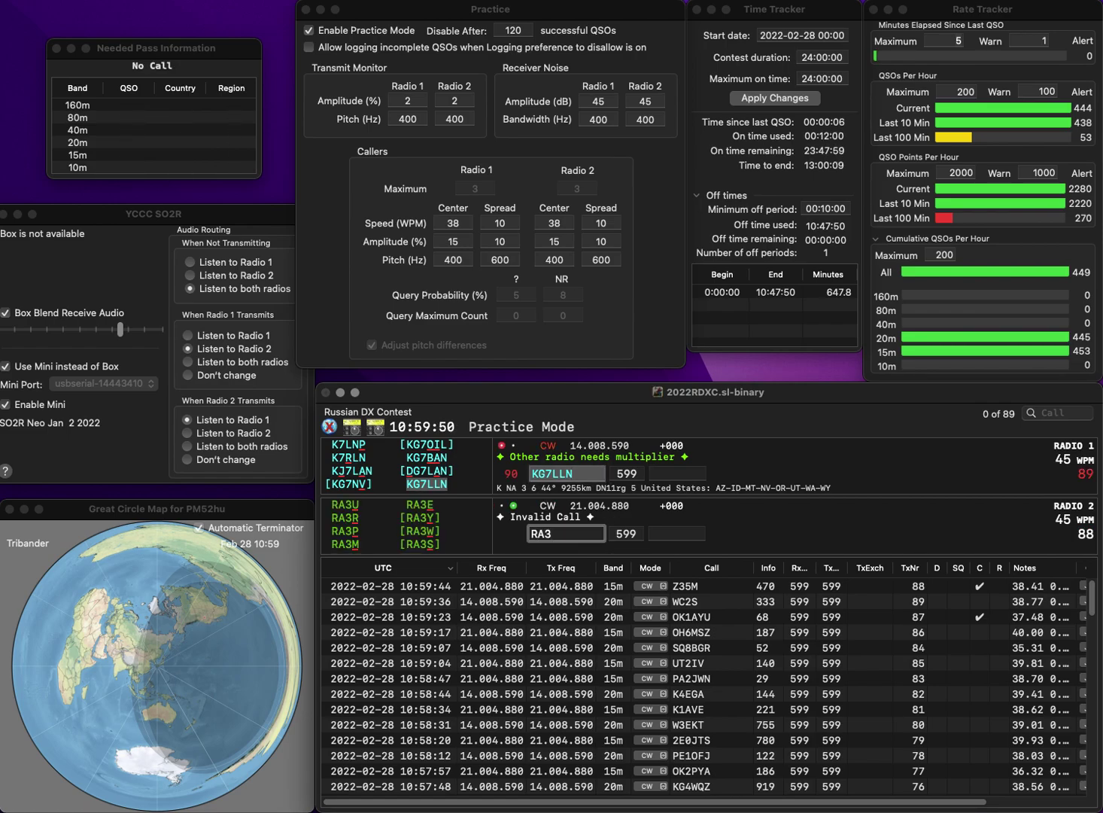
pyautogui.write('P')
pyautogui.press('Return')
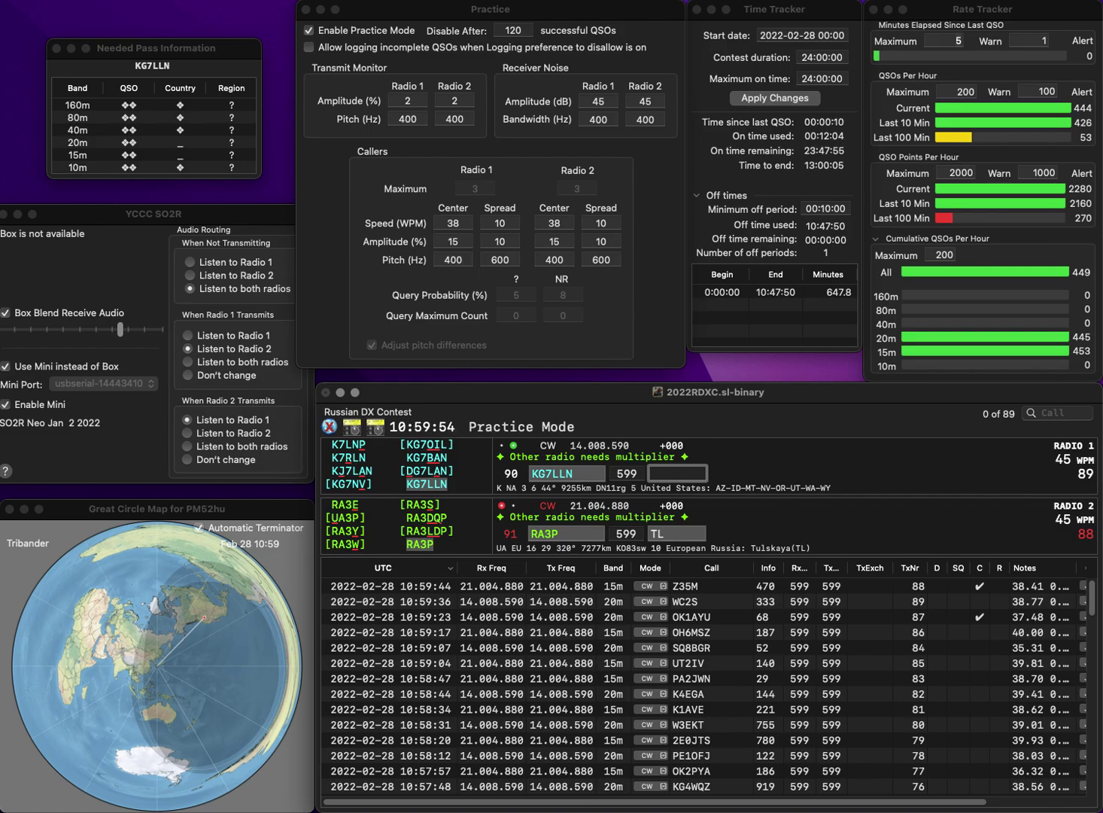
pyautogui.write('53')
pyautogui.press('Return')
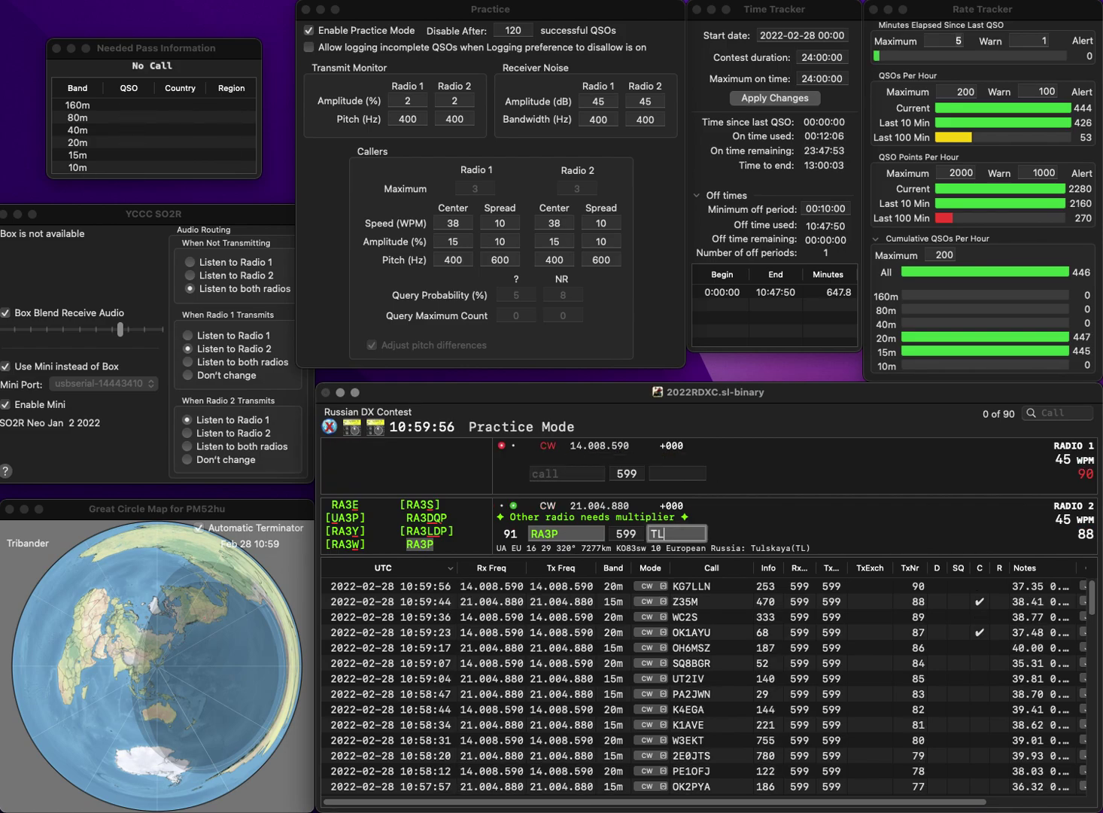
pyautogui.press('Return')
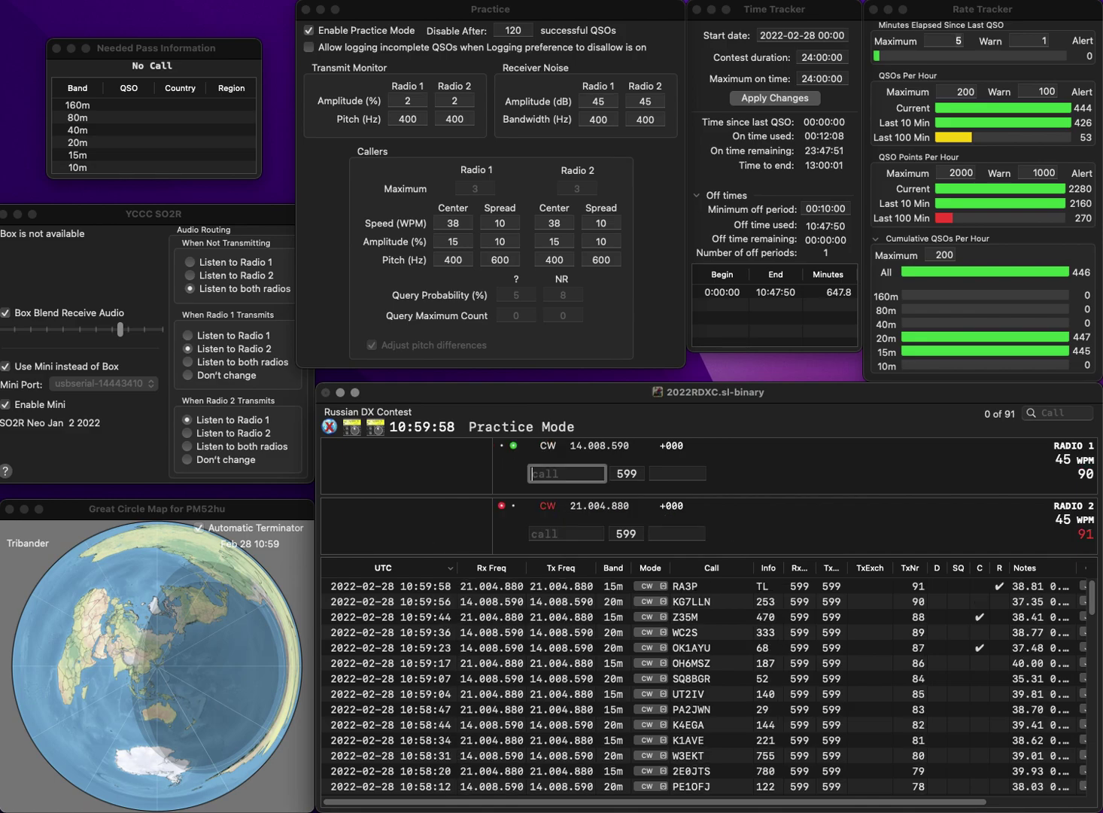
pyautogui.write('K1NA')
pyautogui.press('Return')
pyautogui.write('WA8')
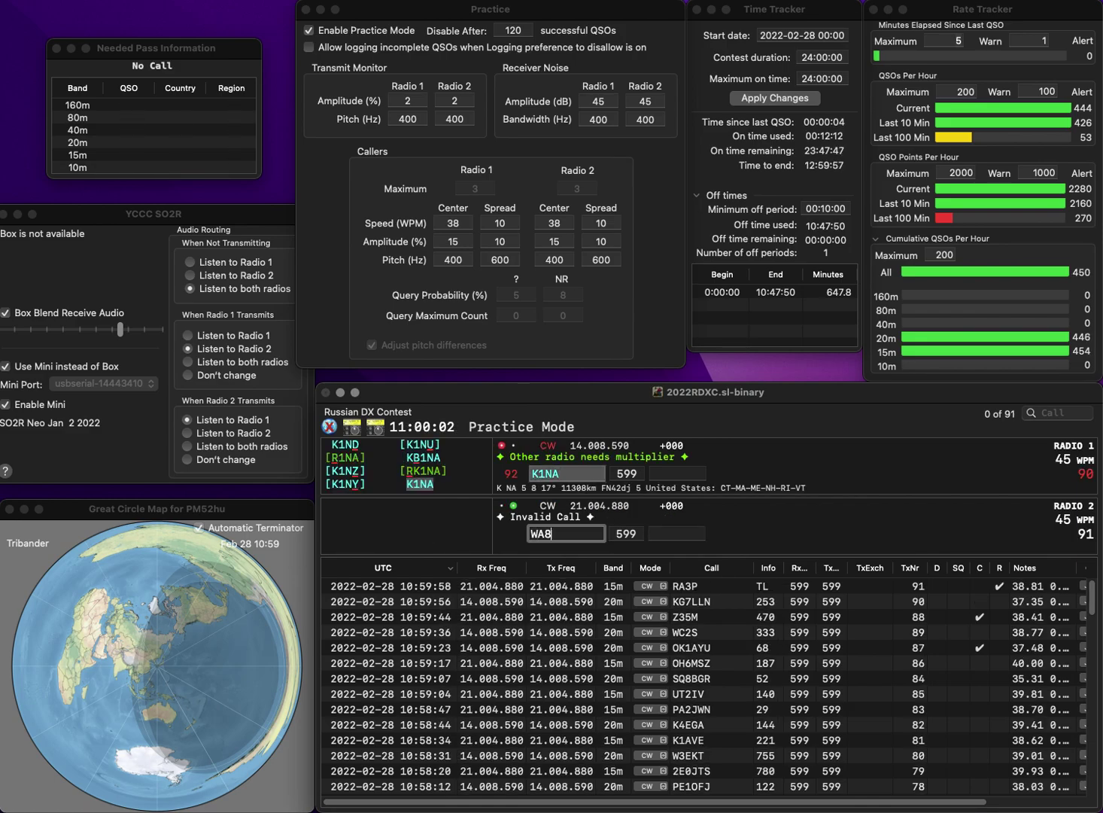
pyautogui.write('ASZ')
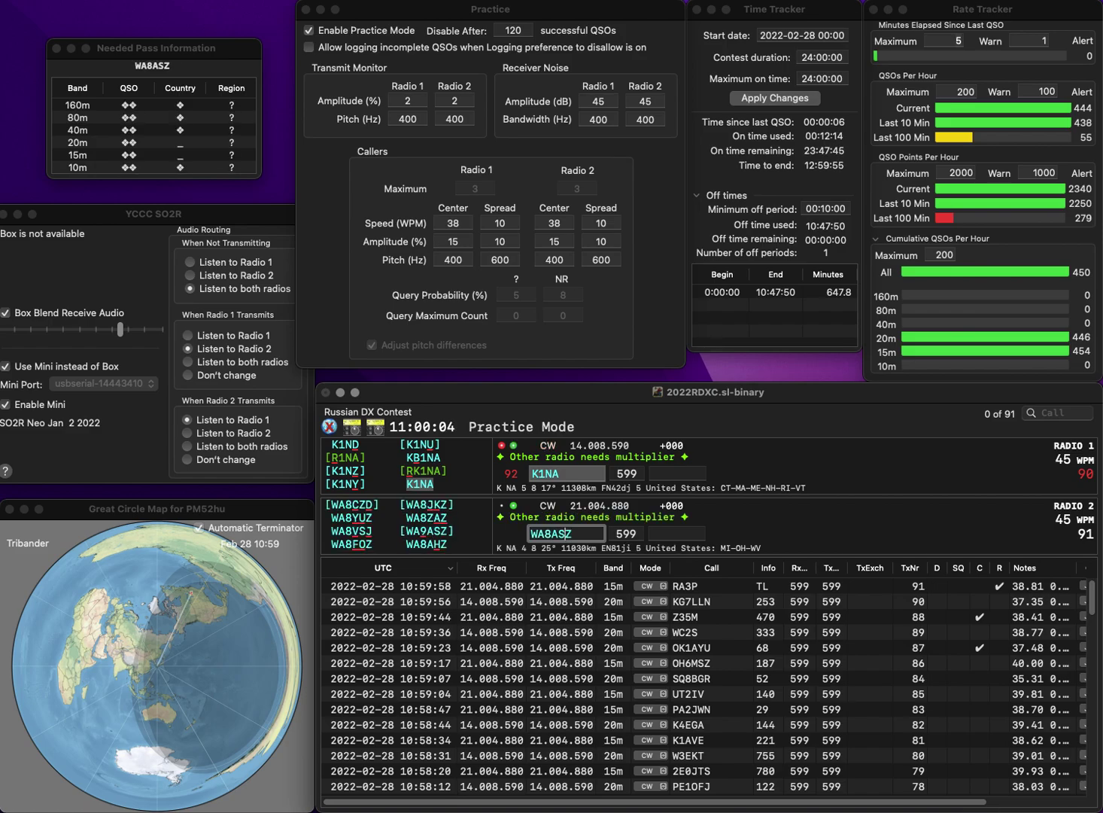
pyautogui.press('BackSpace')
pyautogui.write('H')
pyautogui.press('Return')
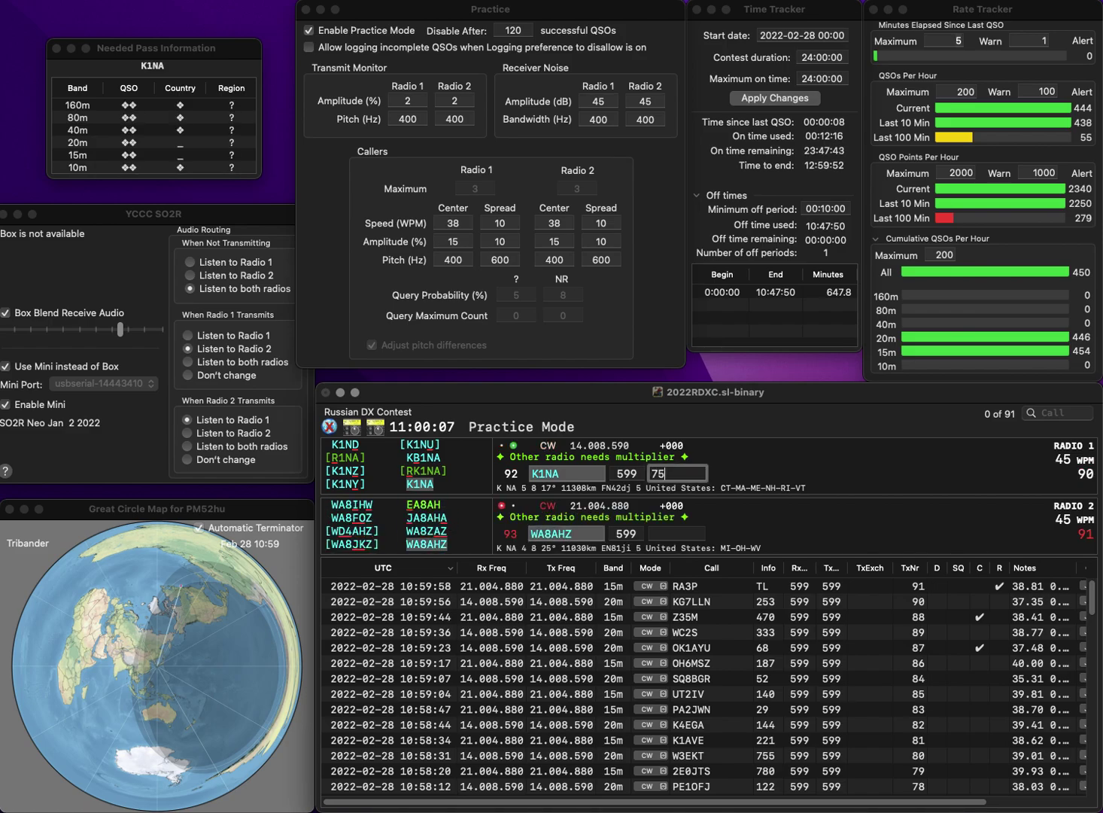
# - Log K1NA on Radio 1 with received number 758 and WA8AHZ on Radio 2 with received number 433
pyautogui.write('758')
pyautogui.press('Return')
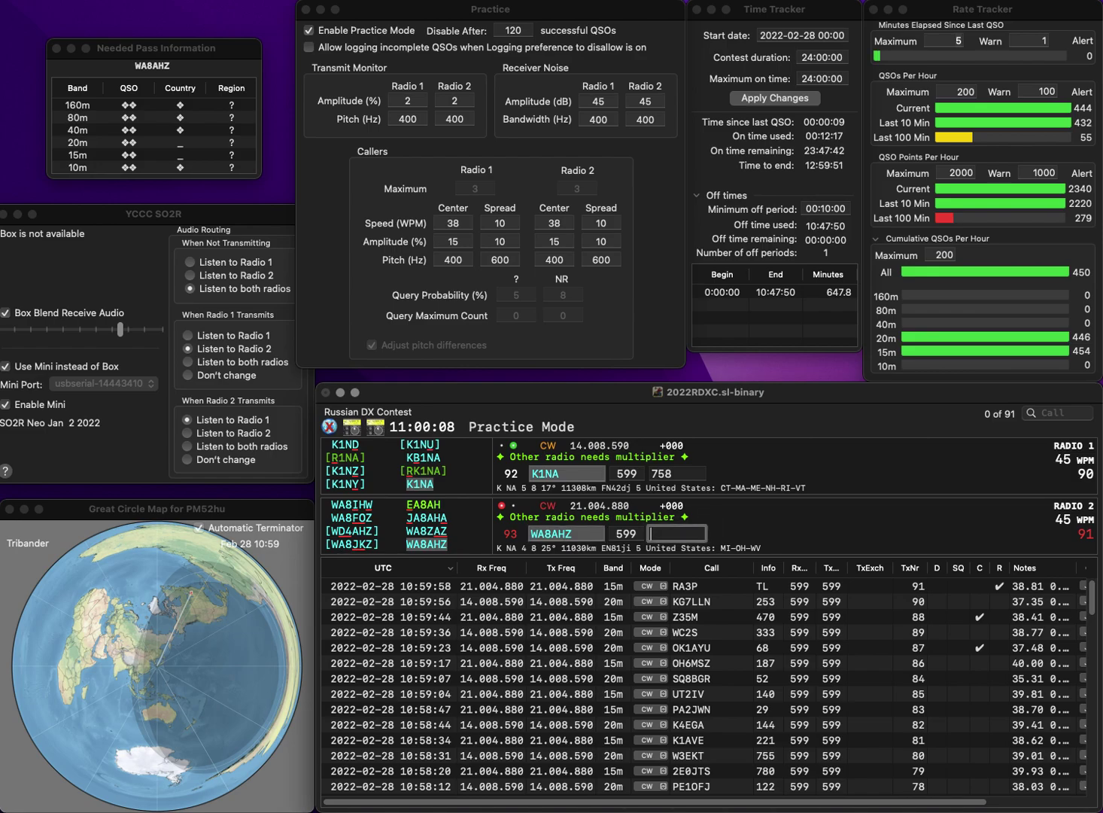
pyautogui.write('433')
pyautogui.press('Return')
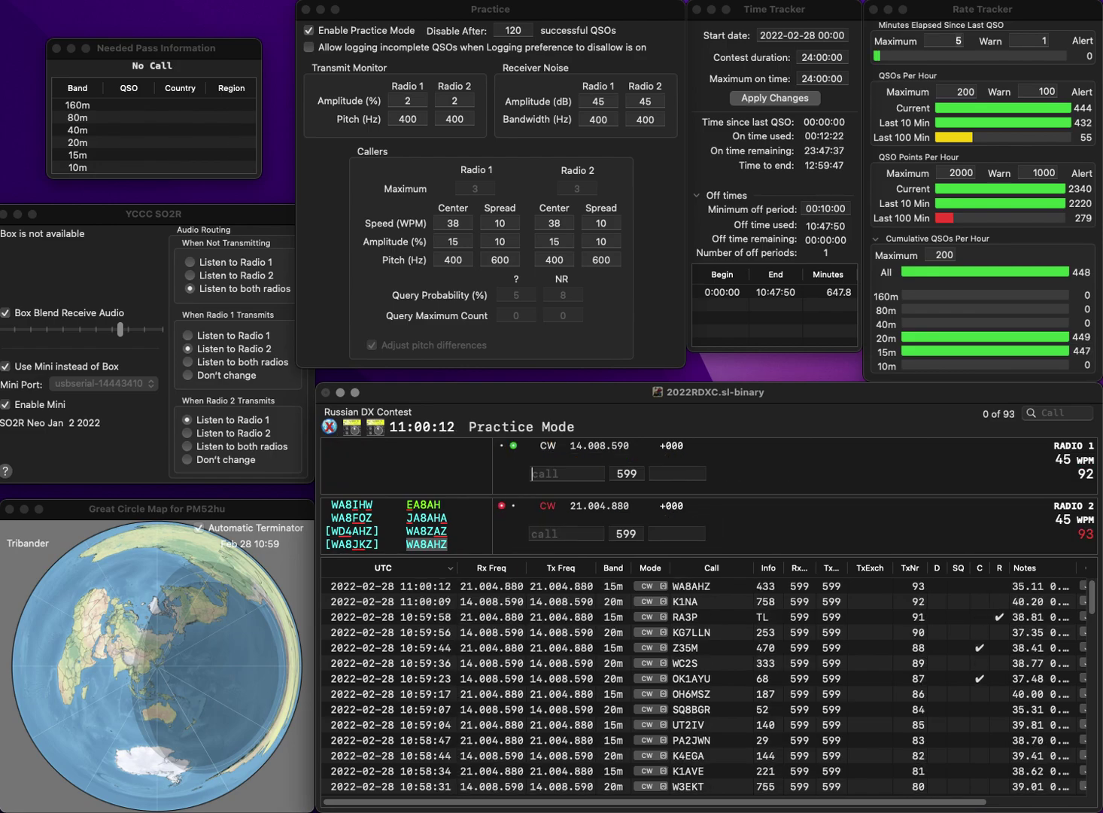
# - Answer the Radio 1 caller as N2HM and the Radio 2 caller as JJ1MBU
pyautogui.write('N2HM')
pyautogui.press('Return')
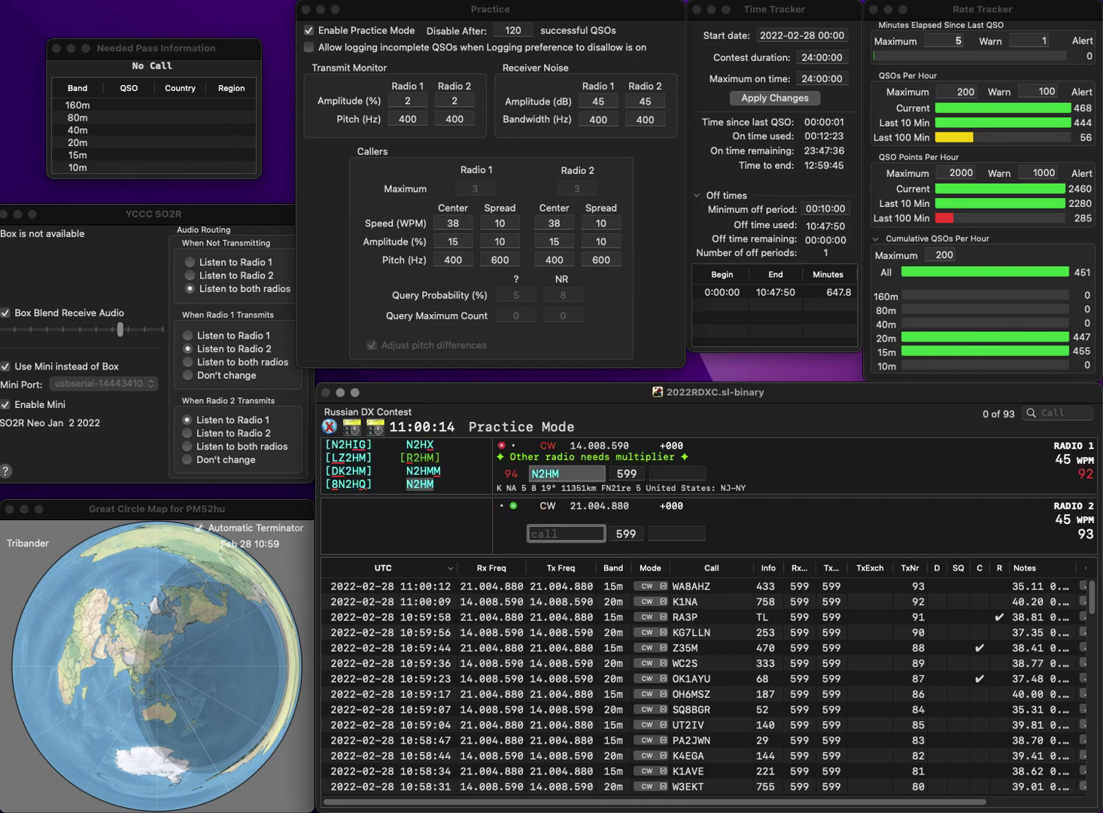
pyautogui.write('J1MBU')
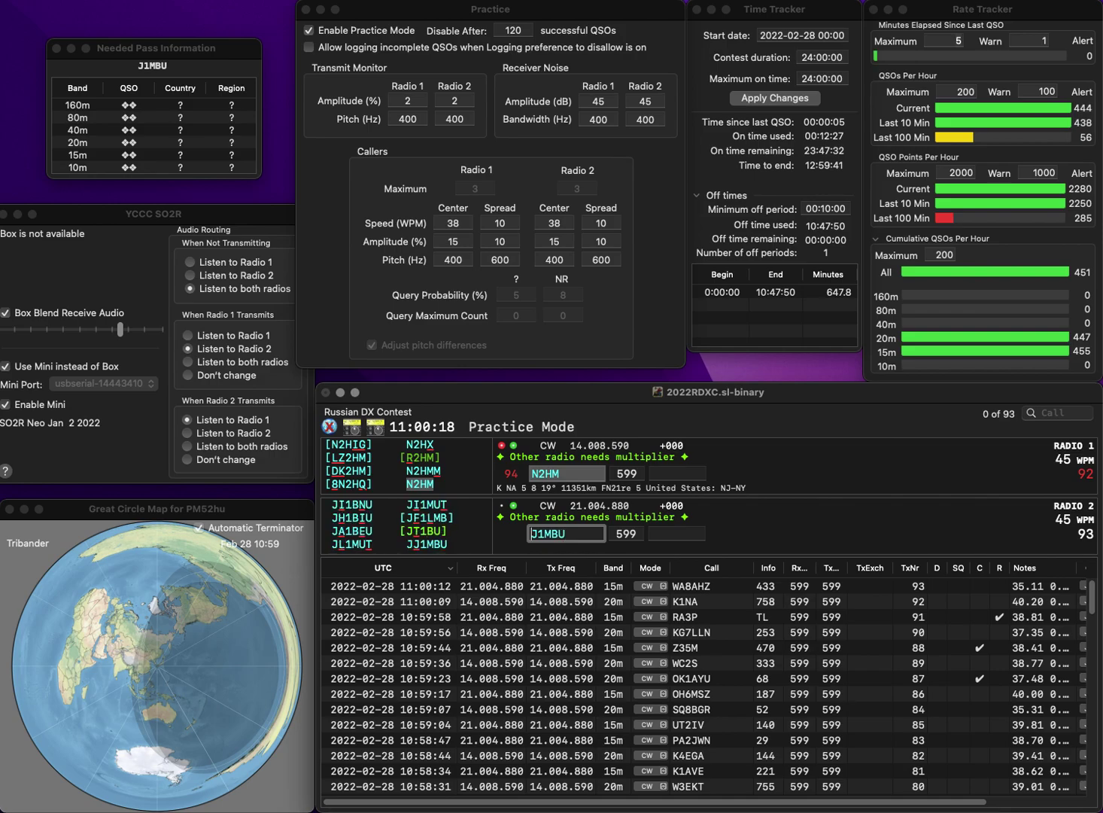
pyautogui.press('Home')
pyautogui.write('J')
pyautogui.press('Return')
pyautogui.write('25')
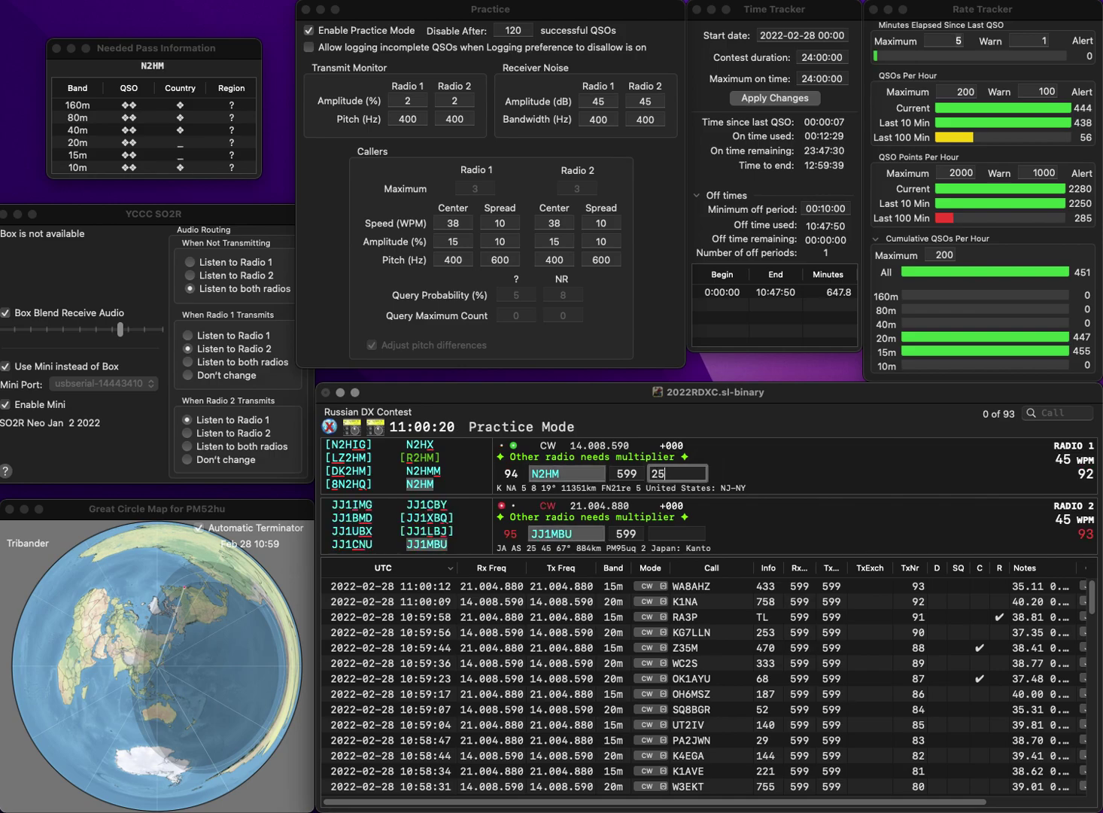
pyautogui.write('0')
pyautogui.press('Return')
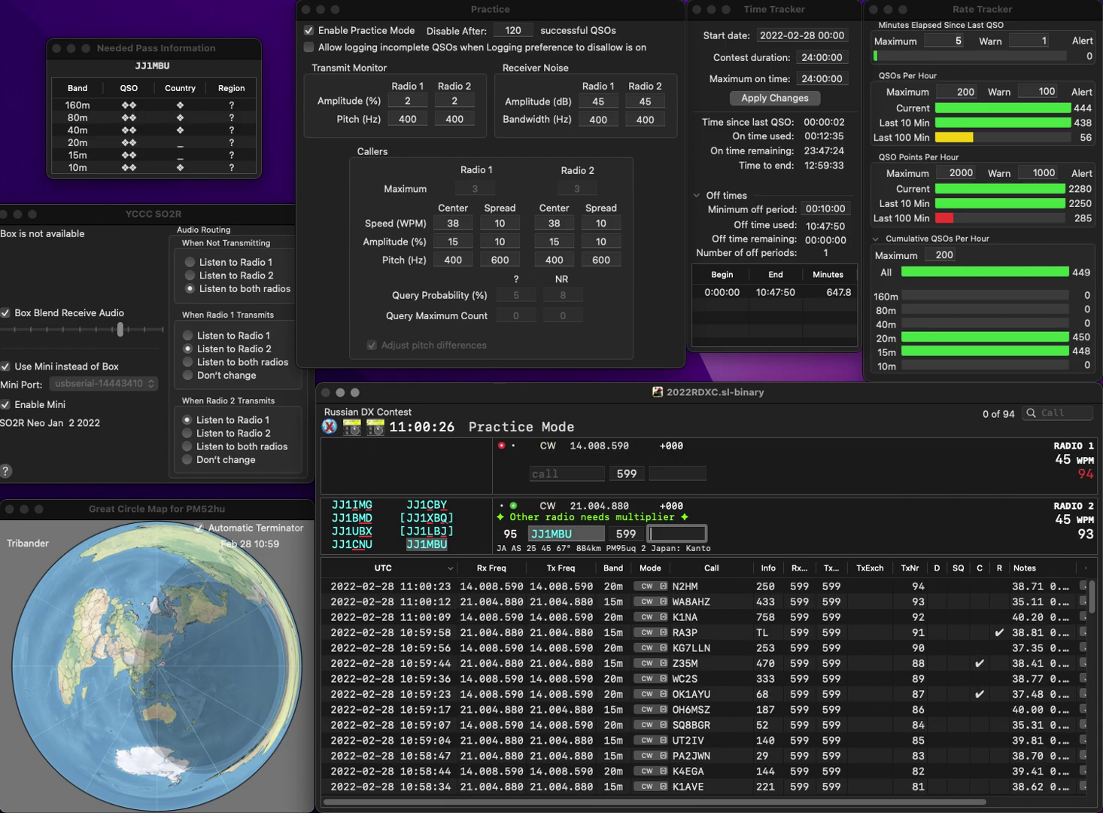
pyautogui.write('62')
pyautogui.press('Return')
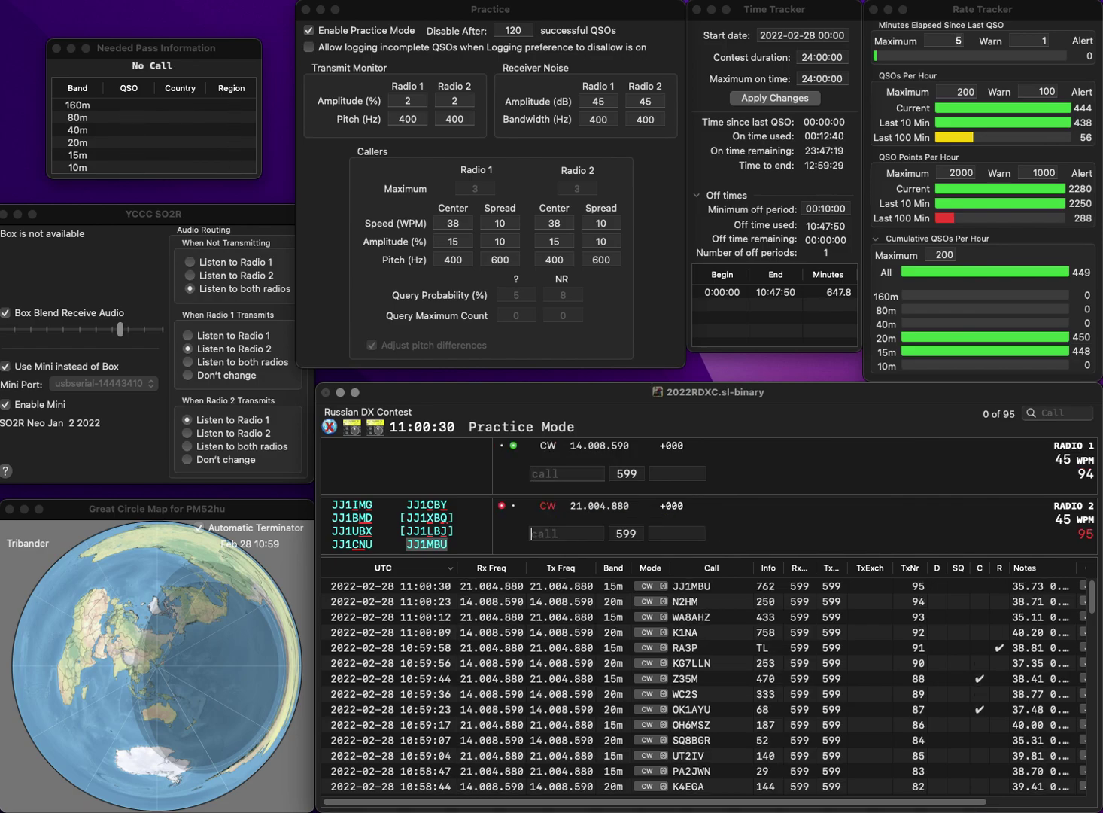
# - Answer the Radio 1 caller as W9OG and the Radio 2 caller as KC3GUU
pyautogui.write('9OG')
pyautogui.press('Home')
pyautogui.write('W')
pyautogui.press('Return')
pyautogui.write('C3')
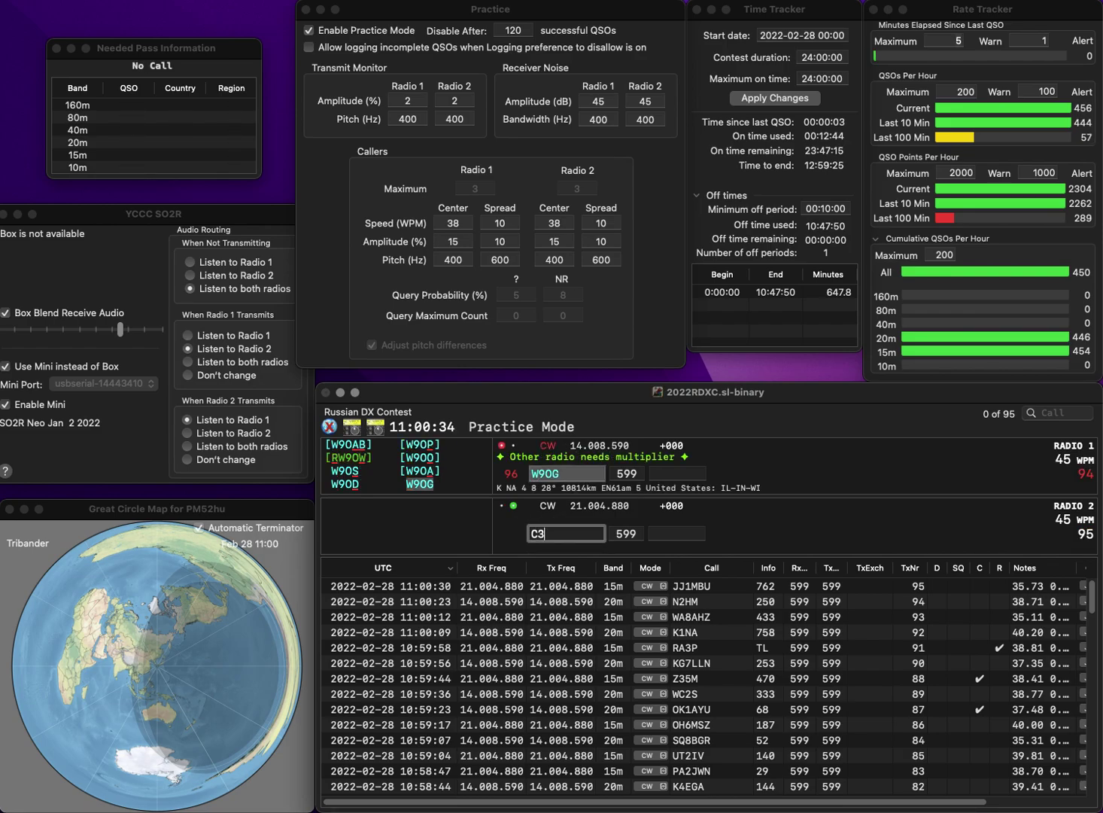
pyautogui.write('GUU')
pyautogui.press('Home')
pyautogui.write('K')
pyautogui.press('Return')
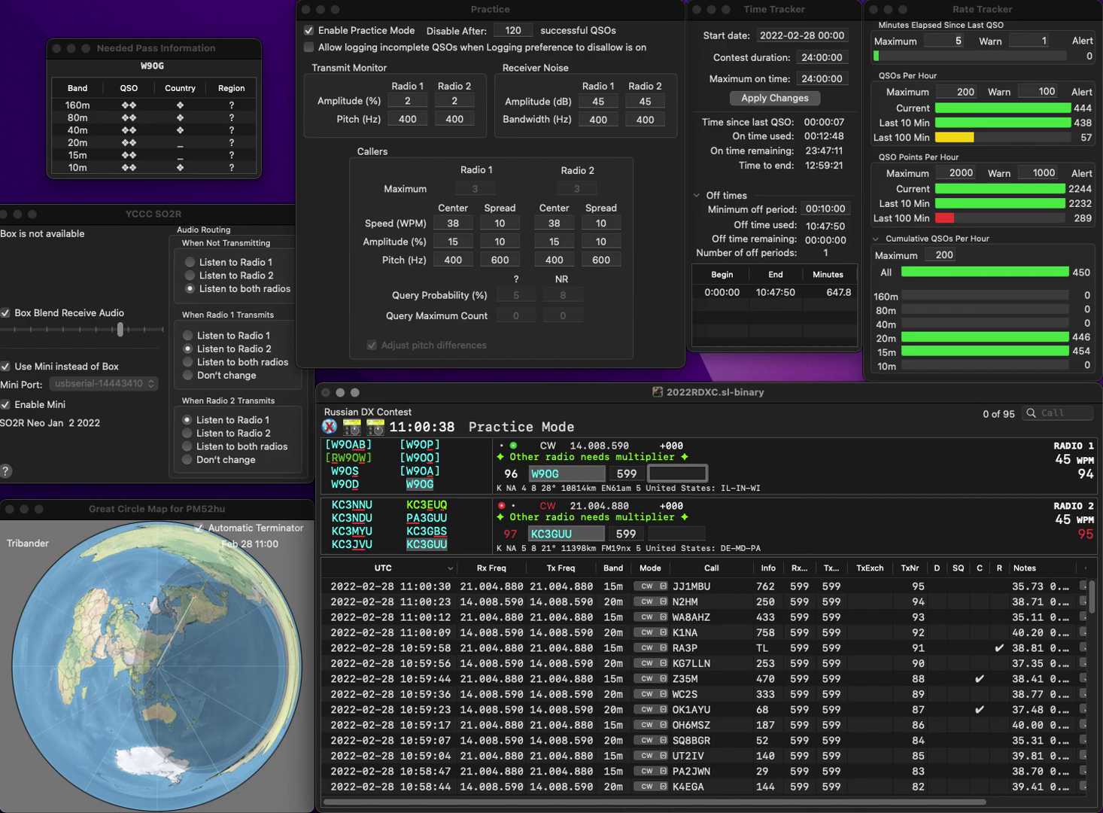
pyautogui.write('51')
pyautogui.press('Return')
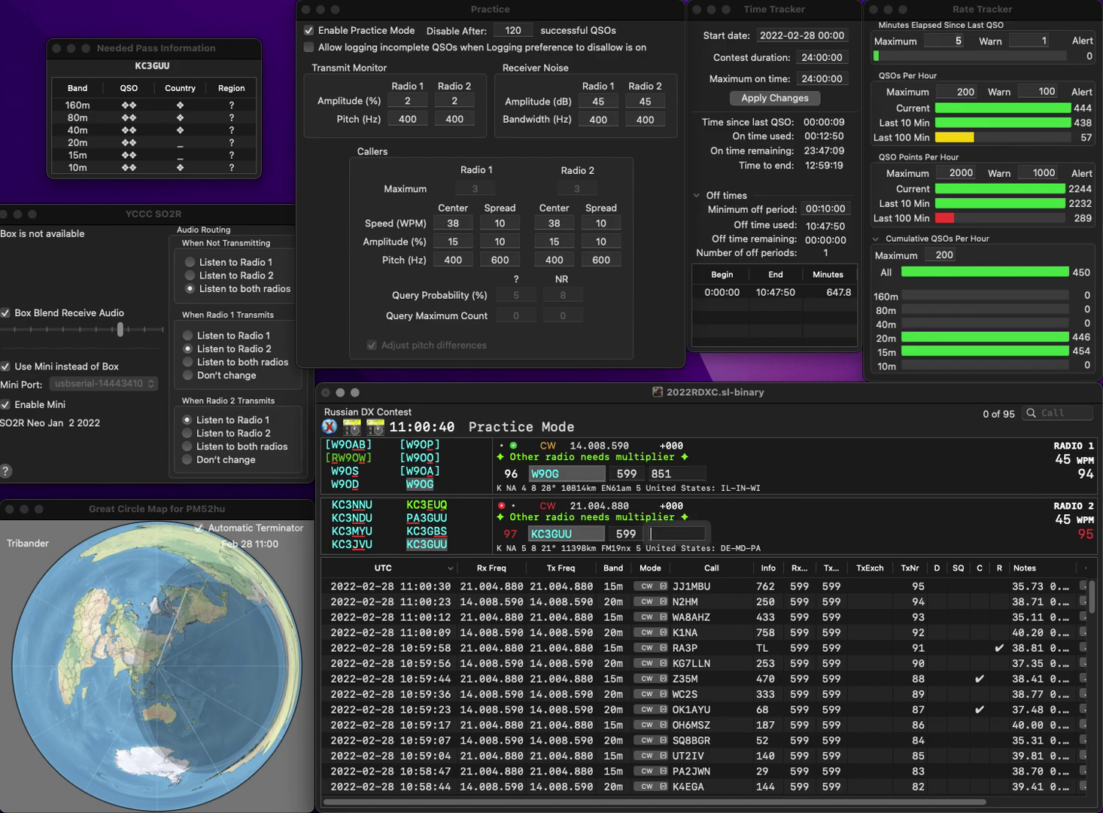
pyautogui.write('406')
pyautogui.press('Return')
# - Answer the Radio 1 caller with the partial call IZ4 and the Radio 2 caller as KI1P
pyautogui.write('IZ4E')
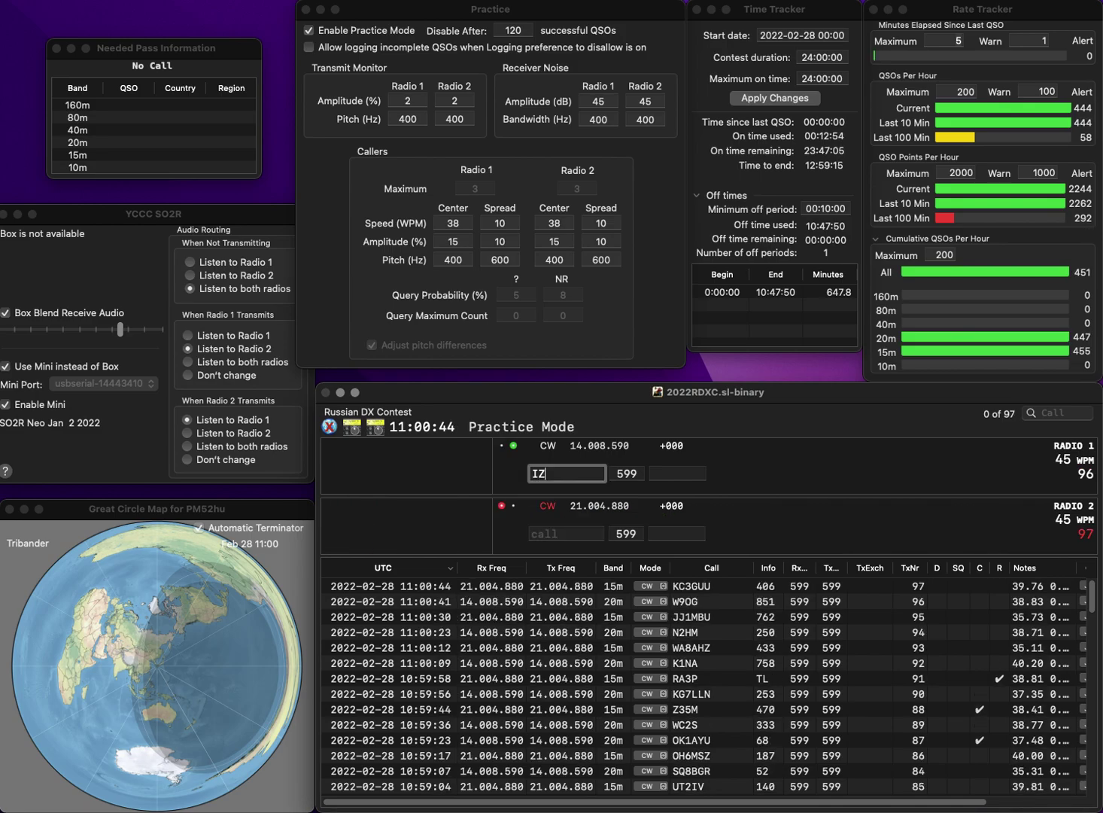
pyautogui.press('BackSpace')
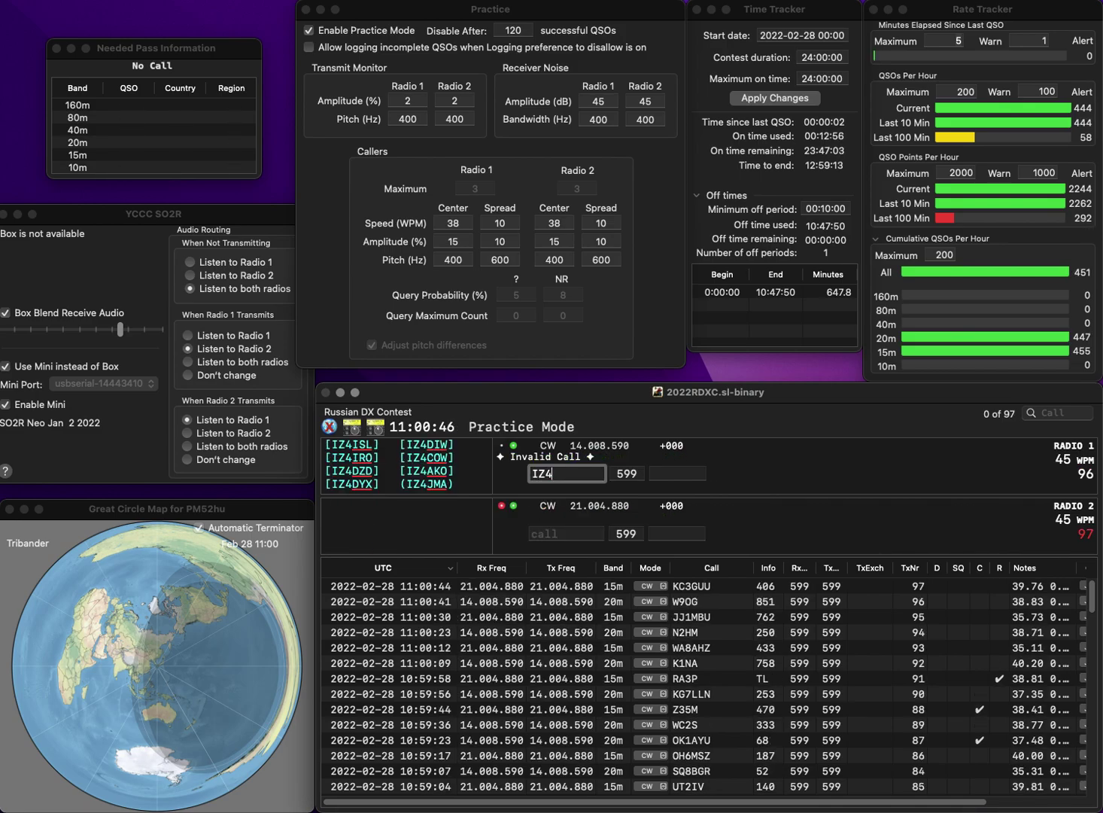
pyautogui.press('Return')
pyautogui.write('KI1')
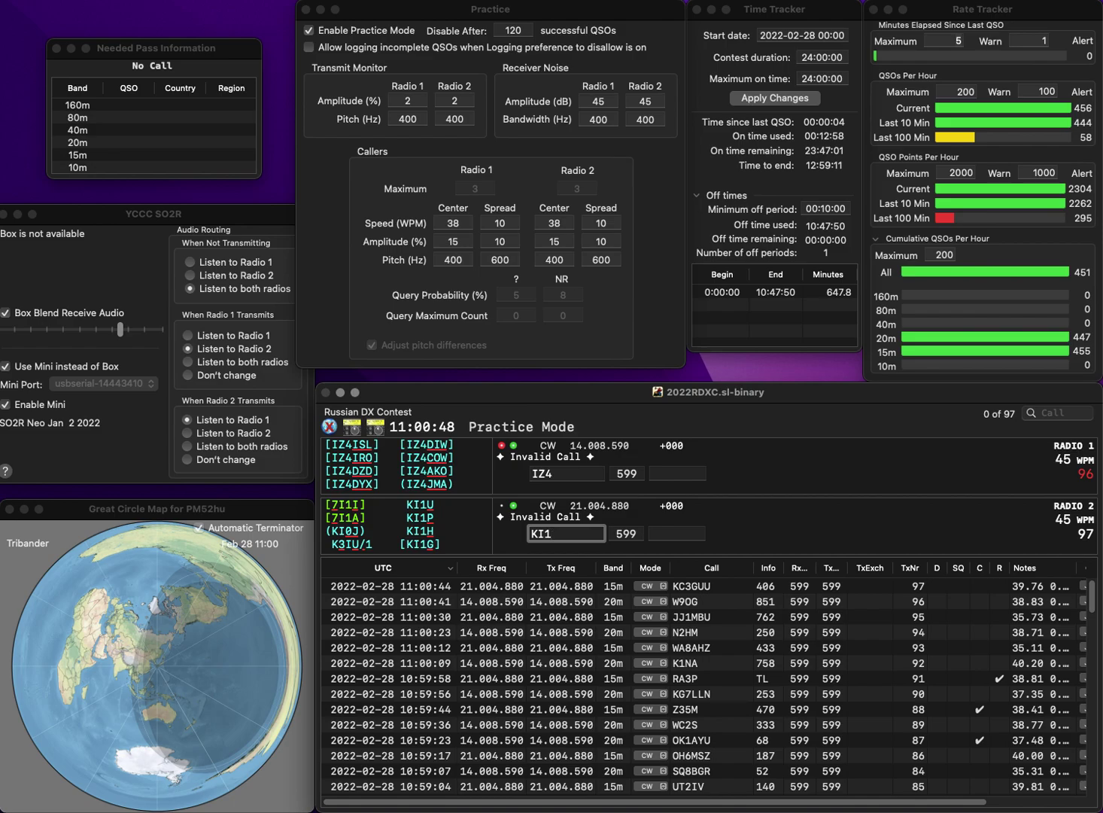
pyautogui.write('P')
pyautogui.press('Return')
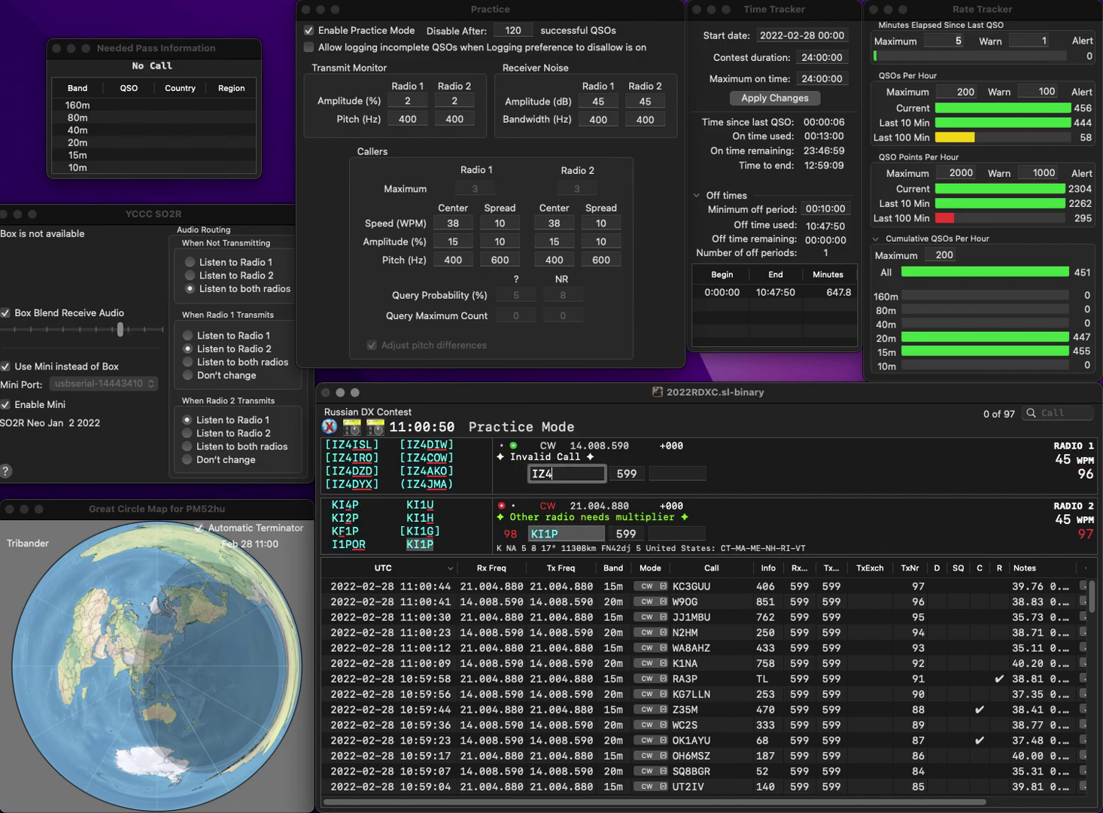
pyautogui.press('BackSpace')
pyautogui.write('3EI')
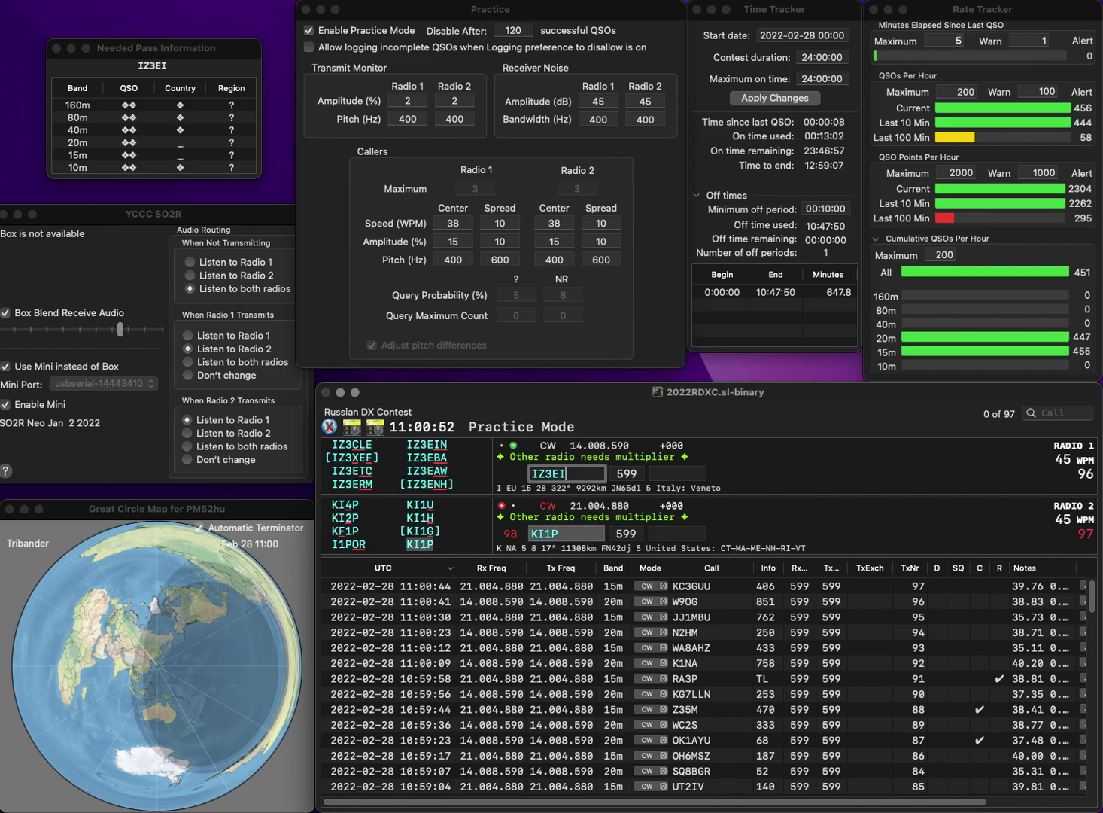
pyautogui.write('N')
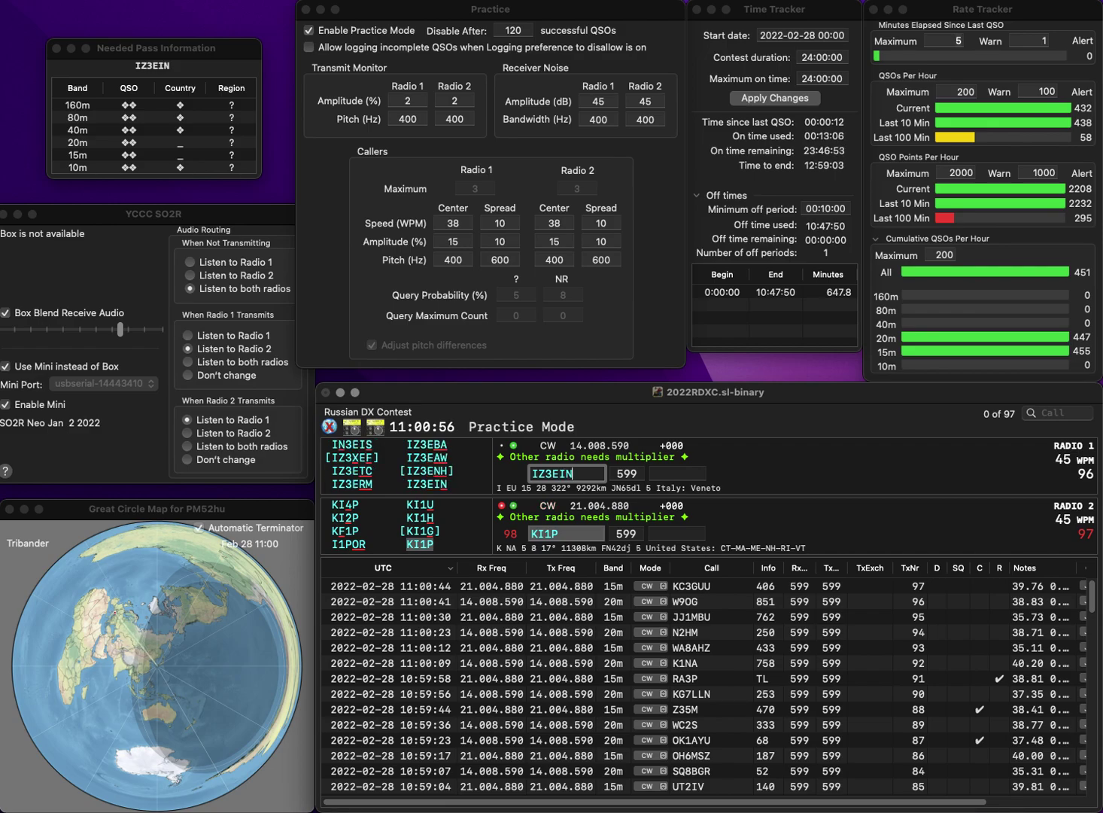
pyautogui.press('Return')
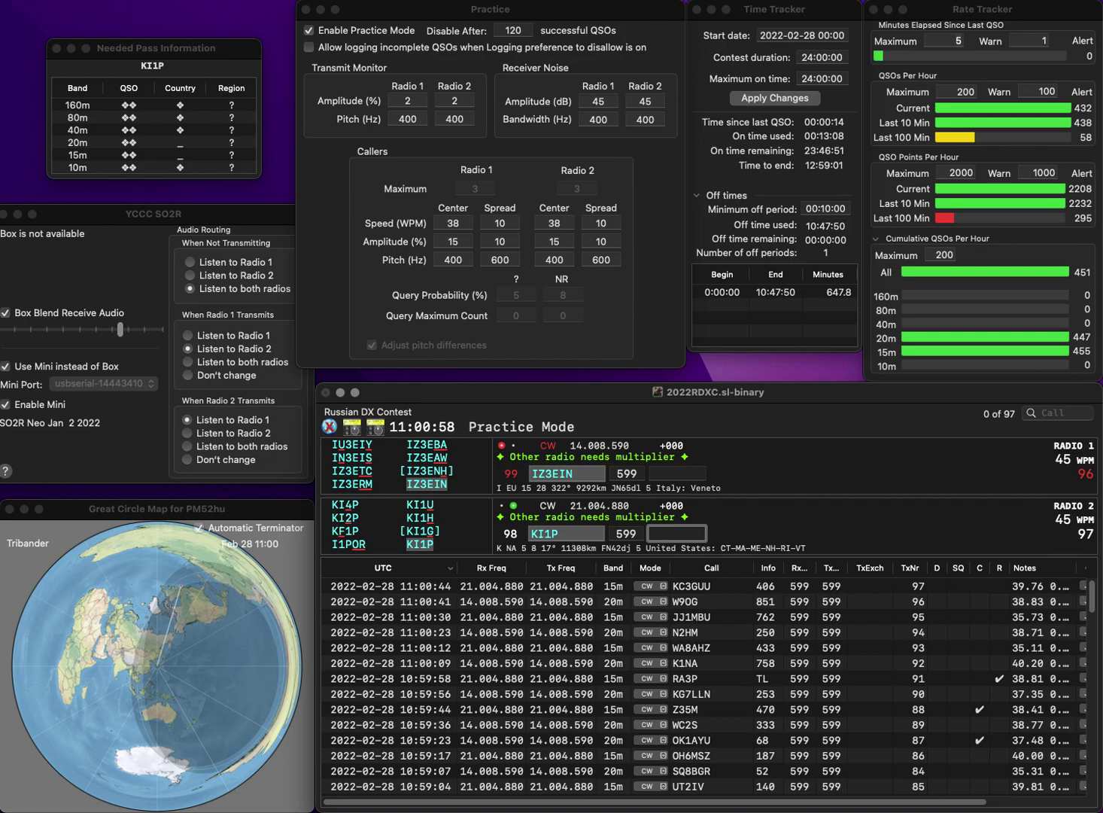
pyautogui.write('990')
pyautogui.press('Return')
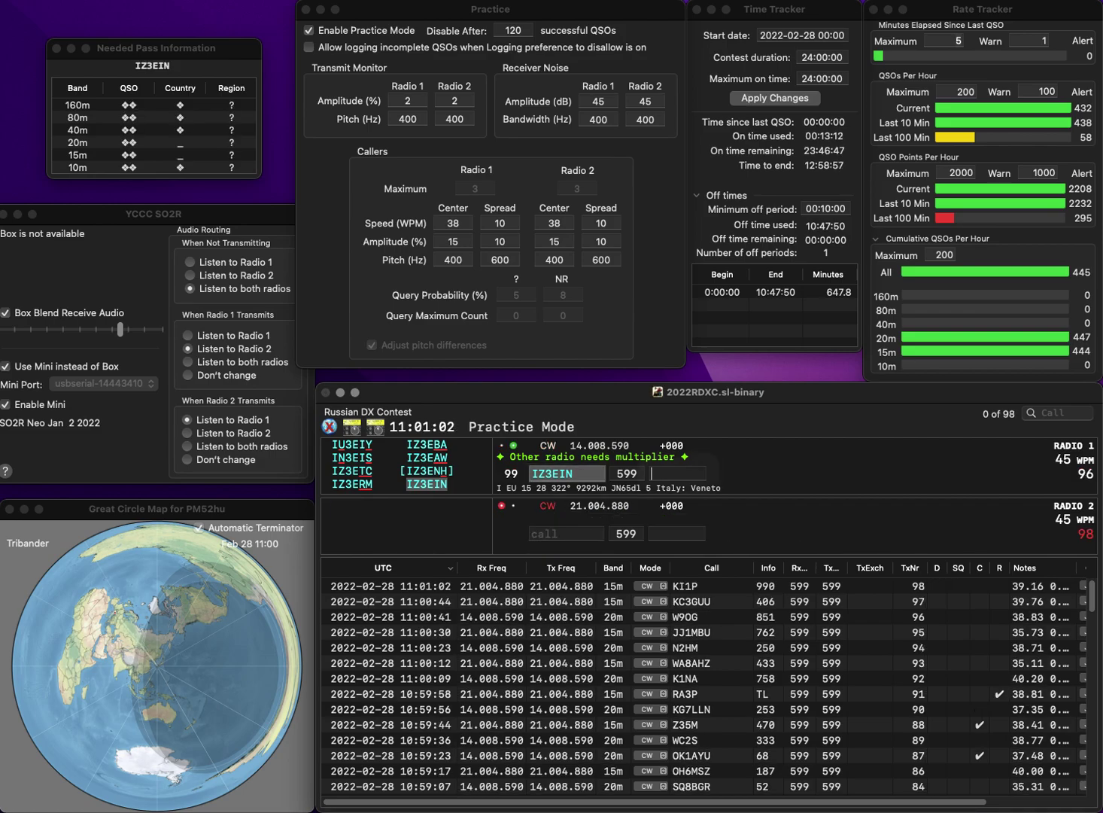
pyautogui.write('347')
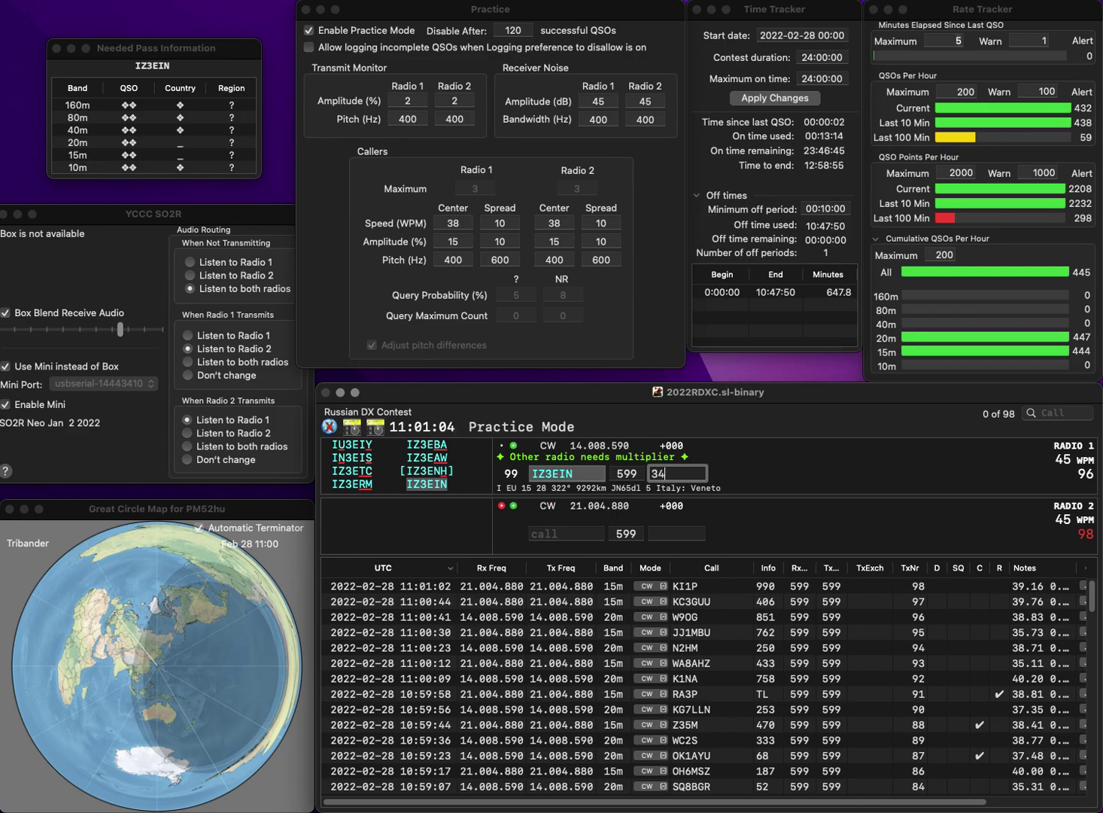
pyautogui.press('Return')
pyautogui.write('EA9ABC')
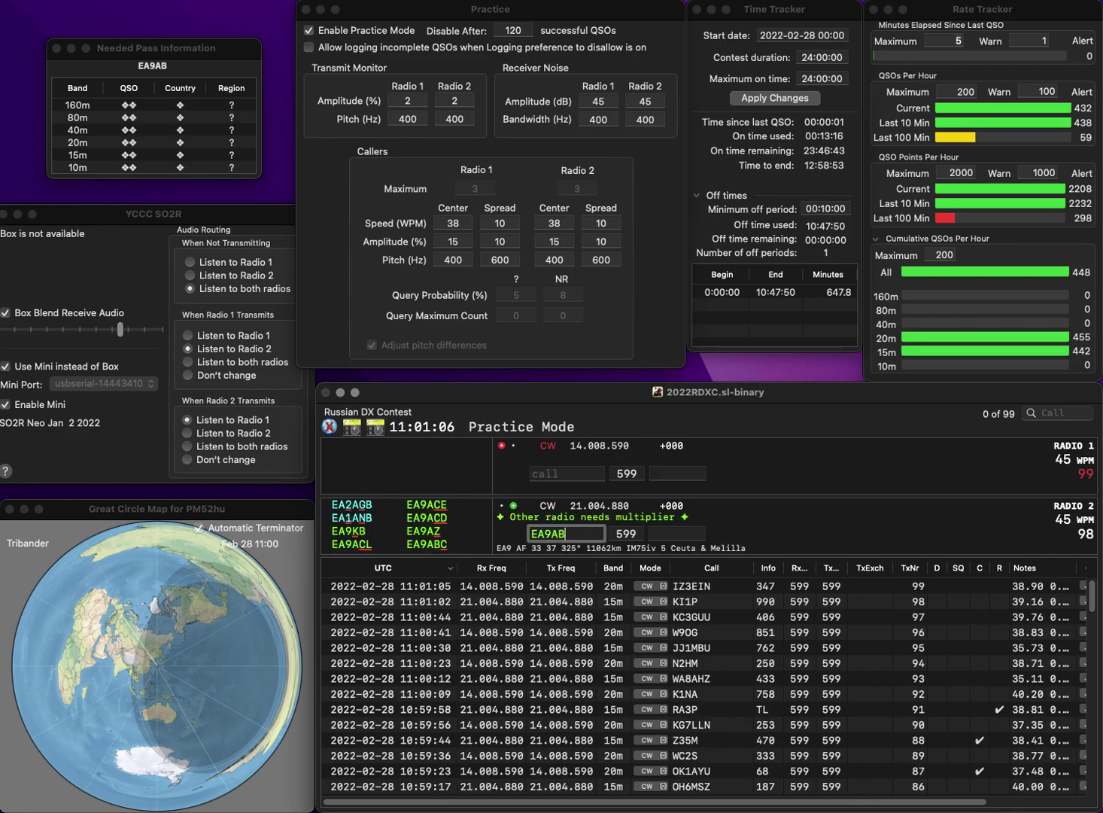
pyautogui.press('Return')
pyautogui.write('ON7KC')
pyautogui.press('Return')
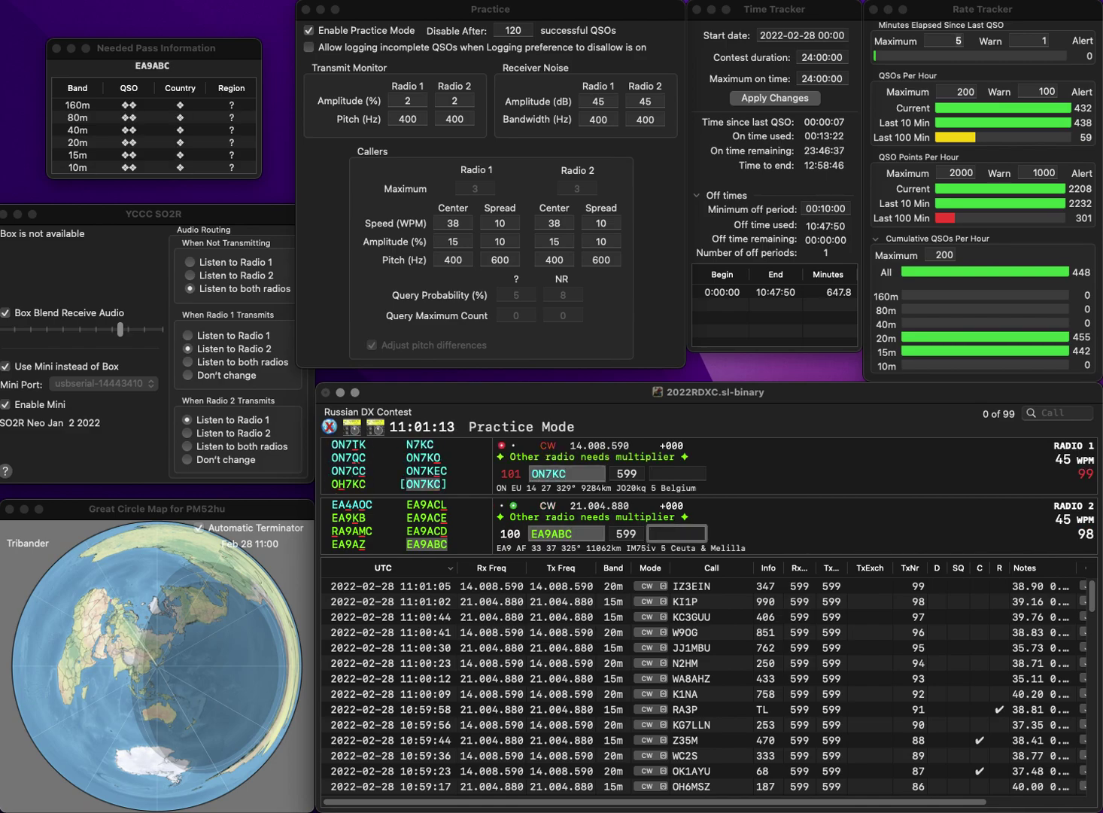
# - Log EA9ABC on Radio 2 with received number 814 and ON7KC on Radio 1 with received number 574
pyautogui.write('814')
pyautogui.press('Return')
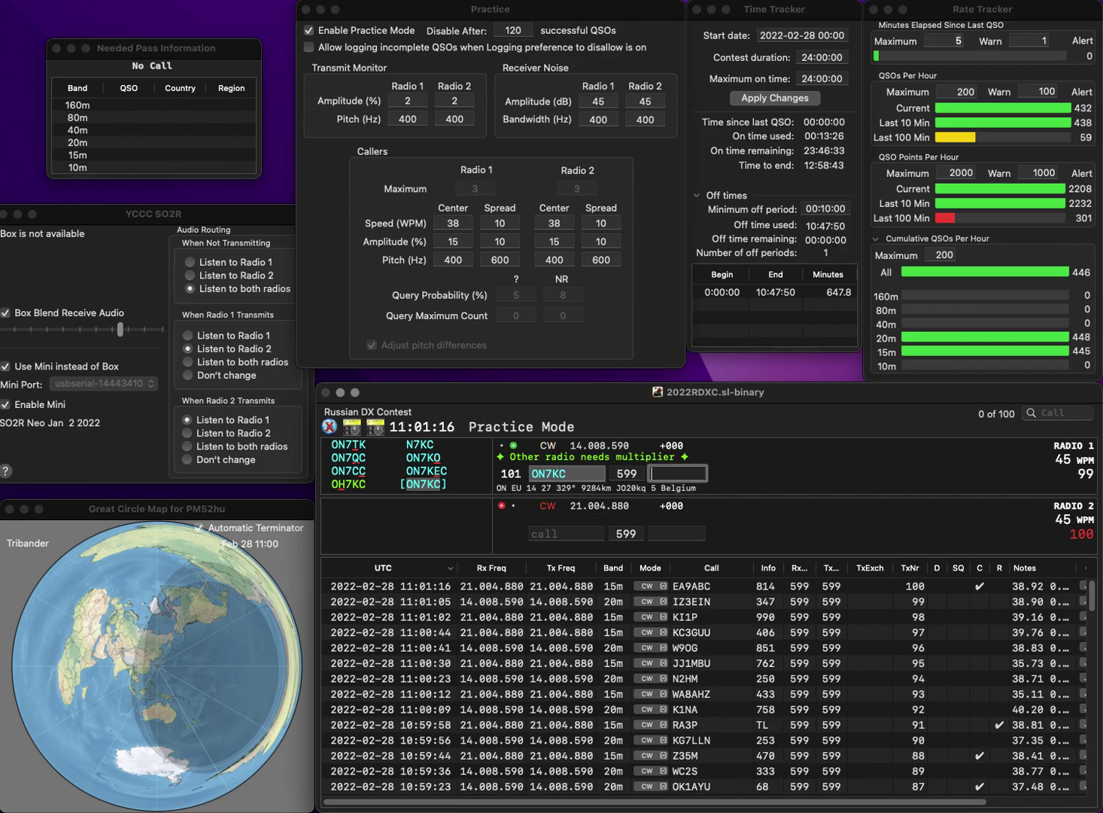
pyautogui.write('4')
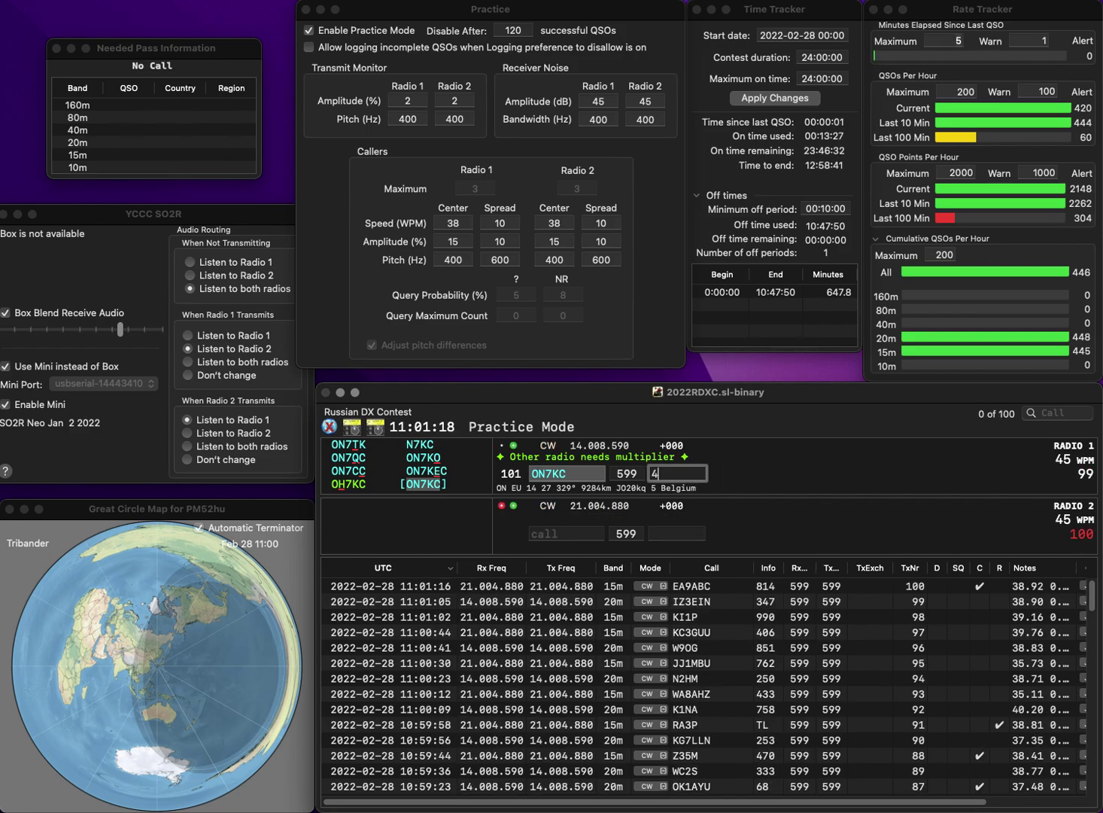
pyautogui.press('BackSpace')
pyautogui.write('57')
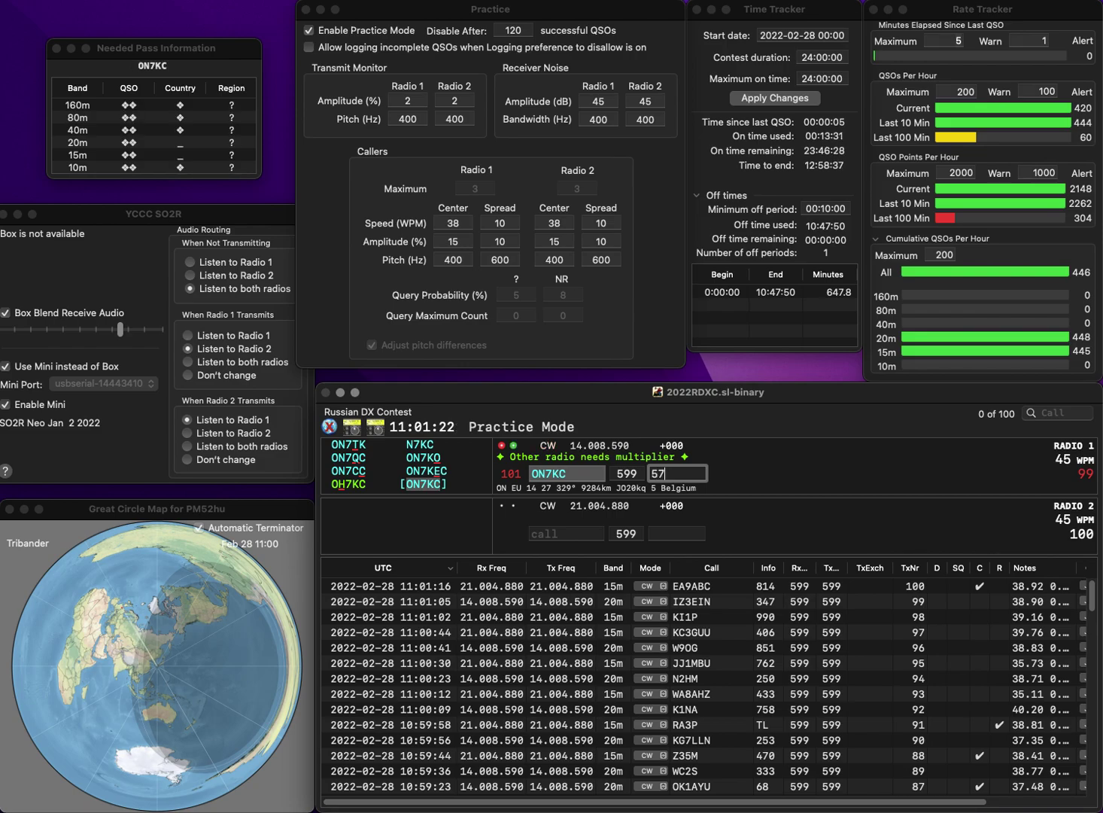
pyautogui.press('Return')
pyautogui.write('K6AML')
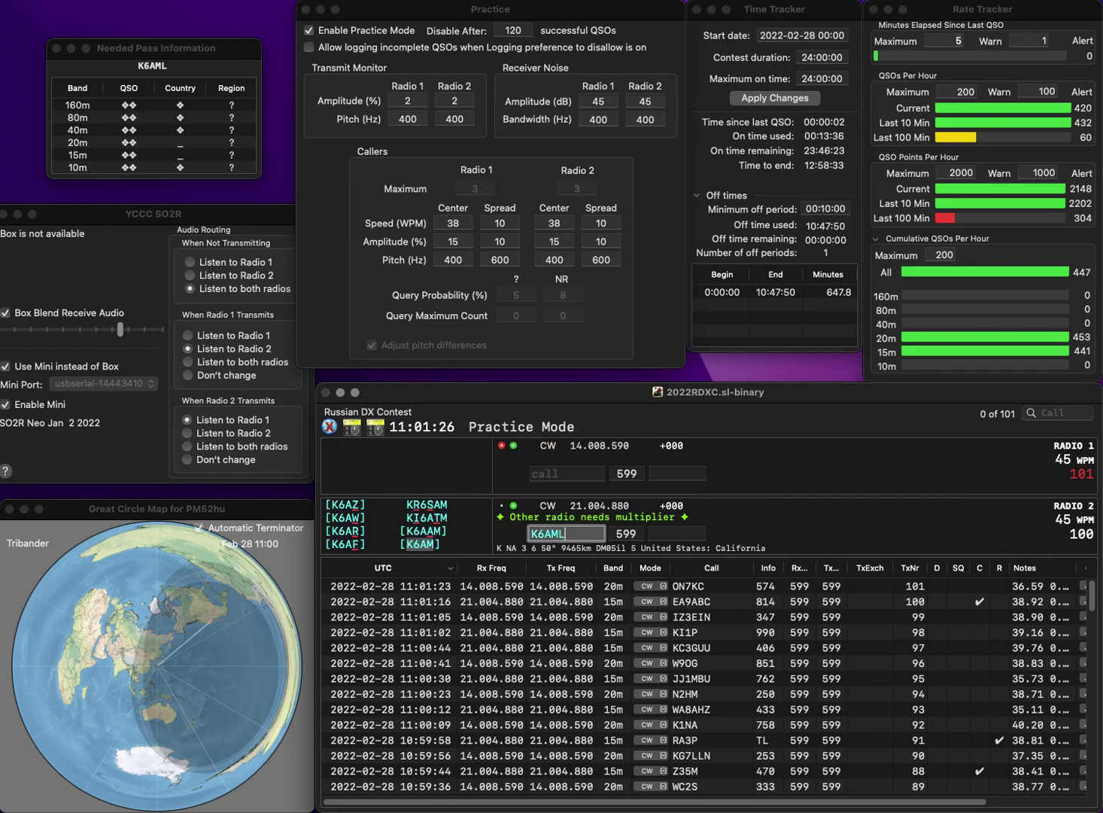
pyautogui.press('Left')
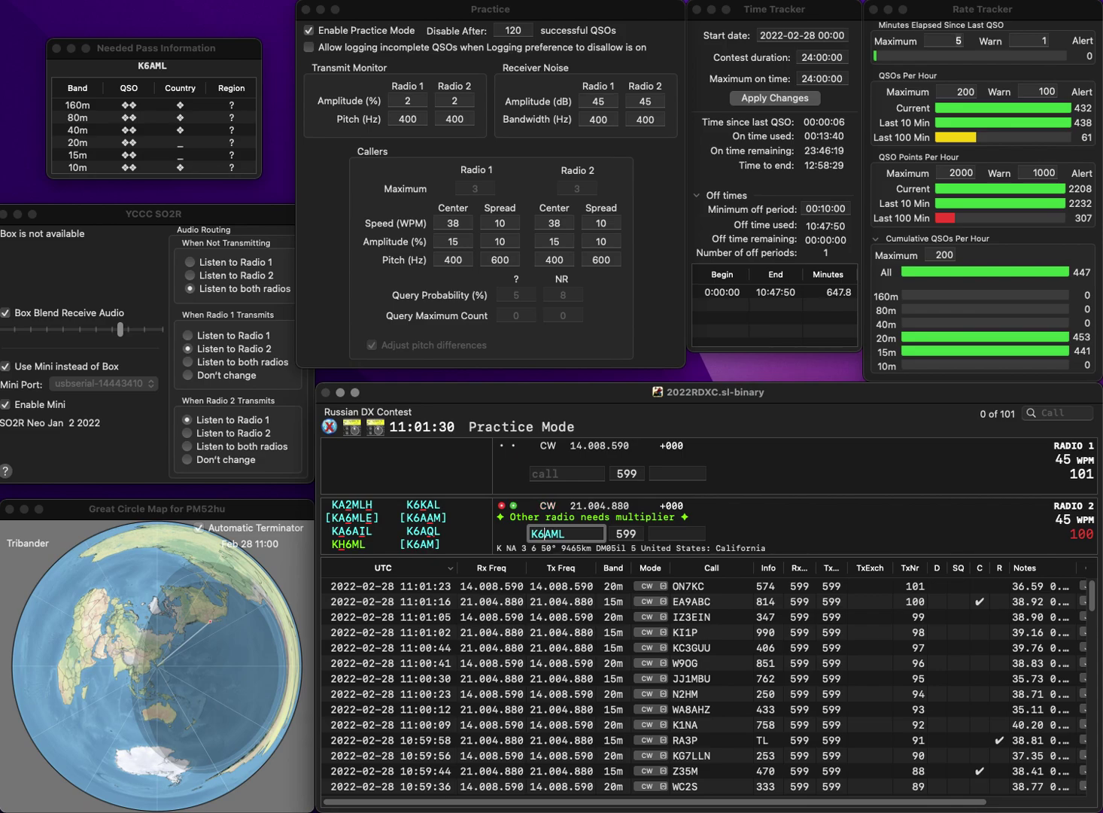
pyautogui.write('O')
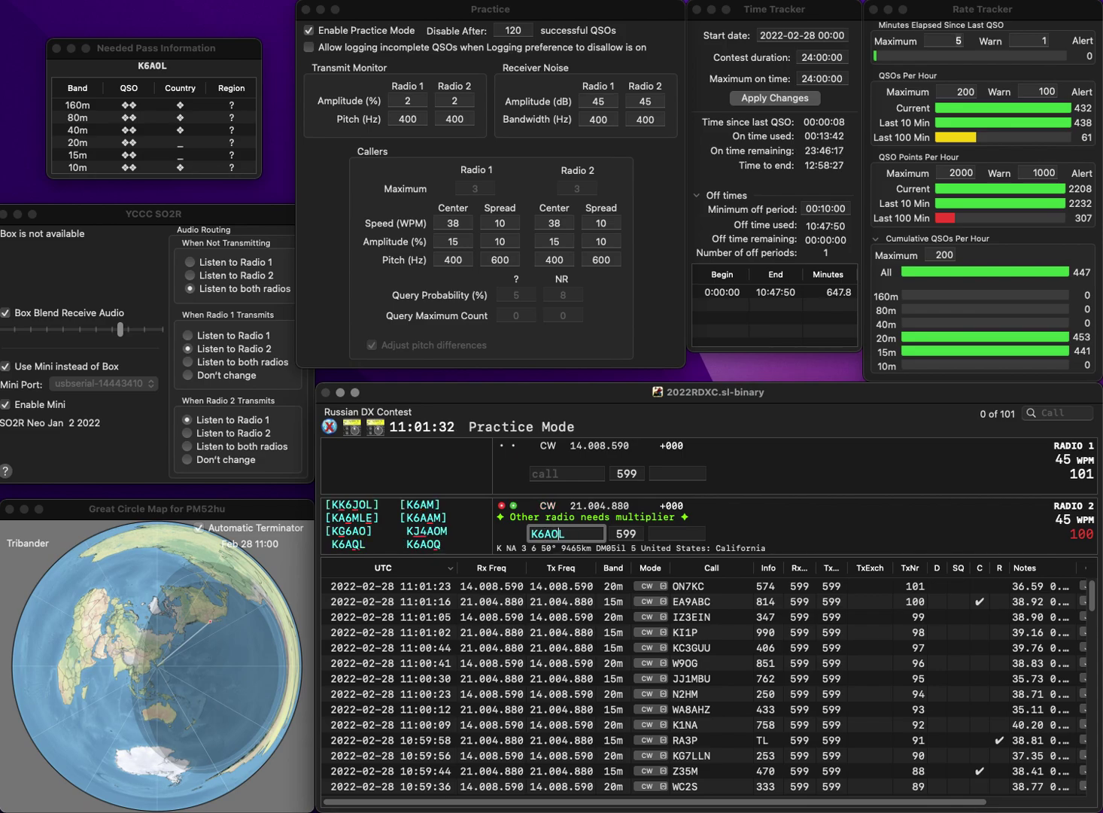
pyautogui.press('Return')
pyautogui.write('CO20')
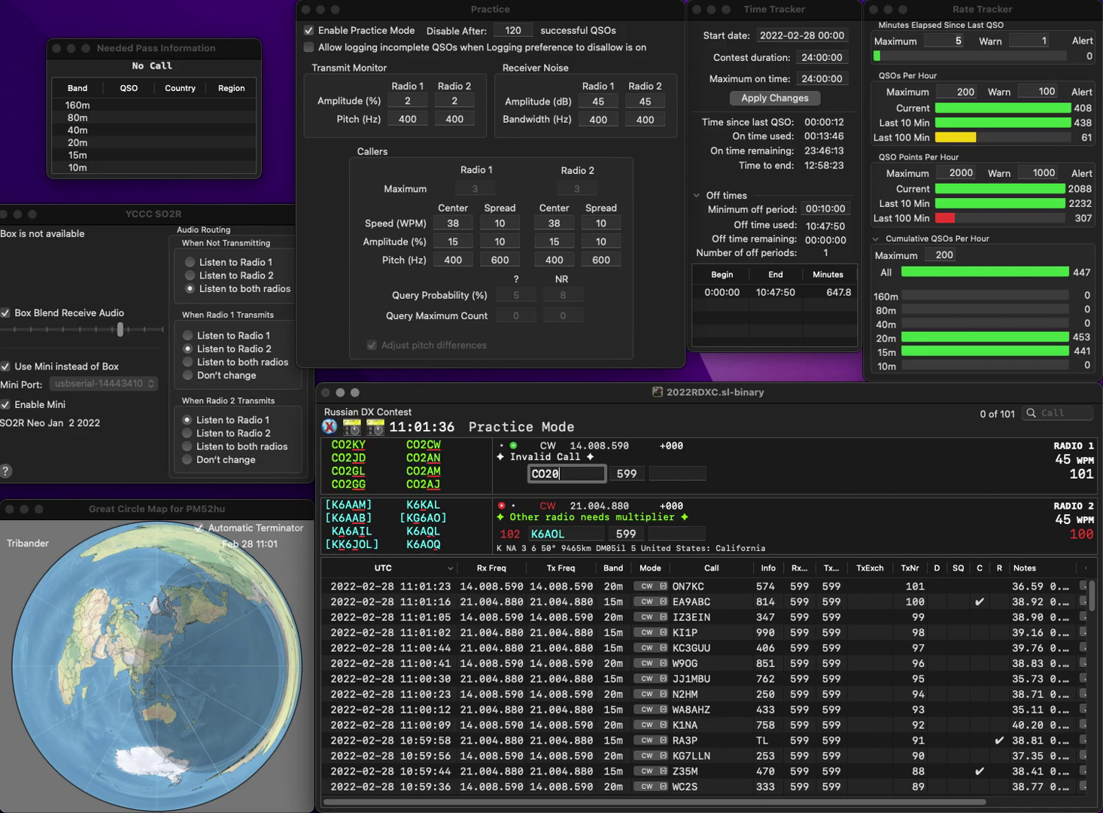
pyautogui.write('0SMP')
pyautogui.press('Left')
pyautogui.press('Delete')
pyautogui.write('Q')
pyautogui.press('Return')
pyautogui.press('Tab')
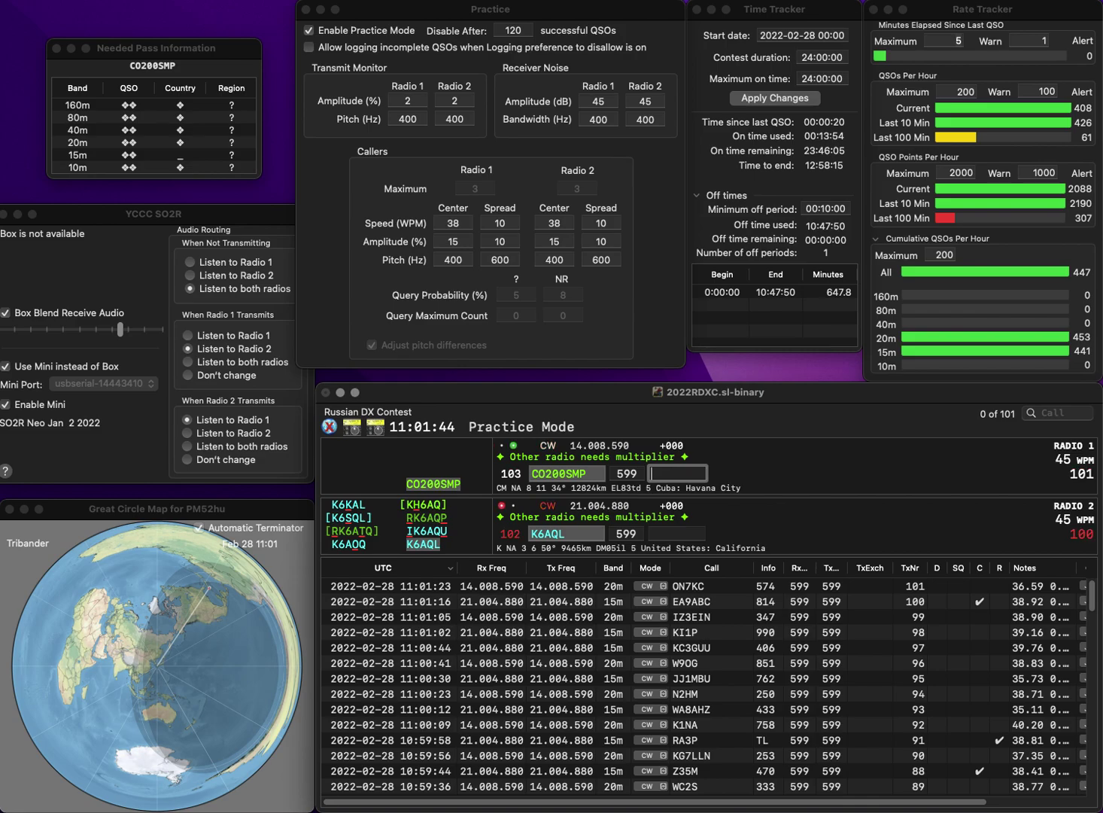
# - Log CO200SMP on Radio 1 with received number 201 and K6AQL on Radio 2 with received number 647
pyautogui.write('01')
pyautogui.press('Return')
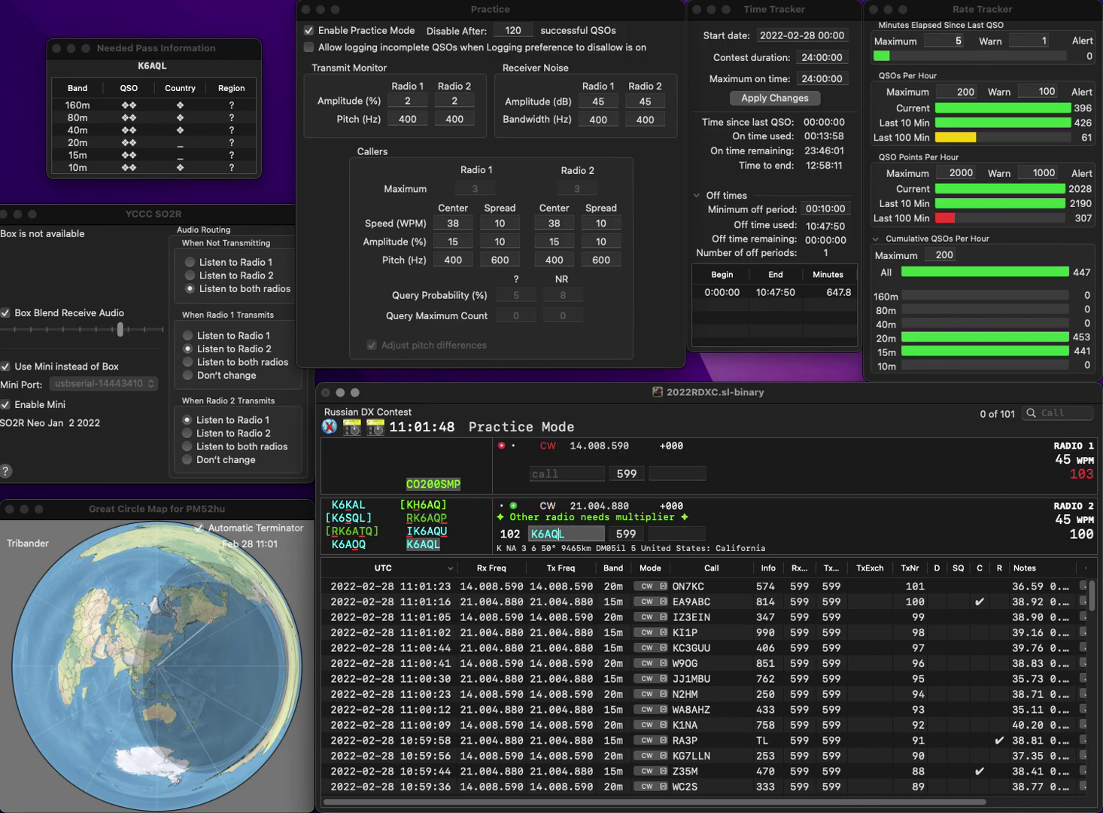
pyautogui.write('647')
pyautogui.press('Return')
# - Answer the Radio 1 caller as OT1V and the Radio 2 caller as K7RB
pyautogui.write('OT1V')
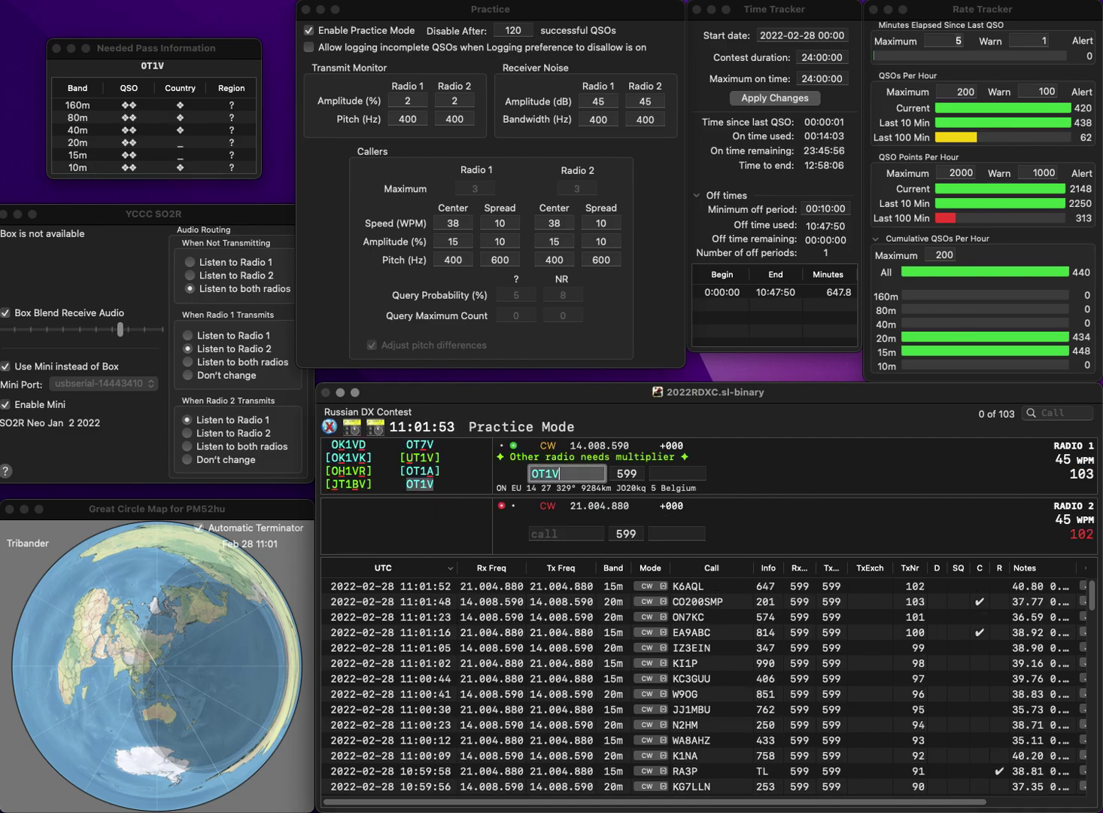
pyautogui.press('Return')
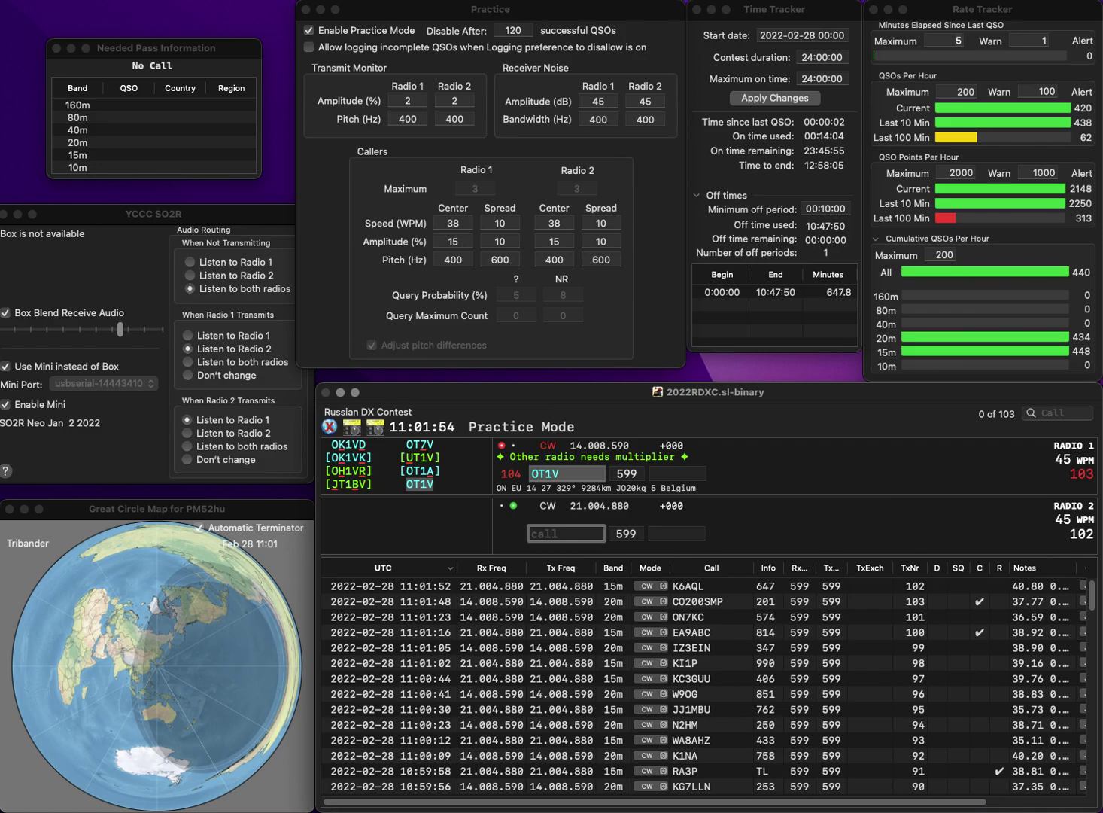
pyautogui.write('N')
pyautogui.write('B')
pyautogui.press('Left')
pyautogui.press('Left')
pyautogui.write('K7')
pyautogui.press('Return')
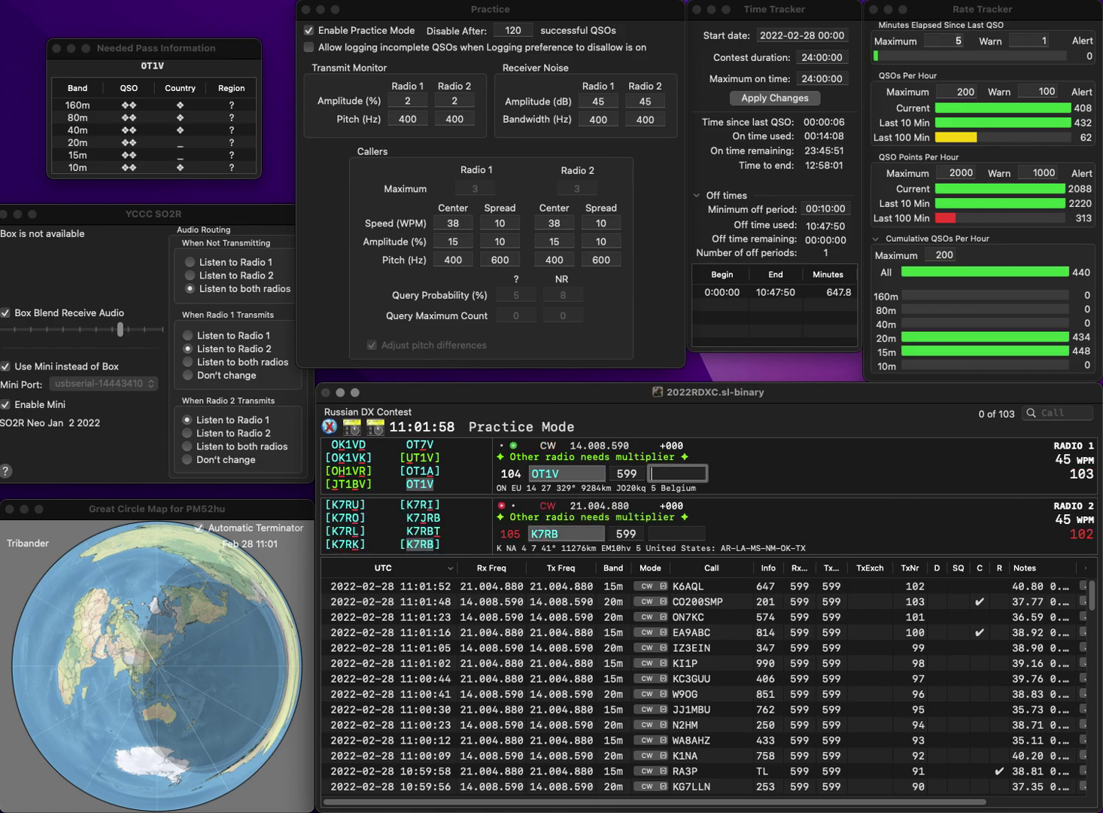
# - Log OT1V on Radio 1 with received number 54 and K7RB on Radio 2 with received number 816
pyautogui.write('54')
pyautogui.press('Return')
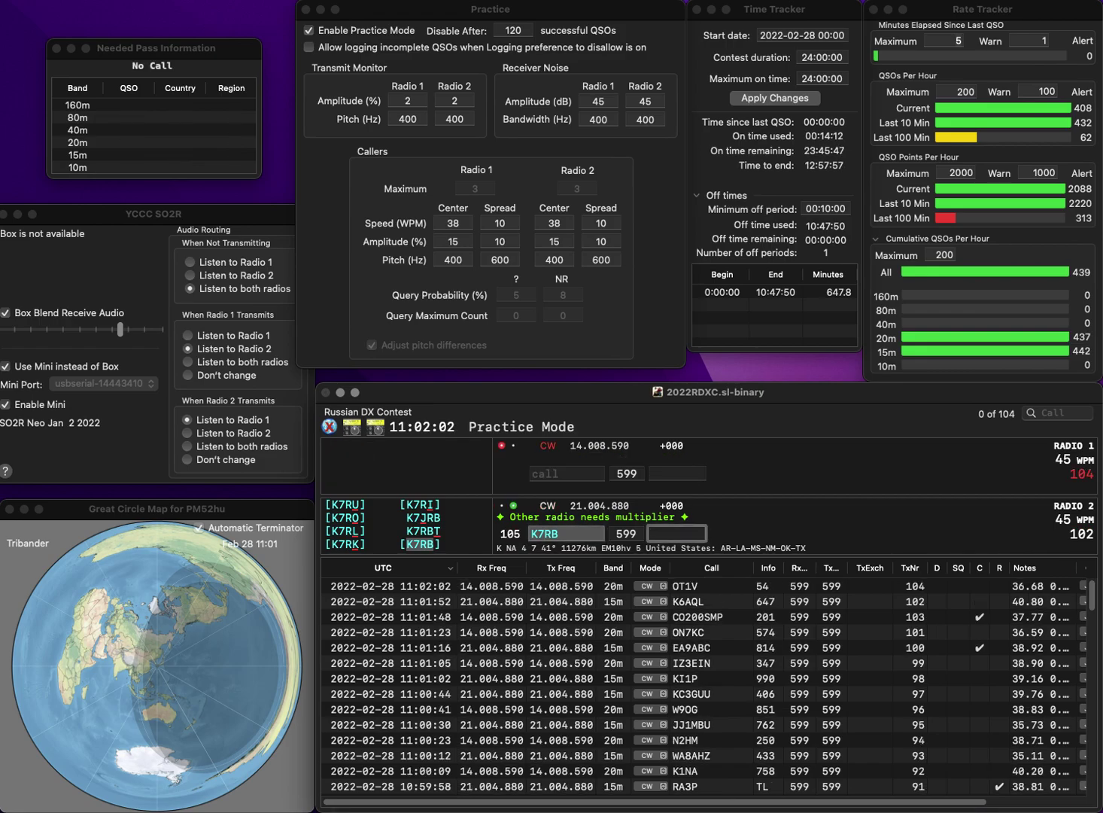
pyautogui.write('81')
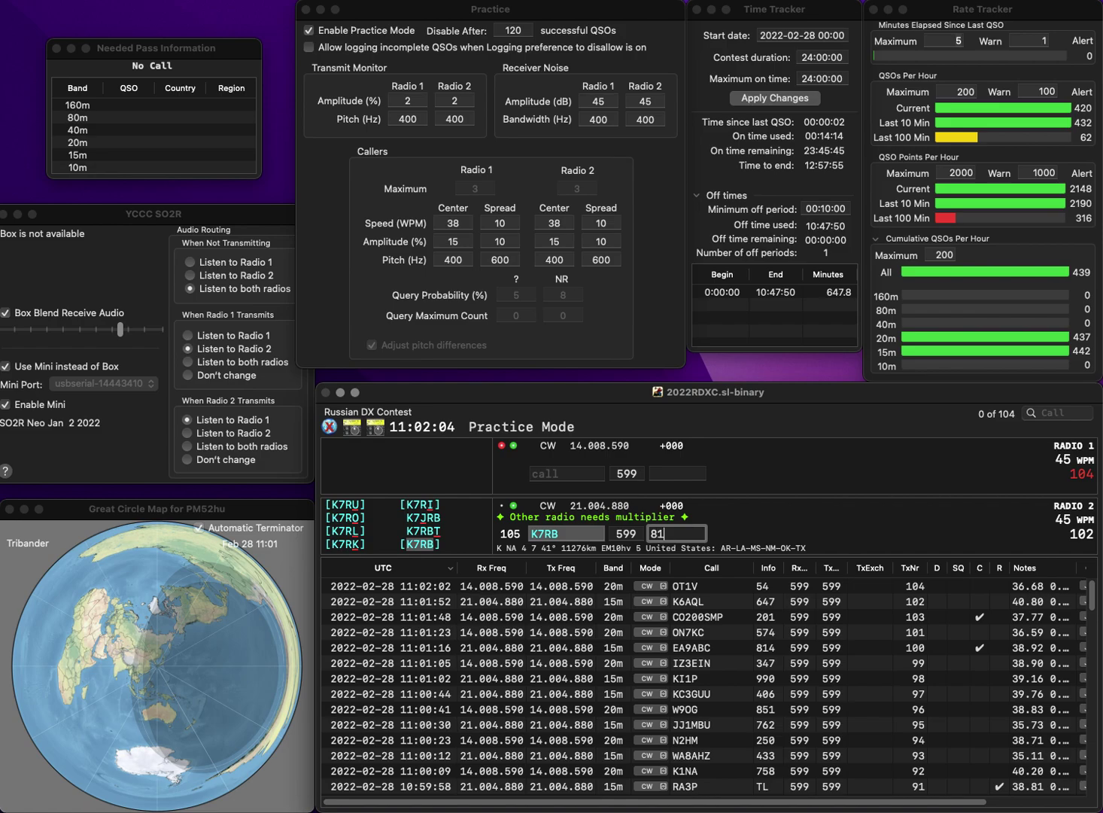
pyautogui.press('Return')
pyautogui.write('NR5N')
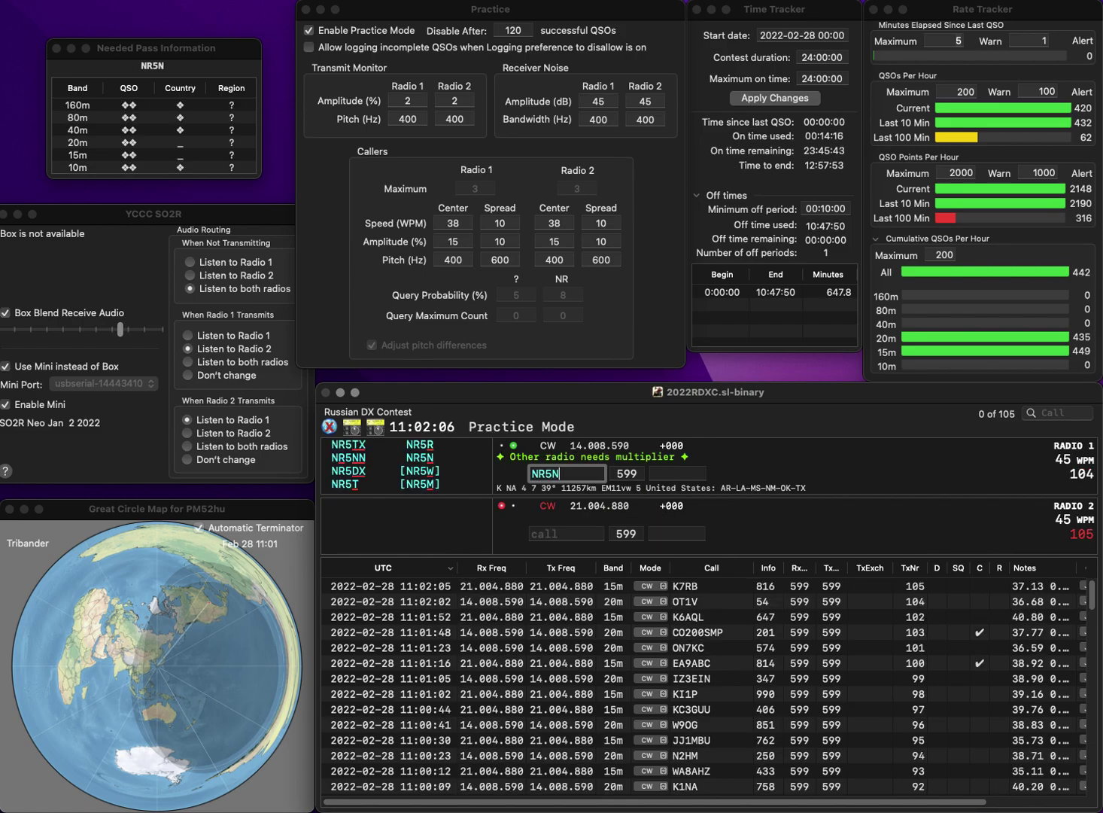
pyautogui.write('N/6')
pyautogui.press('Return')
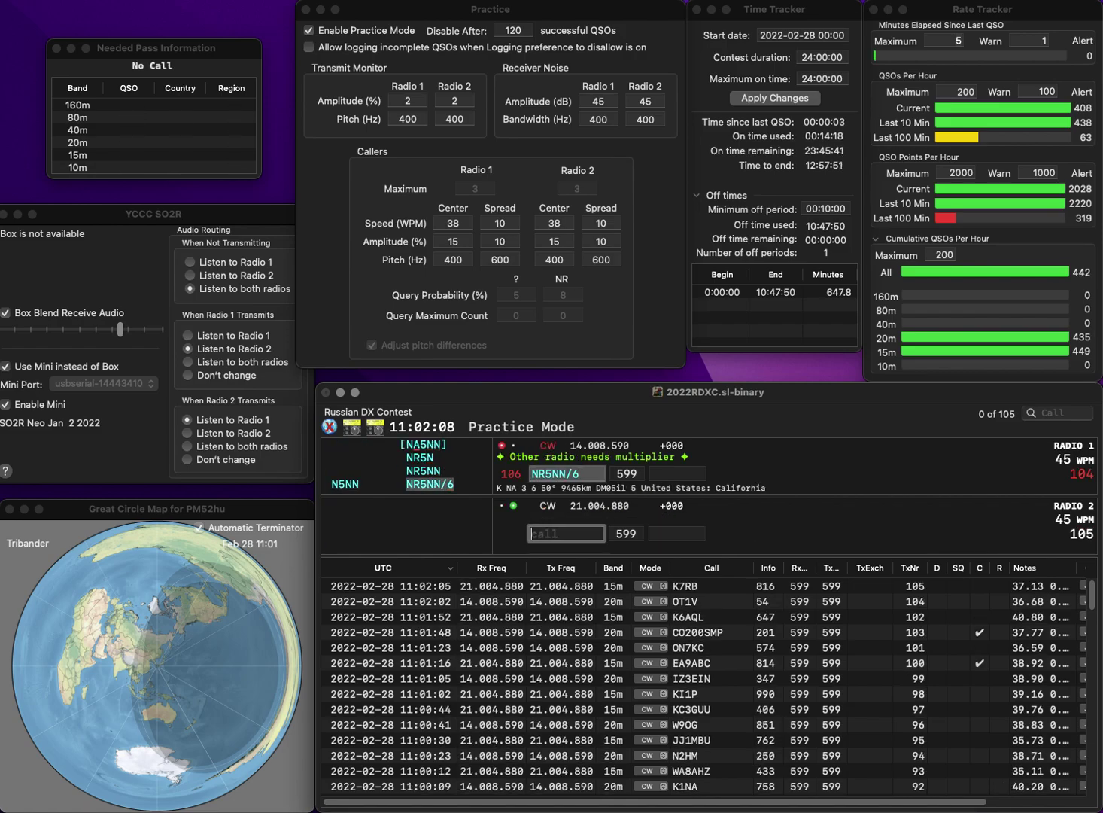
pyautogui.write('IIT')
pyautogui.press('Return')
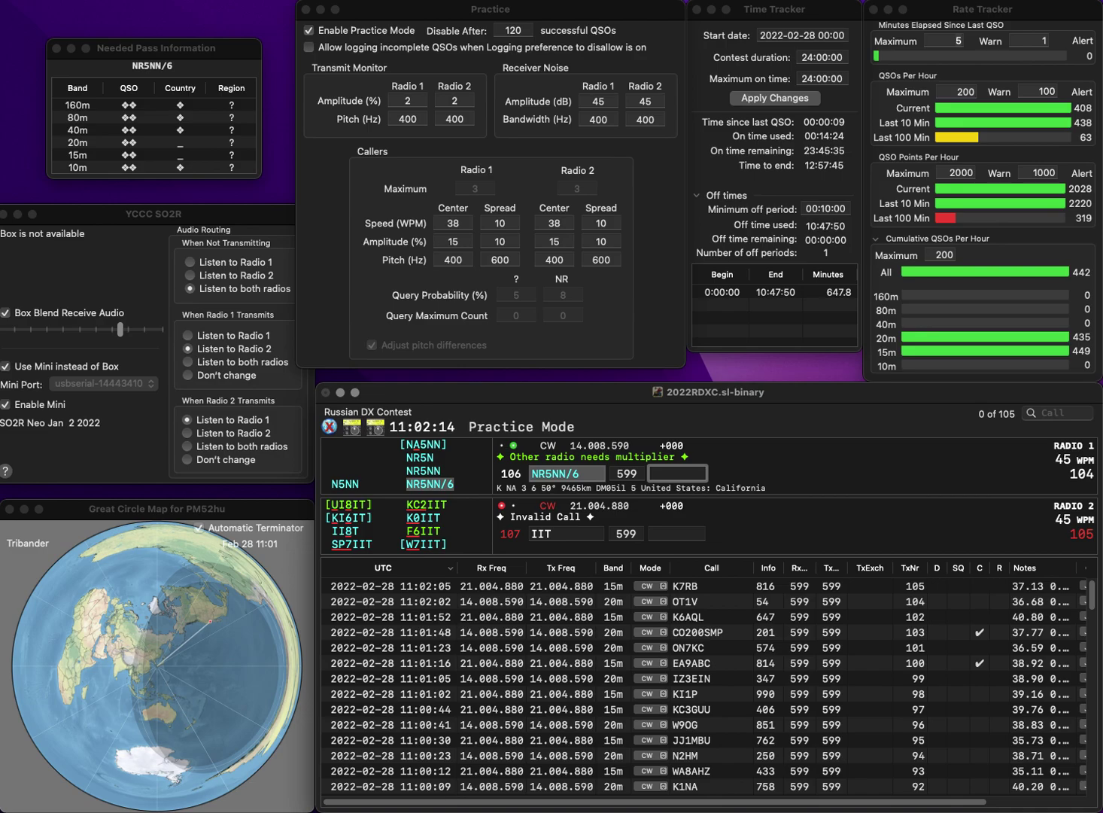
pyautogui.write('580')
pyautogui.press('Return')
# - Correct the Radio 2 callsign to HI3T and answer the Radio 1 caller as KN4E
pyautogui.write('3')
pyautogui.press('Left')
pyautogui.press('BackSpace')
pyautogui.press('BackSpace')
pyautogui.write('HI')
pyautogui.click(566, 473)
pyautogui.write('K')
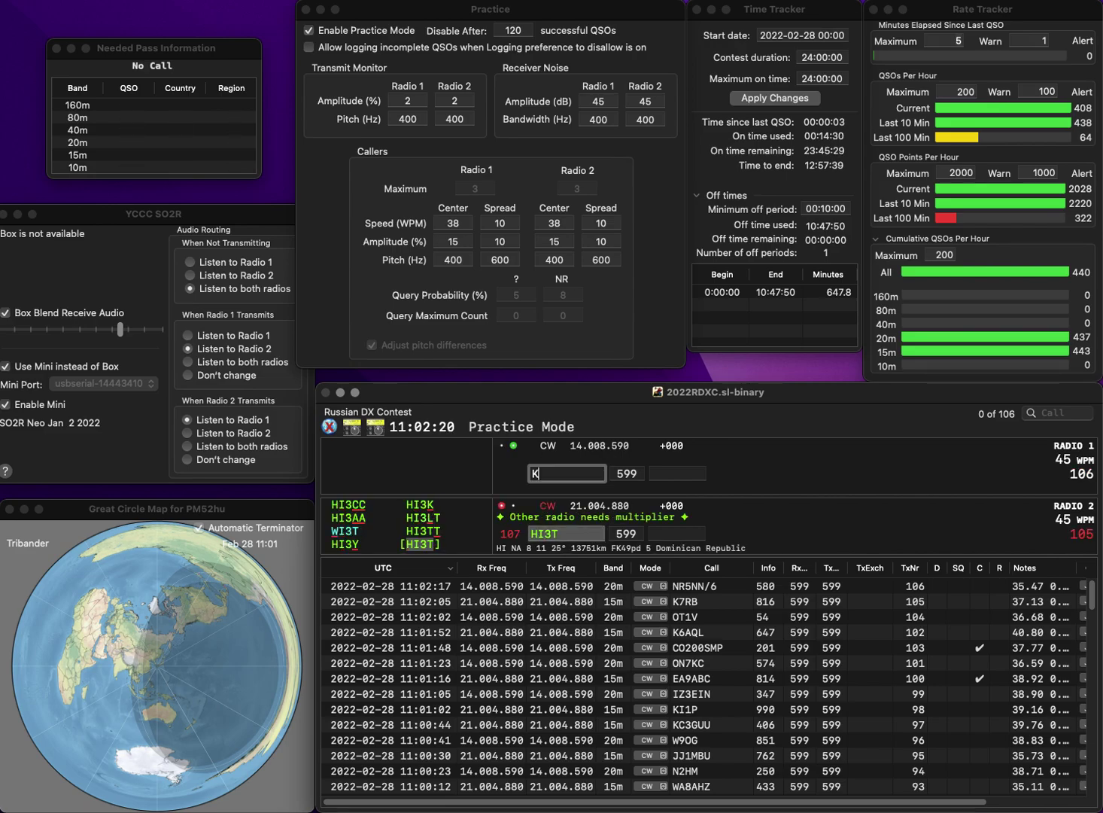
pyautogui.write('N4E')
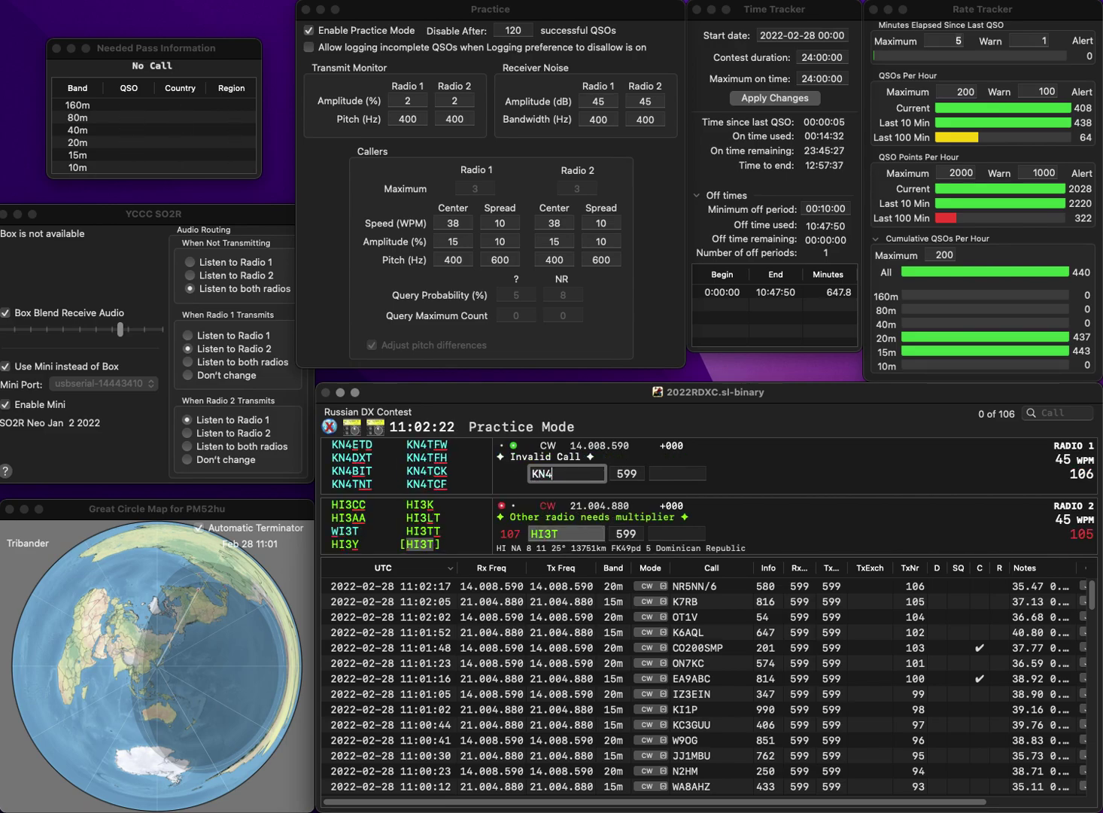
pyautogui.press('Return')
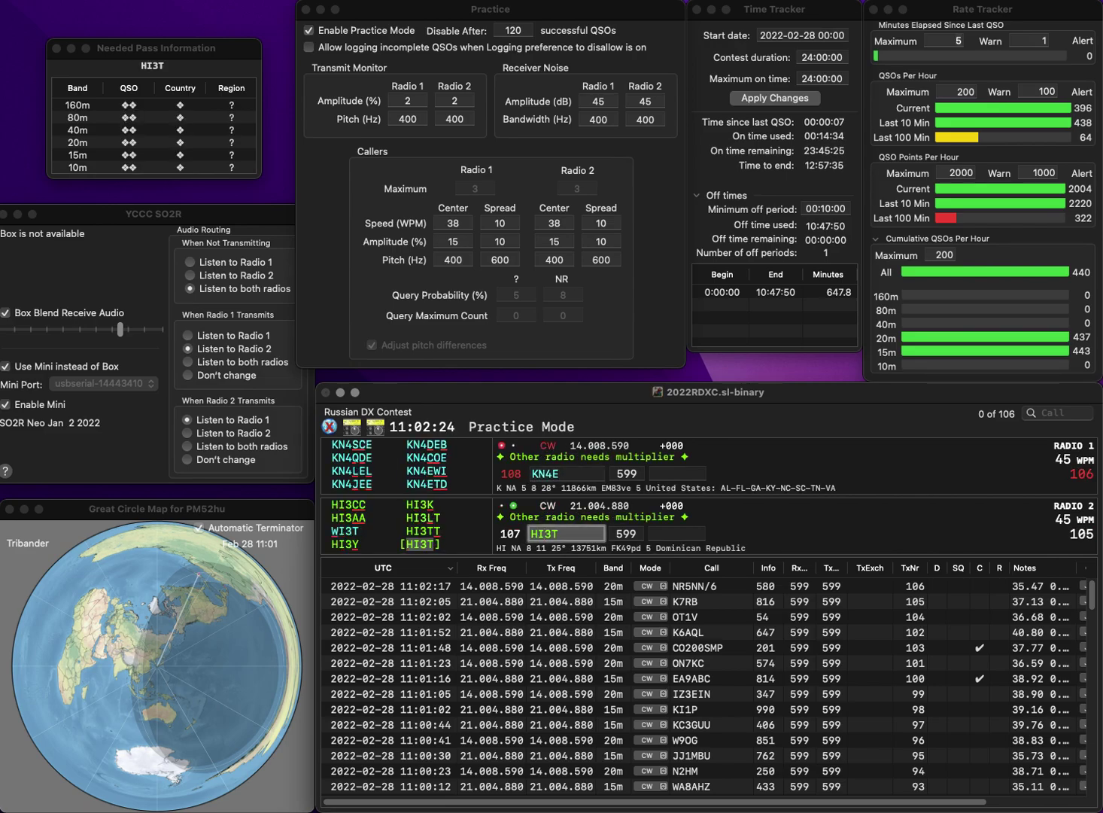
# - Change the Radio 2 callsign to SB3T, correct it to IB3T and send the exchange
pyautogui.press('BackSpace')
pyautogui.press('BackSpace')
pyautogui.write('S')
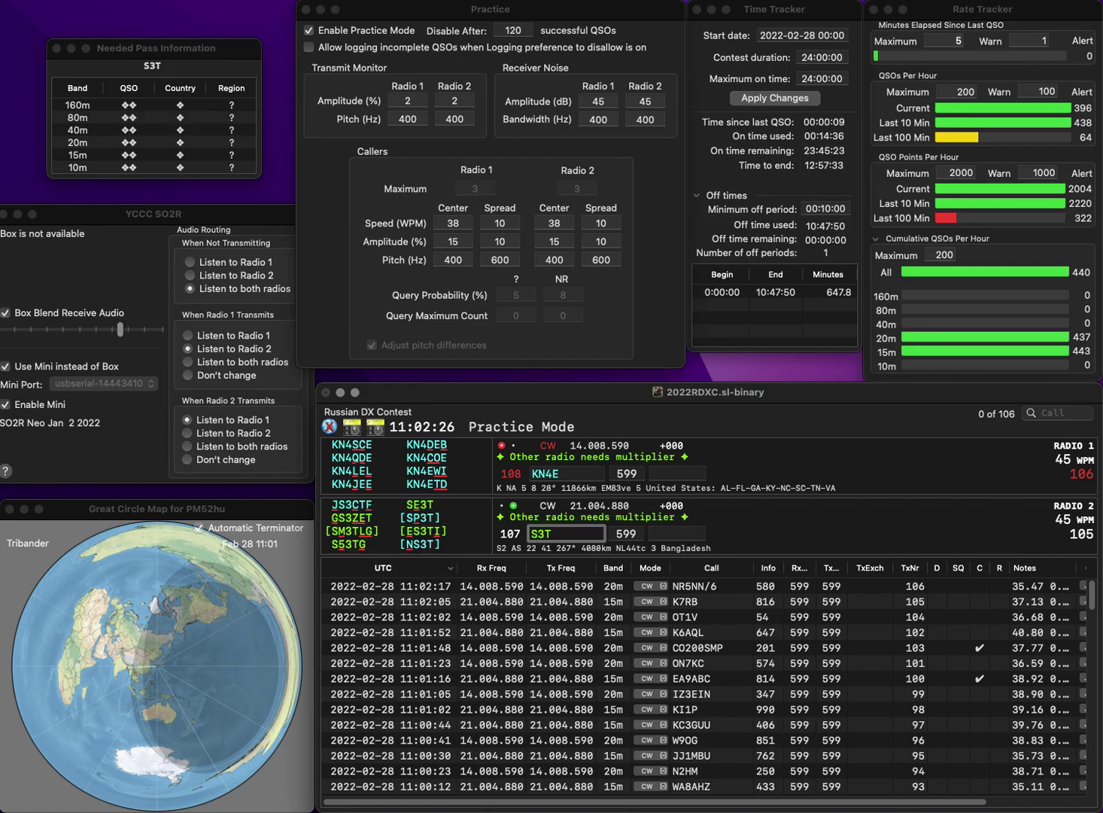
pyautogui.write('B')
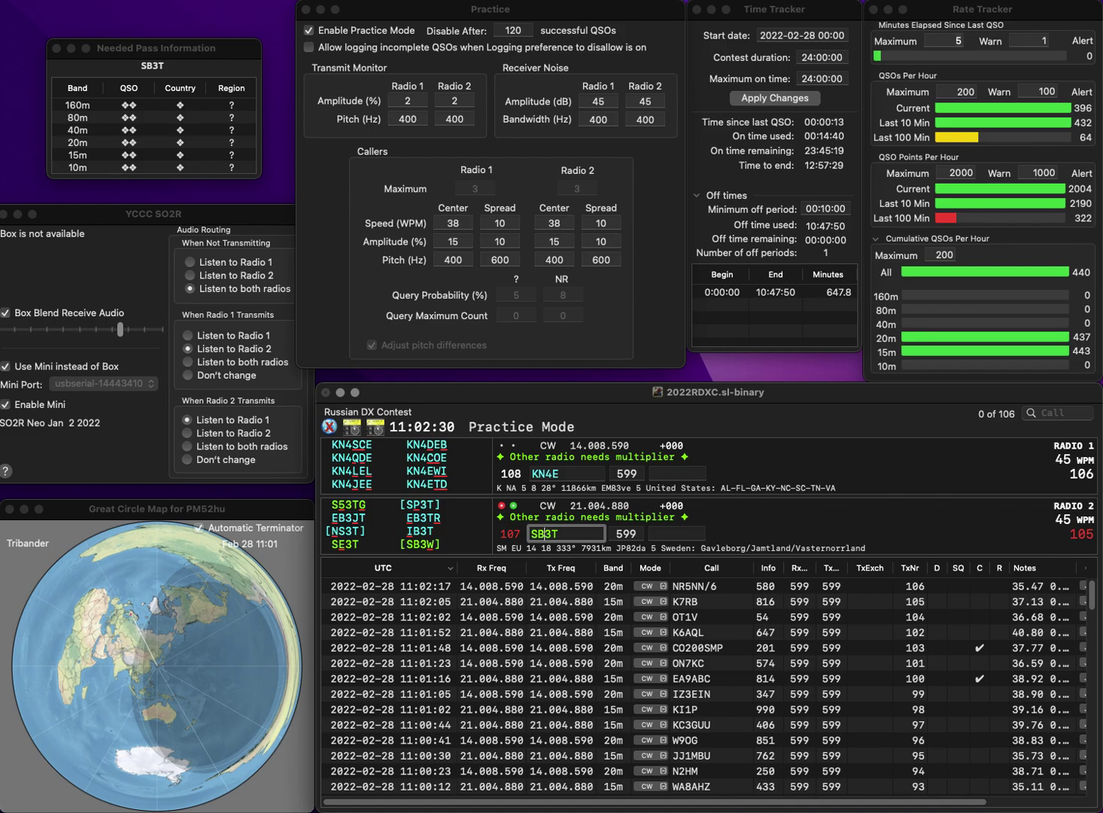
pyautogui.press('Left')
pyautogui.press('BackSpace')
pyautogui.write('I')
pyautogui.press('Return')
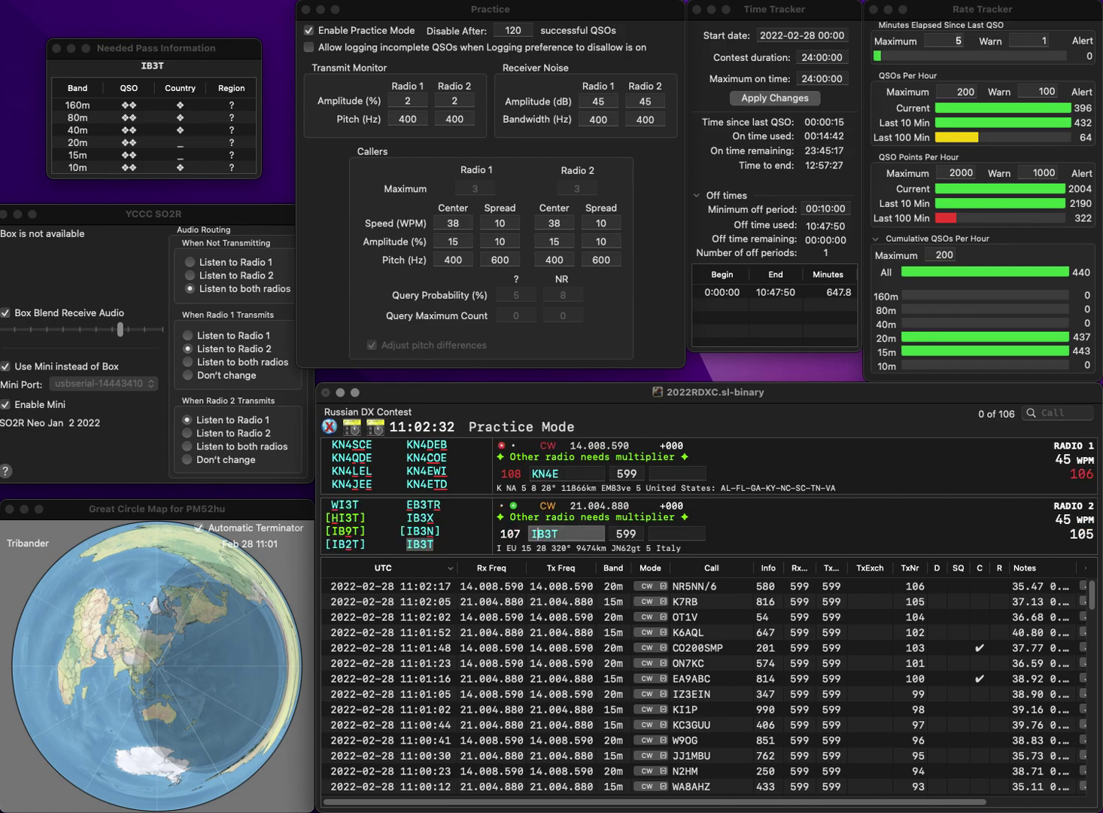
# - Correct the Radio 1 callsign to KT4E and send the exchange to that caller
pyautogui.press('Left')
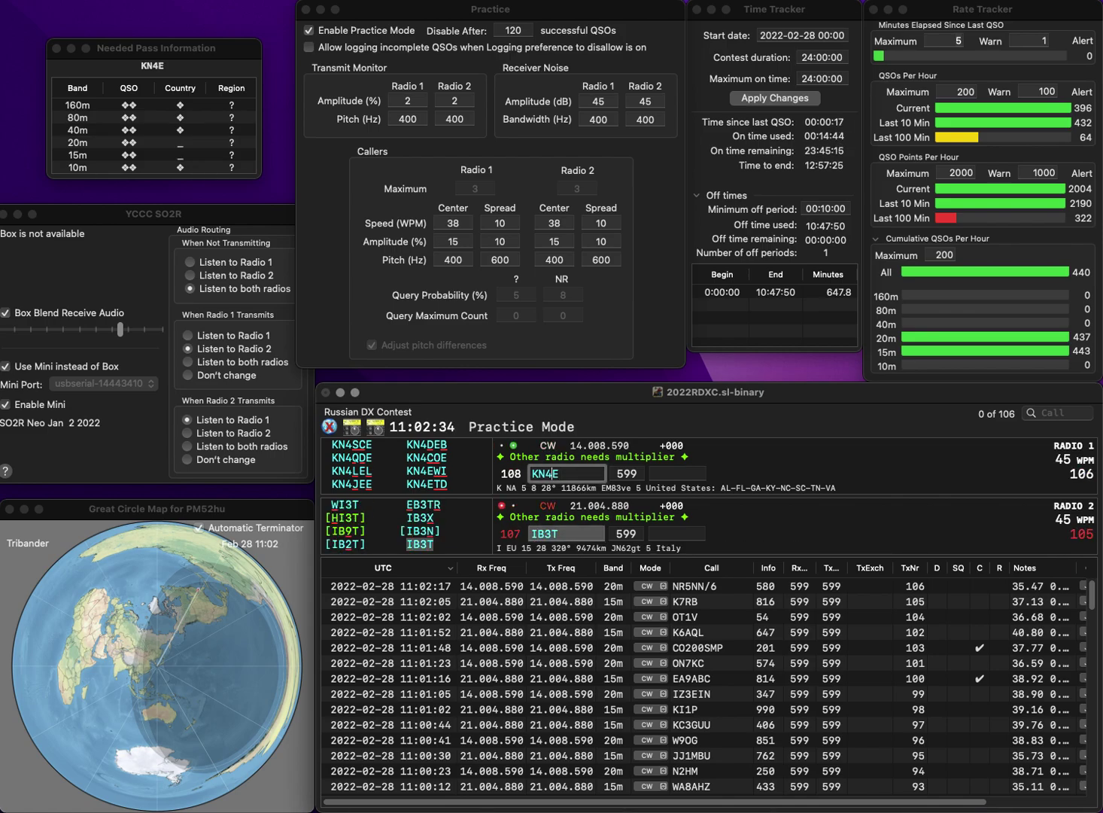
pyautogui.write('T')
pyautogui.press('Return')
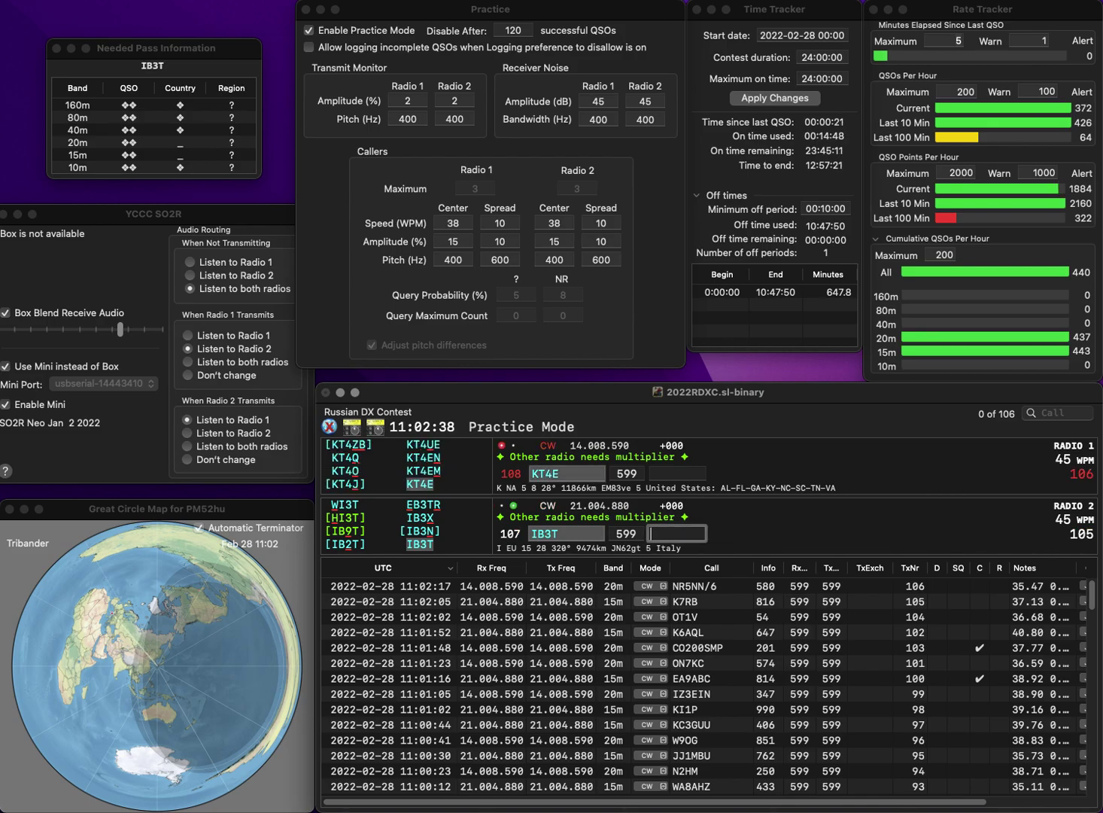
pyautogui.write('9')
pyautogui.press('Return')
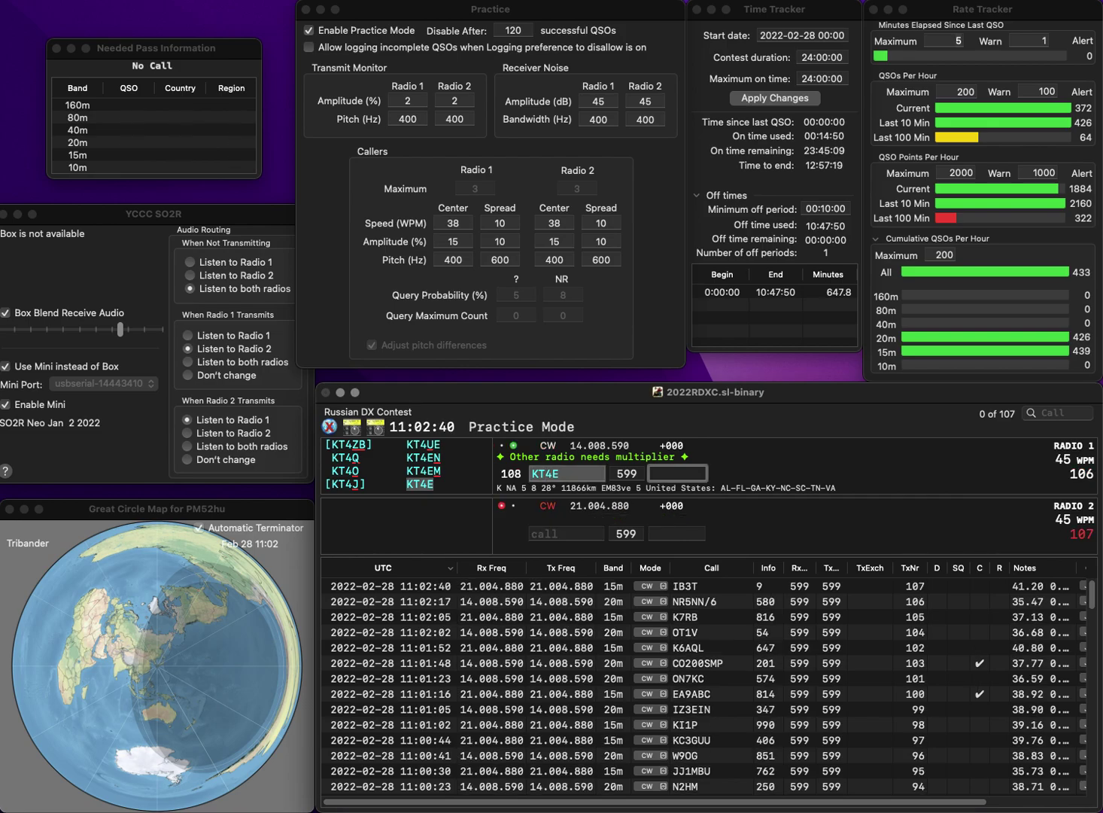
pyautogui.write('316')
pyautogui.press('Return')
pyautogui.write('NND1')
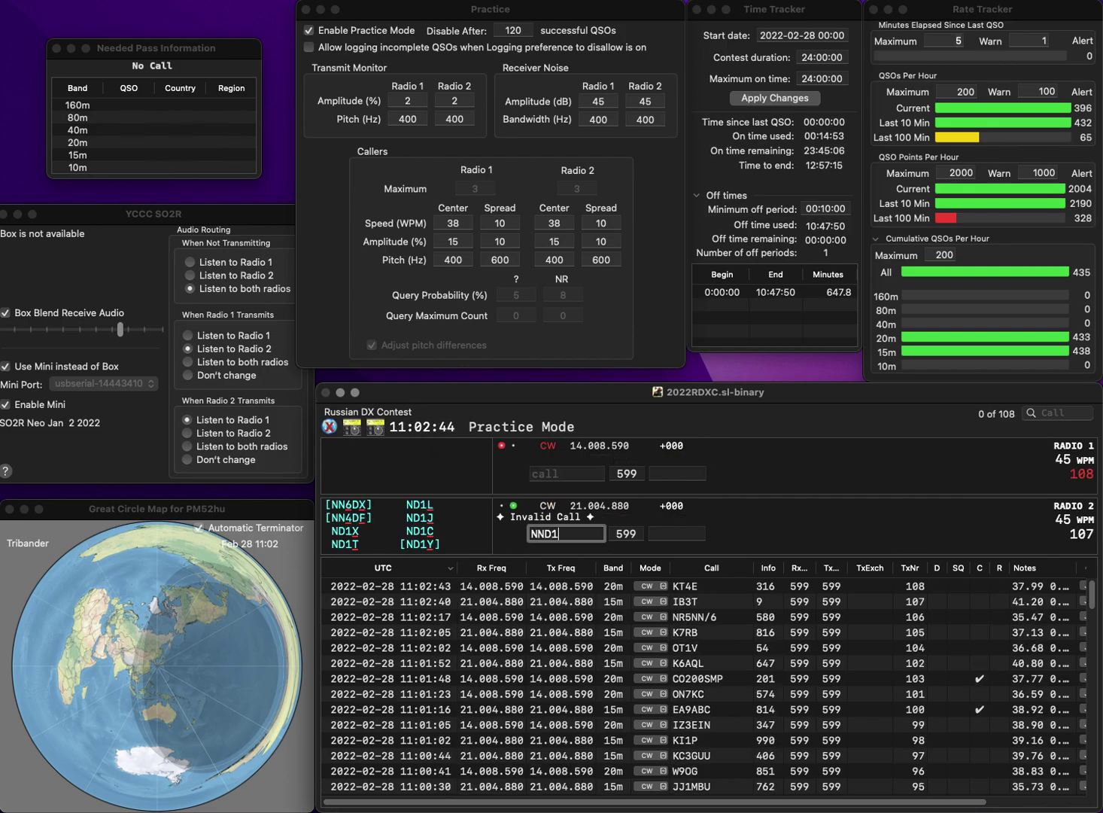
pyautogui.write('C')
pyautogui.press('Left')
pyautogui.press('Left')
pyautogui.press('BackSpace')
pyautogui.press('Return')
pyautogui.write('KD9HQT')
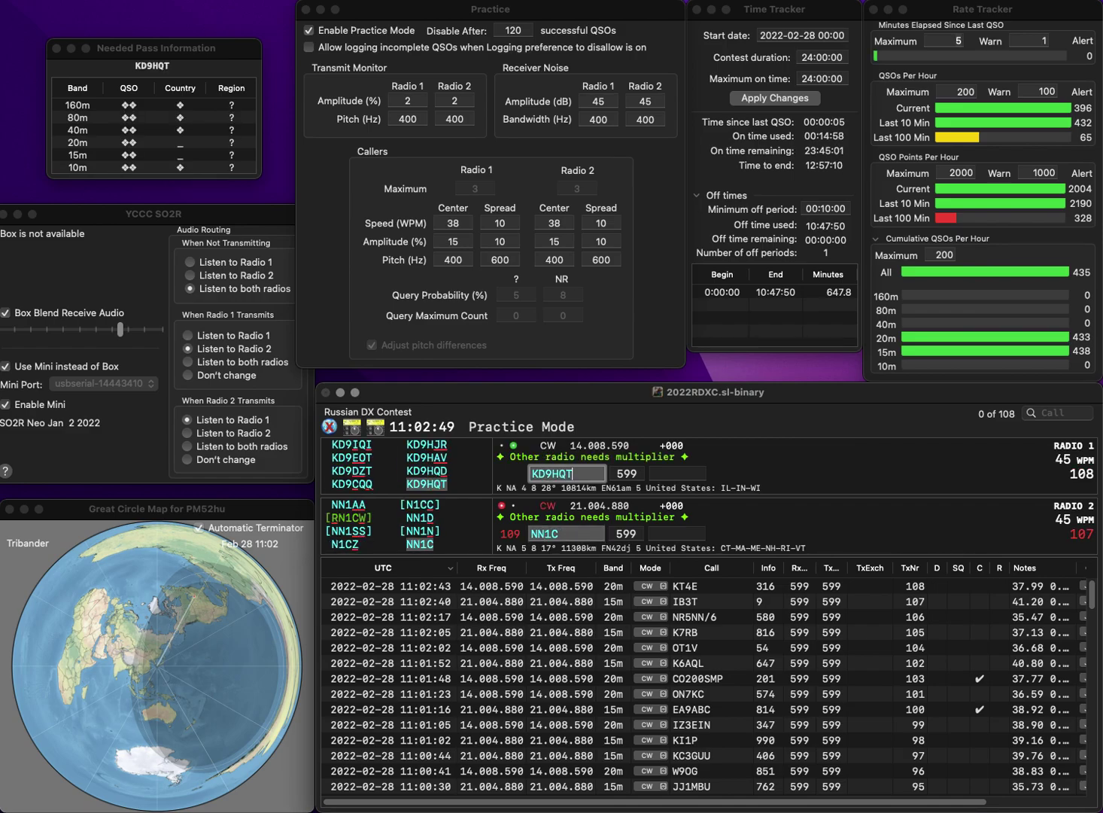
pyautogui.press('Return')
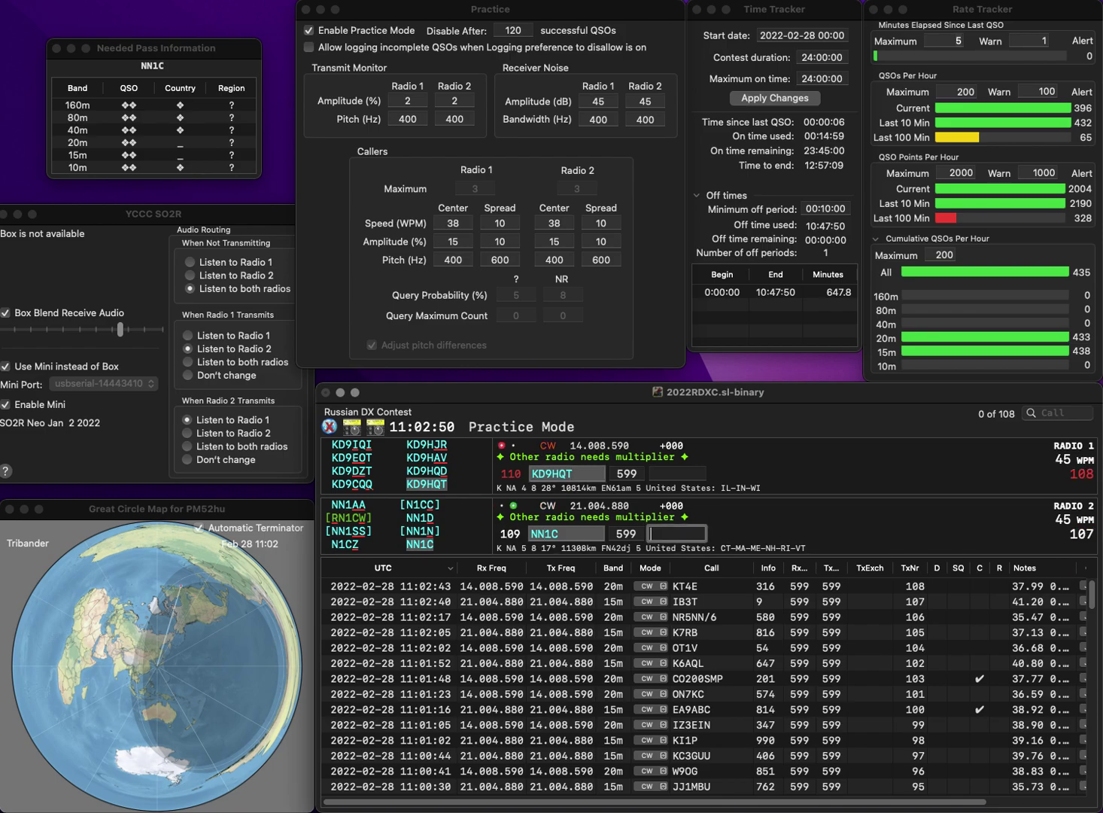
pyautogui.press('BackSpace')
pyautogui.write('D')
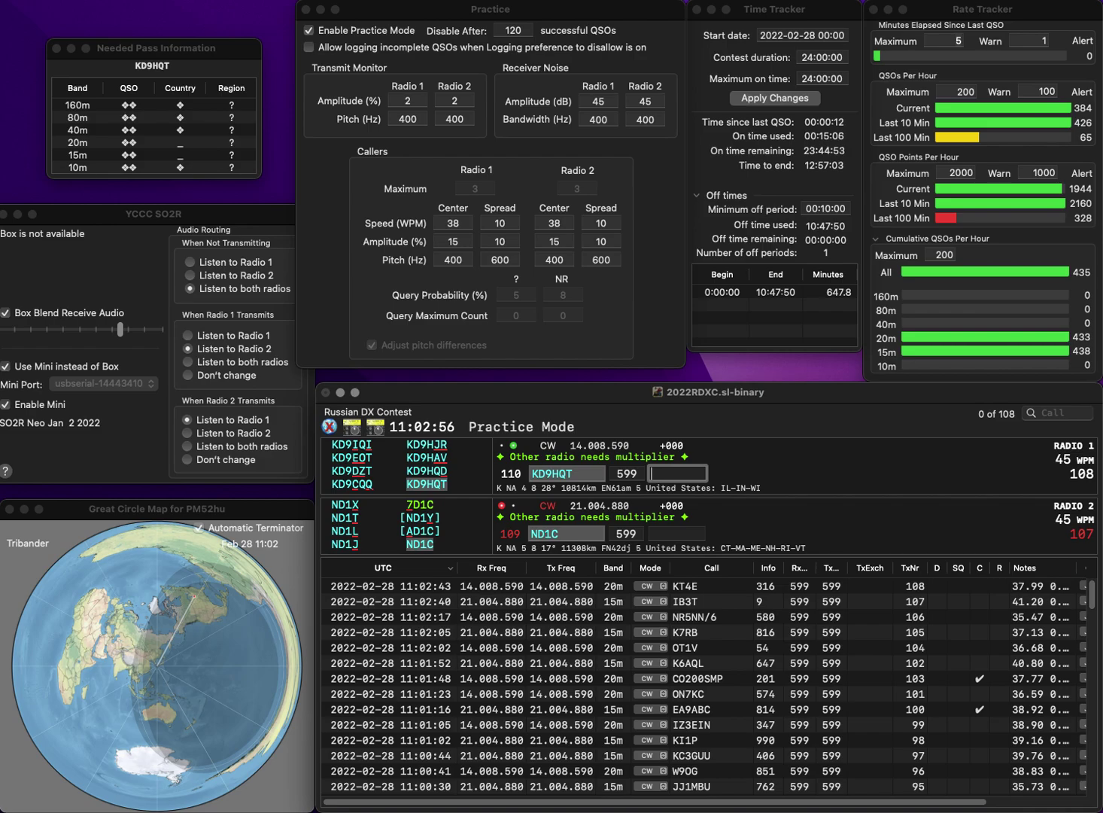
pyautogui.write('9')
pyautogui.press('Return')
pyautogui.write('842')
pyautogui.press('Return')
# - Answer the Radio 1 caller as IK4DCT and the Radio 2 caller as WB4ZUT
pyautogui.write('IK4DCT')
pyautogui.press('Return')
pyautogui.write('B4ZUT')
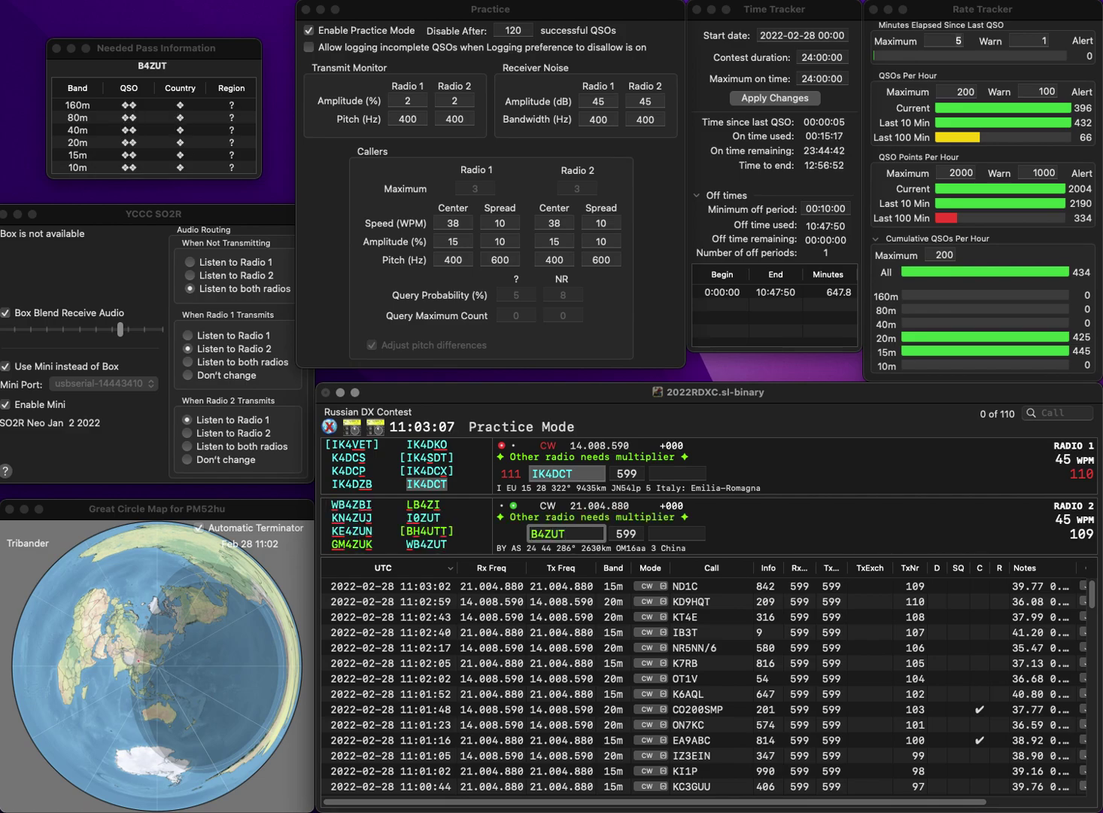
pyautogui.press('Home')
pyautogui.write('W')
pyautogui.press('Return')
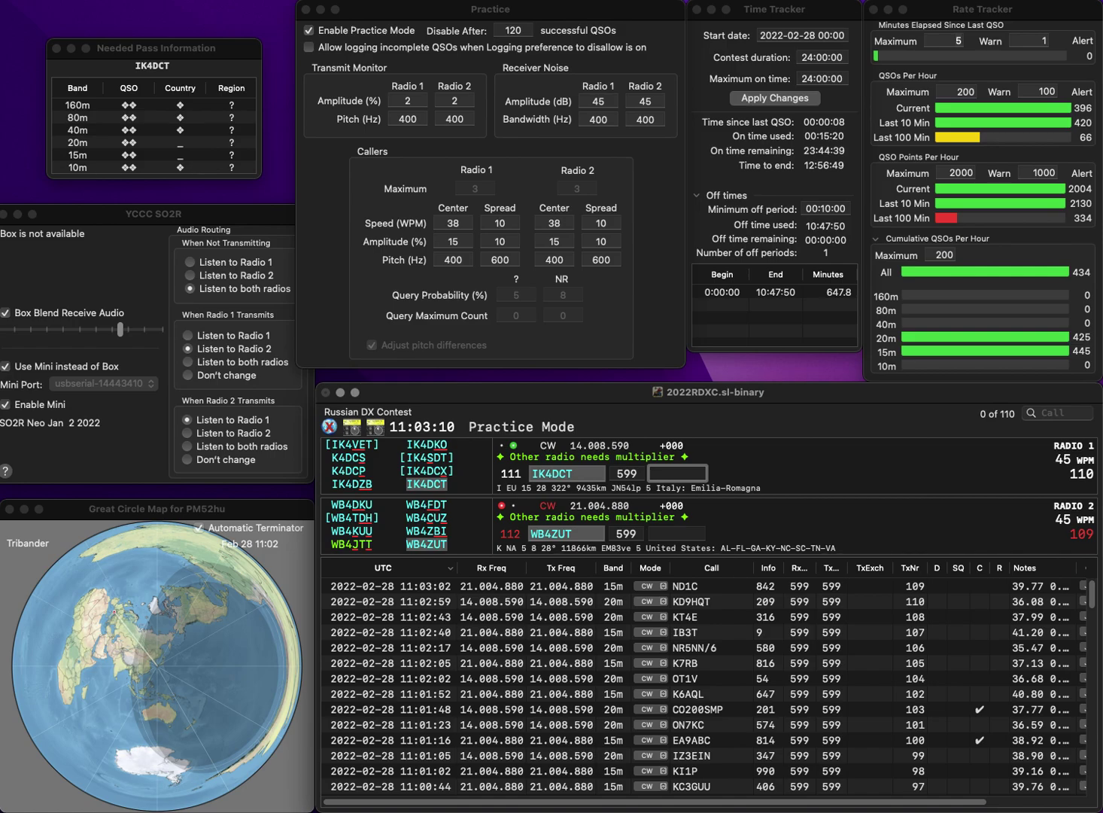
pyautogui.write('795')
pyautogui.press('Return')
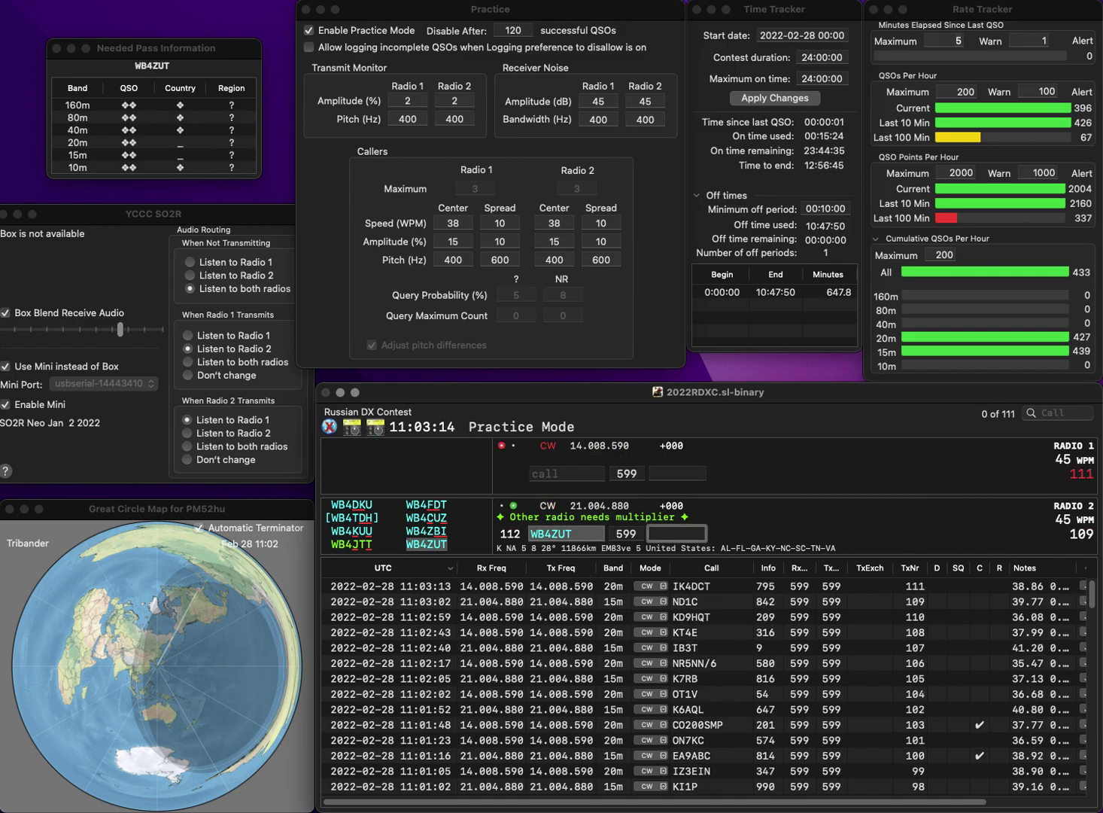
pyautogui.write('444')
pyautogui.press('Return')
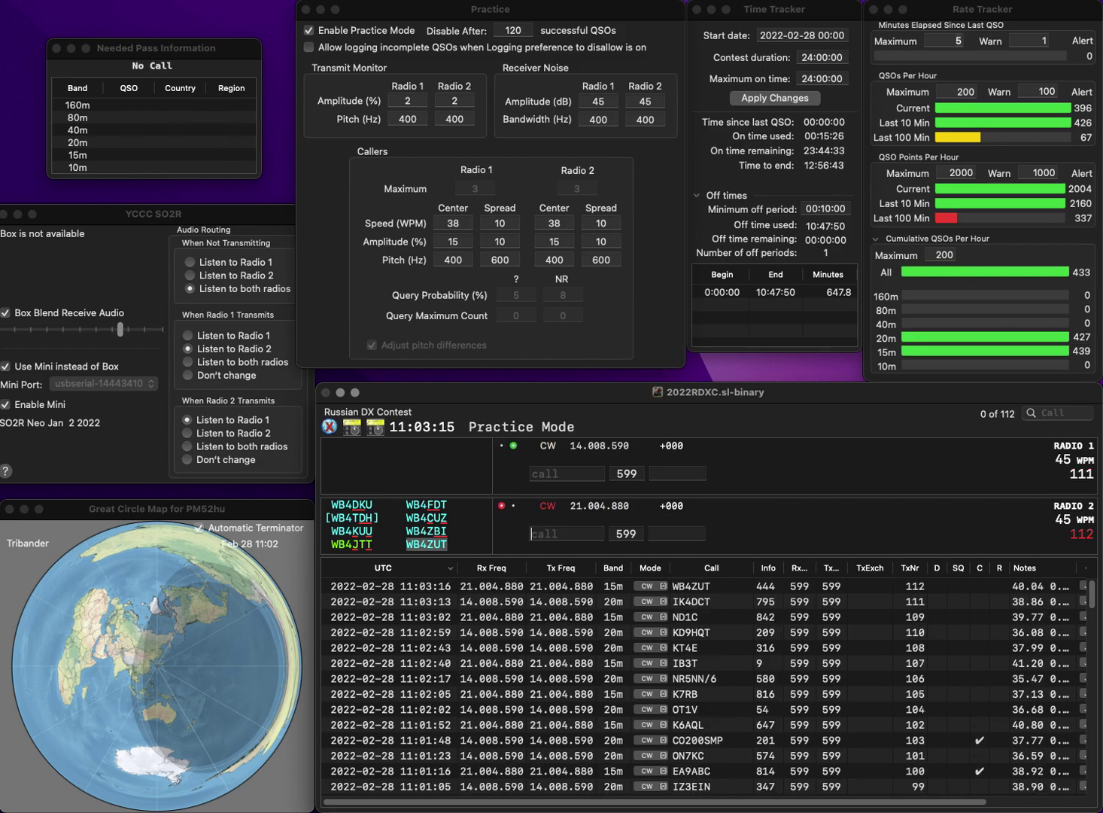
pyautogui.write('E6KC')
pyautogui.press('Left')
pyautogui.press('Left')
pyautogui.press('Left')
pyautogui.write('V')
pyautogui.press('Right')
pyautogui.write('6')
pyautogui.press('Return')
# - Answer the Radio 2 caller as W7LJ and log VE6KC on Radio 1 with received number 481
pyautogui.write('7LJ')
pyautogui.press('Home')
pyautogui.write('W')
pyautogui.press('Return')
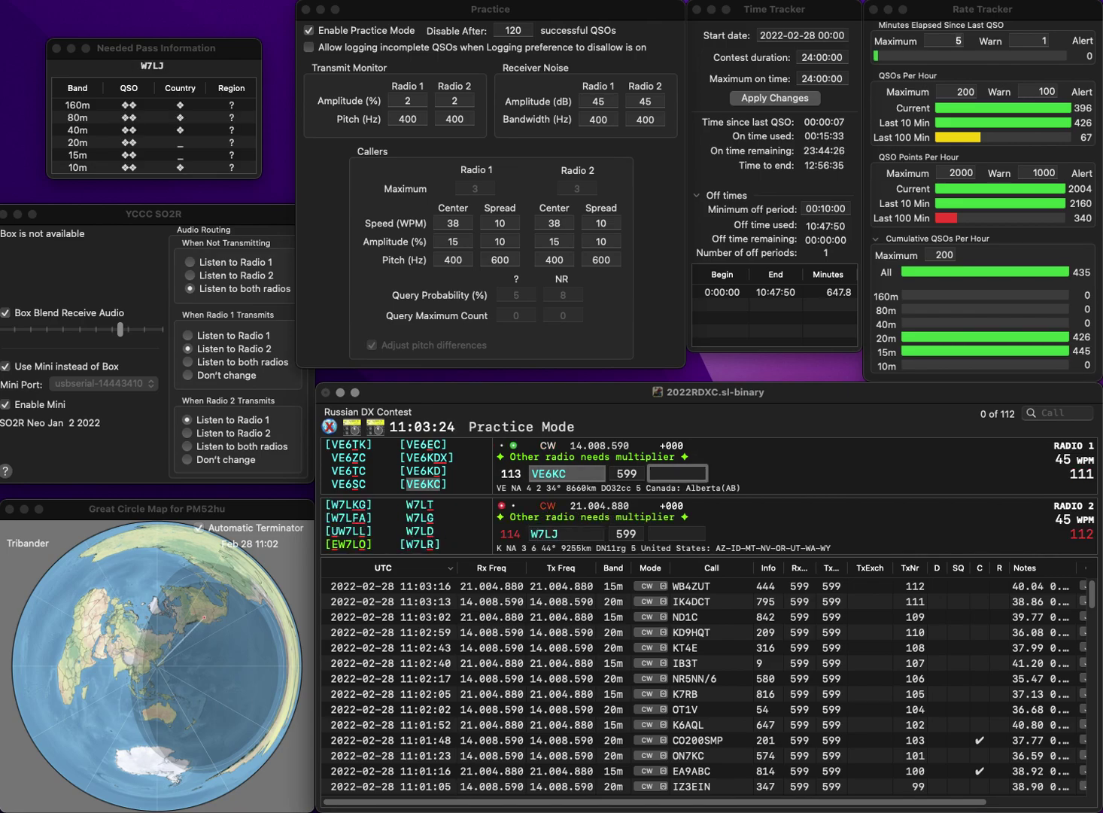
pyautogui.press('Return')
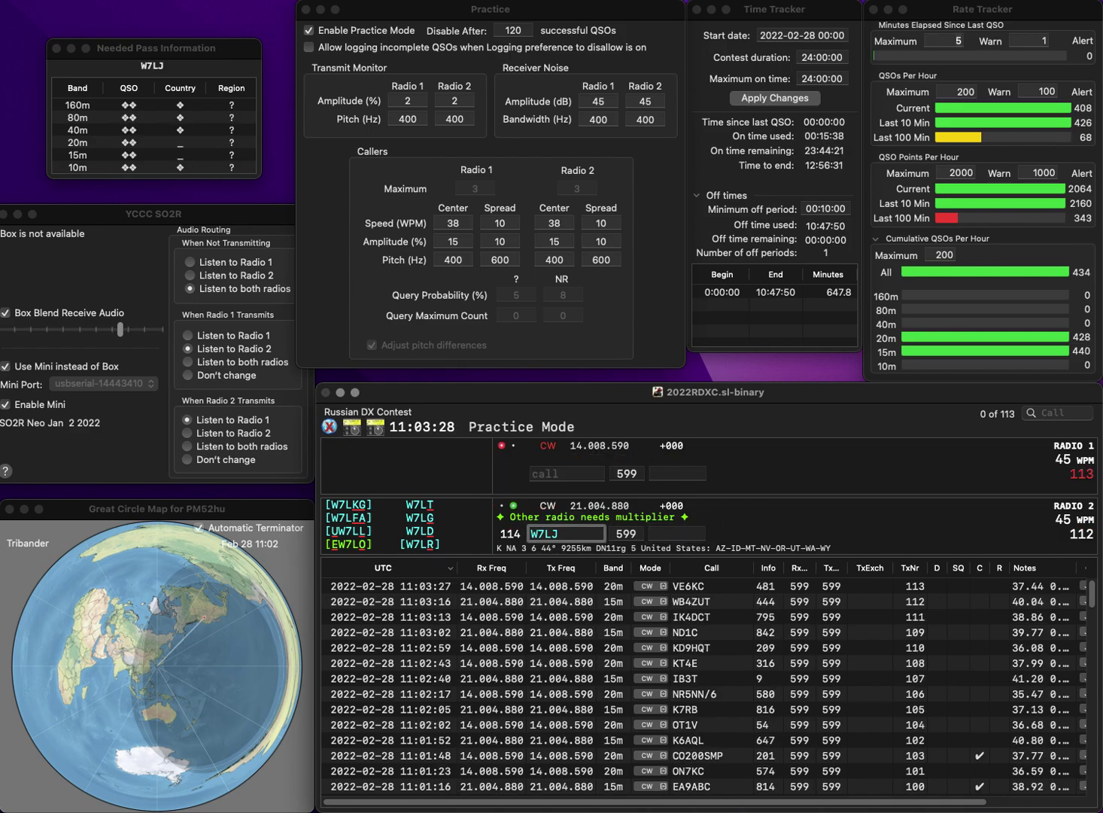
pyautogui.press('Delete')
pyautogui.write('S')
pyautogui.press('BackSpace')
pyautogui.write('H')
pyautogui.press('Return')
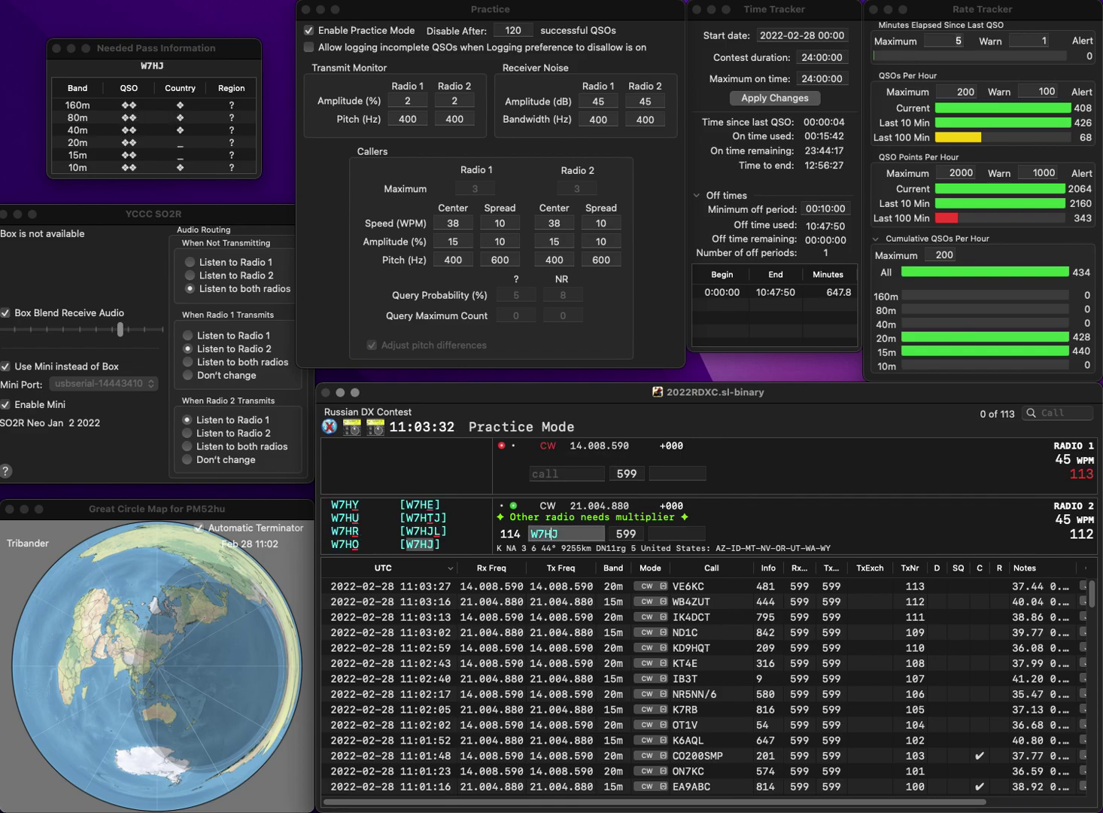
pyautogui.write('HA7S')
pyautogui.press('BackSpace')
pyautogui.write('HH')
pyautogui.press('BackSpace')
pyautogui.press('BackSpace')
pyautogui.write('SH')
pyautogui.press('Return')
pyautogui.press('Tab')
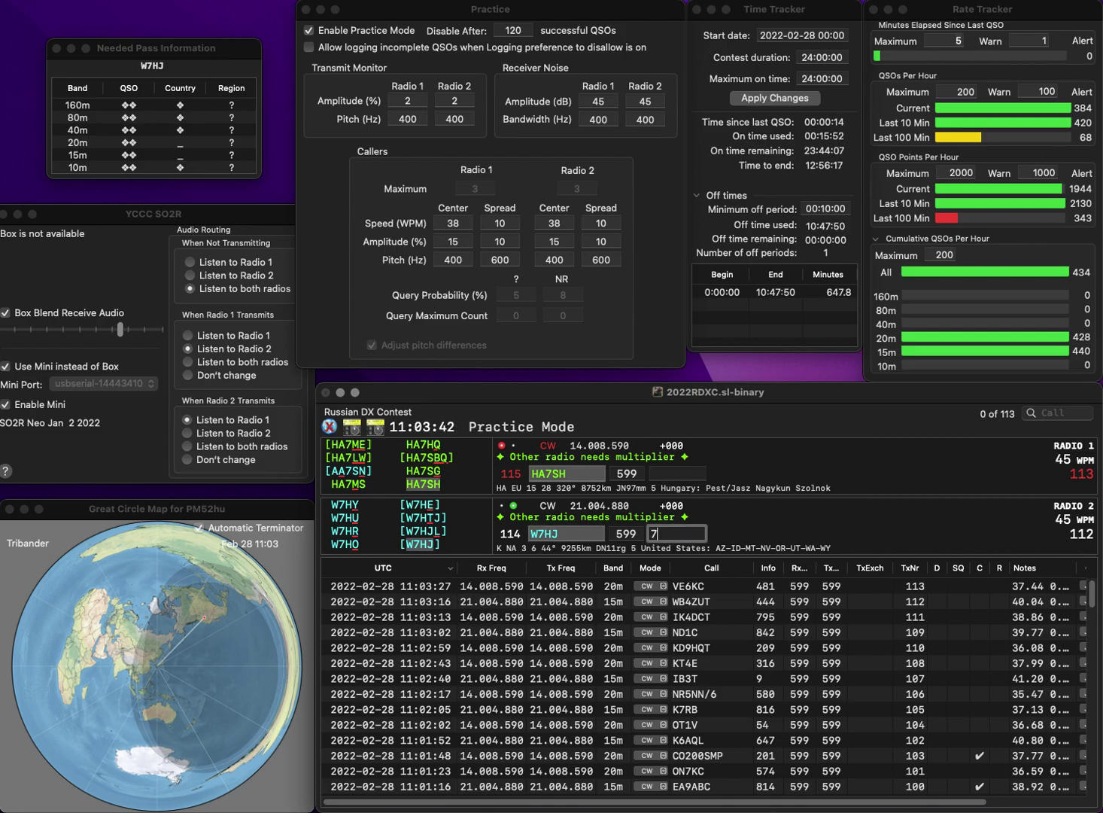
pyautogui.write('798')
pyautogui.press('Return')
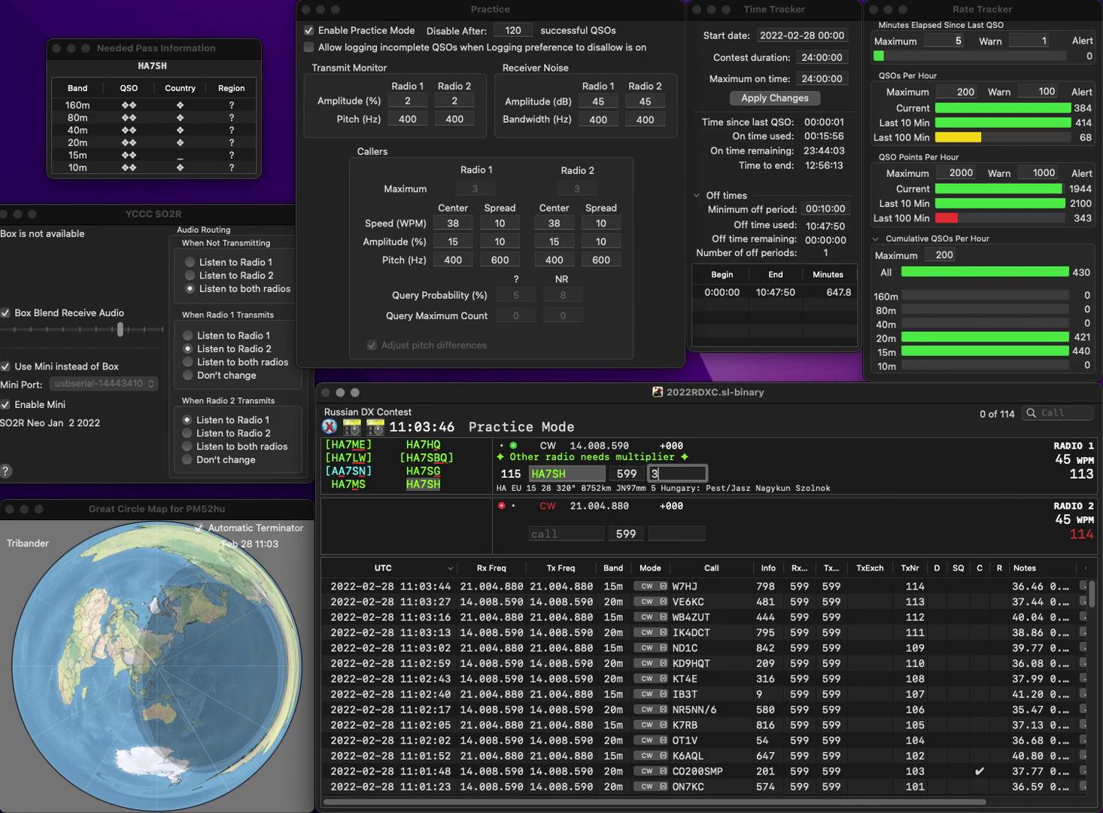
pyautogui.write('390')
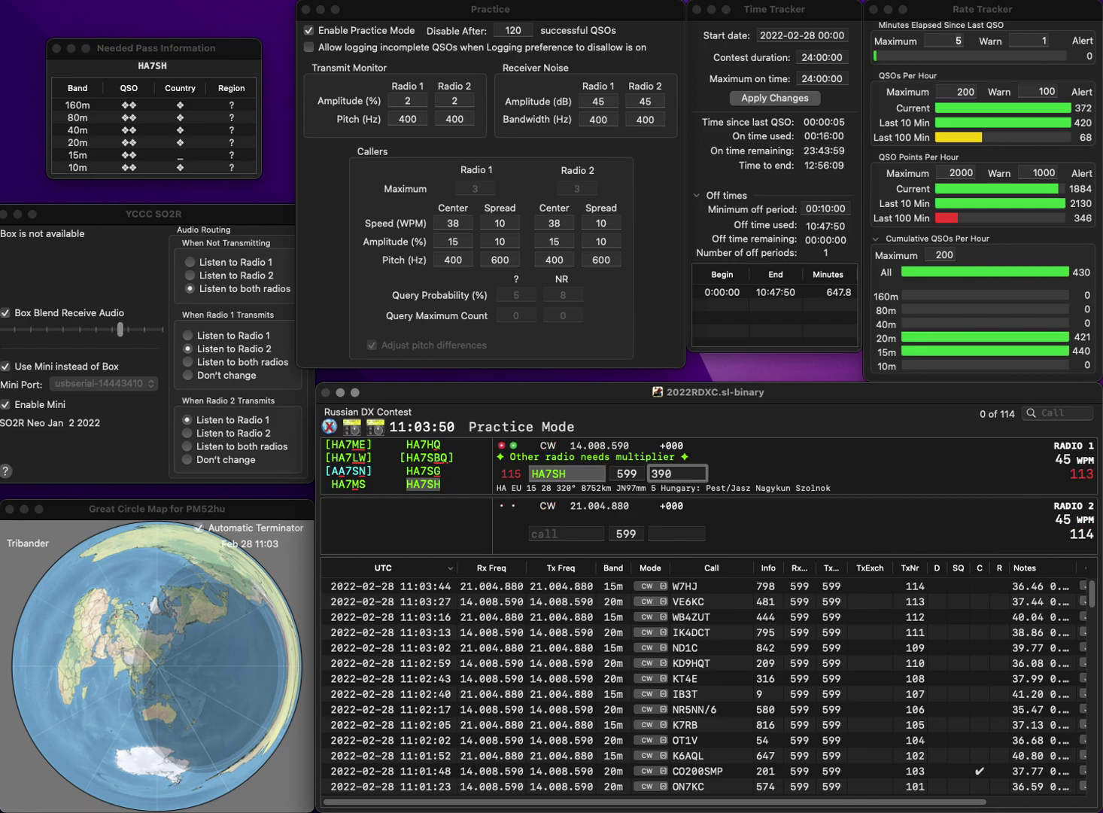
pyautogui.press('Return')
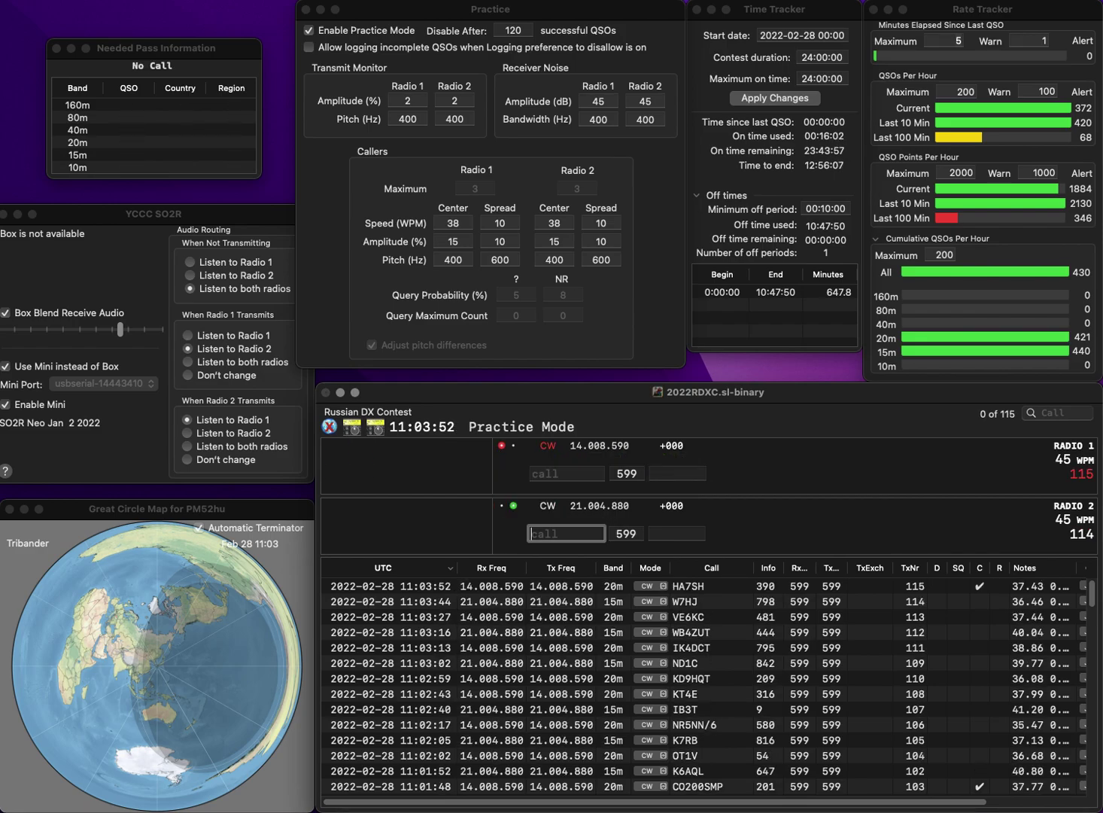
pyautogui.write('IK6OIN')
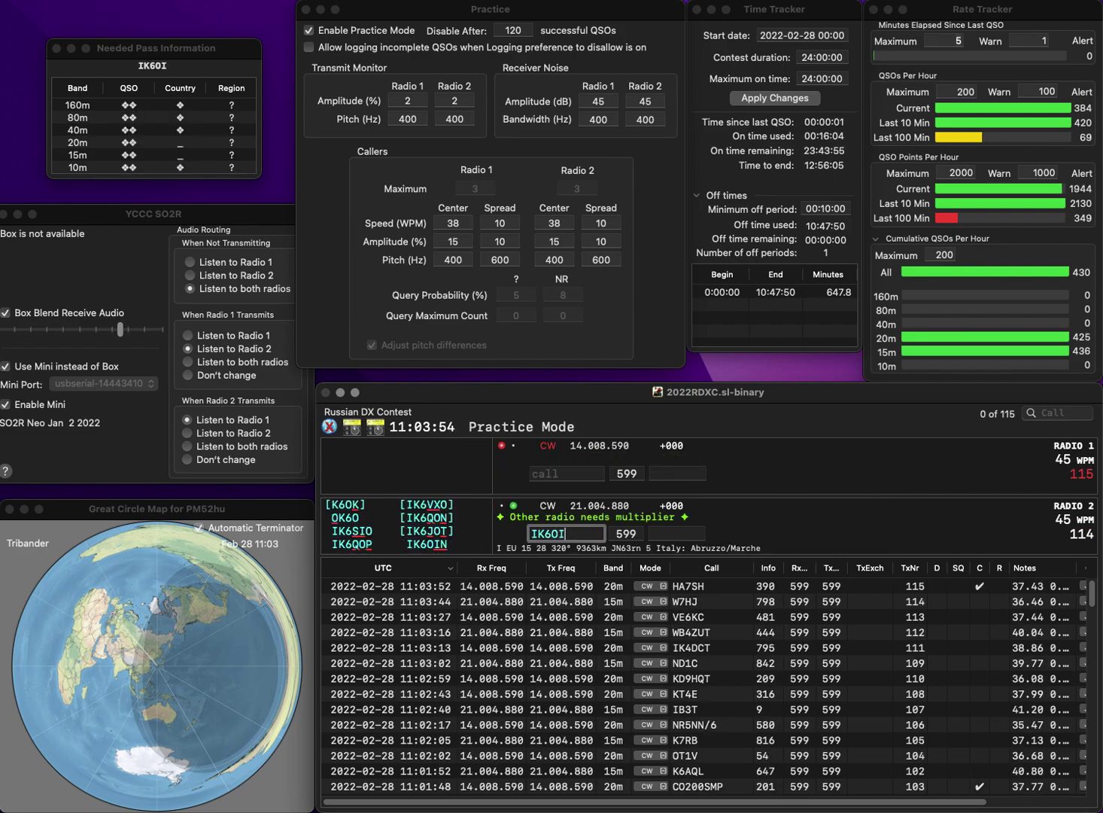
pyautogui.press('Return')
pyautogui.write('KG7SRS')
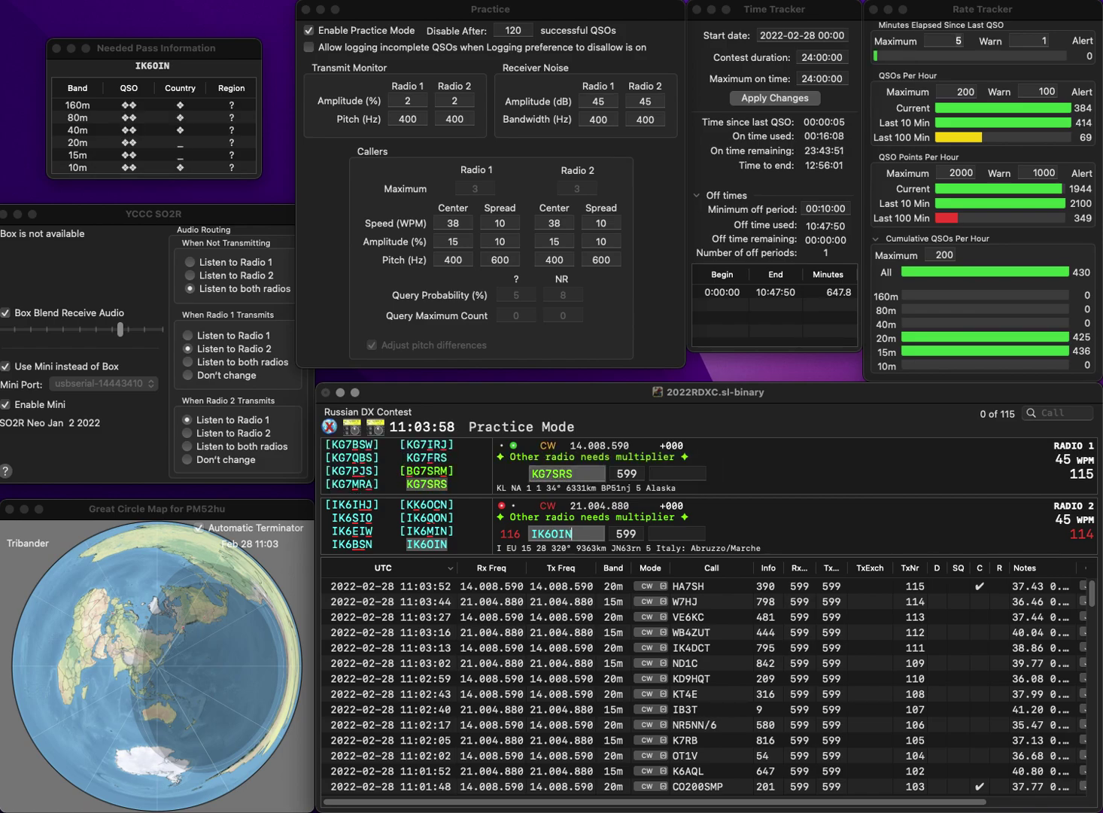
pyautogui.press('Return')
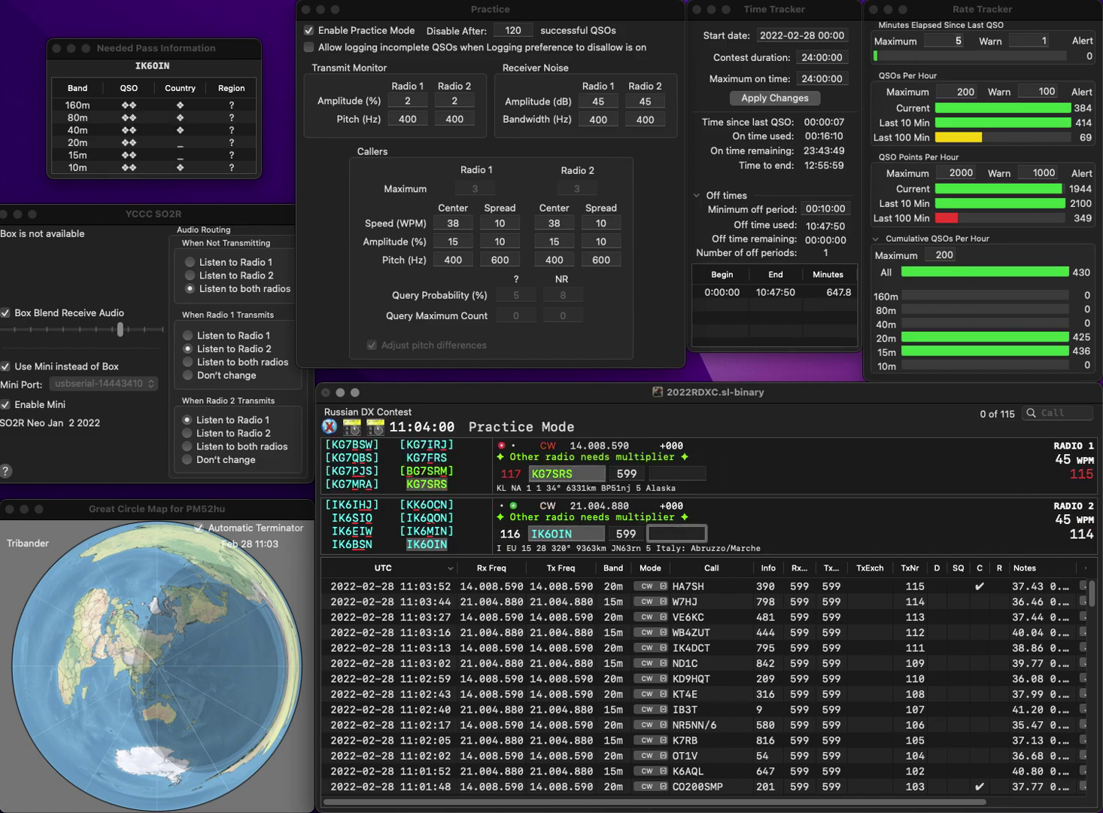
pyautogui.write('99')
pyautogui.press('Return')
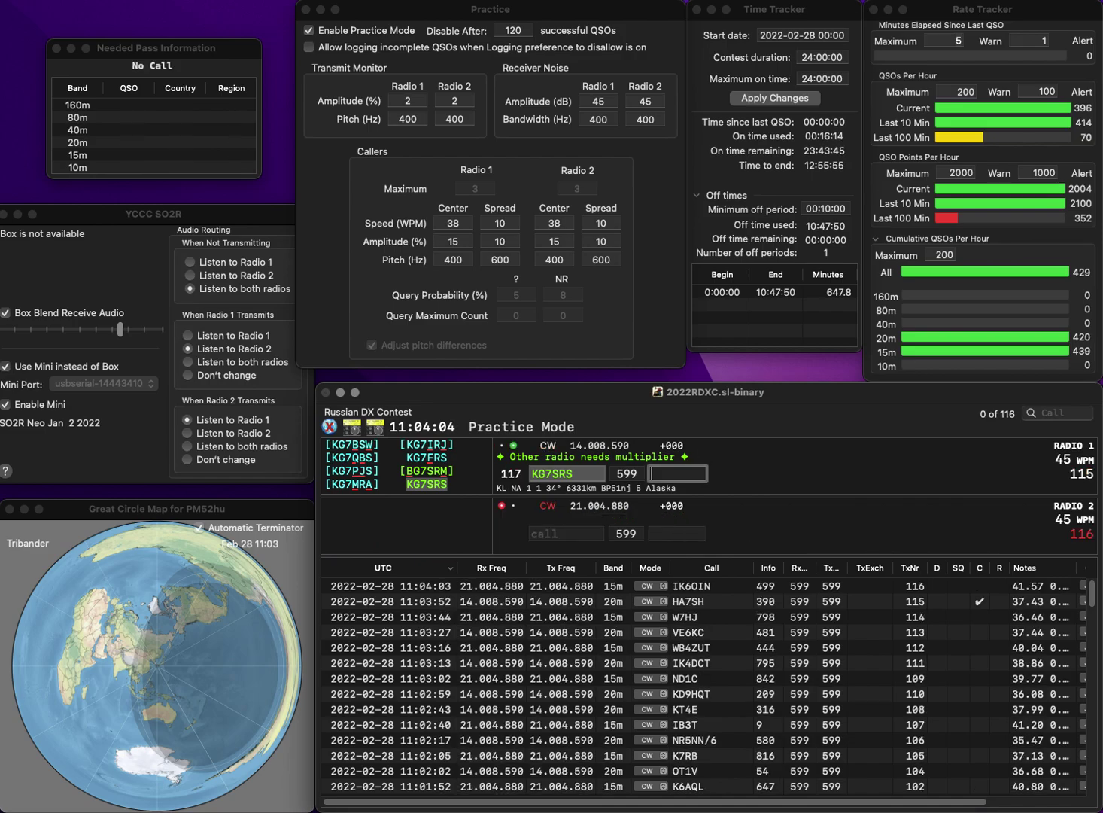
pyautogui.write('398')
pyautogui.press('Return')
# - Answer the Radio 2 caller as LY2X, correcting the first letter of the entered callsign
pyautogui.write('KY2')
pyautogui.write('X')
pyautogui.press('Home')
pyautogui.press('Delete')
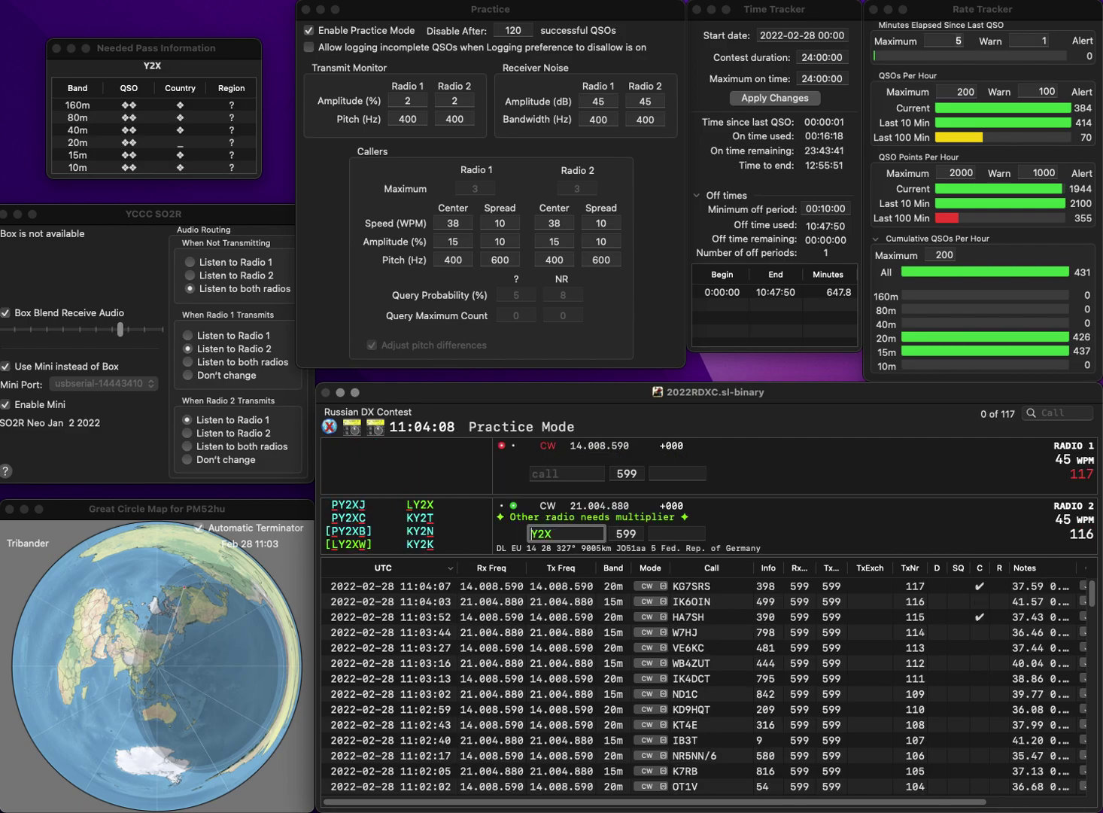
pyautogui.write('L')
pyautogui.press('Return')
pyautogui.write('DL')
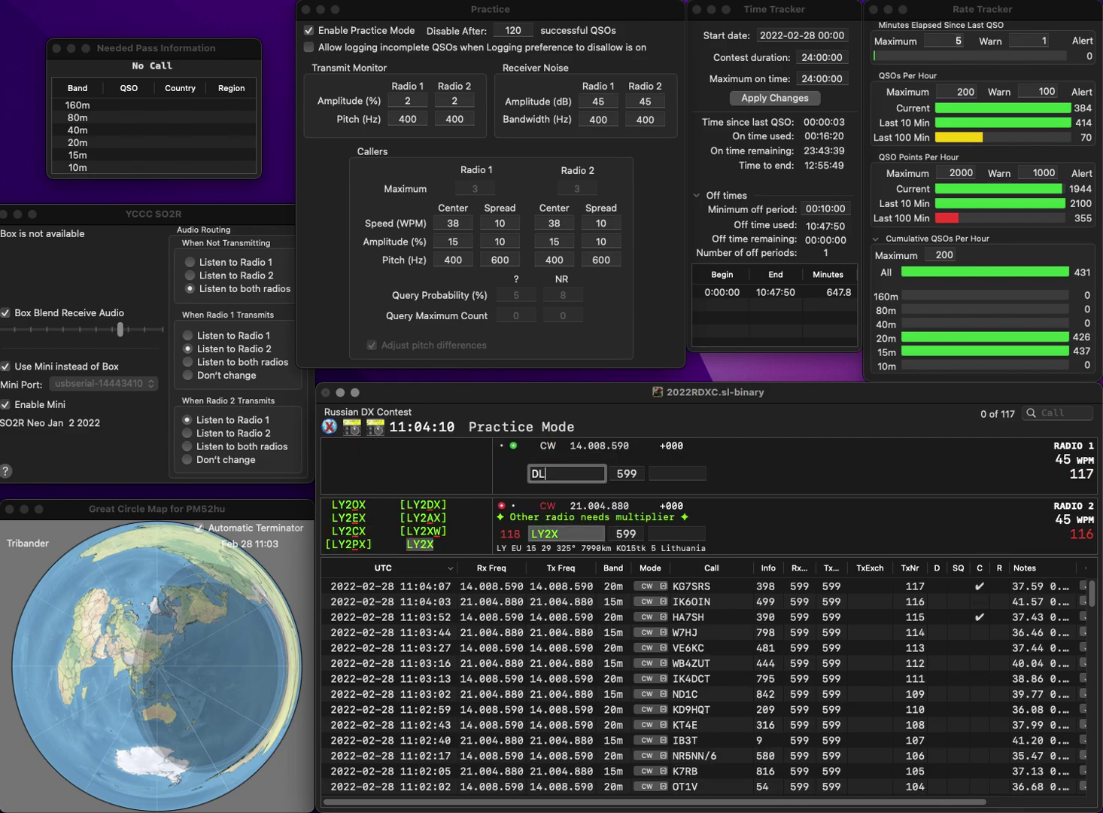
pyautogui.write('6LDI')
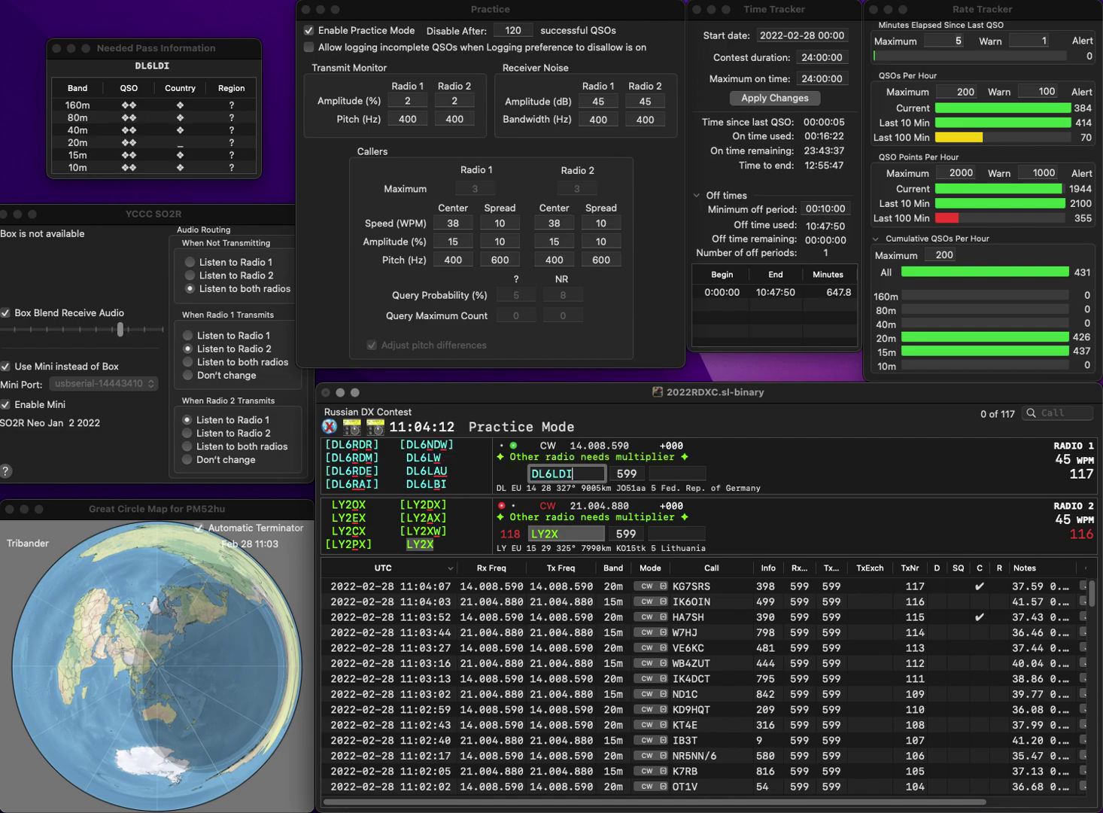
pyautogui.press('BackSpace')
pyautogui.press('BackSpace')
pyautogui.write('BI')
pyautogui.press('Return')
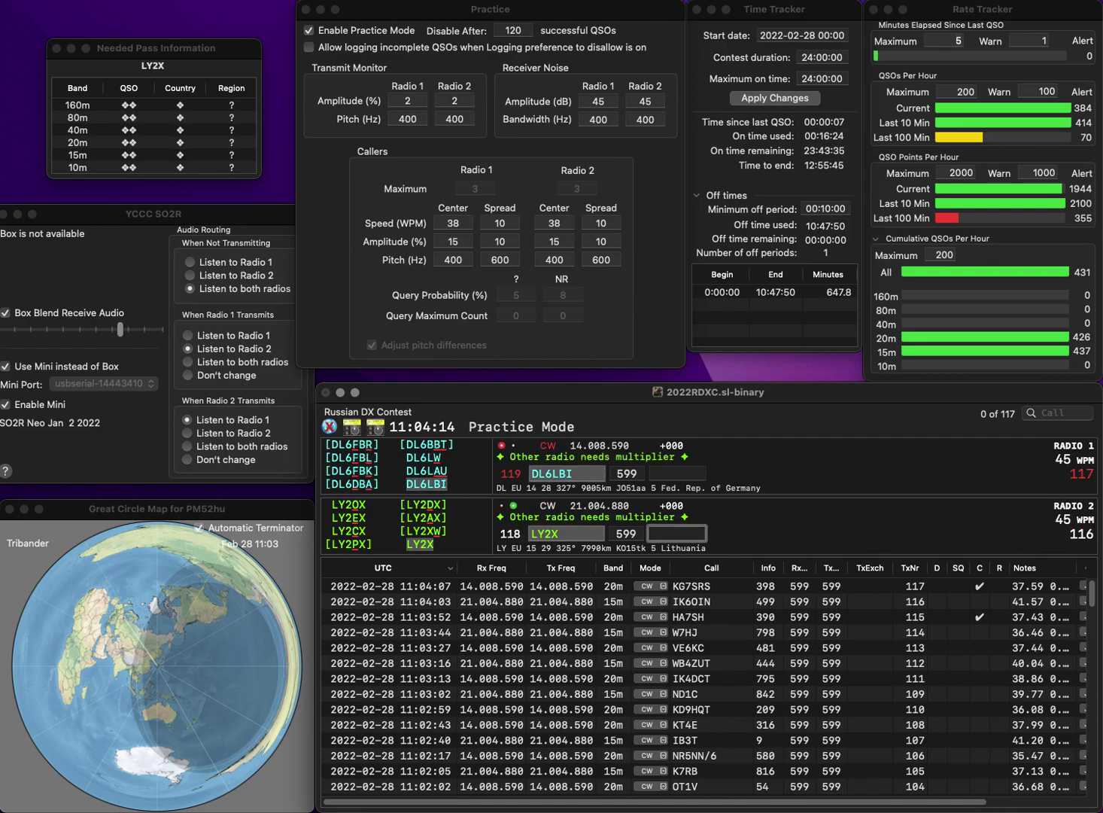
pyautogui.press('Return')
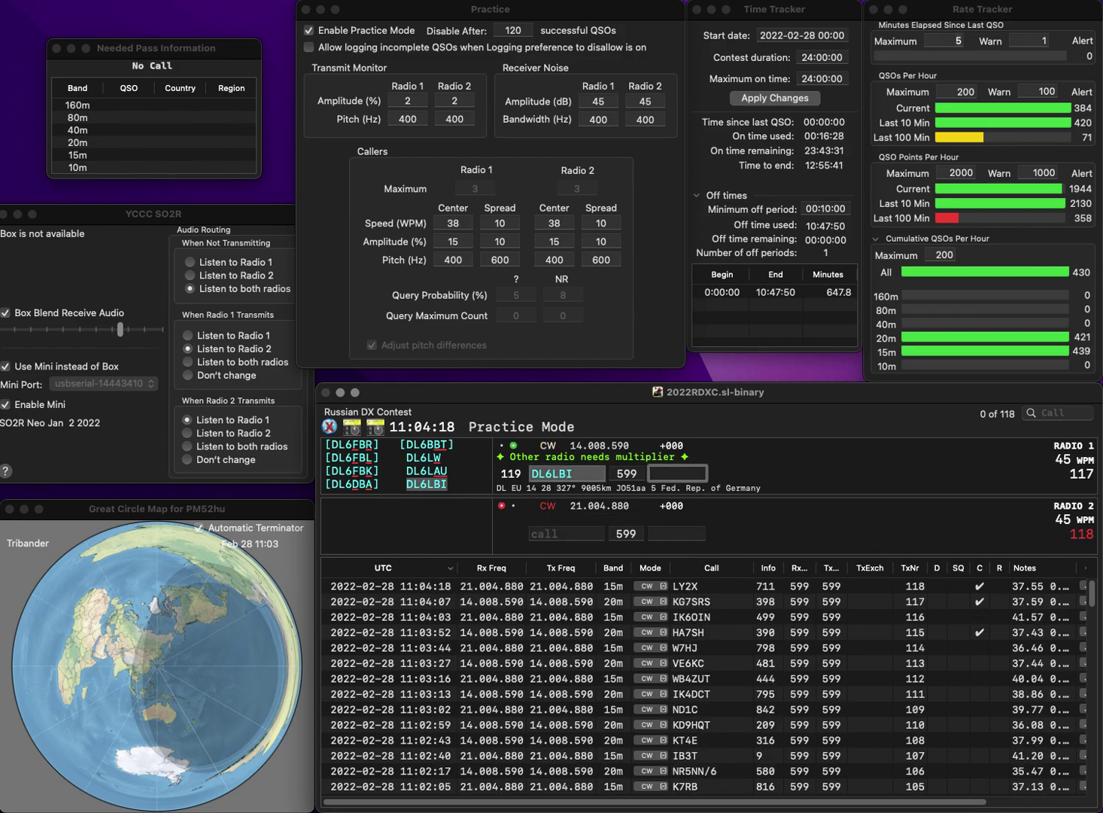
pyautogui.write('890')
pyautogui.press('Return')
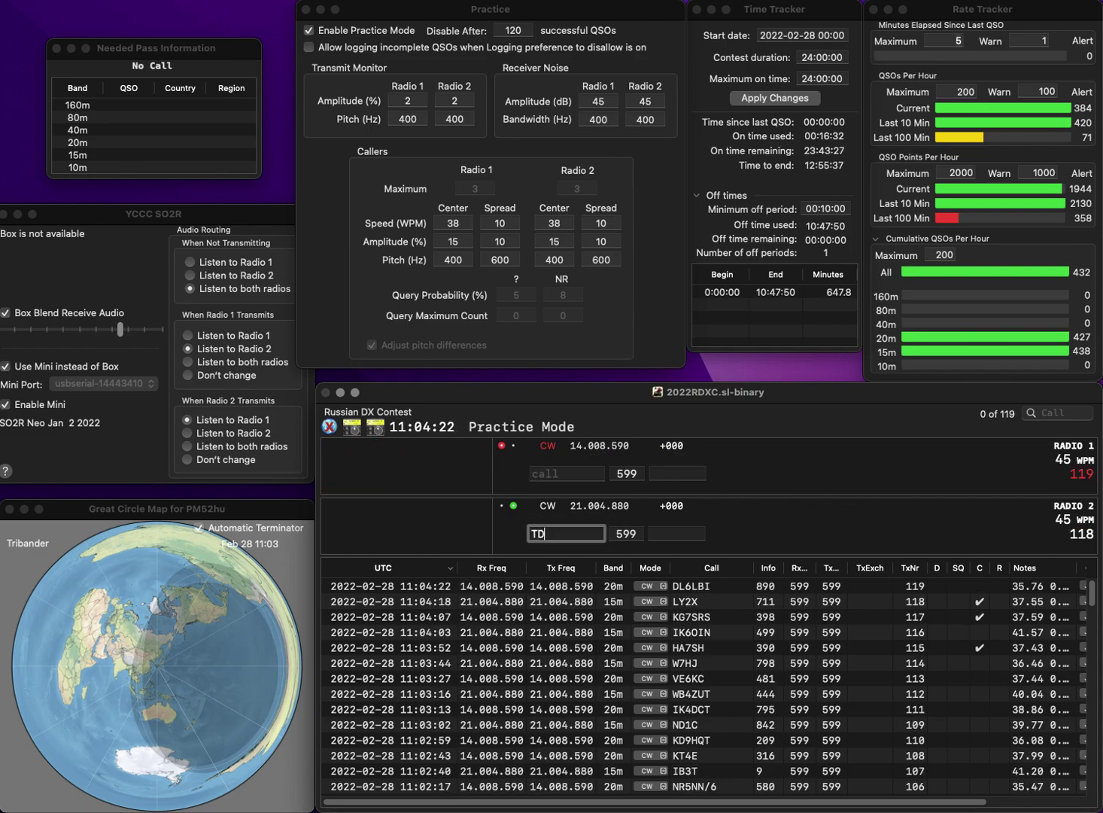
pyautogui.write('TDS')
pyautogui.press('Return')
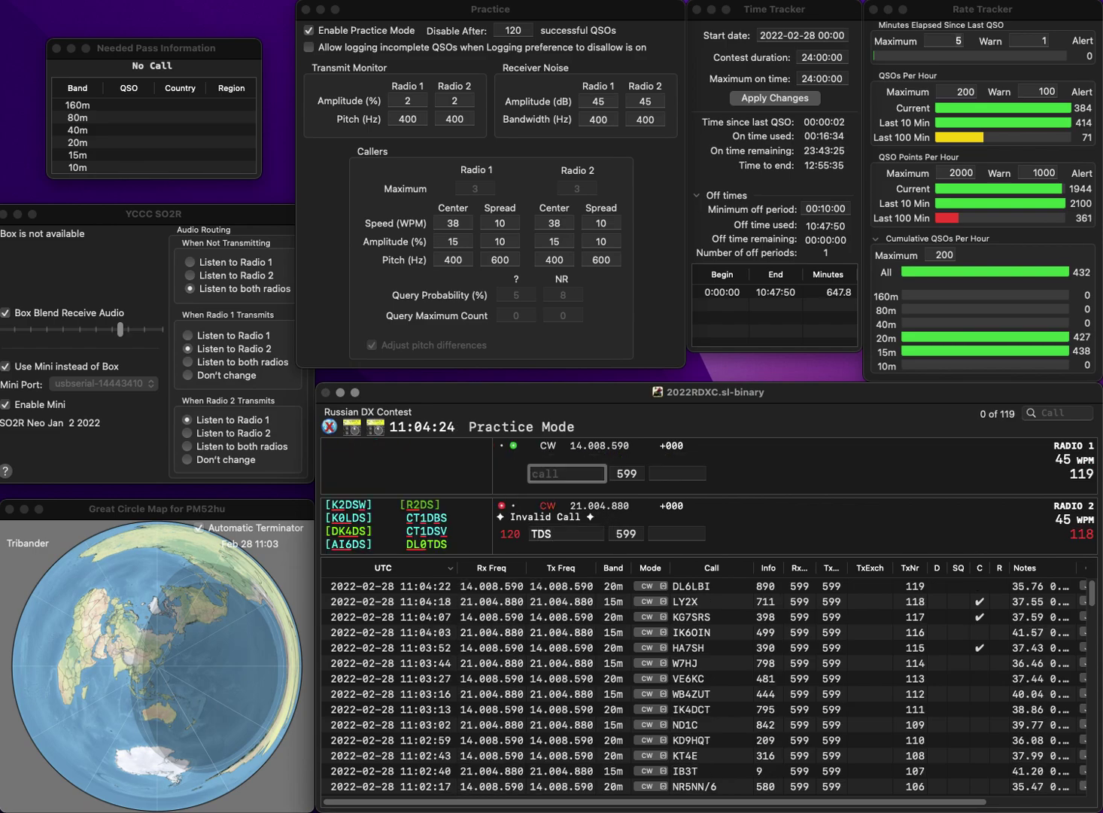
pyautogui.write('DL9PN')
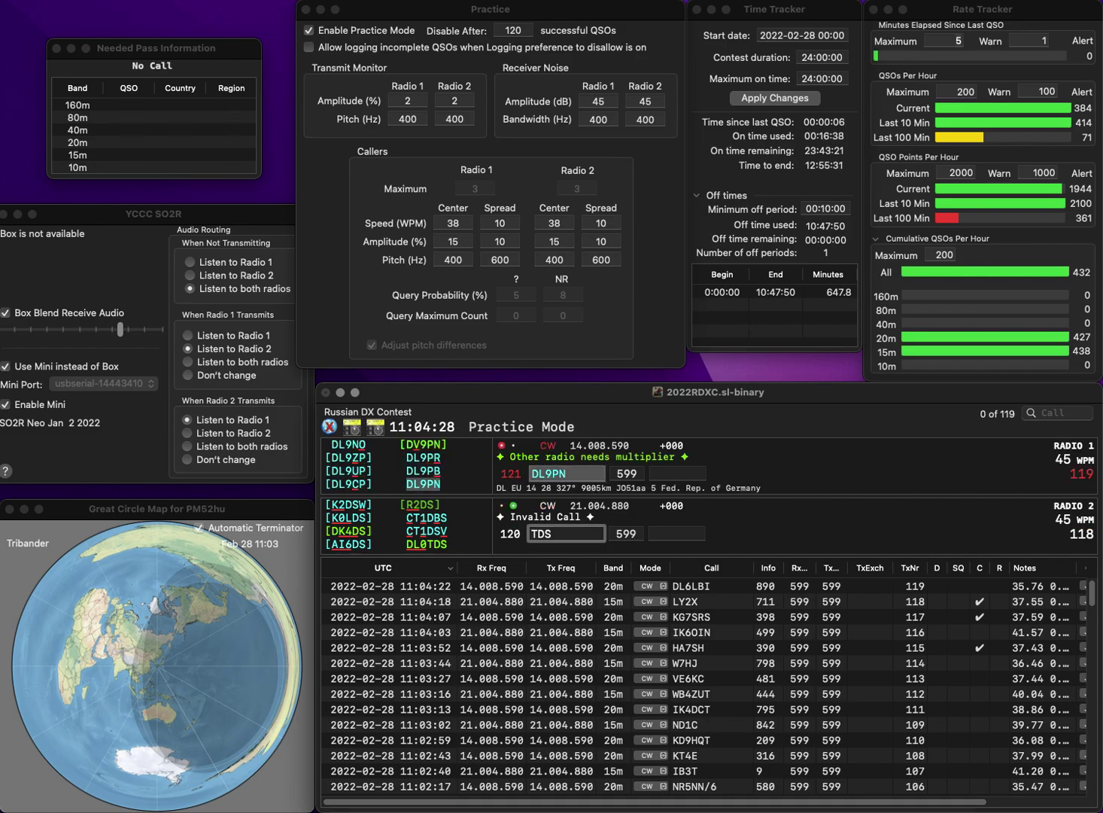
# - Change the Radio 2 callsign to G3DS and send it to that caller
pyautogui.press('BackSpace')
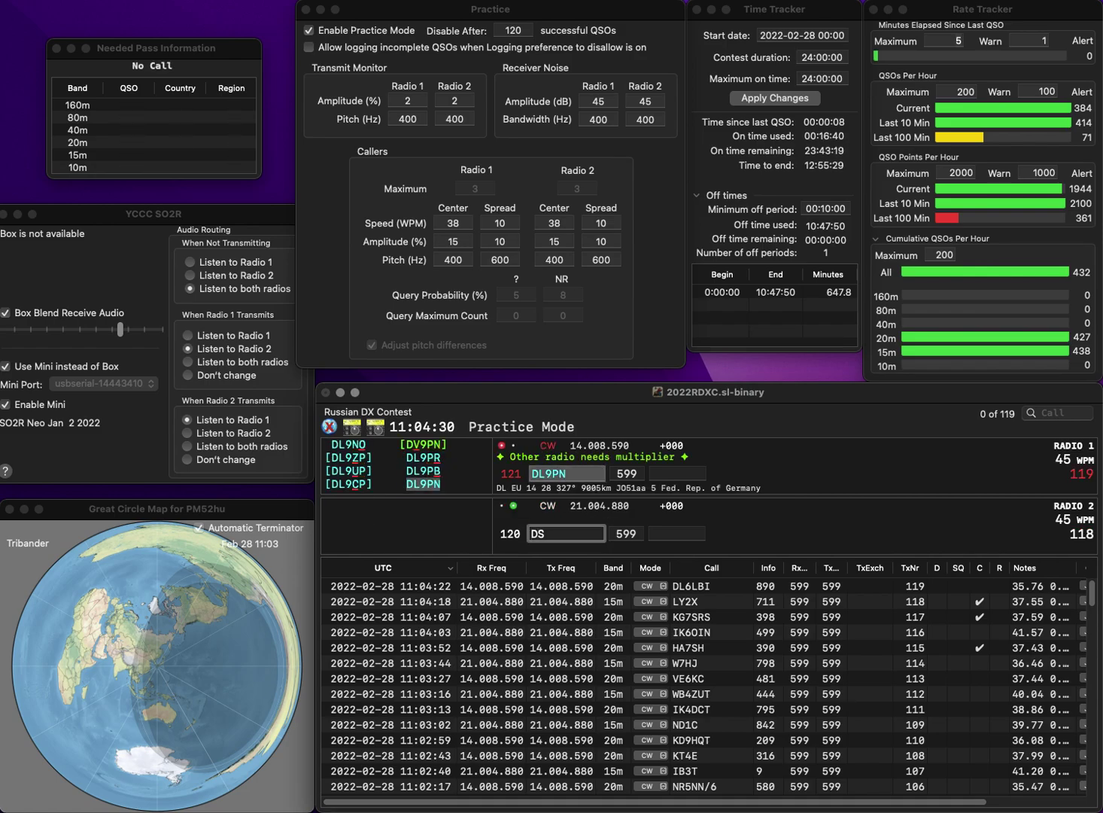
pyautogui.write('G3')
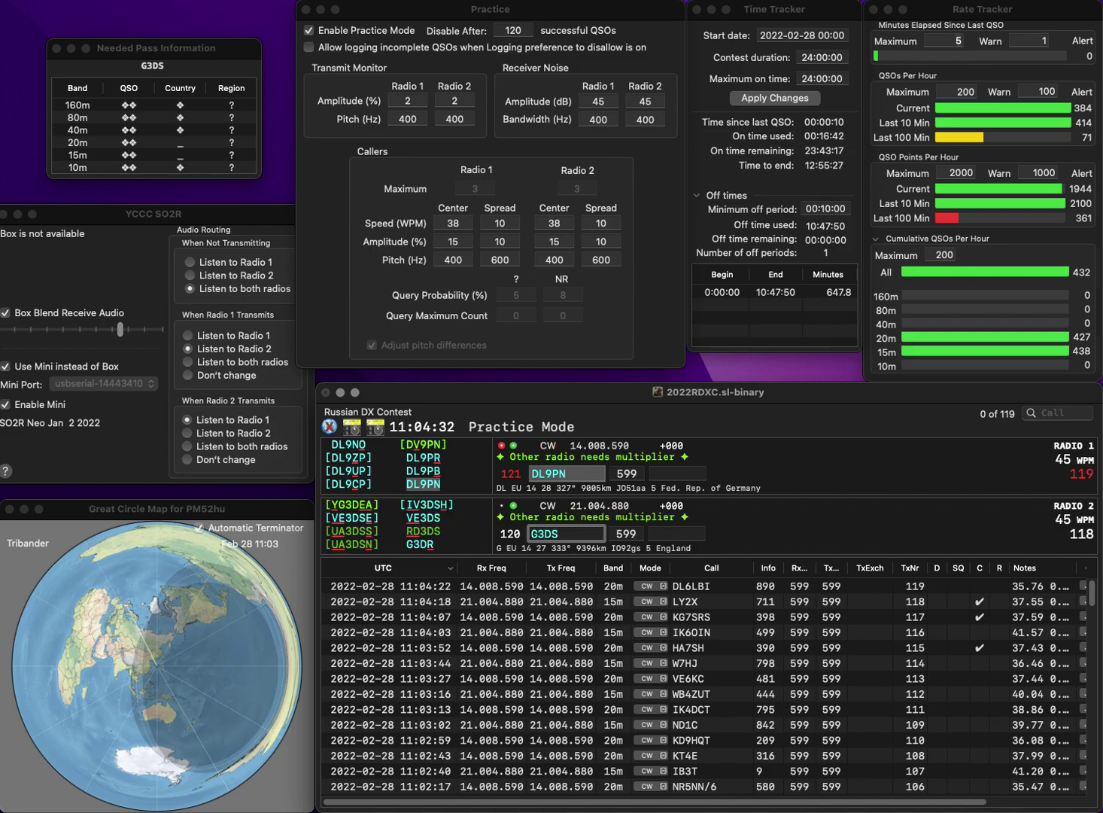
pyautogui.press('Return')
# - Log DL9PN on Radio 1 with received number 311 and shorten the Radio 2 callsign to G3
pyautogui.write('3')
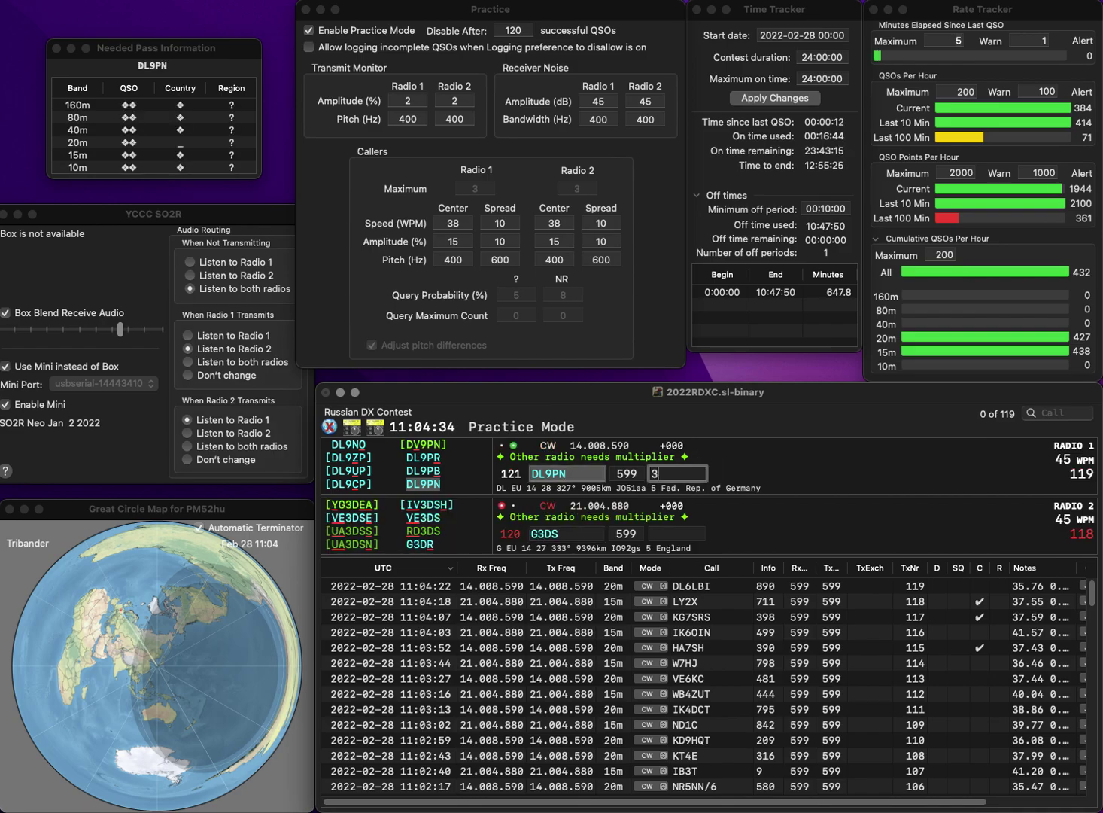
pyautogui.write('11')
pyautogui.press('Return')
pyautogui.press('BackSpace')
pyautogui.press('BackSpace')
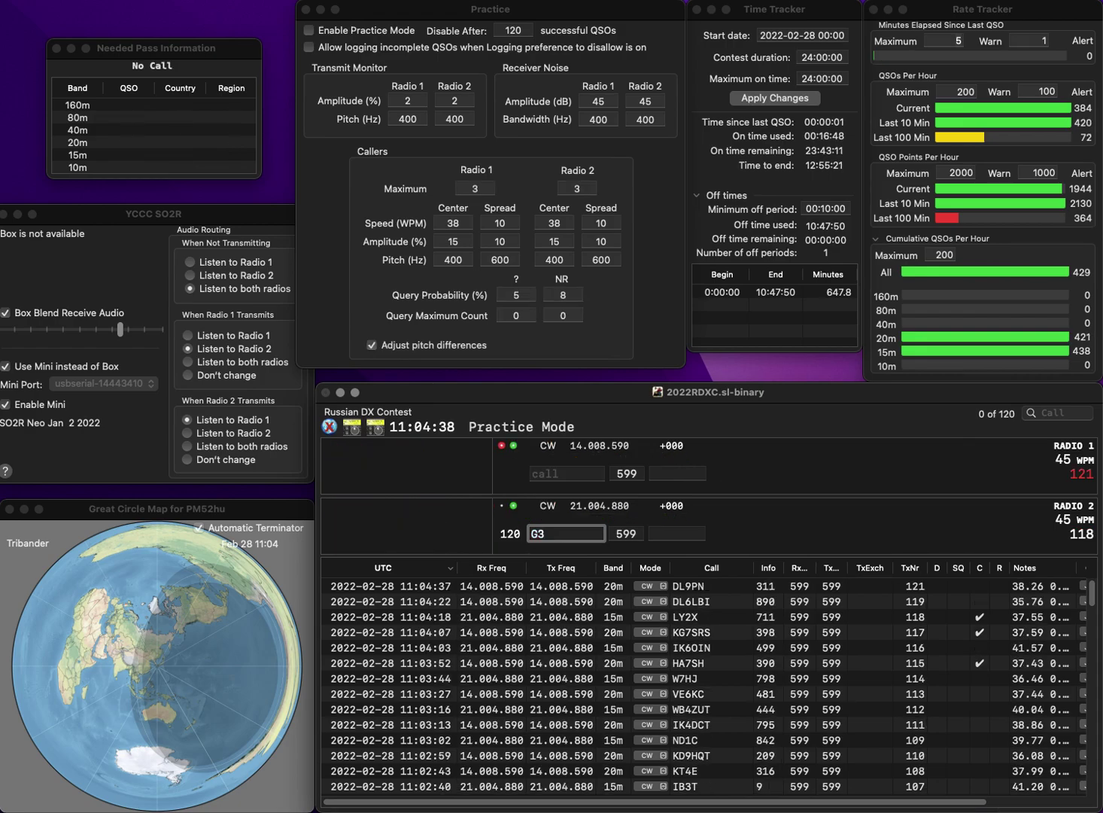
# - Set practice mode to disable after 180 successful QSOs and enable it again
pyautogui.click(514, 33)
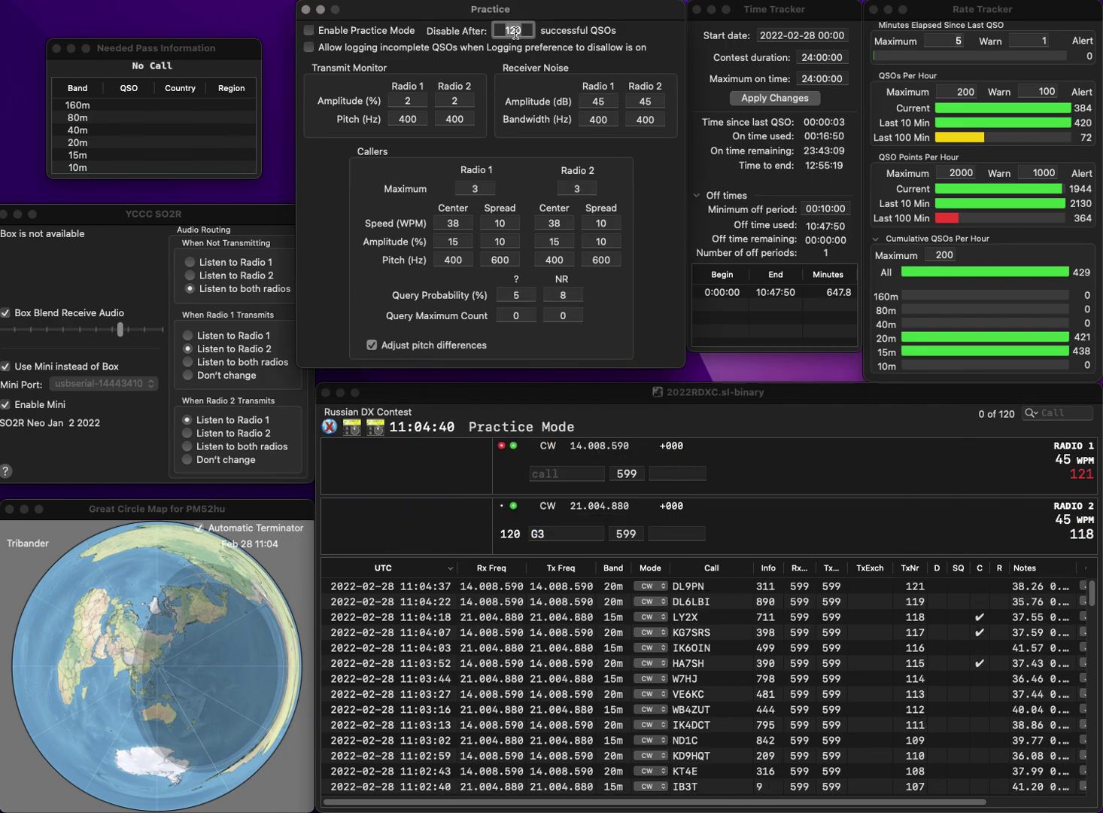
pyautogui.write('1')
pyautogui.press('Tab')
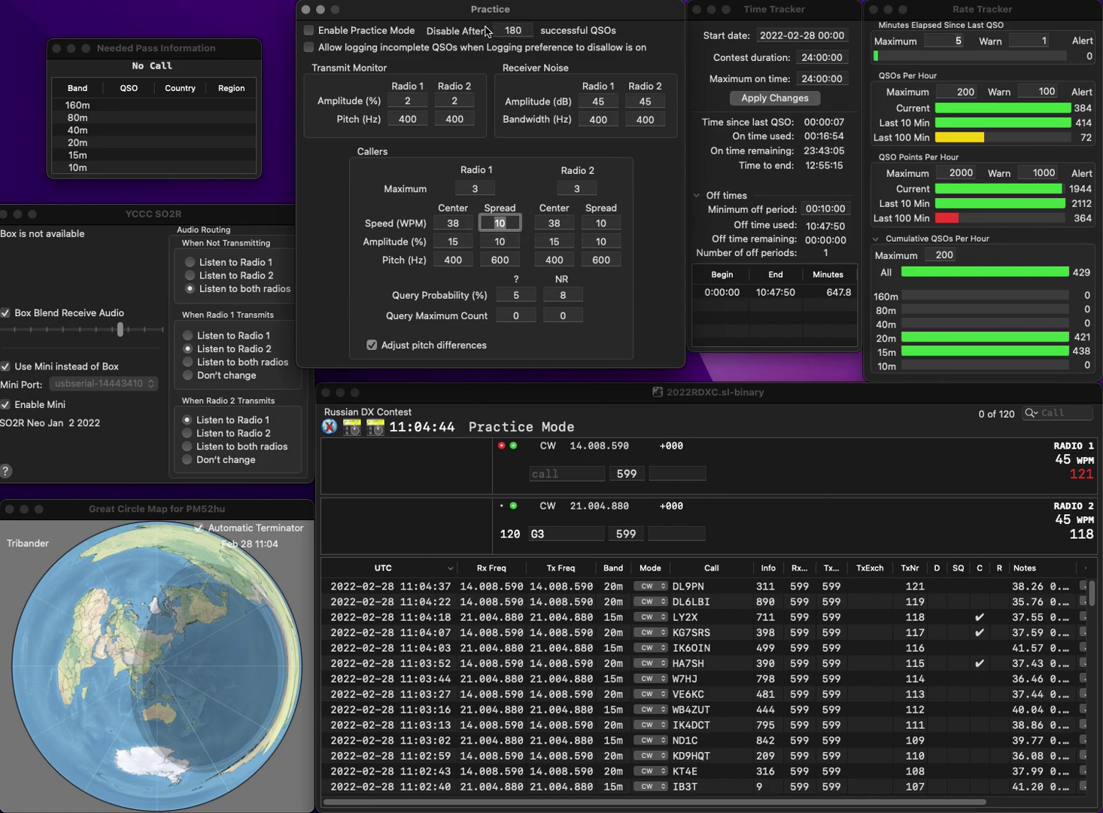
pyautogui.click(308, 31)
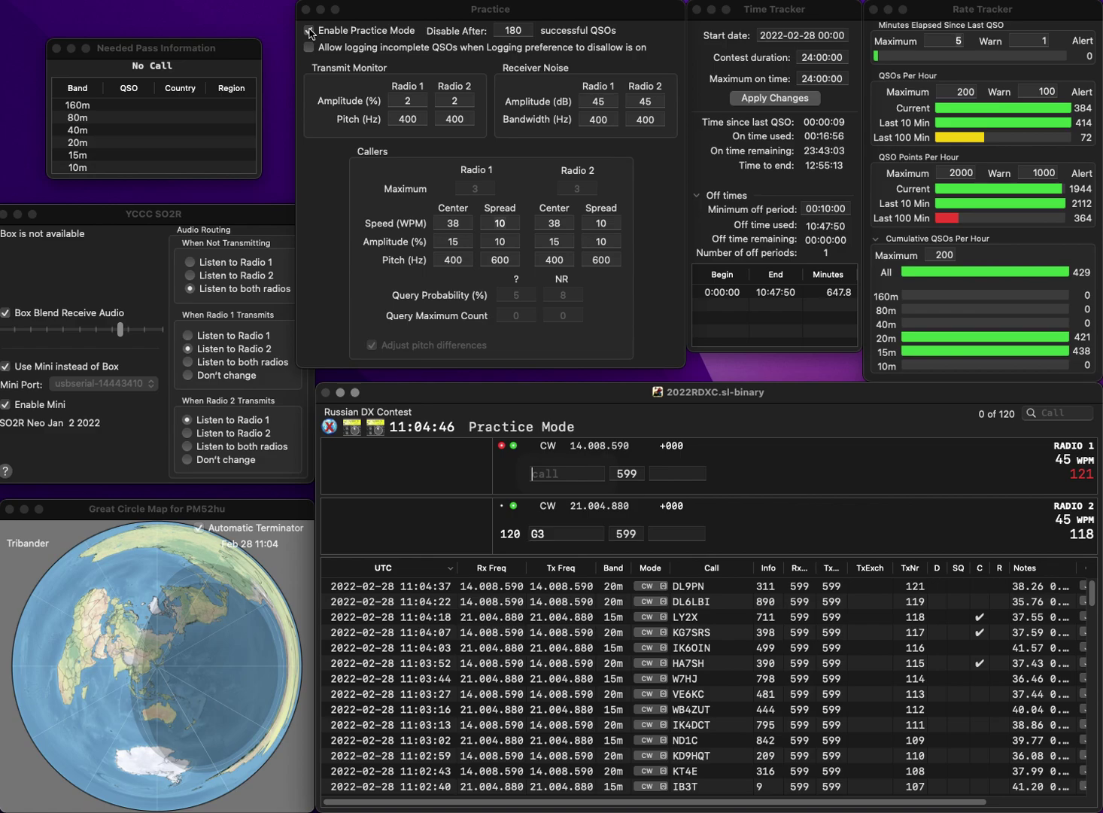
# - Start alternating CQ calls between the two radios
pyautogui.press('space')
pyautogui.press('space')
pyautogui.press('F1')
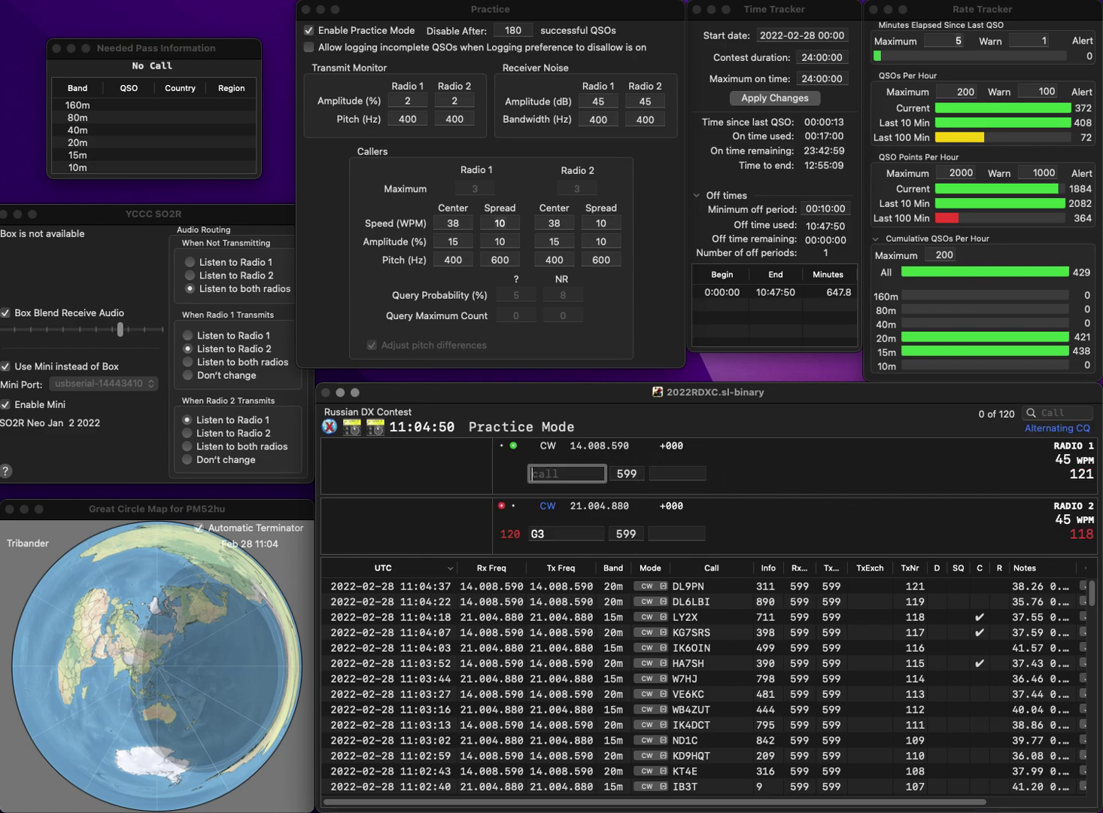
pyautogui.press('Tab')
pyautogui.press('BackSpace')
pyautogui.write('SVA')
pyautogui.write('K0TT')
pyautogui.press('Return')
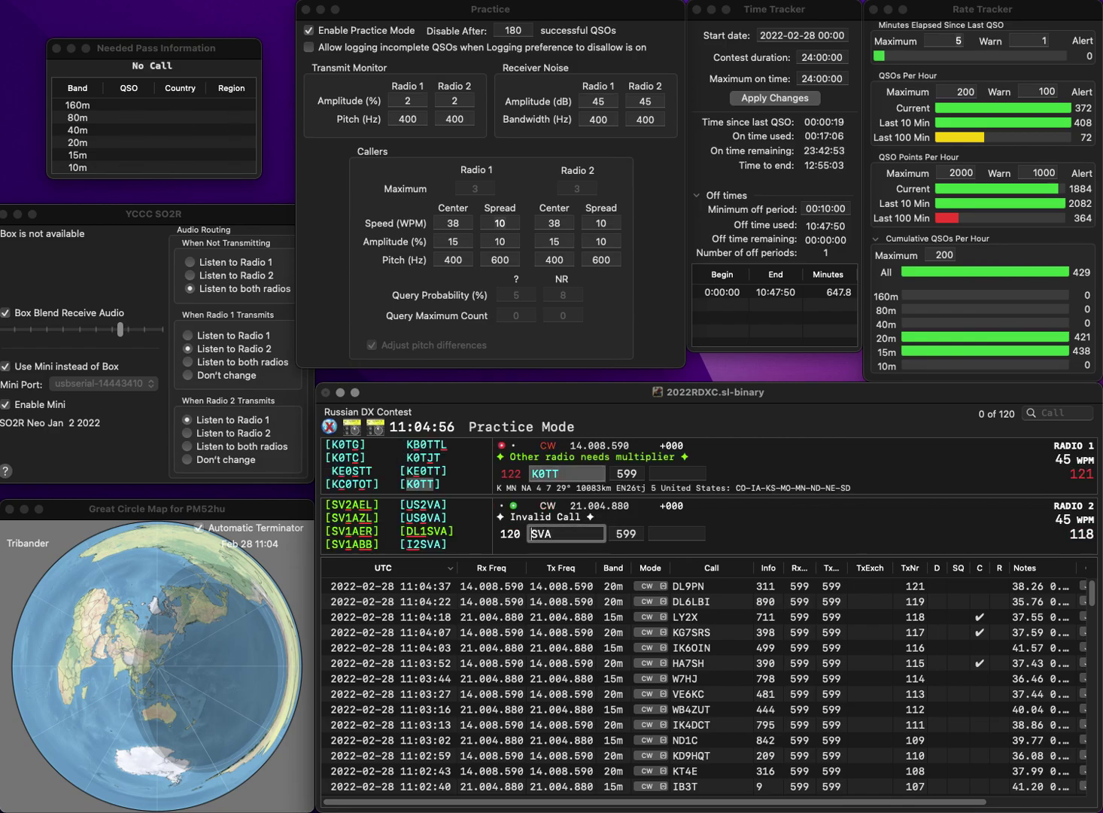
pyautogui.write('I2')
pyautogui.press('Return')
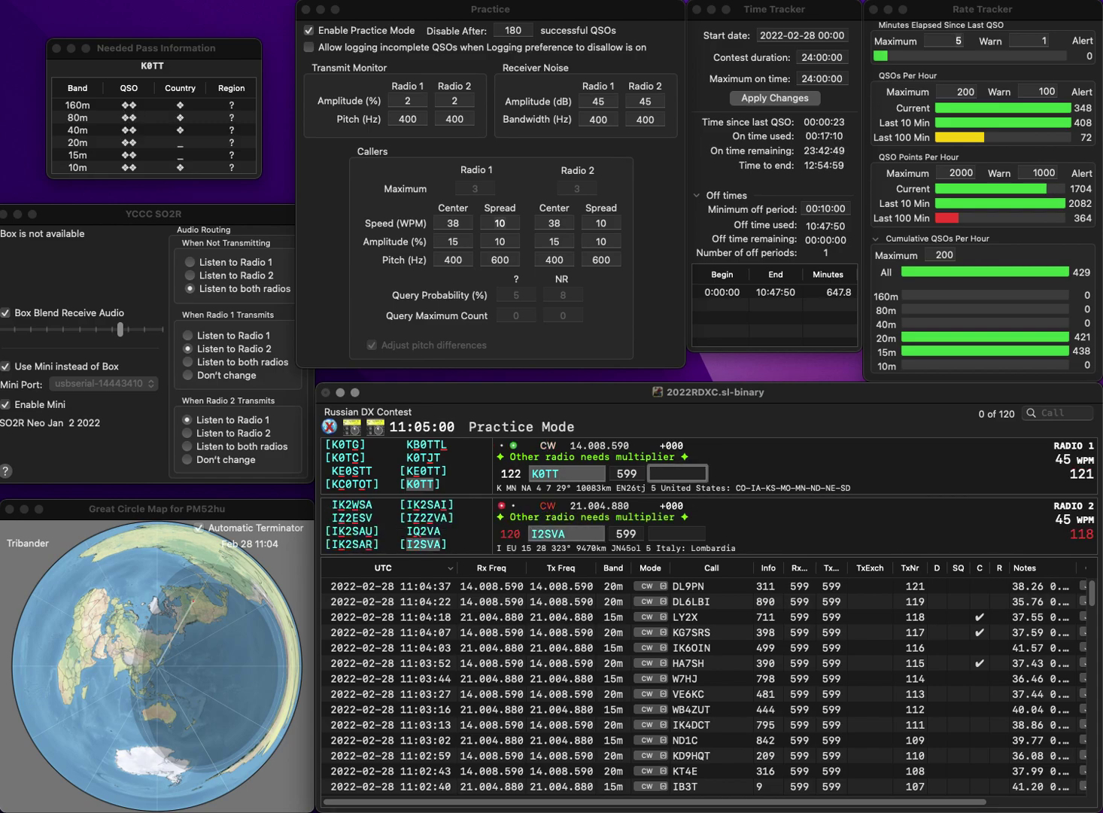
pyautogui.write('899')
pyautogui.press('Return')
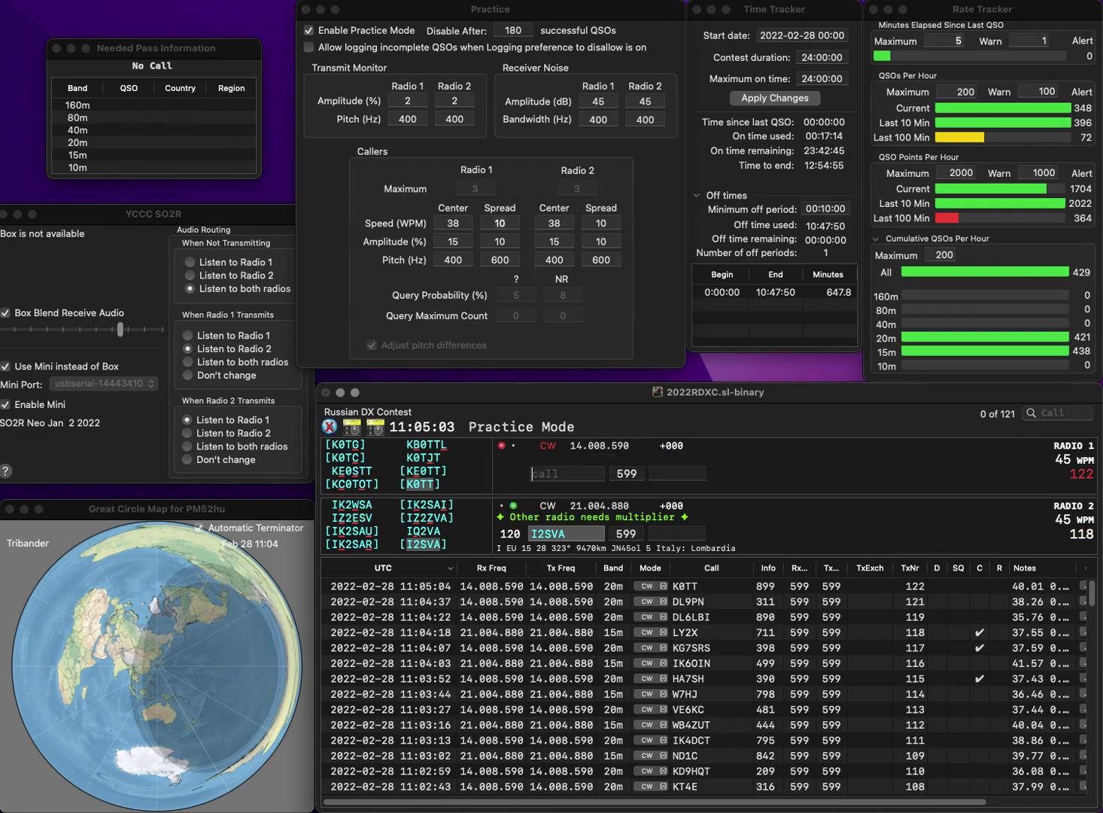
pyautogui.write('96')
pyautogui.press('Return')
# - Answer the Radio 1 caller as IZ2AJE and the Radio 2 caller as UX6IB
pyautogui.write('IZ2')
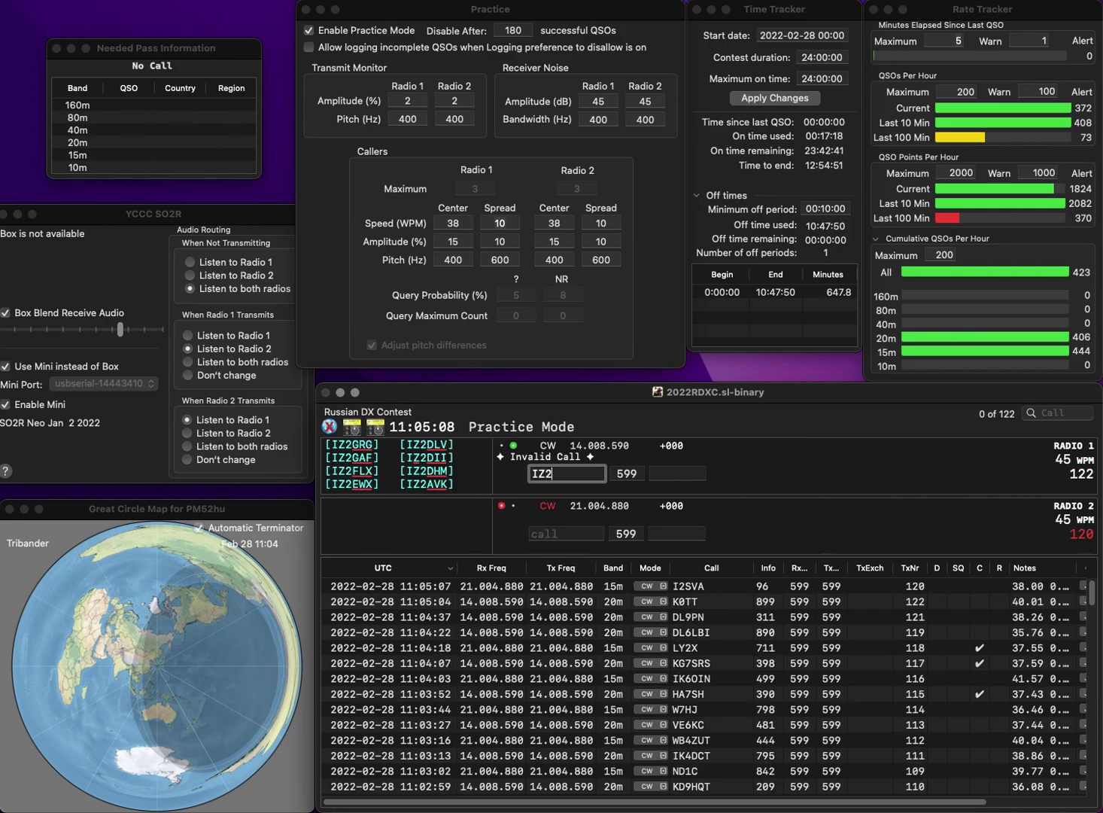
pyautogui.write('AJE')
pyautogui.press('Return')
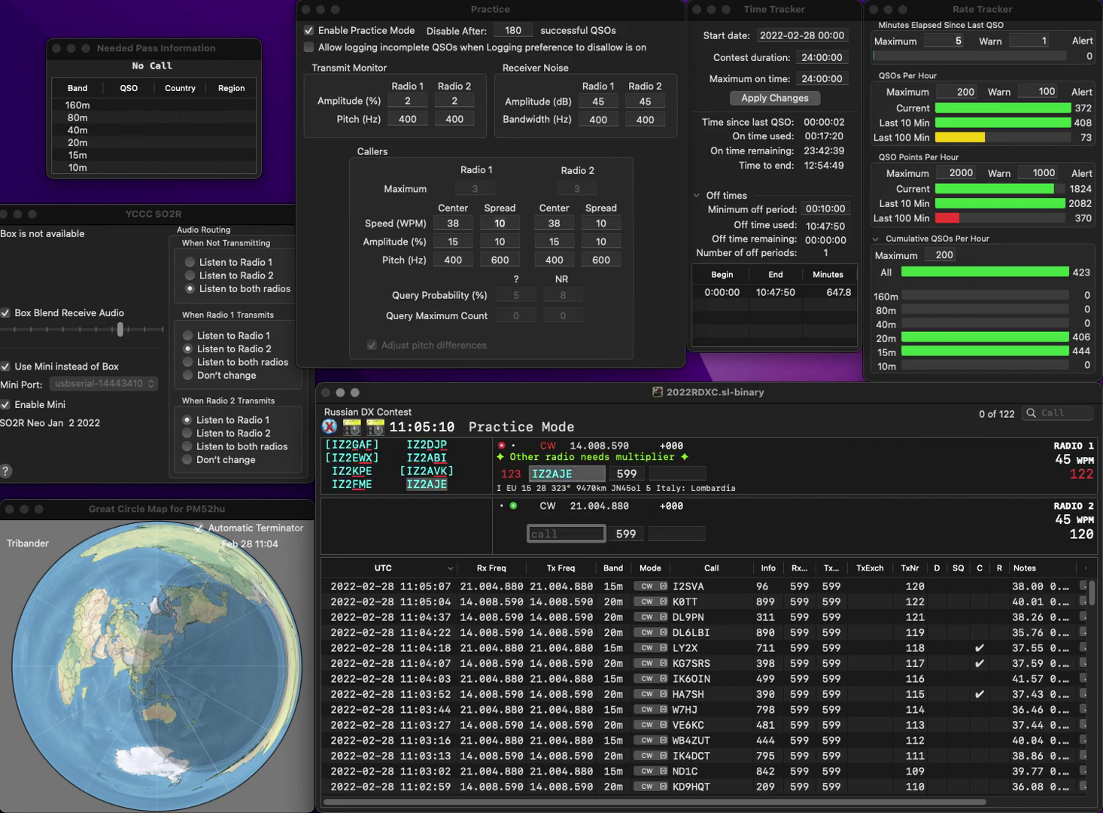
pyautogui.write('X6IB')
pyautogui.press('Home')
pyautogui.write('U')
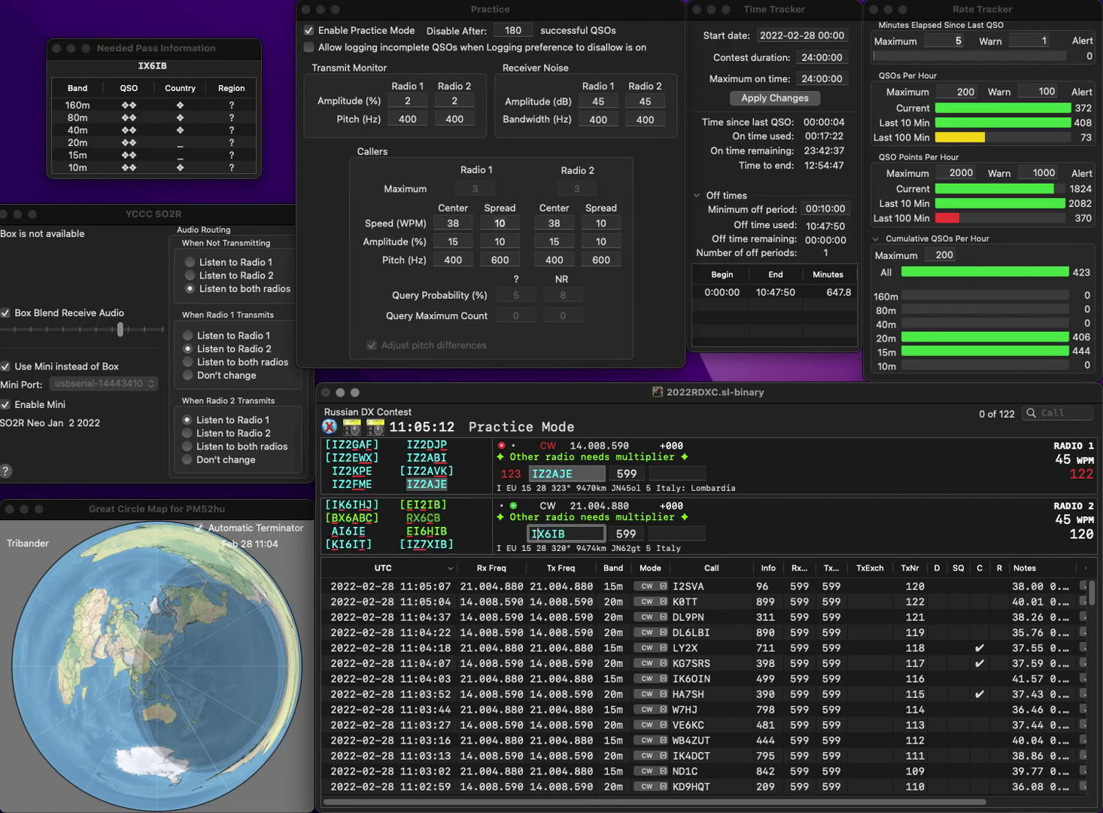
pyautogui.press('Return')
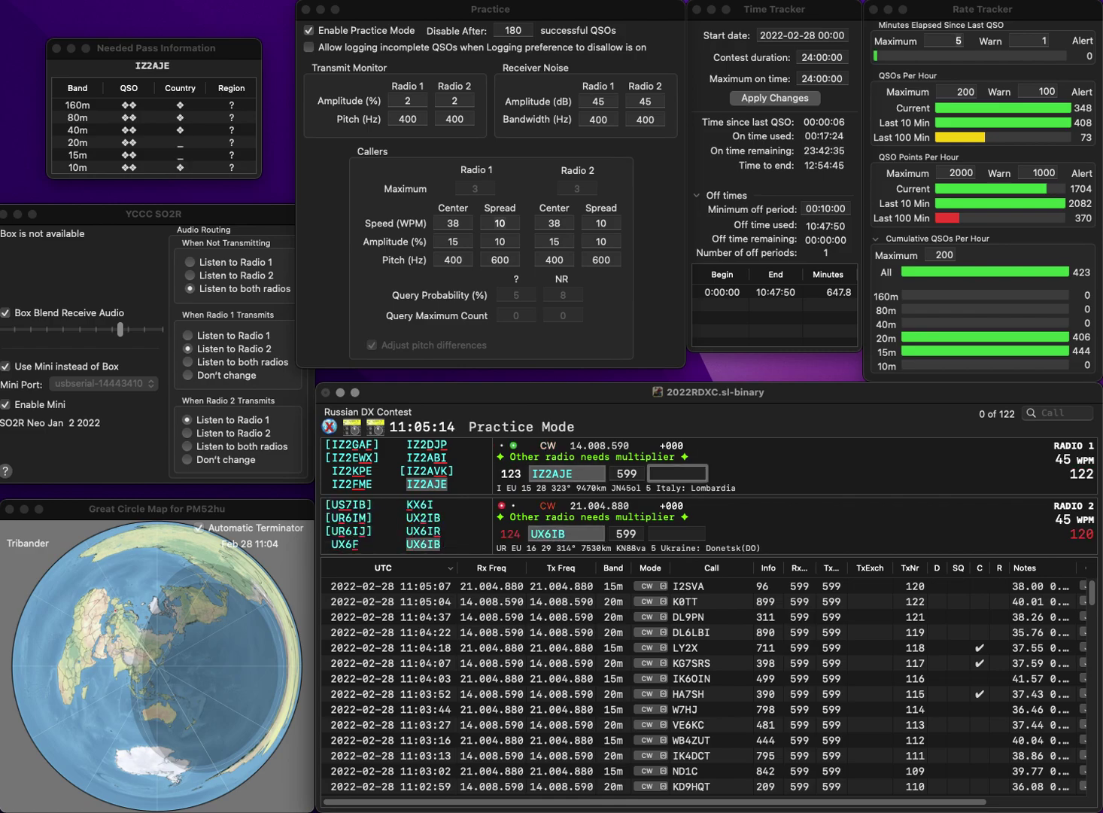
pyautogui.write('441')
pyautogui.press('Return')
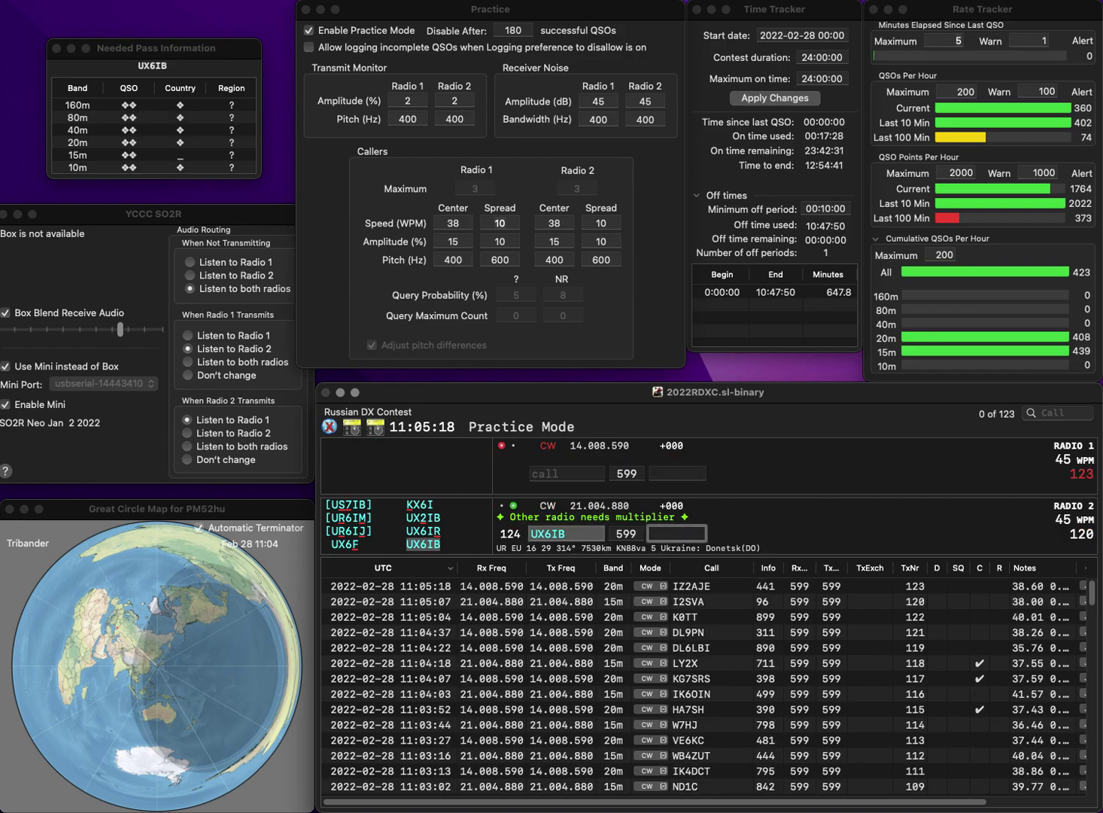
pyautogui.write('24')
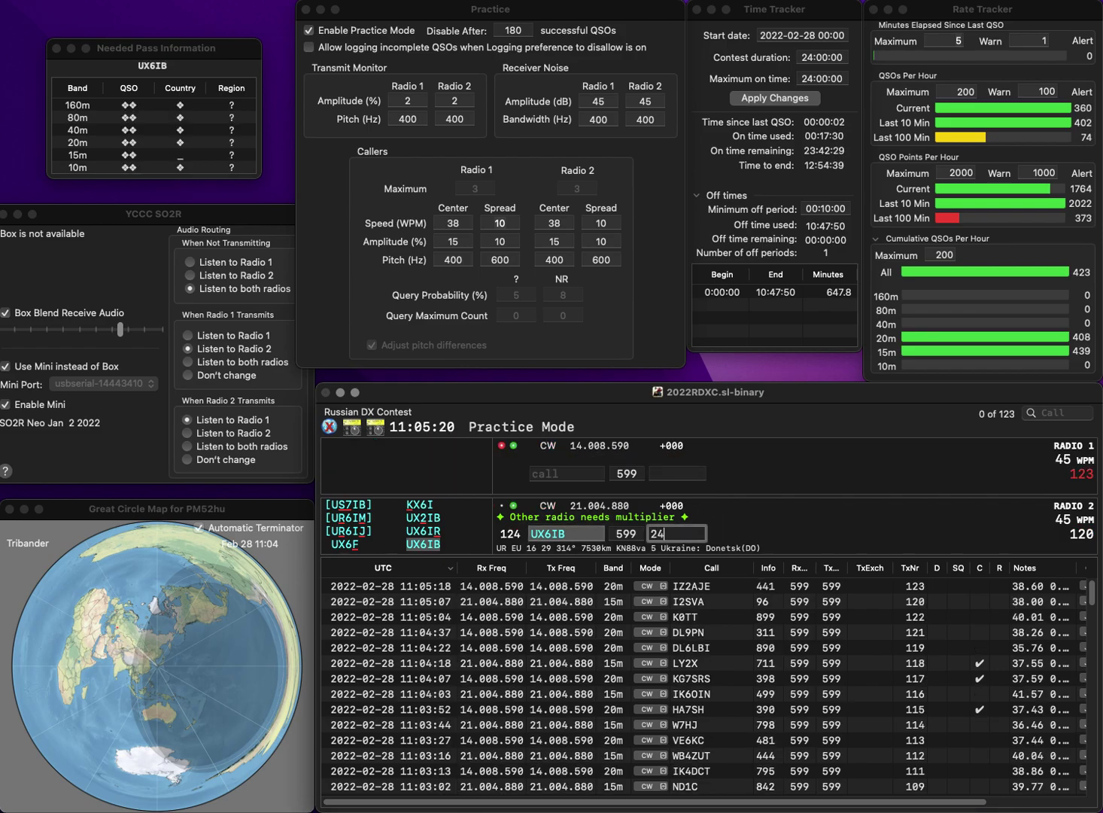
pyautogui.press('Return')
pyautogui.write('SP7IIT')
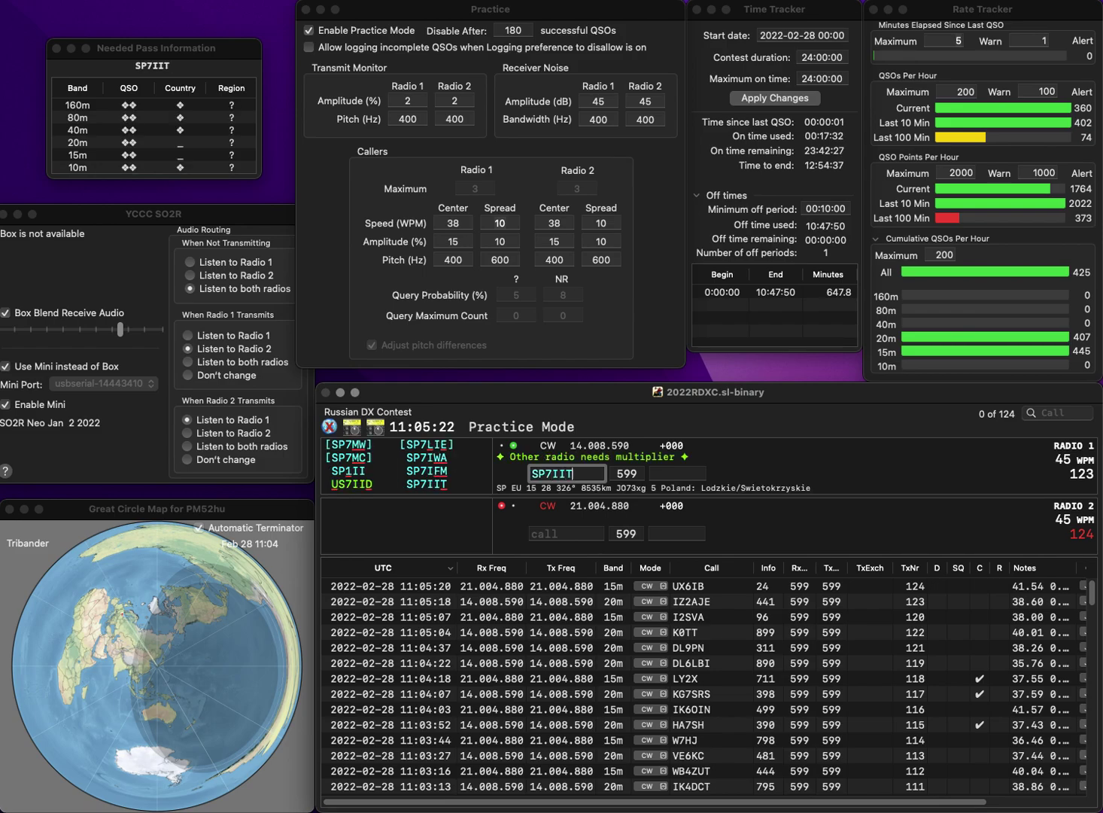
pyautogui.press('Return')
pyautogui.write('IV3')
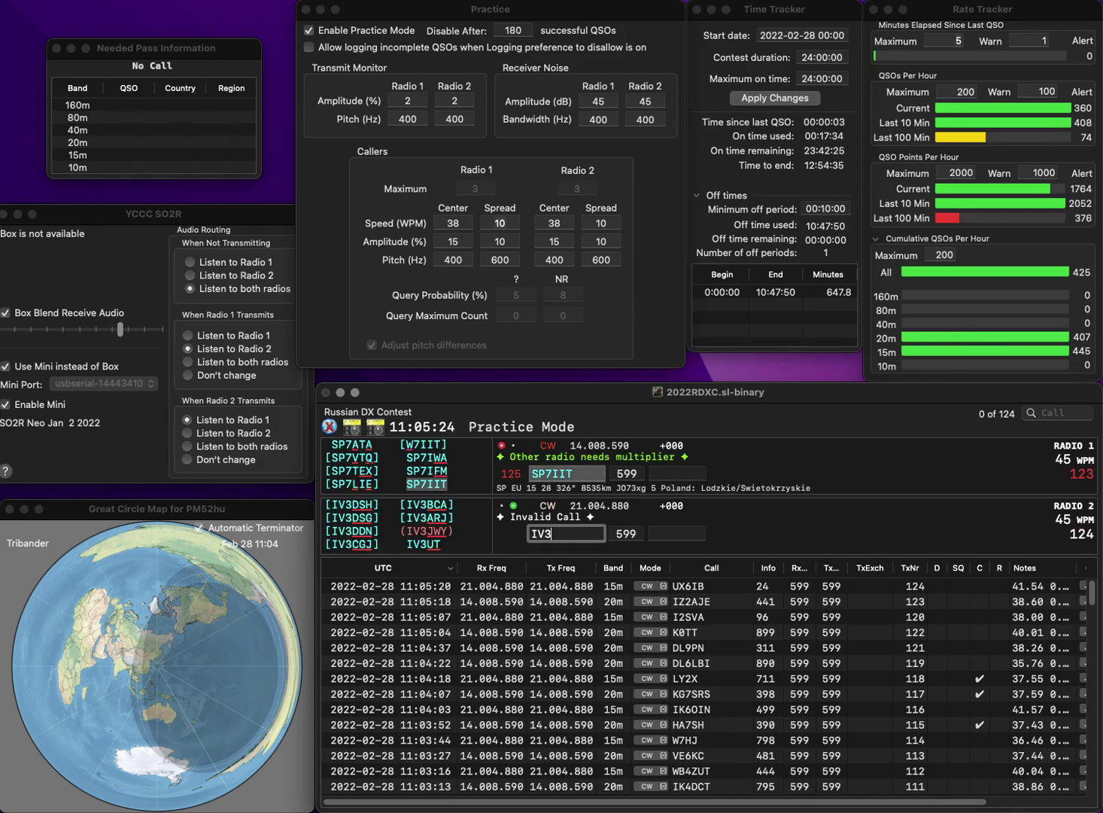
pyautogui.write('EAD')
pyautogui.press('Return')
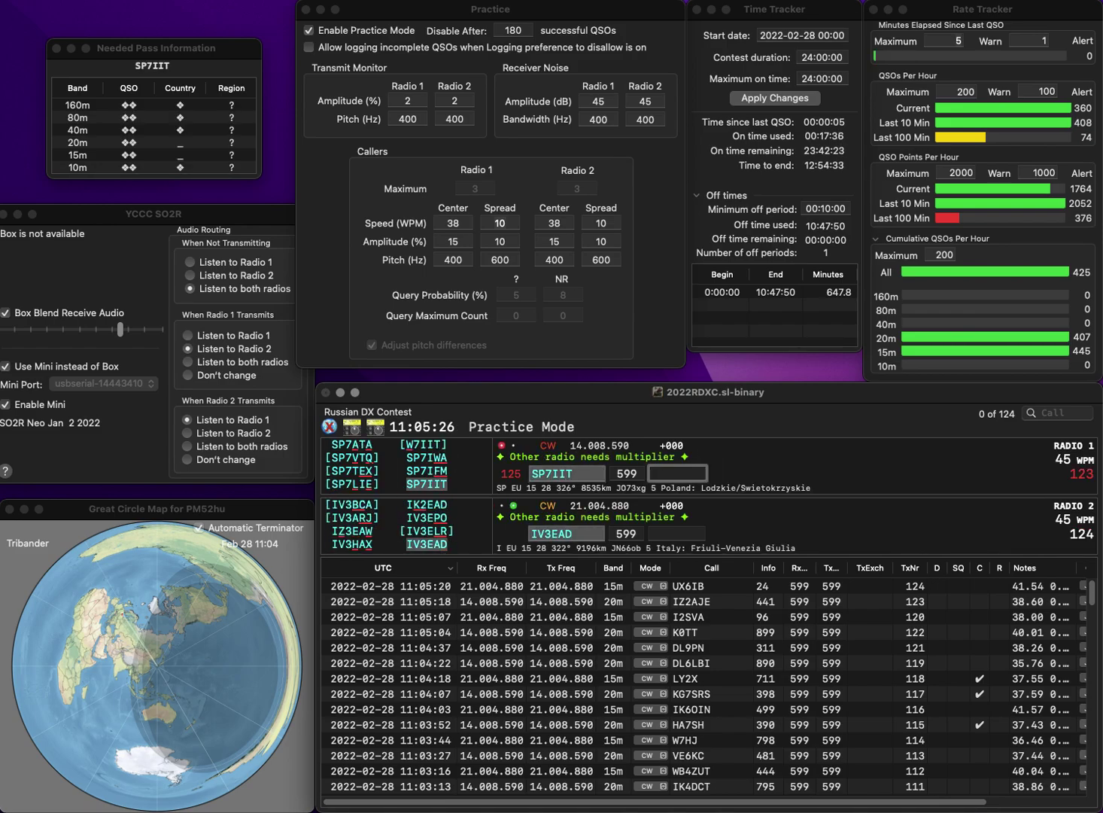
pyautogui.write('154')
pyautogui.press('Return')
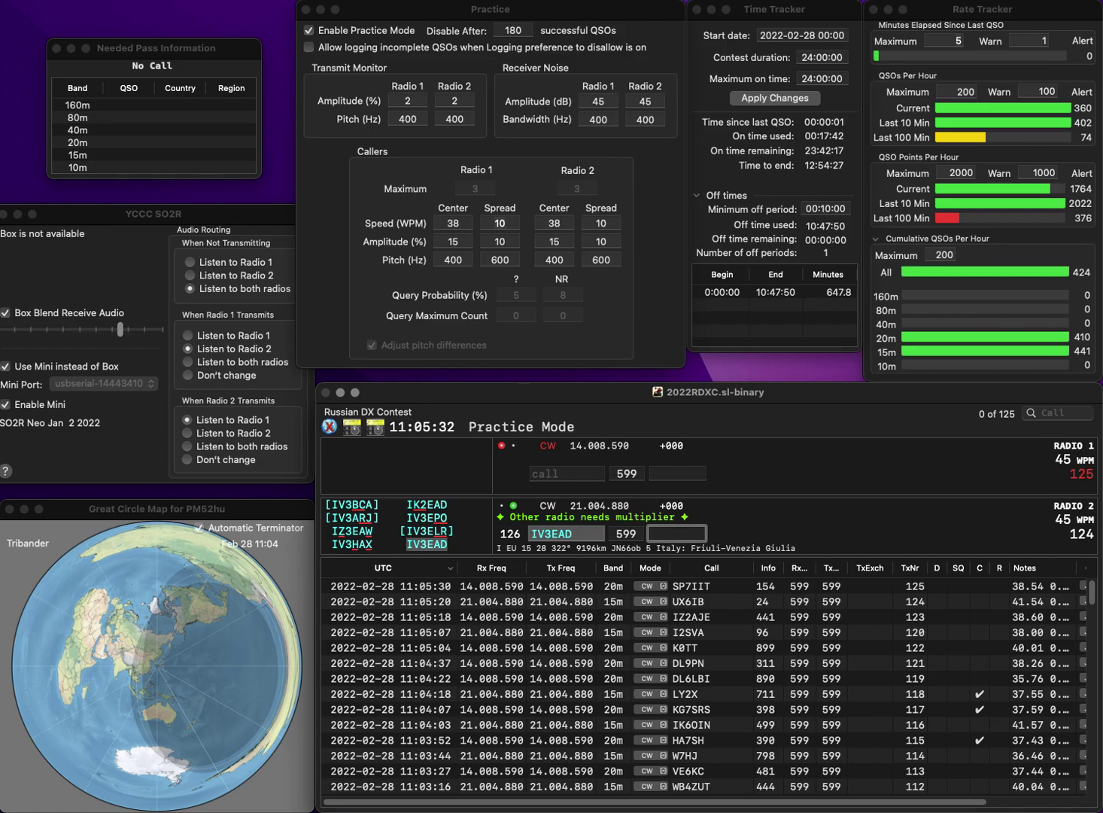
pyautogui.write('151')
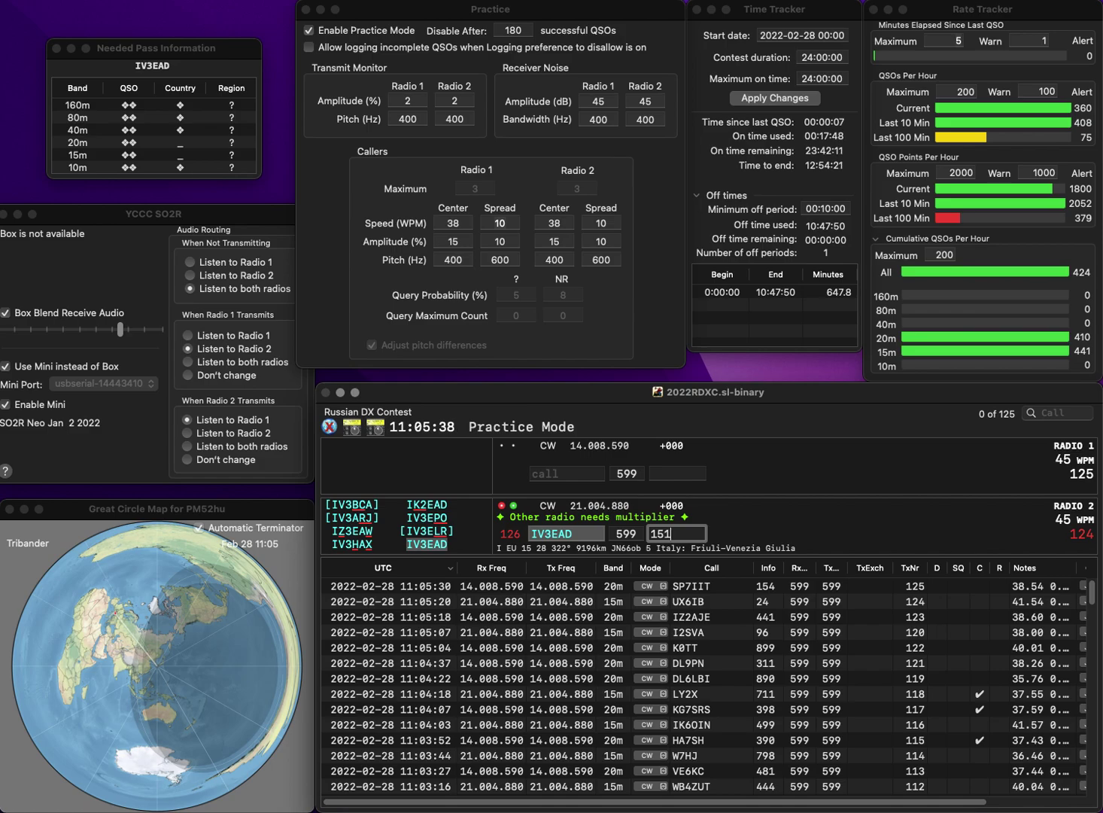
pyautogui.press('Return')
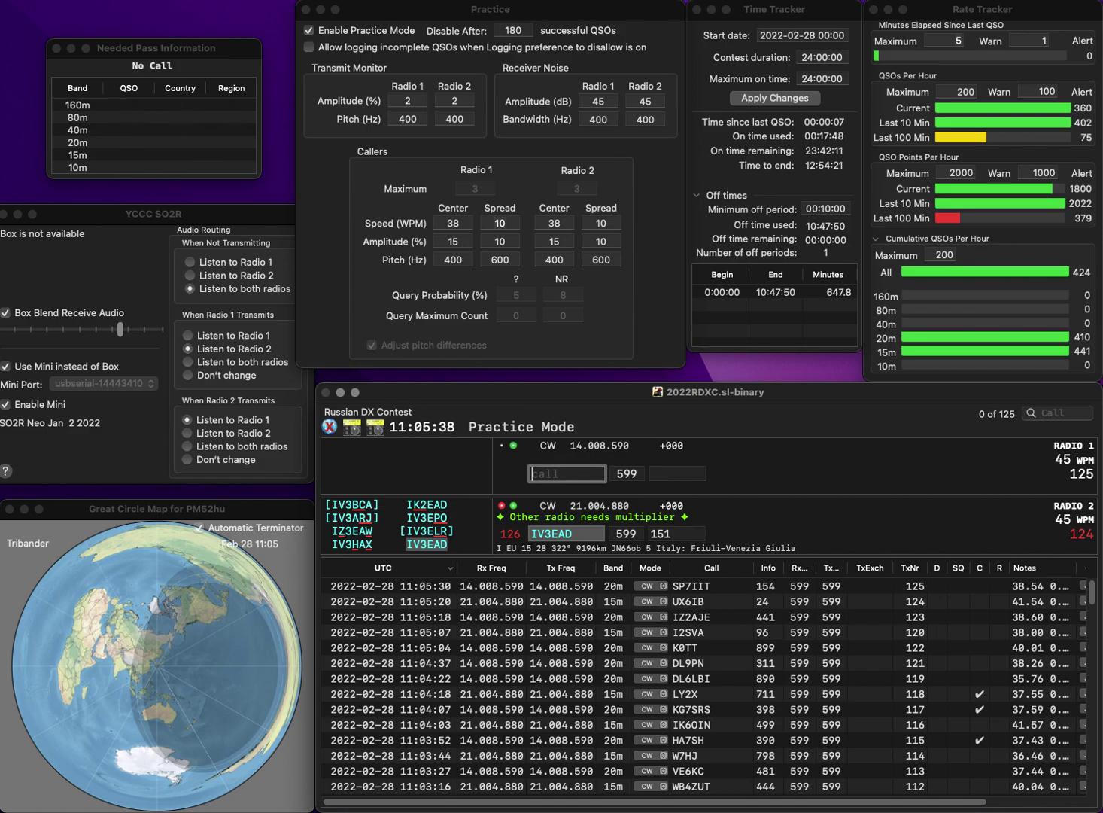
pyautogui.write('N6YEU')
pyautogui.press('Return')
pyautogui.write('W0')
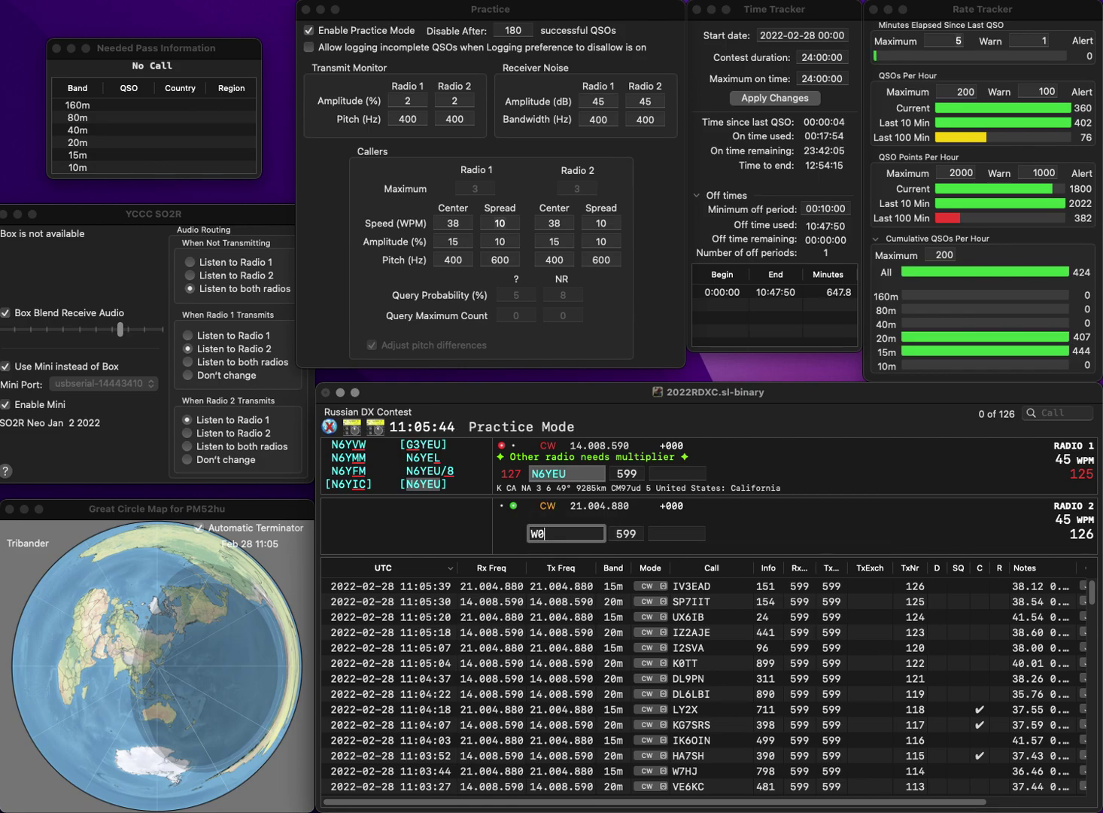
pyautogui.press('Return')
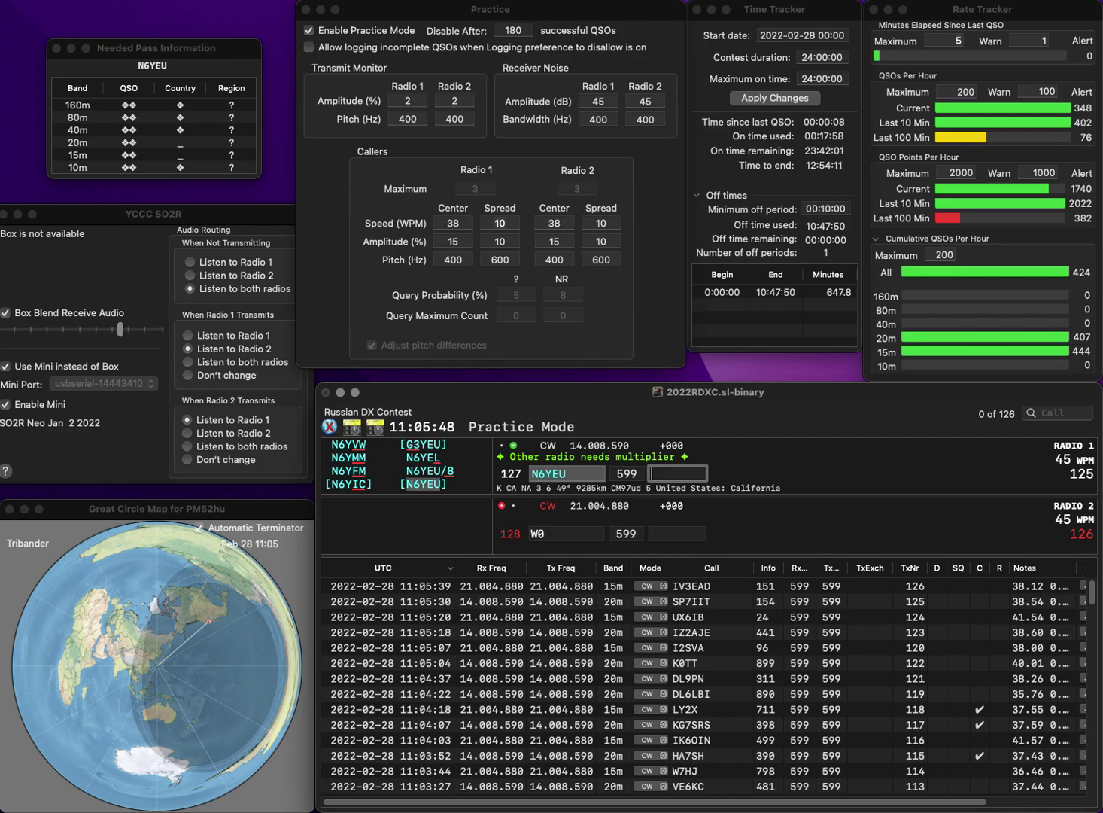
# - Log N6YEU on Radio 1 with received number 55 and complete the Radio 2 callsign as W0JX
pyautogui.press('Return')
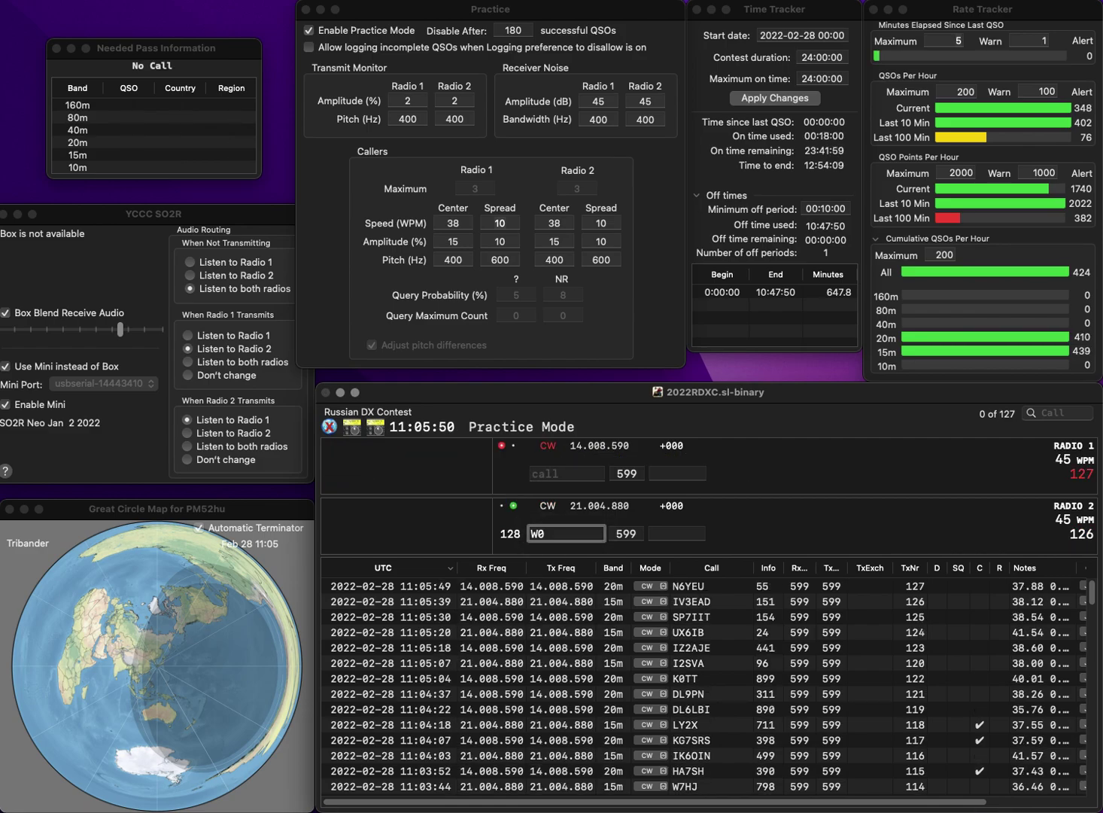
pyautogui.write('JX')
pyautogui.press('Return')
pyautogui.write('T')
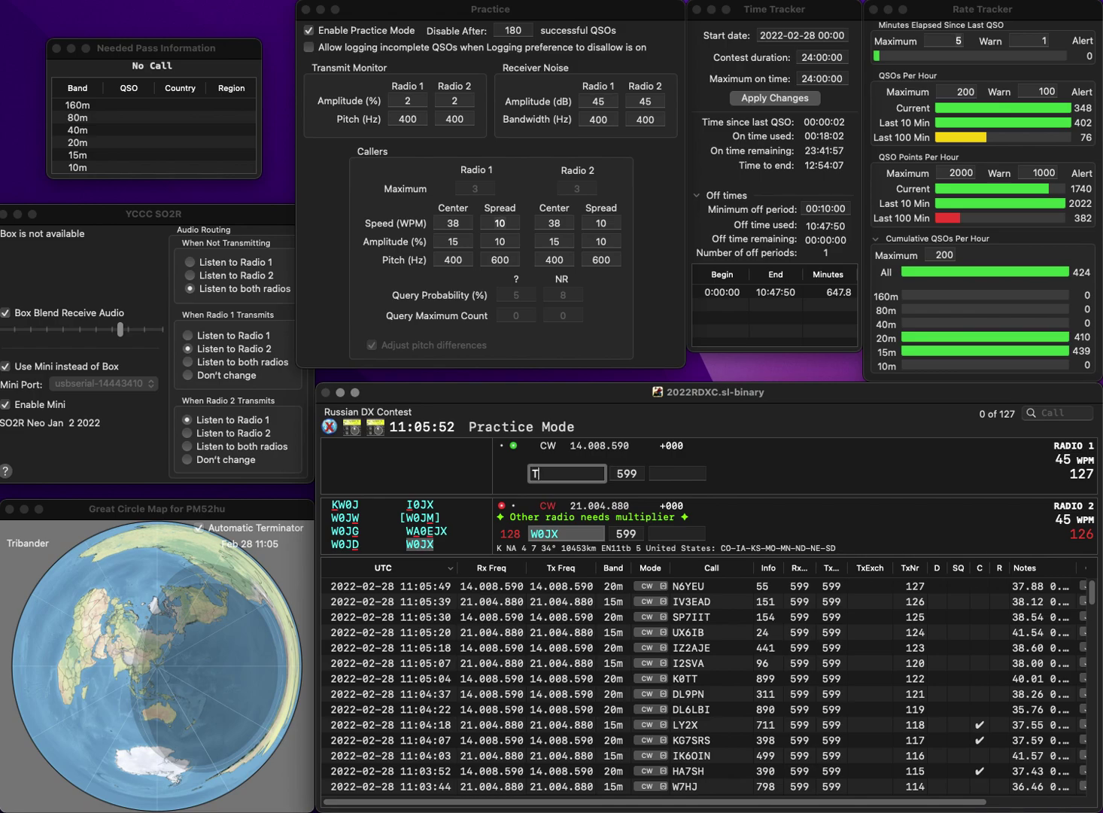
pyautogui.write('1IK')
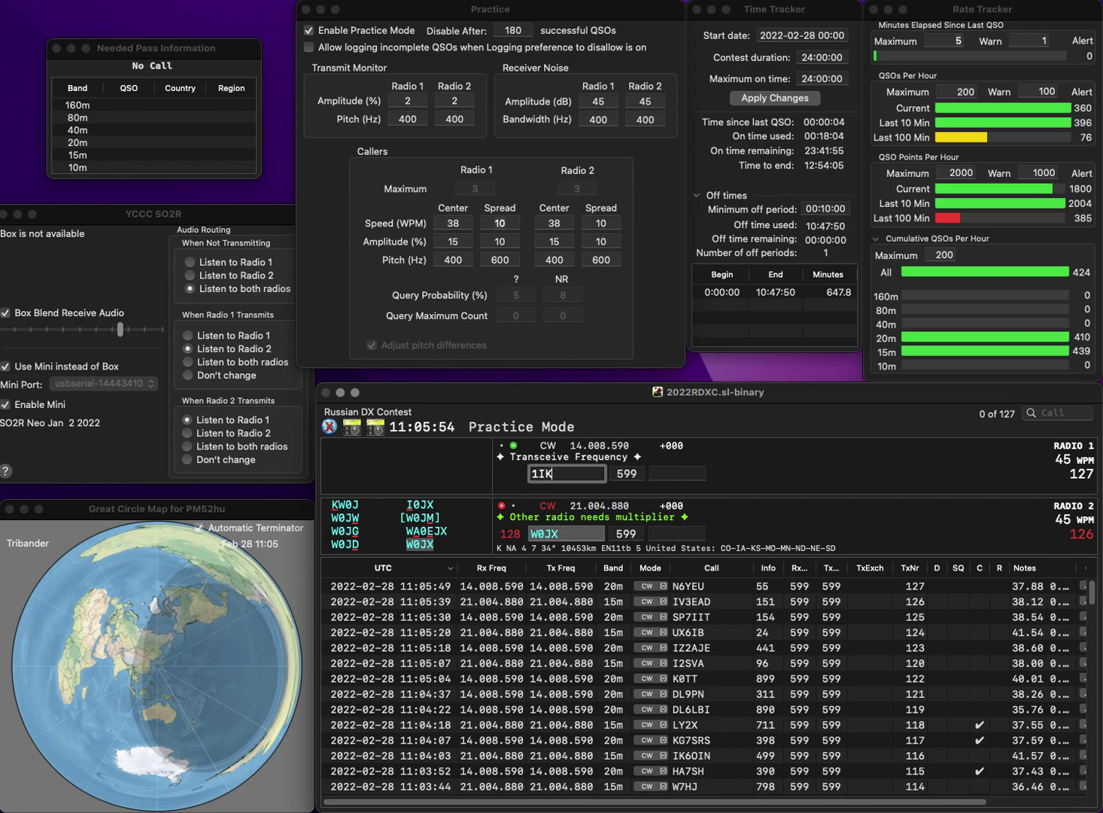
pyautogui.write('CIB')
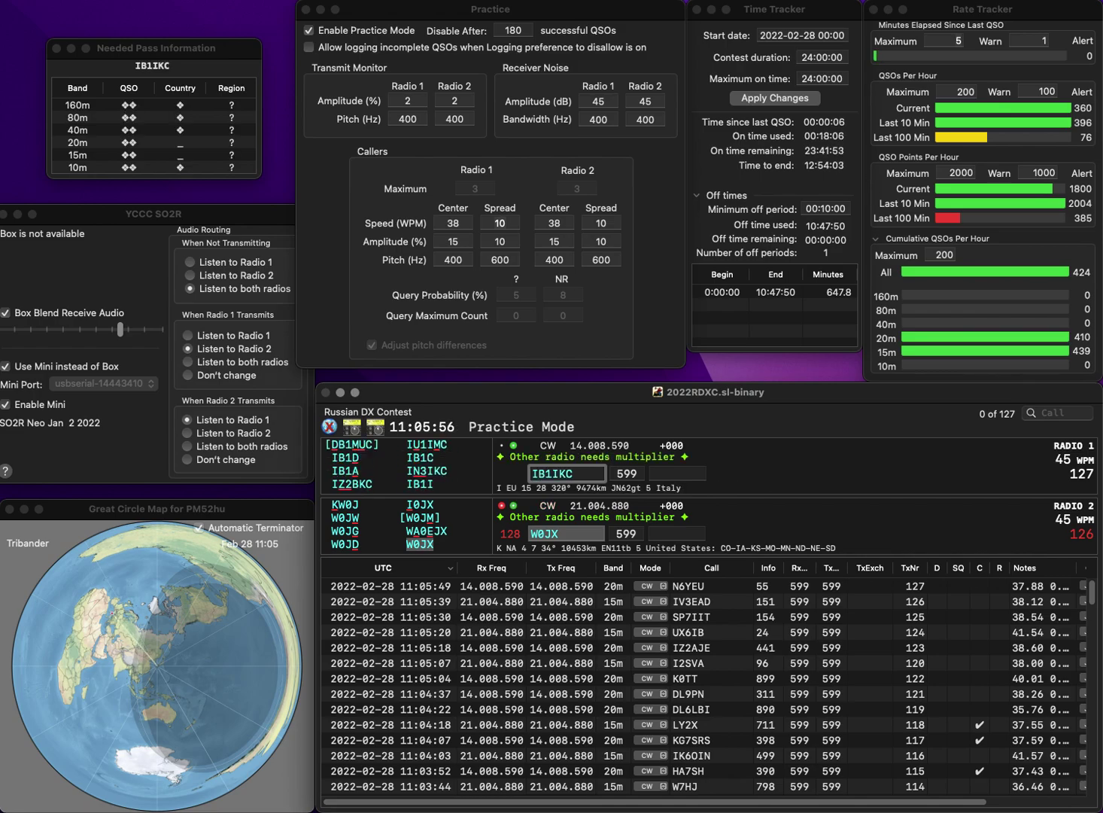
pyautogui.press('Return')
pyautogui.write('685')
pyautogui.press('Return')
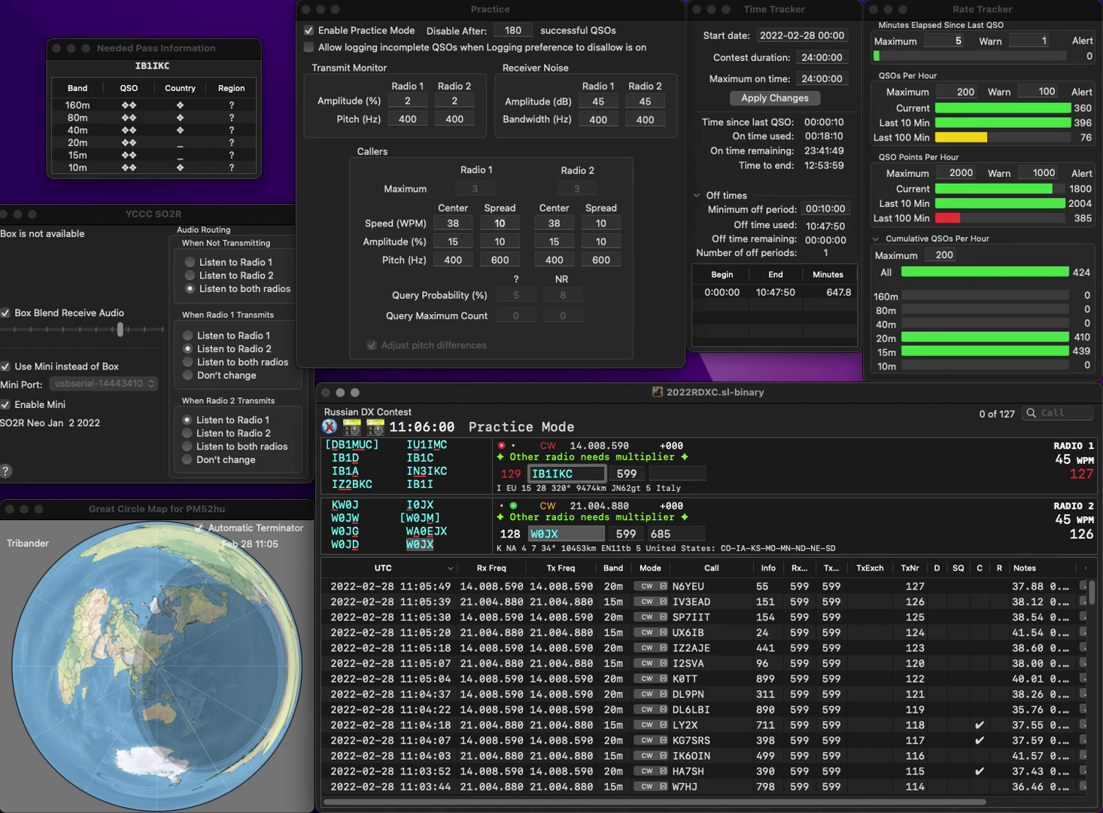
# - Correct the Radio 1 callsign to KB1IKC and answer the Radio 2 caller as JA6ZPR
pyautogui.press('Left')
pyautogui.press('BackSpace')
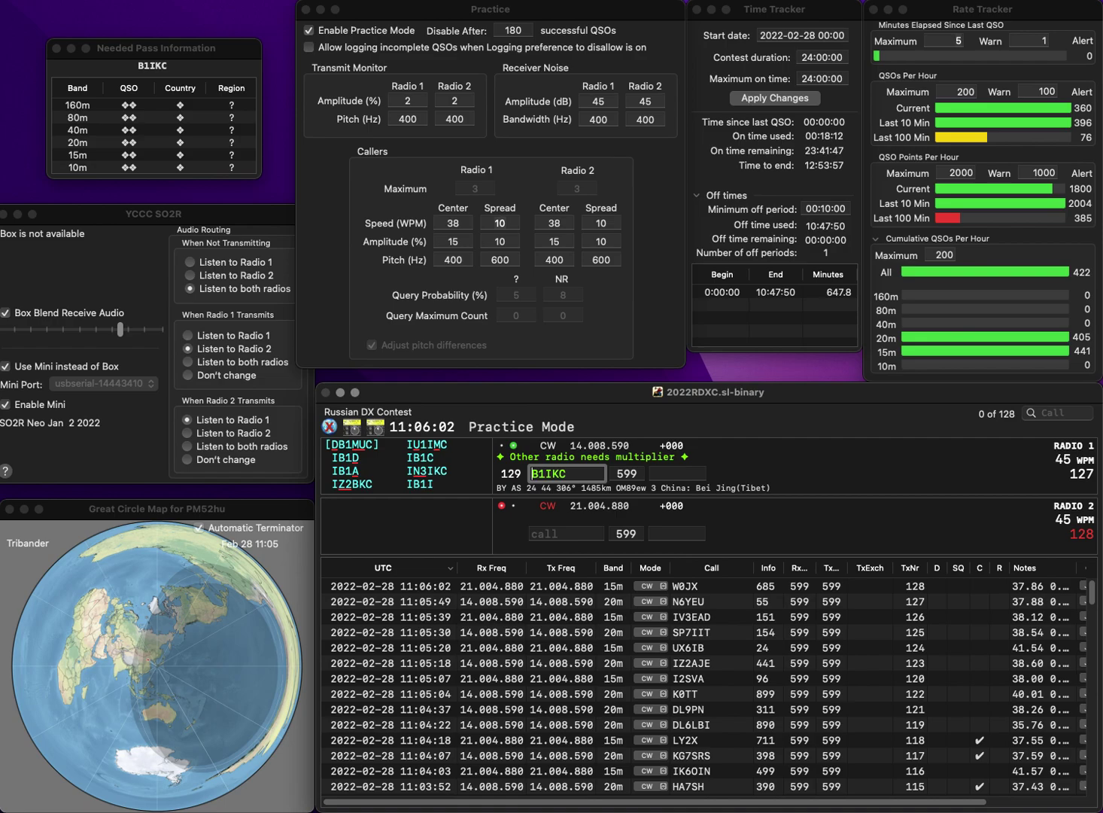
pyautogui.write('K')
pyautogui.press('Return')
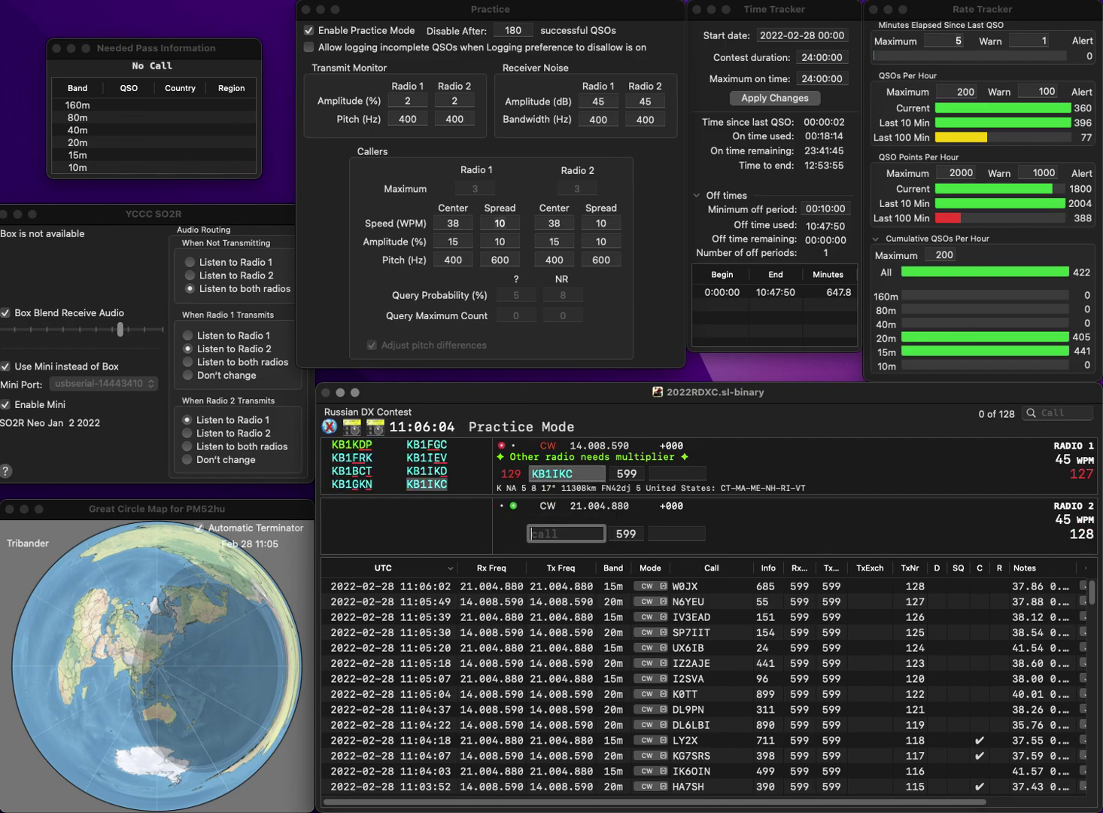
pyautogui.write('JA6Z')
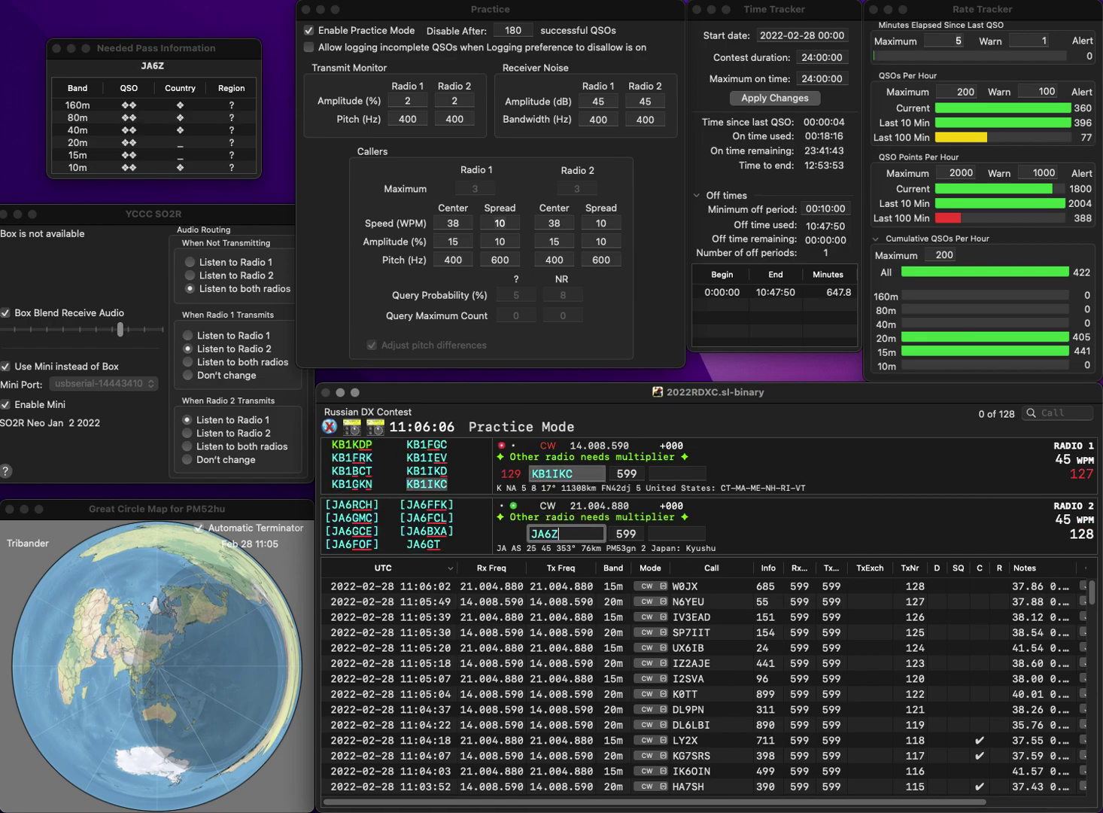
pyautogui.write('PR')
pyautogui.press('Return')
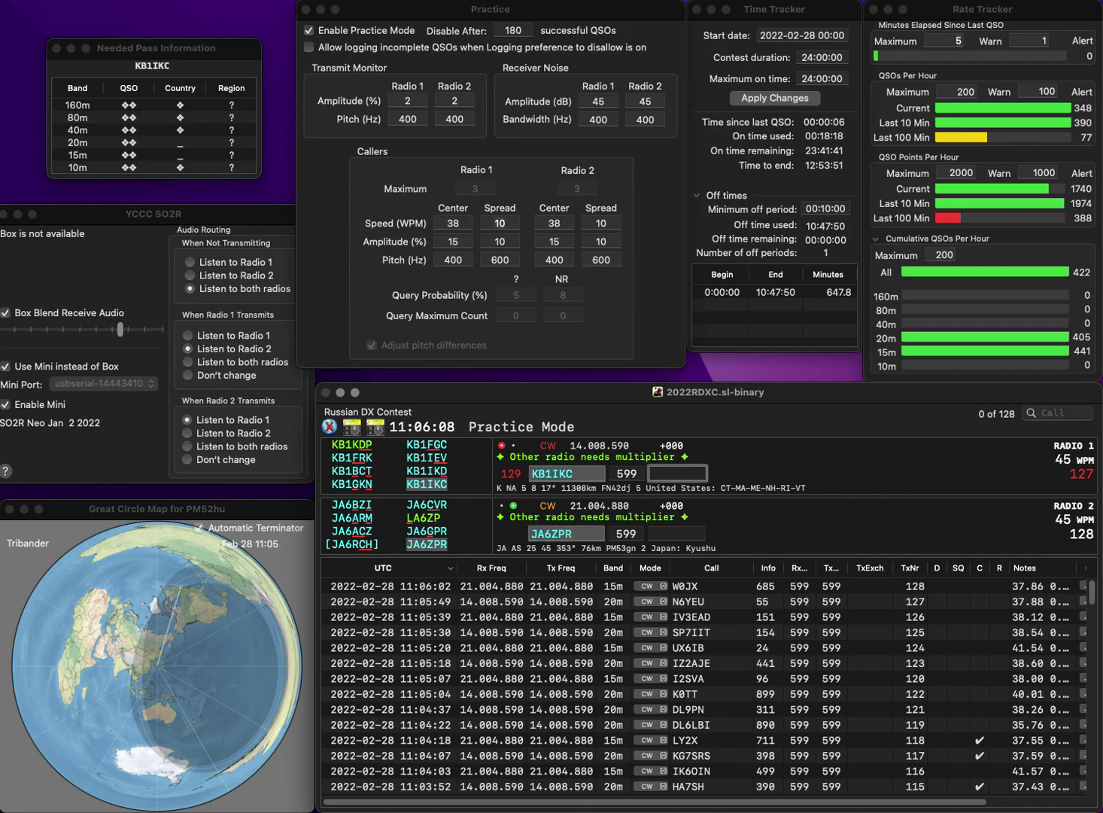
# - Log KB1IKC on Radio 1 with received number 311 and JA6ZPR on Radio 2 with received number 795
pyautogui.write('31')
pyautogui.press('Return')
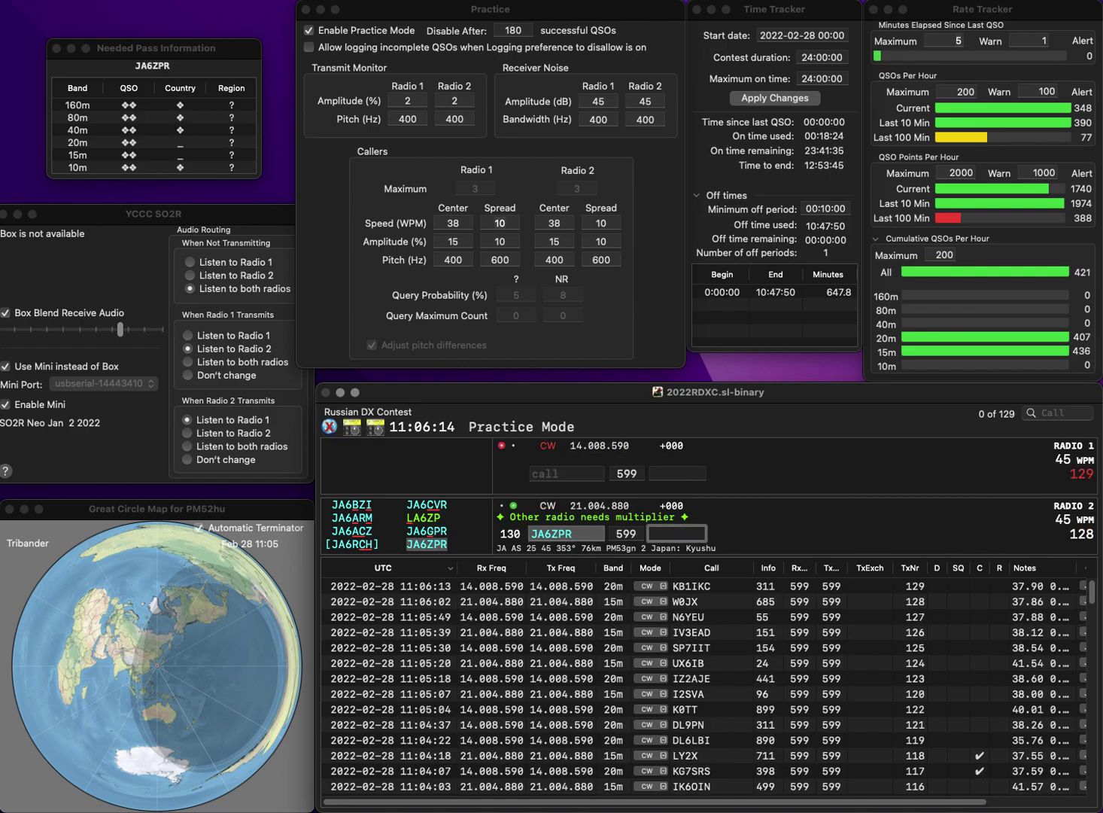
pyautogui.write('795')
pyautogui.press('Return')
# - Answer the Radio 2 caller as S56K and the Radio 1 caller as TK4LS, completing it from the partial 4LS
pyautogui.write('4LS')
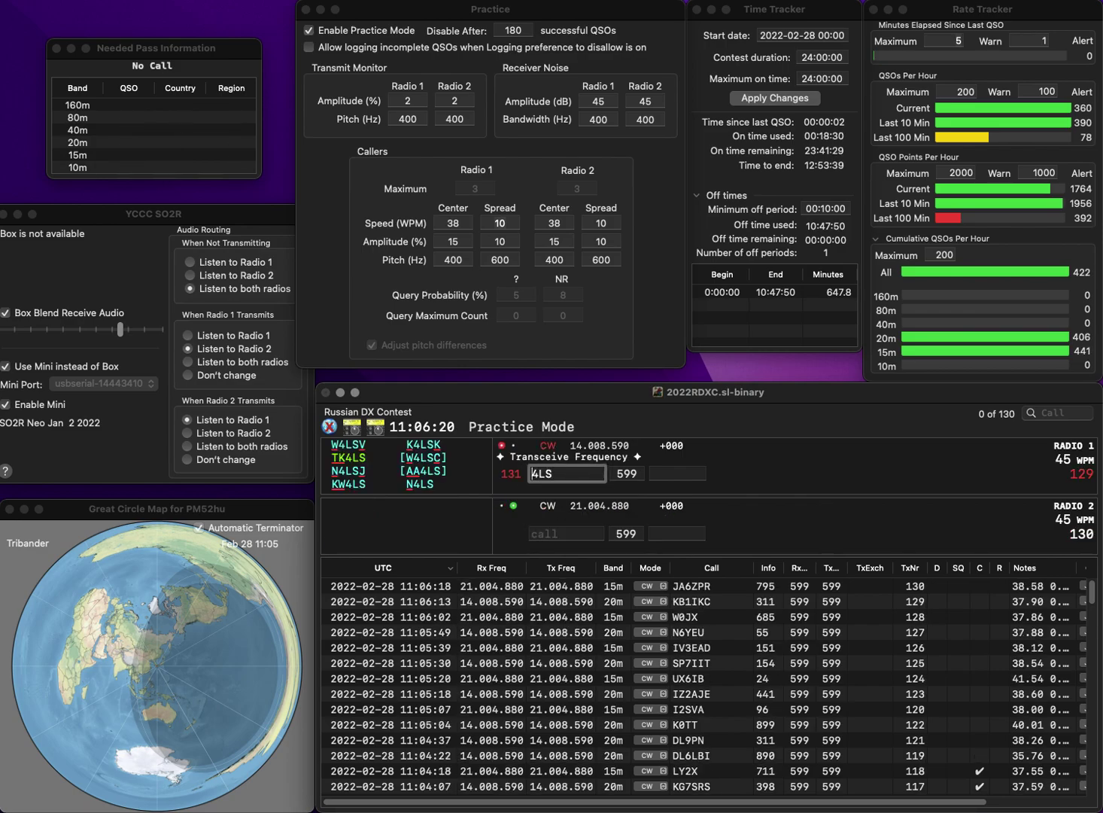
pyautogui.press('Return')
pyautogui.write('S56K')
pyautogui.press('Return')
pyautogui.write('LS')
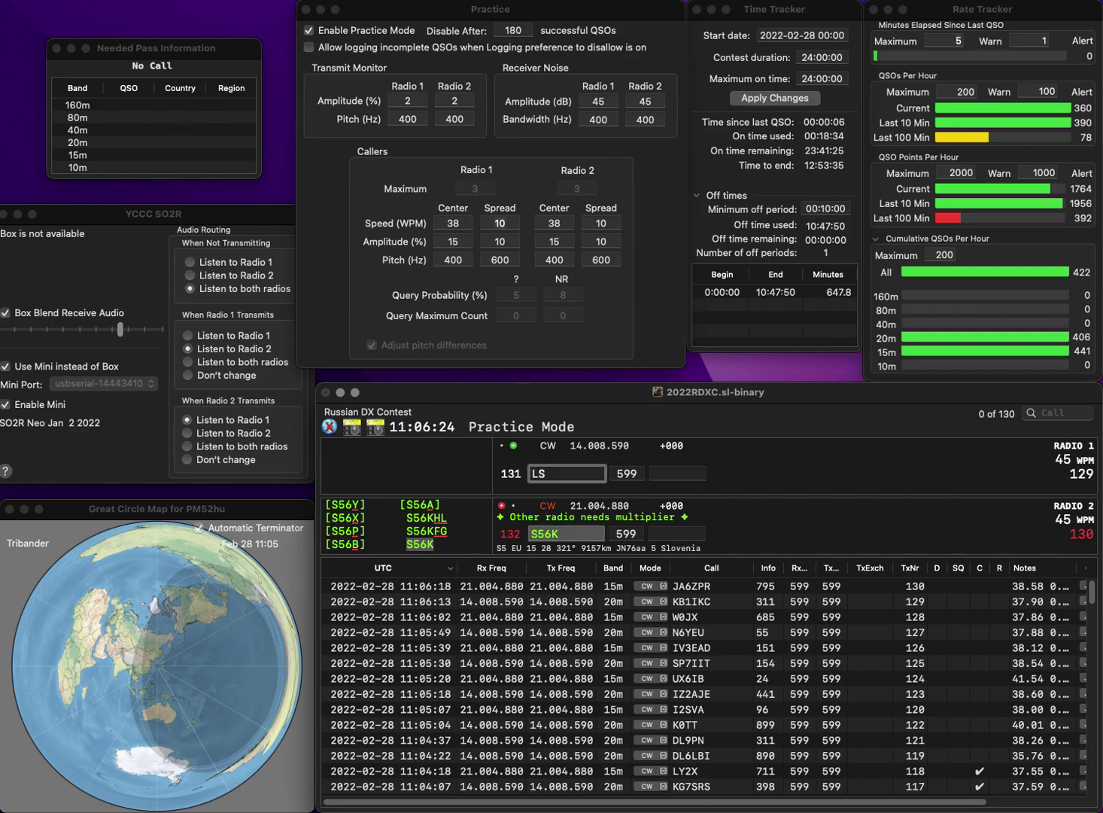
pyautogui.write('TK4')
pyautogui.press('Return')
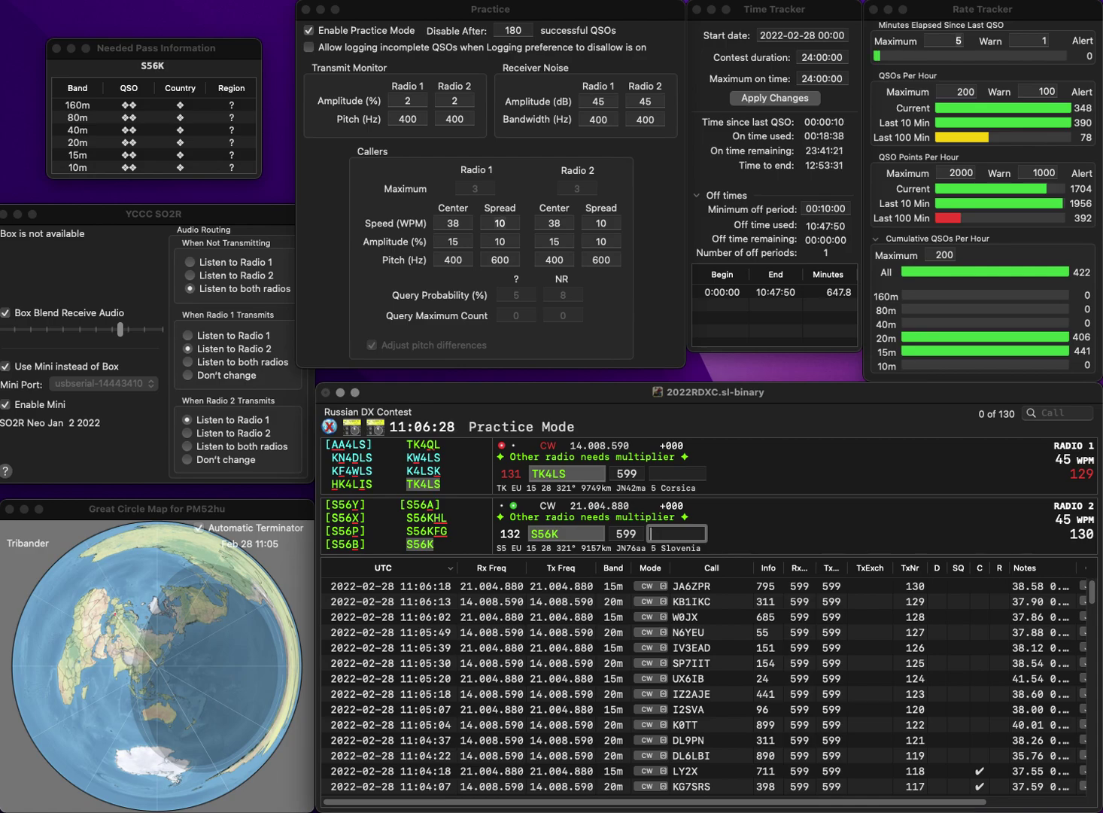
# - Log S56K on Radio 2 with received number 186 and TK4LS on Radio 1 with received number 983
pyautogui.write('186')
pyautogui.press('Return')
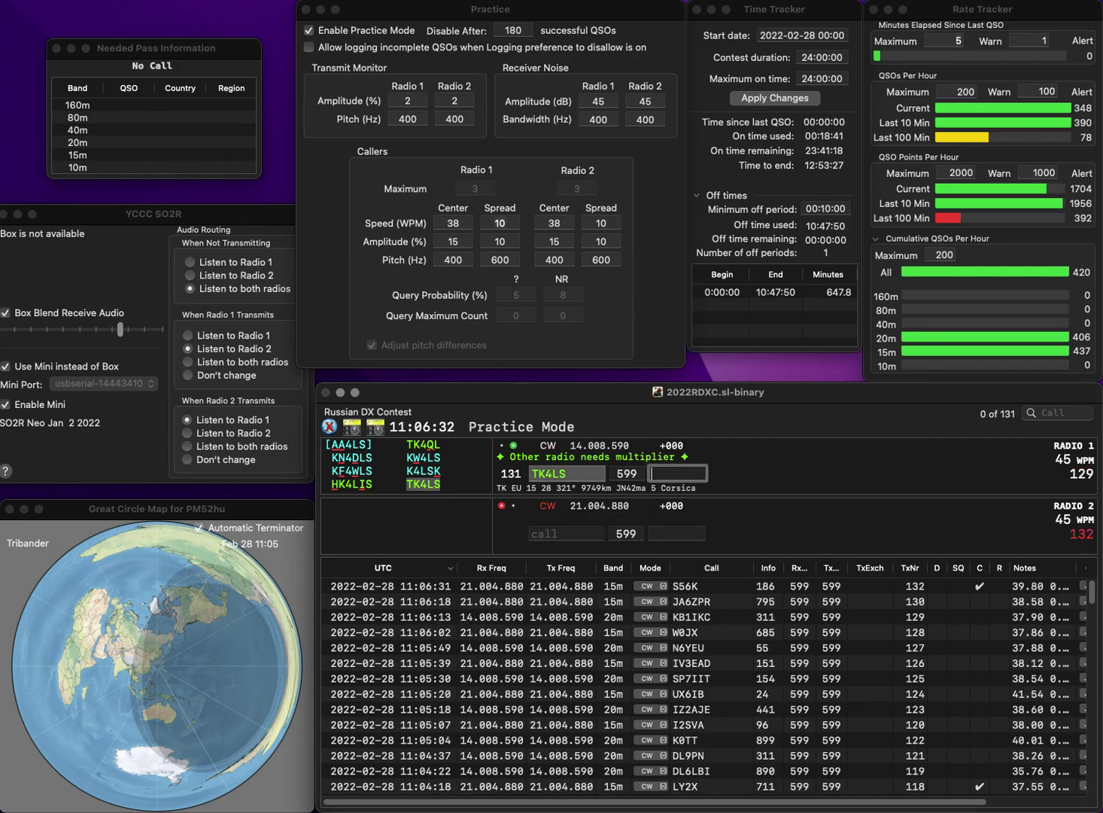
pyautogui.write('98')
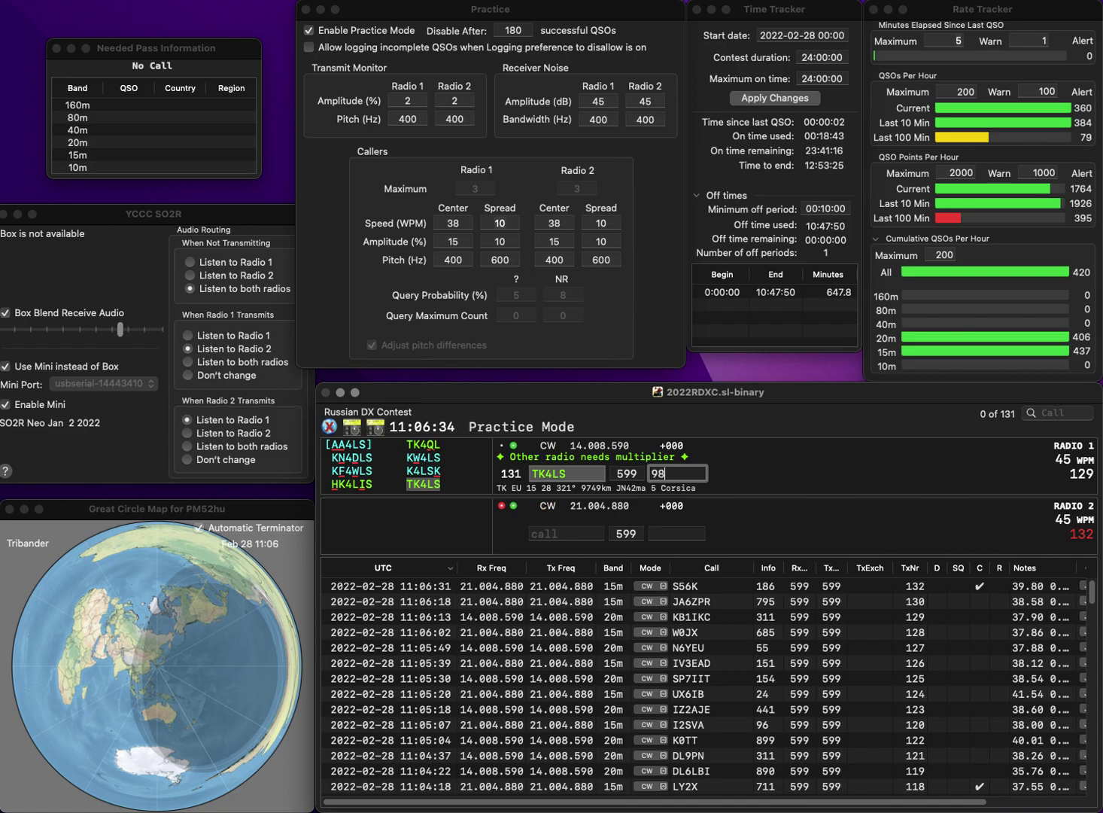
pyautogui.write('3')
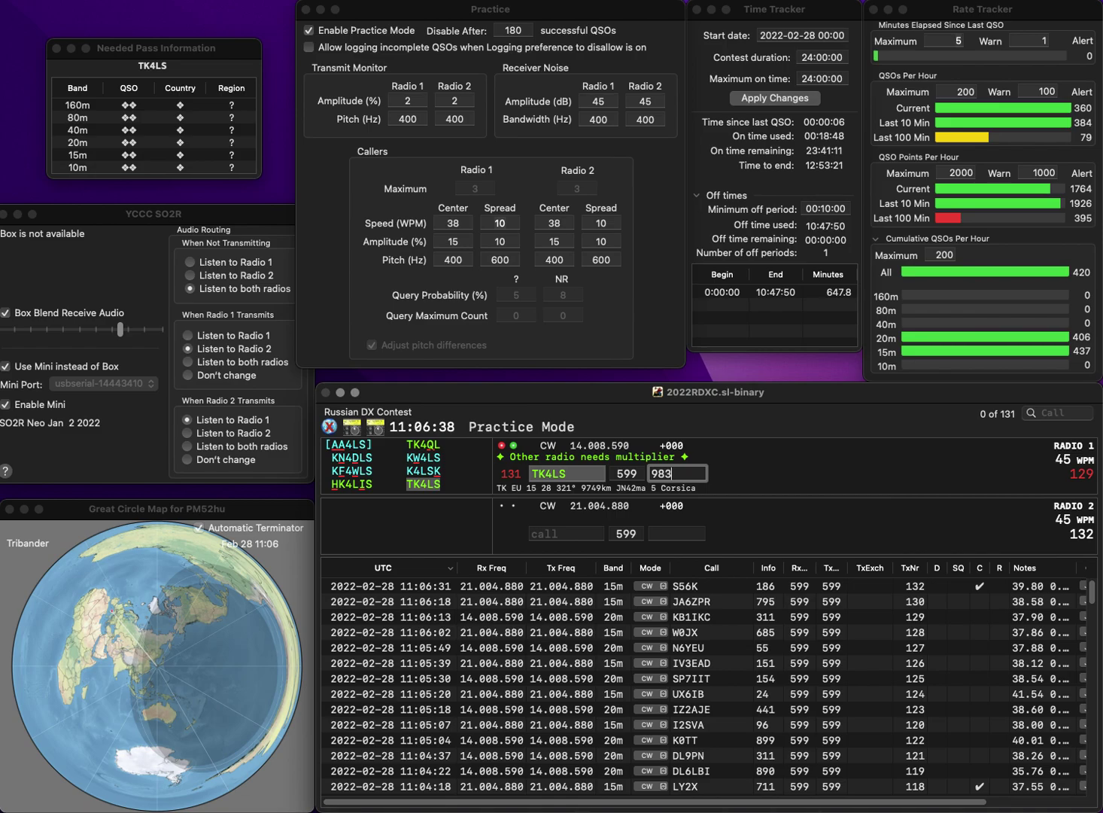
pyautogui.press('Return')
pyautogui.write('W0B')
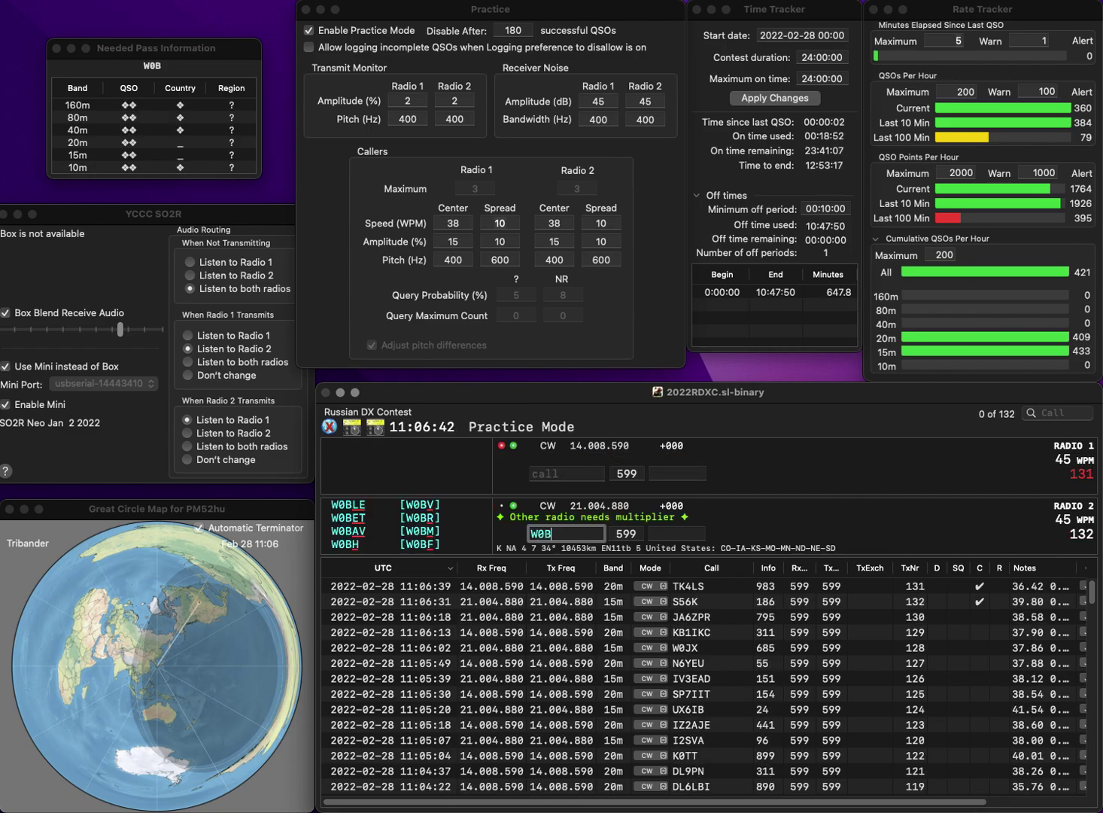
pyautogui.write('V')
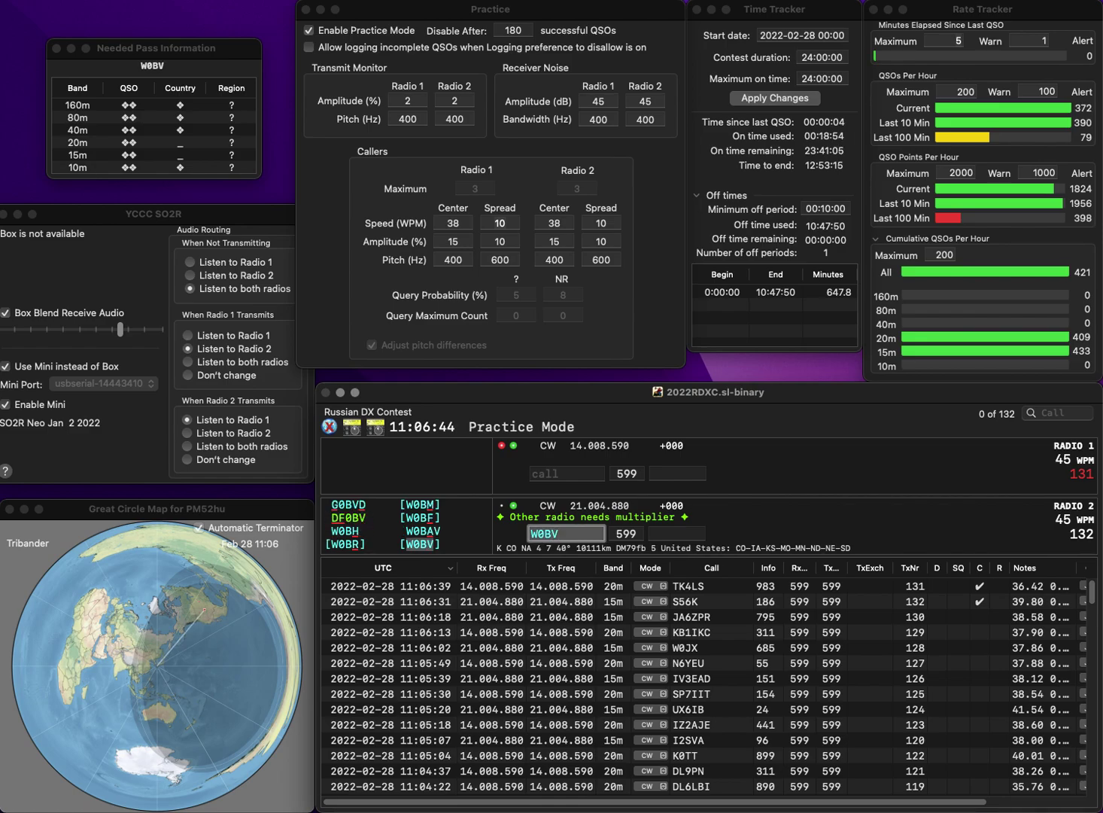
pyautogui.press('Left')
pyautogui.write('?')
pyautogui.press('Left')
pyautogui.write('A')
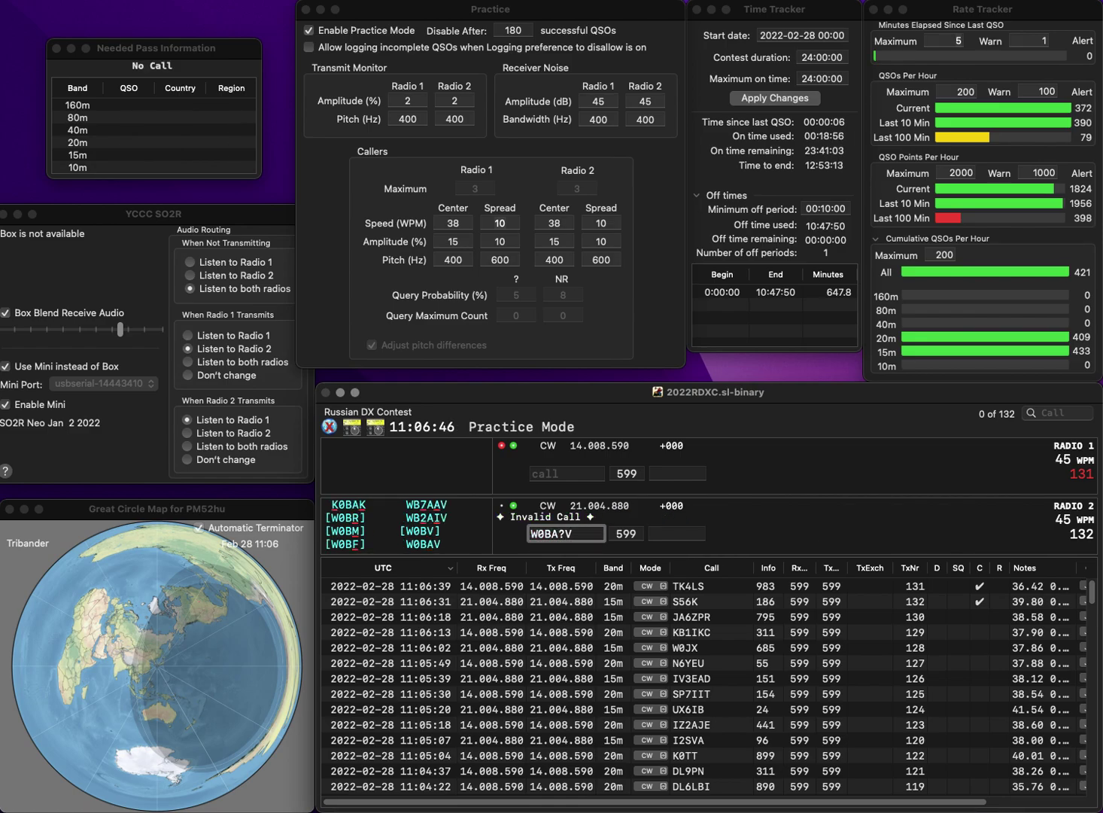
pyautogui.press('Delete')
pyautogui.press('\\')
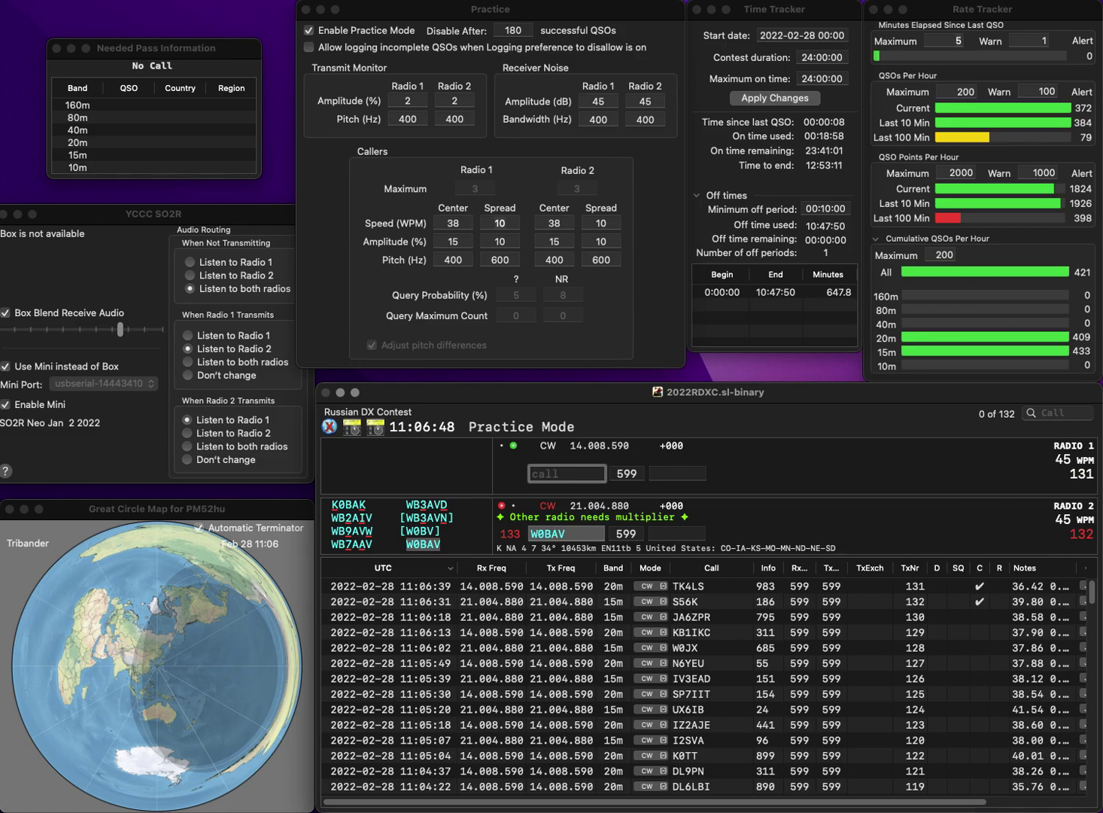
pyautogui.write('CO6YI')
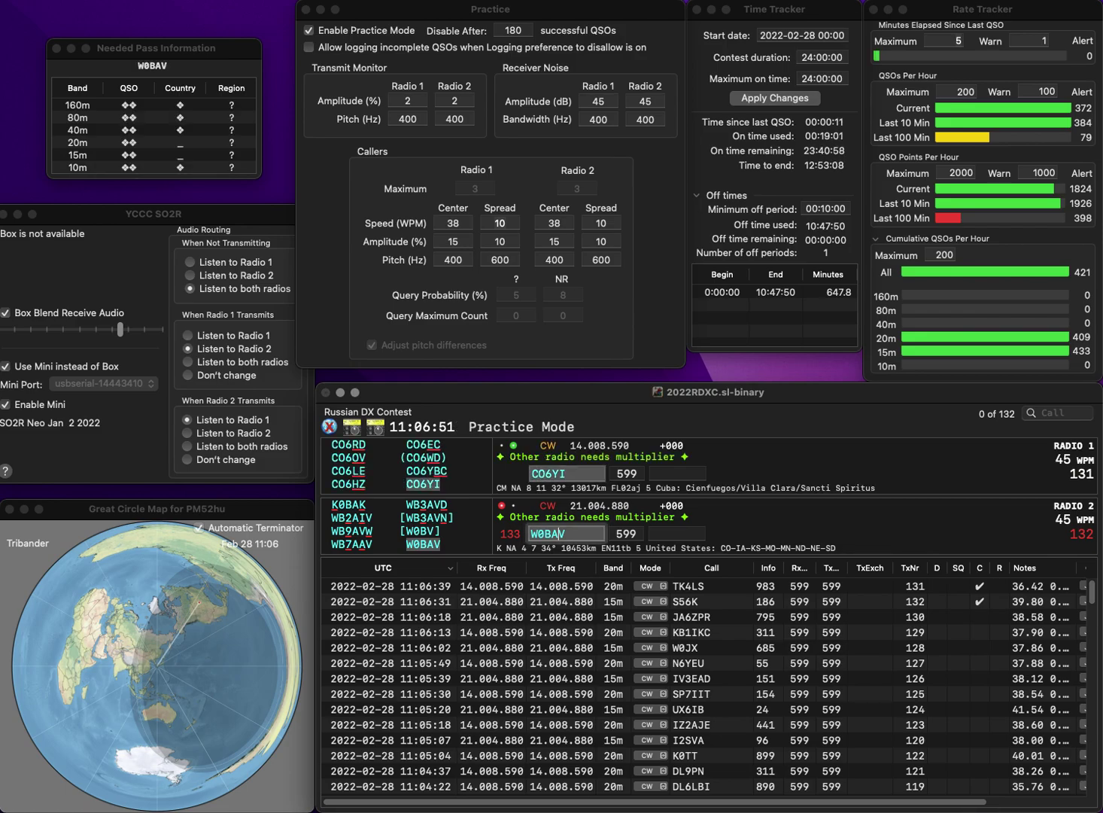
pyautogui.press('Return')
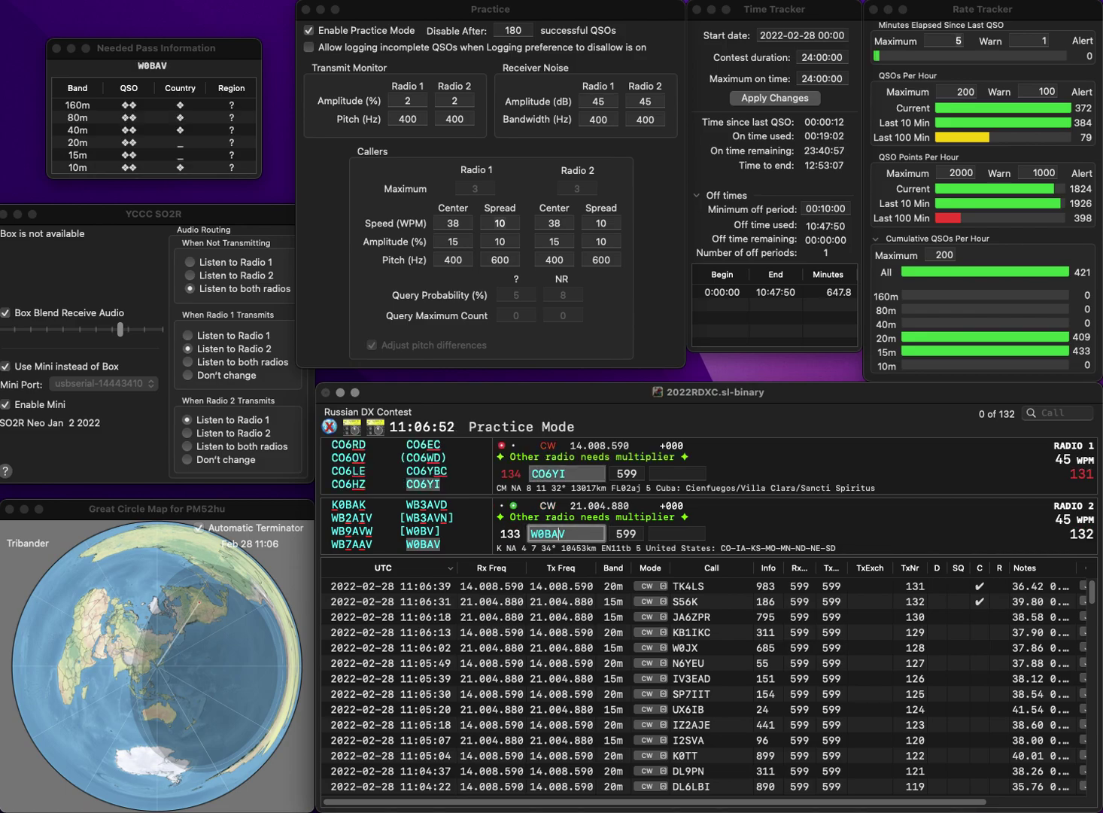
pyautogui.press('Tab')
pyautogui.write('132')
pyautogui.press('Return')
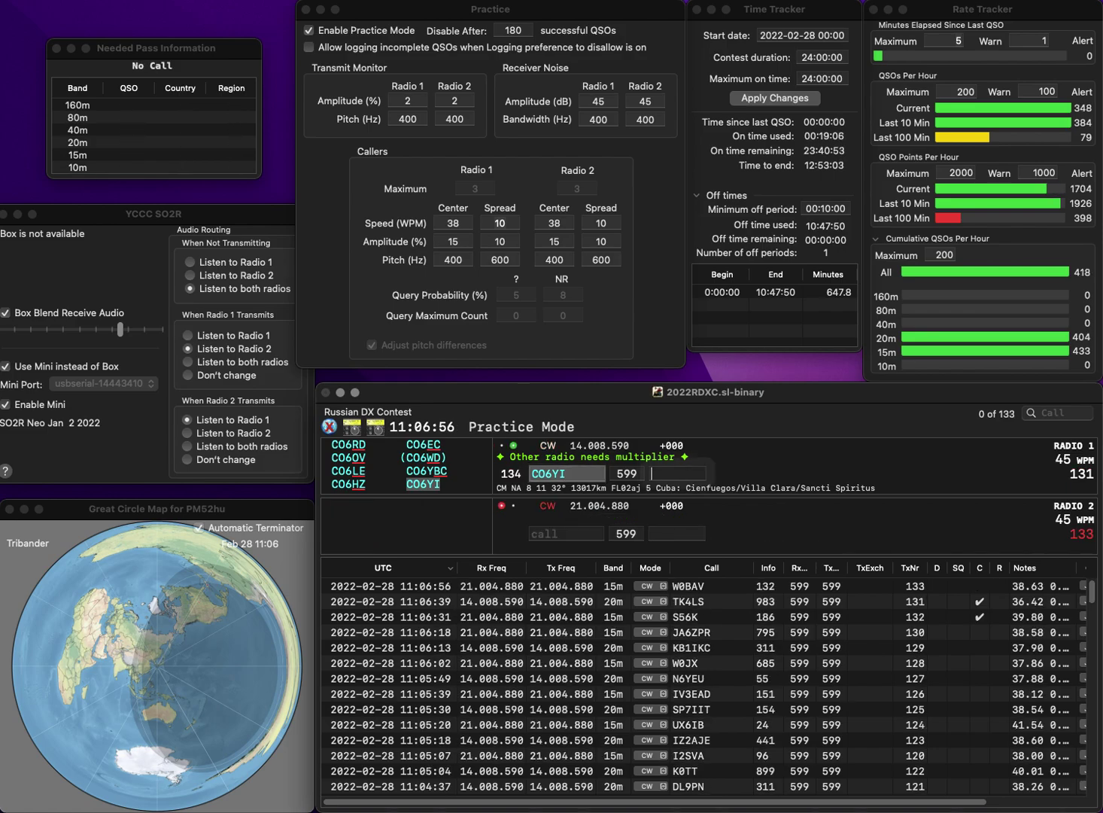
pyautogui.write('891')
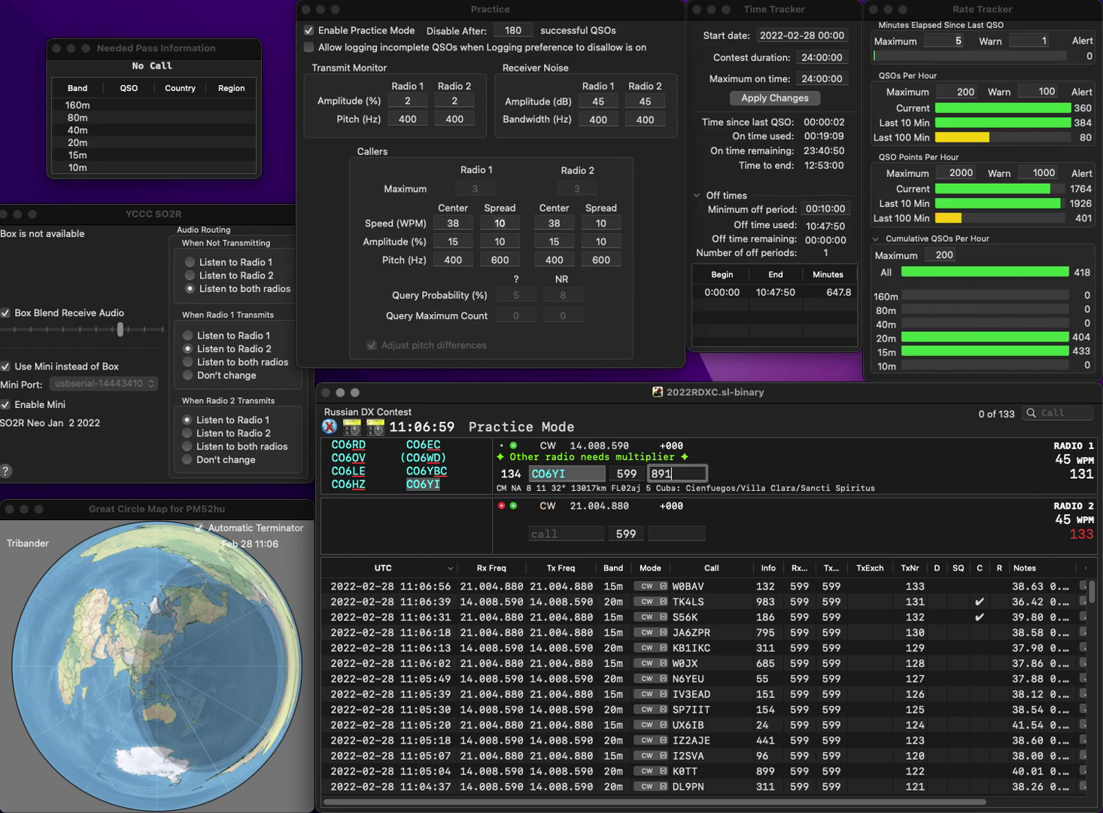
pyautogui.press('Return')
# - Answer the Radio 2 caller with the partial call 9QM and the Radio 1 caller with the partial call 2X
pyautogui.write('QM')
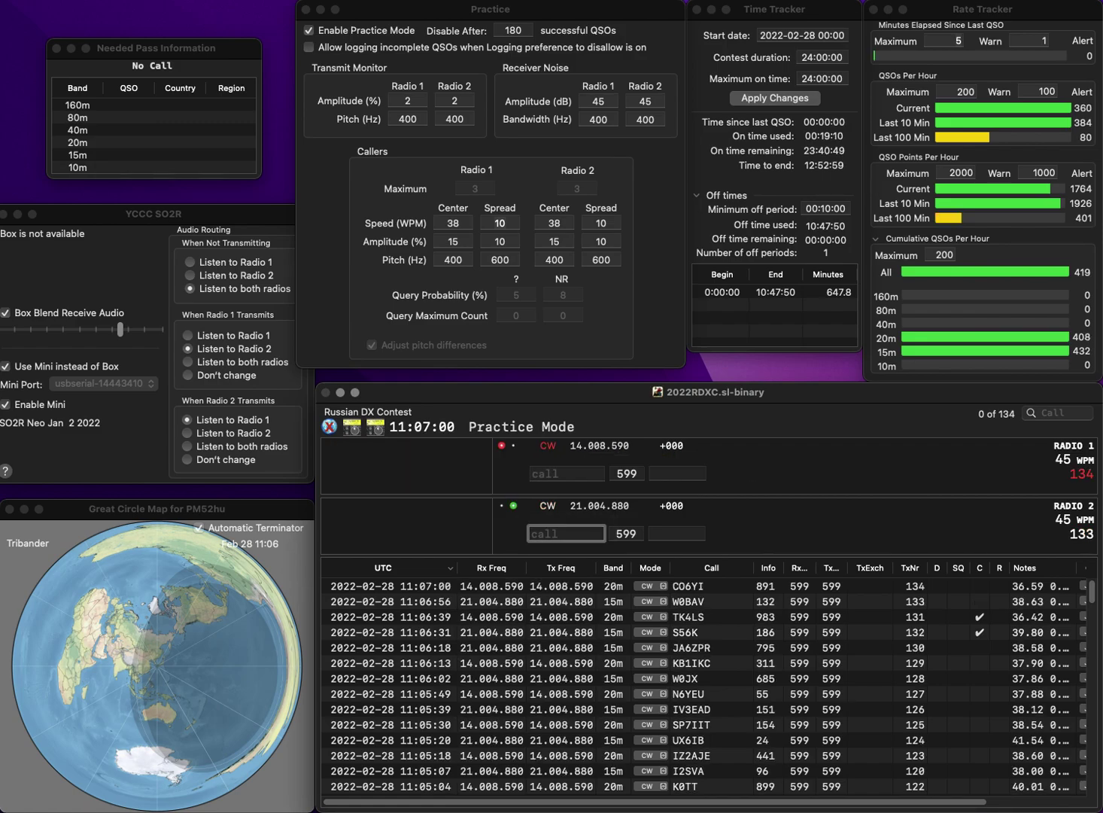
pyautogui.write('9QM')
pyautogui.press('Left')
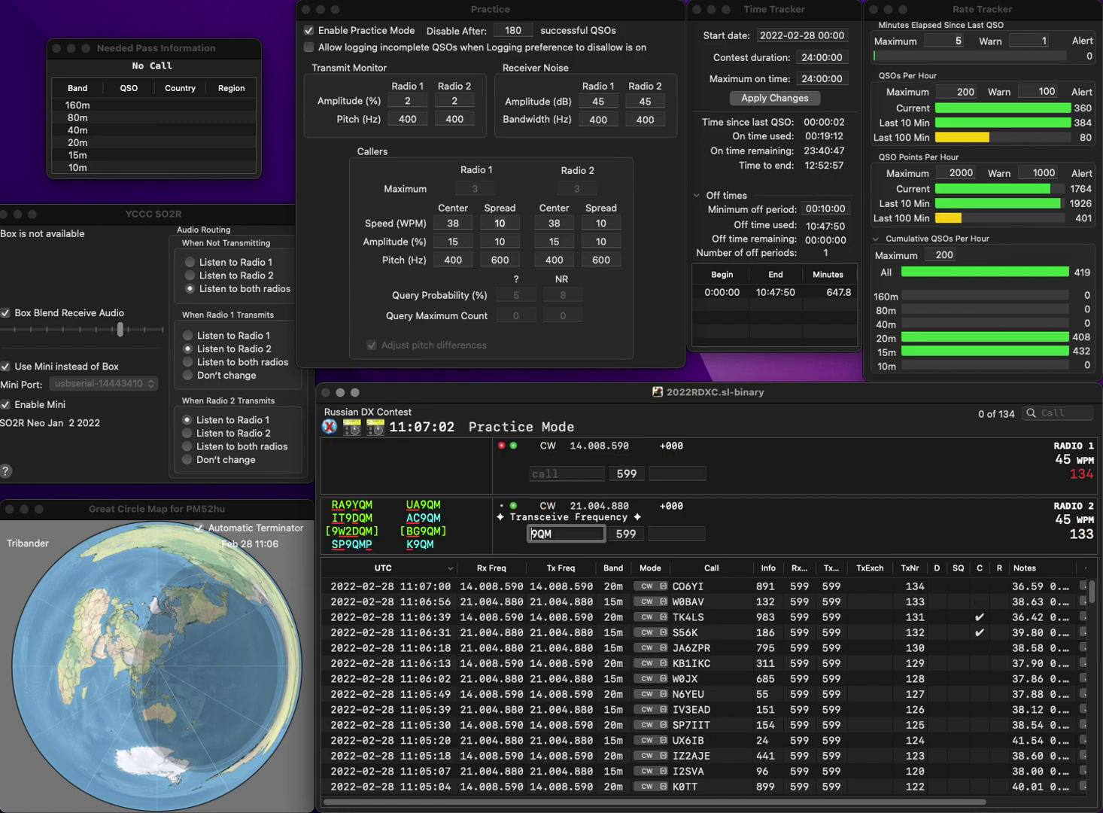
pyautogui.press('Return')
pyautogui.write('2X')
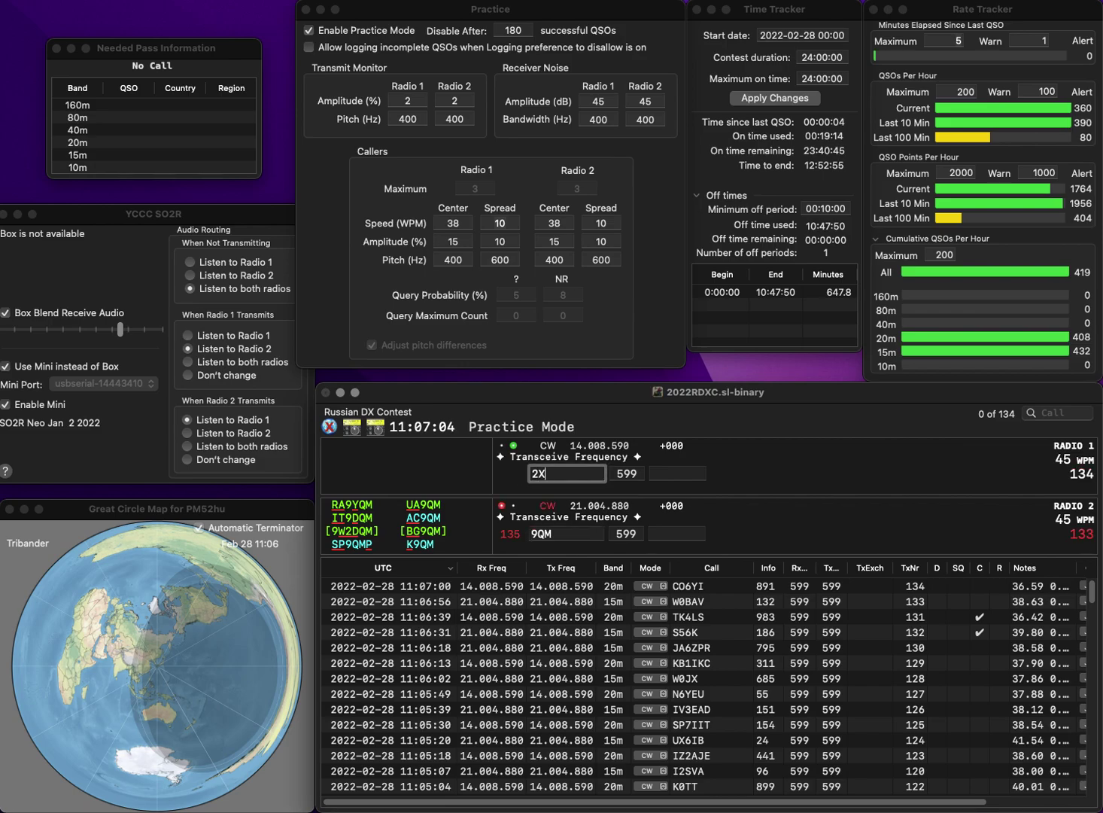
pyautogui.press('Left')
pyautogui.press('Left')
pyautogui.write('RU')
pyautogui.press('BackSpace')
pyautogui.press('BackSpace')
pyautogui.press('Return')
# - Complete the calls as UA9QM on Radio 2 and RT2X on Radio 1, and log them with received exchanges KN and KG
pyautogui.write('UA')
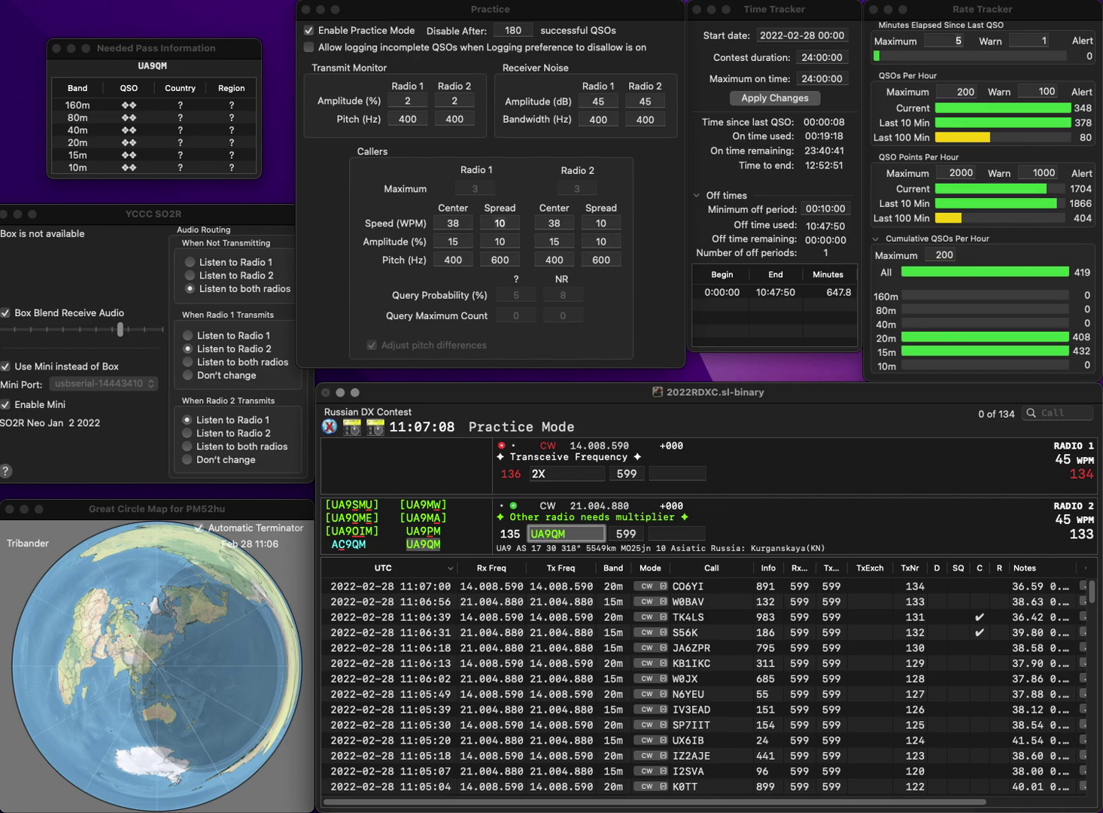
pyautogui.press('Return')
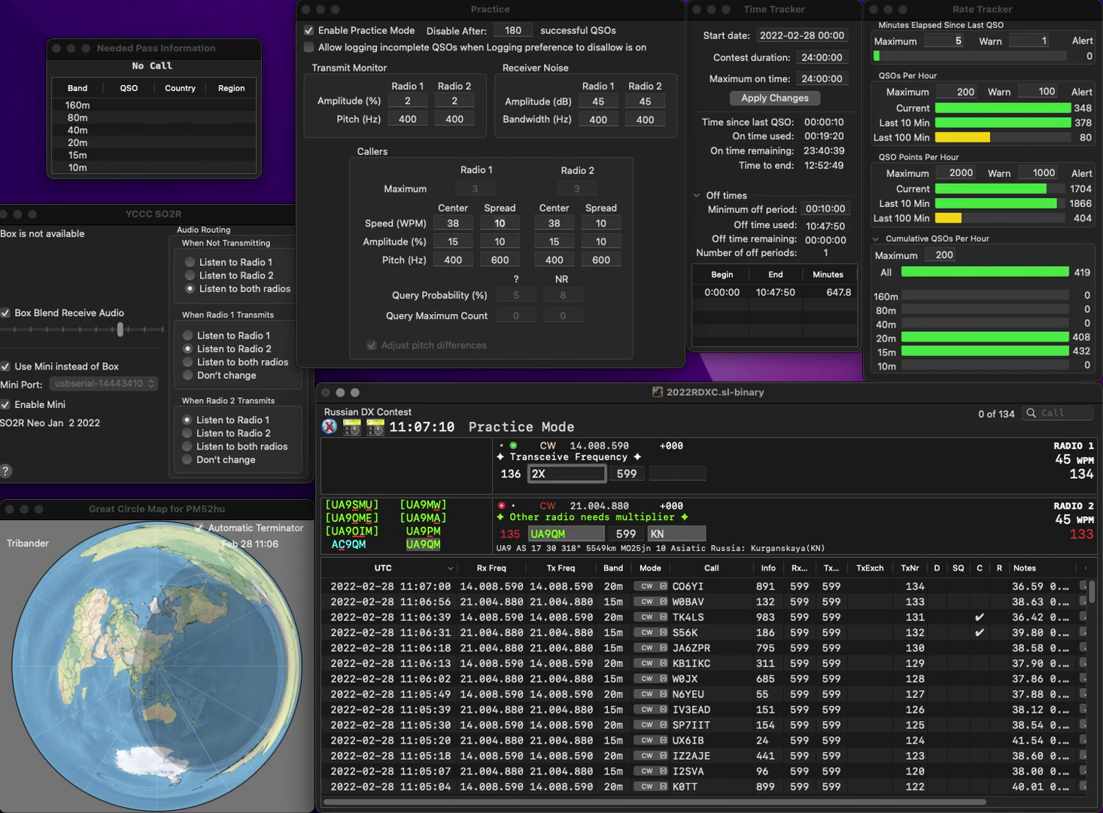
pyautogui.write('RT')
pyautogui.press('Return')
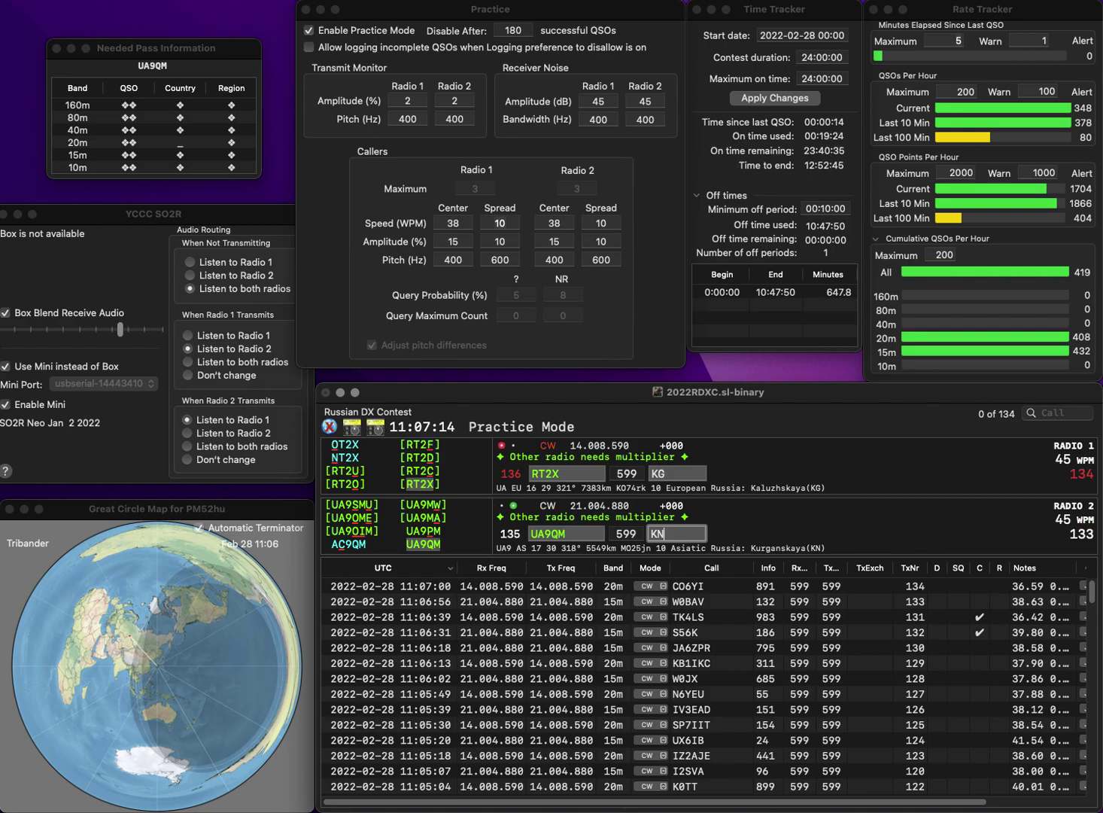
pyautogui.press('Return')
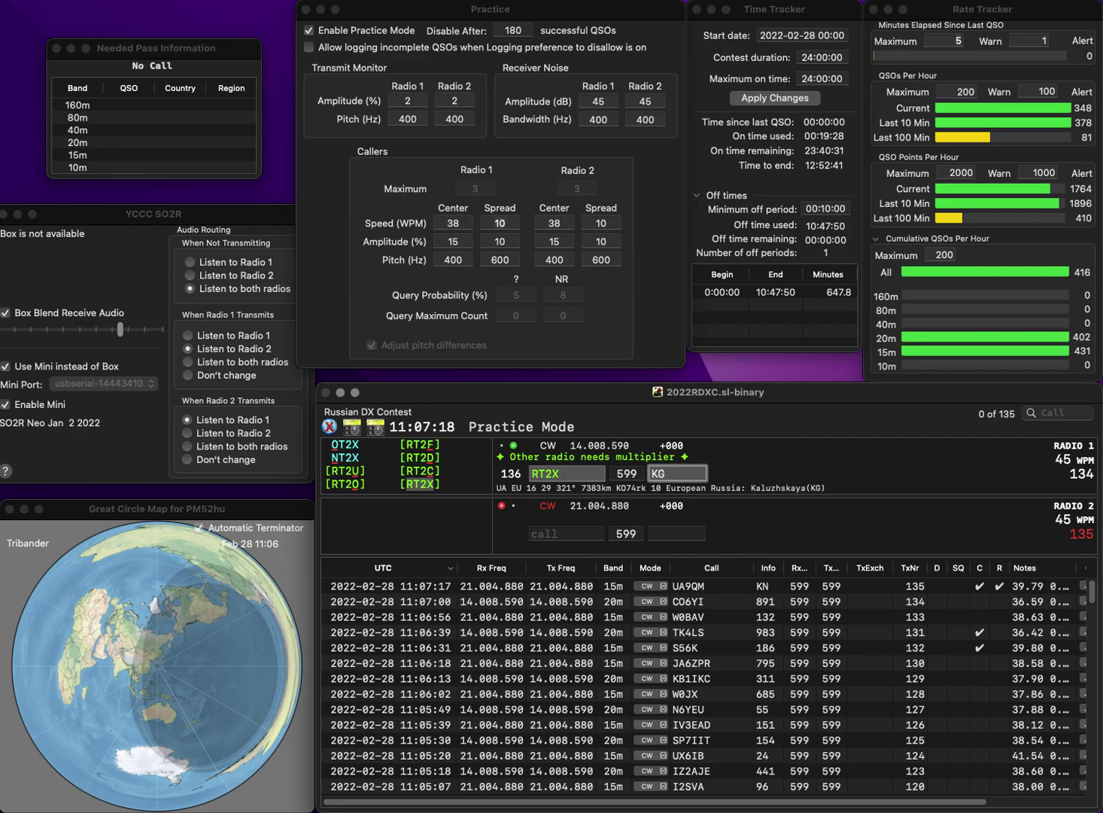
pyautogui.press('Return')
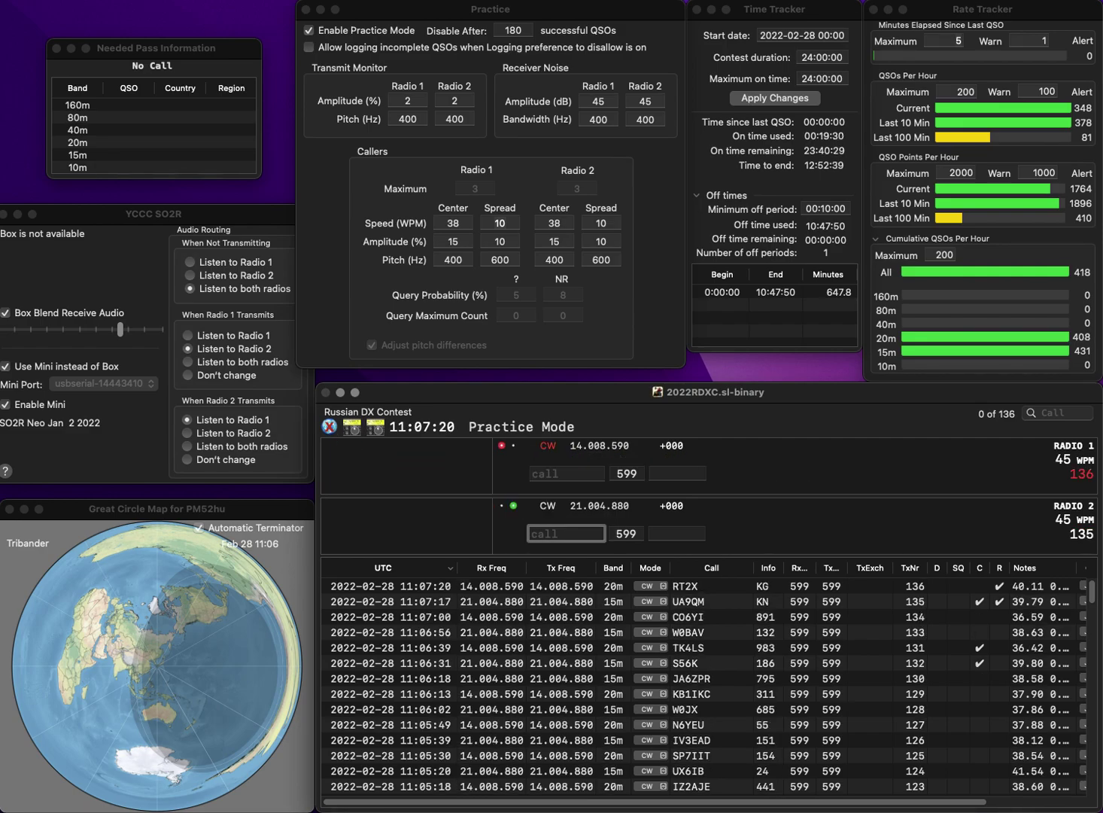
# - Answer and log IW5ADB on Radio 2 with received number 409 and W7MJM on Radio 1 with received number 162
pyautogui.write('IW5ADB')
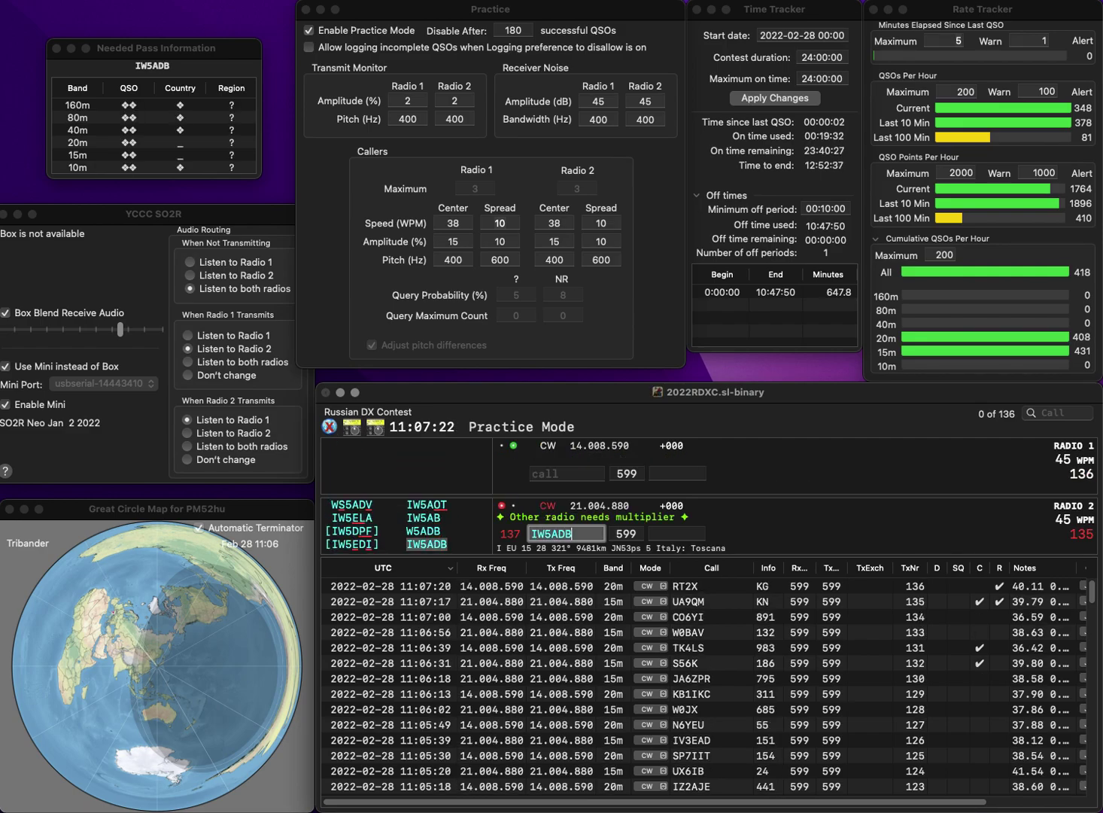
pyautogui.press('Return')
pyautogui.write('W7MJM')
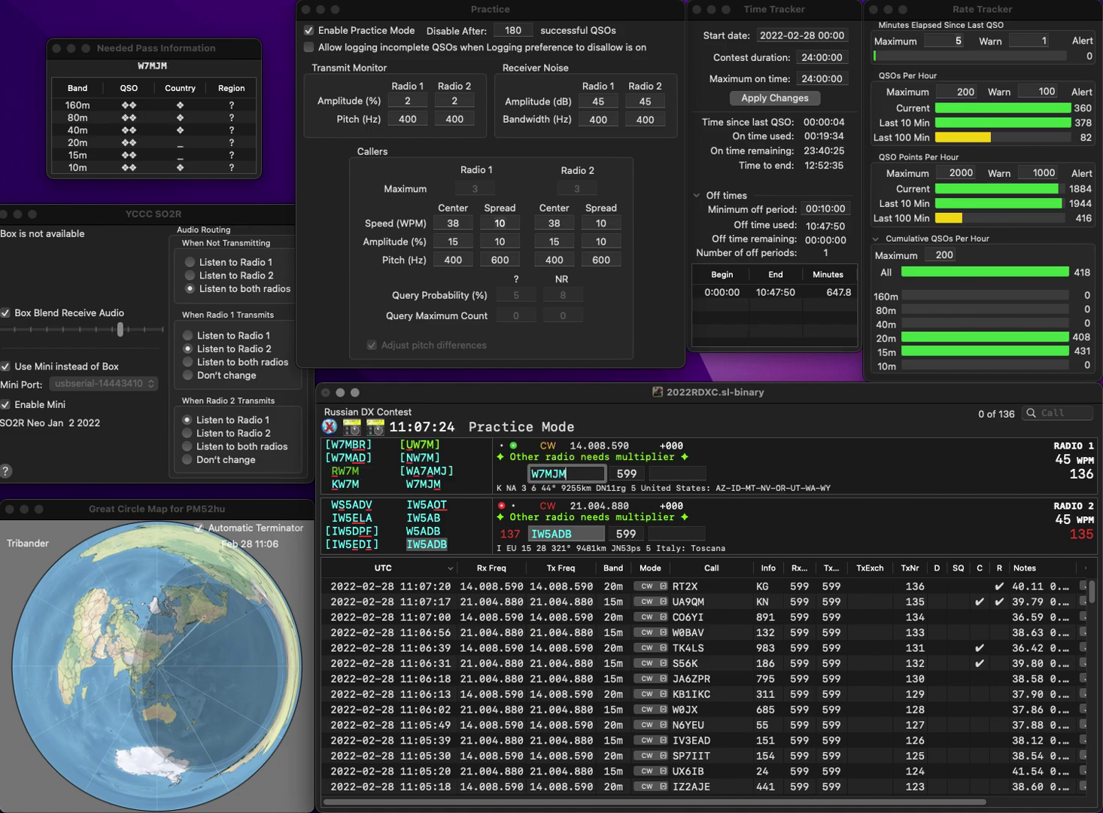
pyautogui.press('Return')
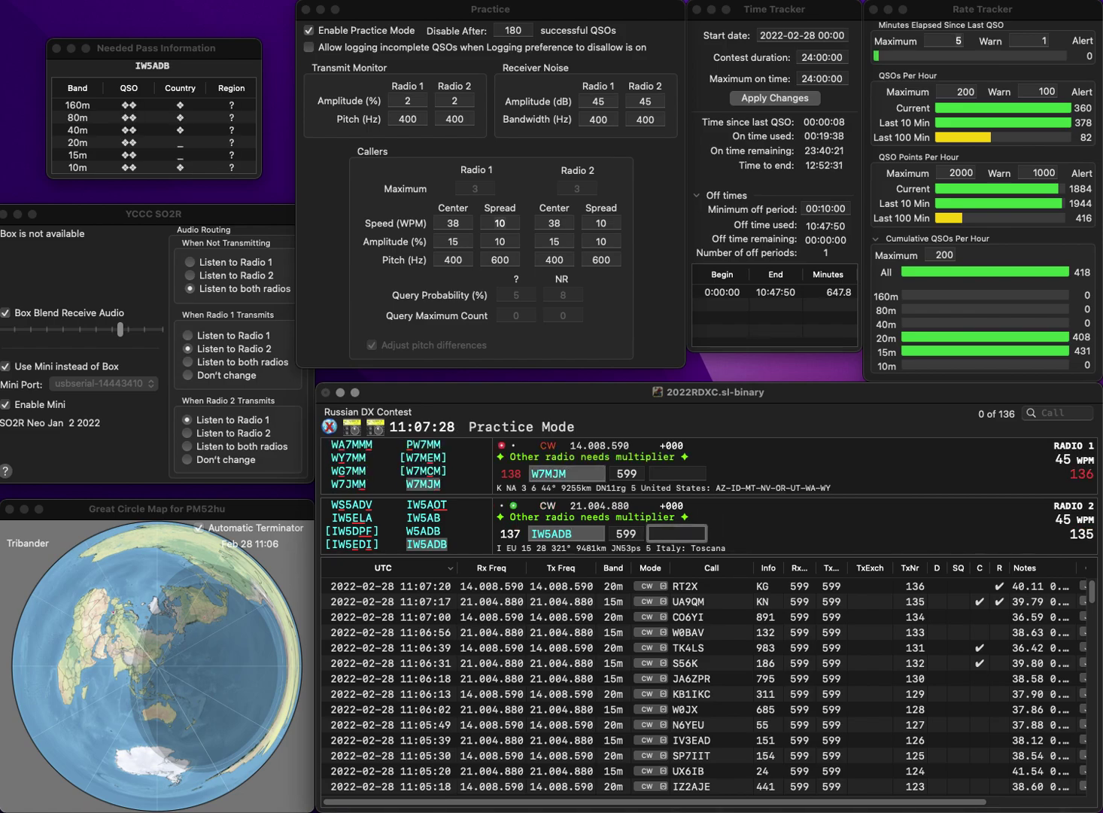
pyautogui.press('Return')
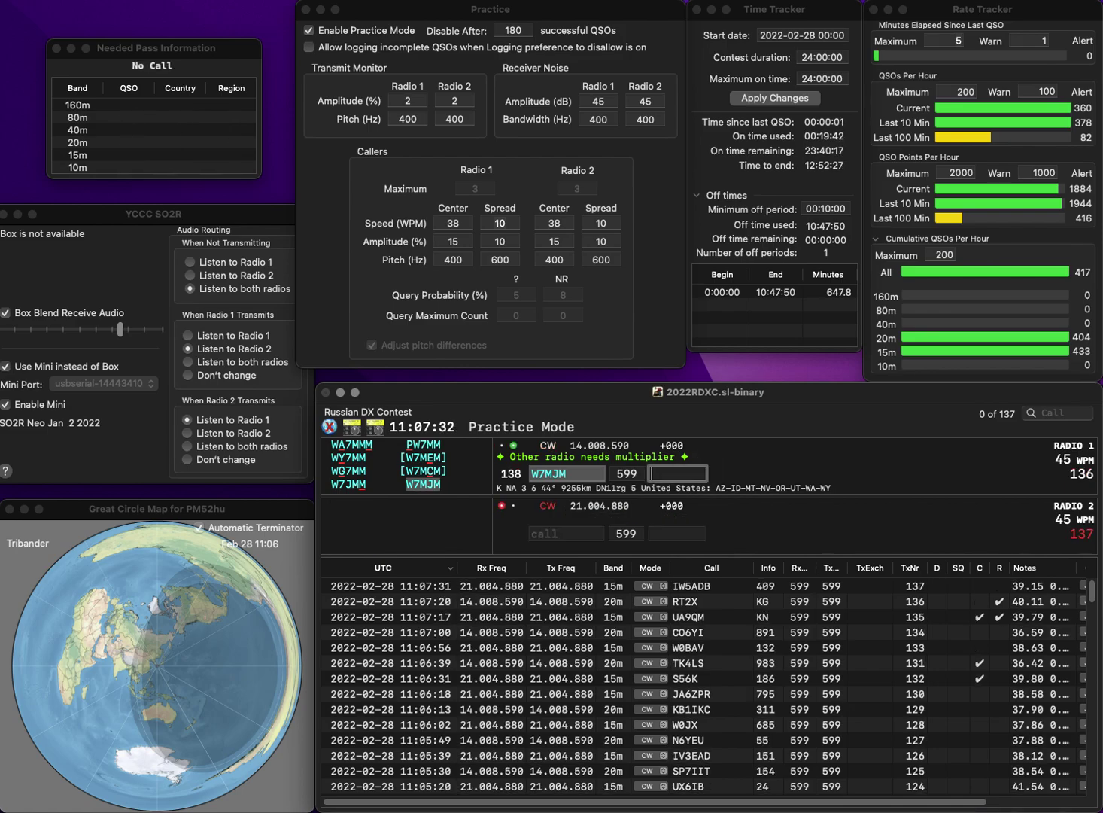
pyautogui.press('Return')
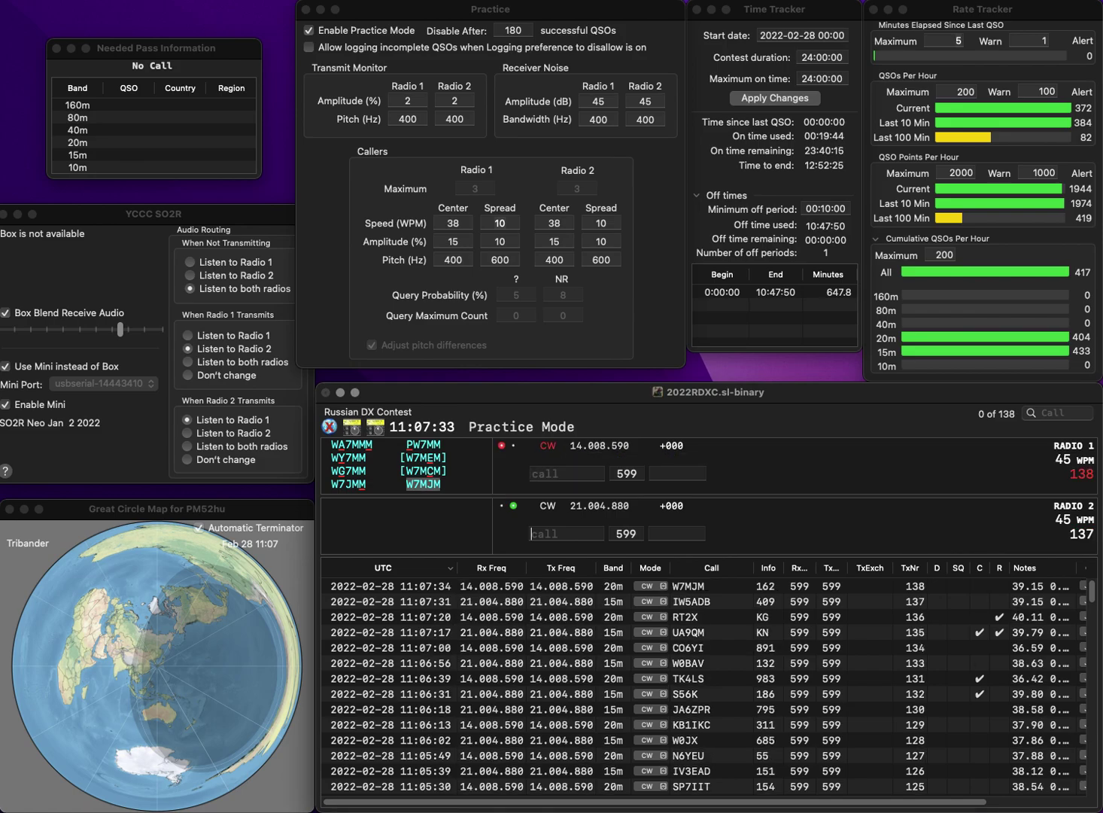
pyautogui.write('G7JHH')
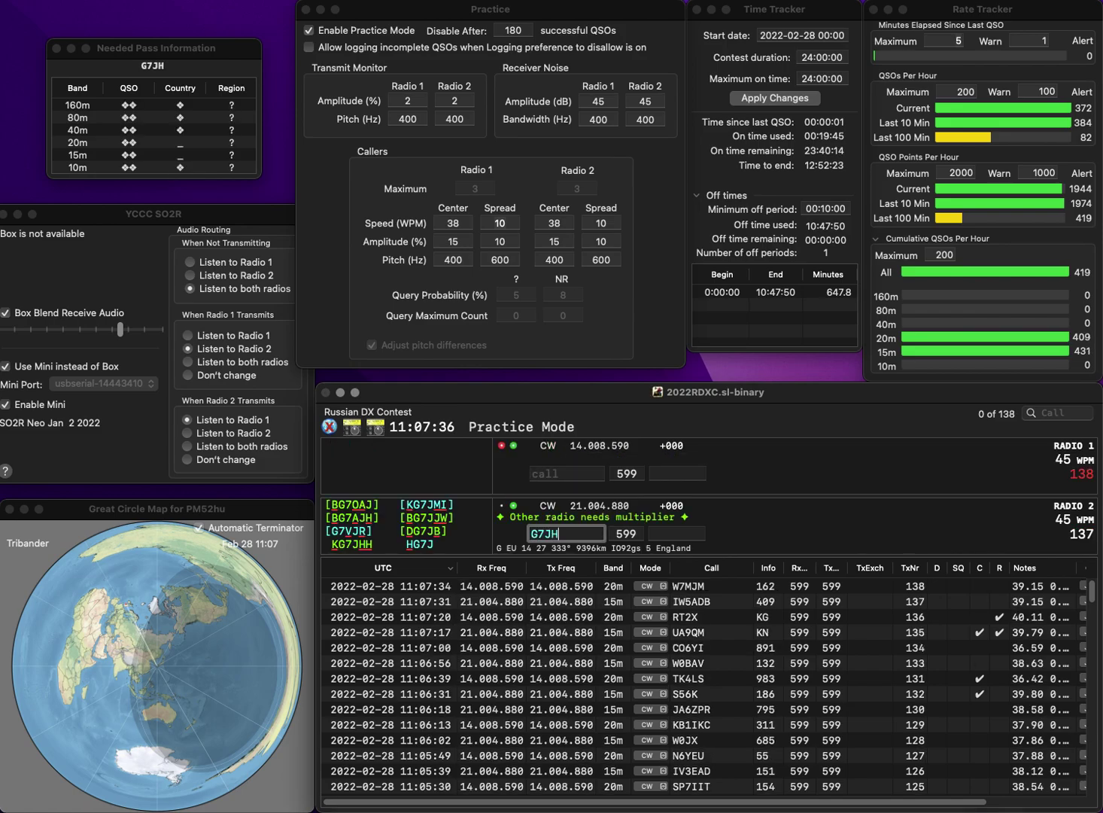
pyautogui.press('Home')
pyautogui.write('K')
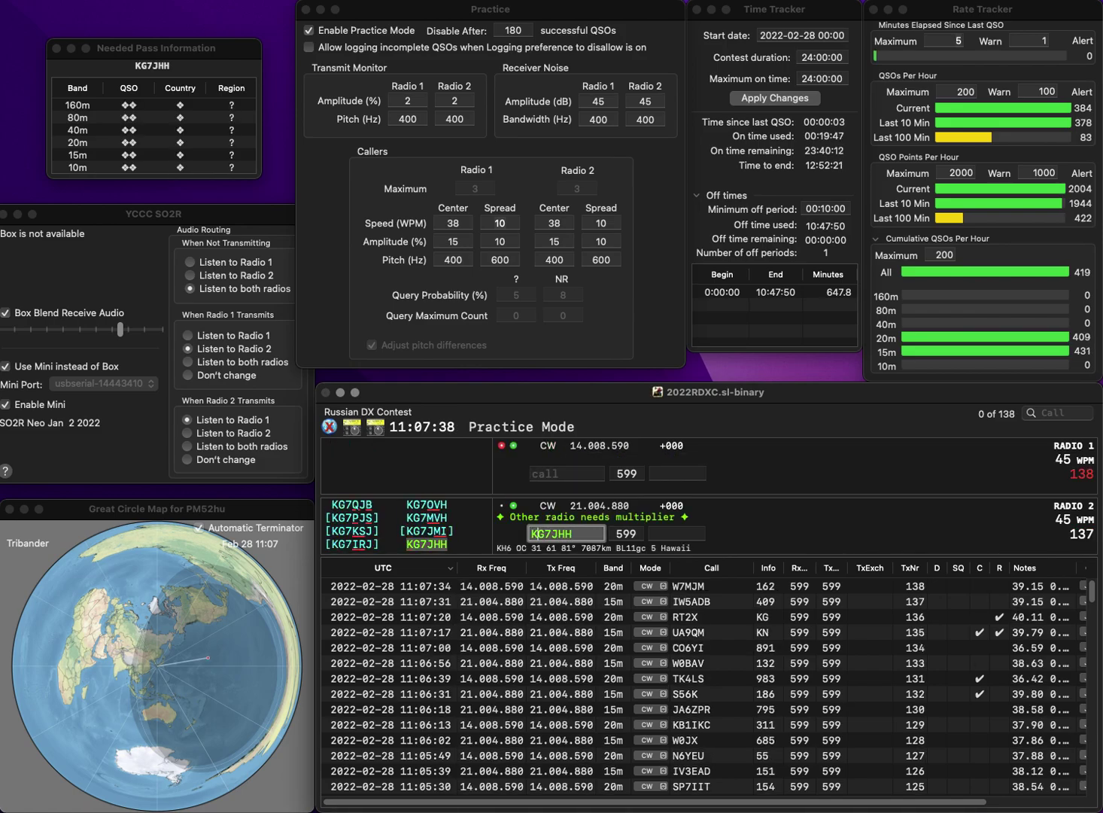
pyautogui.press('Return')
pyautogui.write('W')
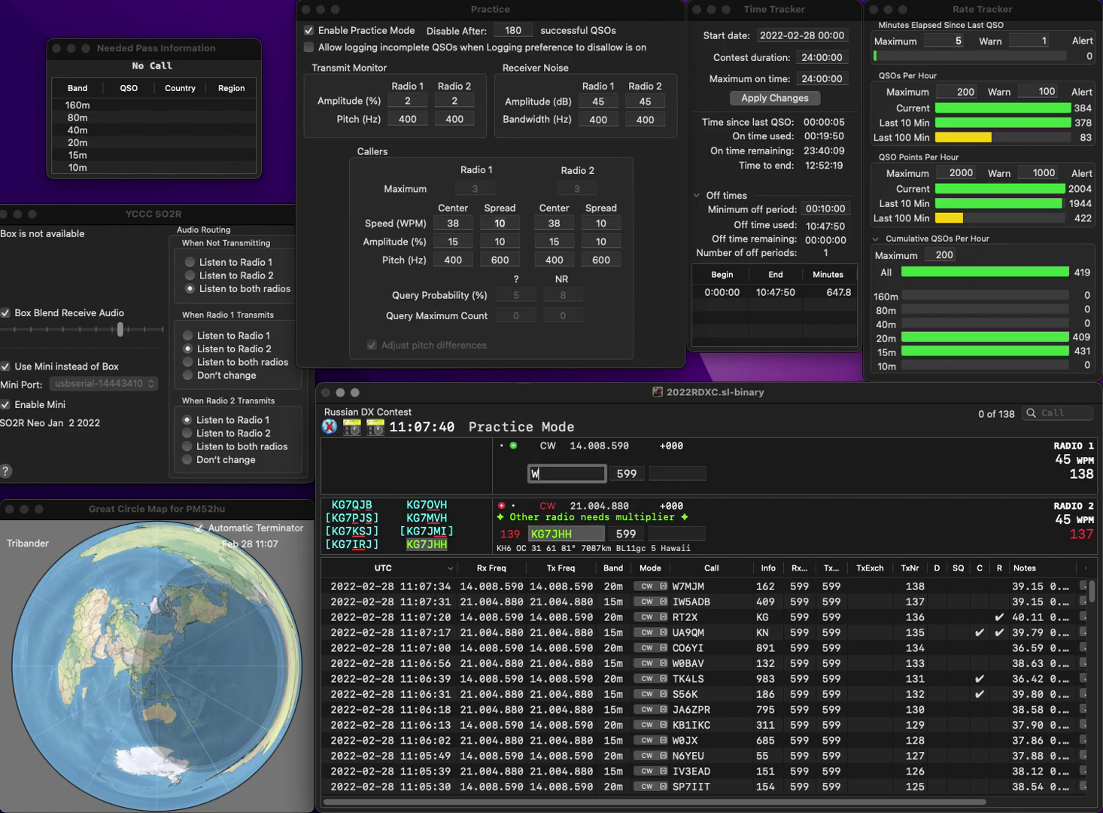
pyautogui.write('4LT')
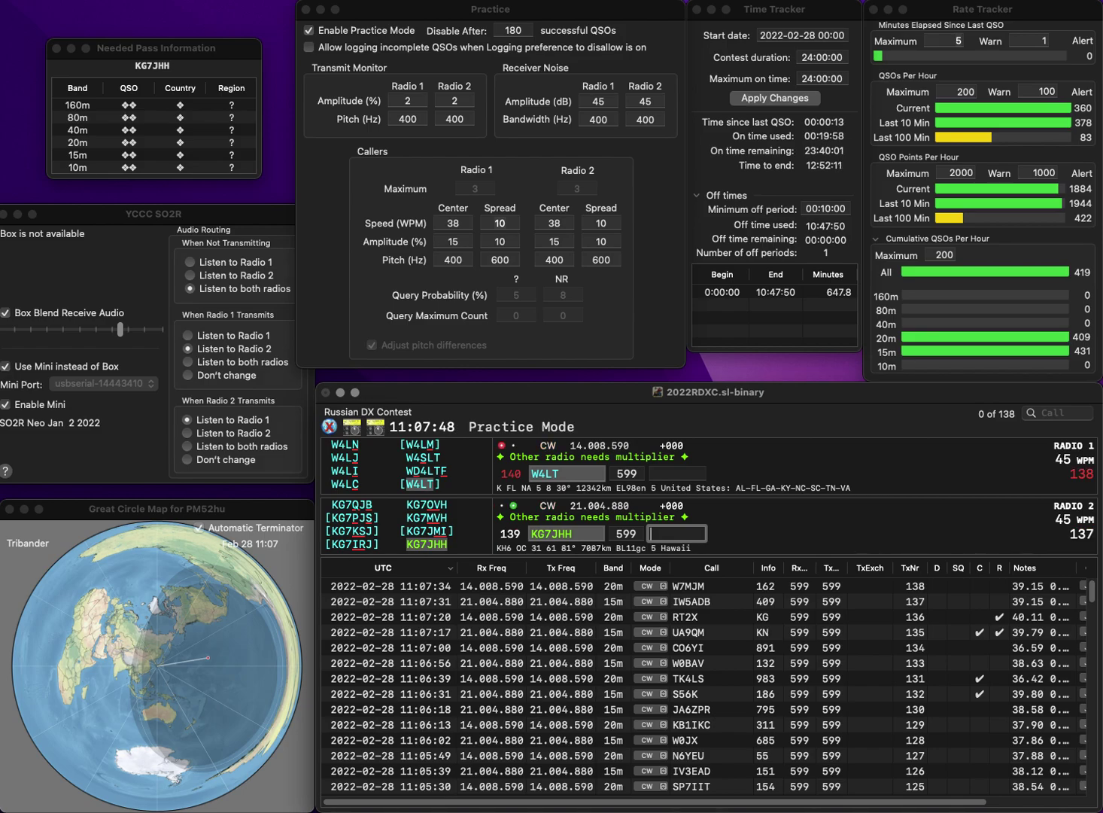
pyautogui.write('3')
pyautogui.press('Return')
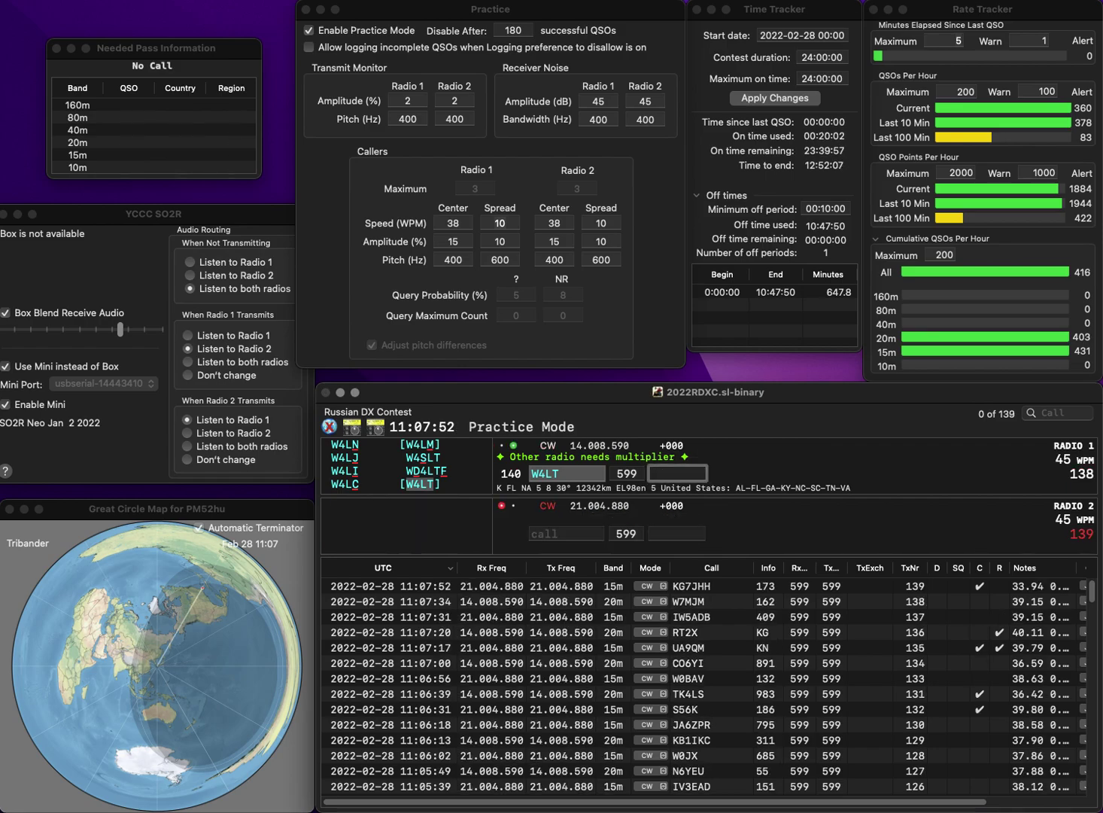
pyautogui.write('27')
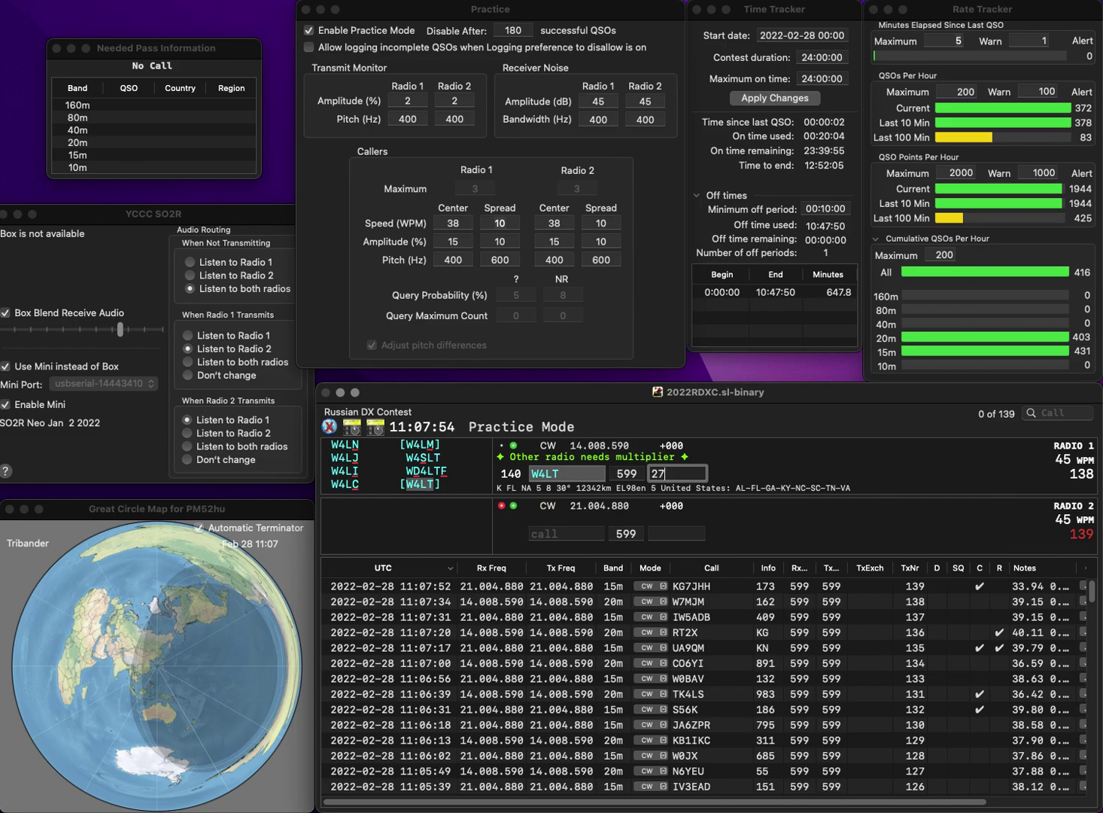
pyautogui.write('8')
pyautogui.press('Return')
pyautogui.write('7A')
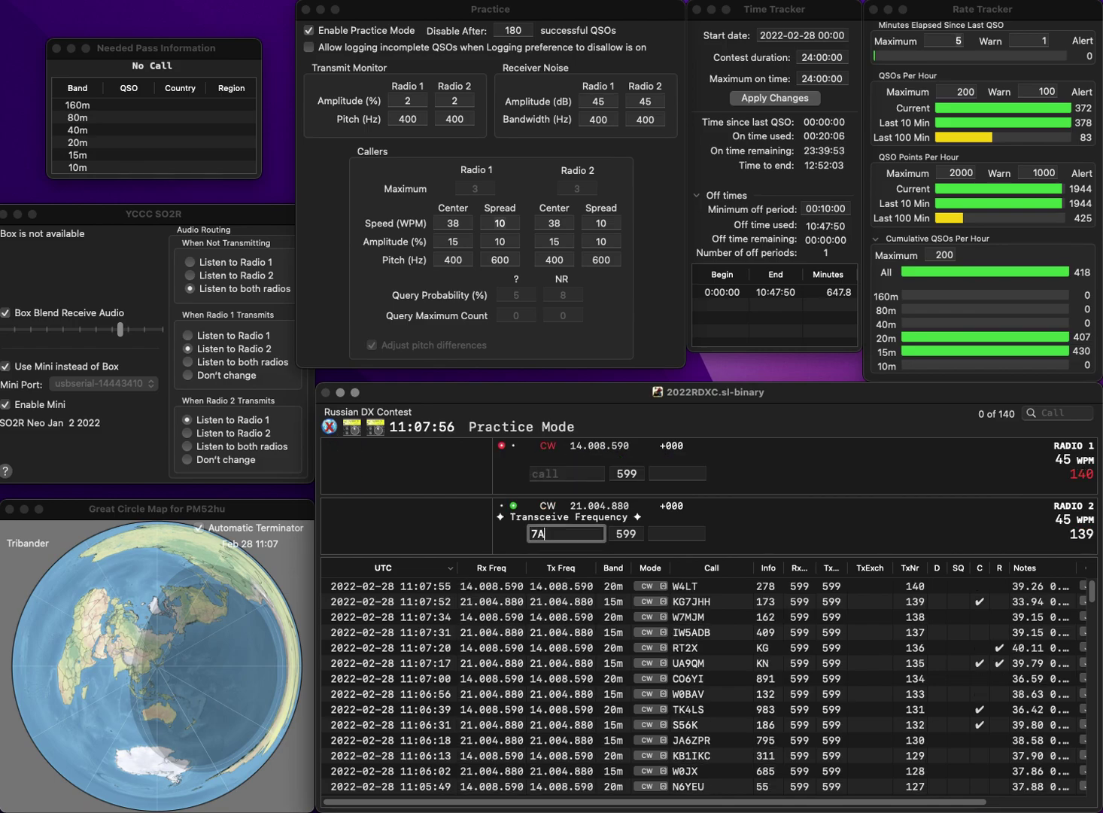
pyautogui.write('OL')
pyautogui.press('super+Left')
pyautogui.write('CT')
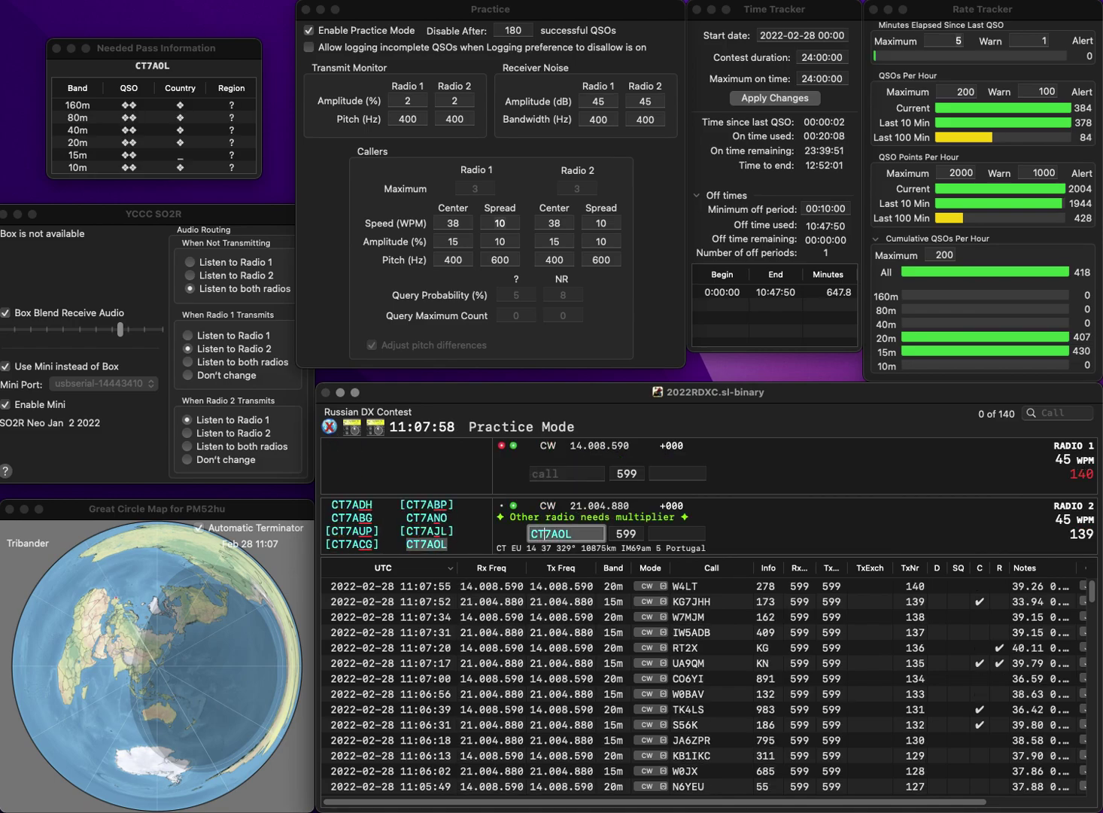
pyautogui.press('Return')
pyautogui.write('AK8A')
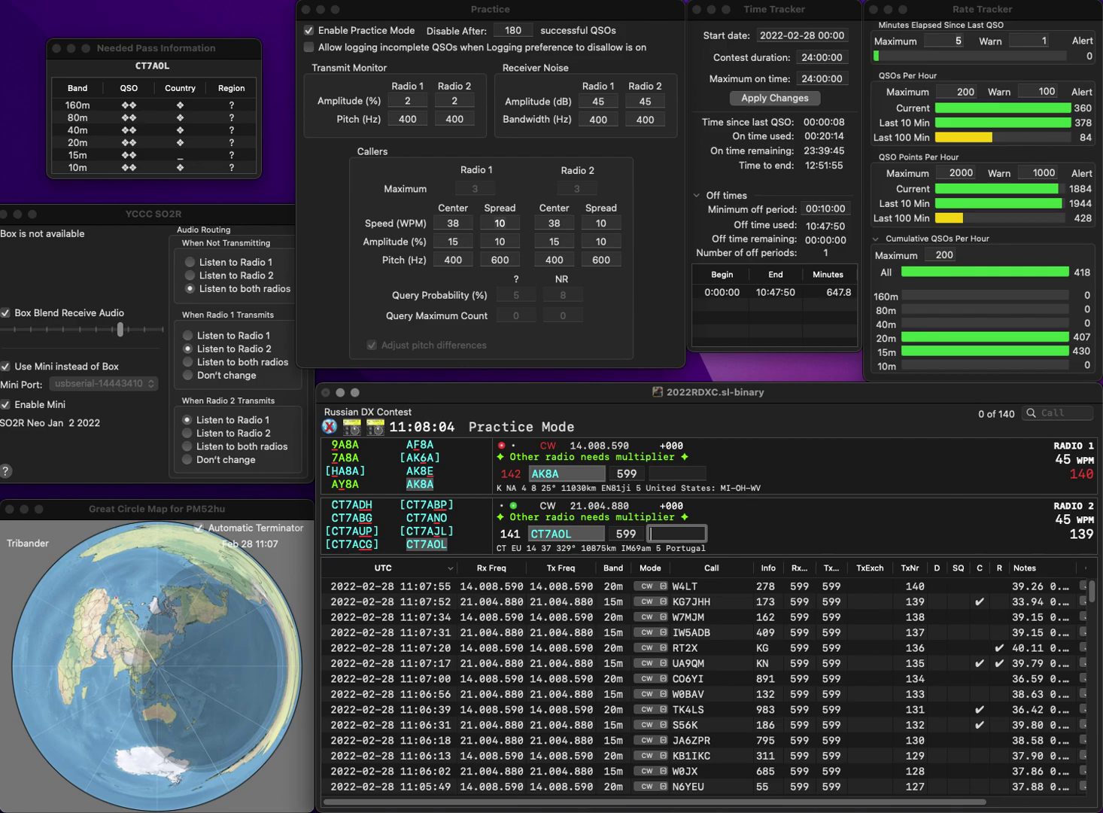
pyautogui.write('758')
pyautogui.press('Return')
pyautogui.press('space')
pyautogui.write('395')
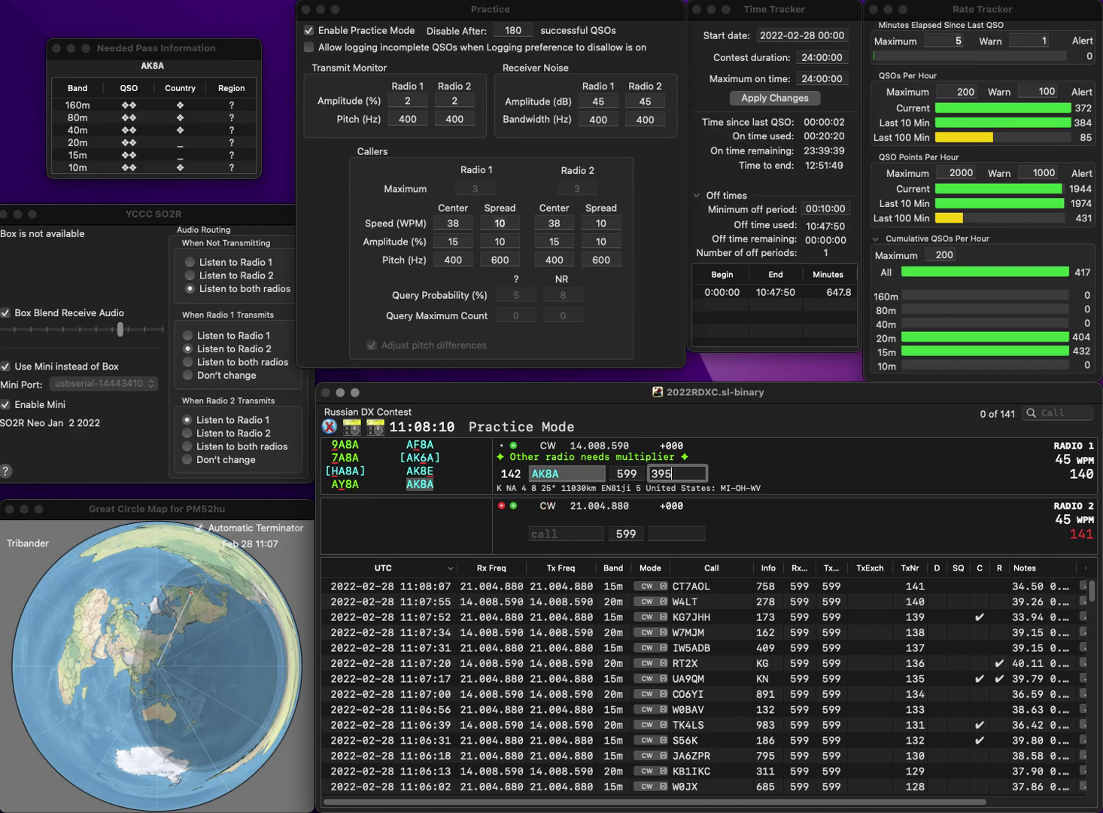
pyautogui.press('Return')
# - Answer the Radio 2 caller as YB1IM, correcting the entry from KB1IM, and the Radio 1 caller as K9KFM
pyautogui.write('B1IMAK')
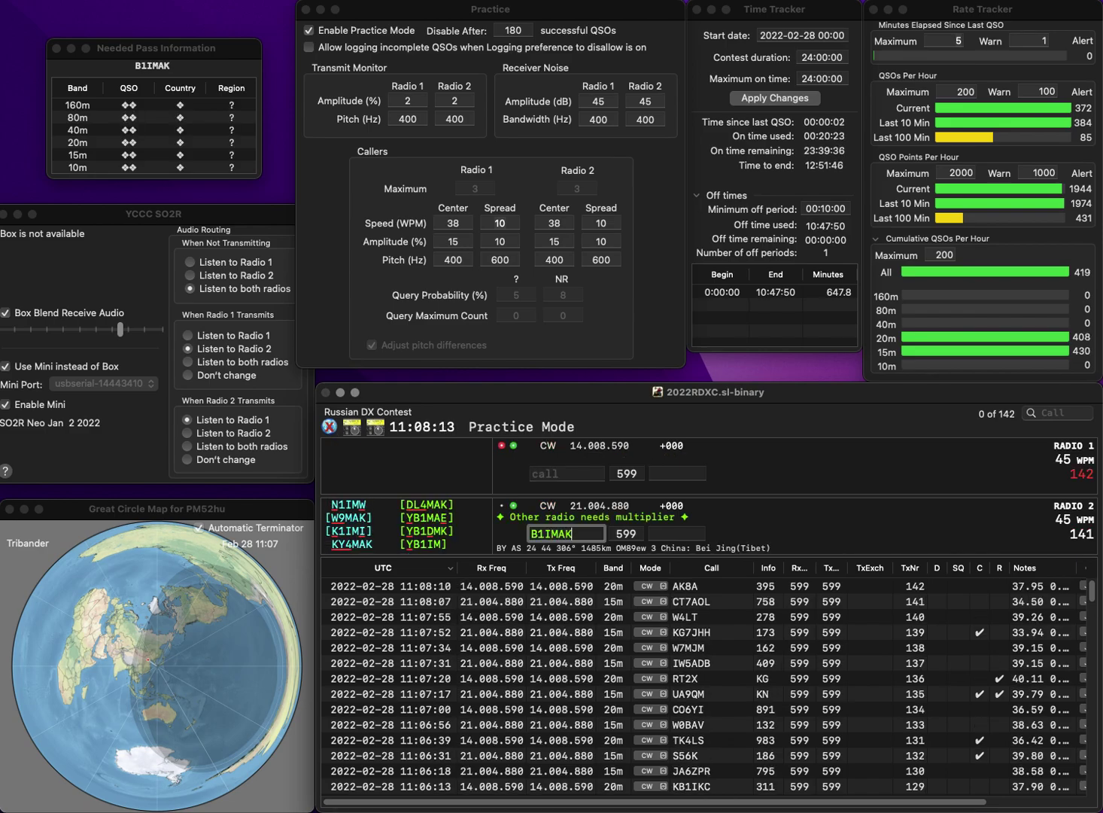
pyautogui.press('BackSpace')
pyautogui.press('Home')
pyautogui.write('K')
pyautogui.click(566, 472)
pyautogui.write('KFM')
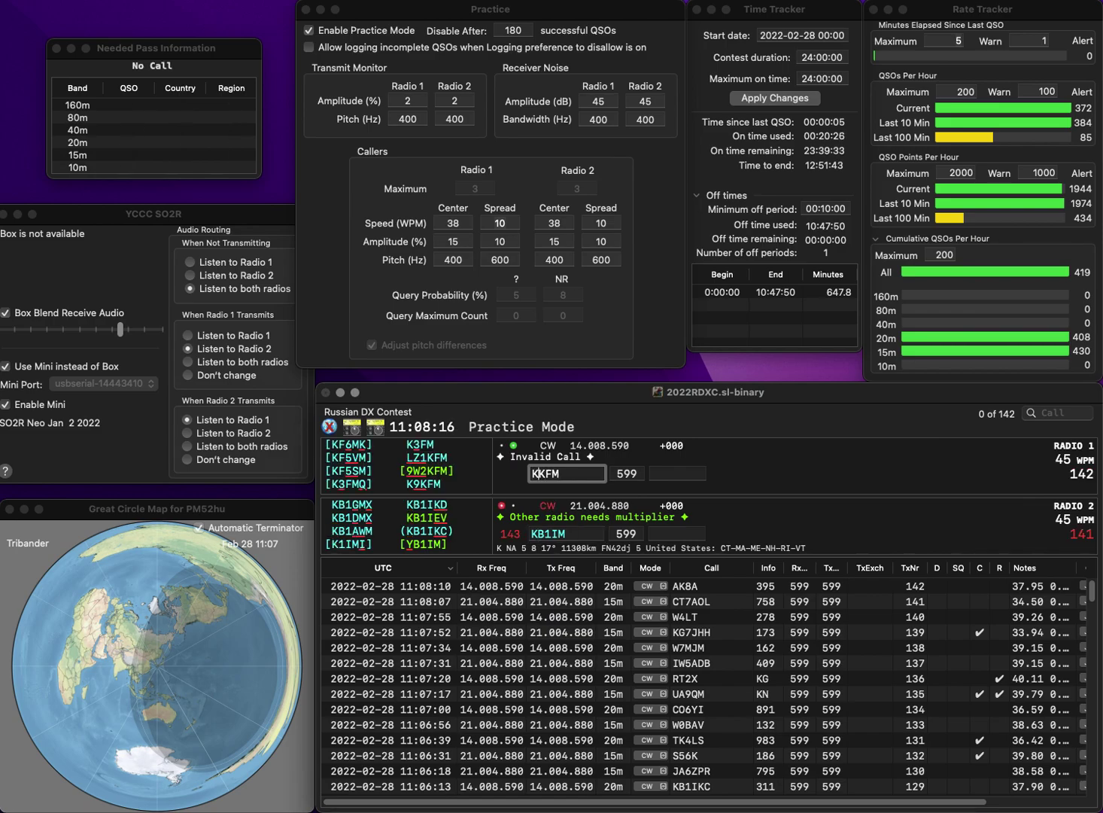
pyautogui.write('K9')
pyautogui.press('Return')
pyautogui.press('BackSpace')
pyautogui.write('Y')
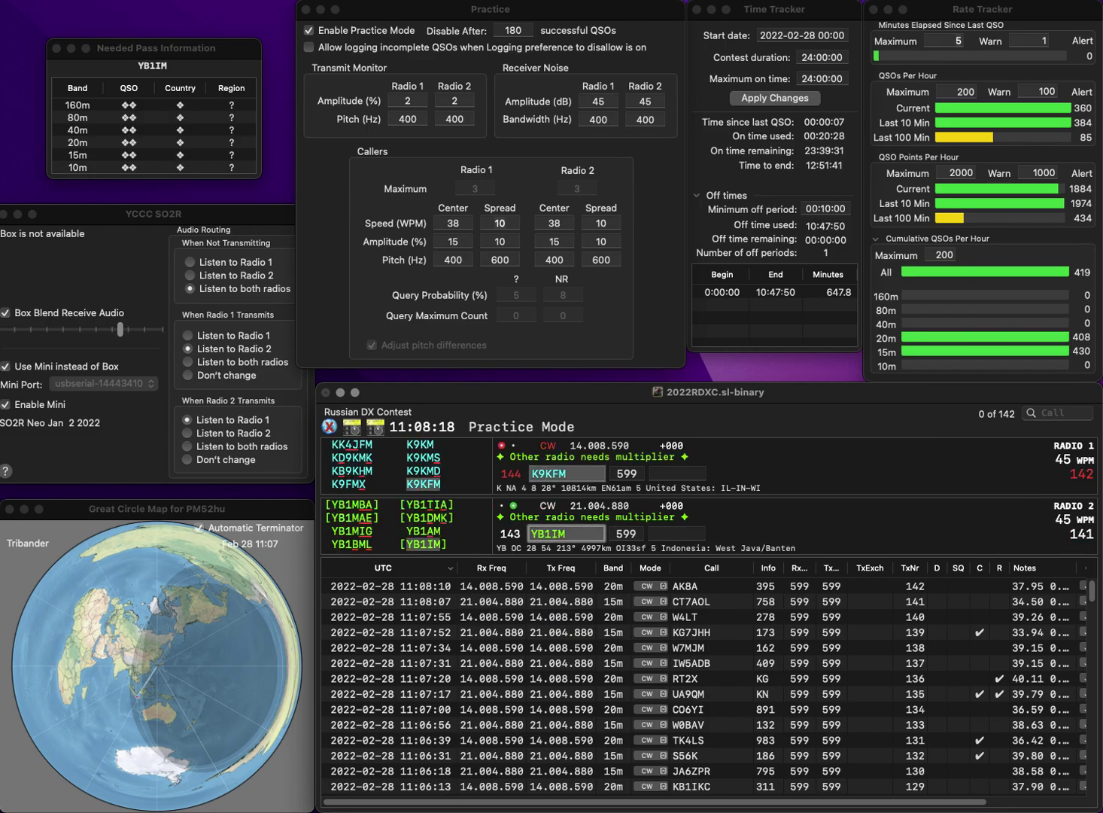
pyautogui.press('Return')
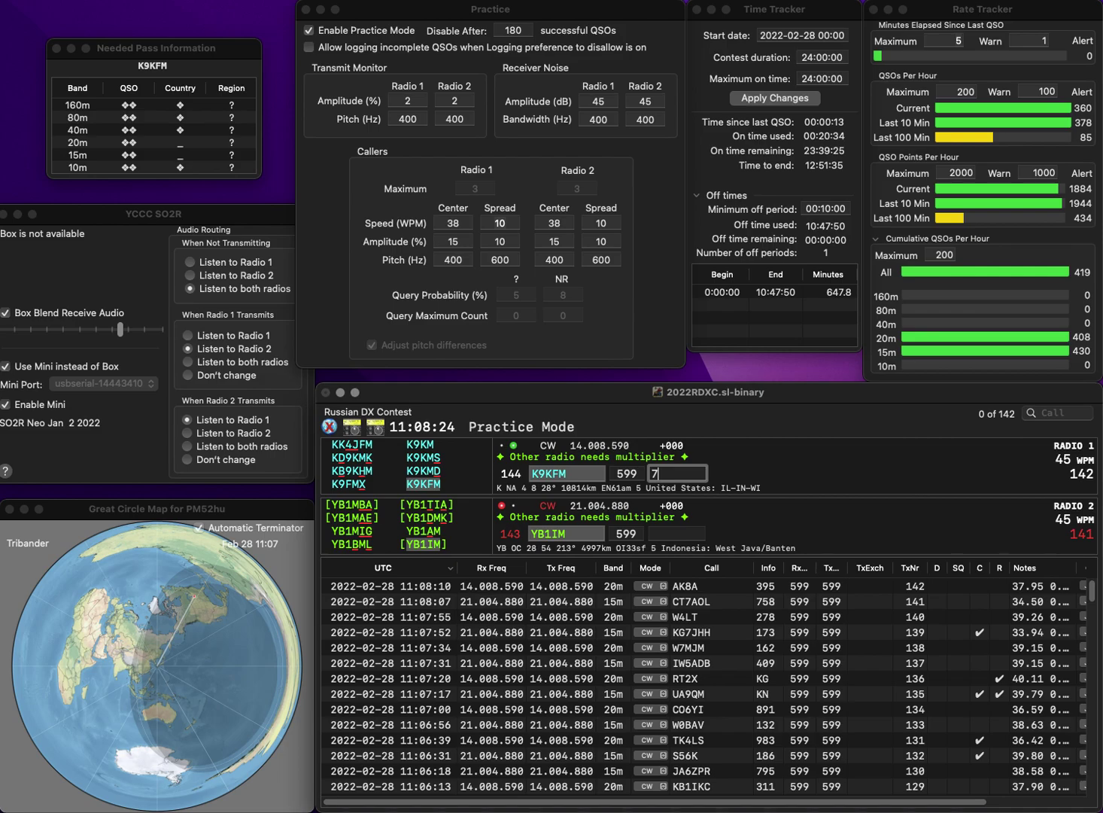
# - Log K9KFM on Radio 1 with received number 79 and YB1IM on Radio 2 with received number 445
pyautogui.press('Return')
pyautogui.write('4')
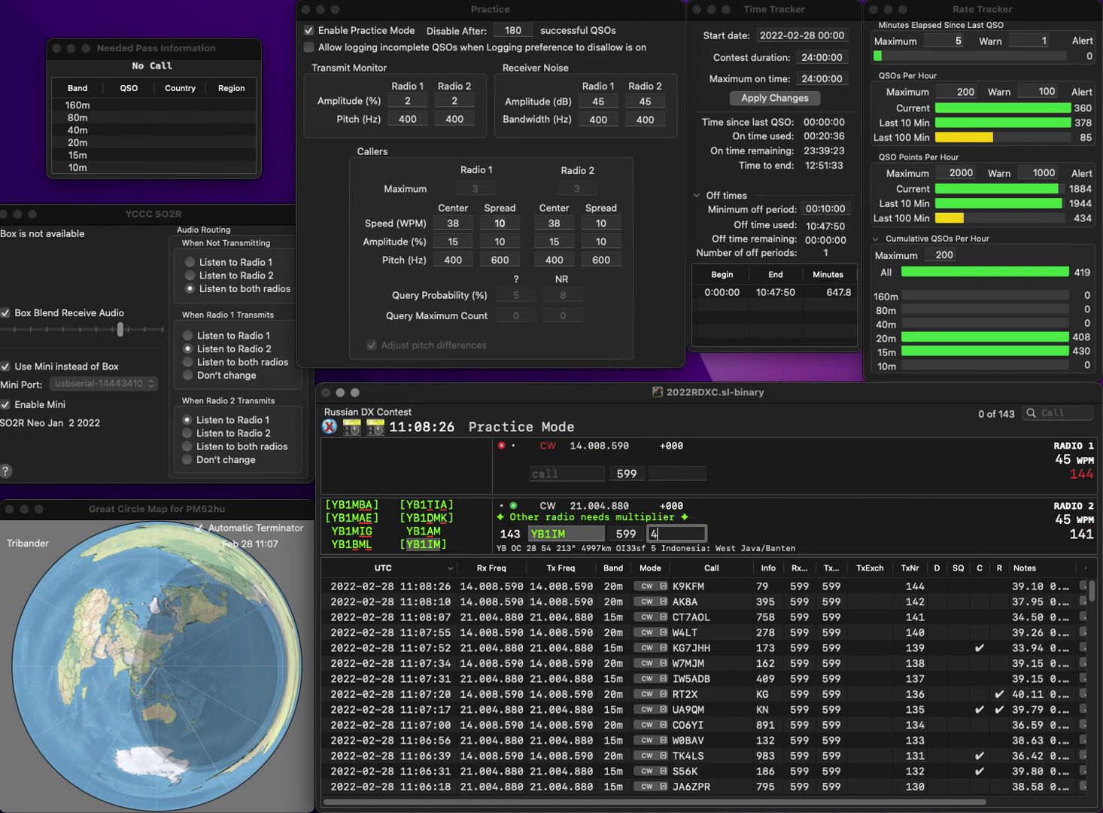
pyautogui.write('45')
pyautogui.press('Return')
# - Answer the Radio 1 caller as W9AB and the Radio 2 caller as NQ6N
pyautogui.write('W9')
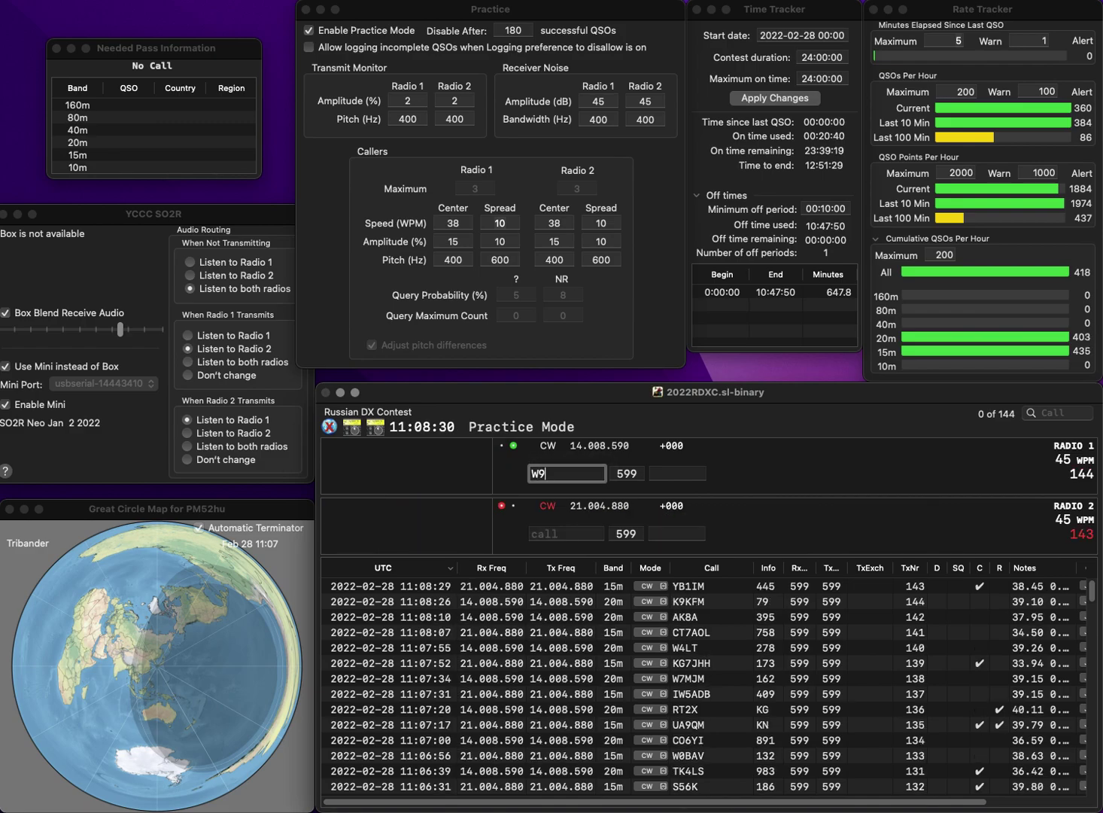
pyautogui.write('AB')
pyautogui.press('Return')
pyautogui.write('NQ6N')
pyautogui.press('Return')
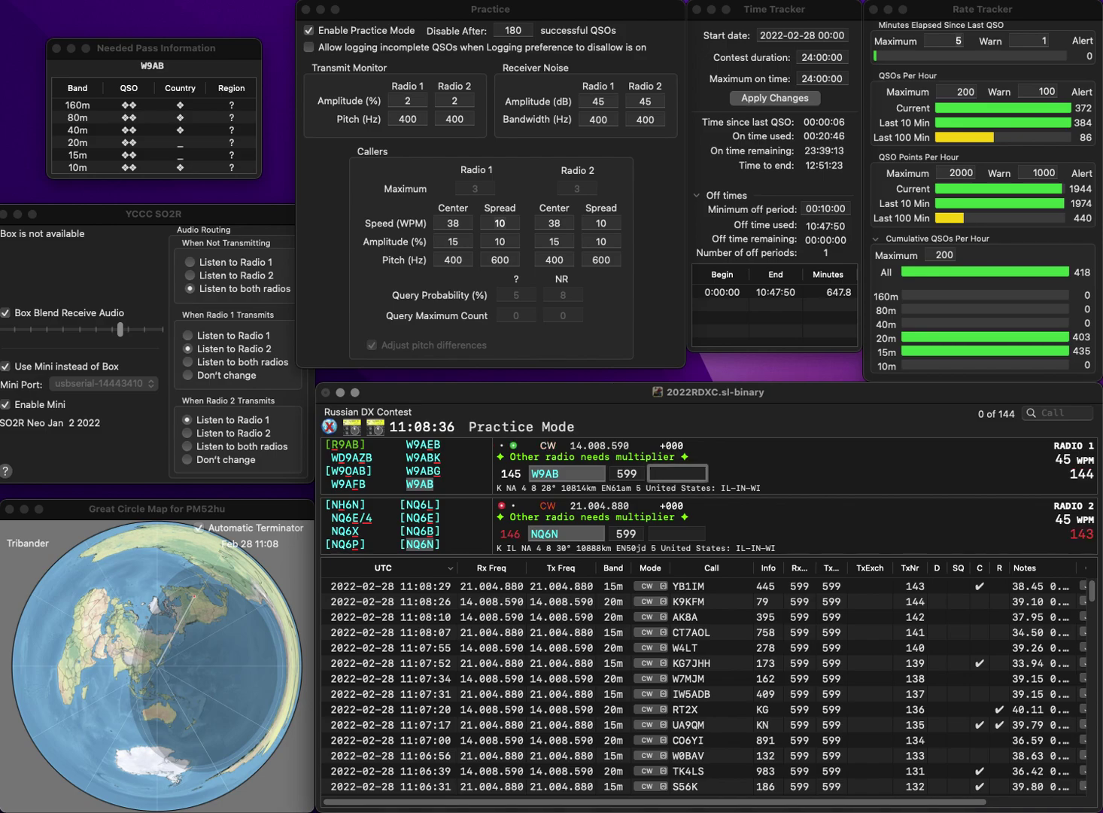
# - Log W9AB on Radio 1 with received number 786 and NQ6N on Radio 2 with received number 469
pyautogui.write('78')
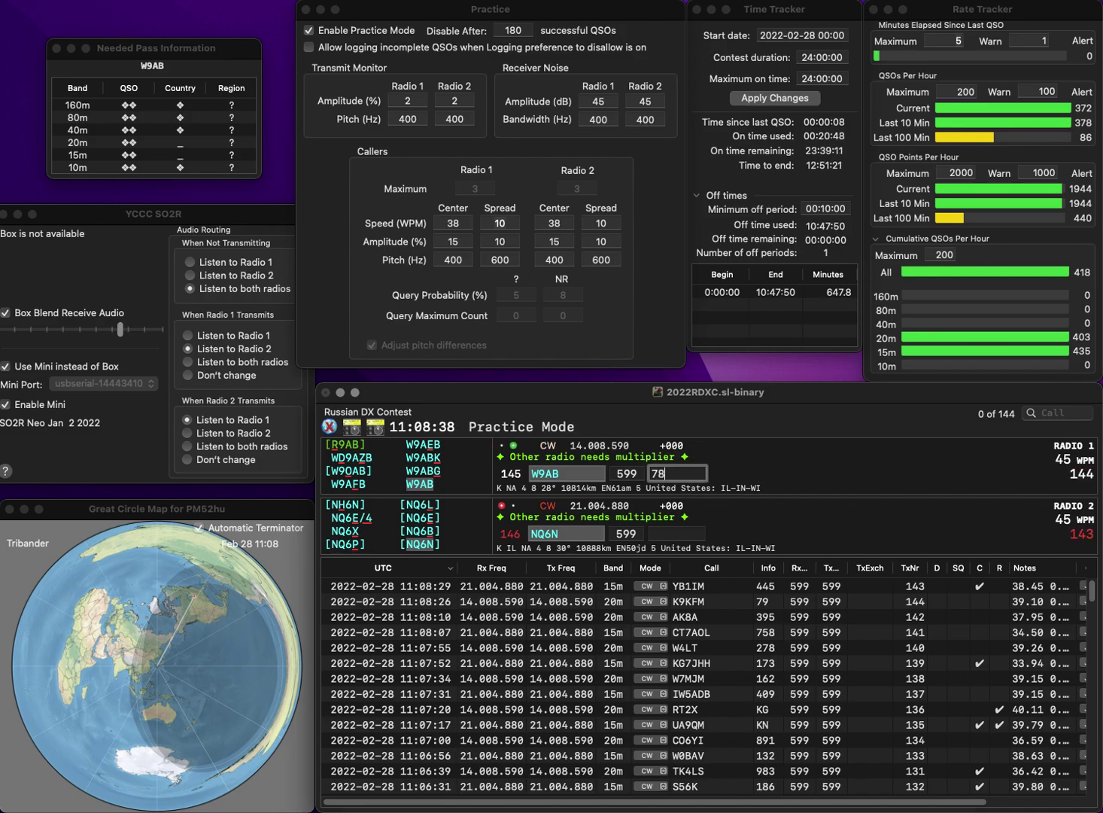
pyautogui.write('6')
pyautogui.press('Return')
pyautogui.write('469')
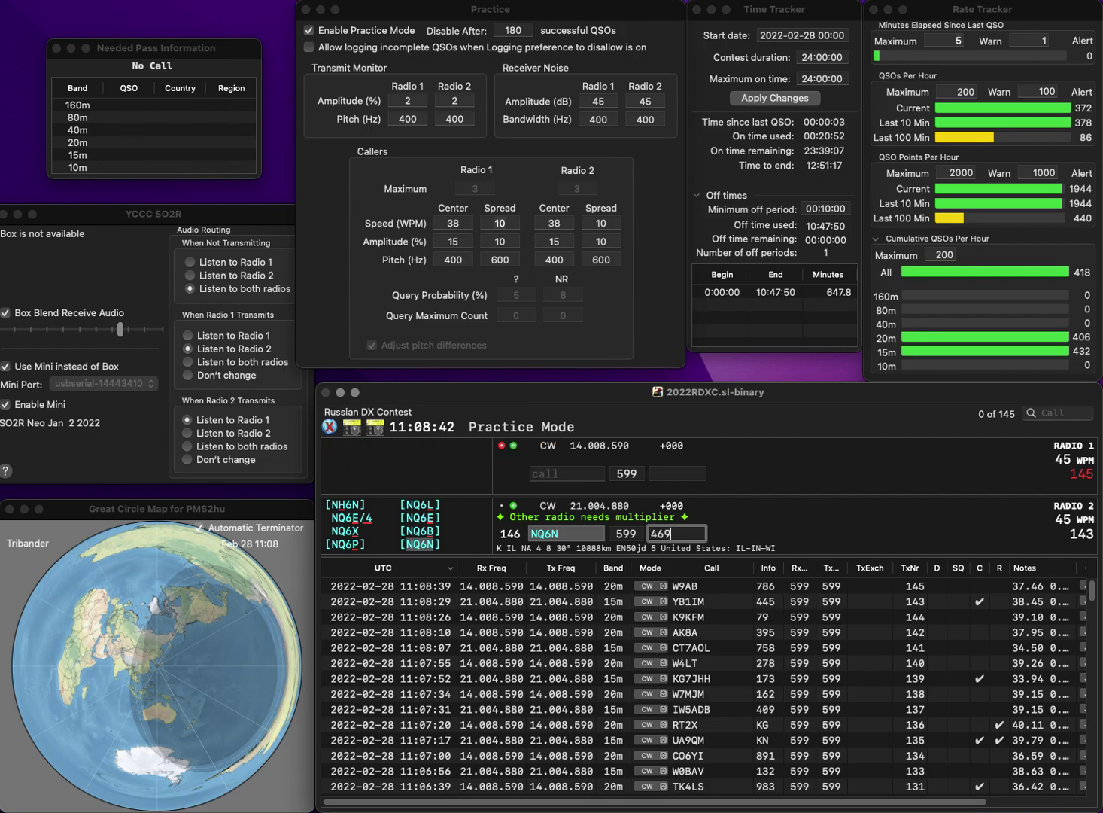
pyautogui.press('Return')
pyautogui.write('JL1EI')
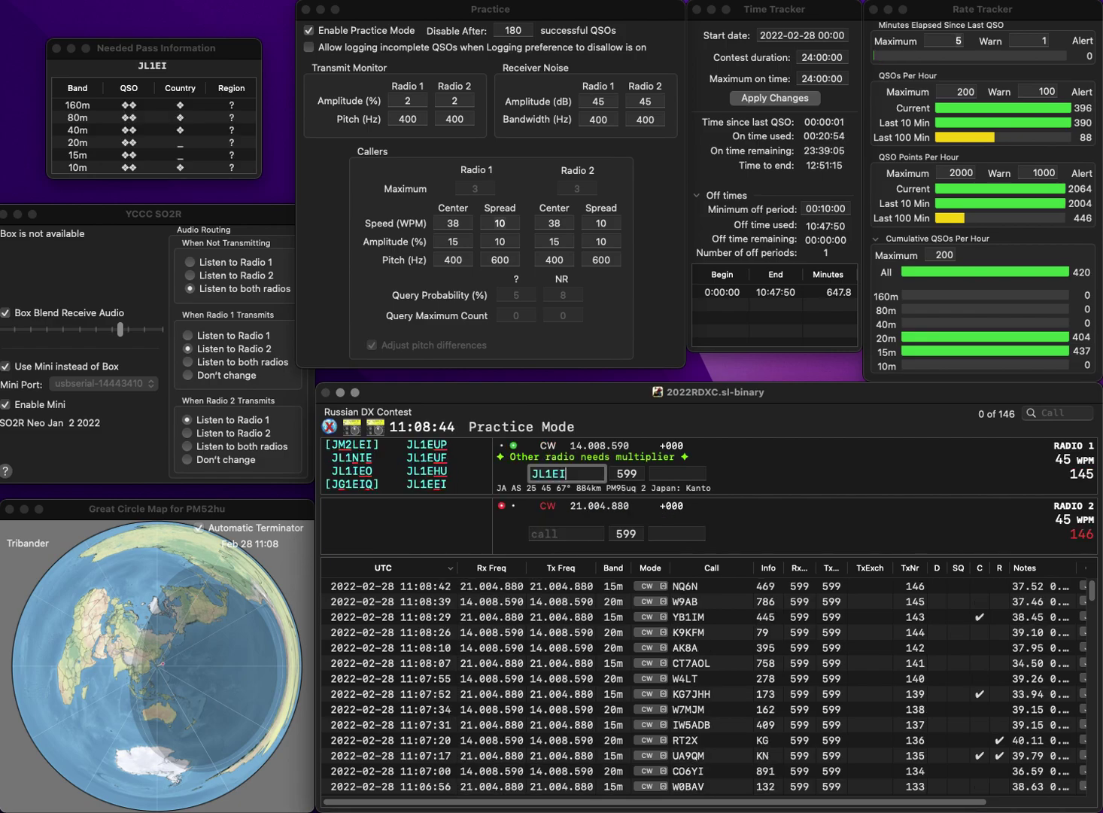
pyautogui.press('BackSpace')
pyautogui.write('EI')
pyautogui.press('Return')
pyautogui.write('ON')
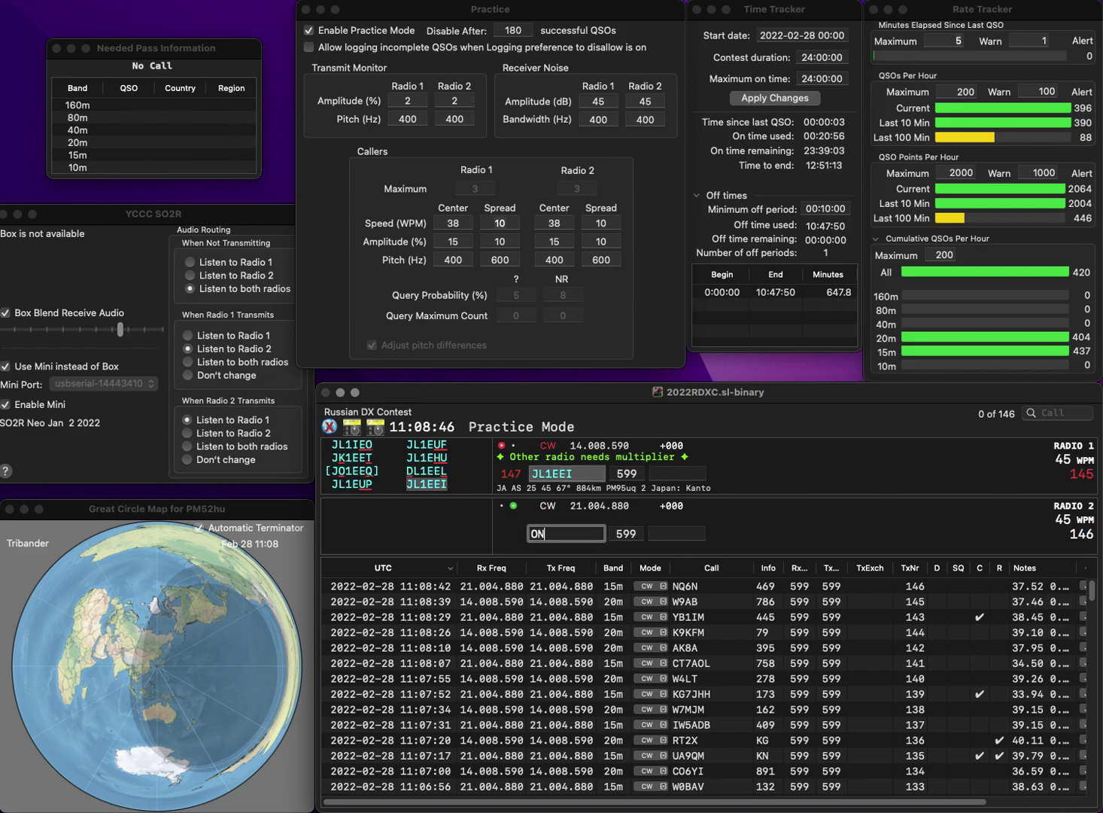
pyautogui.write('7JA')
pyautogui.press('Return')
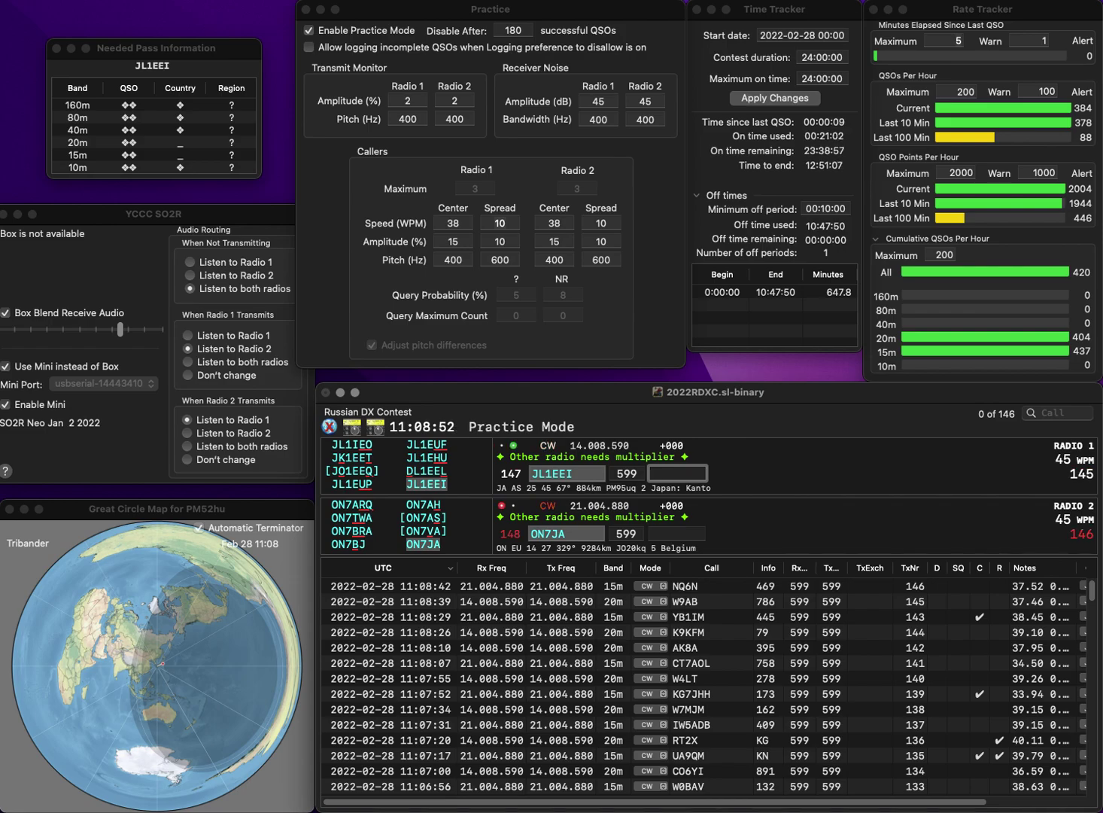
pyautogui.write('33')
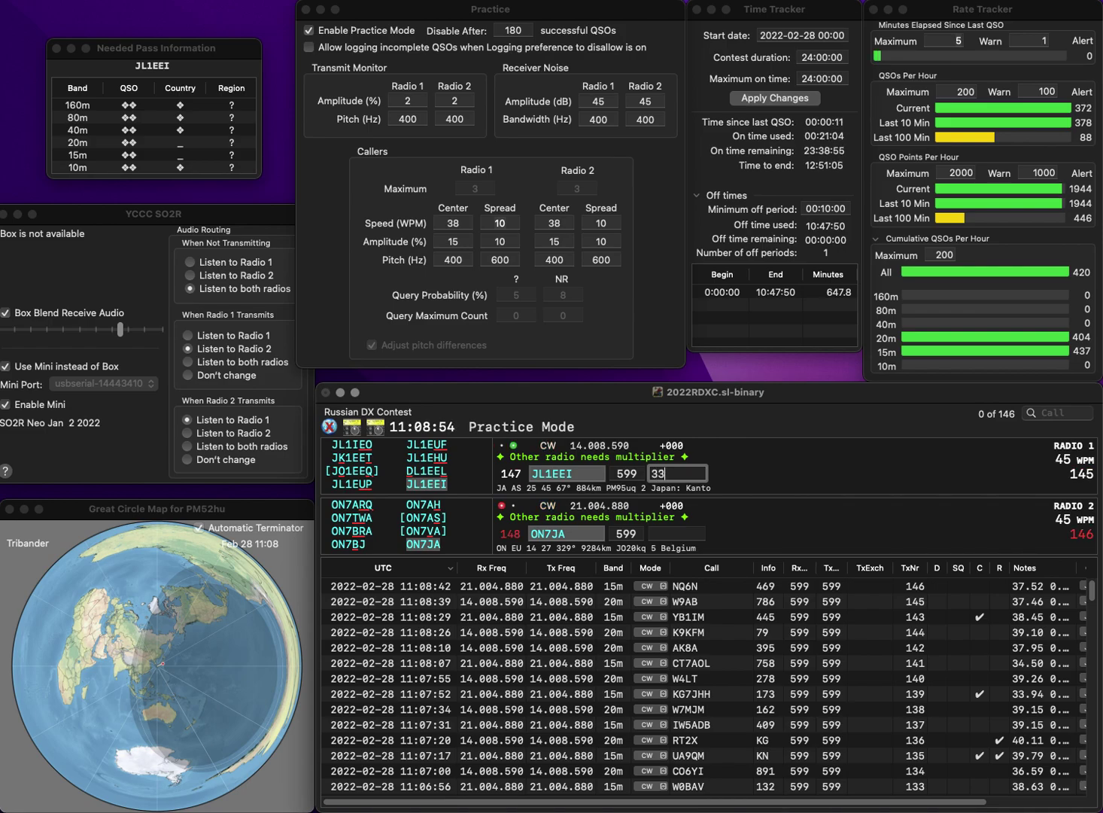
pyautogui.write('9')
pyautogui.press('Return')
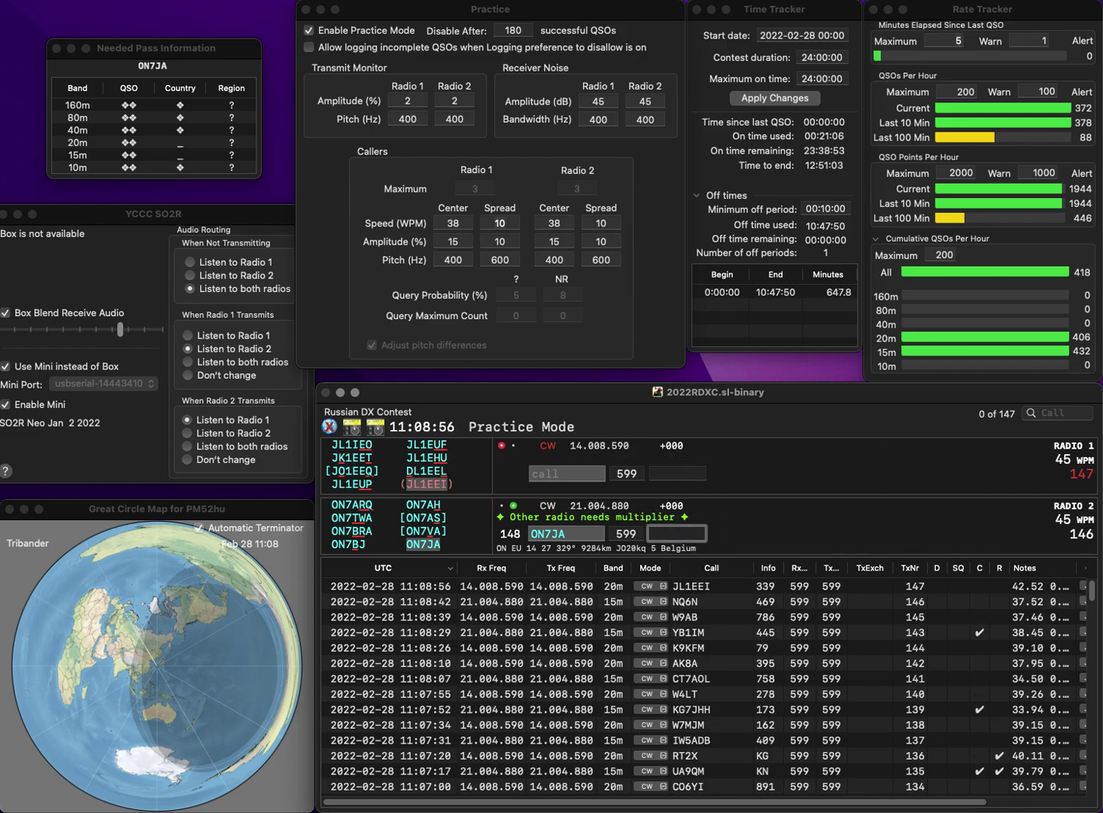
pyautogui.write('750')
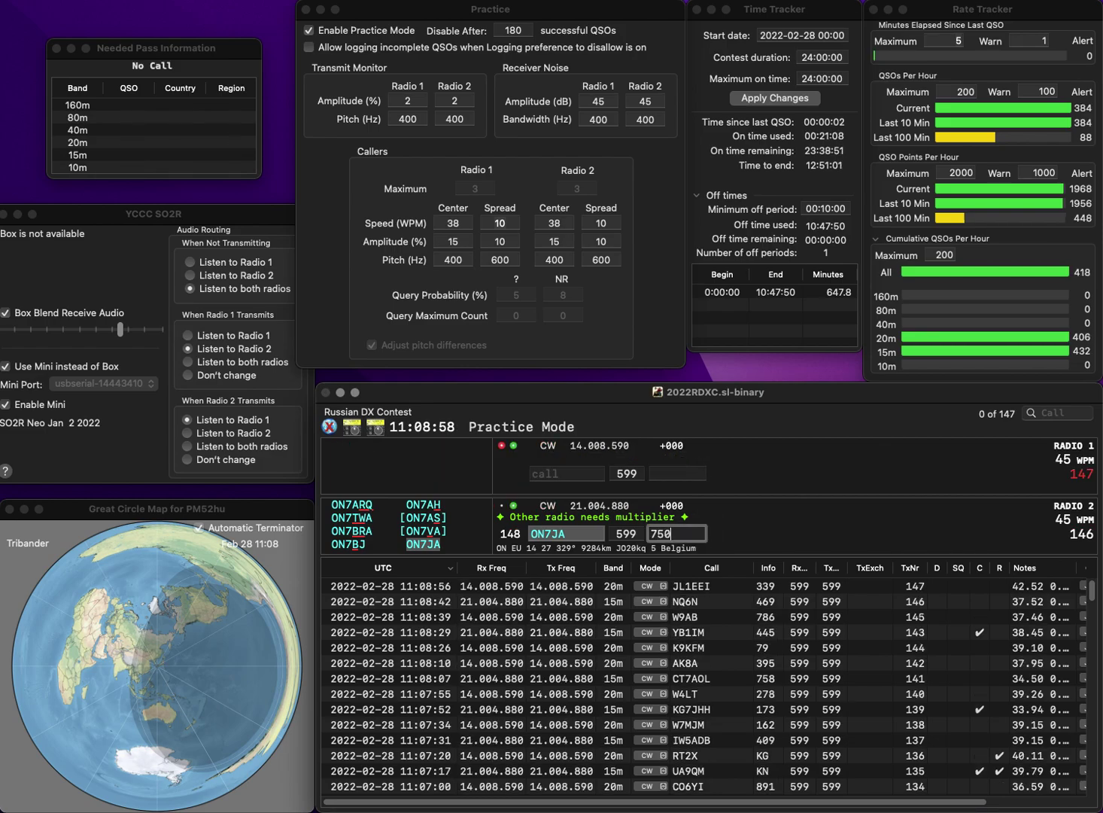
pyautogui.press('Return')
pyautogui.write('H')
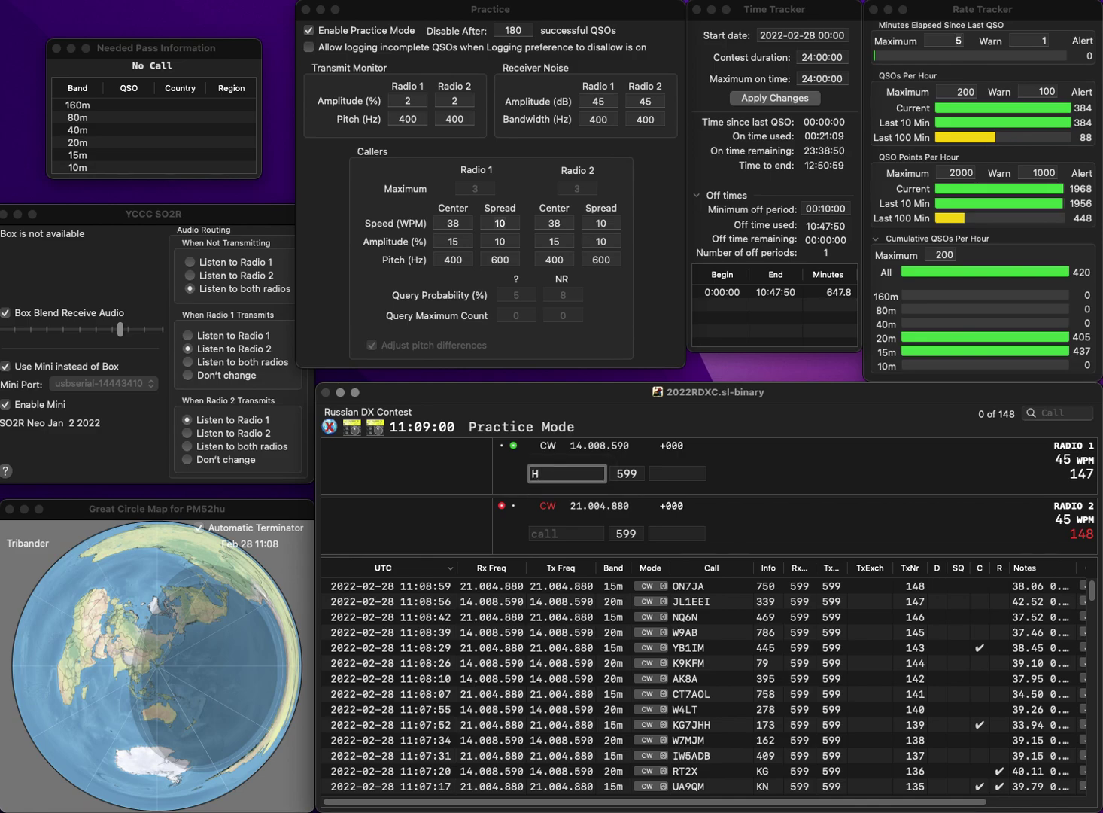
pyautogui.write('B9DBM')
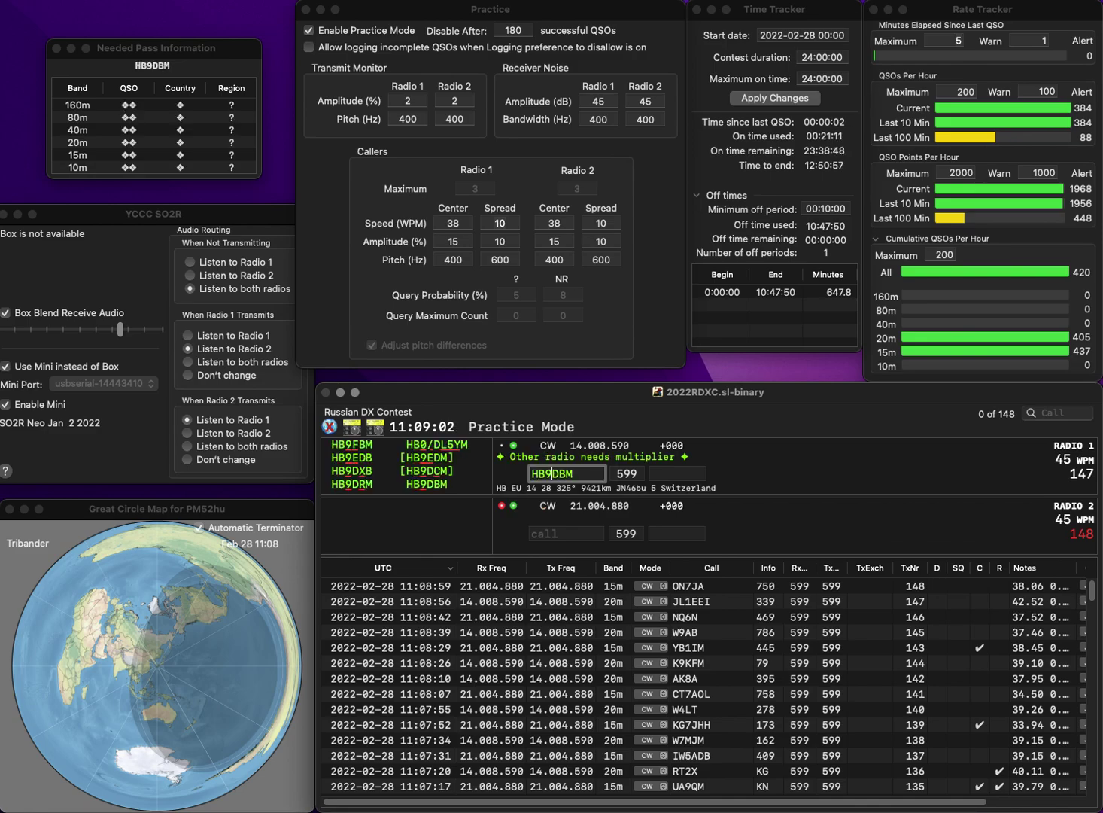
pyautogui.press('Return')
pyautogui.write('CK3TT')
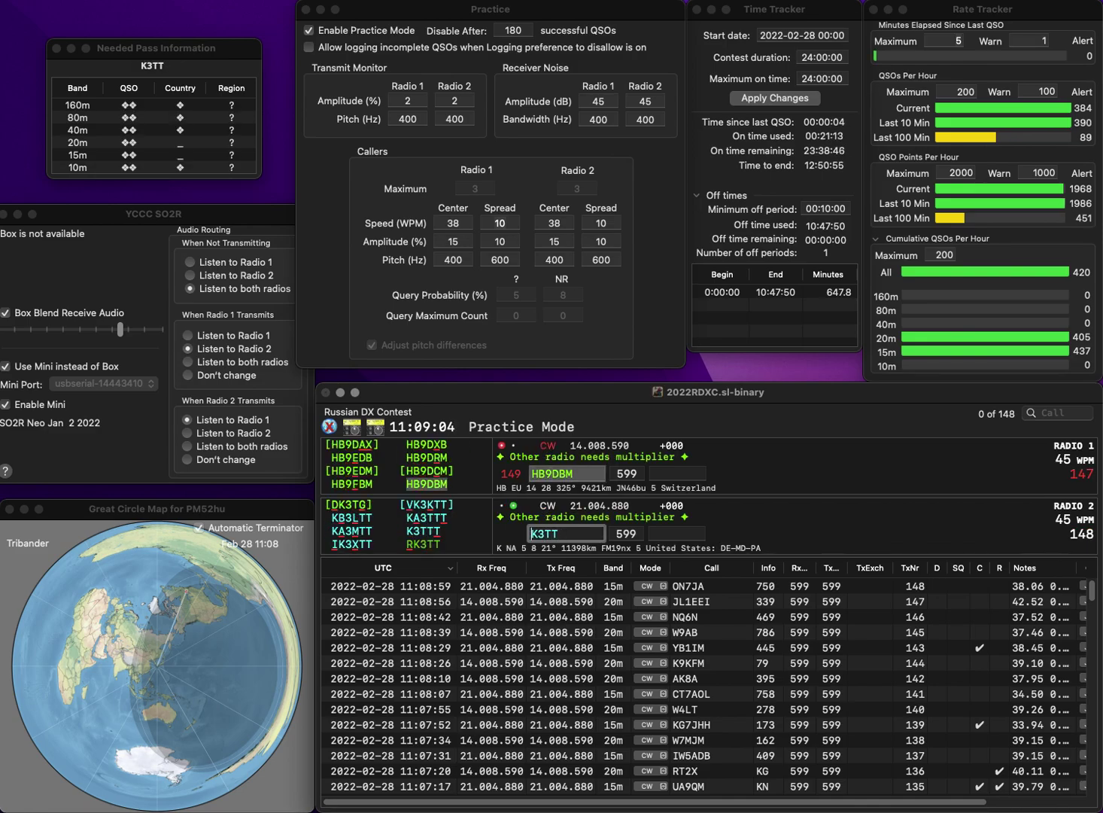
pyautogui.write('R')
pyautogui.press('Return')
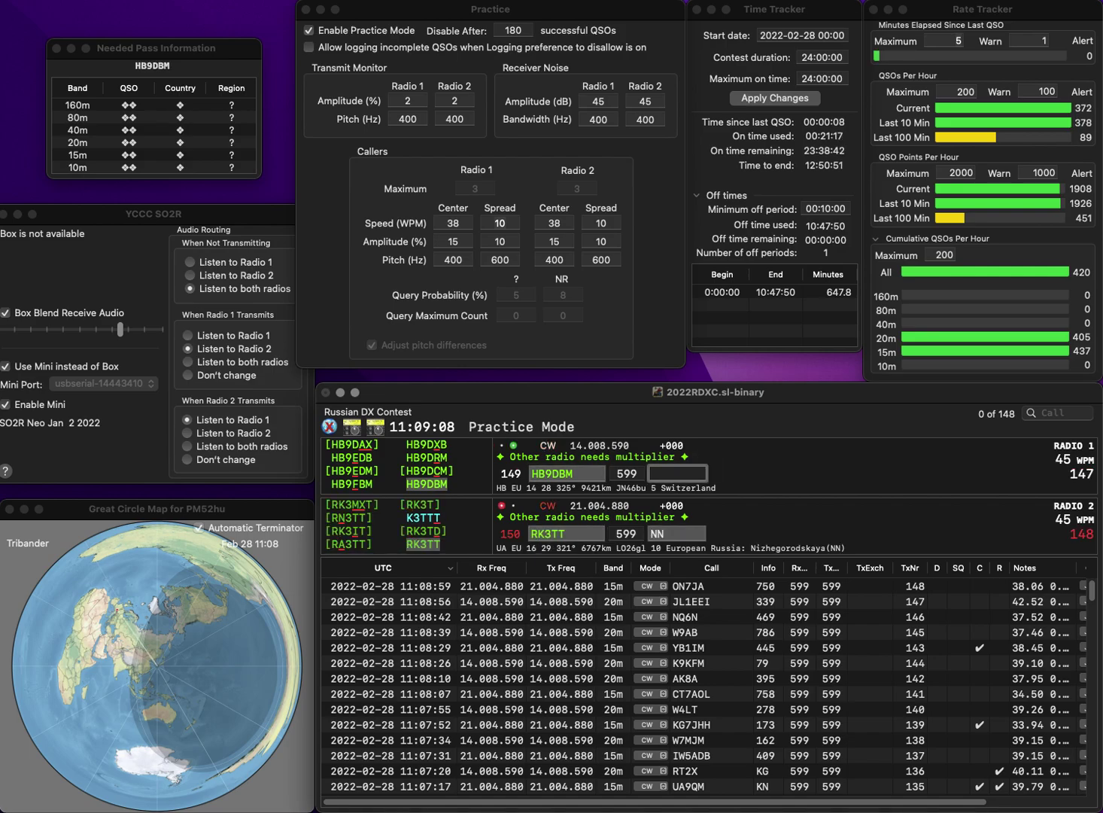
pyautogui.write('845')
pyautogui.press('Return')
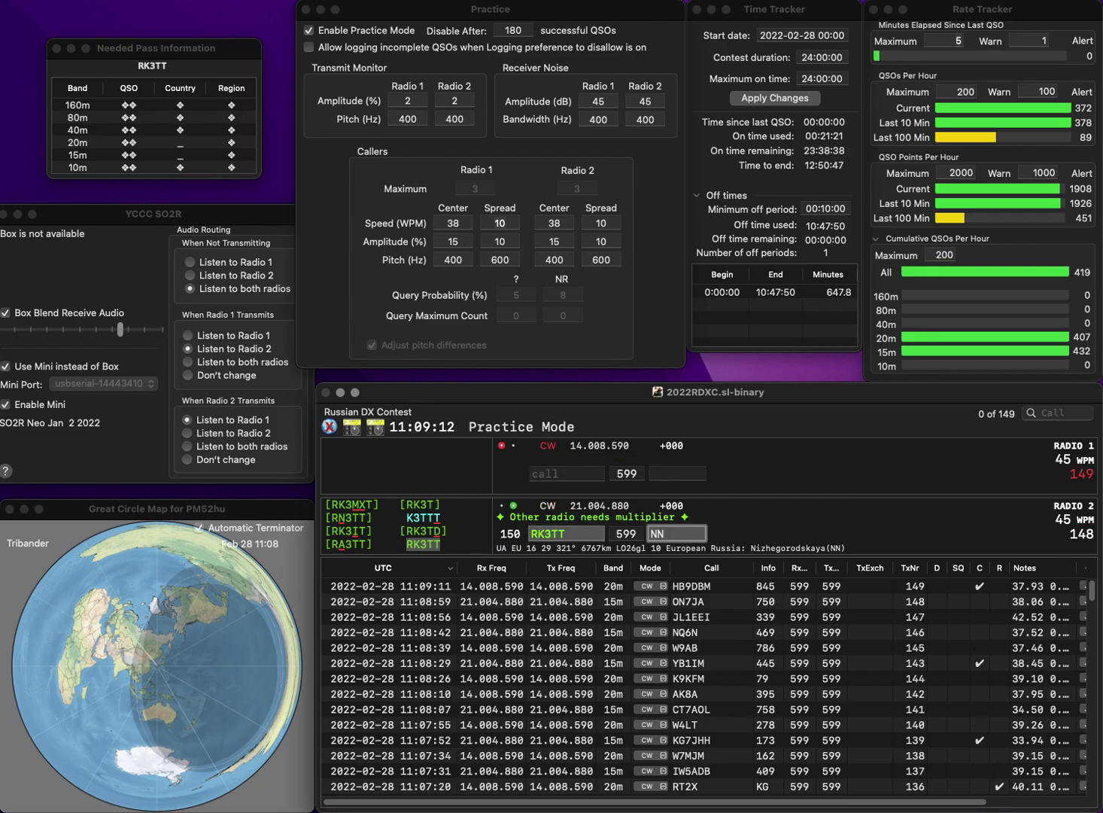
pyautogui.press('Return')
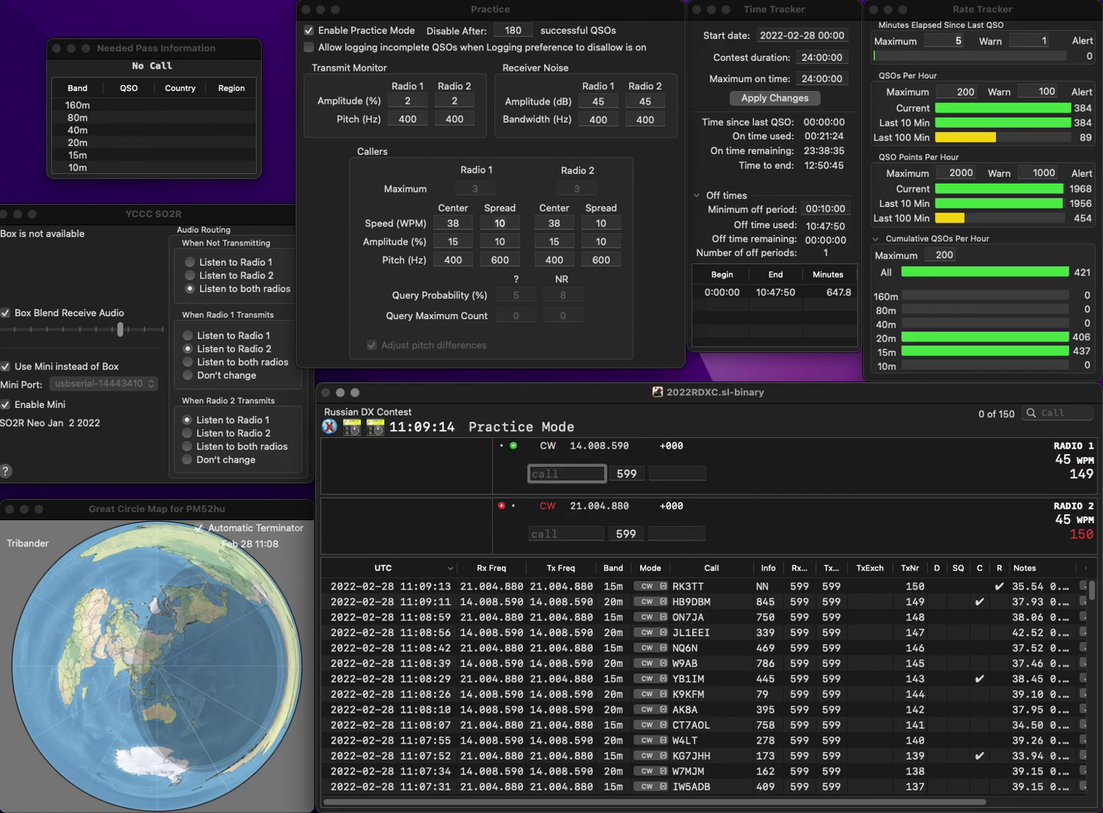
pyautogui.write('7IKJ')
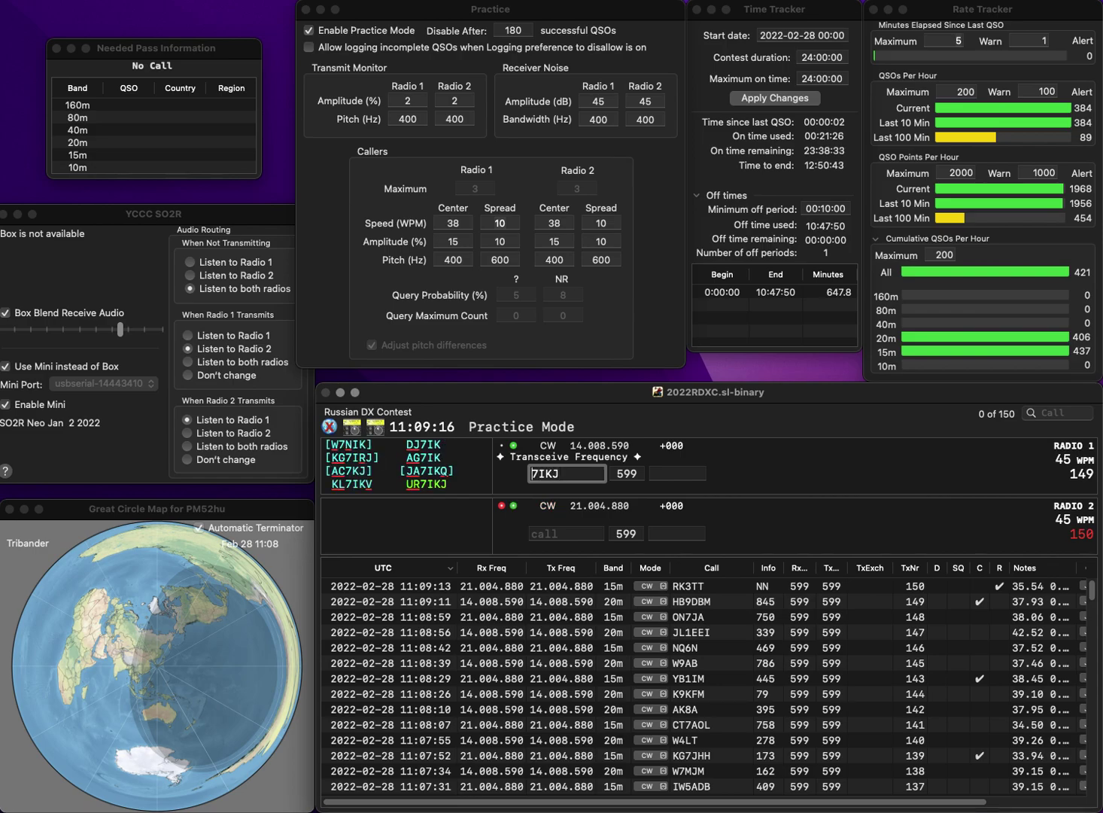
pyautogui.press('Home')
pyautogui.write('UR')
pyautogui.press('Return')
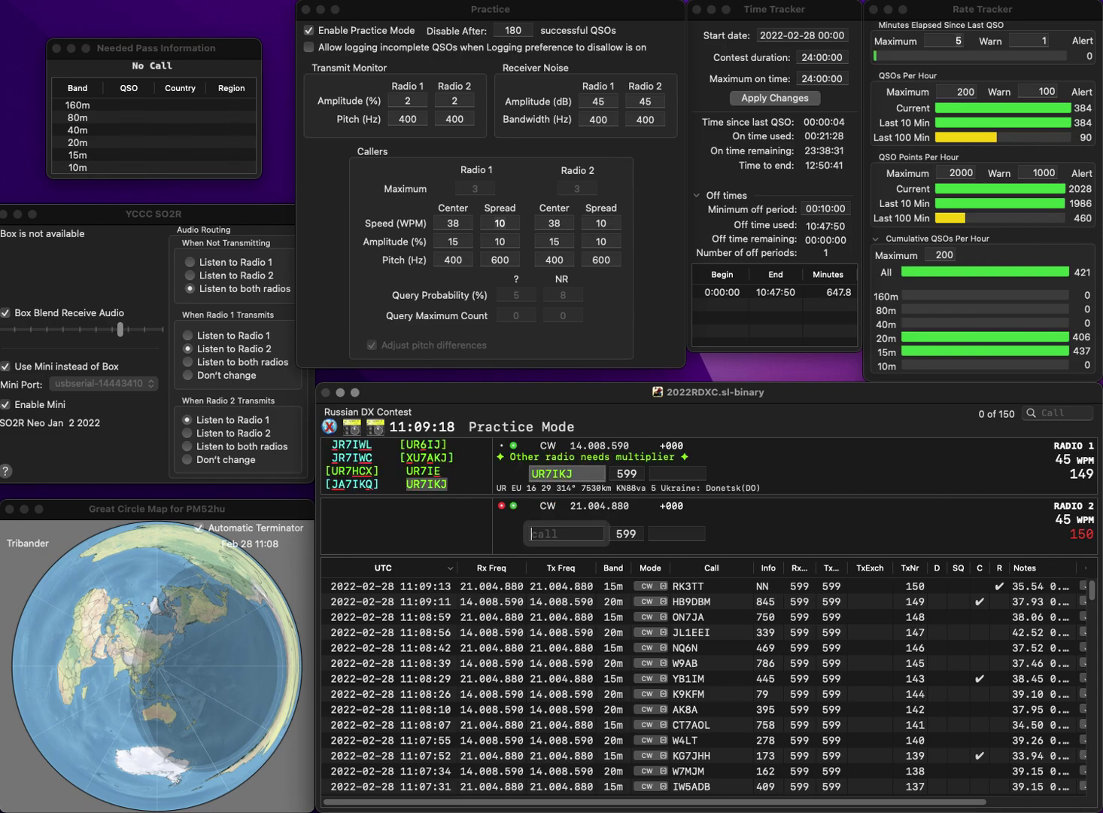
pyautogui.write('B3E')
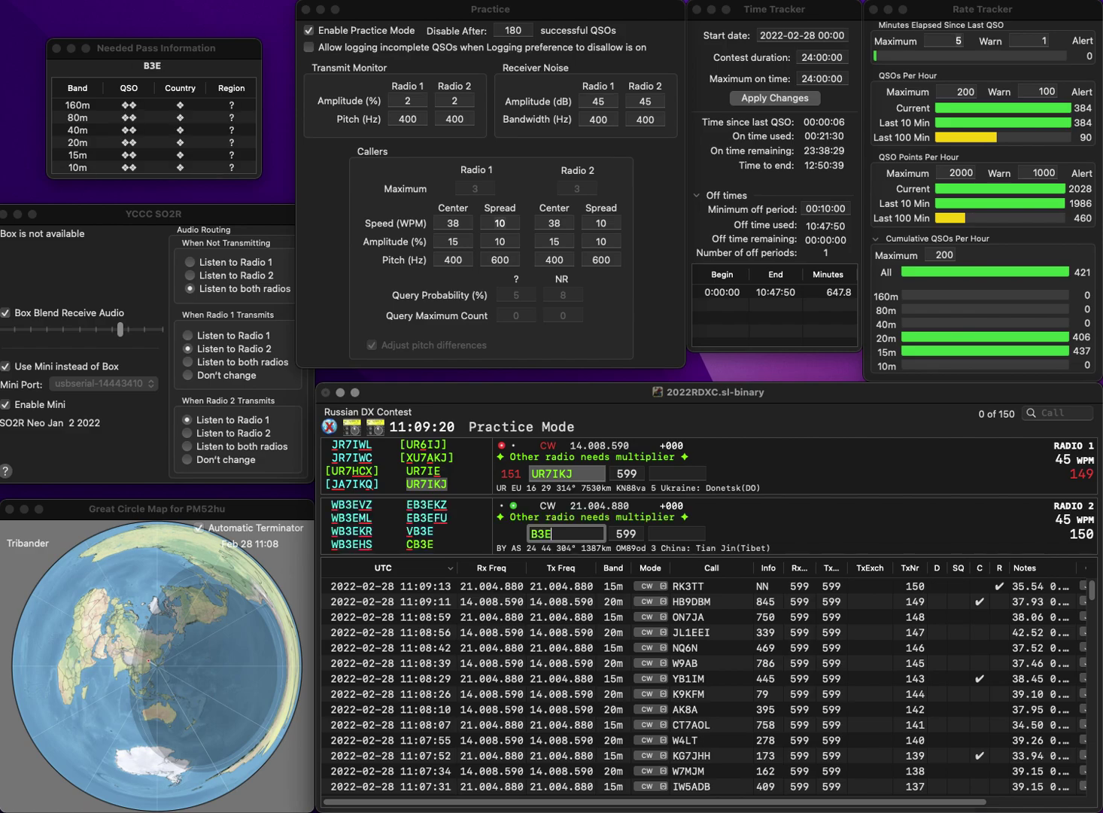
pyautogui.press('BackSpace')
pyautogui.write('ZA')
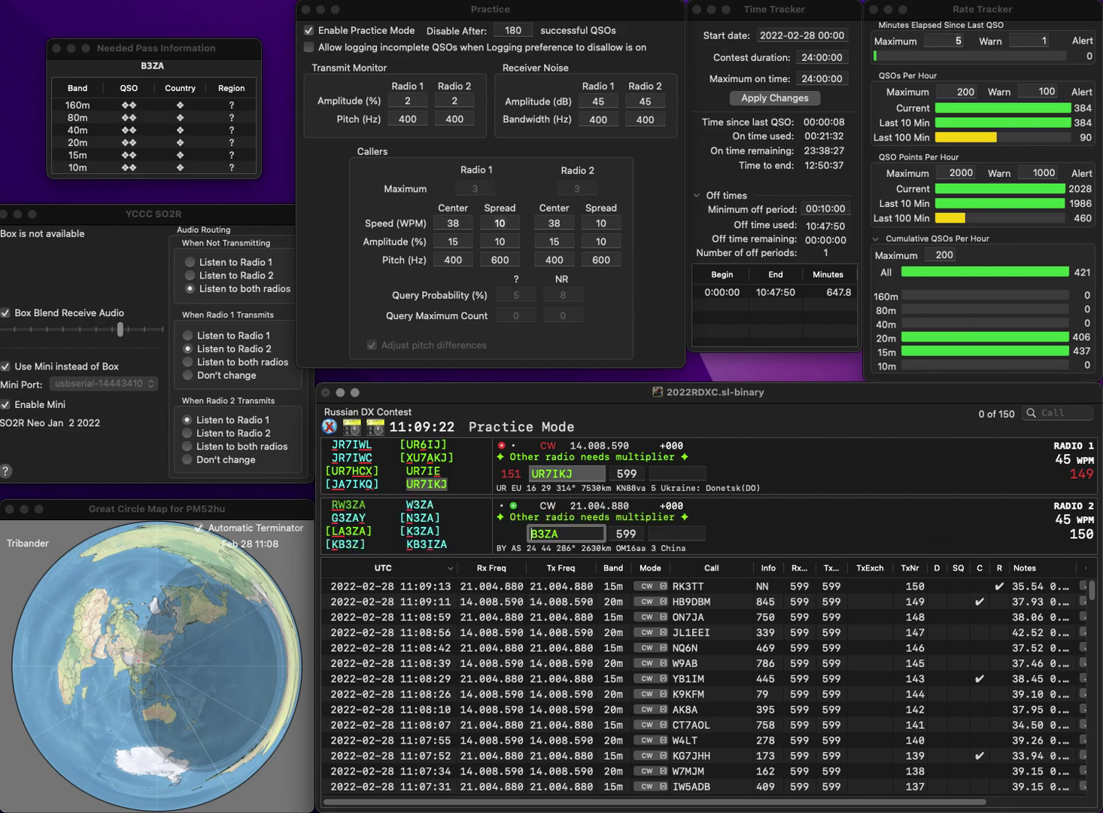
pyautogui.write('K')
pyautogui.press('End')
pyautogui.press('BackSpace')
pyautogui.press('Return')
# - Log UR7IKJ on Radio 1 with received number 728 and KB3Z on Radio 2 with received number 564
pyautogui.write('72')
pyautogui.press('Return')
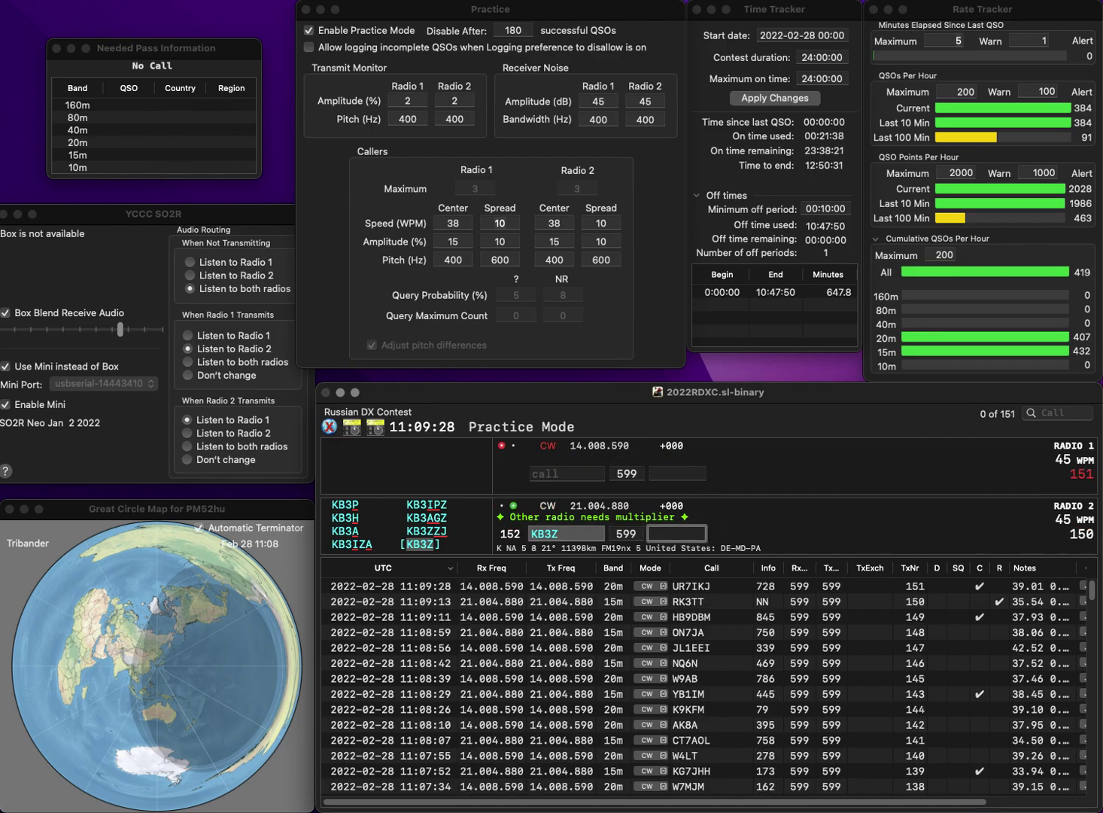
pyautogui.write('564')
pyautogui.press('Return')
# - Answer the Radio 1 caller as VR2HK and the Radio 2 caller as HB9R
pyautogui.write('2')
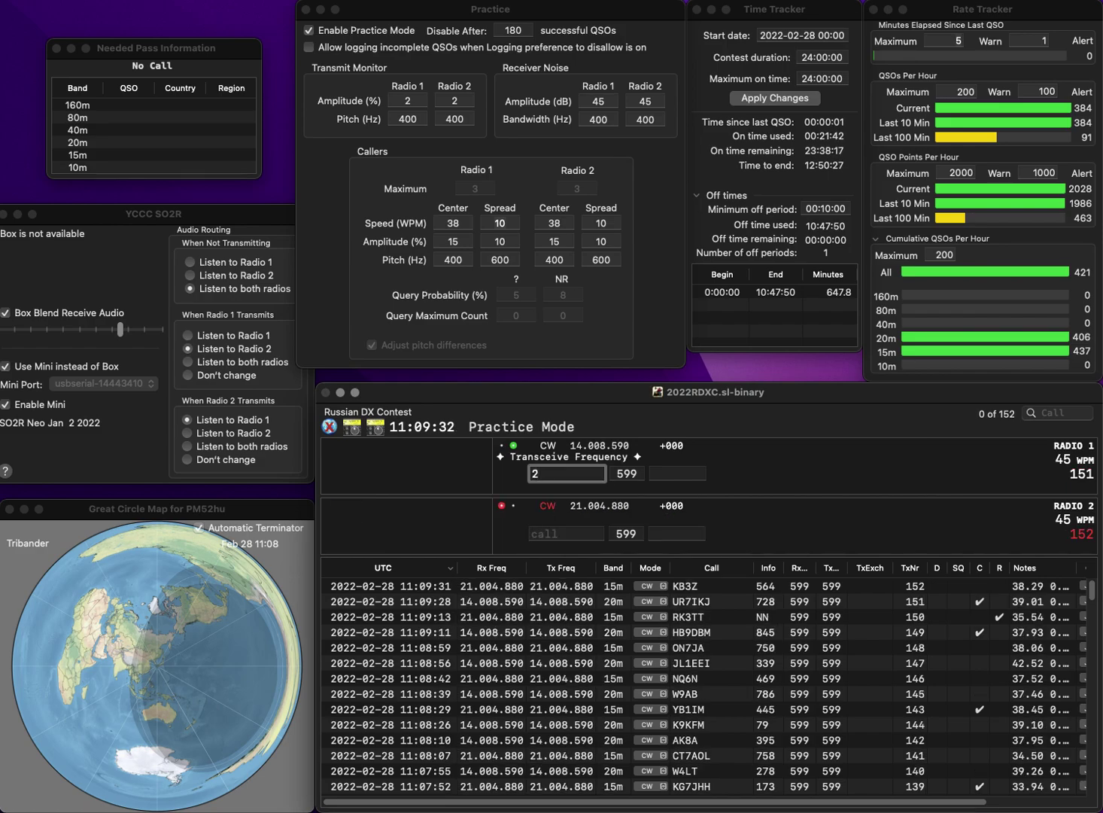
pyautogui.write('HK')
pyautogui.press('Home')
pyautogui.write('VR')
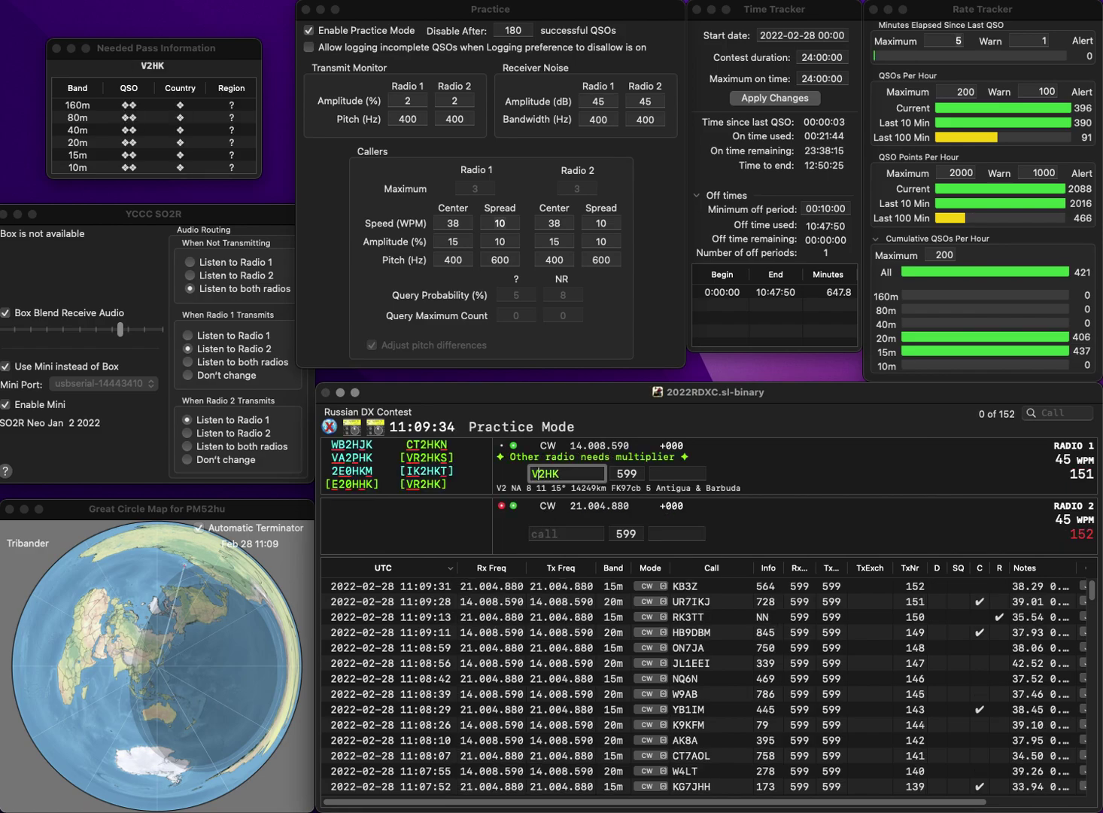
pyautogui.press('Return')
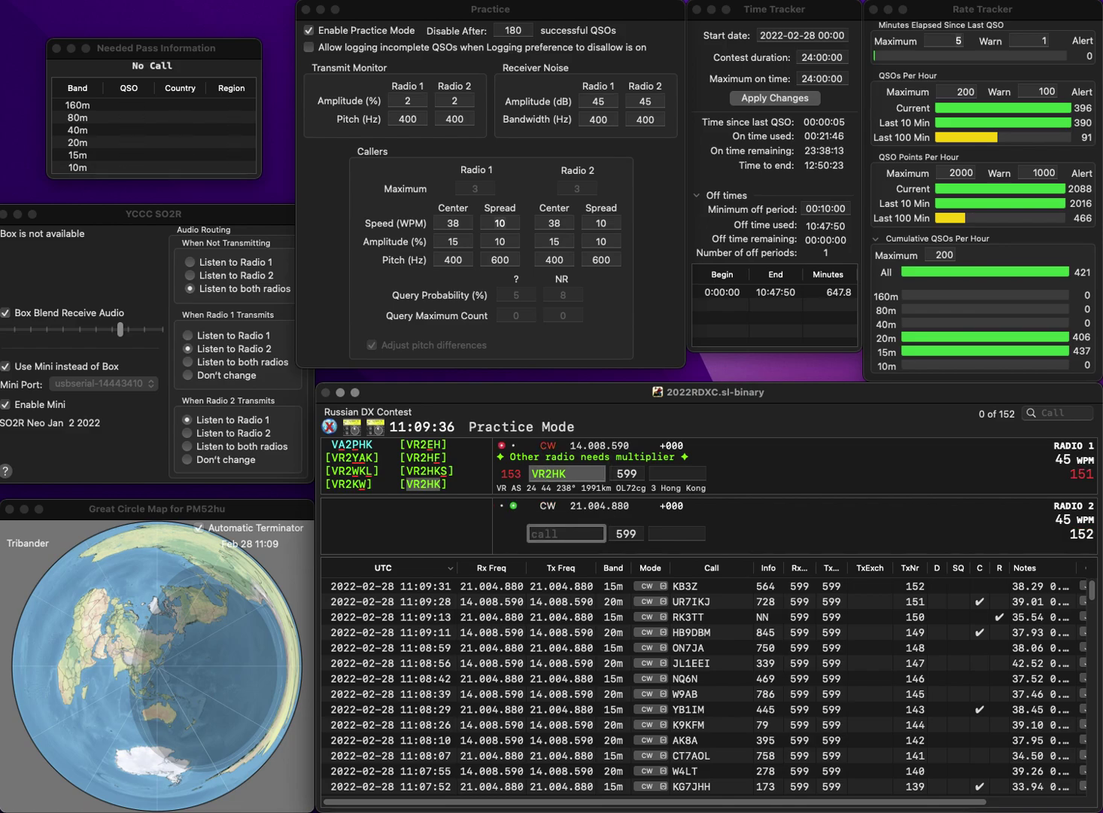
pyautogui.write('HB9R')
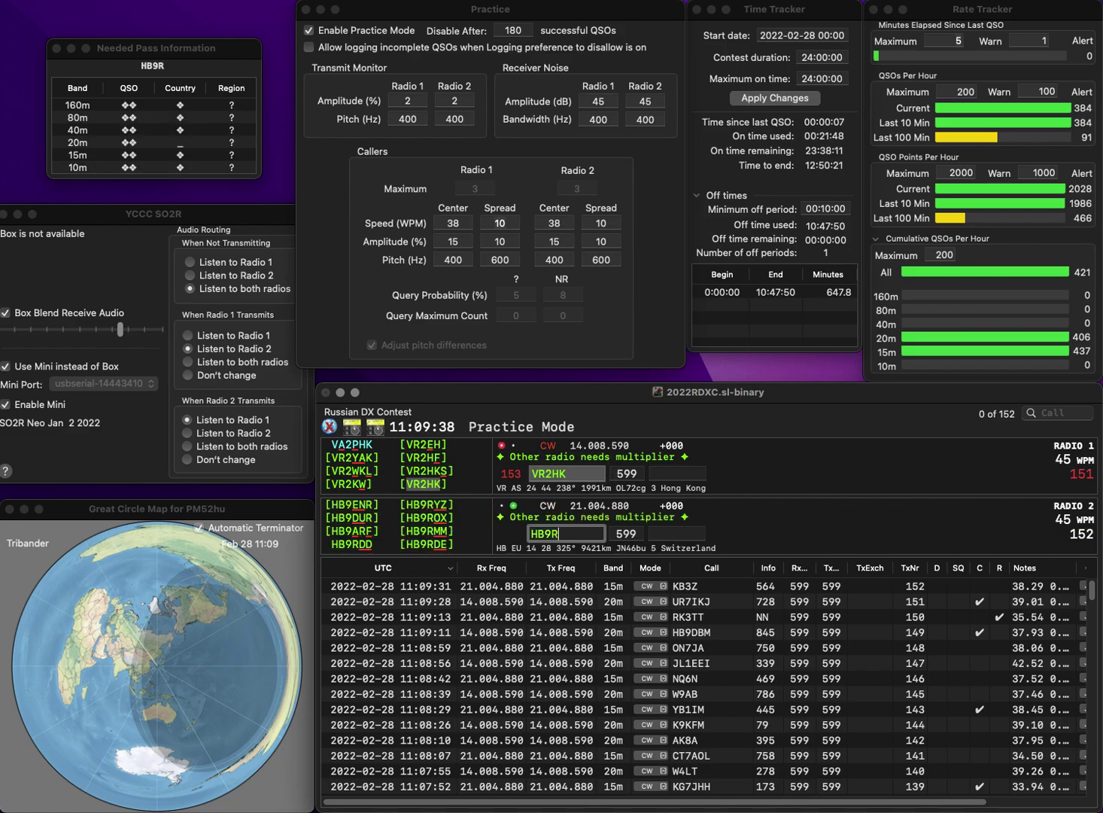
pyautogui.press('Return')
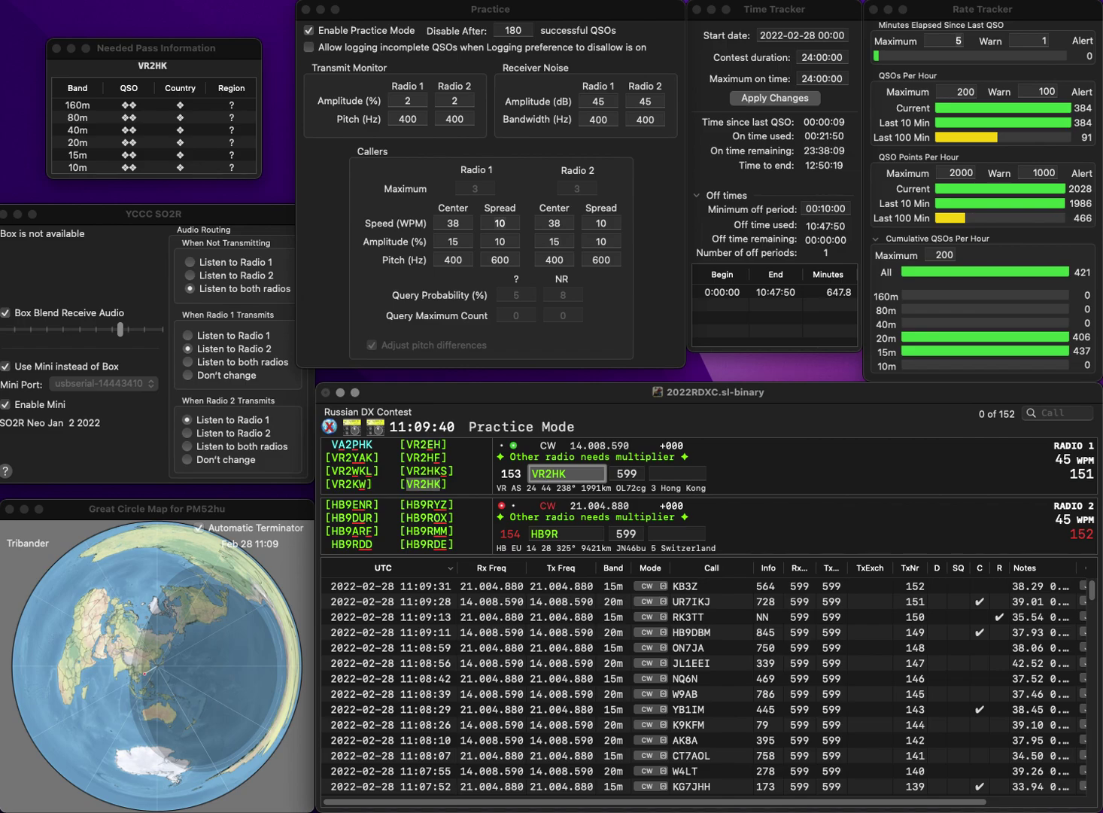
# - Change the Radio 1 call to R2HK and the Radio 2 call to 59R, answering each caller again
pyautogui.write('2HK')
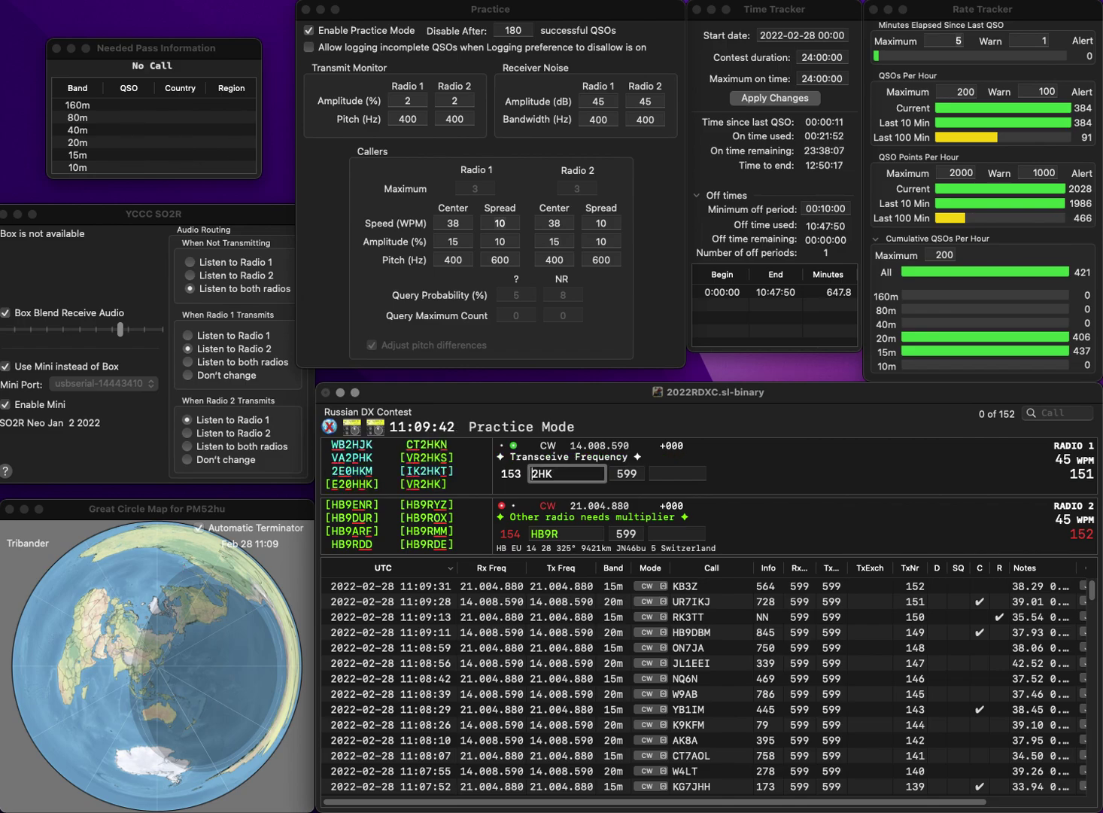
pyautogui.press('Home')
pyautogui.write('R')
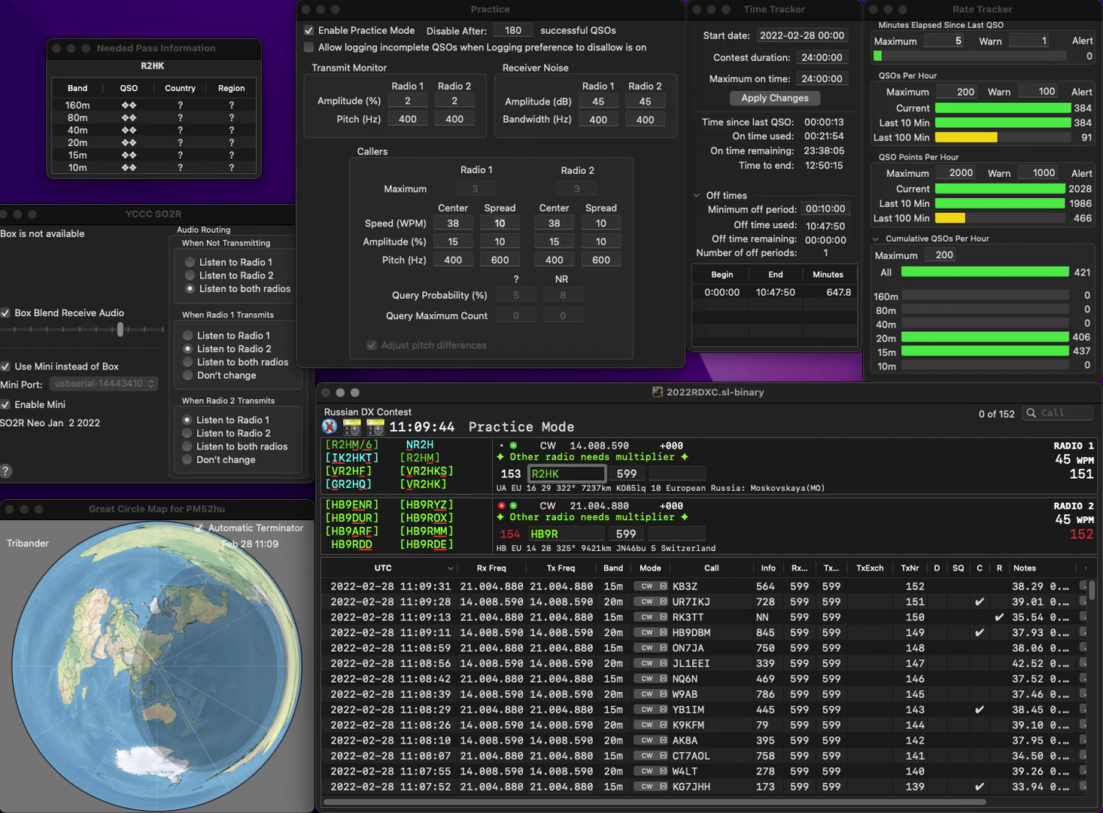
pyautogui.press('Return')
pyautogui.press('Home')
pyautogui.press('Delete')
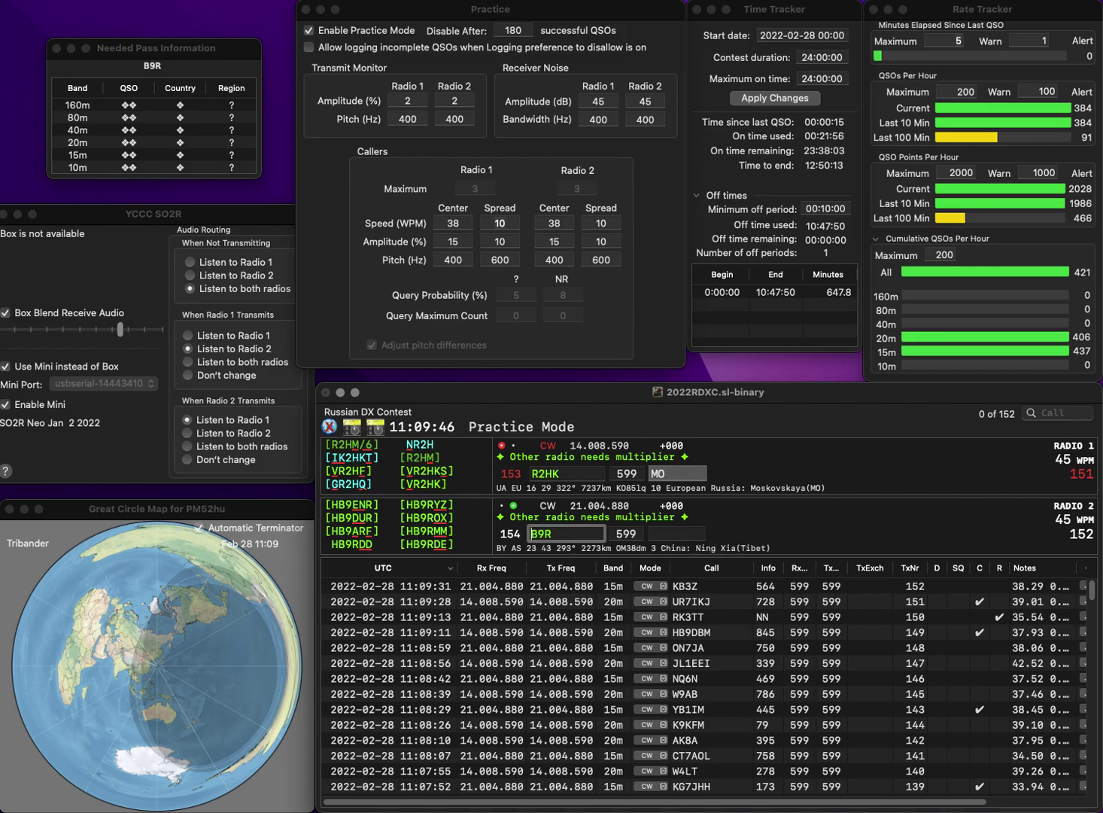
pyautogui.write('5')
pyautogui.press('Delete')
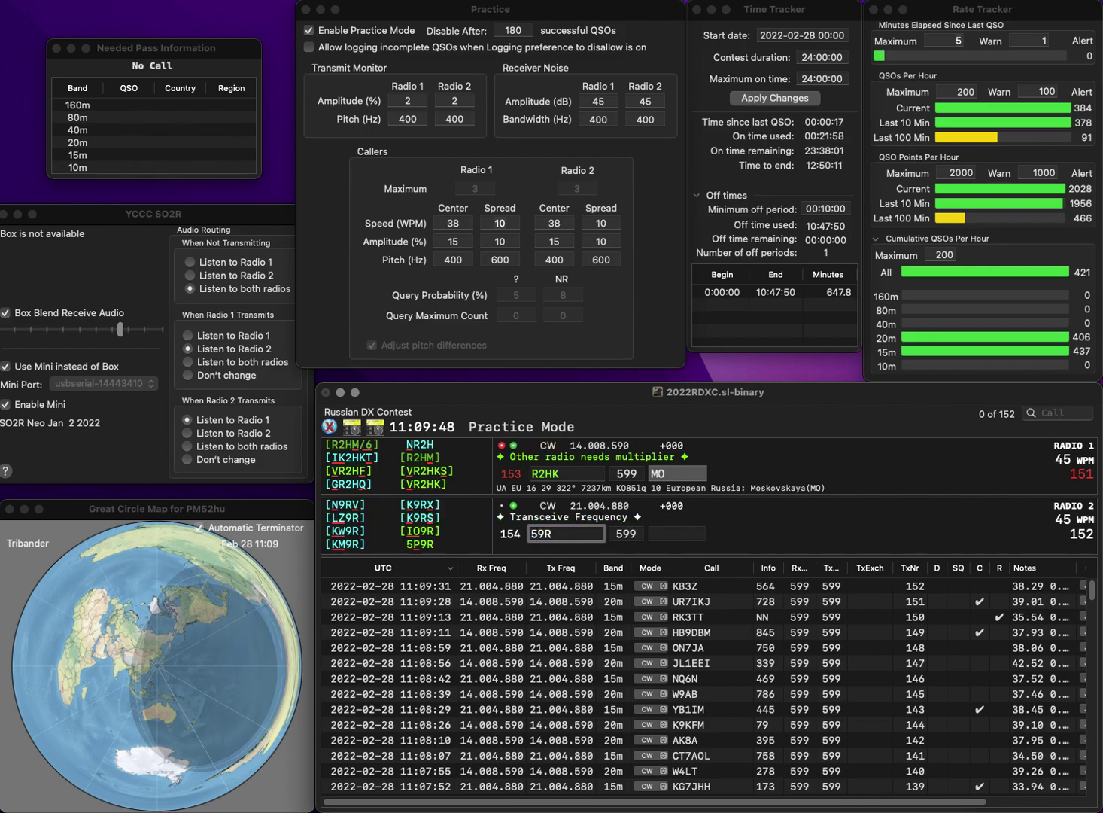
pyautogui.press('Return')
pyautogui.write('3')
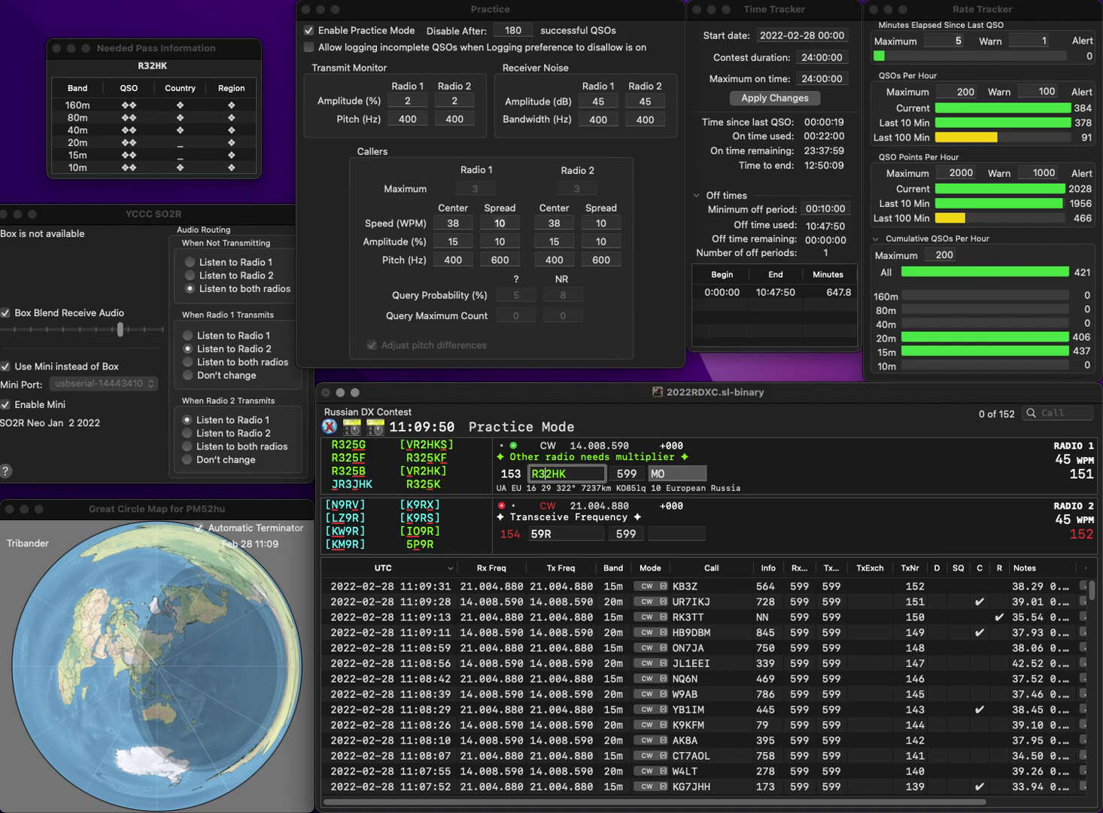
pyautogui.press('Right')
pyautogui.press('Delete')
pyautogui.write('5')
pyautogui.press('Return')
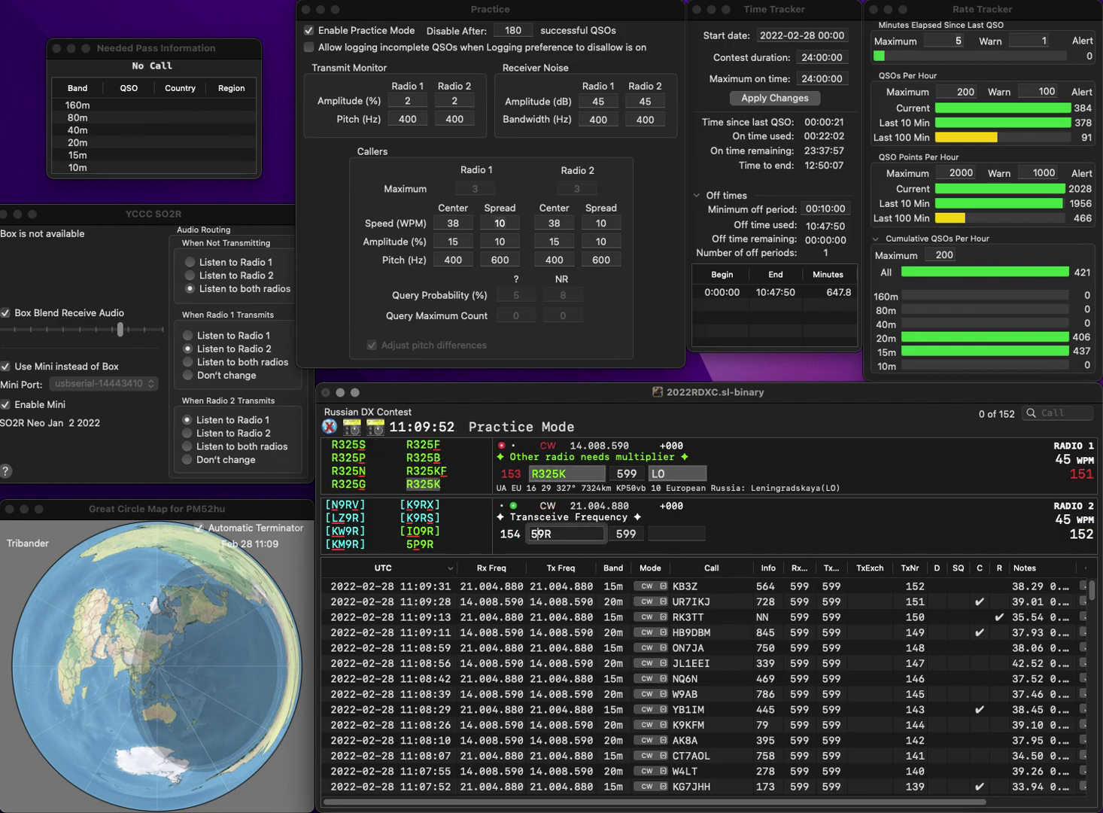
pyautogui.write('HD')
pyautogui.press('Delete')
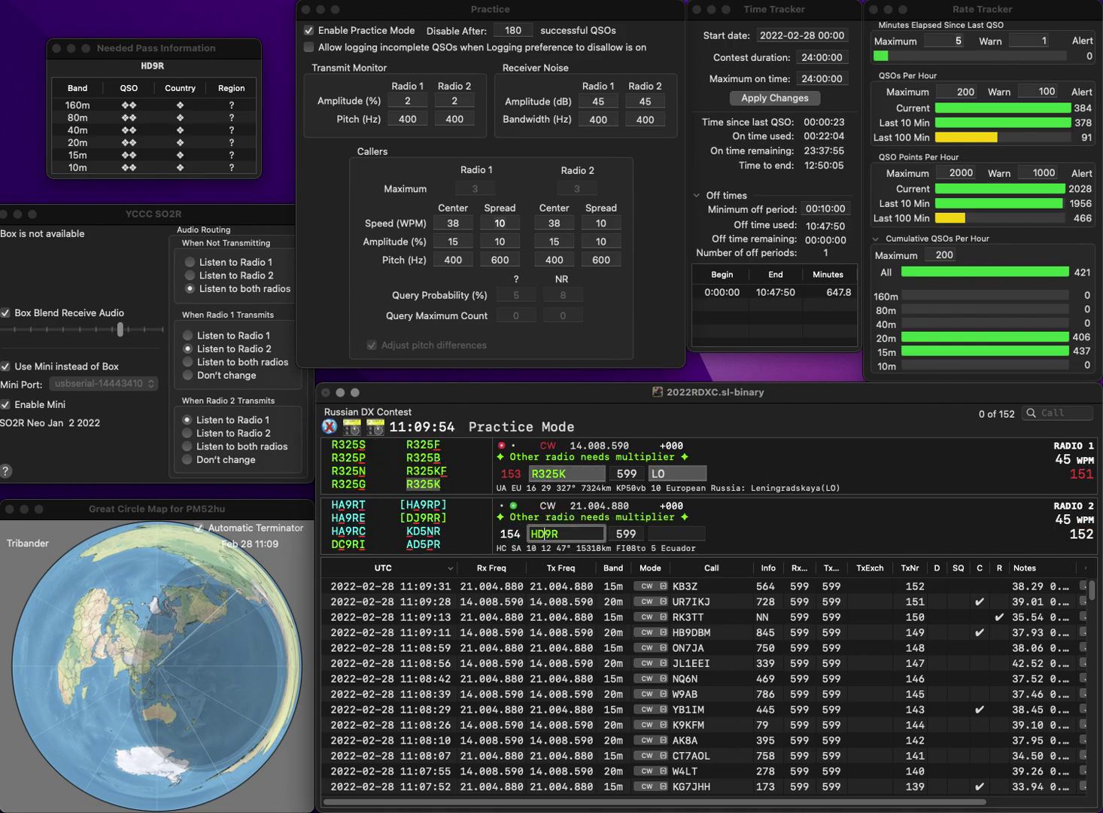
pyautogui.press('Delete')
pyautogui.write('8')
pyautogui.press('Return')
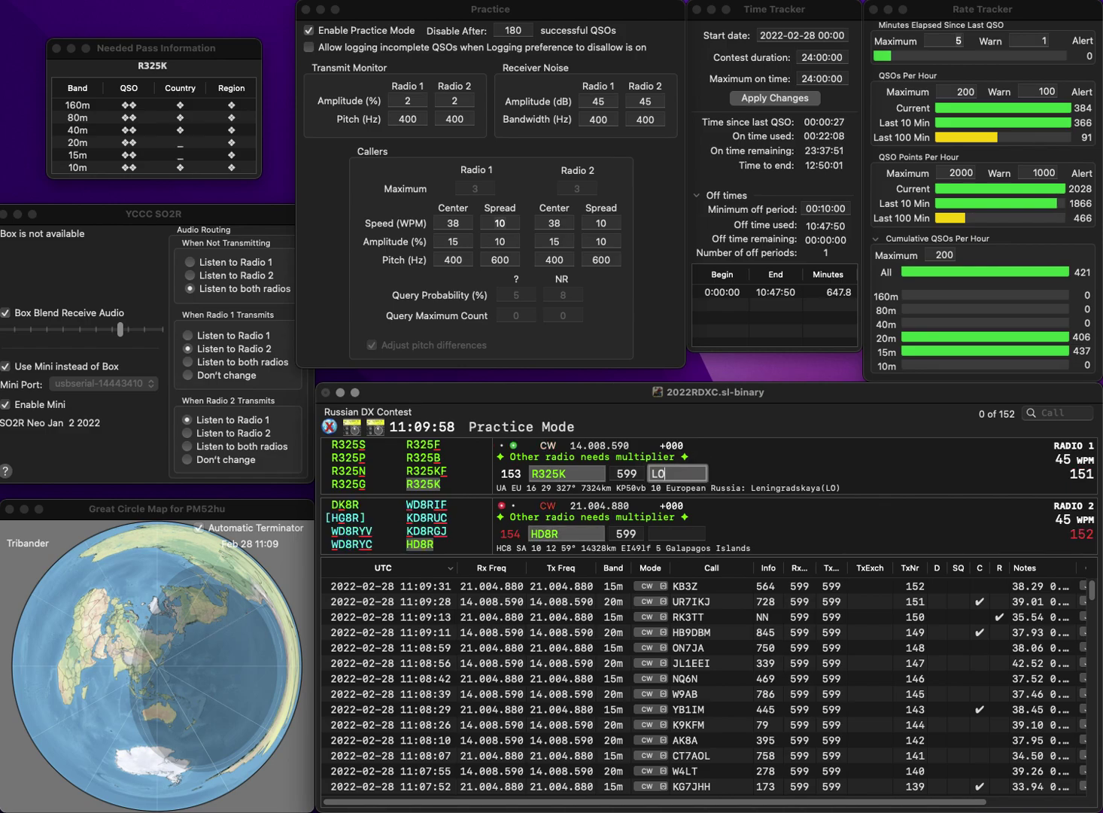
pyautogui.press('Return')
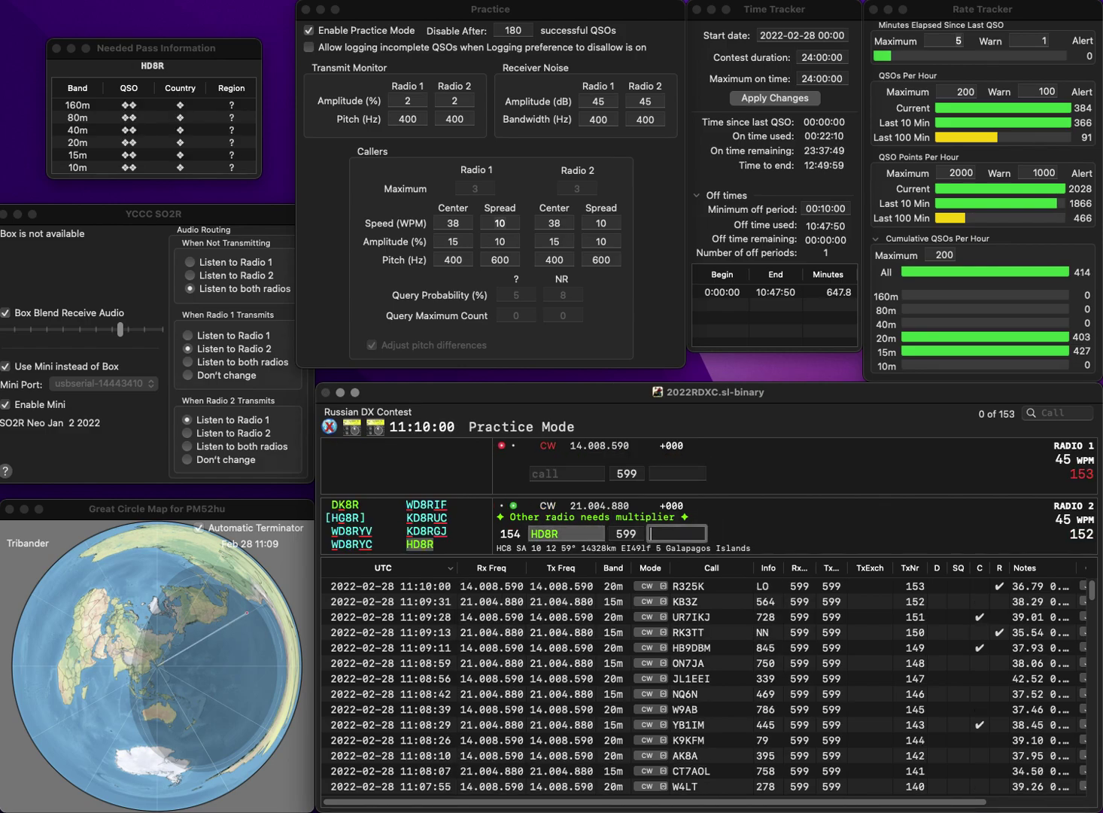
pyautogui.write('293')
pyautogui.press('Return')
pyautogui.write('DL8UV')
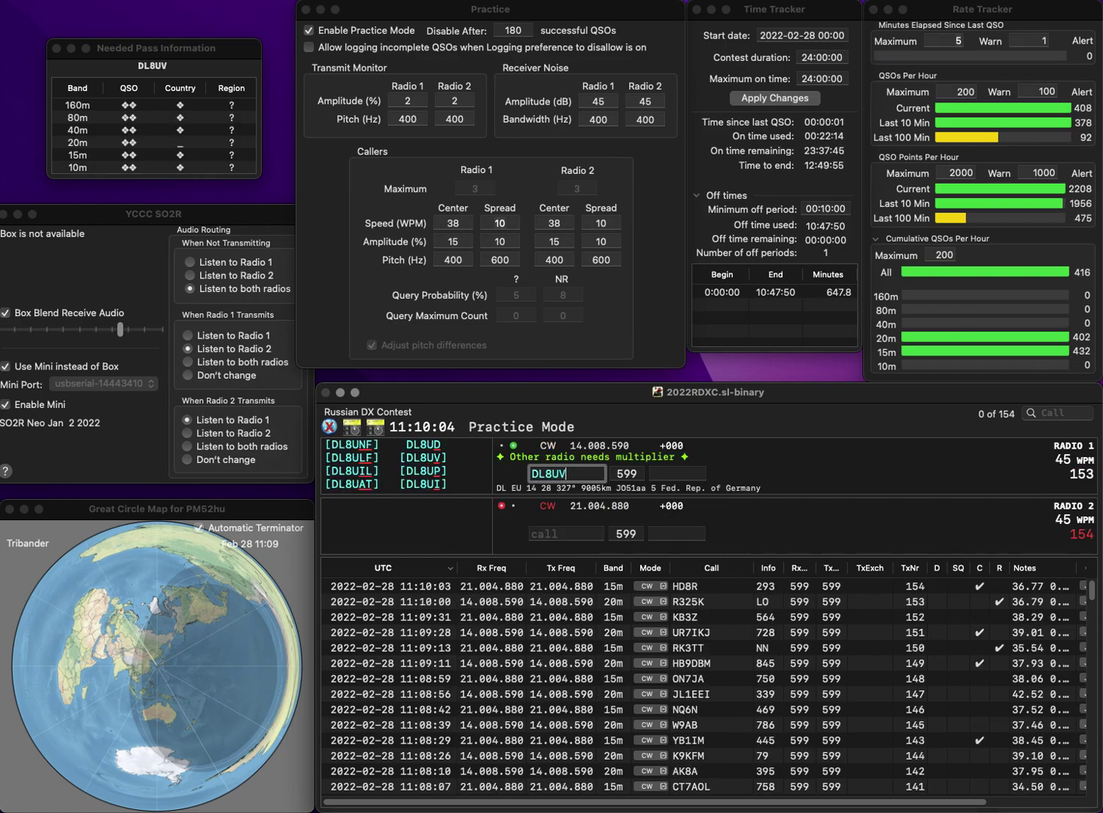
pyautogui.press('Return')
pyautogui.write('OV1CDX')
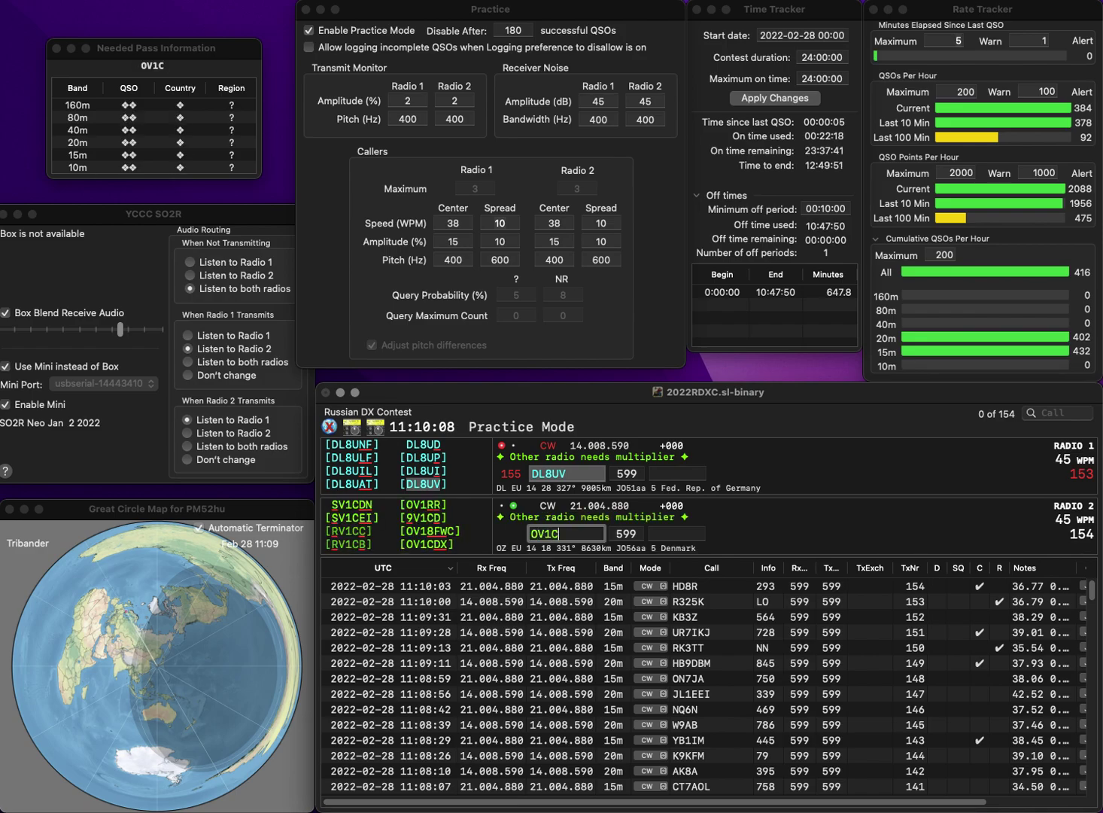
pyautogui.press('Return')
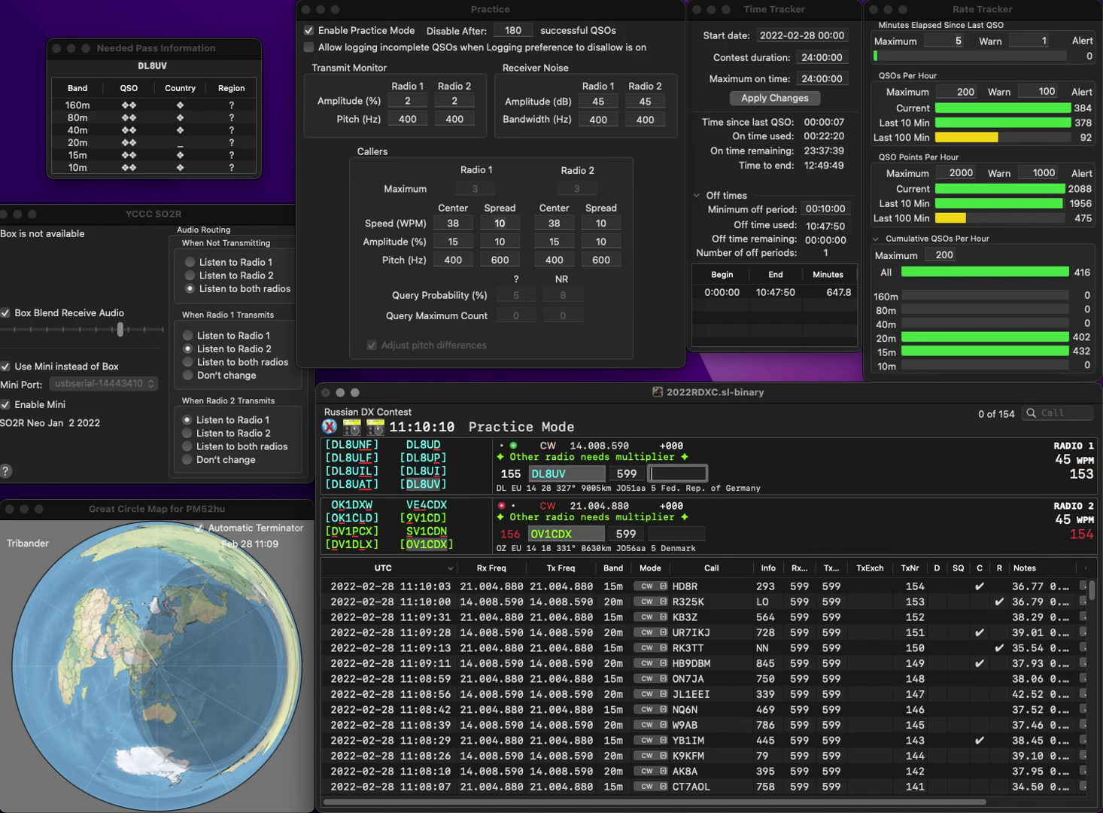
pyautogui.write('534')
pyautogui.press('Return')
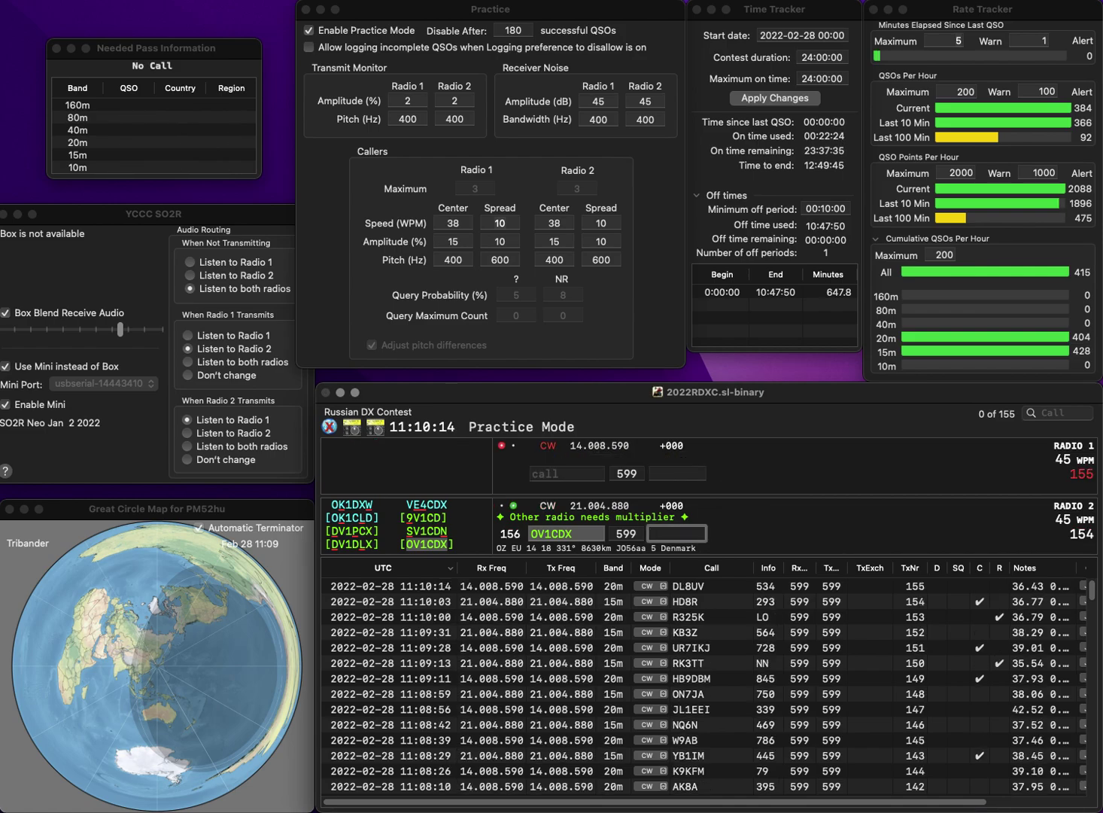
pyautogui.write('679')
pyautogui.press('Return')
# - Answer the Radio 1 caller with the partial call E7, answer Radio 2 as EA1U, and complete the Radio 1 call as E74O
pyautogui.write('E')
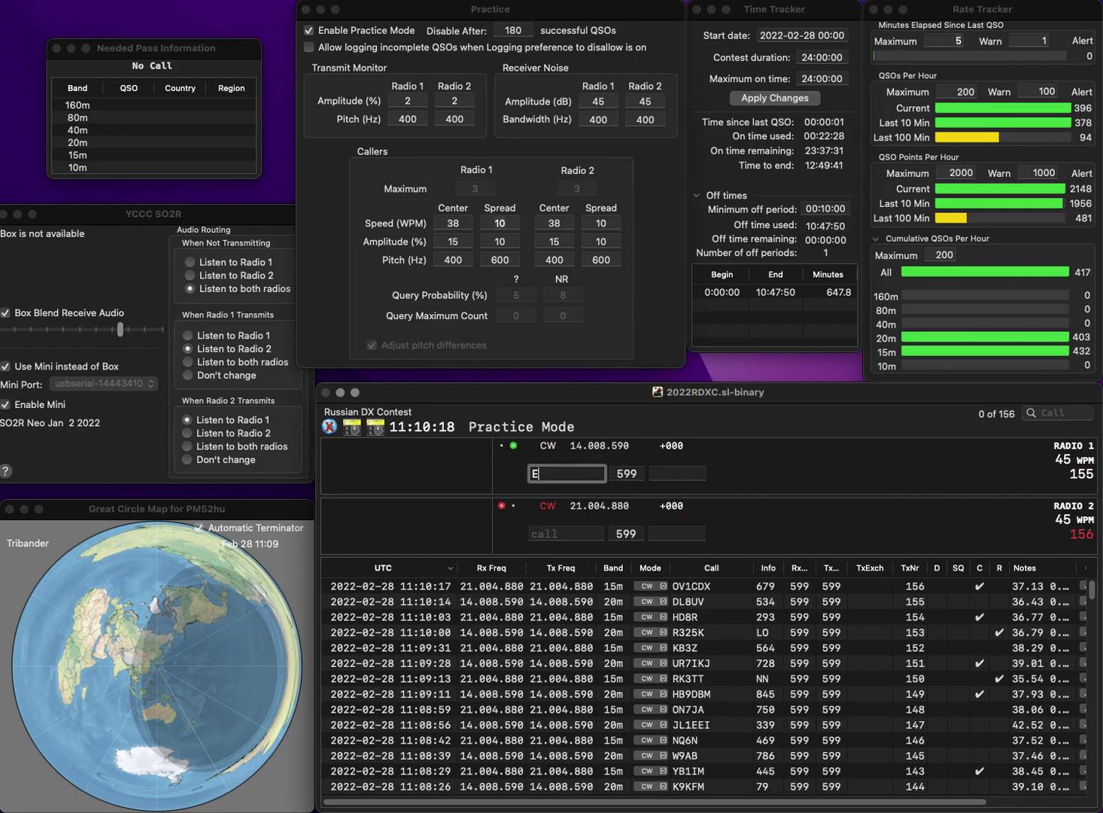
pyautogui.write('7')
pyautogui.press('Return')
pyautogui.write('EA1U')
pyautogui.press('Return')
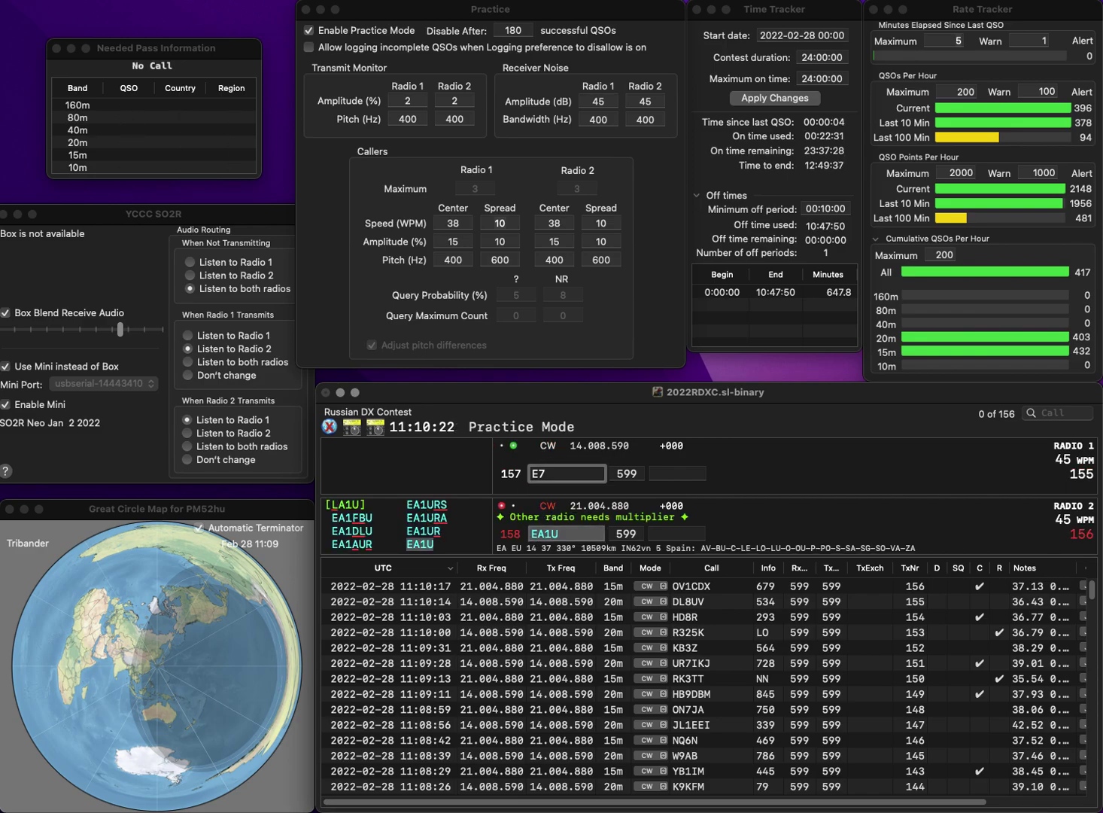
pyautogui.write('40')
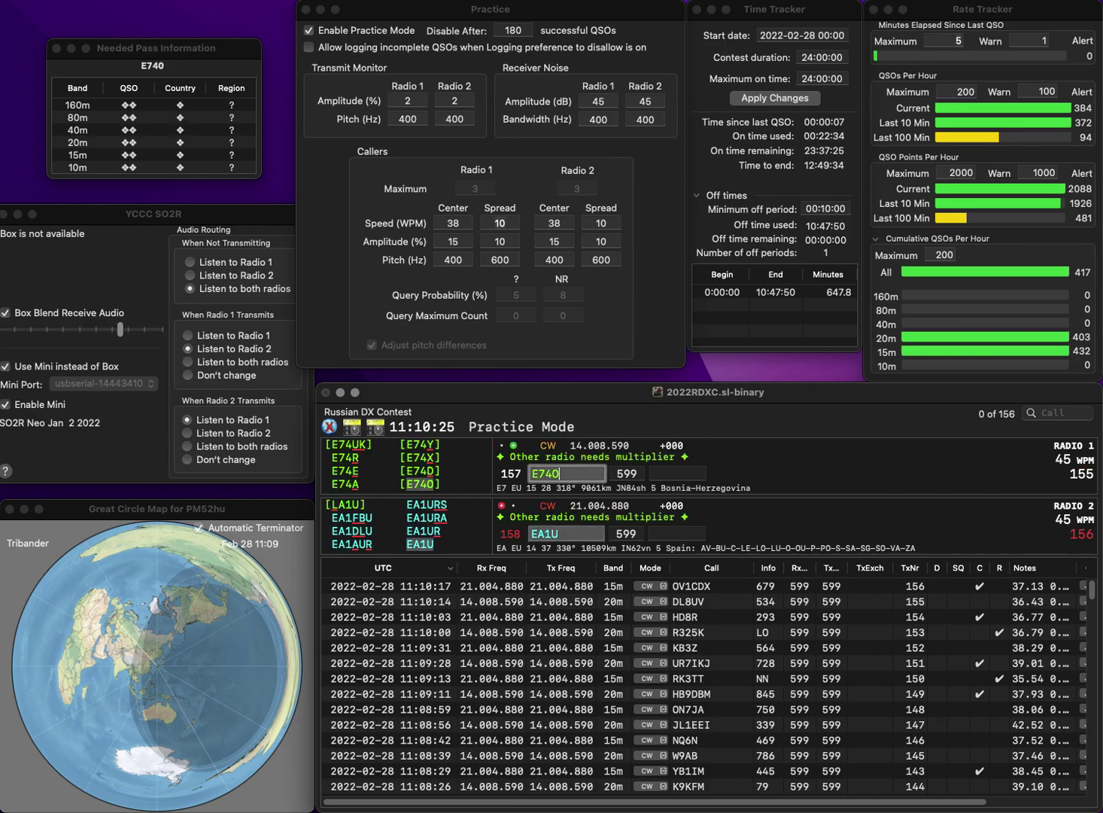
pyautogui.press('Return')
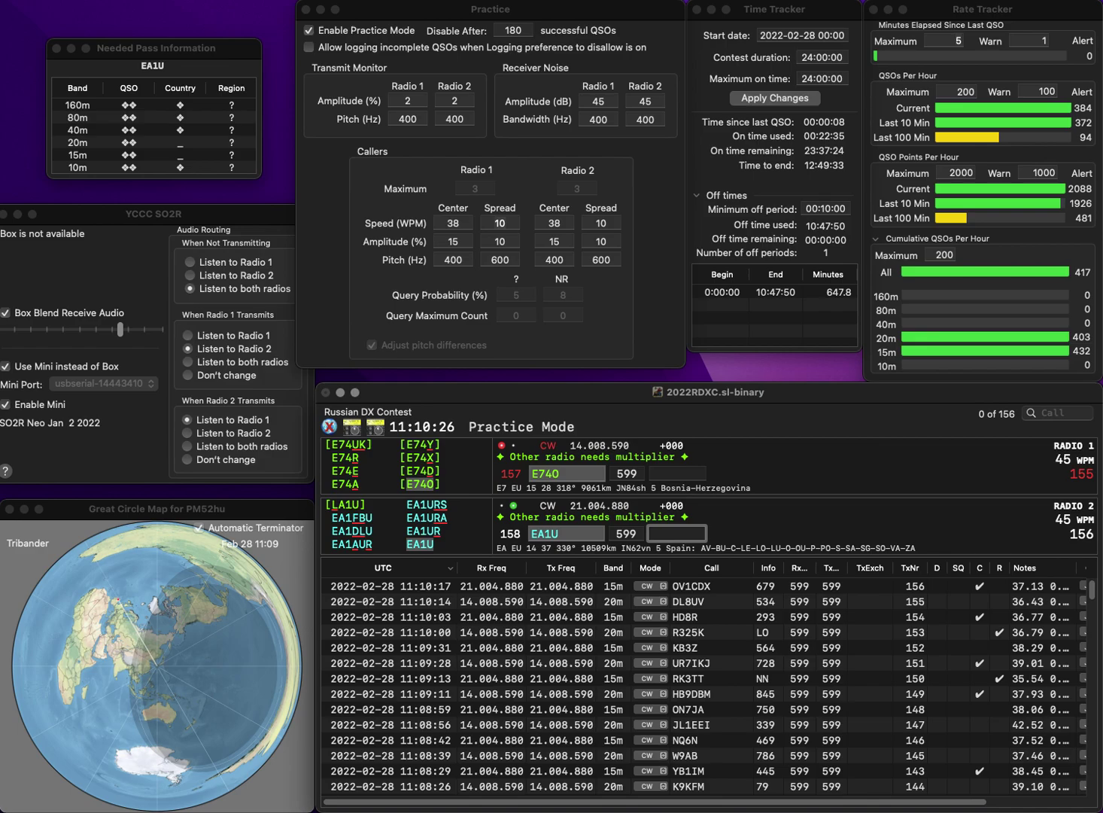
# - Log EA1U on Radio 2 with received number 482 and E74O on Radio 1 with received number 158
pyautogui.write('482')
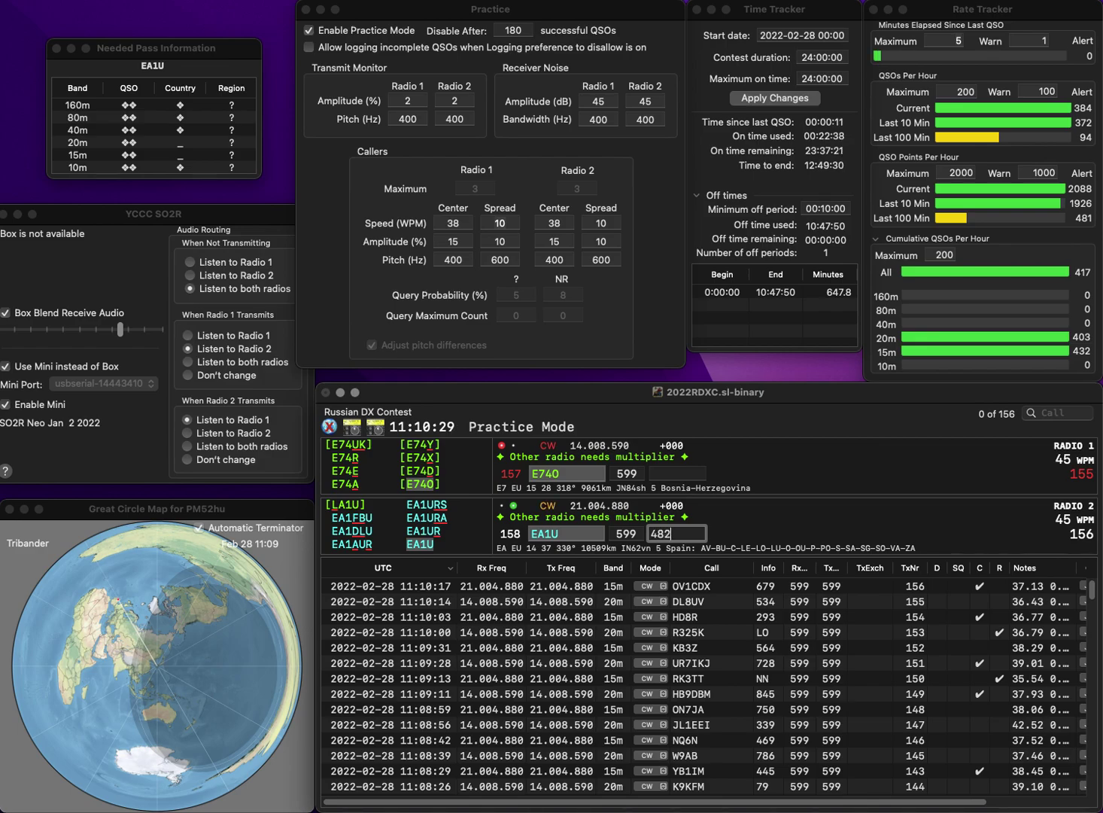
pyautogui.press('Return')
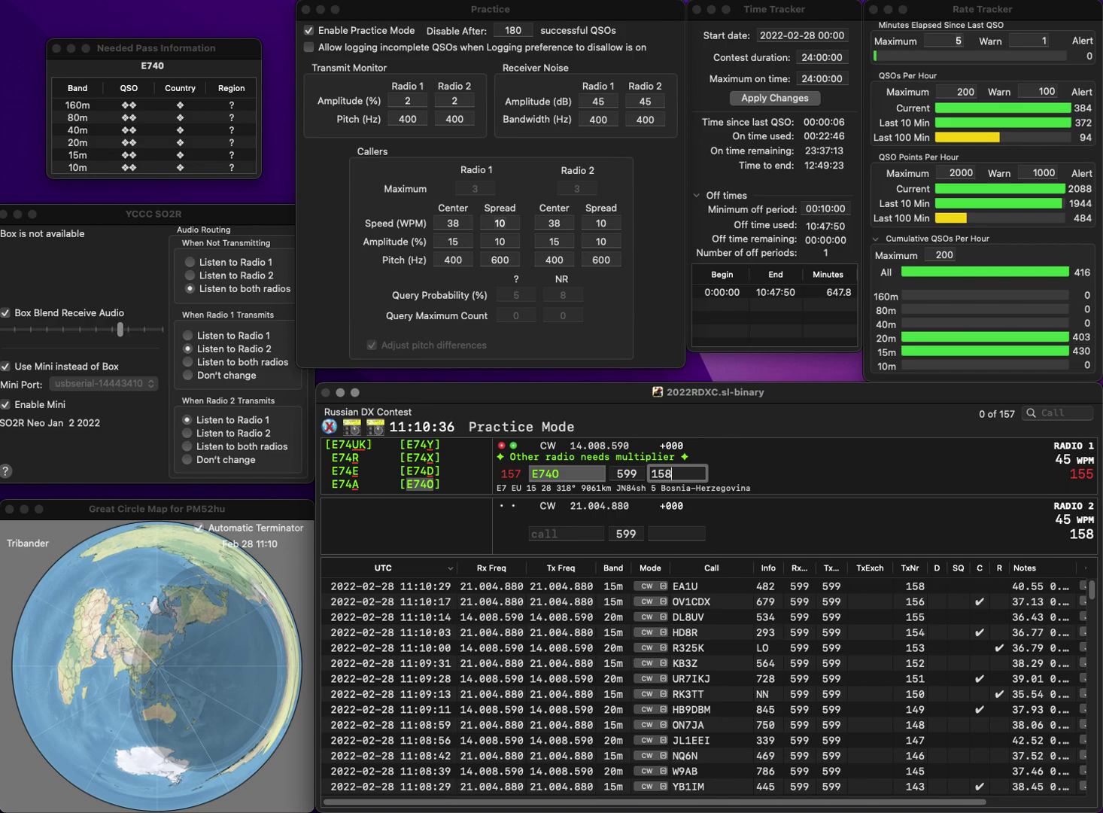
pyautogui.press('Return')
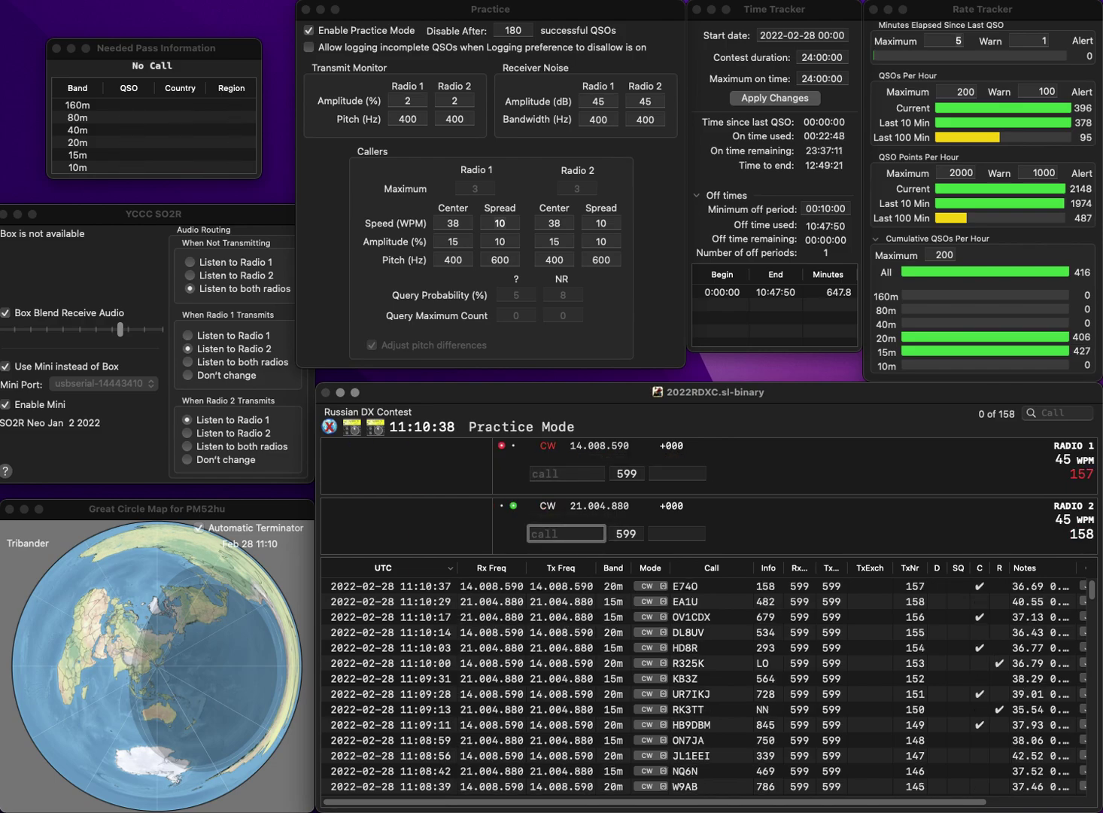
# - Answer the Radio 2 caller as LN7TTT and the Radio 1 caller as OE3RTB
pyautogui.write('7N')
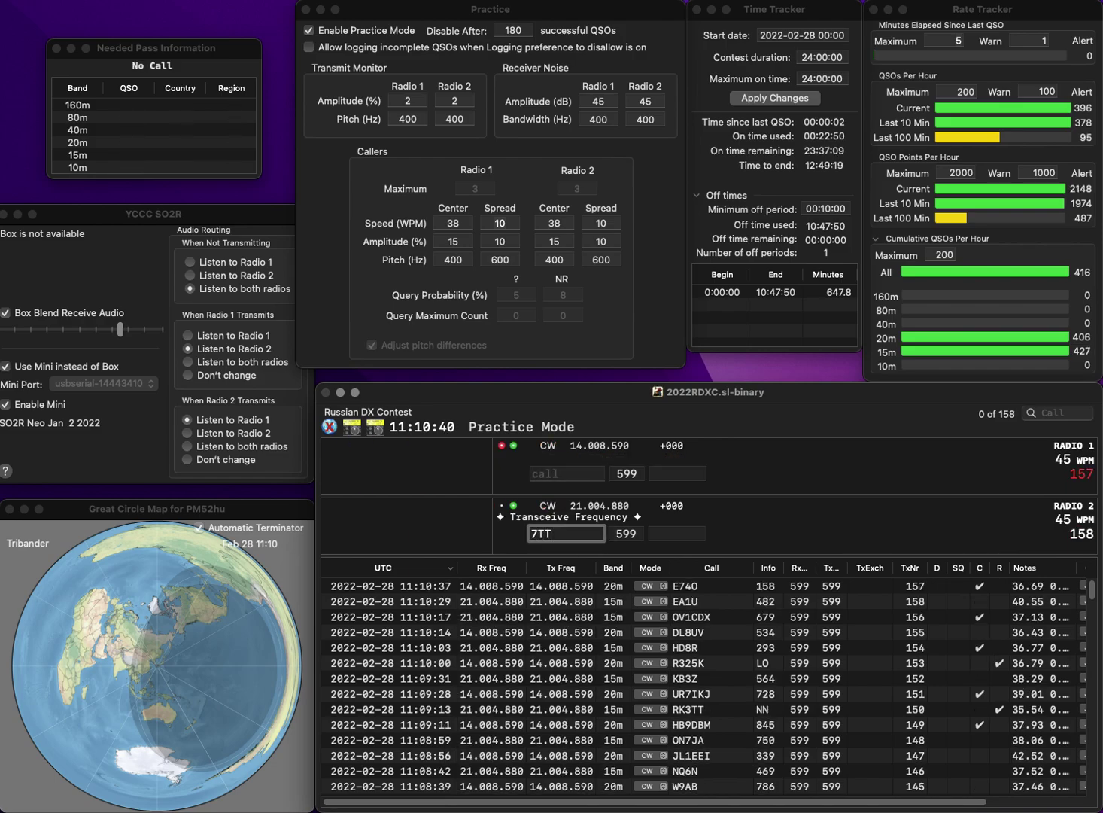
pyautogui.write('TT')
pyautogui.write('LN')
pyautogui.press('Return')
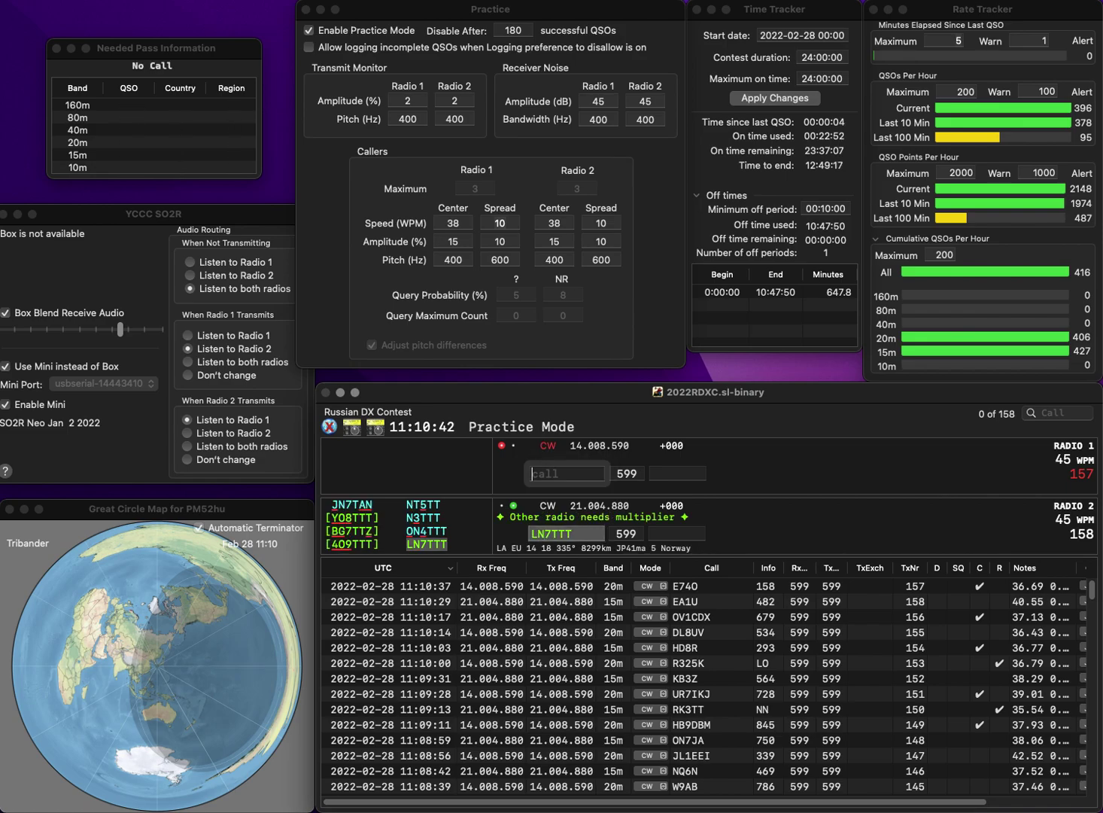
pyautogui.write('OE')
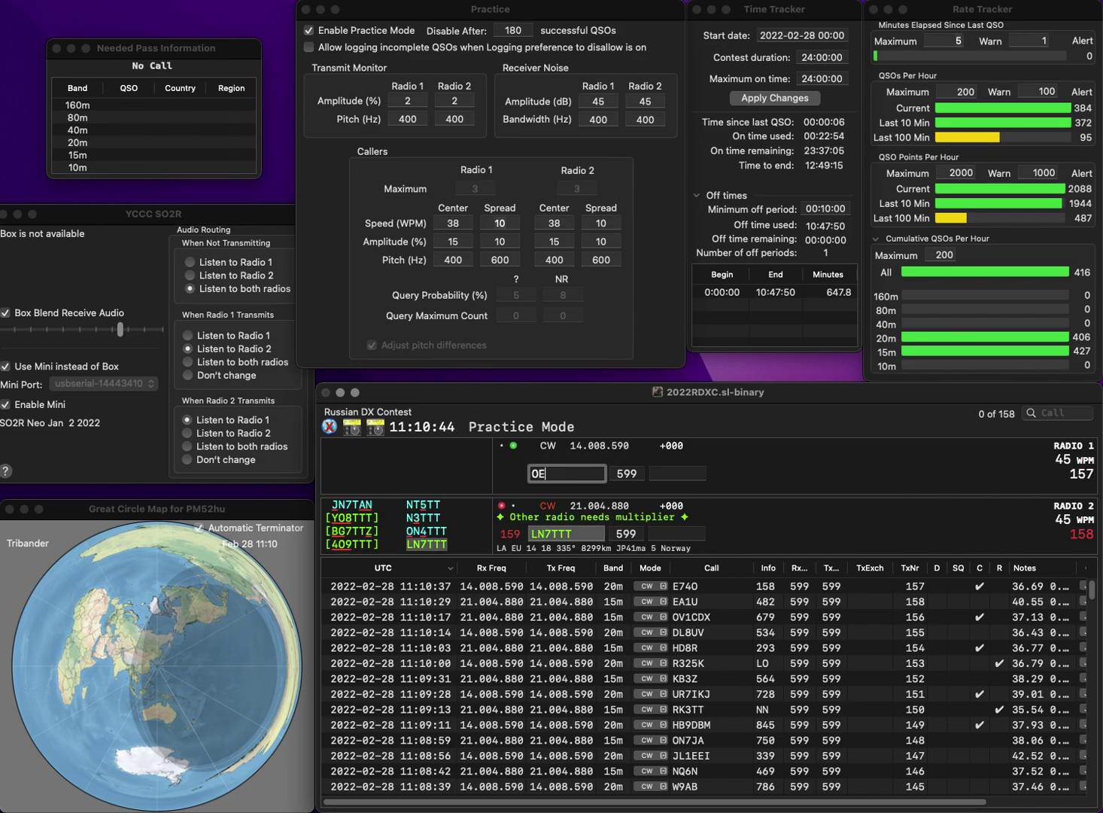
pyautogui.write('3RTB')
pyautogui.press('Return')
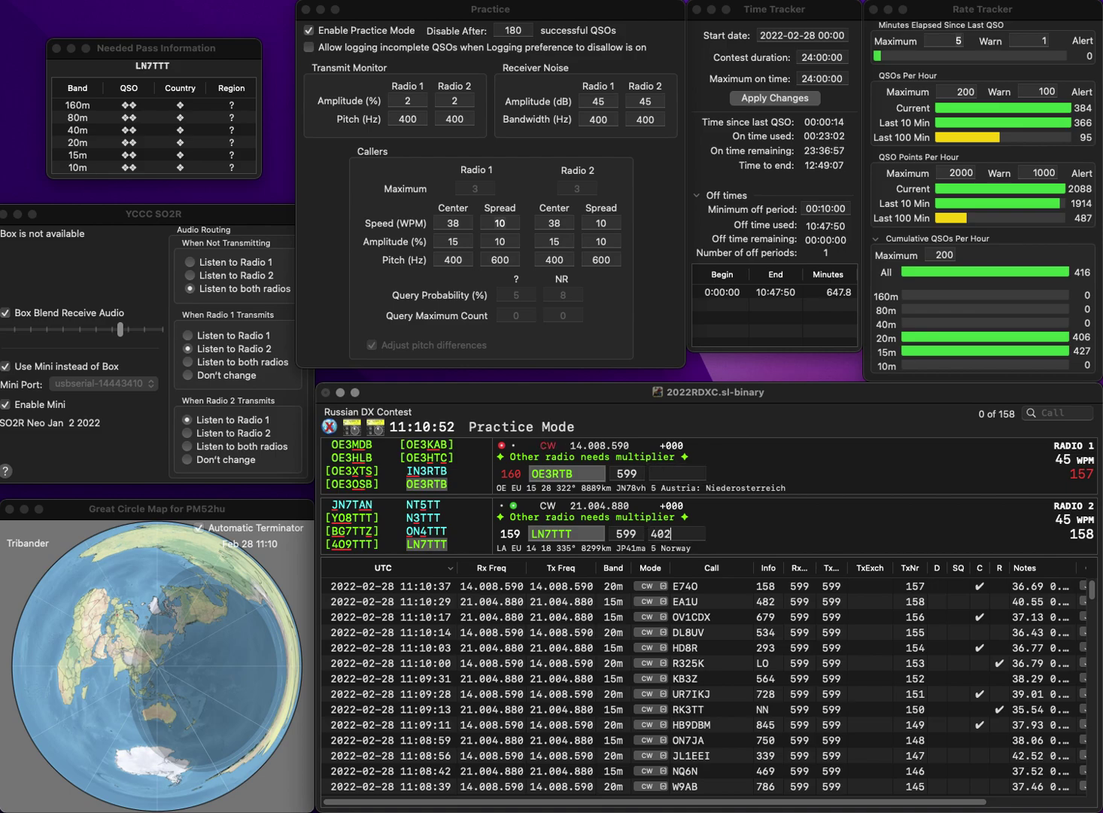
pyautogui.press('Return')
pyautogui.write('339')
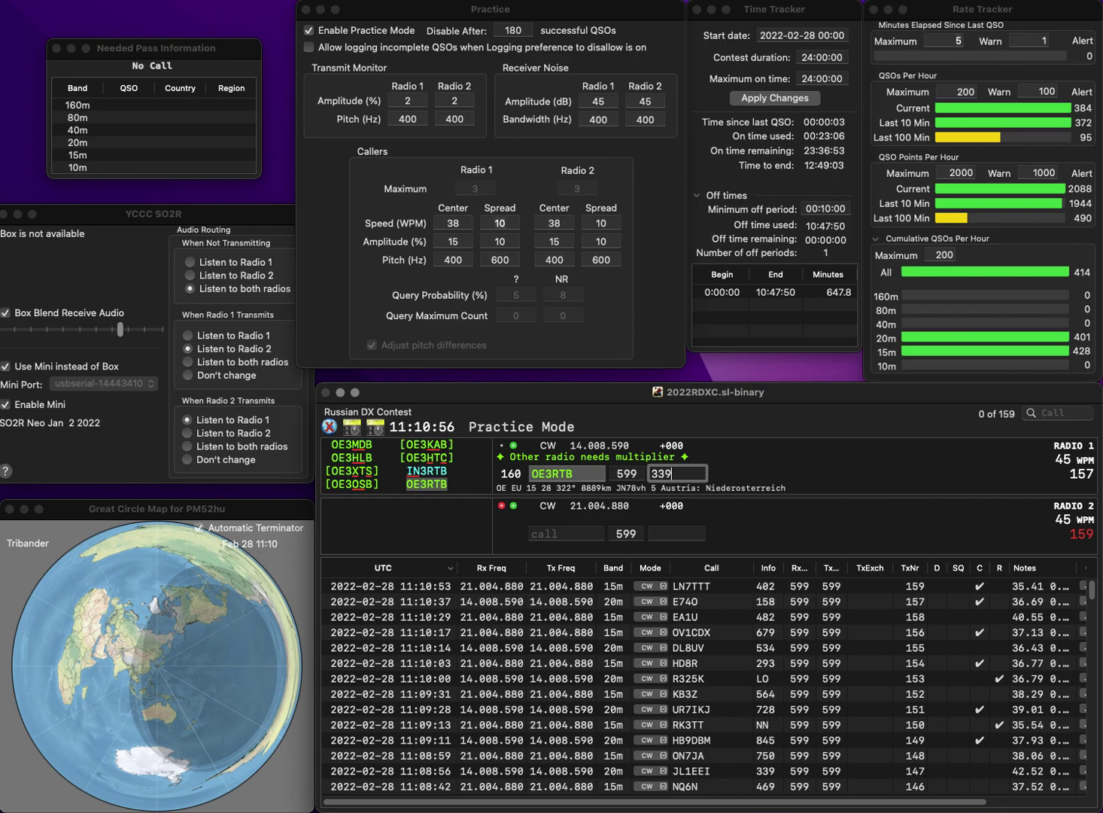
pyautogui.press('Return')
pyautogui.write('P')
pyautogui.press('Left')
pyautogui.press('Left')
pyautogui.press('BackSpace')
pyautogui.press('Return')
pyautogui.write('VA3ZC')
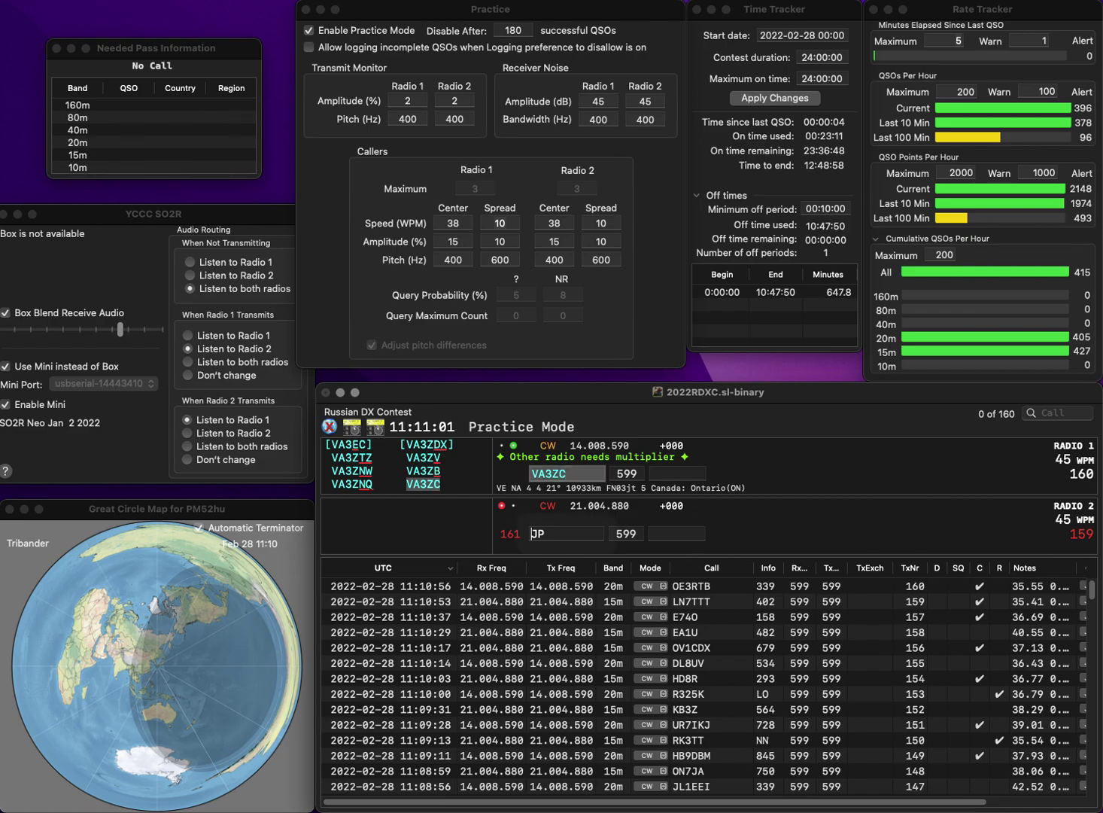
pyautogui.press('Return')
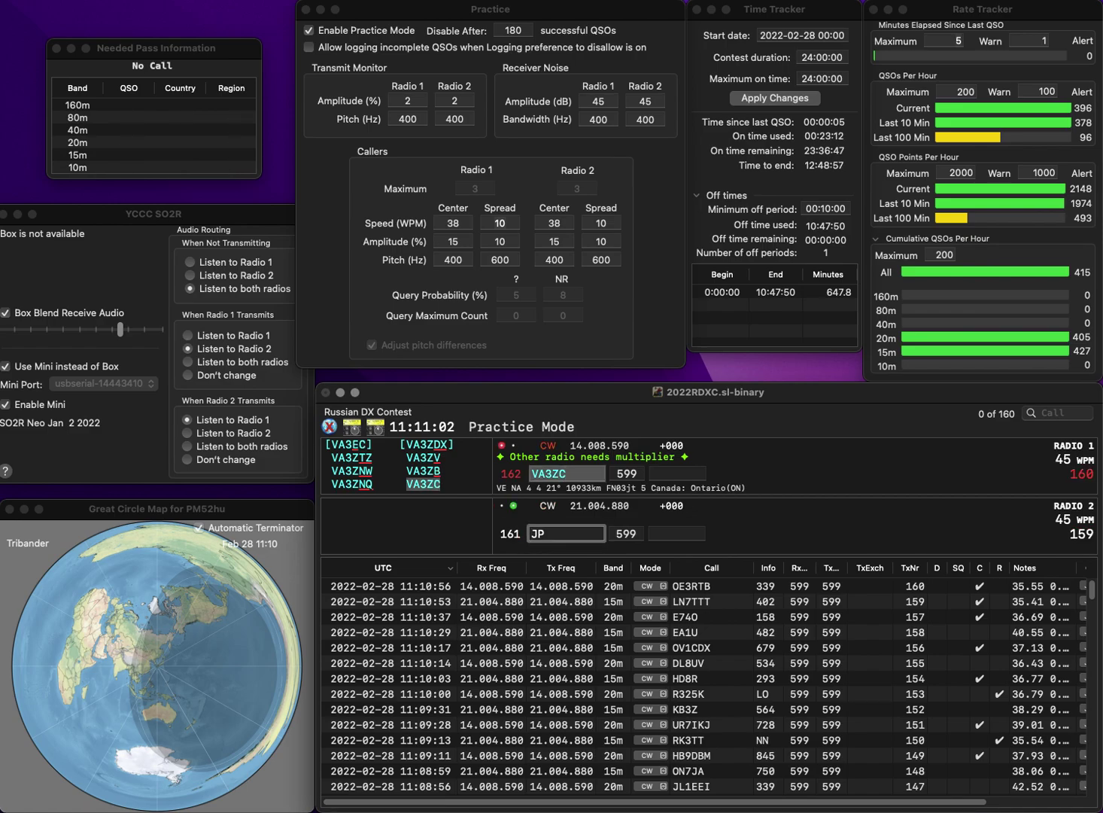
# - Complete the Radio 2 call as V51JP, enter the partial received number 83, and send to that caller again
pyautogui.write('51')
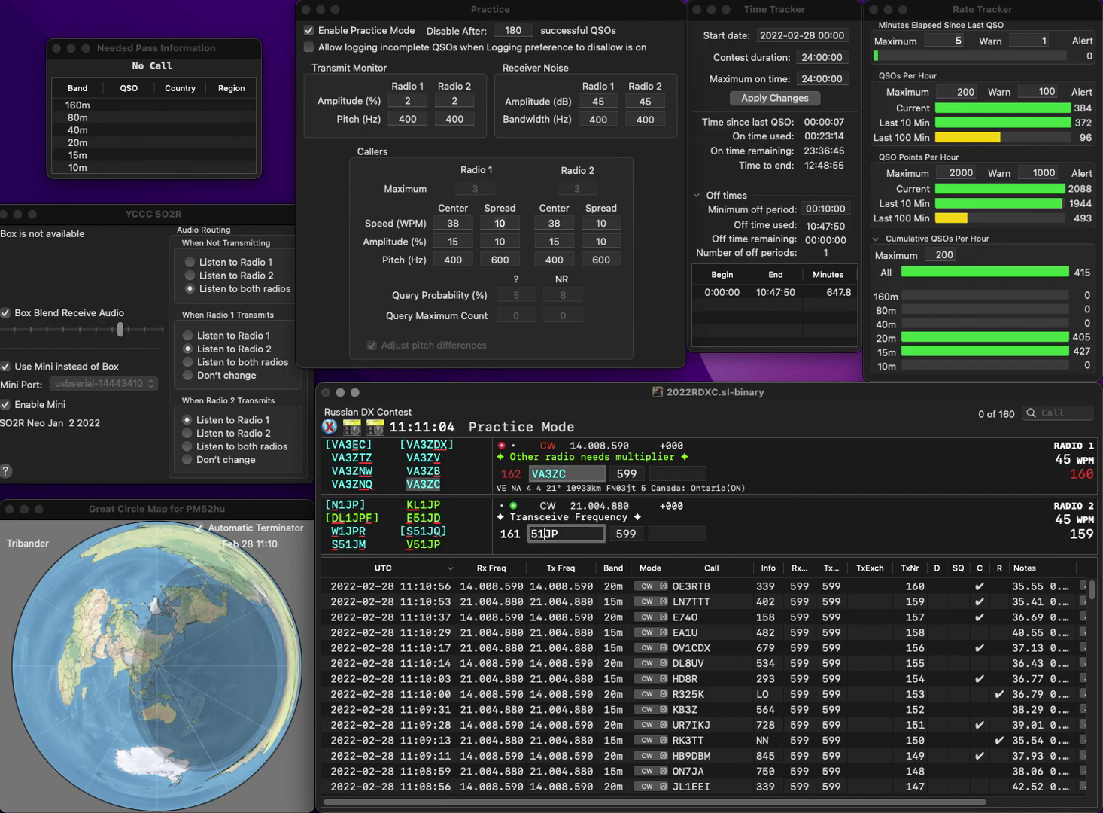
pyautogui.write('V')
pyautogui.press('Tab')
pyautogui.write('84')
pyautogui.press('BackSpace')
pyautogui.write('3')
pyautogui.press('\\')
pyautogui.press('\\')
pyautogui.press('Return')
pyautogui.press('Tab')
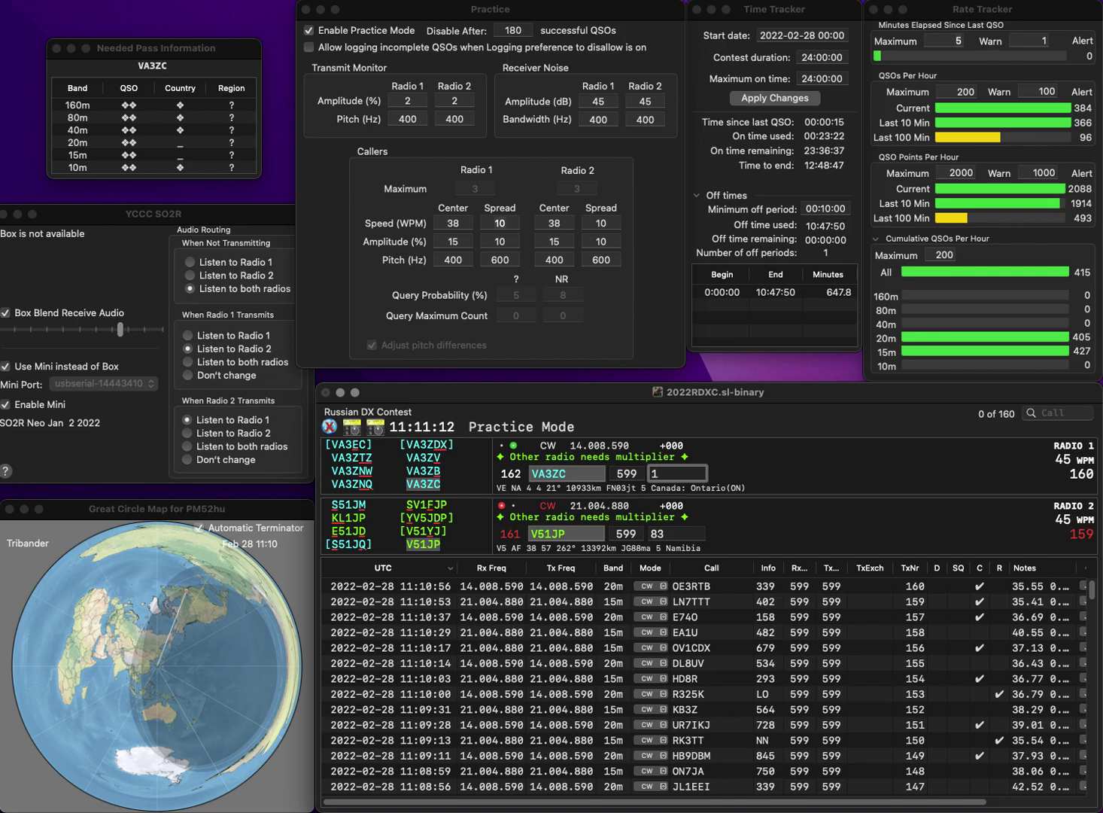
pyautogui.press('Return')
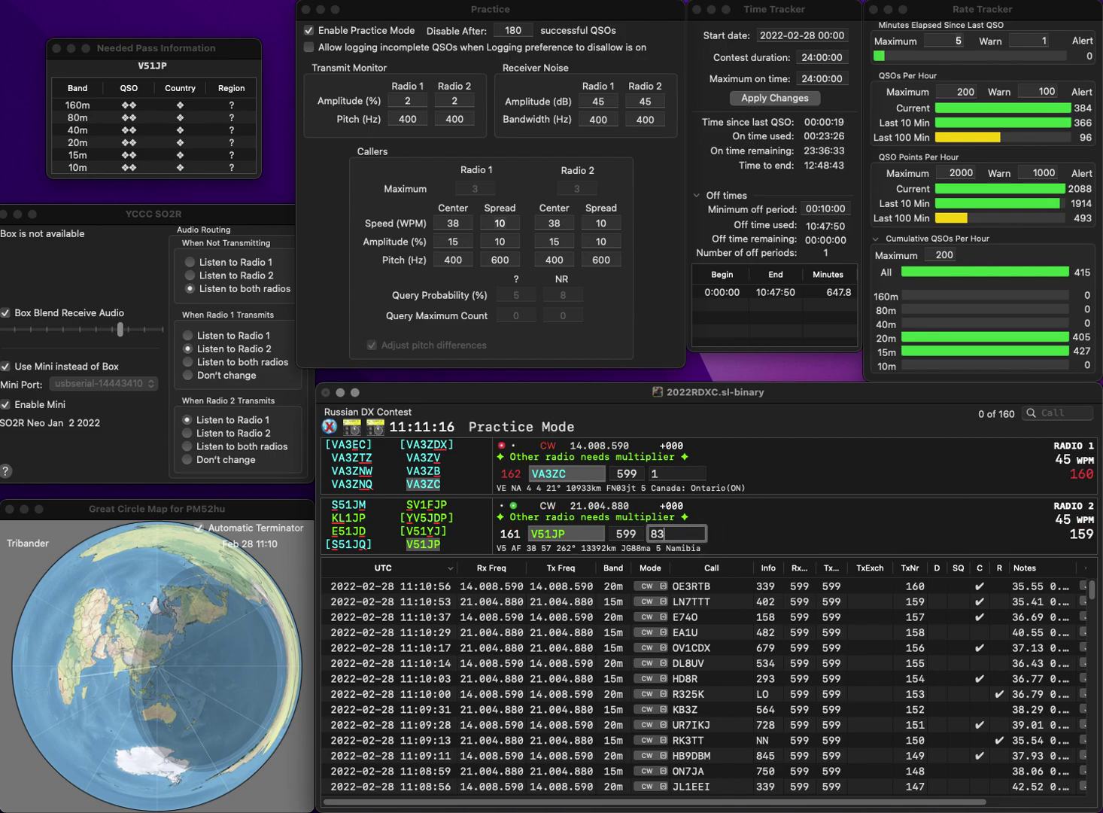
pyautogui.write('1')
pyautogui.press('Return')
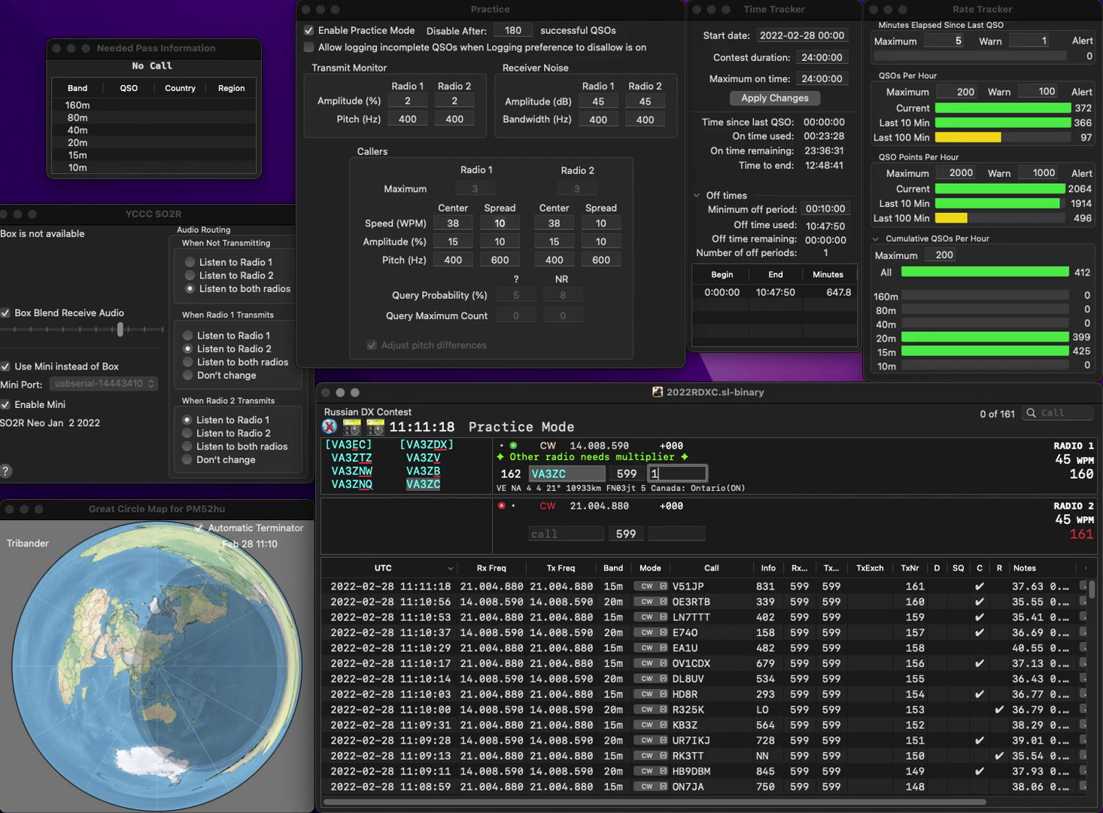
pyautogui.write('197')
pyautogui.press('Return')
pyautogui.write('0XK')
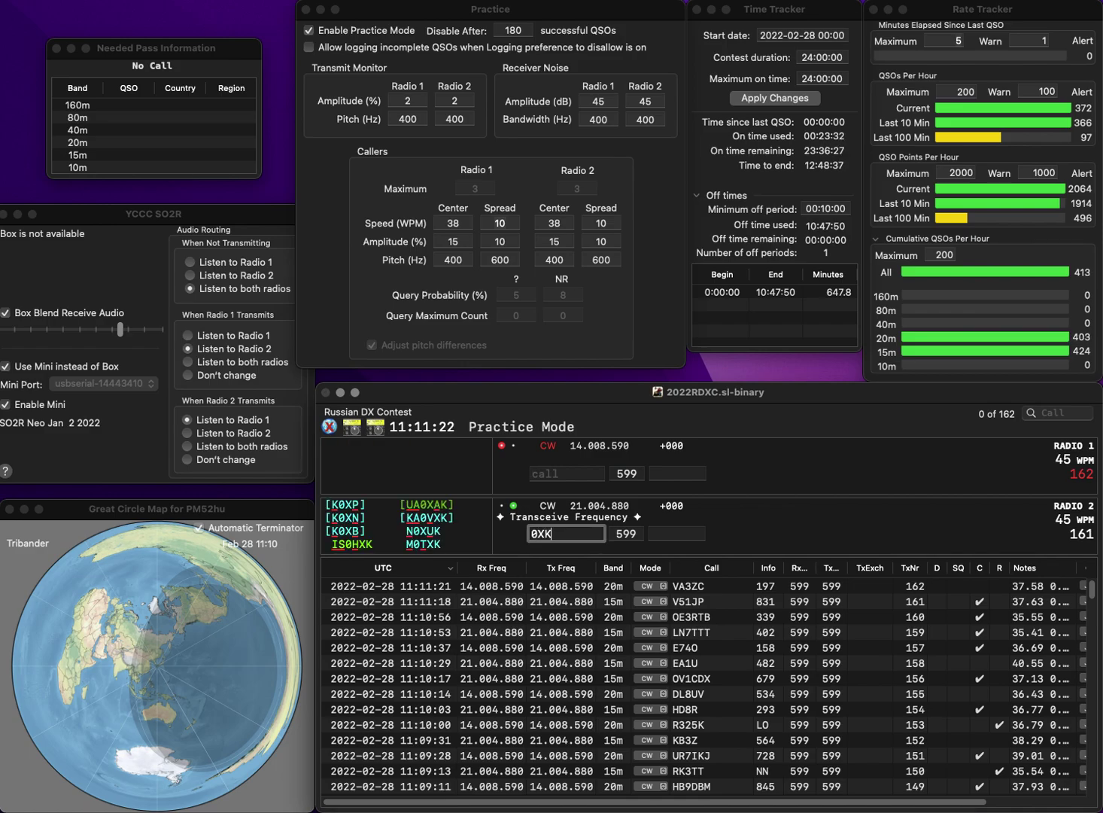
pyautogui.press('Home')
pyautogui.write('N')
pyautogui.press('Return')
pyautogui.write('K8YE')
pyautogui.press('Return')
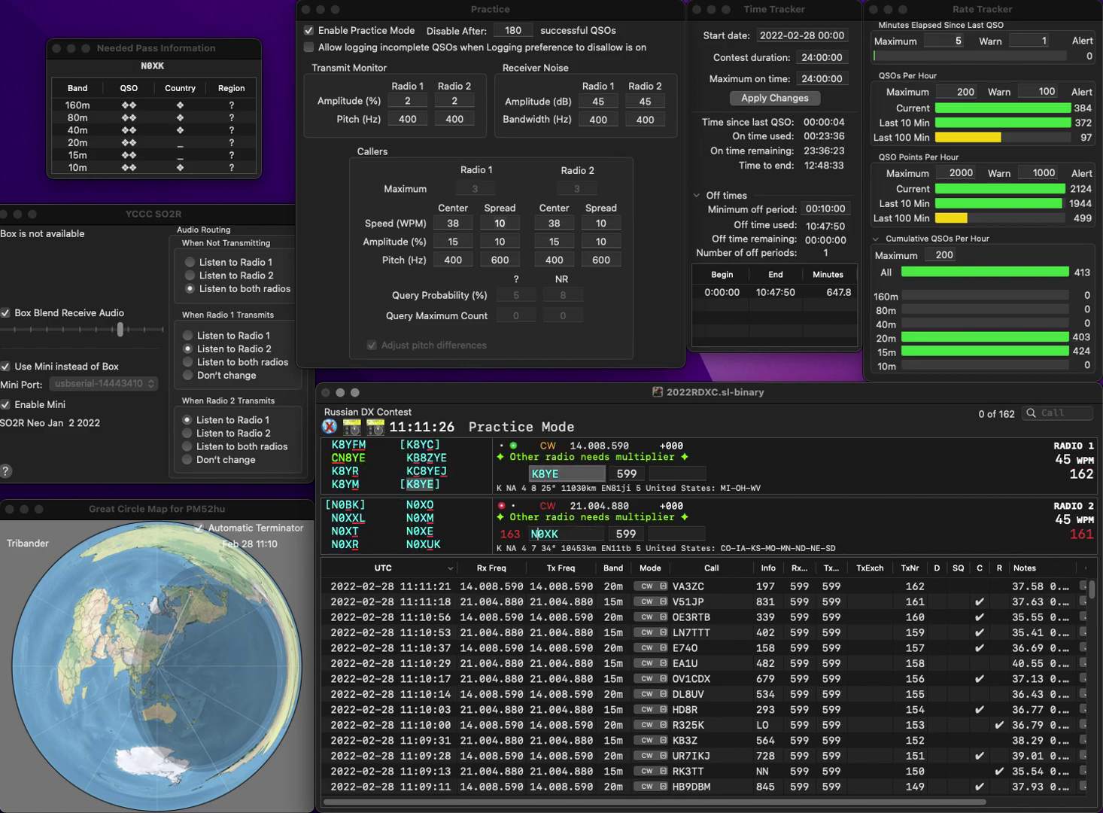
pyautogui.press('Delete')
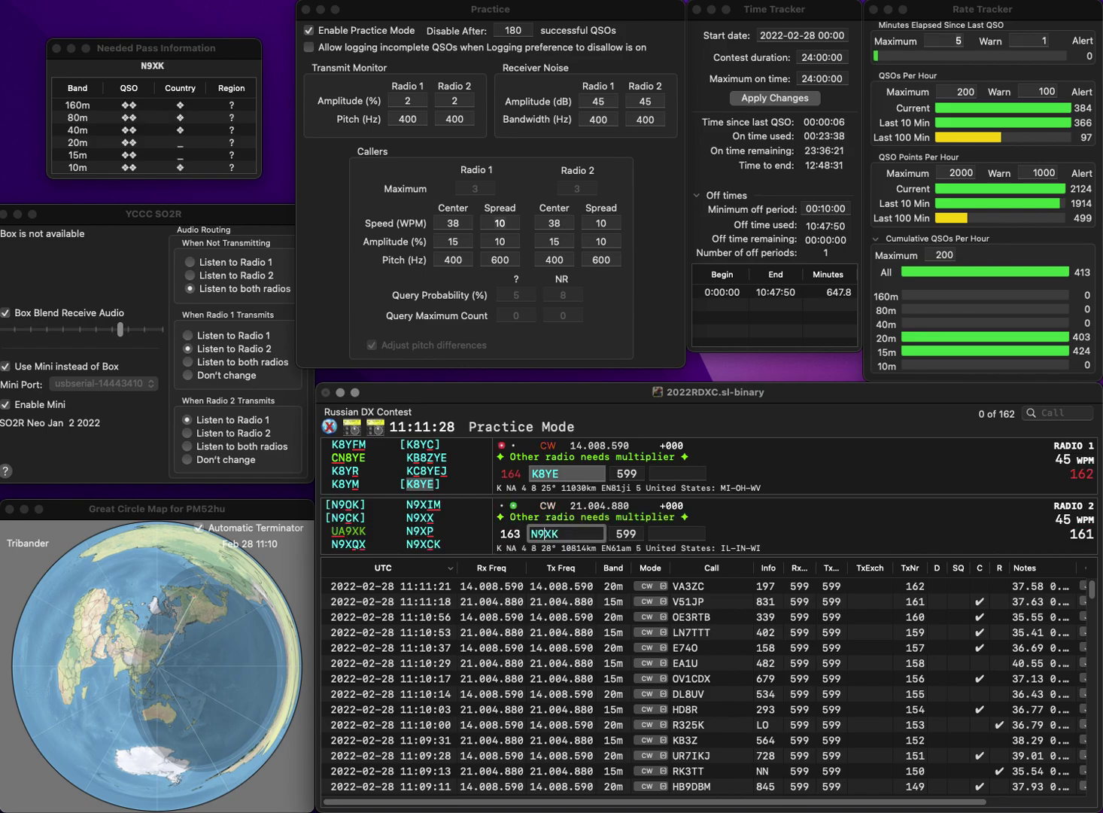
pyautogui.write('0B')
pyautogui.press('Delete')
pyautogui.press('space')
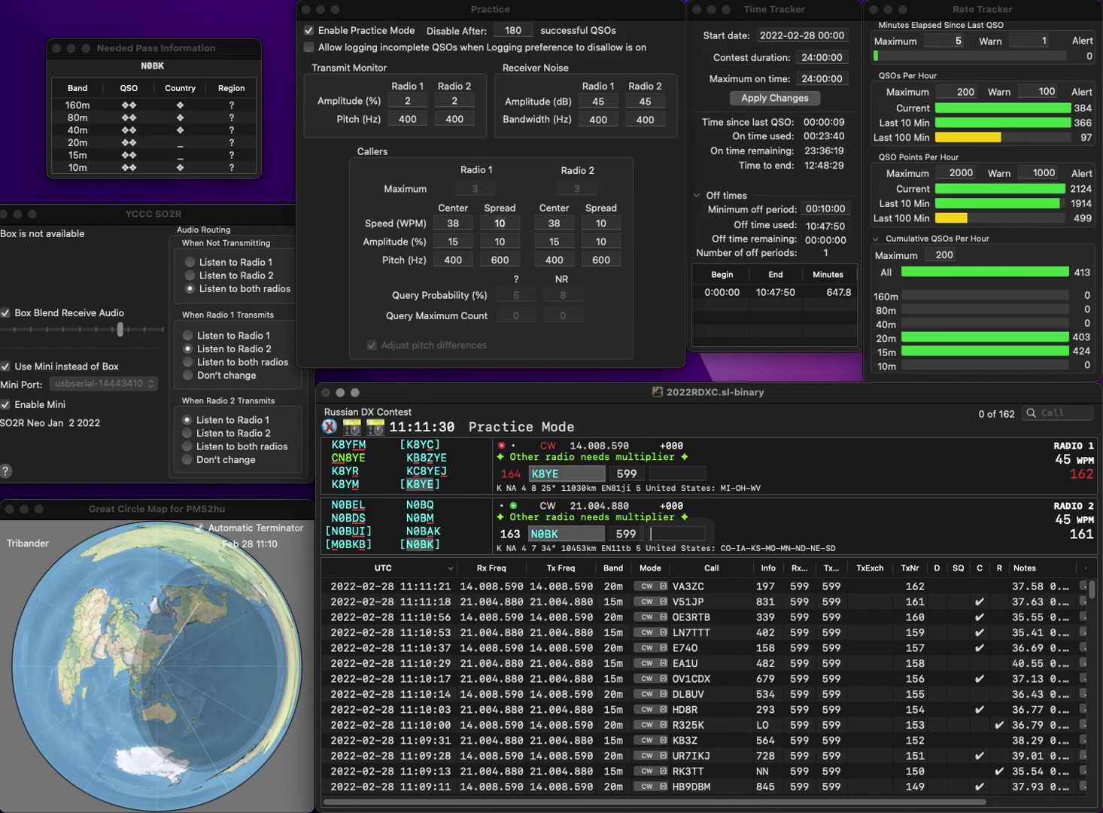
pyautogui.write('4')
pyautogui.press('Return')
pyautogui.press('space')
pyautogui.write('276')
pyautogui.press('\\')
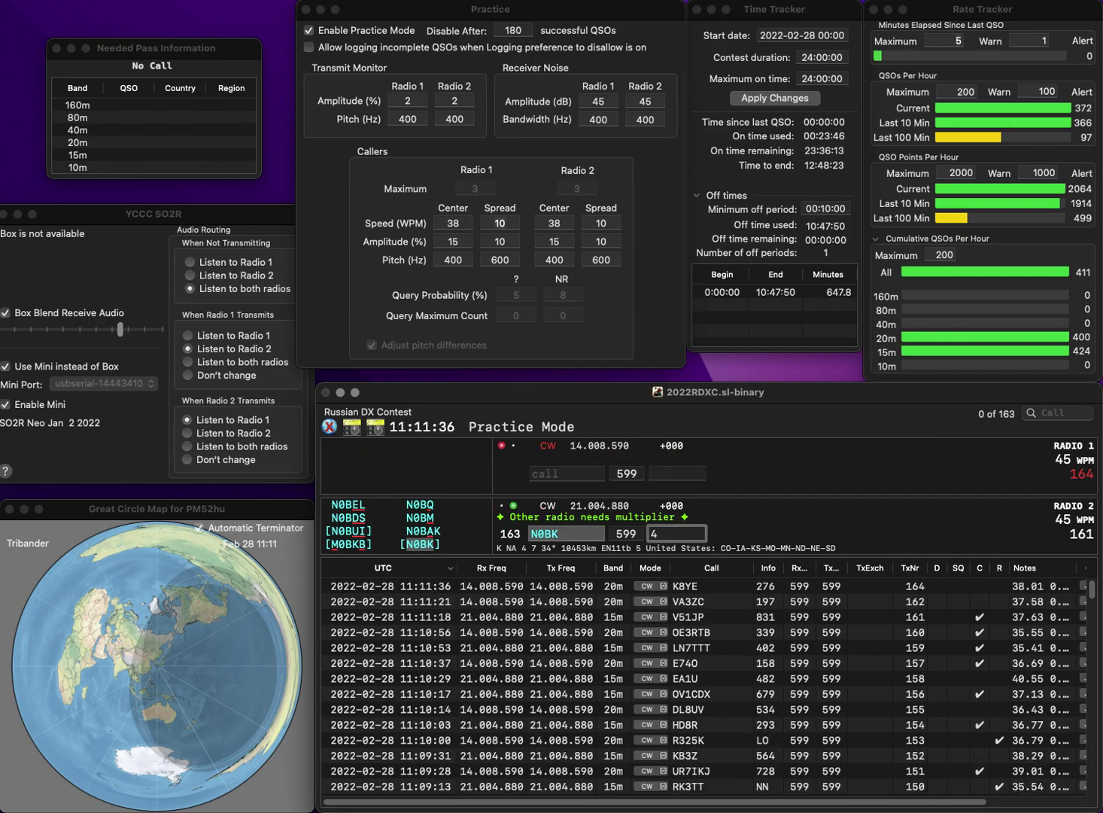
pyautogui.write('75')
pyautogui.press('Return')
# - Answer the Radio 1 caller as G3XLG and the Radio 2 caller as S57CW
pyautogui.write('G3X')
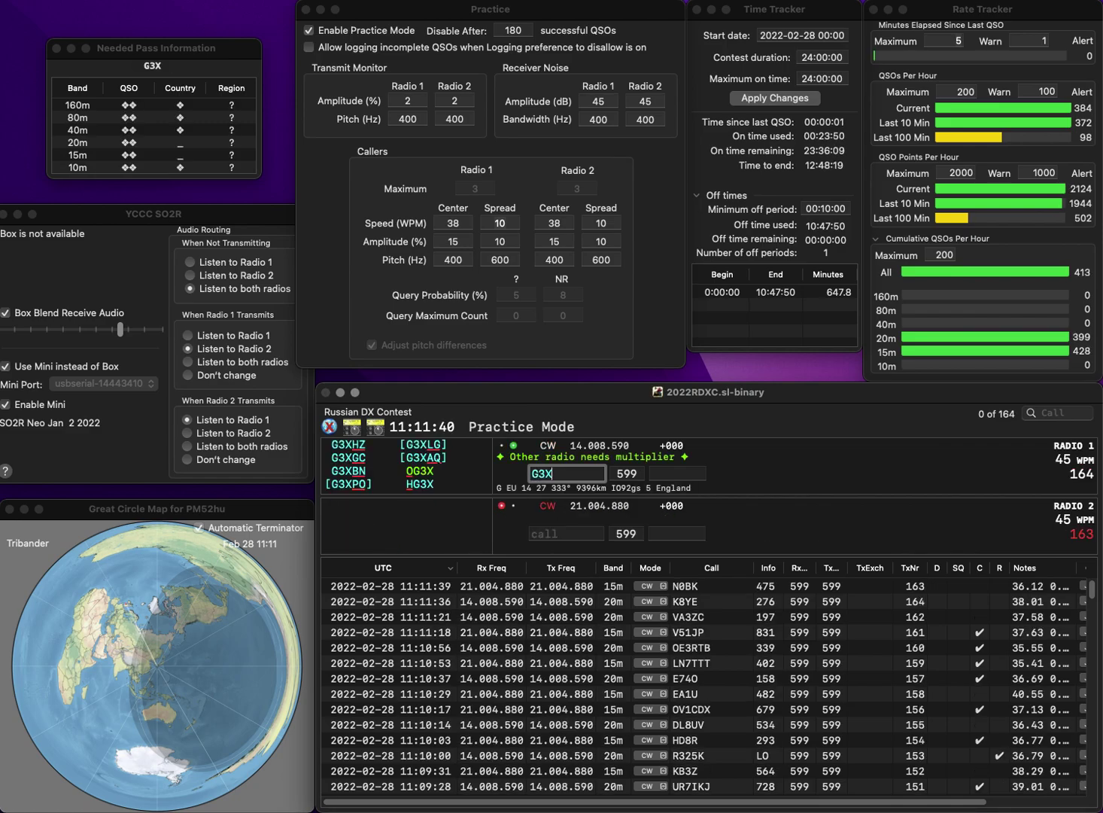
pyautogui.write('LG')
pyautogui.press('Return')
pyautogui.write('S57CW')
pyautogui.press('Return')
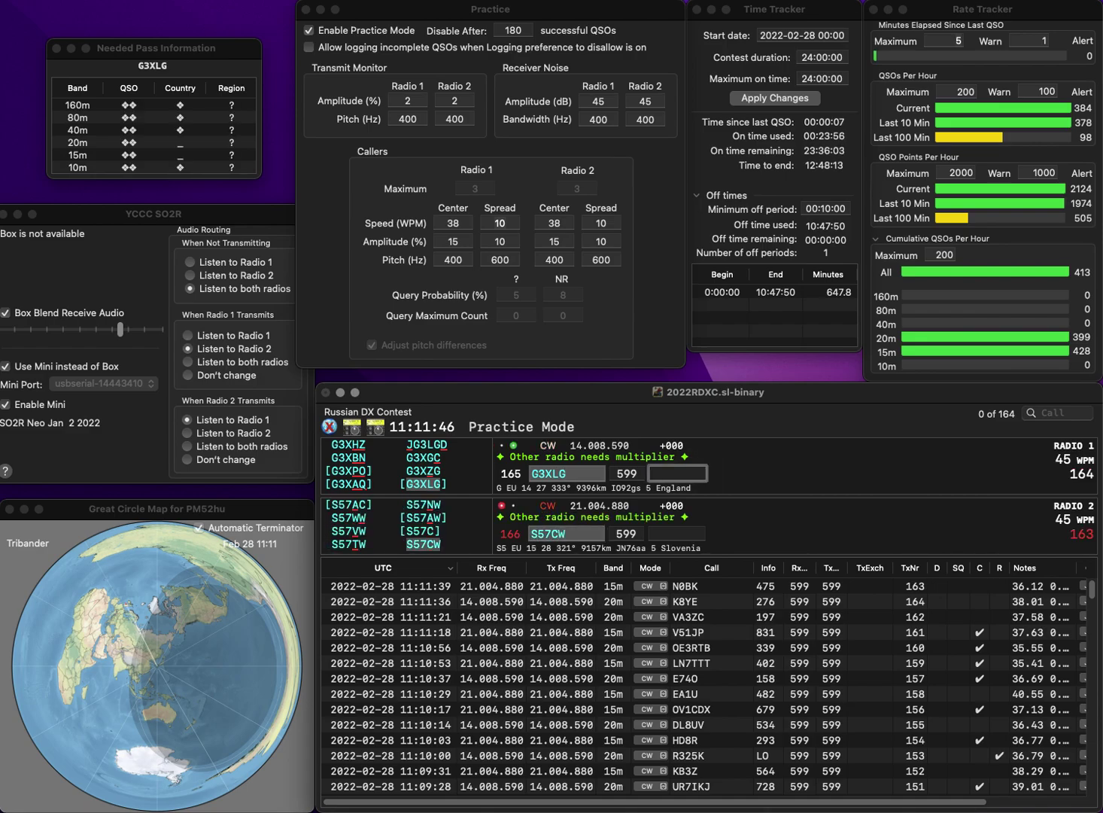
# - Log G3XLG on Radio 1 with received number 239 and S57CW on Radio 2 with received number 104
pyautogui.write('23')
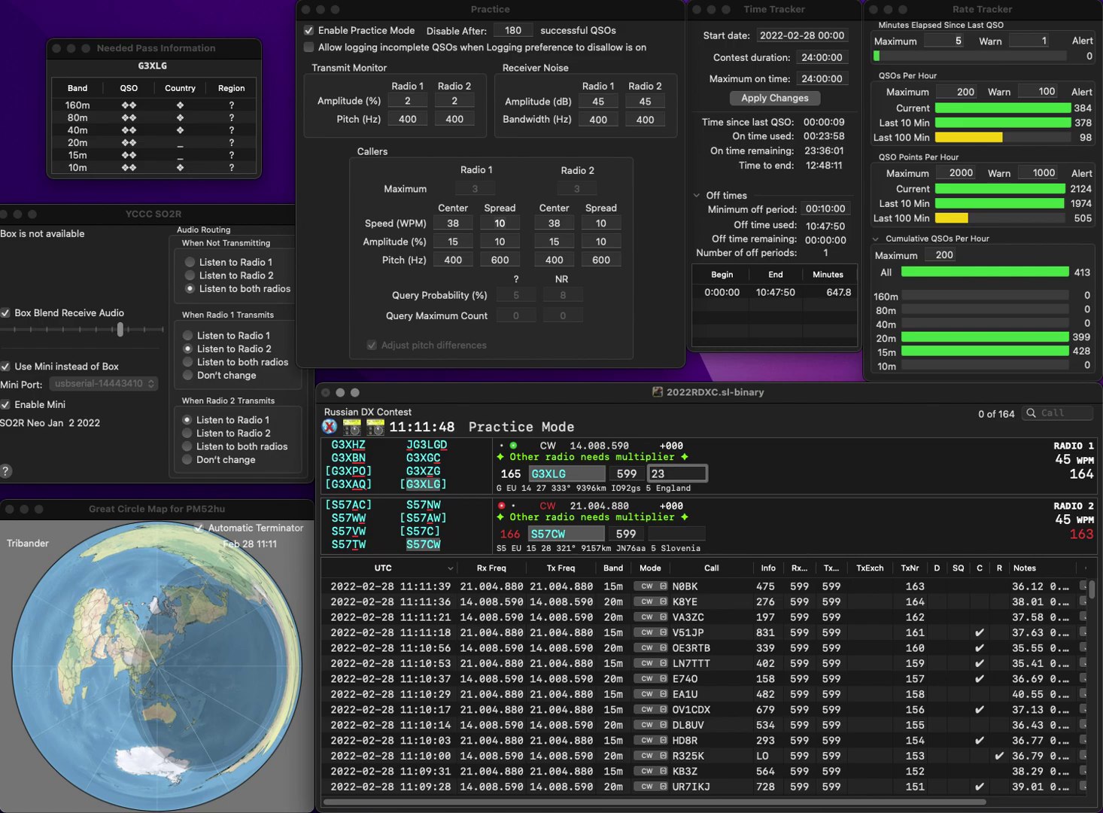
pyautogui.write('9')
pyautogui.press('Return')
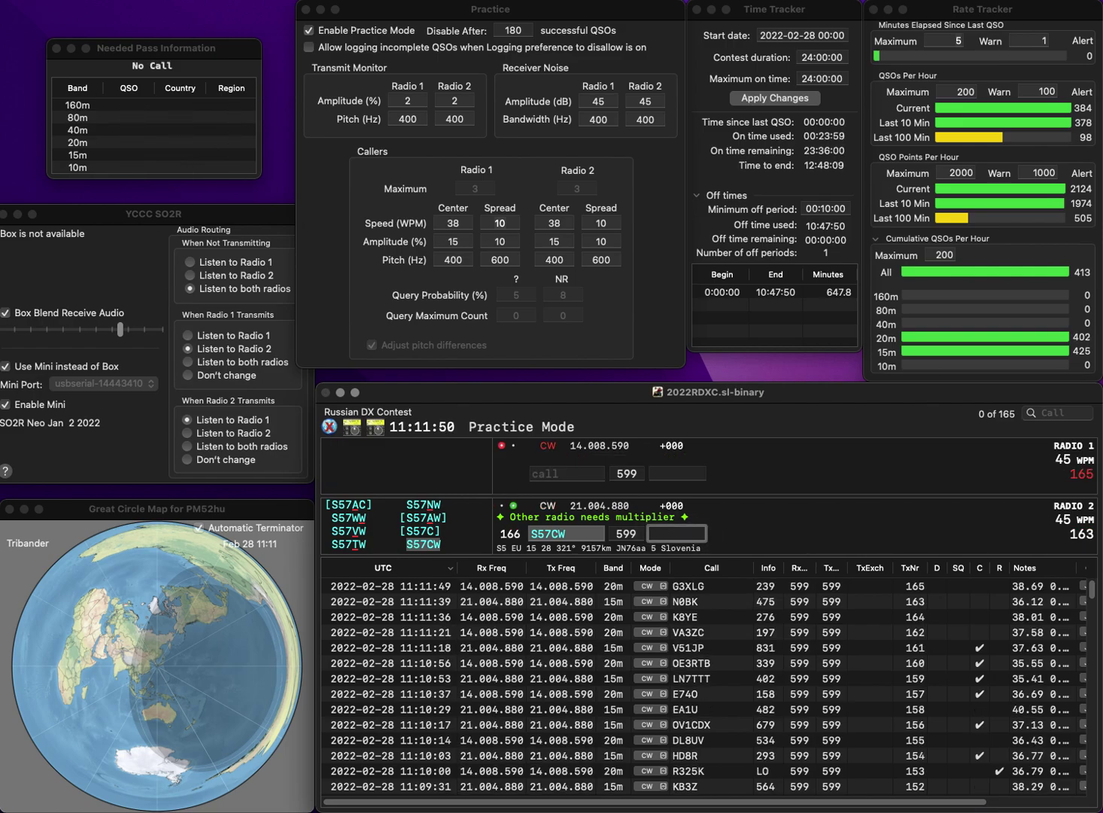
pyautogui.write('10')
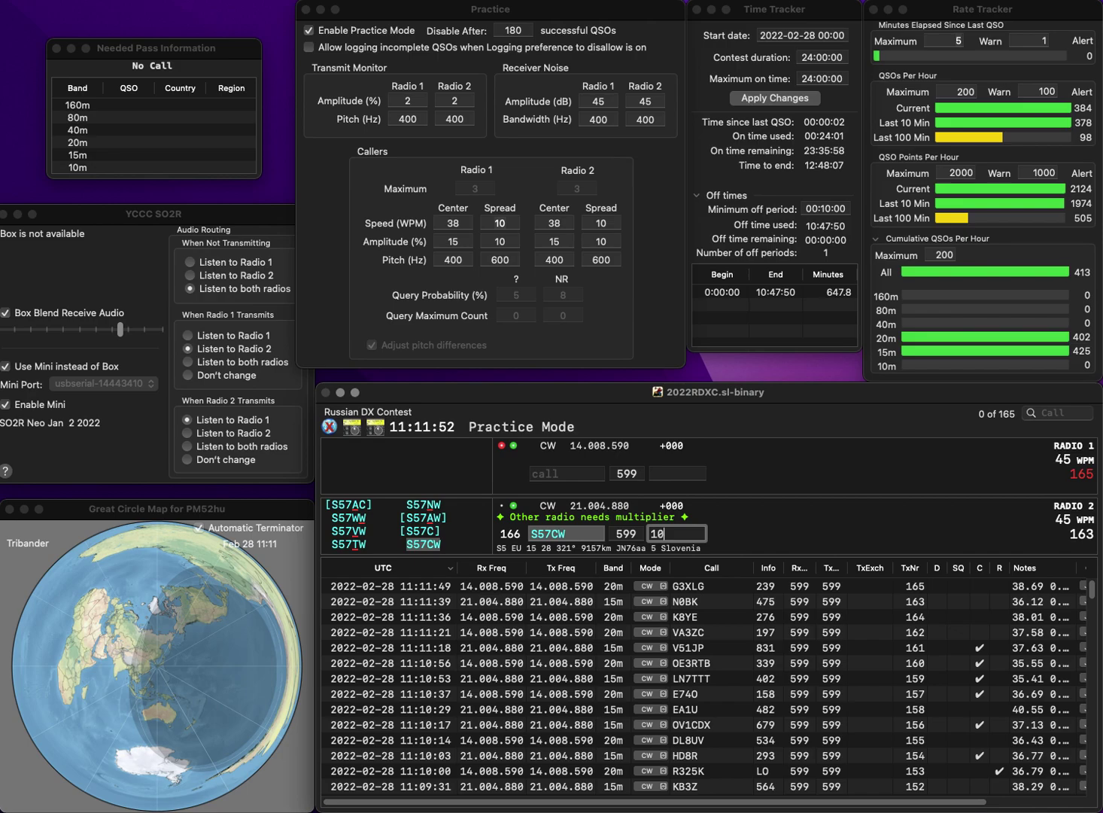
pyautogui.write('4')
pyautogui.press('Return')
pyautogui.write('AQL')
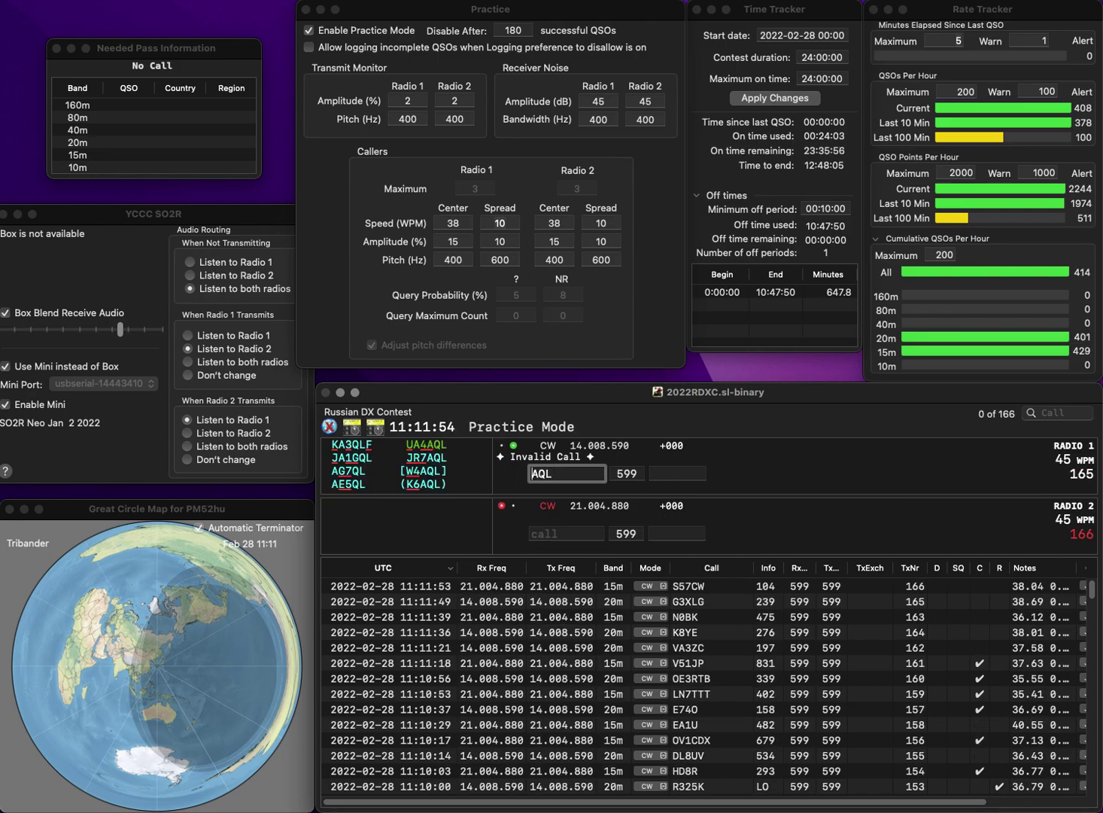
pyautogui.write('4')
pyautogui.press('\\')
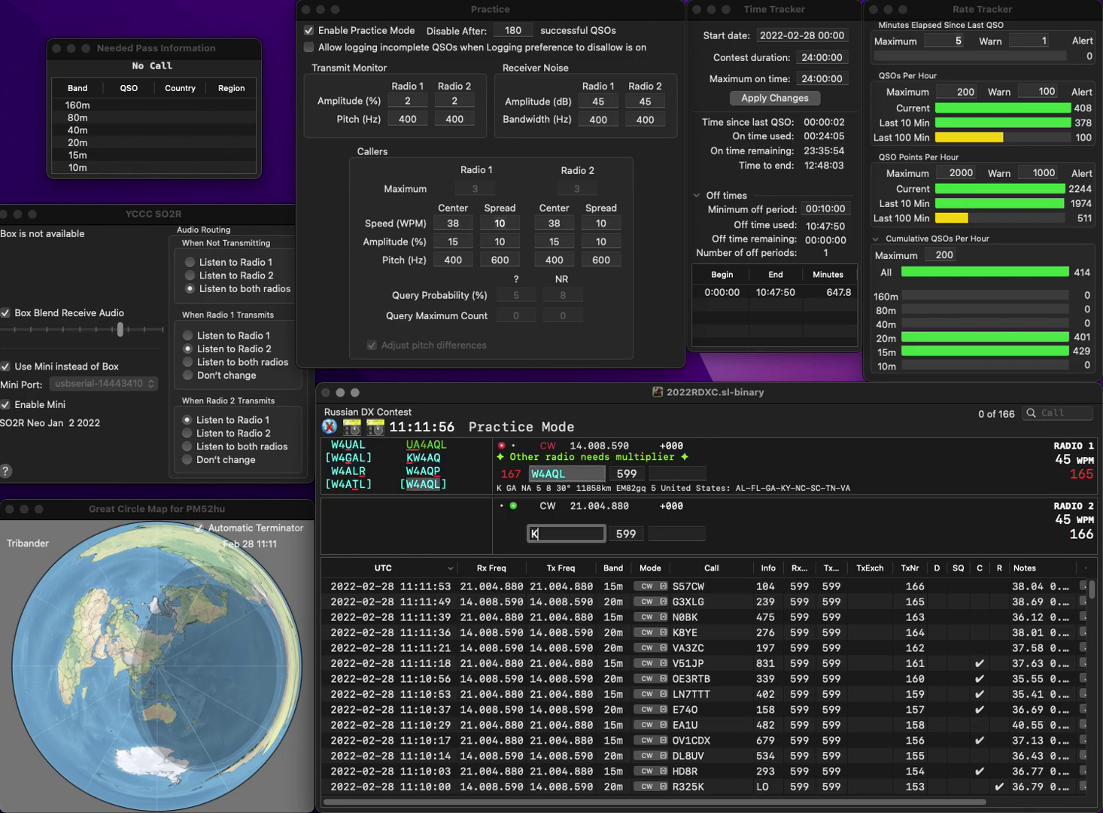
pyautogui.write('KE1AV')
pyautogui.press('\\')
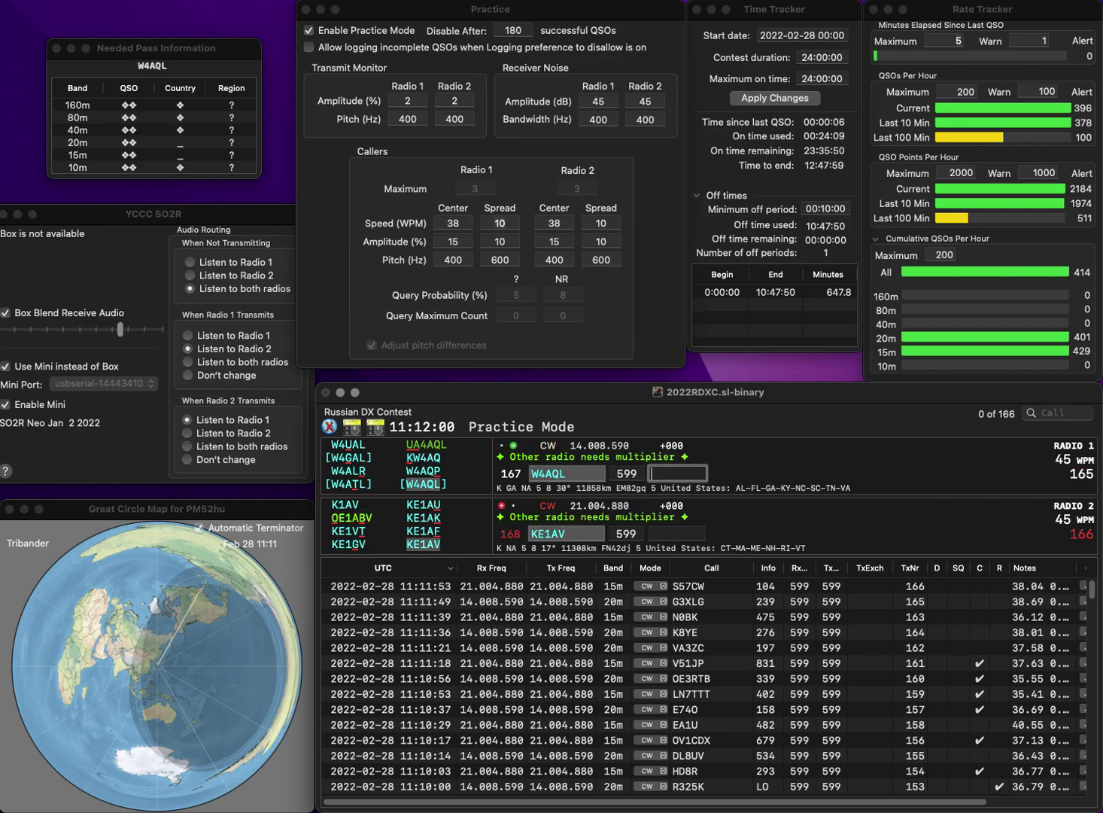
pyautogui.write('380')
pyautogui.press('Return')
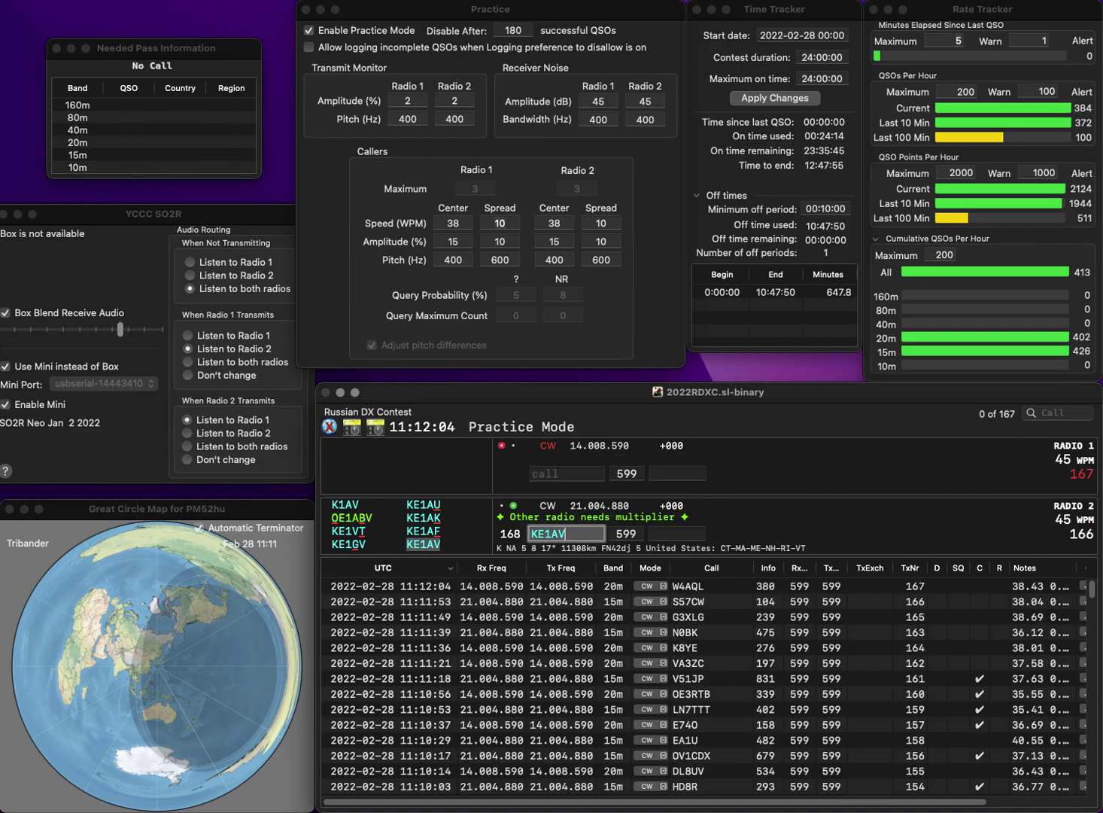
pyautogui.press('Return')
pyautogui.write('11')
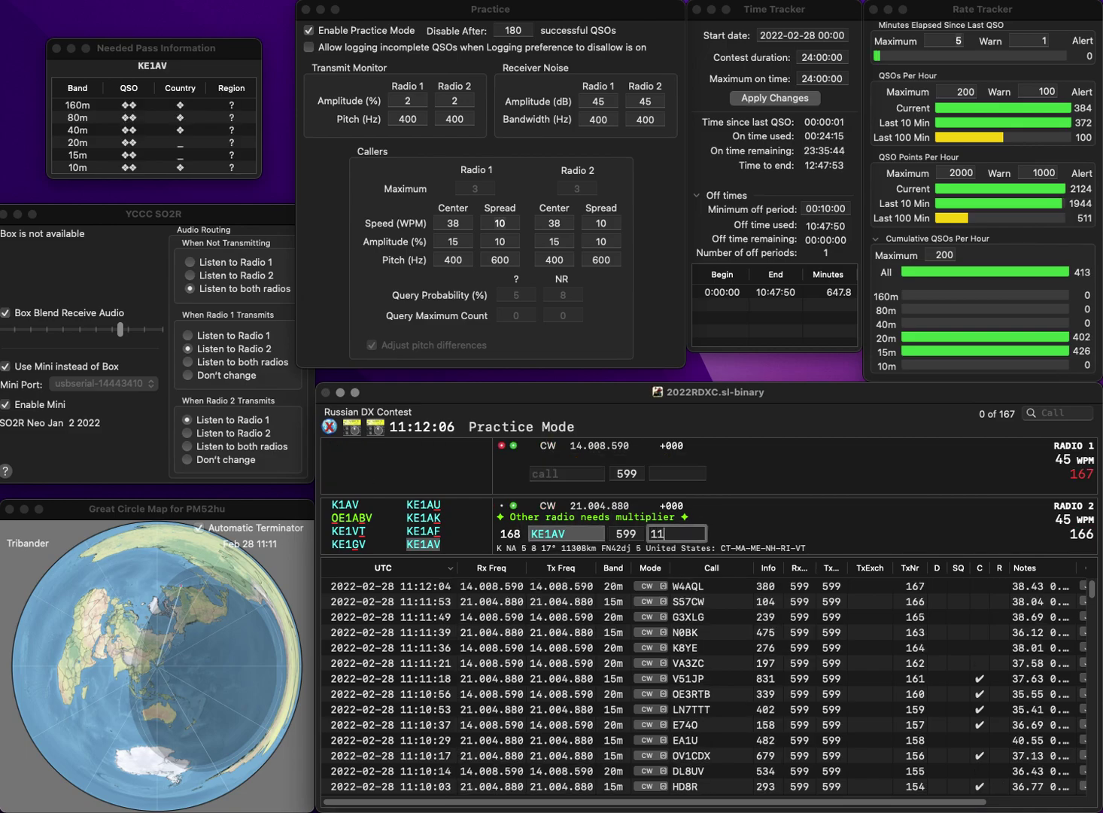
pyautogui.write('3')
pyautogui.press('Return')
# - Answer the Radio 1 caller as OL1Z
pyautogui.write('OL1')
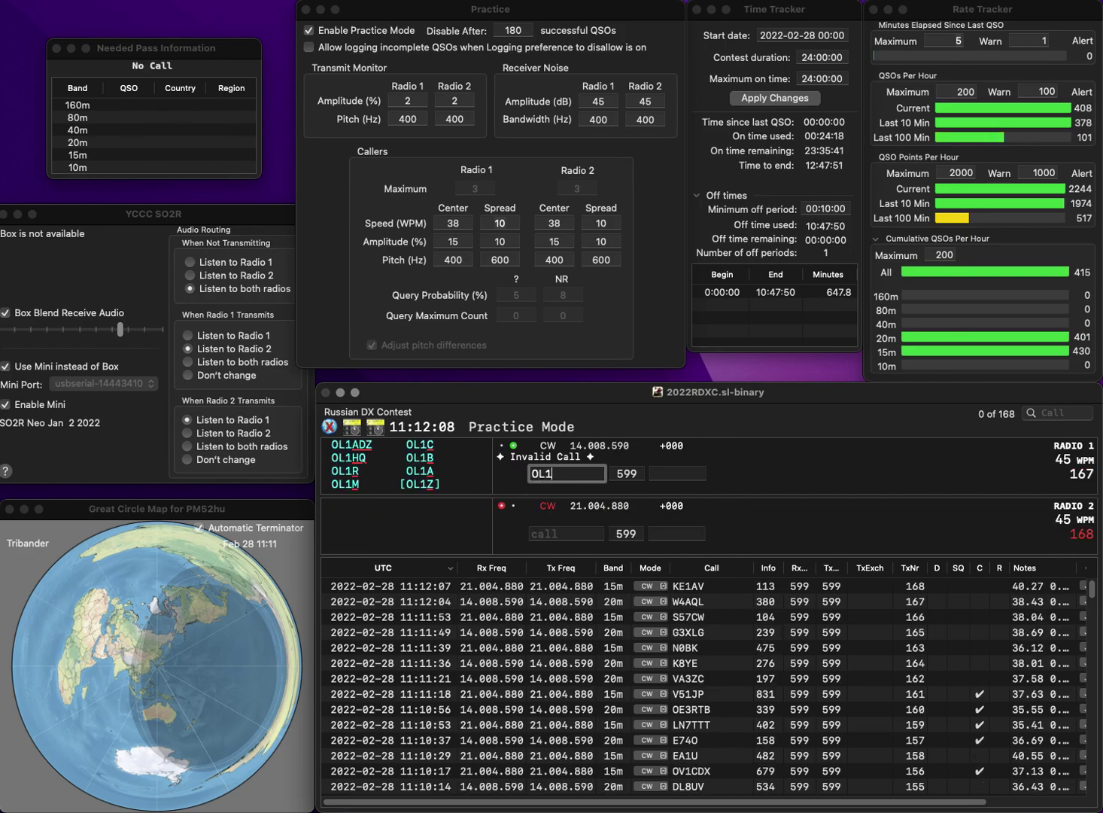
pyautogui.write('Z')
pyautogui.press('Return')
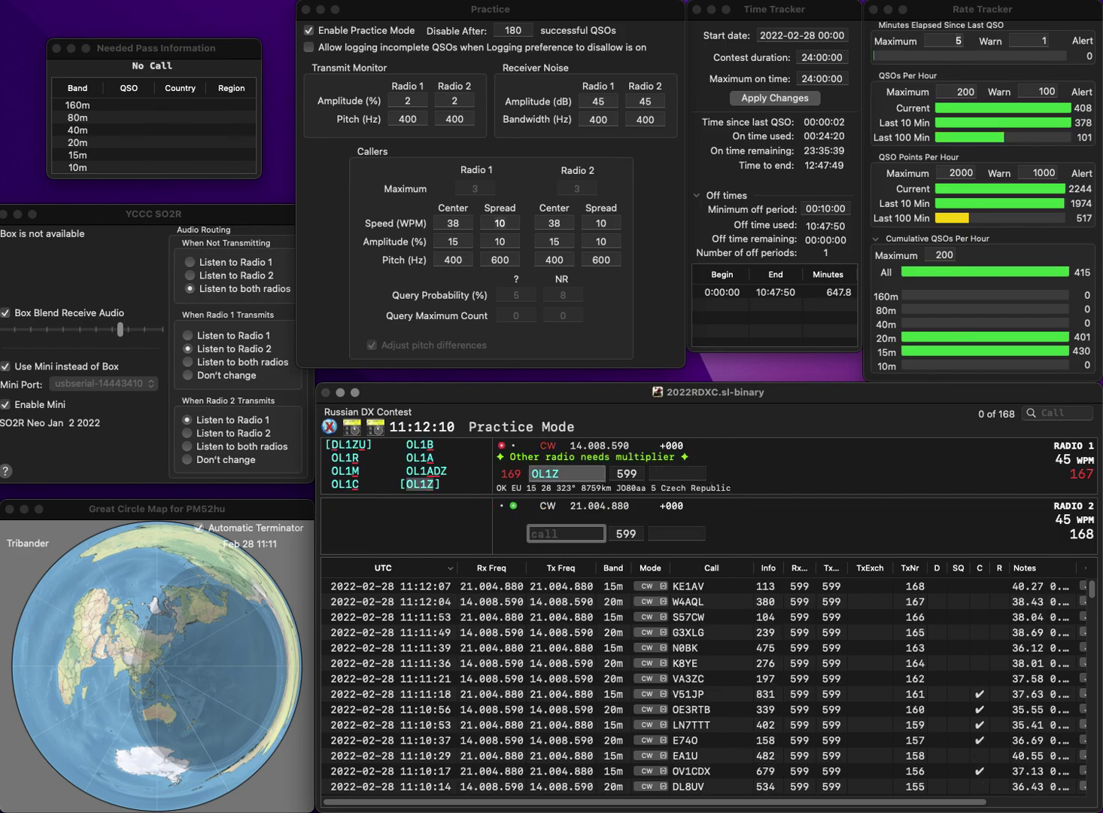
# - Answer the Radio 2 caller as EF0F and log OL1Z on Radio 1 with received number 513
pyautogui.write('EF0F')
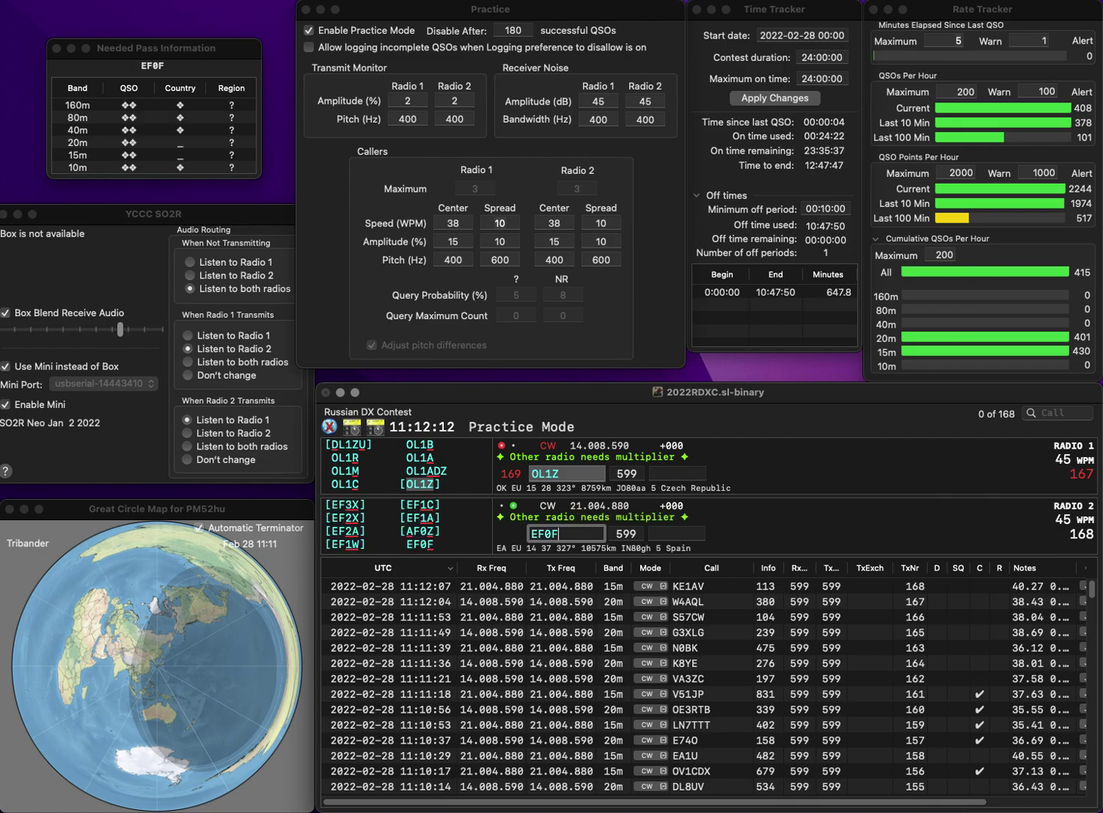
pyautogui.press('Return')
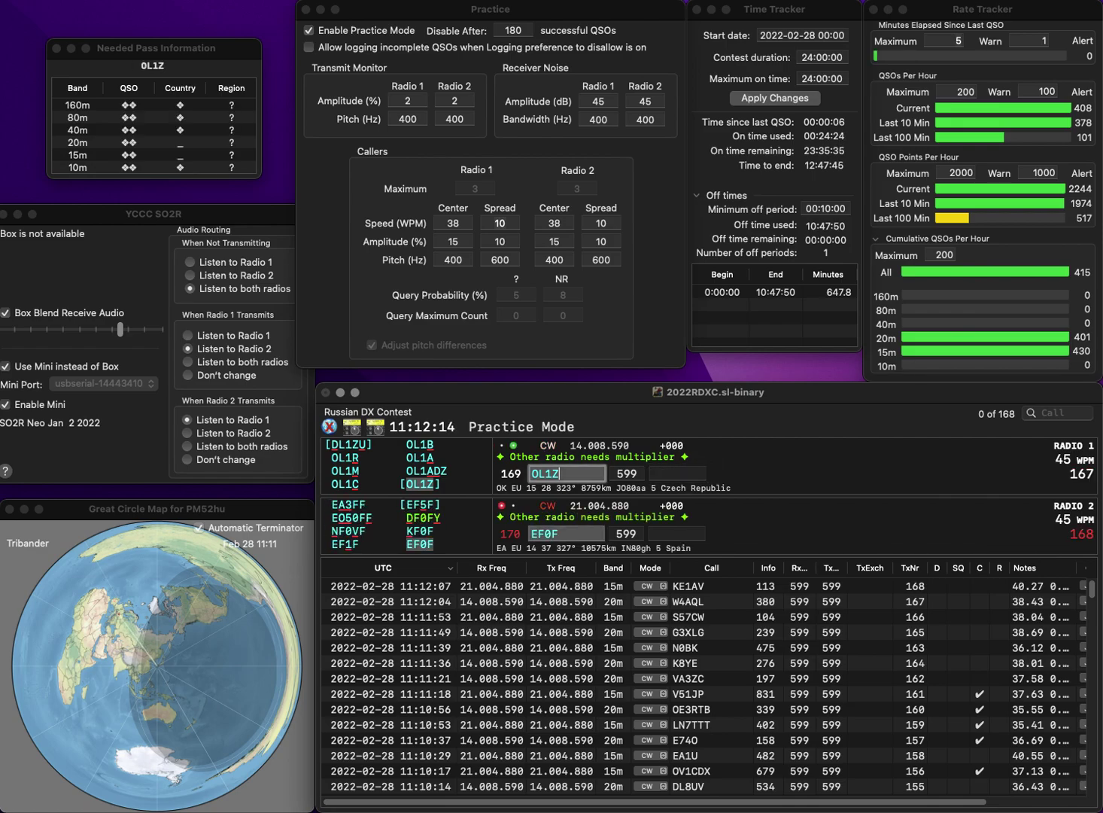
pyautogui.write('513')
pyautogui.press('Return')
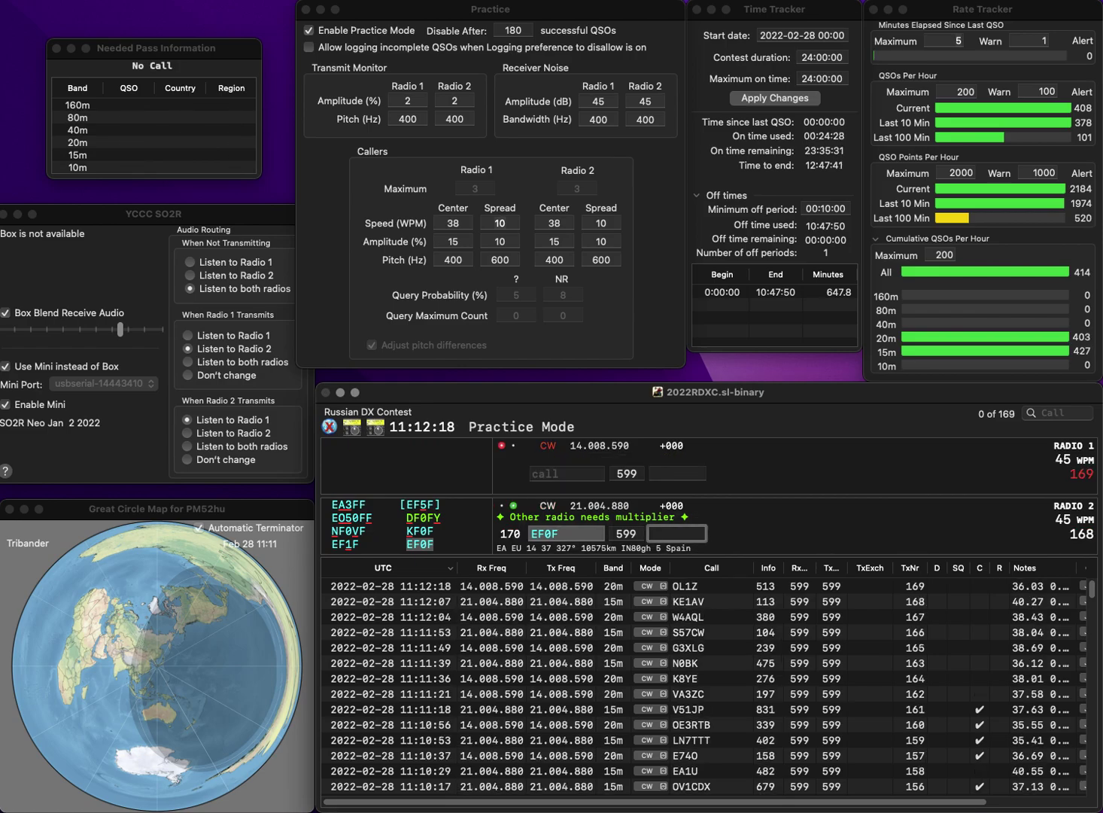
# - Log EF0F on Radio 2 with received number 885
pyautogui.write('88')
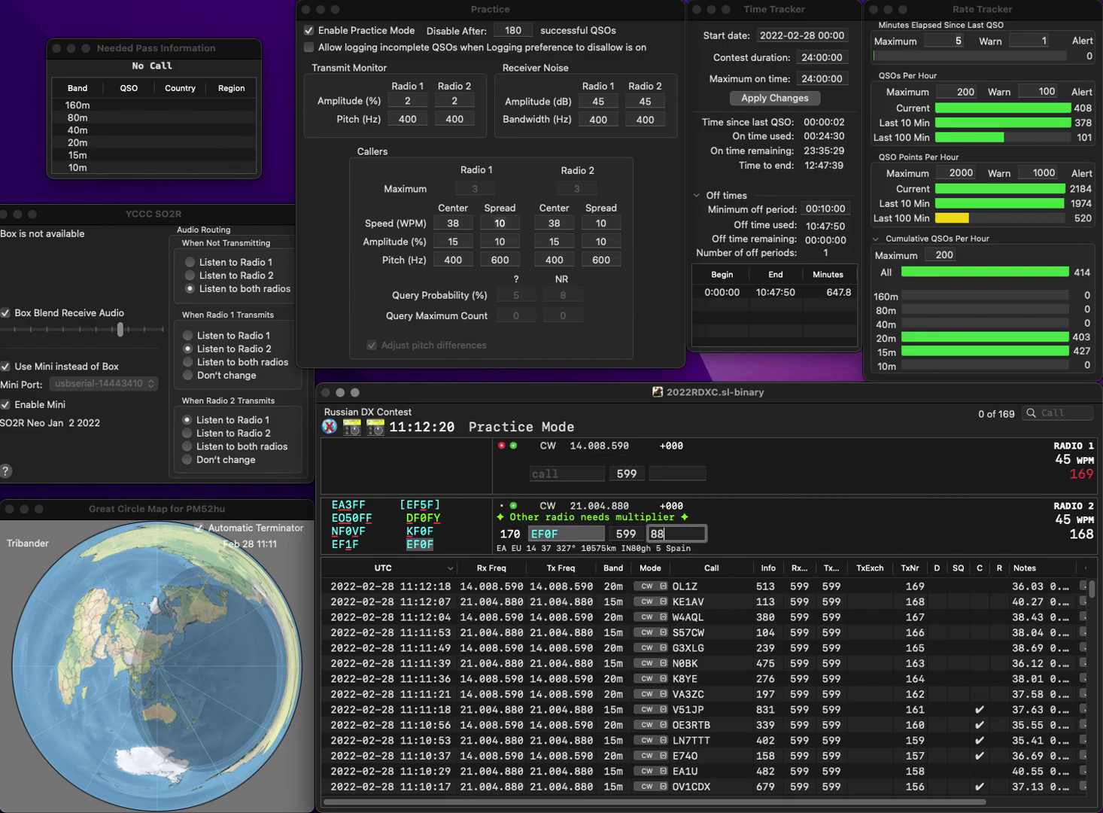
pyautogui.write('5')
pyautogui.press('Return')
# - Answer the Radio 1 caller as K7DAA and the Radio 2 caller as N8EW
pyautogui.write('DAA')
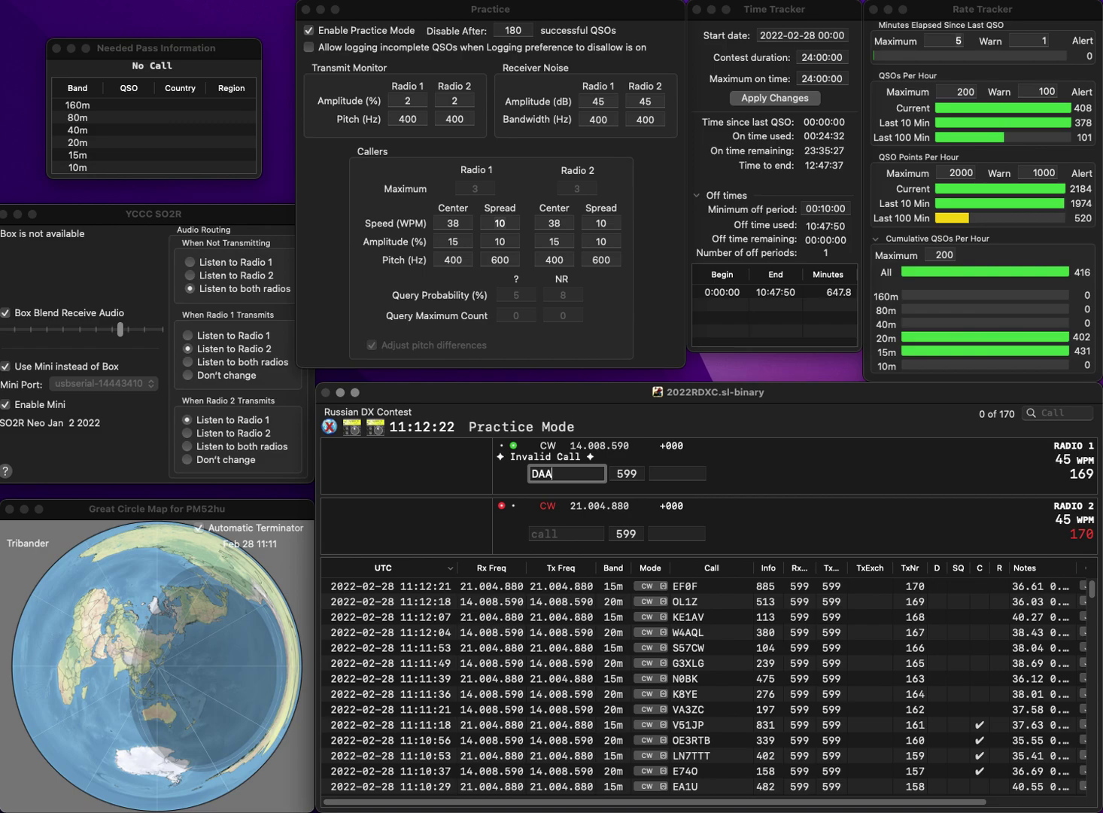
pyautogui.press('Left')
pyautogui.press('Left')
pyautogui.press('Left')
pyautogui.write('K7')
pyautogui.press('Return')
pyautogui.write('N8EW')
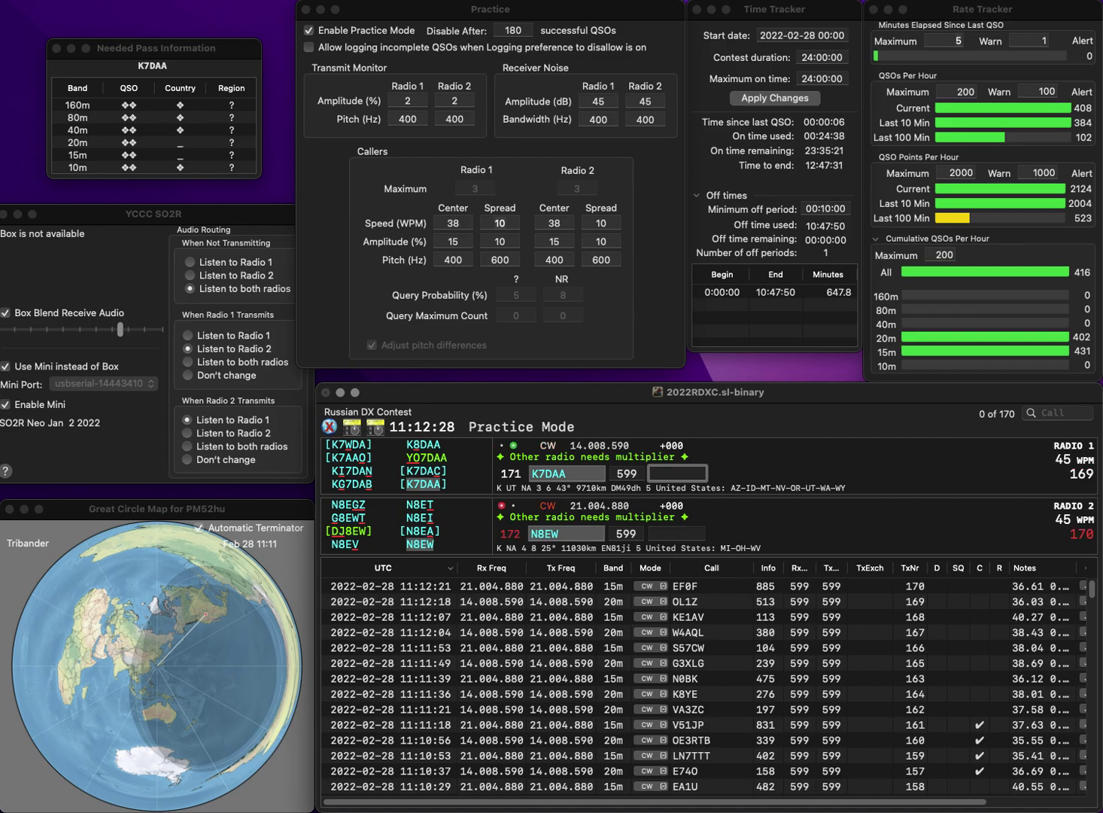
pyautogui.write('10')
pyautogui.press('Return')
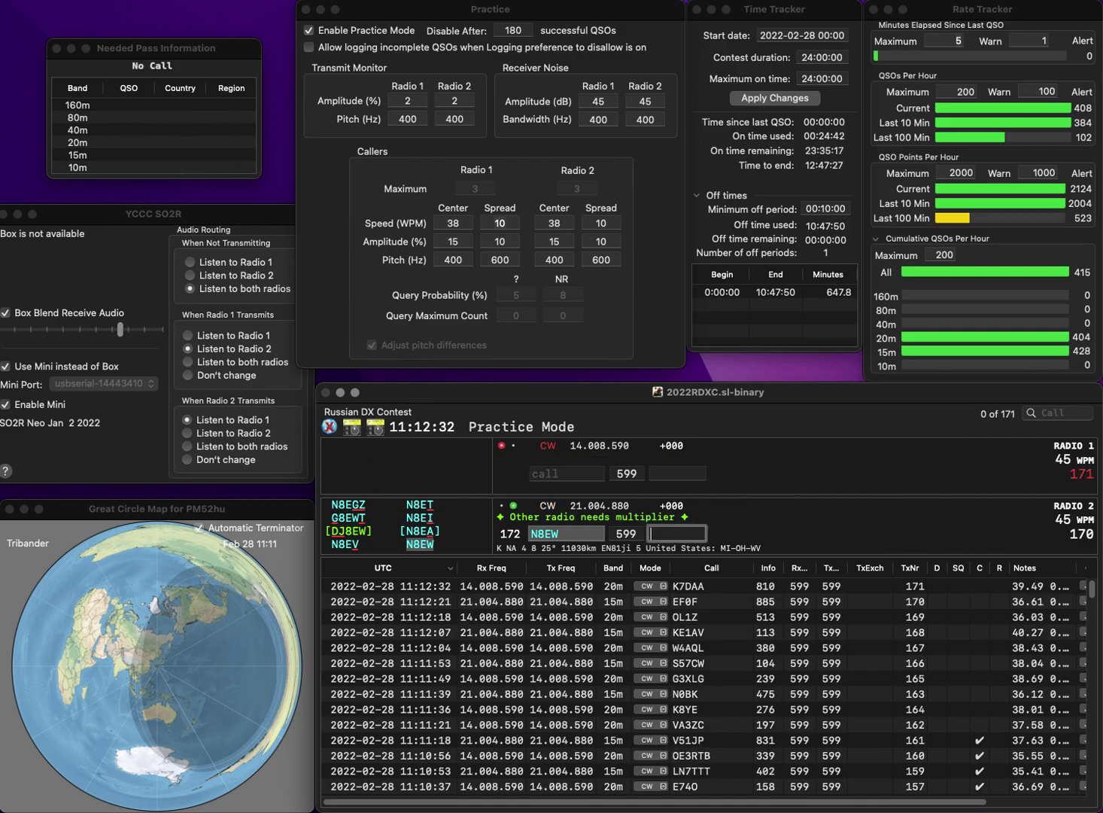
pyautogui.write('751')
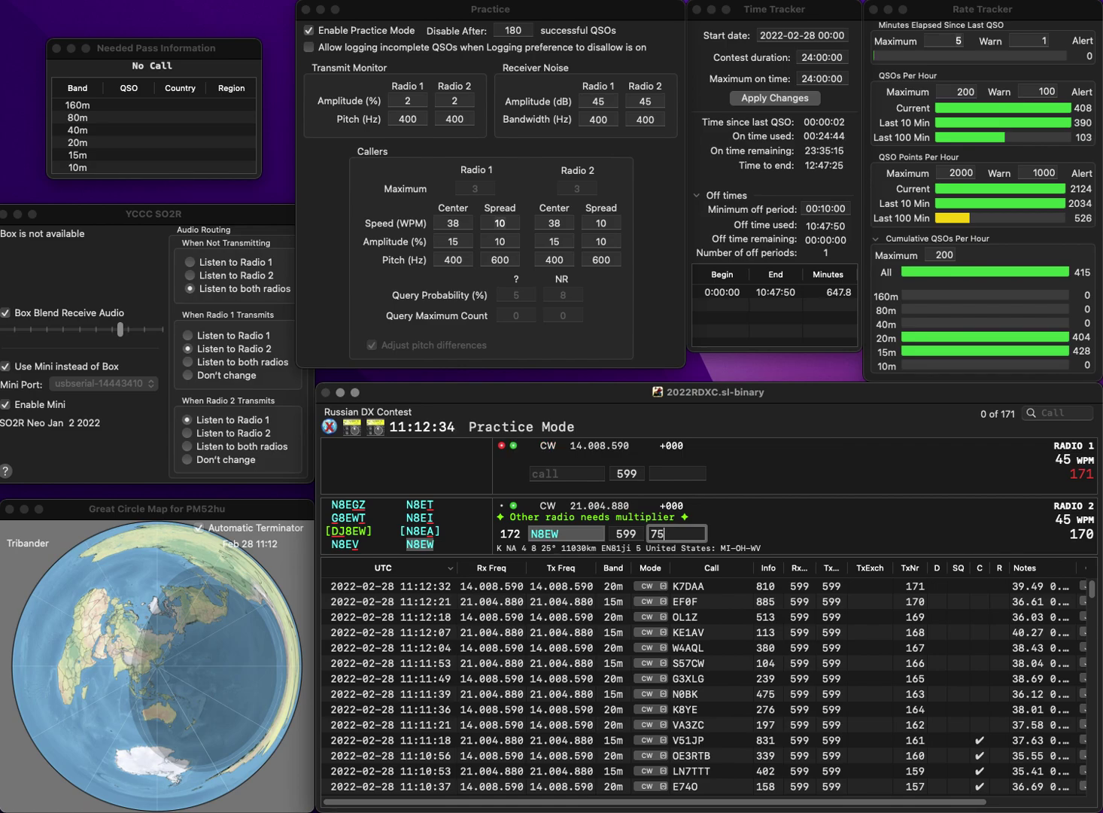
pyautogui.press('Return')
pyautogui.write('ON5AM')
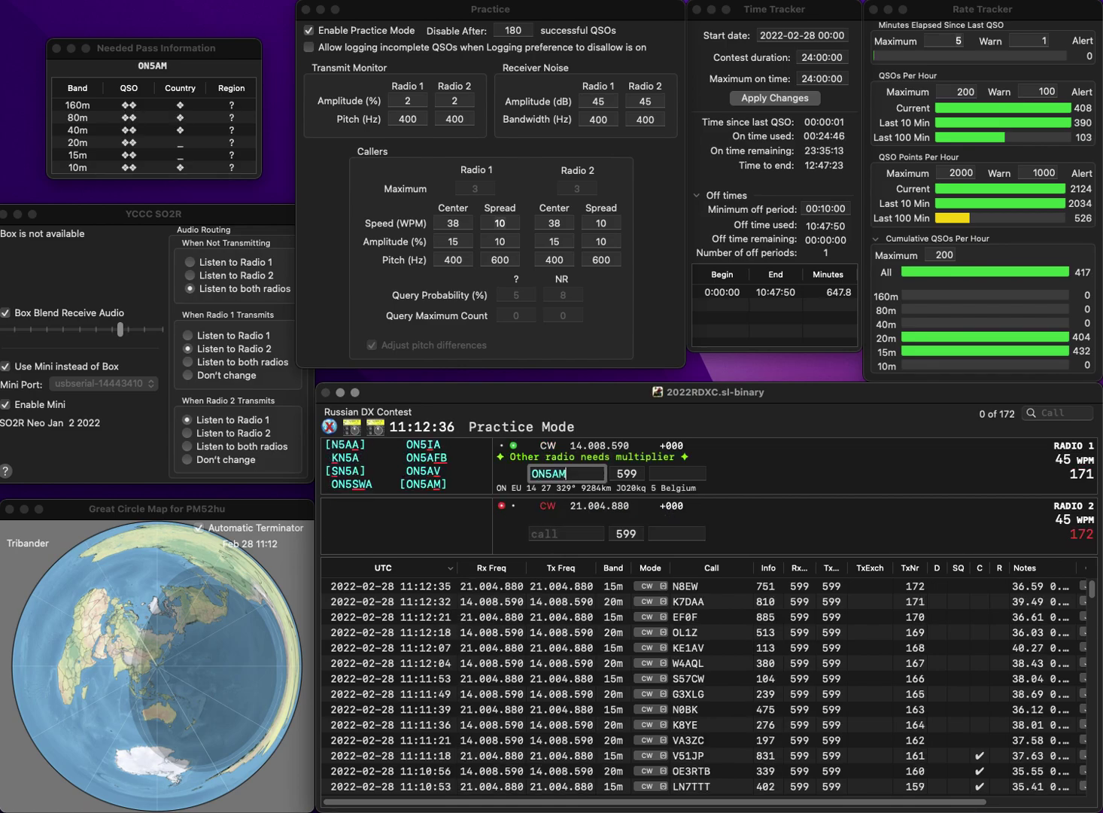
pyautogui.press('Return')
pyautogui.write('VE2CSM')
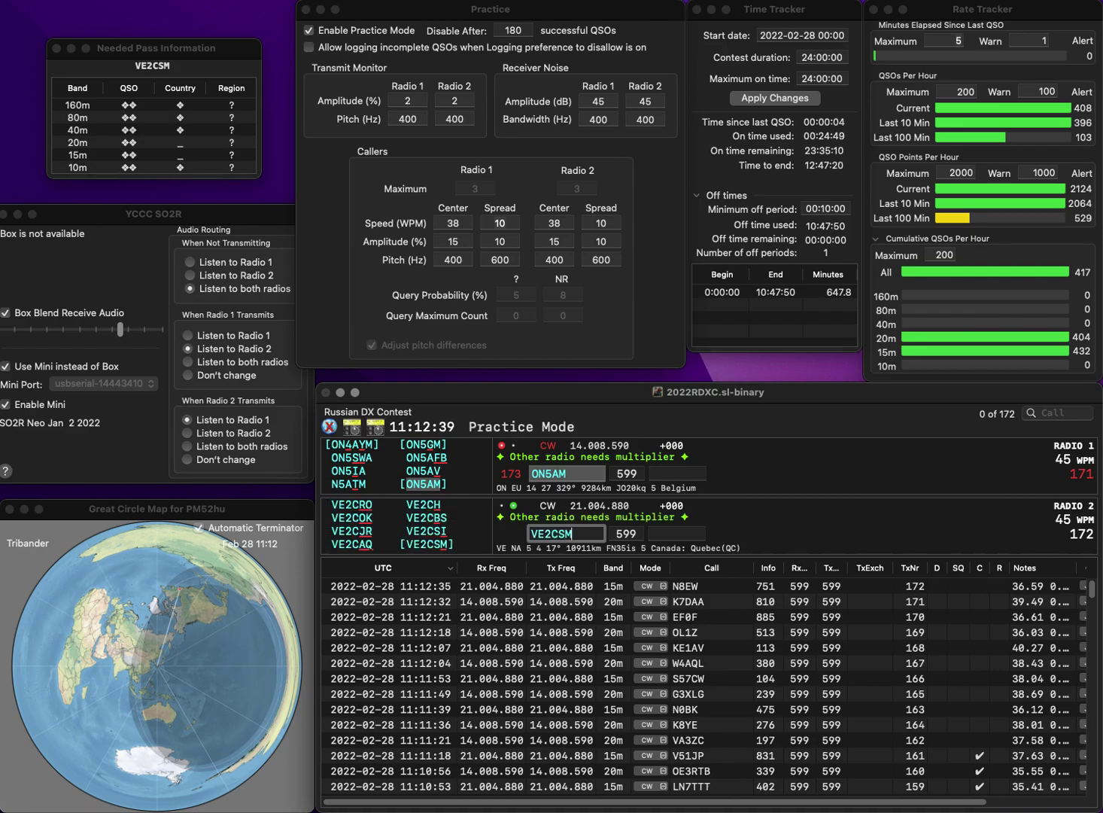
pyautogui.press('Return')
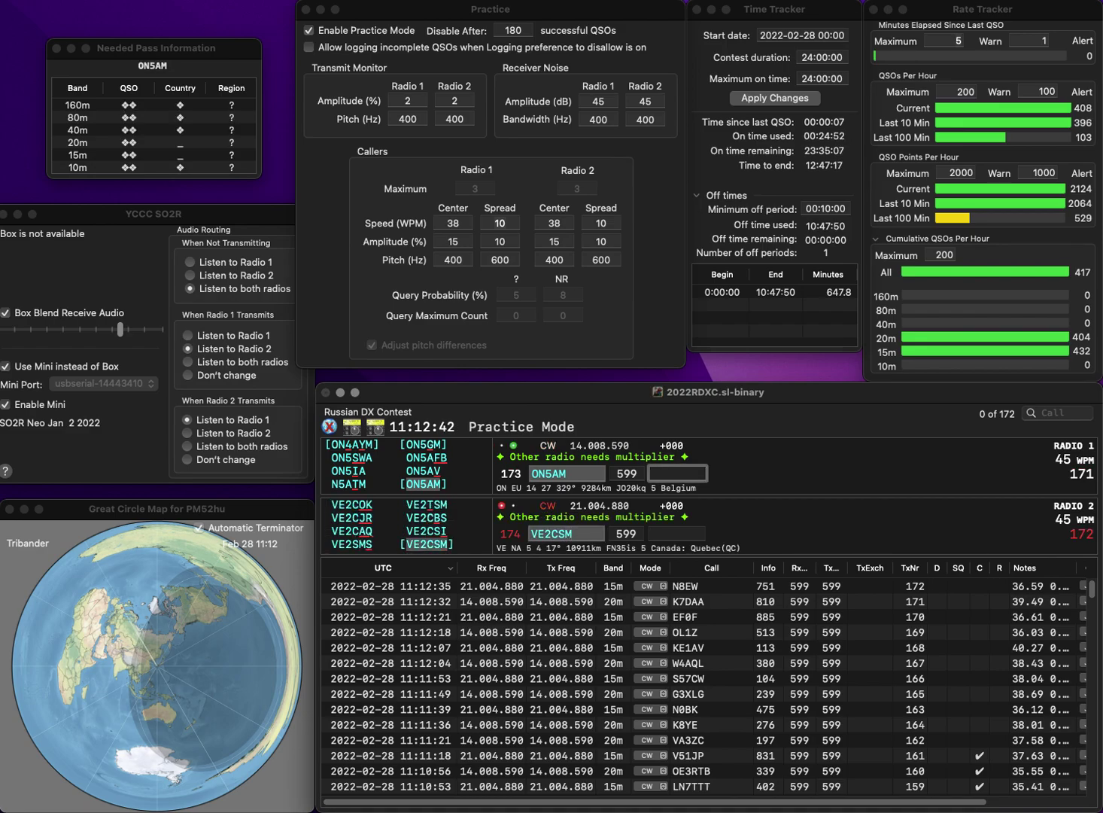
pyautogui.write('869')
pyautogui.press('Return')
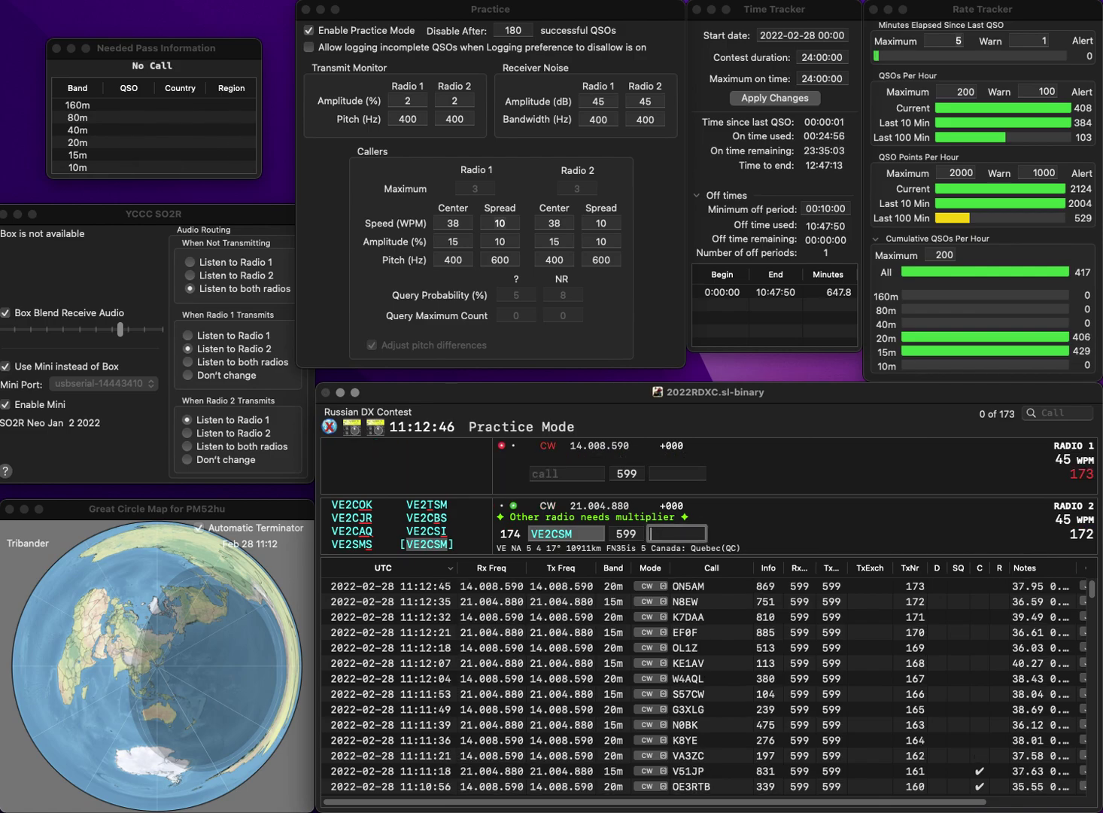
pyautogui.write('69')
pyautogui.press('Return')
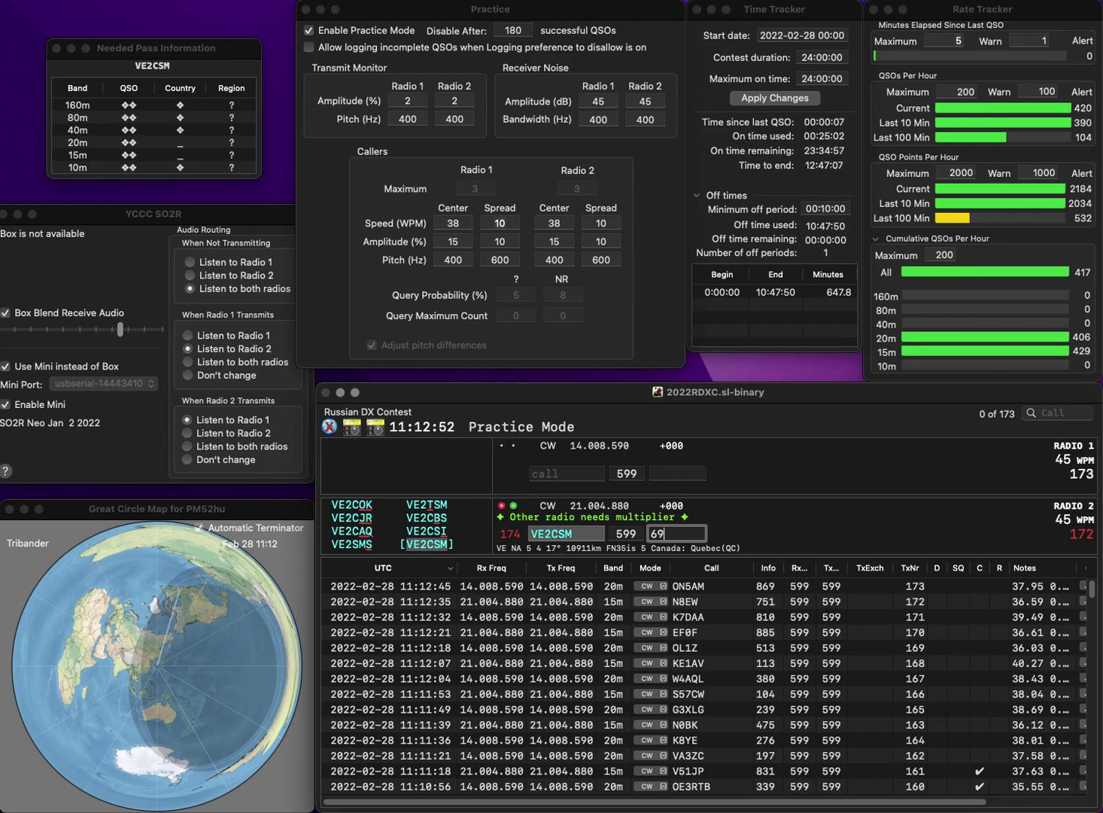
pyautogui.press('Return')
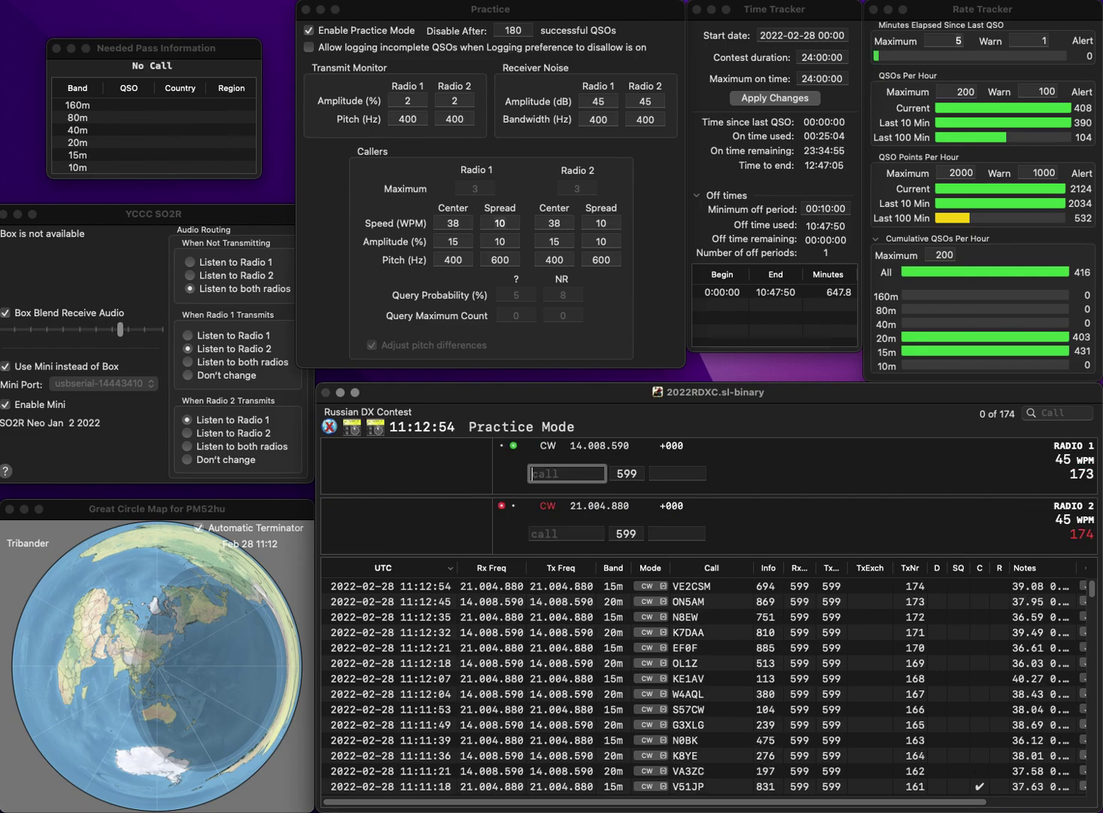
pyautogui.write('6CKJT')
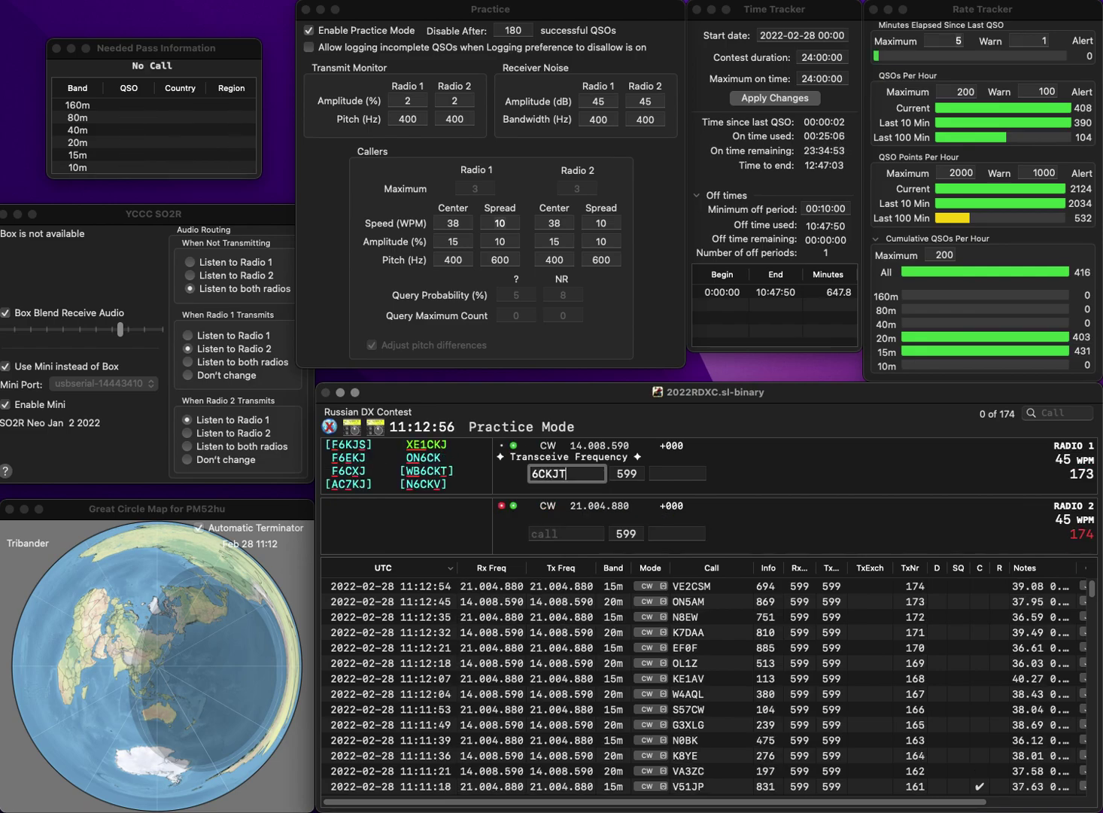
pyautogui.press('Home')
pyautogui.press('Delete')
pyautogui.press('Delete')
pyautogui.press('Down')
pyautogui.press('Return')
pyautogui.write('GB4EP')
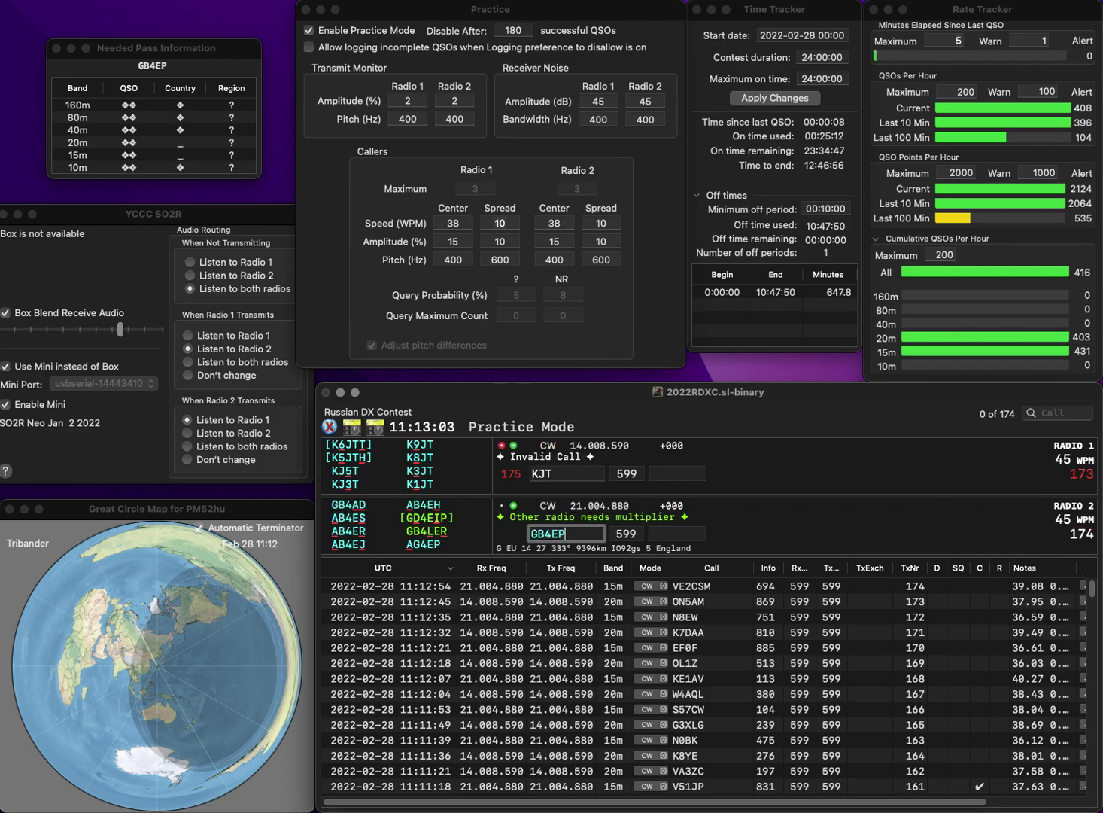
pyautogui.press('Return')
pyautogui.write('WB6')
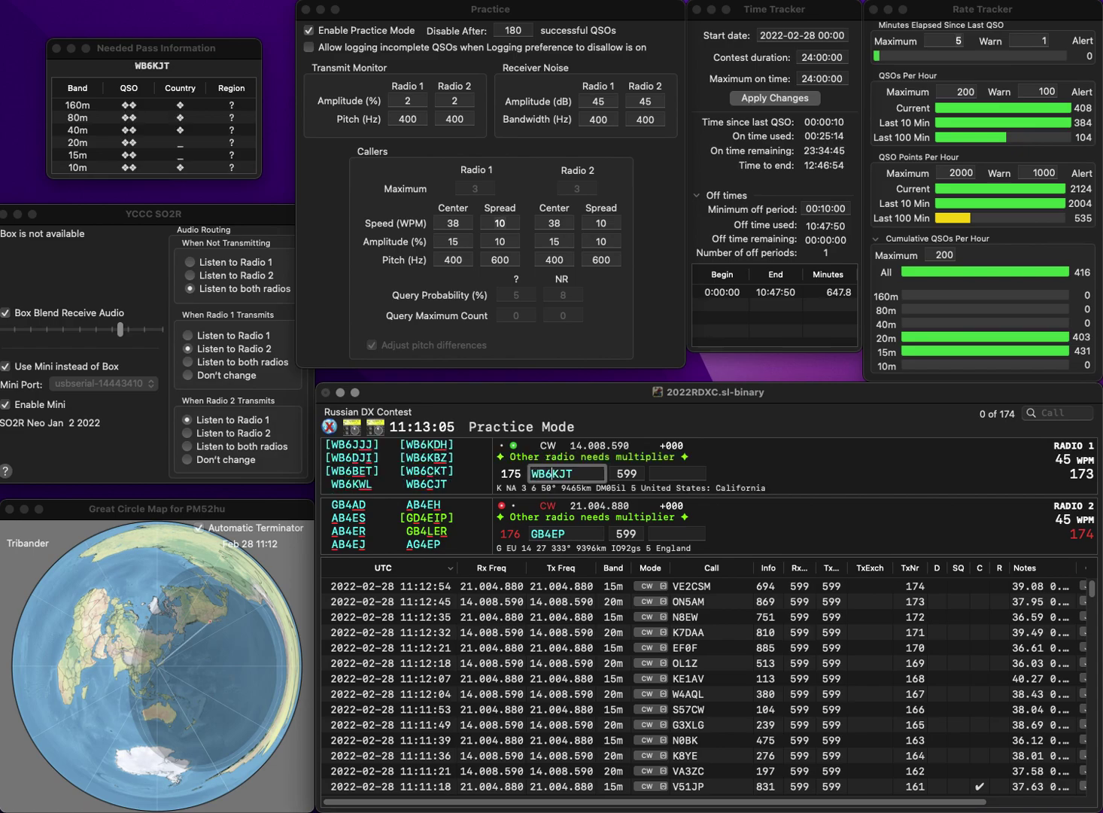
pyautogui.press('Delete')
pyautogui.write('C')
pyautogui.press('space')
pyautogui.write('866')
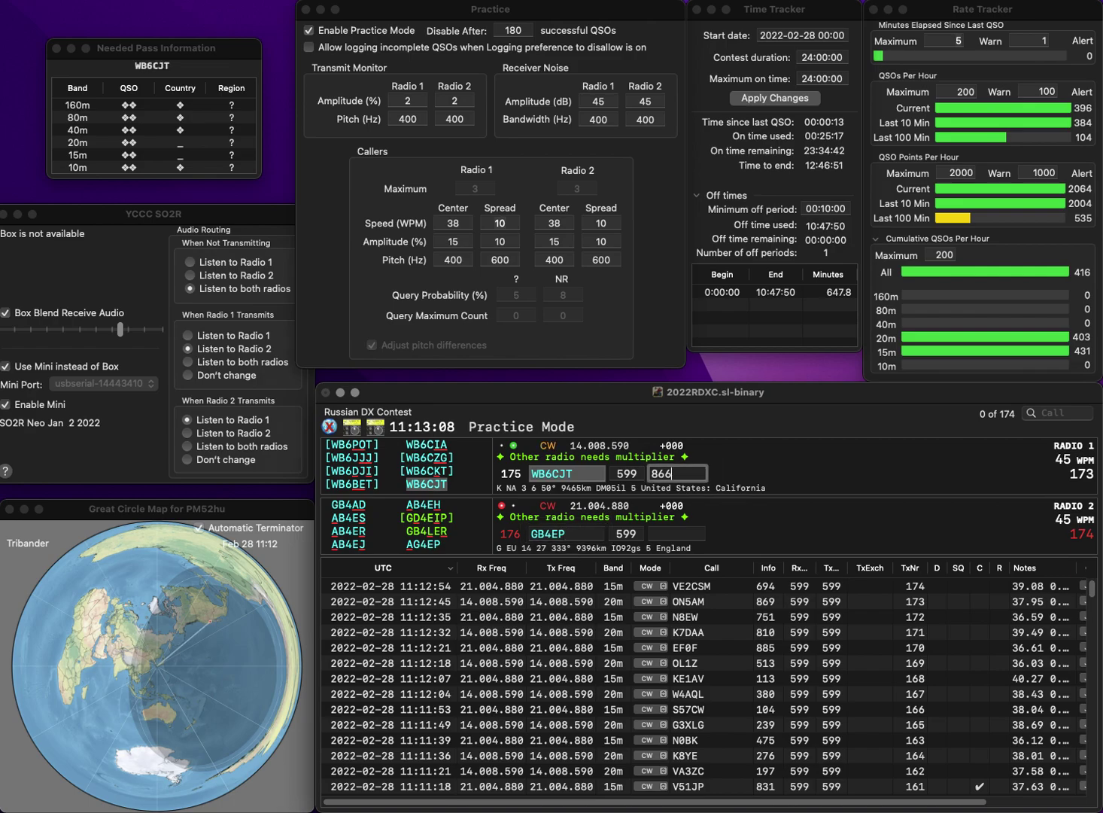
pyautogui.press('Return')
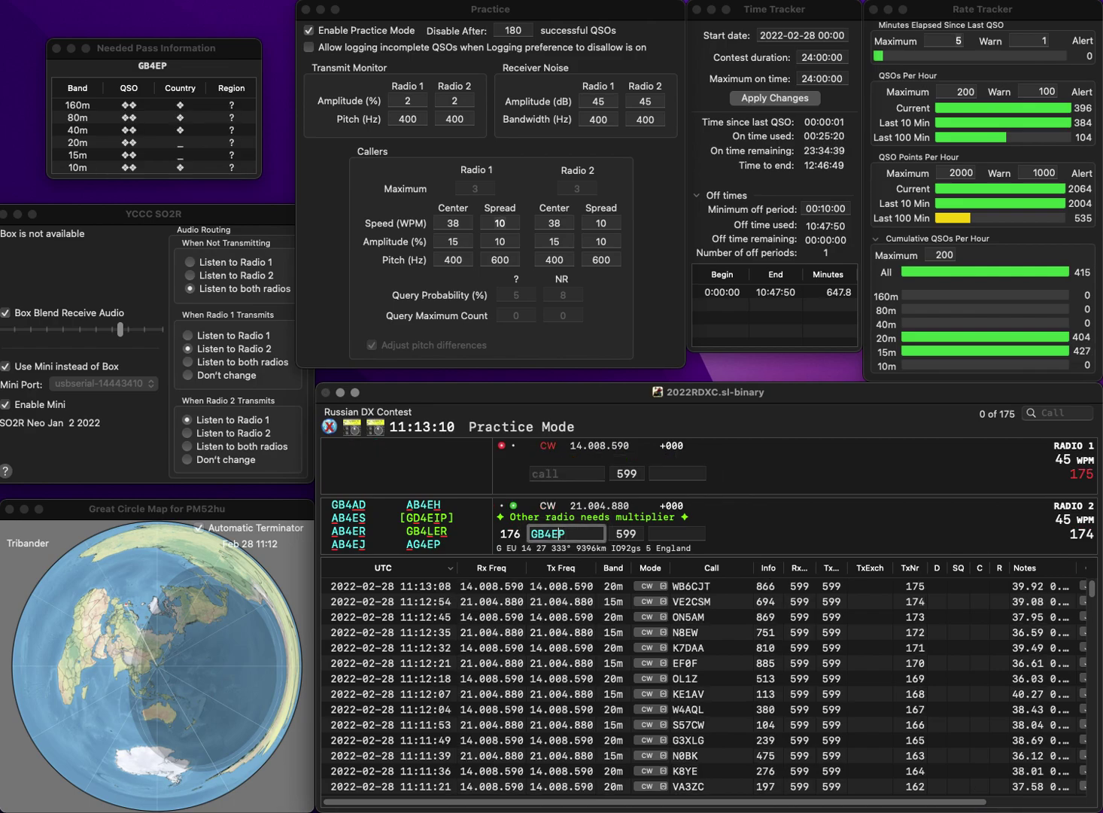
pyautogui.write('I')
pyautogui.press('Left')
pyautogui.press('Left')
pyautogui.press('Left')
pyautogui.press('Left')
pyautogui.press('Delete')
pyautogui.write('D')
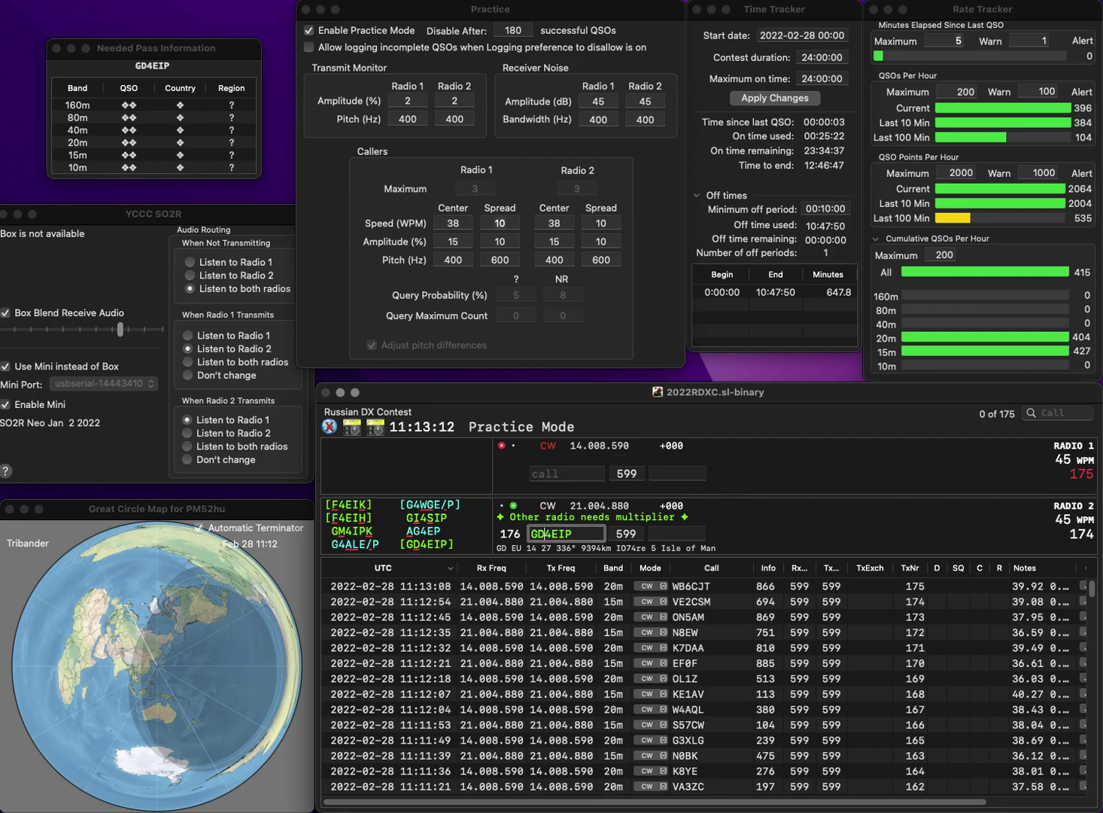
pyautogui.press('Return')
pyautogui.write('JF2IK')
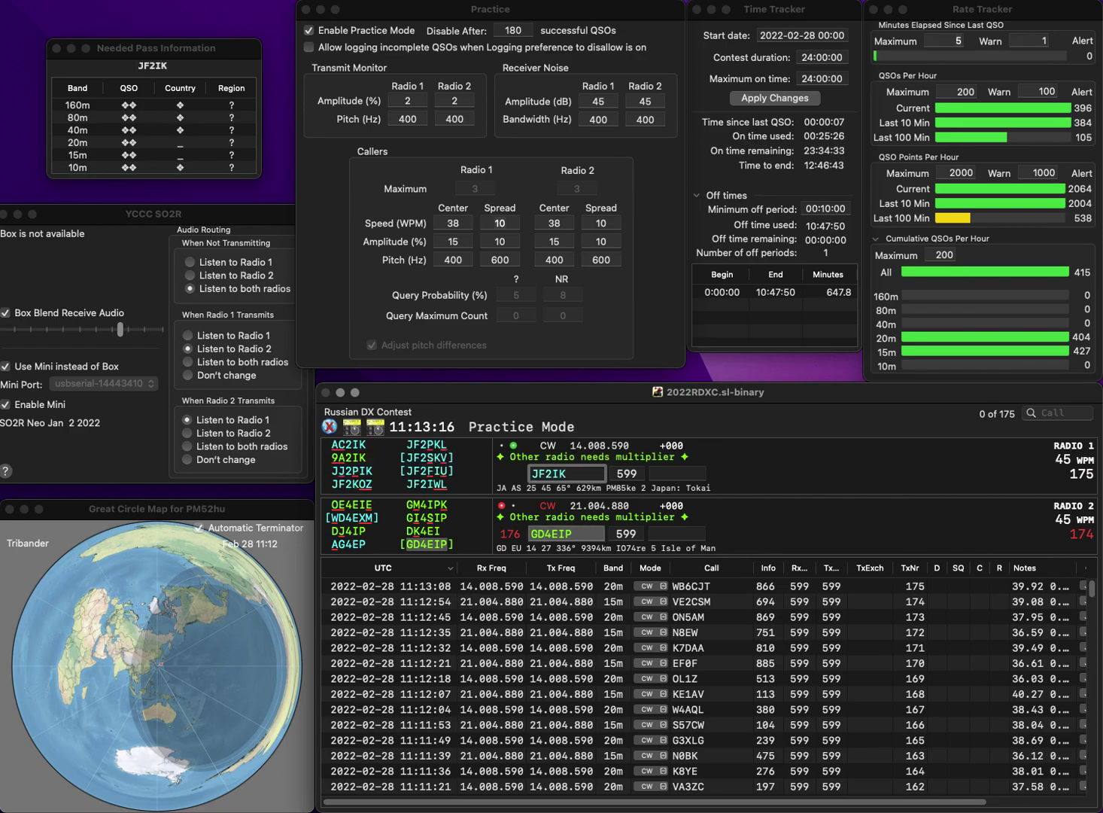
pyautogui.write('W')
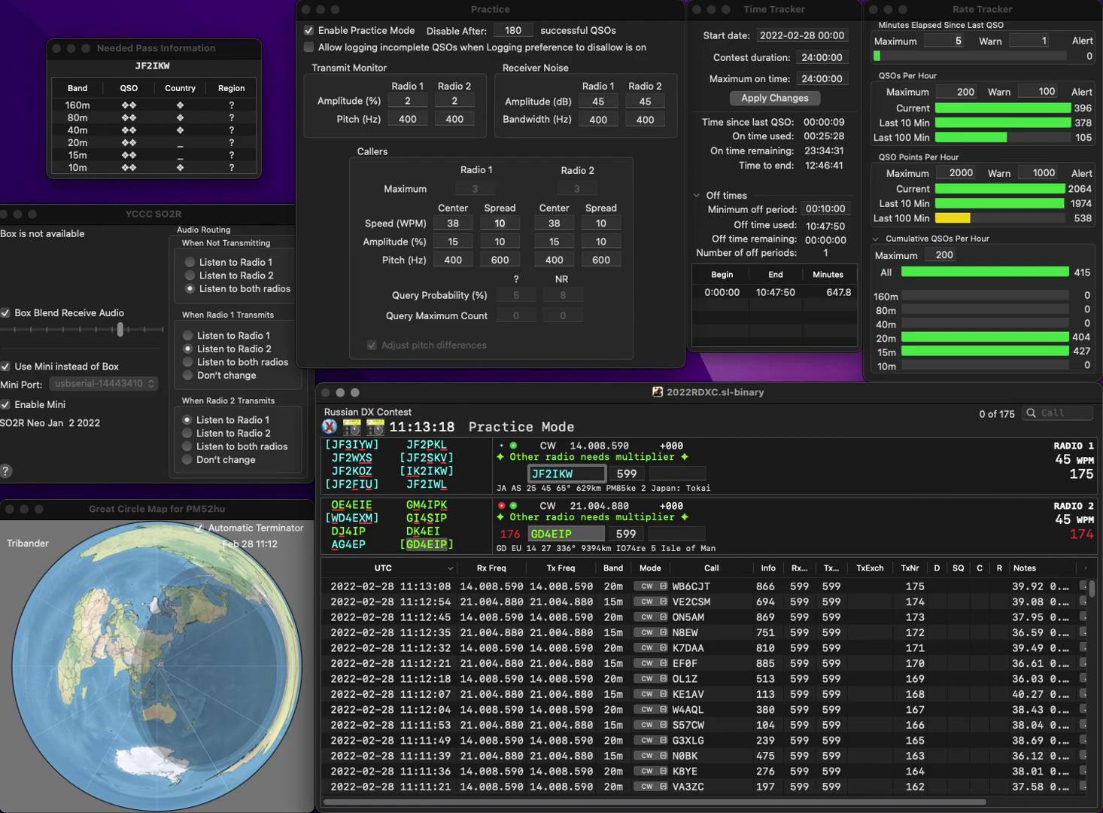
pyautogui.press('Return')
# - Log GD4EIP on Radio 2 with received number 238, and mark the doubtful letter in the Radio 1 call as JF2I?W
pyautogui.write('238')
pyautogui.press('Up')
pyautogui.press('Left')
pyautogui.press('BackSpace')
pyautogui.write('?')
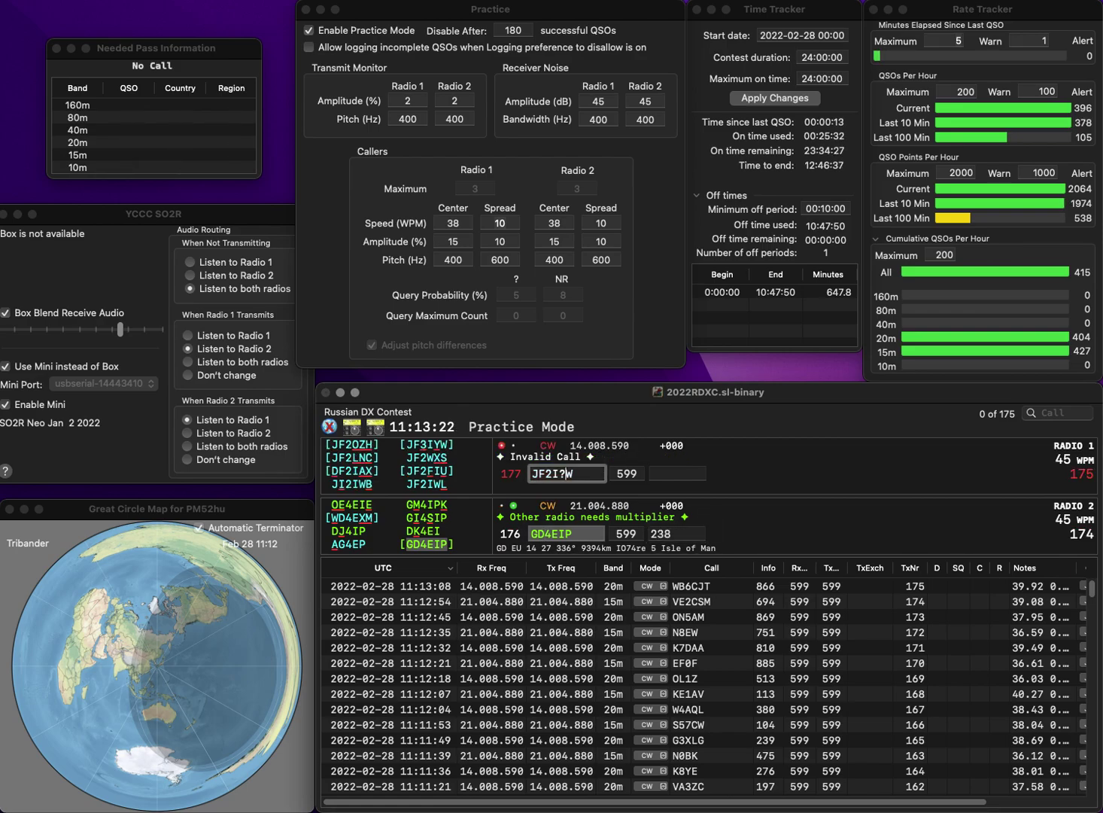
pyautogui.press('Down')
pyautogui.press('Return')
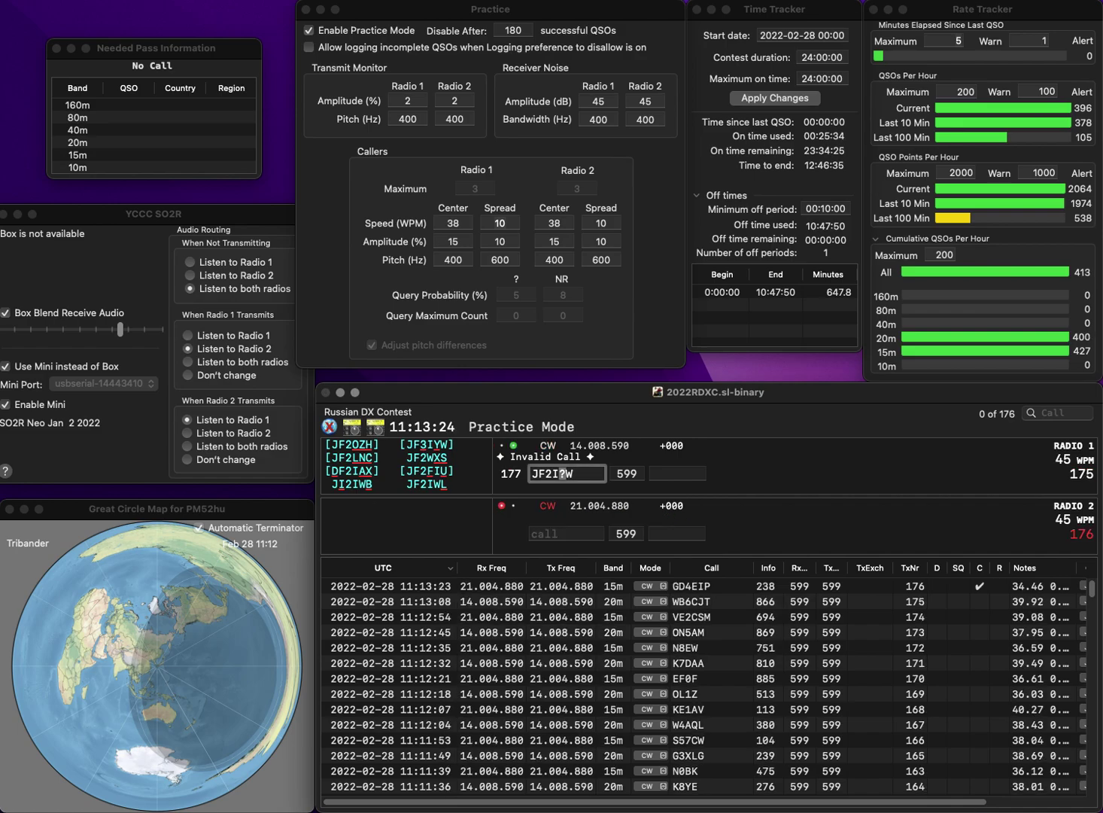
pyautogui.press('BackSpace')
pyautogui.write('3I')
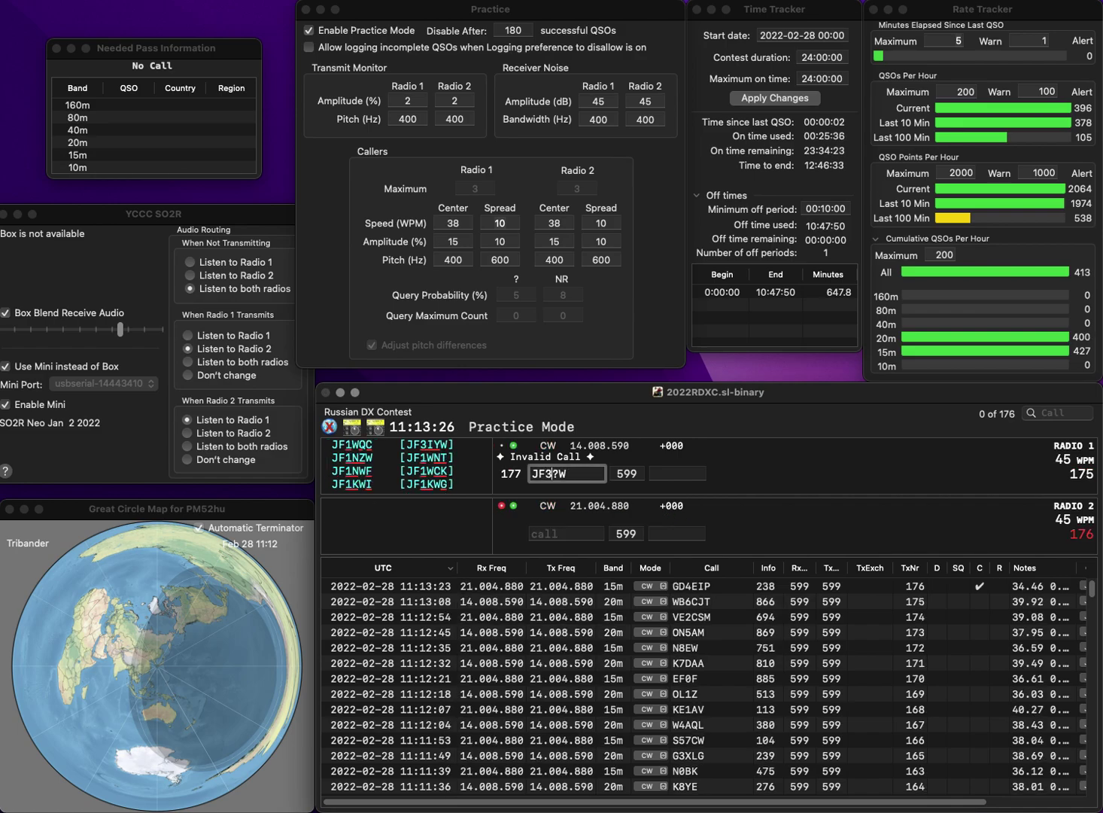
pyautogui.press('Delete')
pyautogui.write('Y')
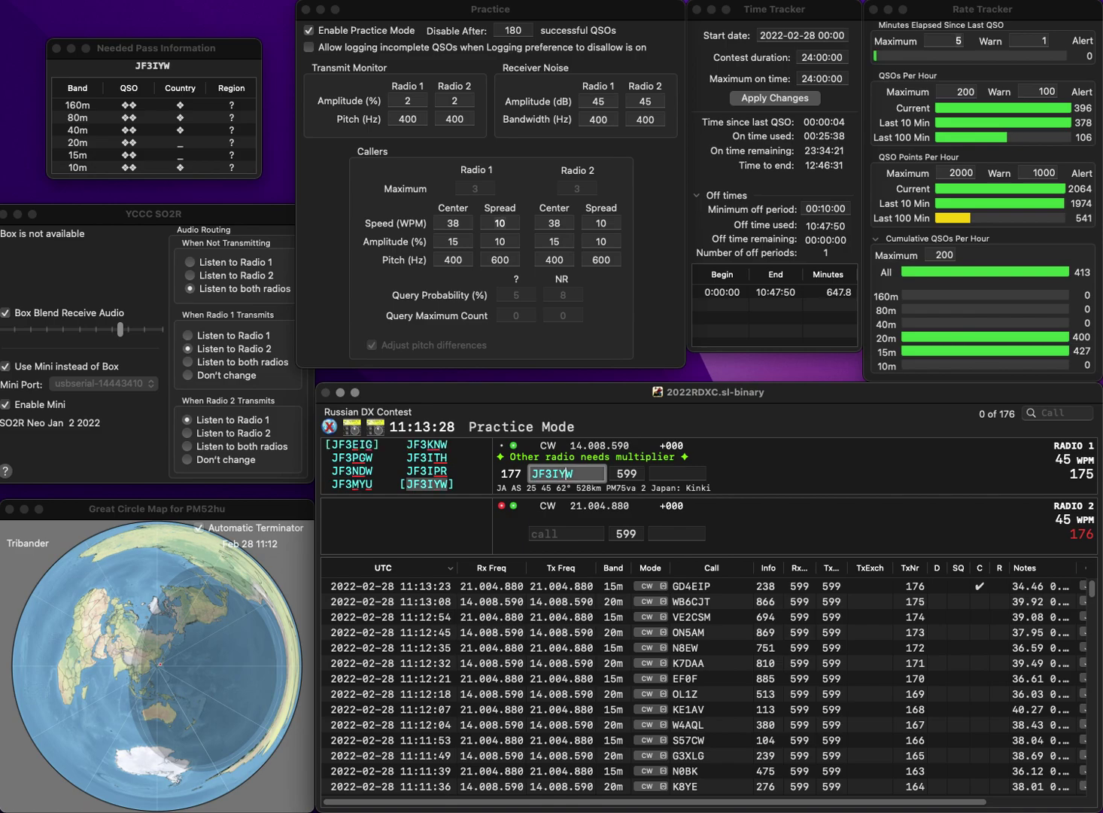
pyautogui.press('Down')
pyautogui.press('Return')
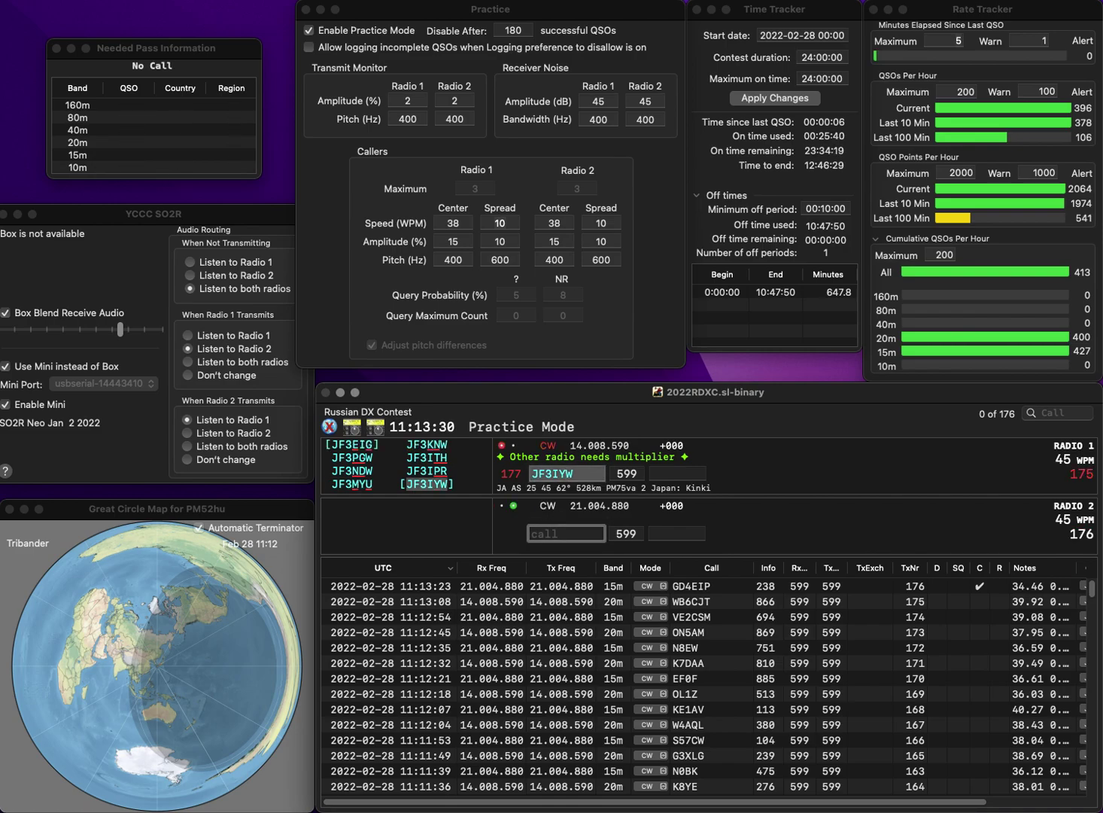
pyautogui.write('PA6ANT')
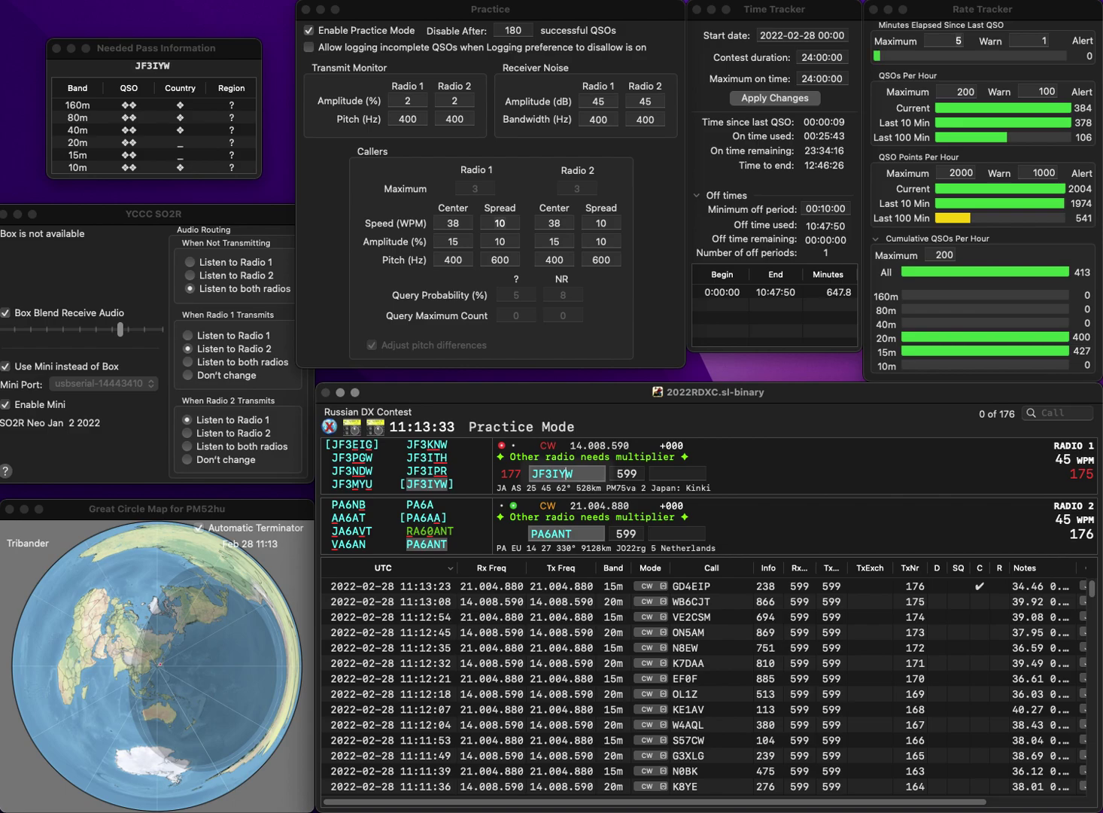
pyautogui.press('Return')
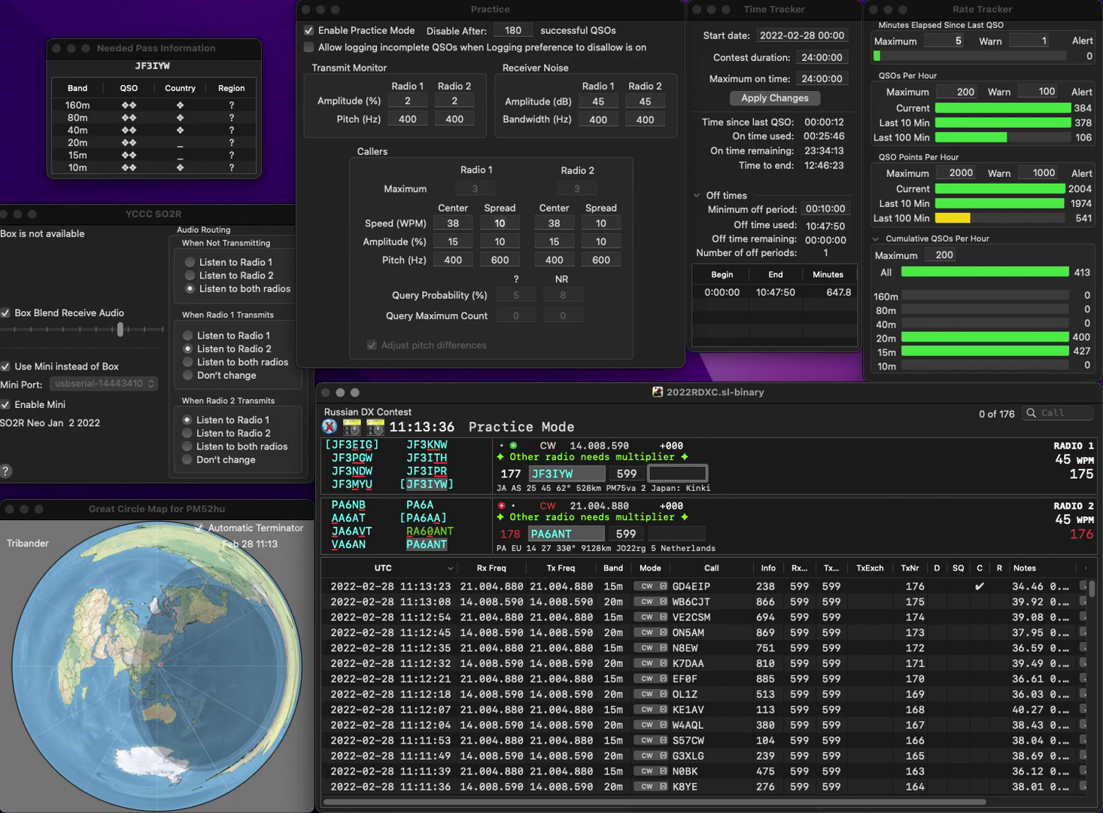
pyautogui.press('Return')
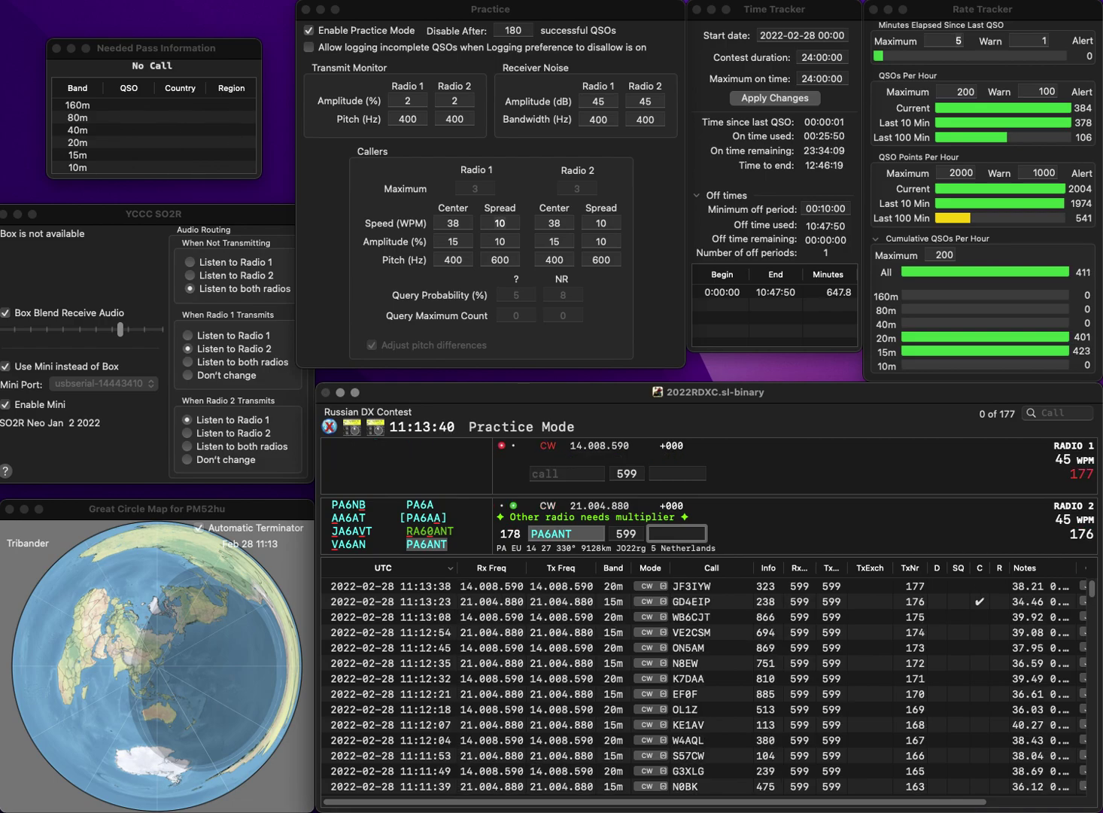
# - Log PA6ANT on Radio 2 with received number 413 and answer the Radio 1 caller with the partial call AF
pyautogui.press('Return')
pyautogui.write('AF')
pyautogui.press('Return')
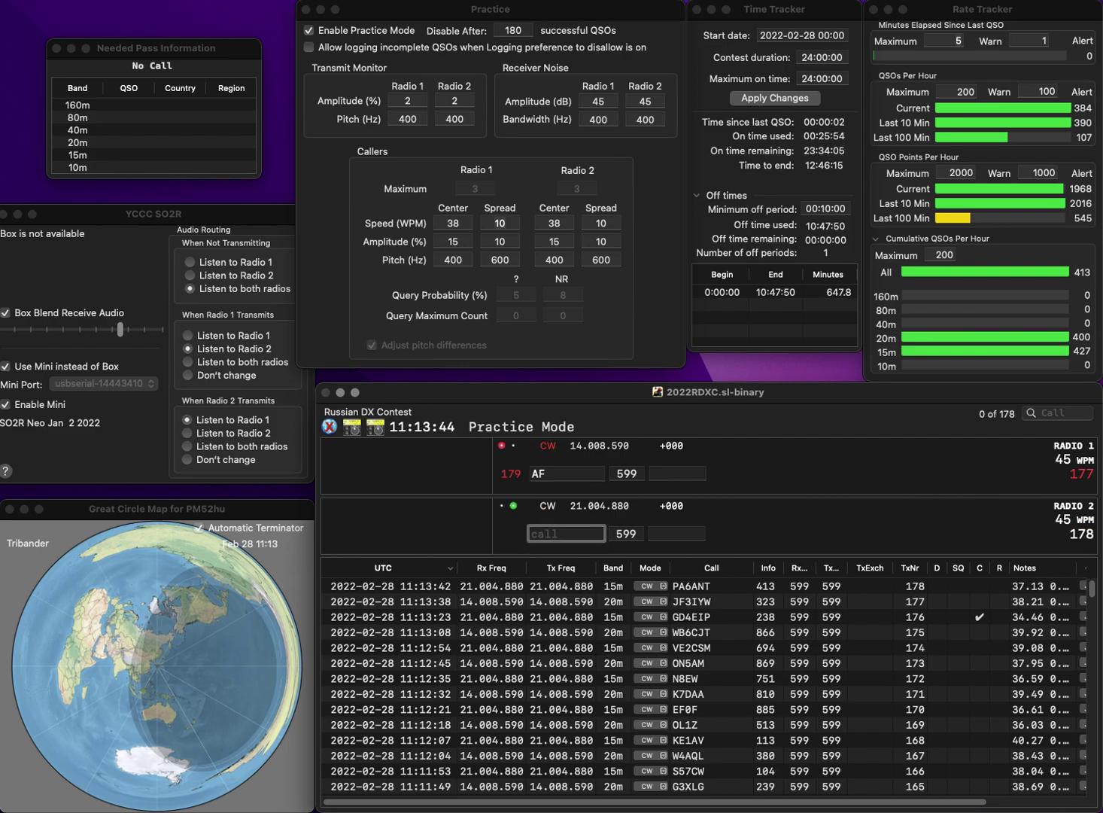
pyautogui.write('K5SBR')
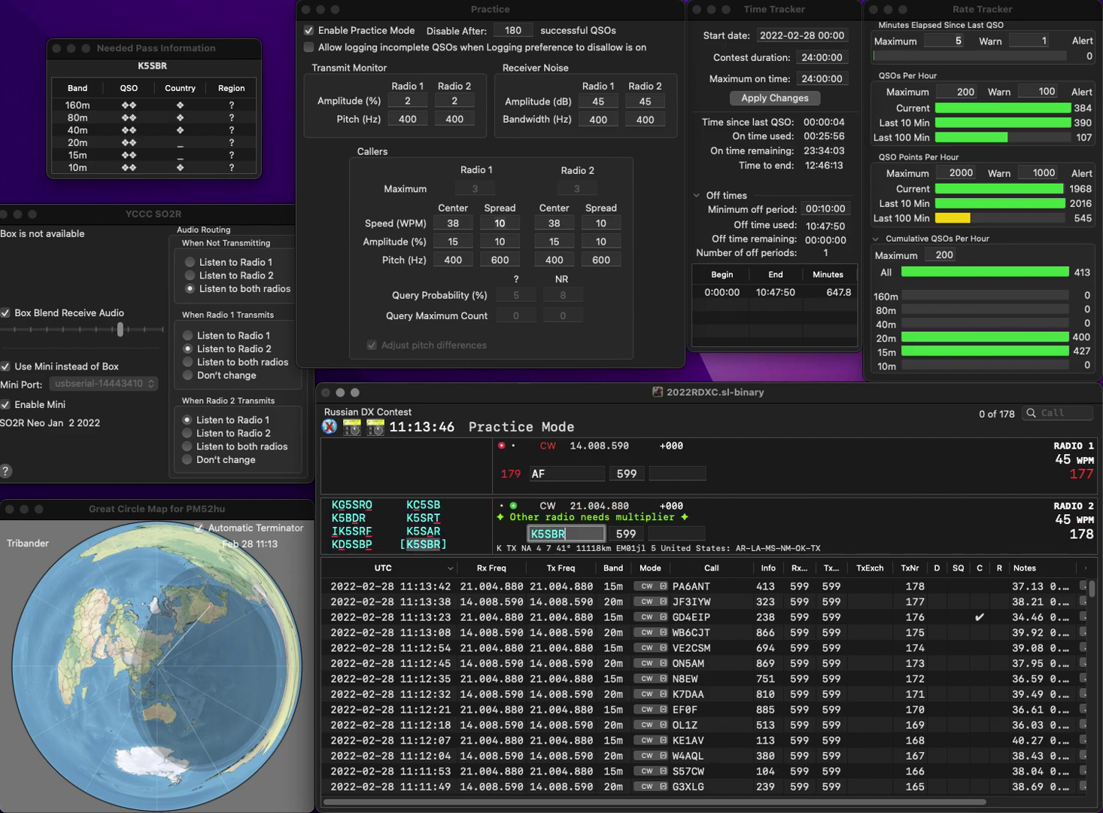
pyautogui.press('Return')
pyautogui.write('R6')
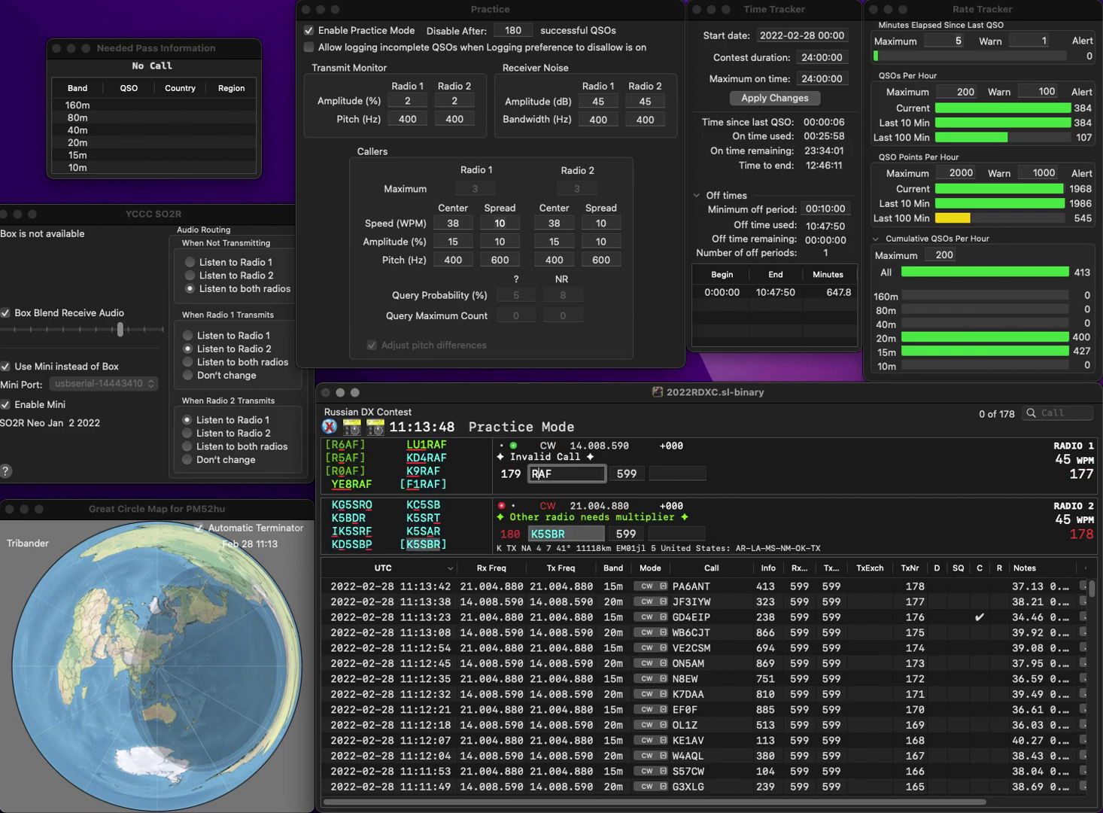
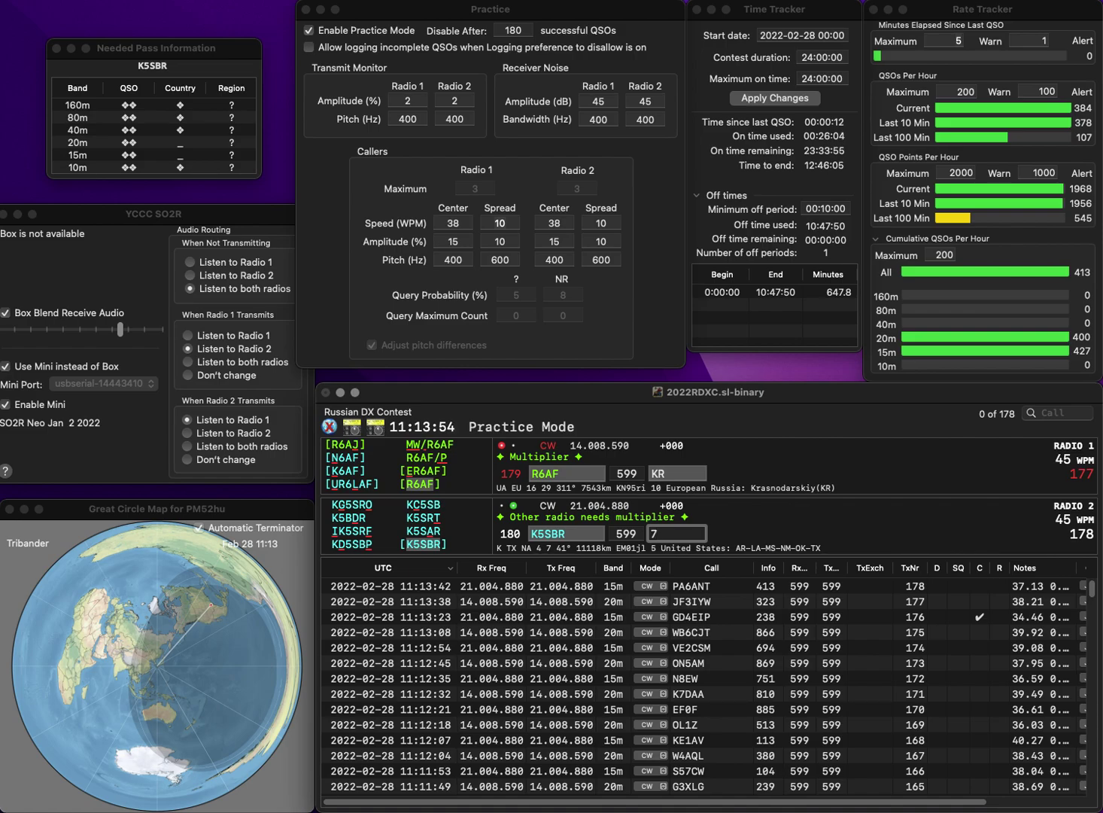
pyautogui.press('Return')
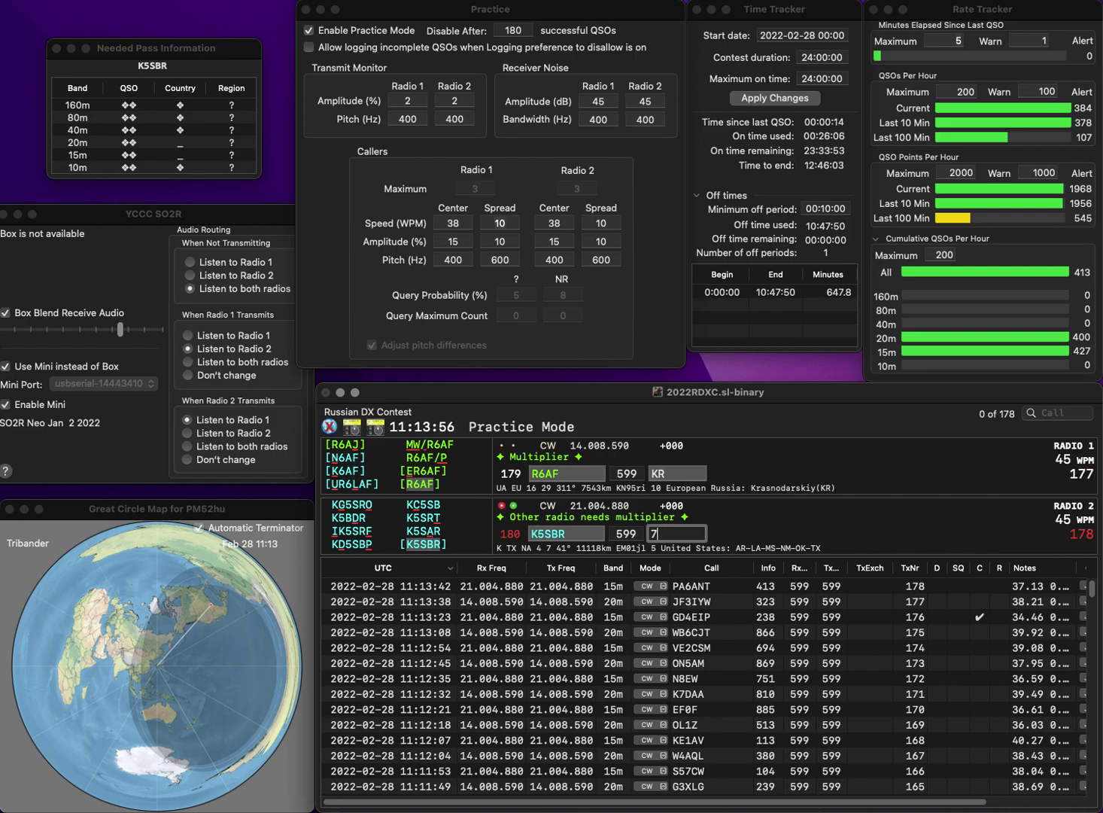
pyautogui.write('6')
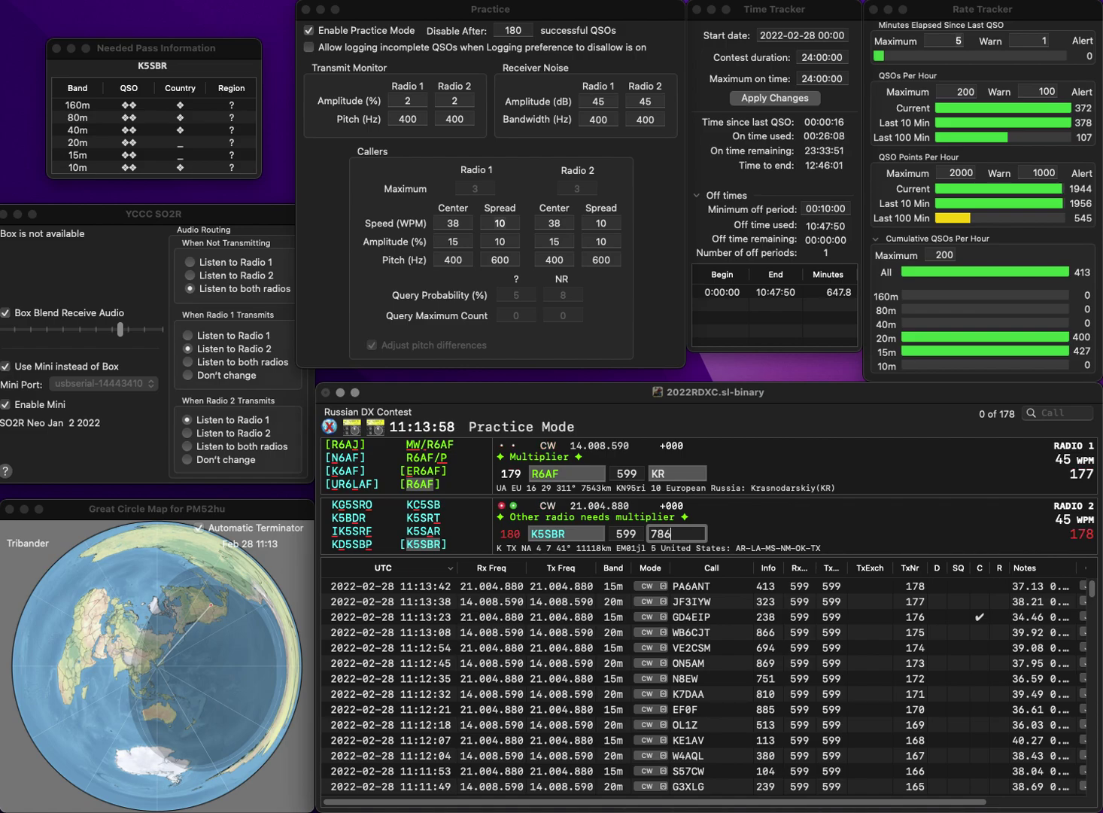
pyautogui.press('Return')
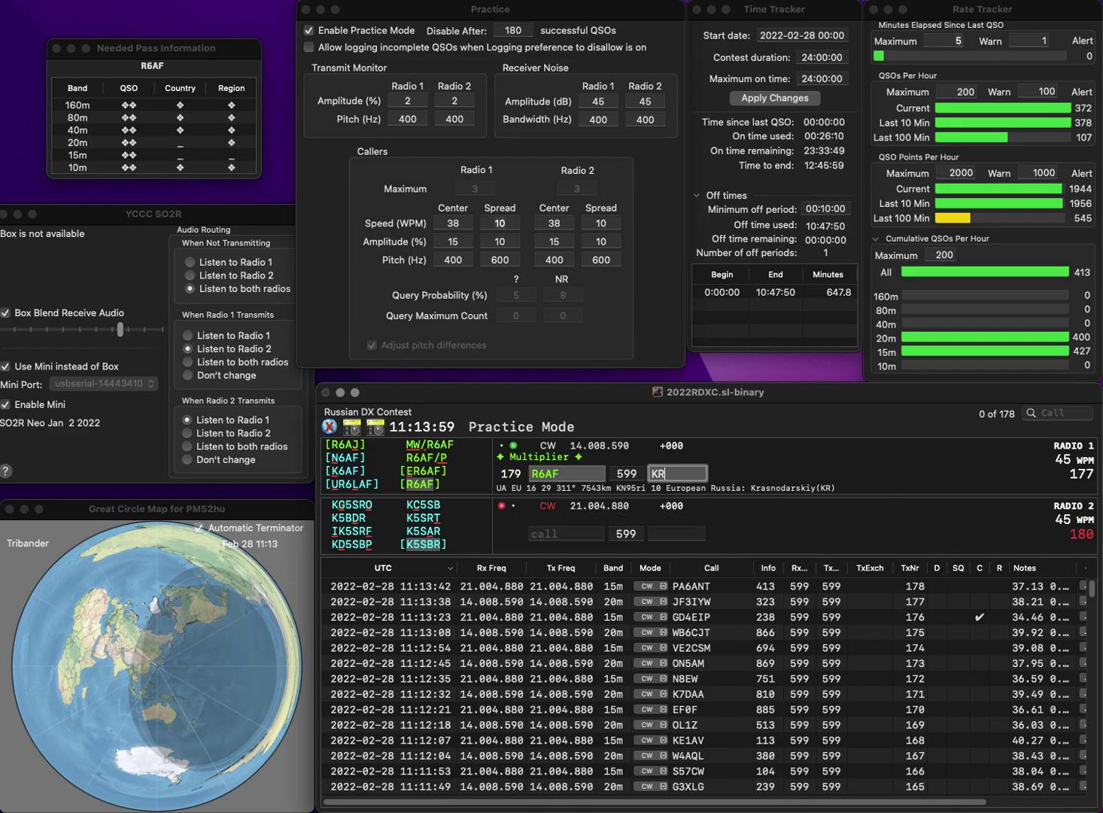
pyautogui.press('Return')
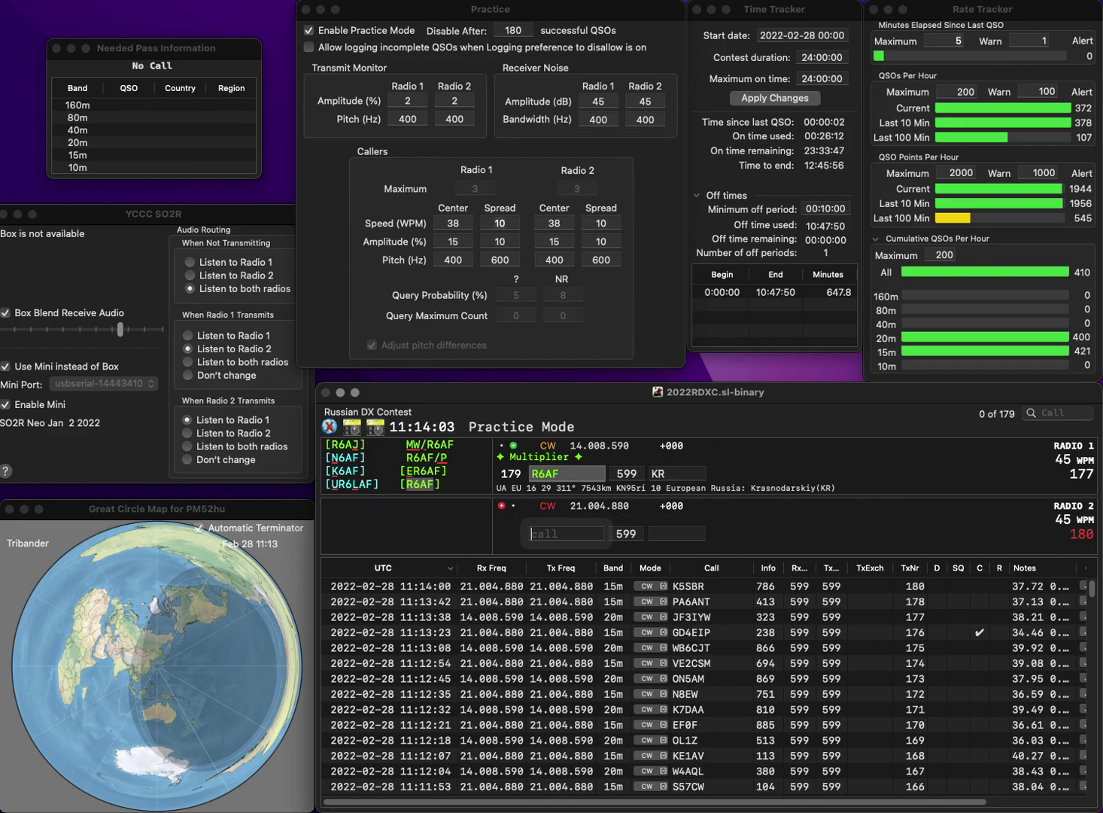
# - Answer the Radio 2 caller as ON4UZ and the Radio 1 caller as AA9DL
pyautogui.write('ON')
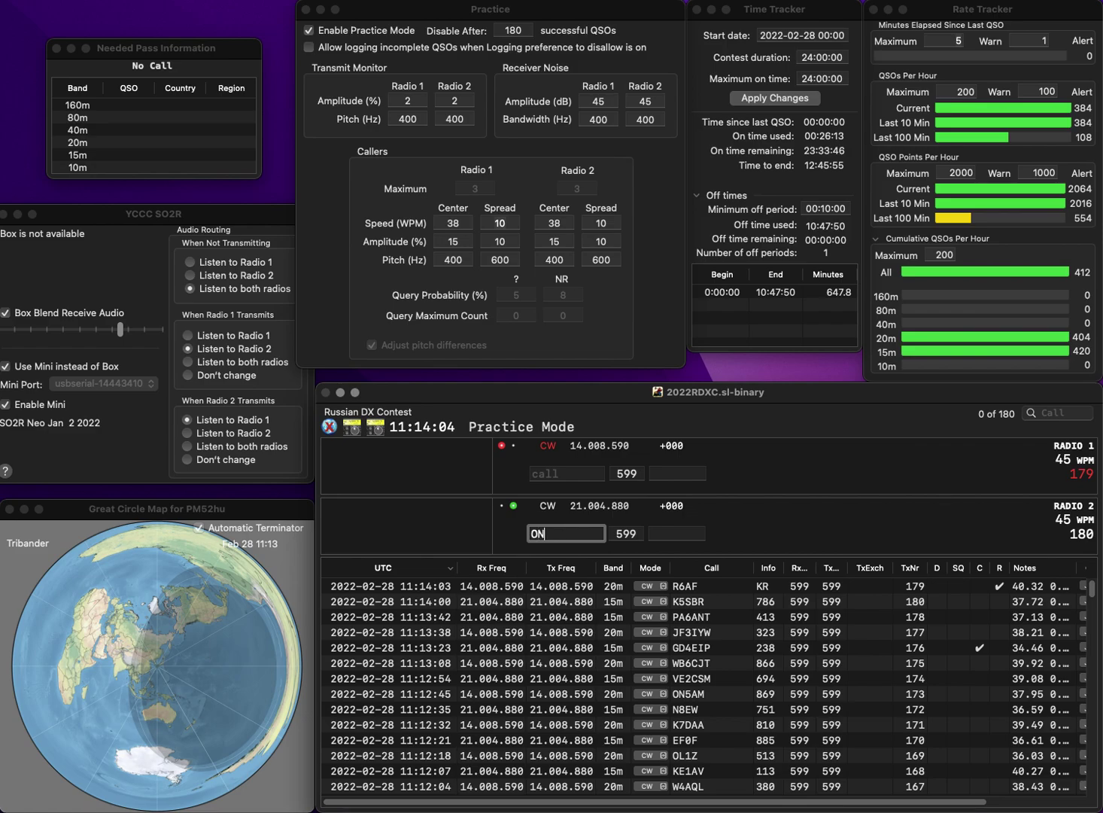
pyautogui.write('4UZ')
pyautogui.press('Return')
pyautogui.write('AA9DL')
pyautogui.press('Return')
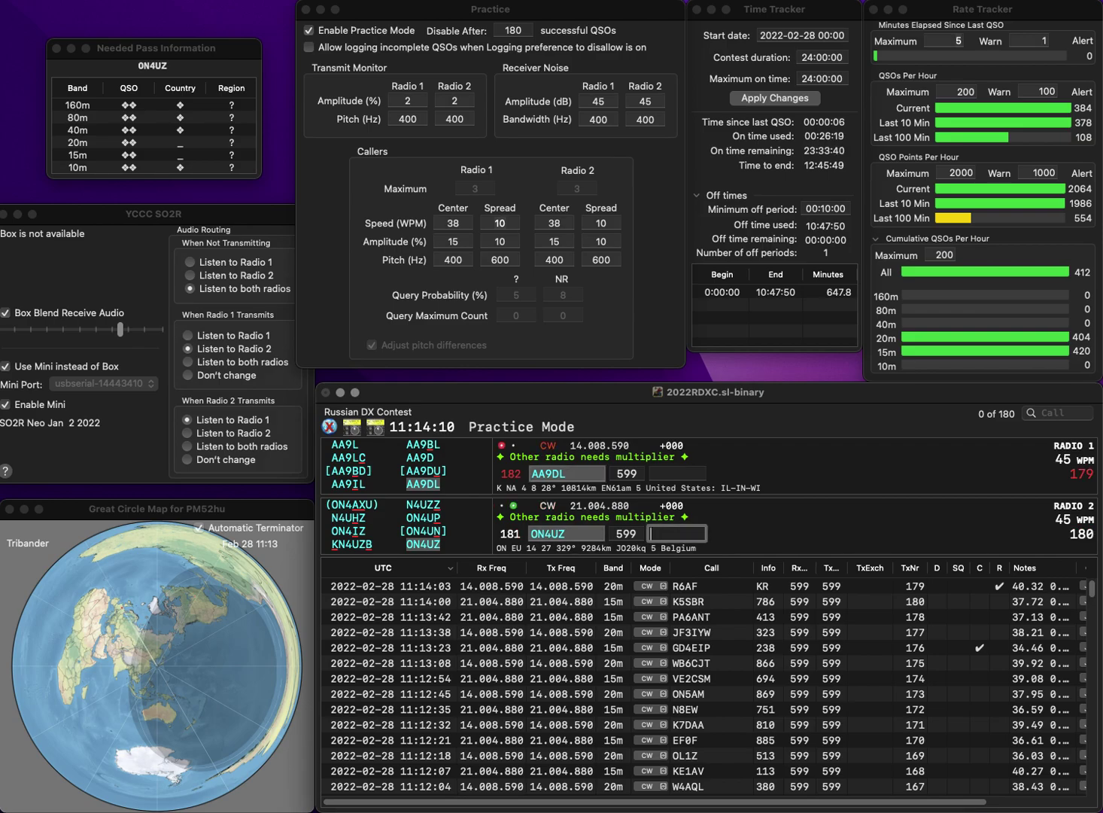
# - Log ON4UZ on Radio 2 with received number 410 and AA9DL on Radio 1 with number 1
pyautogui.write('4')
pyautogui.press('BackSpace')
pyautogui.write('10')
pyautogui.press('Return')
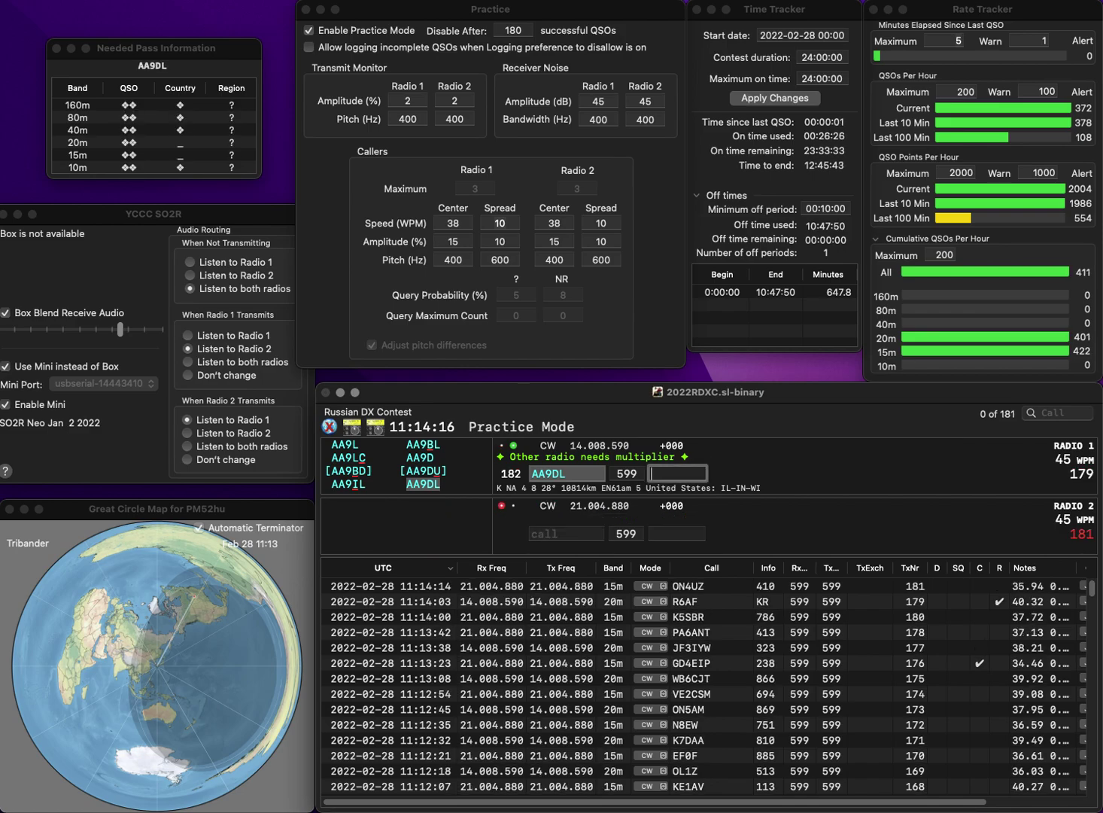
pyautogui.write('1')
pyautogui.press('Return')
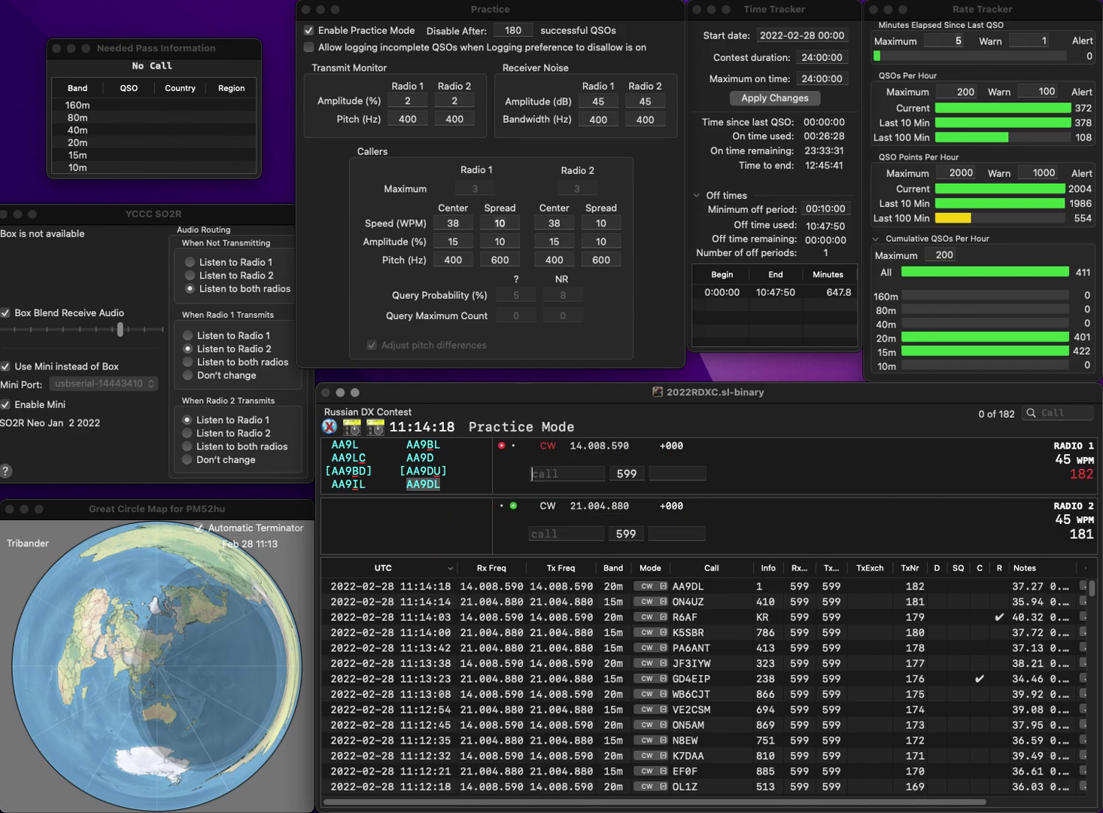
# - Answer the Radio 2 caller with the partial call DB and the Radio 1 caller with the partial call GPF
pyautogui.press('Return')
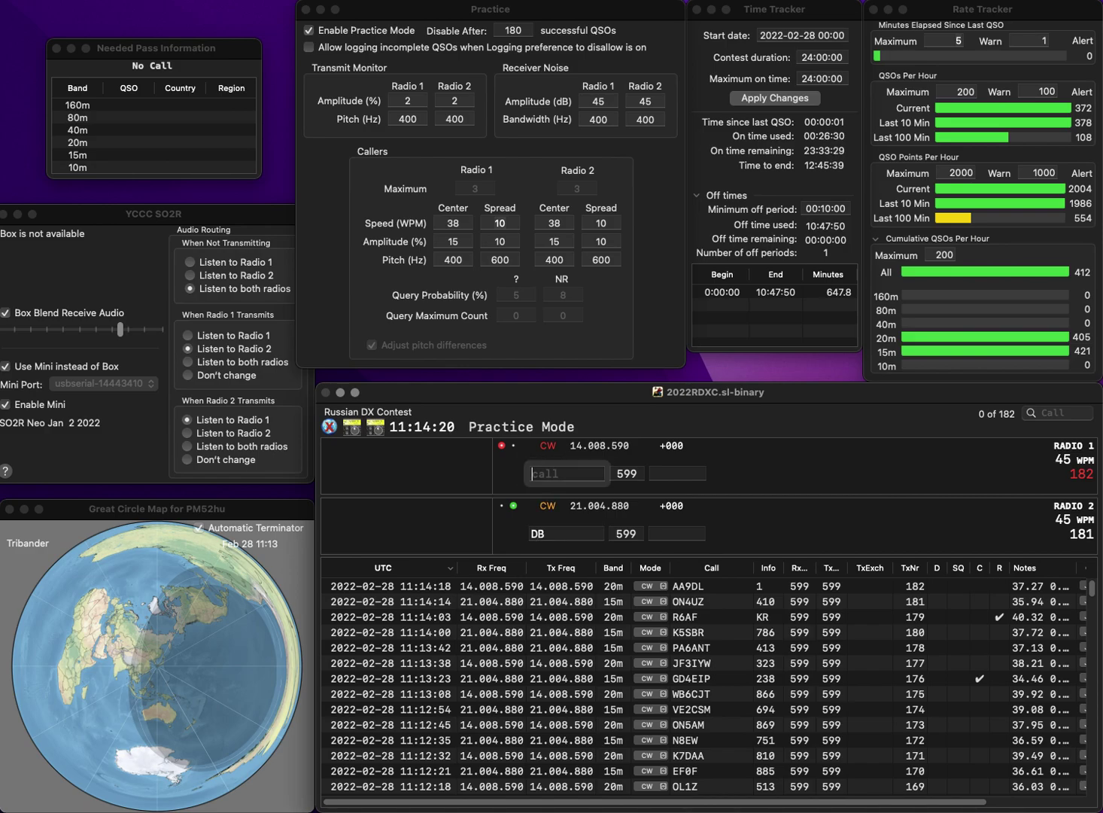
pyautogui.write('G')
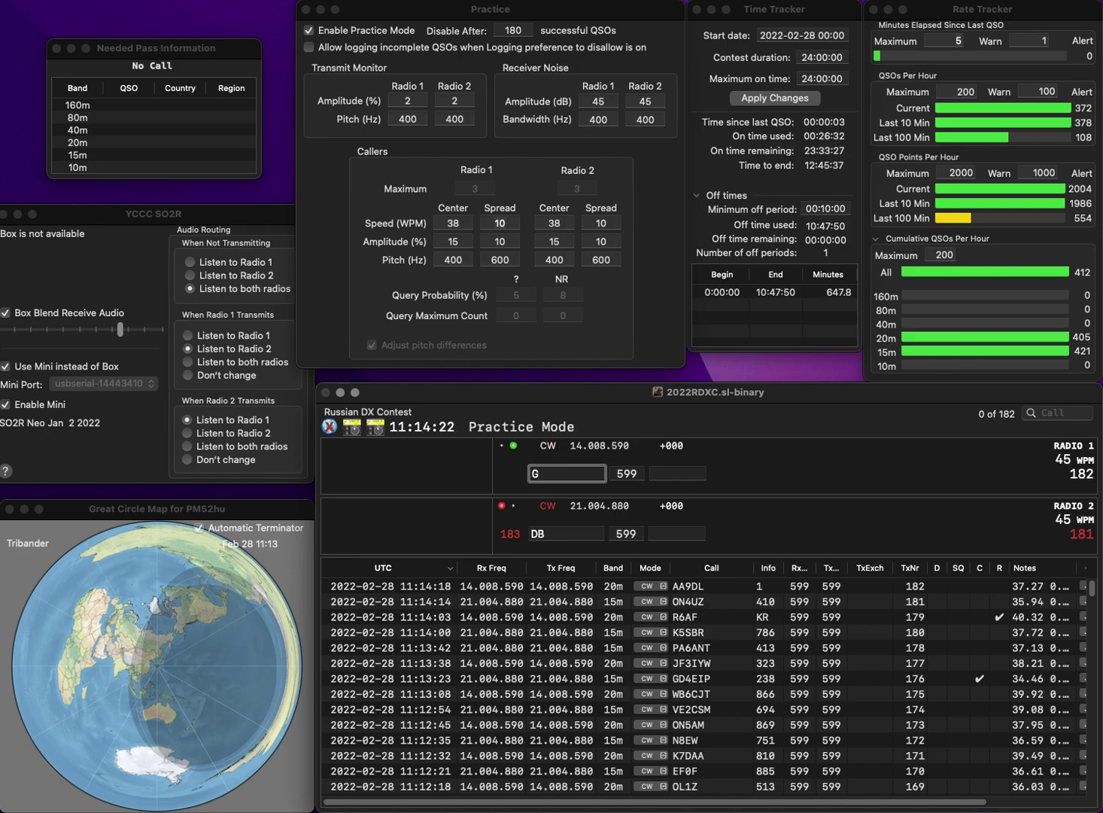
pyautogui.write('PF')
pyautogui.press('Return')
pyautogui.write('G0HDB')
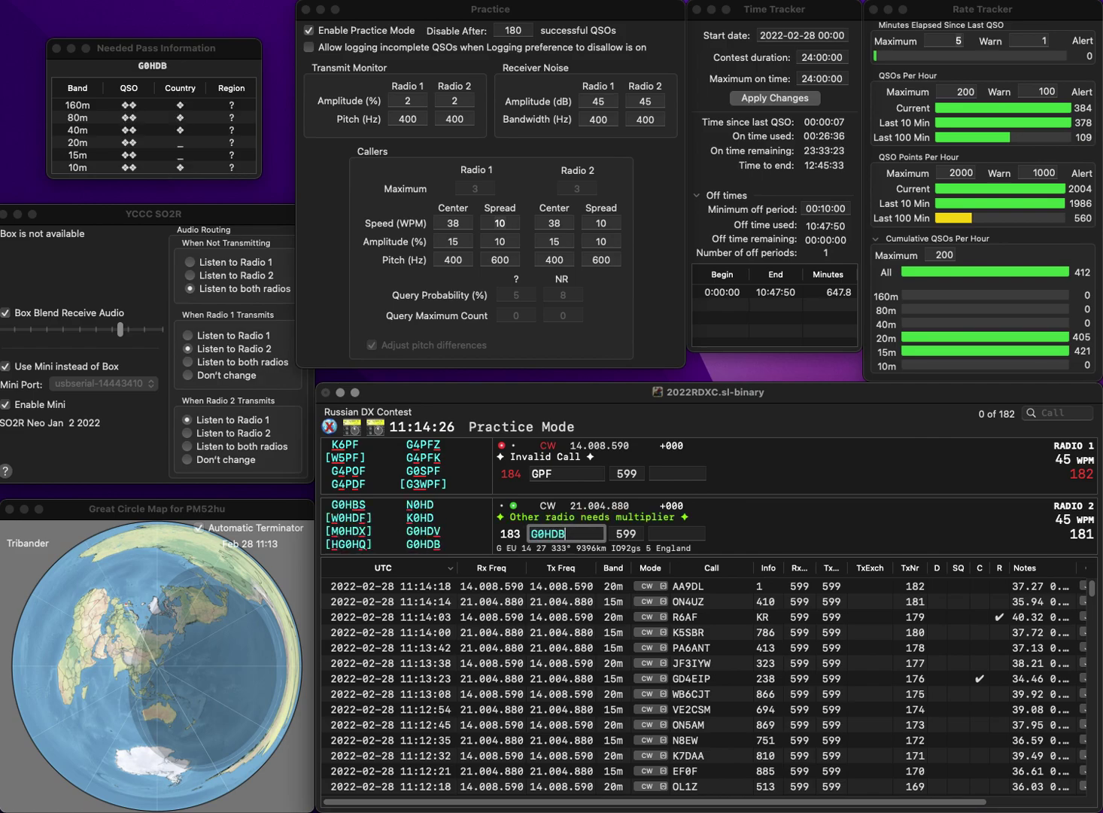
pyautogui.press('Tab')
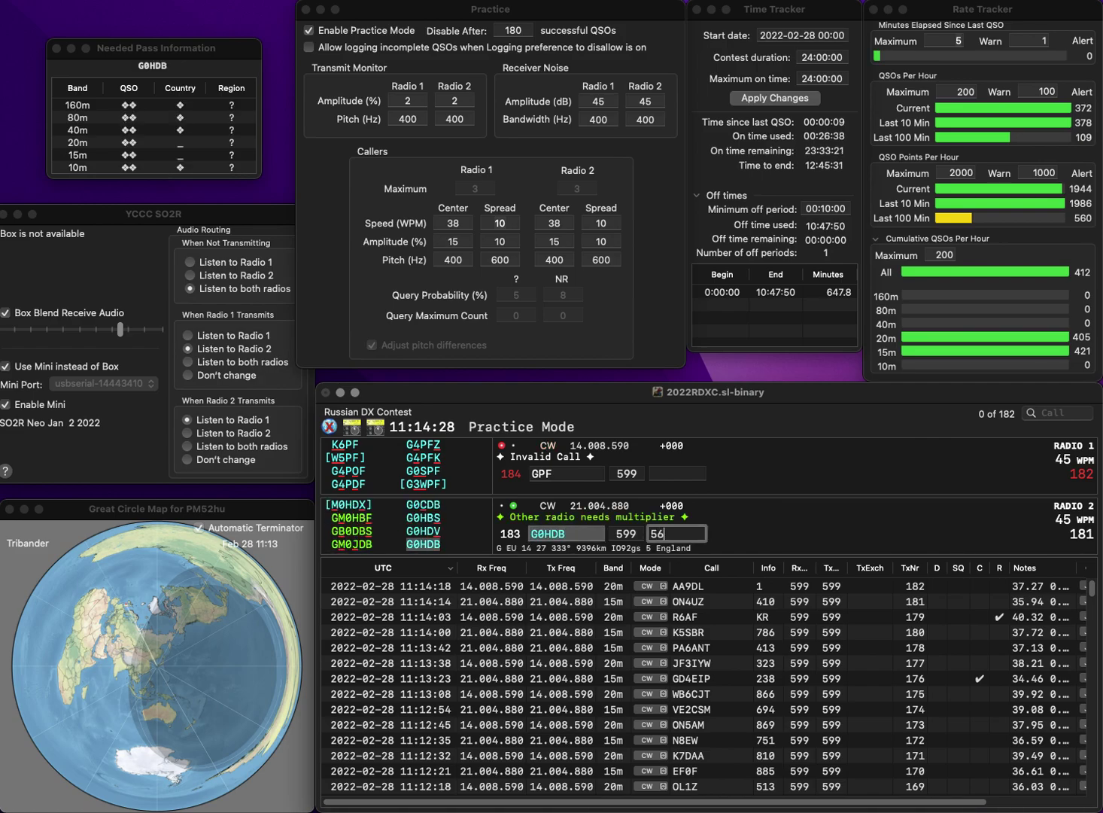
pyautogui.write('4')
pyautogui.press('Return')
pyautogui.write('G3WPF')
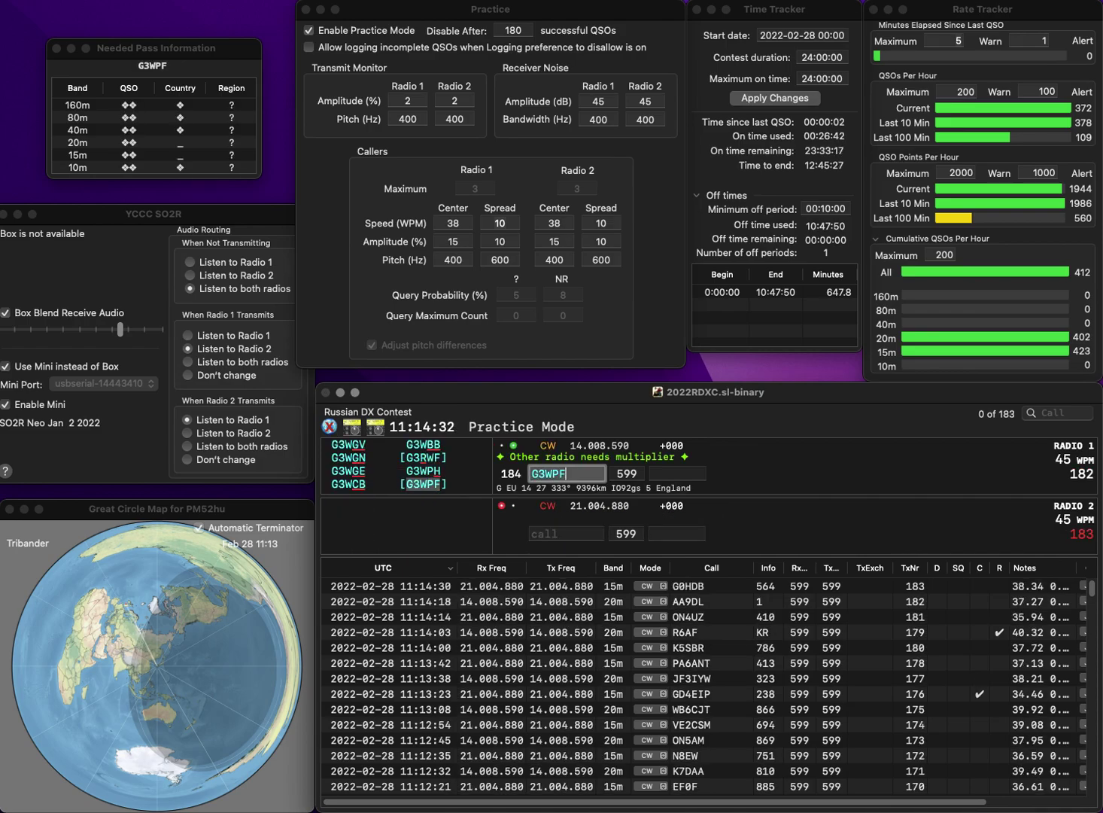
pyautogui.press('Return')
pyautogui.write('W9GY')
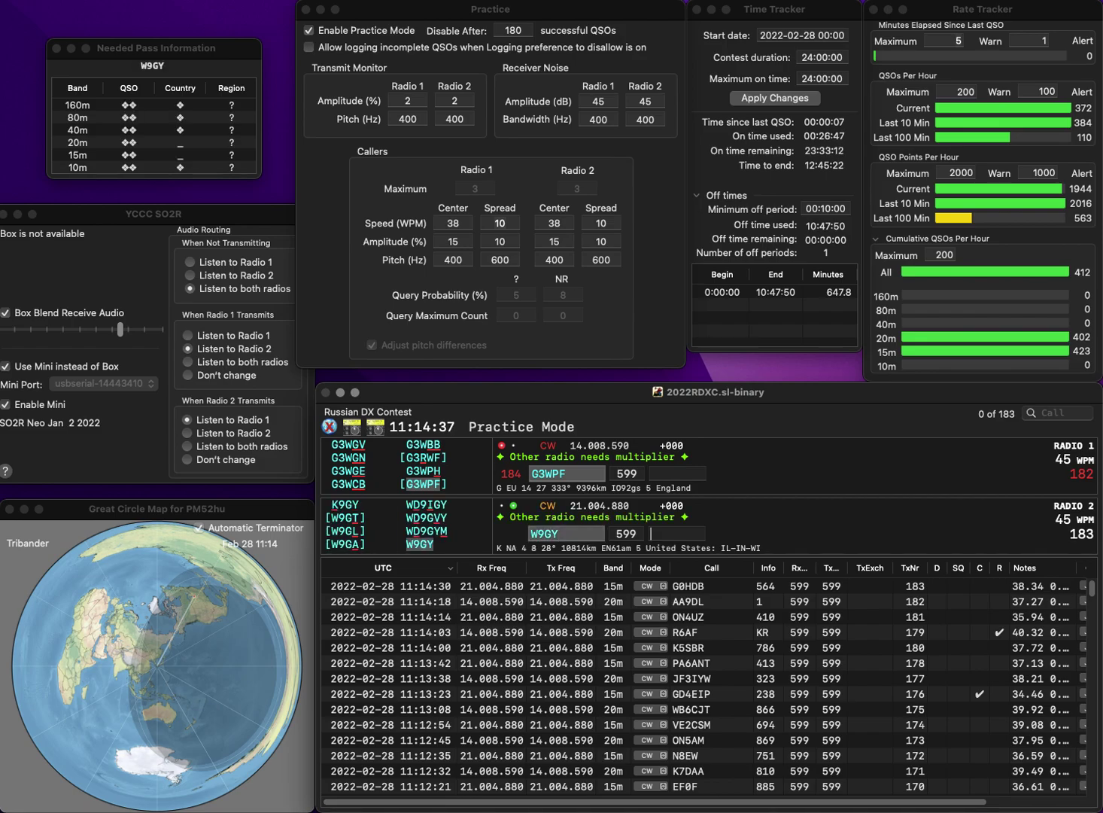
pyautogui.press('Return')
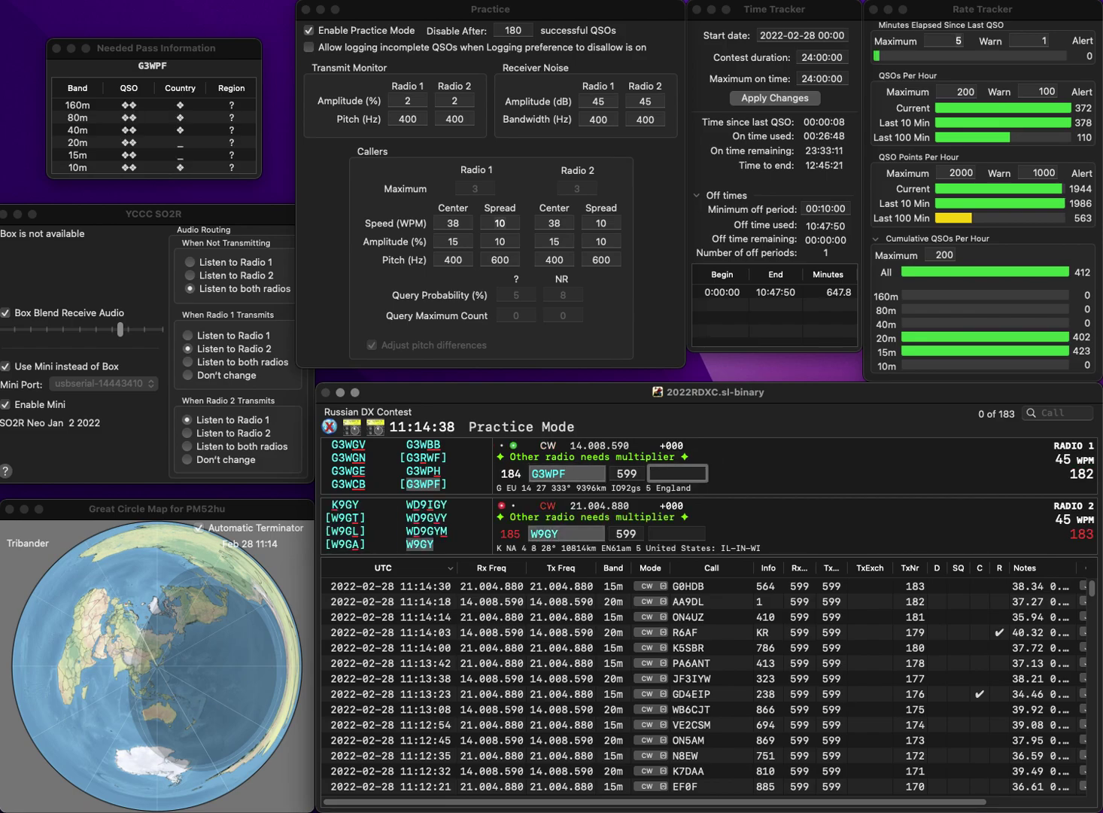
# - Log G3WPF on Radio 1 with received number 63 and W9GY on Radio 2 with number 399
pyautogui.write('63')
pyautogui.press('Return')
pyautogui.press('Return')
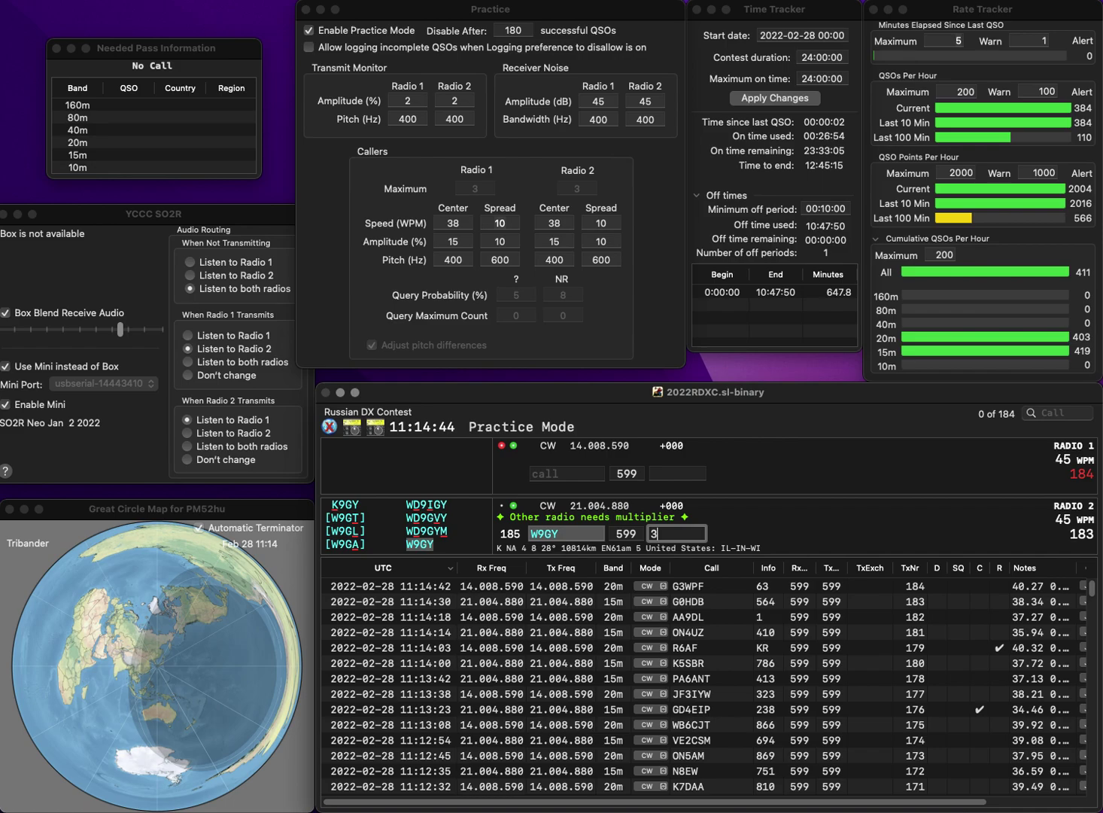
pyautogui.write('99')
pyautogui.press('Return')
# - Answer the Radio 1 caller as R3ZR and send the exchange
pyautogui.write('2ZR')
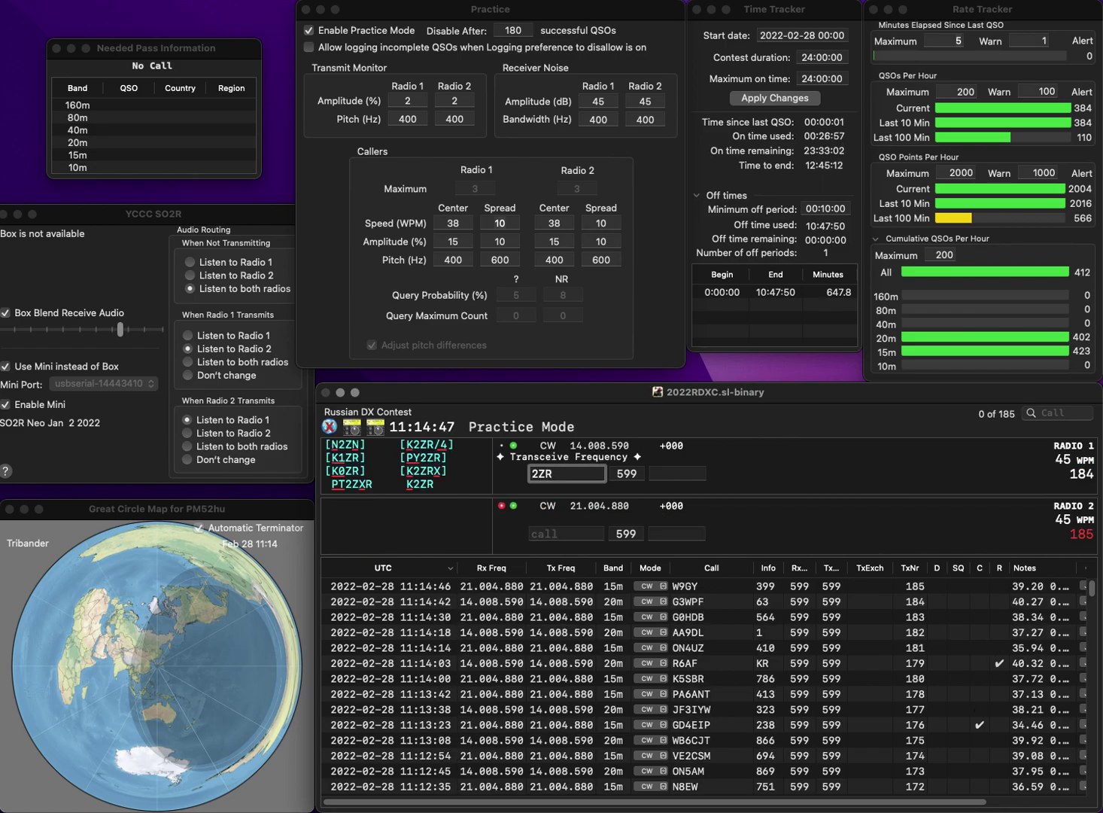
pyautogui.press('Home')
pyautogui.write('R')
pyautogui.press('Delete')
pyautogui.write('3')
pyautogui.press('Return')
pyautogui.press('Return')
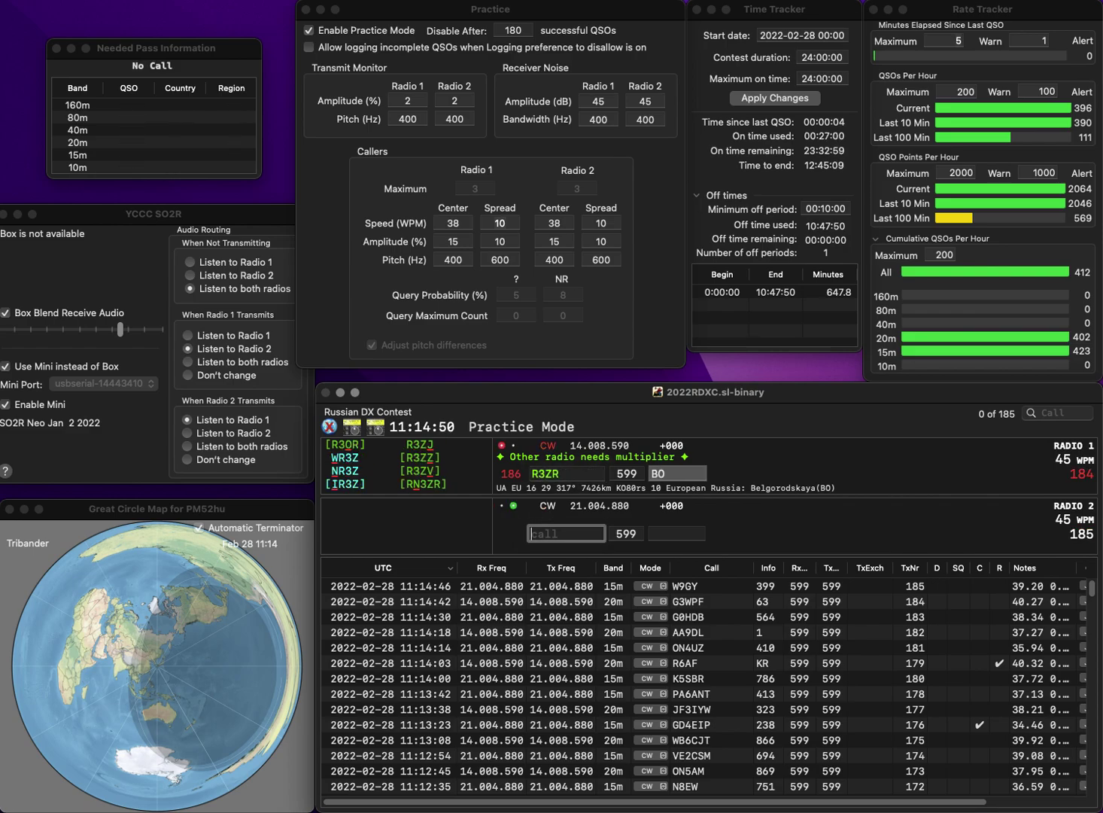
pyautogui.write('AD6ZL')
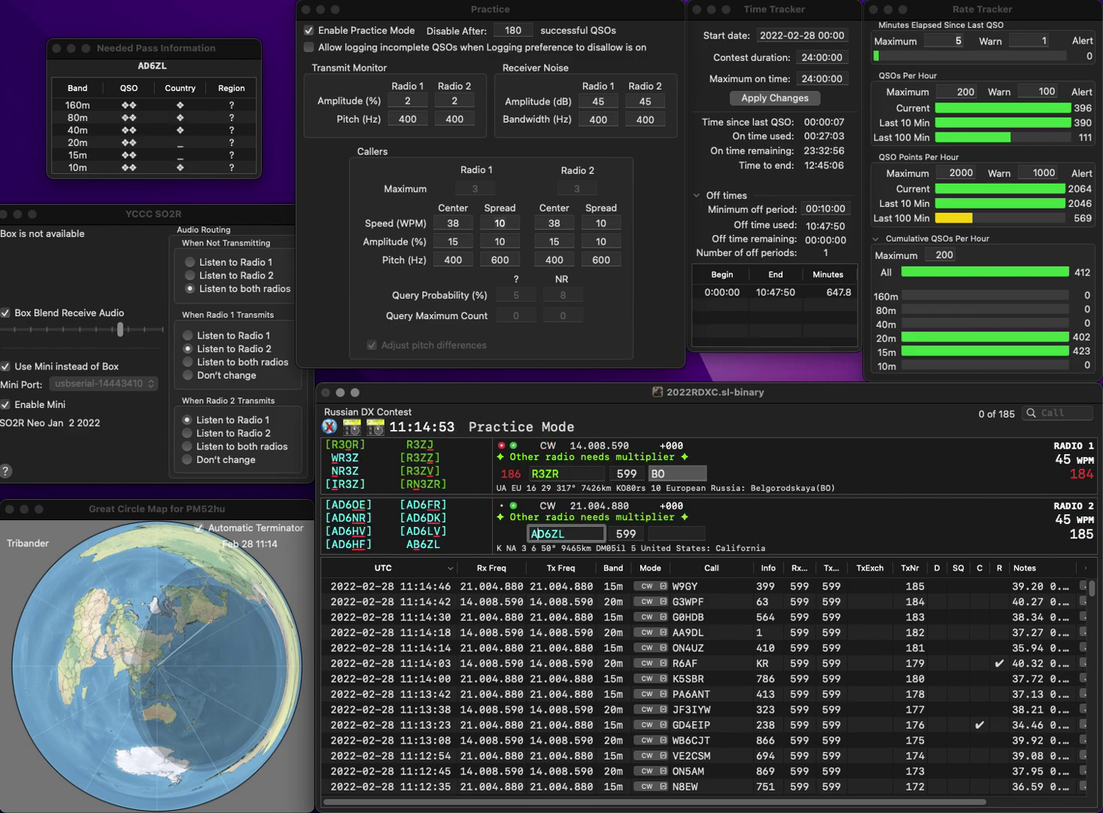
pyautogui.press('Delete')
pyautogui.write('B6ZL')
pyautogui.press('Return')
# - Correct the Radio 1 call to W3ZR and send the exchange again
pyautogui.press('BackSpace')
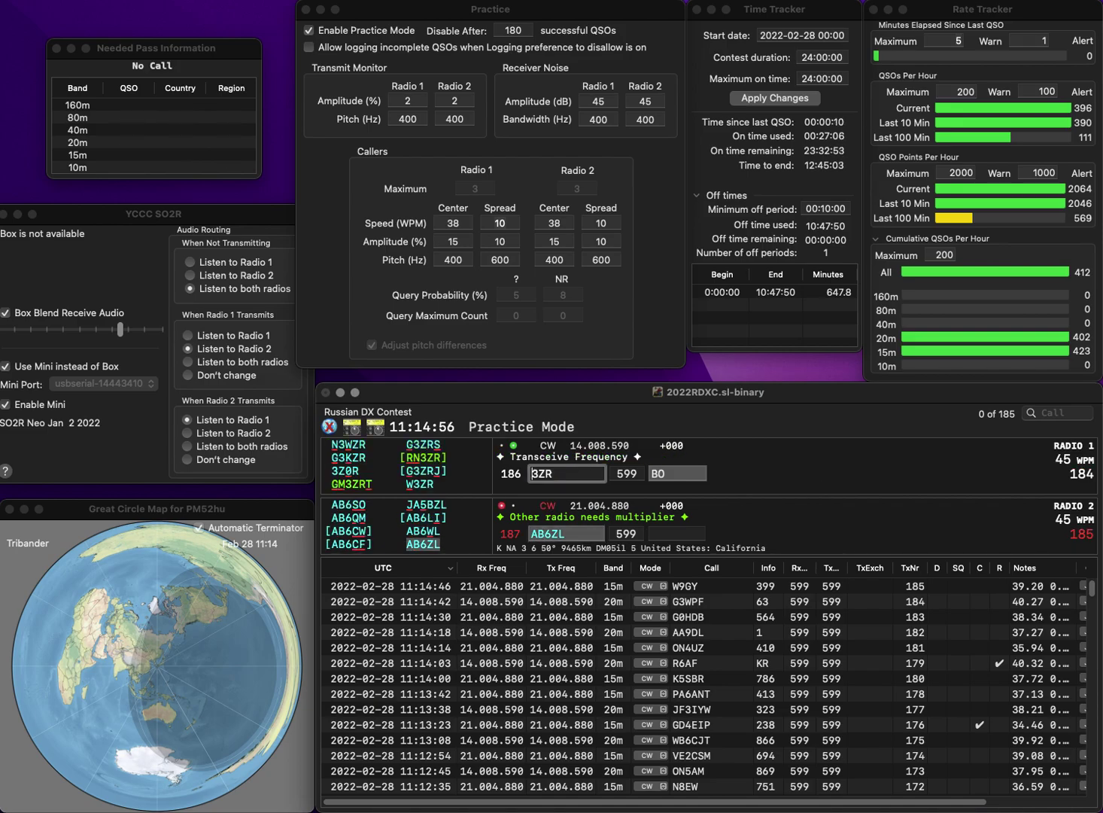
pyautogui.write('W')
pyautogui.press('Return')
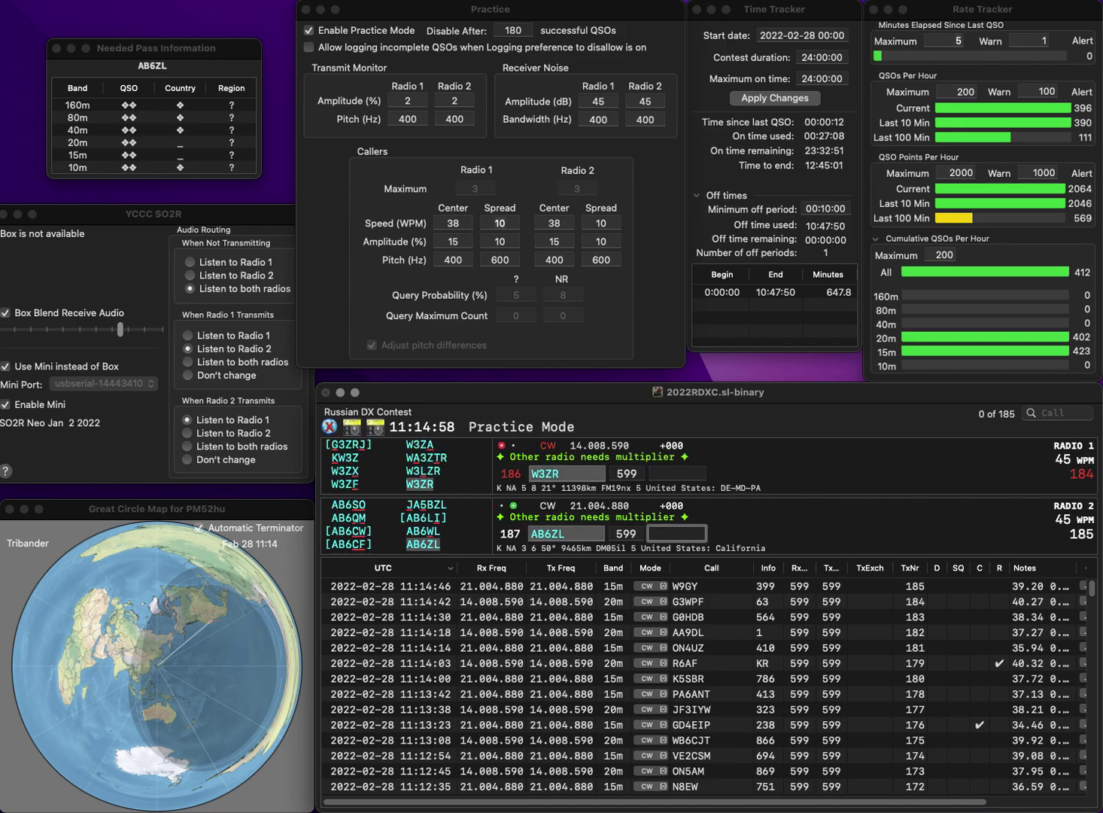
# - Log AB6ZL on Radio 2 with received number 475 and W3ZR on Radio 1 with number 268
pyautogui.write('4')
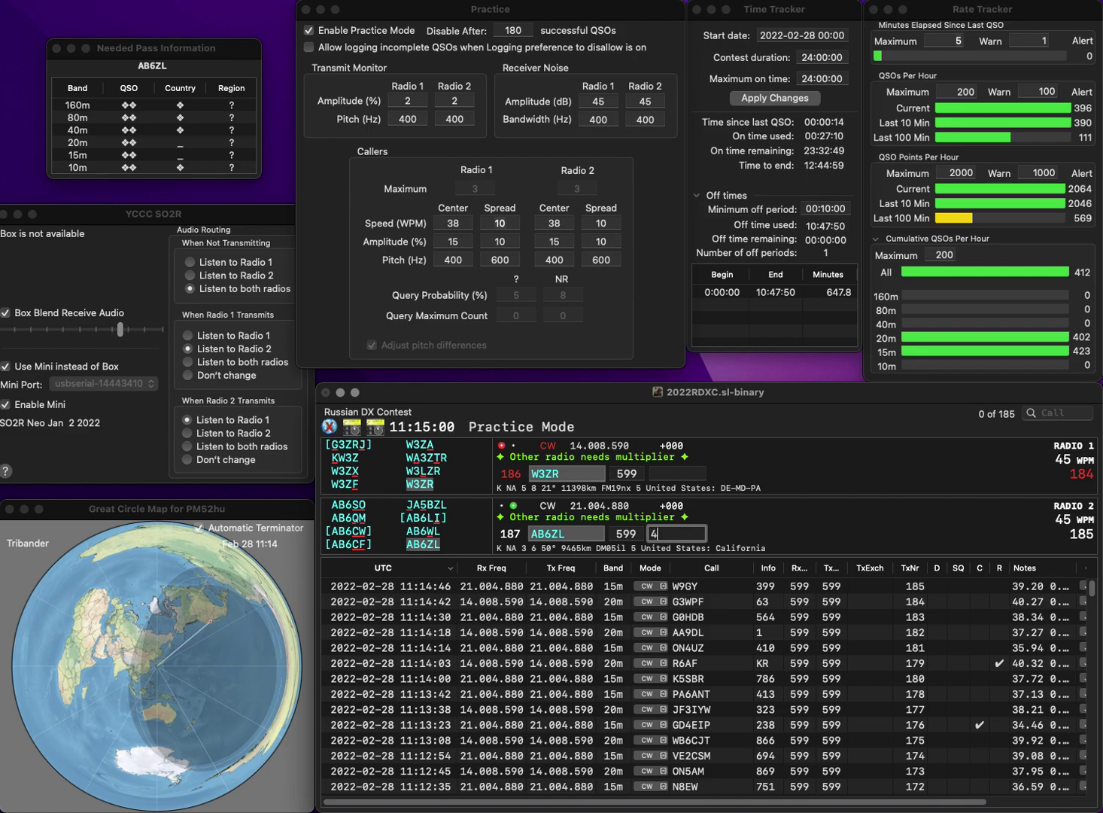
pyautogui.write('75')
pyautogui.press('Return')
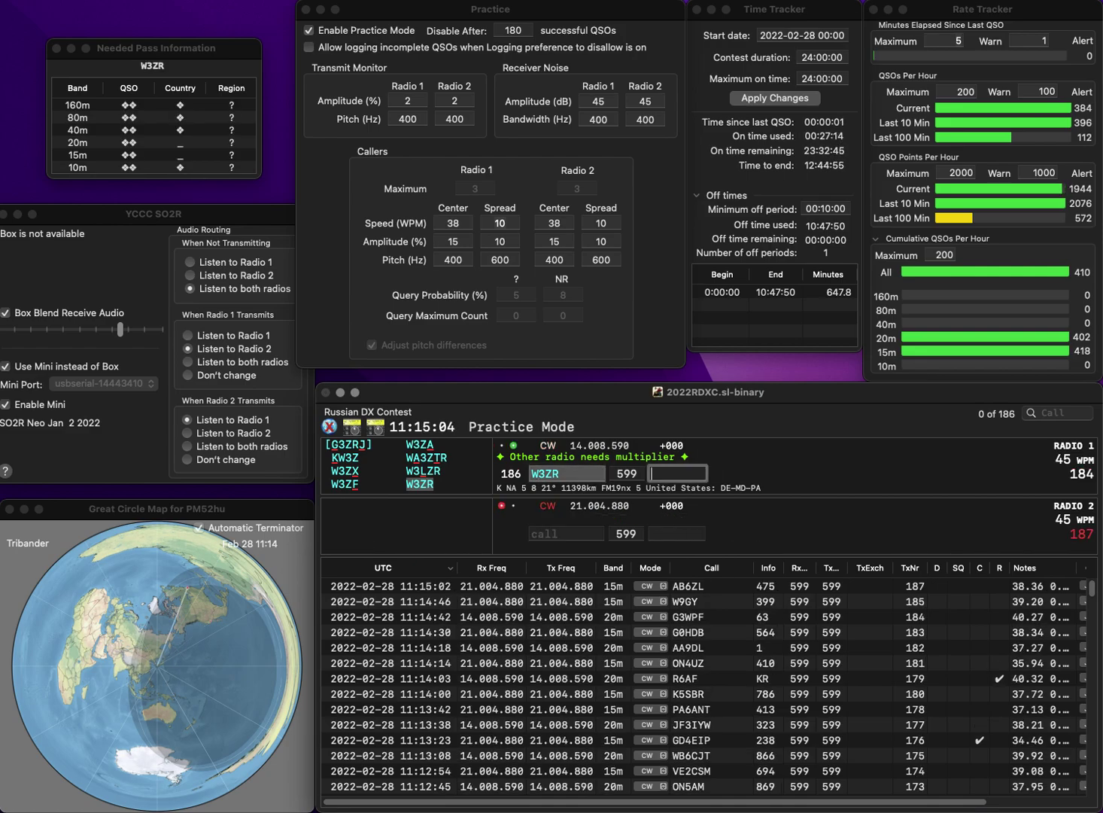
pyautogui.write('268')
pyautogui.press('Return')
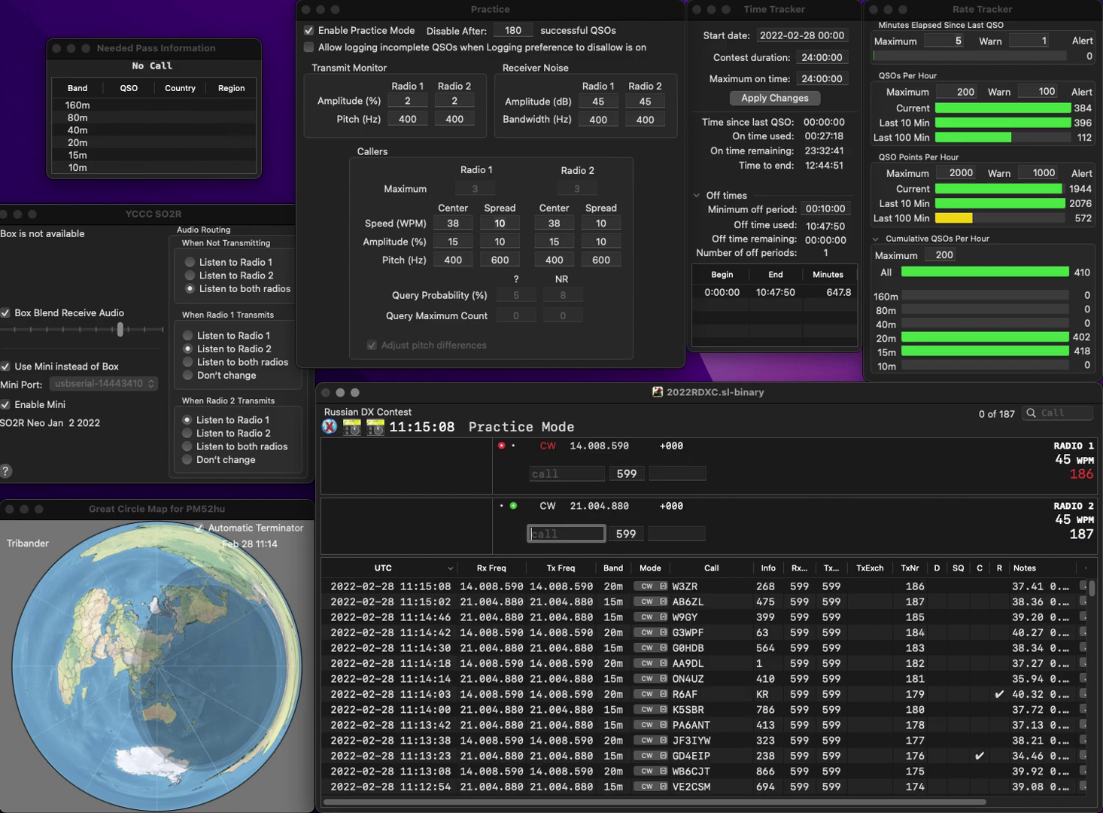
# - Answer the Radio 2 caller with the partial call EA and the Radio 1 caller as VE3NNT
pyautogui.write('EA')
pyautogui.press('Return')
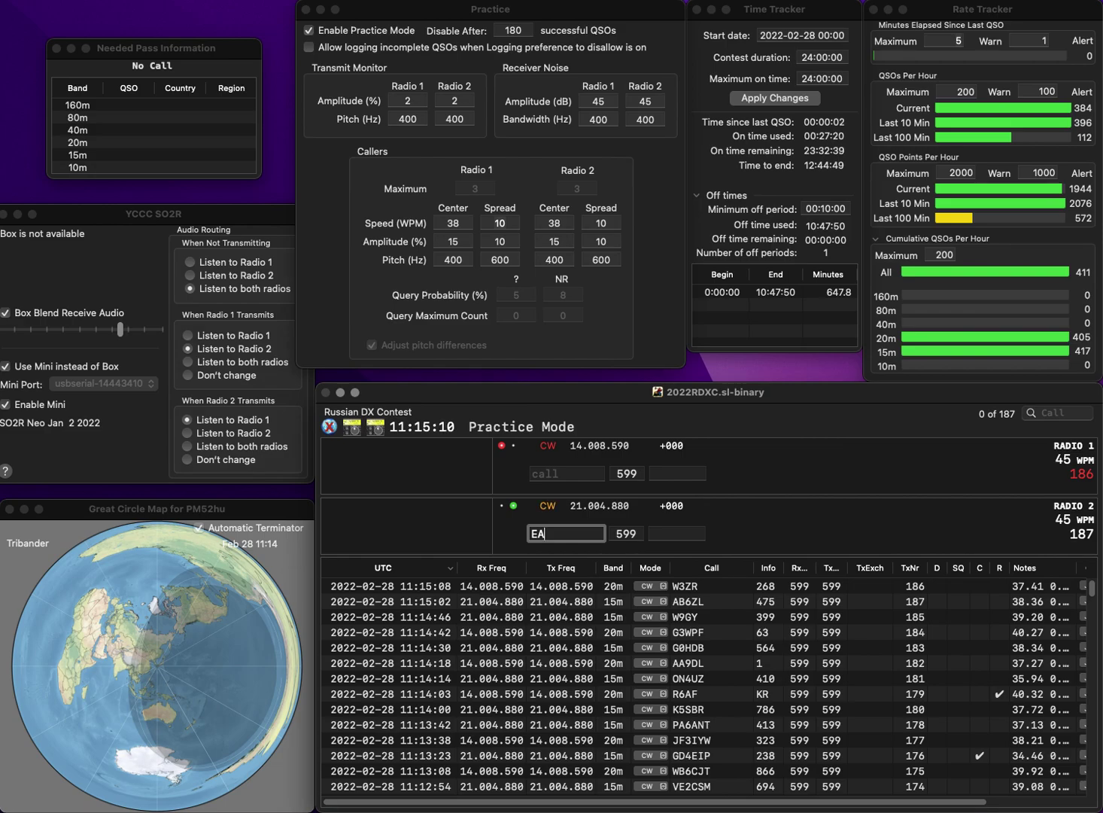
pyautogui.write('VE3NNT')
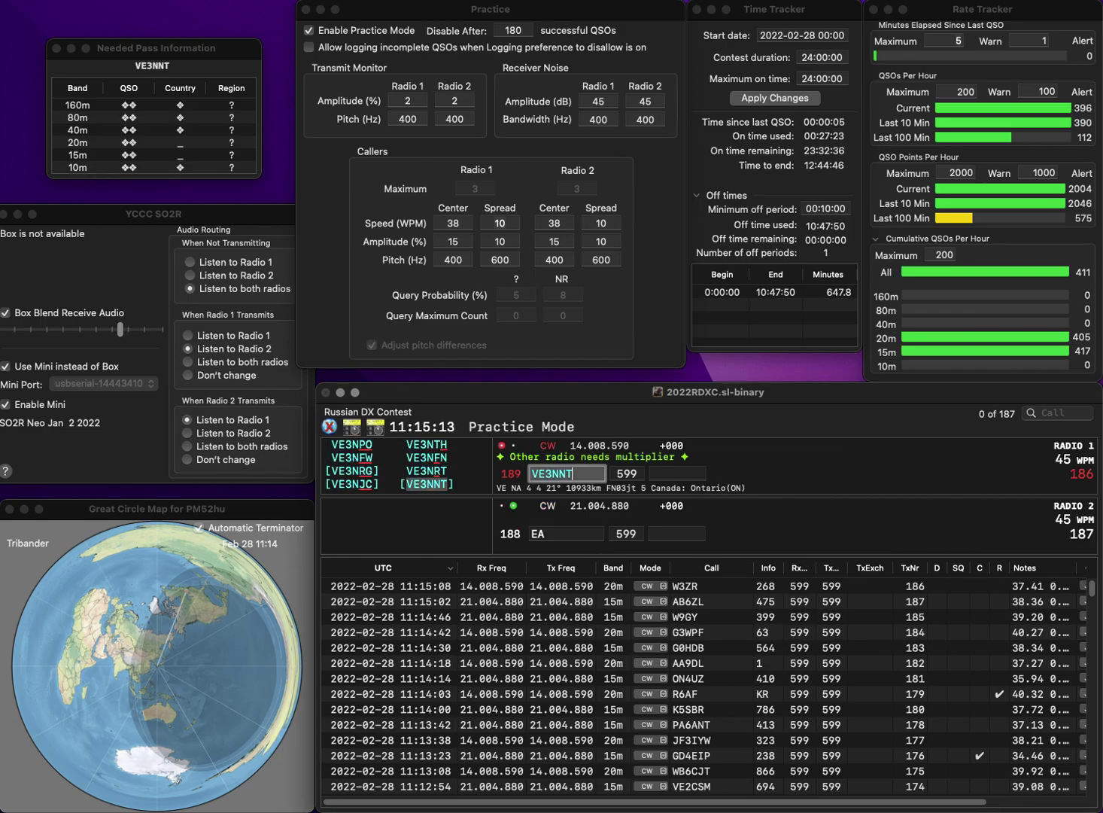
pyautogui.press('Return')
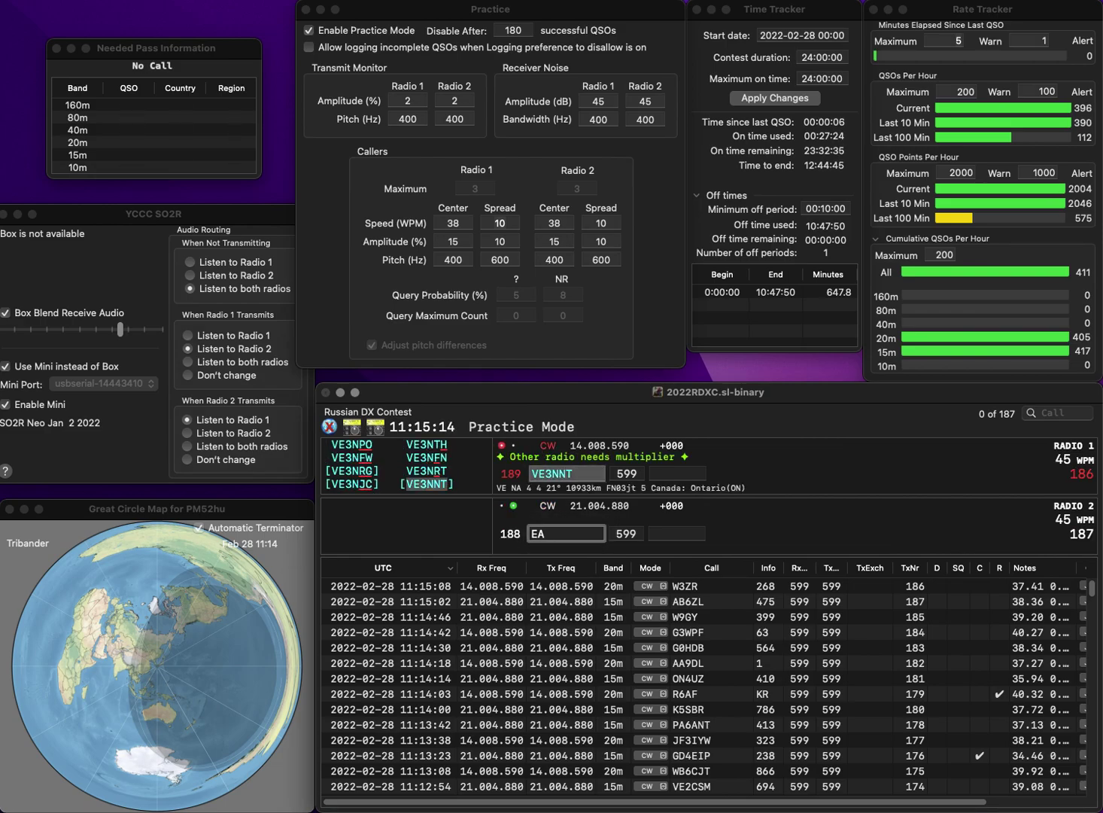
pyautogui.write('2AGB')
pyautogui.press('Return')
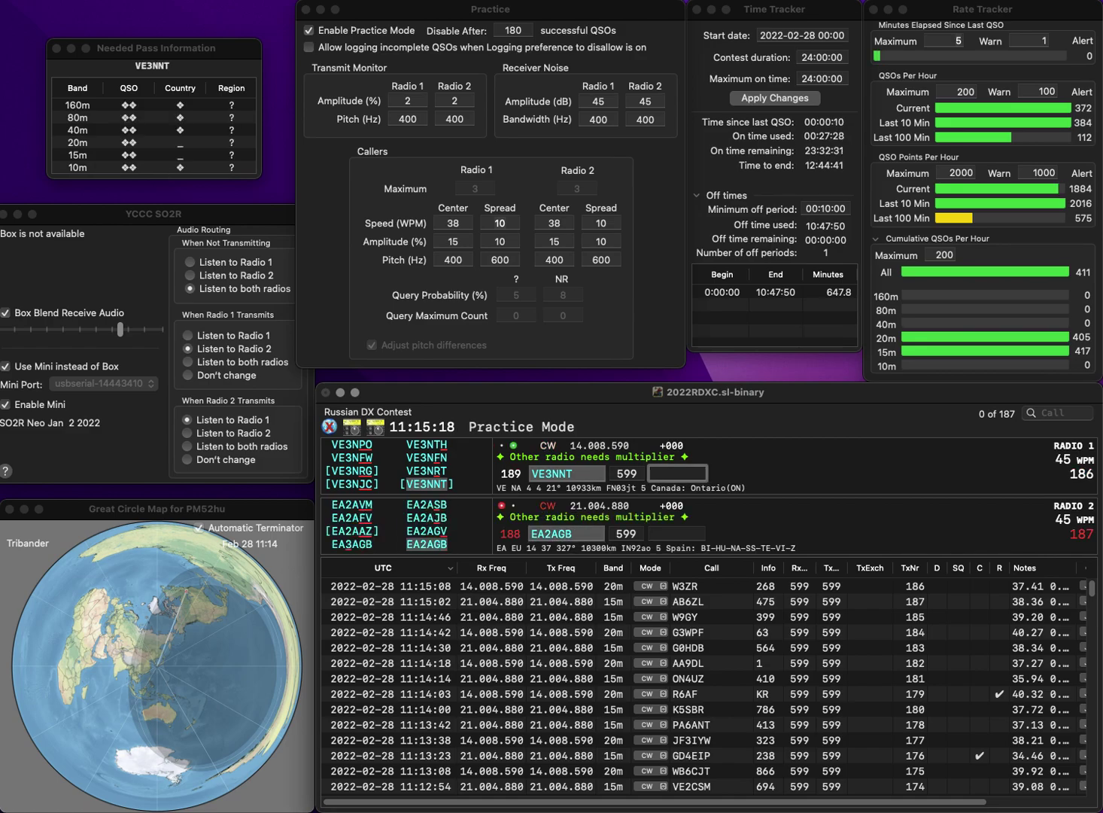
pyautogui.write('435')
pyautogui.press('Return')
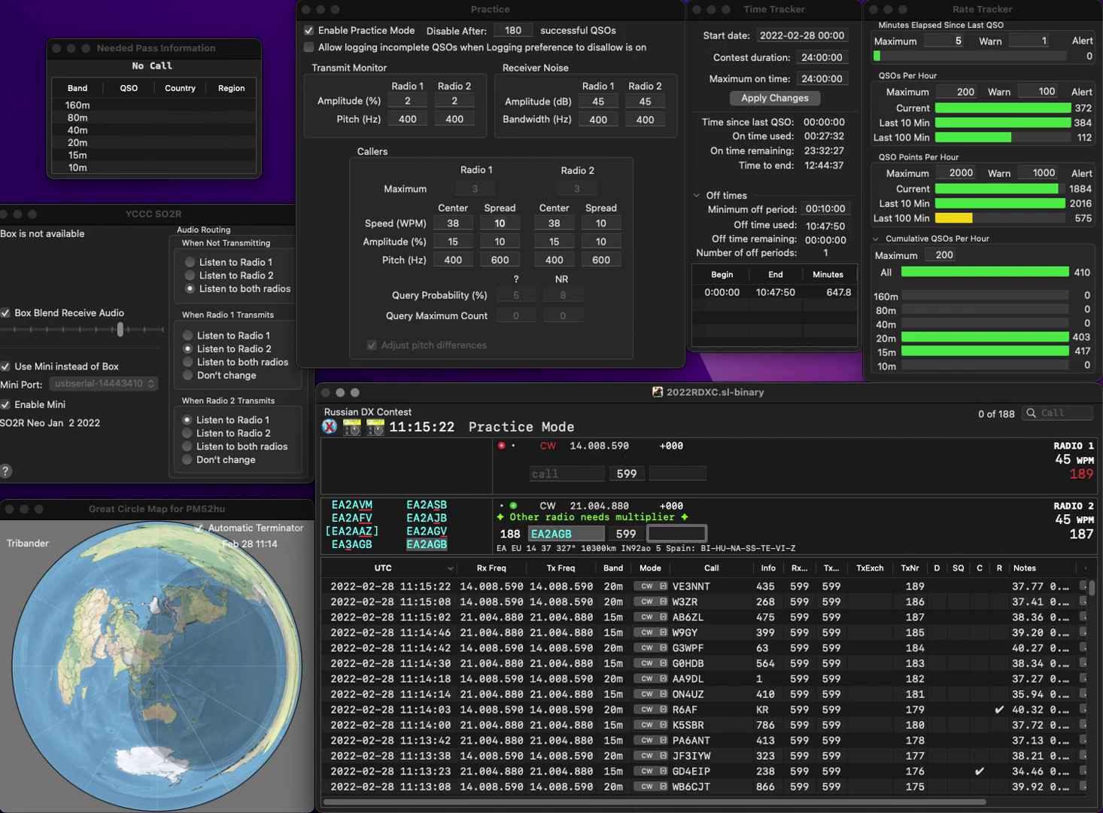
pyautogui.write('63')
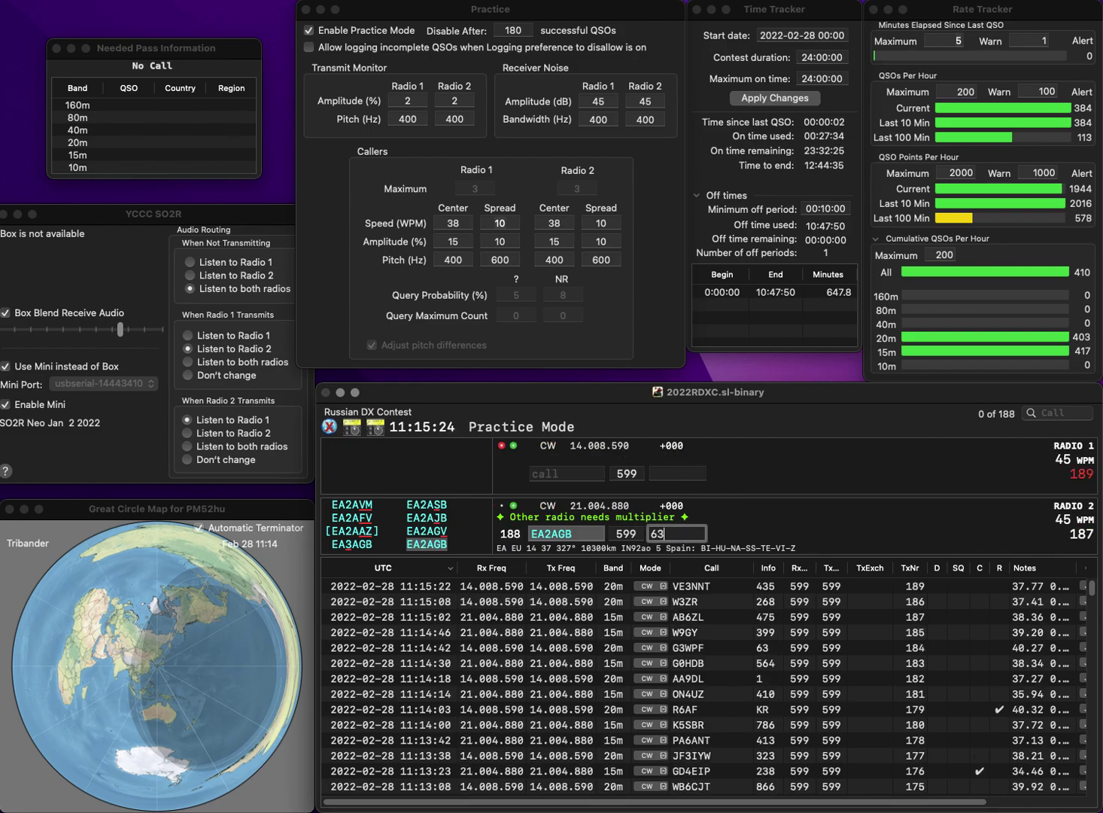
pyautogui.write('5')
pyautogui.press('Return')
pyautogui.write('DL0PS')
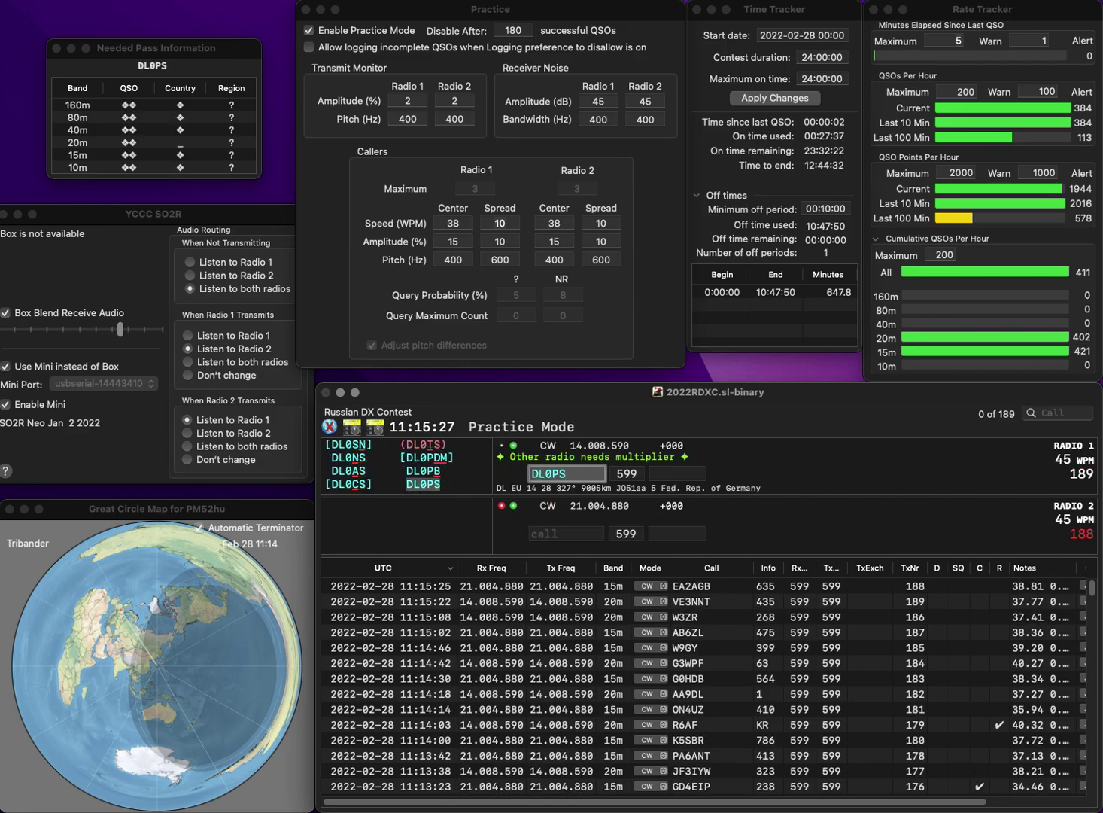
pyautogui.press('Return')
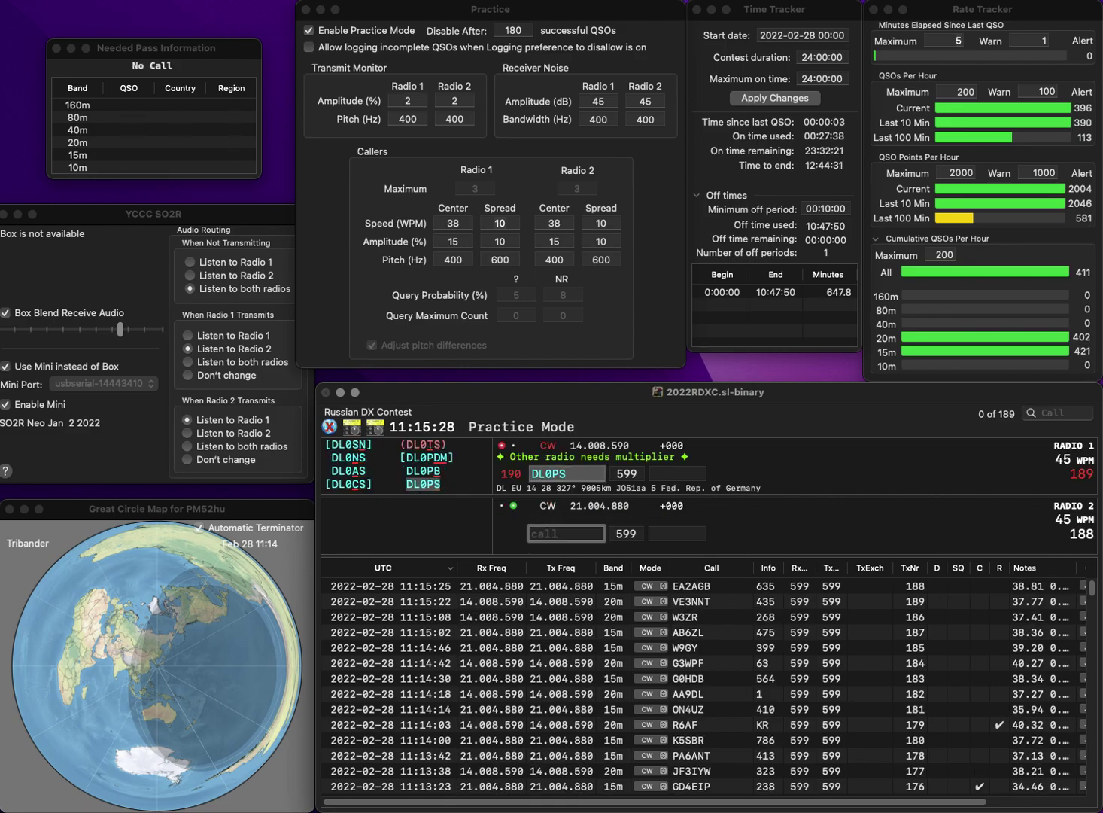
# - Answer the Radio 2 caller with the partial call 5AX and complete that call as UT5AX
pyautogui.write('5AX')
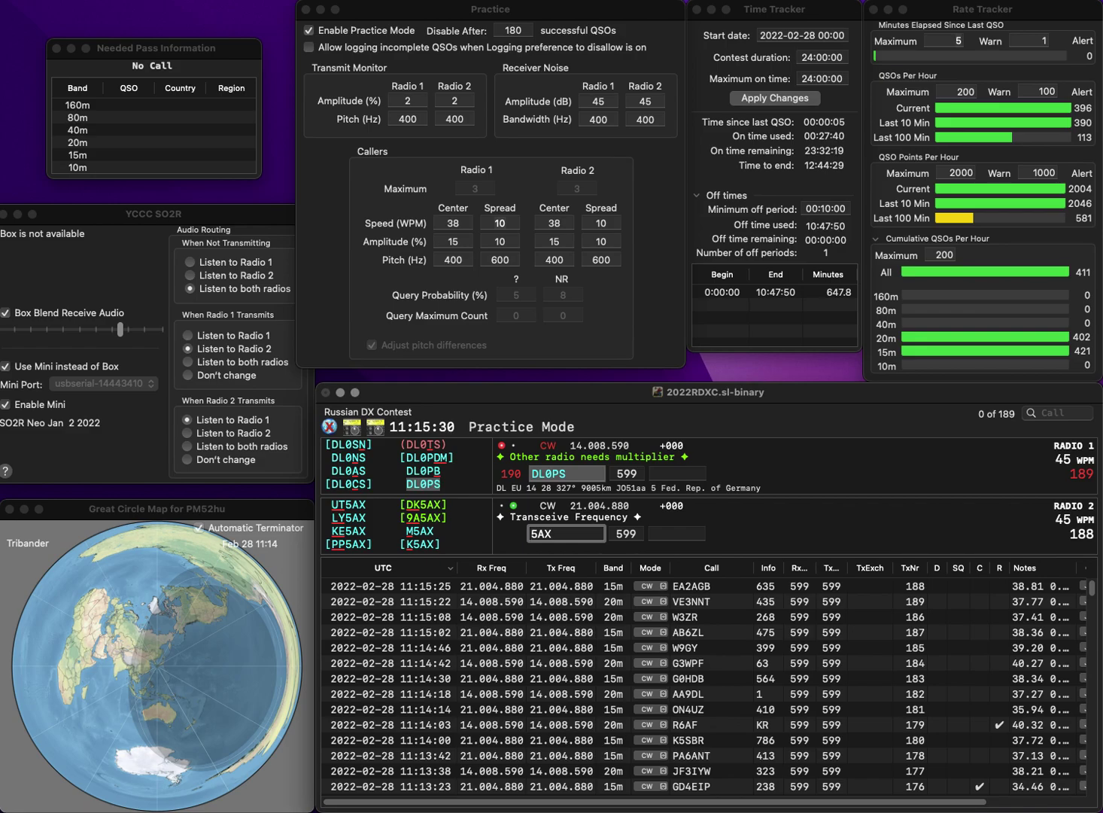
pyautogui.press('Return')
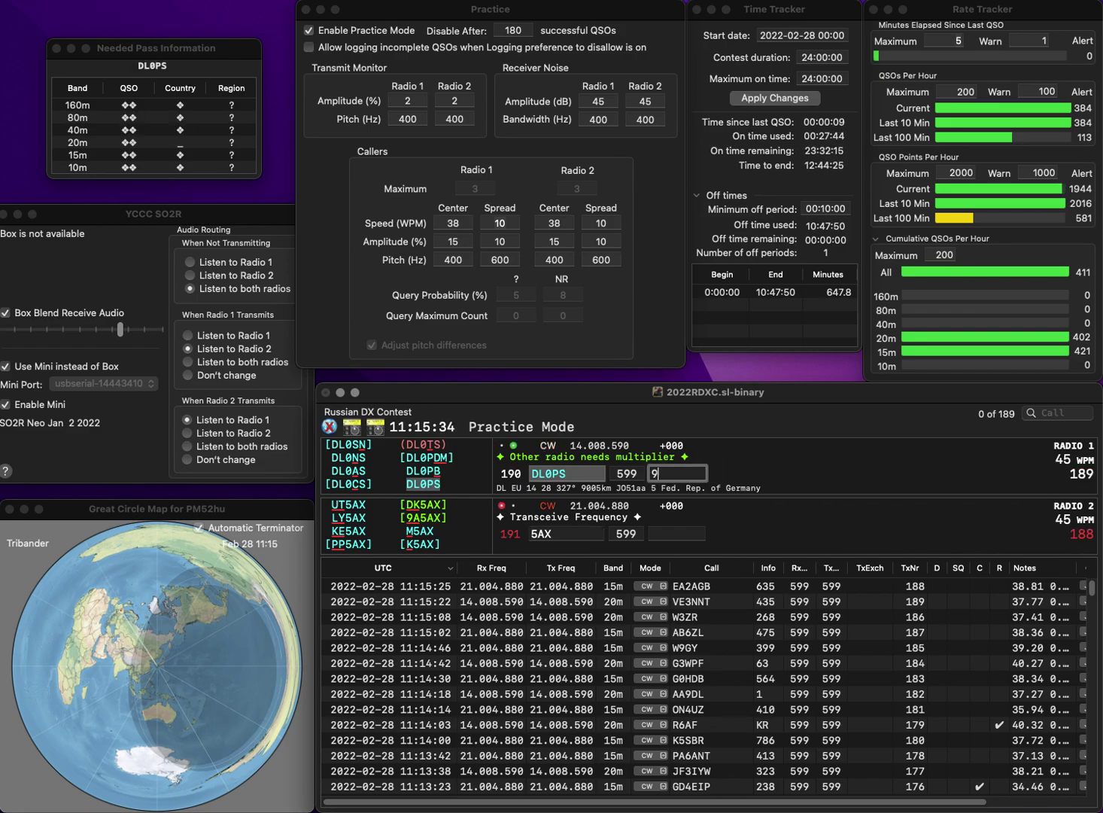
pyautogui.press('Return')
pyautogui.write('UT')
pyautogui.press('Return')
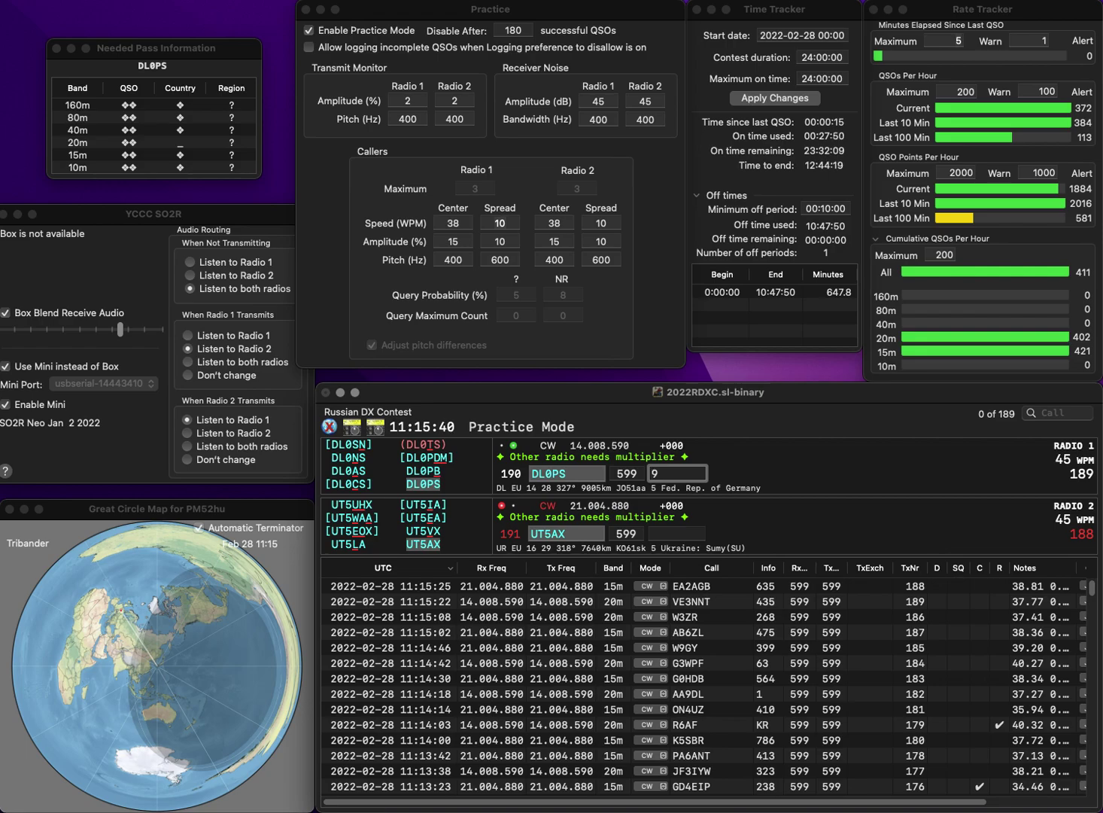
# - Log DL0PS on Radio 1 with received number 934 and UT5AX on Radio 2 with received number 14
pyautogui.write('34')
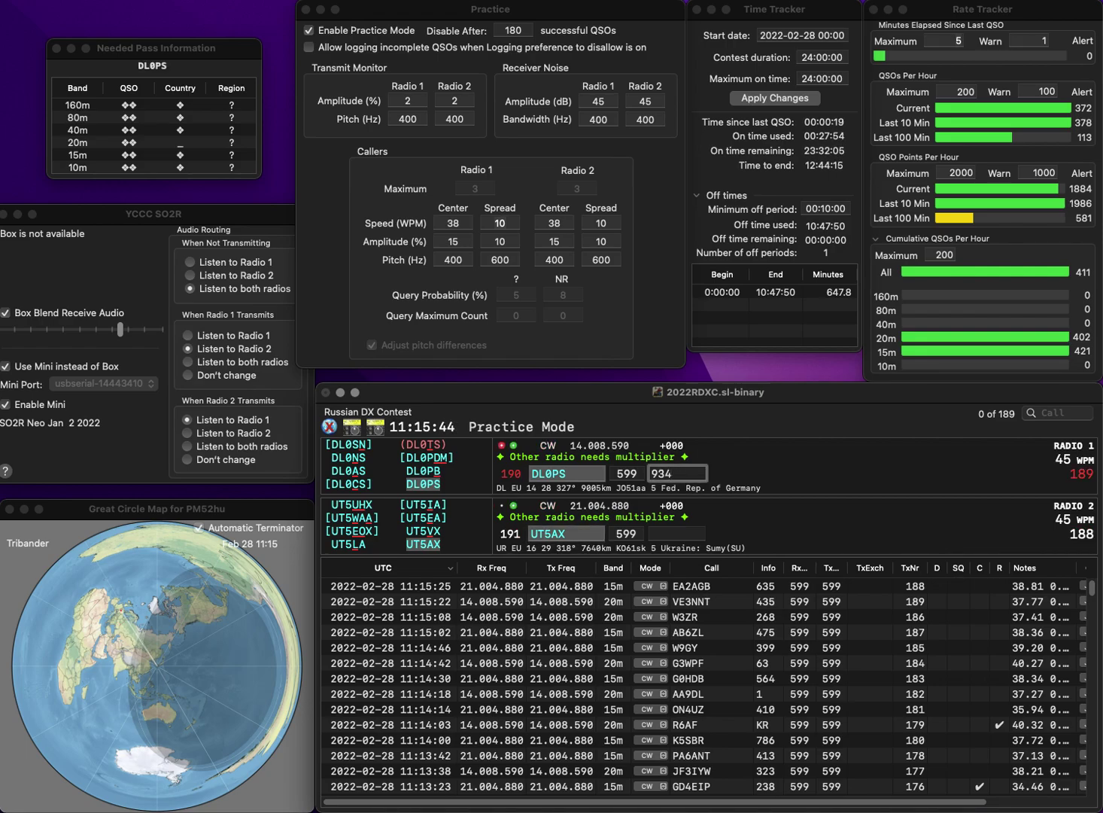
pyautogui.write('14')
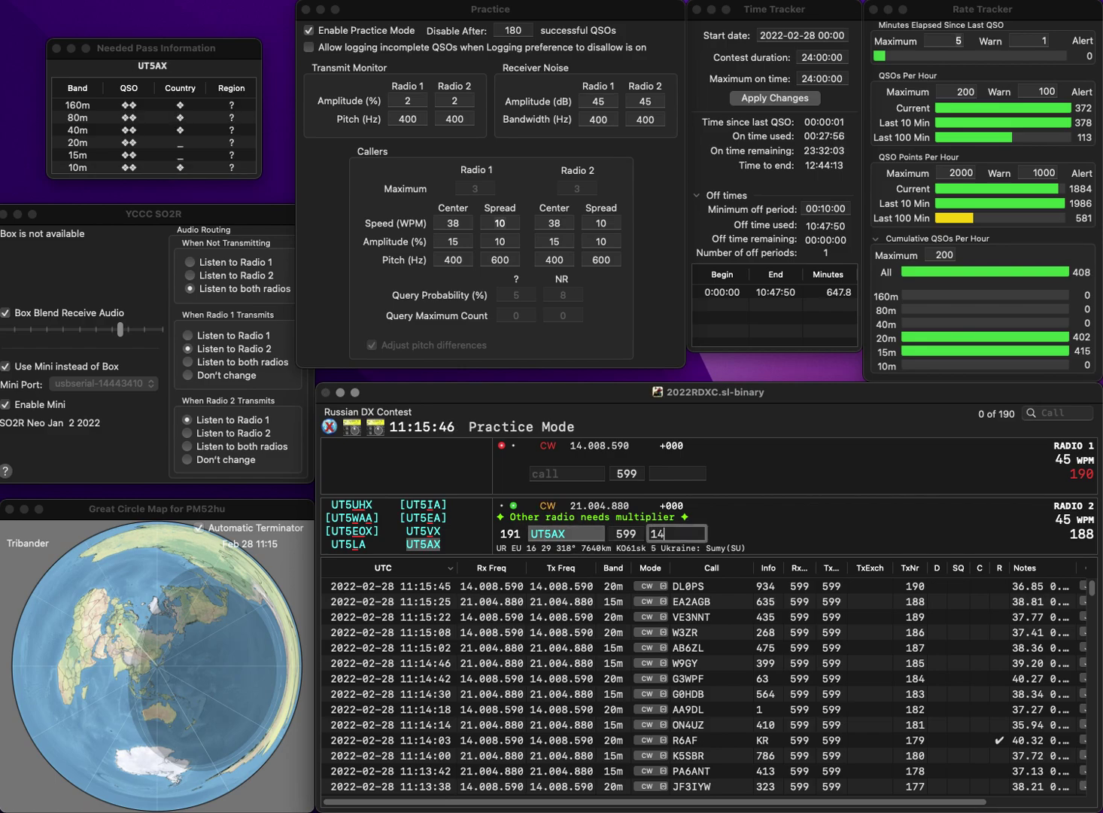
pyautogui.press('Return')
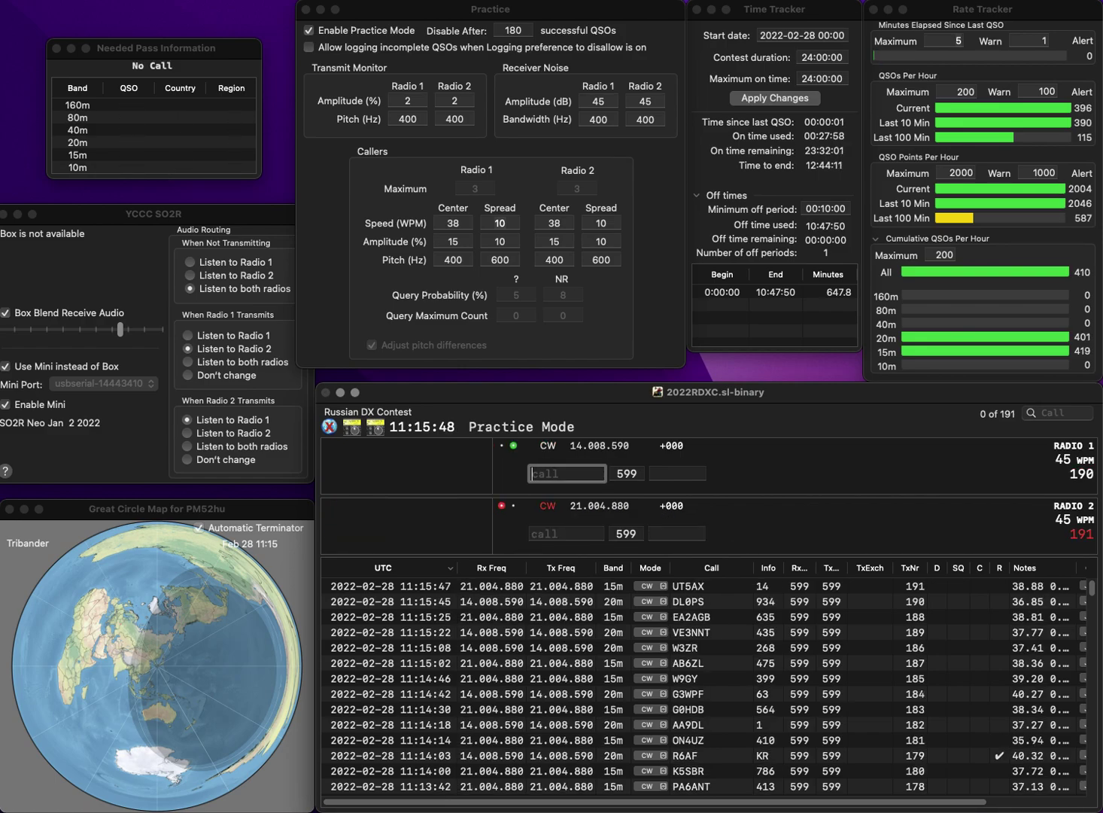
pyautogui.write('HB9I')
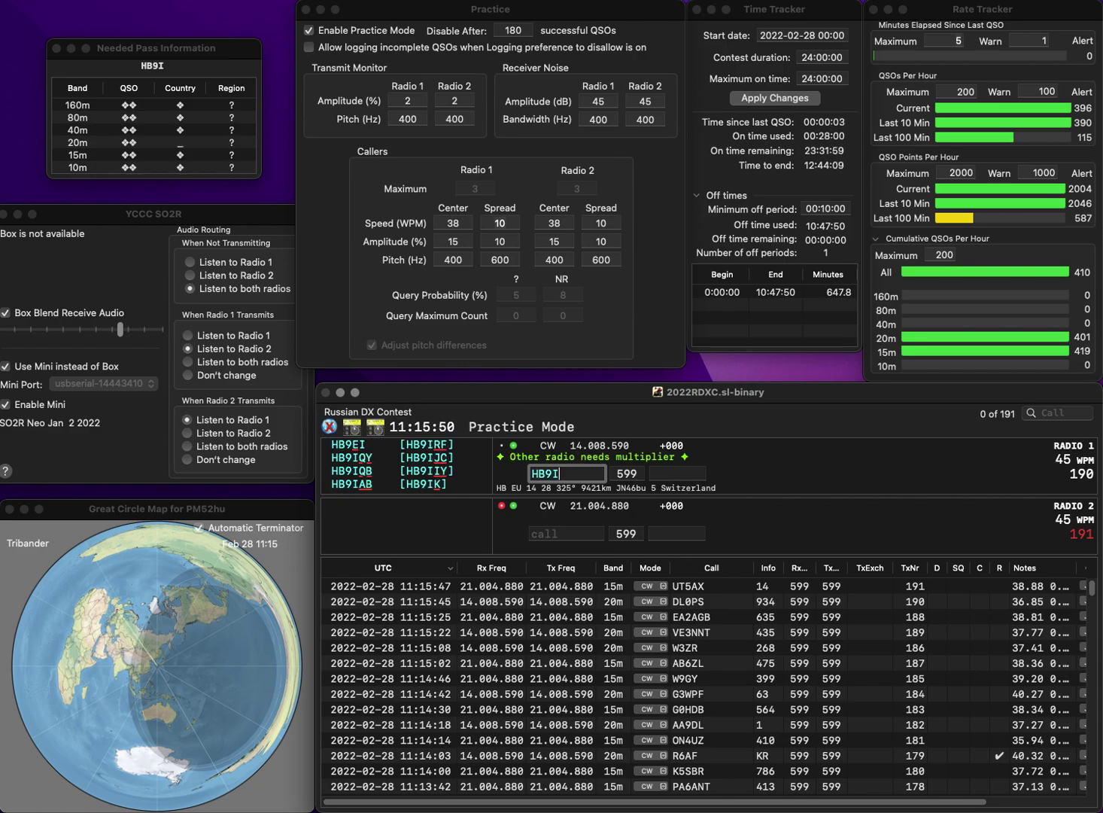
pyautogui.write('JC')
pyautogui.press('Return')
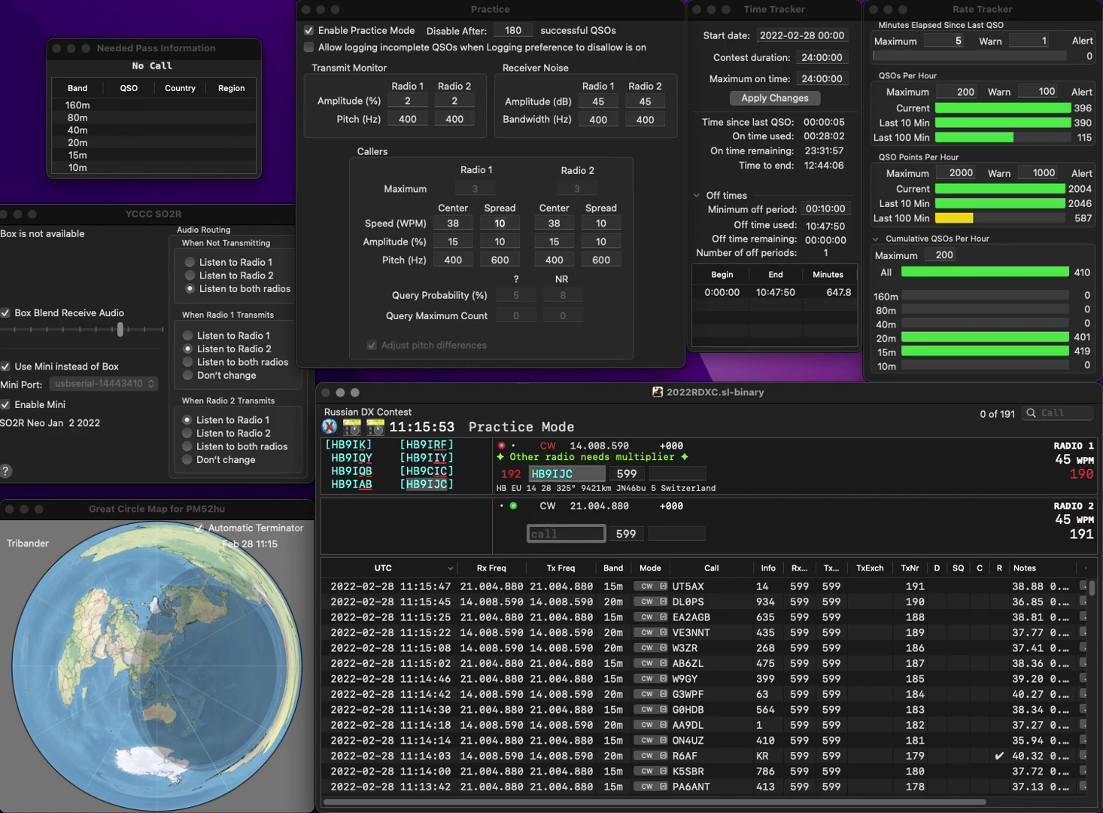
pyautogui.write('K2QB')
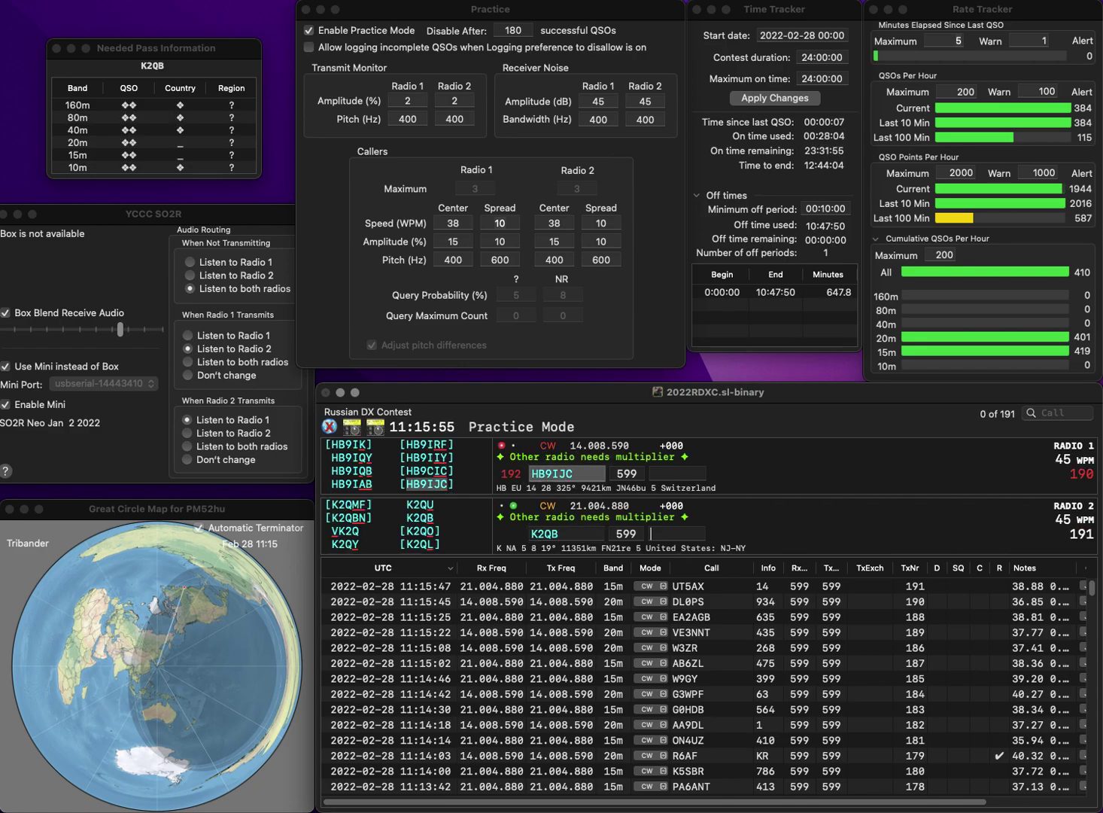
pyautogui.press('Return')
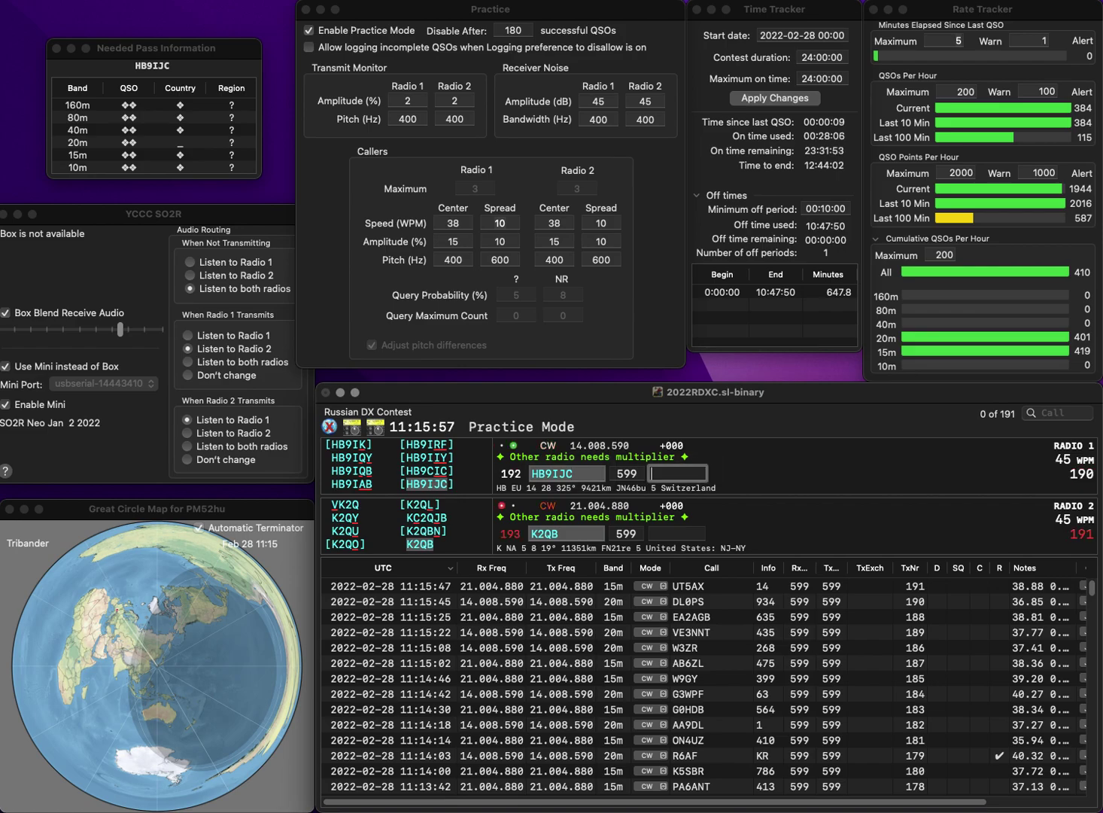
pyautogui.write('1')
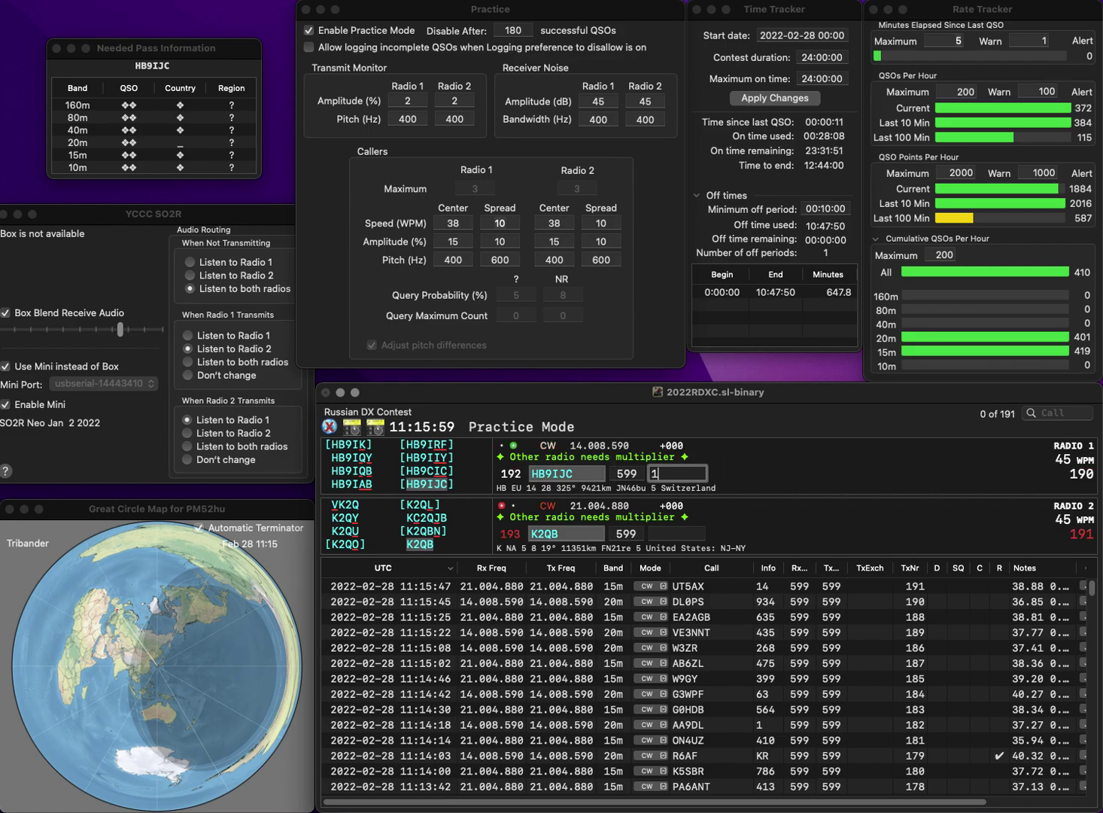
pyautogui.write('92')
pyautogui.press('Return')
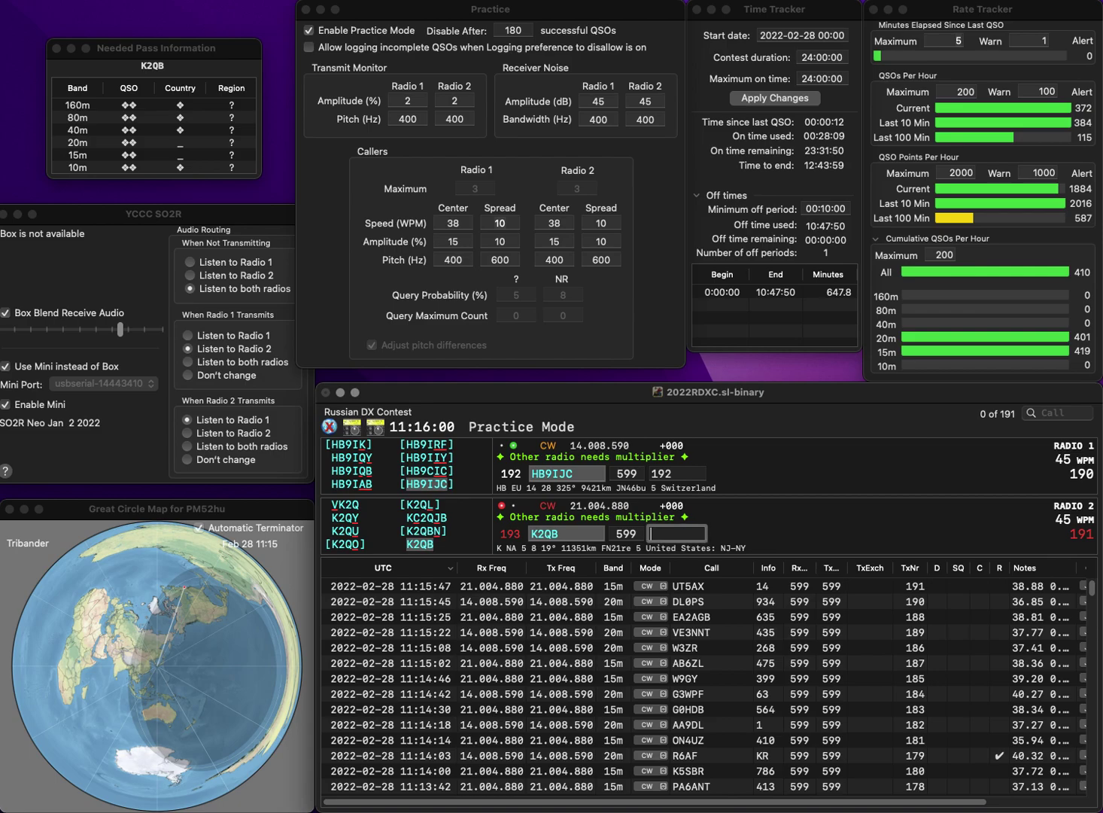
pyautogui.write('510')
pyautogui.press('Return')
pyautogui.write('2M')
pyautogui.press('Return')
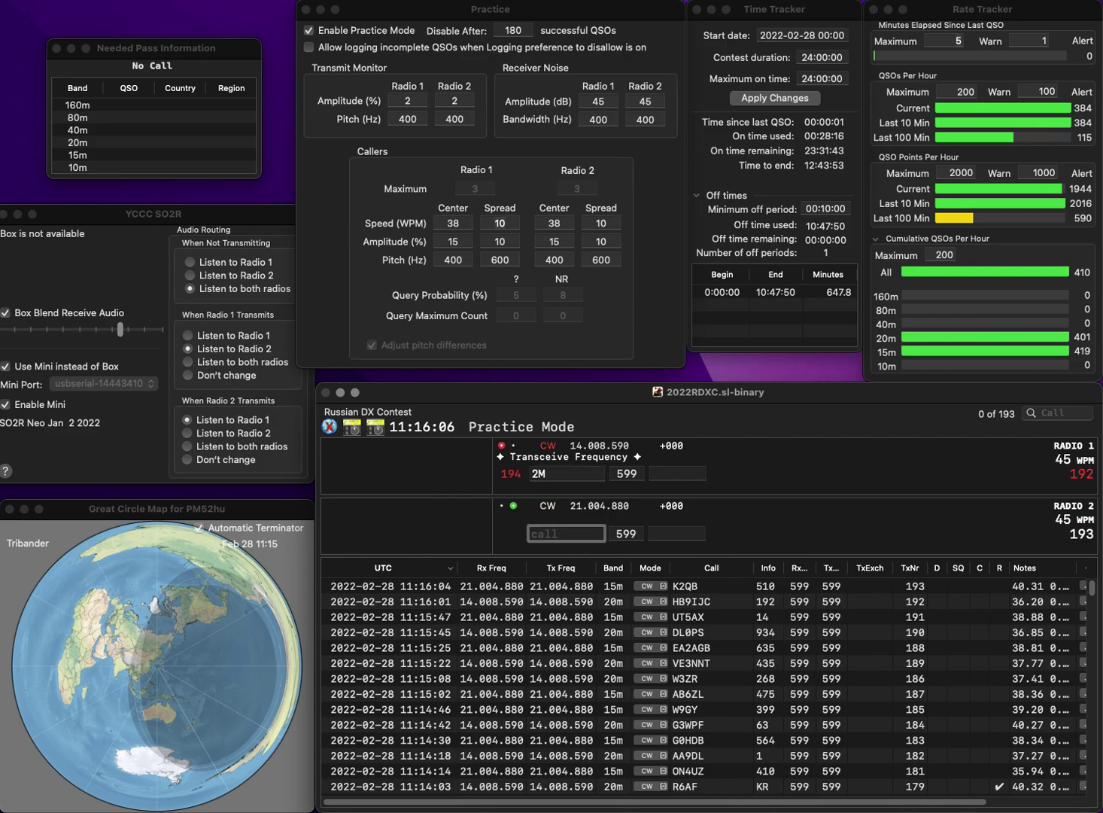
pyautogui.write('W4MBX')
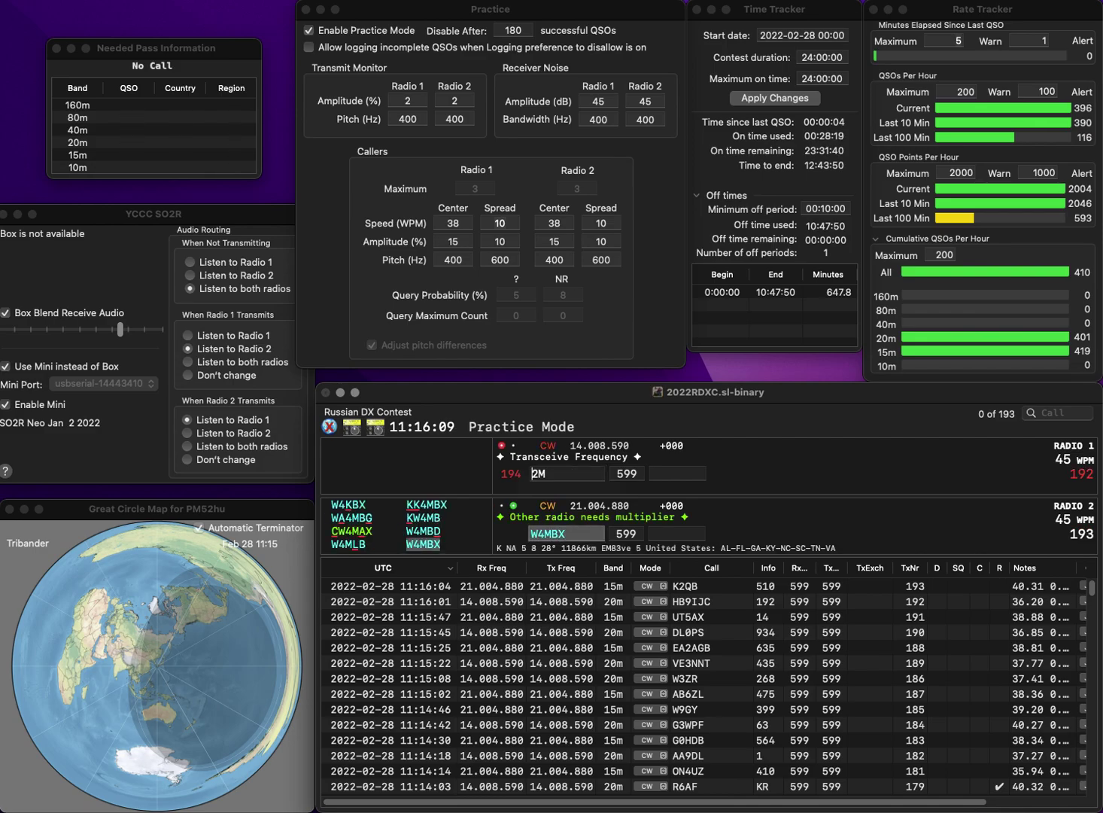
pyautogui.press('Return')
pyautogui.write('I2')
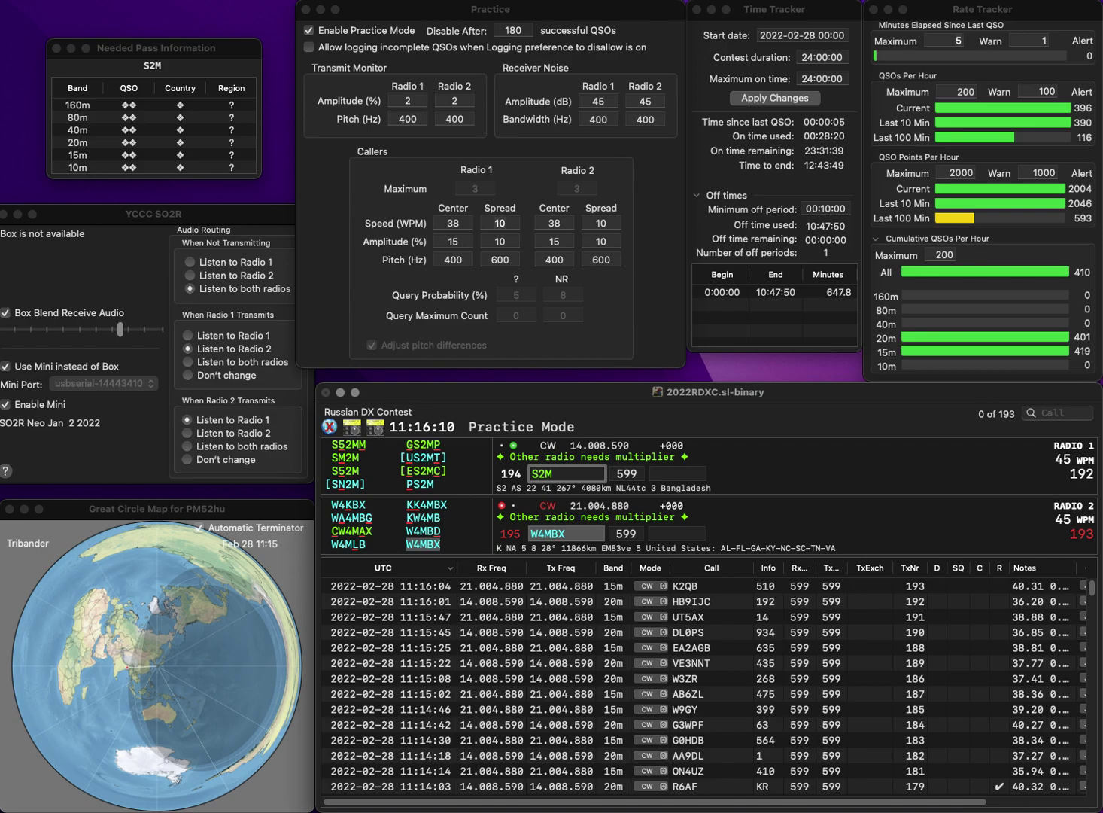
pyautogui.press('BackSpace')
pyautogui.write('I')
pyautogui.press('Return')
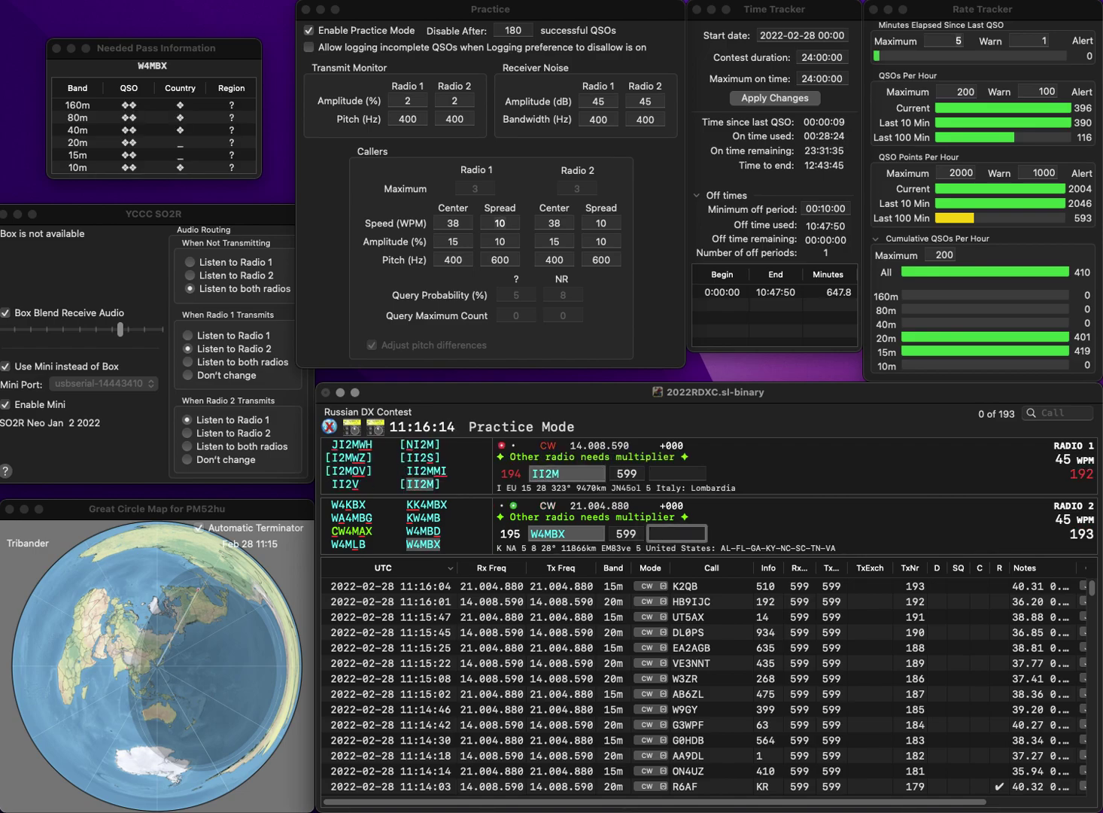
pyautogui.write('478')
pyautogui.press('Return')
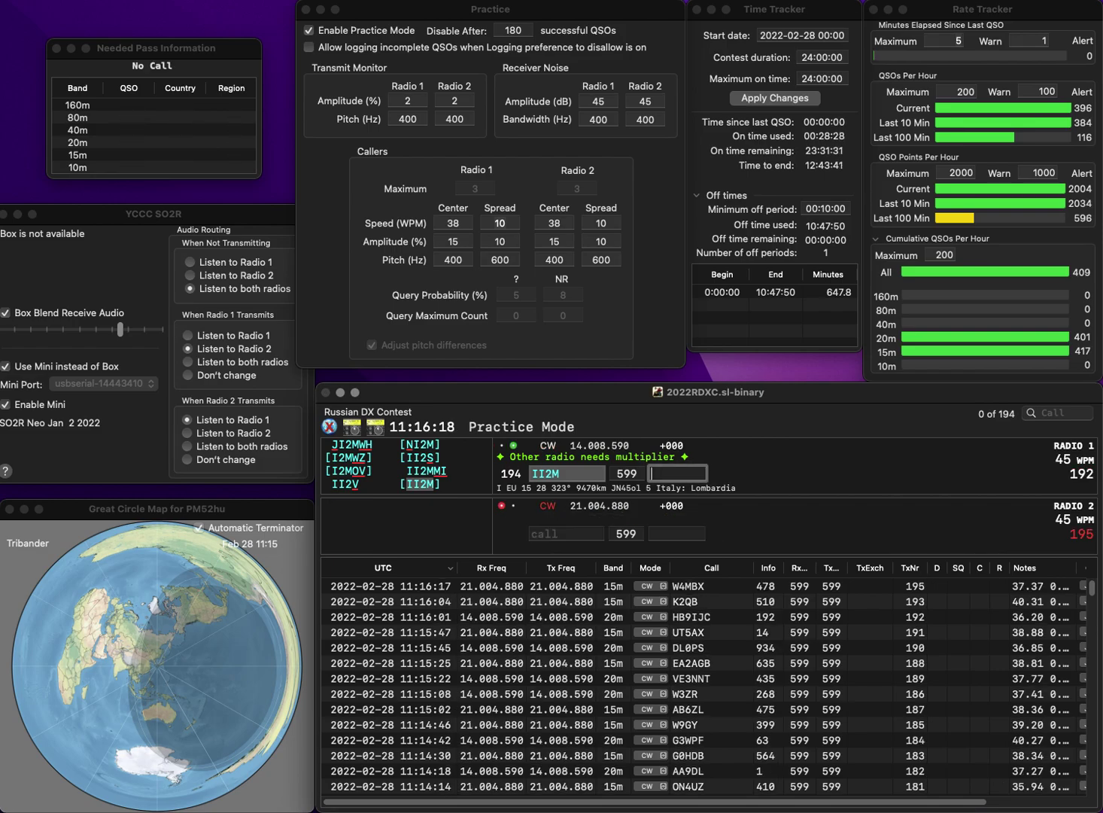
pyautogui.press('Return')
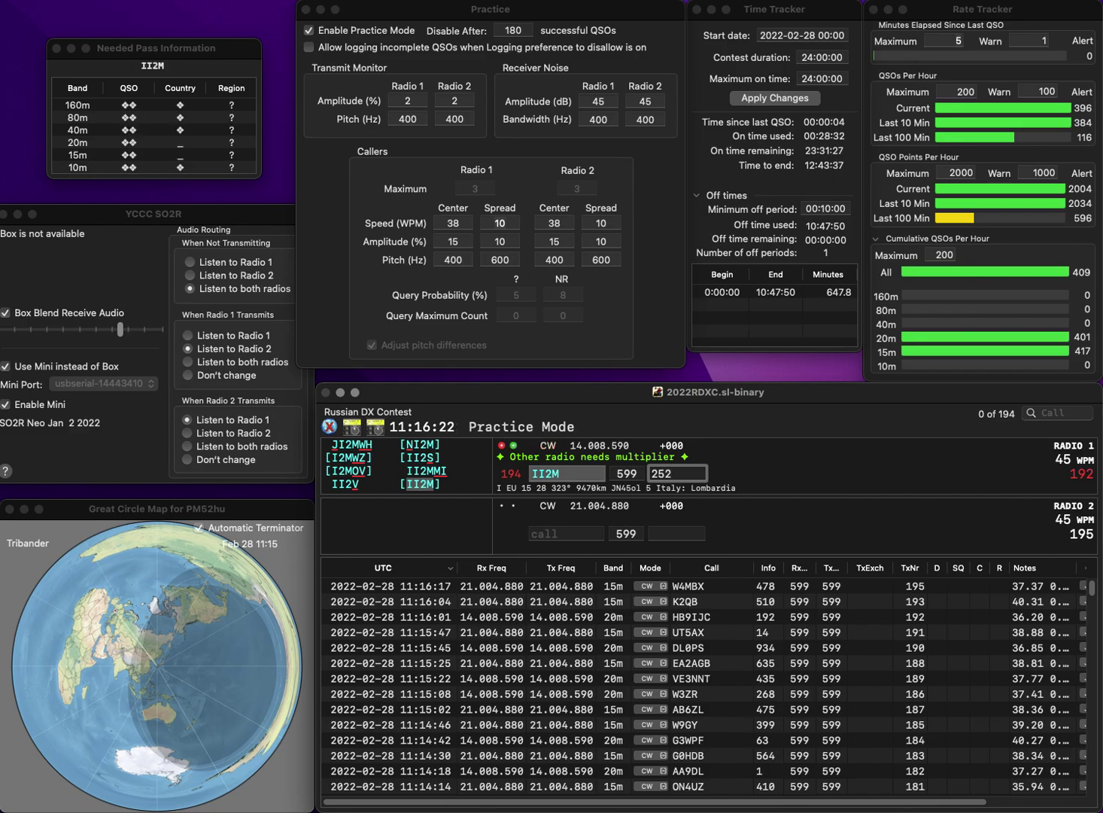
pyautogui.press('Return')
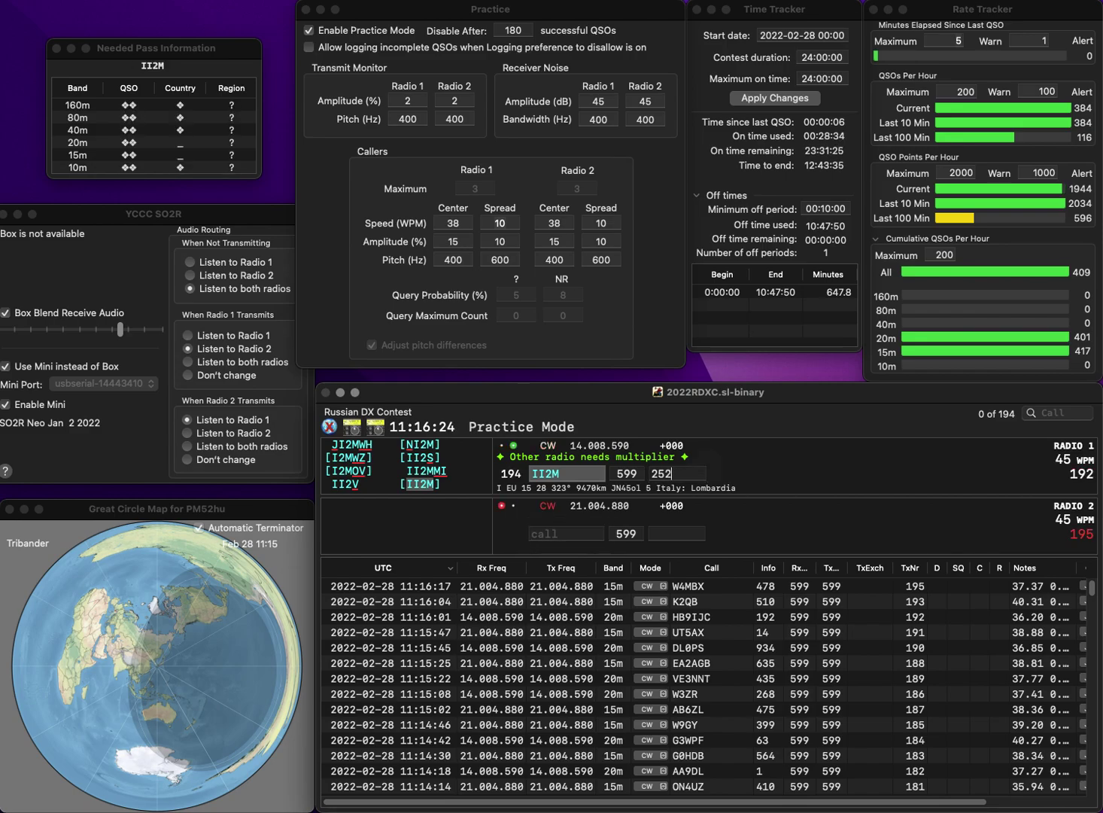
pyautogui.write('KE4')
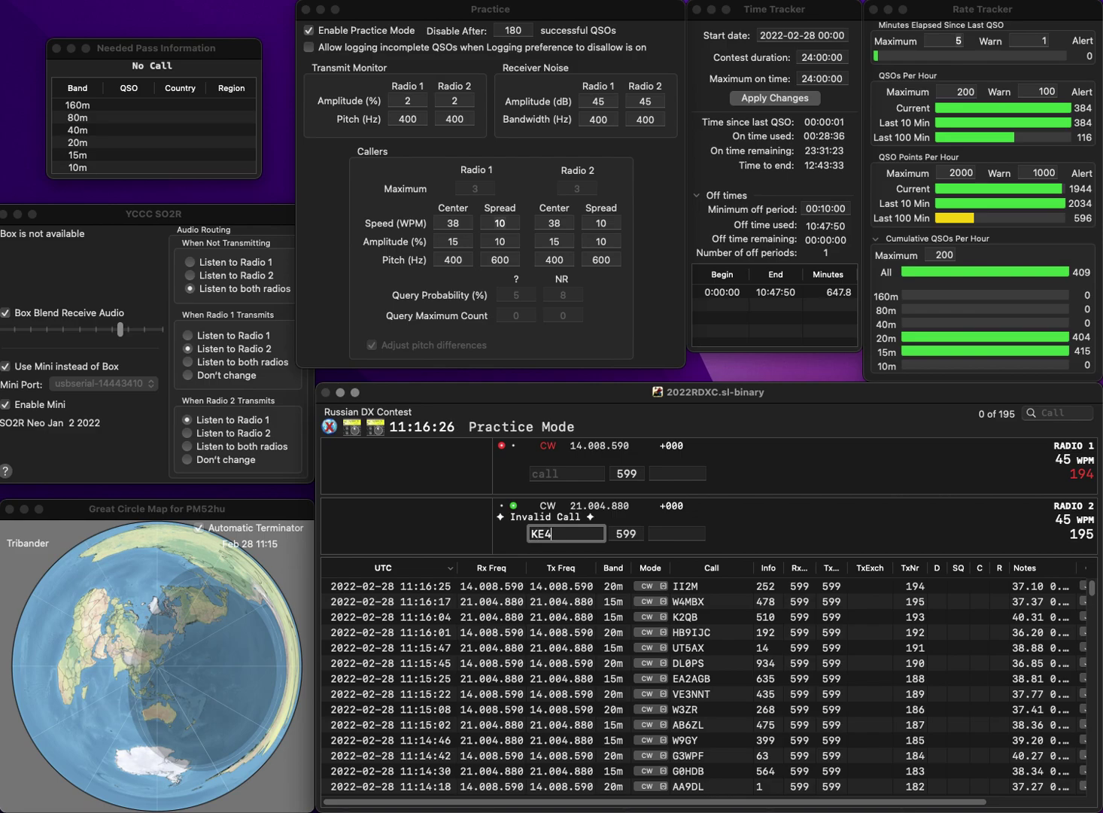
pyautogui.press('Return')
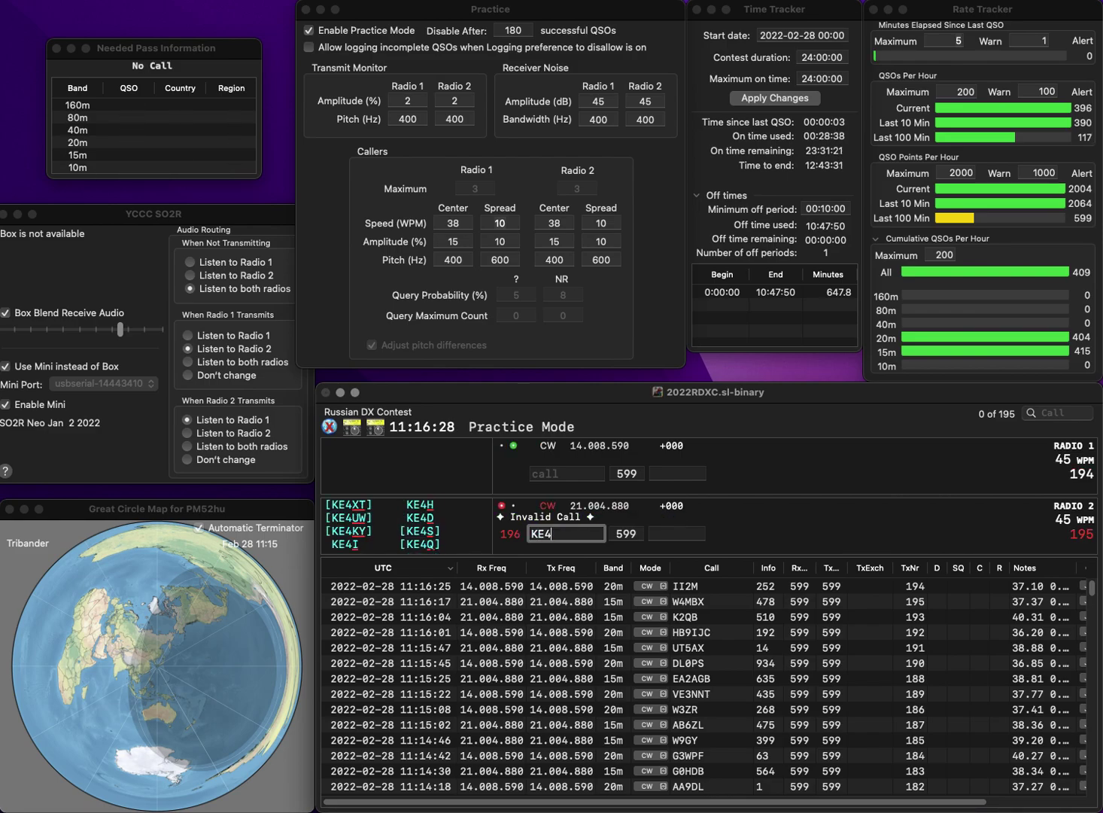
pyautogui.write('4MVA')
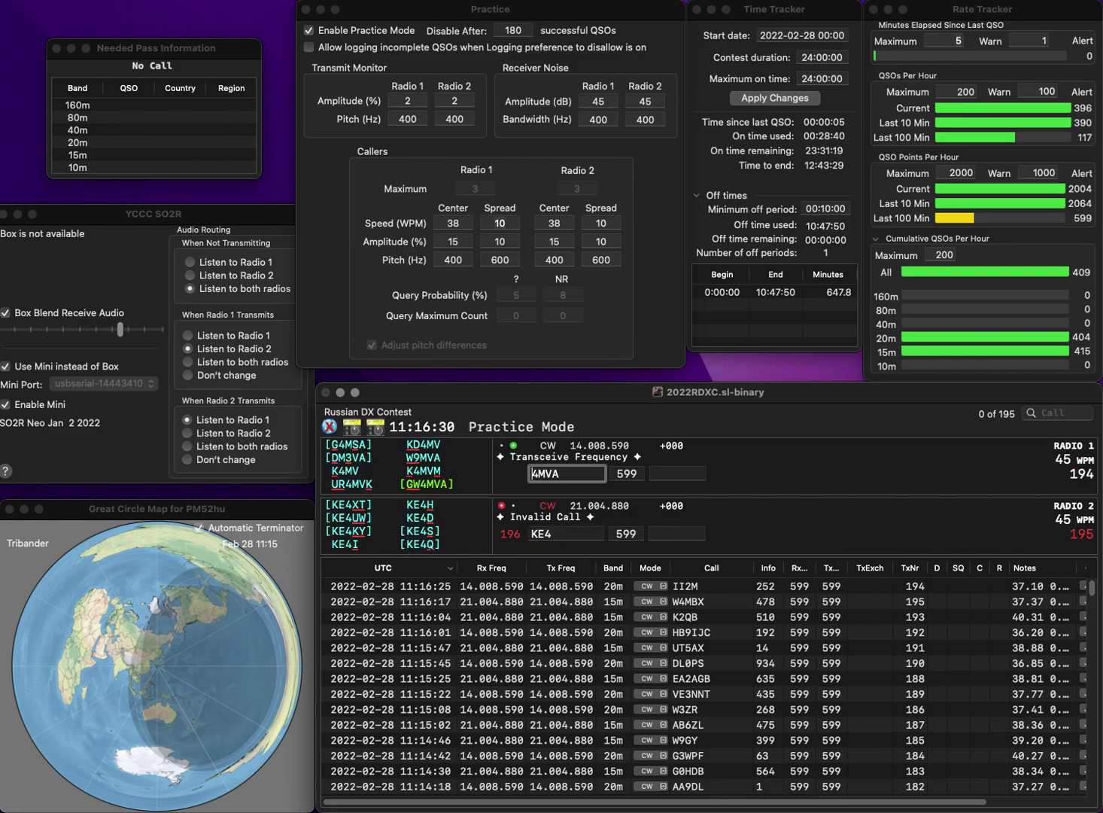
pyautogui.write('GW')
pyautogui.press('Return')
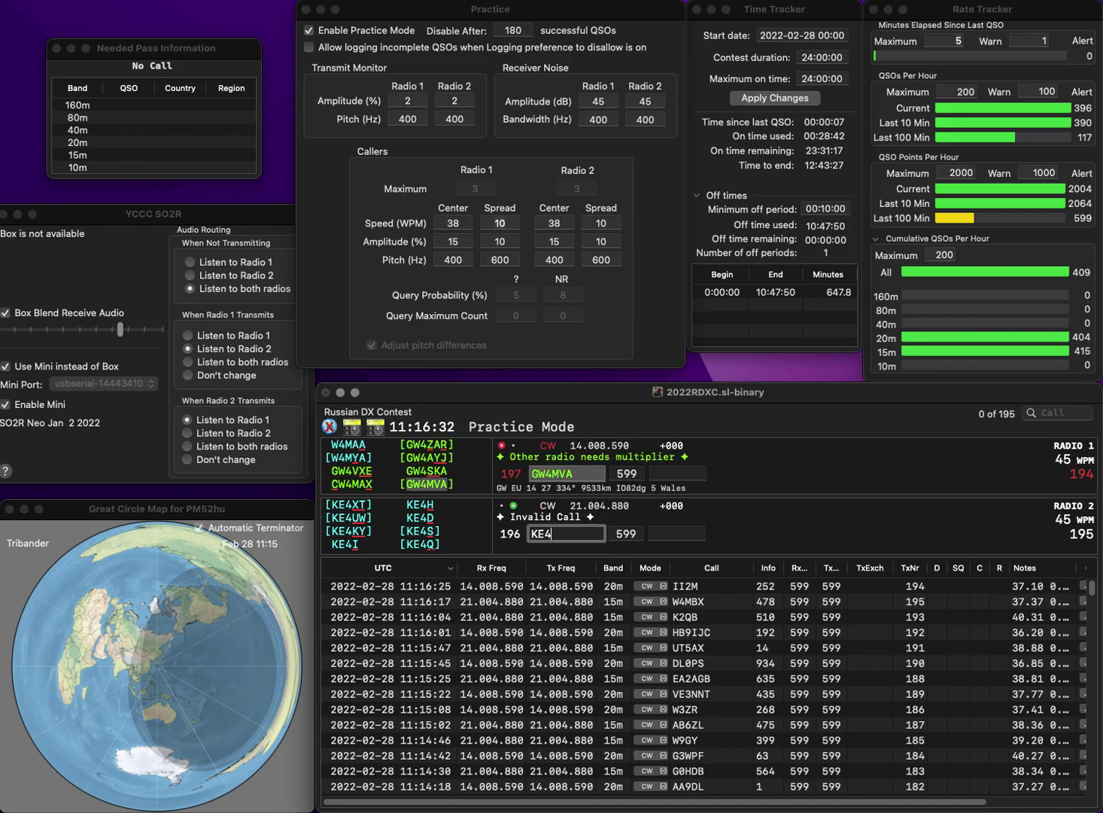
# - Complete the partial call on Radio 2 as KE4JDH and send that caller the exchange
pyautogui.write('JBH')
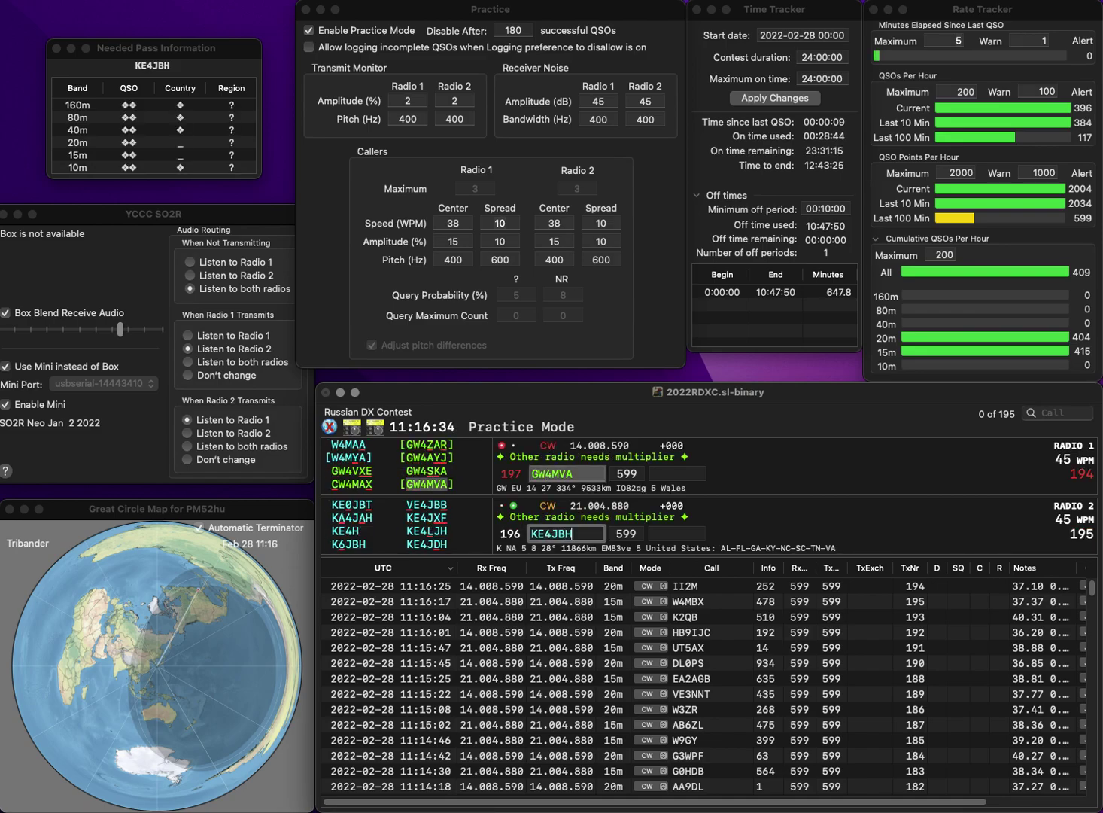
pyautogui.press('BackSpace')
pyautogui.press('BackSpace')
pyautogui.write('DH')
pyautogui.press('Return')
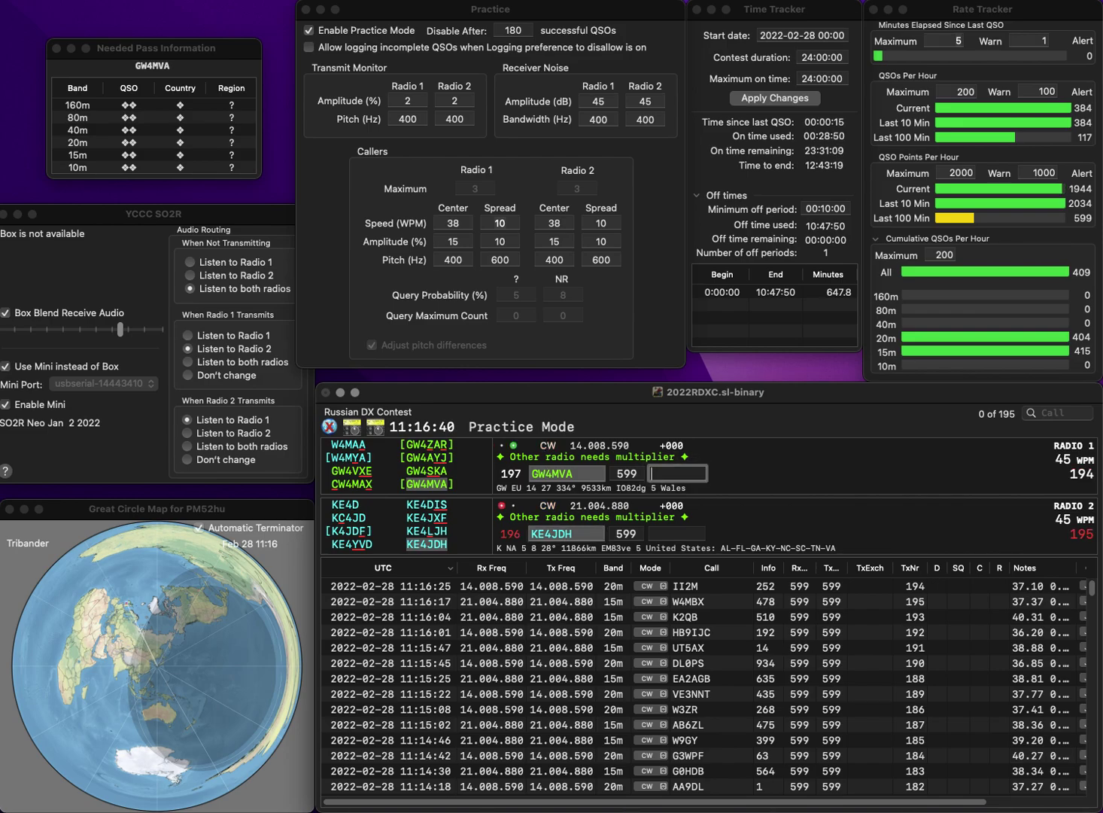
# - Log GW4MVA on Radio 1 with received number 556 and KE4JDH on Radio 2 with received number 142
pyautogui.write('6')
pyautogui.press('Return')
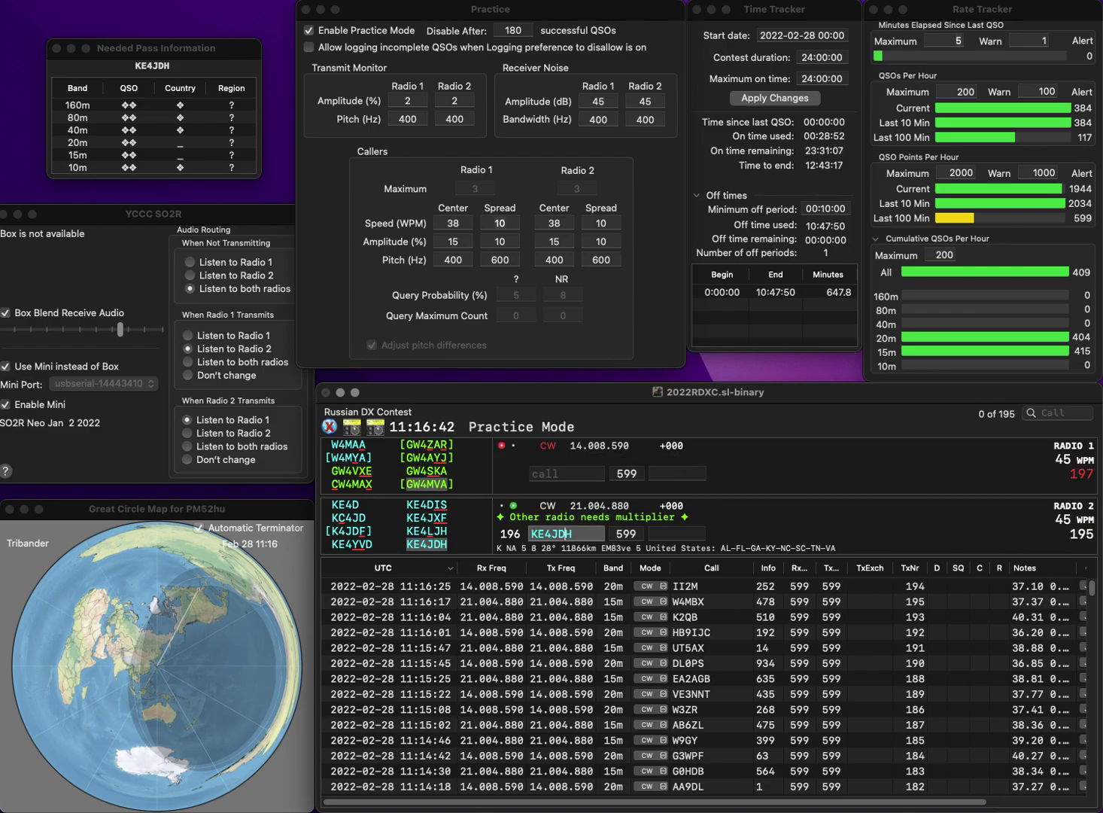
pyautogui.press('space')
pyautogui.write('142')
pyautogui.press('Return')
pyautogui.write('UA3')
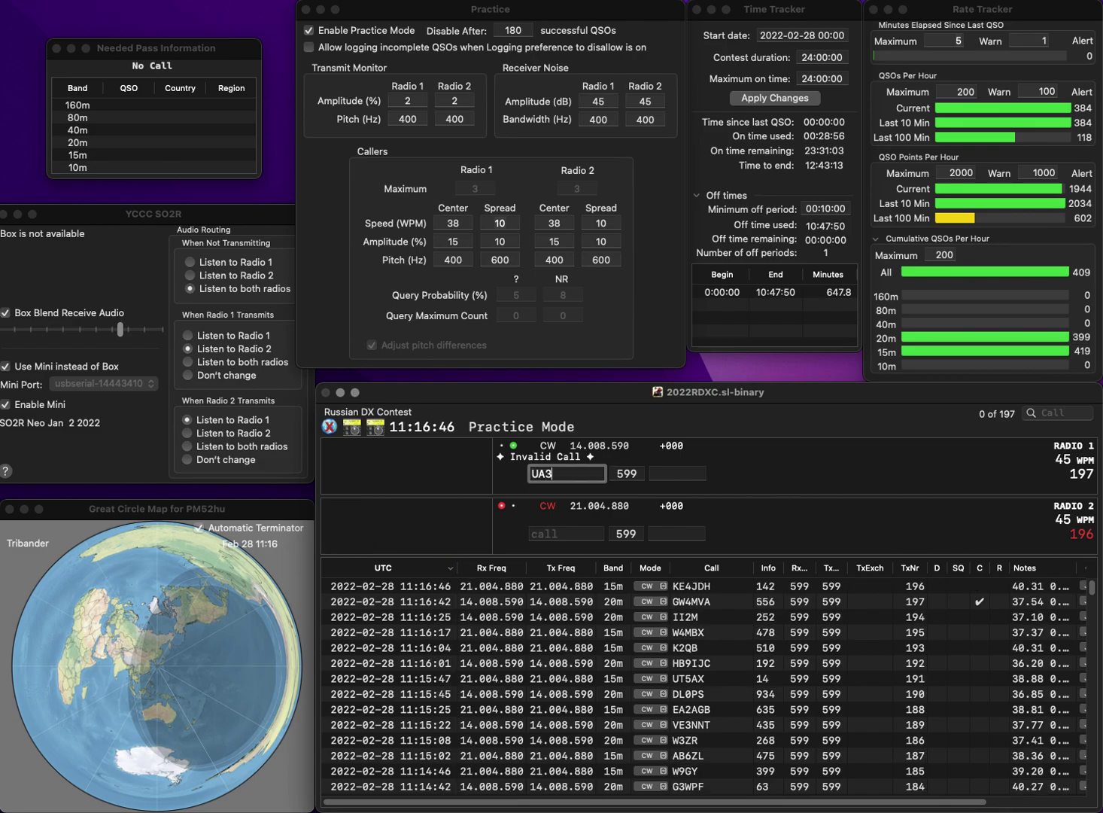
pyautogui.write('DLD')
pyautogui.press('Return')
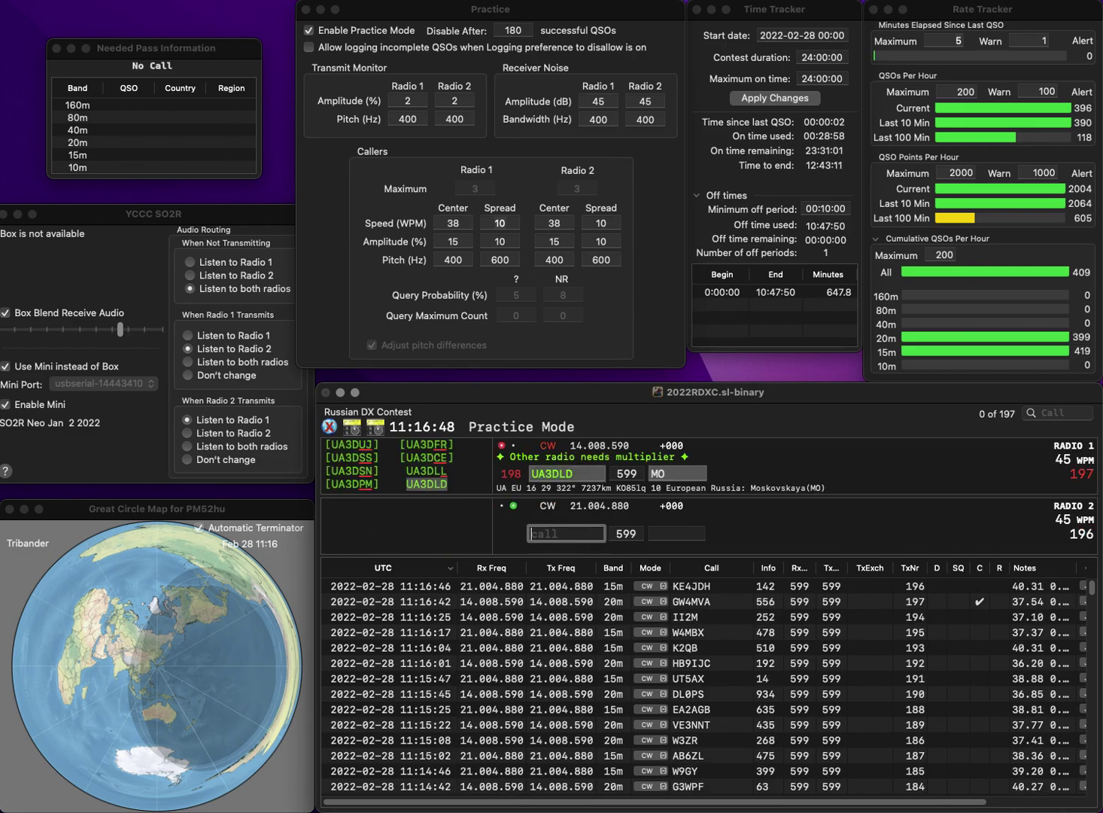
pyautogui.write('EC1T')
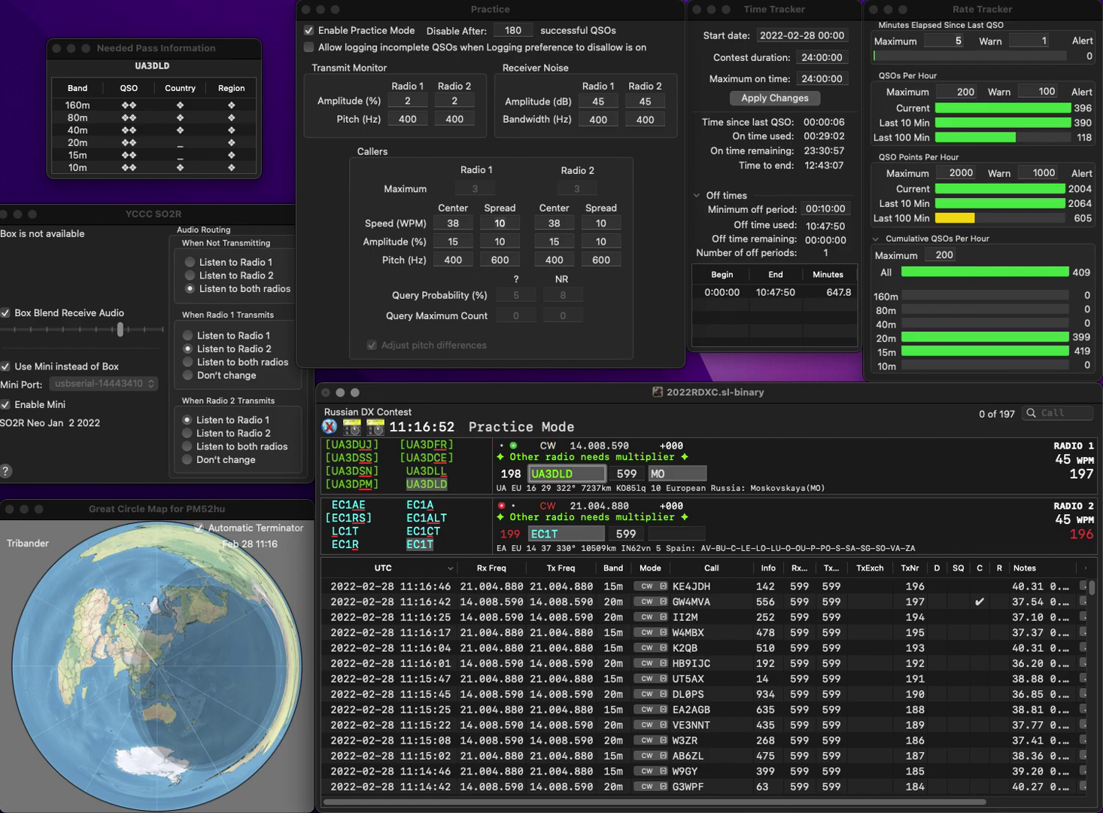
pyautogui.press('Return')
pyautogui.press('Tab')
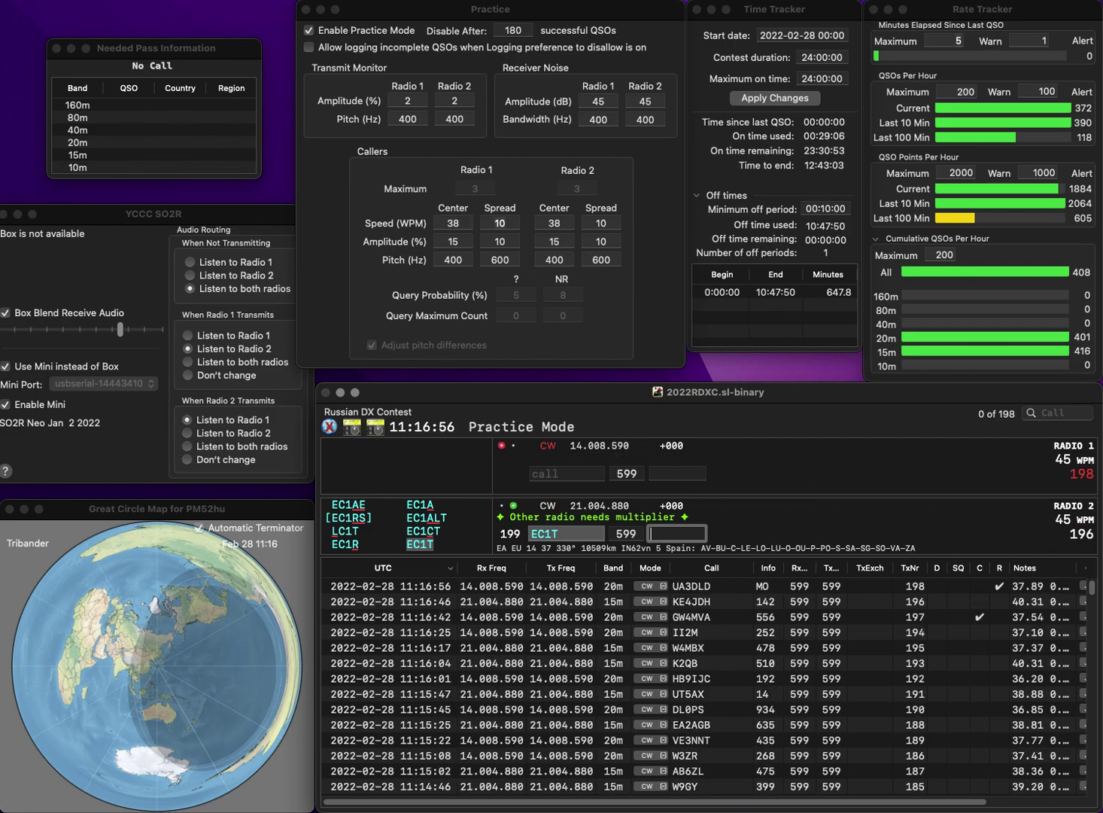
pyautogui.write('966')
pyautogui.press('Return')
# - Answer the Radio 1 caller as XE3EX
pyautogui.write('K3E')
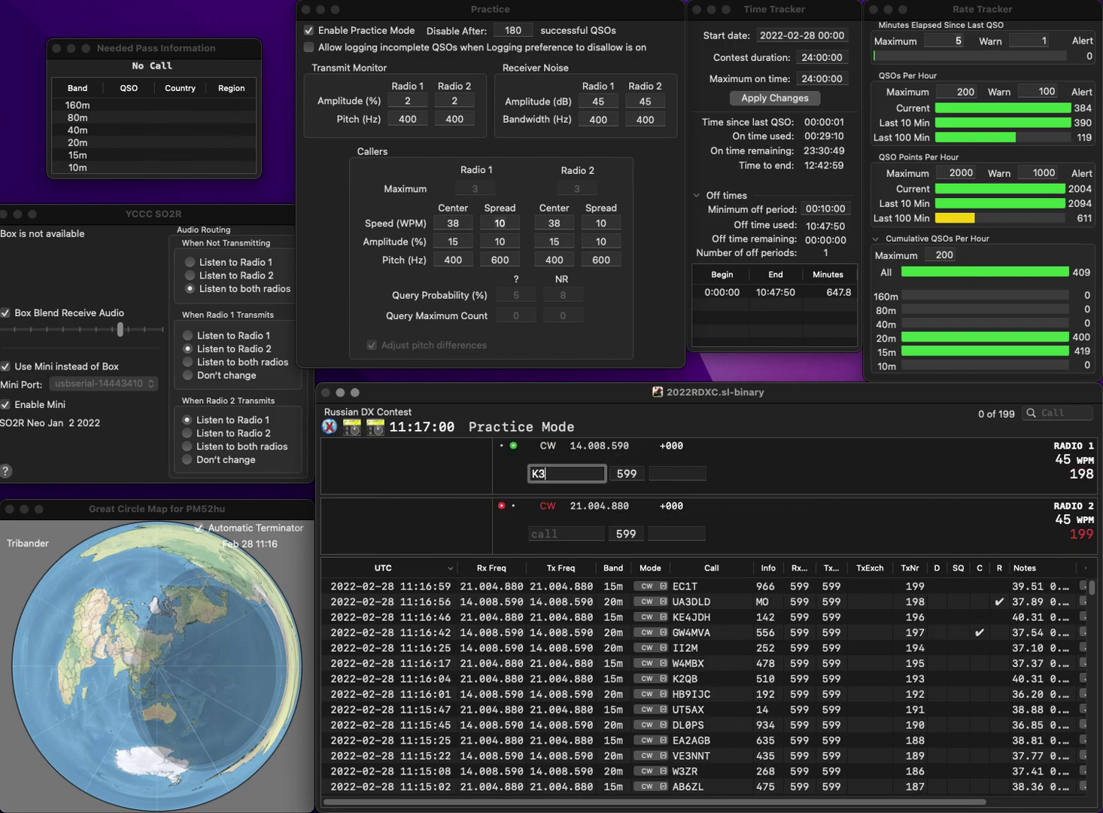
pyautogui.press('BackSpace')
pyautogui.press('BackSpace')
pyautogui.press('BackSpace')
pyautogui.write('EX3EX')
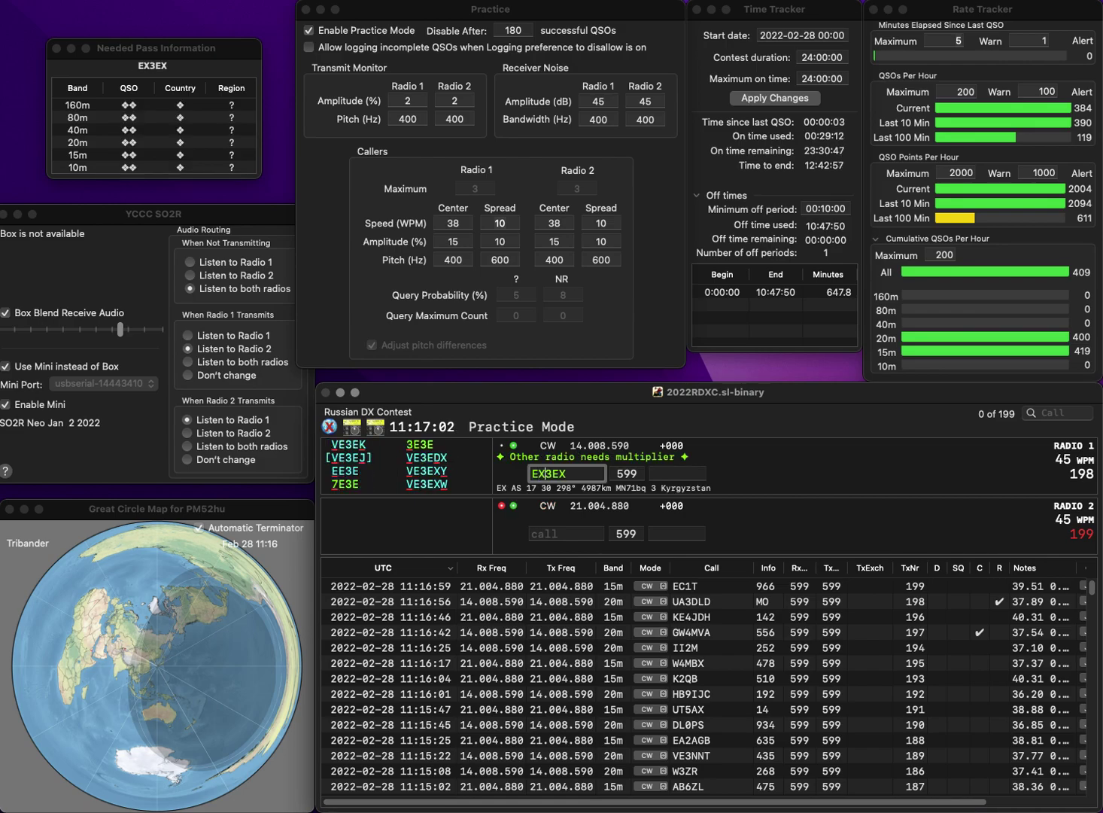
pyautogui.press('BackSpace')
pyautogui.press('BackSpace')
pyautogui.write('XE')
pyautogui.press('Return')
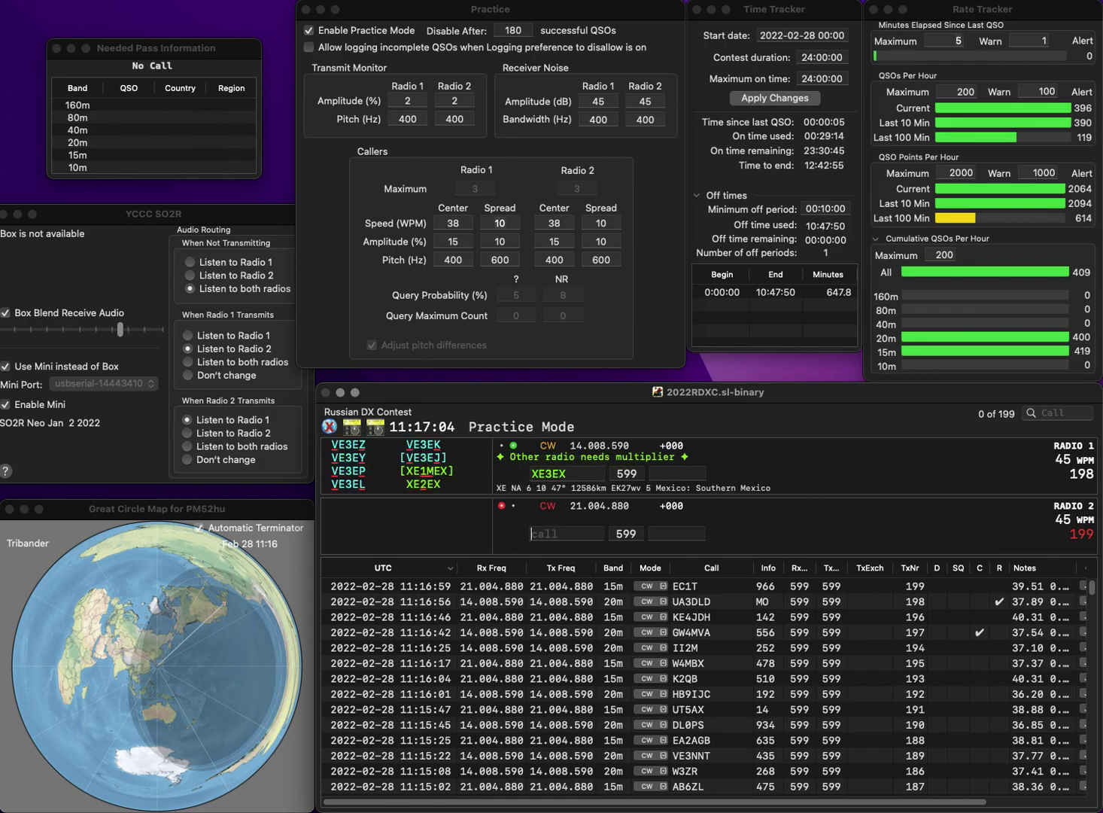
pyautogui.write('N1ABM')
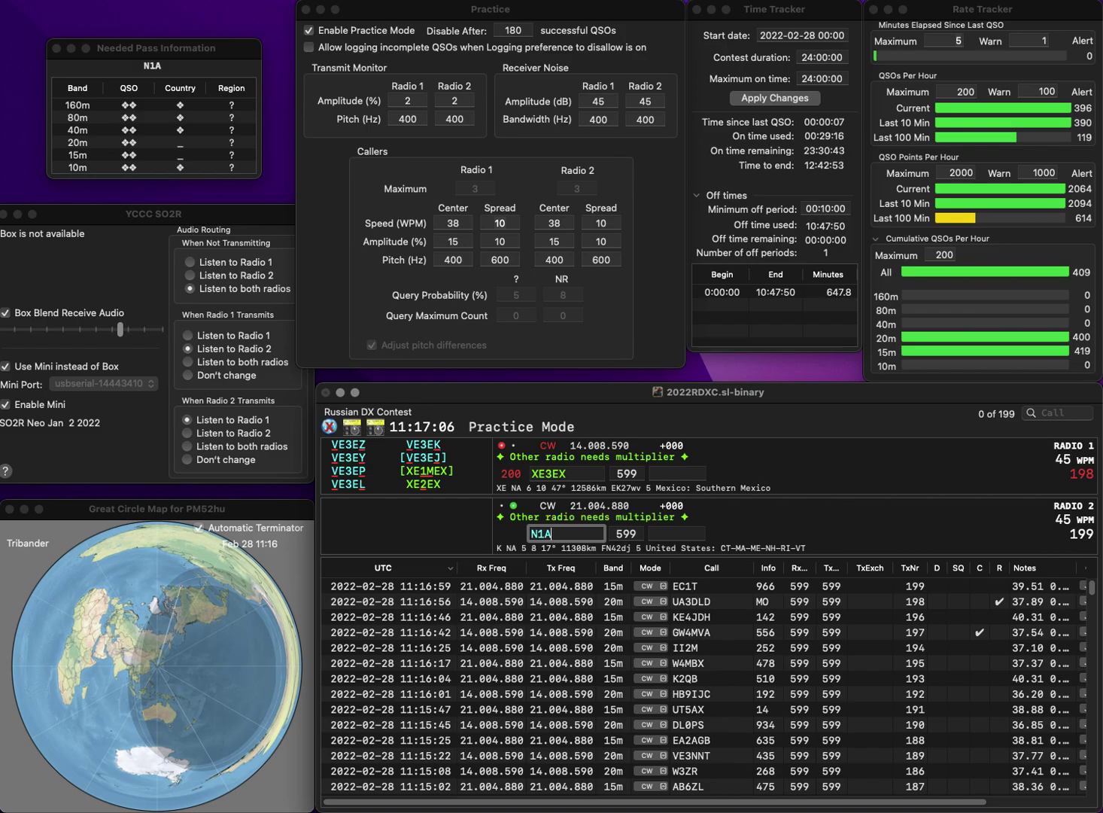
pyautogui.press('Return')
pyautogui.press('Delete')
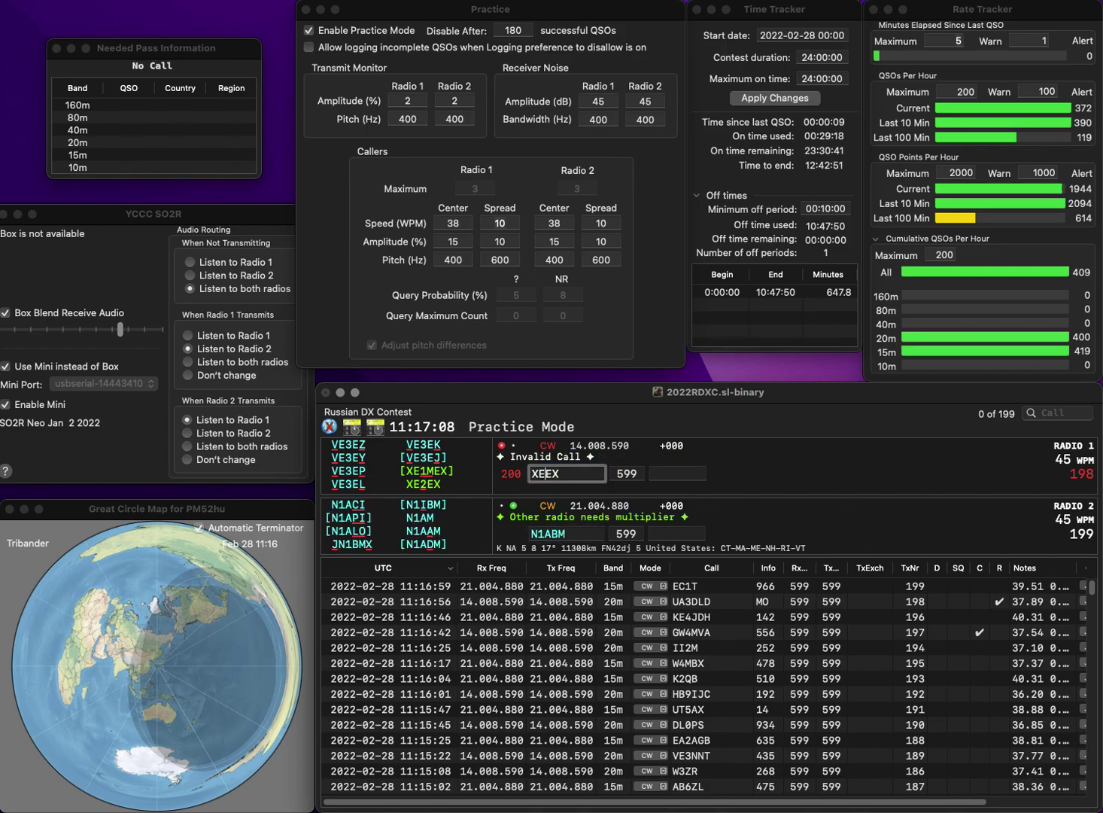
pyautogui.write('2')
pyautogui.press('\\')
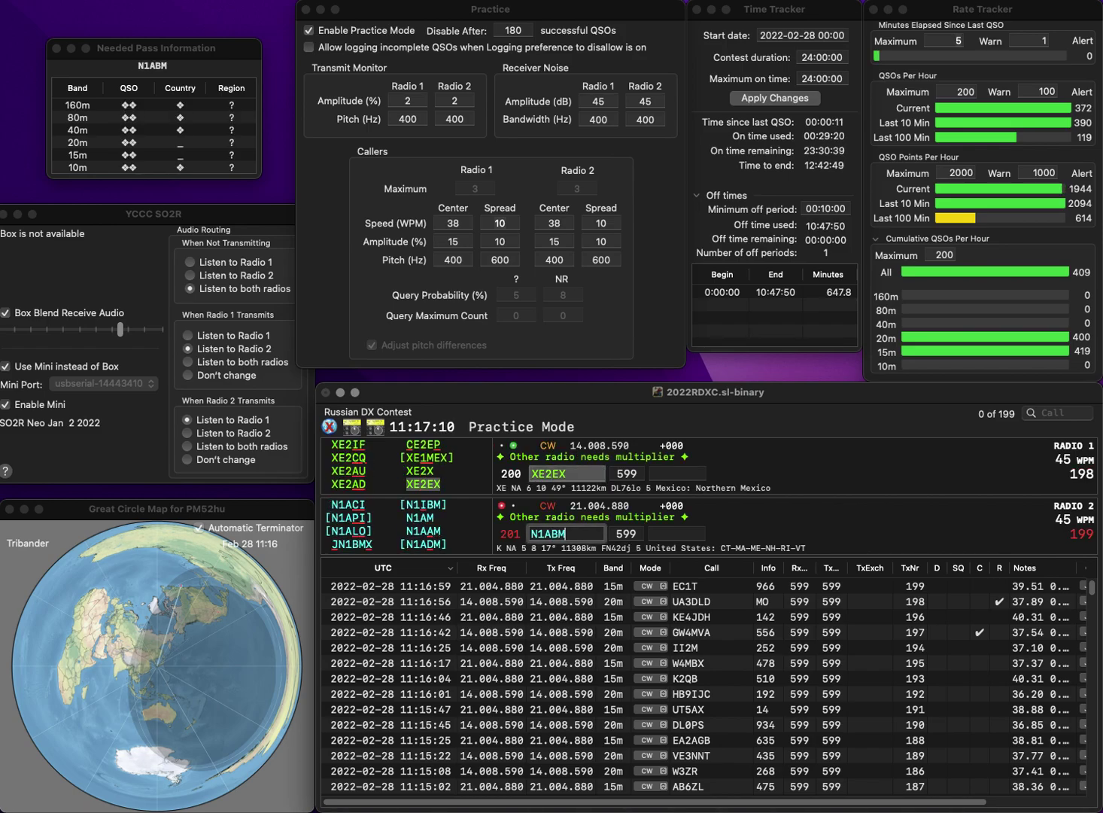
pyautogui.press('BackSpace')
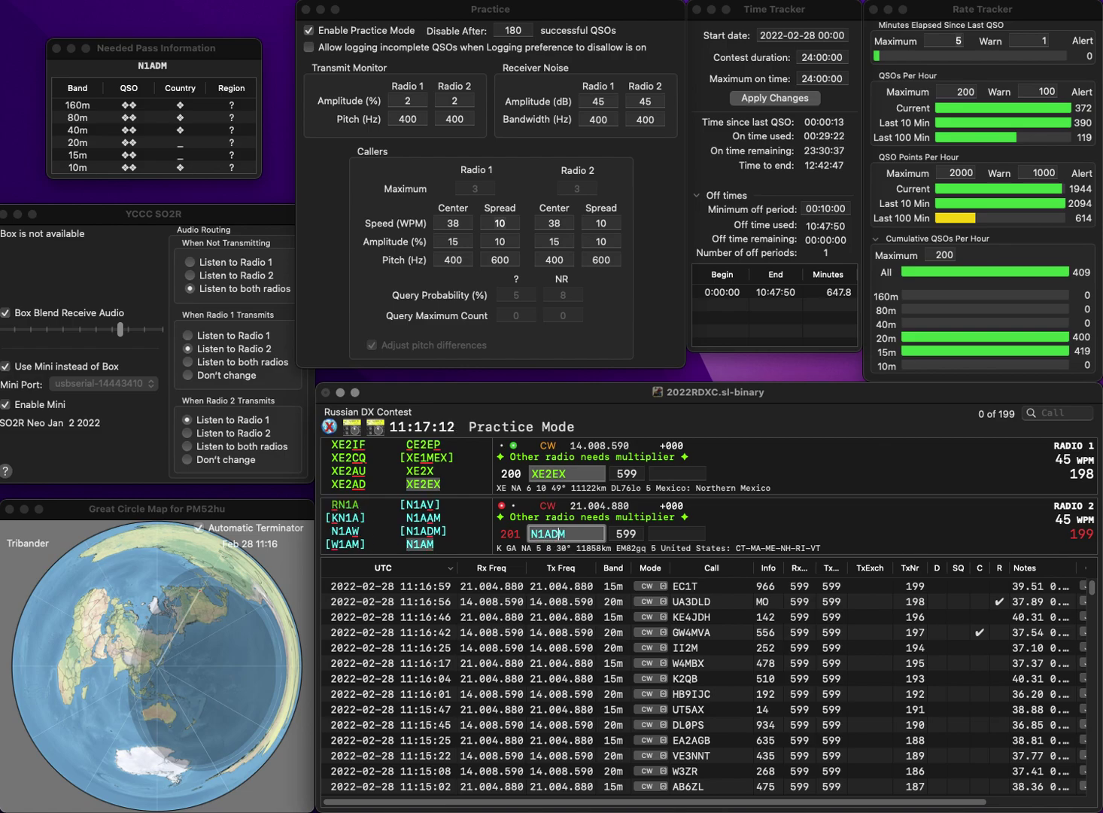
pyautogui.write('D')
pyautogui.press('\\')
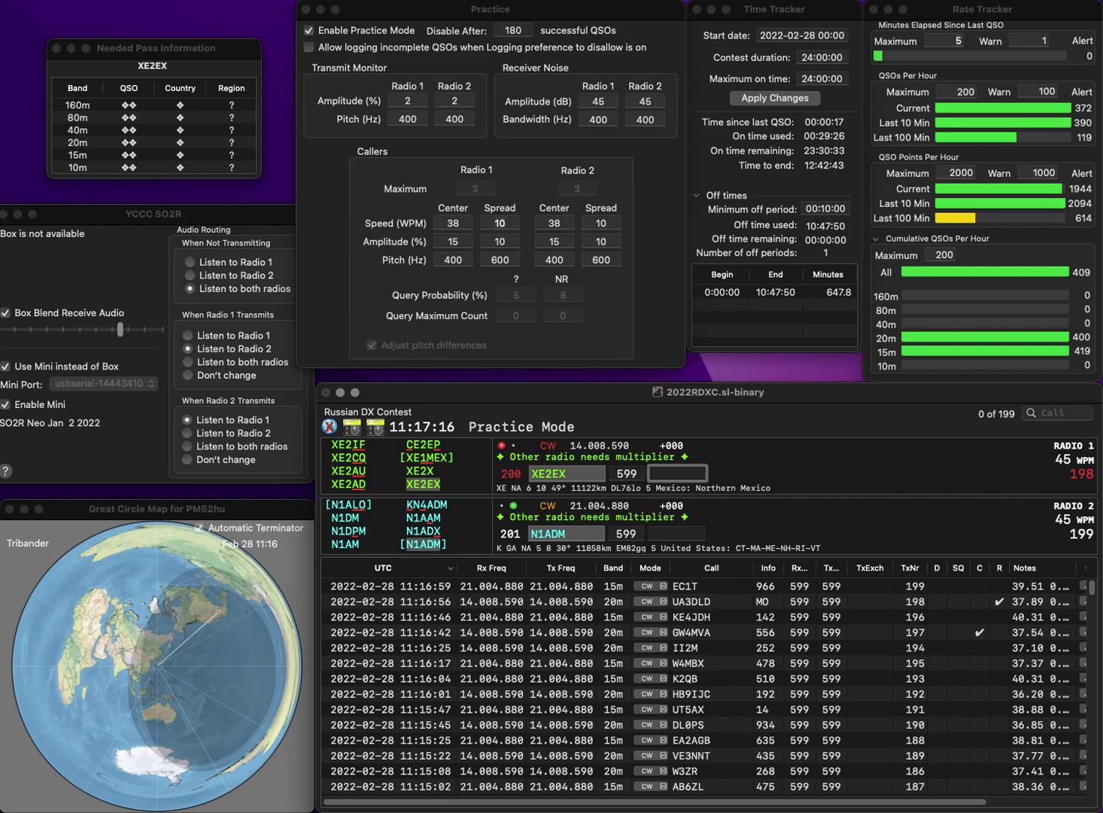
pyautogui.write('577')
pyautogui.press('Return')
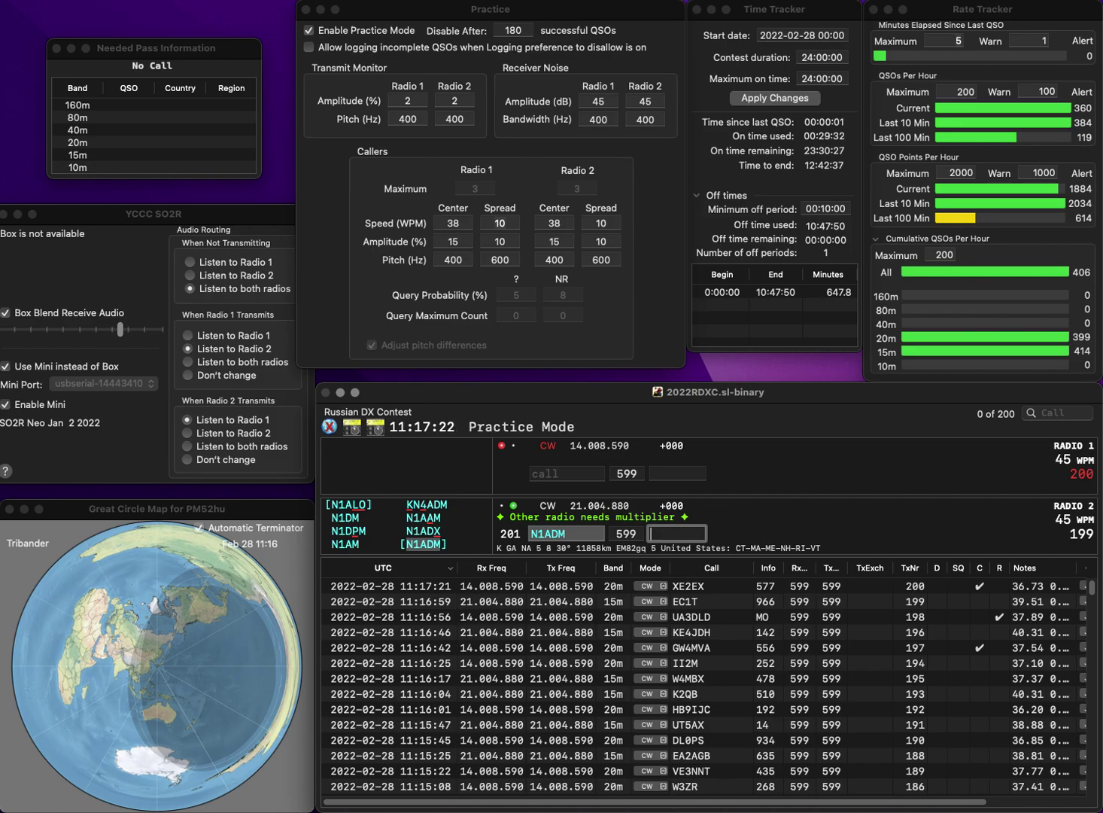
pyautogui.write('55')
pyautogui.press('Return')
pyautogui.write('S')
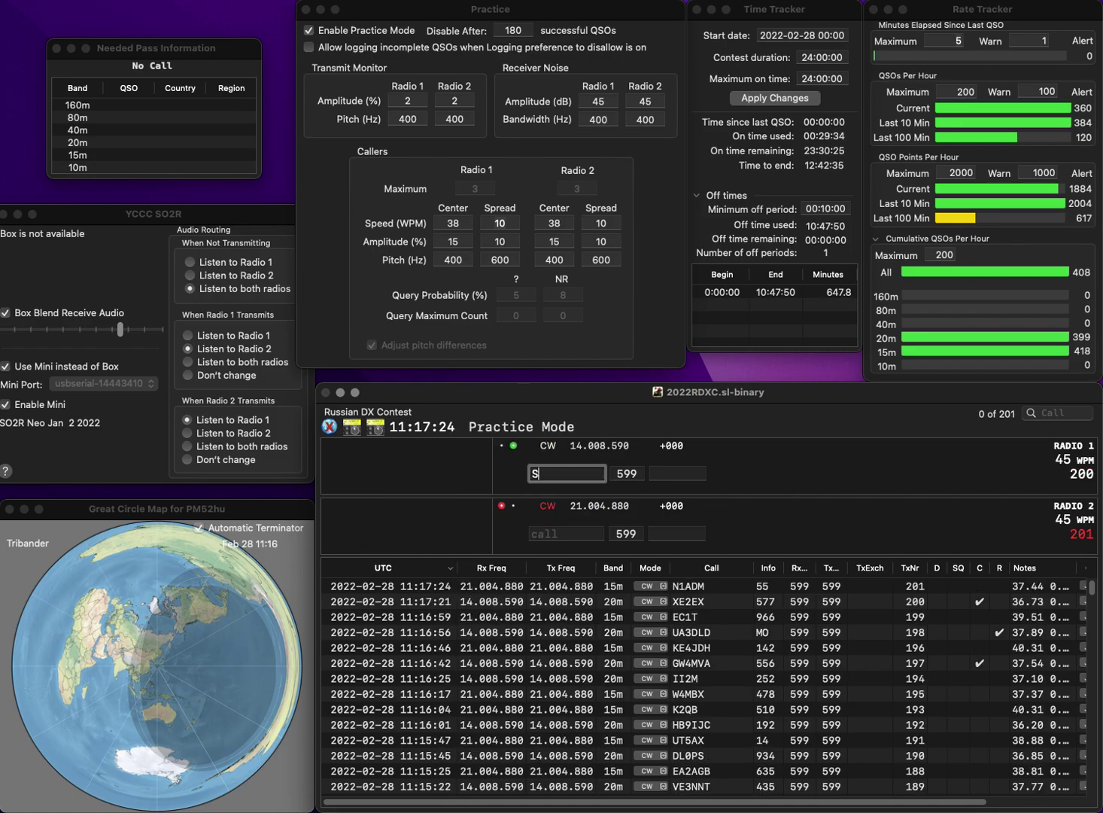
pyautogui.write('HB9BXQ')
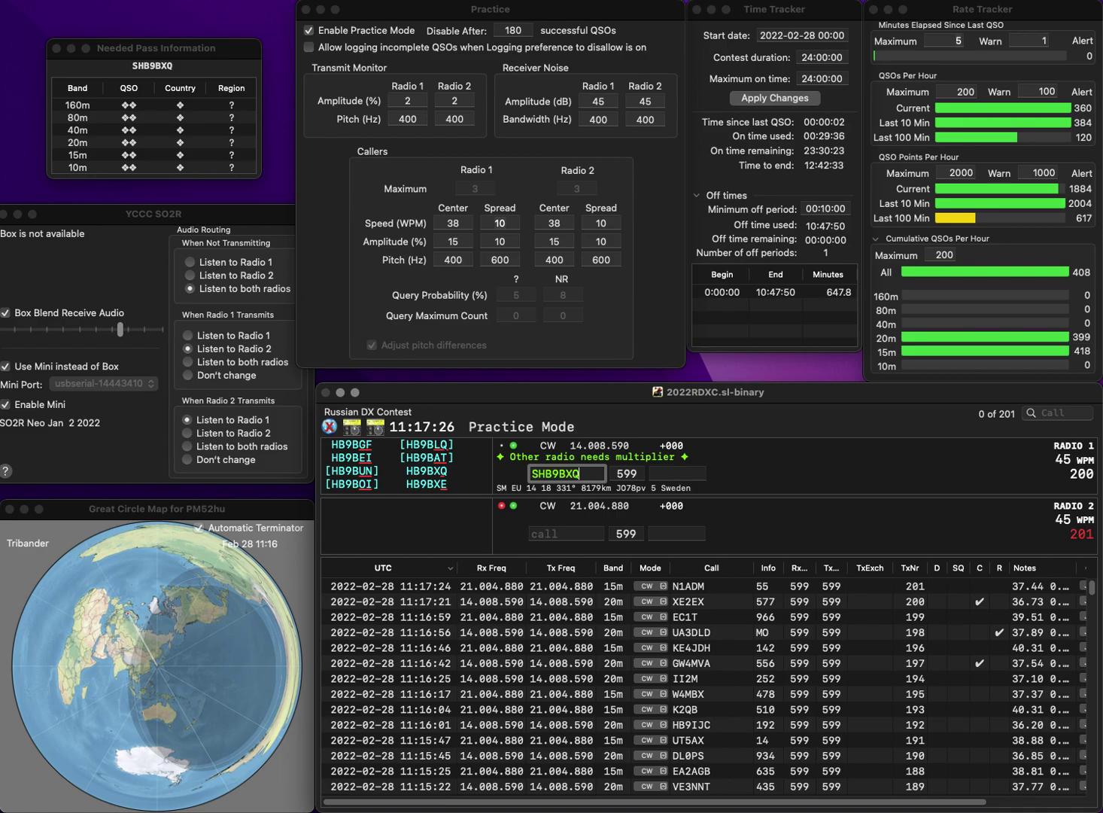
pyautogui.press('Home')
pyautogui.press('Delete')
pyautogui.press('Return')
# - Answer the Radio 2 caller as YR0S
pyautogui.write('YR0S')
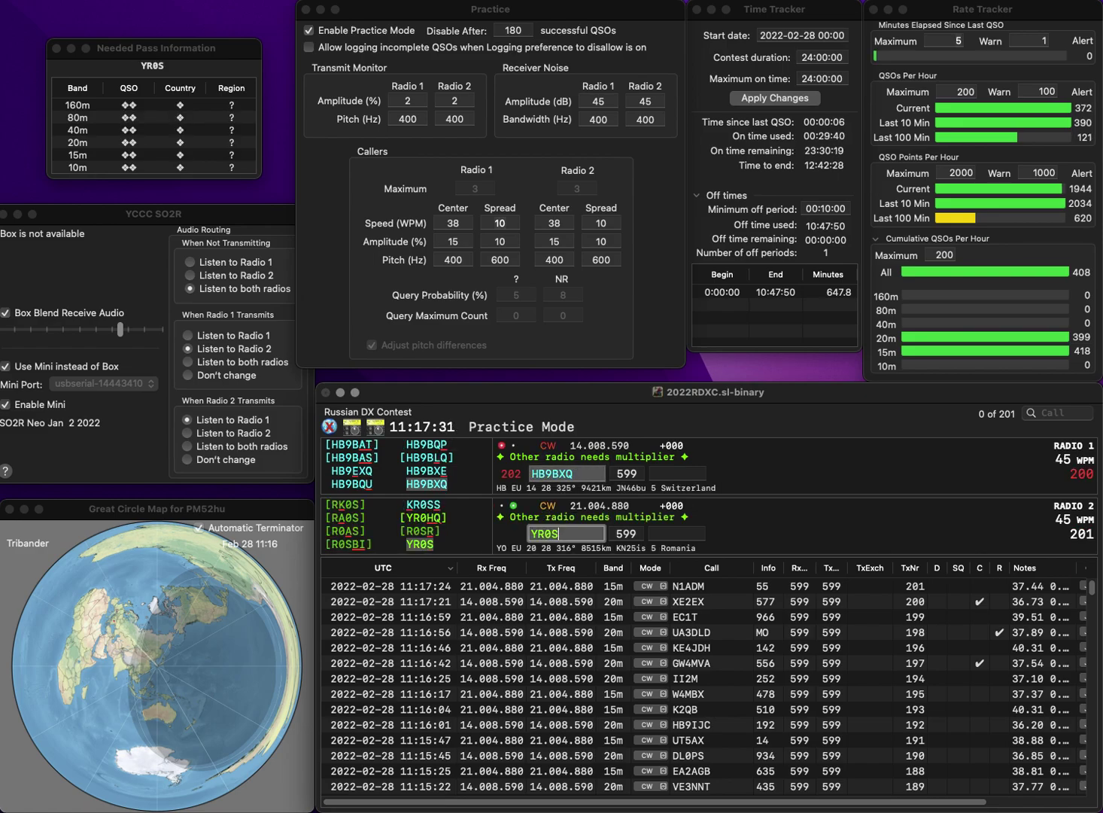
pyautogui.press('Return')
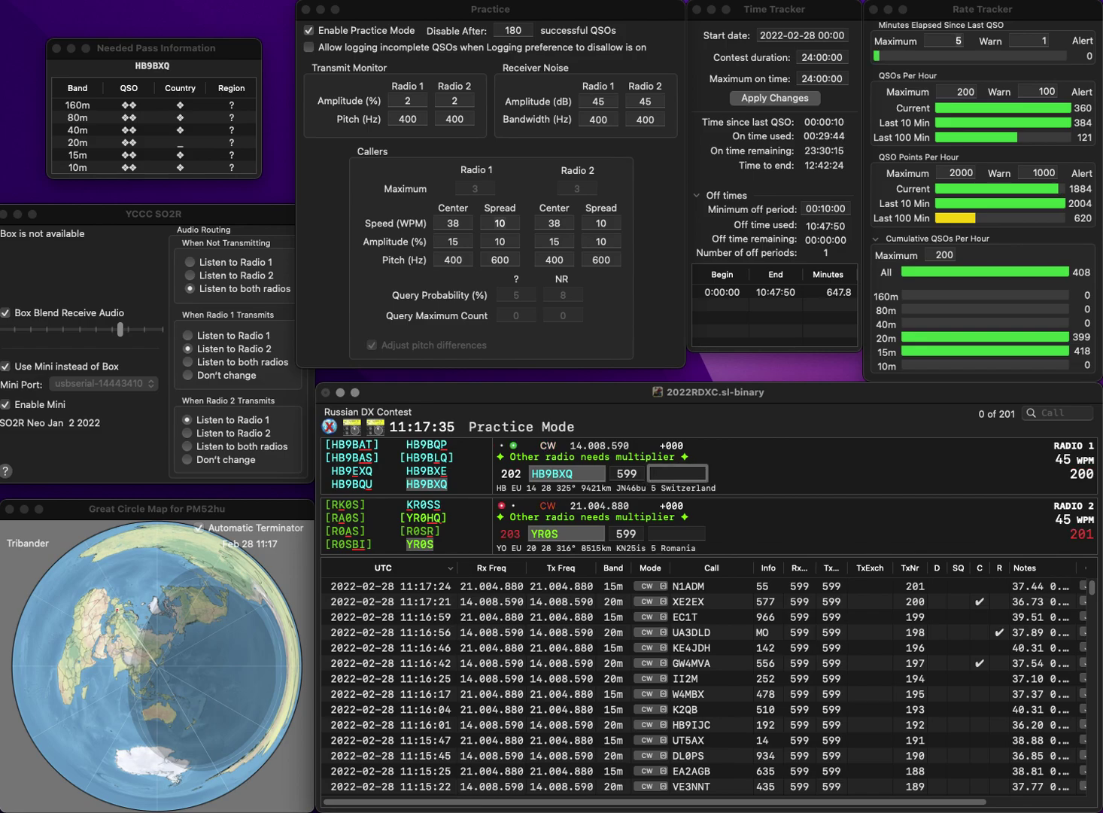
pyautogui.write('69')
pyautogui.press('Return')
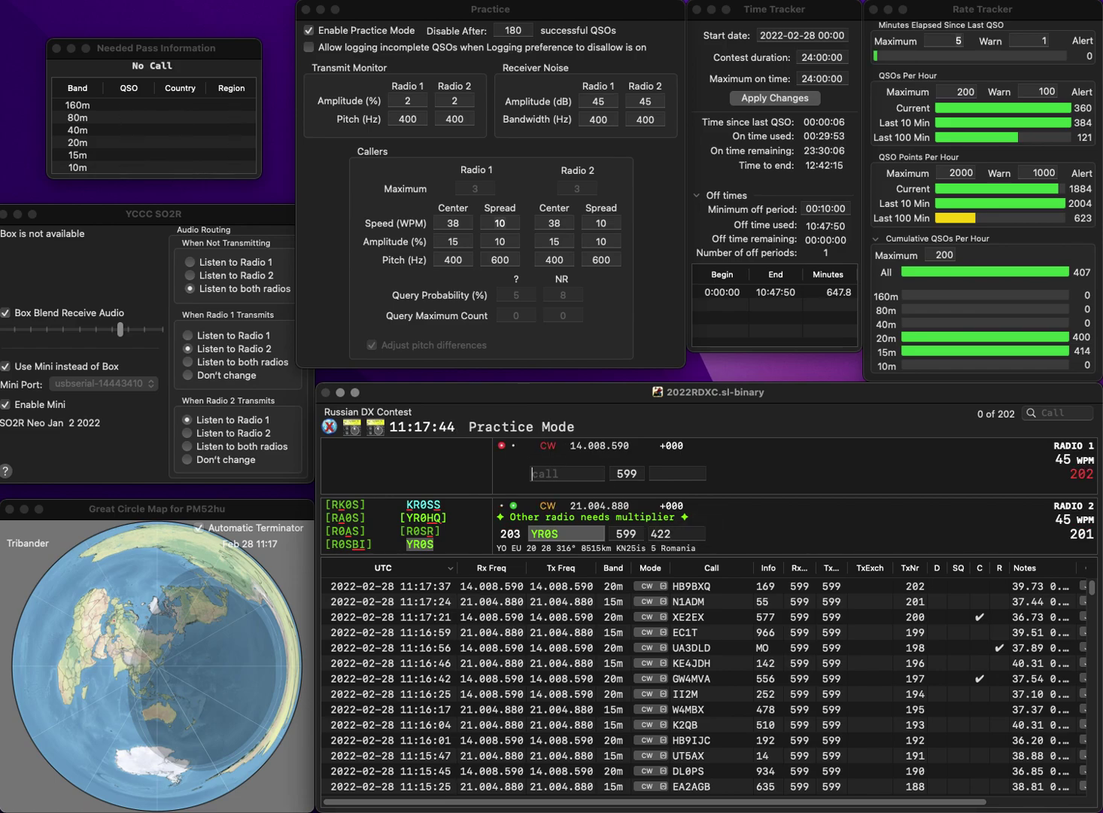
pyautogui.press('Return')
# - Answer the Radio 1 caller as XE2I and the Radio 2 caller with the partial call 0BY
pyautogui.write('XE2I')
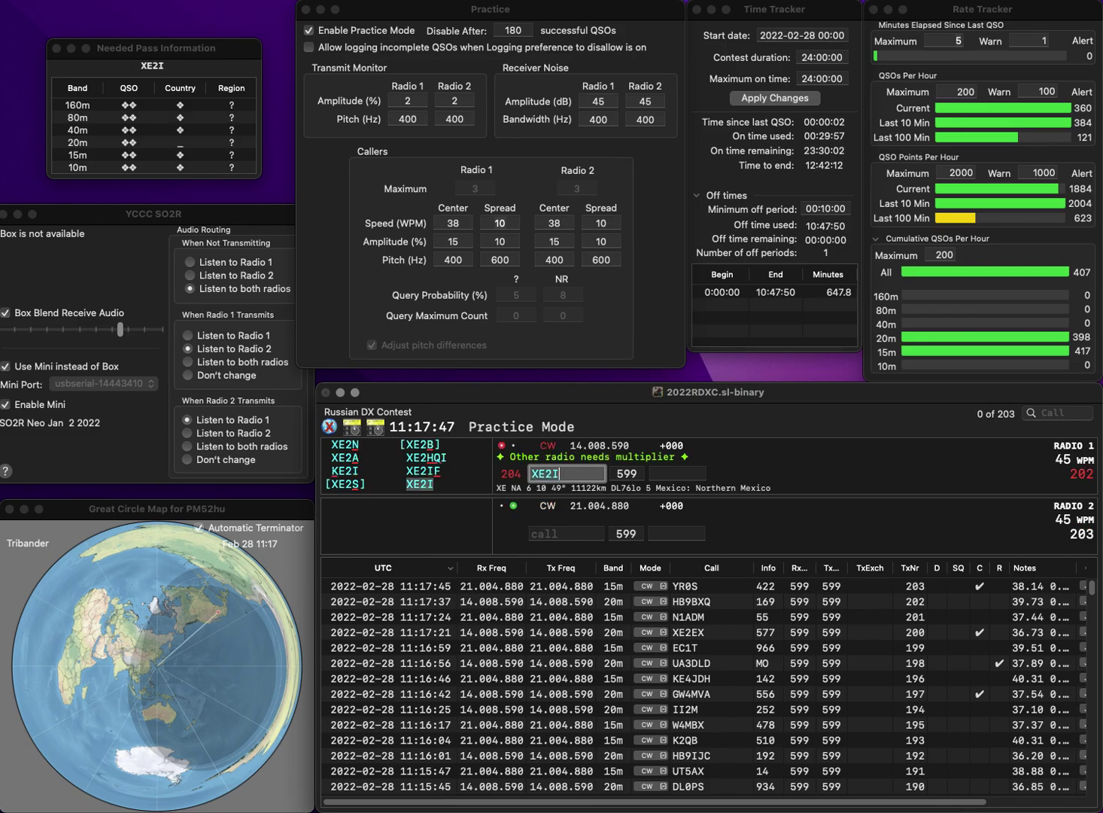
pyautogui.press('Return')
pyautogui.press('BackSpace')
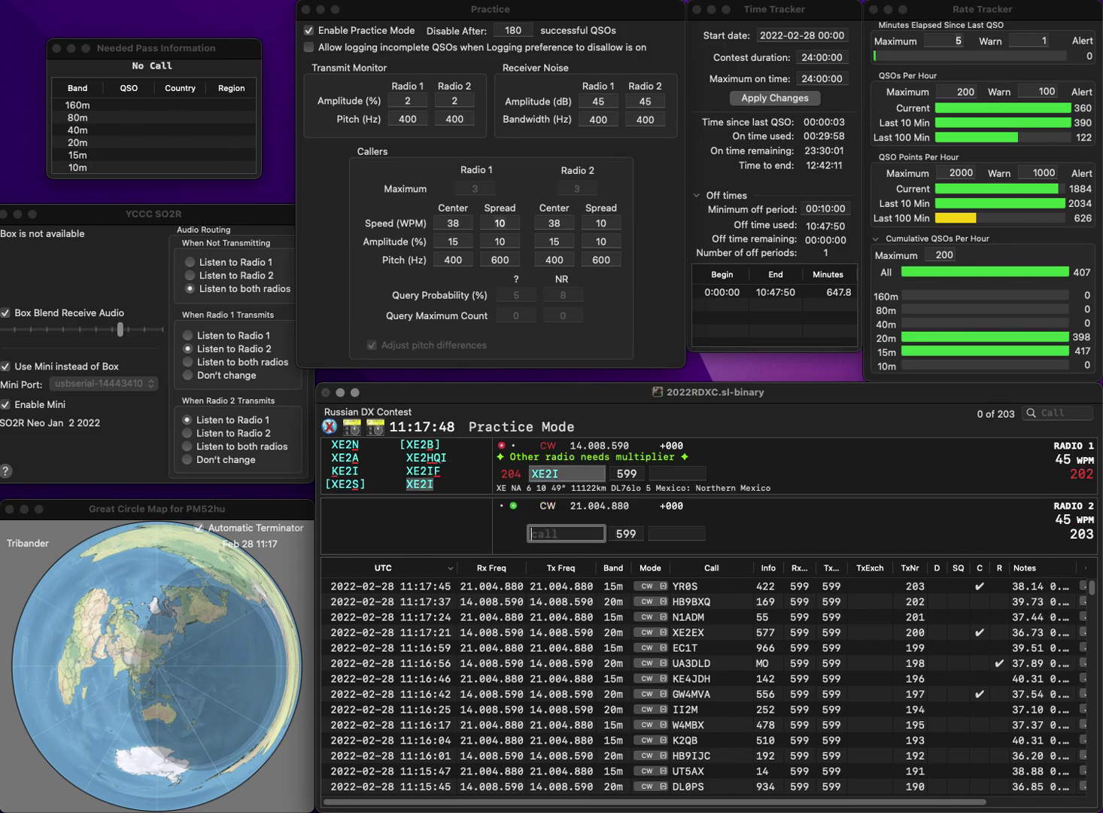
pyautogui.write('BY')
pyautogui.press('Home')
pyautogui.write('0')
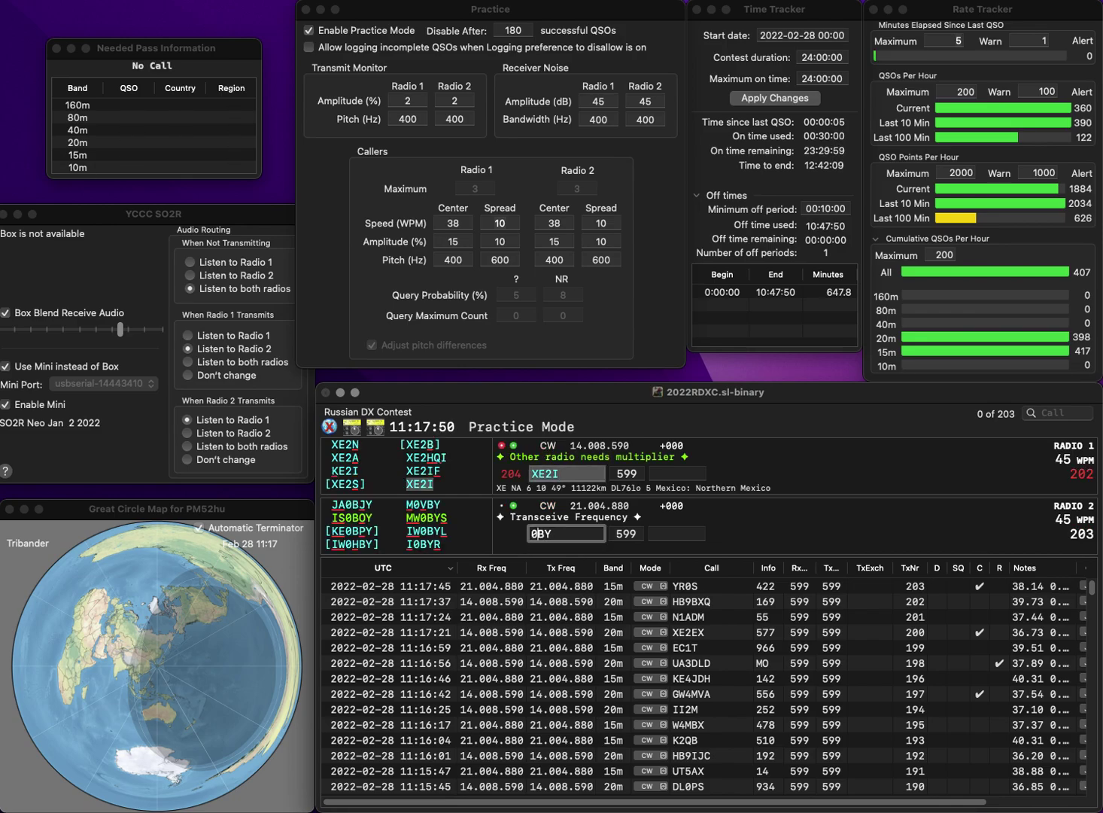
pyautogui.press('Return')
# - Log XE2I on Radio 1 with received number 925 and correct the Radio 2 call to K0DY
pyautogui.write('925')
pyautogui.press('Return')
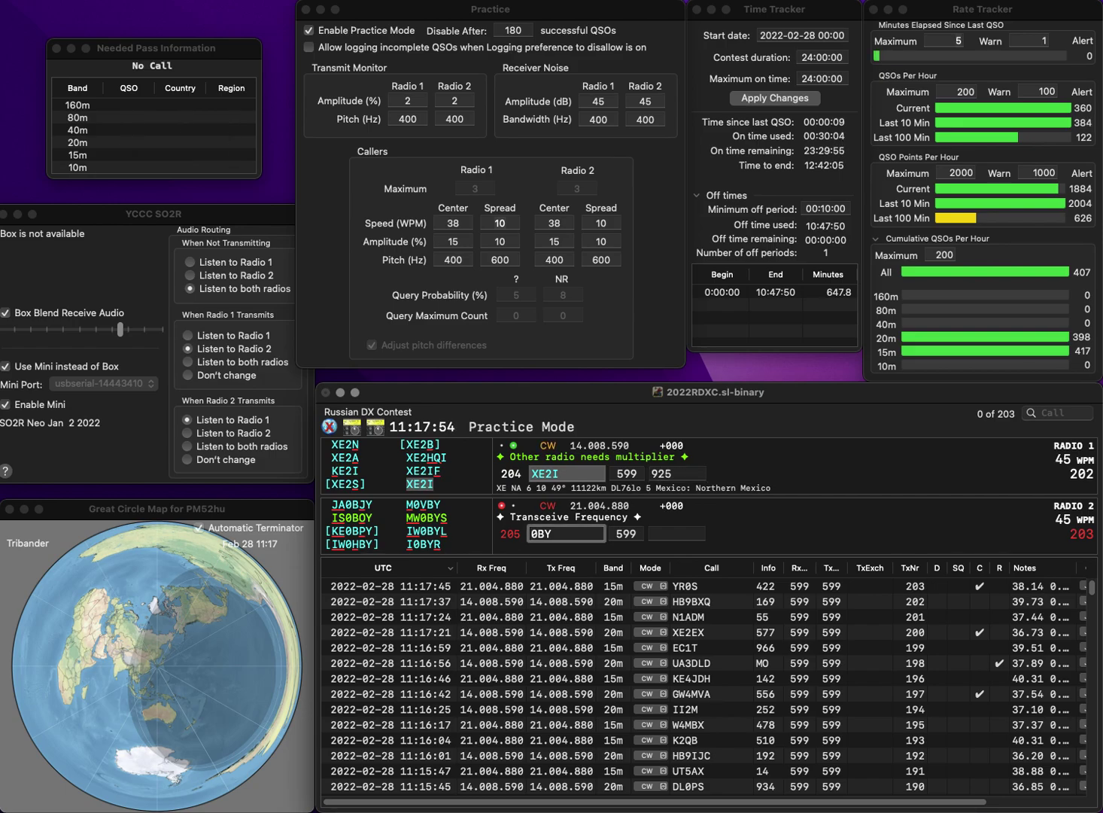
pyautogui.write('K')
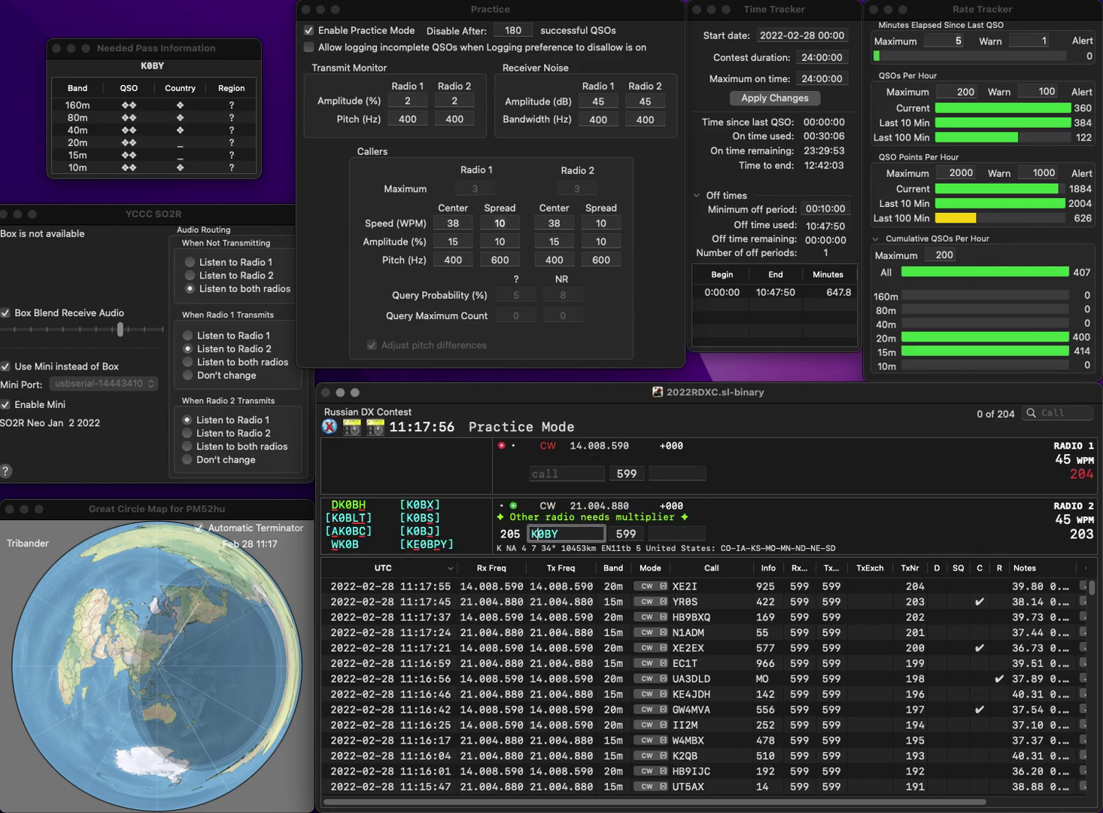
pyautogui.press('BackSpace')
pyautogui.write('D')
pyautogui.press('Return')
pyautogui.write('K')
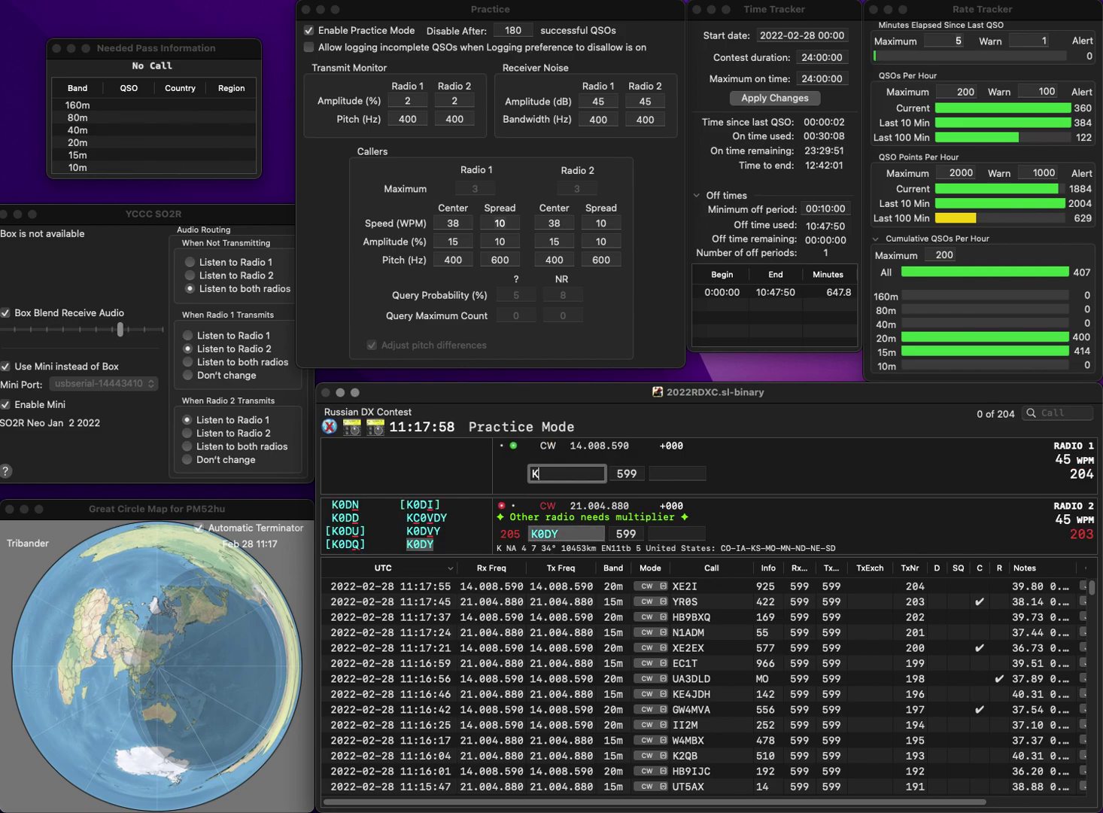
pyautogui.write('0FG')
pyautogui.press('Return')
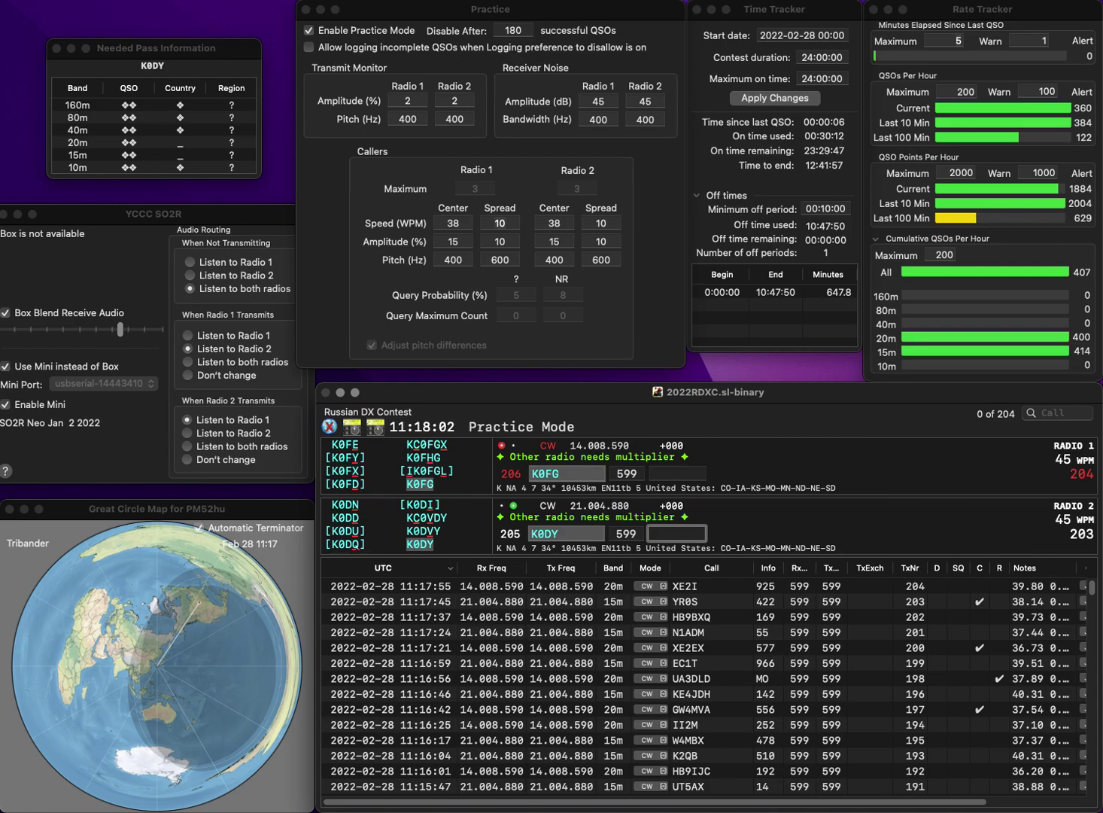
pyautogui.write('898')
pyautogui.press('Return')
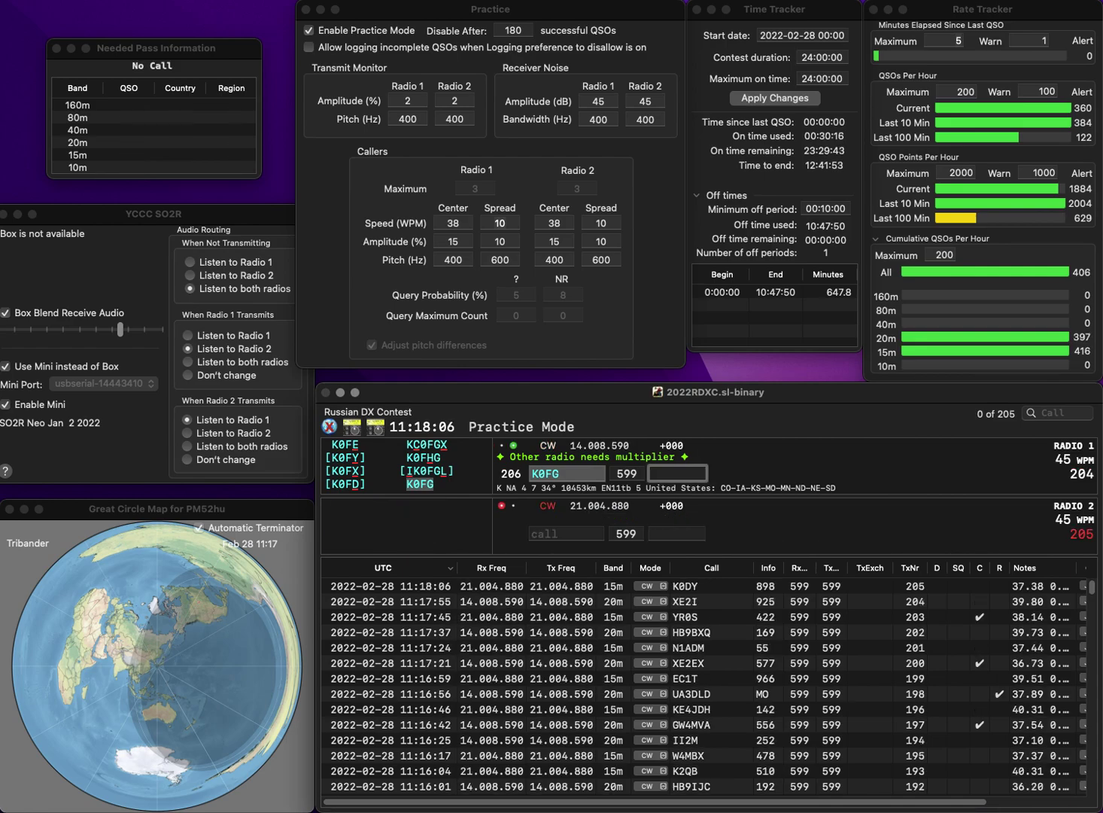
pyautogui.write('821')
pyautogui.press('Return')
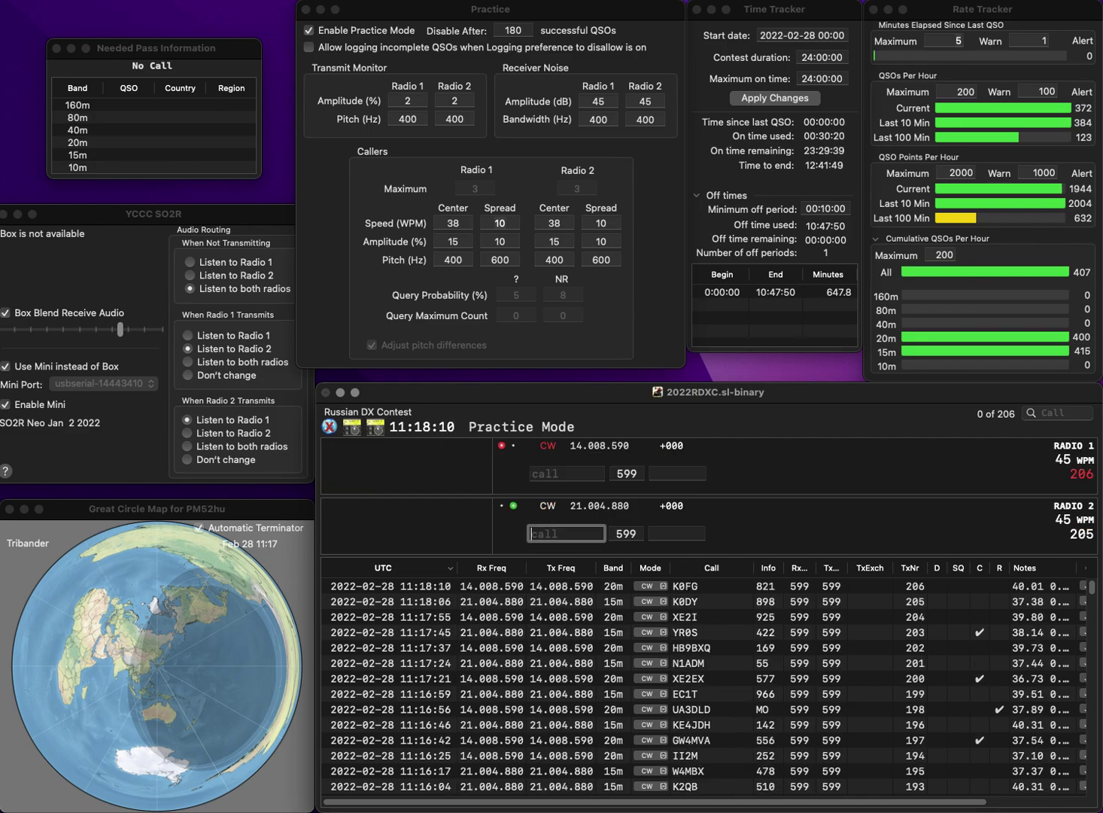
# - Answer the Radio 2 caller with the partial call 9L
pyautogui.write('9A')
pyautogui.write('L')
pyautogui.press('Return')
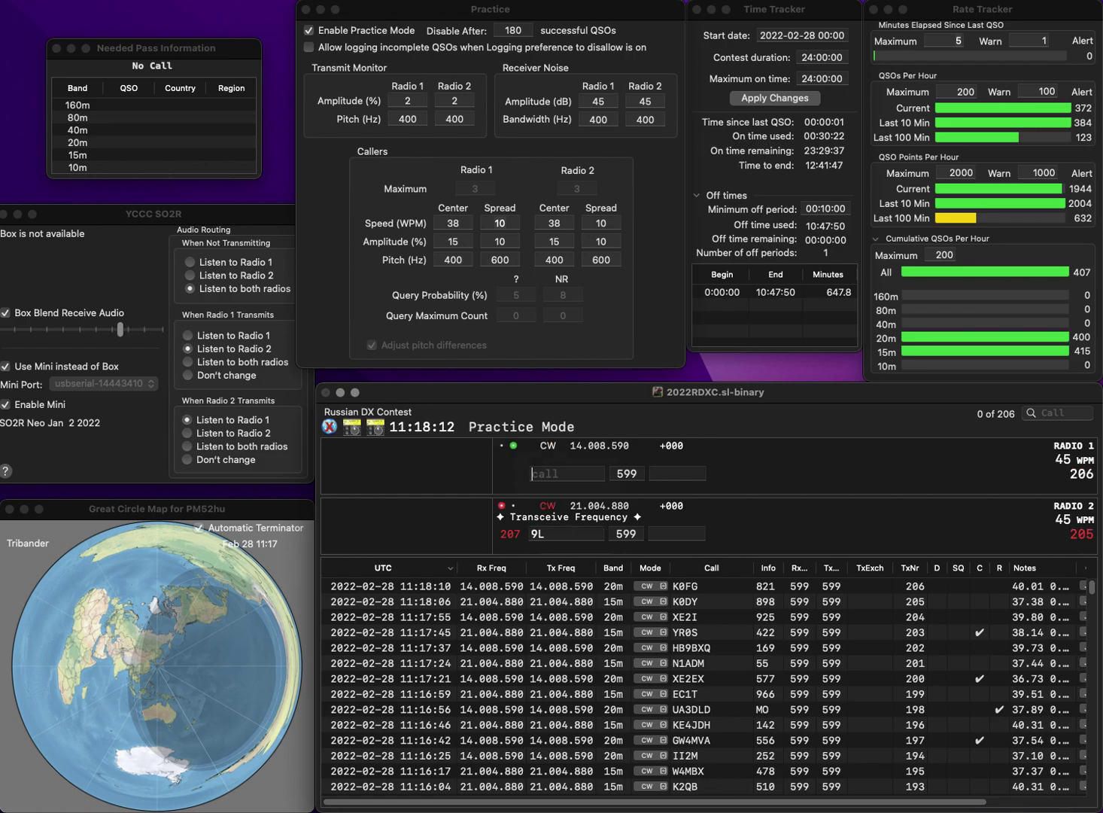
# - Answer the Radio 1 caller as OI3V and complete the Radio 2 call as RZ9L
pyautogui.write('G')
pyautogui.press('Left')
pyautogui.write('HIV')
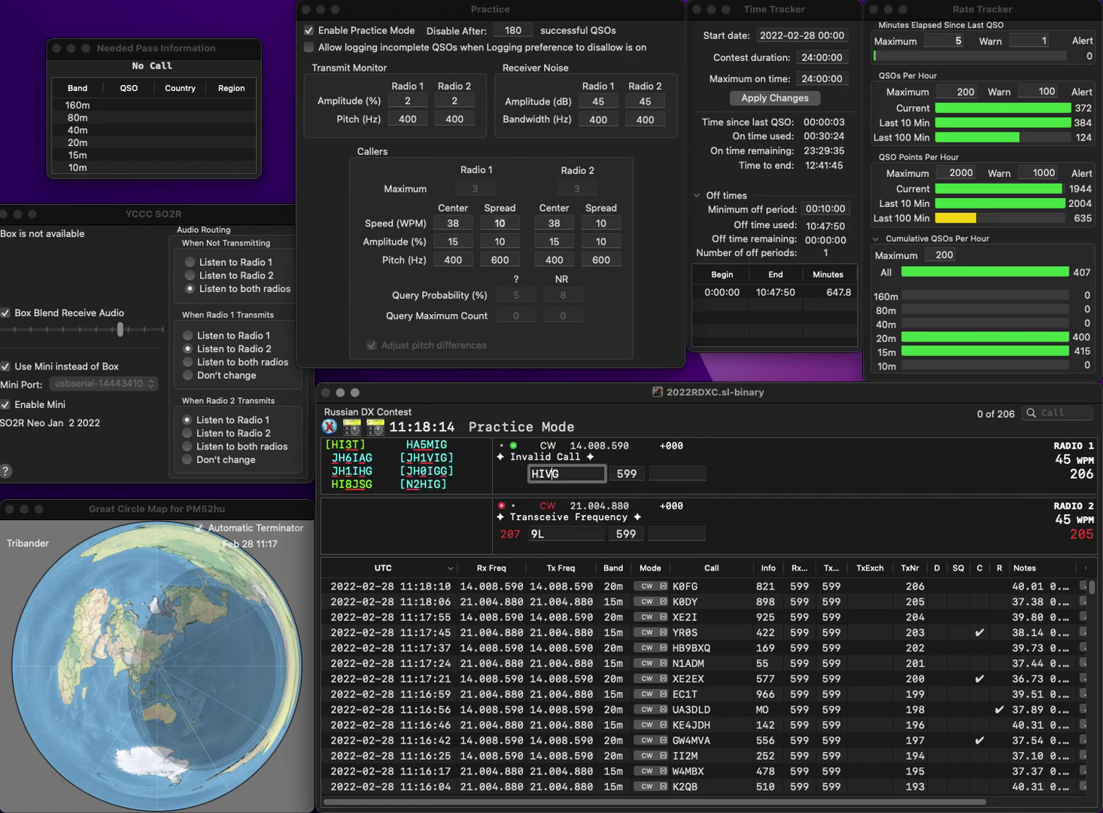
pyautogui.press('Delete')
pyautogui.write('O')
pyautogui.press('Right')
pyautogui.write('3')
pyautogui.press('Right')
pyautogui.press('Delete')
pyautogui.press('Return')
pyautogui.write('RZ')
pyautogui.press('Return')
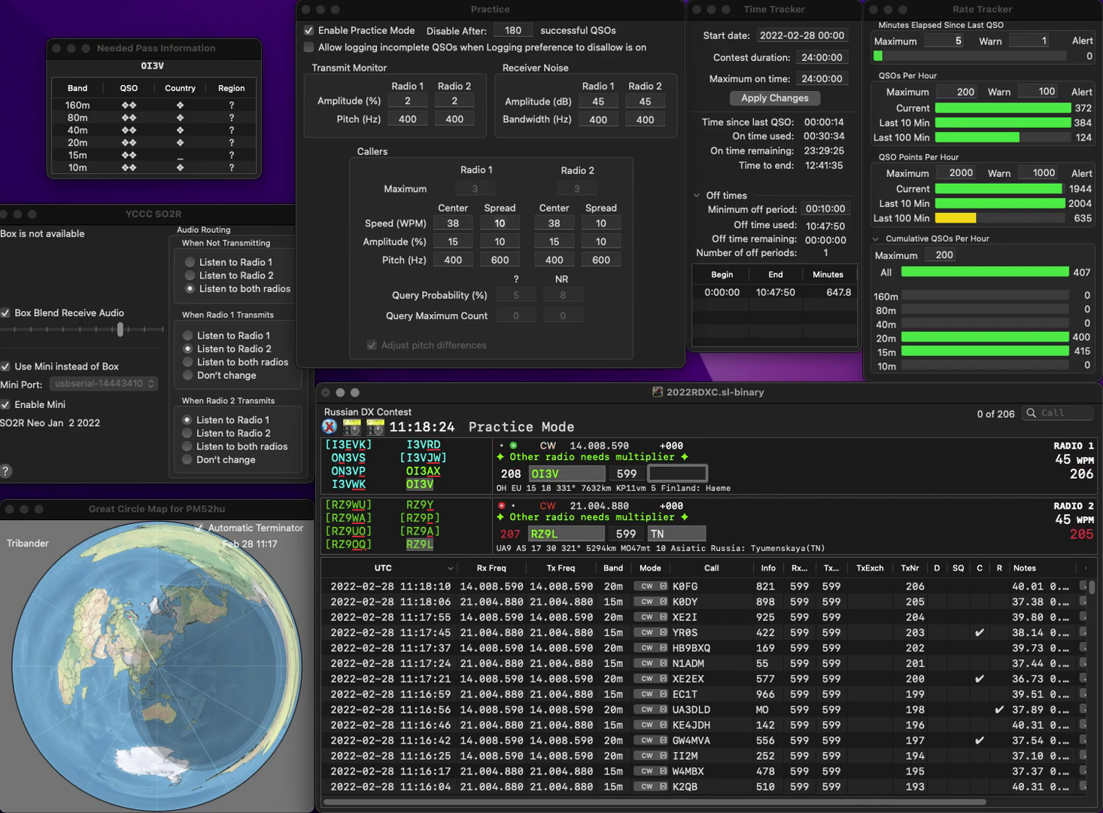
pyautogui.write('491')
pyautogui.press('Return')
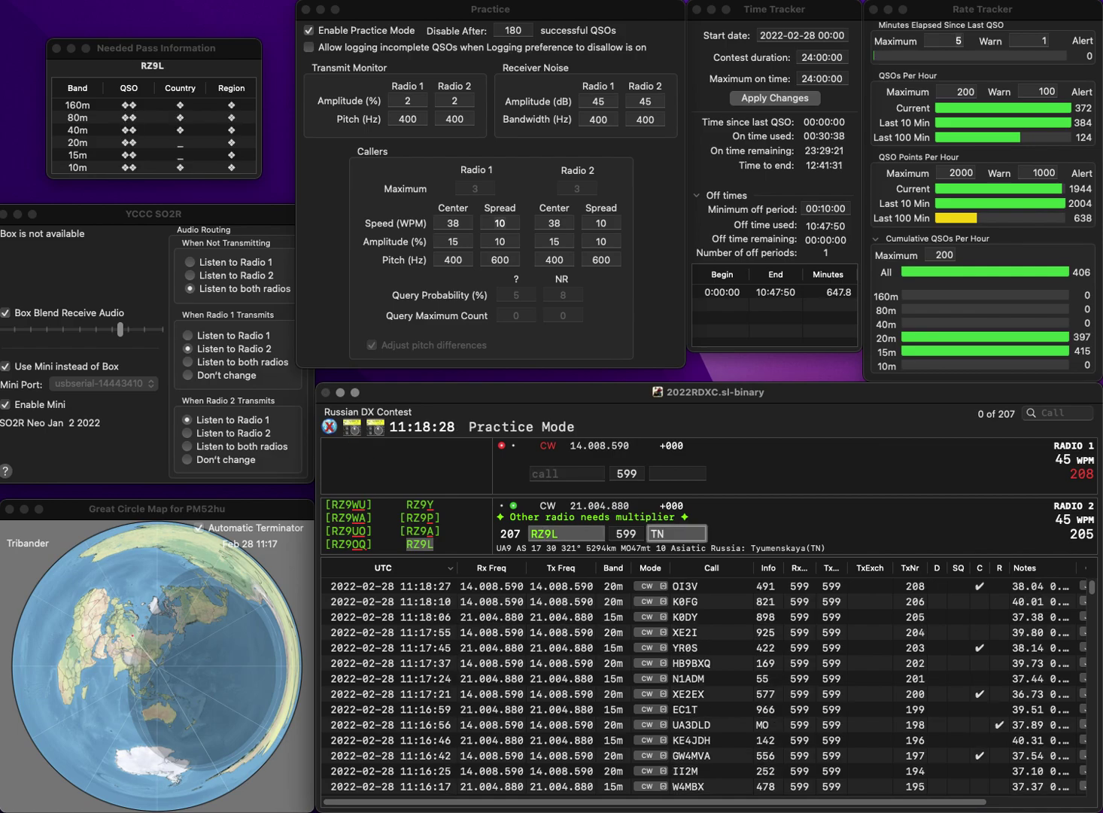
pyautogui.press('Return')
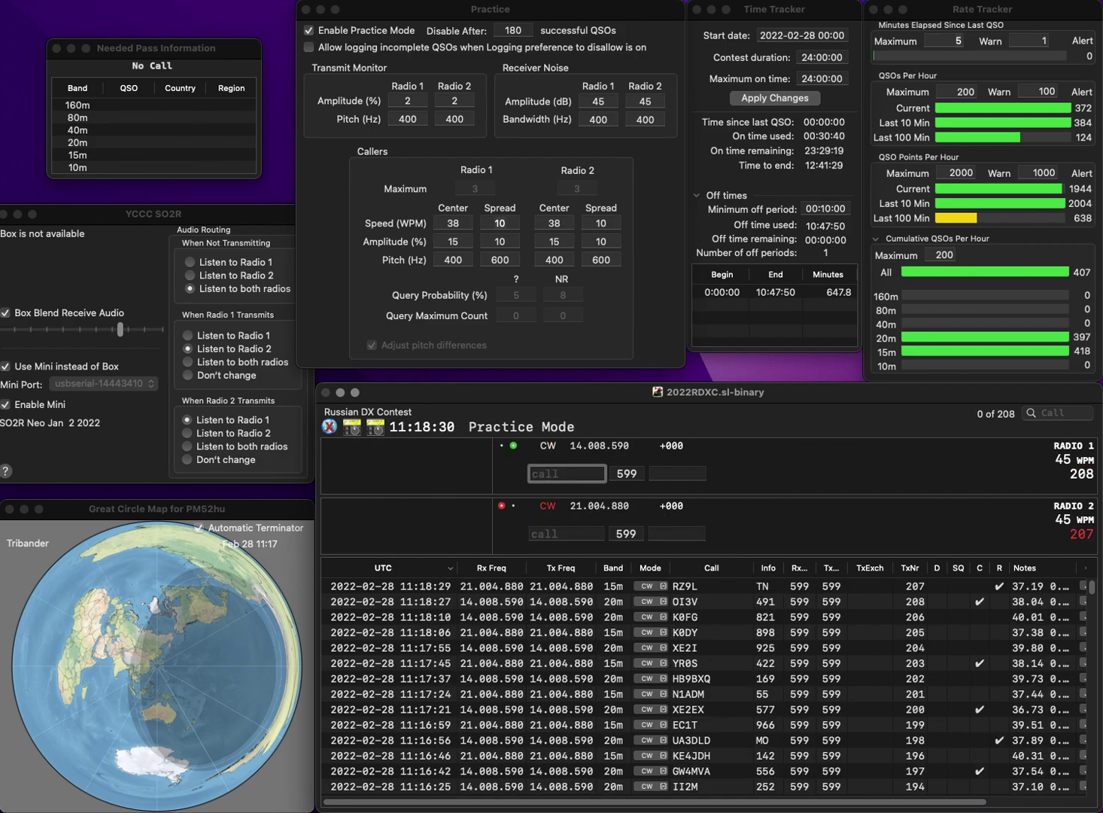
pyautogui.write('BG2QMO')
pyautogui.press('Return')
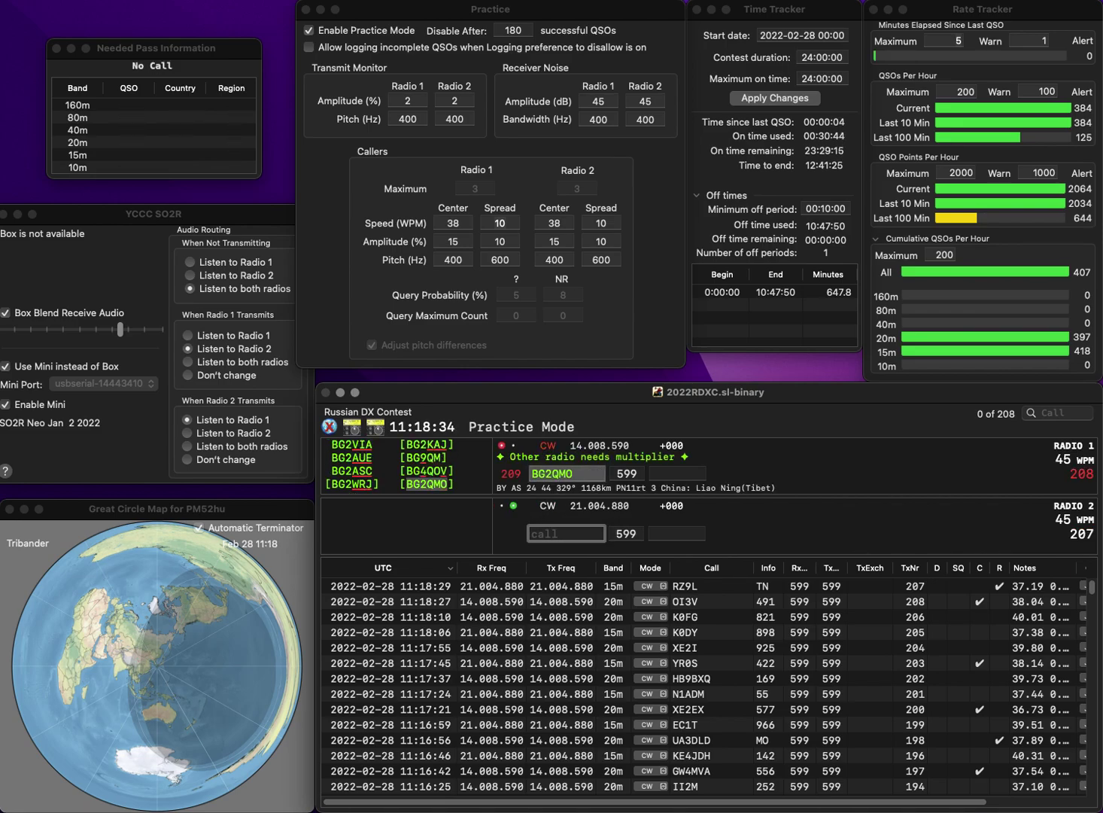
pyautogui.write('KI7')
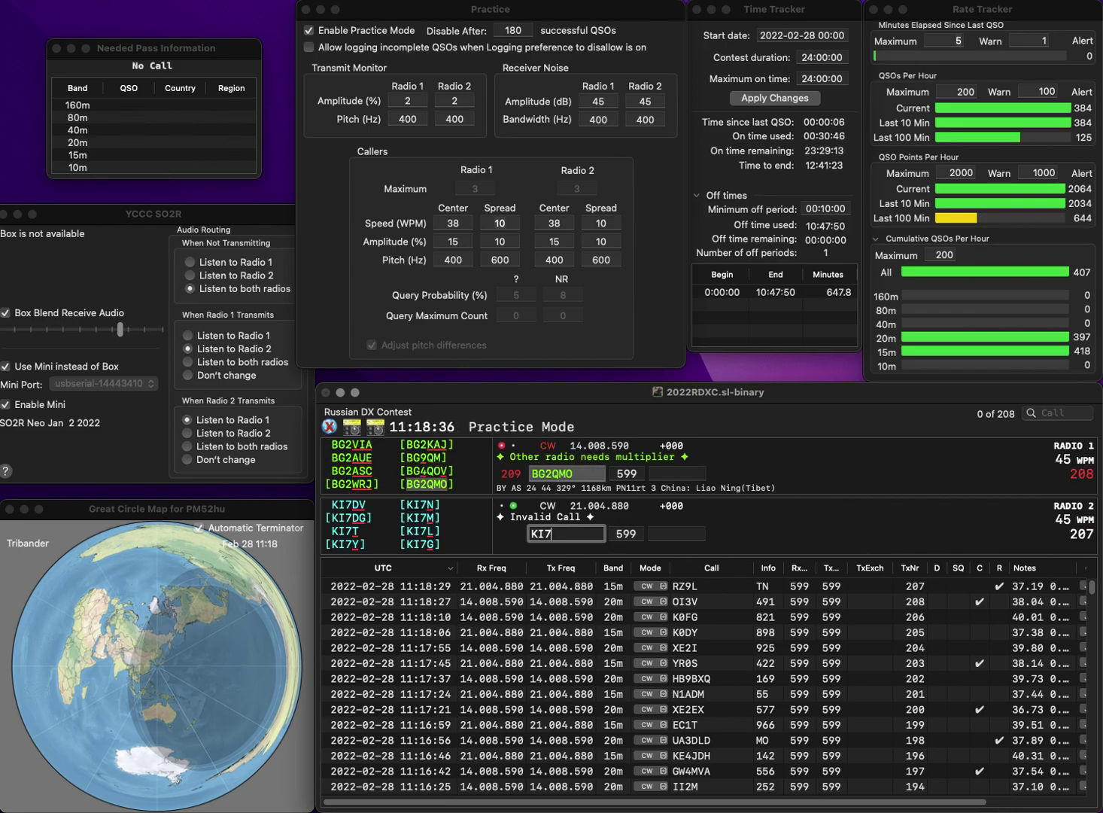
pyautogui.write('MT')
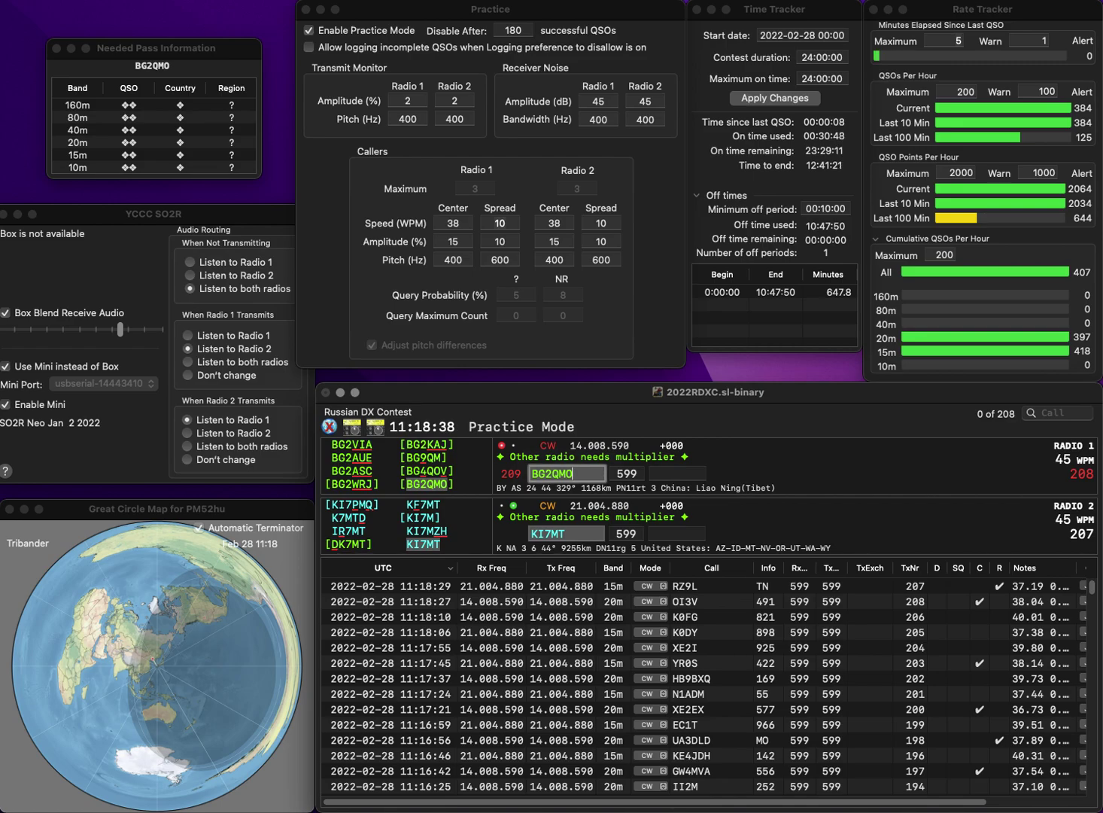
pyautogui.press('Return')
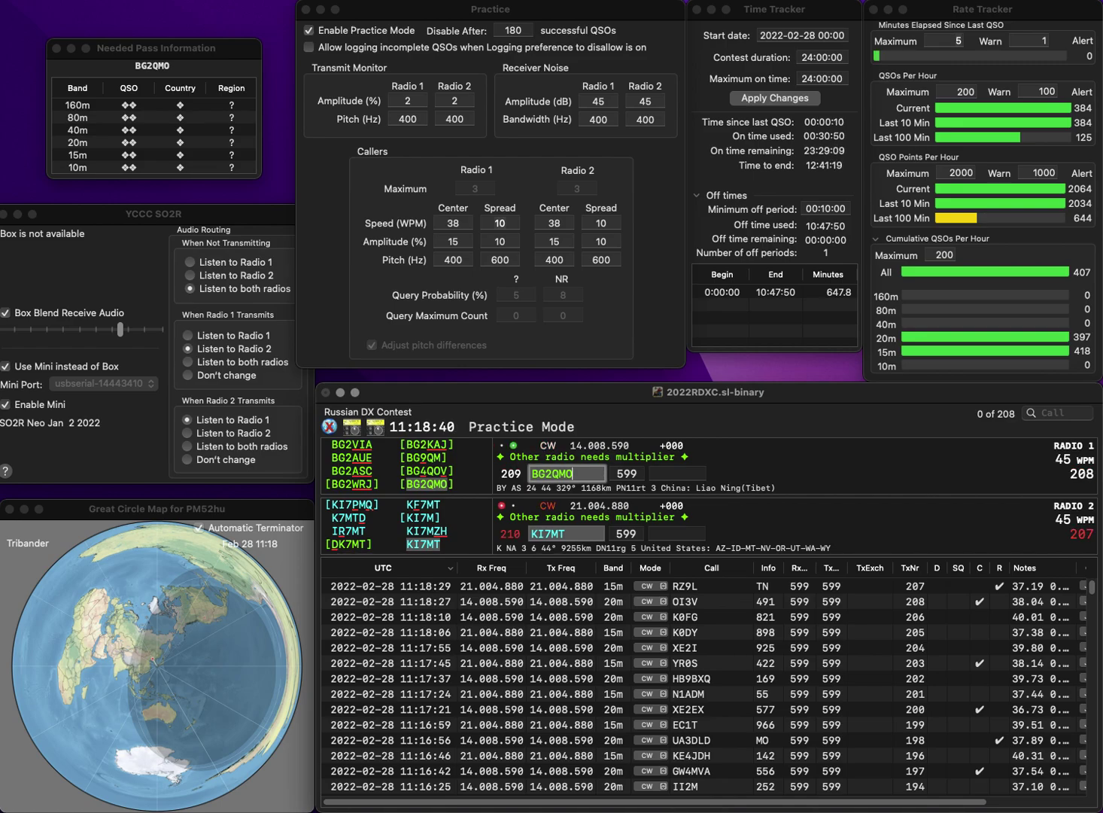
# - Log BG2QMO on Radio 1 with received number 587 and KI7MT on Radio 2 with received number 62
pyautogui.press('space')
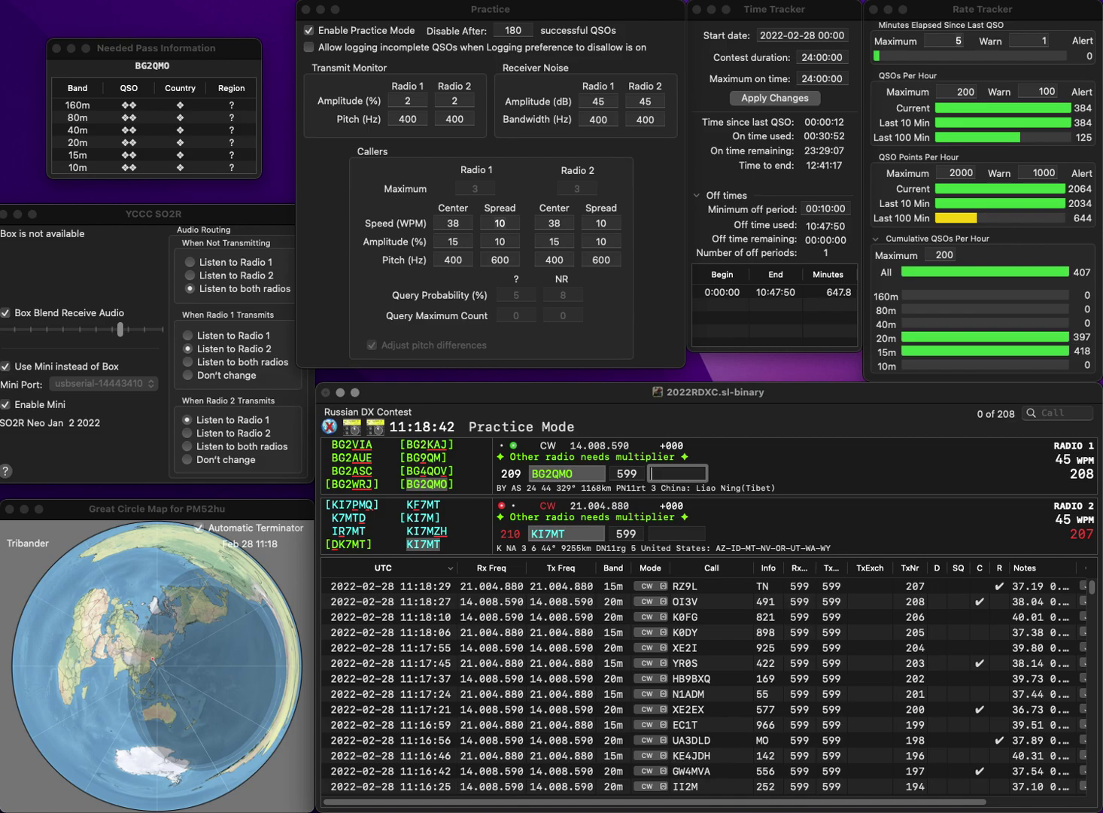
pyautogui.write('587')
pyautogui.press('Tab')
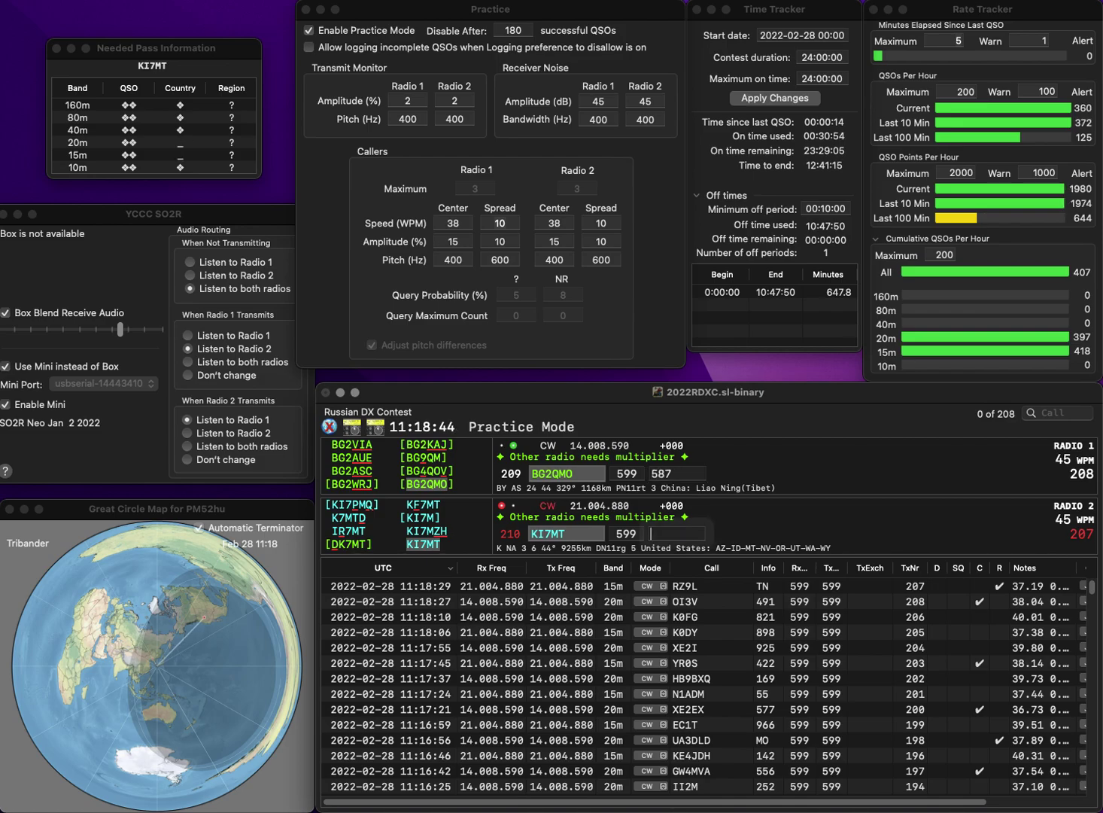
pyautogui.press('Return')
pyautogui.press('space')
pyautogui.press('space')
pyautogui.write('62')
pyautogui.press('Return')
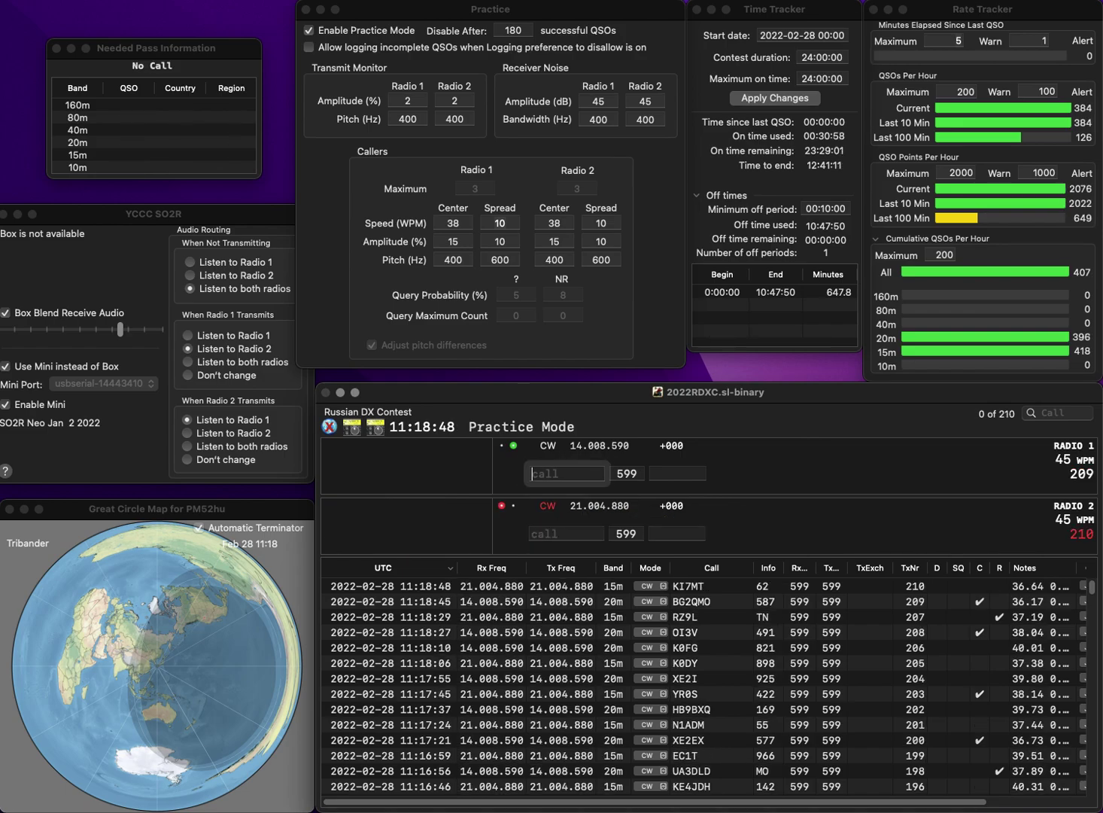
pyautogui.write('/S57GM')
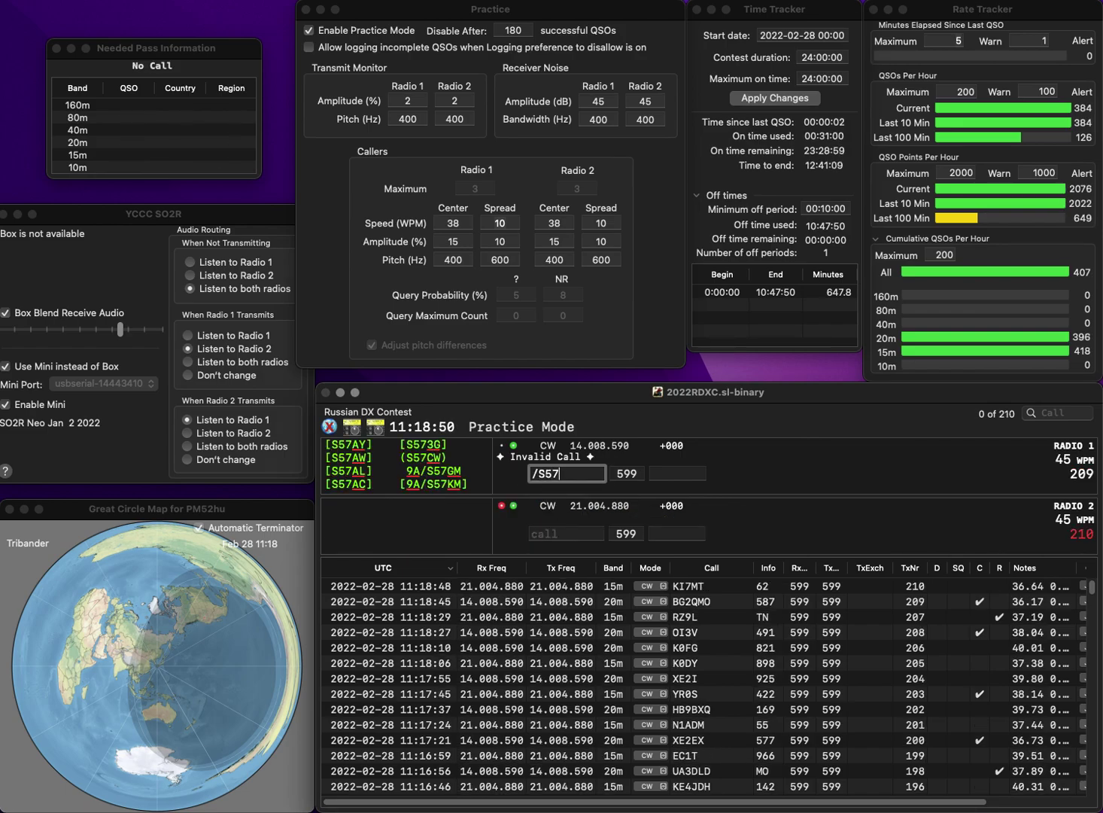
pyautogui.press('Home')
pyautogui.write('9A')
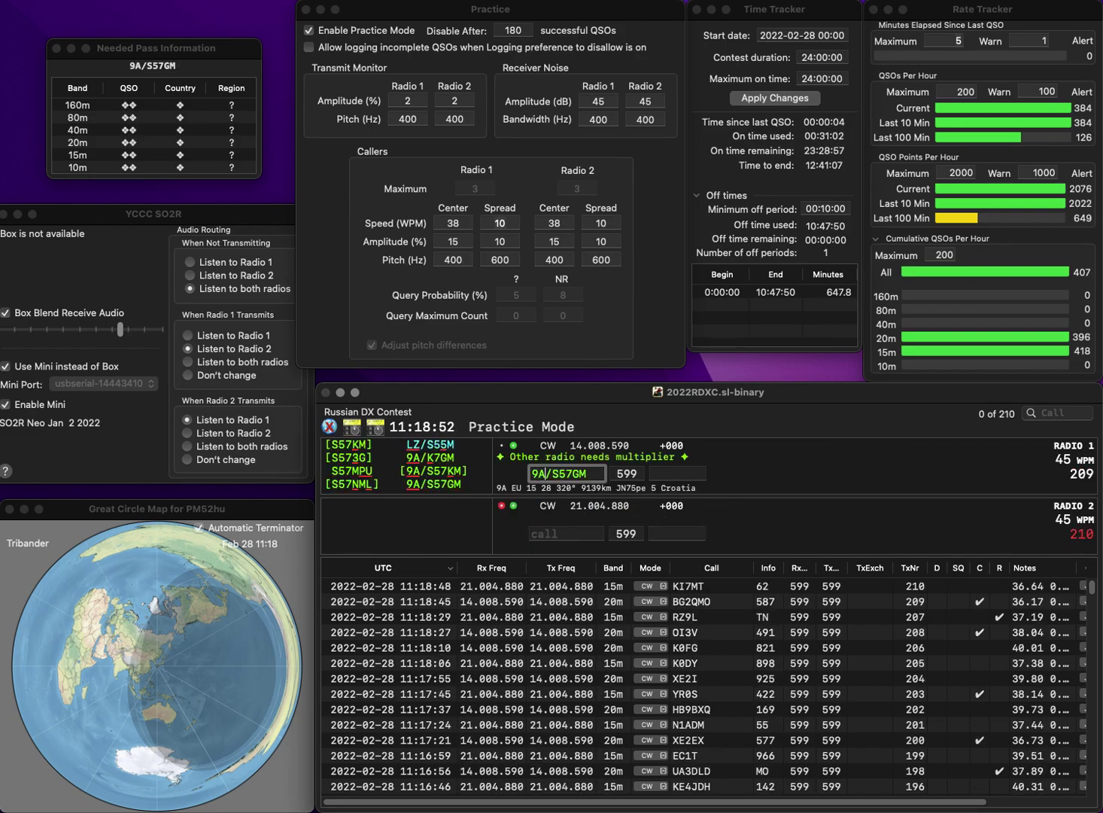
pyautogui.press('Return')
# - Answer the Radio 2 caller with the partial call W2
pyautogui.write('P')
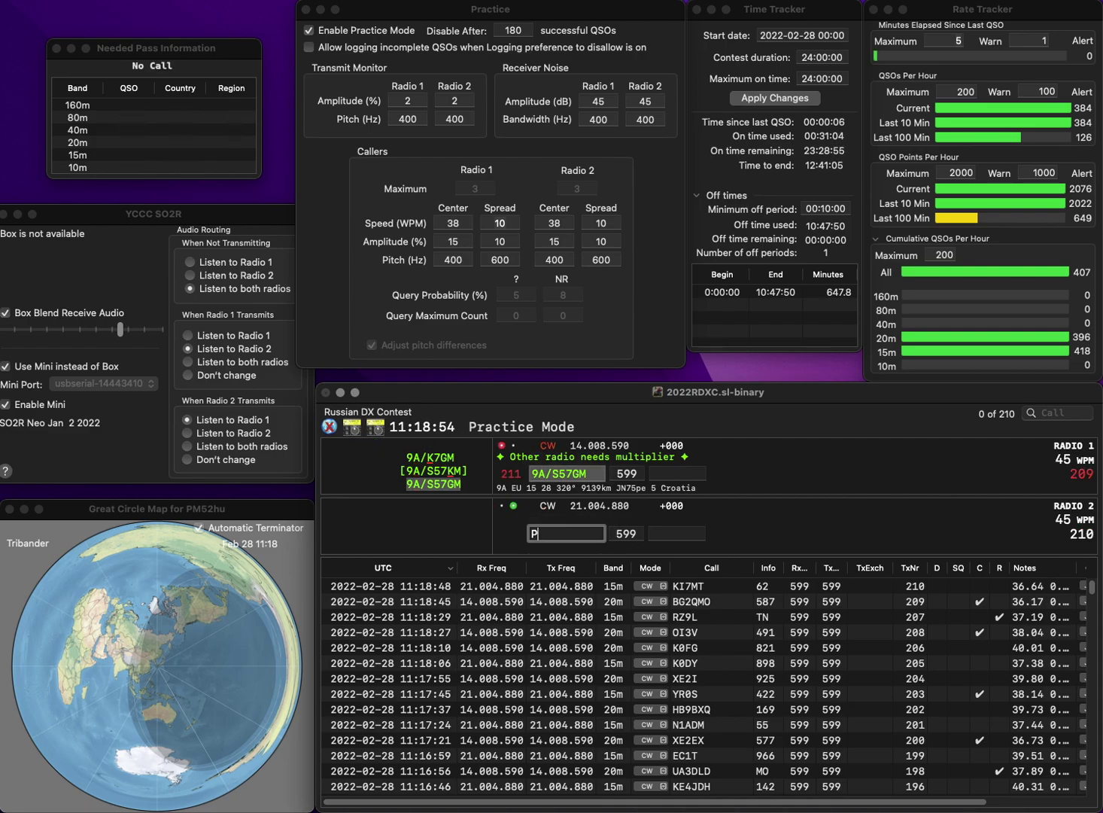
pyautogui.write('2')
pyautogui.press('BackSpace')
pyautogui.press('Return')
pyautogui.press('super+Left')
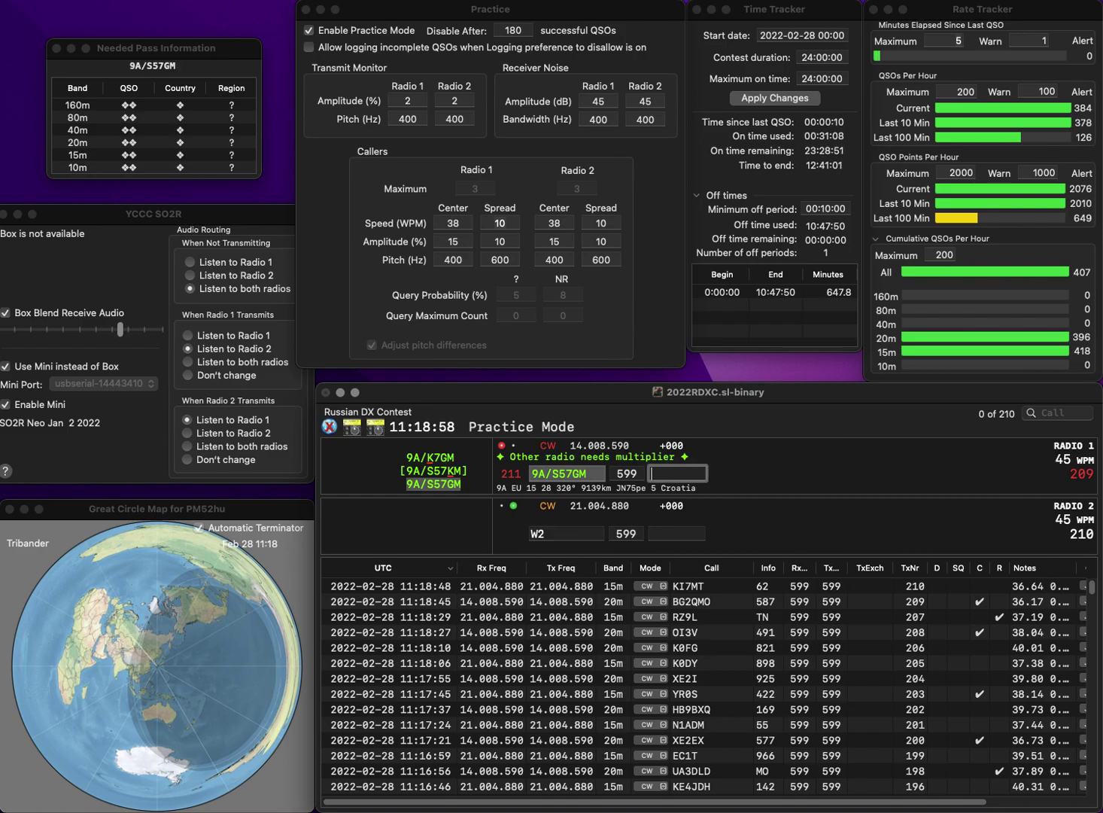
pyautogui.write('741')
pyautogui.press('Return')
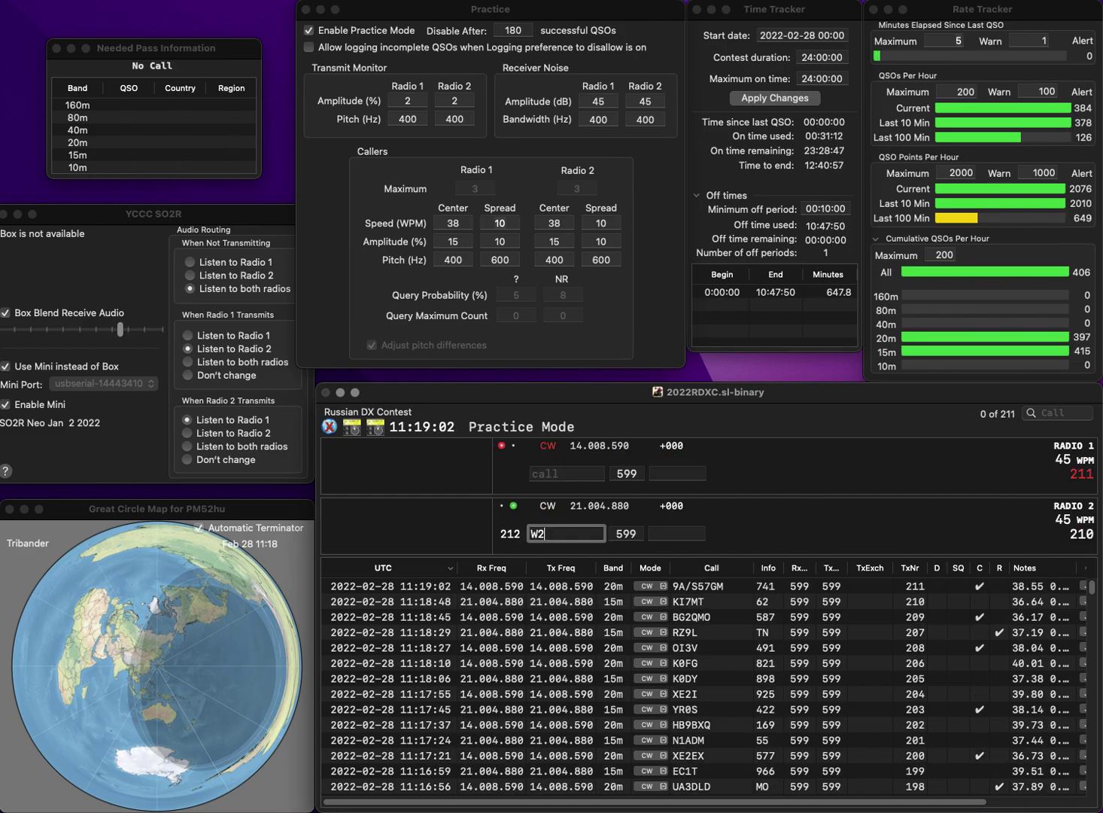
# - Complete the partial call on Radio 2 as W2ZBQ and answer the caller with it
pyautogui.write('ZZQ')
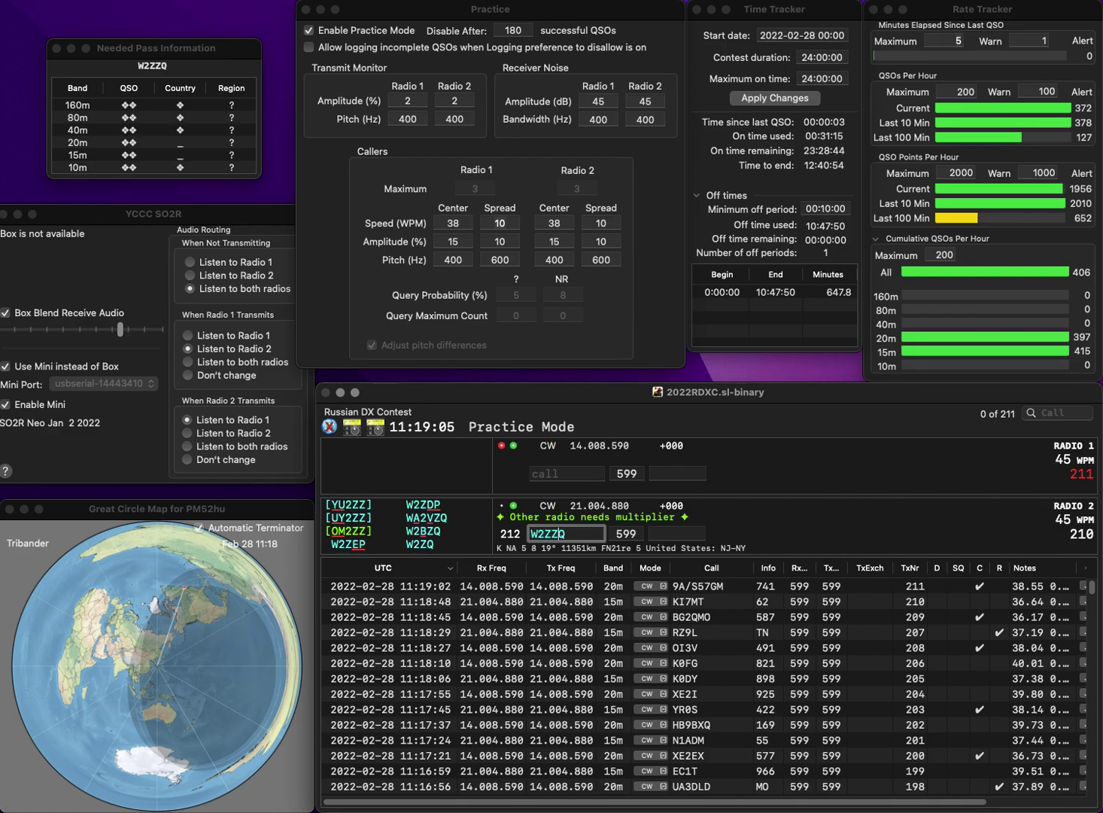
pyautogui.press('BackSpace')
pyautogui.write('DQ')
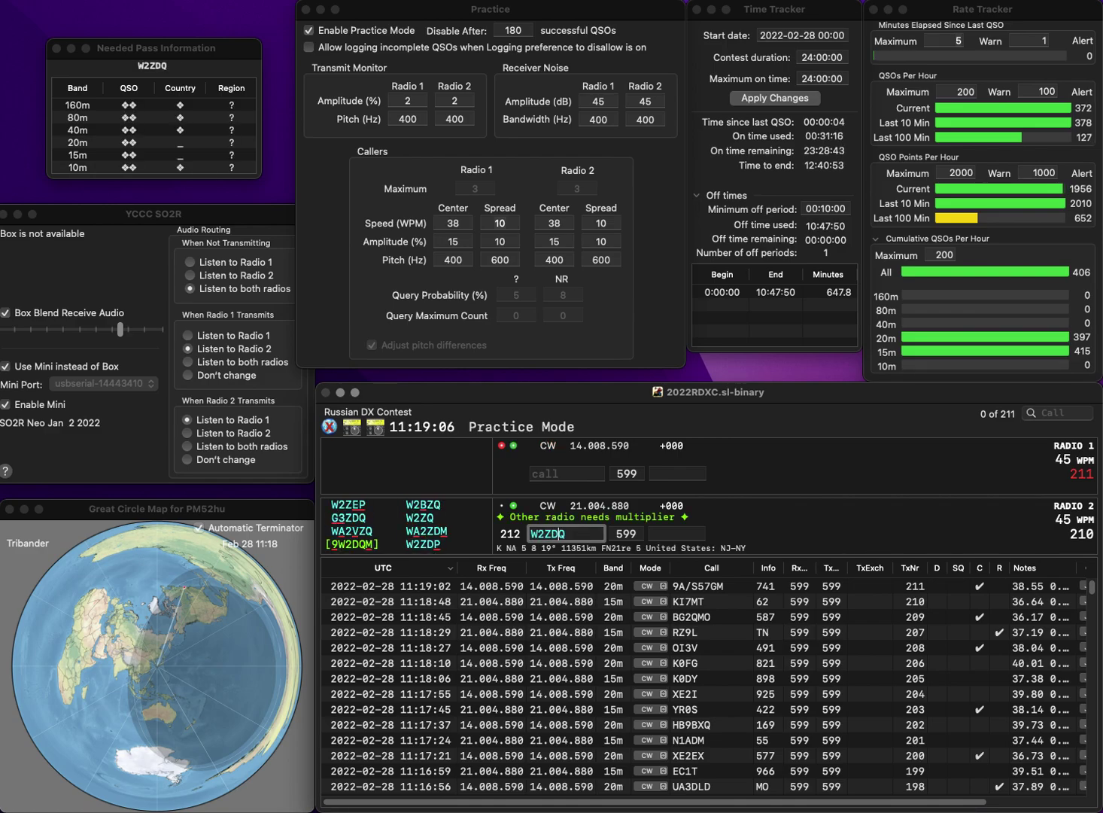
pyautogui.press('BackSpace')
pyautogui.write('B')
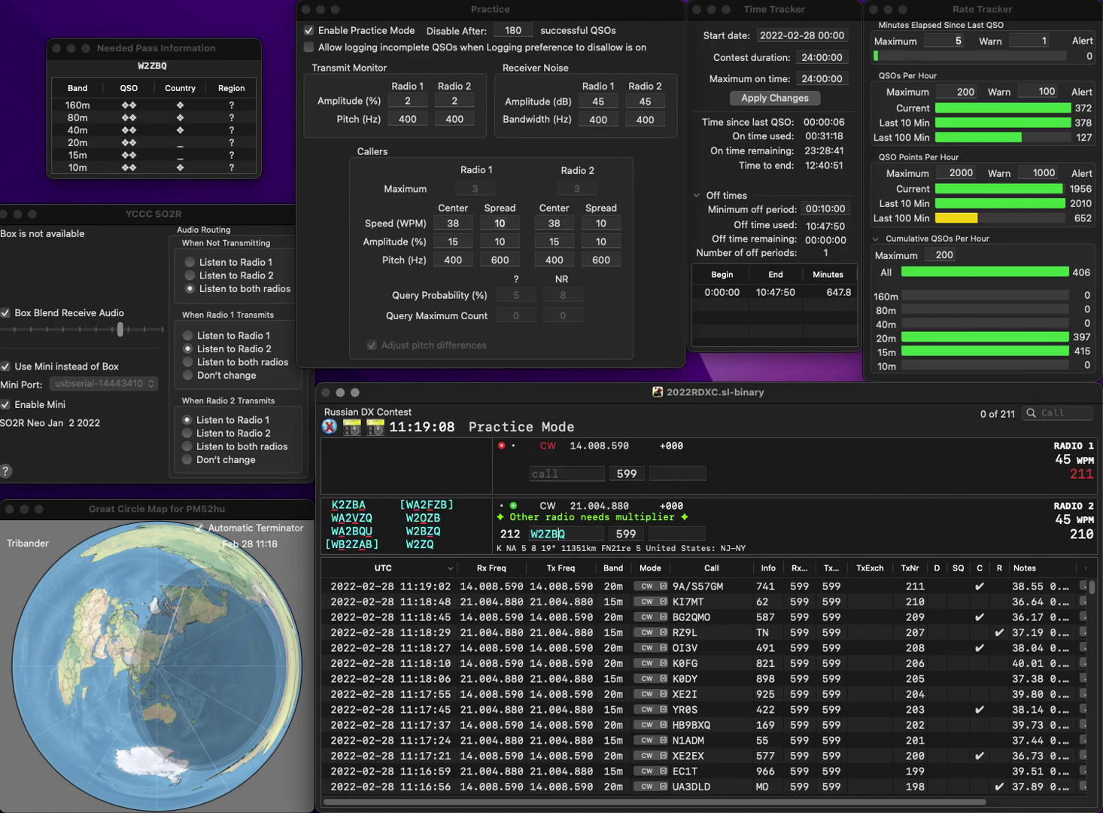
pyautogui.press('Return')
pyautogui.write('E0FFT')
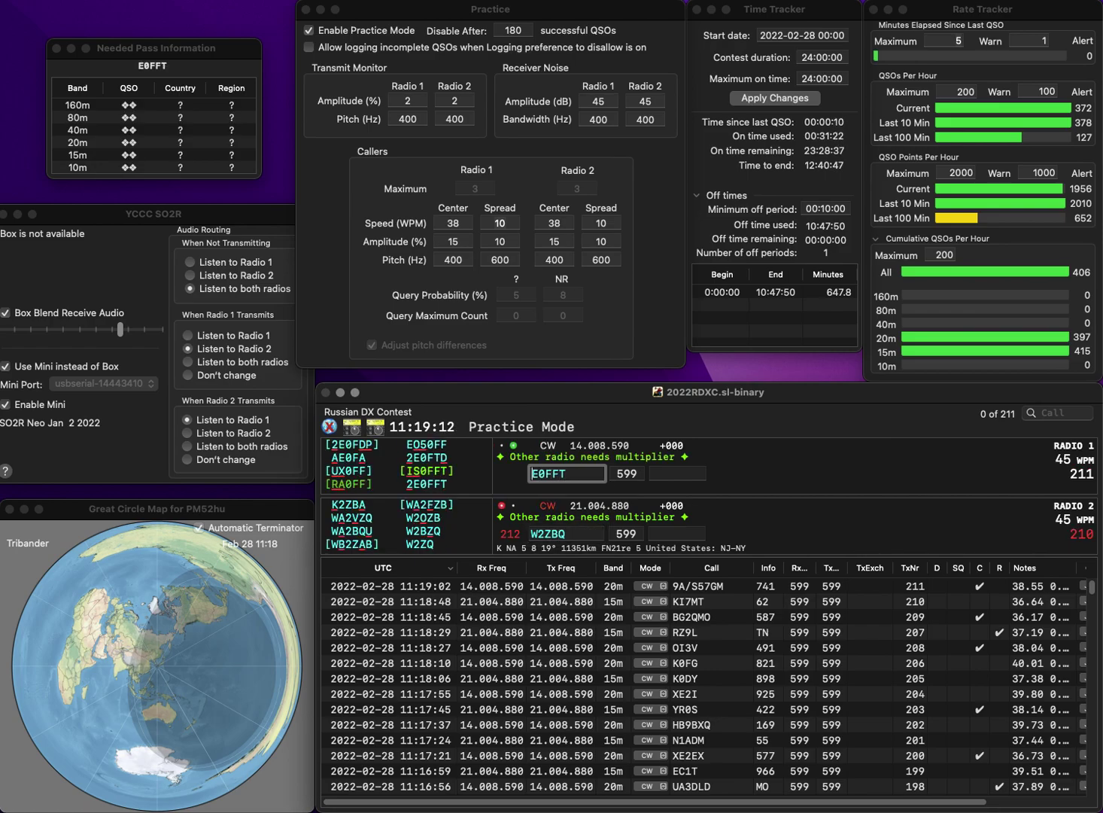
pyautogui.press('Home')
pyautogui.write('2')
pyautogui.press('Return')
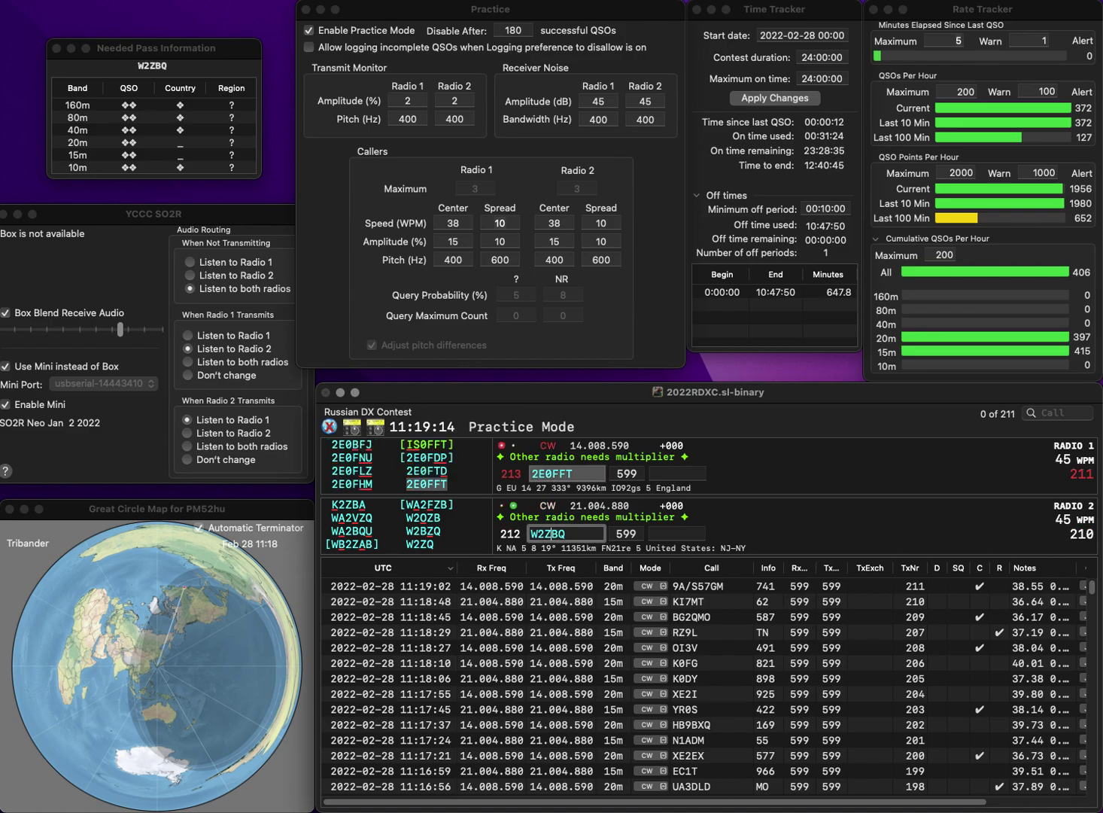
pyautogui.press('Left')
pyautogui.press('Left')
pyautogui.press('BackSpace')
pyautogui.press('Right')
pyautogui.write('Q')
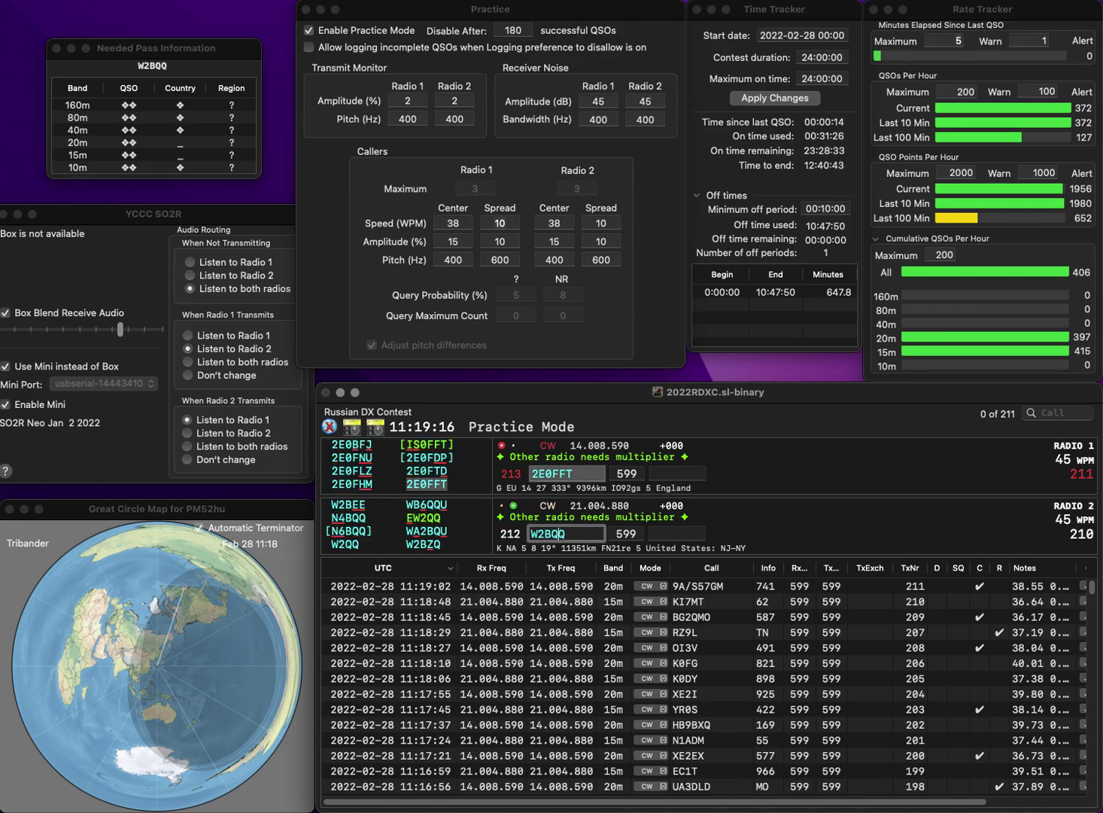
pyautogui.press('BackSpace')
pyautogui.write('Z')
pyautogui.press('Return')
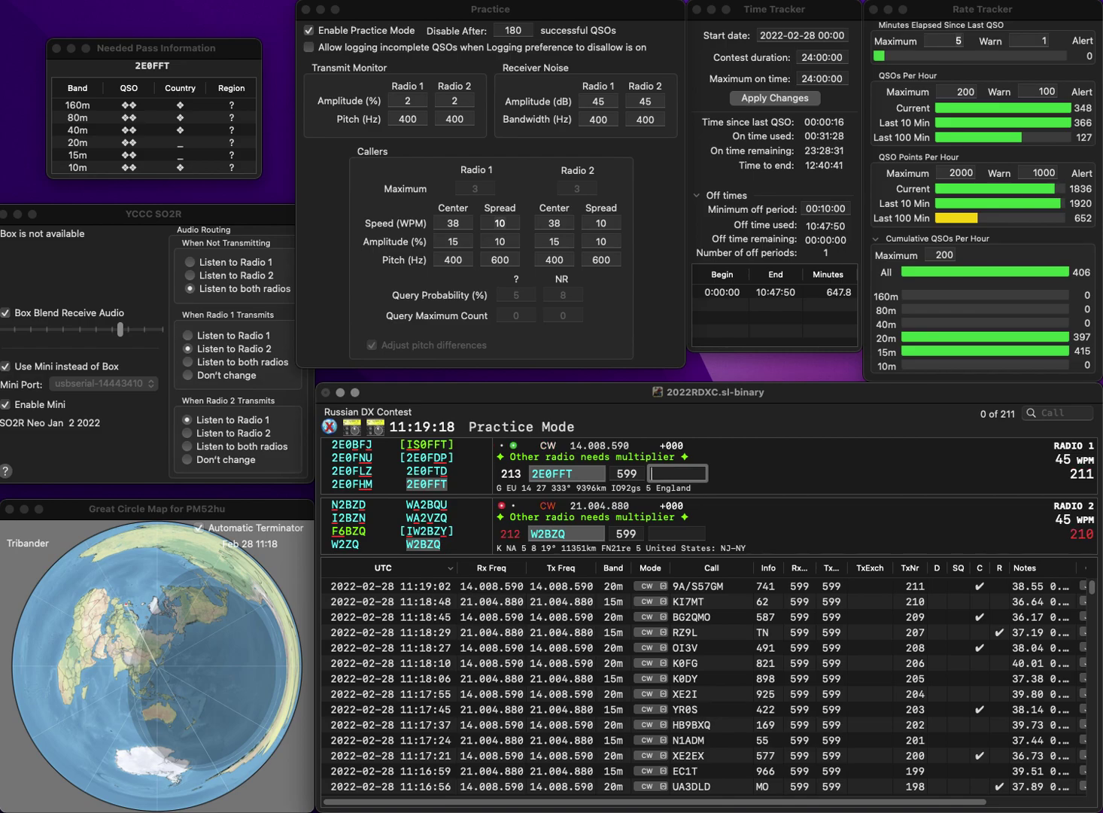
# - Log 2E0FFT on Radio 1 with received number 849 and W2BZQ on Radio 2 with received number 184
pyautogui.write('849')
pyautogui.press('Return')
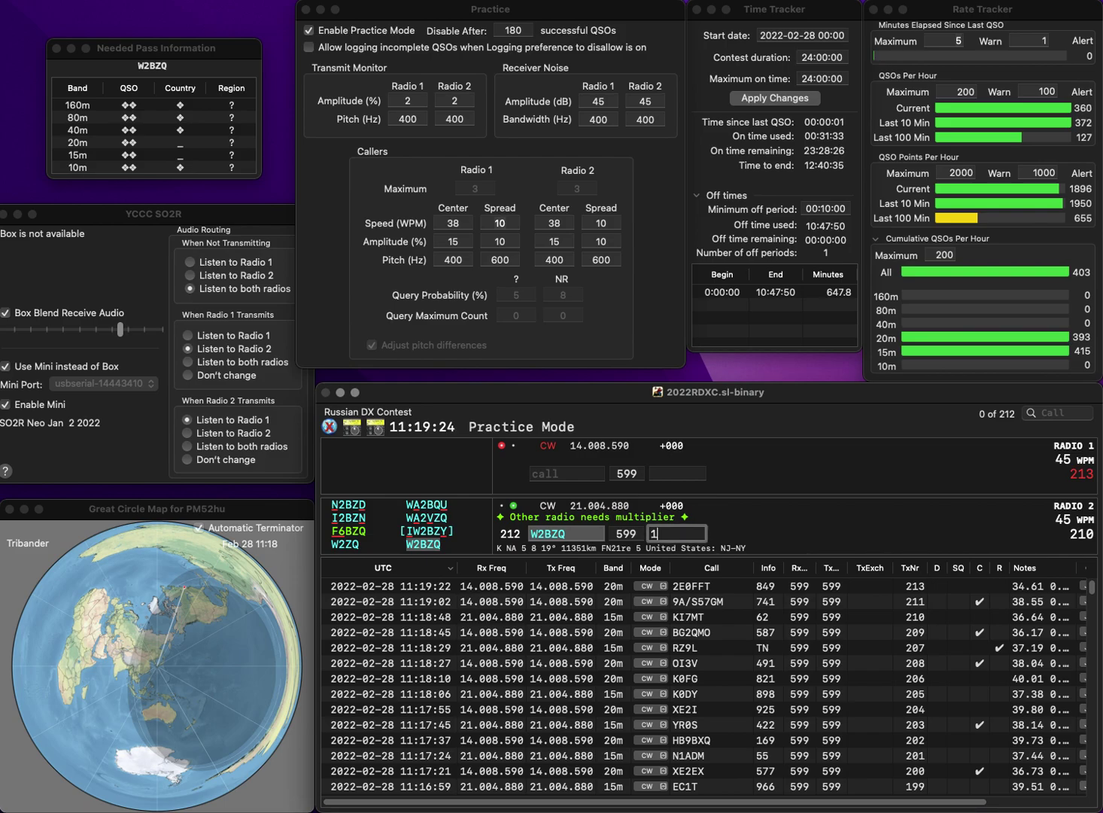
pyautogui.write('184')
pyautogui.press('Return')
# - Answer the Radio 1 caller as KW3Z
pyautogui.write('KW')
pyautogui.write('Z')
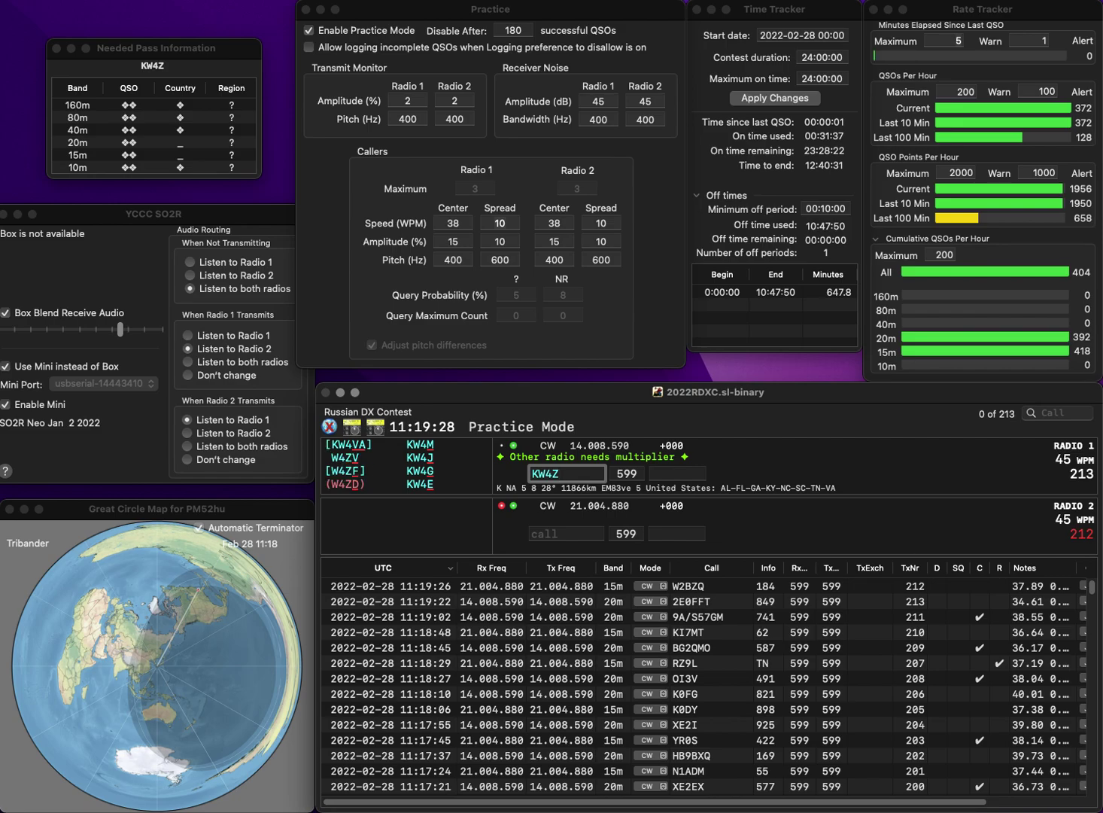
pyautogui.write('3')
pyautogui.press('Return')
# - Answer the Radio 2 caller as VE7ZZZ
pyautogui.write('7Z')
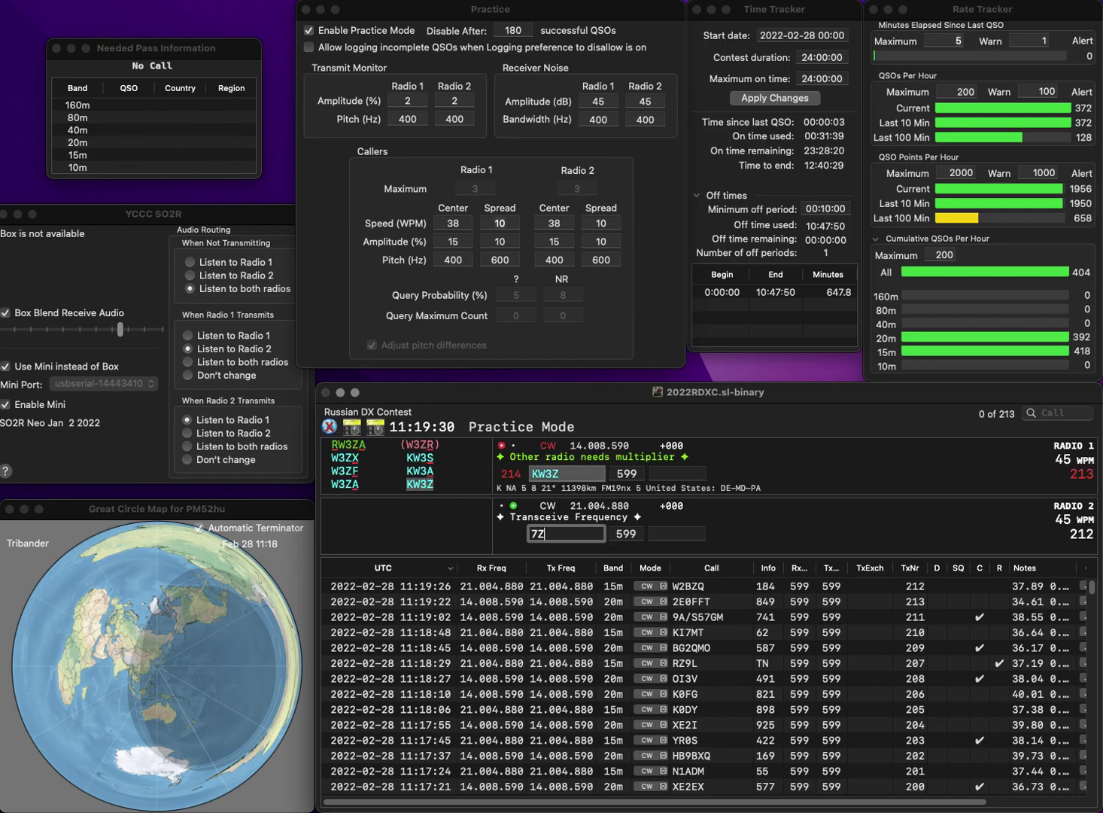
pyautogui.write('ZZ')
pyautogui.press('Up')
pyautogui.write('VE')
pyautogui.press('Return')
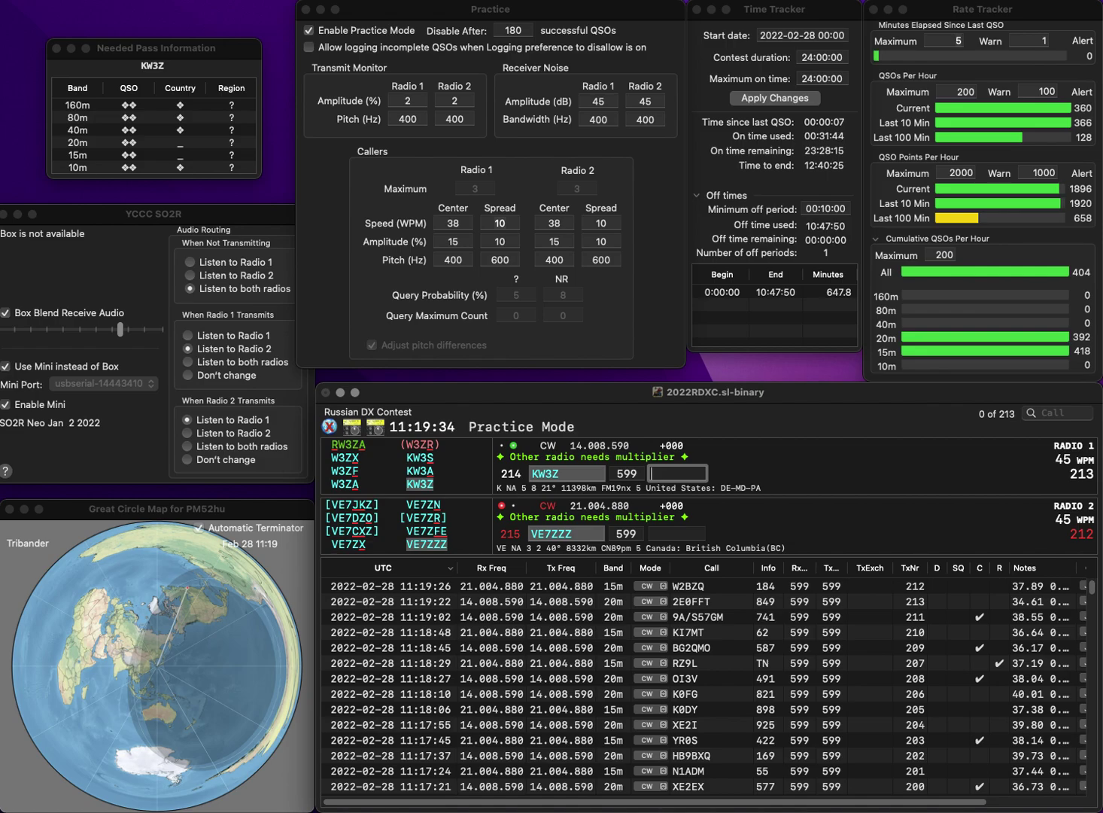
pyautogui.press('Return')
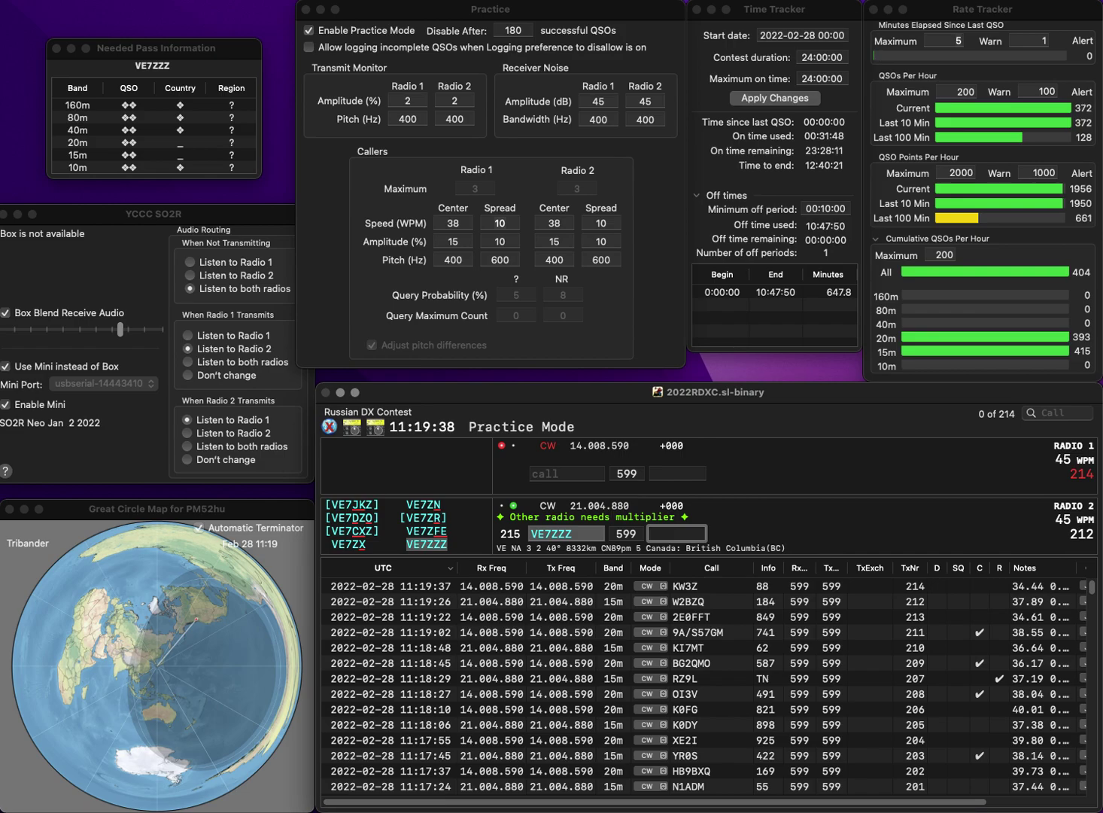
pyautogui.write('268')
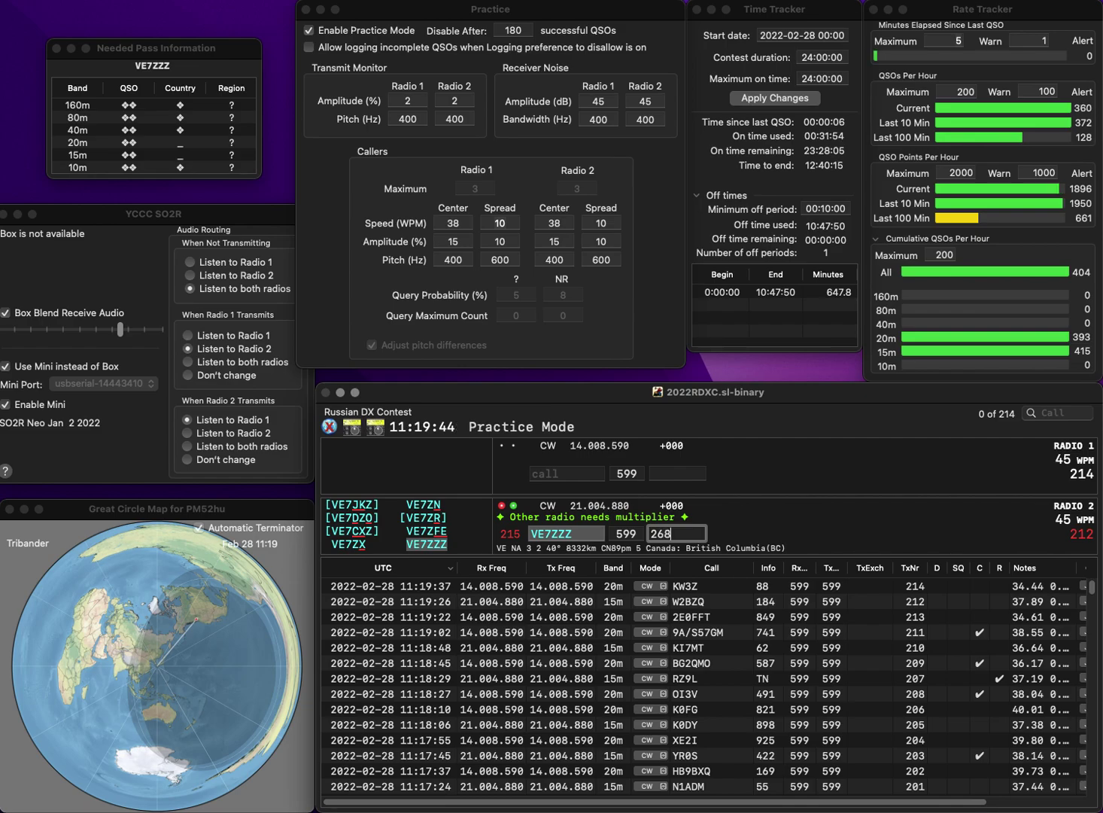
pyautogui.press('Return')
# - Answer the Radio 1 caller as W7OKC and the Radio 2 caller as R5DT
pyautogui.write('W7OKC')
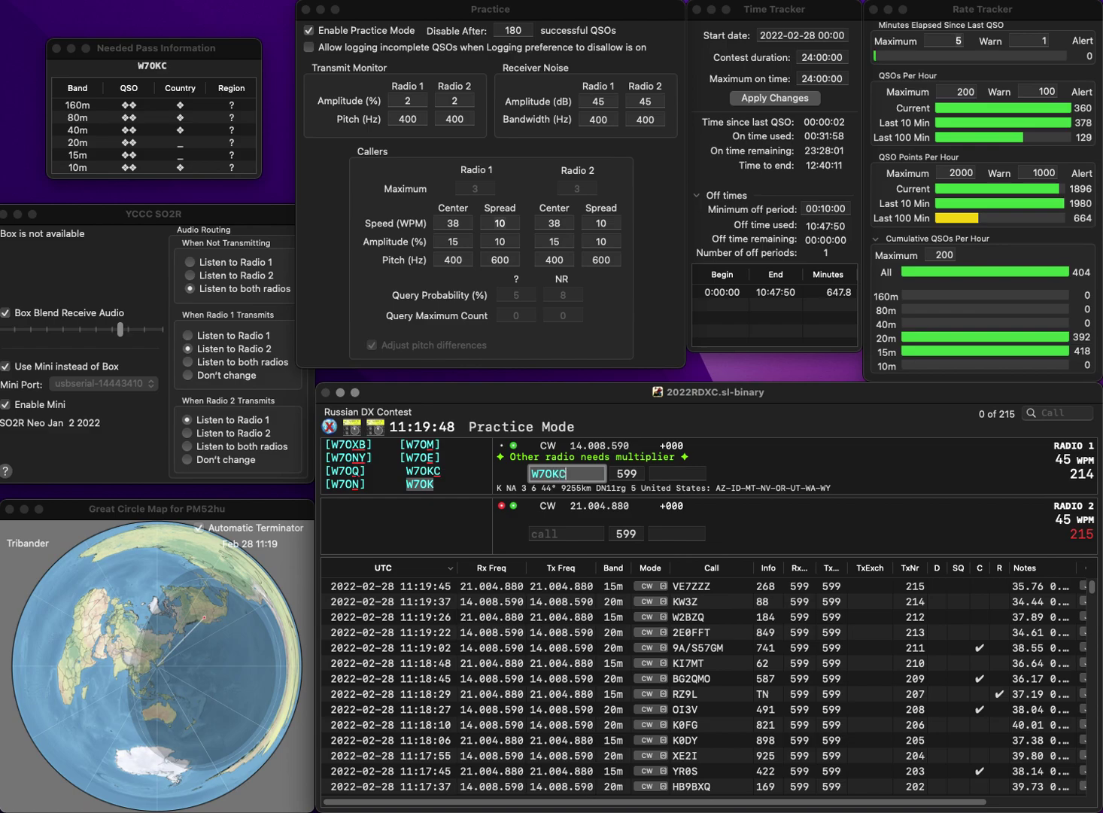
pyautogui.press('Return')
pyautogui.write('DT')
pyautogui.press('Left')
pyautogui.press('Left')
pyautogui.write('R5')
pyautogui.press('Return')
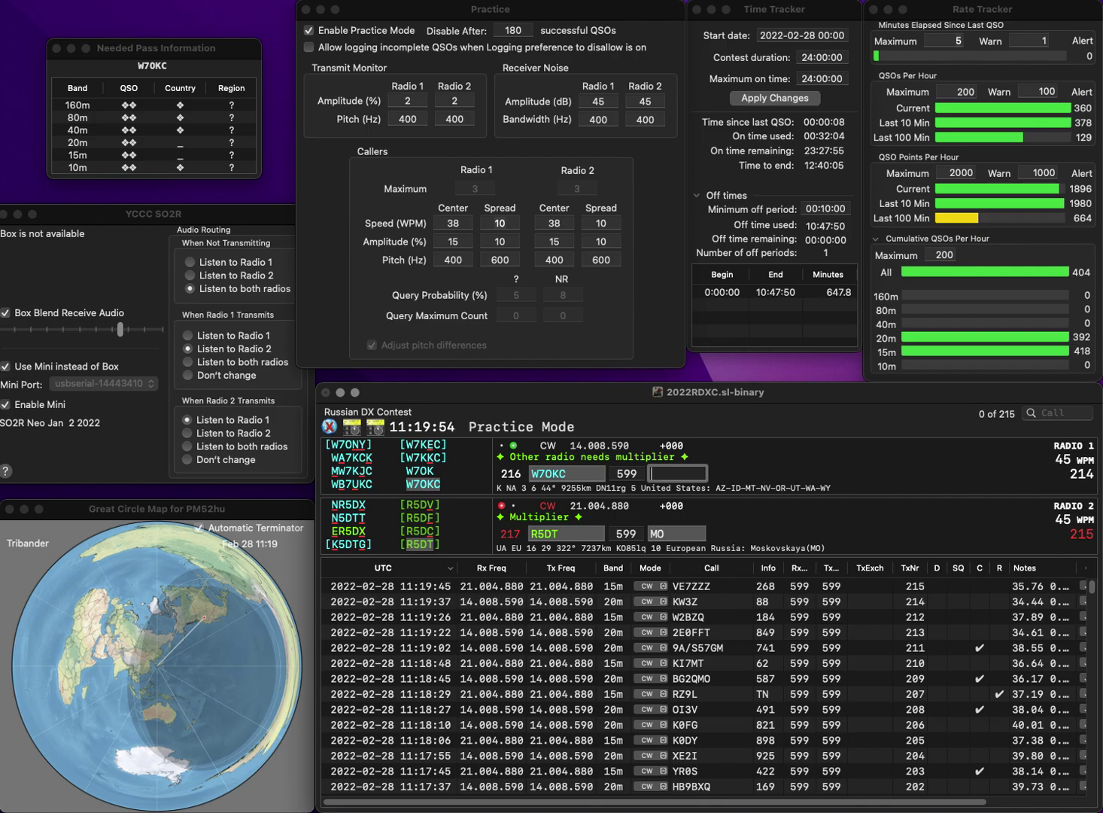
# - Log W7OKC on Radio 1 with received number 979 and R5DT on Radio 2 with the oblast code MO
pyautogui.write('979')
pyautogui.press('Return')
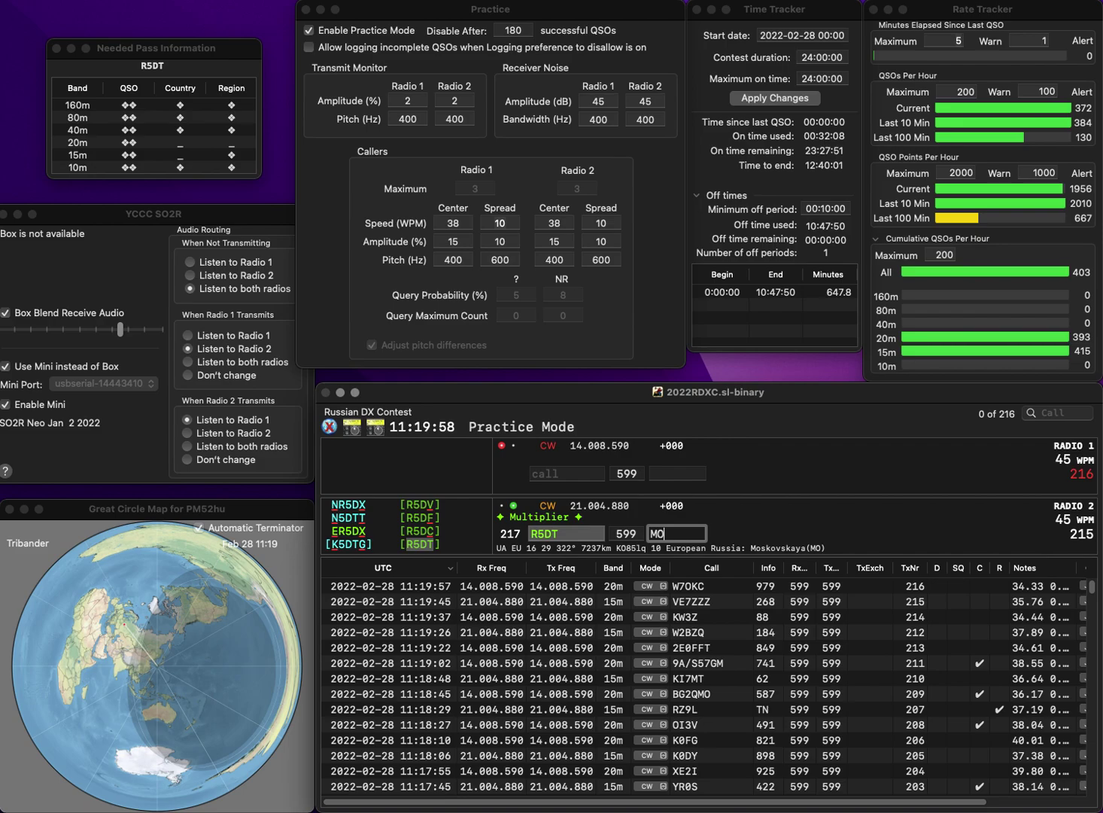
pyautogui.press('Return')
# - Answer the Radio 1 caller with the partial call WYL and the Radio 2 caller with the partial call AZV
pyautogui.write('WY')
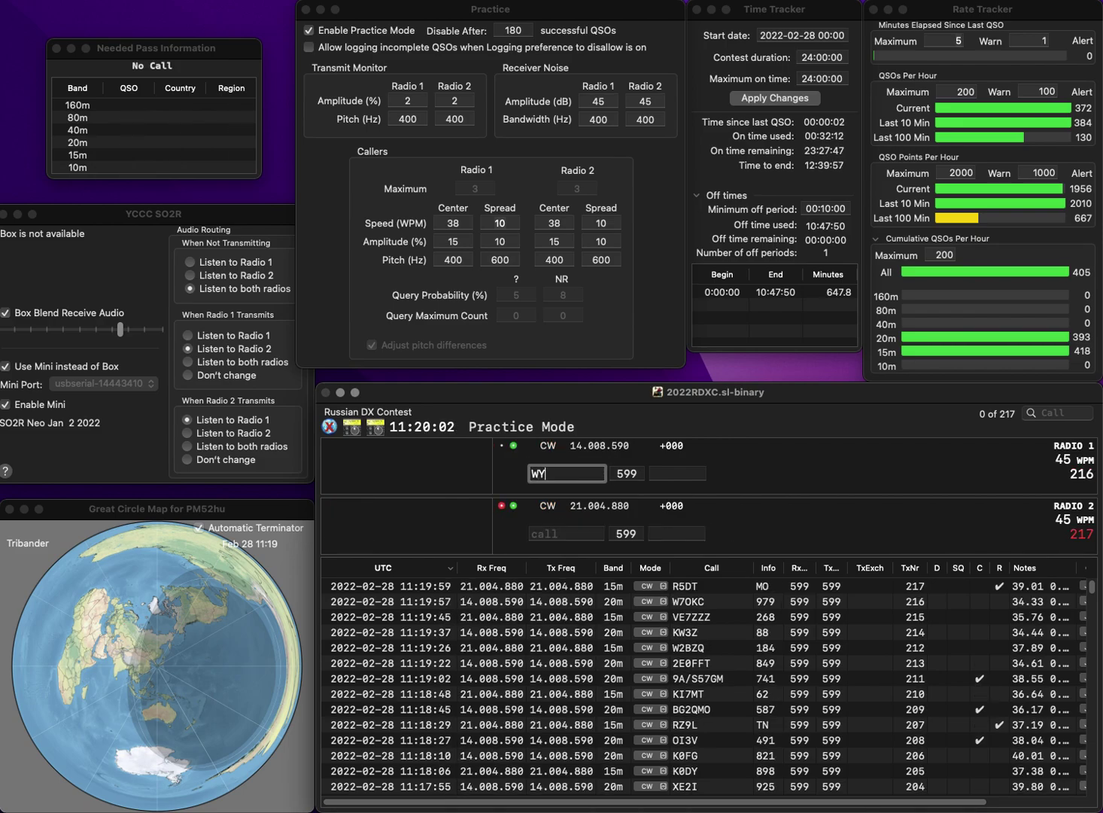
pyautogui.write('L')
pyautogui.press('Return')
pyautogui.write('AZ')
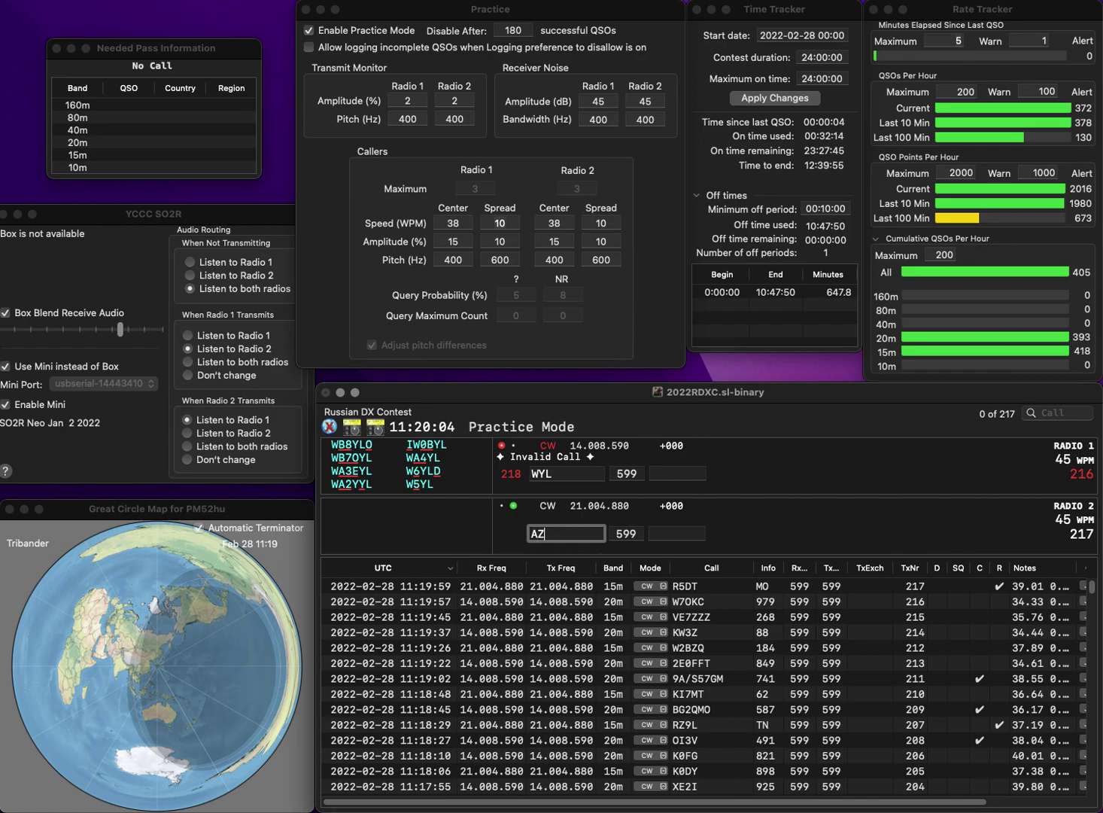
pyautogui.write('V')
pyautogui.press('Return')
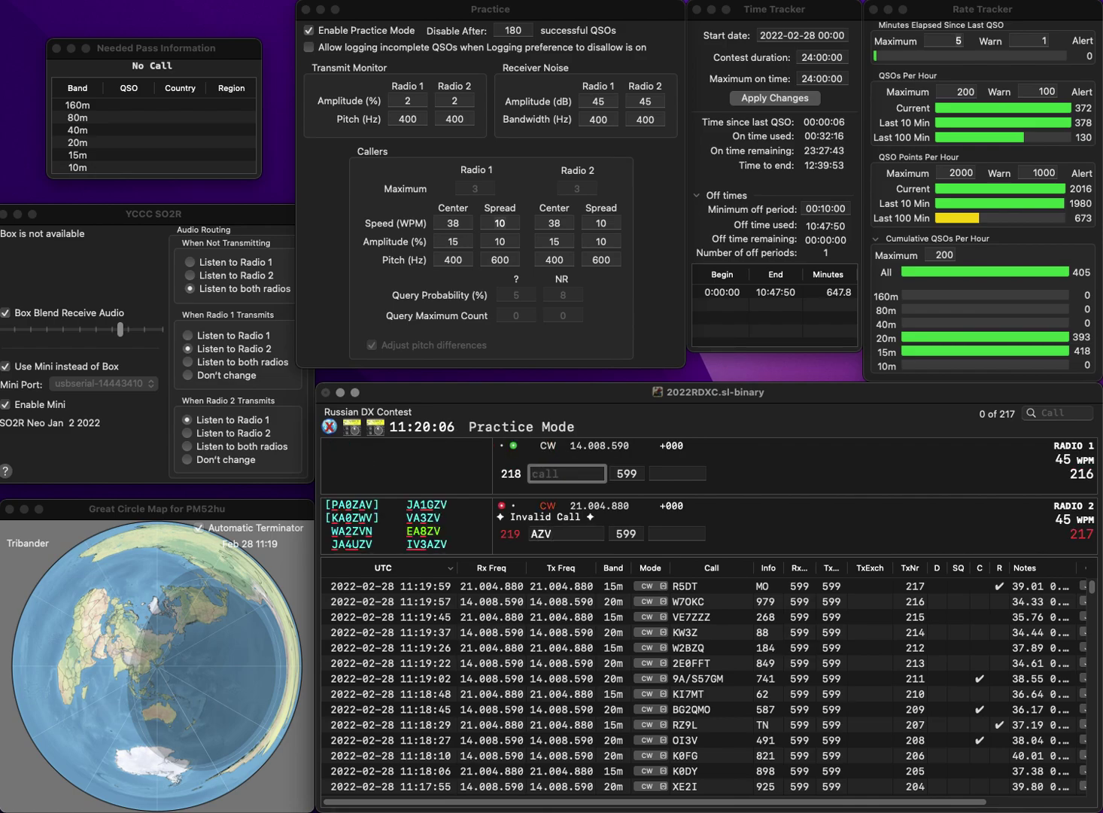
pyautogui.write('VA7RY')
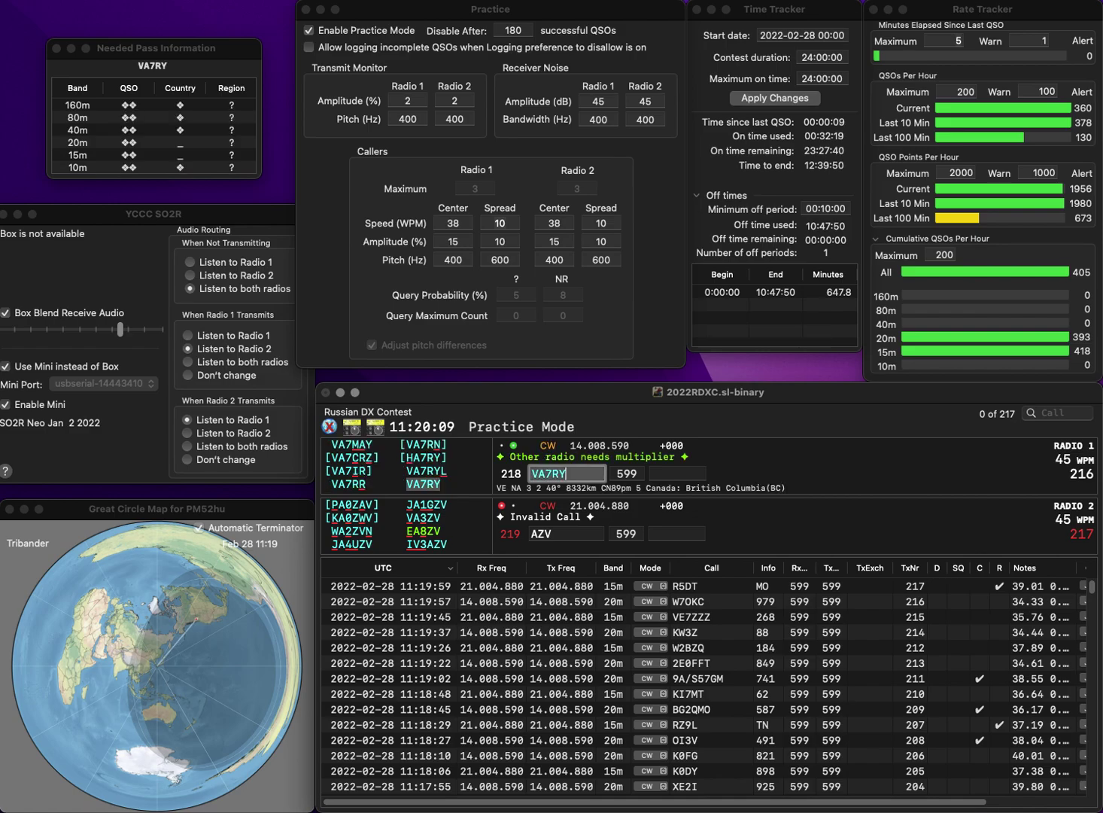
pyautogui.press('Return')
pyautogui.write('5B')
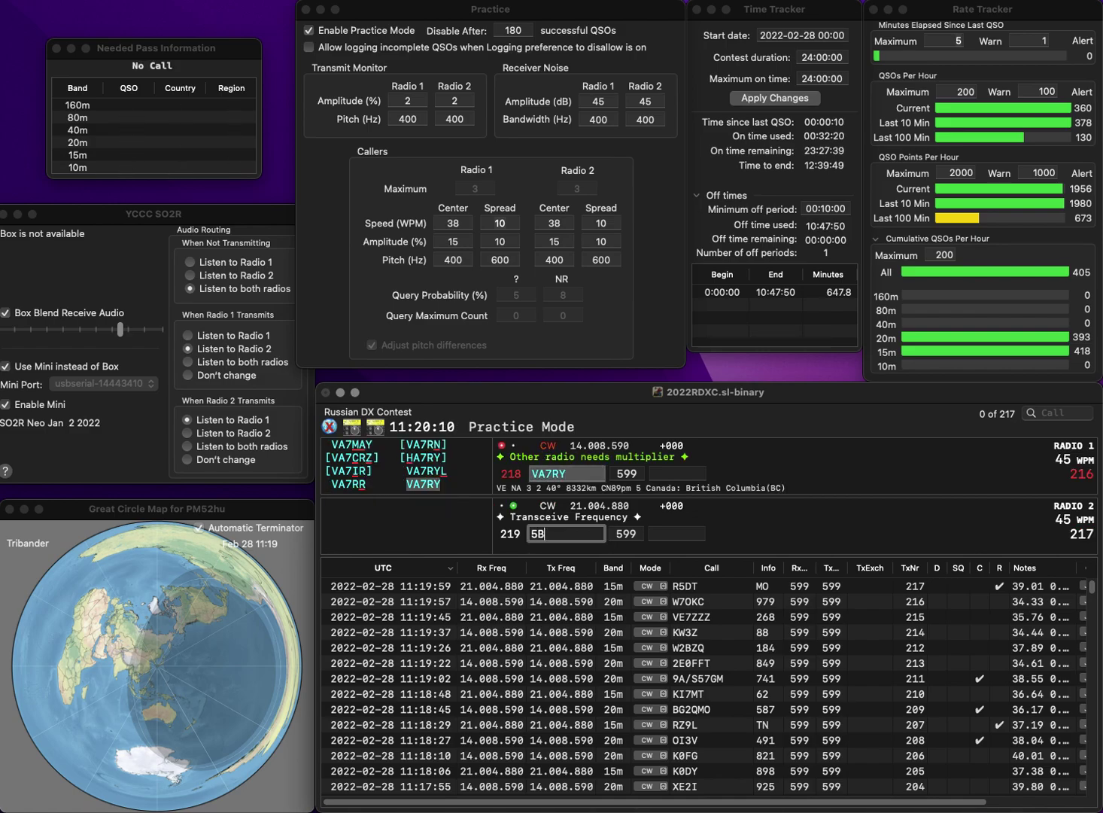
pyautogui.write('4AGU')
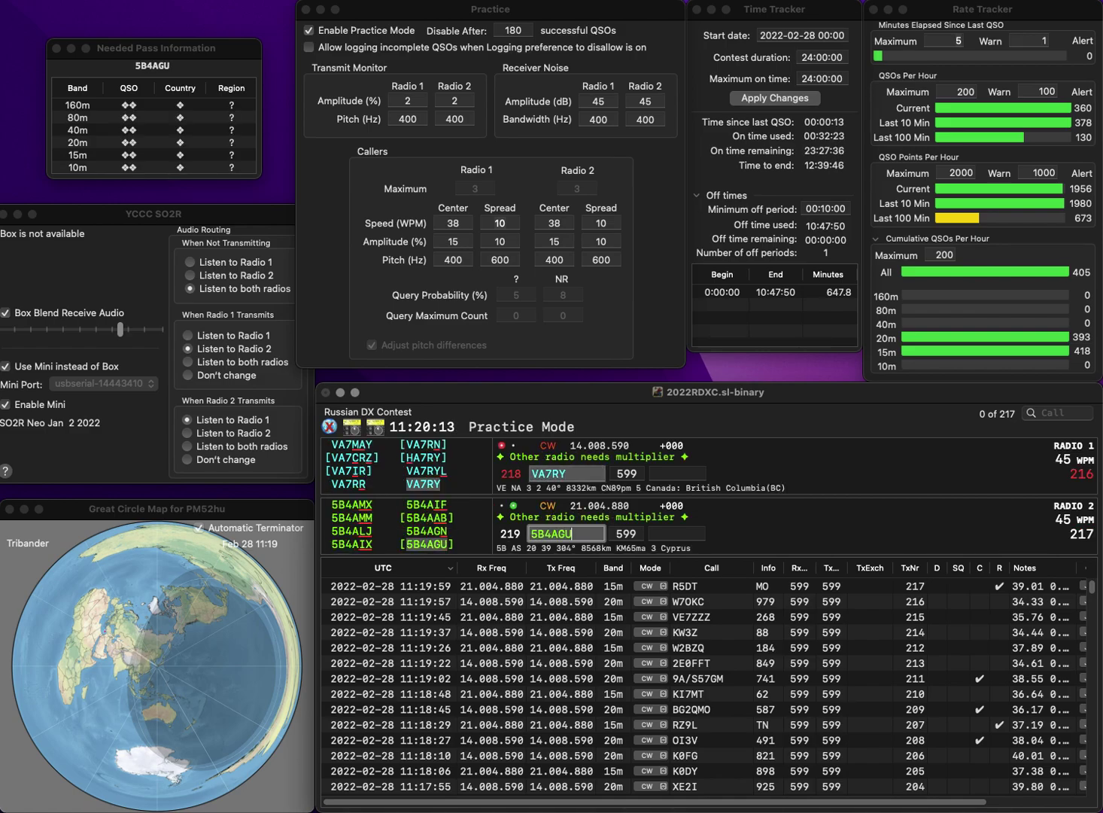
pyautogui.press('Return')
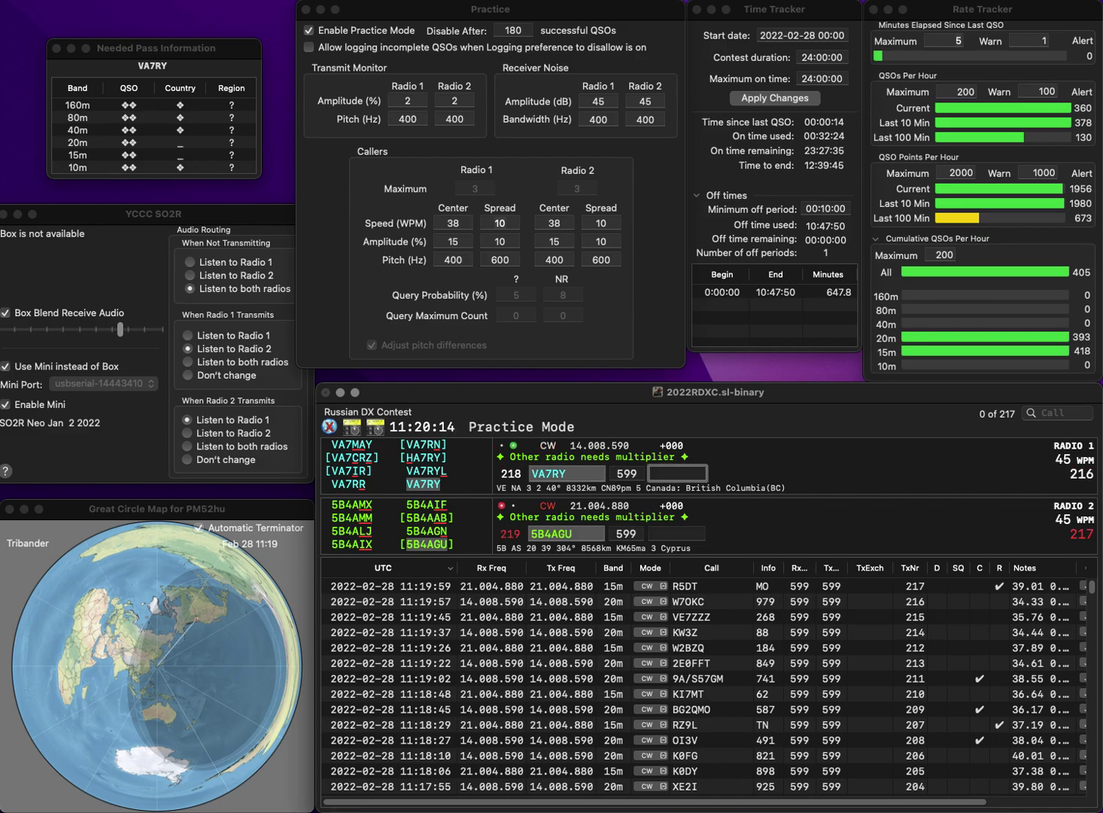
pyautogui.write('784')
pyautogui.press('Return')
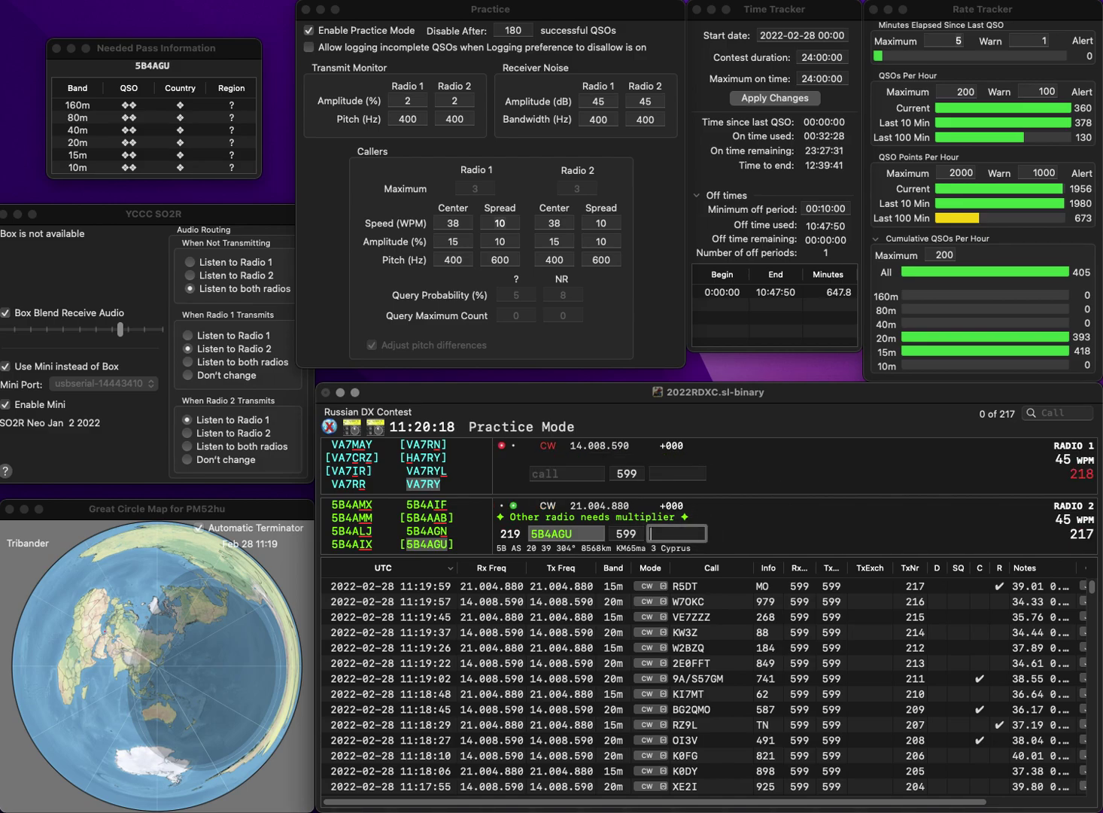
pyautogui.write('885')
pyautogui.press('Return')
pyautogui.write('ON')
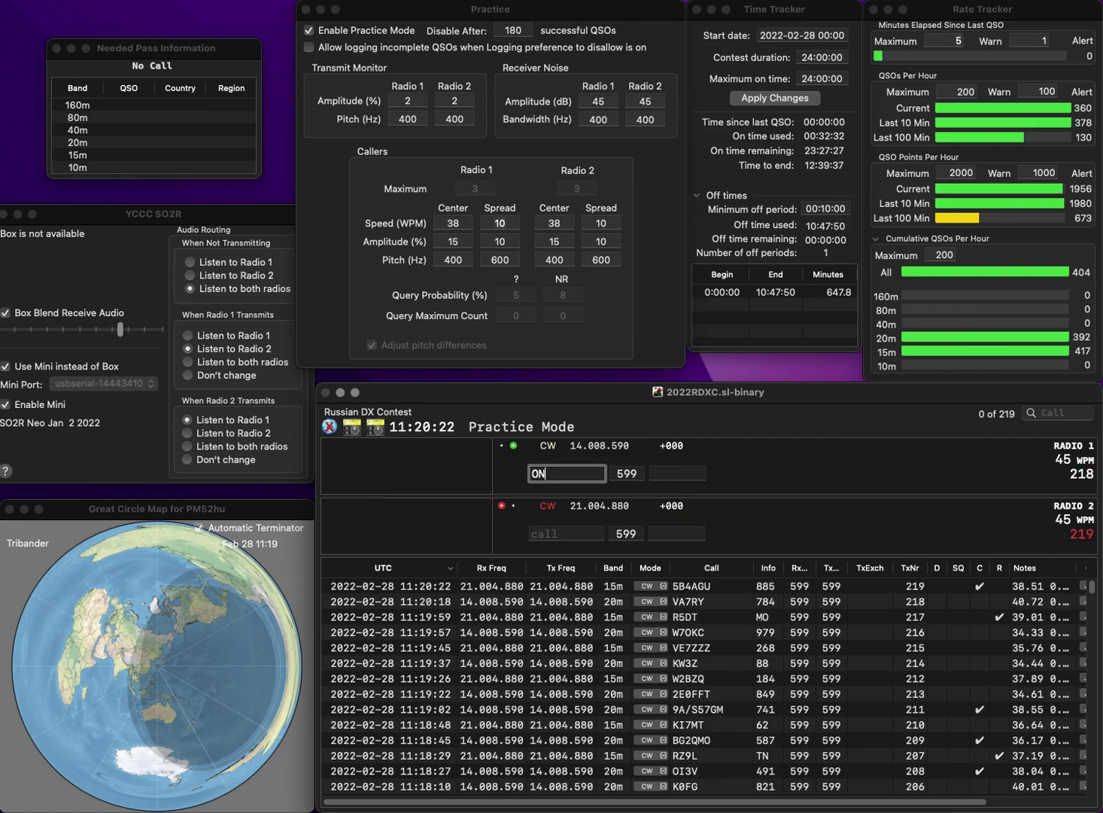
pyautogui.write('5ZZ')
pyautogui.press('Return')
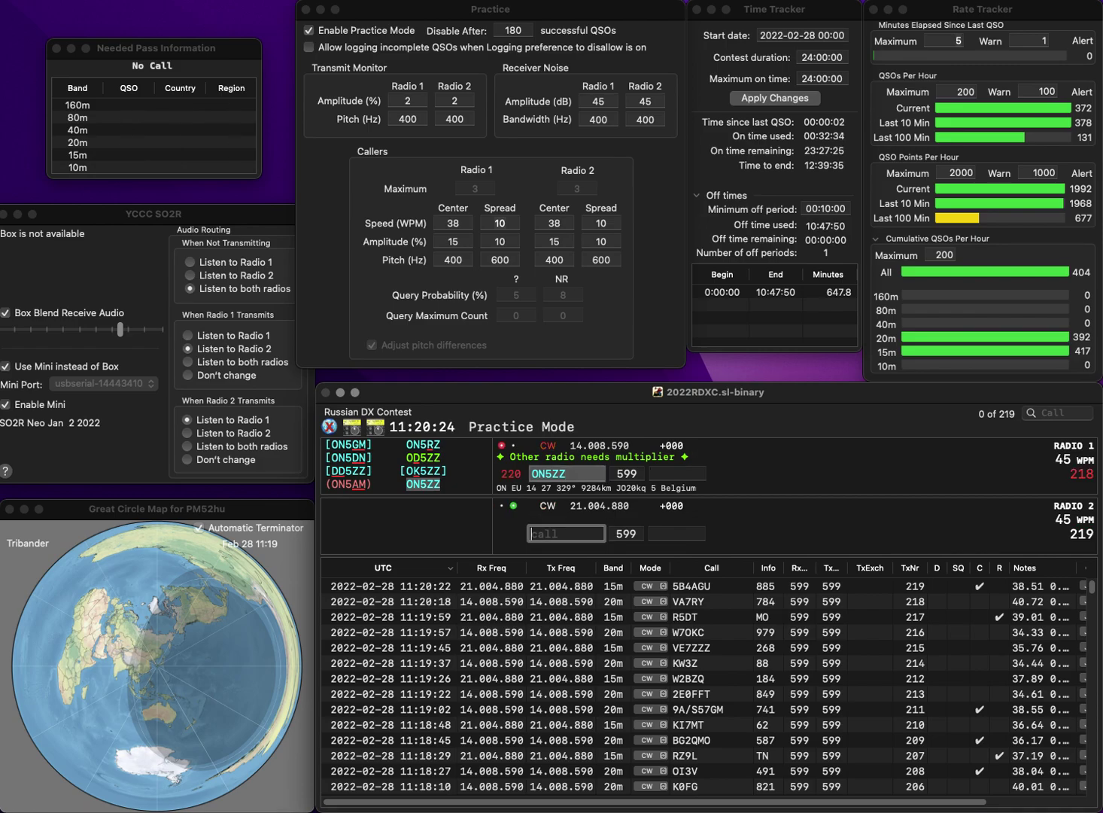
pyautogui.write('KF2T')
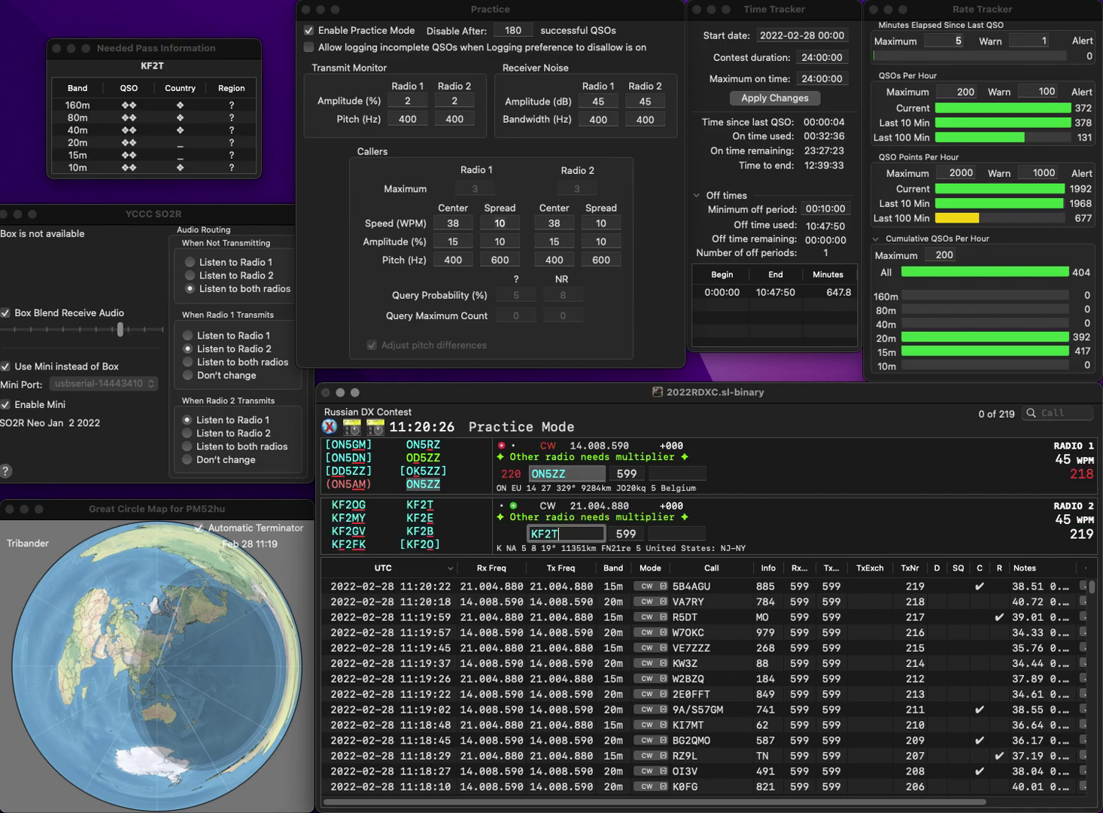
pyautogui.press('Return')
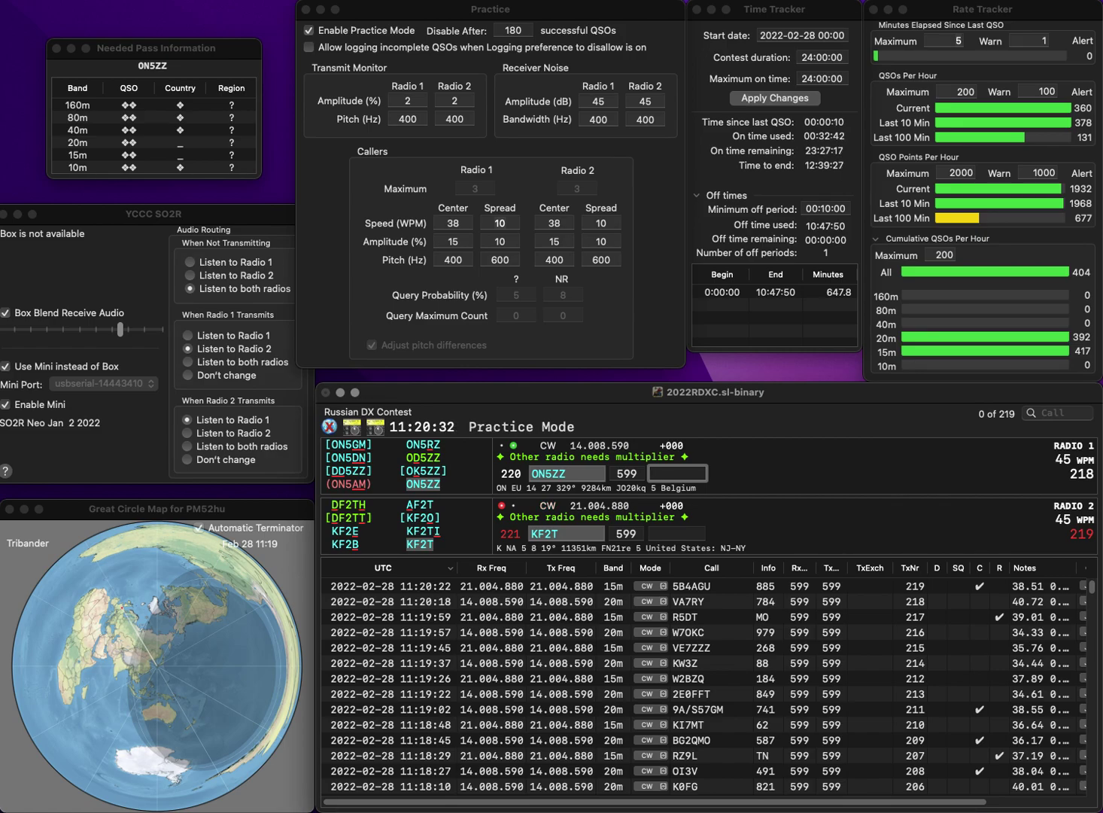
pyautogui.write('509')
pyautogui.press('Return')
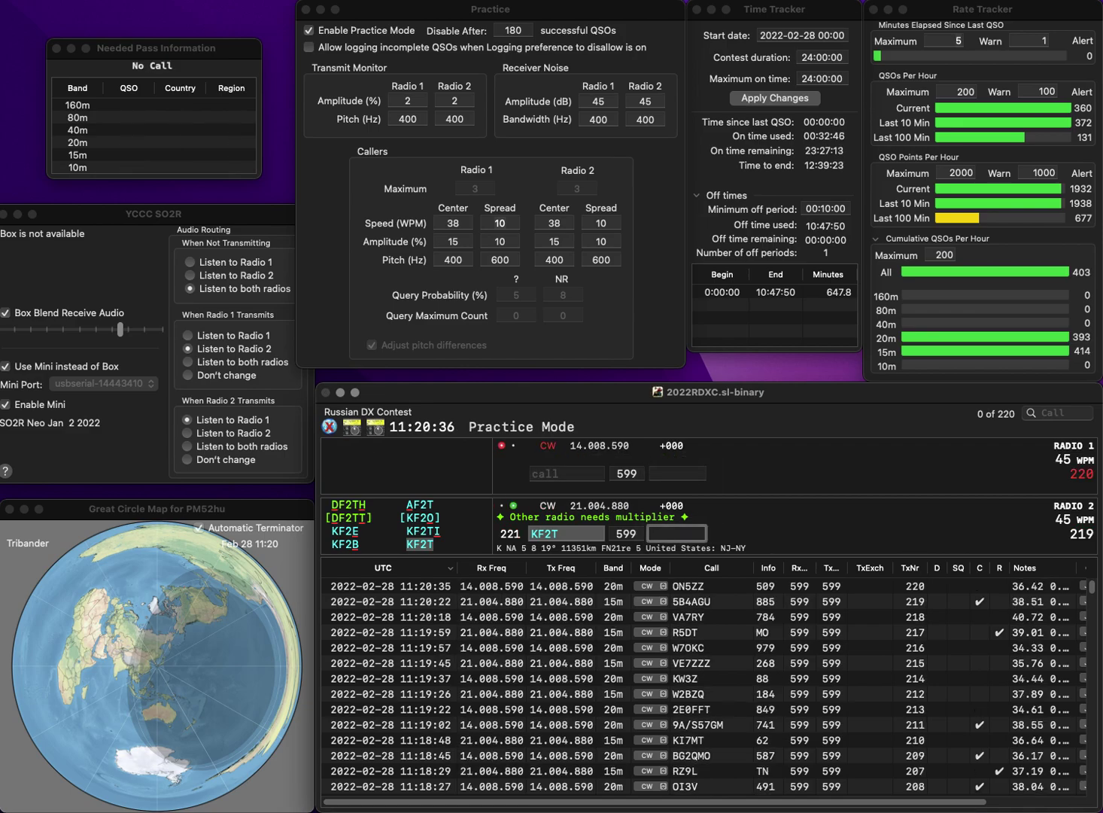
pyautogui.write('78')
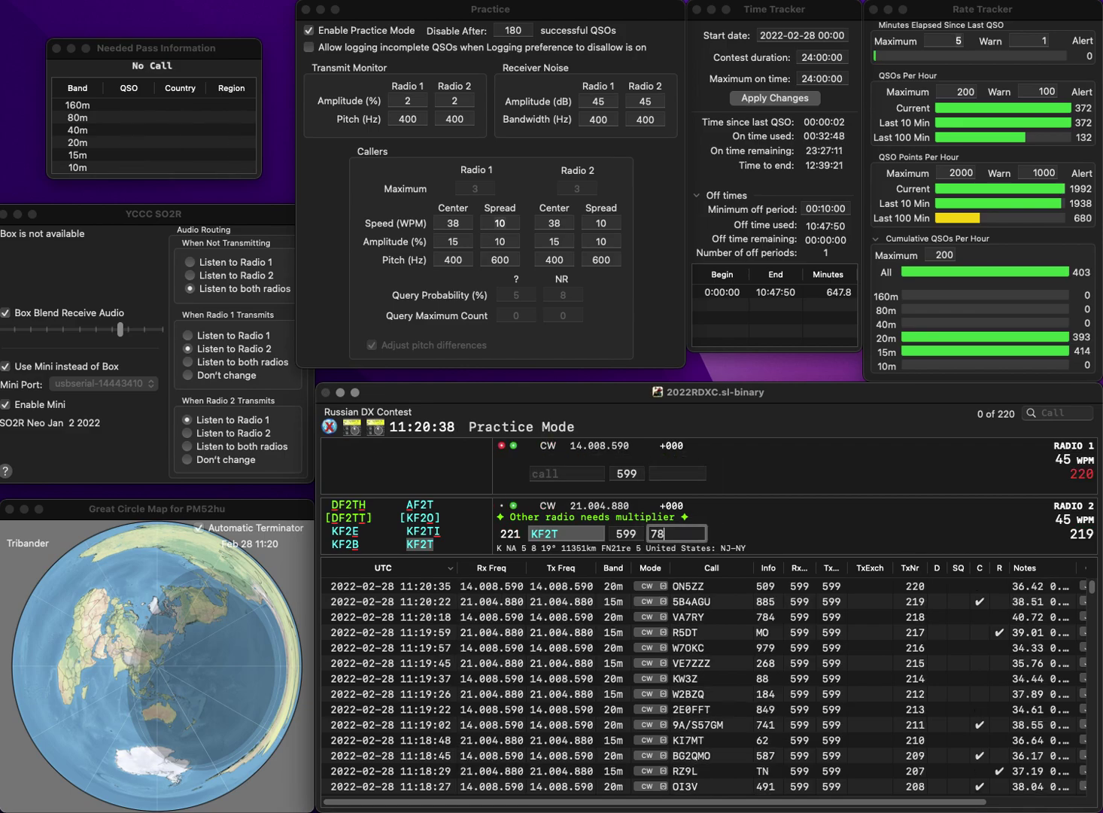
pyautogui.write('3')
pyautogui.press('Return')
pyautogui.write('8J')
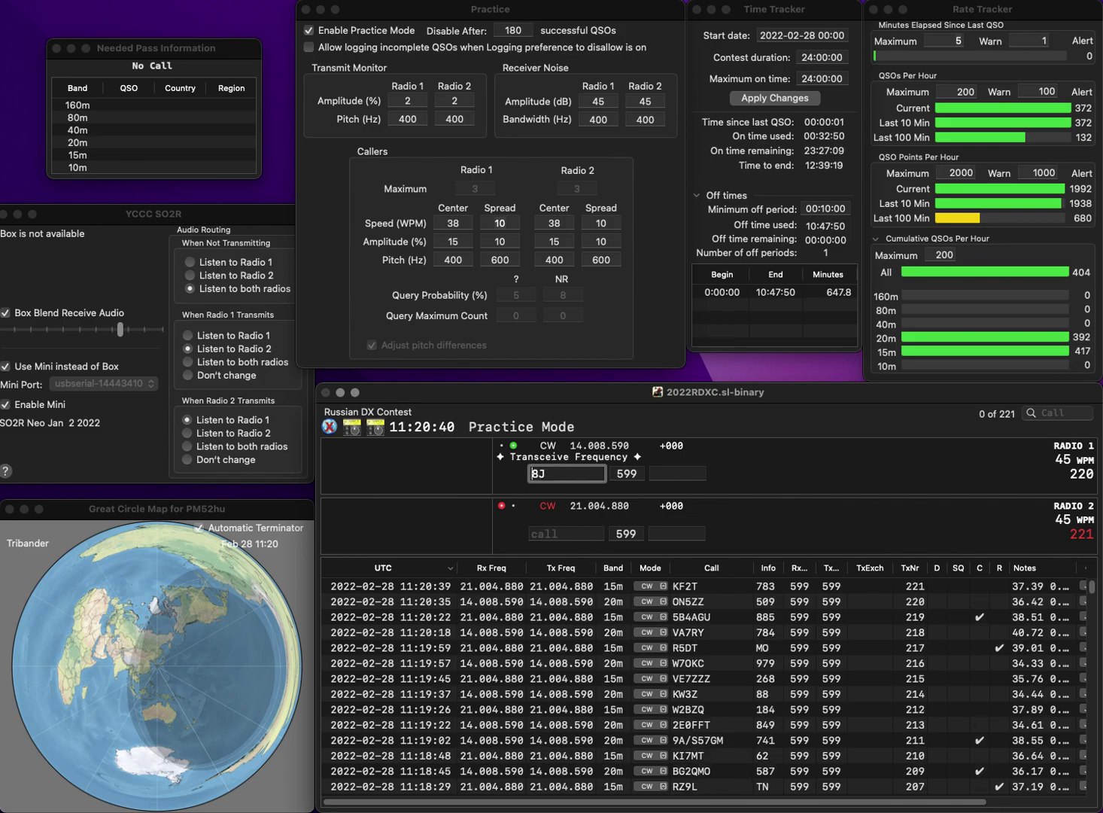
pyautogui.press('Home')
pyautogui.write('RN')
pyautogui.press('Return')
pyautogui.write('K0MP')
pyautogui.press('Return')
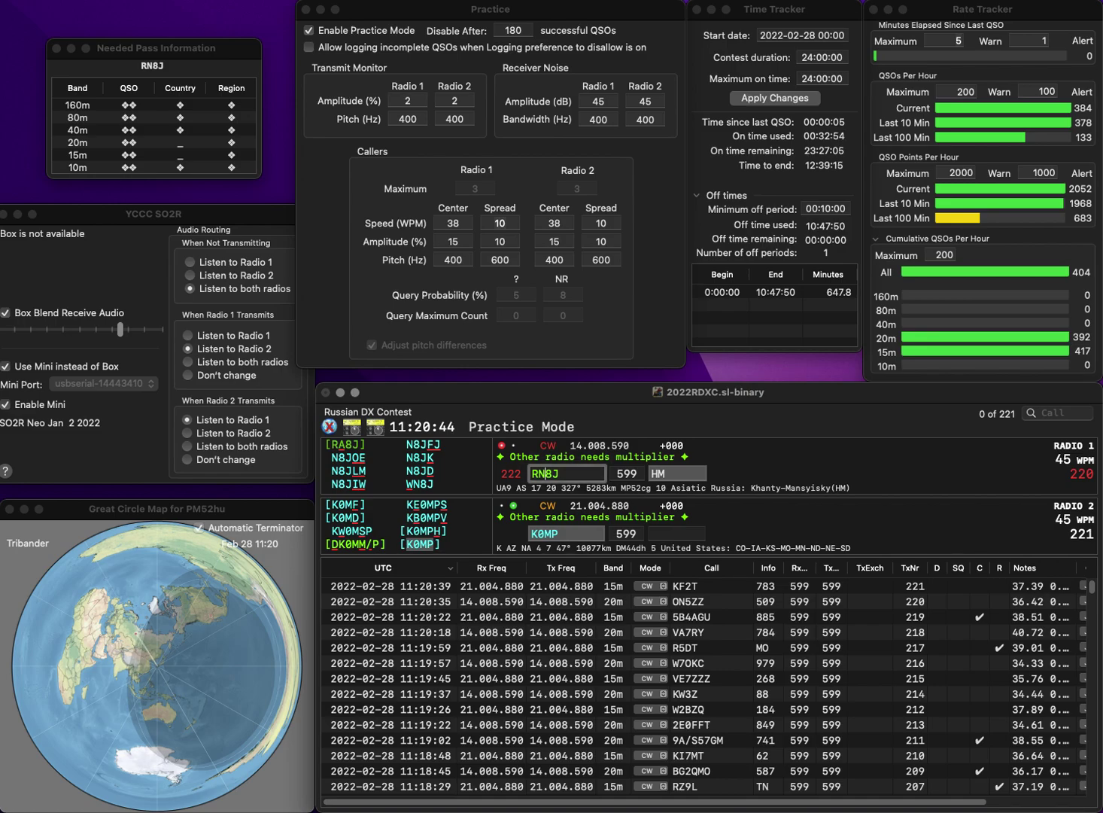
# - Correct the Radio 1 call to RA8J and send the exchange again
pyautogui.write('A')
pyautogui.press('Delete')
pyautogui.press('Return')
pyautogui.press('space')
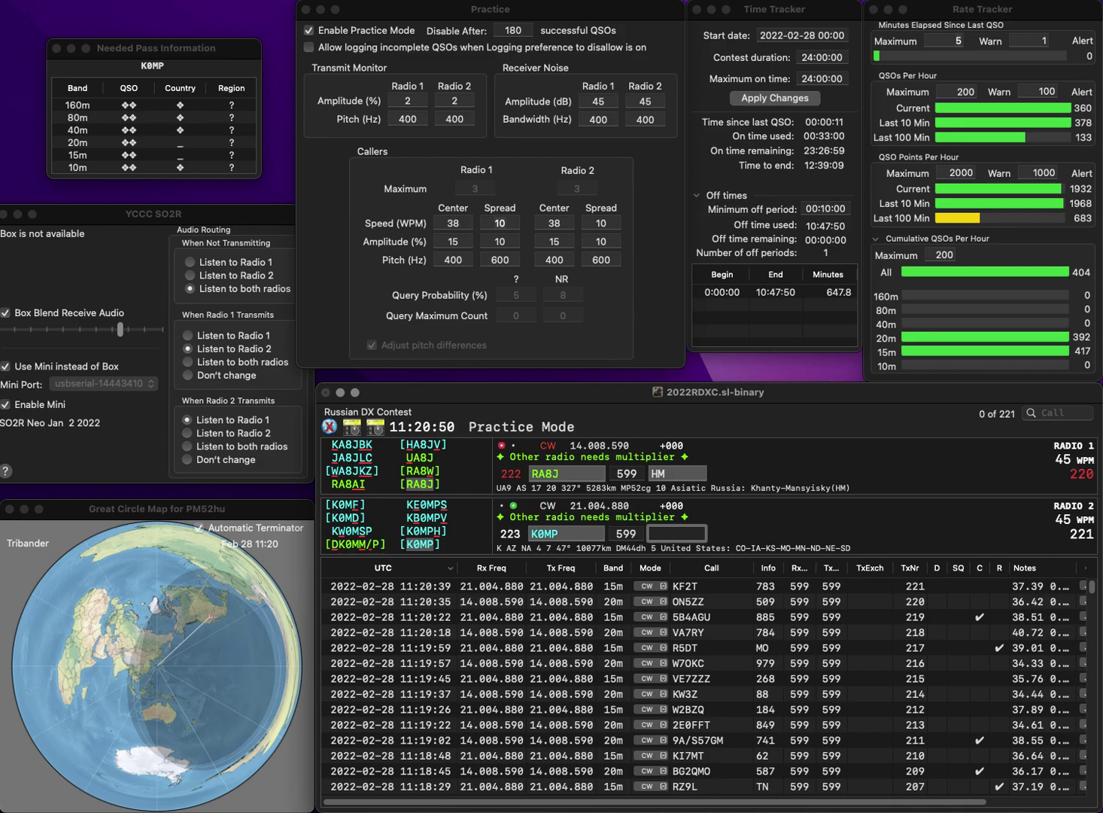
pyautogui.write('295')
pyautogui.press('Return')
pyautogui.click(664, 474)
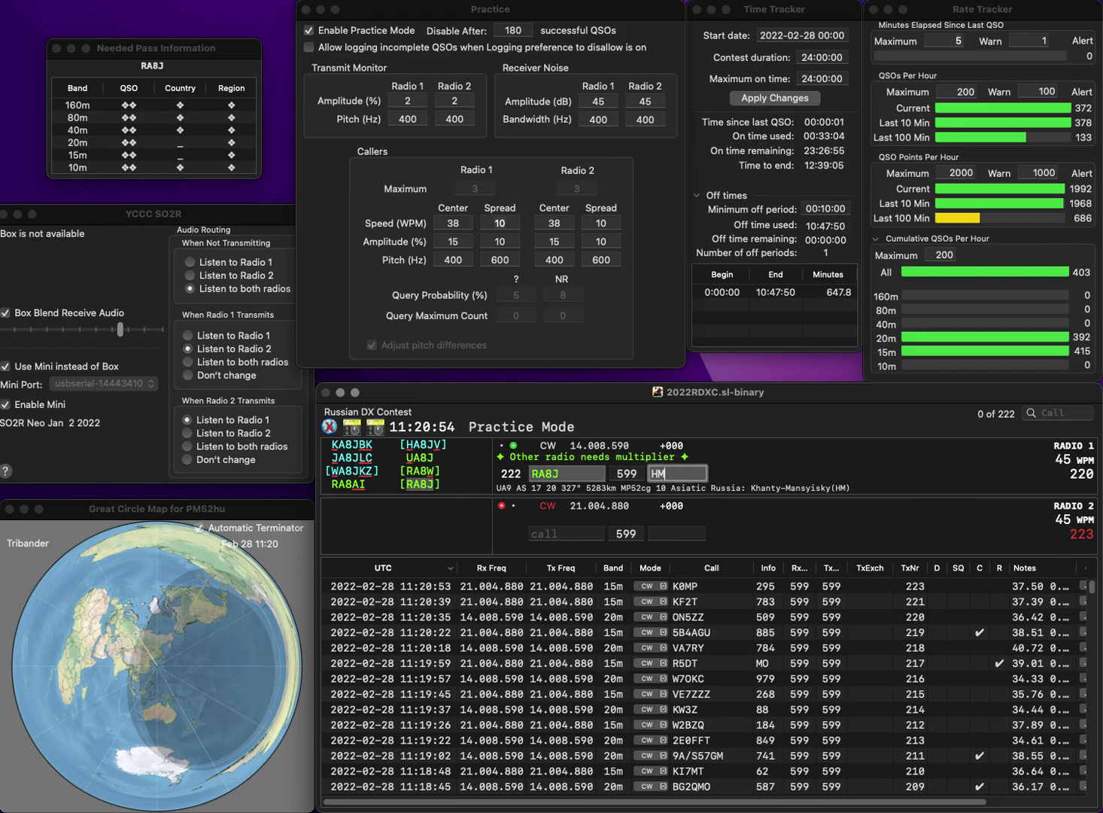
pyautogui.press('Return')
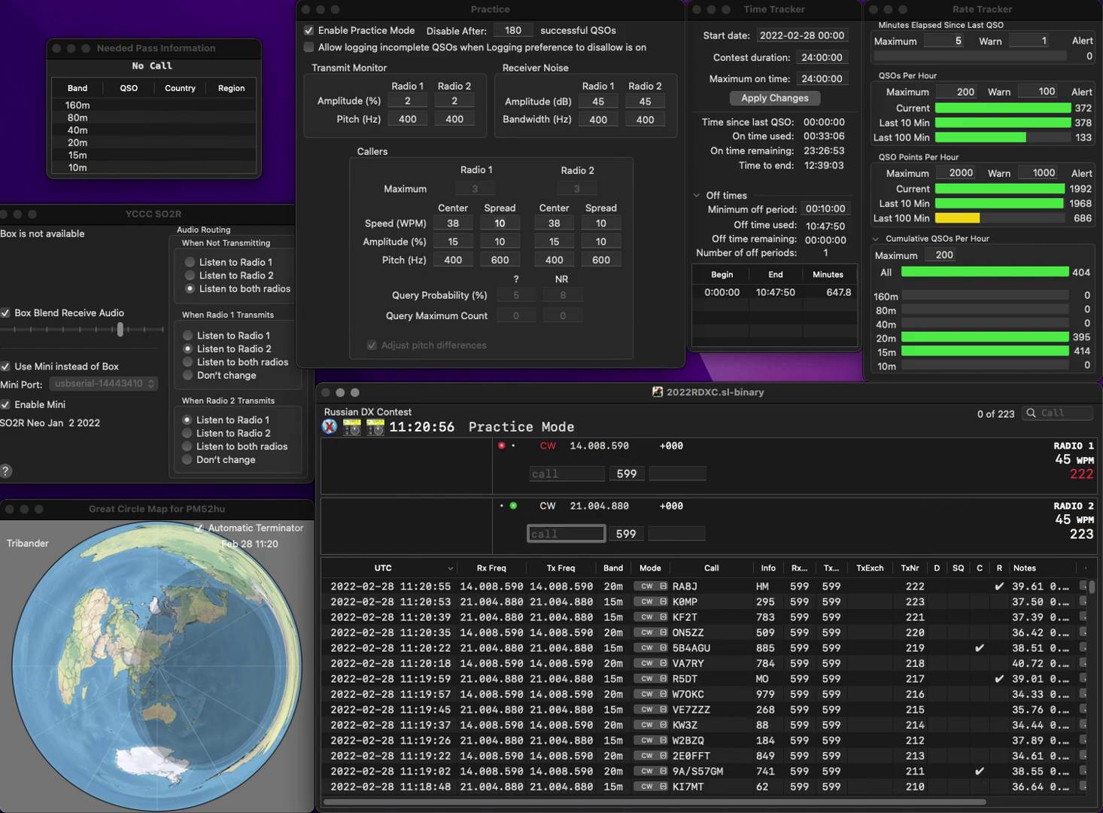
pyautogui.write('OT2JX')
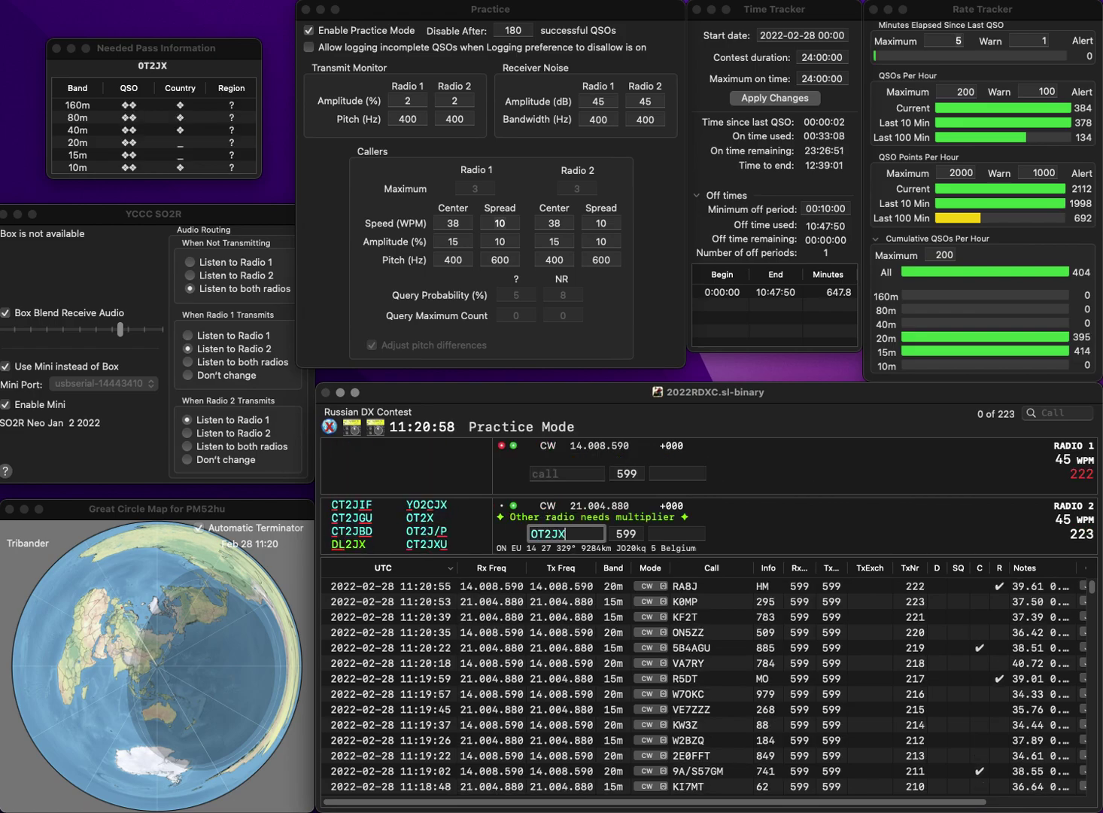
pyautogui.press('BackSpace')
pyautogui.write('/P')
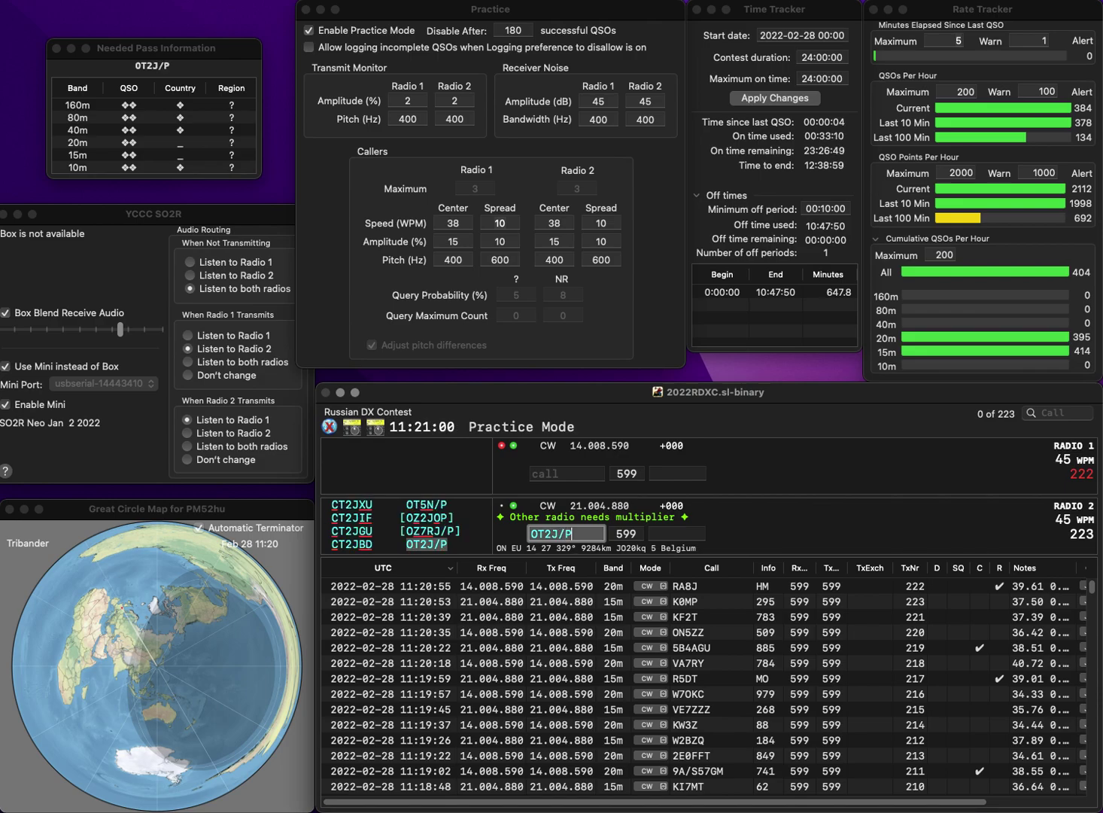
pyautogui.press('Return')
pyautogui.write('F4FRG')
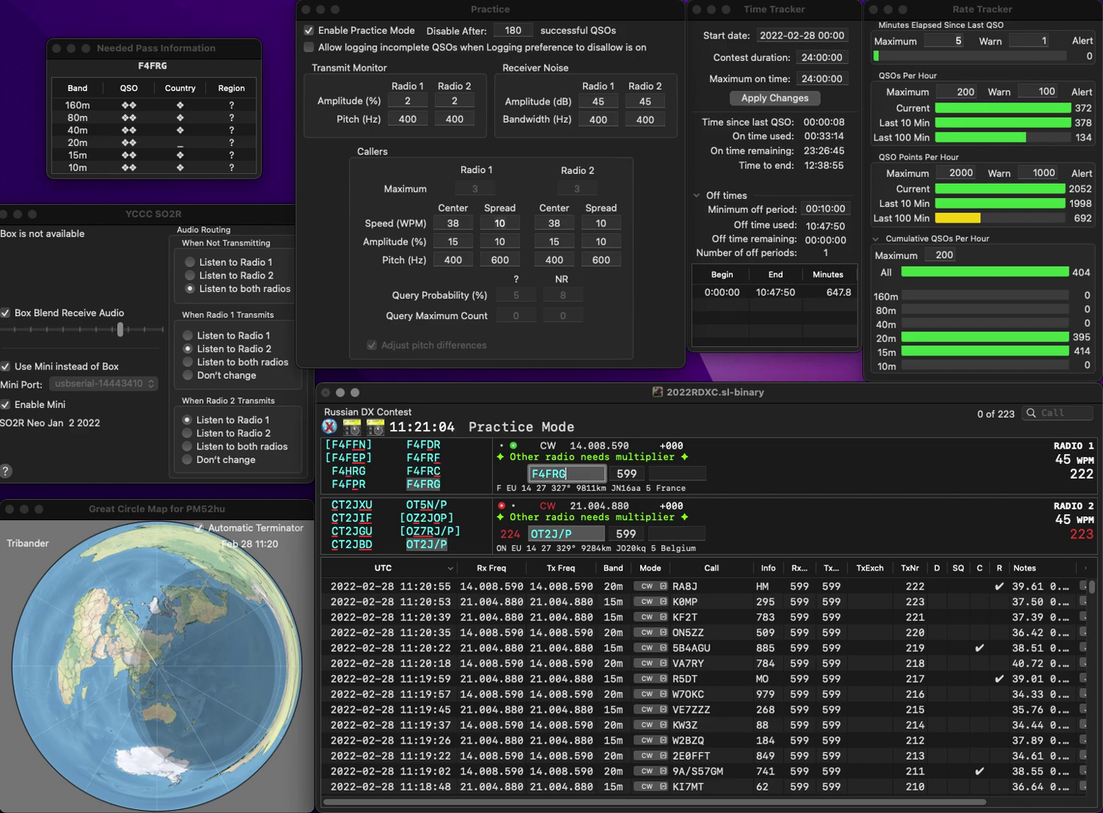
pyautogui.press('Return')
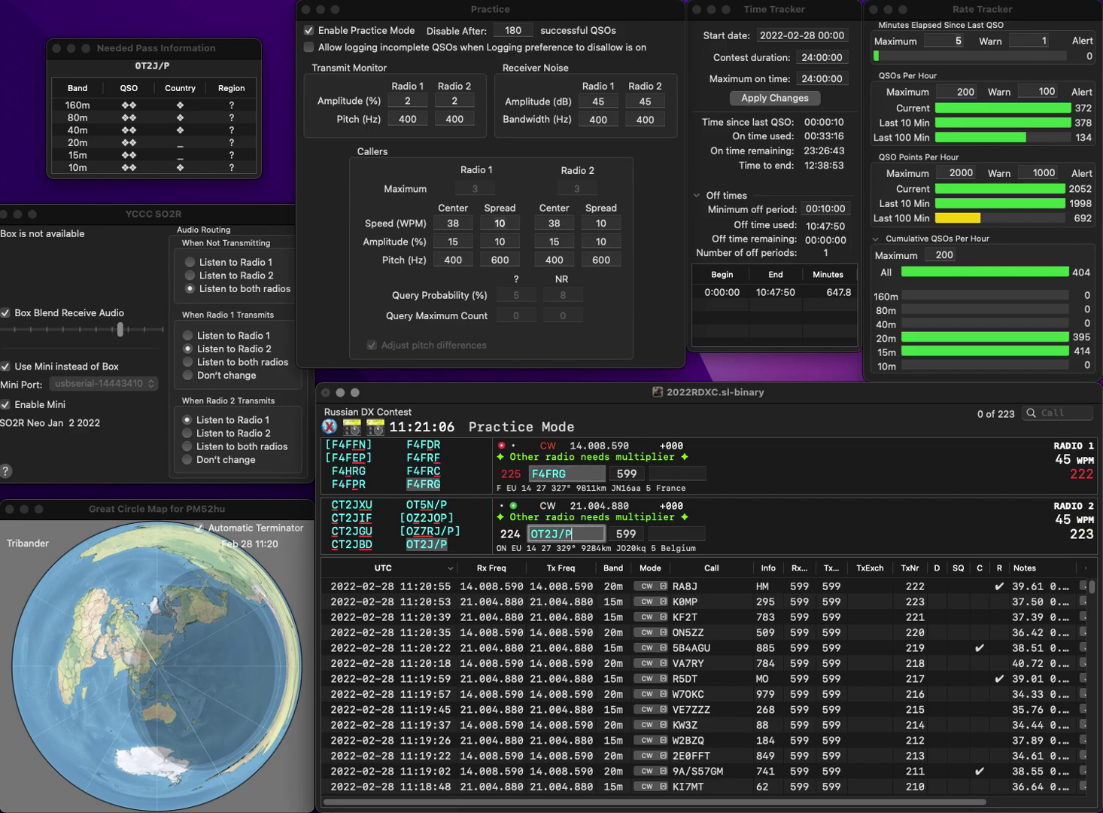
# - Log OT2J/P on Radio 2 with received number 101 and F4FRG on Radio 1 with received number 14
pyautogui.press('space')
pyautogui.write('1')
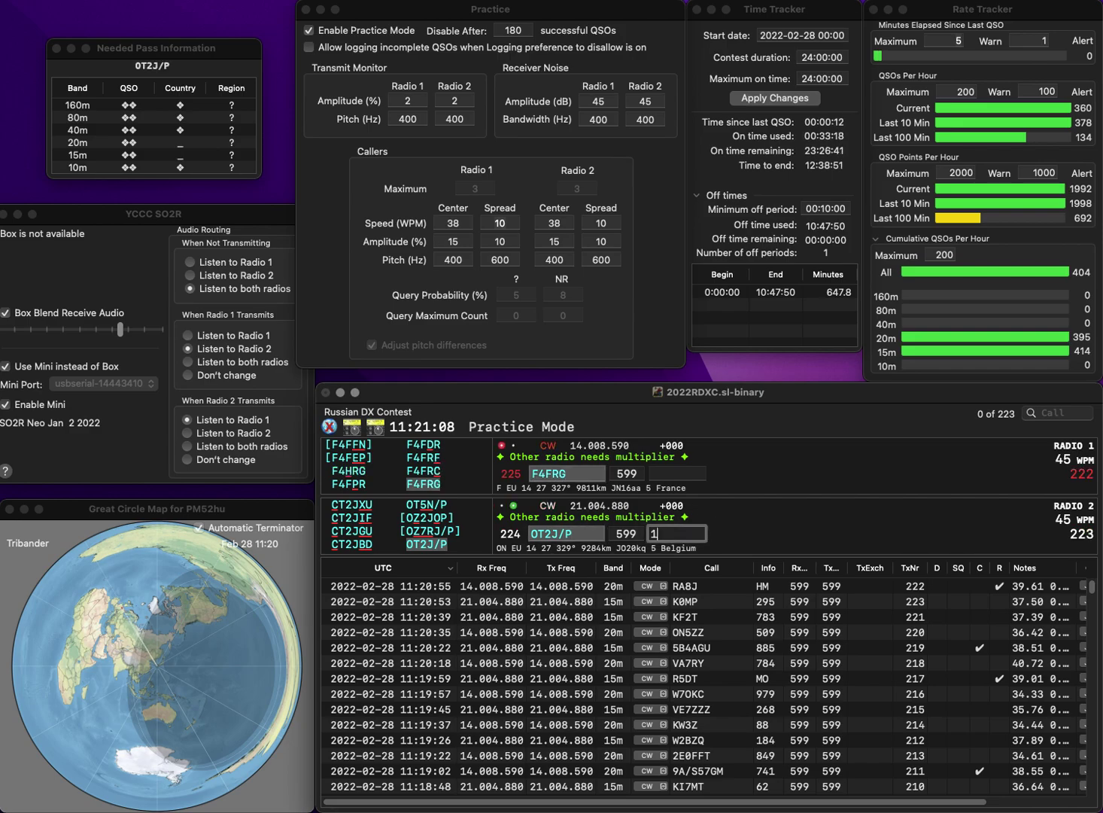
pyautogui.write('01')
pyautogui.press('Return')
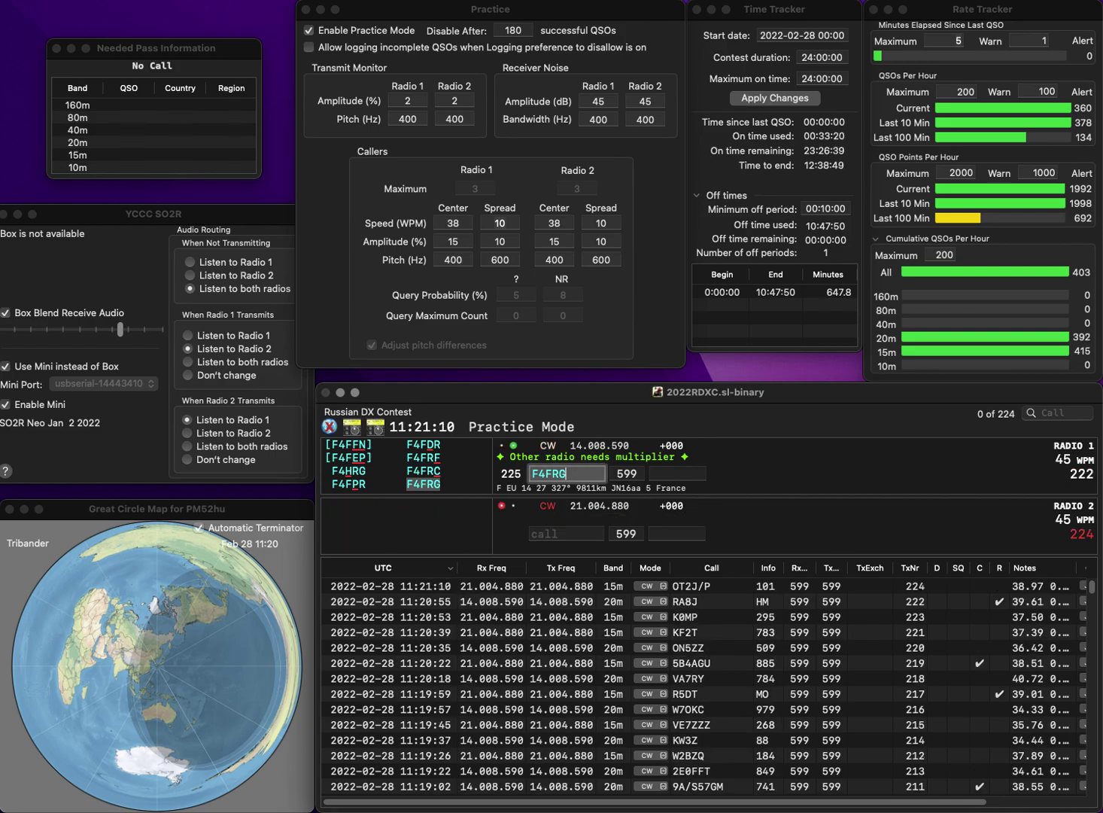
pyautogui.write('14')
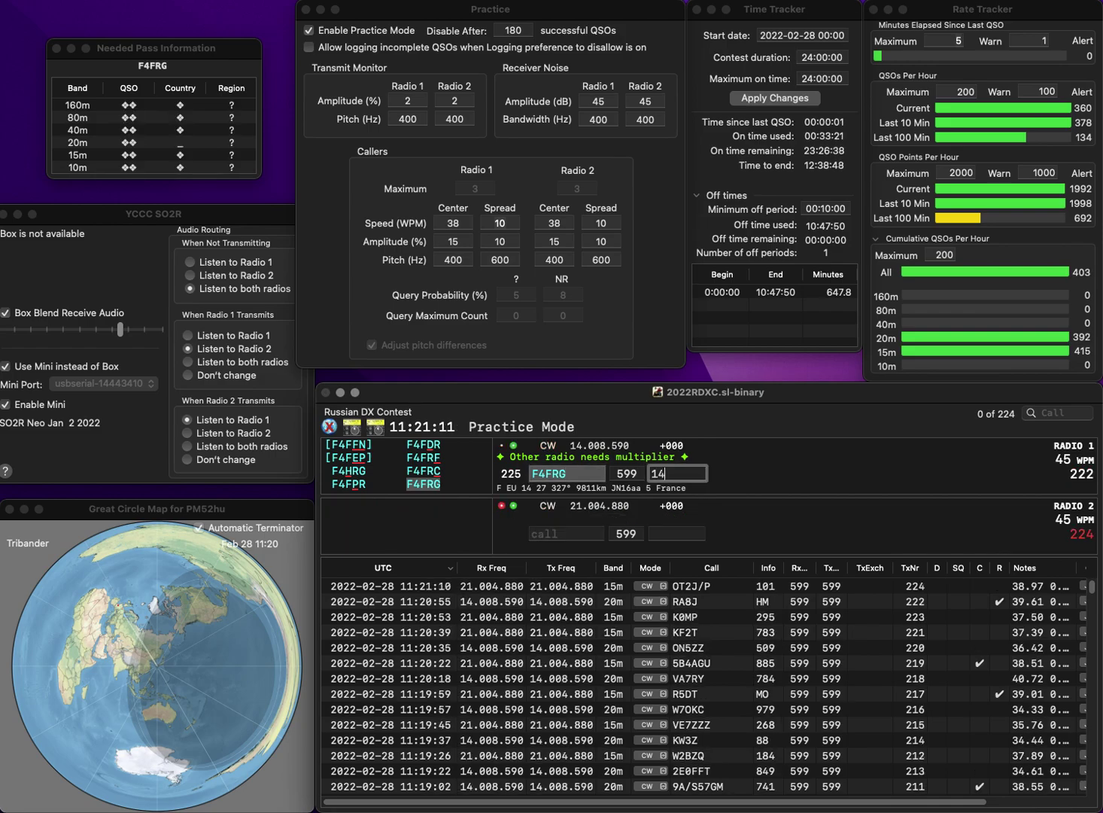
pyautogui.press('Return')
# - Answer the Radio 2 caller as W6EK and the Radio 1 caller as M0UNI
pyautogui.write('WB')
pyautogui.press('BackSpace')
pyautogui.write('6EK')
pyautogui.write('M0UNI')
pyautogui.press('Return')
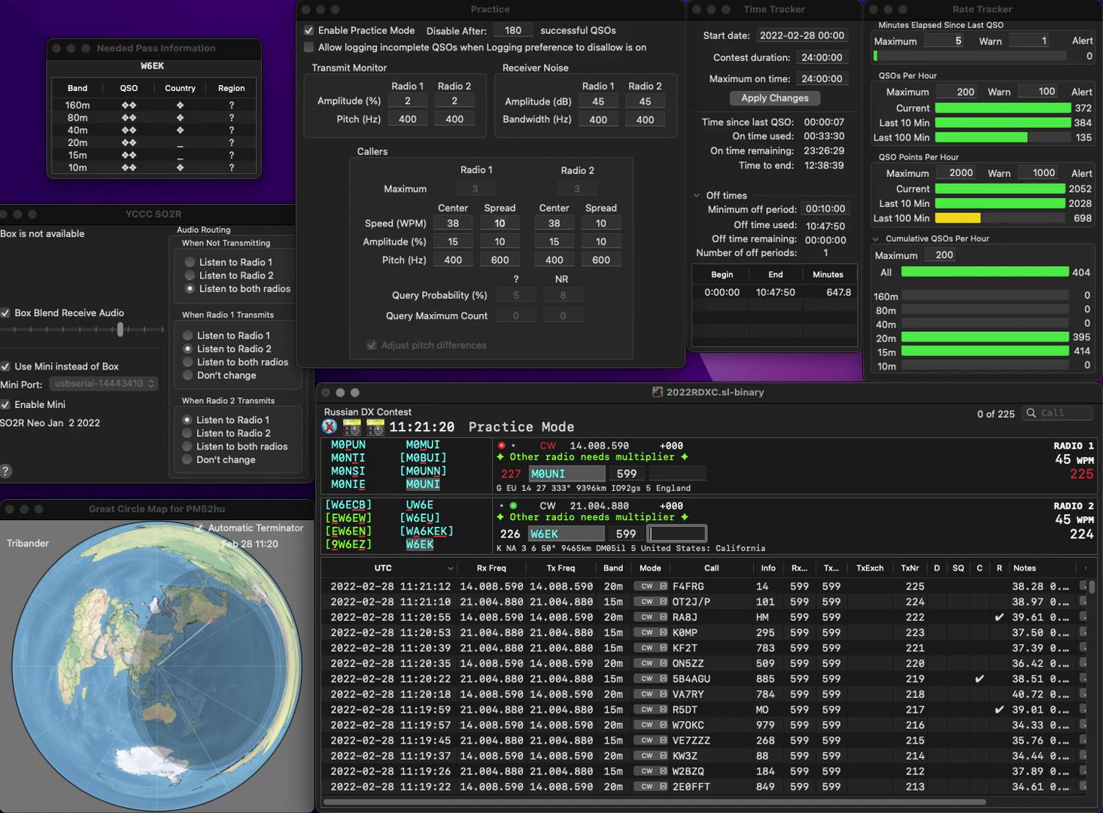
# - Log W6EK on Radio 2 with received number 516 and M0UNI on Radio 1 with received number 209
pyautogui.write('511')
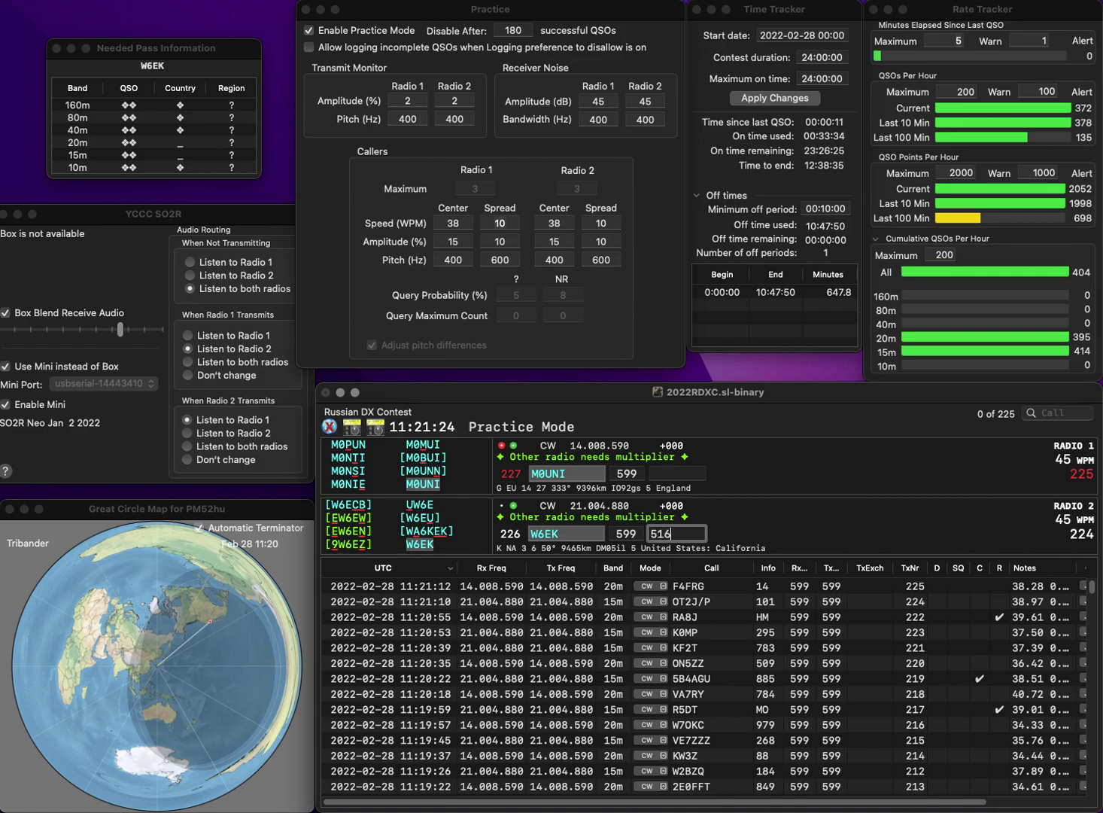
pyautogui.press('Return')
pyautogui.write('209')
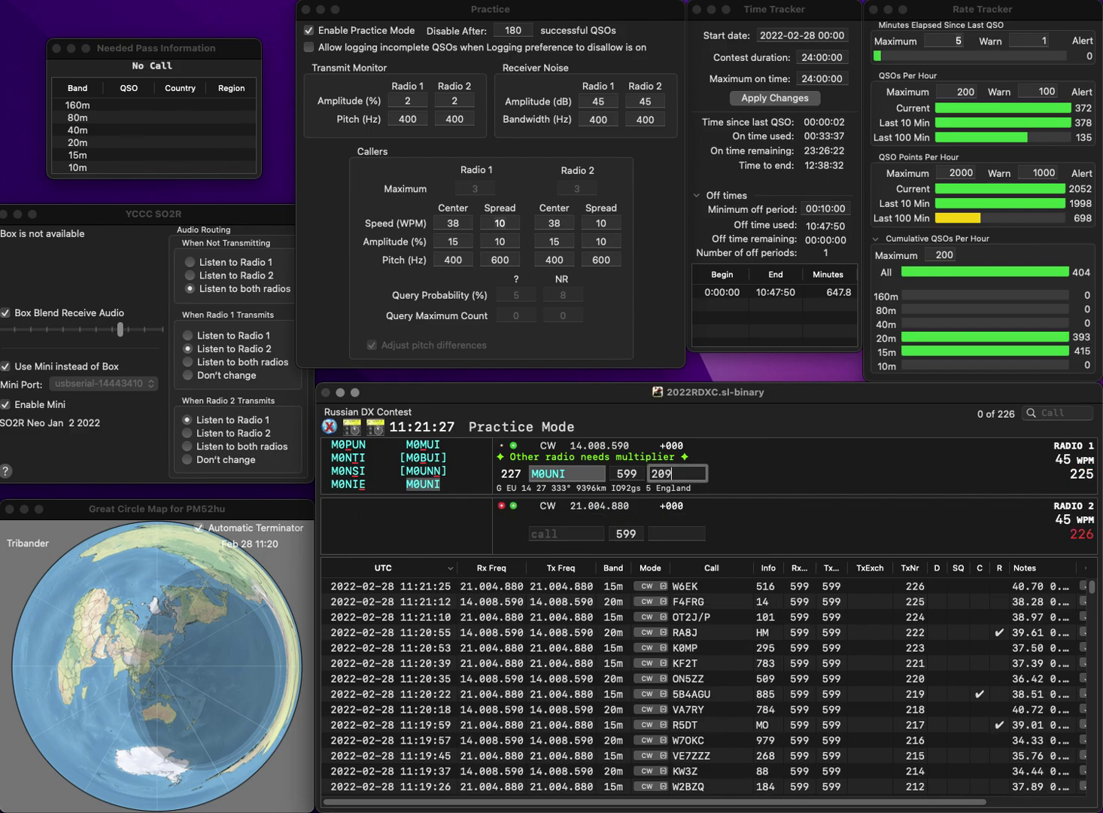
pyautogui.press('Return')
pyautogui.write('8NJ')
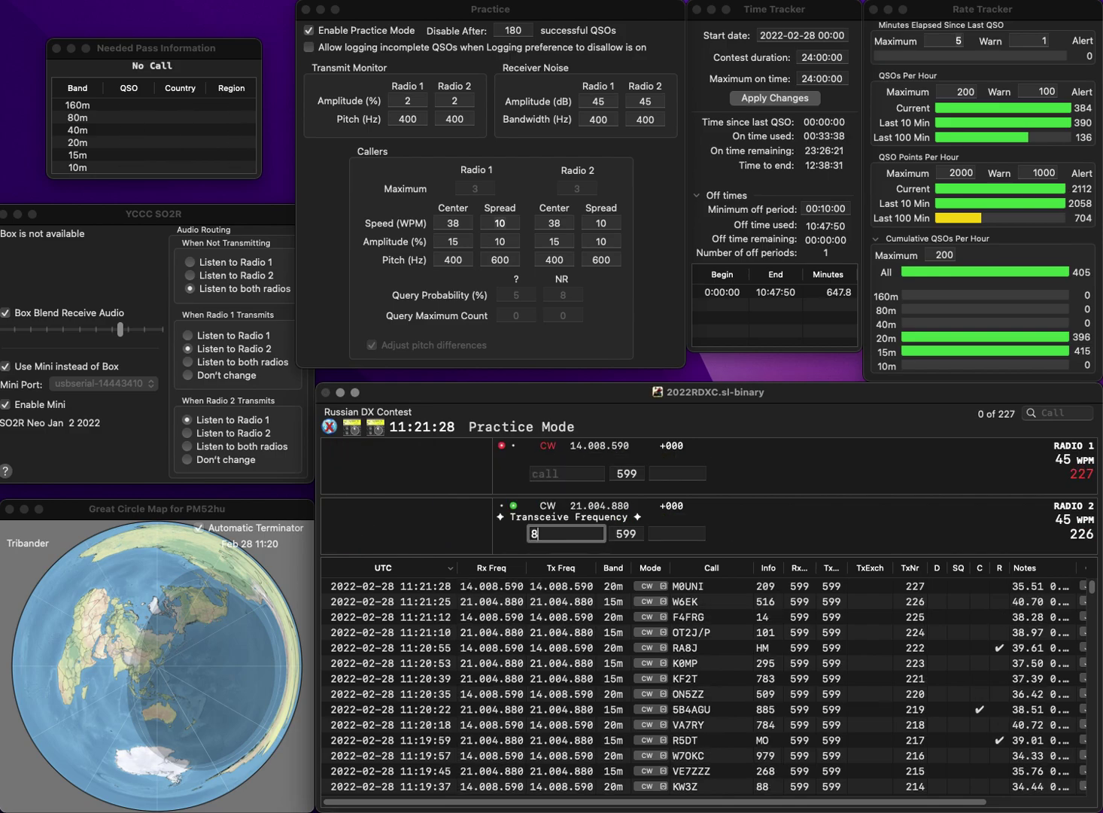
pyautogui.press('BackSpace')
pyautogui.write('WD')
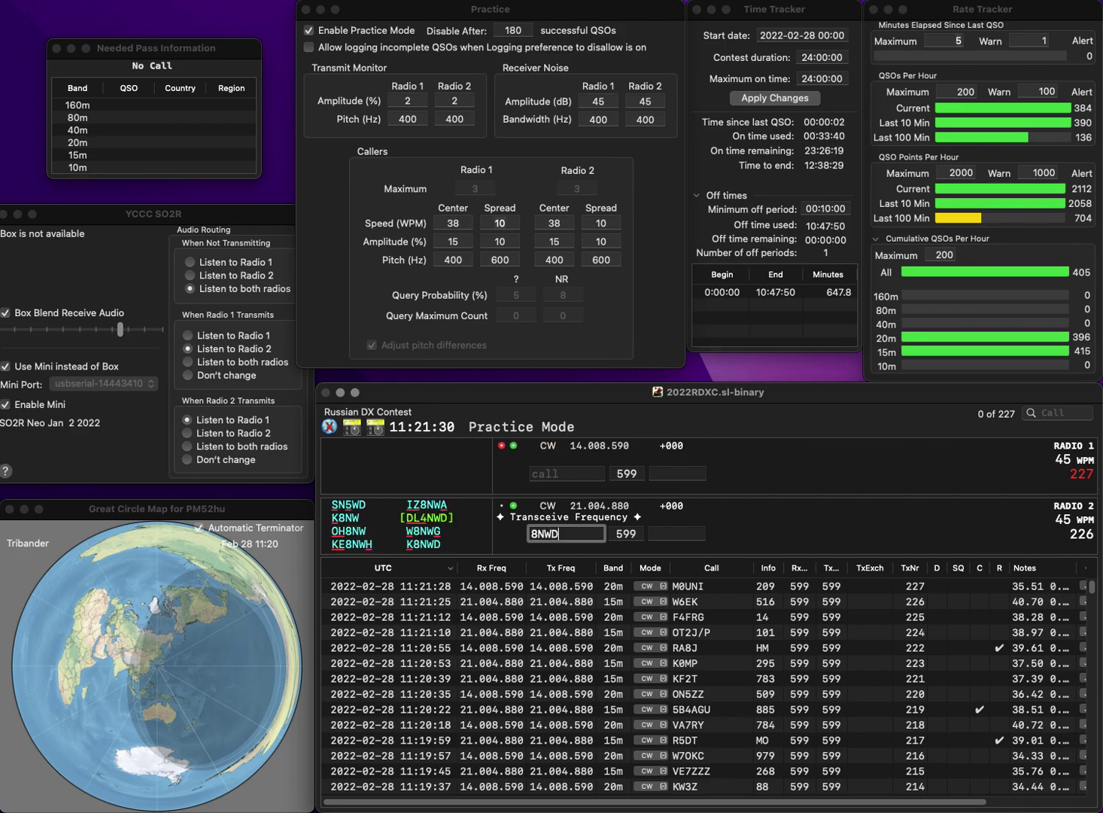
pyautogui.press('Home')
pyautogui.write('K')
pyautogui.press('Return')
pyautogui.press('Return')
pyautogui.write('K')
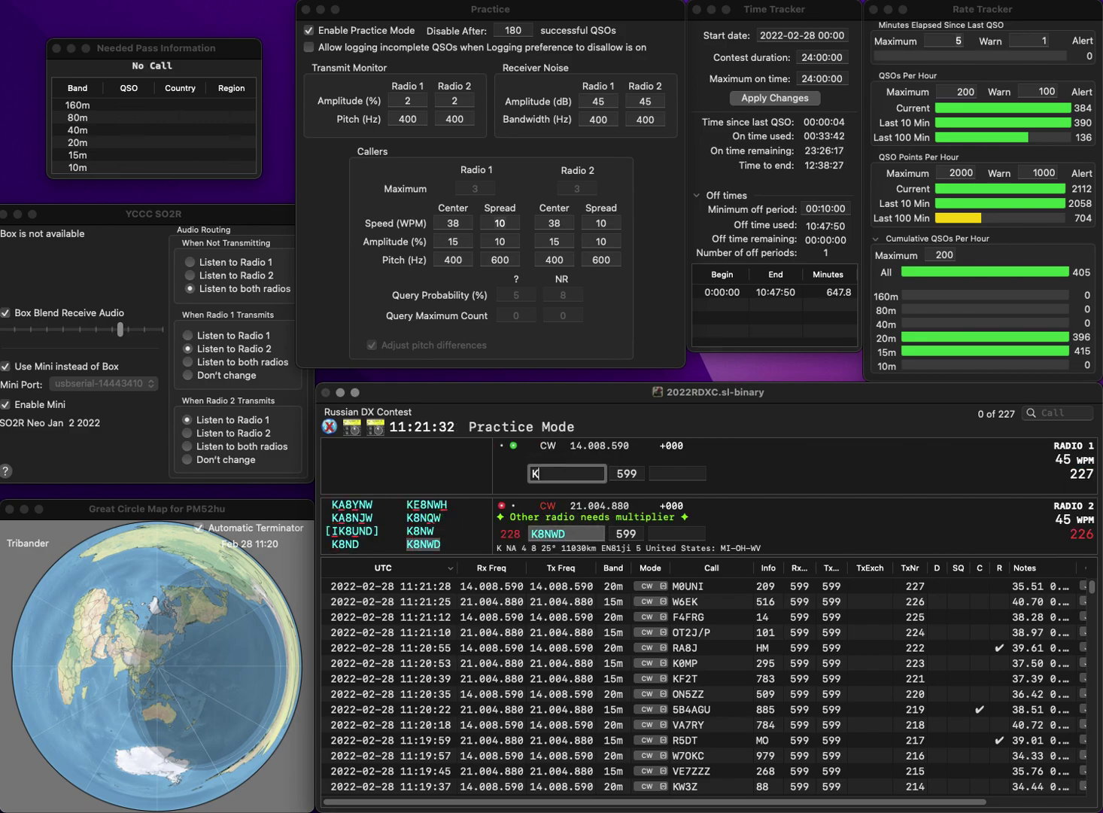
pyautogui.write('POTW4')
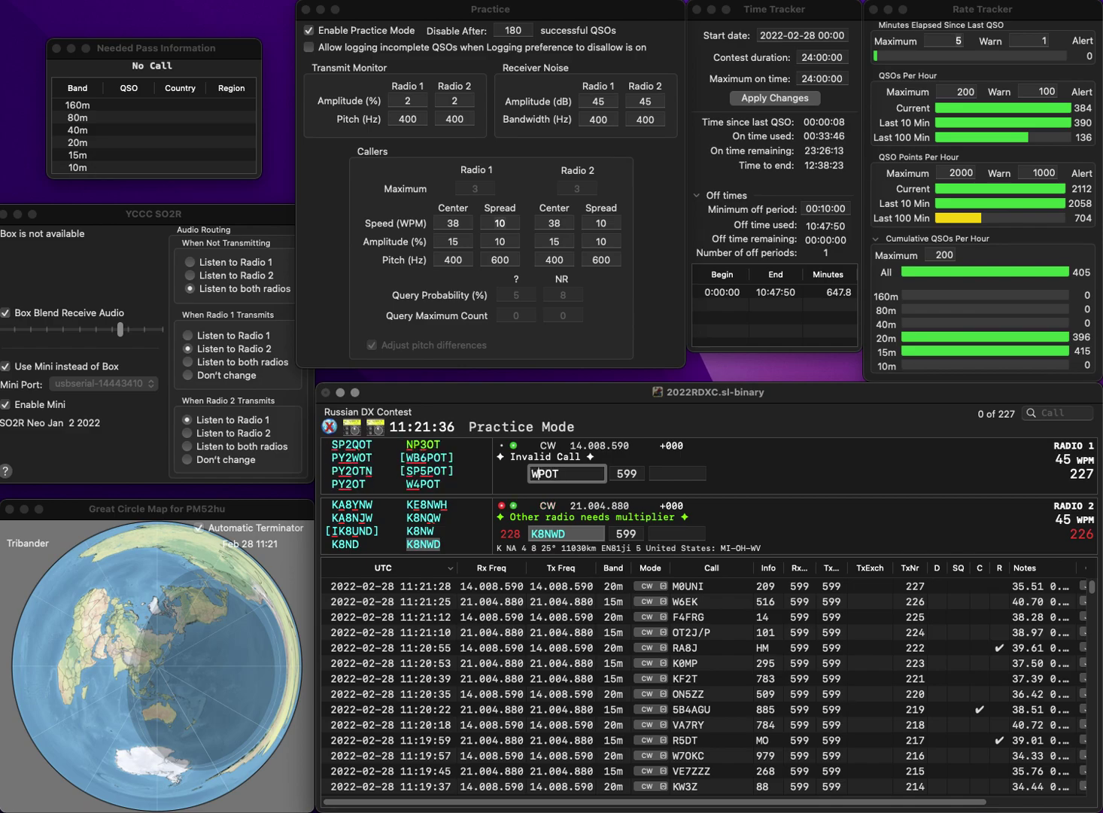
pyautogui.press('Return')
pyautogui.press('Tab')
pyautogui.write('803')
pyautogui.press('Return')
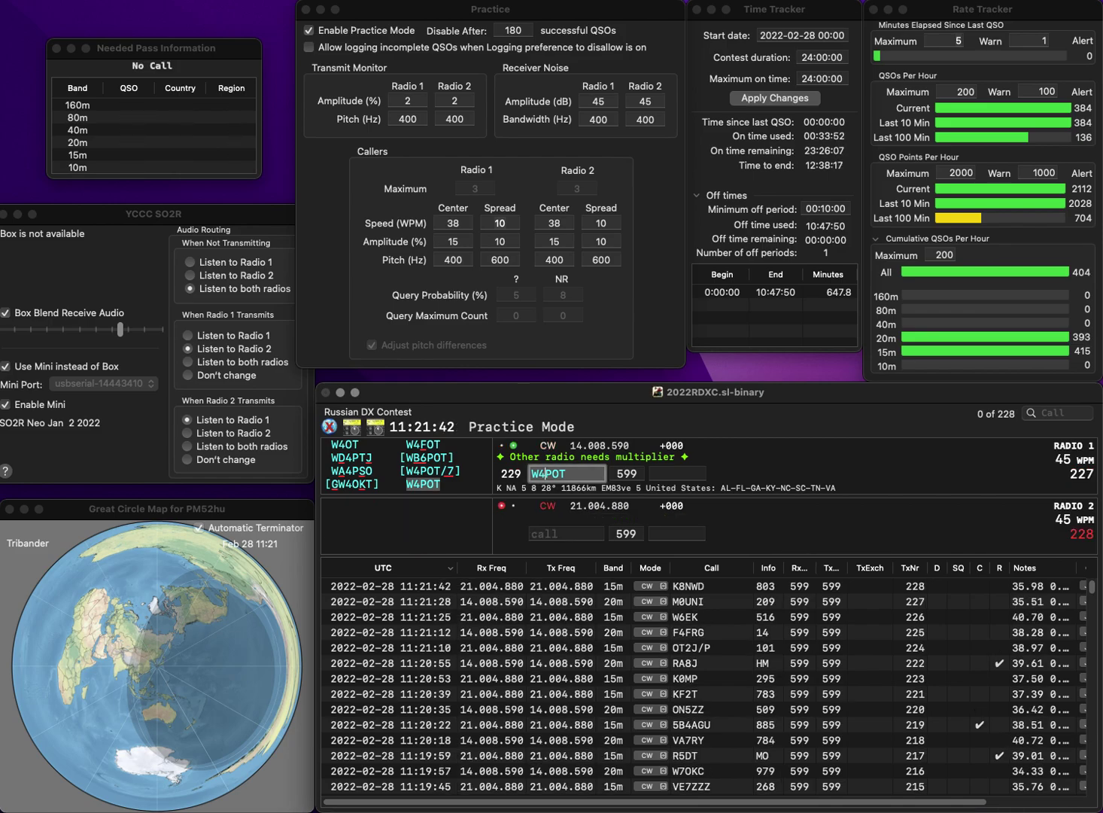
pyautogui.press('Tab')
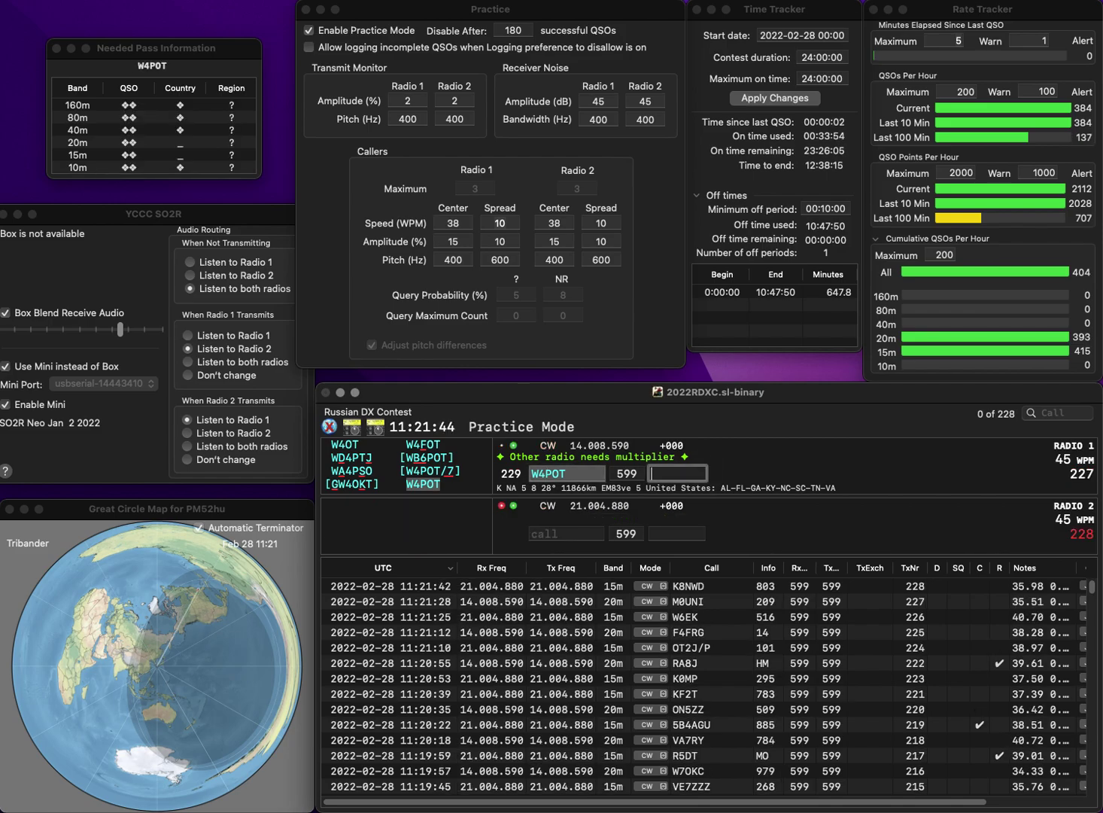
pyautogui.write('893')
pyautogui.press('Return')
# - Answer the Radio 2 caller as IK4PMB and the Radio 1 caller as WD9CIR
pyautogui.write('IKPMB')
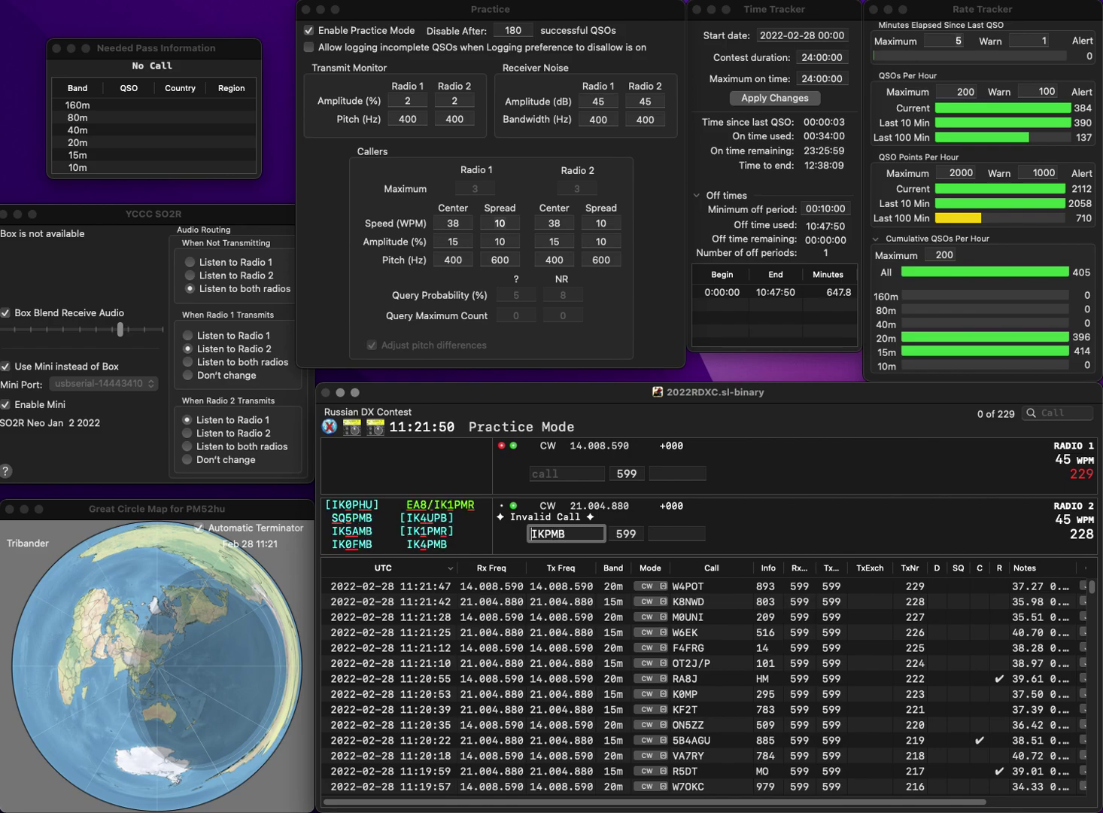
pyautogui.write('4')
pyautogui.press('Return')
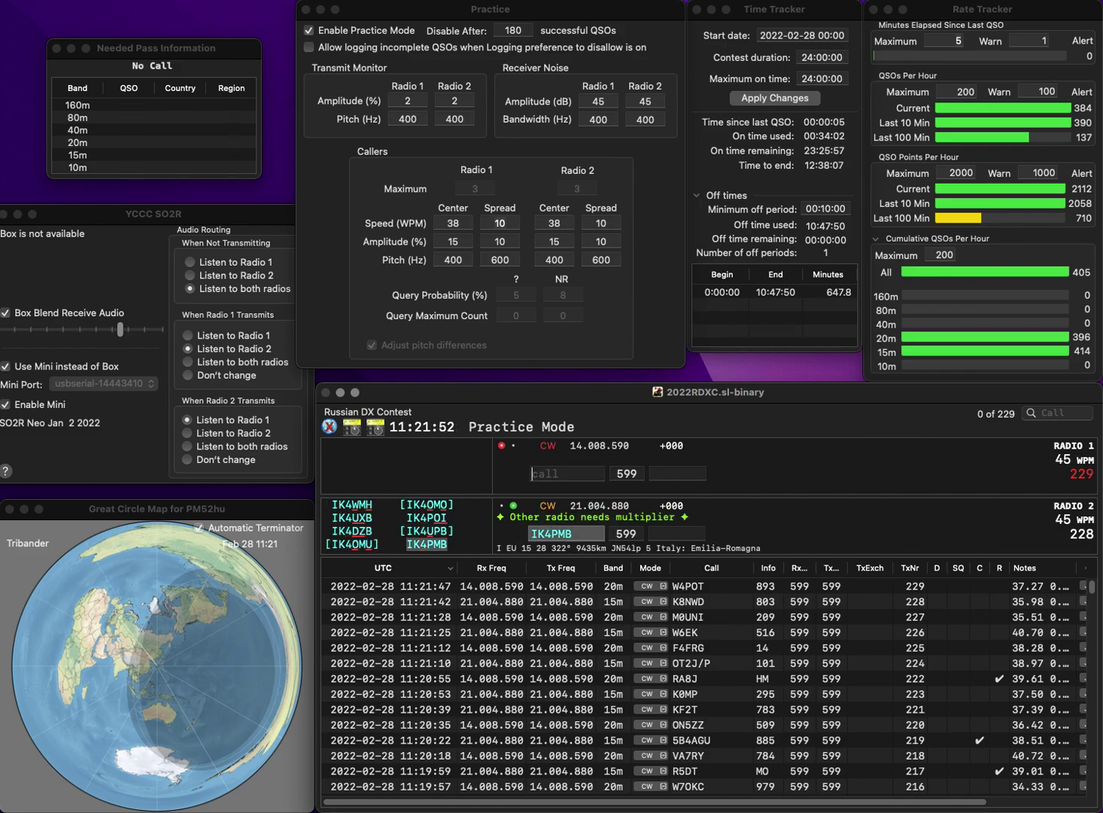
pyautogui.write('WD9CIR')
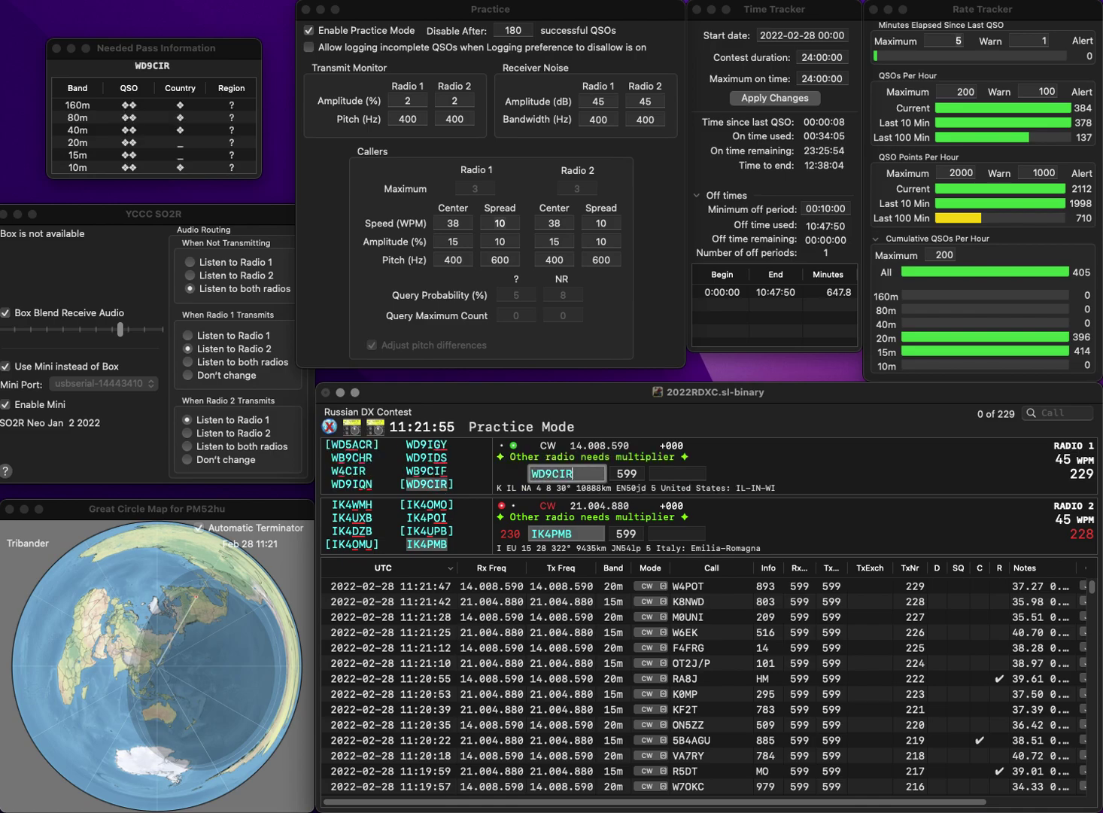
pyautogui.press('Return')
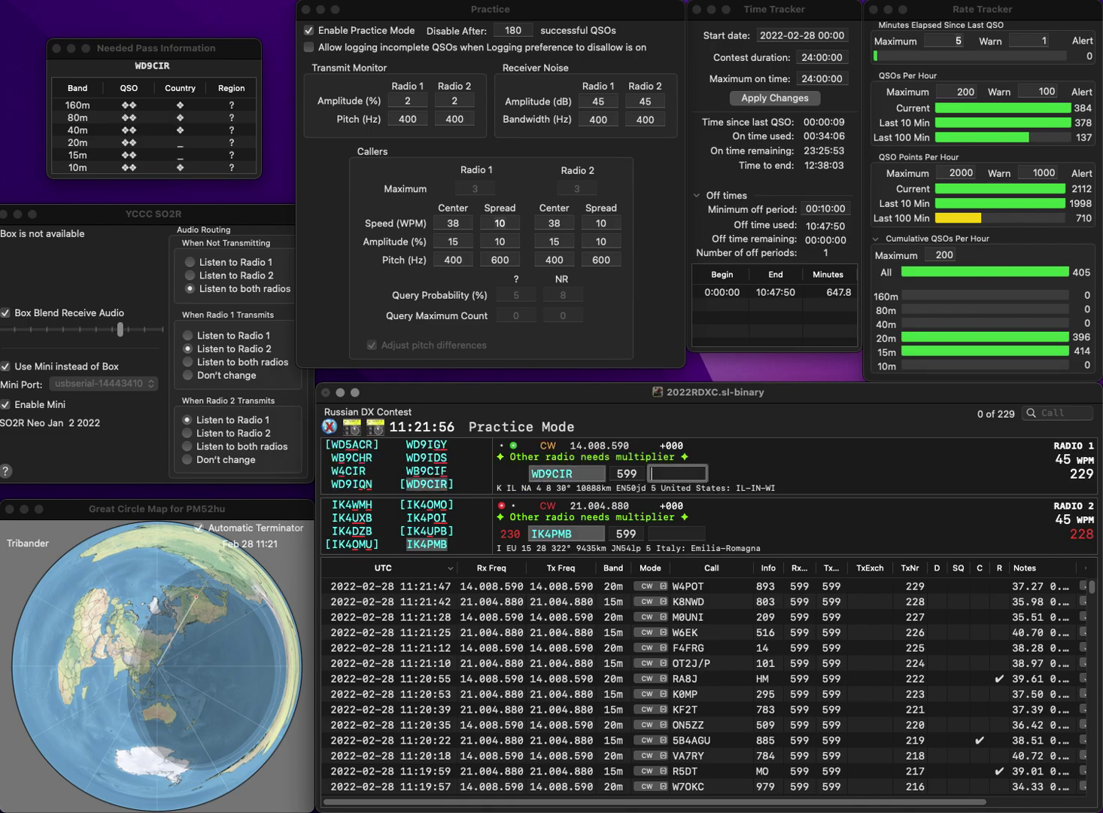
pyautogui.write('224')
pyautogui.press('BackSpace')
pyautogui.write('5')
pyautogui.press('Return')
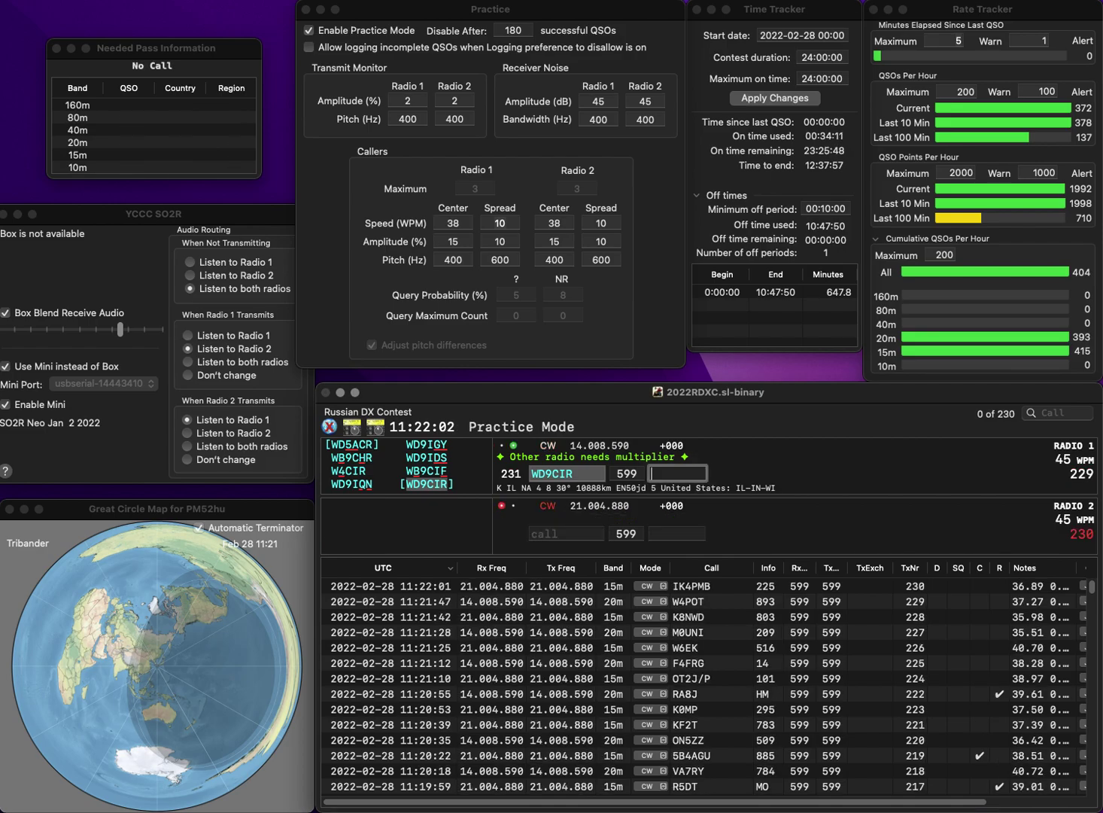
pyautogui.write('87')
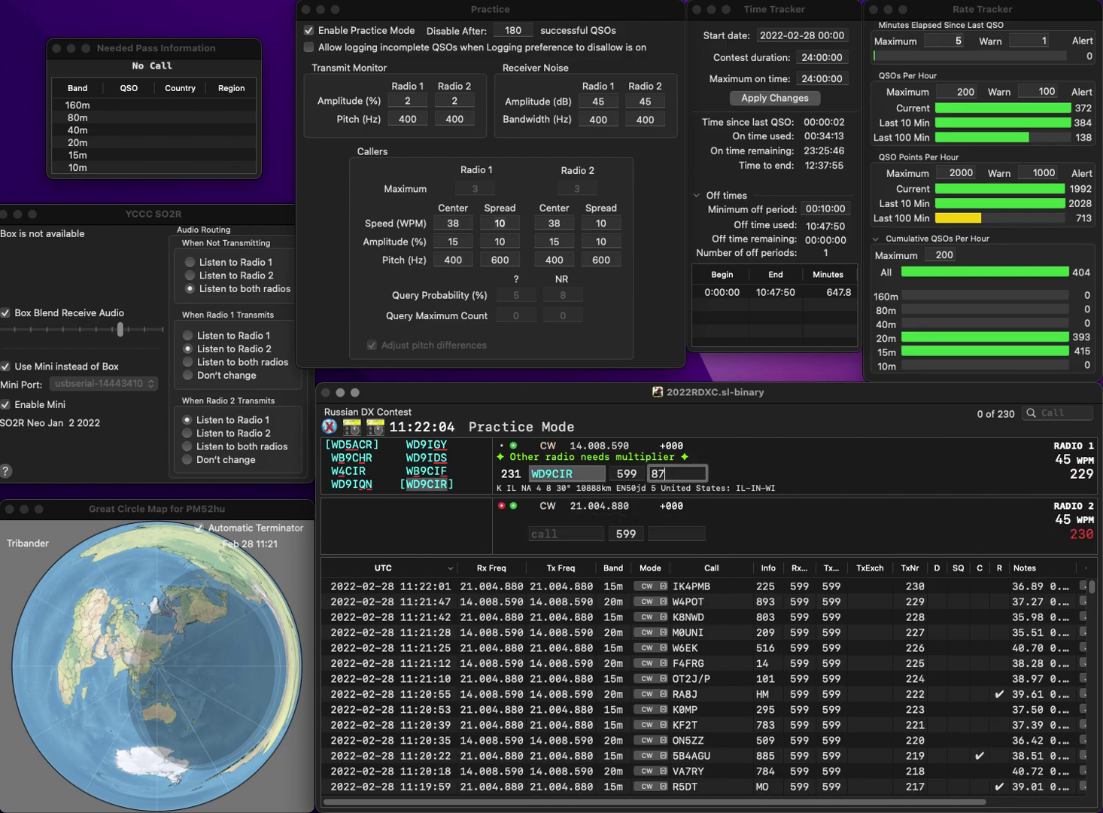
pyautogui.write('5')
pyautogui.press('Return')
pyautogui.write('PA')
pyautogui.press('Return')
pyautogui.write('W4GHV')
pyautogui.press('Return')
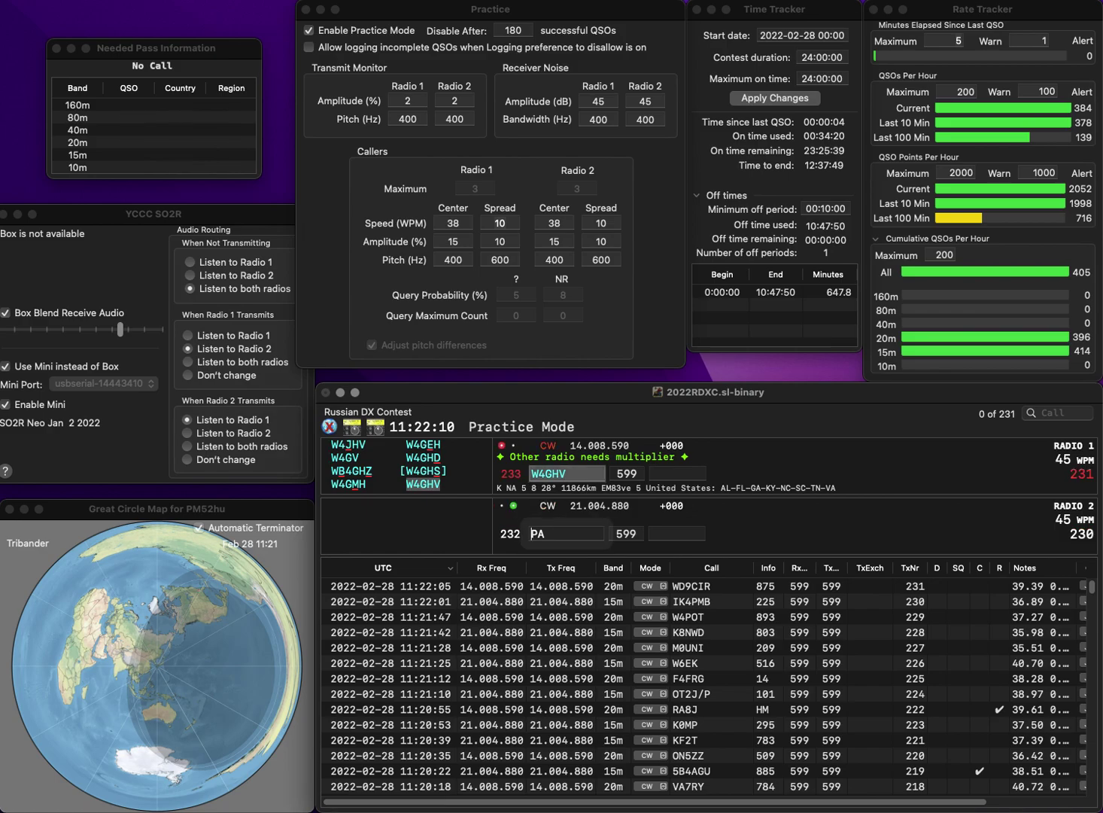
# - Complete the partial Radio 2 call as JR4GPA and send the exchange again
pyautogui.write('JR4')
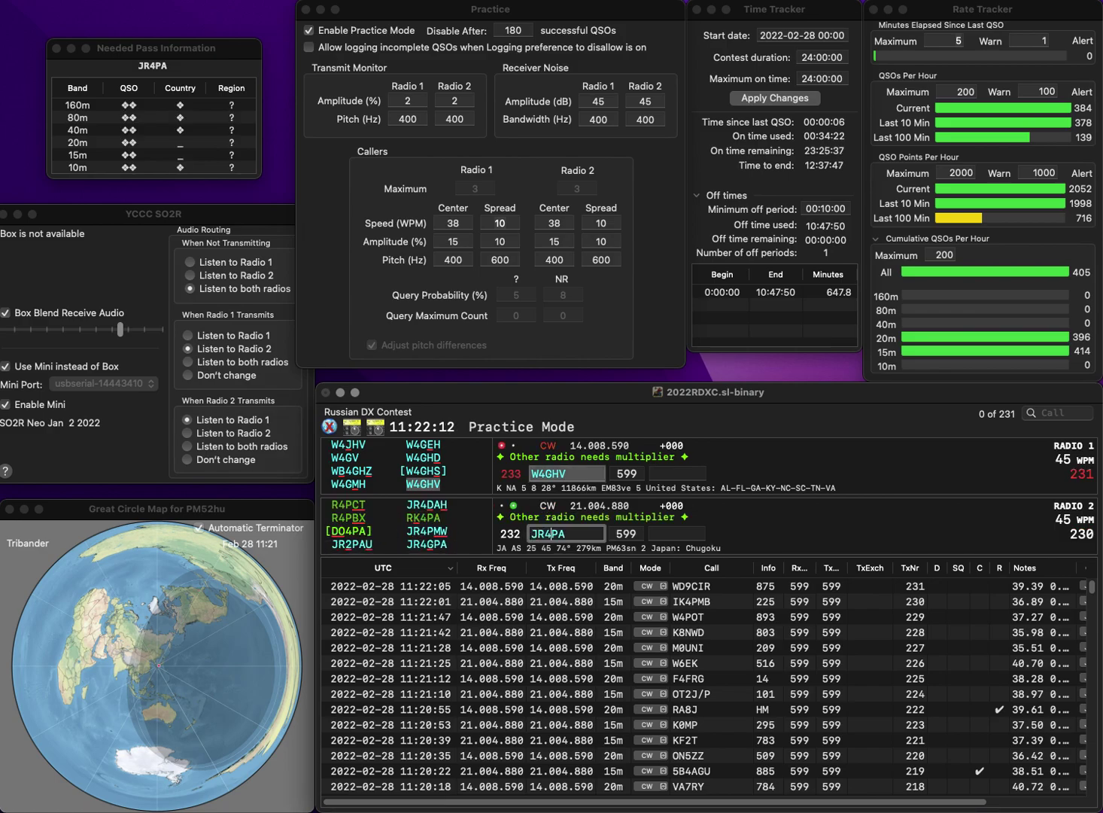
pyautogui.write('G')
pyautogui.press('Return')
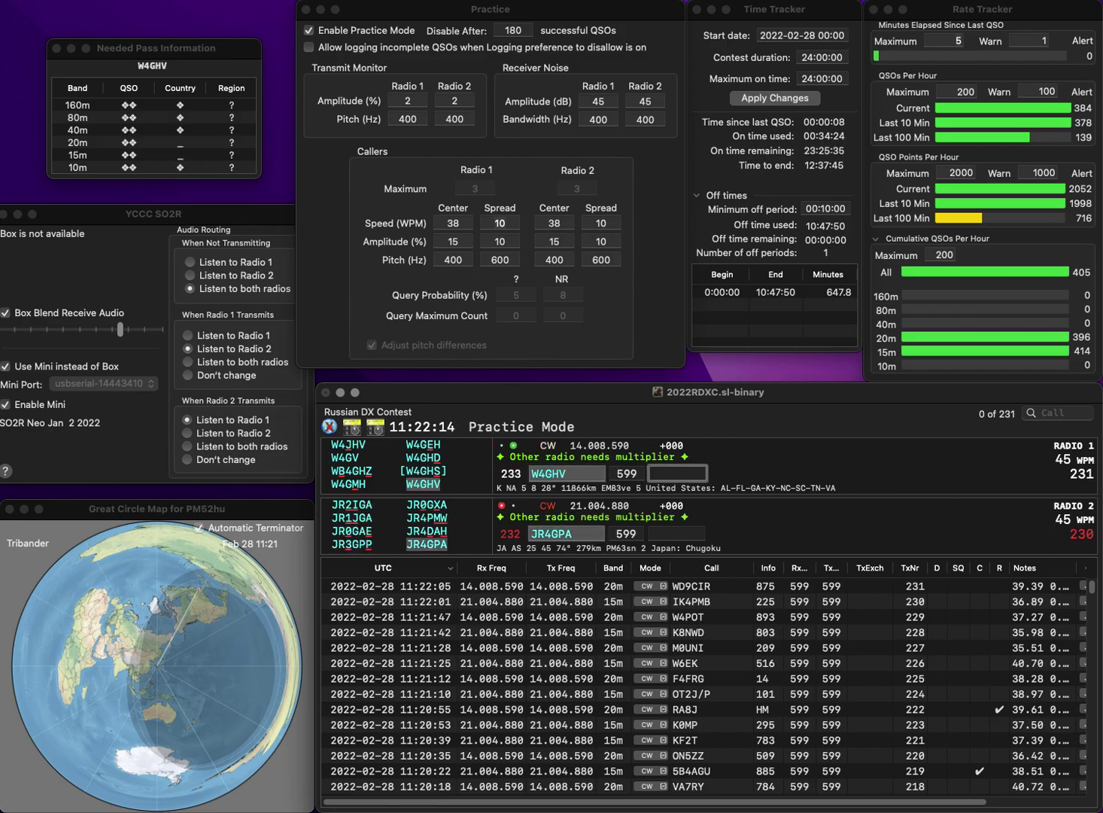
pyautogui.write('876')
pyautogui.press('Return')
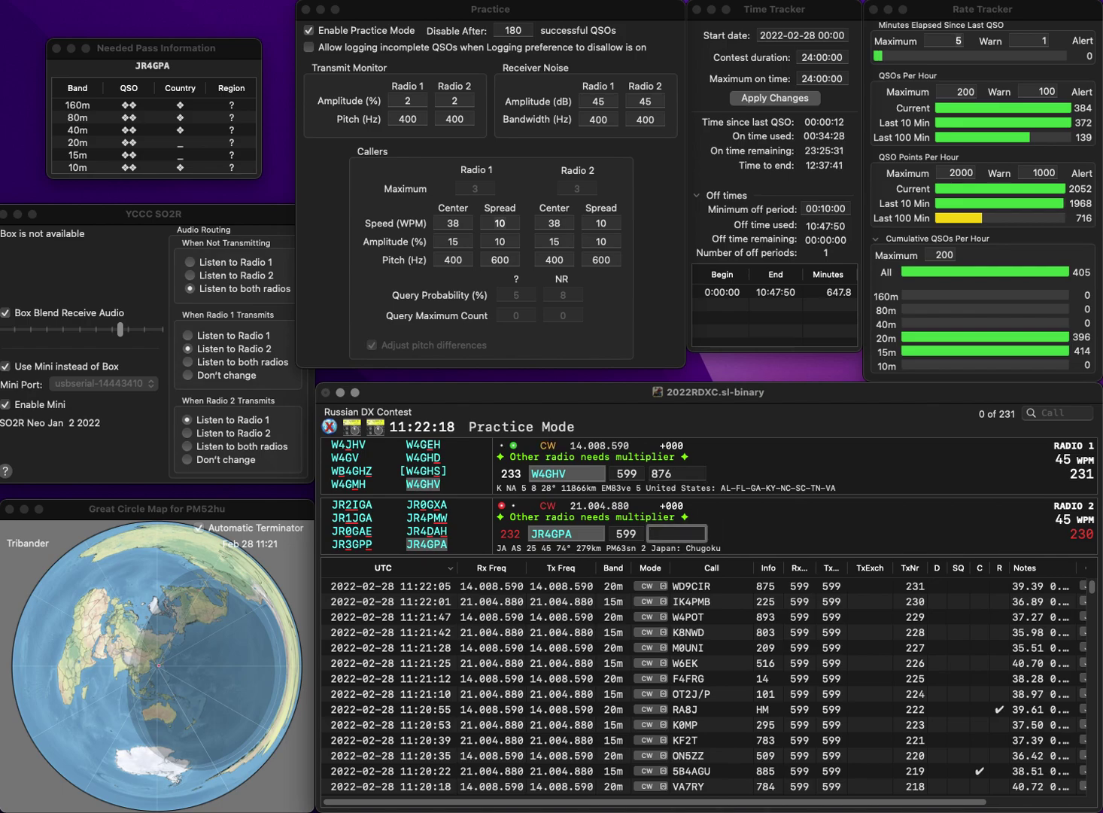
pyautogui.write('122')
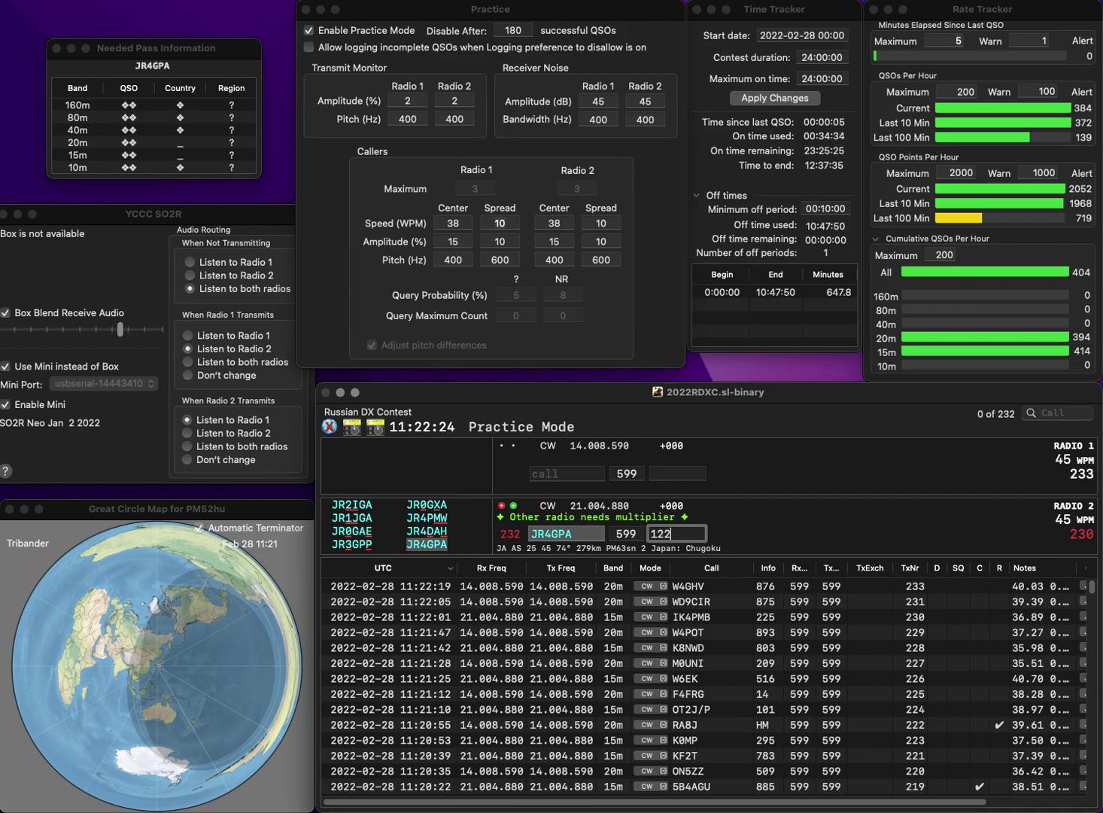
pyautogui.press('Return')
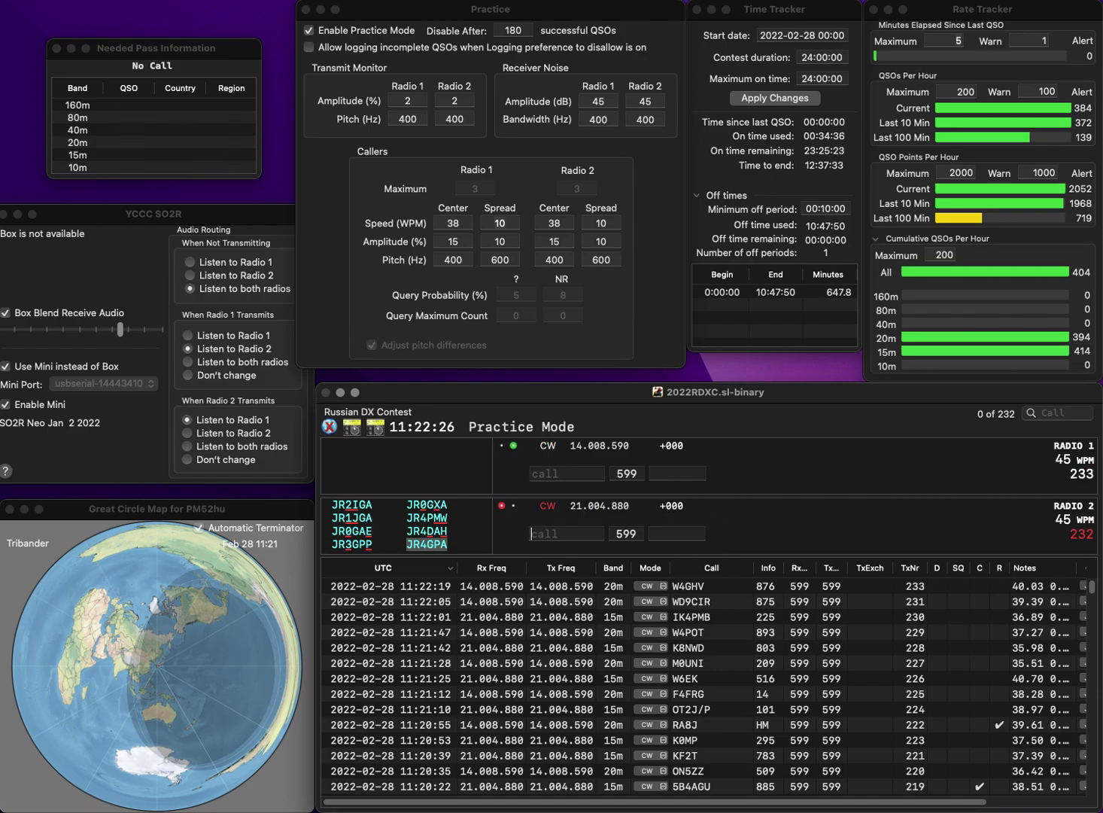
pyautogui.write('K7')
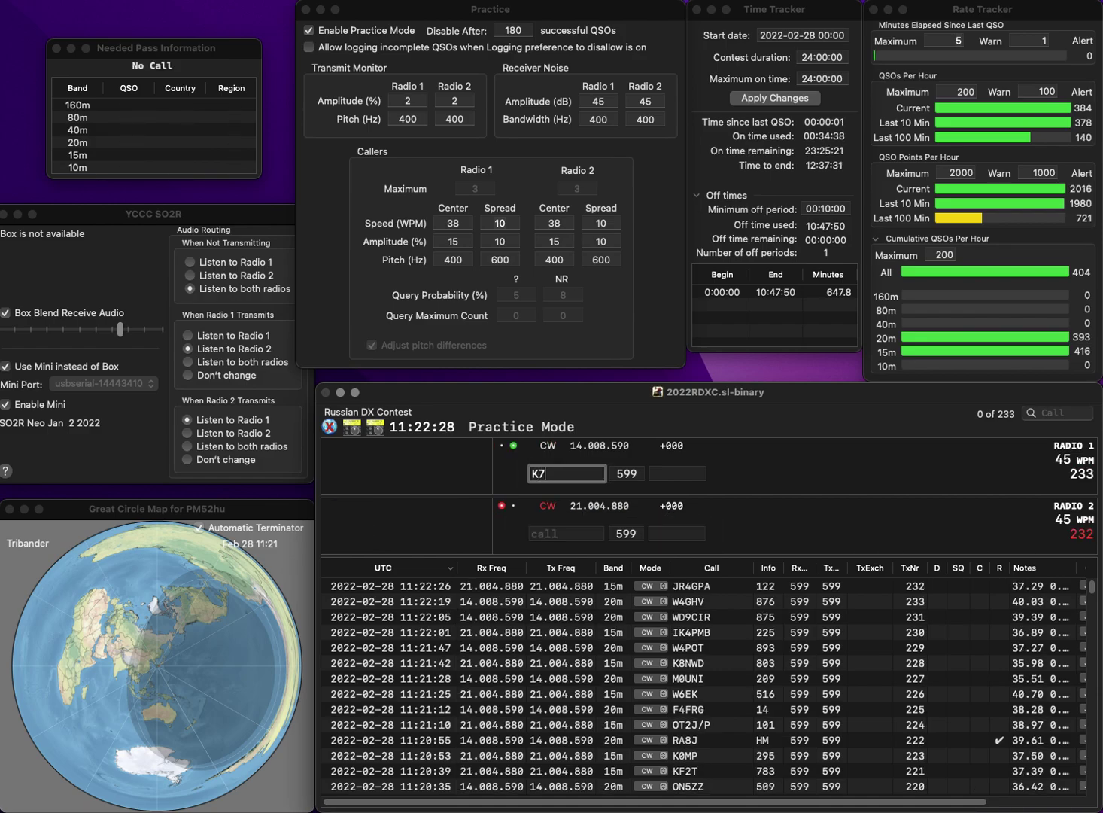
pyautogui.write('PNO')
pyautogui.press('Return')
pyautogui.write('5VX')
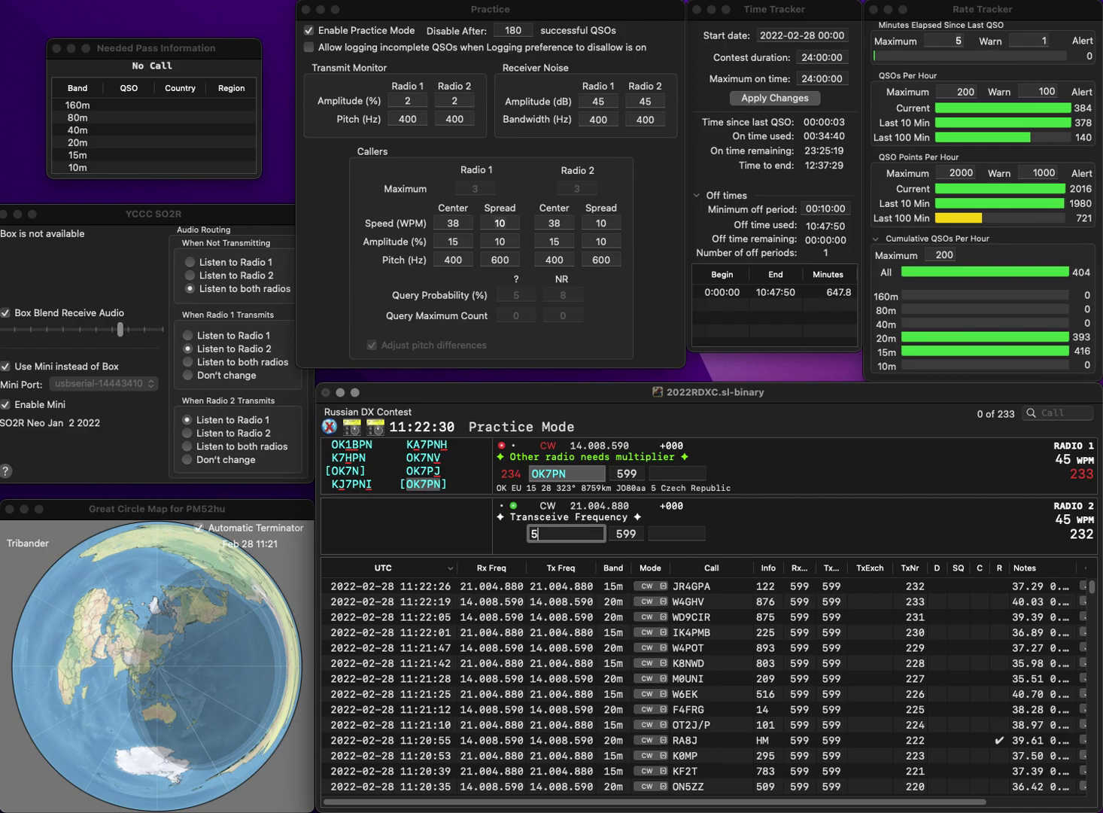
pyautogui.press('Home')
pyautogui.press('Home')
pyautogui.write('UR')
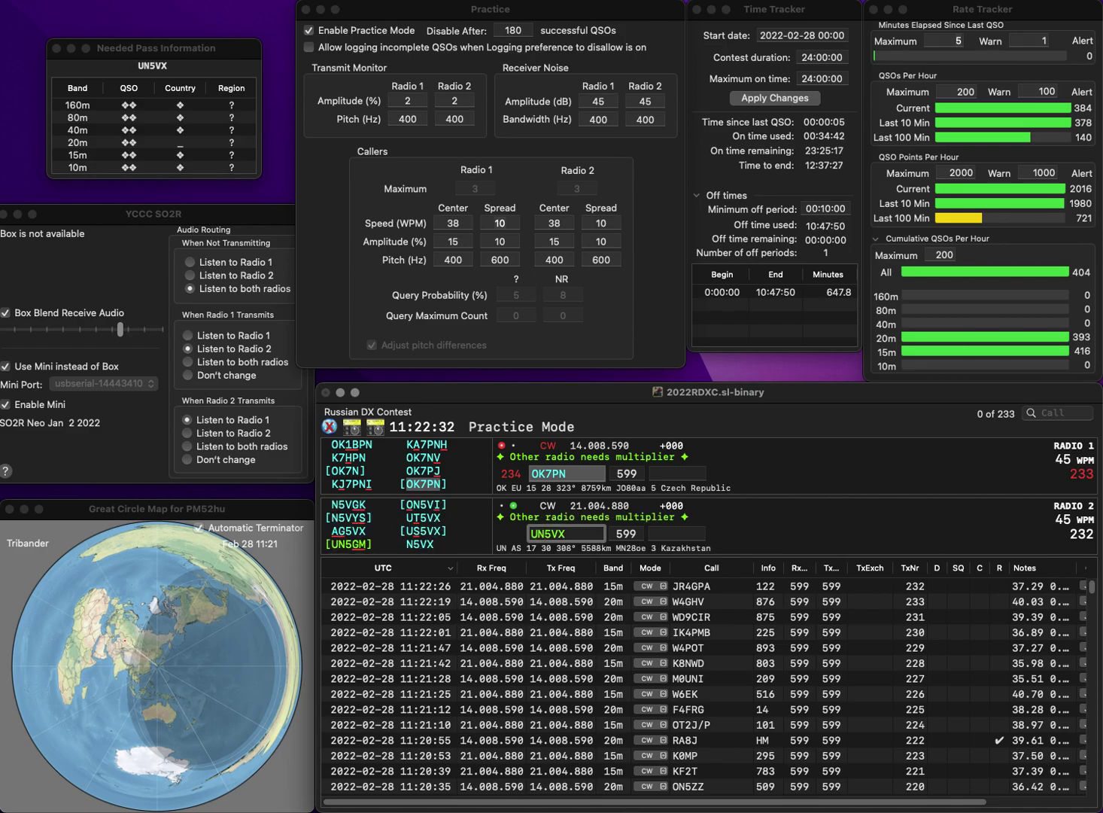
pyautogui.press('Return')
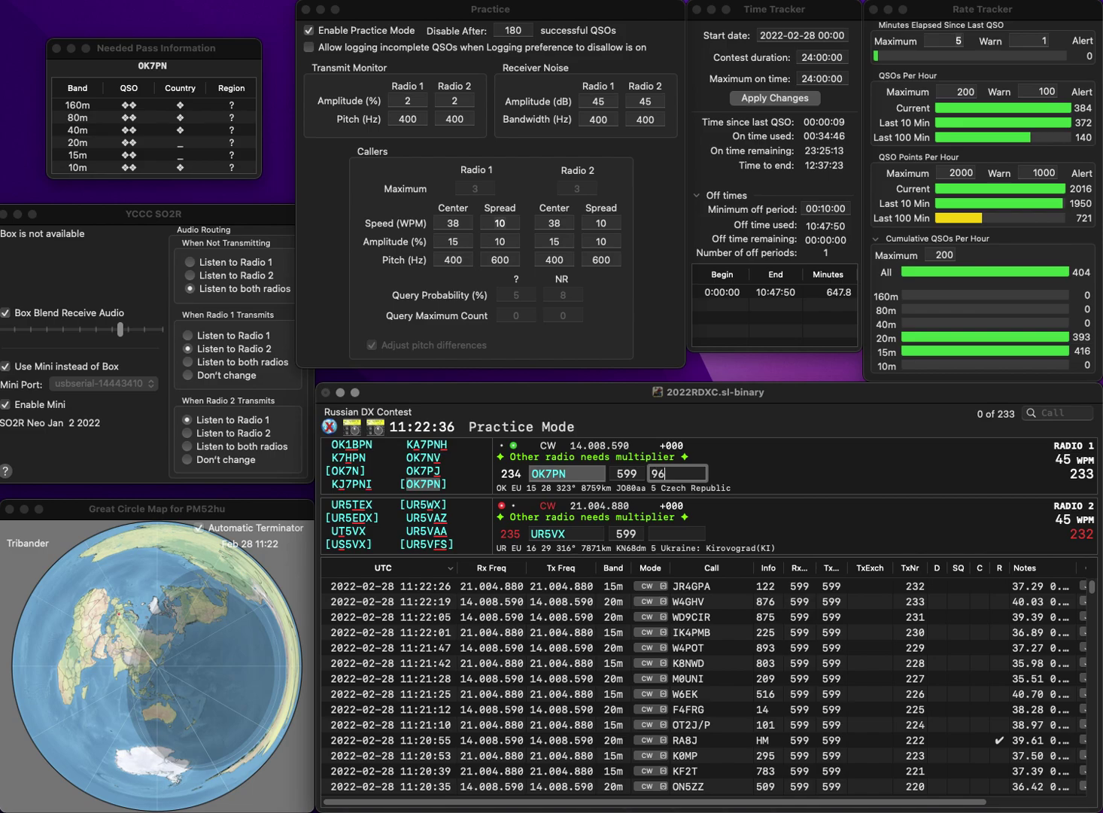
pyautogui.press('Return')
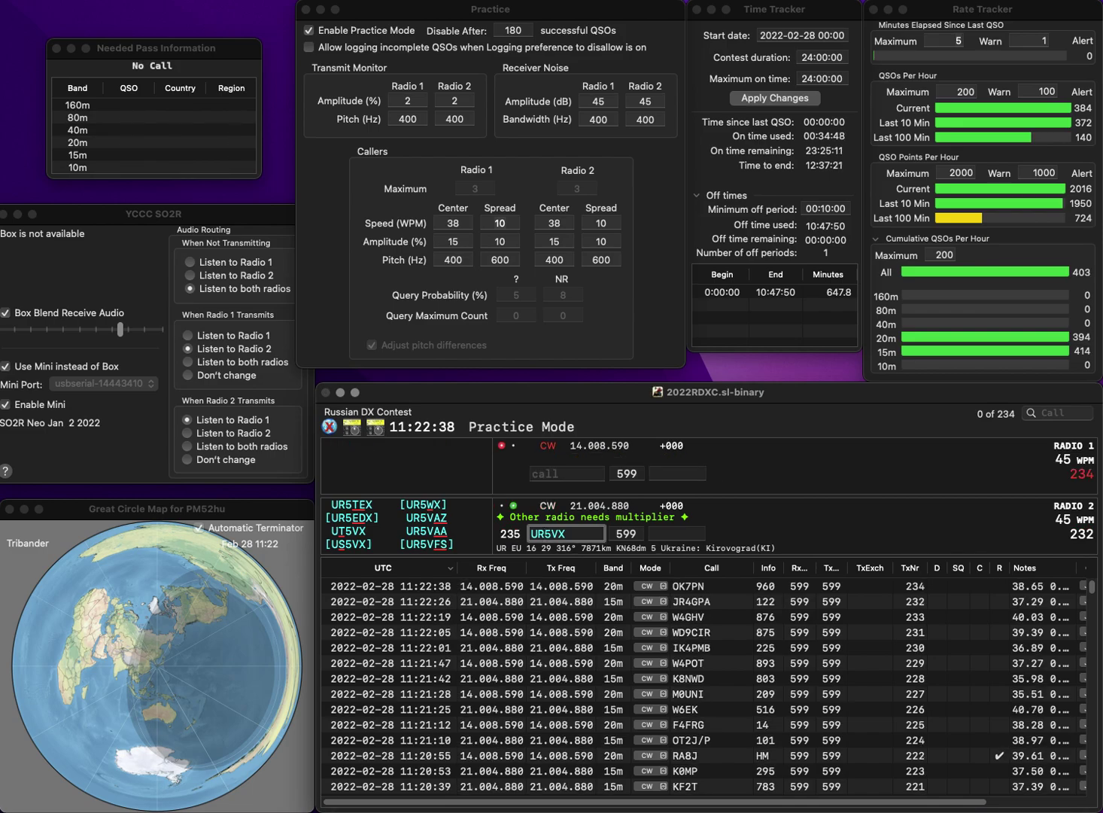
pyautogui.press('BackSpace')
pyautogui.write('S')
pyautogui.press('Return')
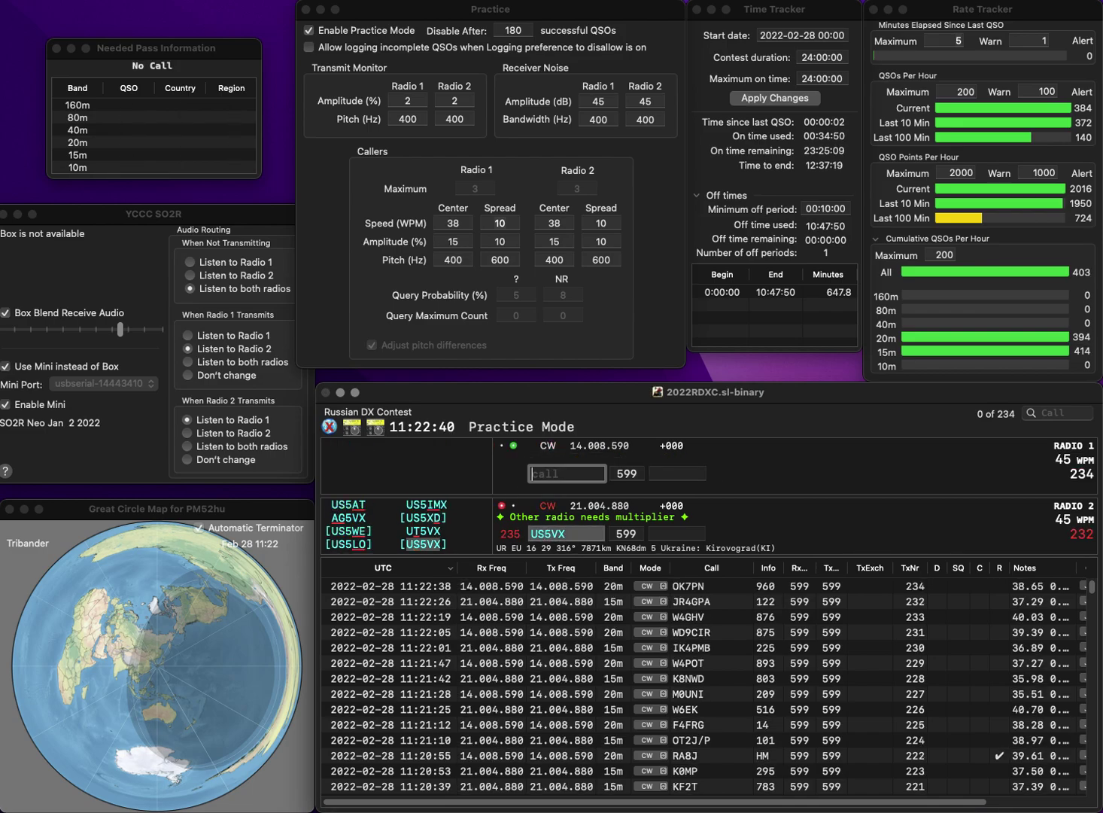
pyautogui.write('PD0OT')
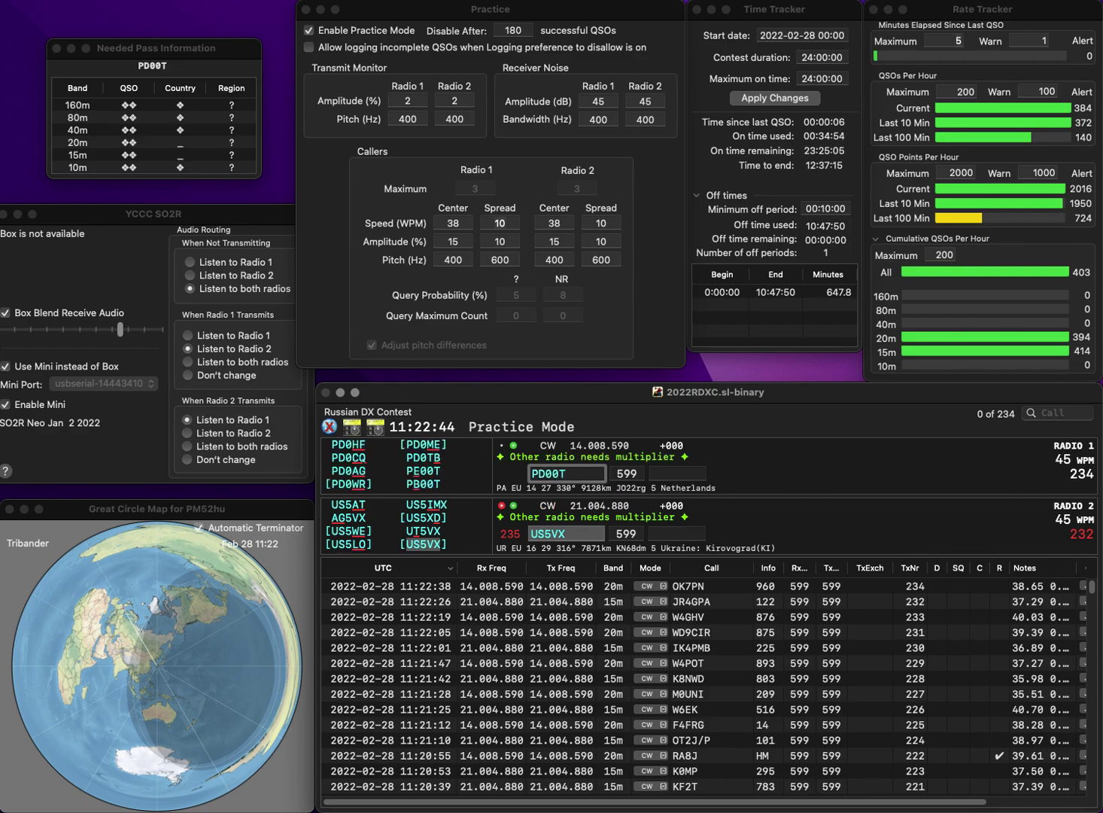
pyautogui.press('Left')
pyautogui.press('Left')
pyautogui.press('BackSpace')
pyautogui.write('B')
pyautogui.press('Return')
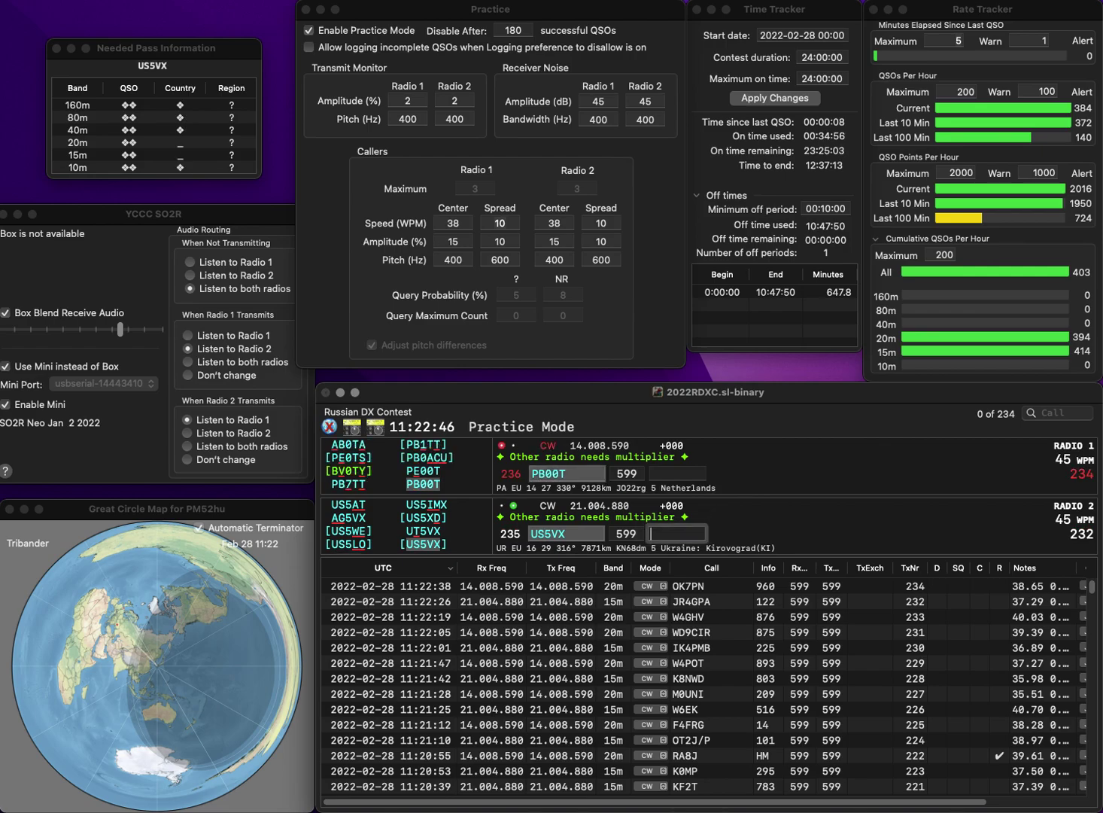
pyautogui.write('149')
pyautogui.press('Return')
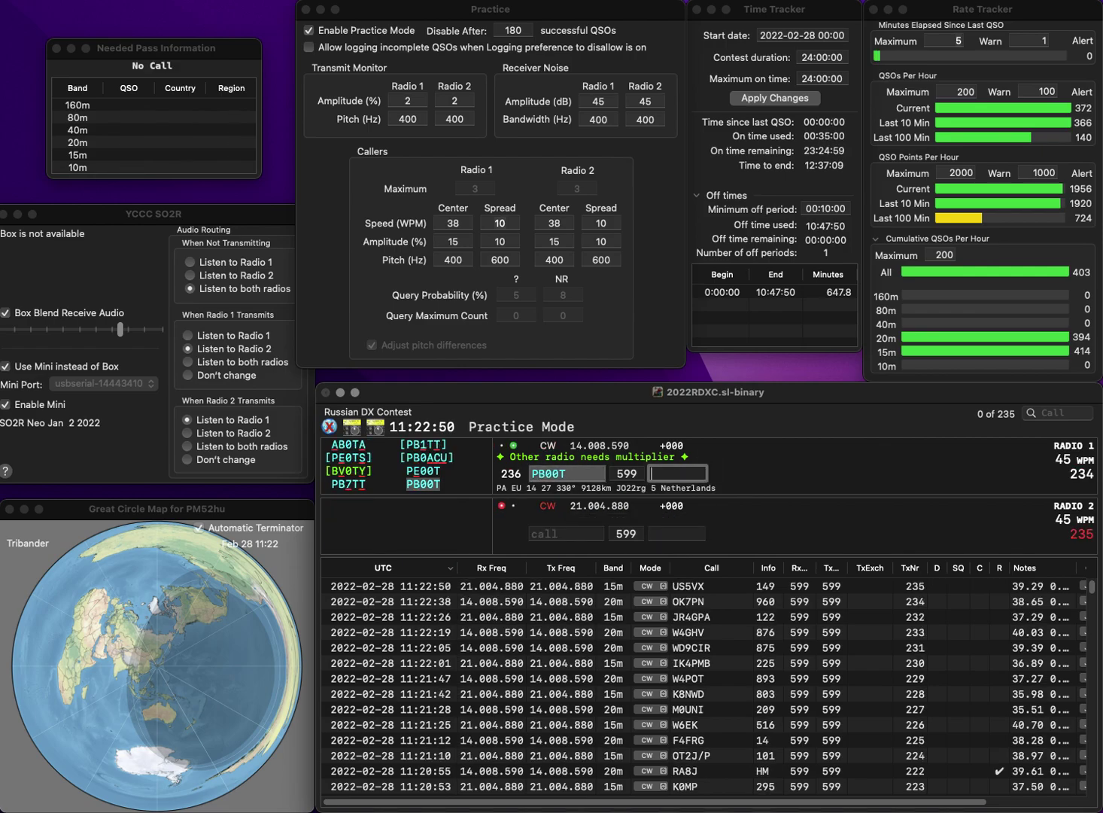
pyautogui.write('316')
pyautogui.press('Return')
pyautogui.write('BTH')
pyautogui.press('Home')
pyautogui.write('F5')
pyautogui.press('Return')
pyautogui.write('N0REH')
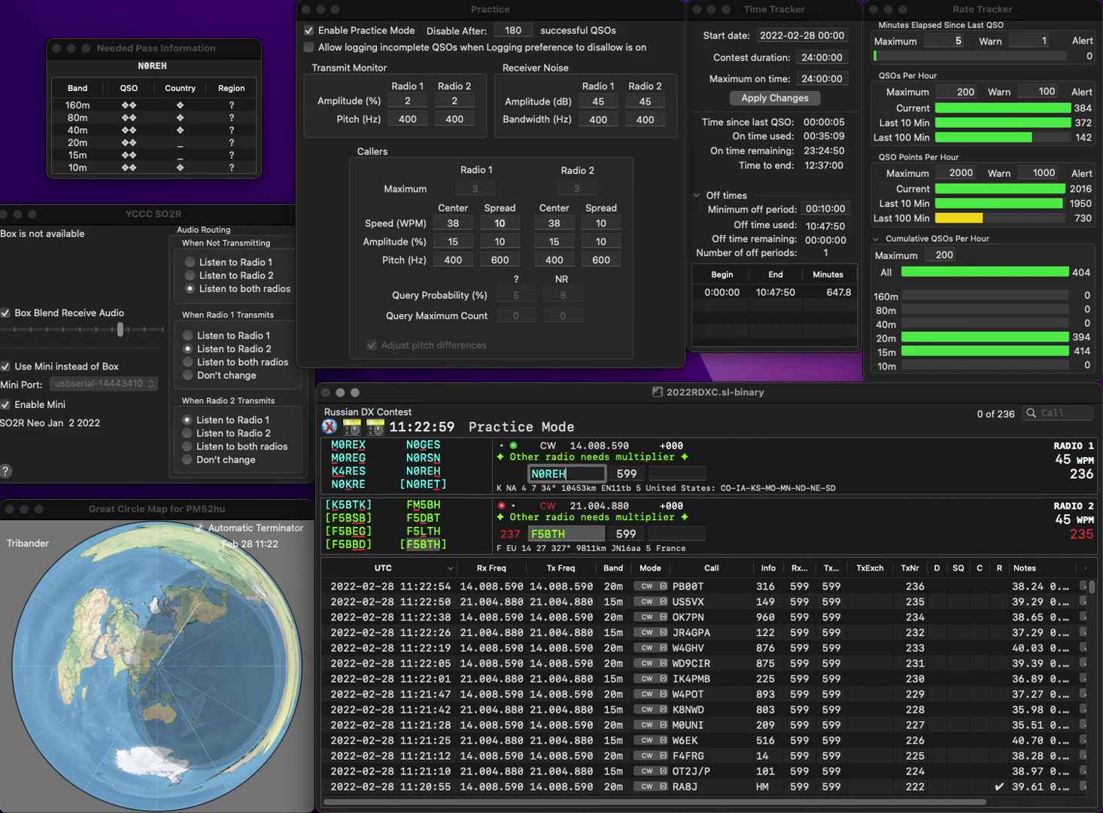
pyautogui.press('space')
pyautogui.press('Return')
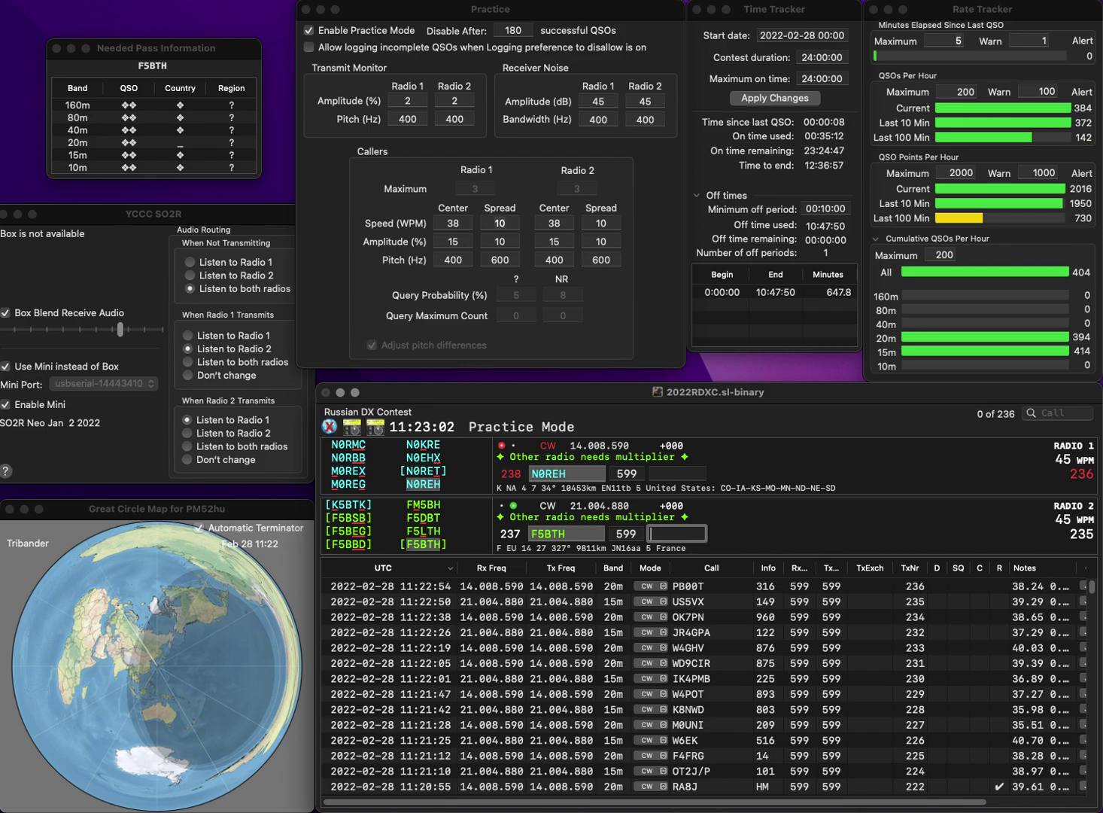
pyautogui.press('Return')
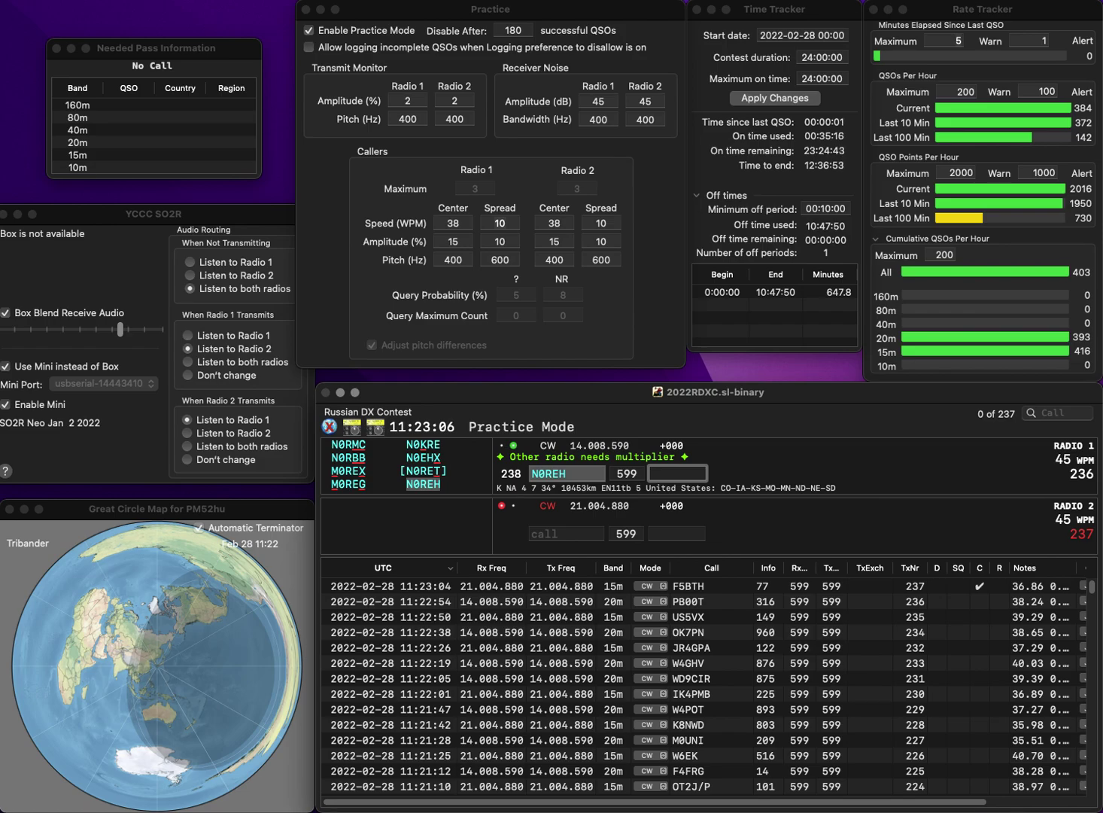
pyautogui.write('443')
pyautogui.press('Return')
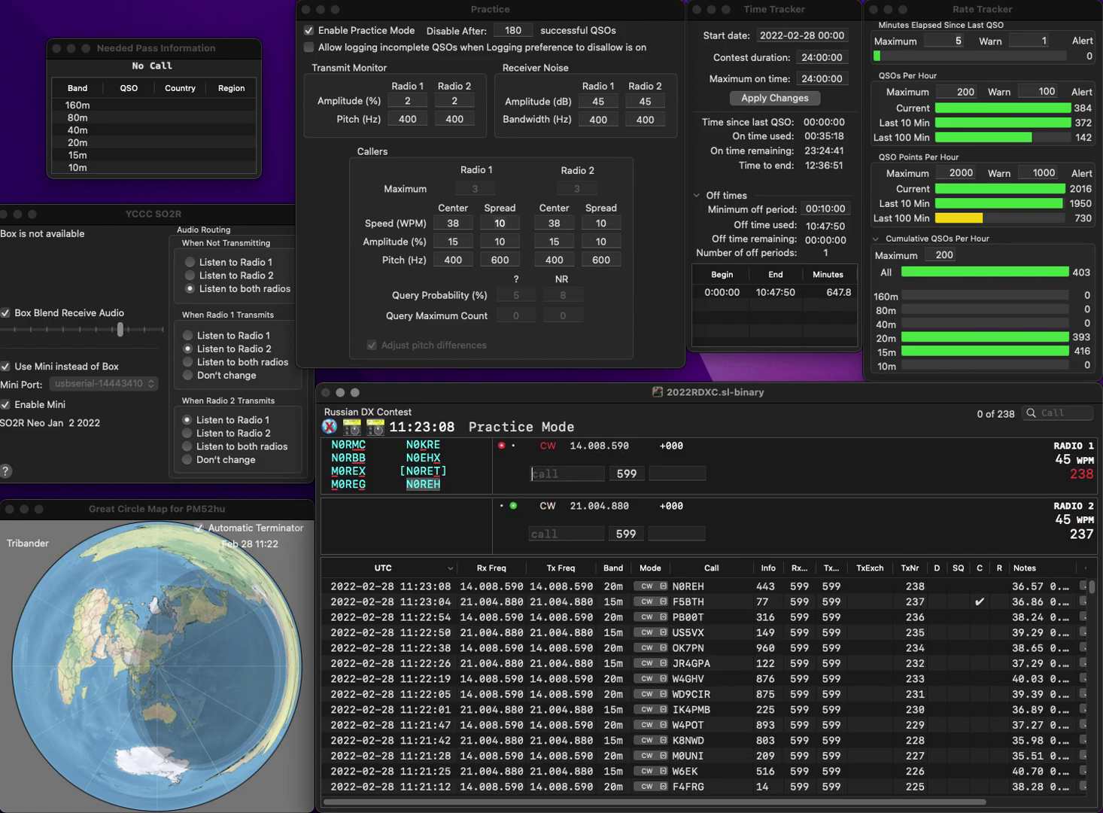
# - Answer the Radio 2 caller with the partial call KC and the Radio 1 caller as S55G
pyautogui.write('KC')
pyautogui.press('Return')
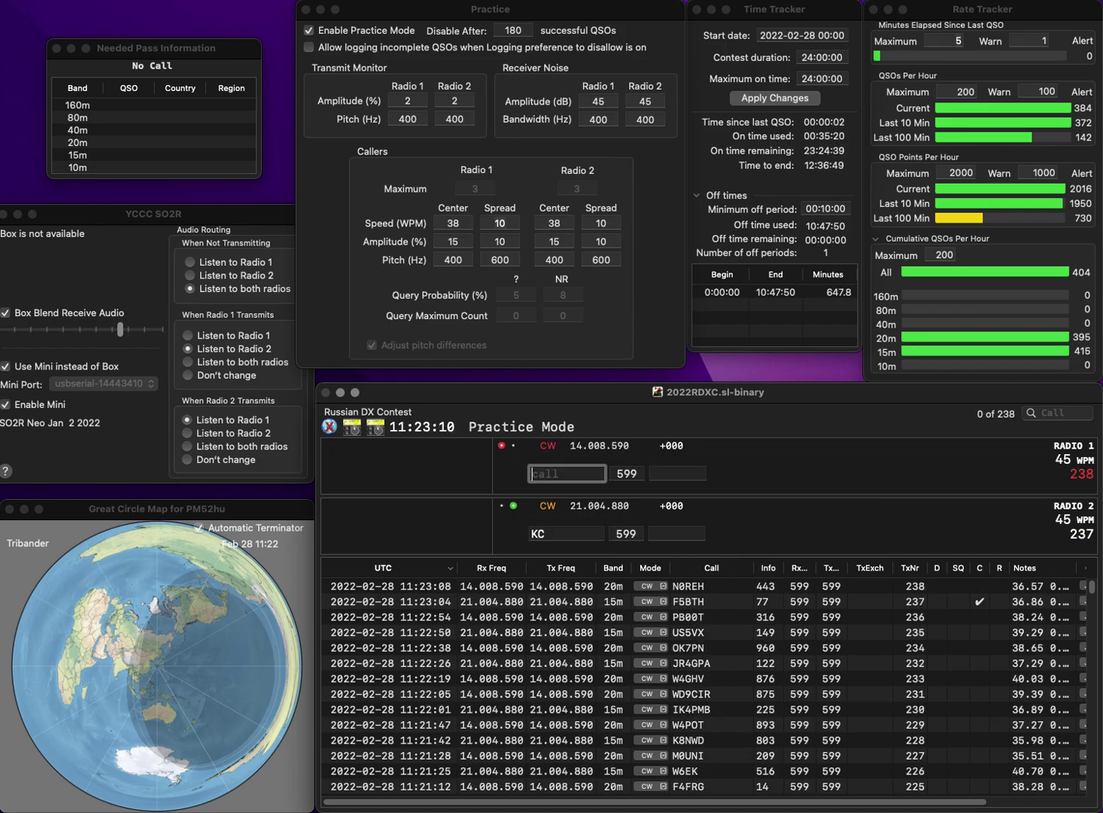
pyautogui.write('5G')
pyautogui.press('Left')
pyautogui.press('Left')
pyautogui.write('S5')
pyautogui.press('Return')
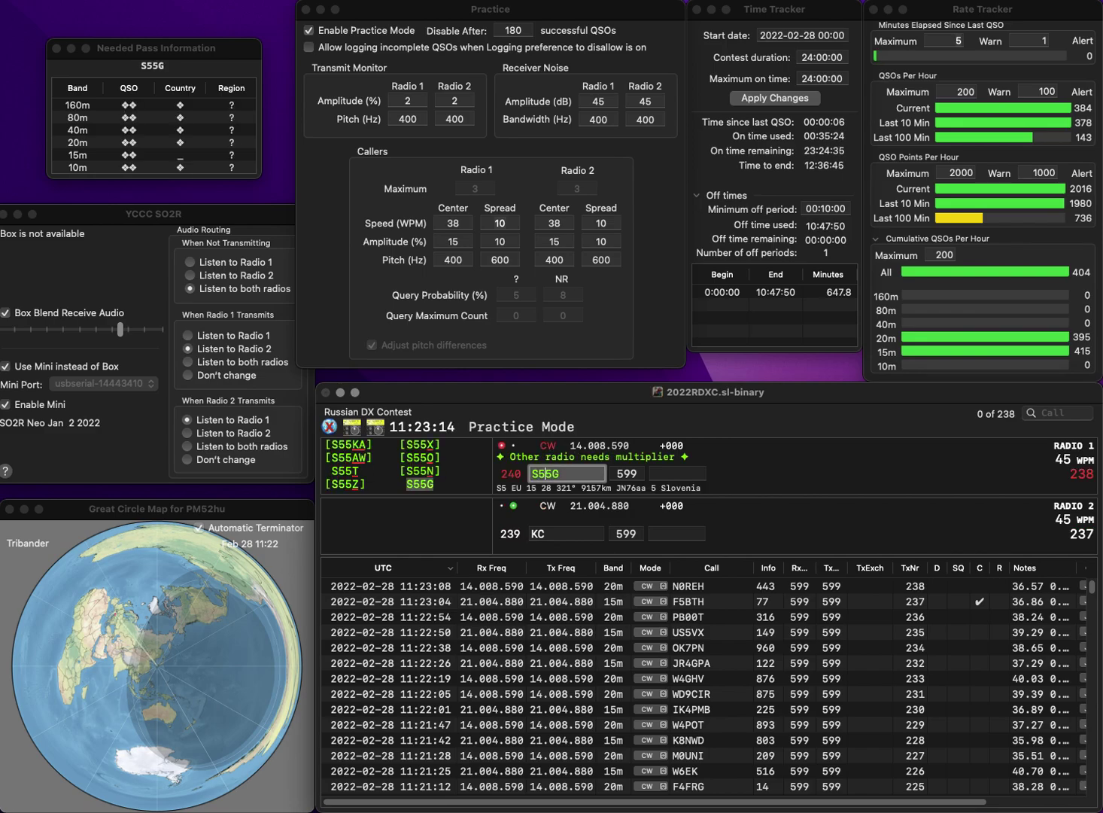
pyautogui.write('E')
pyautogui.write('A4')
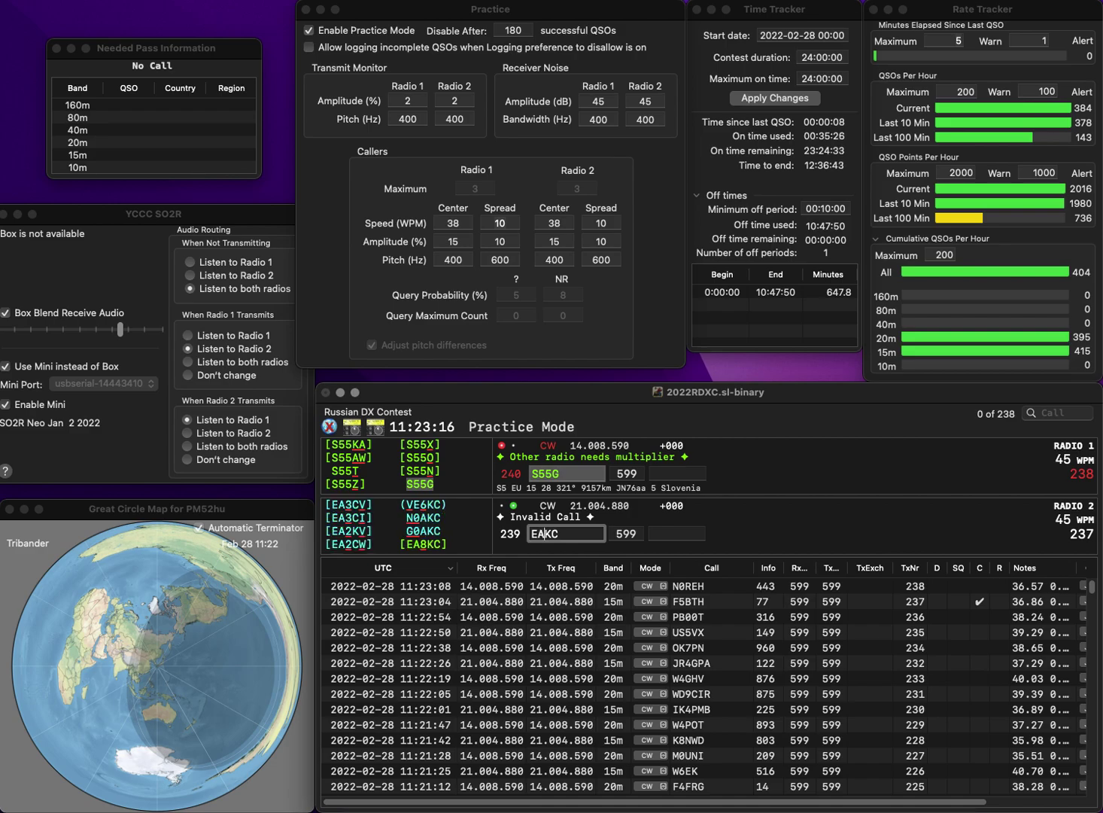
pyautogui.press('BackSpace')
pyautogui.write('5')
pyautogui.press('Return')
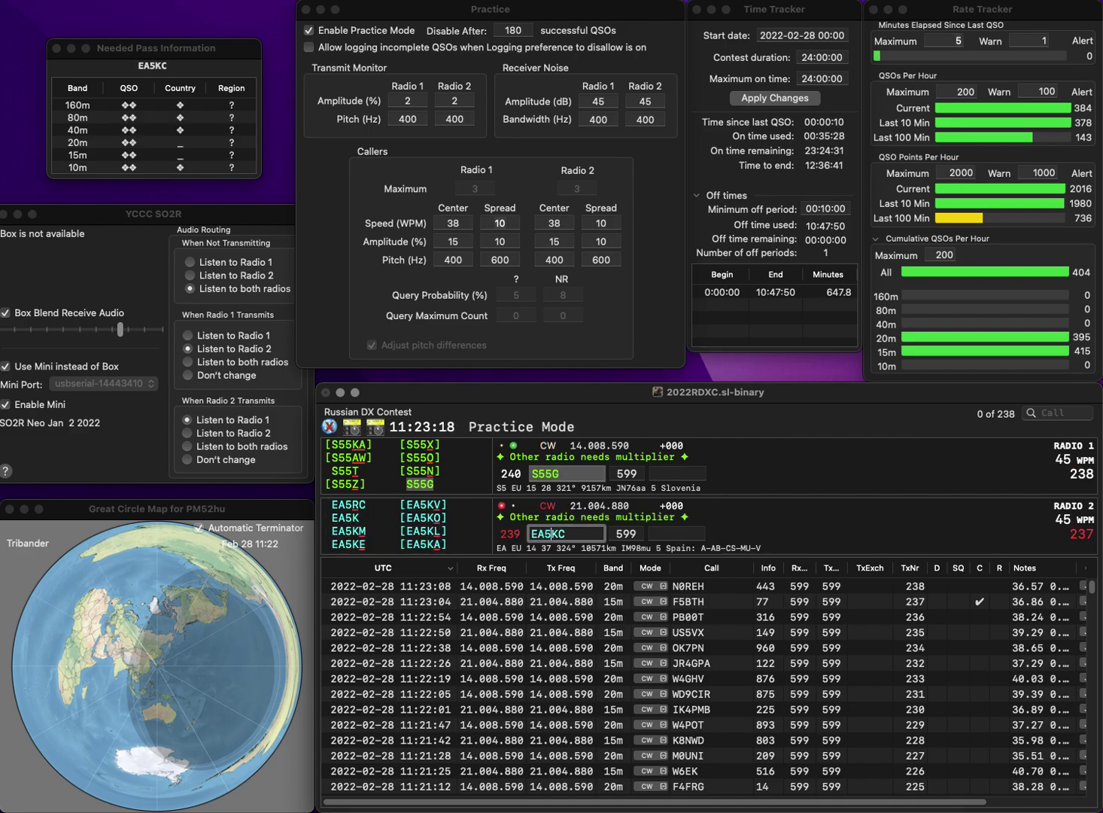
pyautogui.write('2')
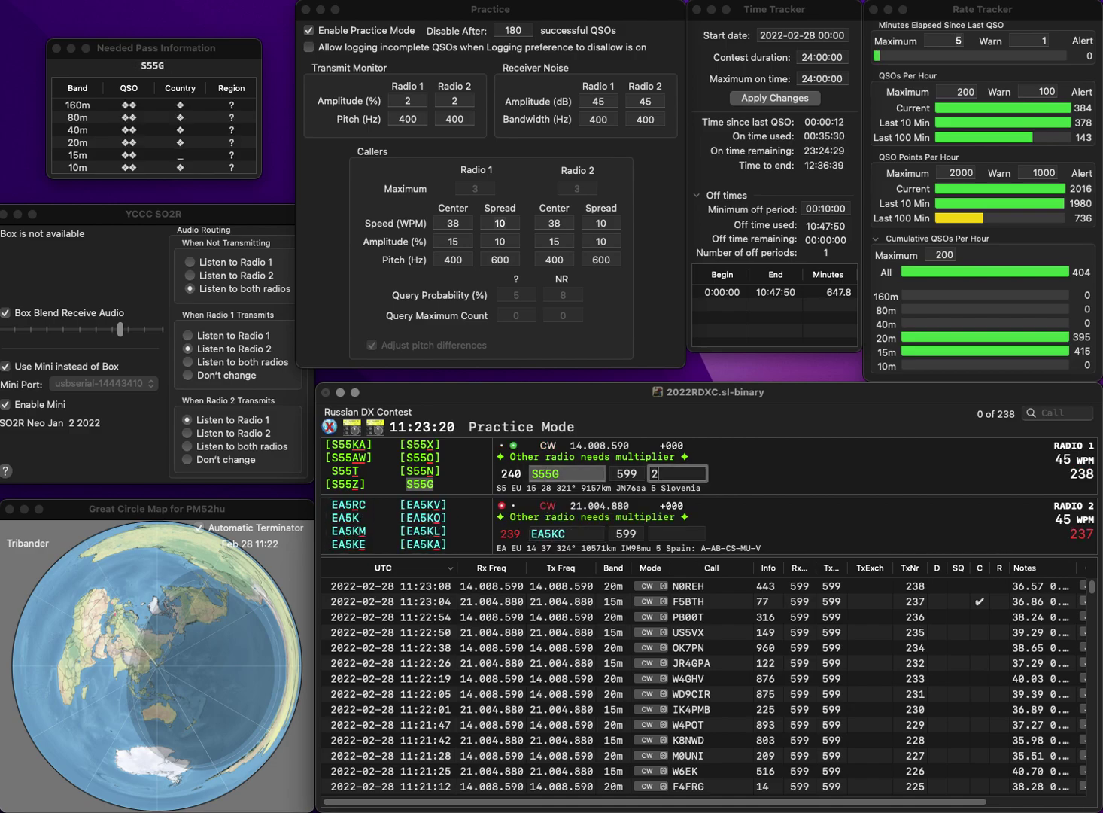
pyautogui.write('00')
pyautogui.press('Return')
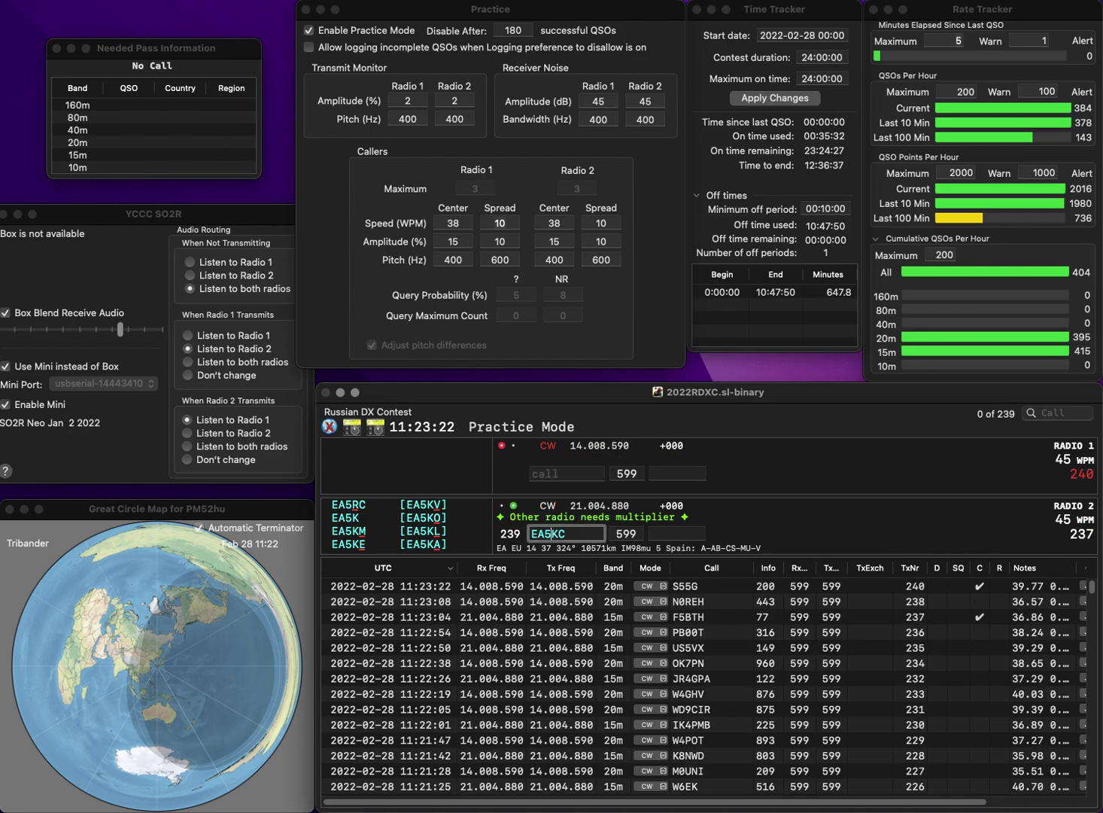
pyautogui.press('Left')
pyautogui.press('Left')
pyautogui.press('BackSpace')
pyautogui.write('3Q')
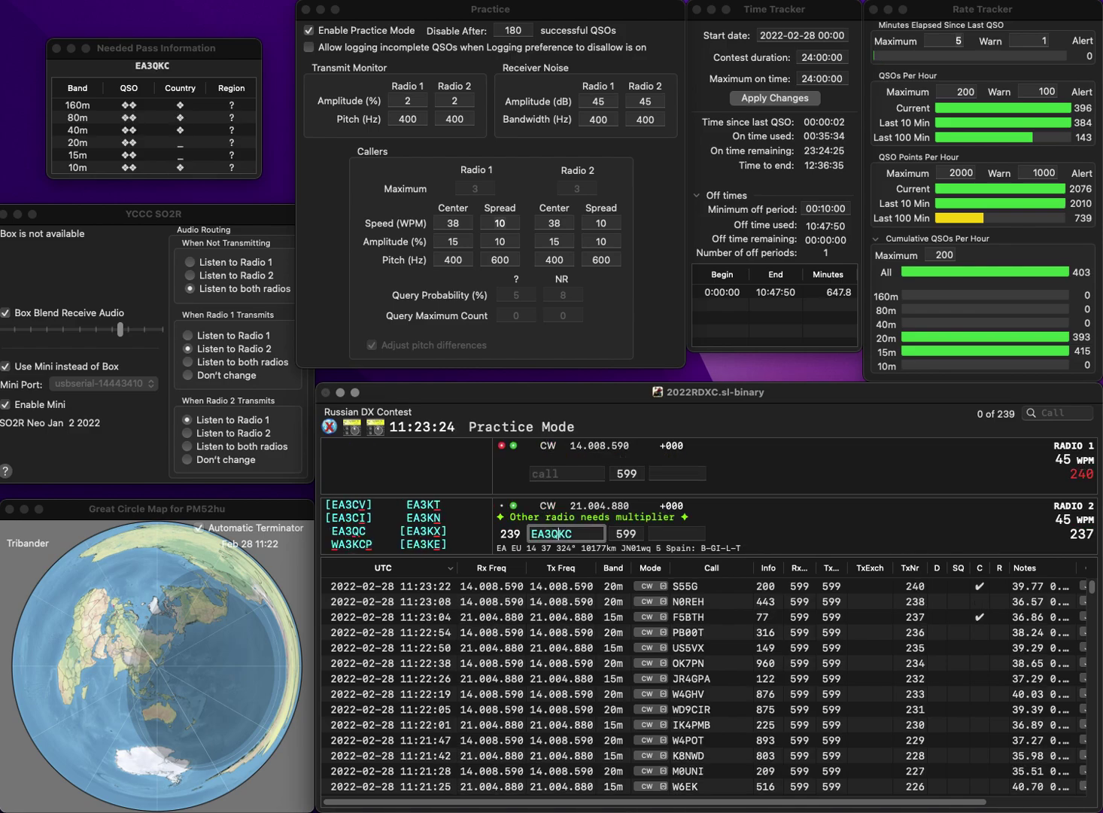
pyautogui.press('Delete')
pyautogui.press('Return')
pyautogui.press('Up')
pyautogui.write('EC7AKV')
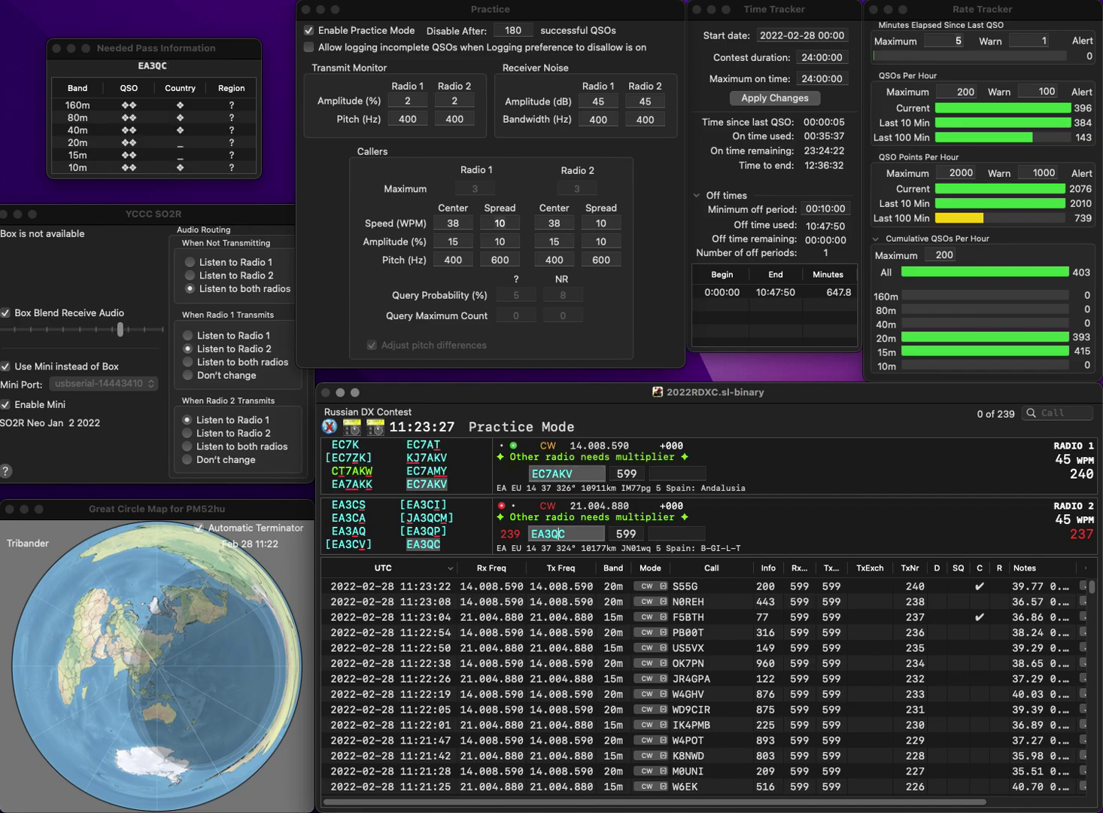
pyautogui.press('space')
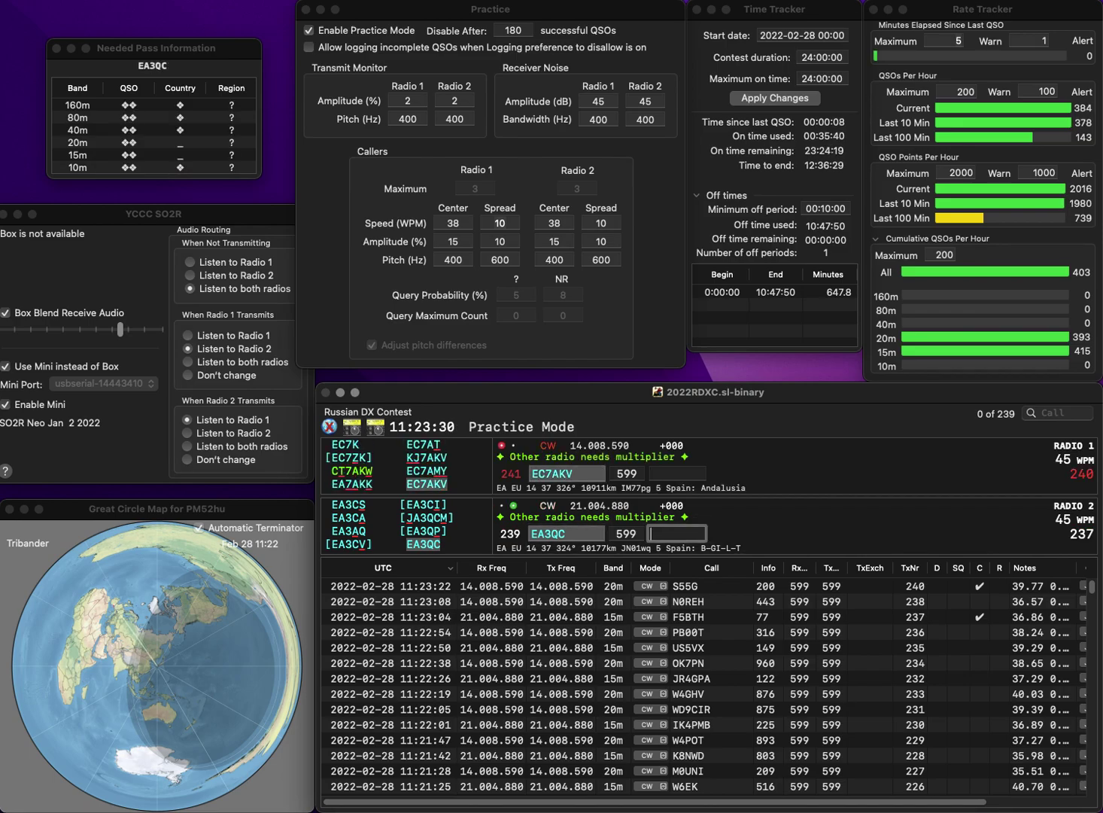
pyautogui.write('602')
pyautogui.press('Return')
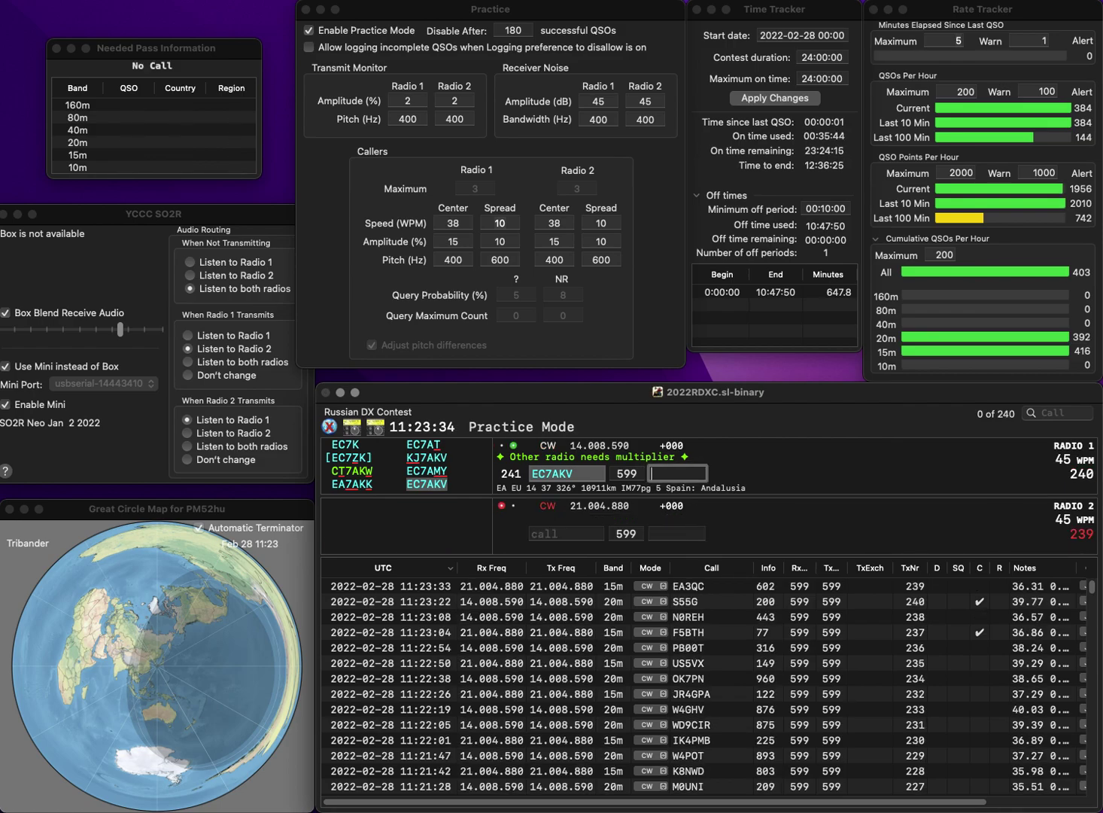
pyautogui.write('301')
pyautogui.press('Return')
pyautogui.write('B8BT')
pyautogui.press('Home')
pyautogui.write('D')
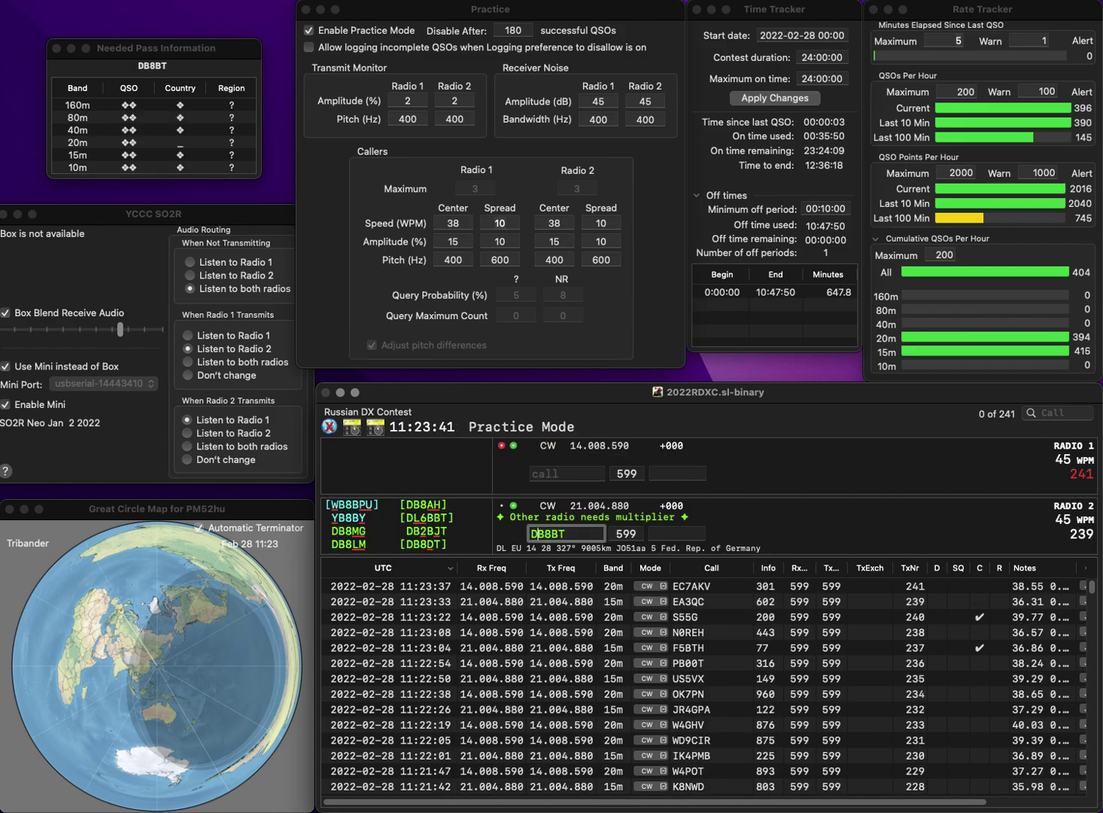
pyautogui.press('Return')
pyautogui.press('Down')
pyautogui.press('Left')
pyautogui.press('BackSpace')
pyautogui.write('D')
pyautogui.press('Return')
pyautogui.write('F4HNJP')
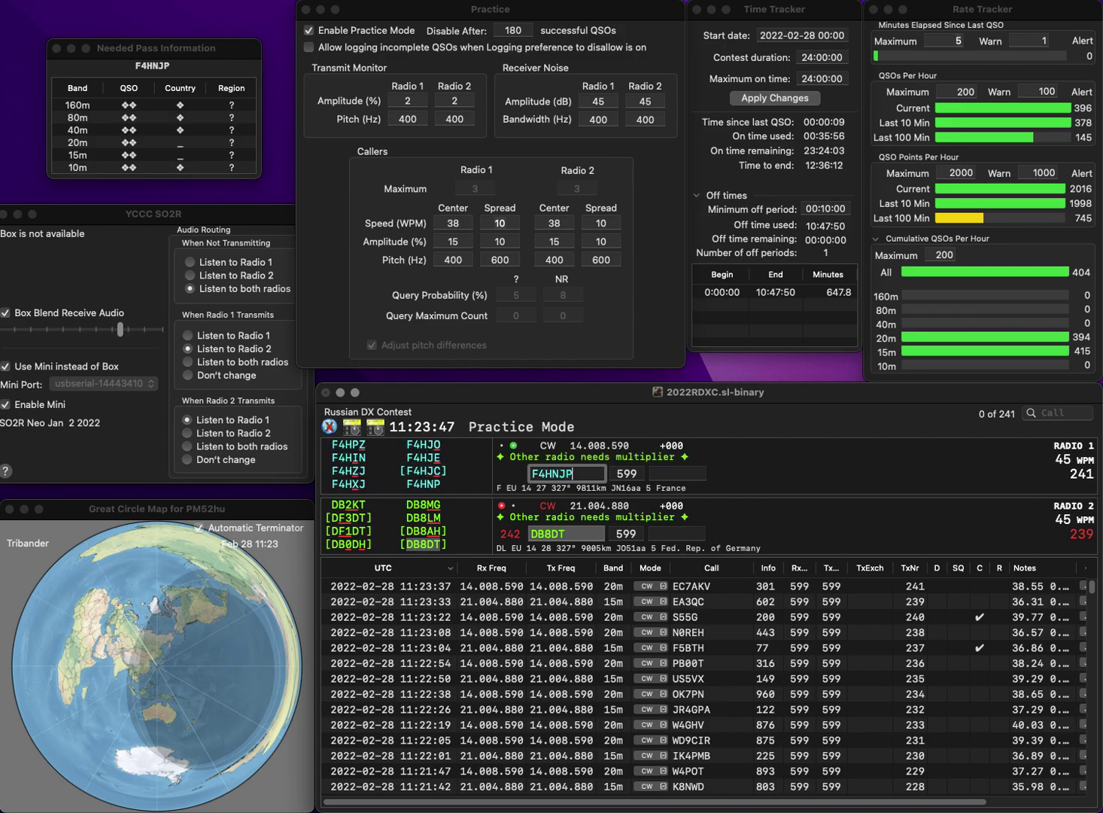
pyautogui.press('Left')
pyautogui.press('BackSpace')
pyautogui.press('Return')
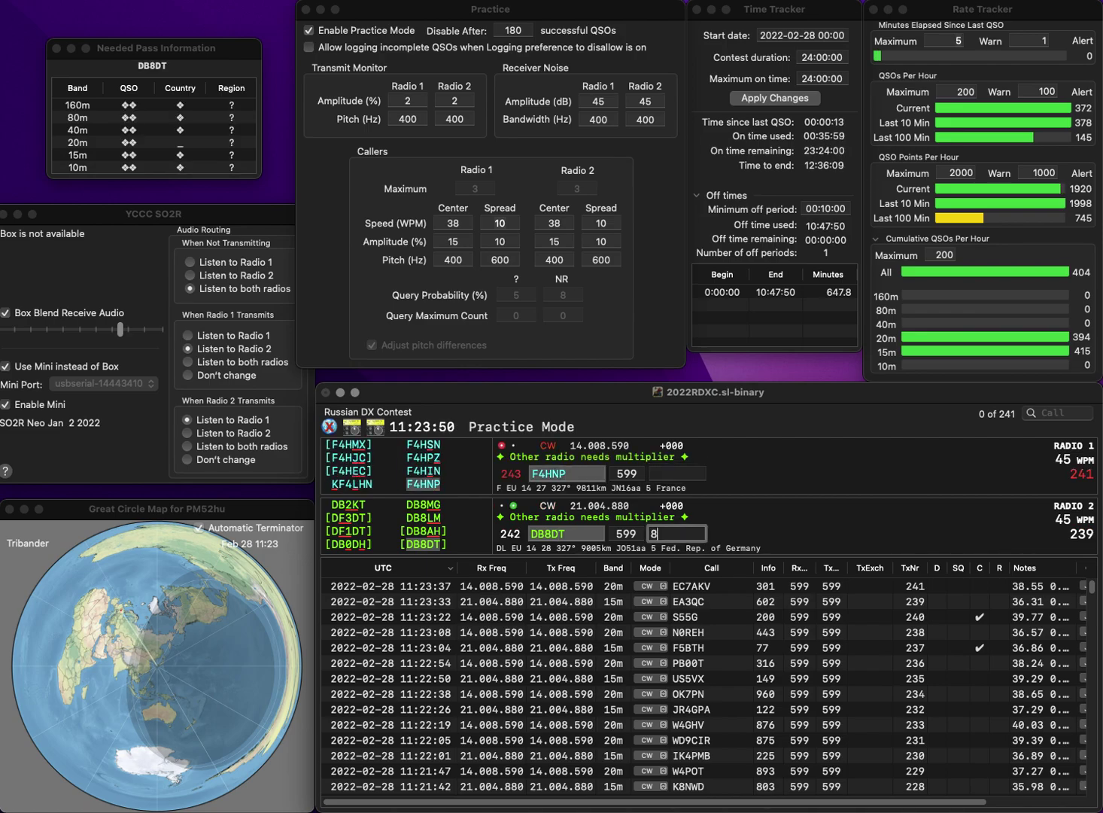
pyautogui.press('Return')
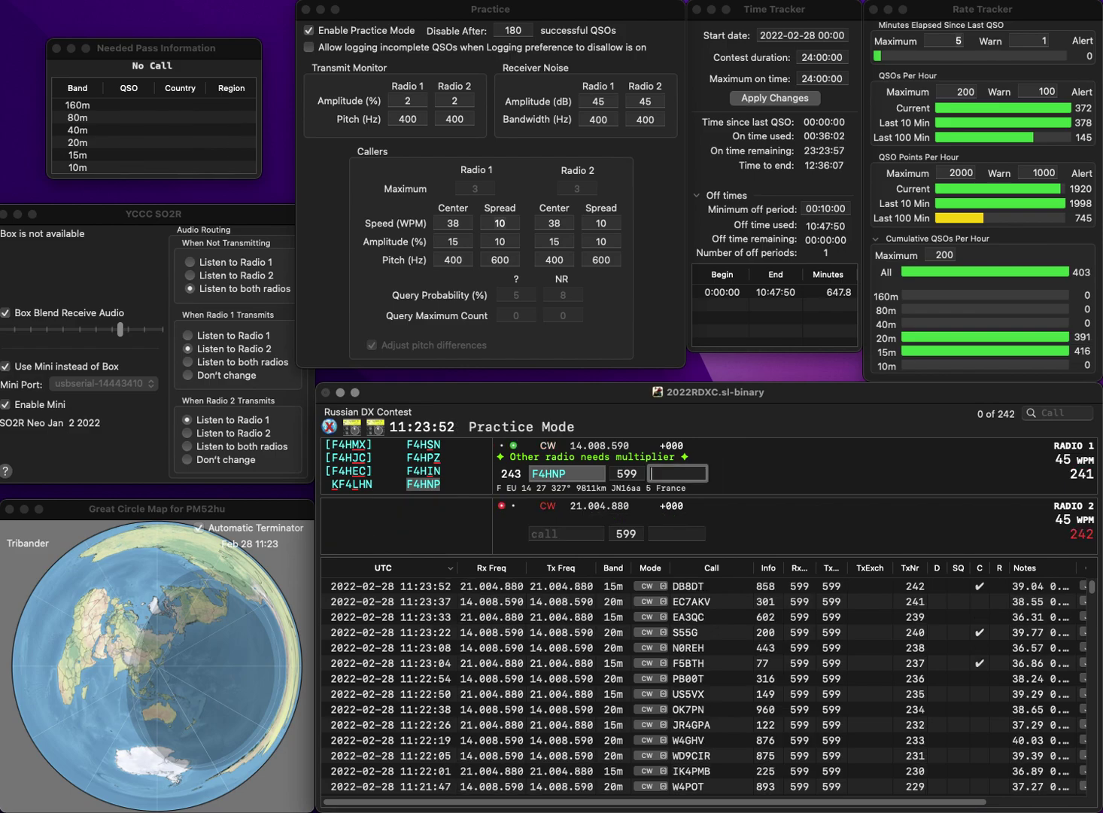
pyautogui.write('384')
pyautogui.press('Return')
pyautogui.write('2JL')
pyautogui.press('Home')
pyautogui.write('EA')
pyautogui.press('BackSpace')
pyautogui.press('Delete')
pyautogui.write('3')
pyautogui.press('Return')
pyautogui.write('Q')
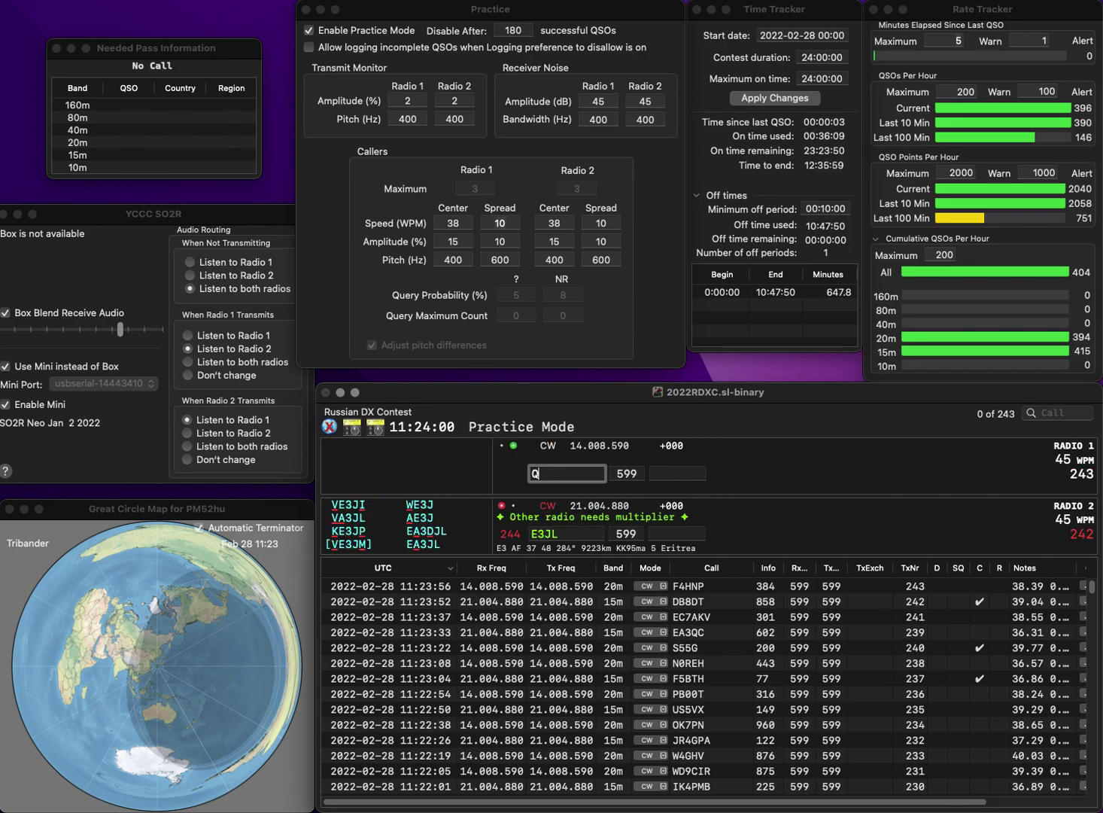
pyautogui.write('FF')
pyautogui.press('Return')
pyautogui.press('Left')
pyautogui.write('A')
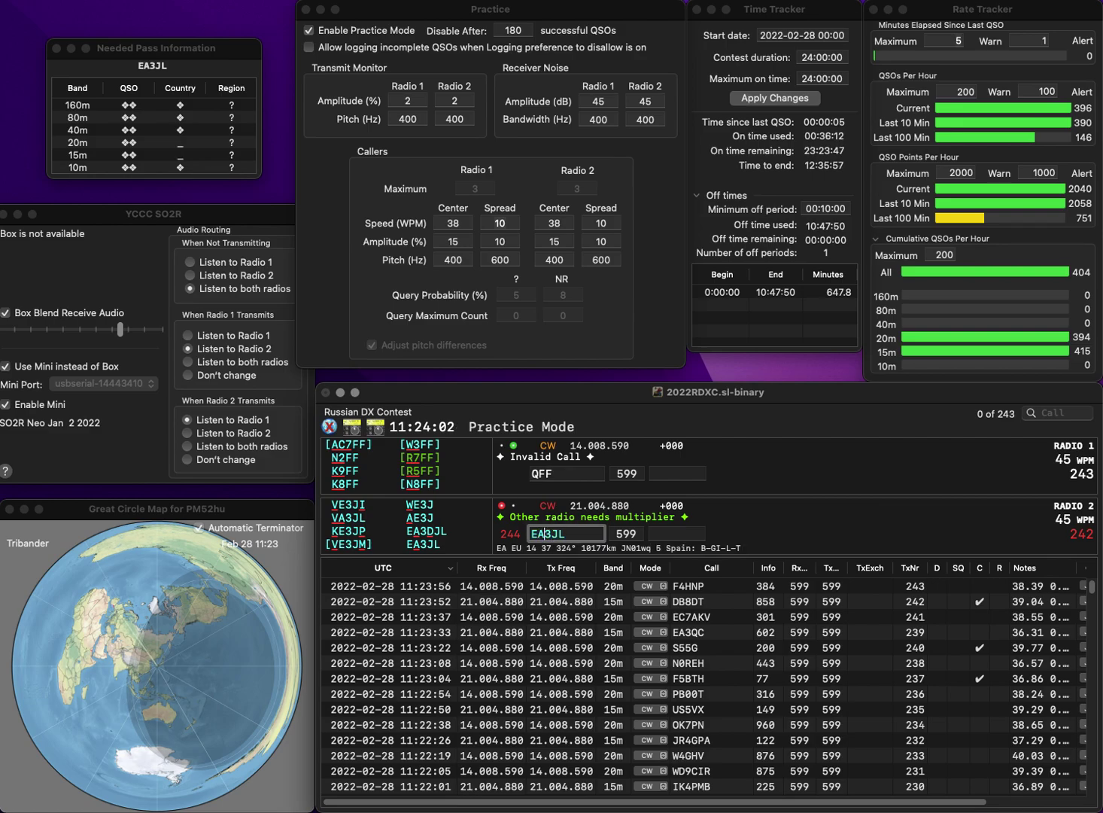
pyautogui.press('BackSpace')
pyautogui.press('BackSpace')
pyautogui.write('AE')
pyautogui.press('Delete')
pyautogui.write('2')
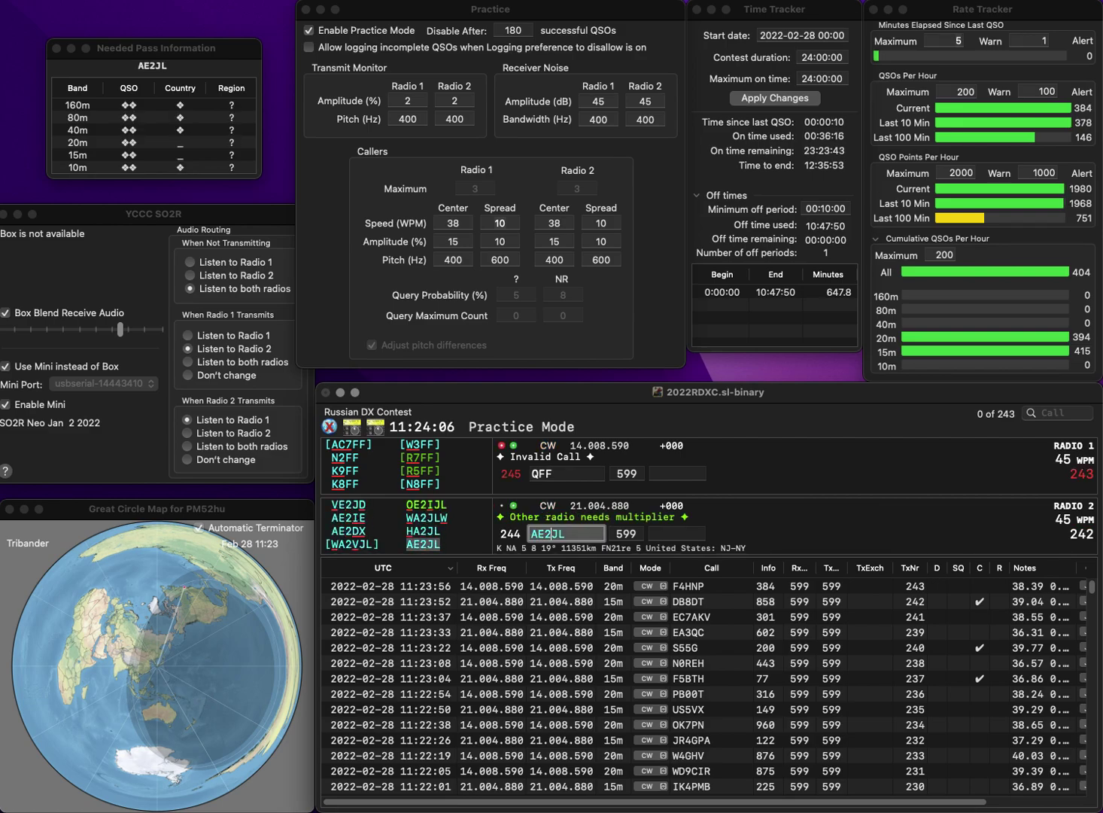
pyautogui.press('Return')
pyautogui.write('9QF')
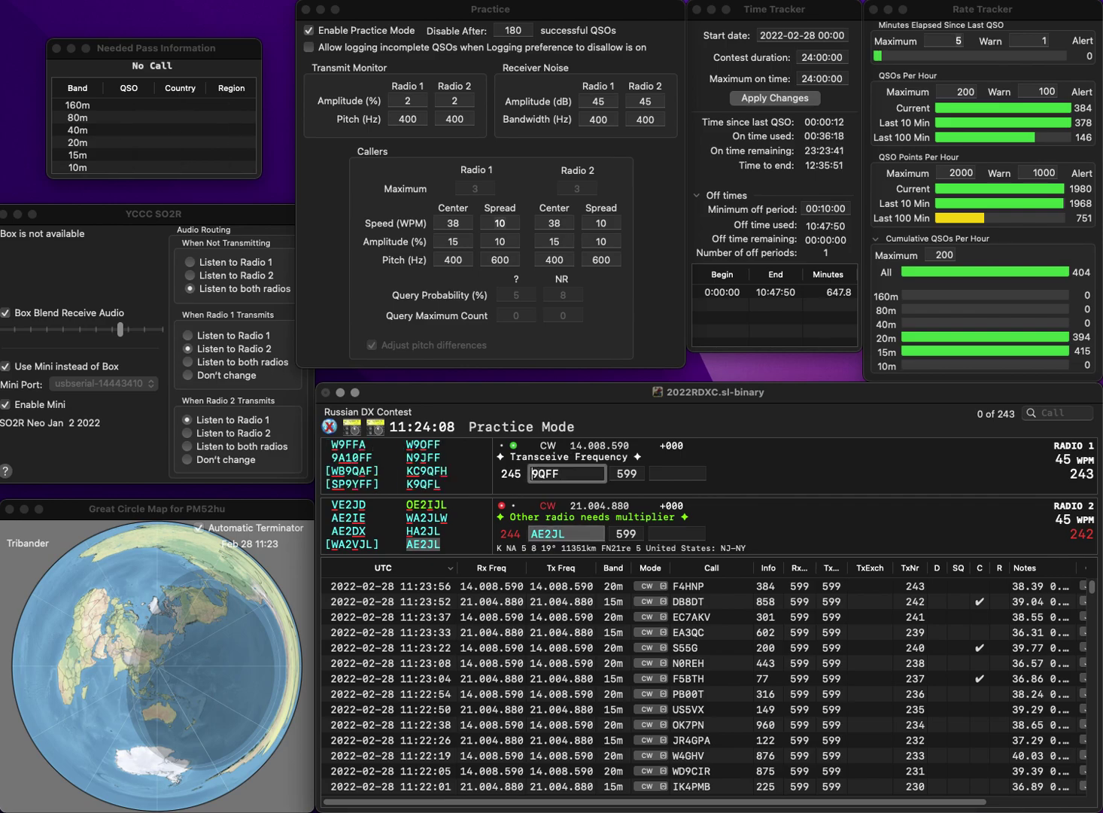
pyautogui.write('H')
pyautogui.press('Home')
pyautogui.write('KC')
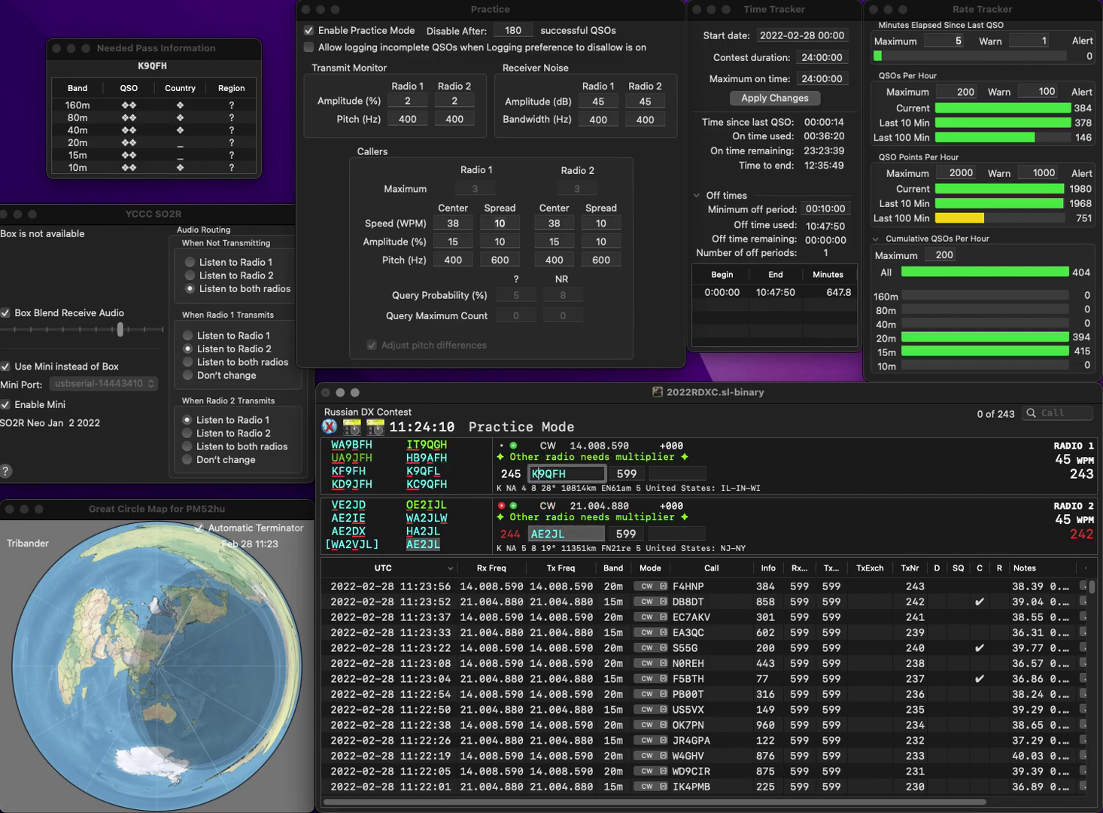
pyautogui.press('Return')
pyautogui.press('space')
pyautogui.write('849')
pyautogui.press('Return')
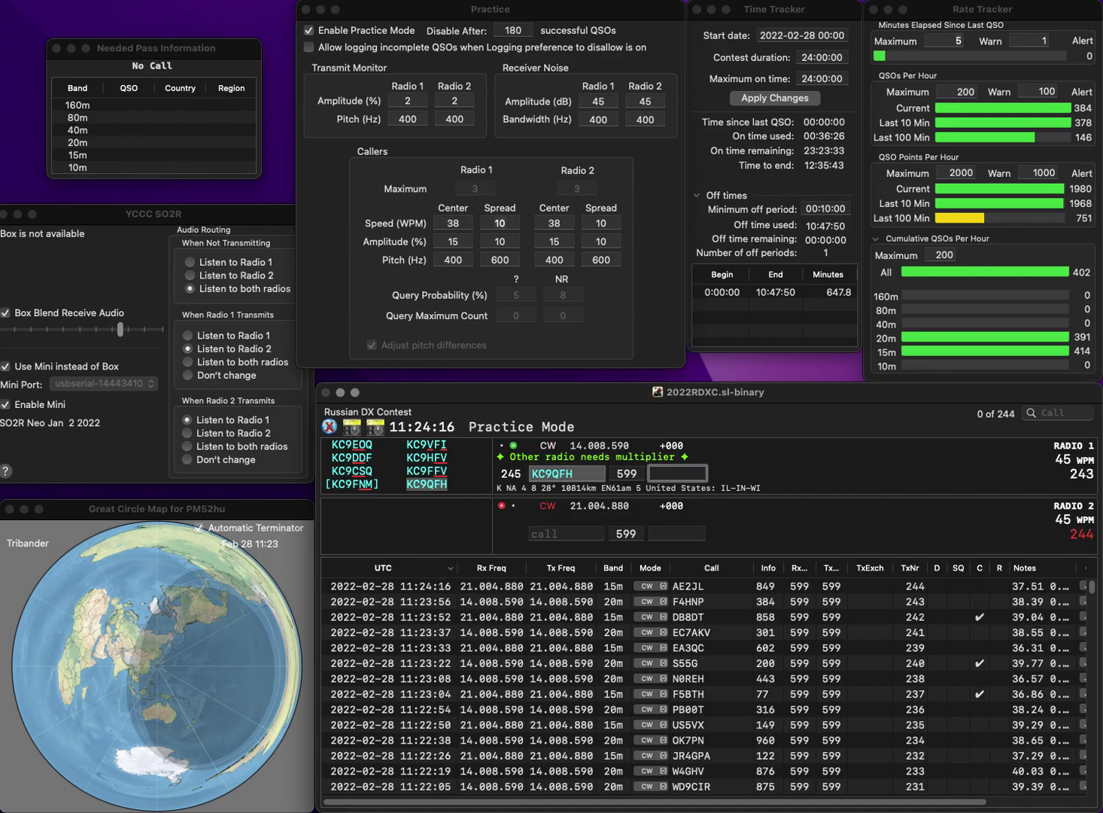
pyautogui.write('170')
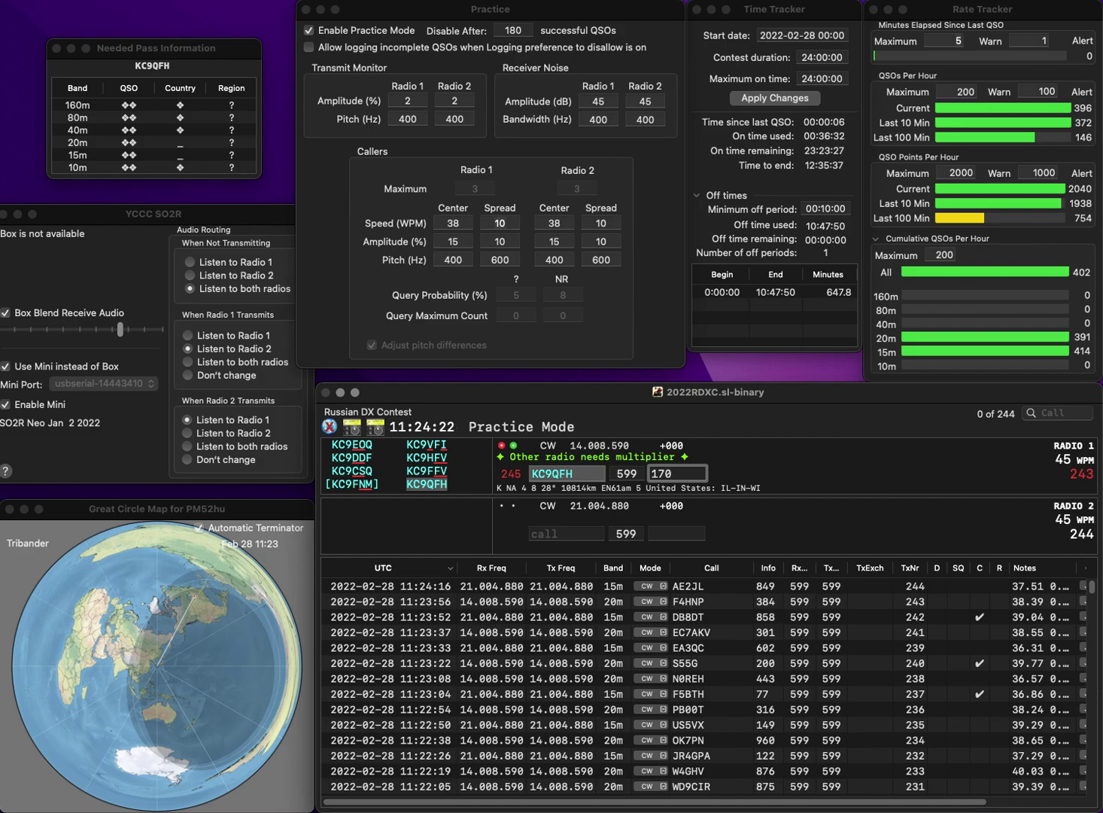
pyautogui.press('Return')
# - Answer the Radio 2 caller as K1RBC and the Radio 1 caller as W4AC
pyautogui.write('K1RBC')
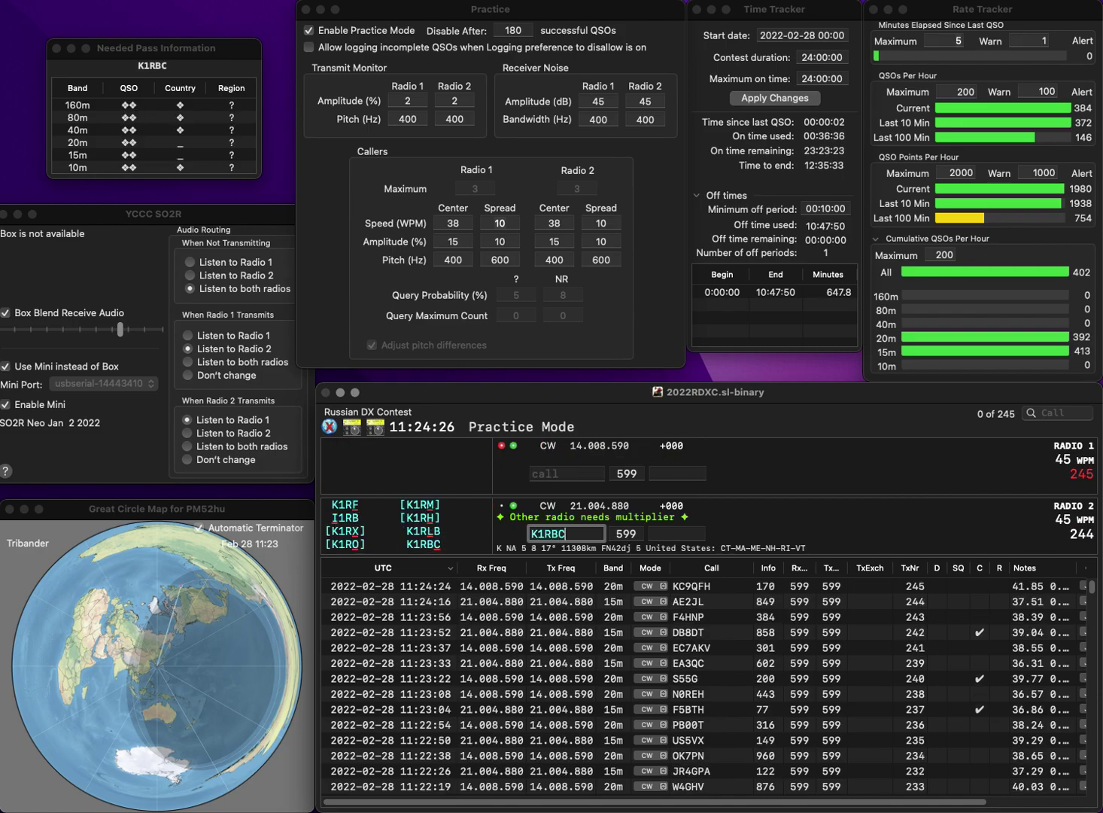
pyautogui.write('W4A')
pyautogui.write('C')
pyautogui.press('Return')
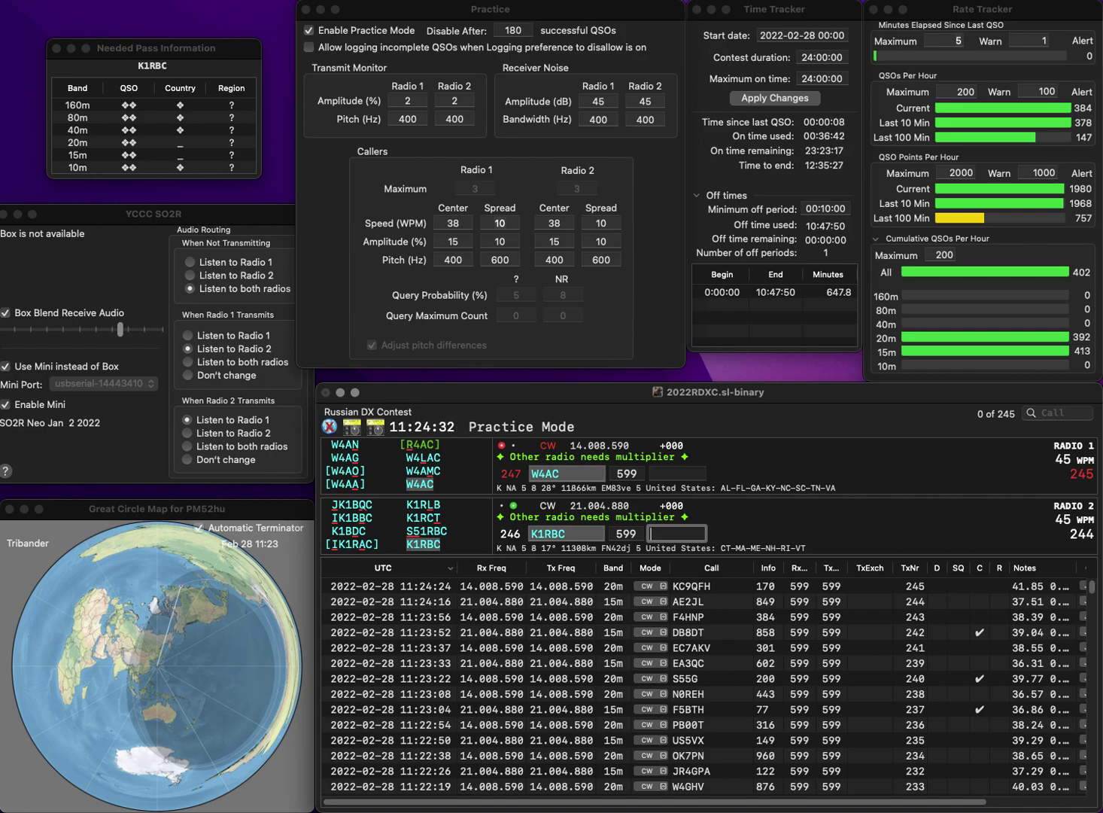
# - Log K1RBC on Radio 2 with received number 304 and W4AC on Radio 1 with received number 114
pyautogui.press('Return')
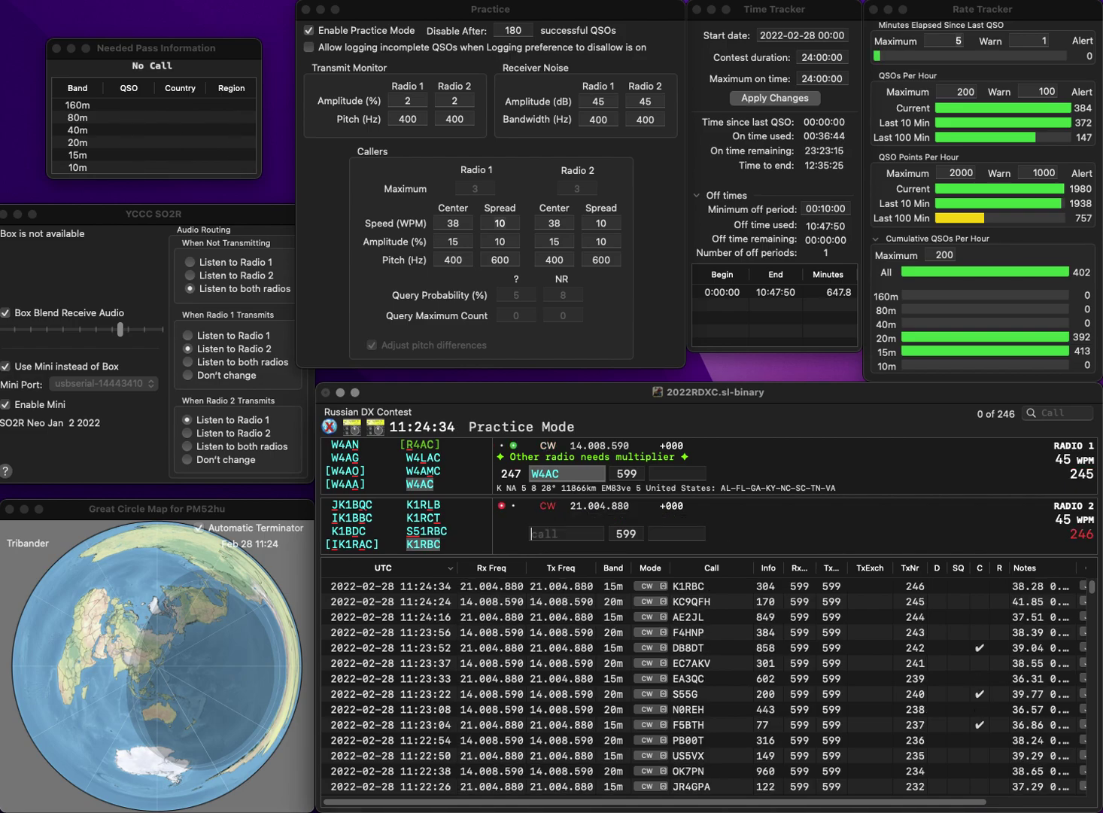
pyautogui.write('114')
pyautogui.press('Return')
pyautogui.write('0DS')
pyautogui.press('Home')
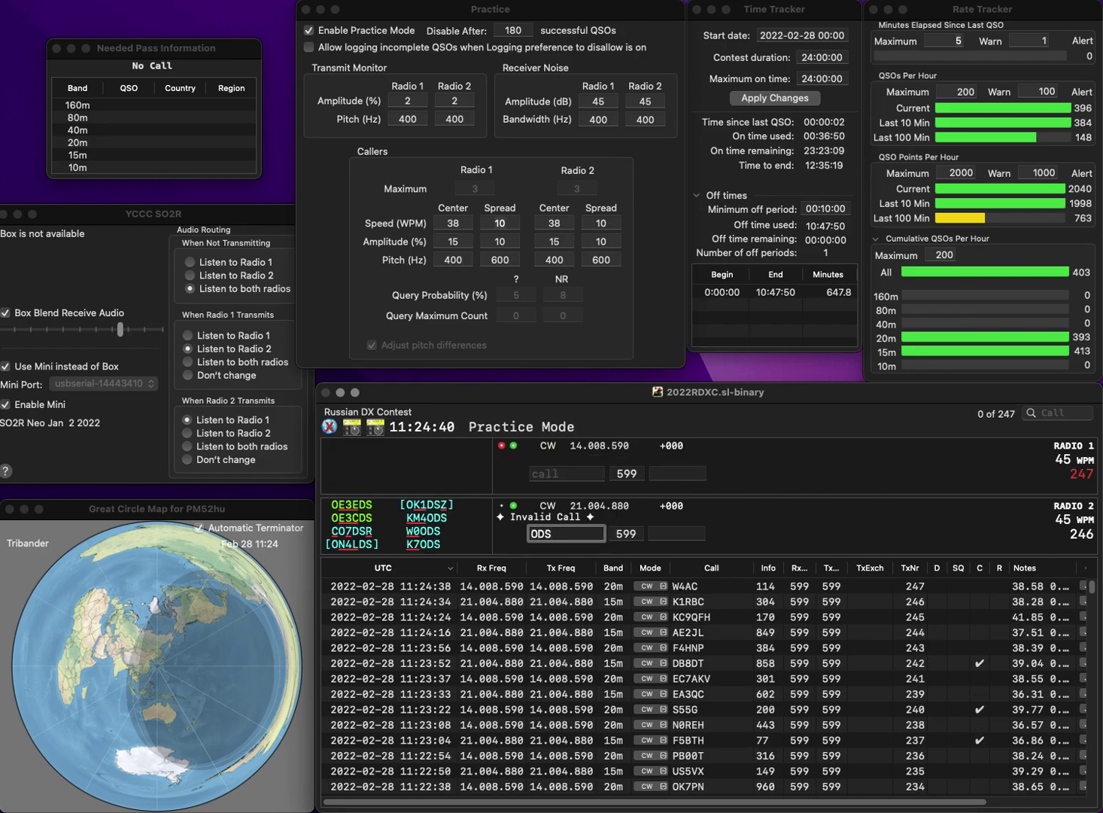
pyautogui.write('K7')
pyautogui.press('Return')
pyautogui.write('LZ3A')
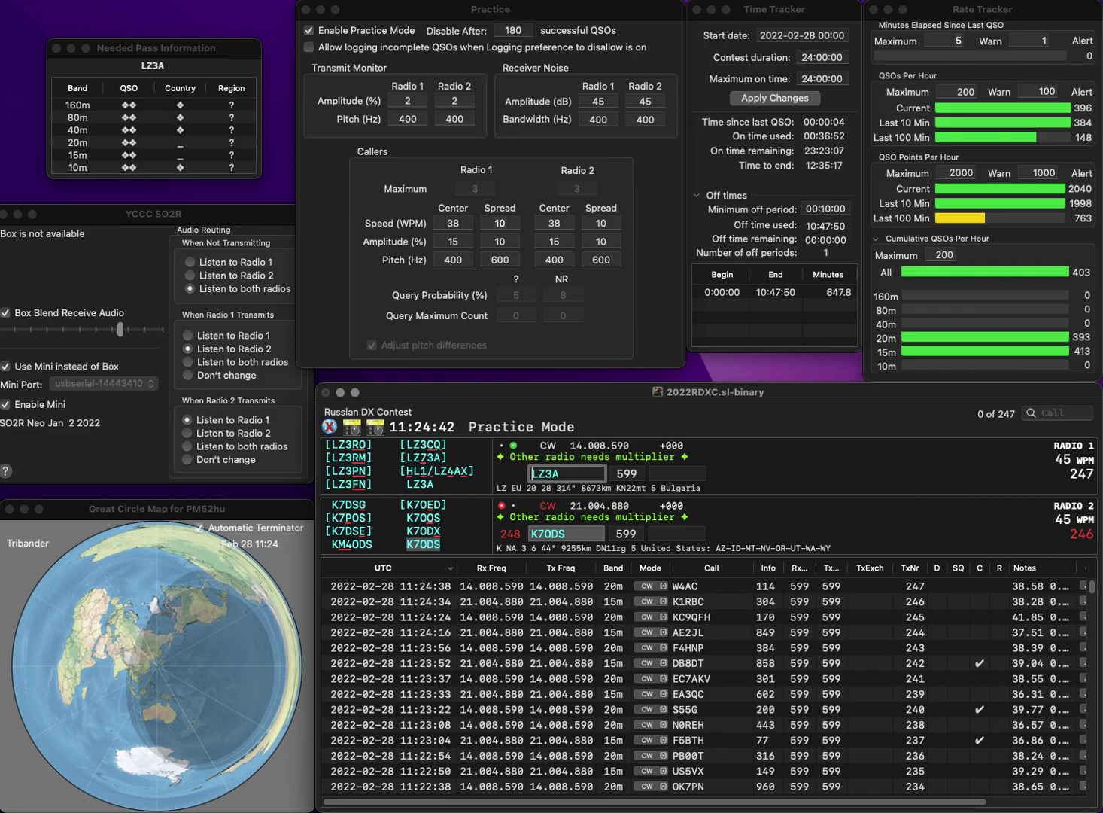
pyautogui.press('Return')
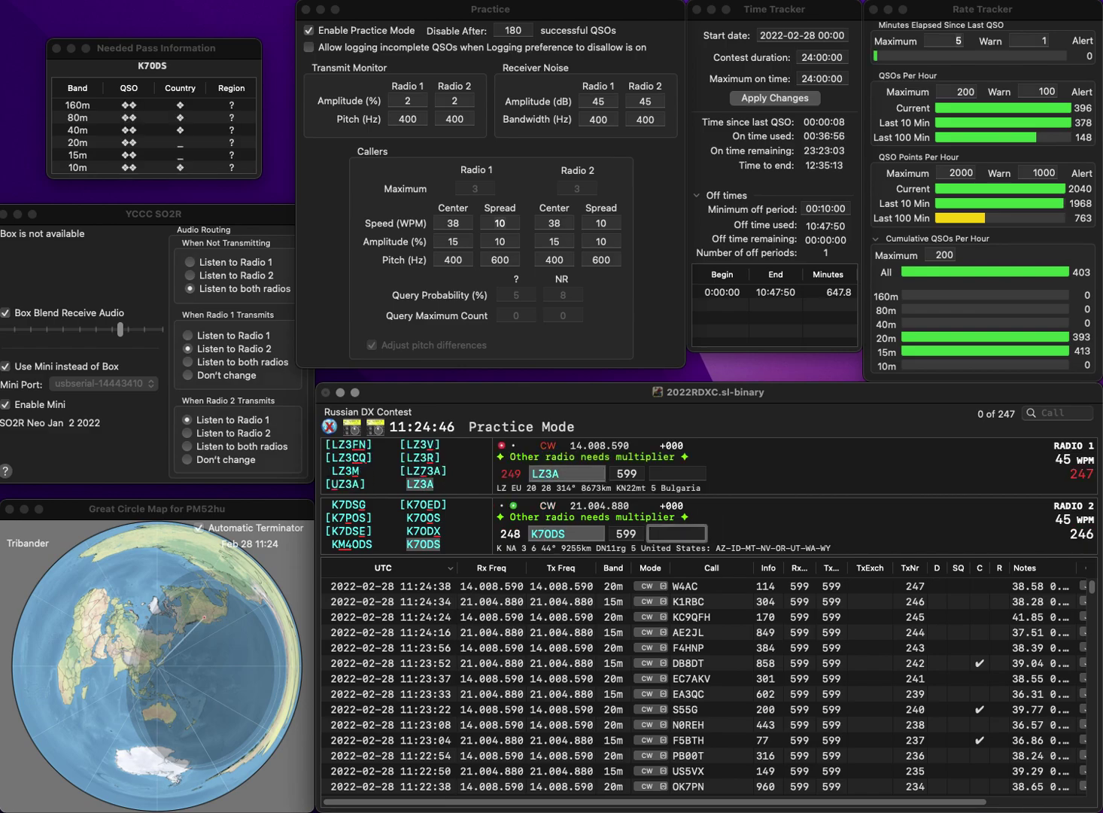
pyautogui.write('658')
pyautogui.press('Return')
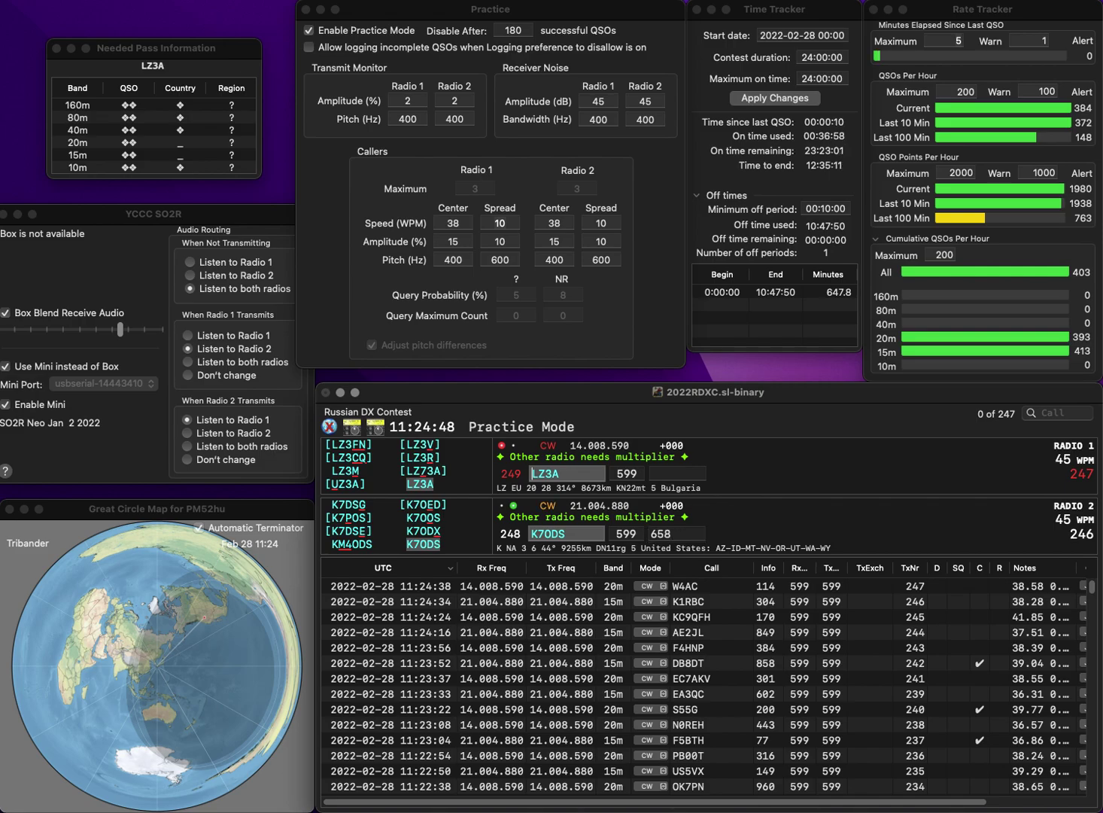
pyautogui.write('648')
pyautogui.press('Return')
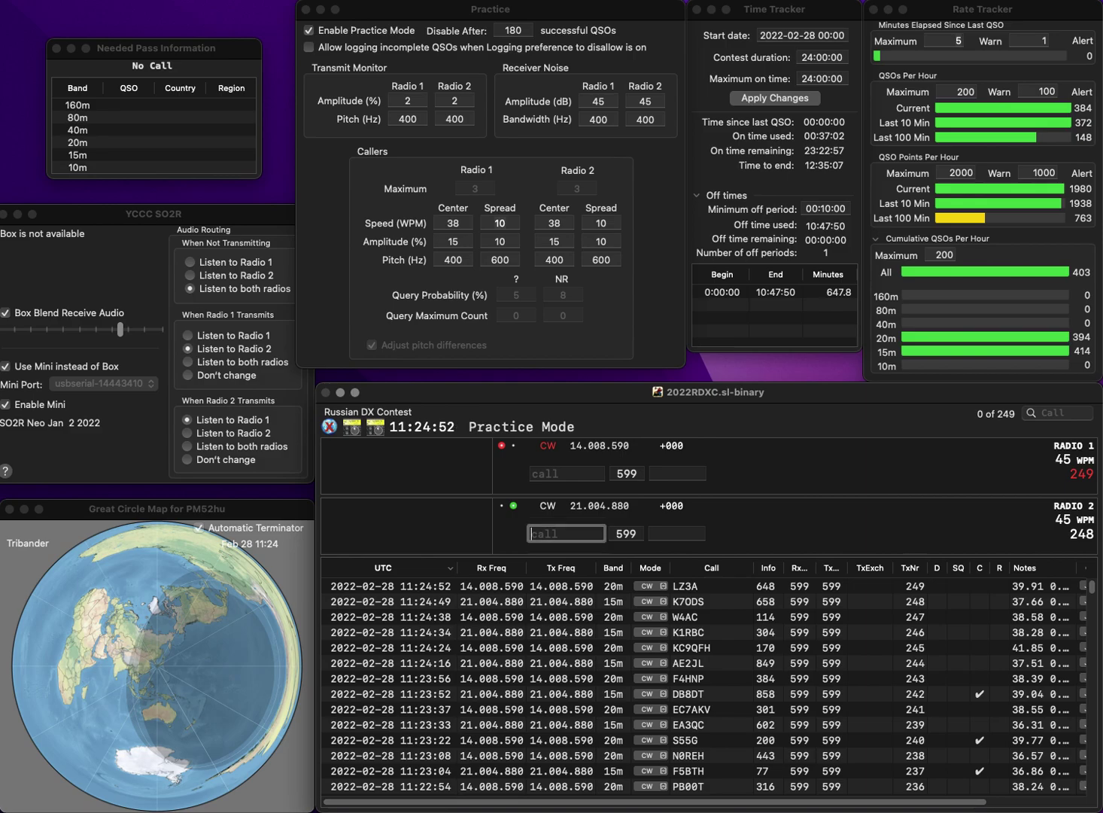
# - Answer the Radio 2 caller with the partial call 2QQ and the Radio 1 caller as TC4A
pyautogui.write('2QQ')
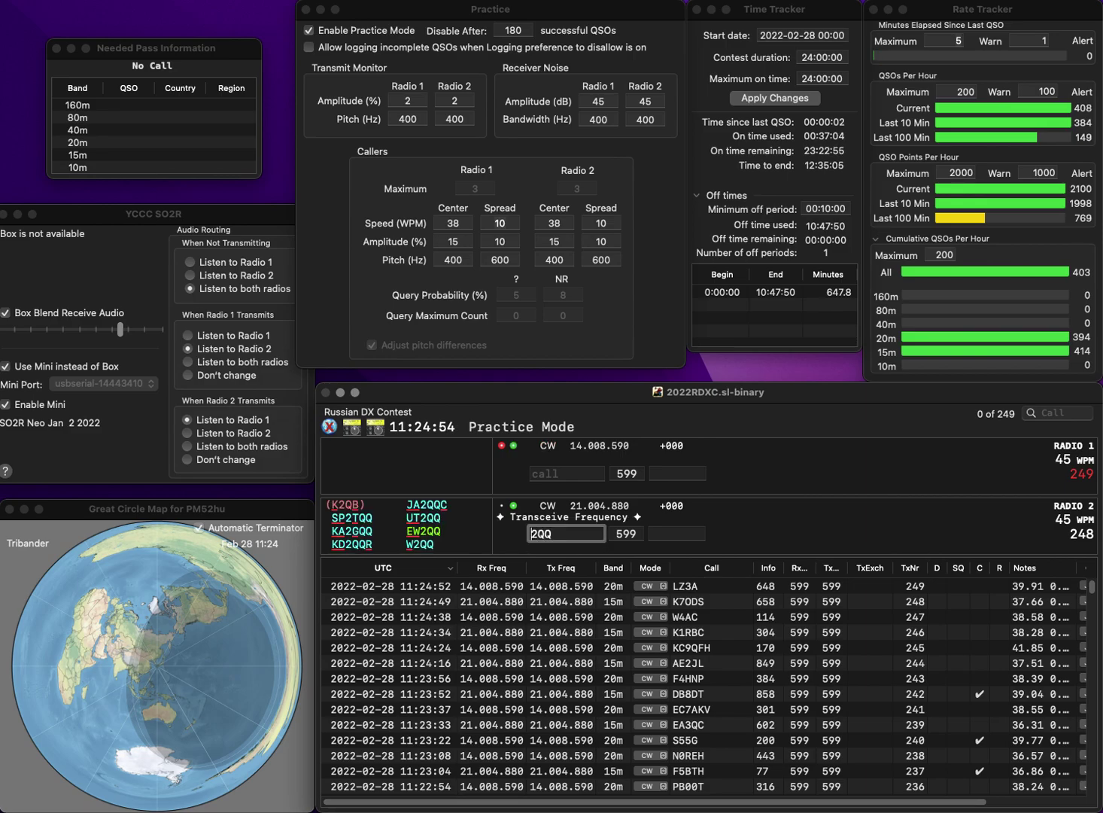
pyautogui.press('Return')
pyautogui.write('4A')
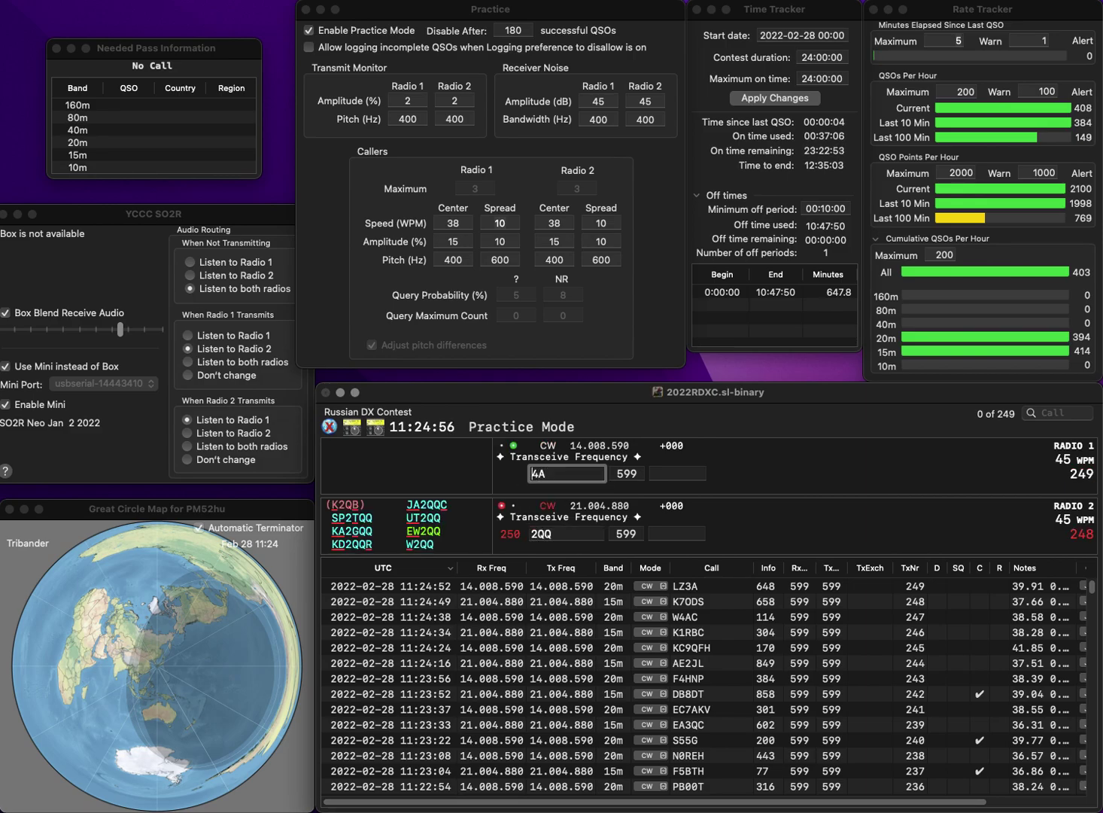
pyautogui.press('Home')
pyautogui.write('TC')
pyautogui.press('Return')
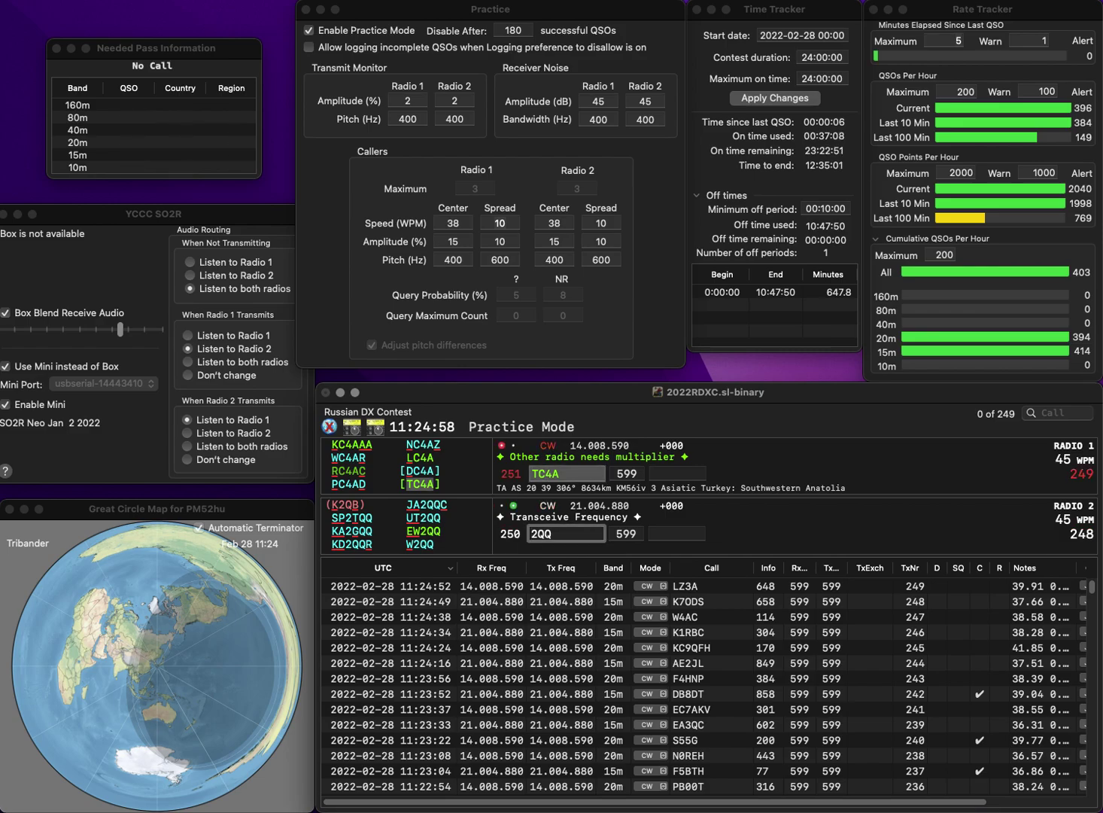
pyautogui.press('Home')
pyautogui.write('EW')
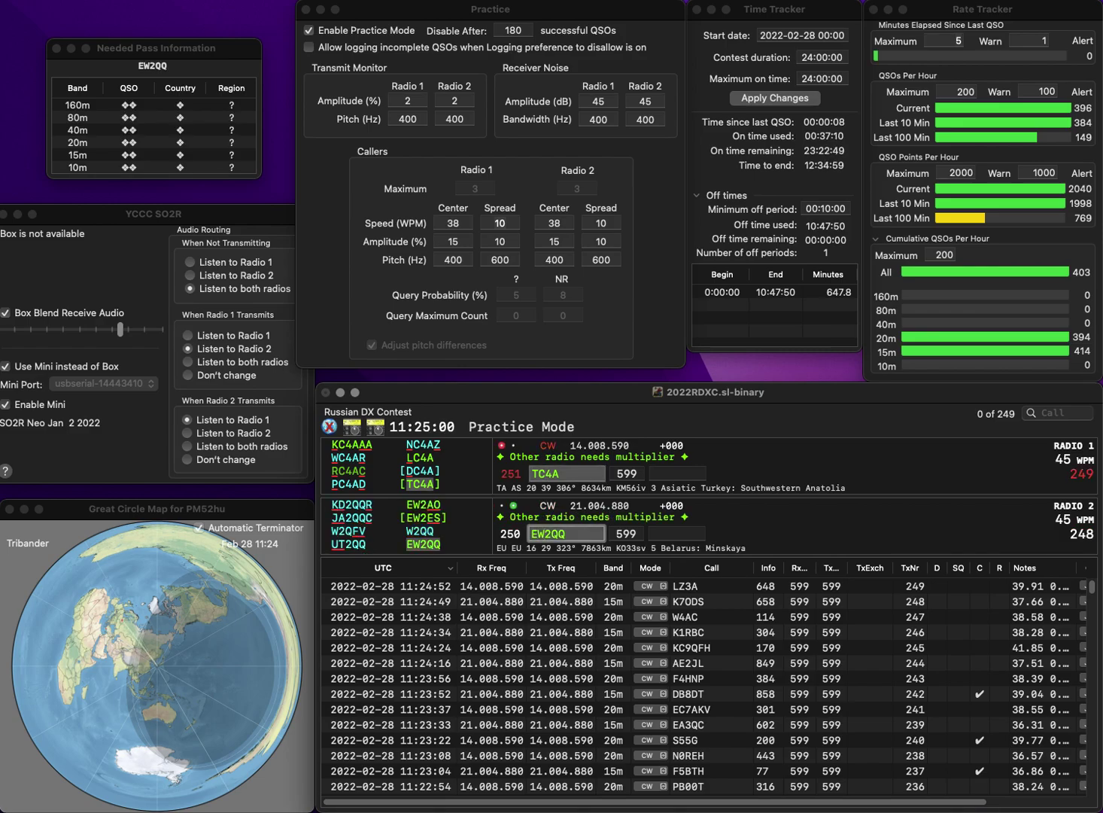
pyautogui.press('Return')
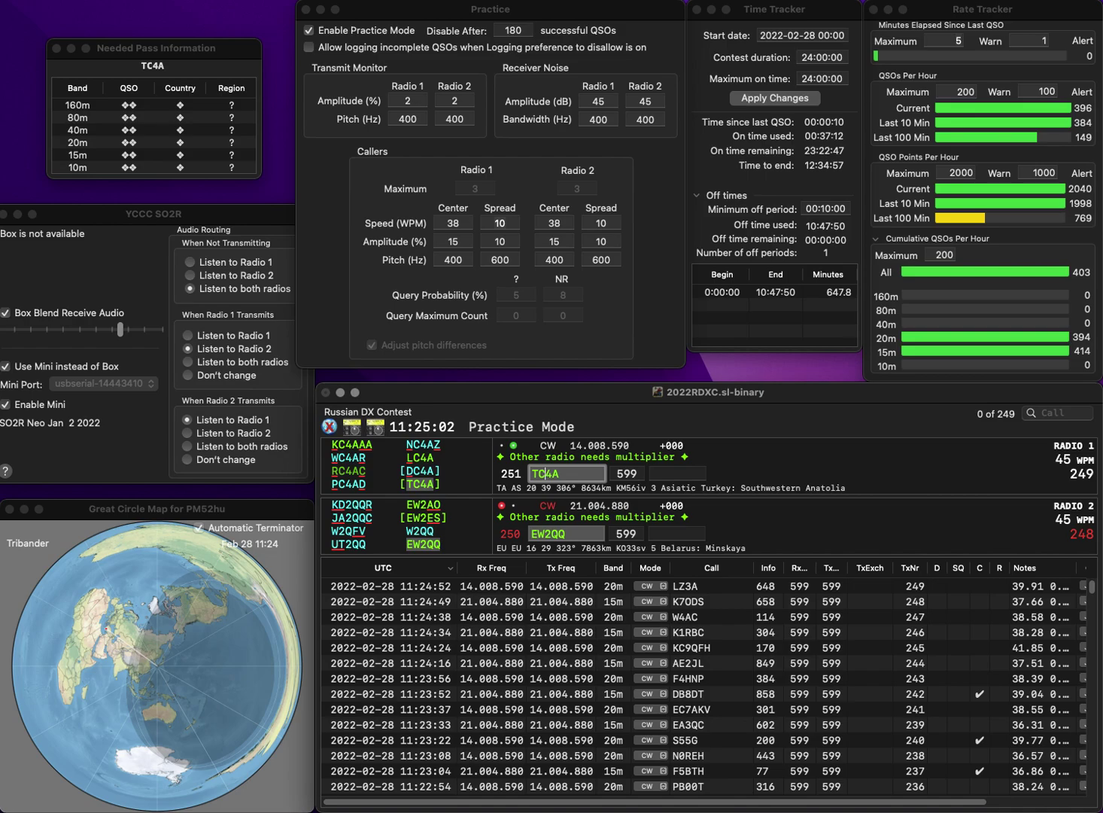
pyautogui.press('space')
pyautogui.write('53')
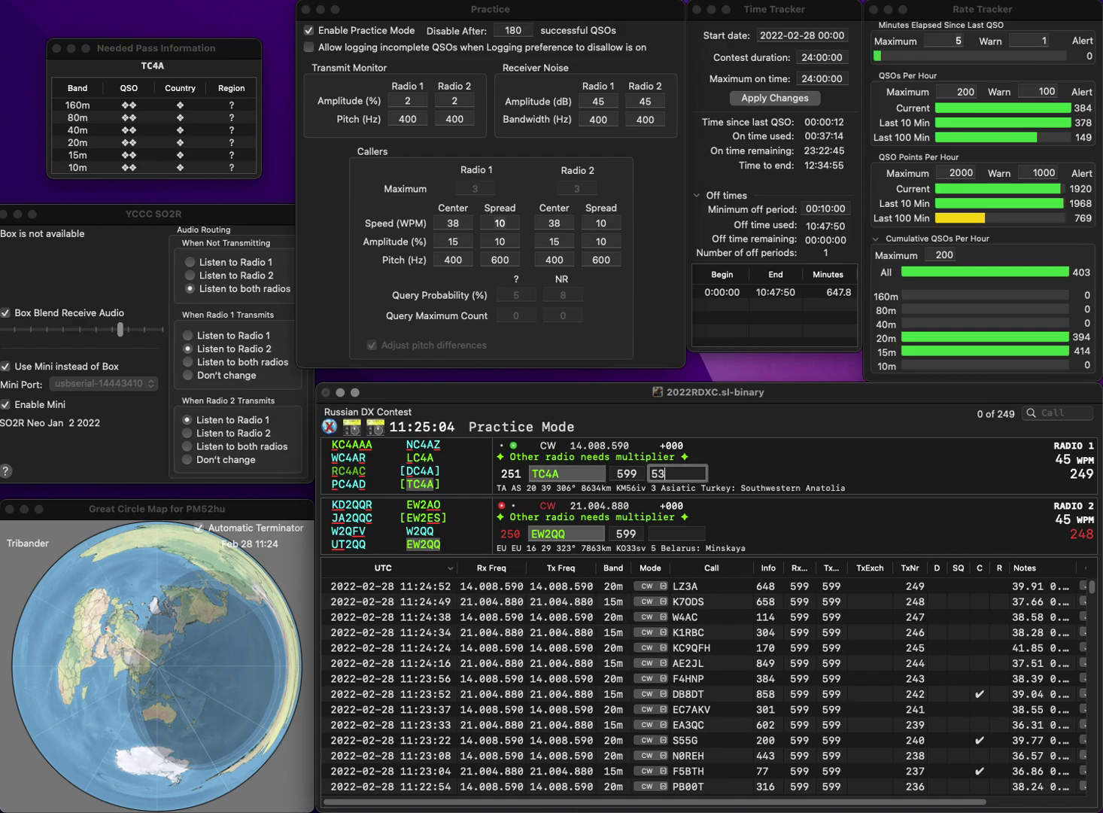
pyautogui.write('0')
pyautogui.press('Return')
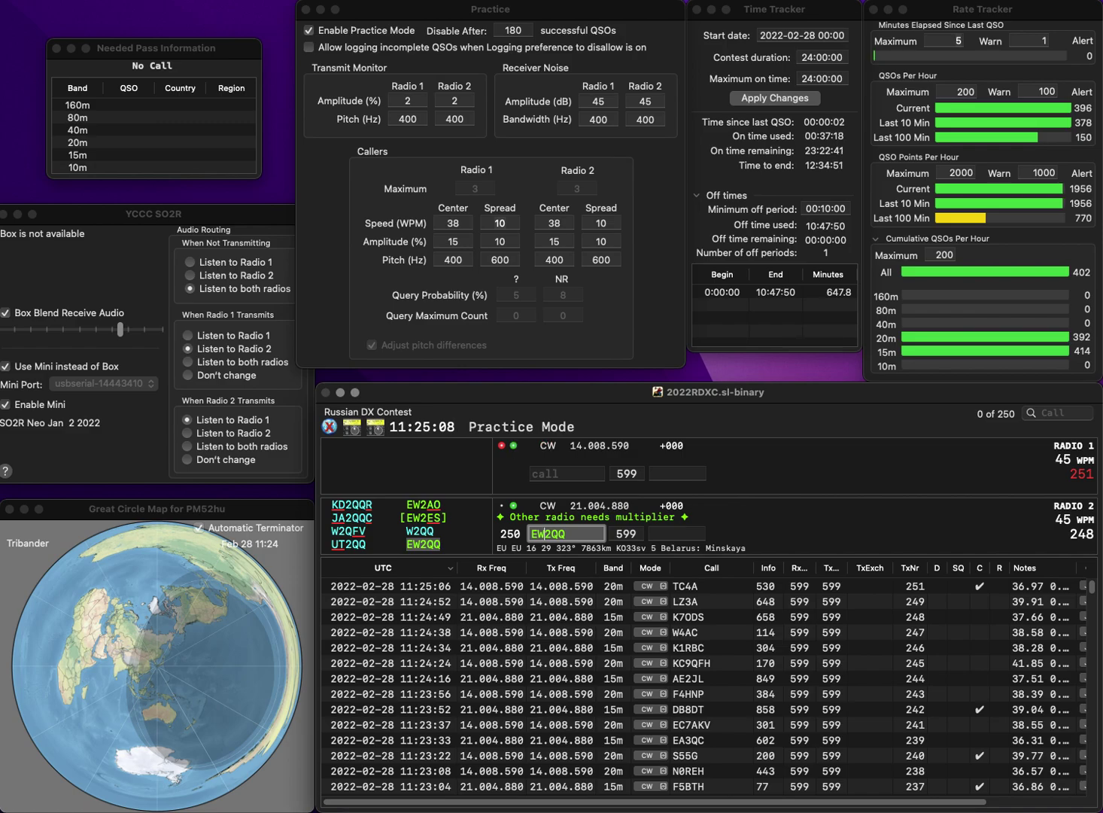
pyautogui.press('Return')
pyautogui.write('50')
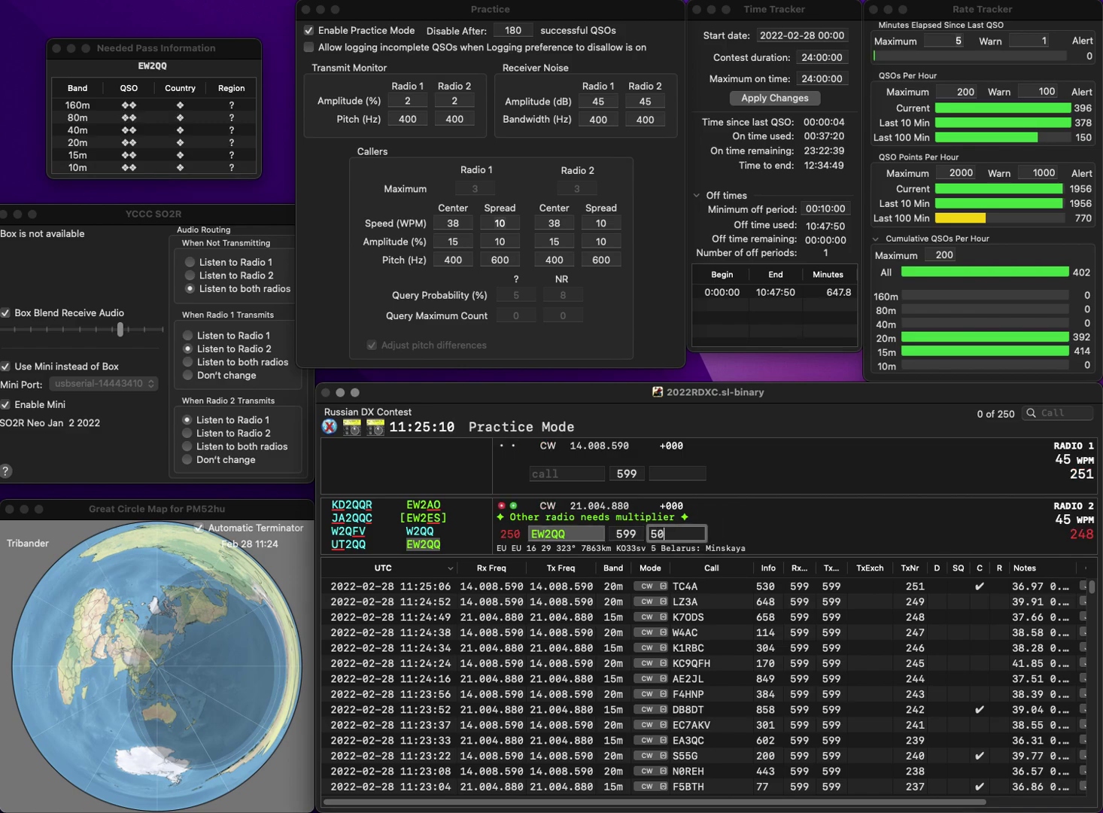
pyautogui.write('1')
pyautogui.press('Return')
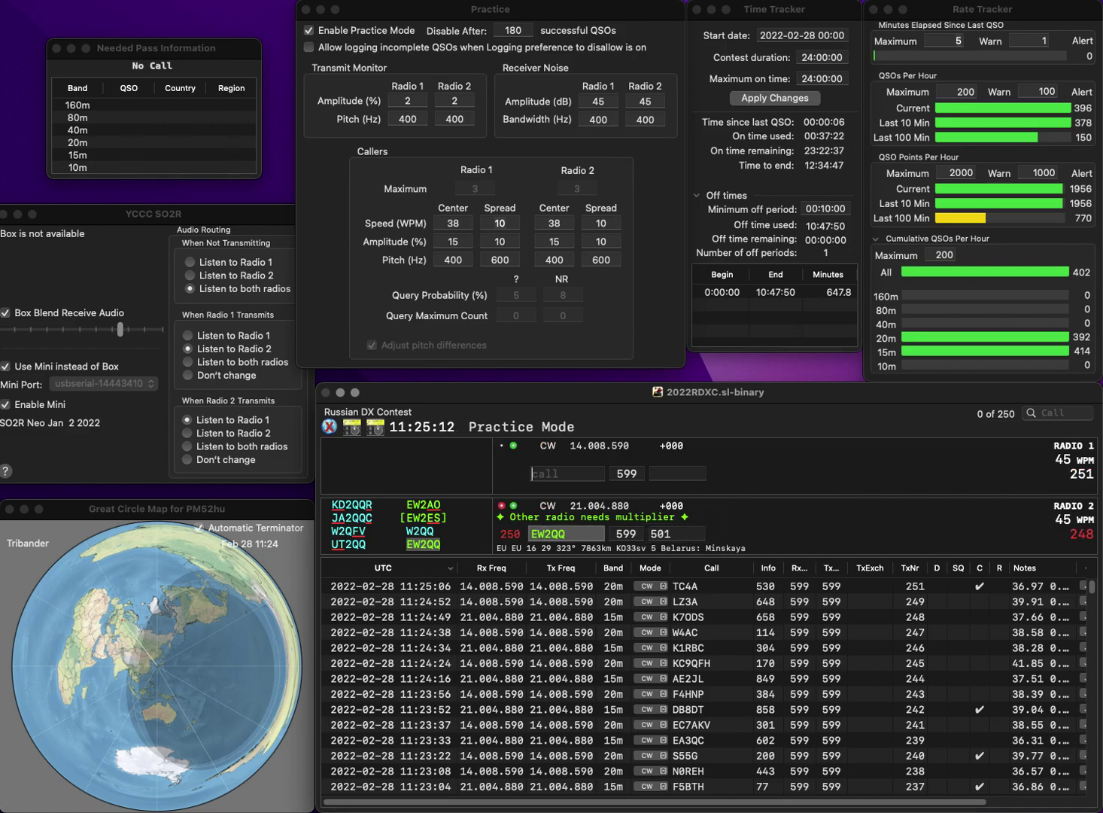
pyautogui.write('IW7E')
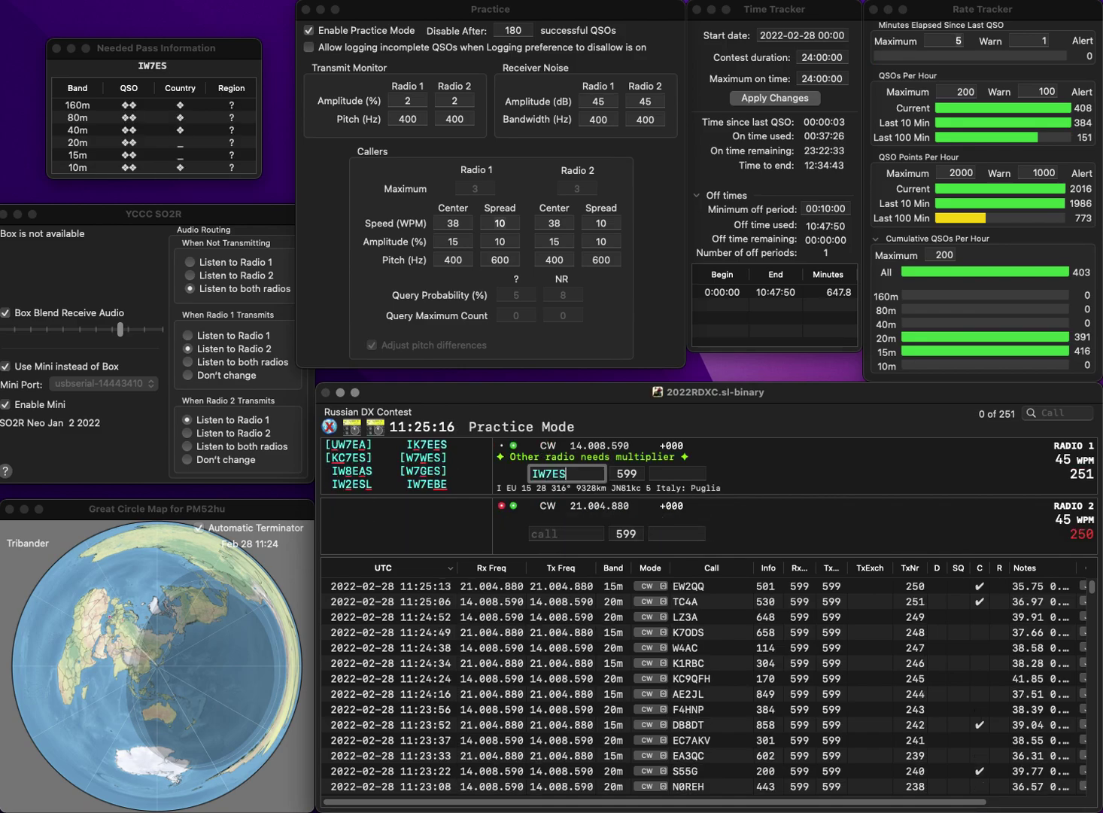
pyautogui.press('Return')
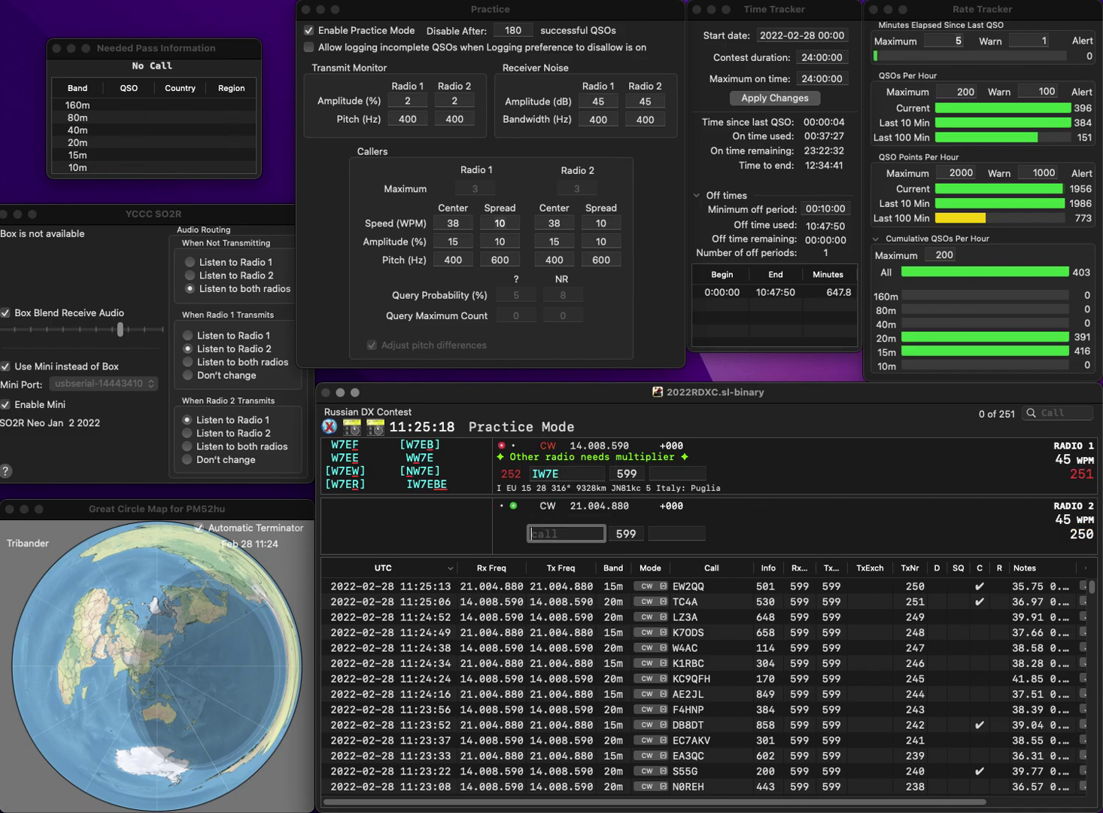
pyautogui.write('DL1GME')
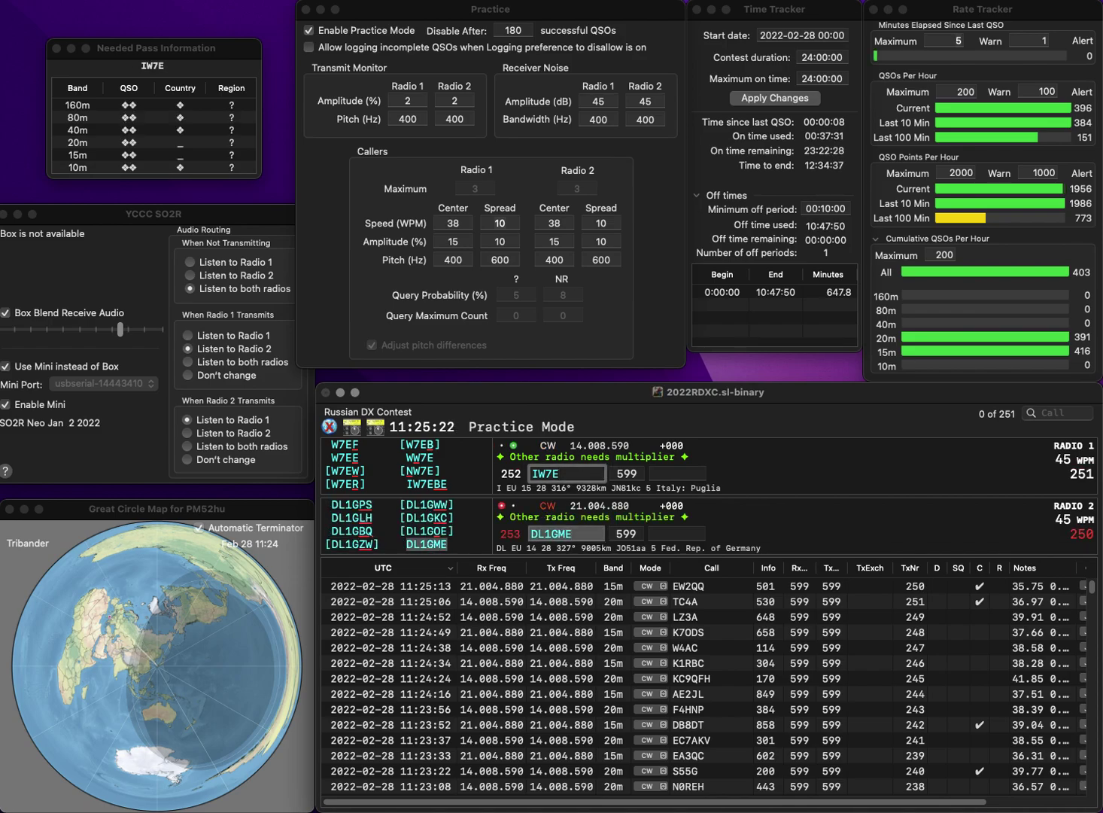
pyautogui.press('BackSpace')
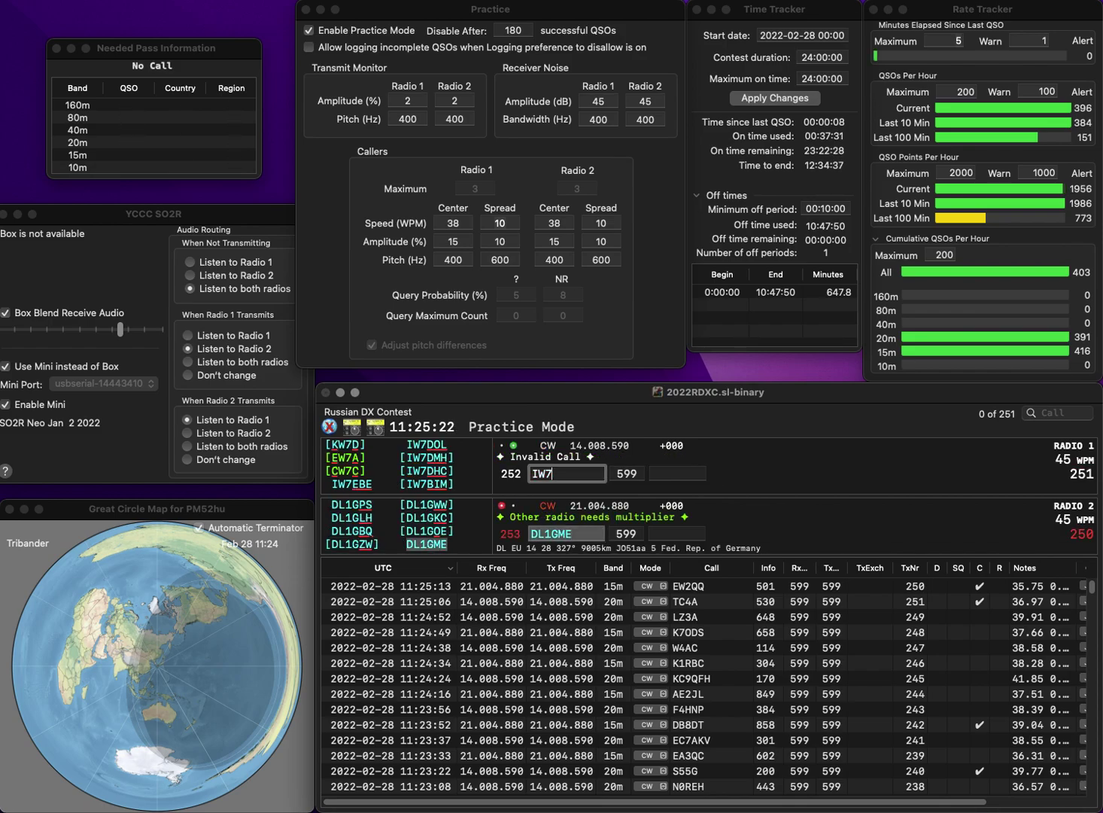
pyautogui.write('ISK')
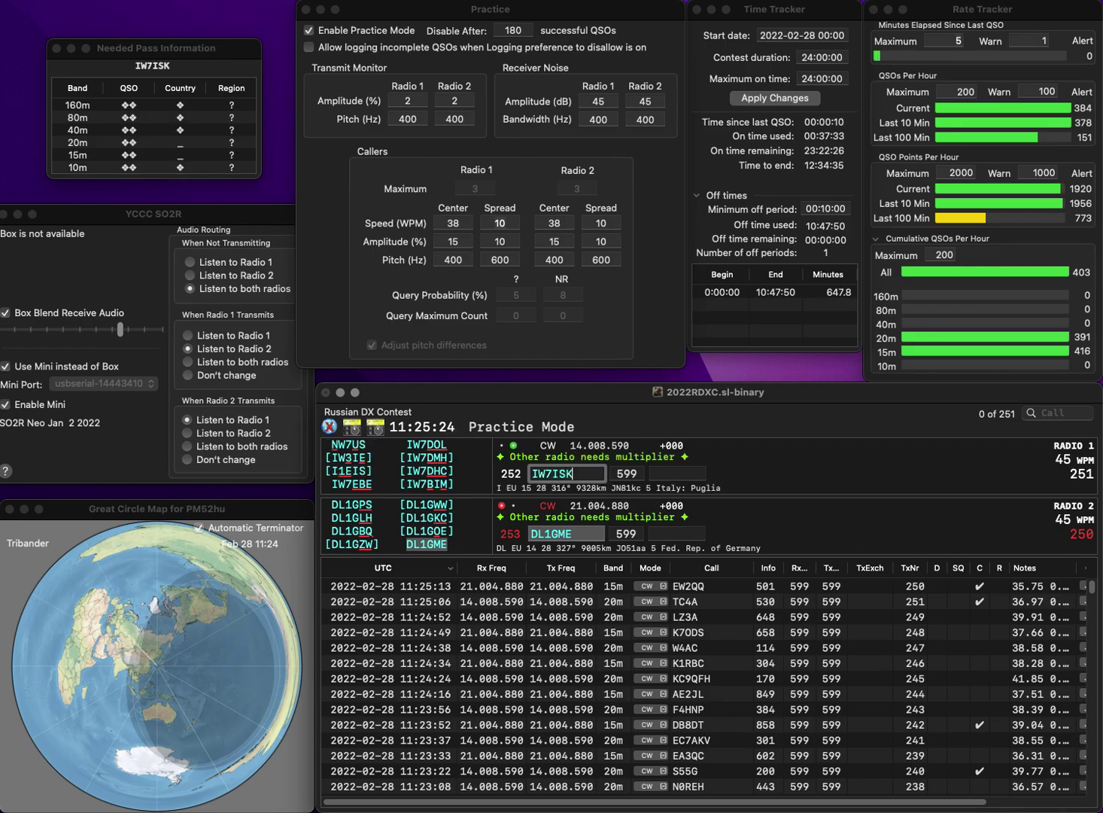
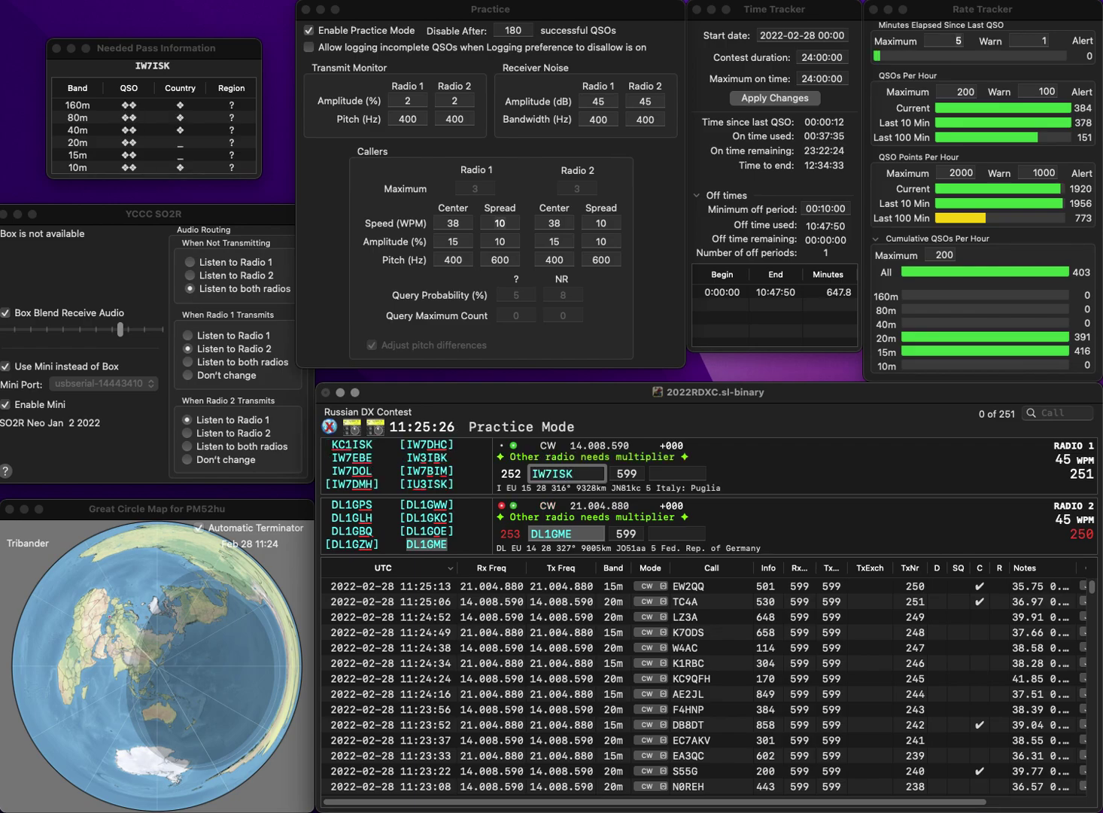
pyautogui.press('Return')
pyautogui.write('4')
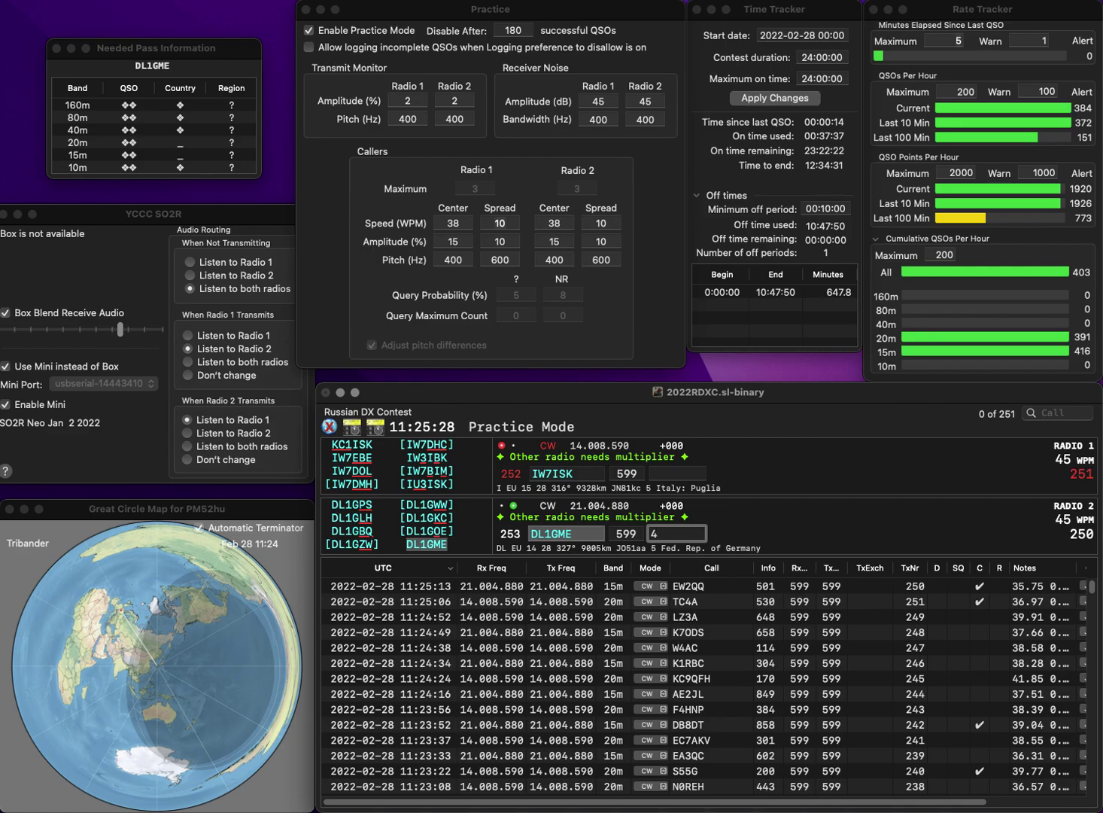
pyautogui.press('Return')
pyautogui.press('BackSpace')
pyautogui.press('BackSpace')
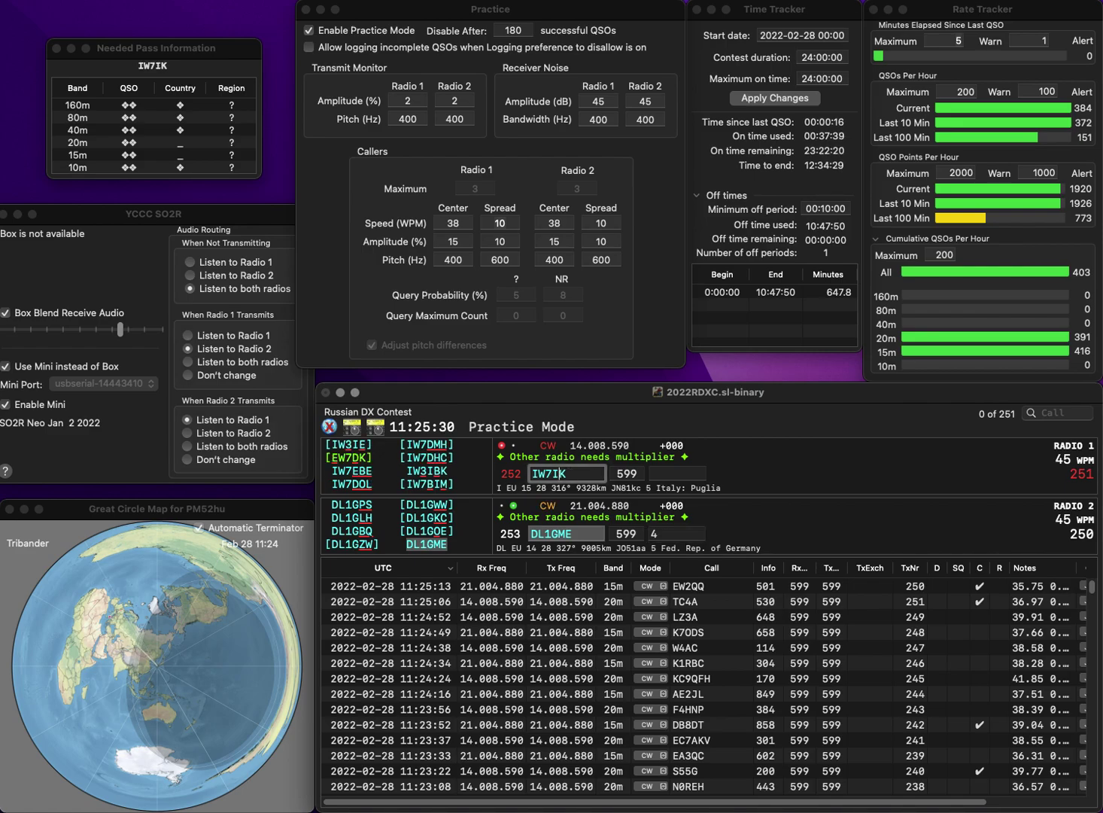
pyautogui.write('E')
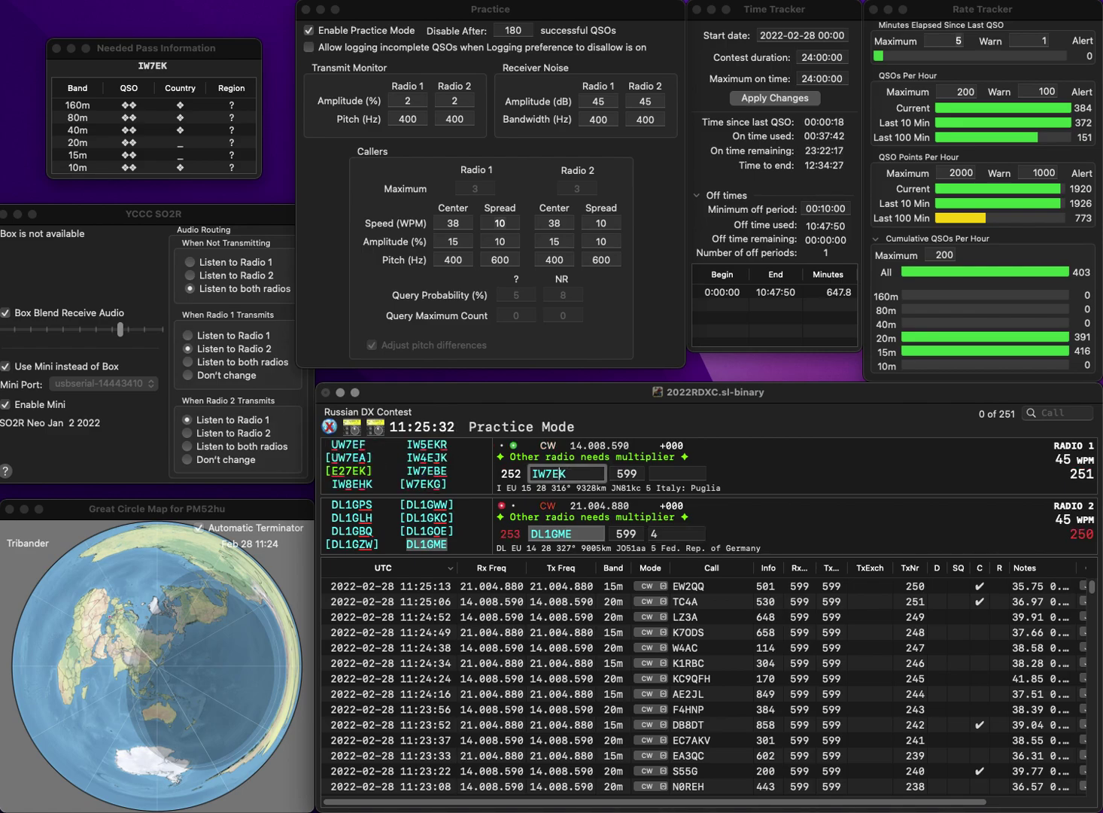
pyautogui.write('H')
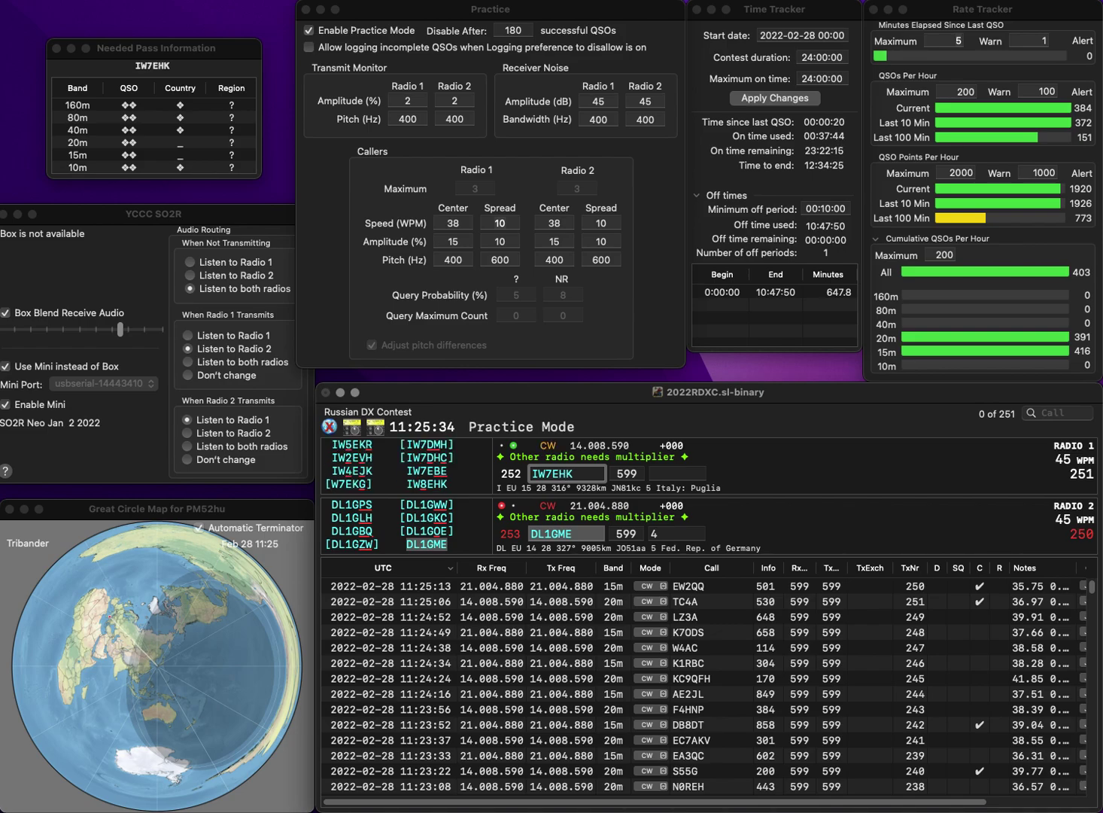
pyautogui.press('Return')
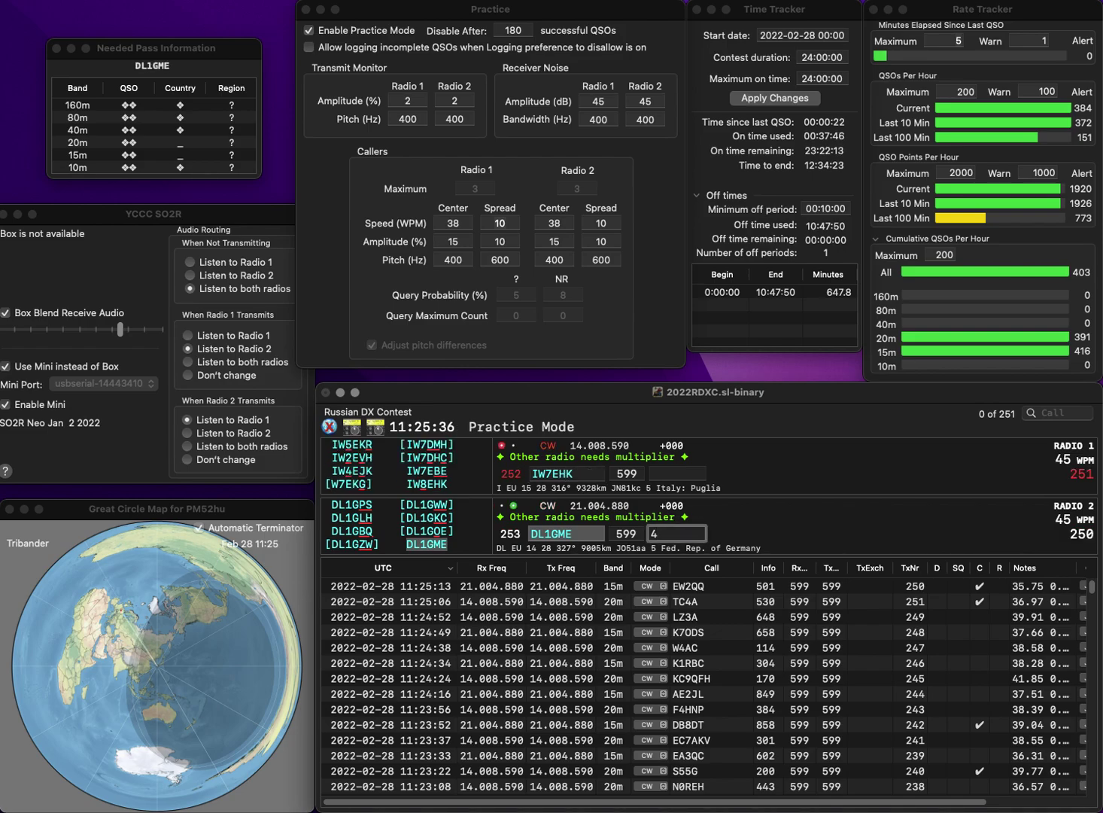
pyautogui.write('50')
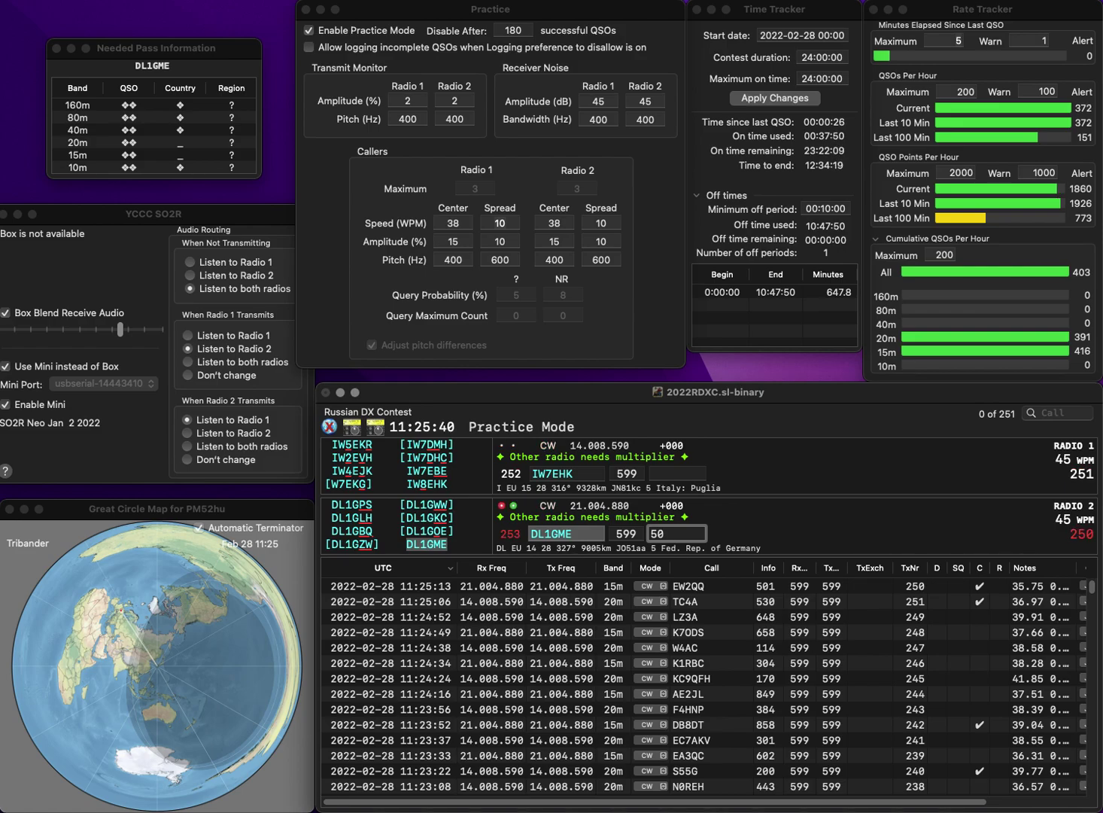
pyautogui.write('3')
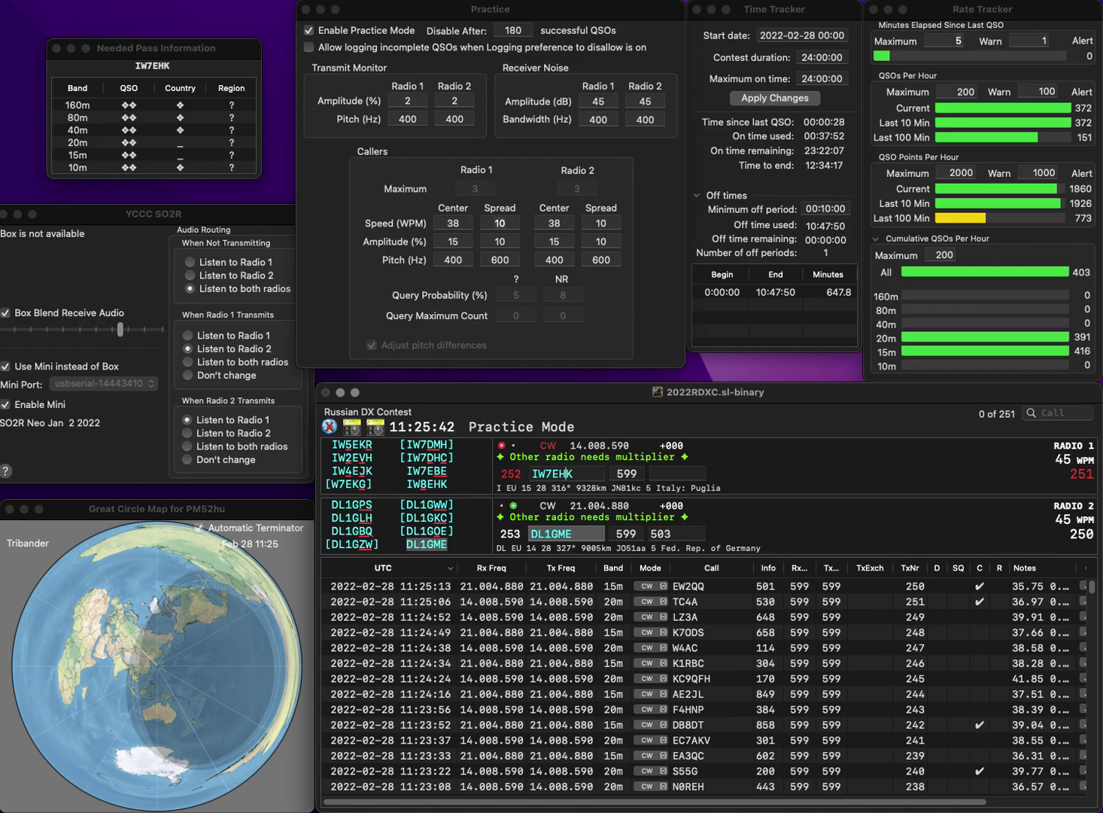
pyautogui.press('Return')
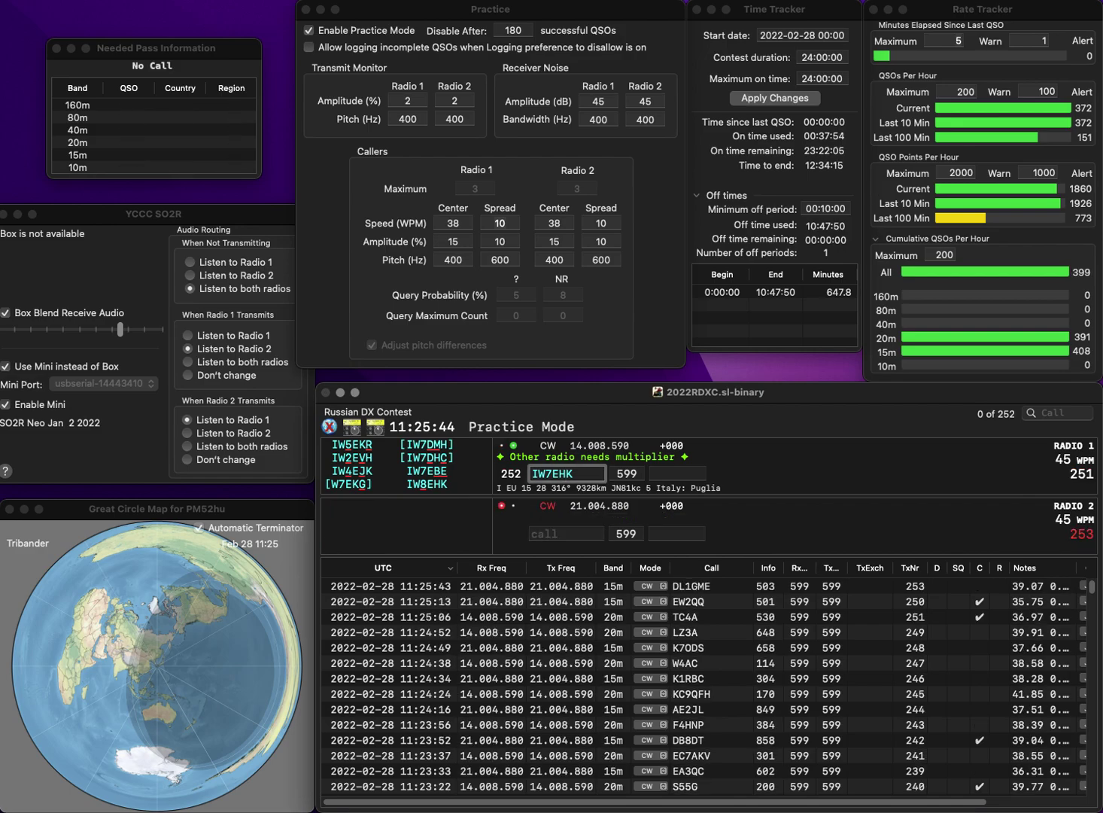
pyautogui.press('BackSpace')
pyautogui.write('8')
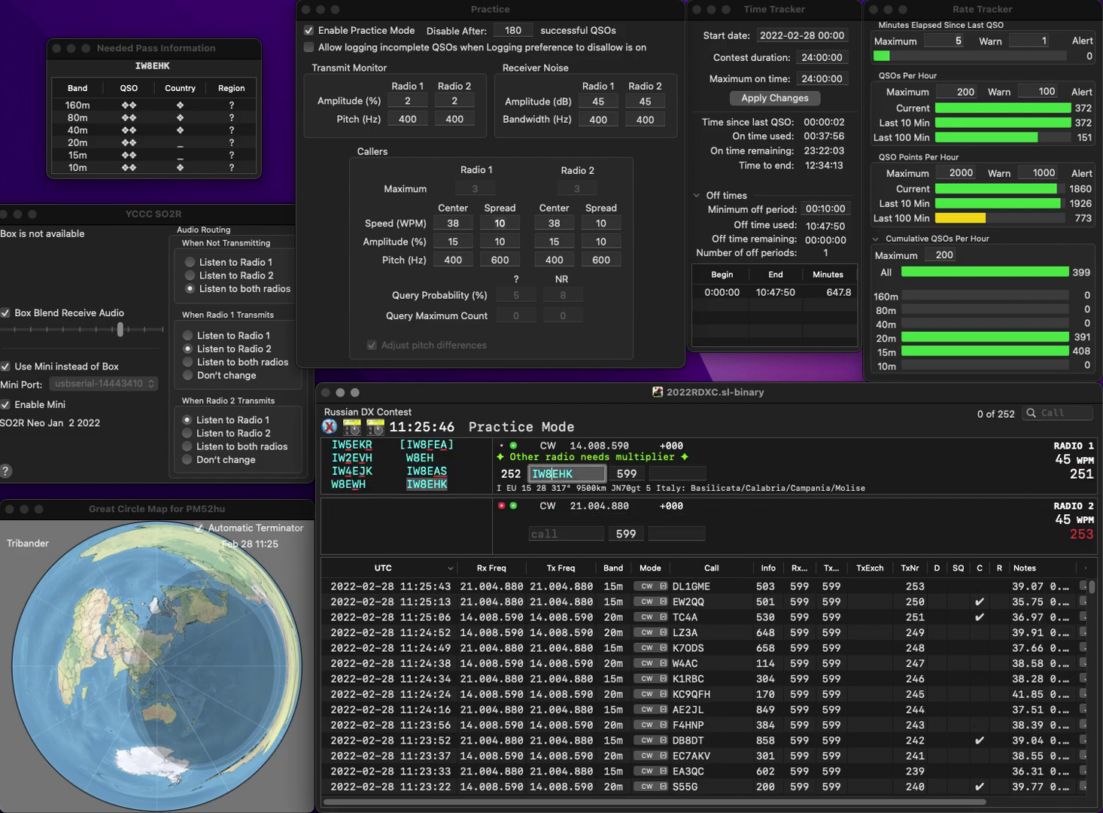
pyautogui.press('Return')
# - Answer the Radio 2 caller as VP6B
pyautogui.press('`')
pyautogui.write('6')
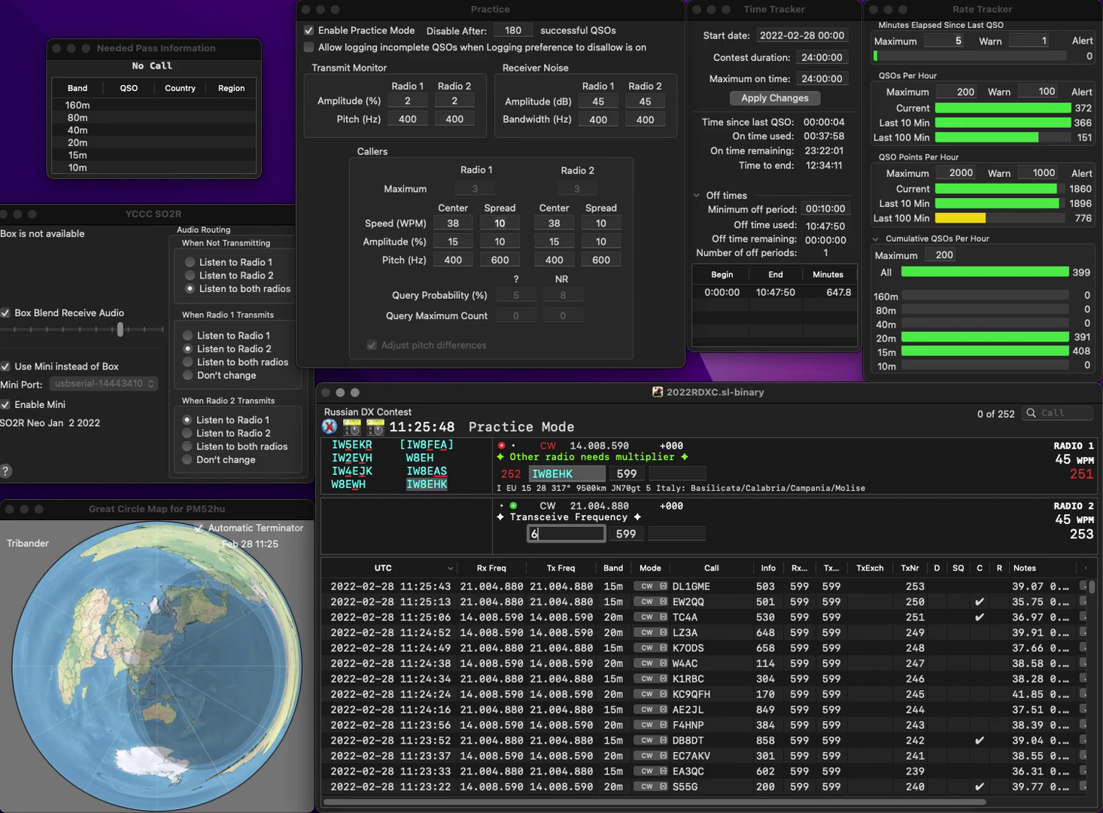
pyautogui.write('VP6B')
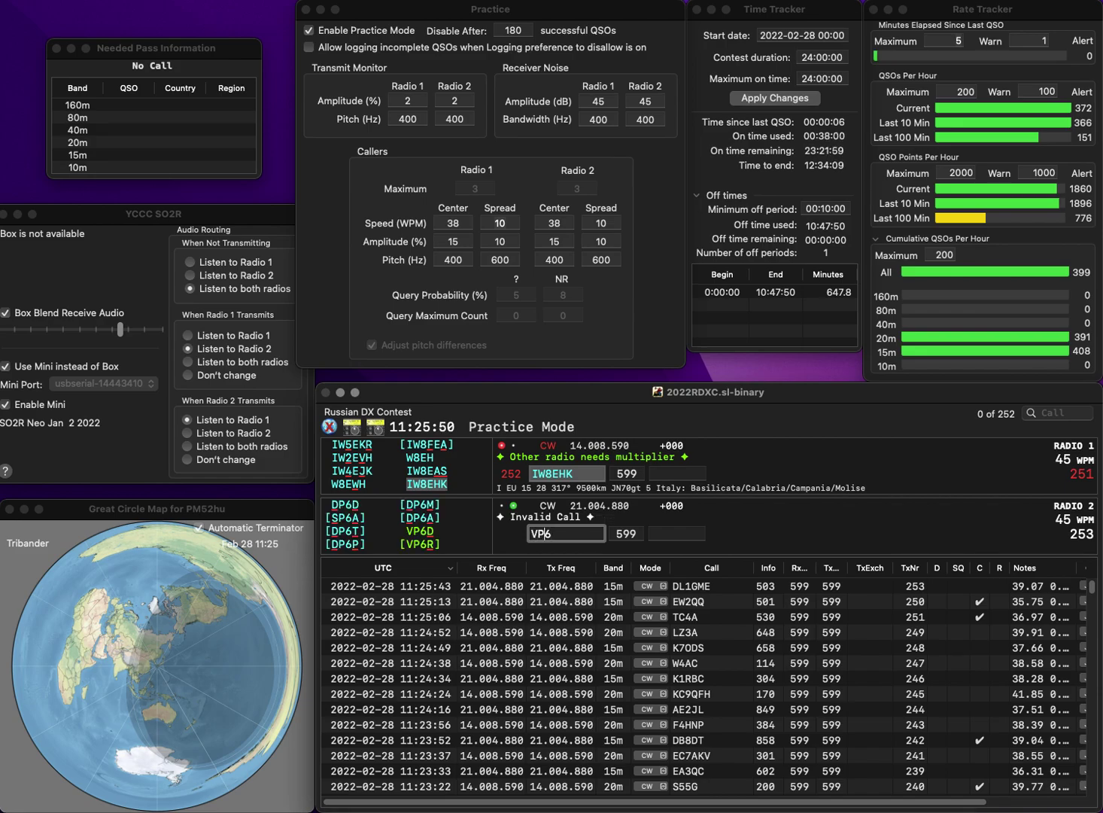
pyautogui.press('Right')
pyautogui.write('B')
pyautogui.press('Return')
pyautogui.press('`')
pyautogui.write('368')
pyautogui.press('Return')
# - Correct the call sign on Radio 2 to VP6D and send it to the caller
pyautogui.press('`')
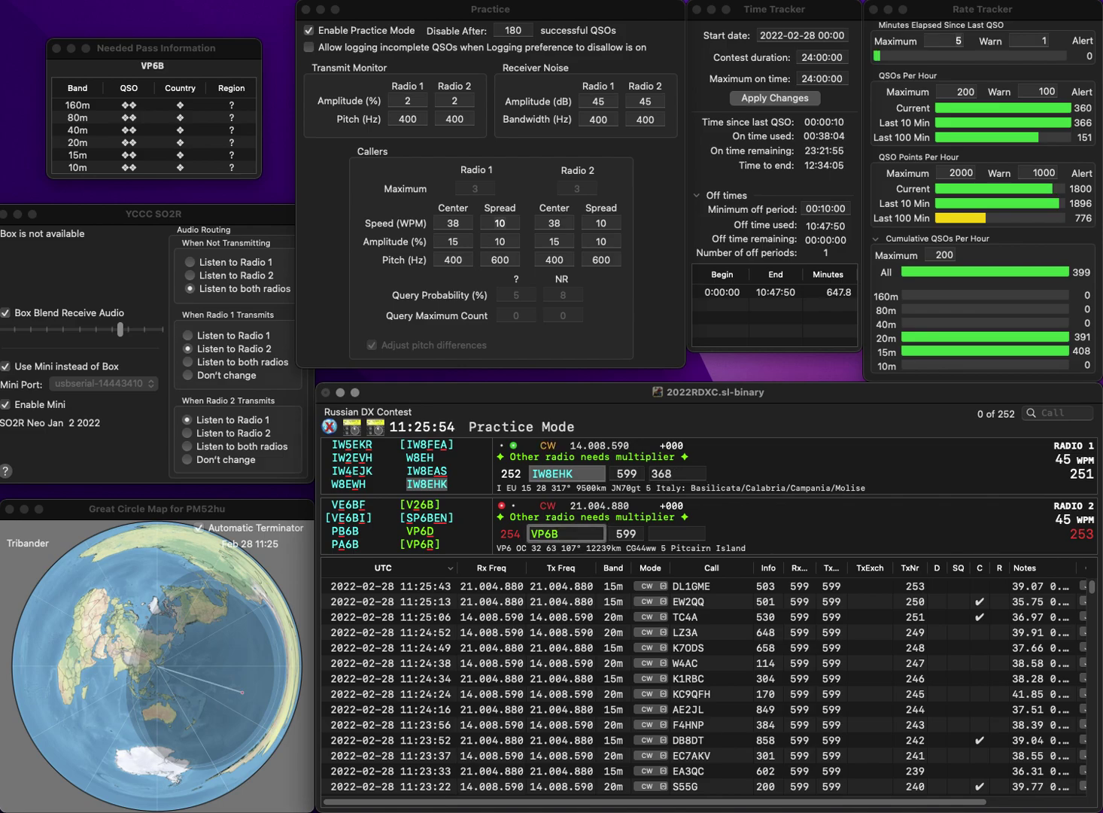
pyautogui.press('BackSpace')
pyautogui.write('D')
pyautogui.press('Return')
# - Answer the Radio 1 caller as K1KX
pyautogui.press('`')
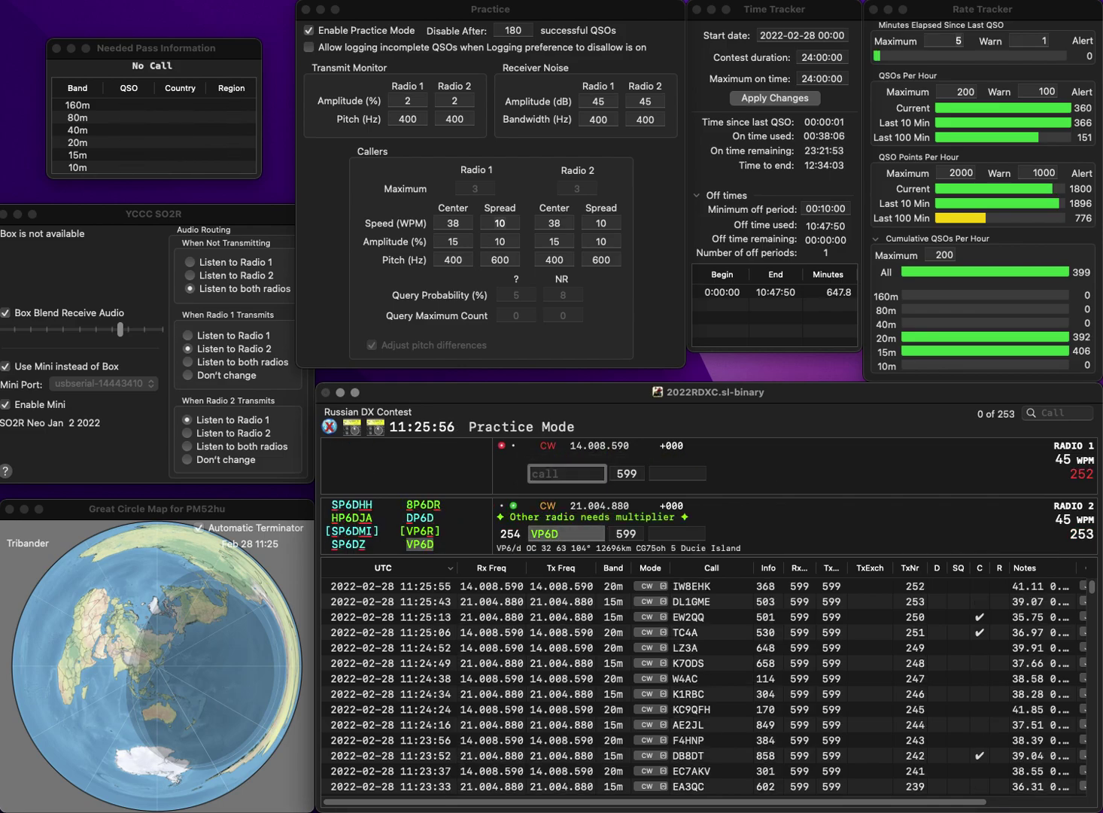
pyautogui.write('K')
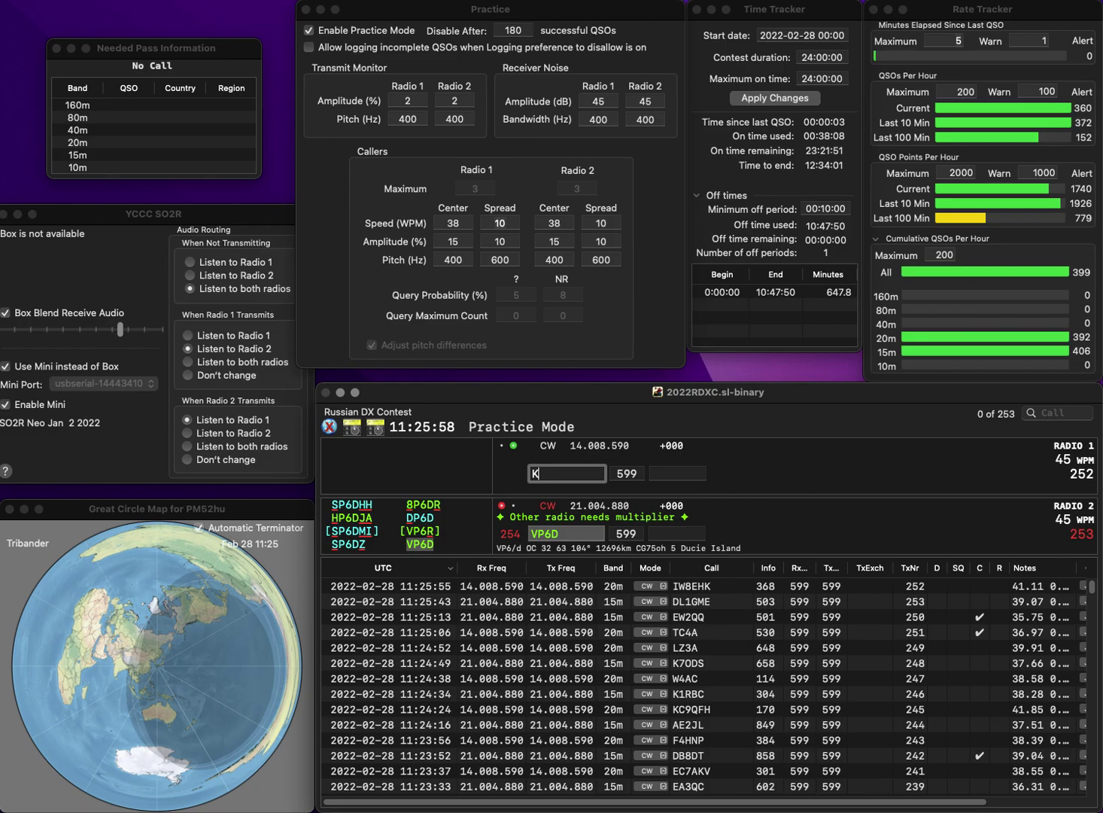
pyautogui.write('1KX')
pyautogui.press('Return')
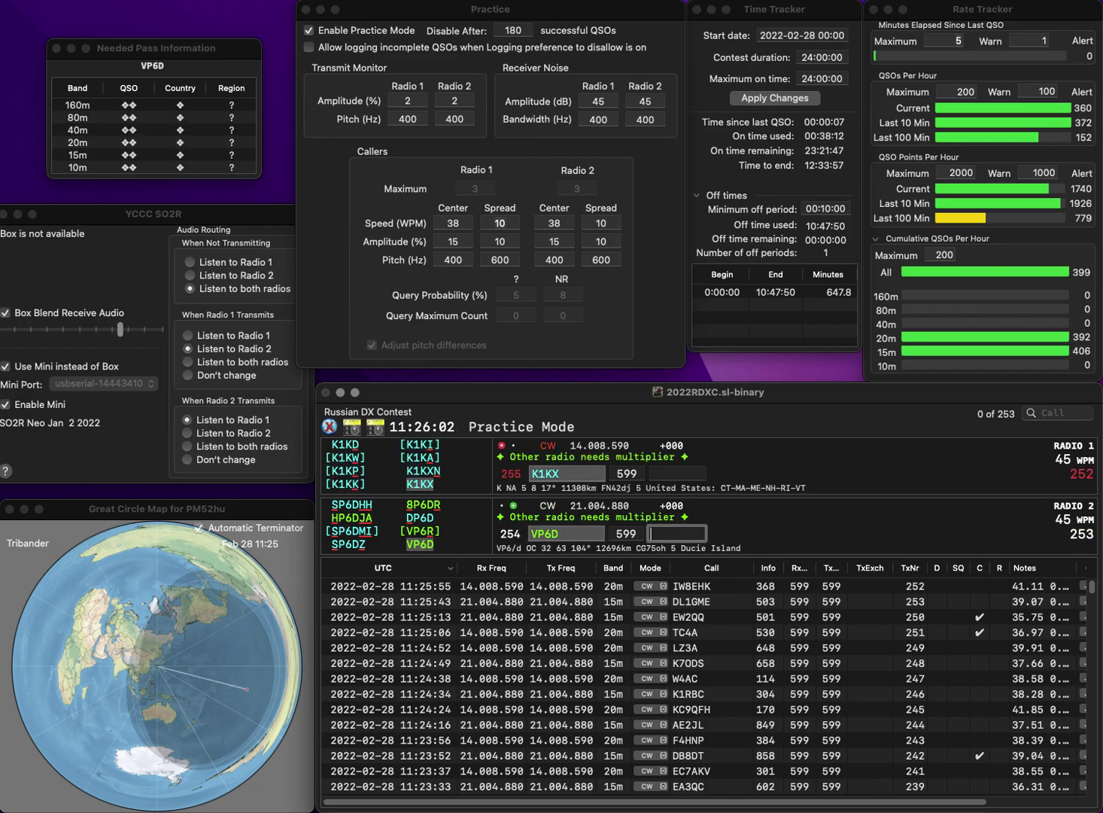
pyautogui.write('245')
pyautogui.press('Return')
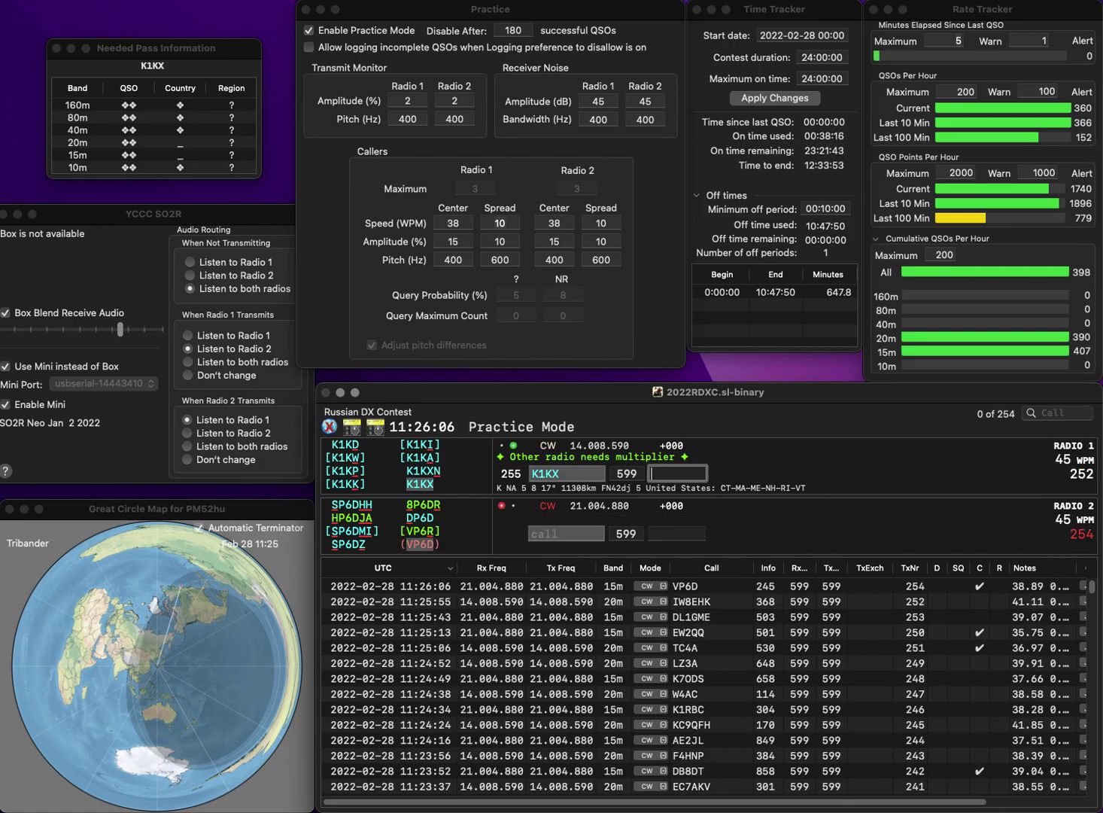
pyautogui.write('32')
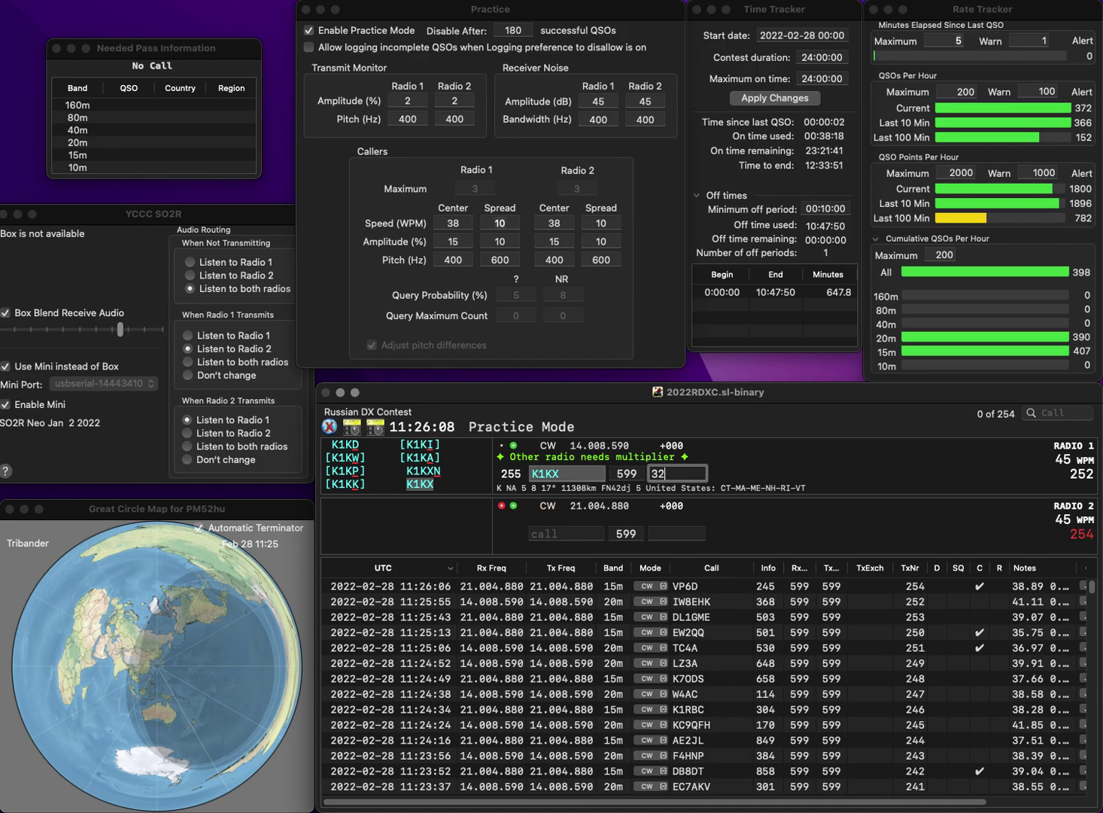
pyautogui.press('Return')
# - Try to answer the Radio 2 caller with the partial call 6SHIUA
pyautogui.write('E6S')
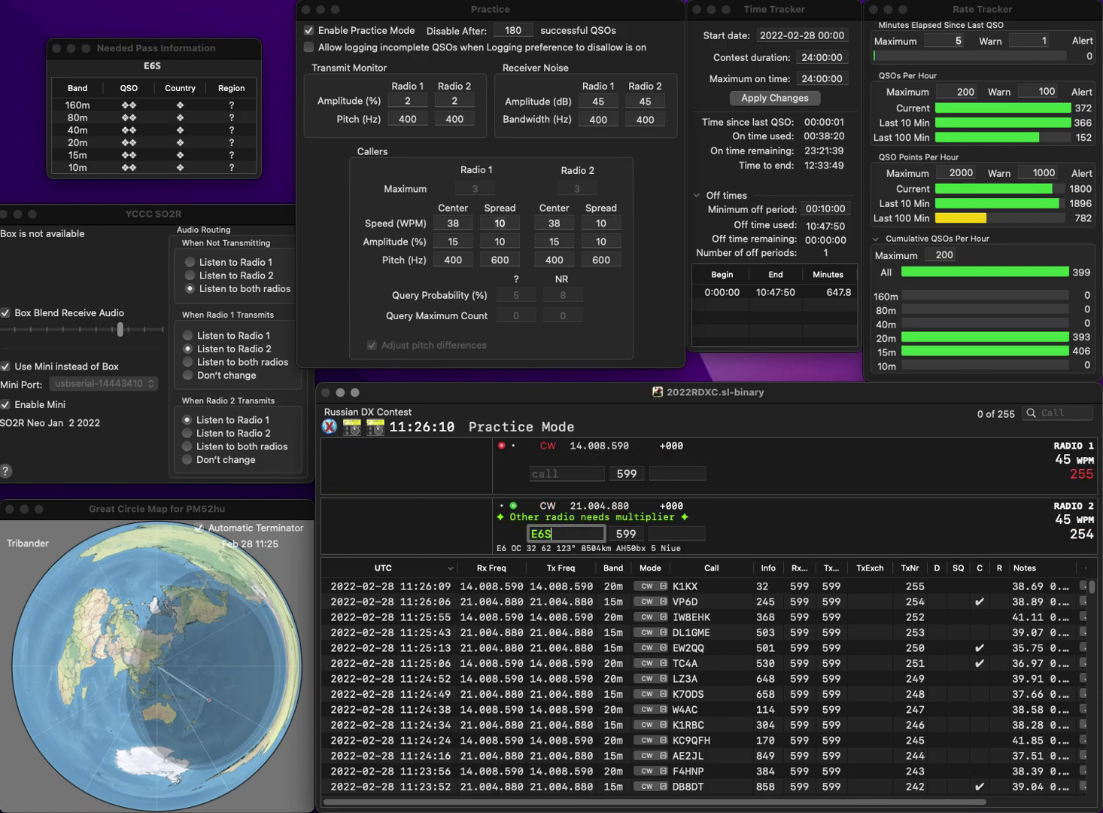
pyautogui.write('HIUA')
pyautogui.press('Left')
pyautogui.press('Left')
pyautogui.press('Left')
pyautogui.press('Left')
pyautogui.press('Left')
pyautogui.press('Left')
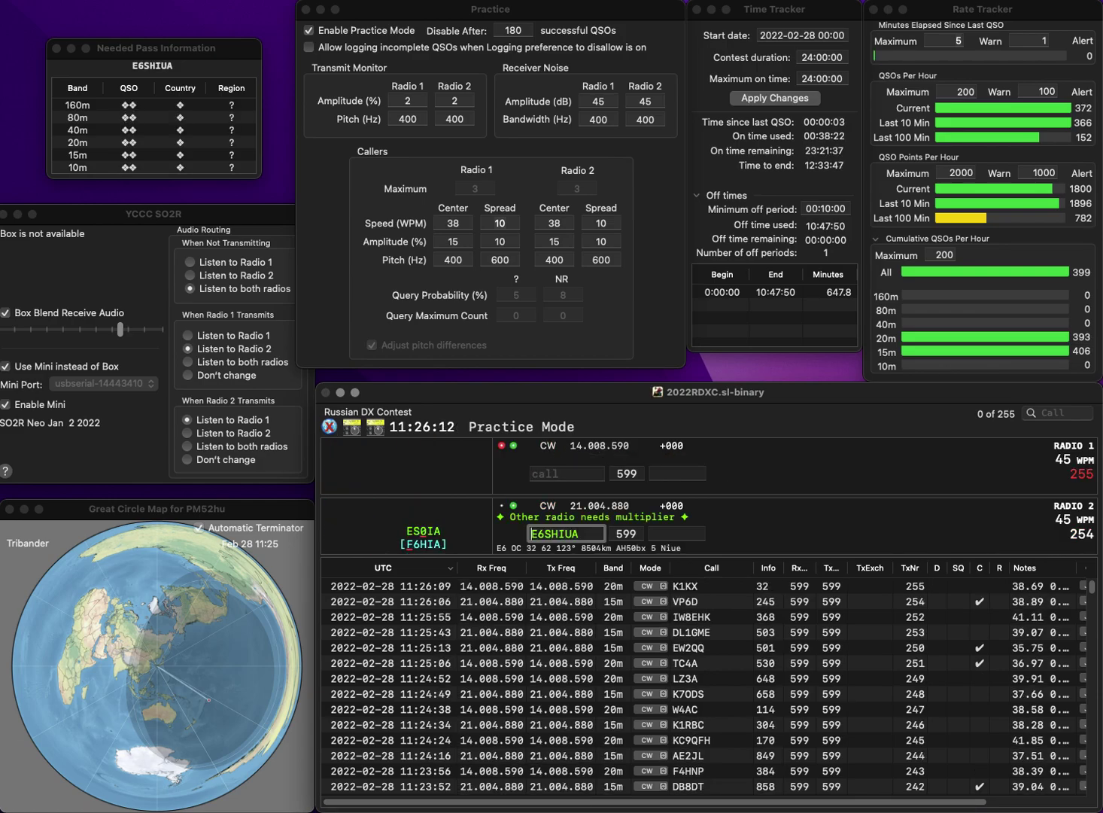
pyautogui.press('BackSpace')
pyautogui.press('Return')
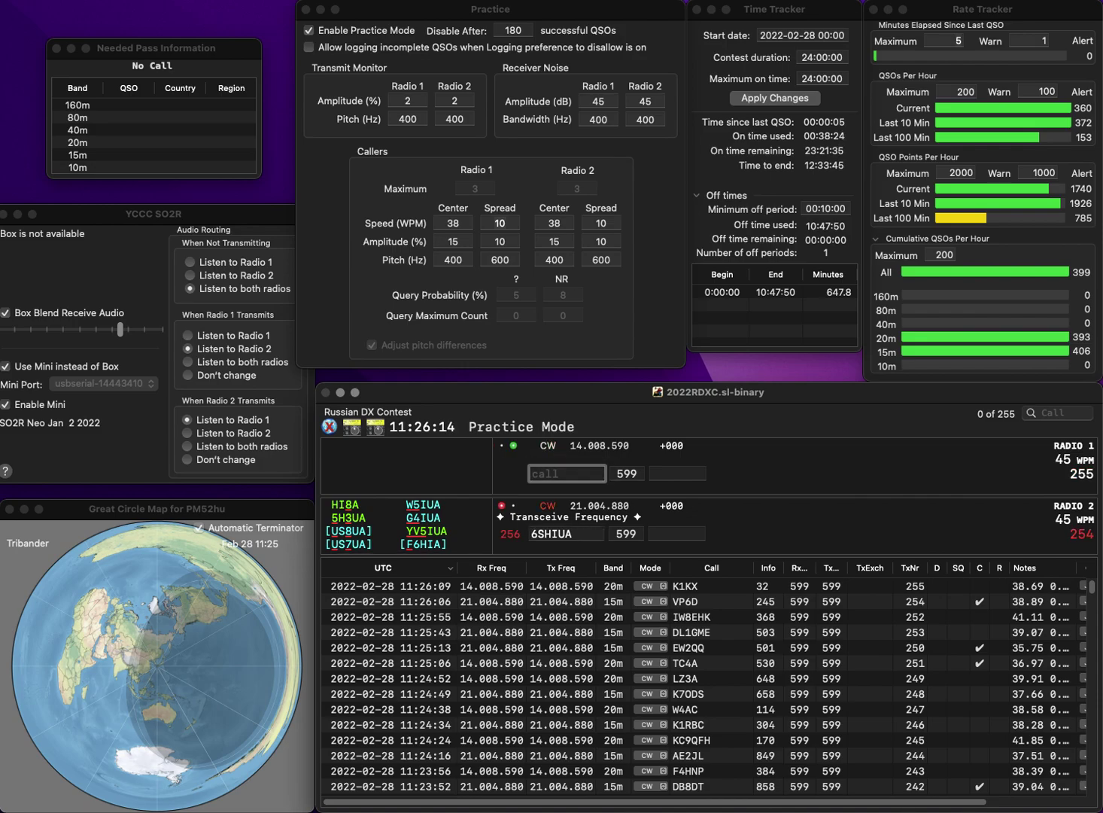
# - Answer the Radio 1 caller with the partial call IV
pyautogui.write('IV')
pyautogui.click(625, 474)
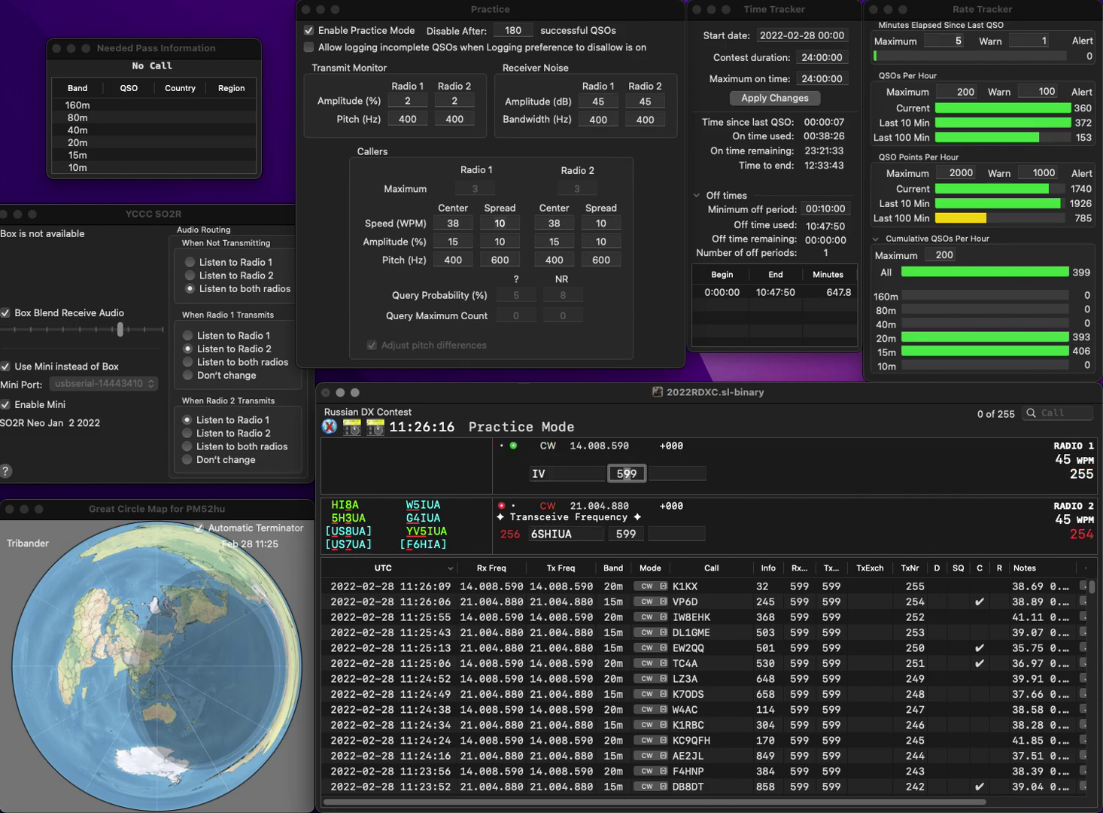
pyautogui.press('Return')
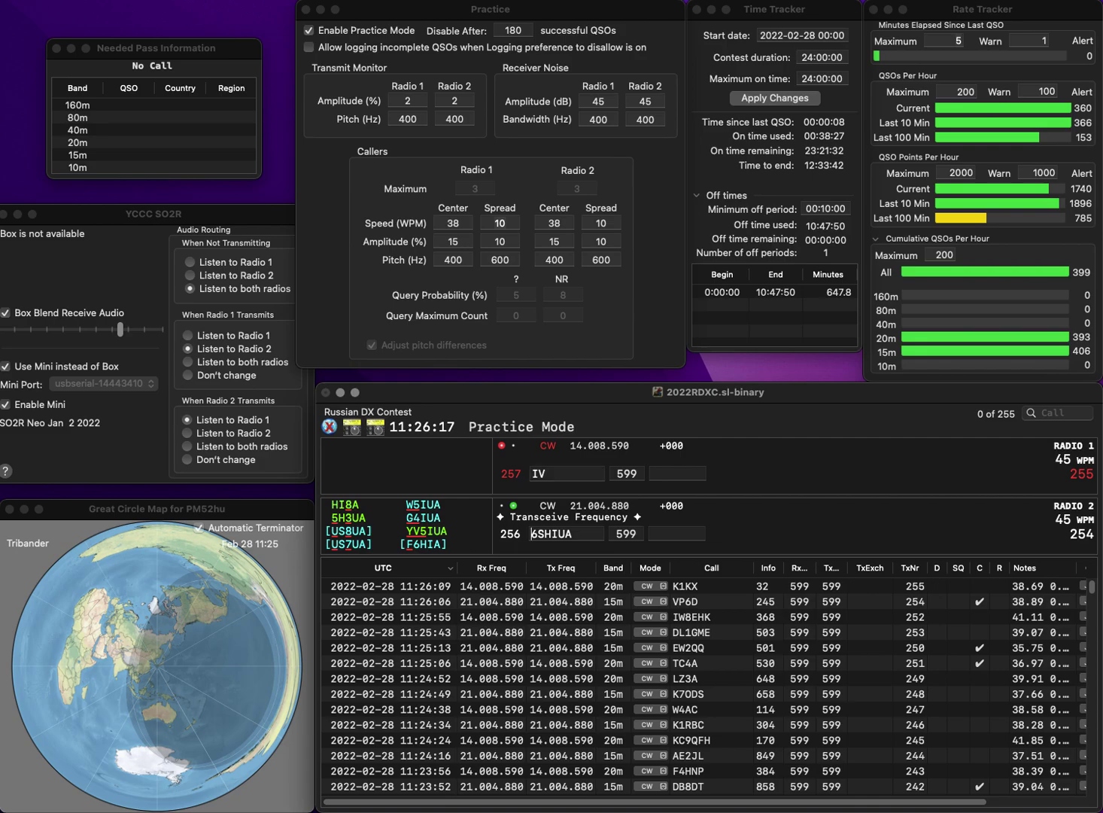
# - Clear the Radio 2 entry and answer its caller as WB5IUU
pyautogui.hotkey('alt', 'w')
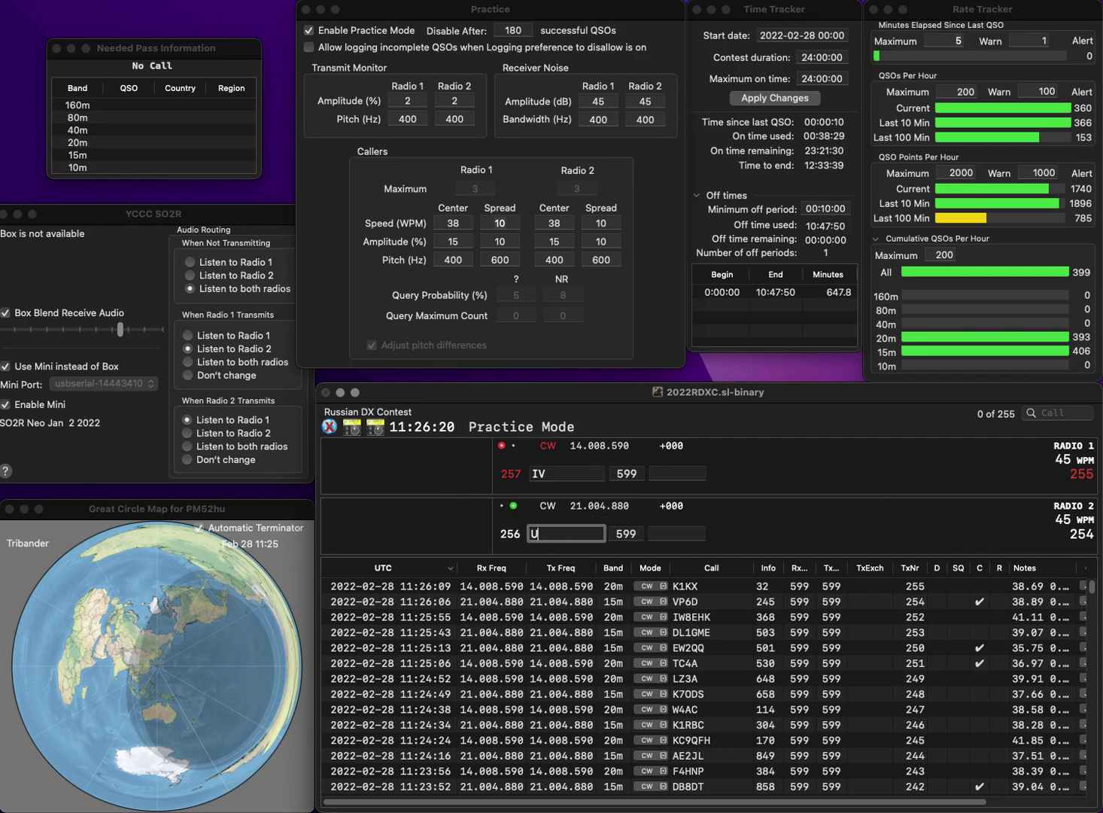
pyautogui.press('F1')
pyautogui.press('BackSpace')
pyautogui.write('WB5IUU')
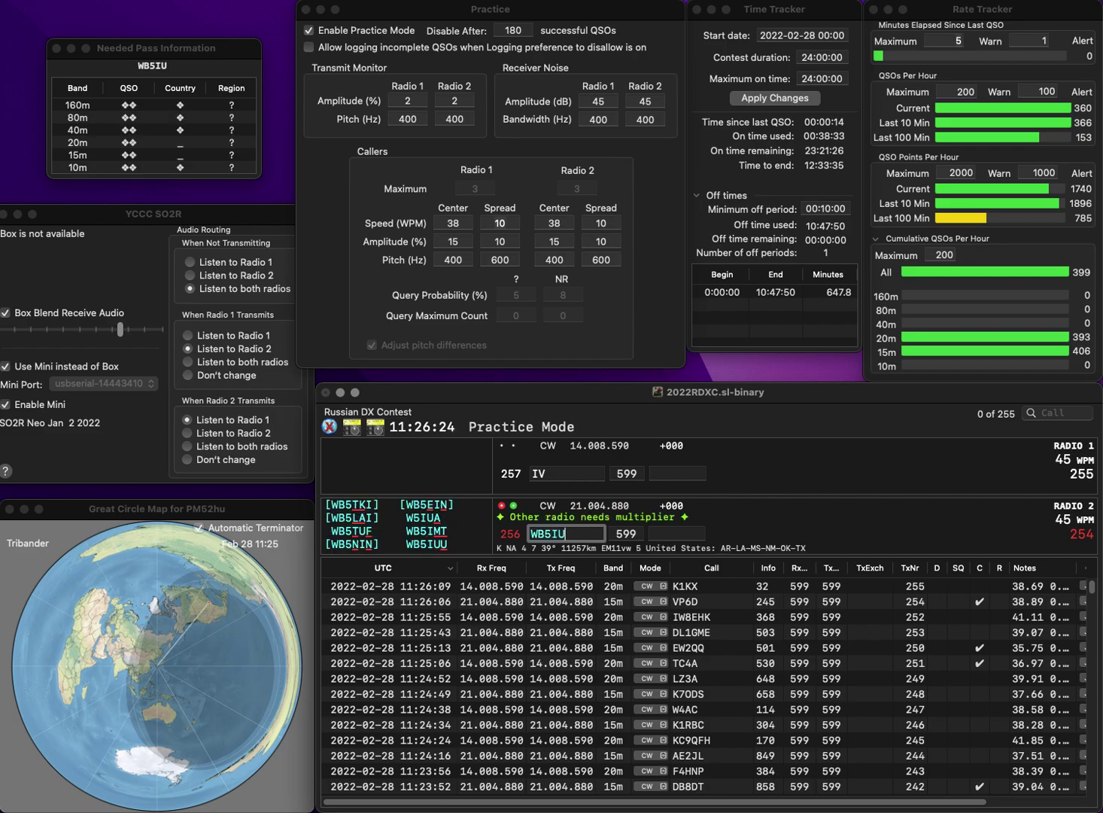
pyautogui.press('Return')
pyautogui.press('BackSpace')
pyautogui.press('BackSpace')
pyautogui.write('V0JZL')
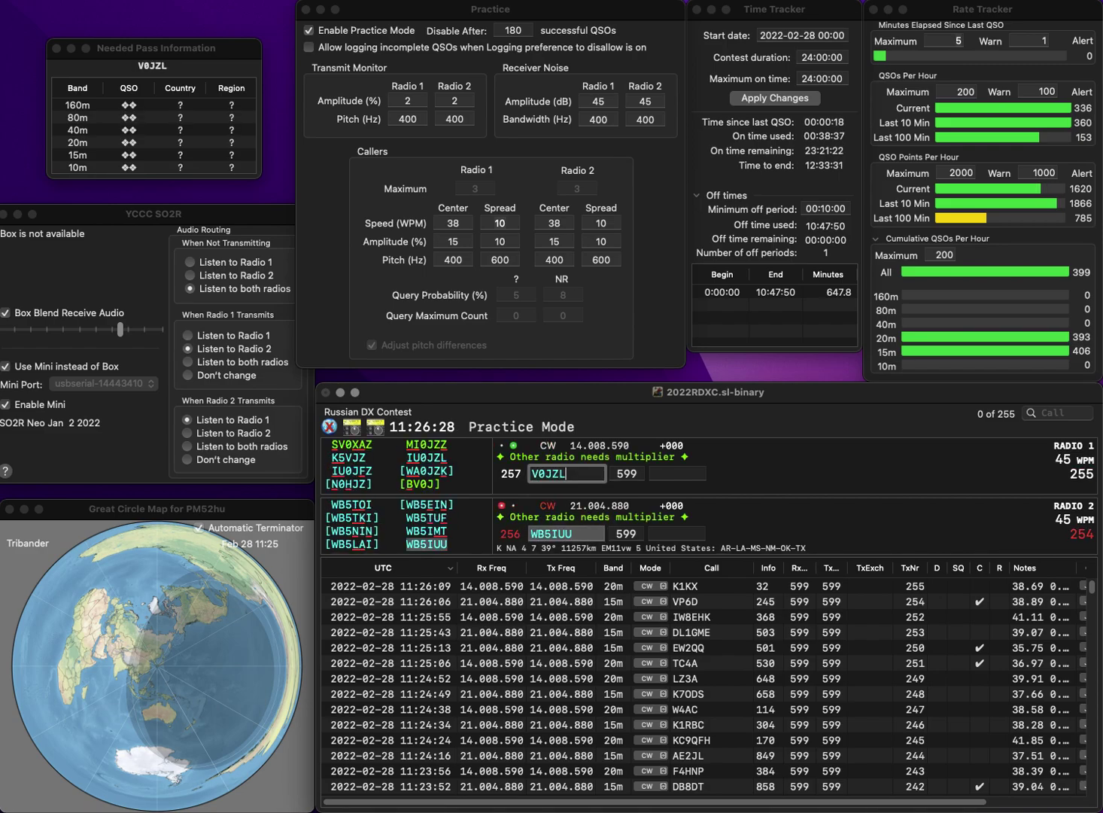
pyautogui.press('Home')
pyautogui.write('I')
pyautogui.press('Return')
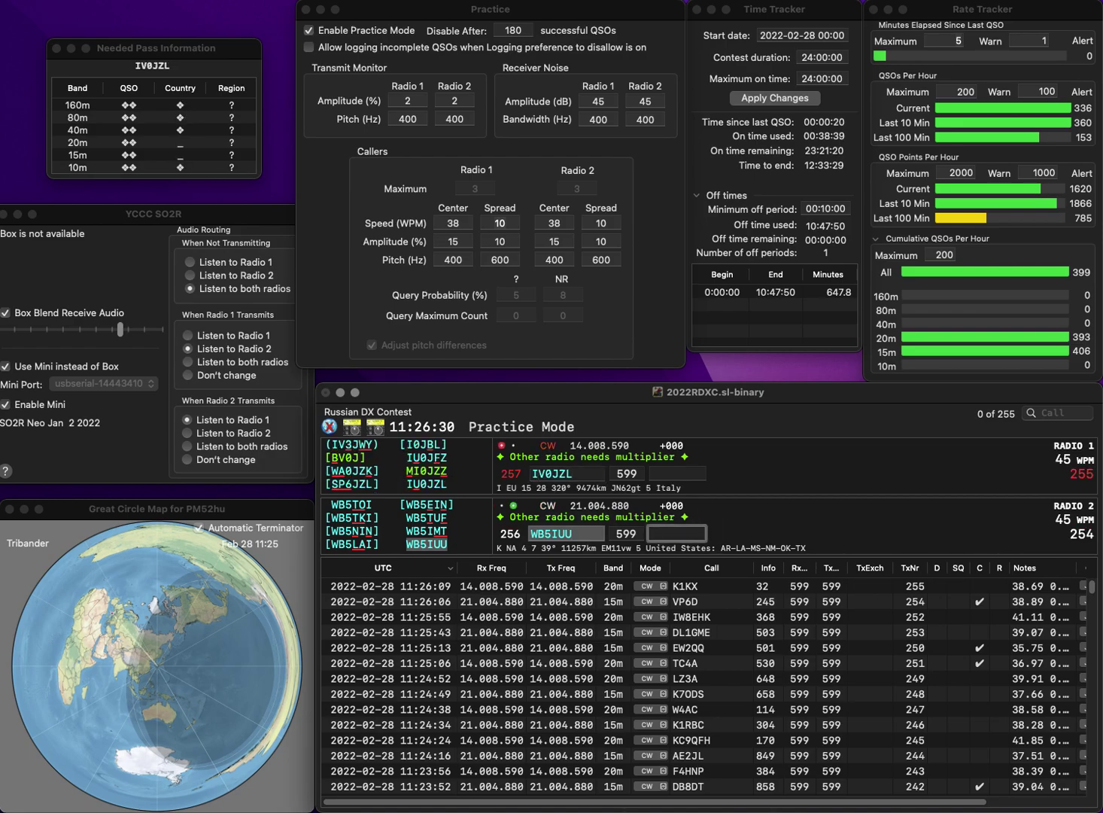
pyautogui.write('577')
pyautogui.press('Return')
pyautogui.press('Delete')
pyautogui.write('U')
pyautogui.press('Return')
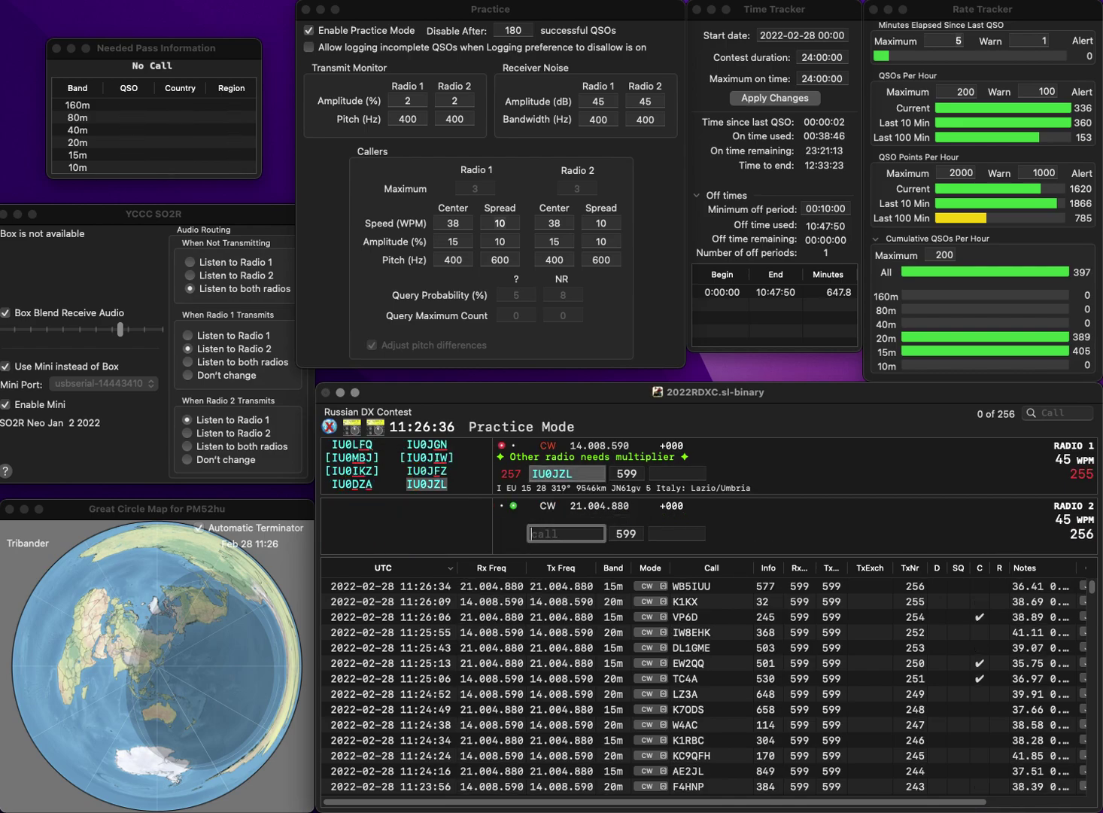
pyautogui.write('OT7A')
pyautogui.press('Return')
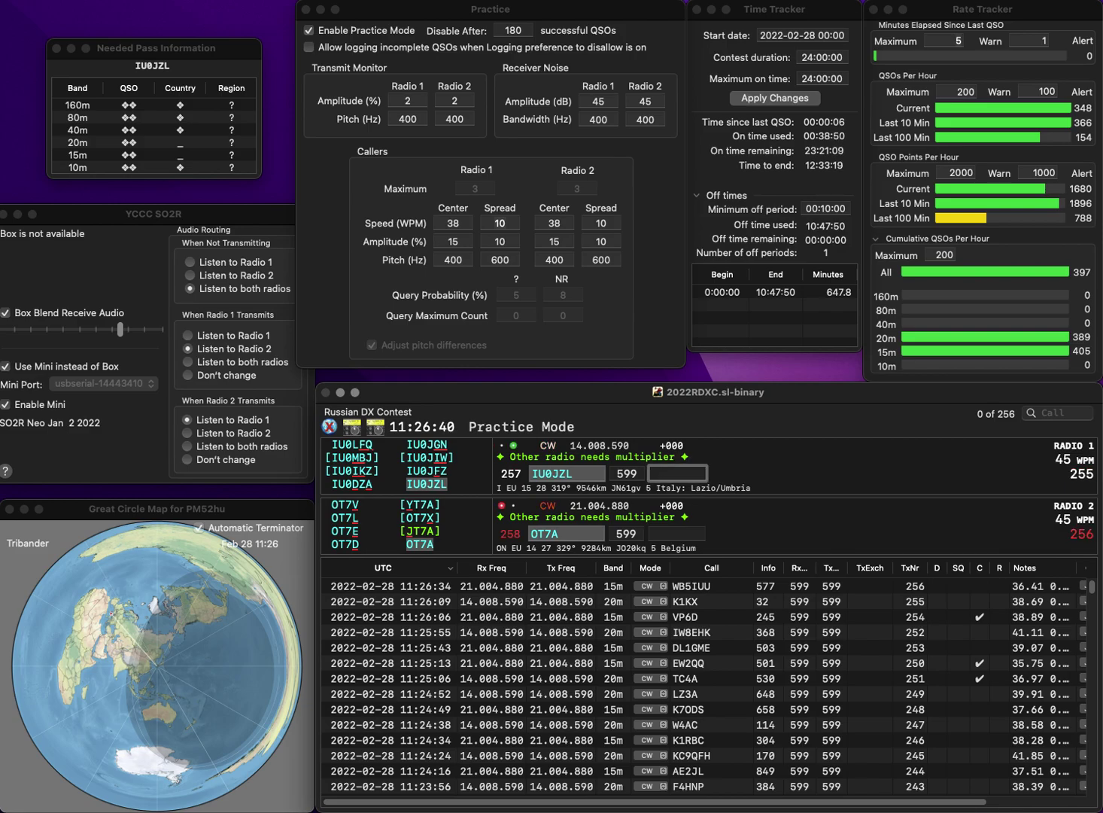
pyautogui.write('9')
pyautogui.press('Return')
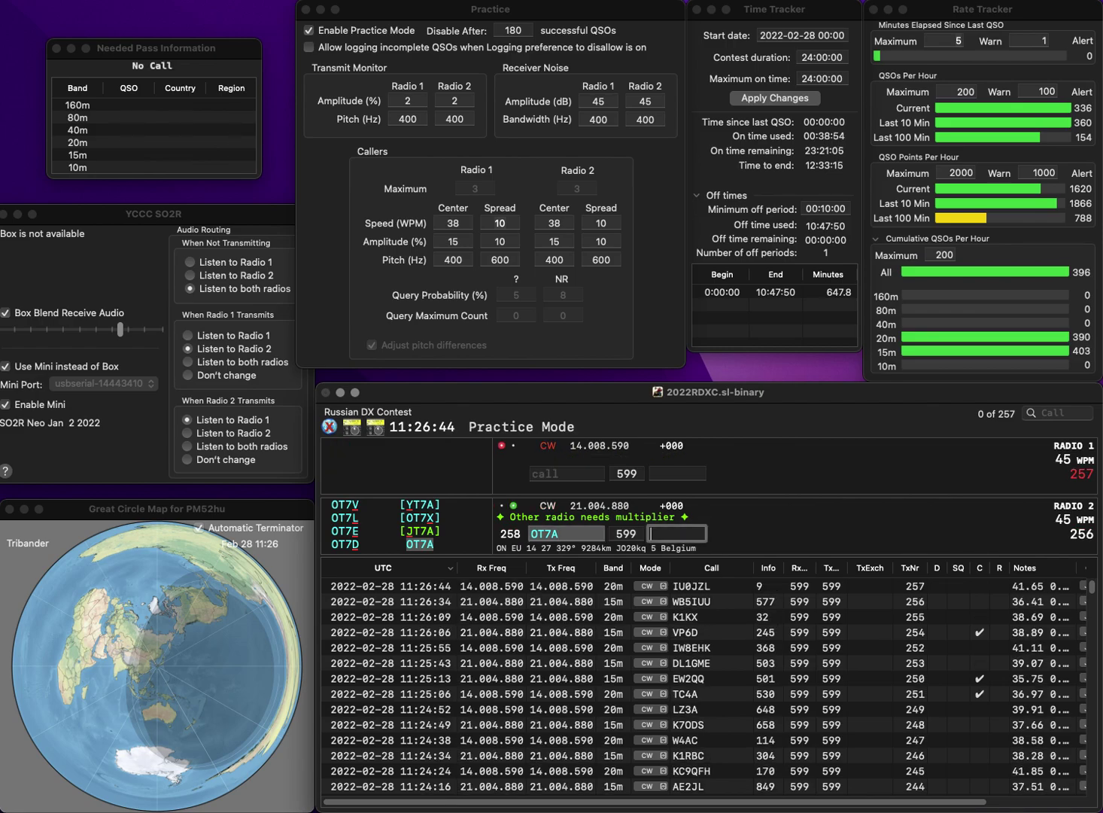
pyautogui.write('436')
pyautogui.press('Return')
pyautogui.write('DL1')
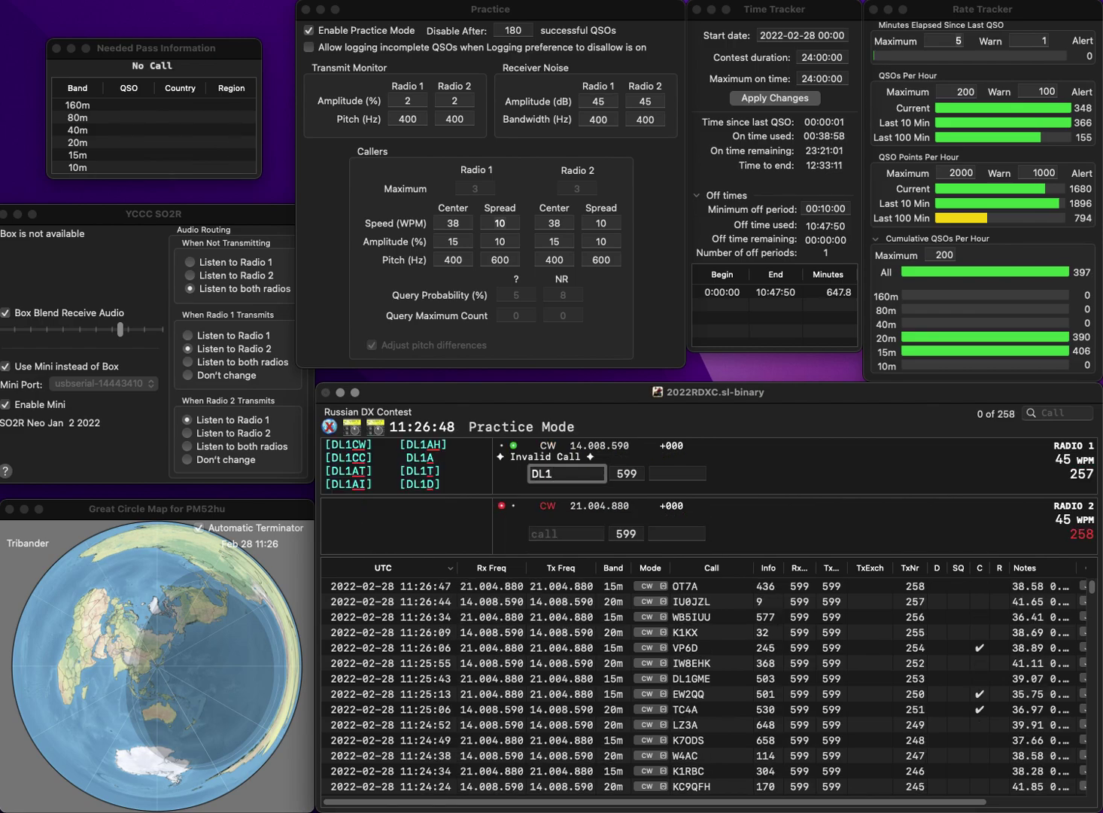
pyautogui.write('QW')
pyautogui.press('Return')
pyautogui.write('EA5M')
pyautogui.press('Return')
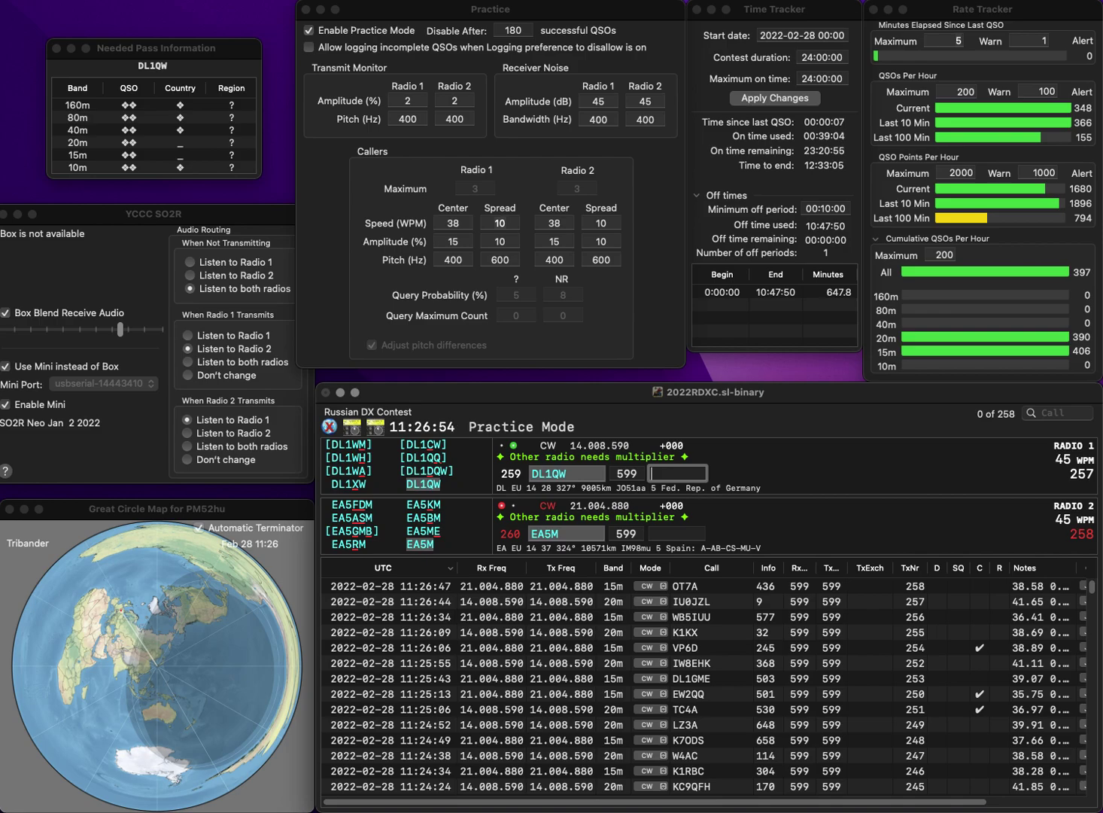
pyautogui.write('102')
pyautogui.press('Return')
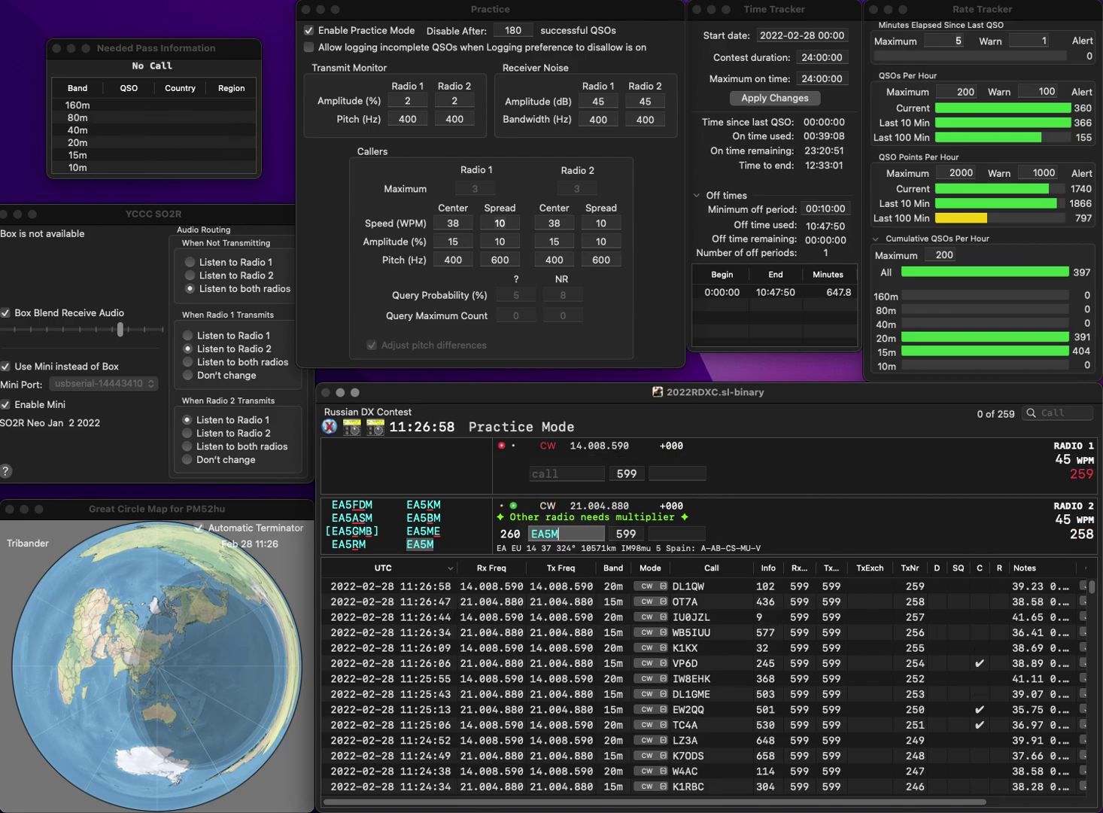
# - Log EA5M on Radio 2 with received number 746 and answer the Radio 1 caller as RZ3DW
pyautogui.write('746')
pyautogui.press('Return')
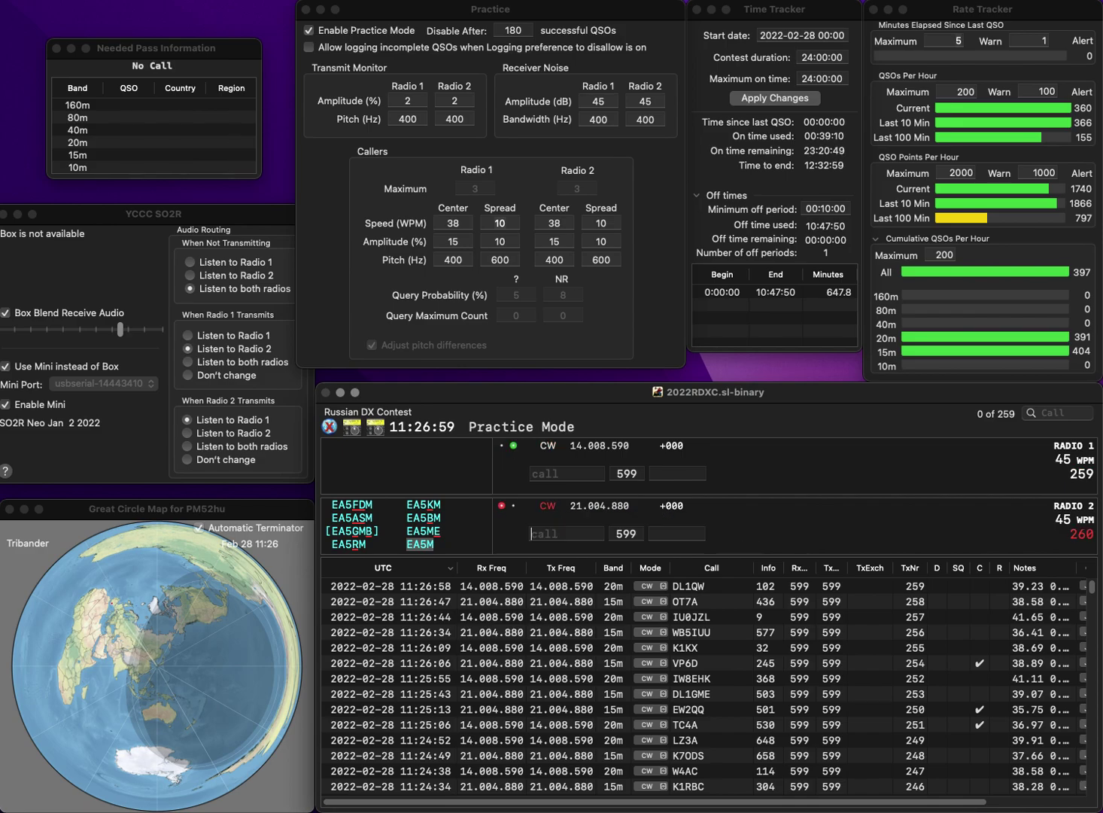
pyautogui.write('RZ3DW')
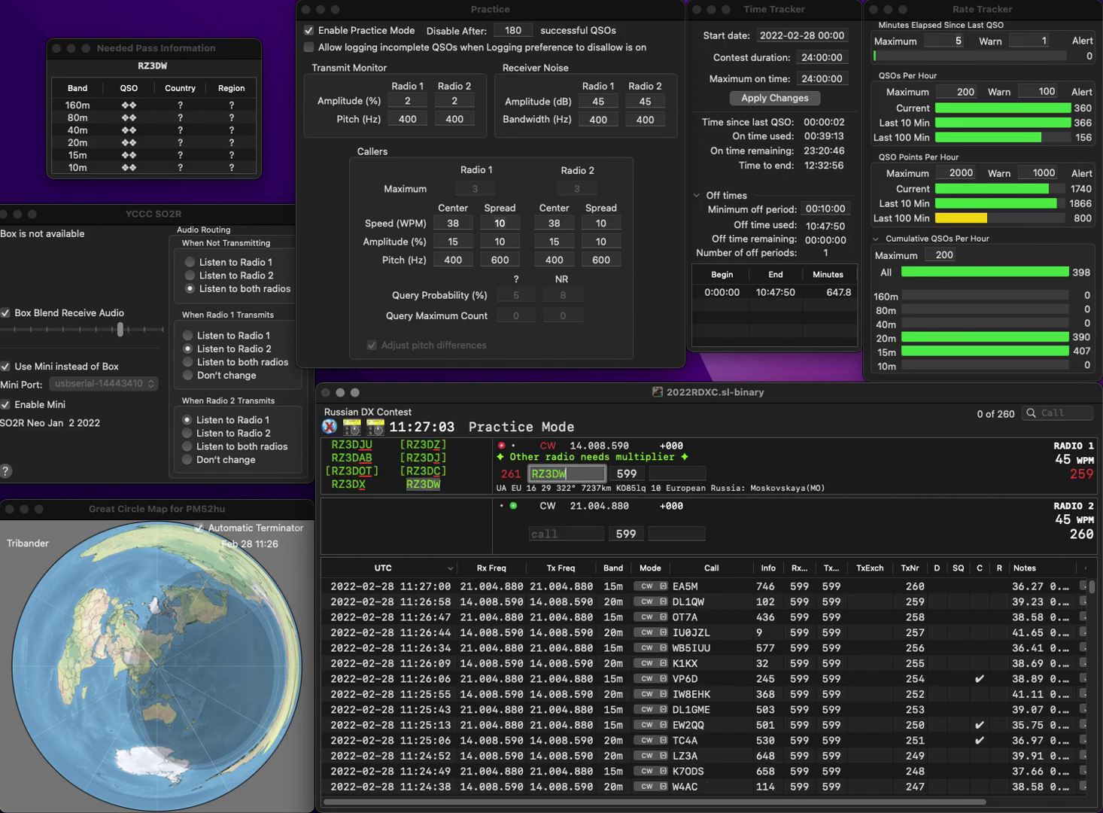
pyautogui.press('Return')
# - Answer the Radio 2 caller with the partial call SGI and fill in the exchange MO for RZ3DW on Radio 1
pyautogui.write('SG5I')
pyautogui.press('BackSpace')
pyautogui.press('Return')
pyautogui.press('space')
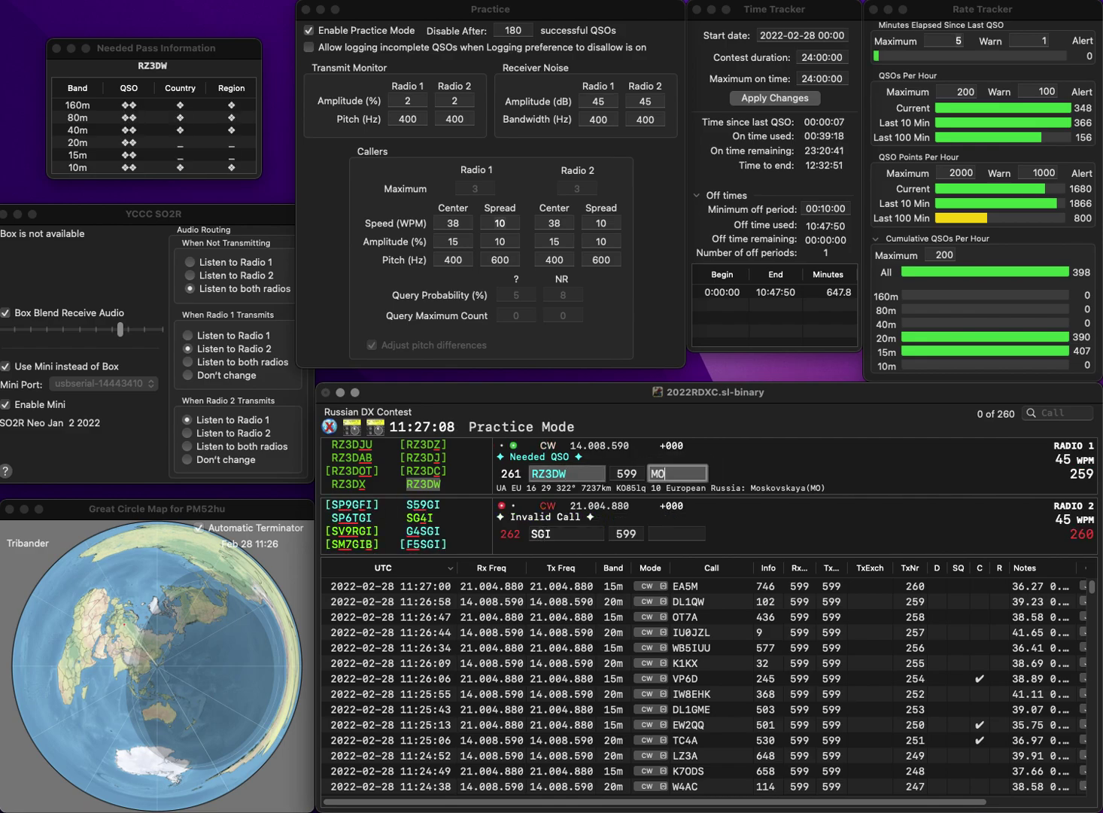
pyautogui.press('Return')
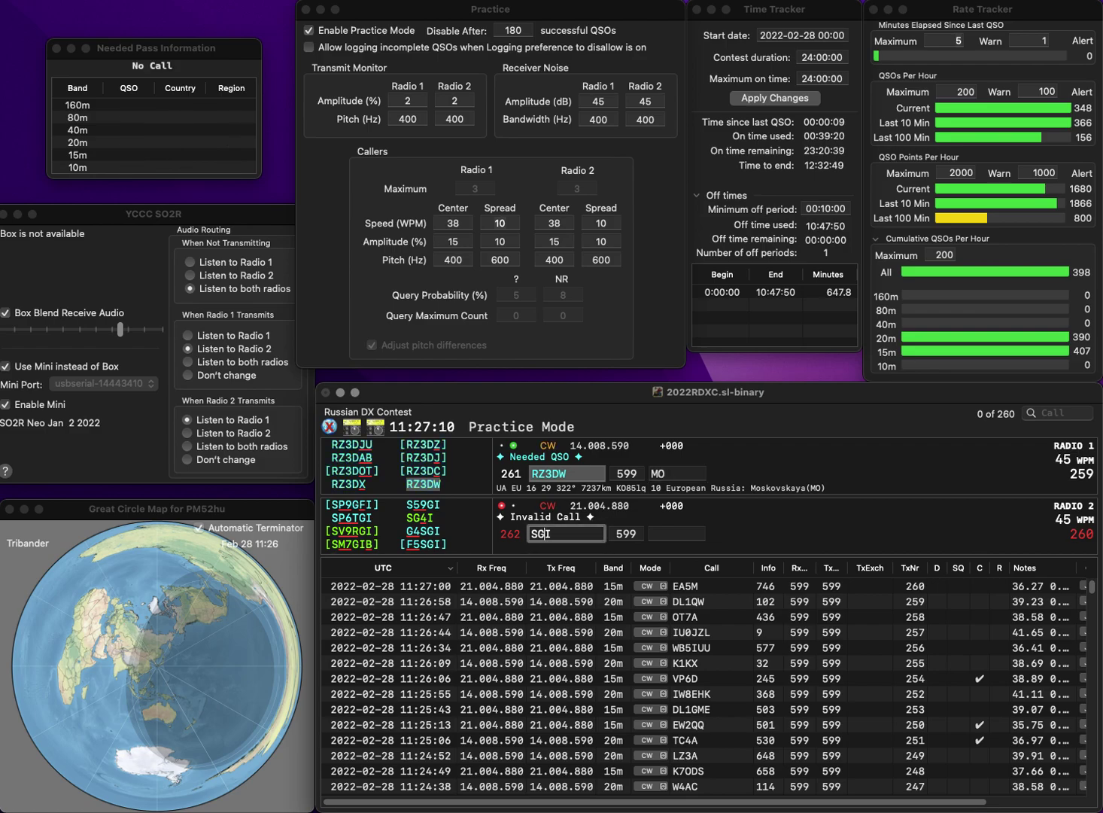
pyautogui.write('4')
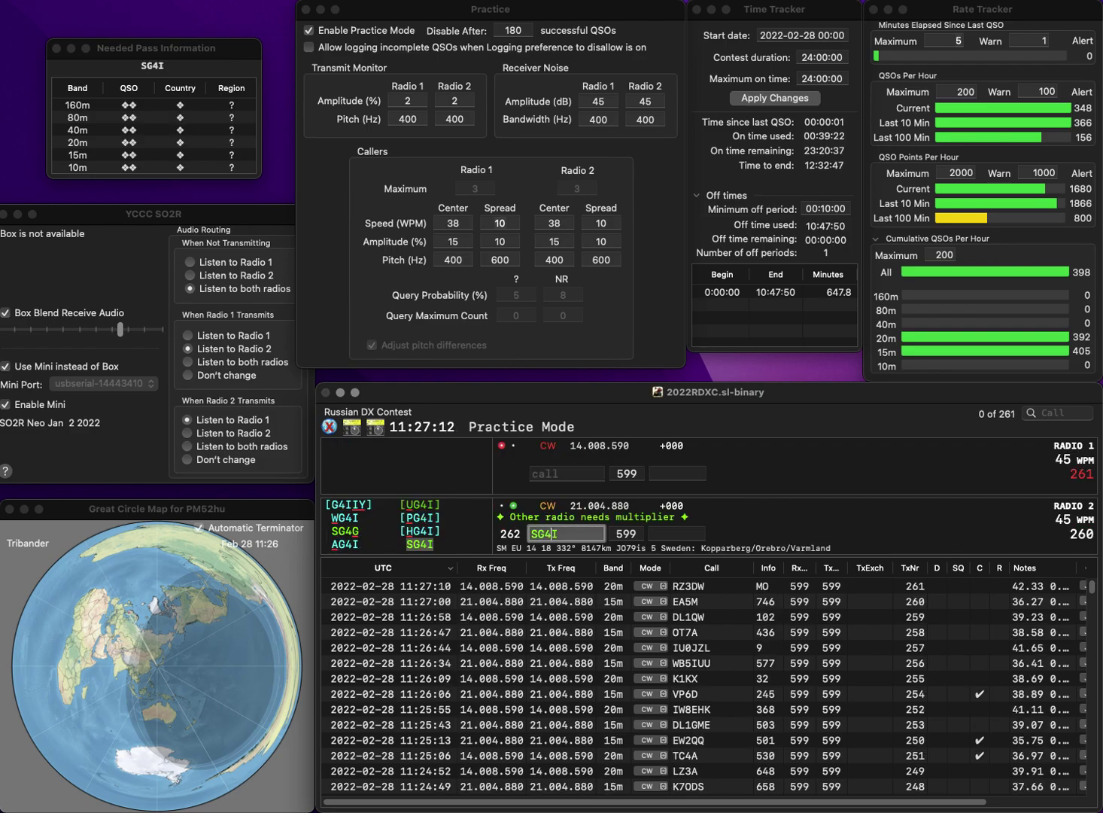
pyautogui.press('Return')
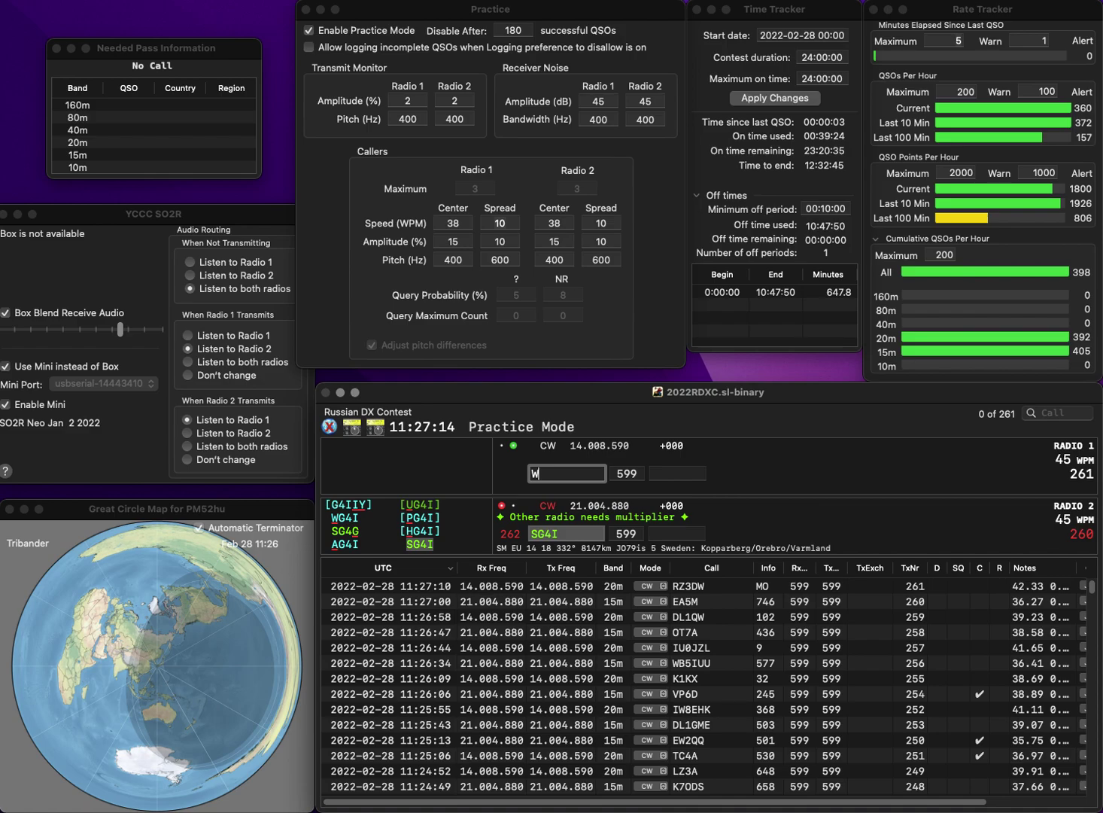
pyautogui.write('W4BI')
pyautogui.press('Left')
pyautogui.press('Left')
pyautogui.write('4')
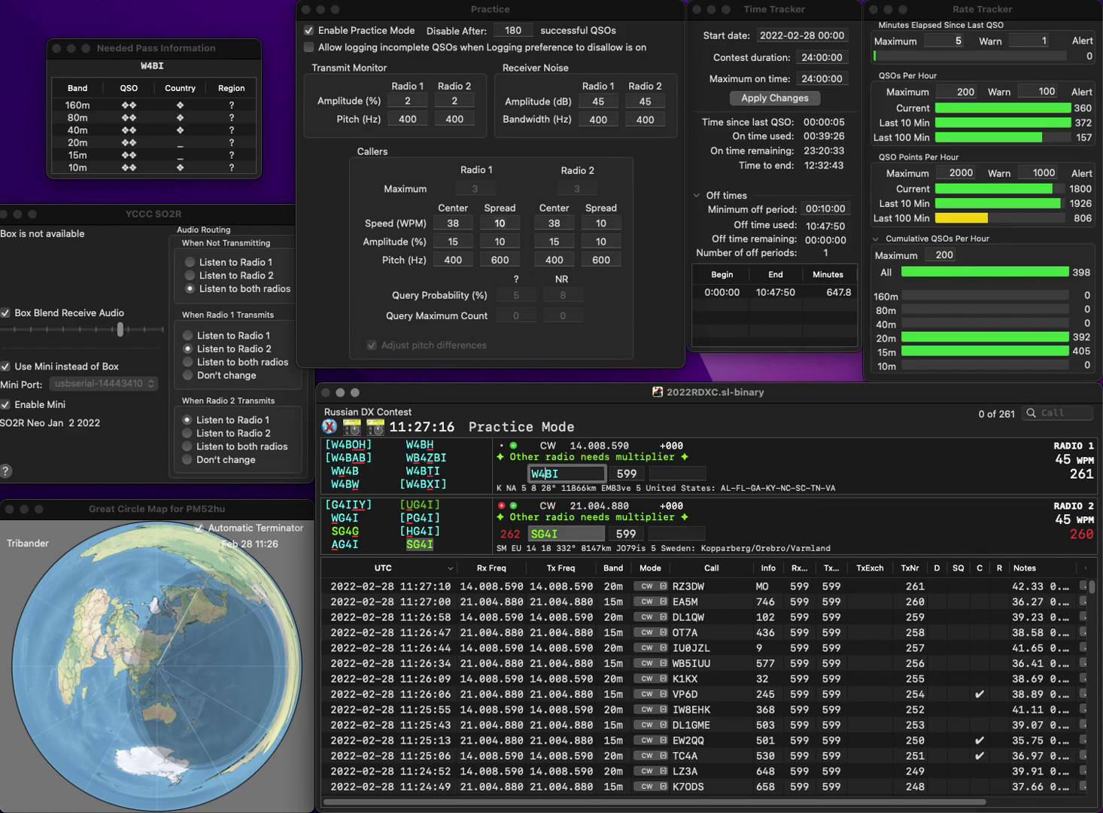
pyautogui.press('Return')
pyautogui.write('616')
pyautogui.press('Return')
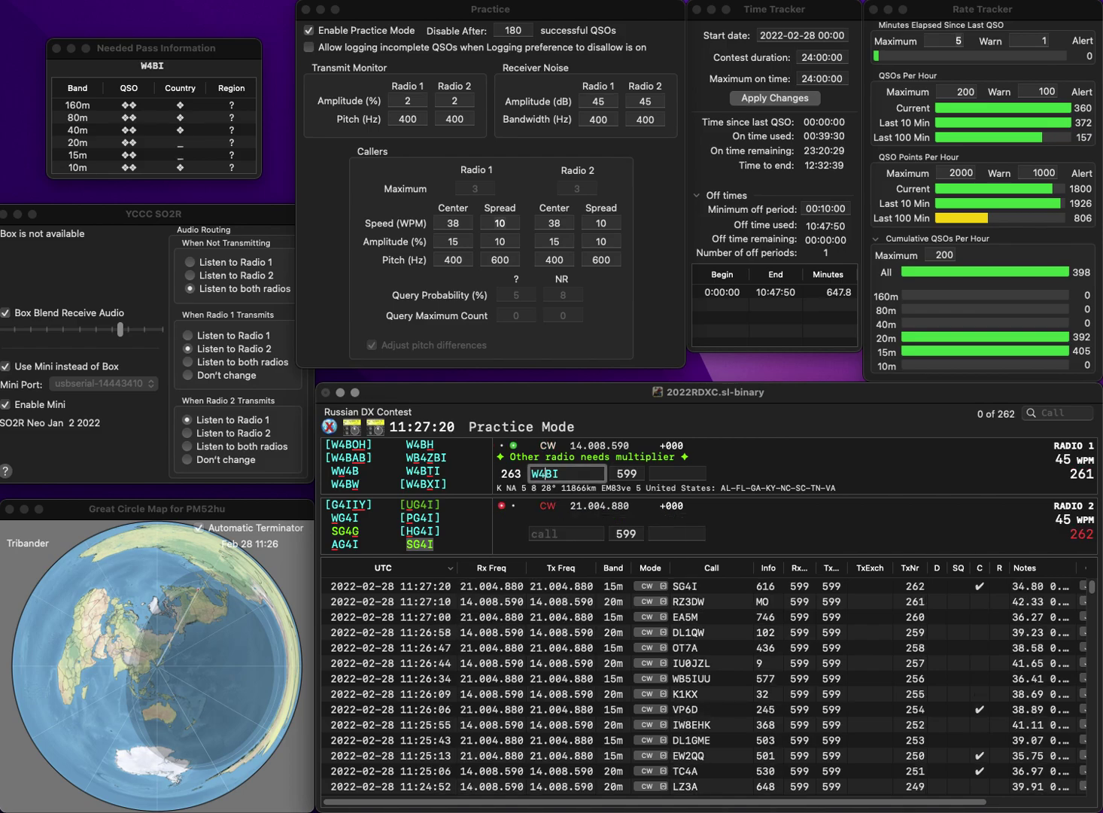
# - Correct the Radio 1 call to WV6I and answer that caller again
pyautogui.press('BackSpace')
pyautogui.write('V')
pyautogui.press('Delete')
pyautogui.write('6')
pyautogui.press('Return')
pyautogui.click(566, 532)
pyautogui.write('JM1')
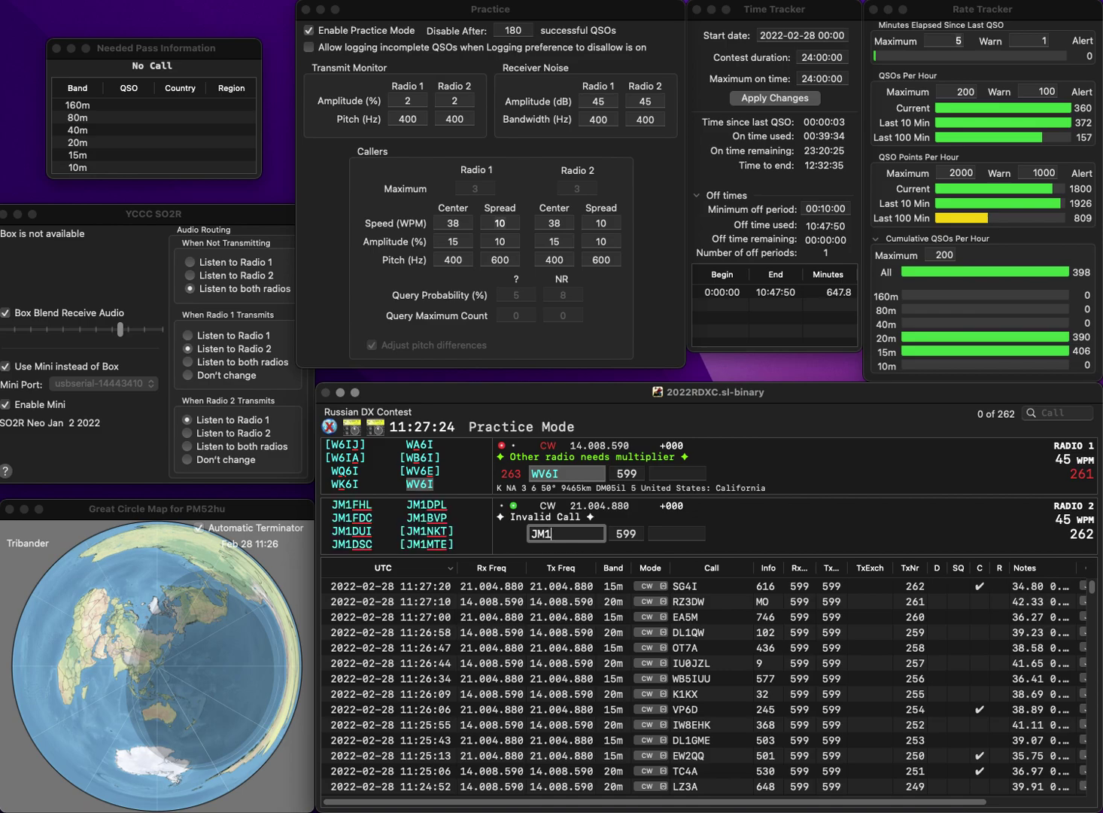
pyautogui.write('PIH')
pyautogui.press('Return')
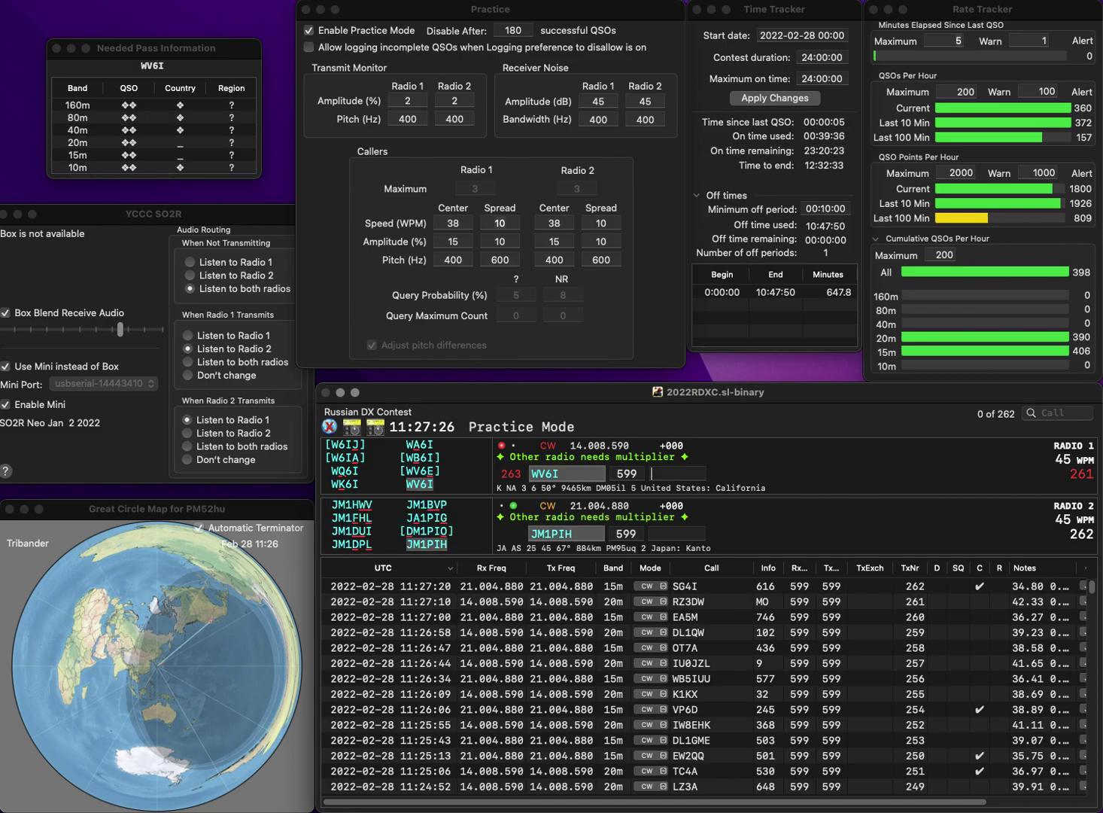
pyautogui.write('437')
pyautogui.press('Return')
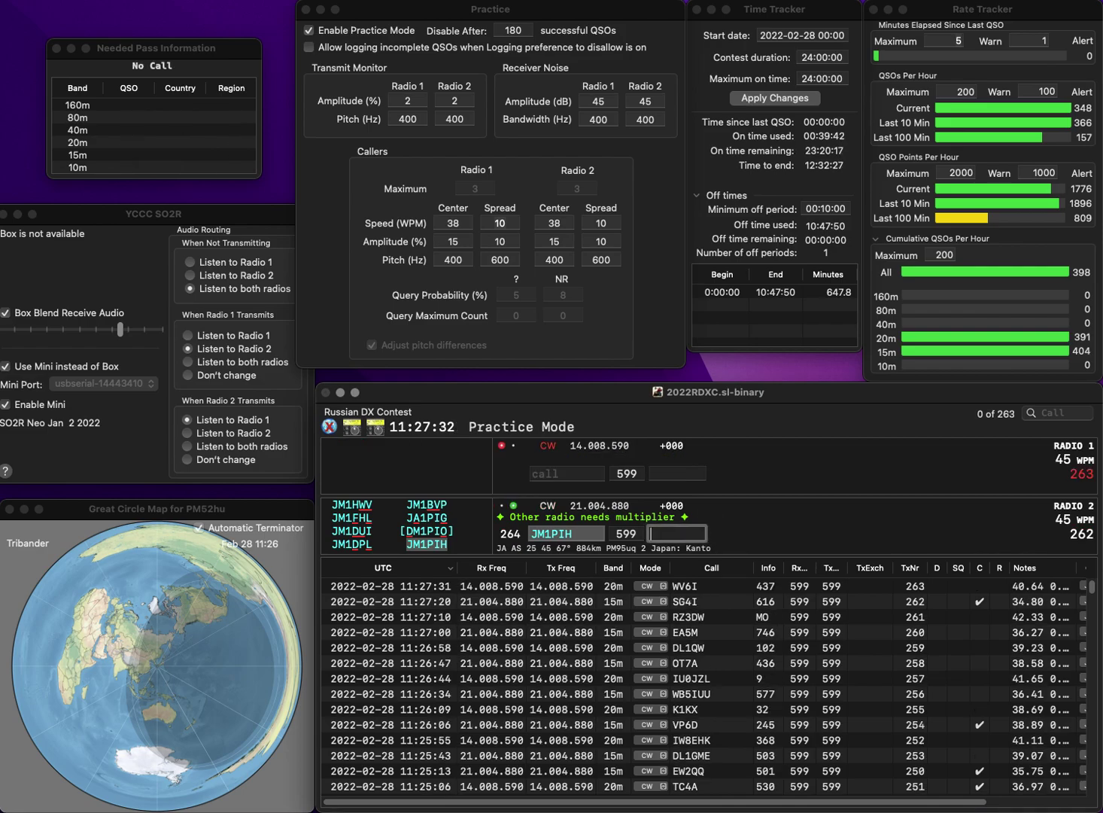
pyautogui.write('793')
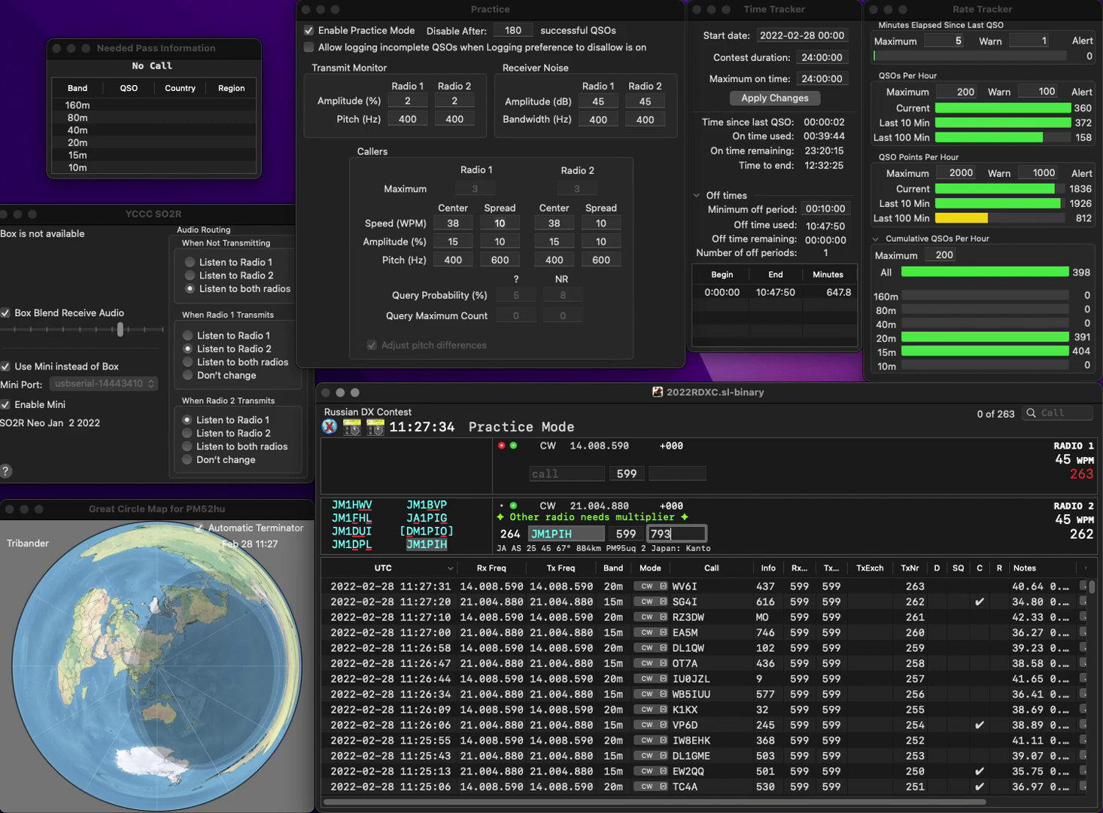
pyautogui.press('Return')
pyautogui.write('U6DX')
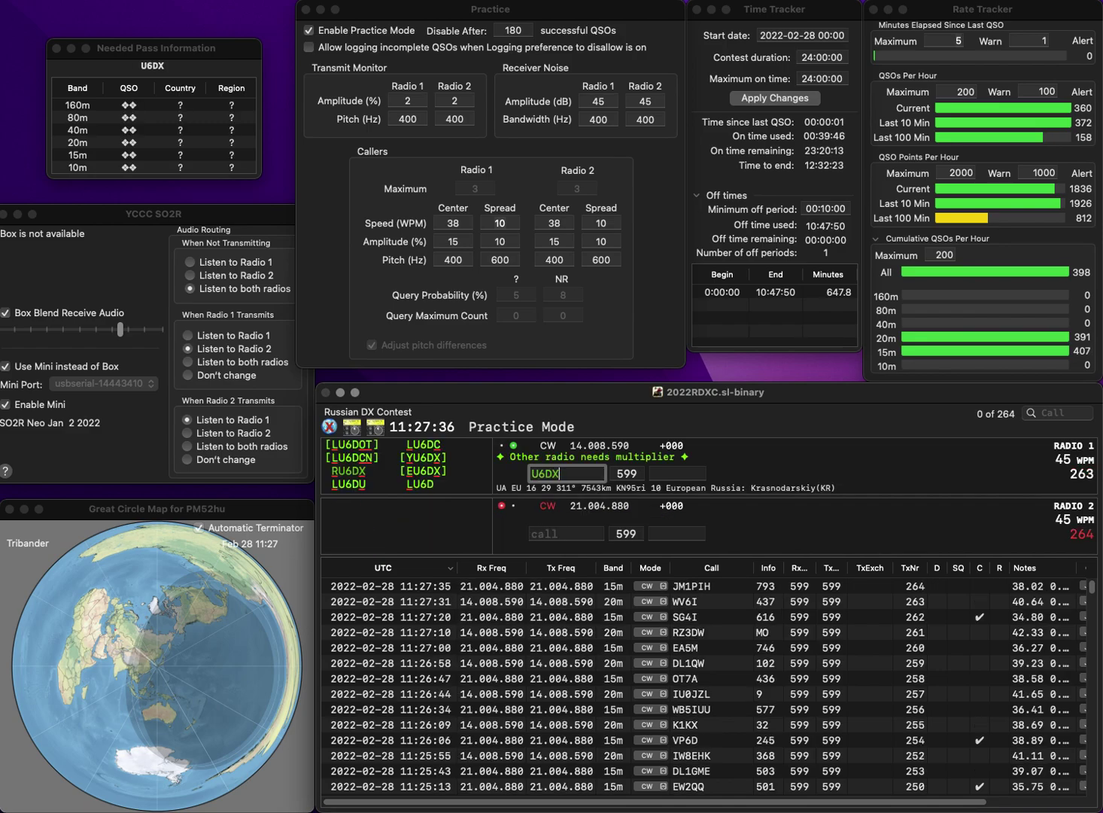
pyautogui.write('C')
pyautogui.press('Return')
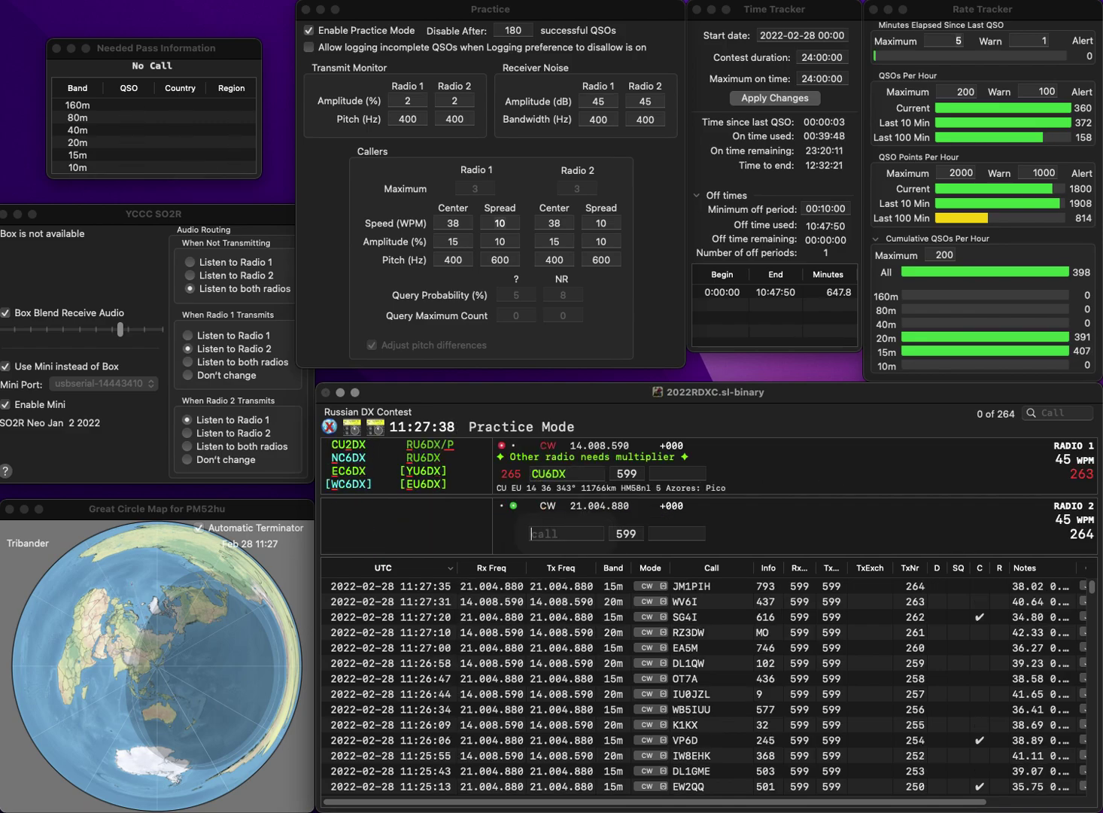
# - Answer the Radio 2 caller as SV3A
pyautogui.write('S3A')
pyautogui.write('U3A')
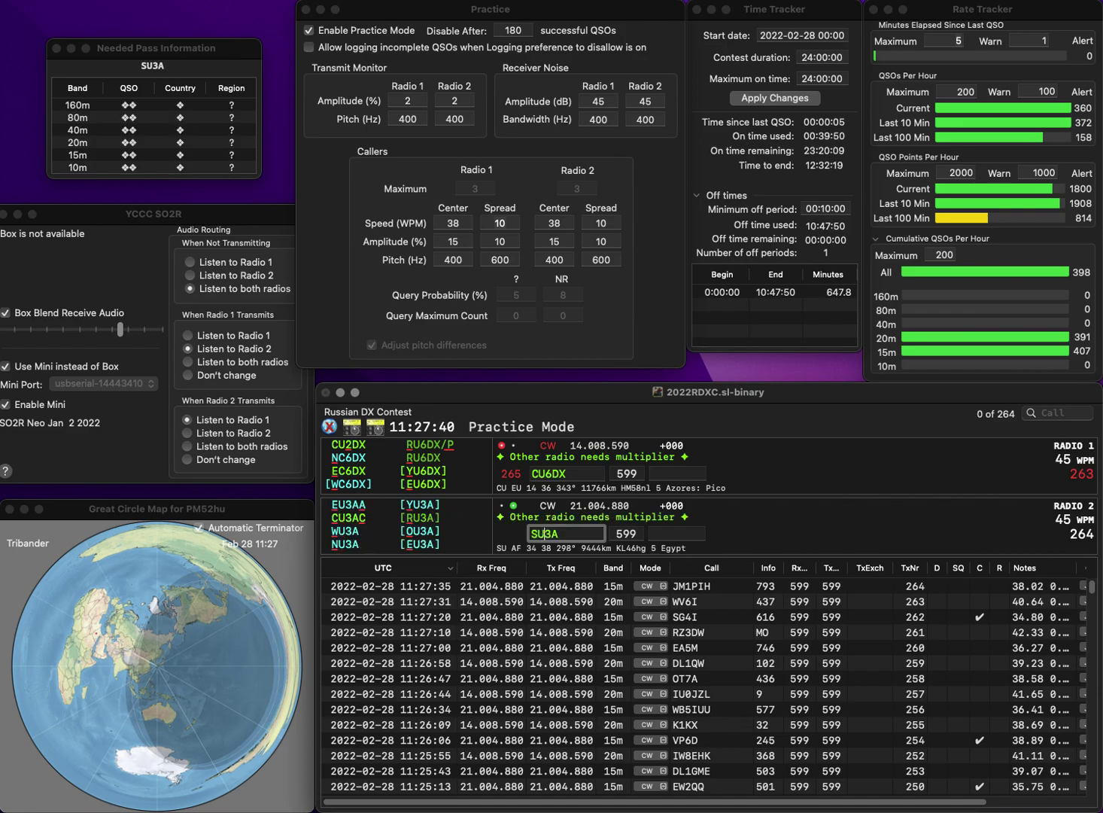
pyautogui.press('BackSpace')
pyautogui.write('V')
pyautogui.press('Return')
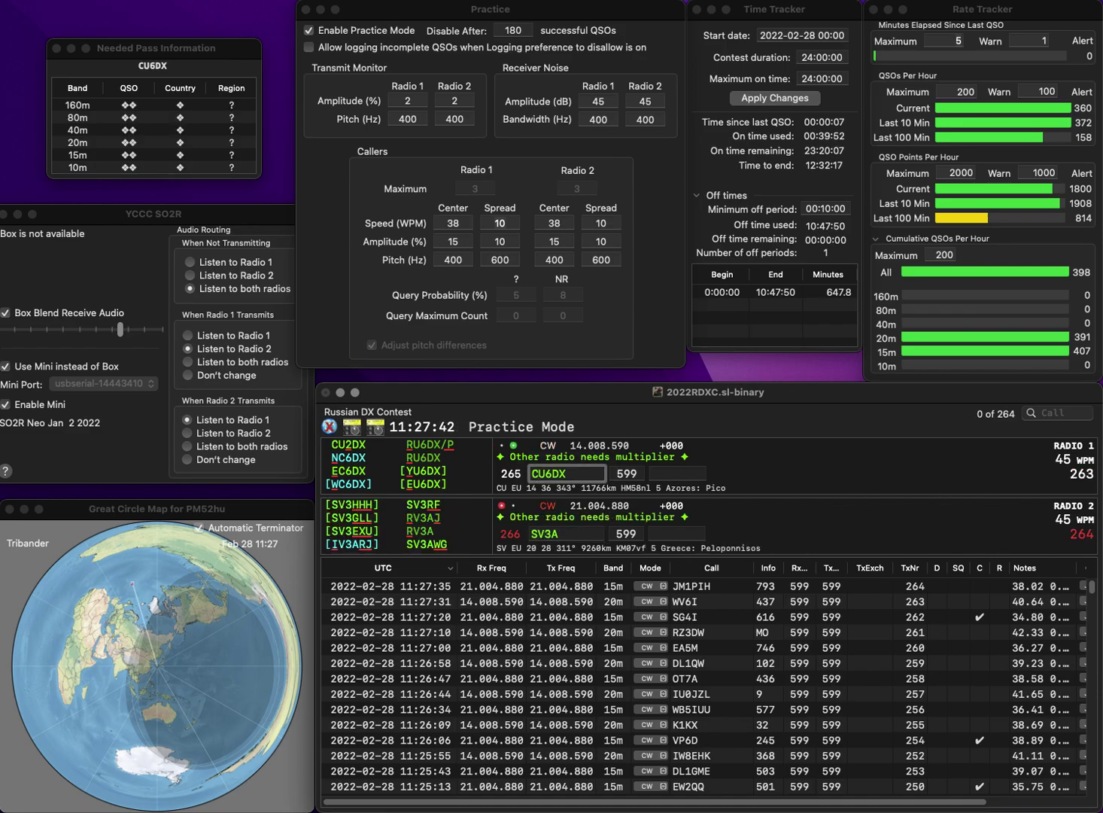
pyautogui.write('Y')
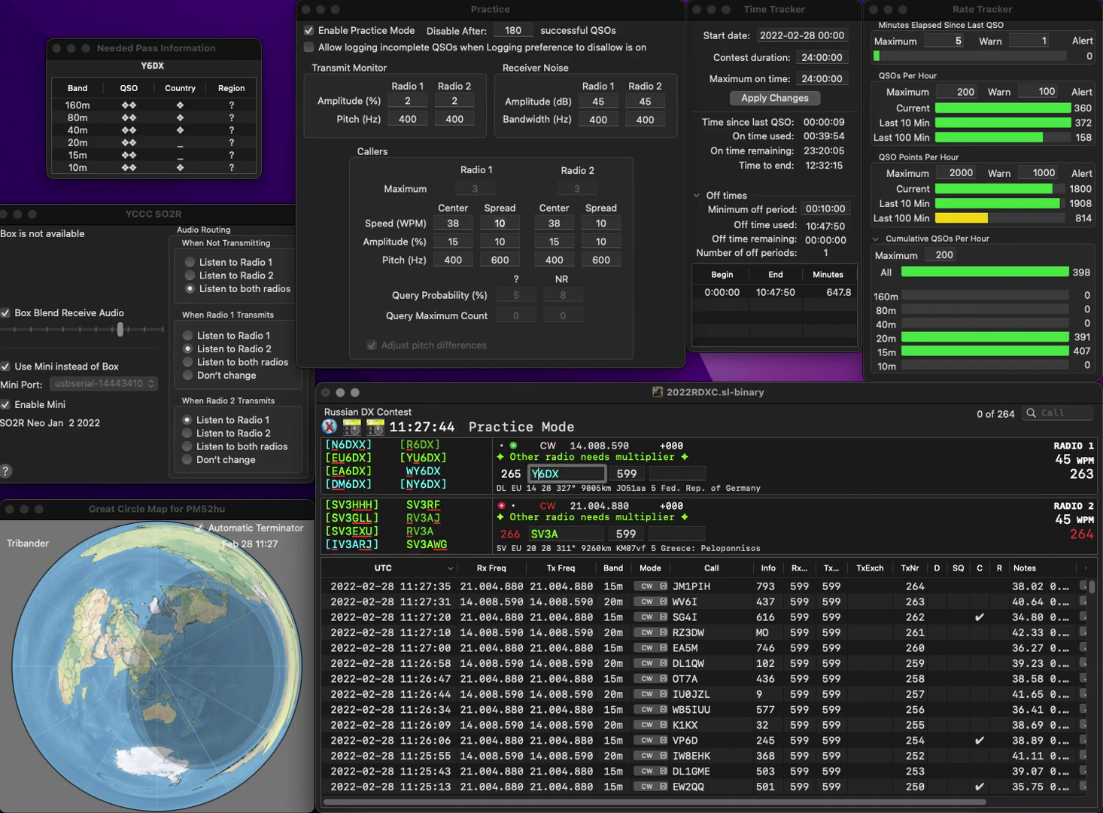
pyautogui.press('Return')
pyautogui.press('BackSpace')
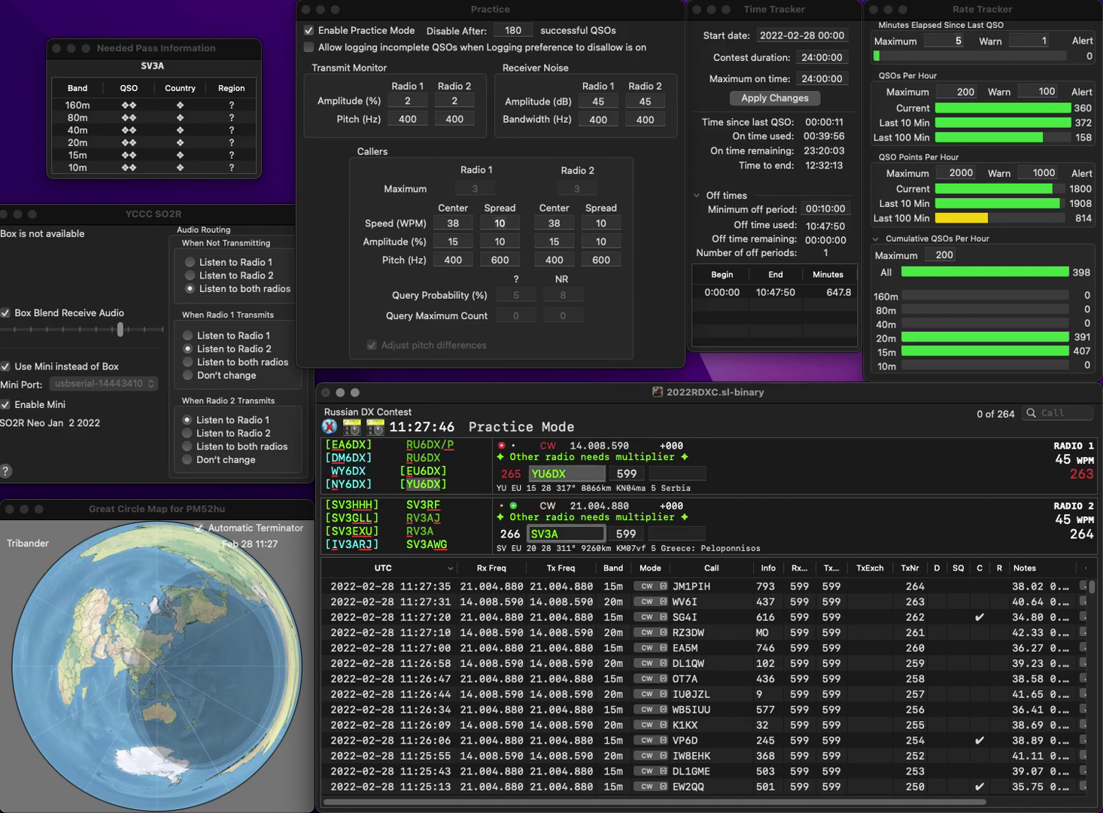
pyautogui.write('1')
pyautogui.write('J')
pyautogui.press('Return')
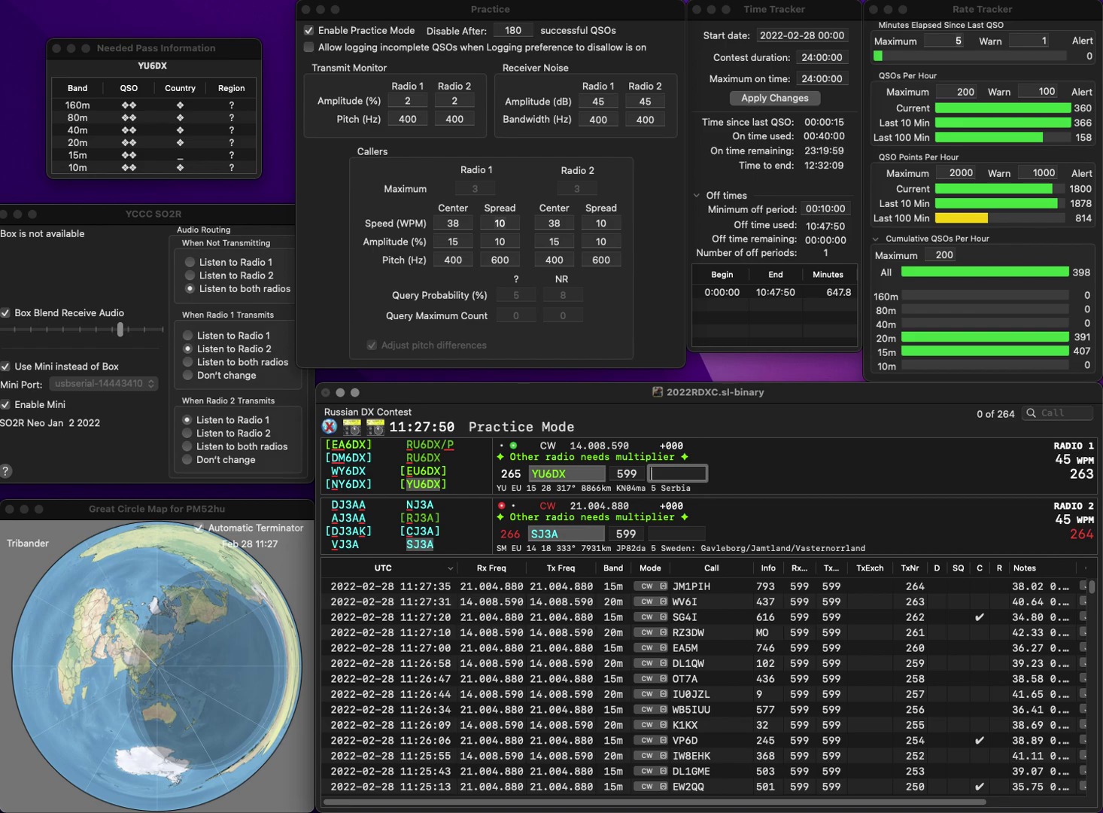
# - Log YU6DX on Radio 1 with received number 815 and SJ3A on Radio 2 with received number 379
pyautogui.write('815')
pyautogui.press('Return')
pyautogui.write('379')
pyautogui.press('Return')
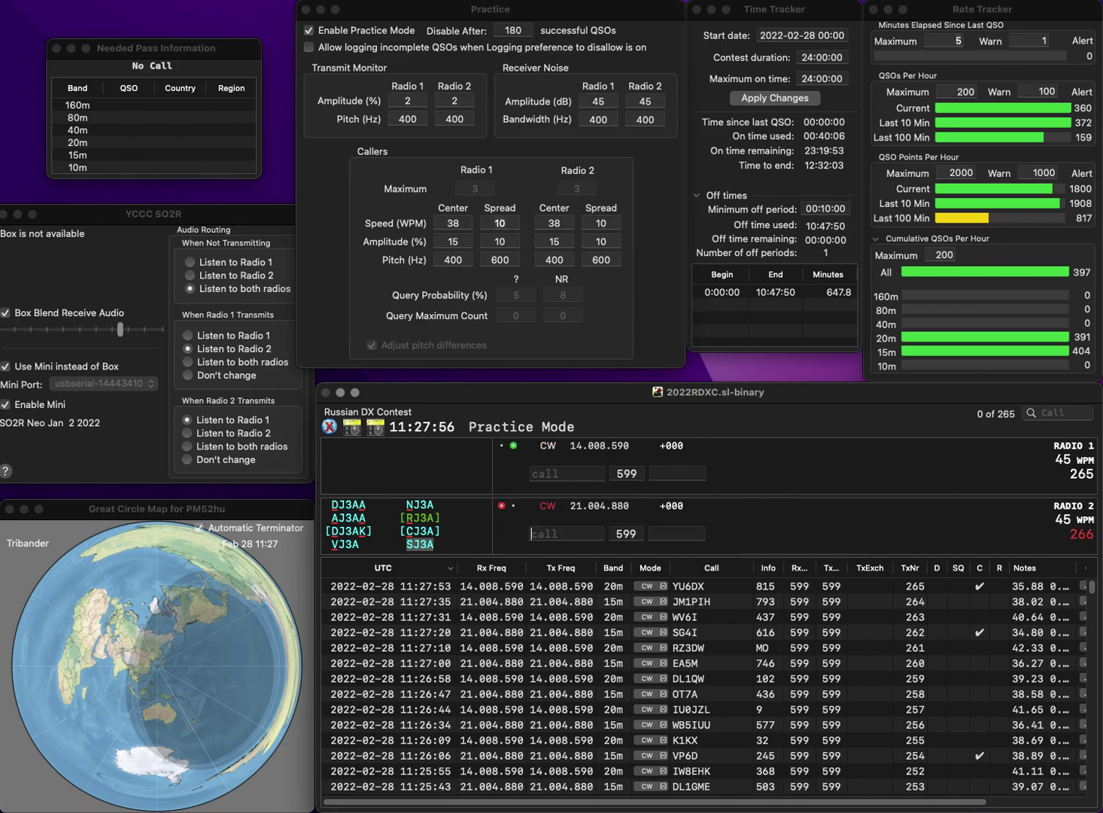
# - Answer the Radio 1 caller as DL2RSS and the Radio 2 caller as LY3BN
pyautogui.write('DL2RSS')
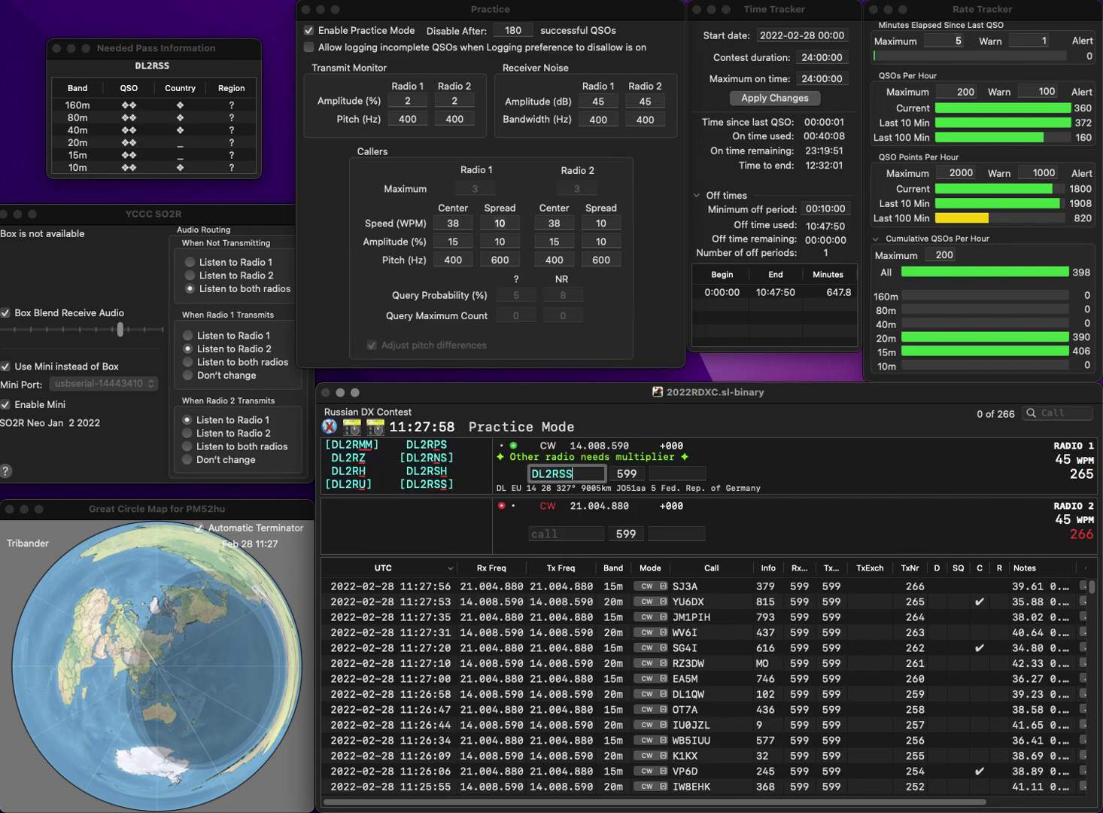
pyautogui.press('Return')
pyautogui.write('LY3BN')
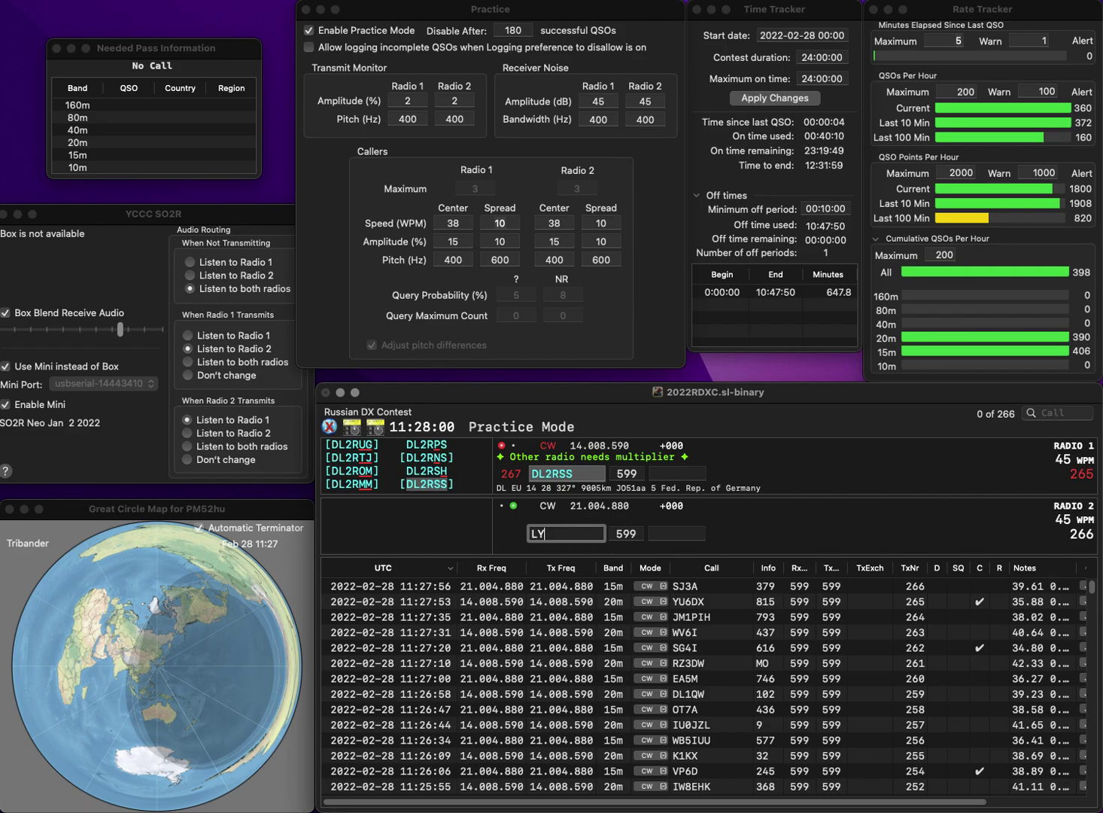
pyautogui.press('space')
pyautogui.press('Return')
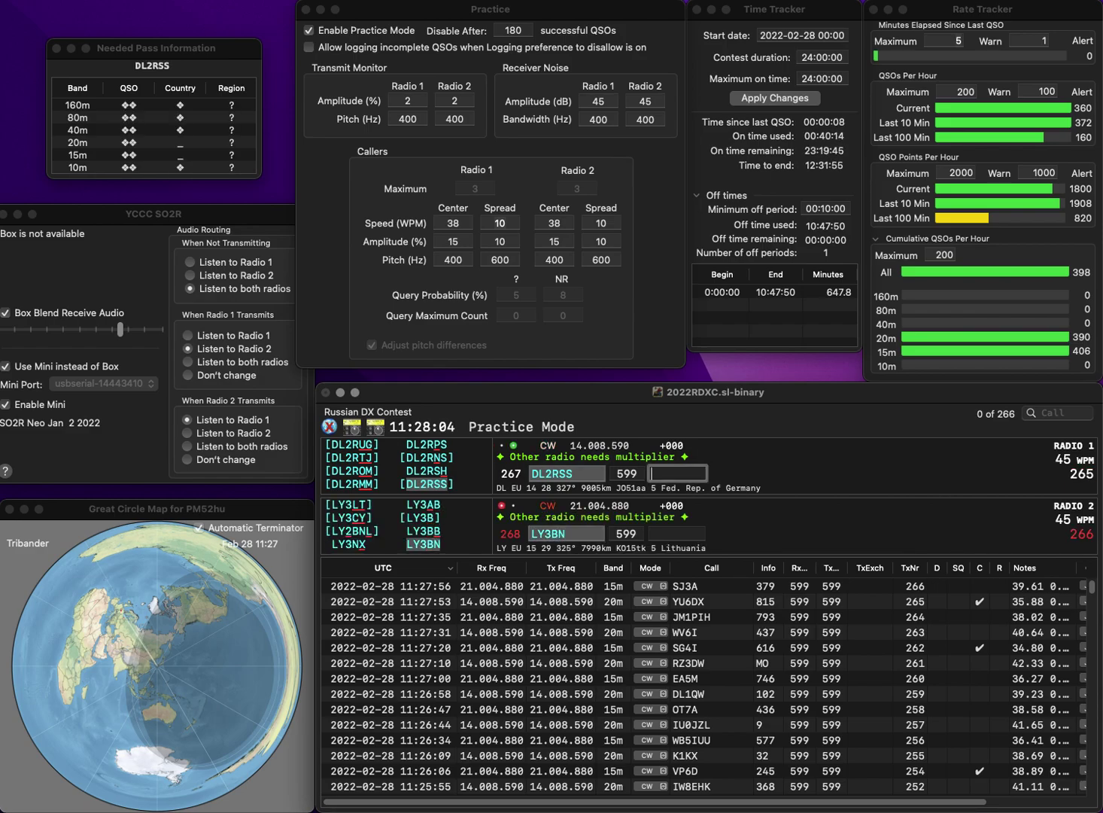
pyautogui.press('space')
pyautogui.press('BackSpace')
pyautogui.write('H')
pyautogui.press('Return')
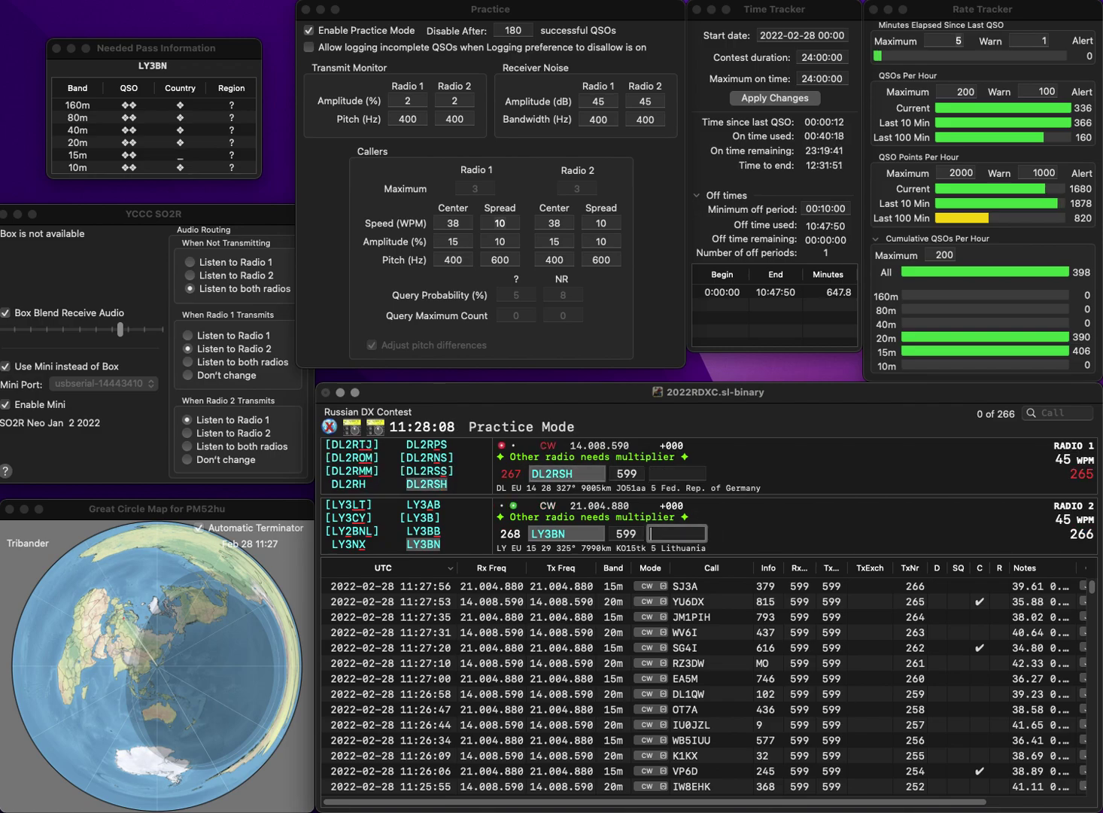
# - Log LY3BN on Radio 2 with received number 203 and DL2RSH on Radio 1 with received number 26
pyautogui.write('203')
pyautogui.press('Return')
pyautogui.press('space')
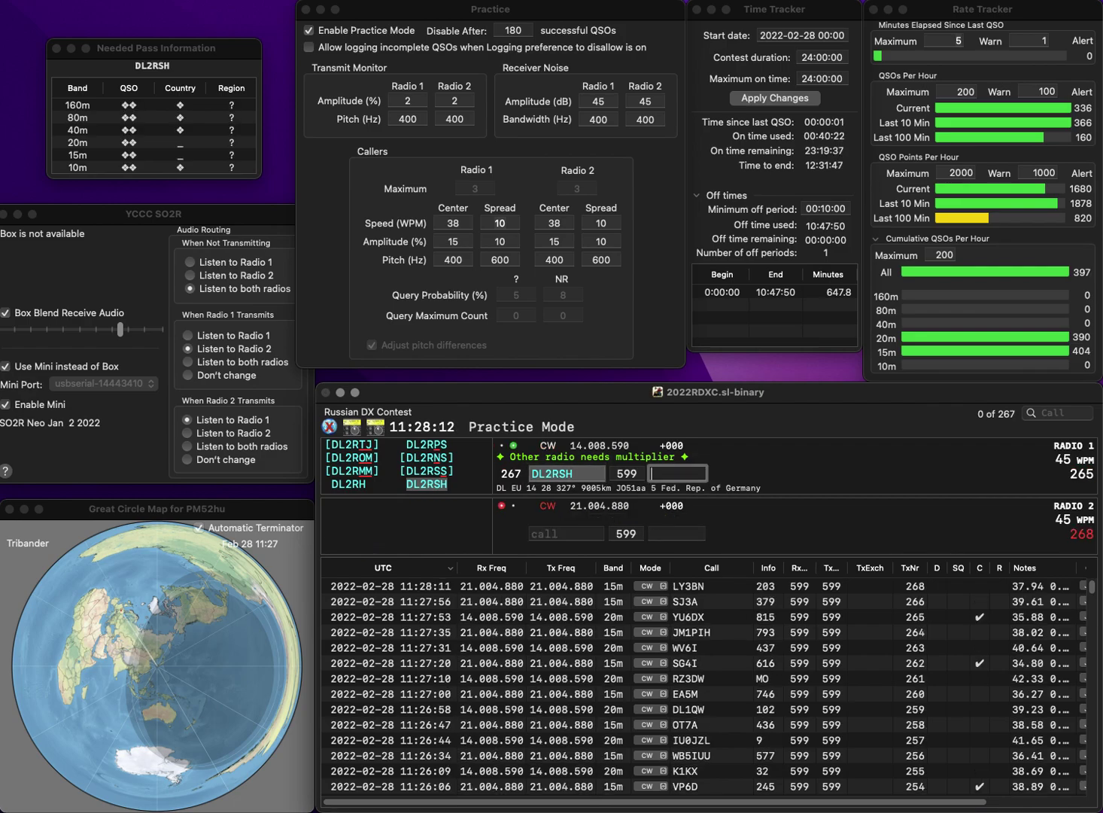
pyautogui.write('26')
pyautogui.press('Return')
pyautogui.write('G0DWV')
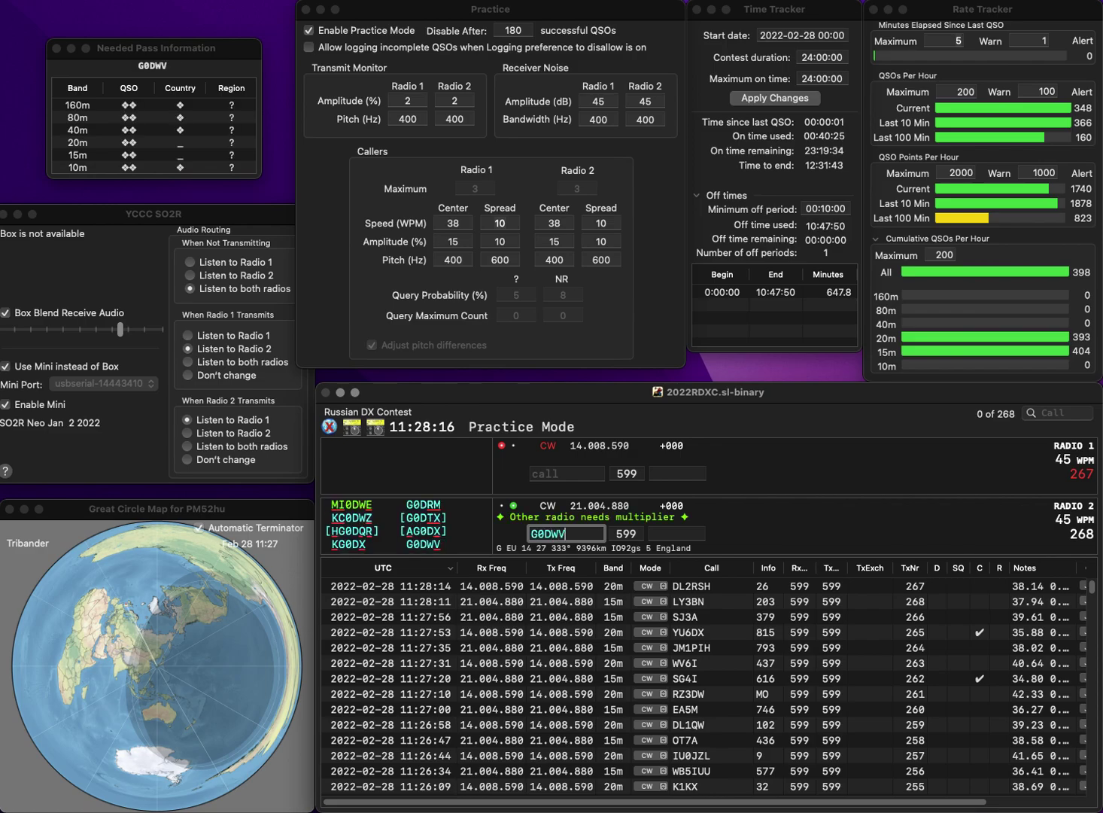
pyautogui.press('Return')
pyautogui.write('RV')
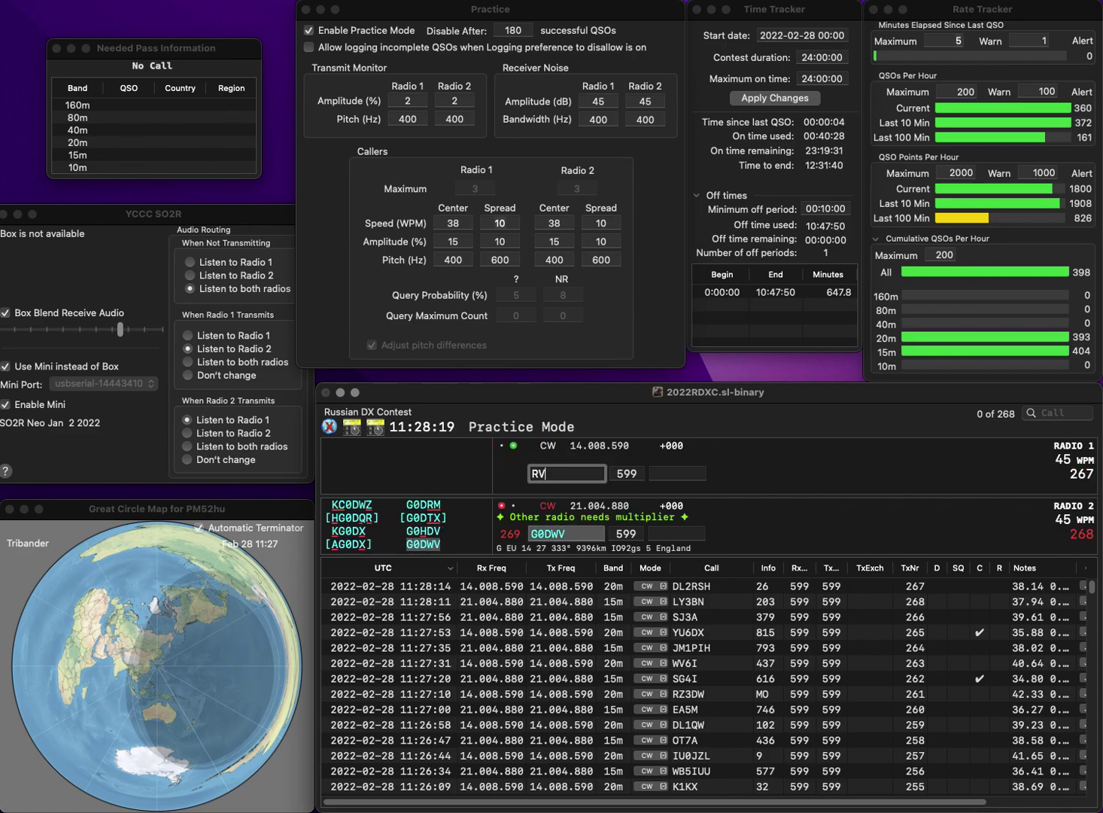
pyautogui.write('6AVU')
pyautogui.press('Return')
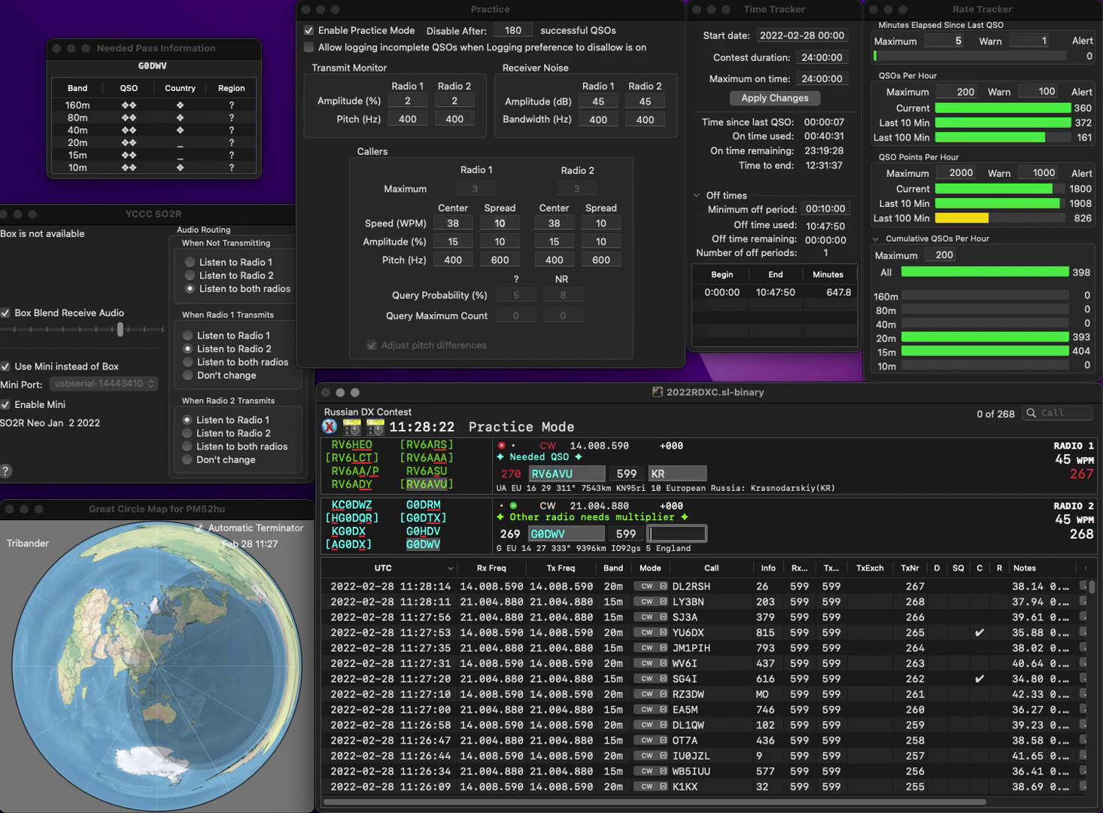
pyautogui.write('30')
pyautogui.press('Return')
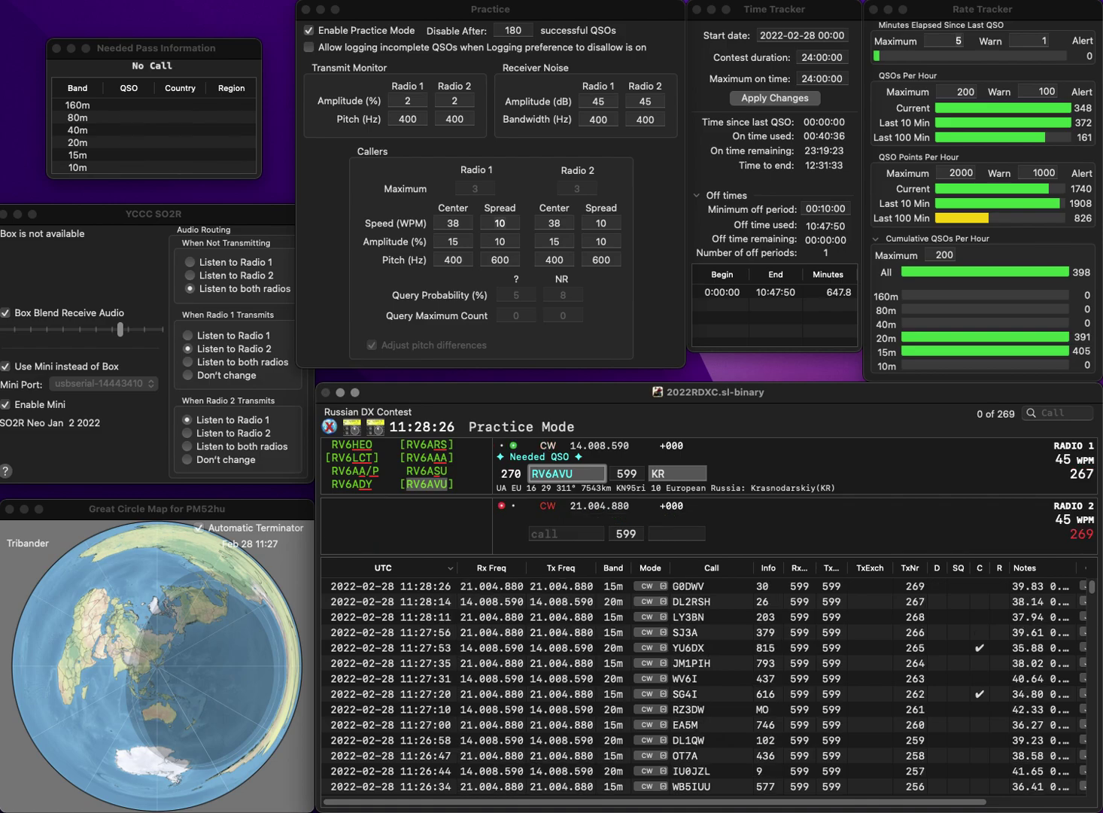
pyautogui.press('space')
pyautogui.press('Return')
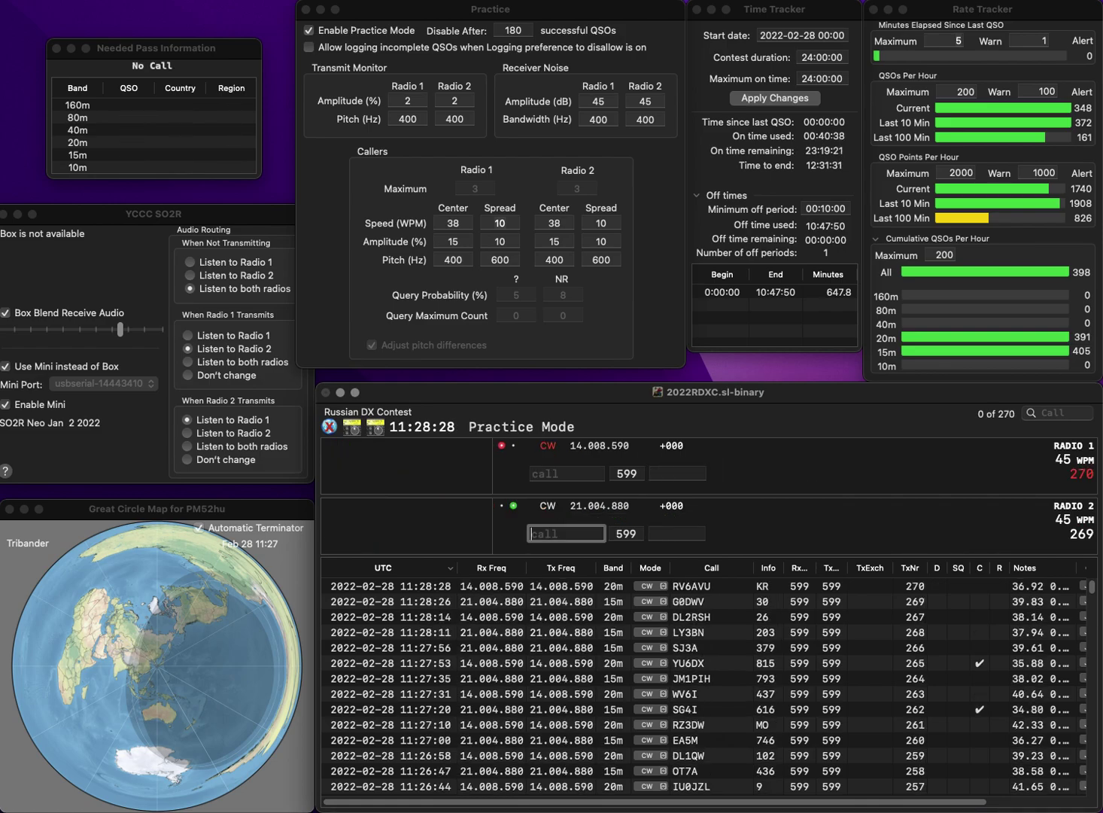
pyautogui.write('N0')
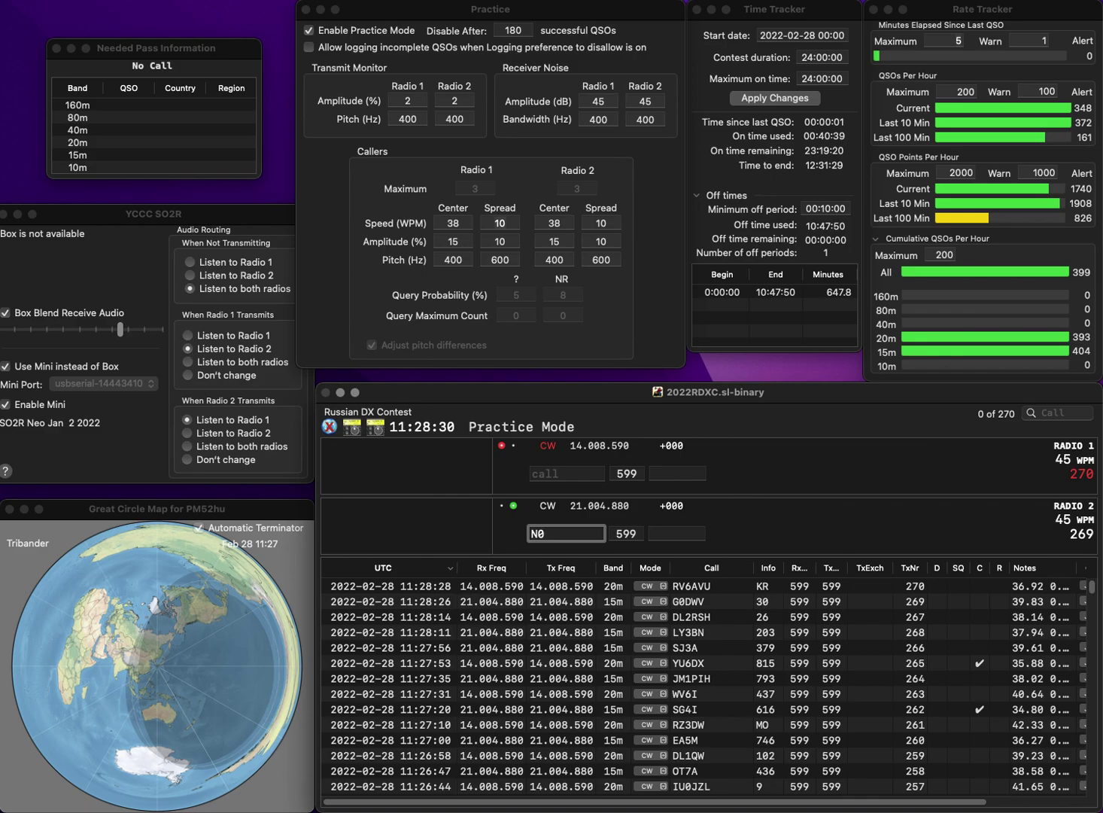
pyautogui.write('ZHE')
pyautogui.press('Return')
pyautogui.write('G')
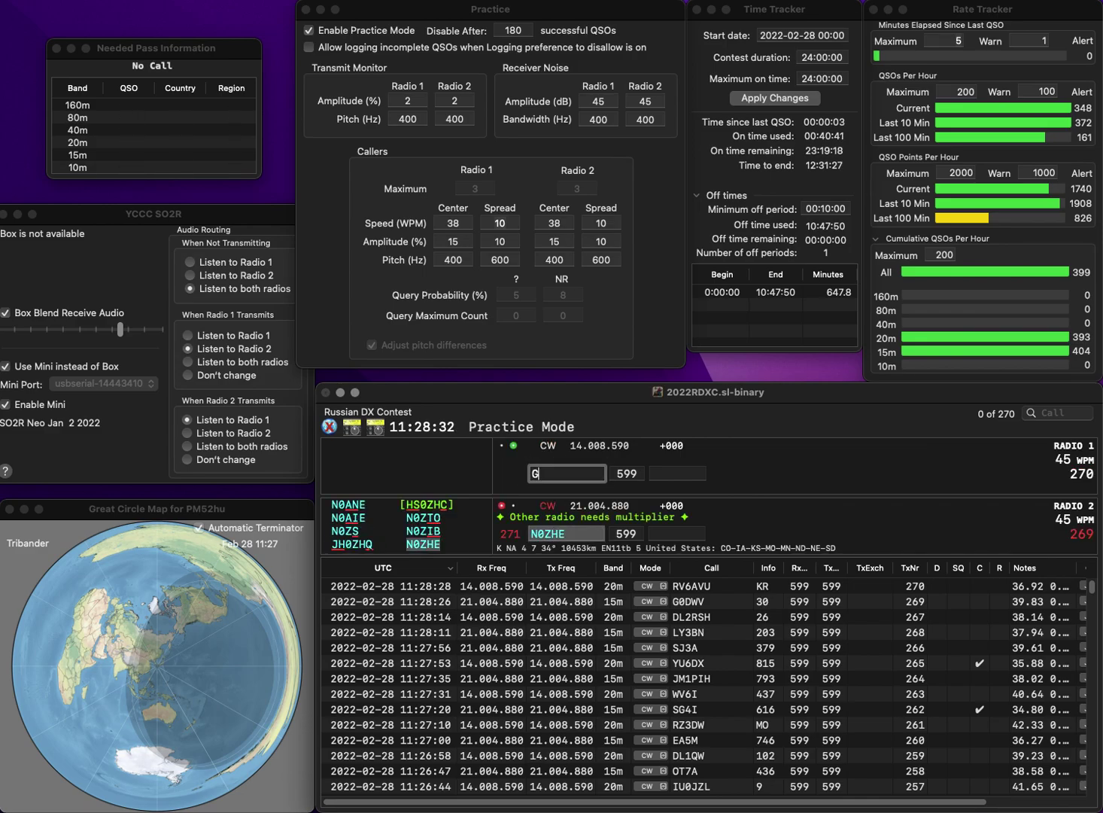
pyautogui.write('0MDR')
pyautogui.press('Return')
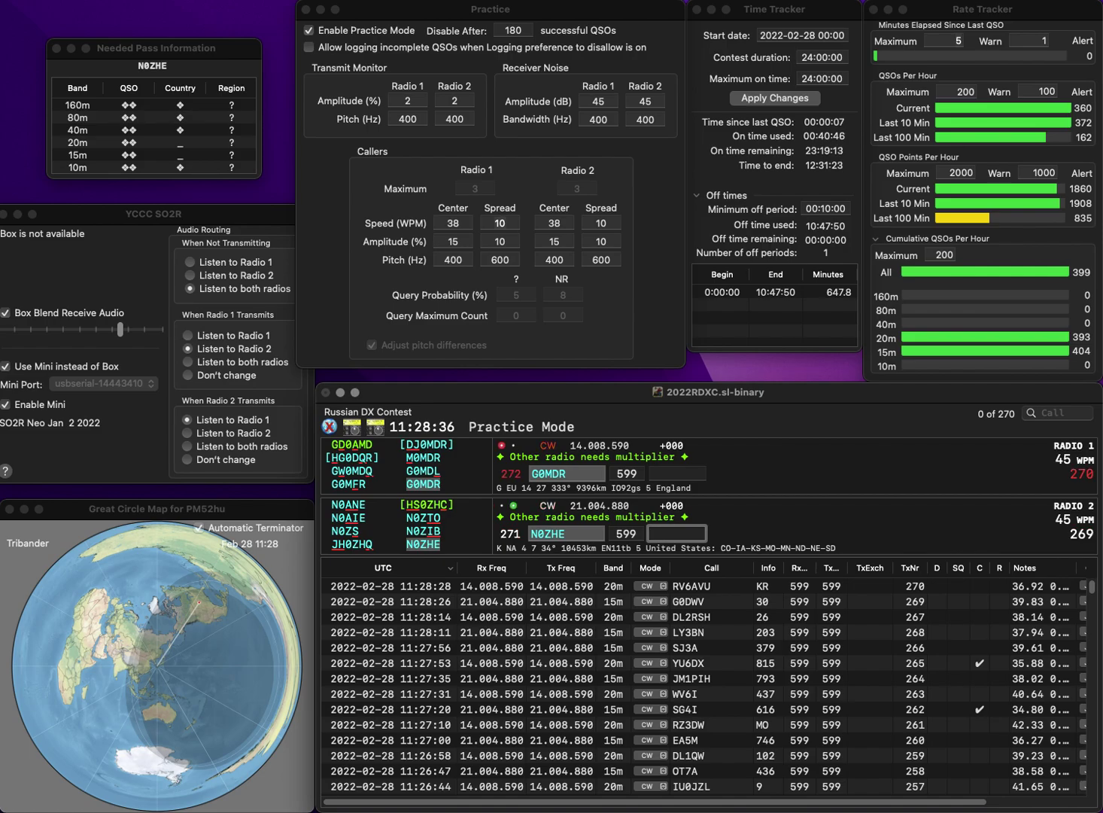
pyautogui.write('1')
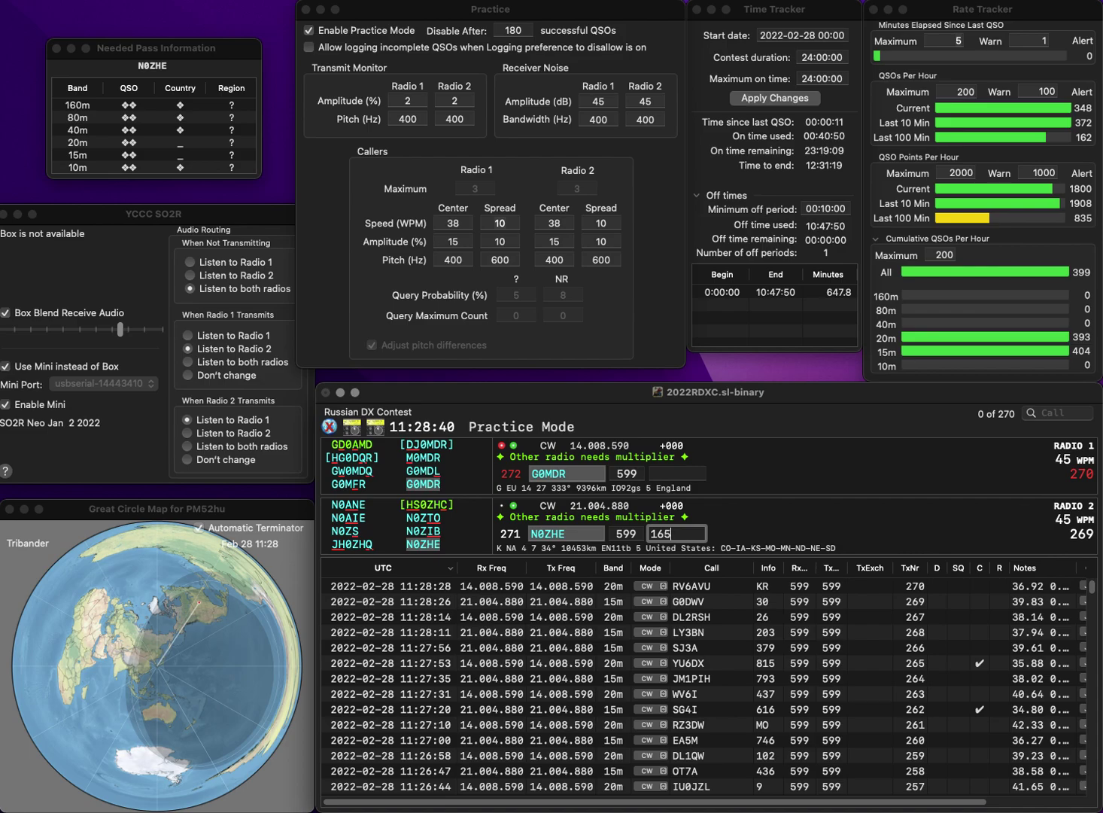
pyautogui.write('65')
pyautogui.press('Return')
pyautogui.write('592')
pyautogui.press('Return')
pyautogui.write('IK')
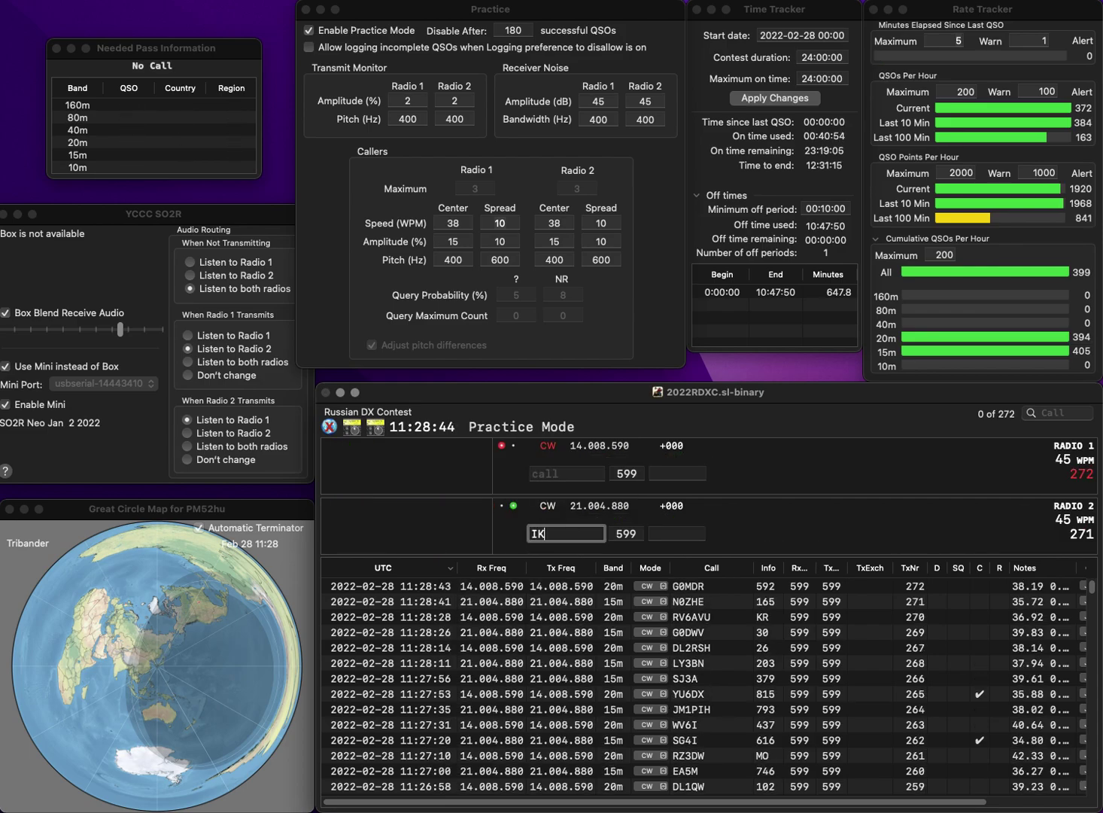
pyautogui.write('2MXM')
pyautogui.press('Return')
pyautogui.write('R2BMU')
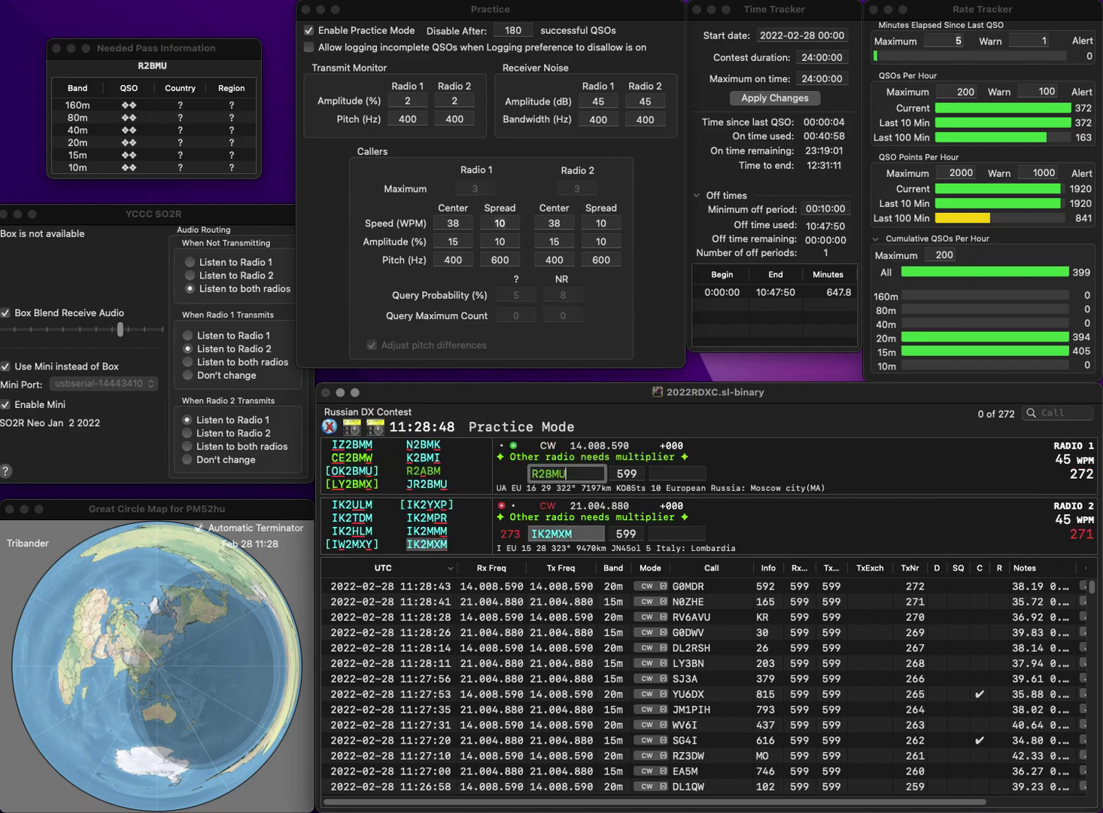
pyautogui.press('Home')
pyautogui.write('J')
pyautogui.press('Return')
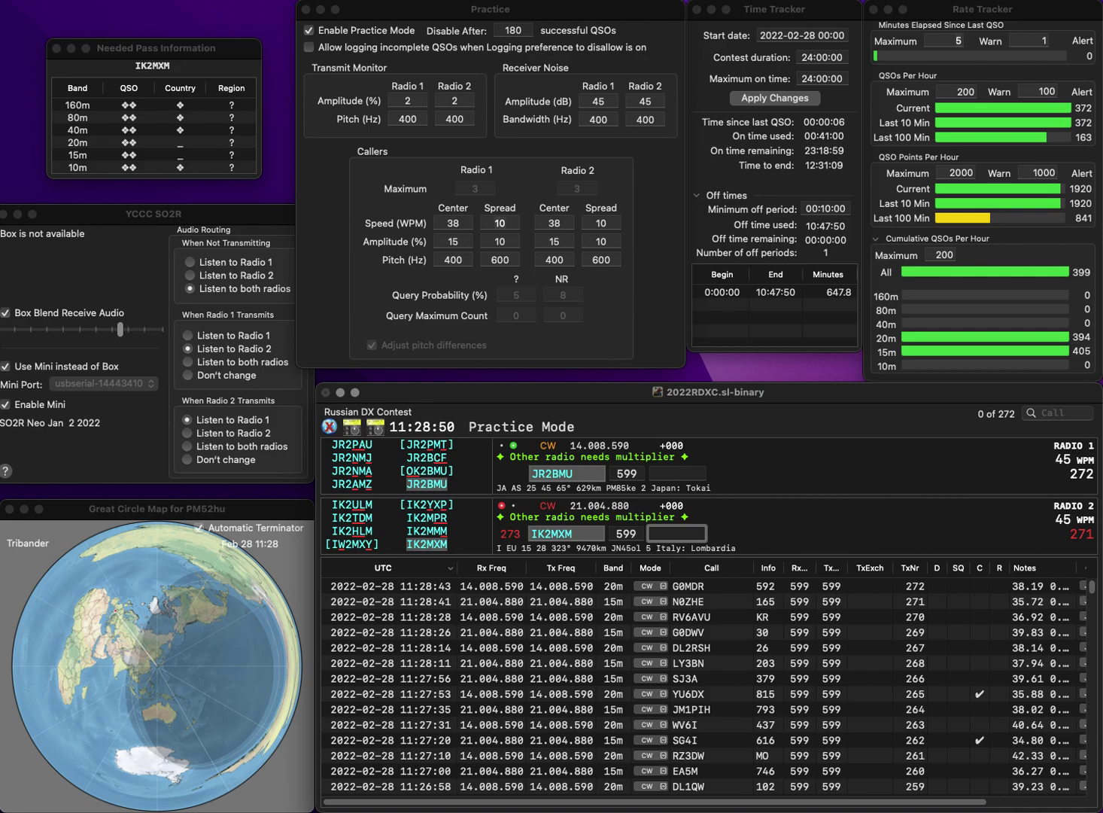
# - Fill in received number 932 for IK2MXM on Radio 2 and submit the contact for logging
pyautogui.write('932')
pyautogui.press('Return')
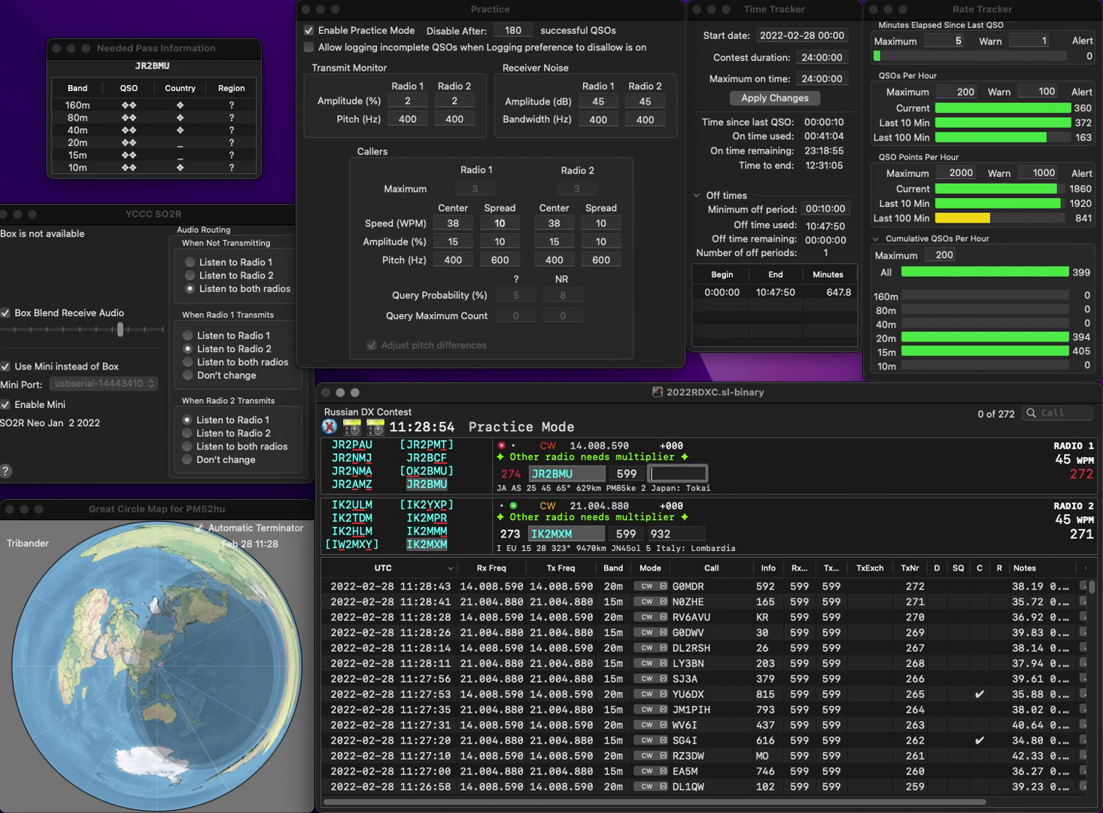
pyautogui.write('9')
pyautogui.press('Return')
# - Answer the Radio 2 caller as WA9WYI and the Radio 1 caller as W4OM
pyautogui.write('WA9WY')
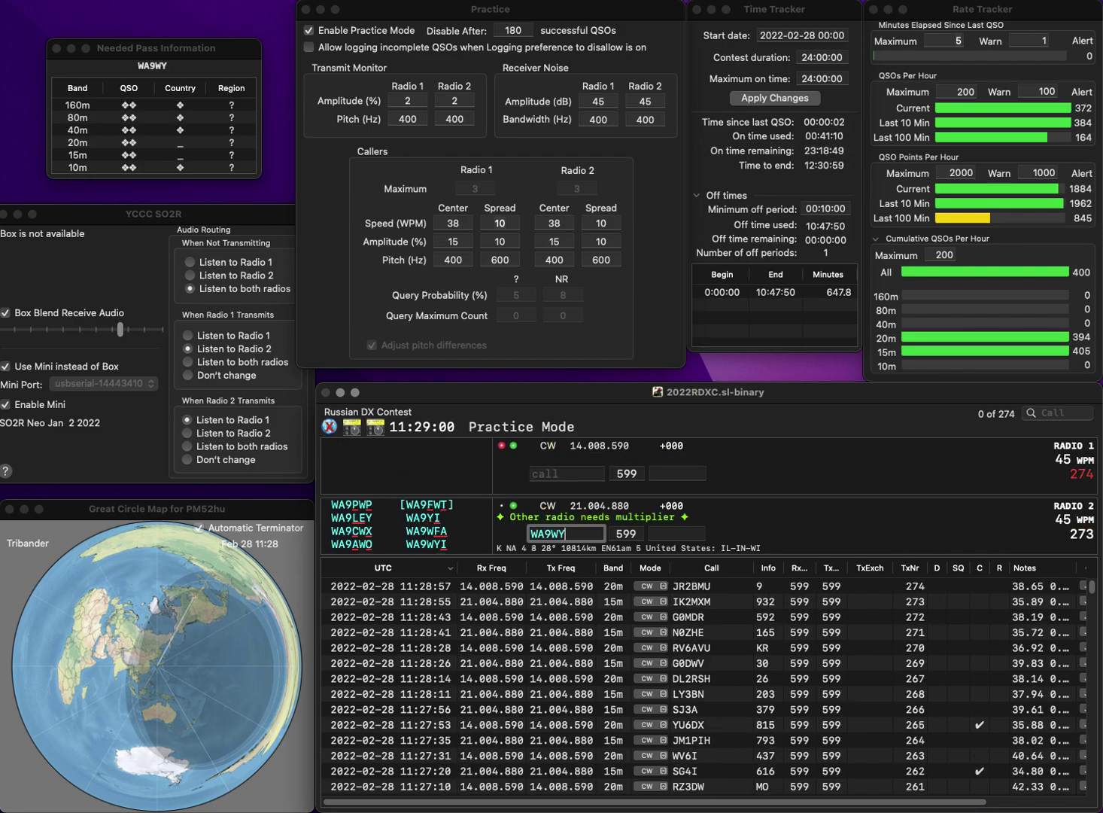
pyautogui.write('I')
pyautogui.press('Return')
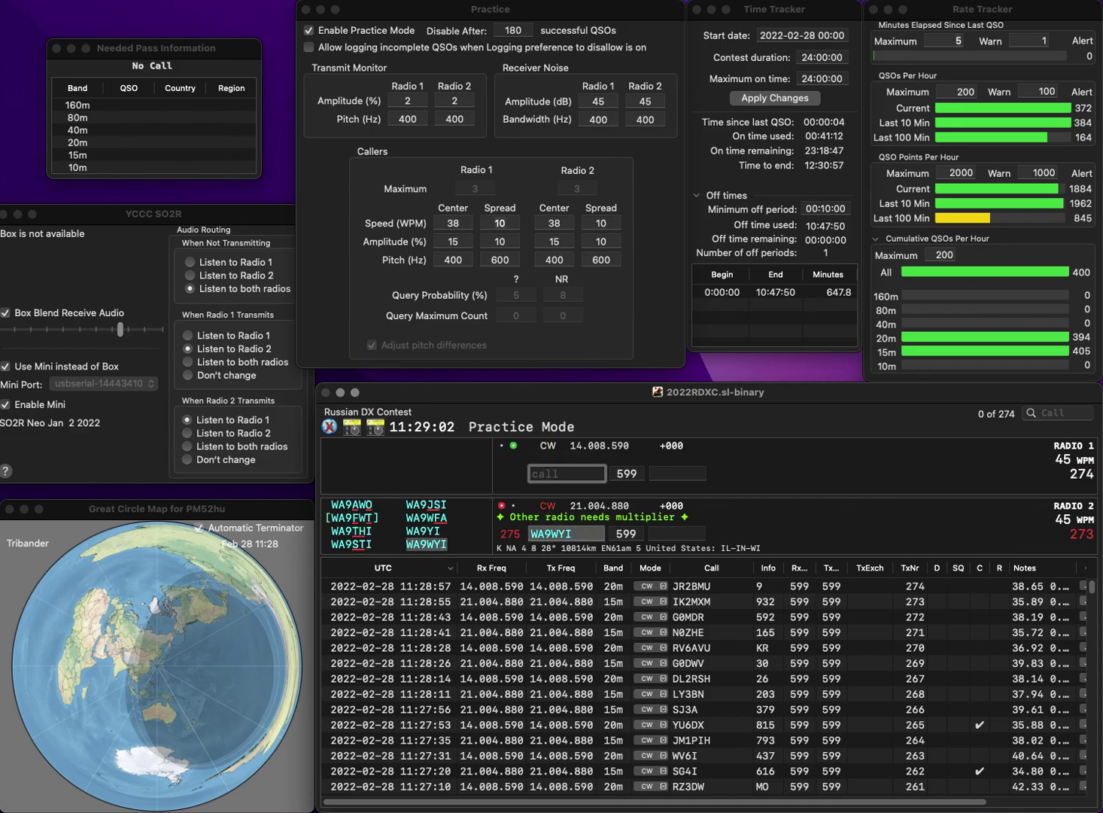
pyautogui.write('W4OM')
pyautogui.press('Return')
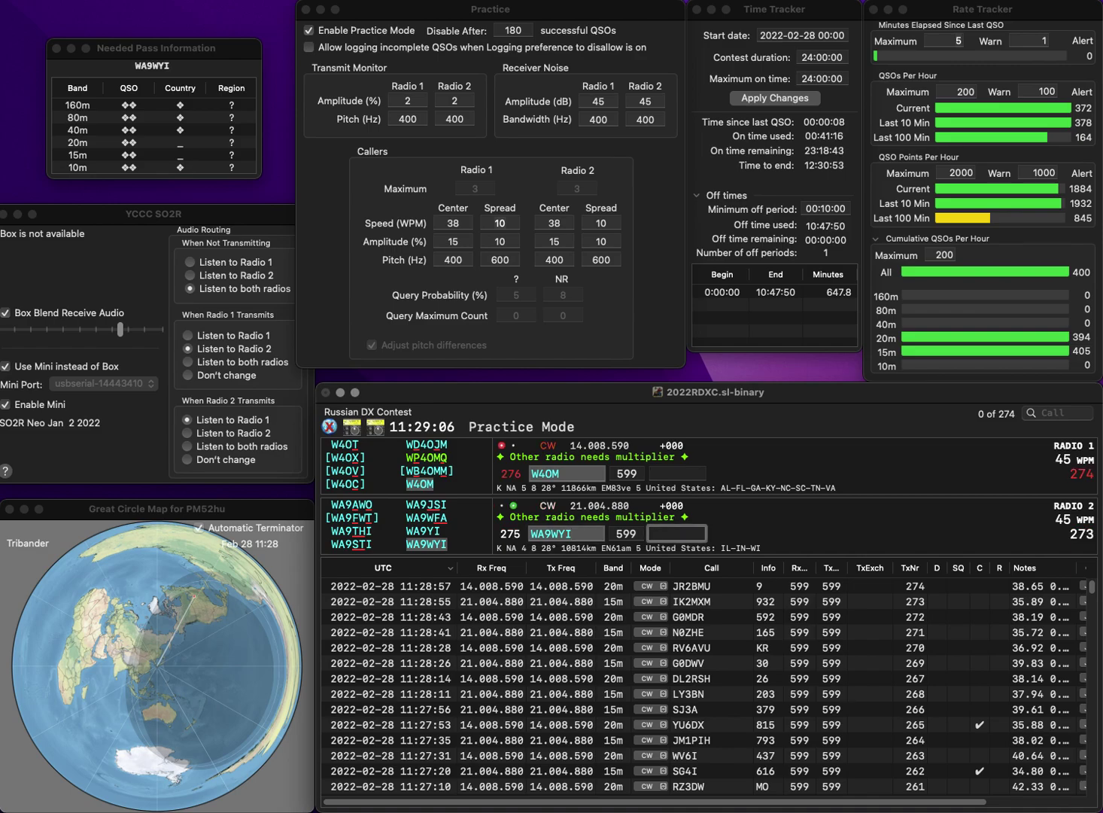
pyautogui.write('36')
pyautogui.press('Return')
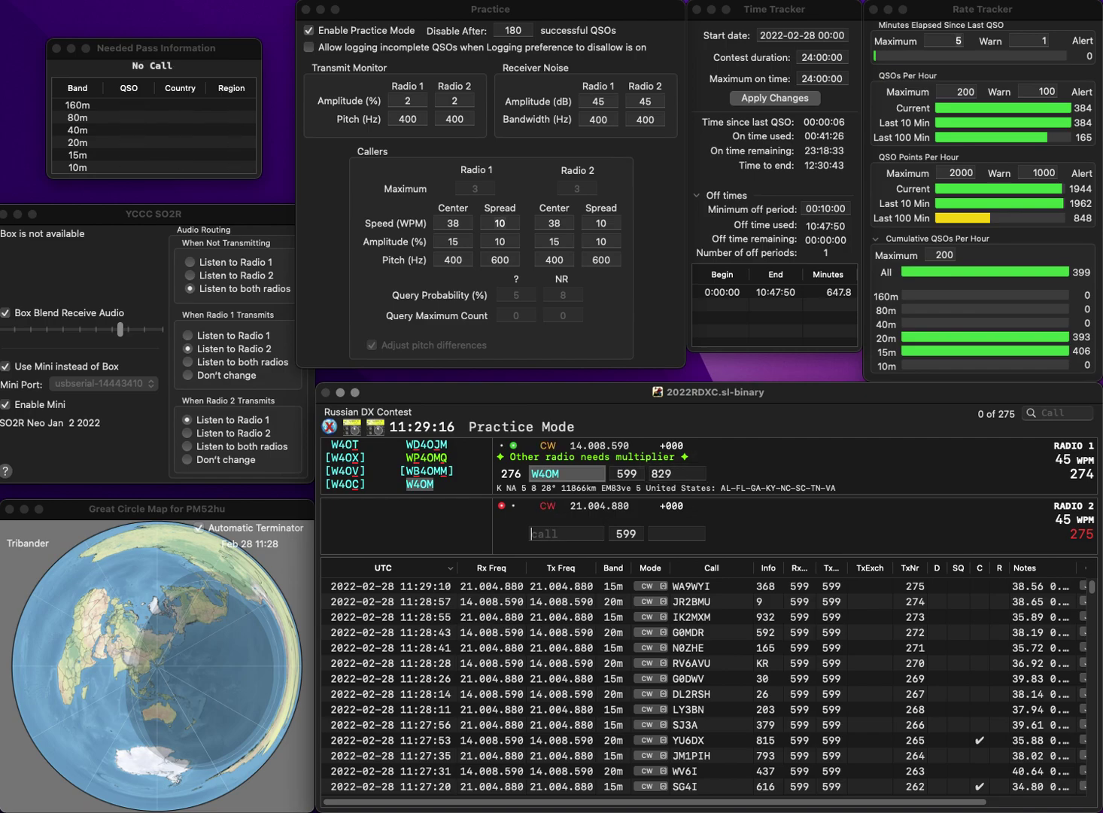
pyautogui.press('Return')
# - Answer the Radio 2 caller as WA4UWD and the Radio 1 caller as PU8WCB
pyautogui.write('4UWD')
pyautogui.press('Home')
pyautogui.write('WA')
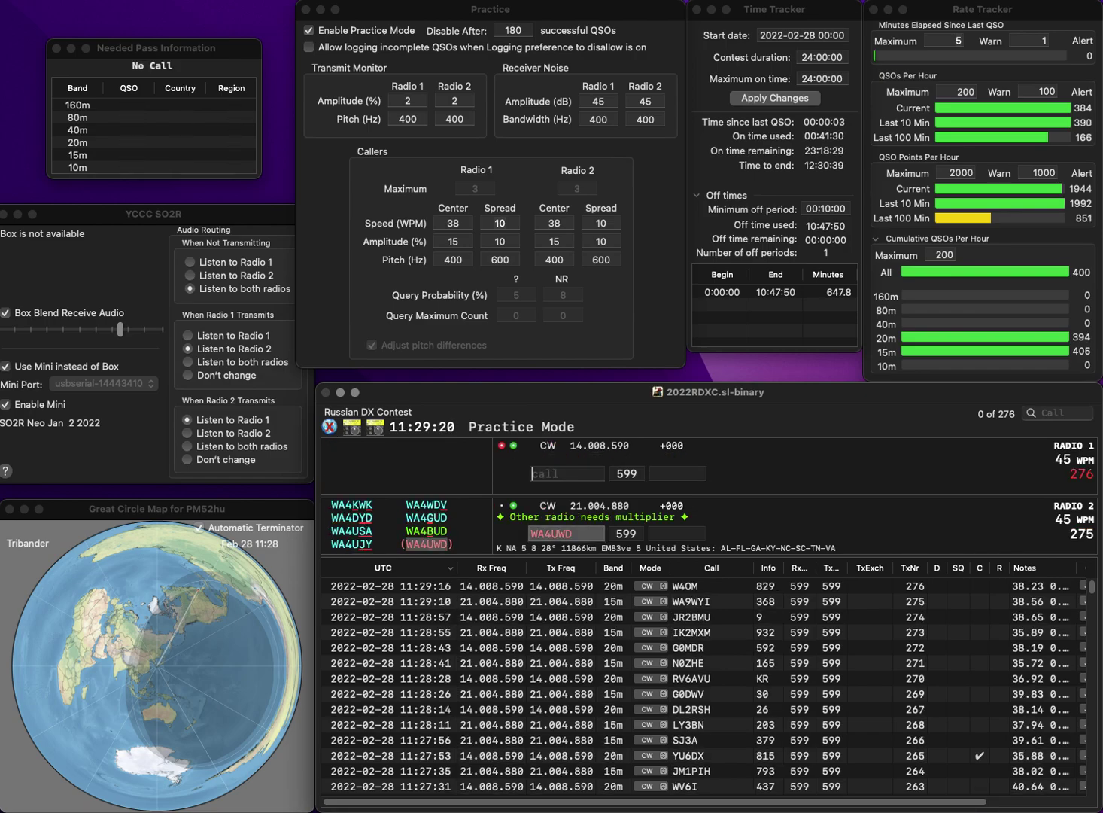
pyautogui.press('Return')
pyautogui.write('PU8WCB')
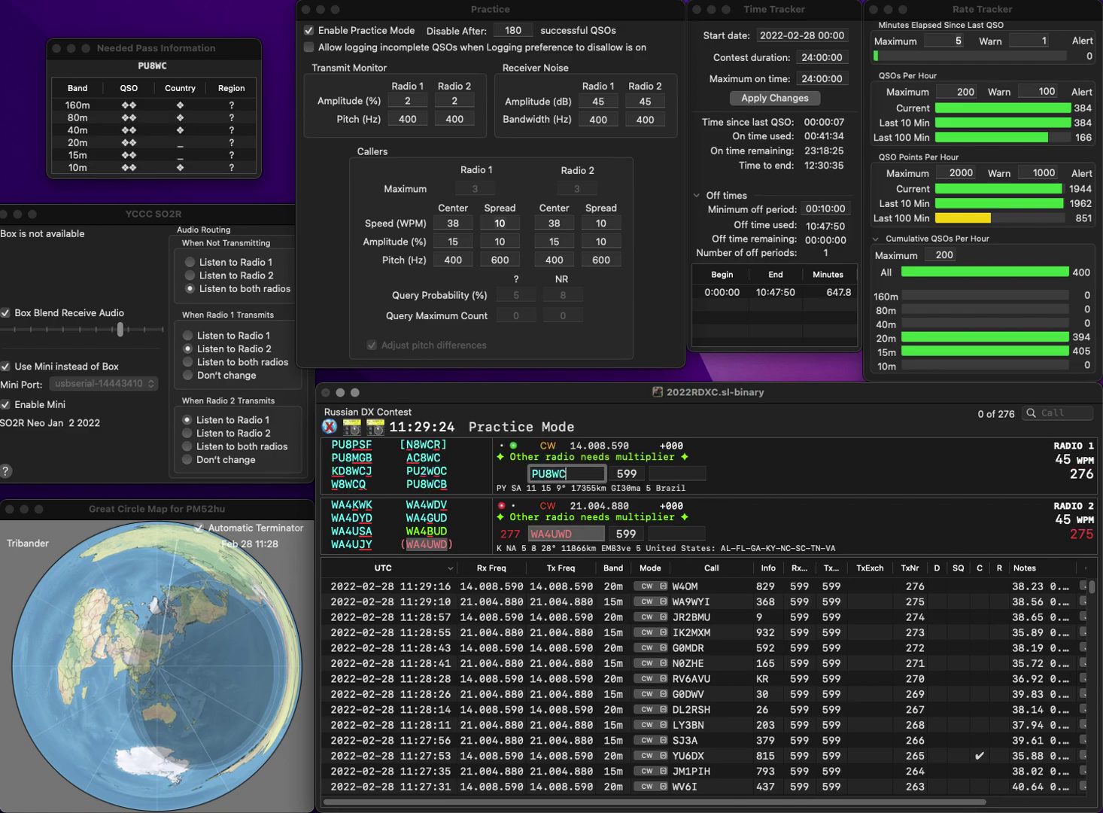
pyautogui.press('space')
pyautogui.press('Return')
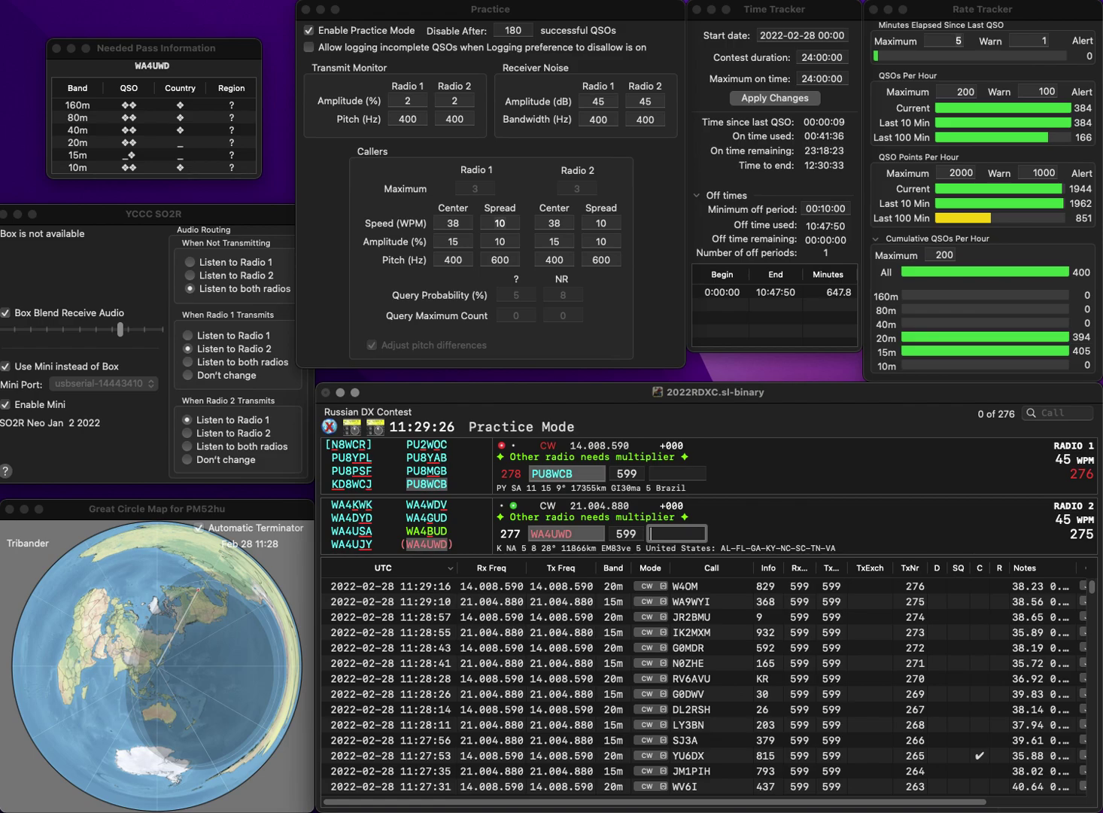
# - Log WA4UWD on Radio 2 with received number 310 and PU8WCB on Radio 1 with received number 29
pyautogui.write('310')
pyautogui.press('Return')
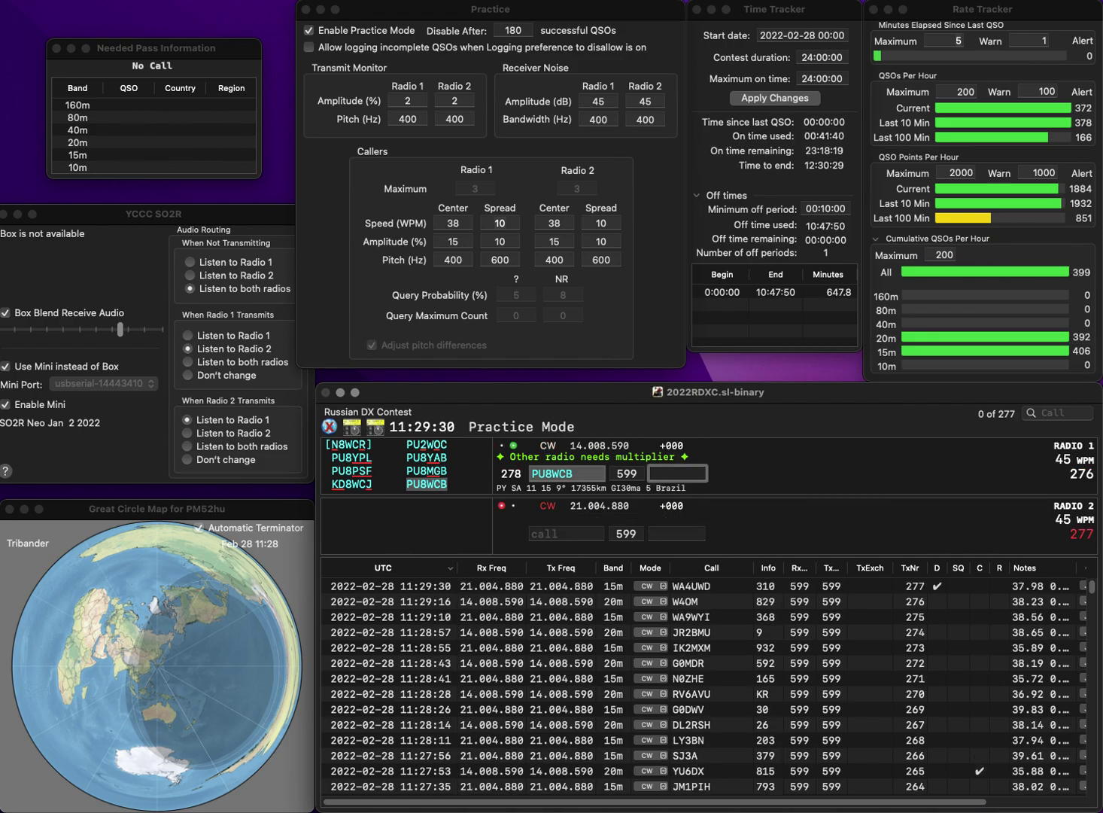
pyautogui.write('29')
pyautogui.press('Return')
pyautogui.write('WG7YM')
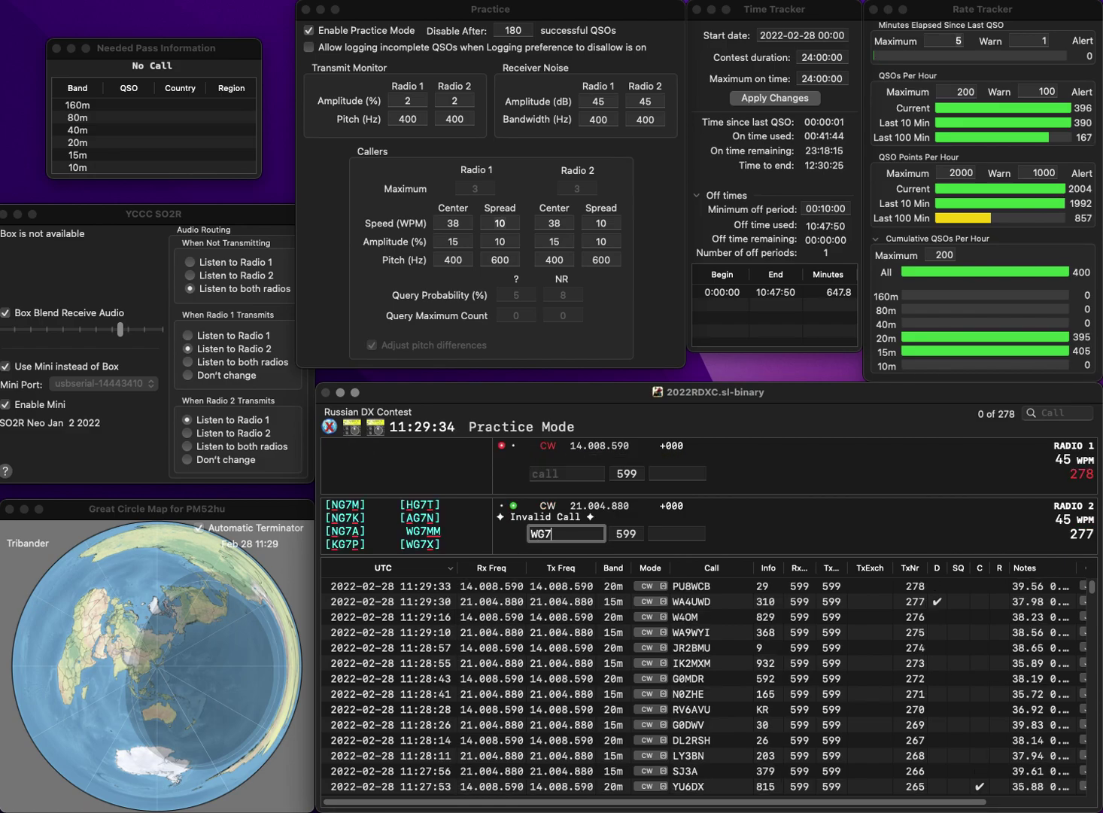
pyautogui.press('Home')
pyautogui.press('Delete')
pyautogui.write('A')
pyautogui.press('Return')
pyautogui.click(567, 473)
pyautogui.write('A9')
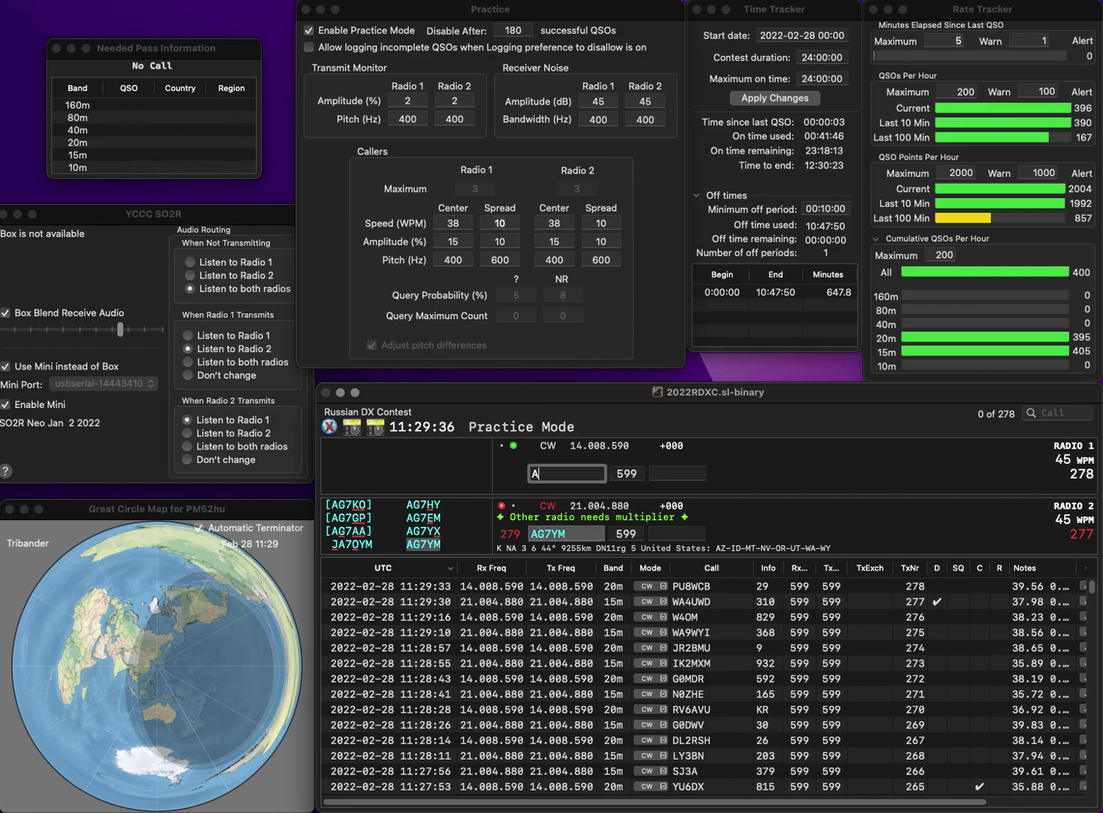
pyautogui.write('NJR')
pyautogui.press('Home')
pyautogui.write('W')
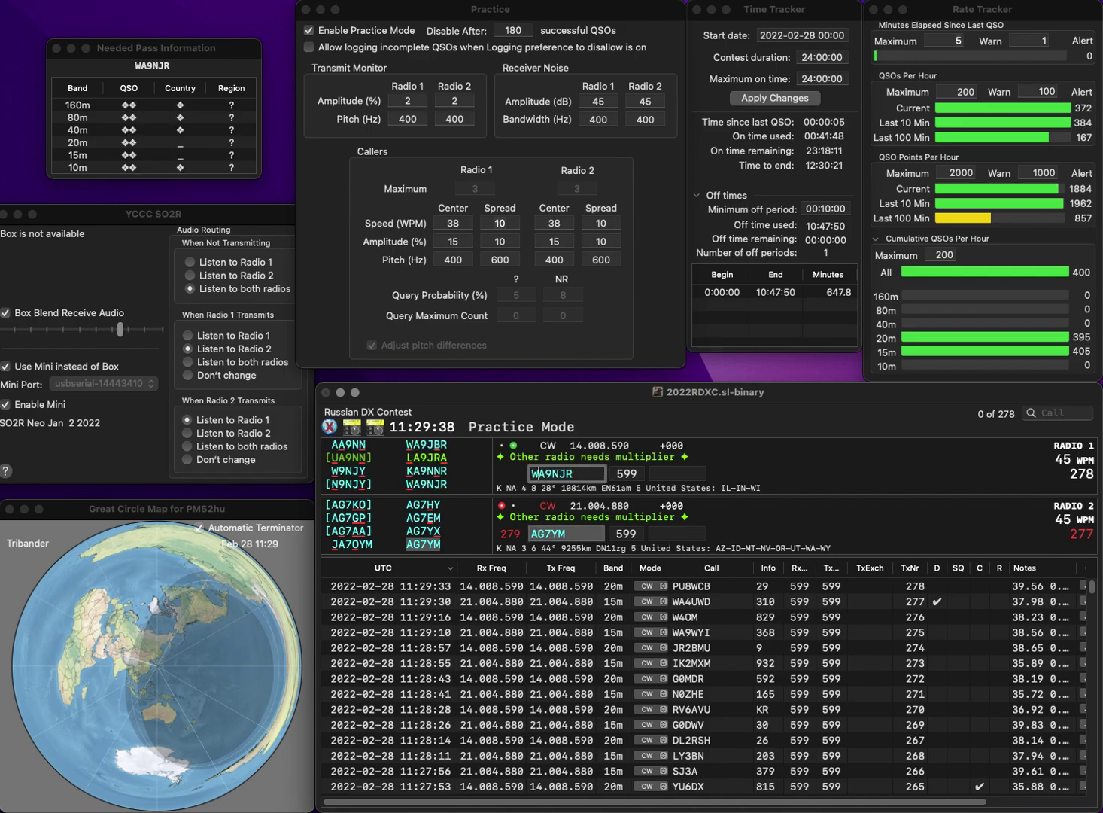
pyautogui.press('Return')
pyautogui.press('space')
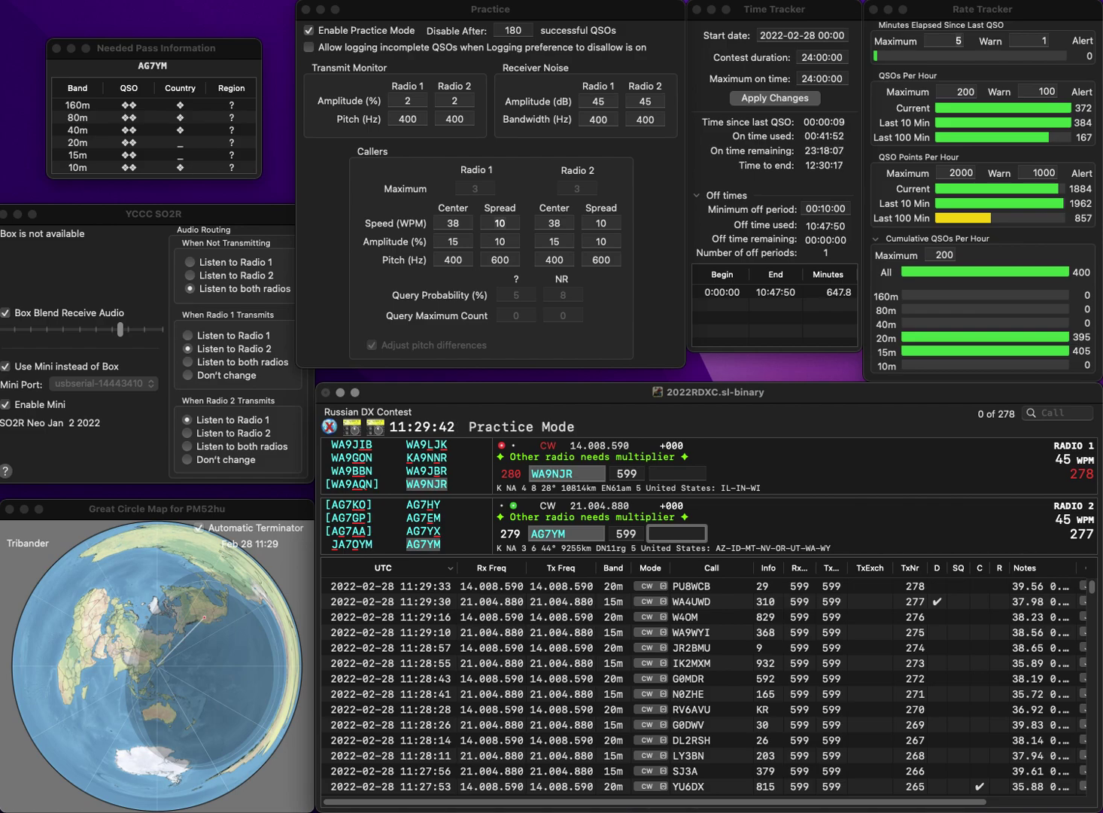
pyautogui.write('36')
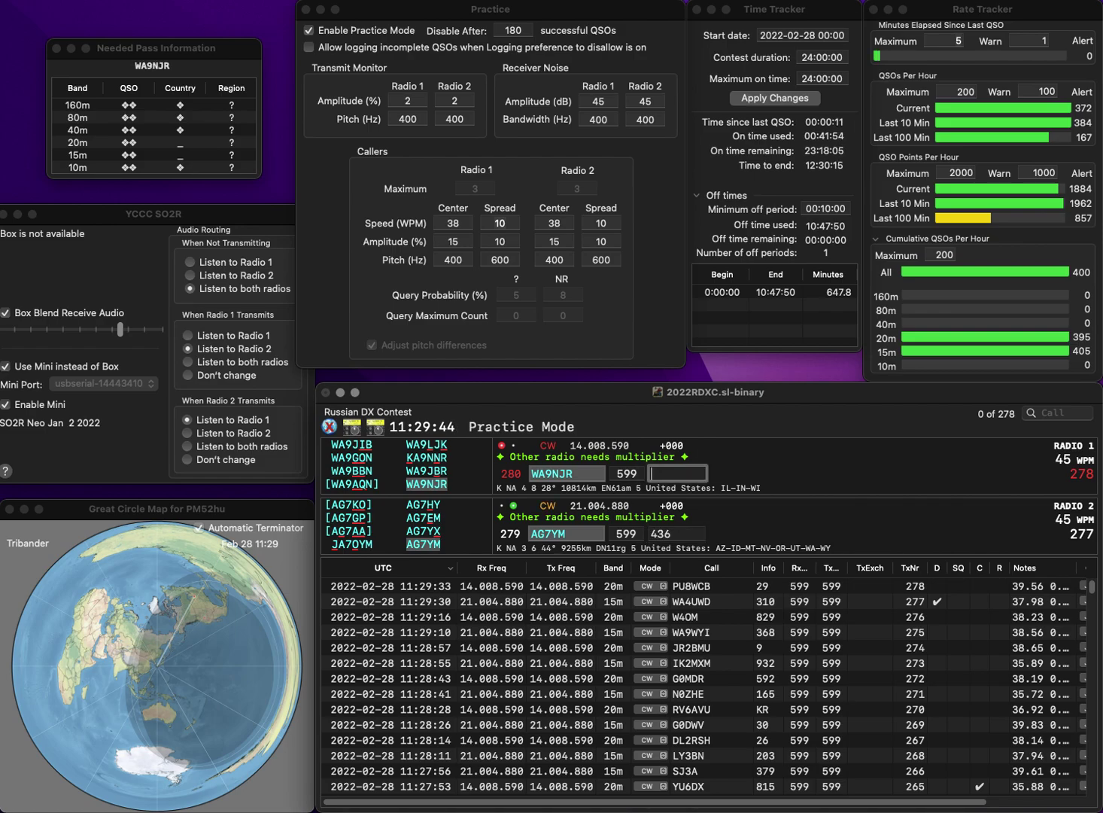
pyautogui.press('Return')
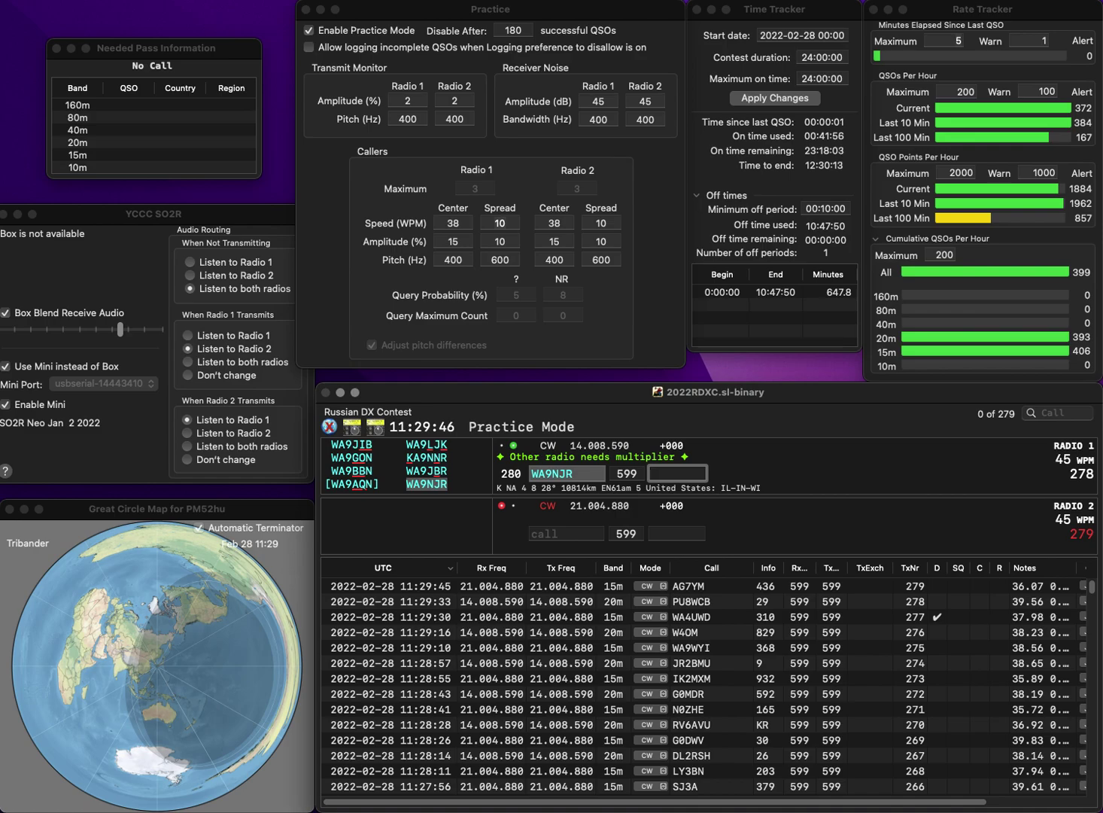
pyautogui.write('884')
pyautogui.press('Return')
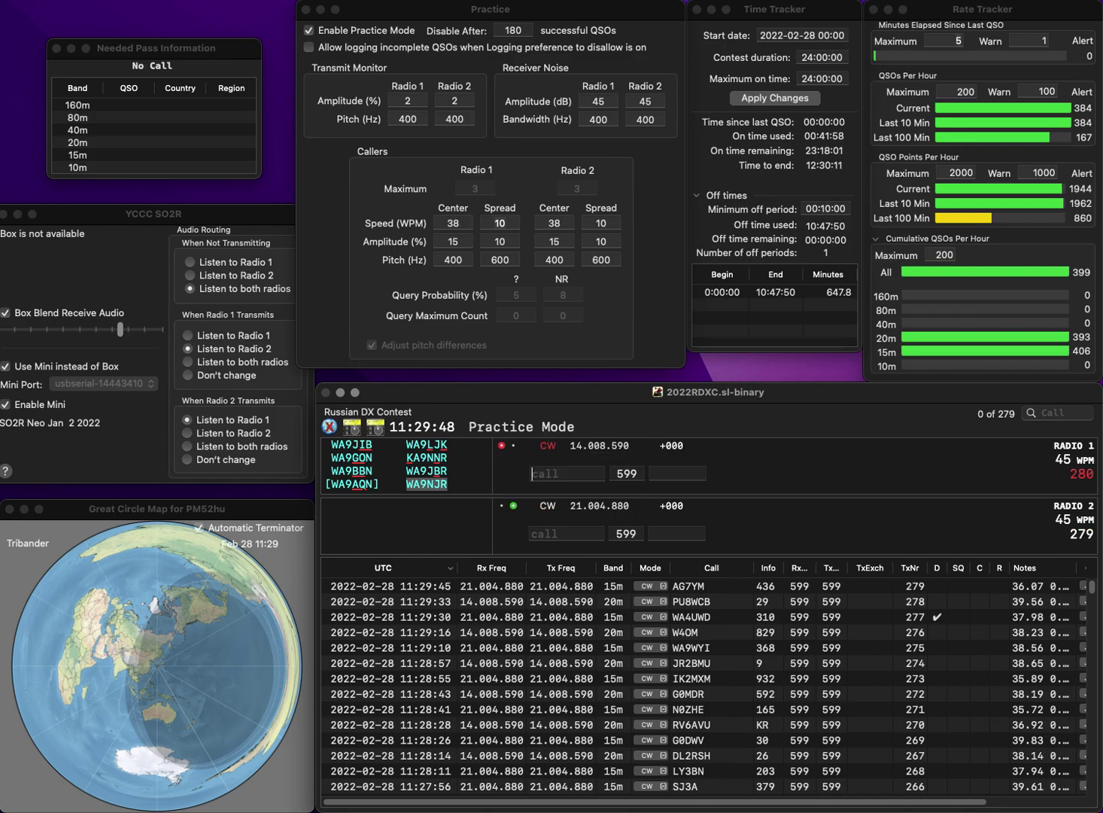
# - Answer the Radio 2 caller as DH0JAE, correcting the transposed prefix letters of HD0JAE
pyautogui.write('0JAE')
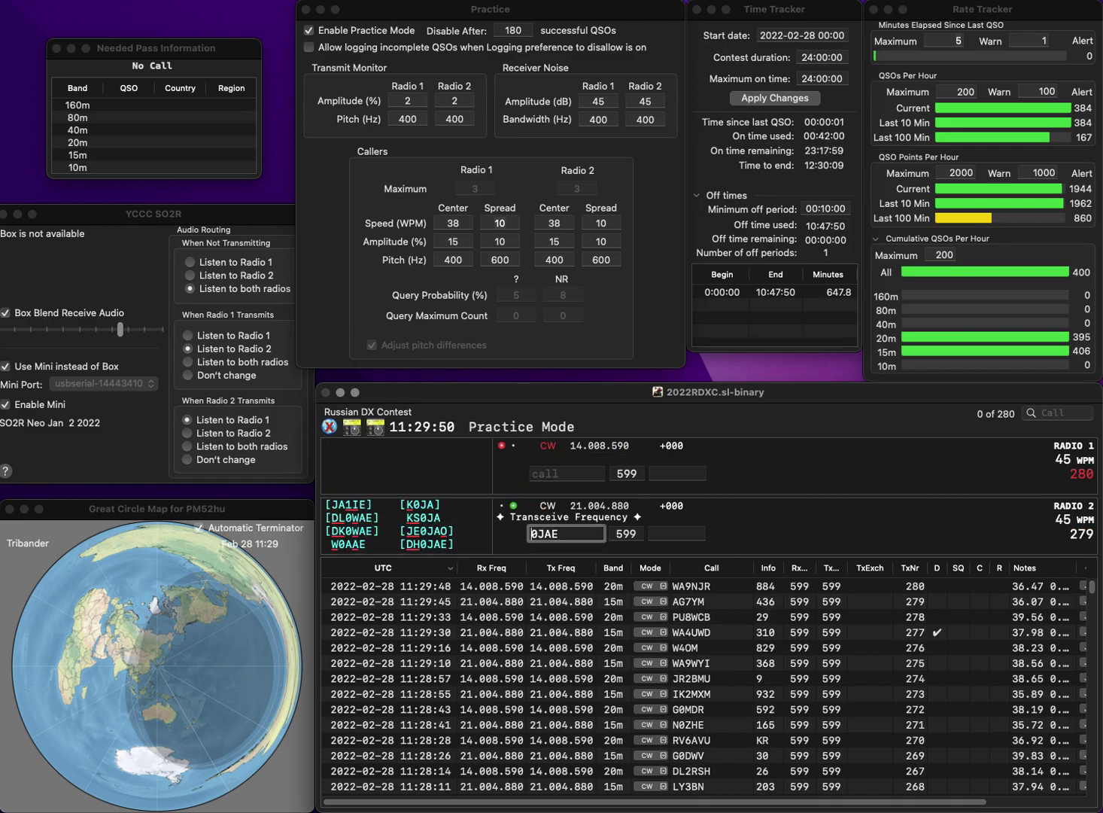
pyautogui.press('Home')
pyautogui.write('HD')
pyautogui.press('Return')
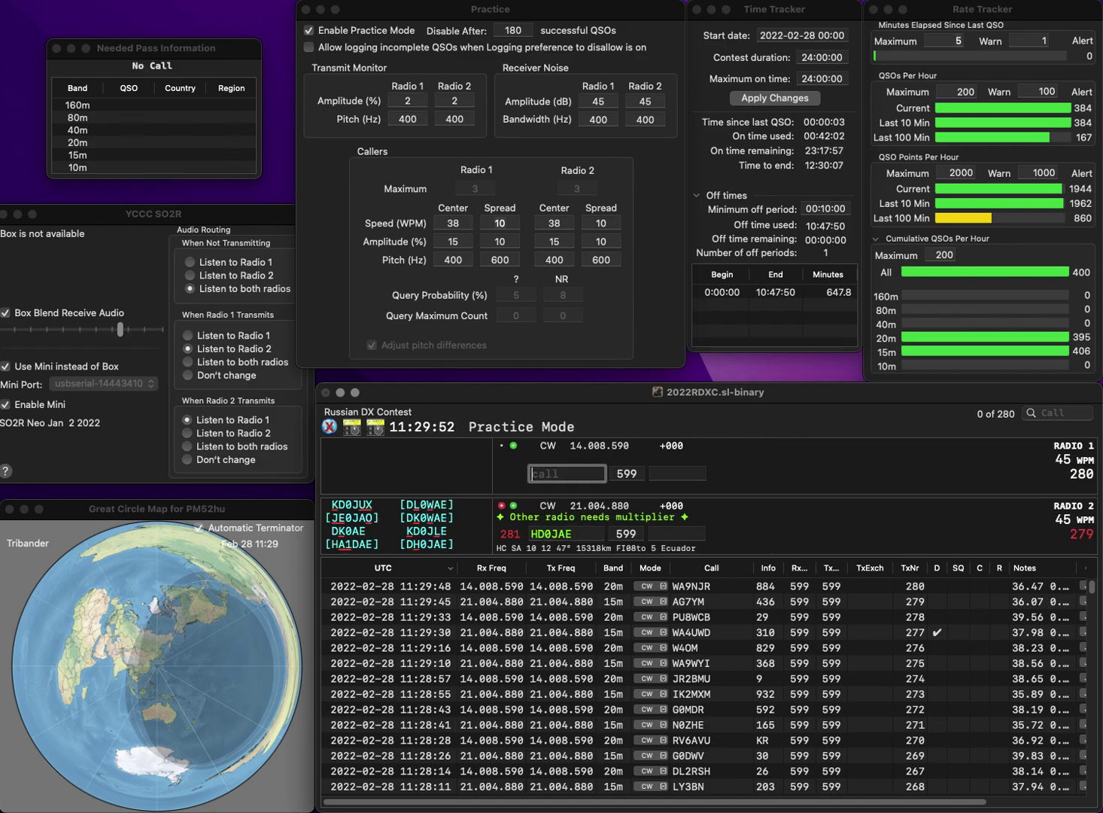
pyautogui.press('Down')
pyautogui.press('Home')
pyautogui.press('Delete')
pyautogui.press('Right')
pyautogui.write('H')
pyautogui.press('Return')
# - Answer the Radio 1 caller as KD9KNJ
pyautogui.write('K')
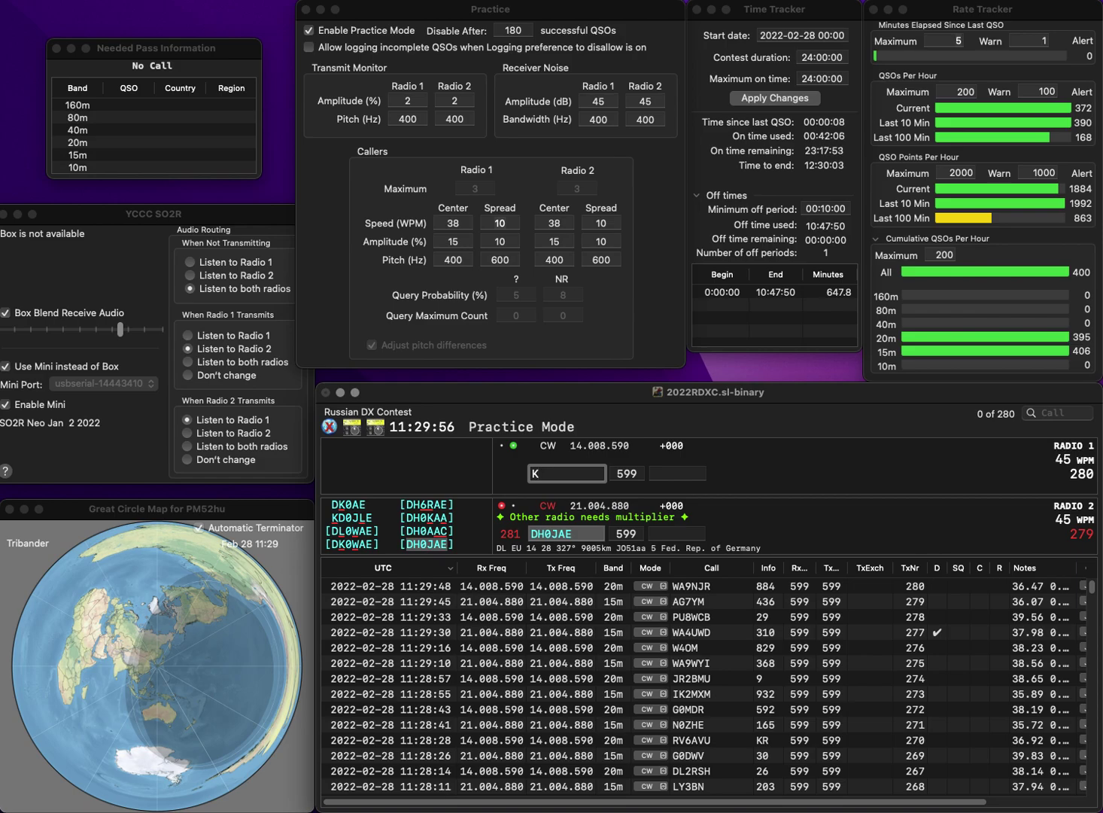
pyautogui.write('D9KNJ')
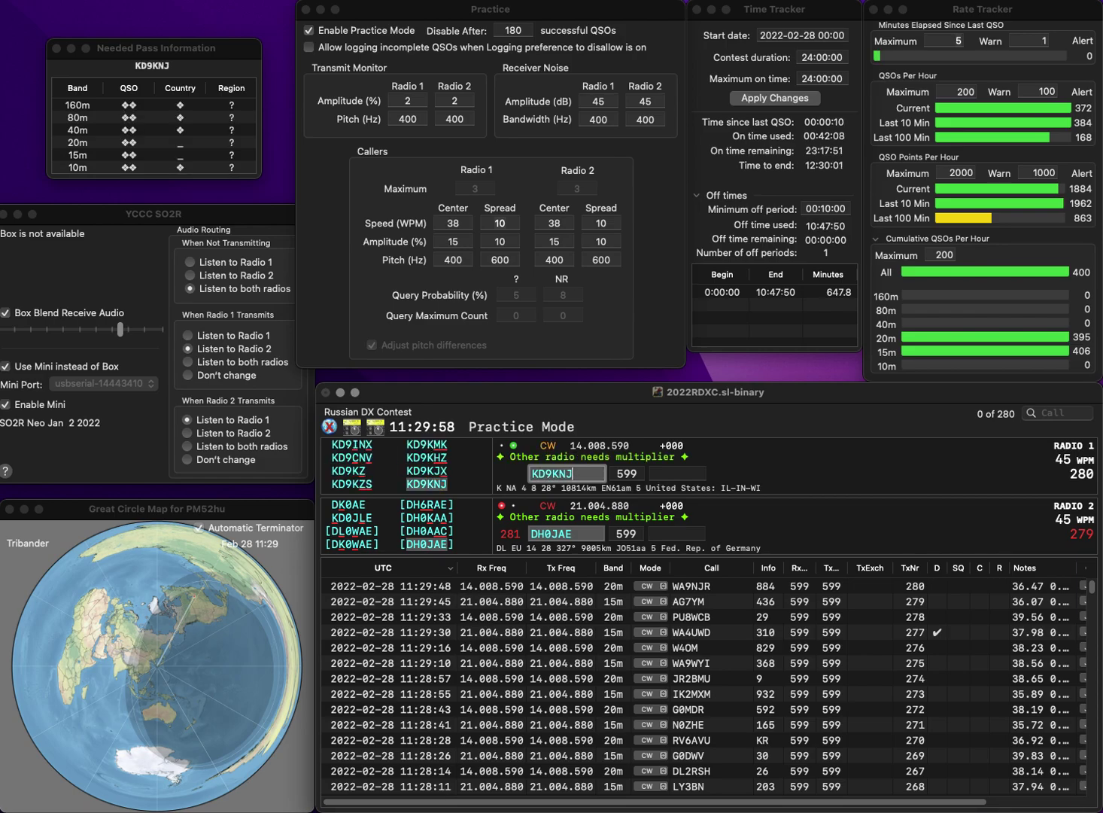
pyautogui.press('Return')
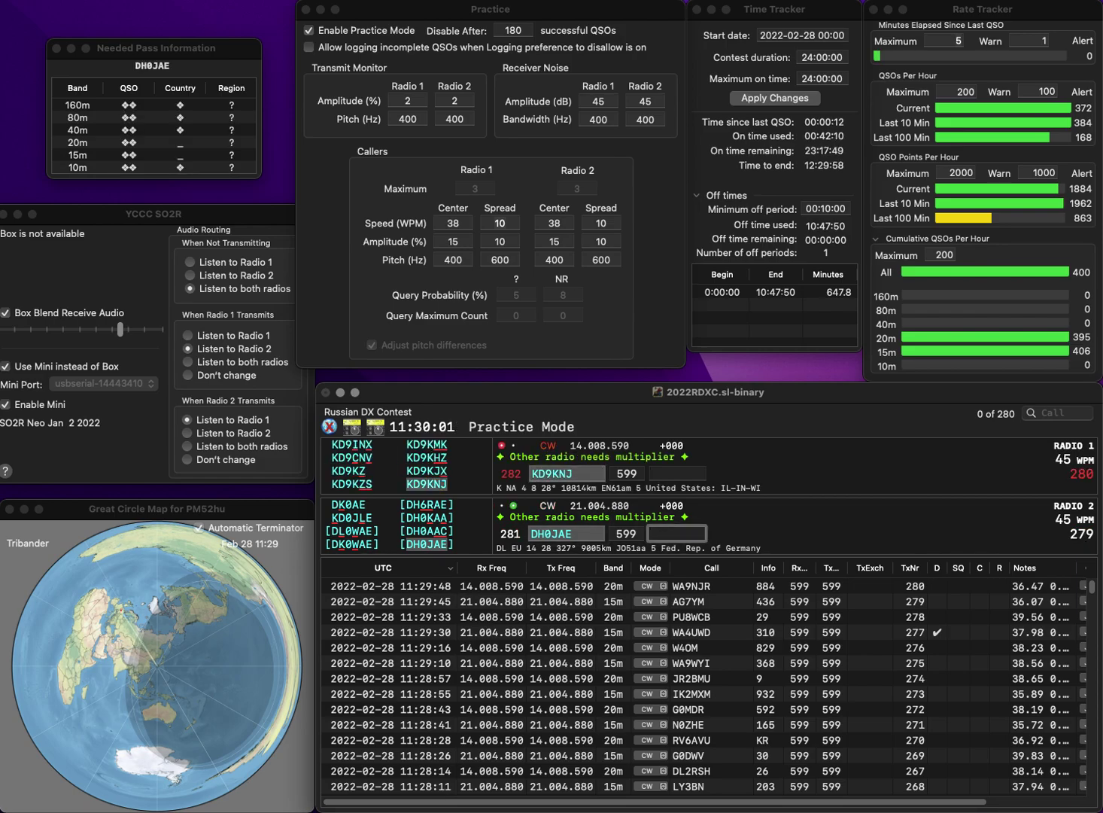
pyautogui.write('106')
pyautogui.press('Return')
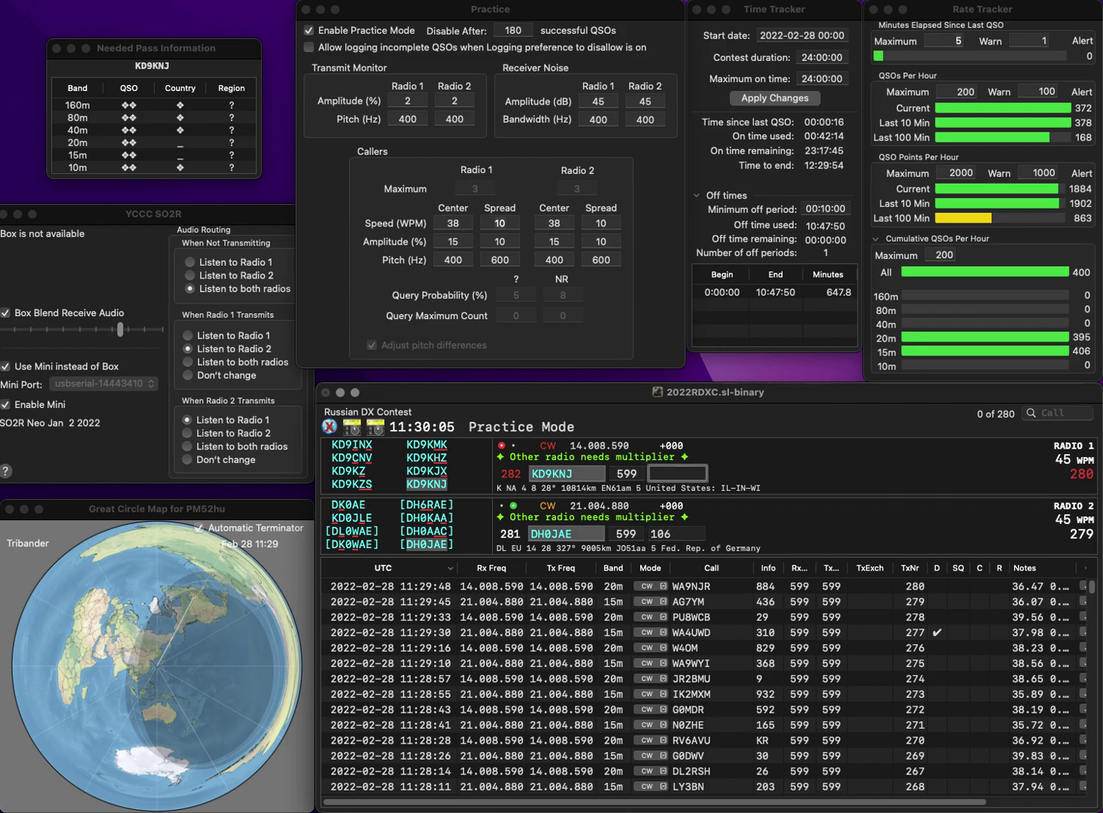
pyautogui.write('169')
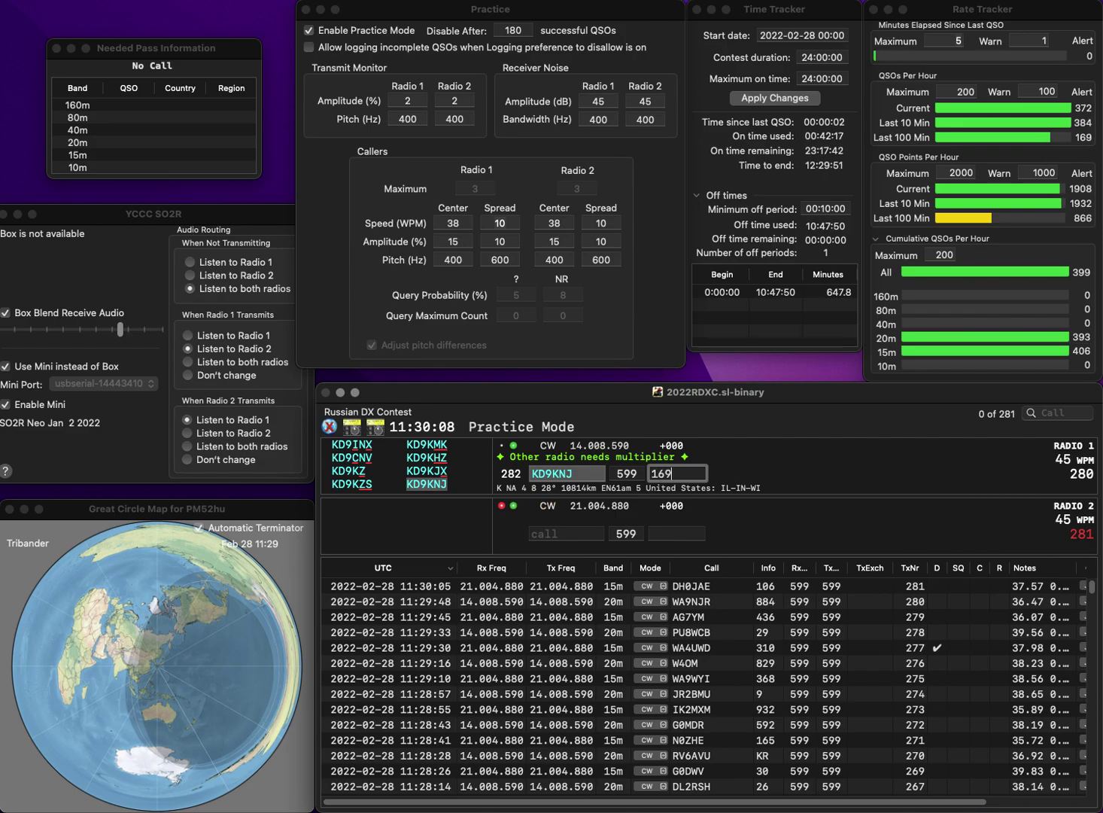
pyautogui.press('Return')
pyautogui.write('ESU')
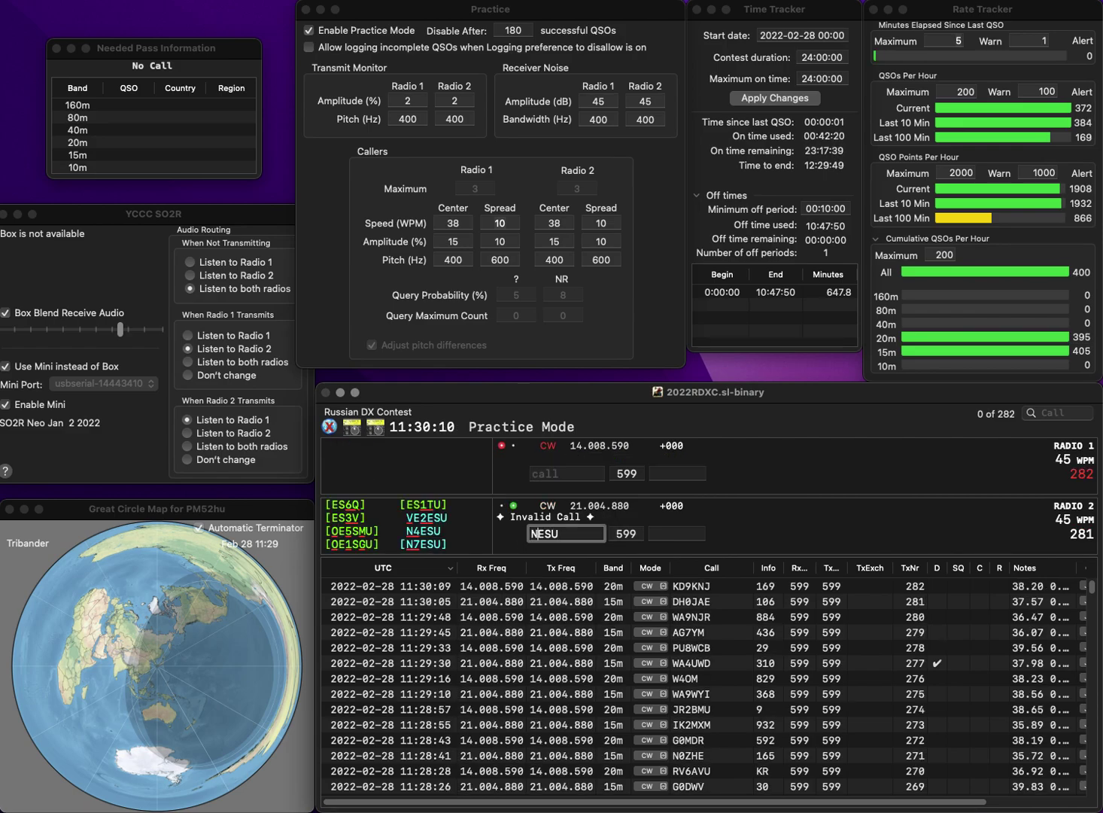
pyautogui.write('7')
pyautogui.press('Return')
# - Answer the Radio 1 caller with the partially copied callsign AIX
pyautogui.write('WAIOX')
pyautogui.press('super+Left')
pyautogui.press('Delete')
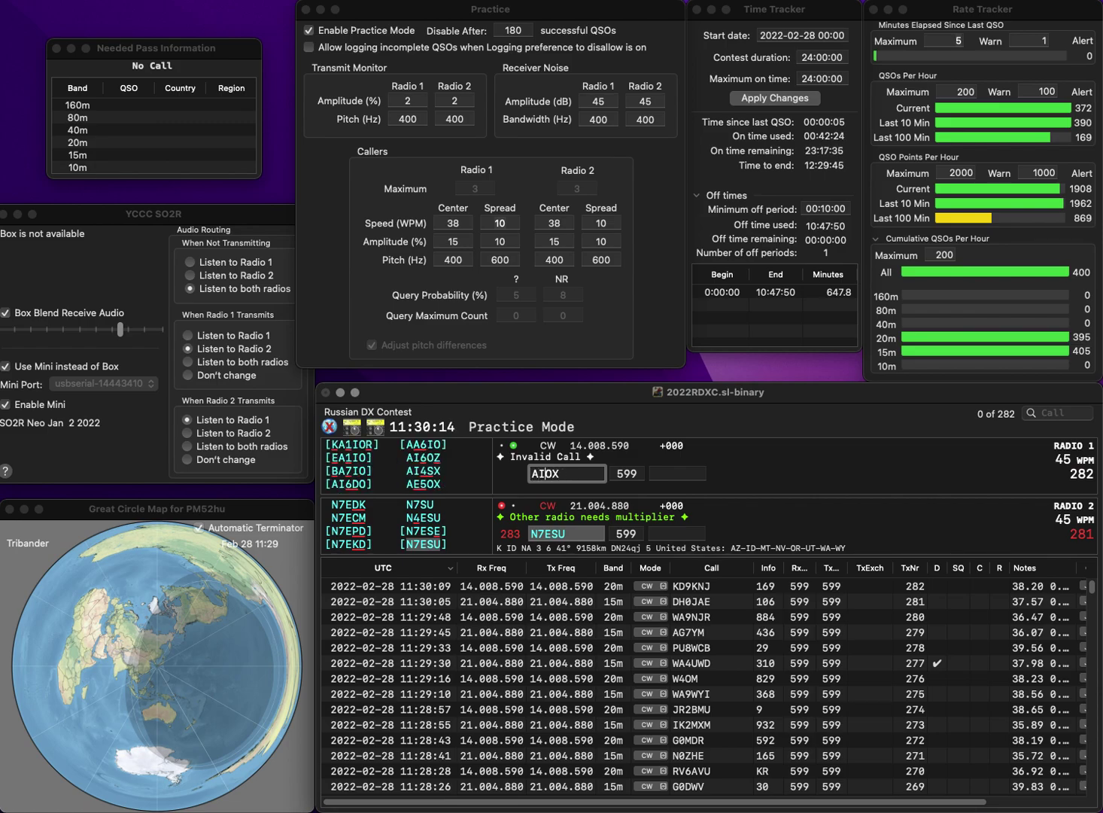
pyautogui.press('Delete')
pyautogui.press('Return')
pyautogui.write('767')
pyautogui.press('Return')
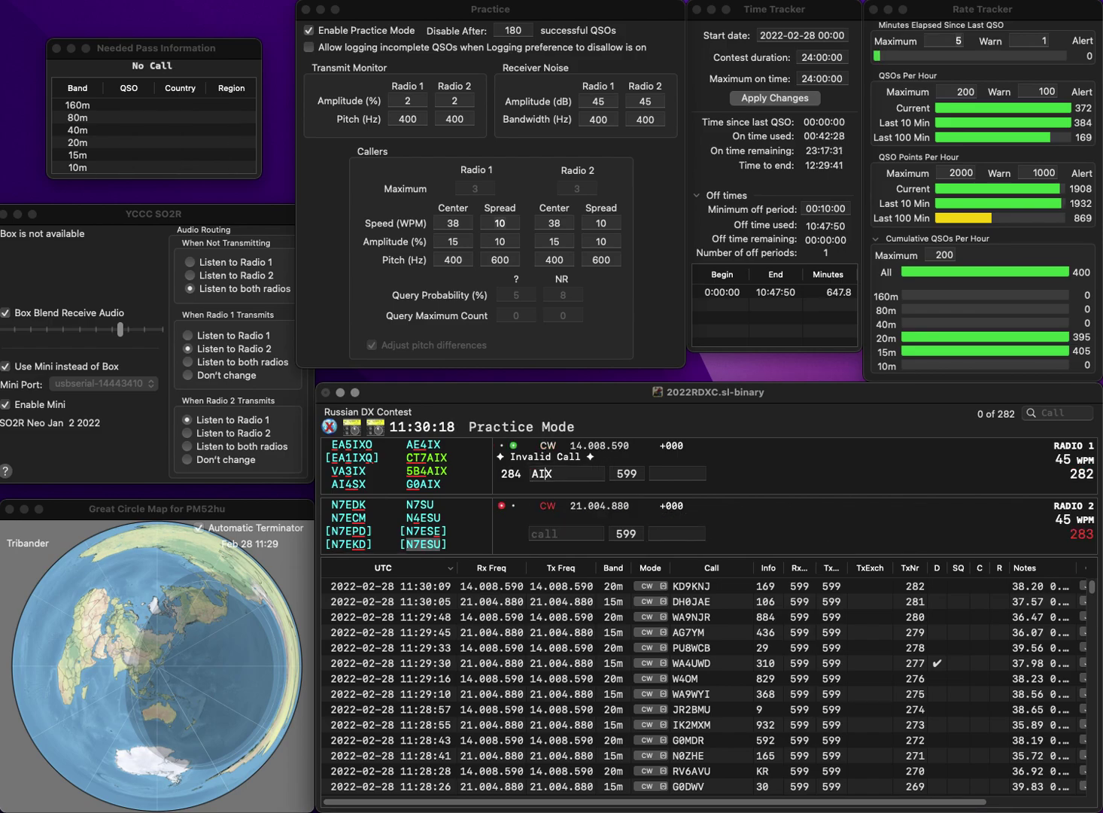
pyautogui.press('BackSpace')
pyautogui.write('6O')
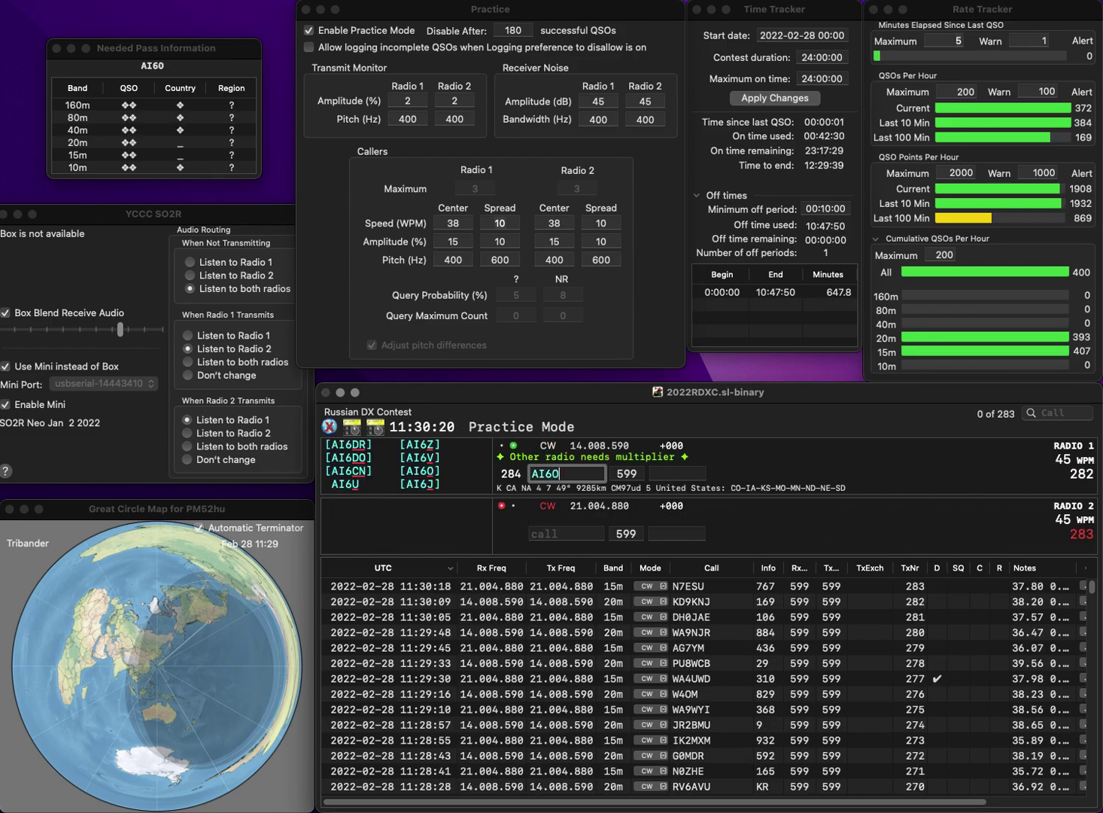
pyautogui.write('/0')
pyautogui.press('Return')
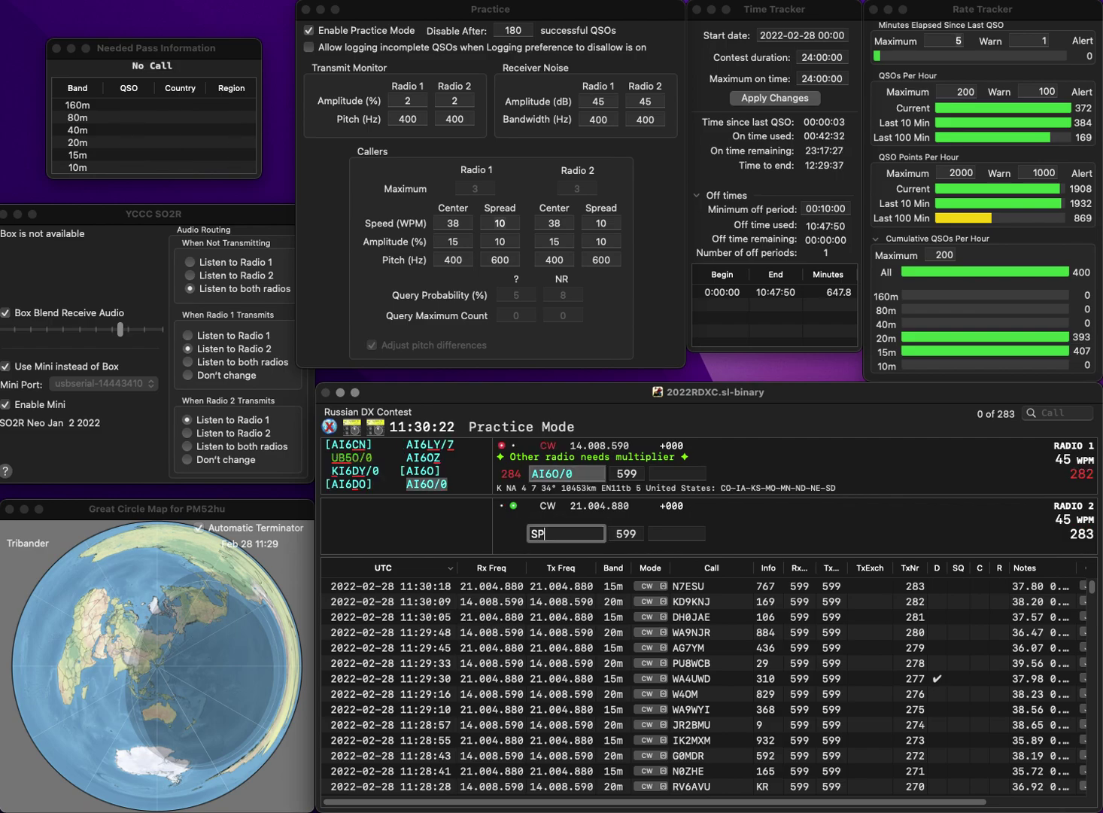
pyautogui.write('SP7I')
pyautogui.press('BackSpace')
pyautogui.write('SZC')
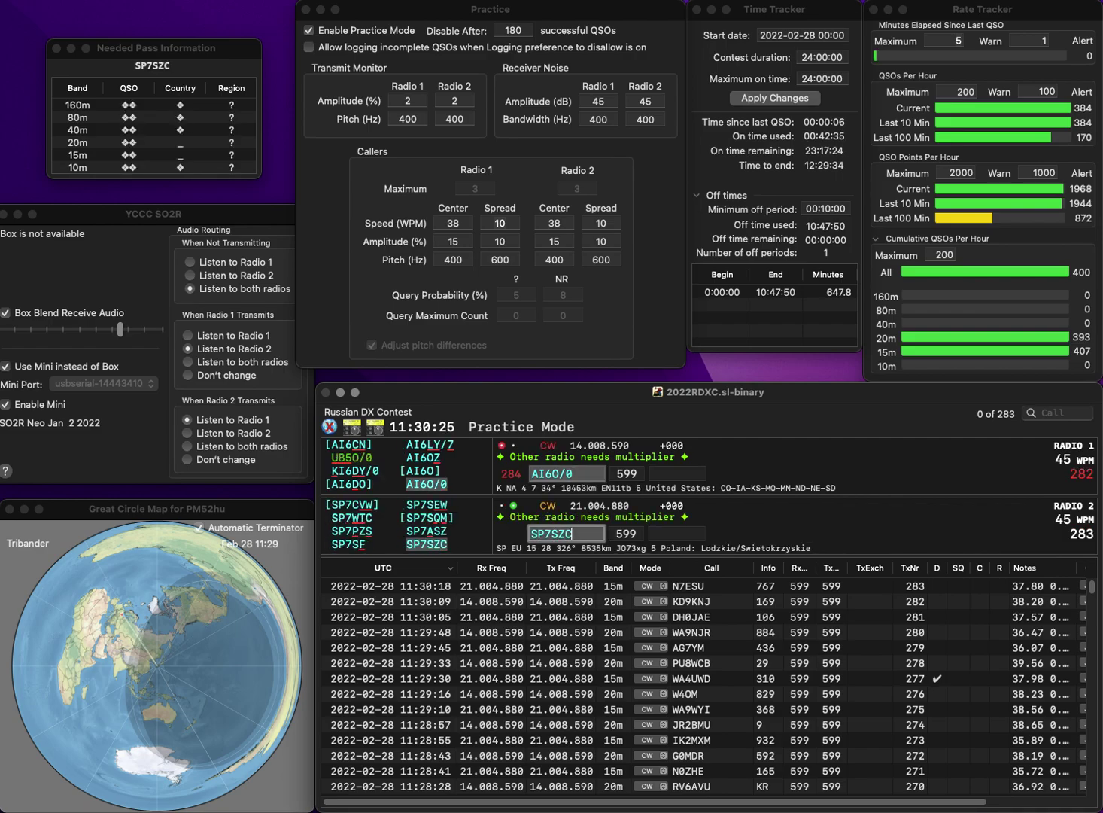
pyautogui.press('Return')
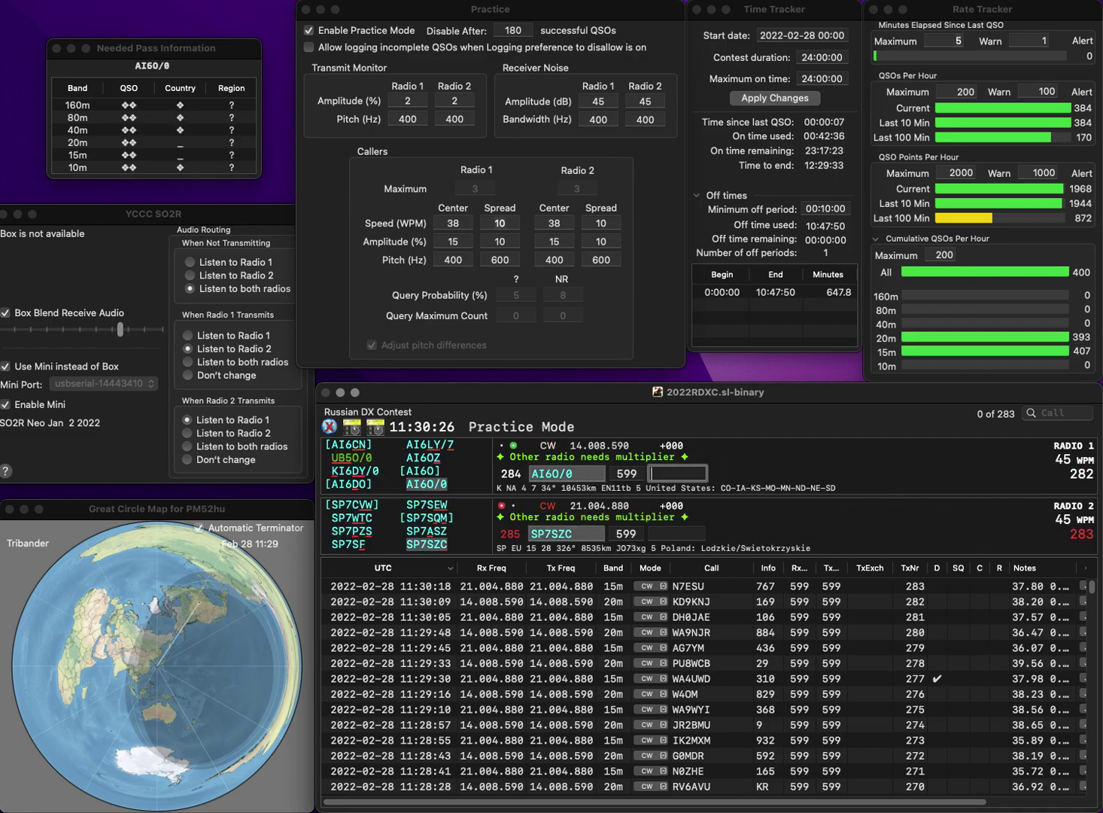
pyautogui.write('67')
pyautogui.press('Return')
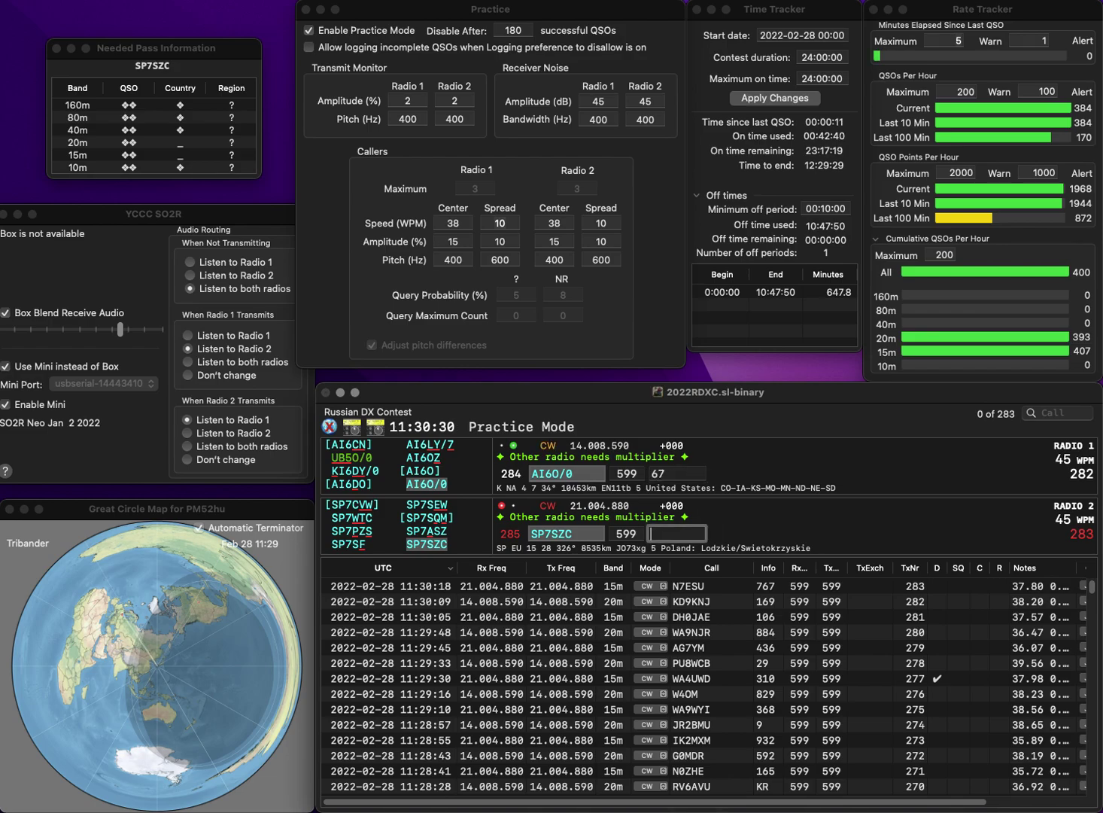
pyautogui.write('671')
pyautogui.press('Return')
# - Answer the Radio 1 caller as XE1CL and the Radio 2 caller as VA3JLF
pyautogui.write('XE1CL')
pyautogui.press('Return')
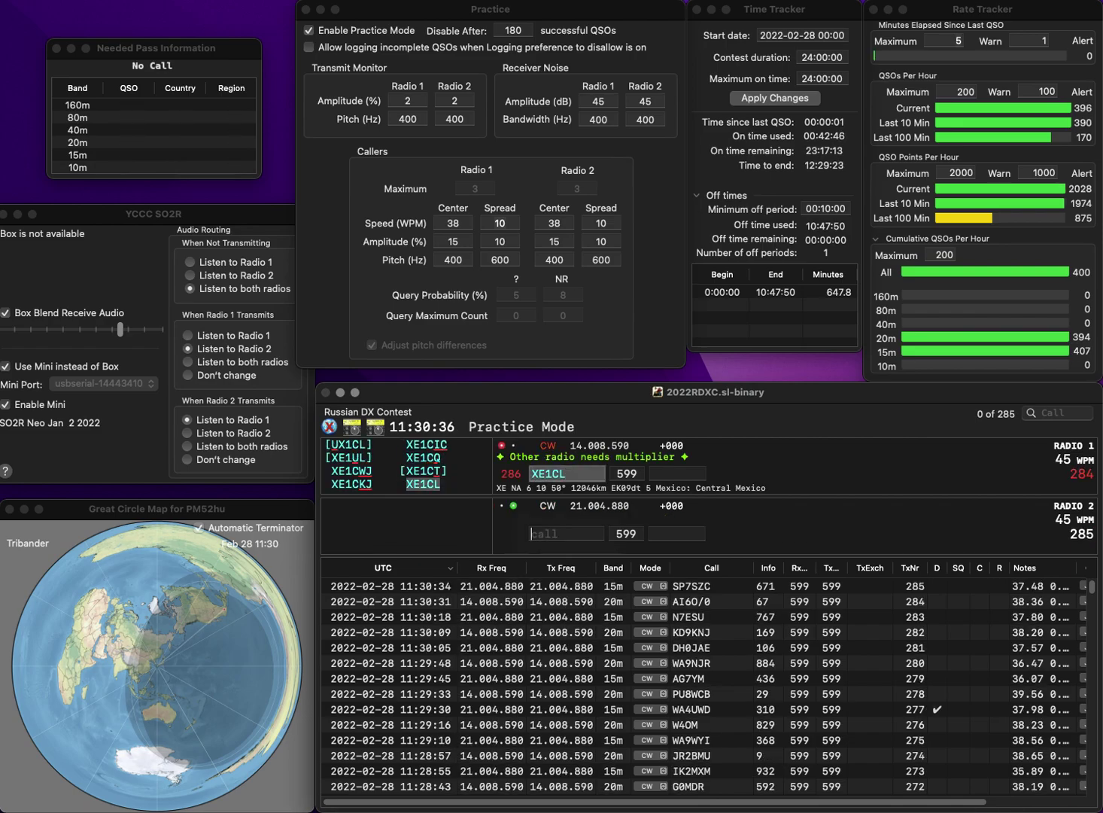
pyautogui.write('VEA3')
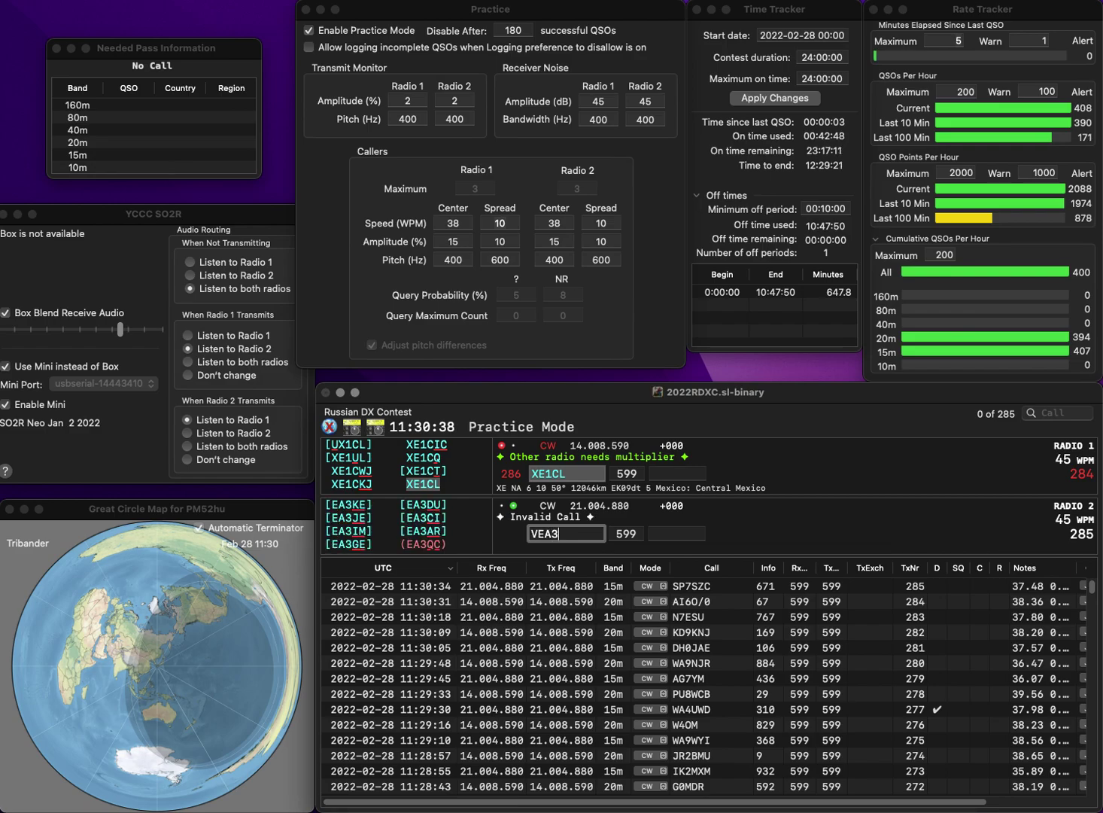
pyautogui.write('JLF')
pyautogui.press('Home')
pyautogui.press('Right')
pyautogui.press('Delete')
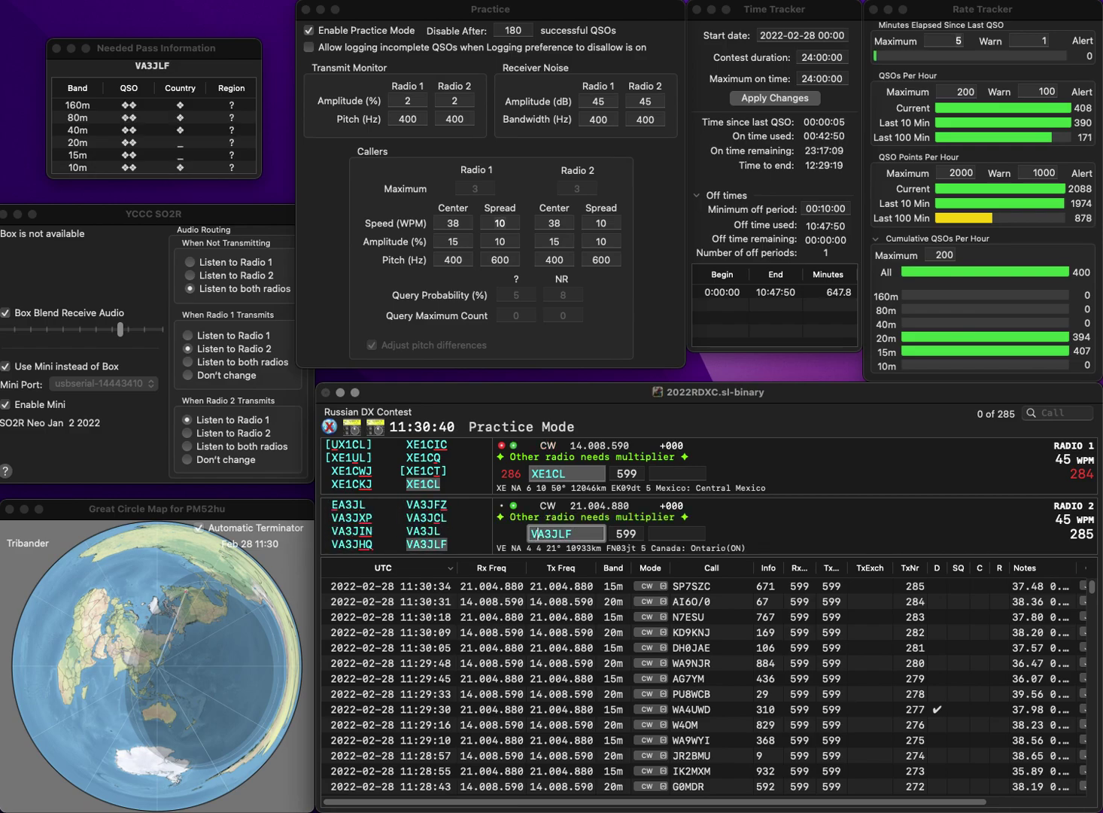
pyautogui.press('Return')
# - Log XE1CL on Radio 1 with received number 375
pyautogui.write('3')
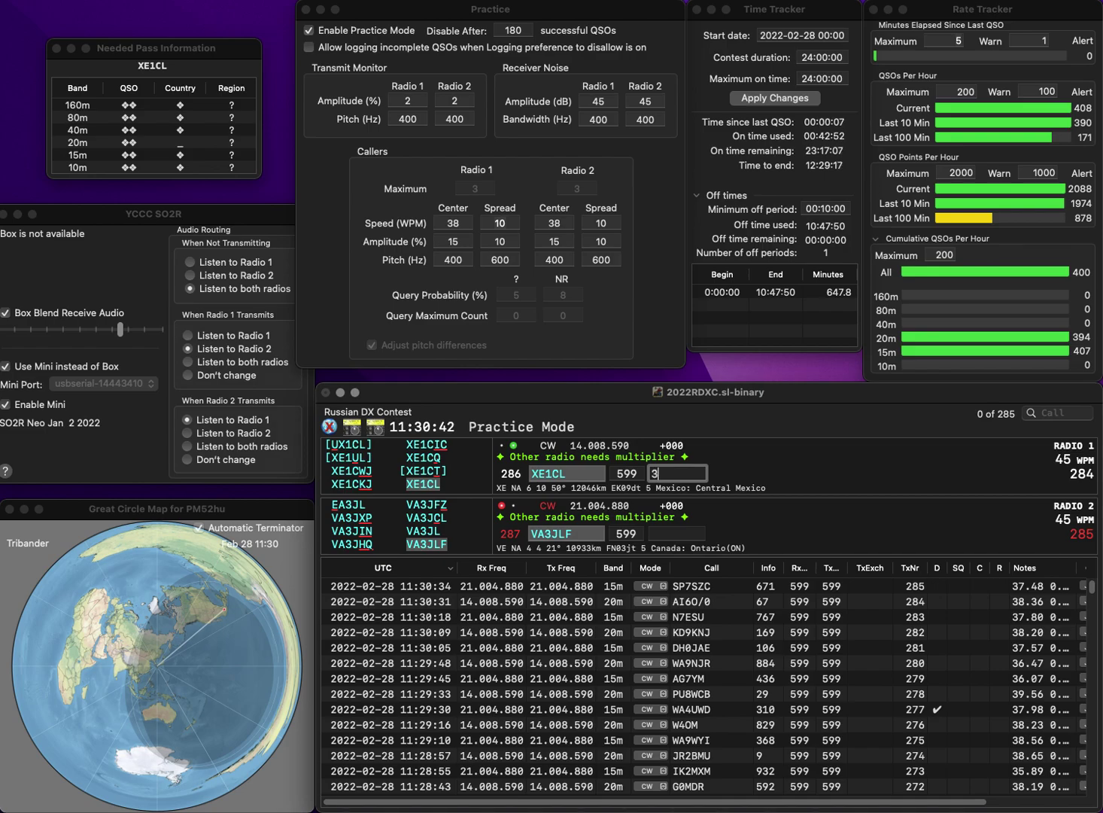
pyautogui.write('75')
pyautogui.press('Return')
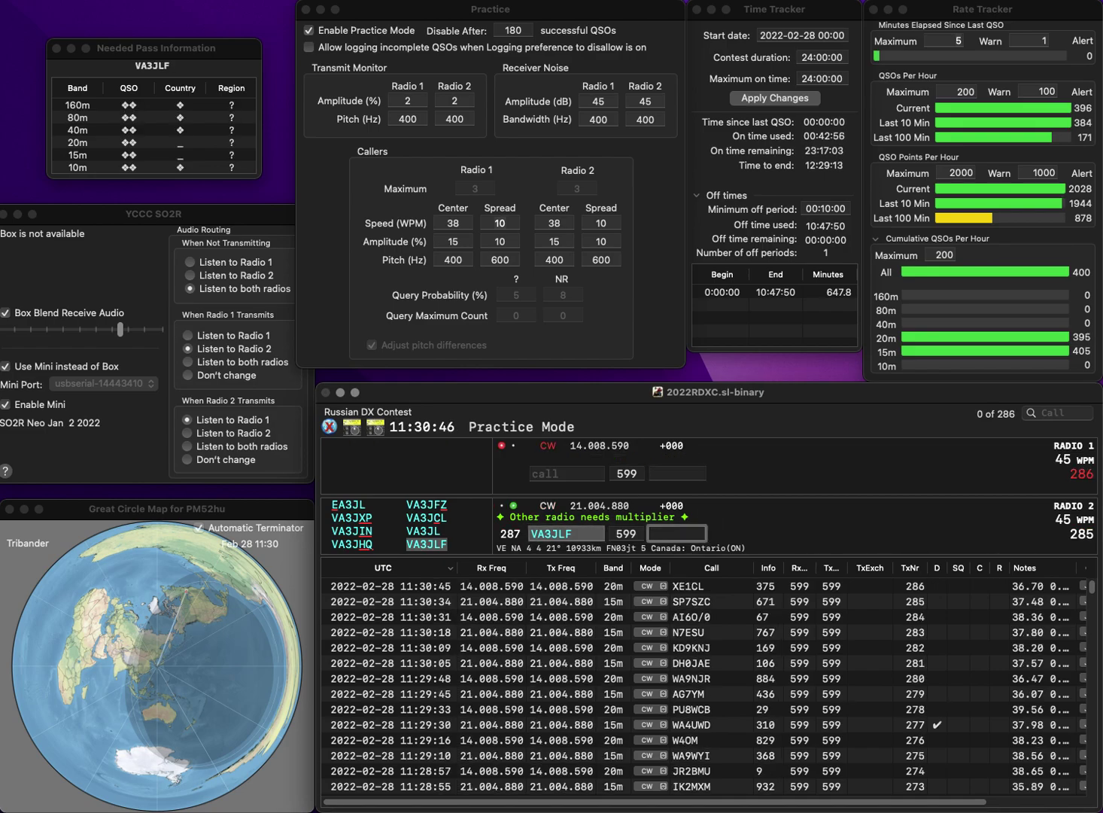
pyautogui.write('396')
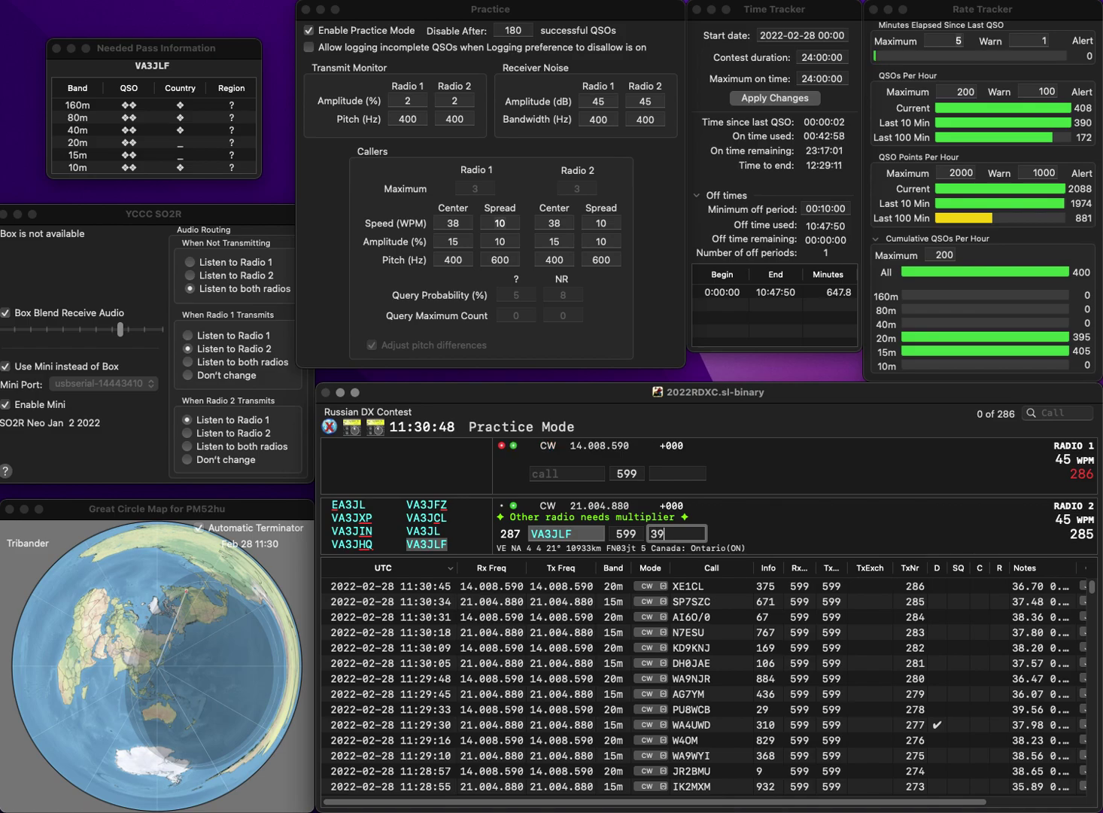
pyautogui.press('Return')
pyautogui.write('2B')
pyautogui.press('Return')
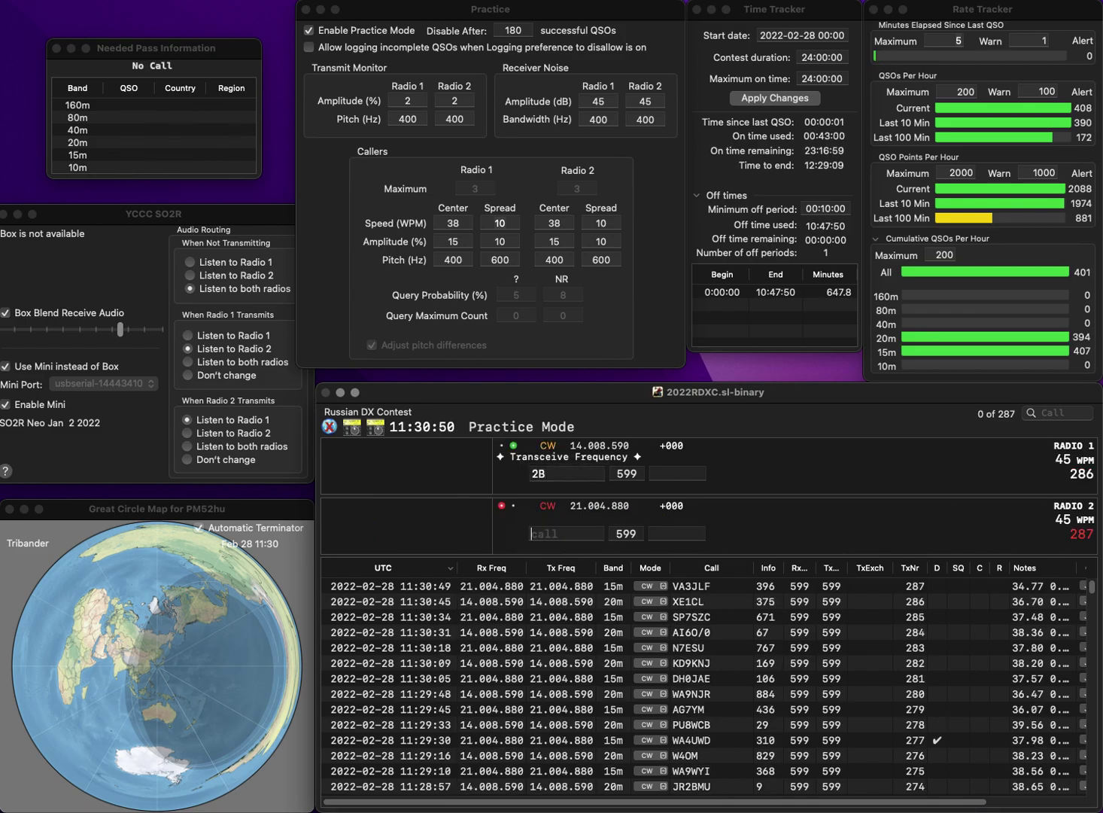
# - Answer the Radio 2 caller as CE2ML
pyautogui.write('K')
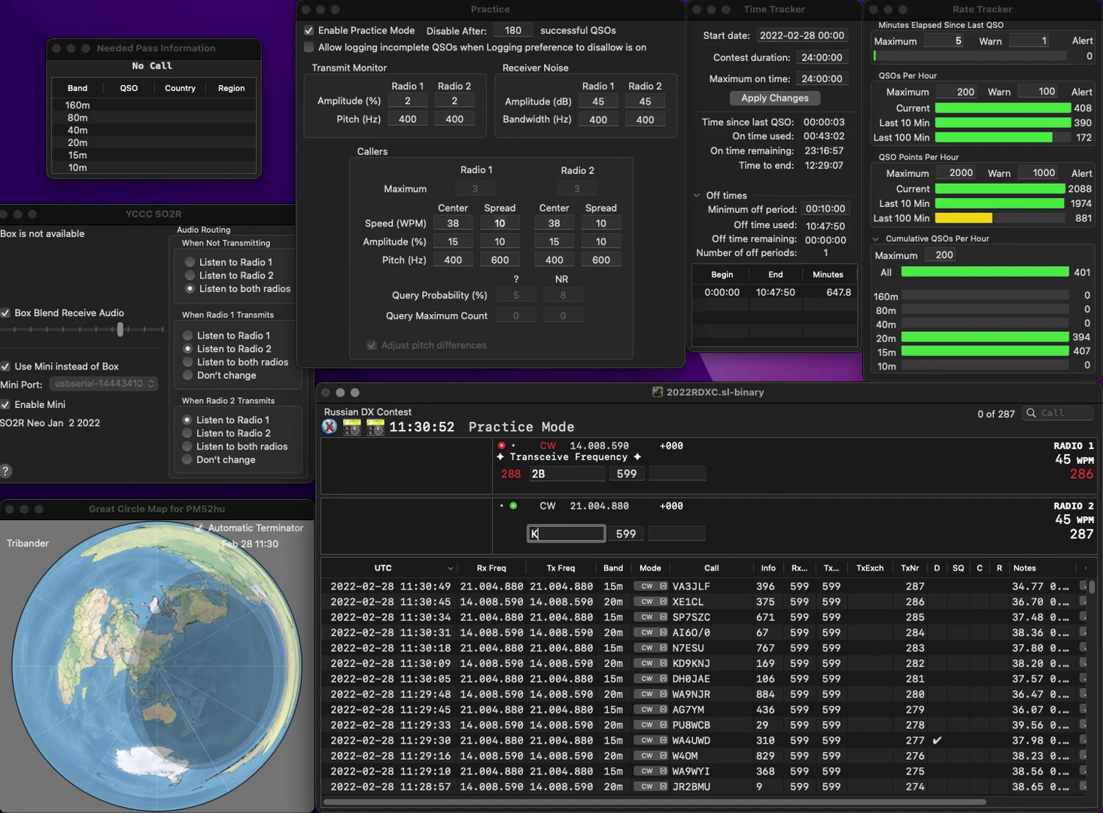
pyautogui.write('EML')
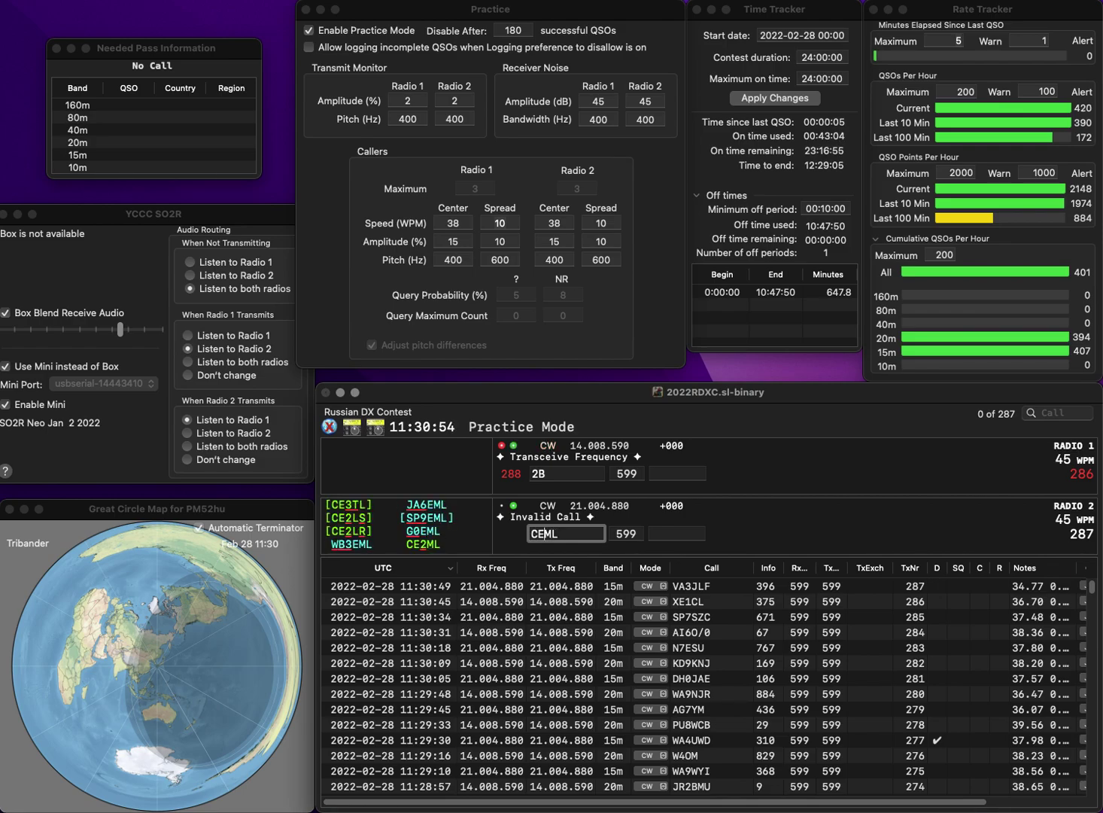
pyautogui.write('2')
pyautogui.press('Return')
pyautogui.write('NS')
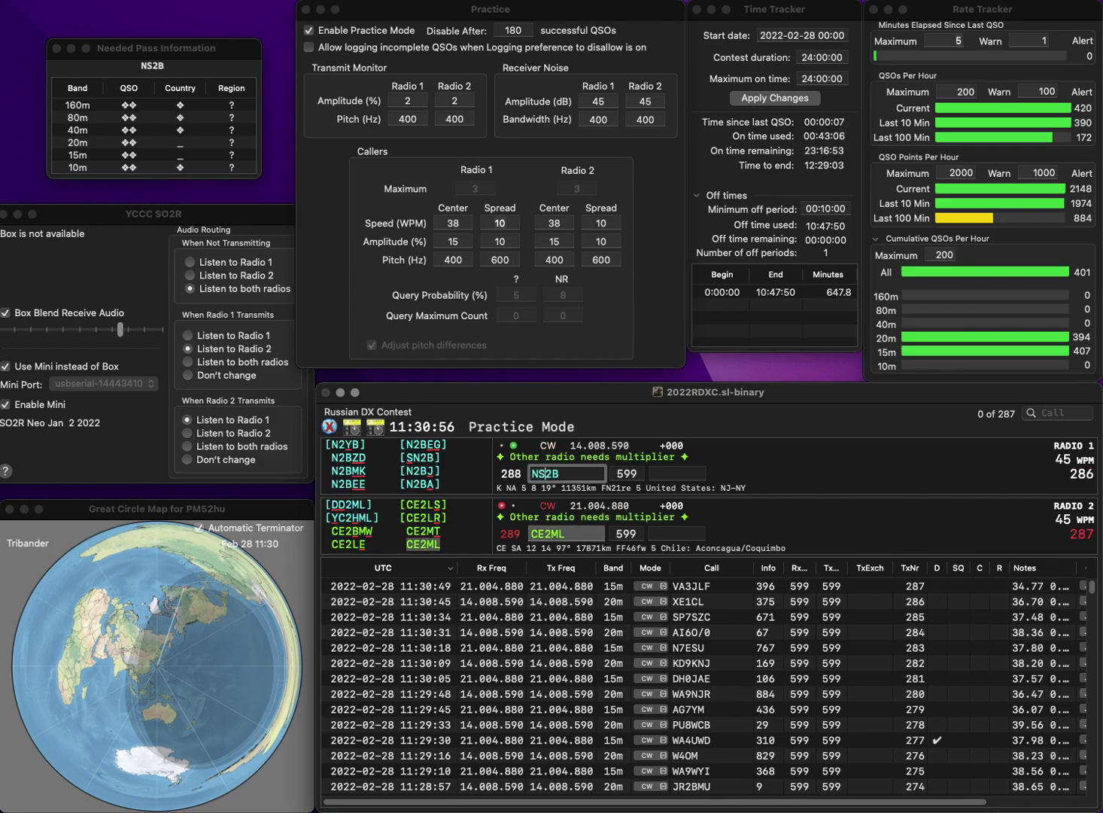
pyautogui.press('BackSpace')
pyautogui.write('H')
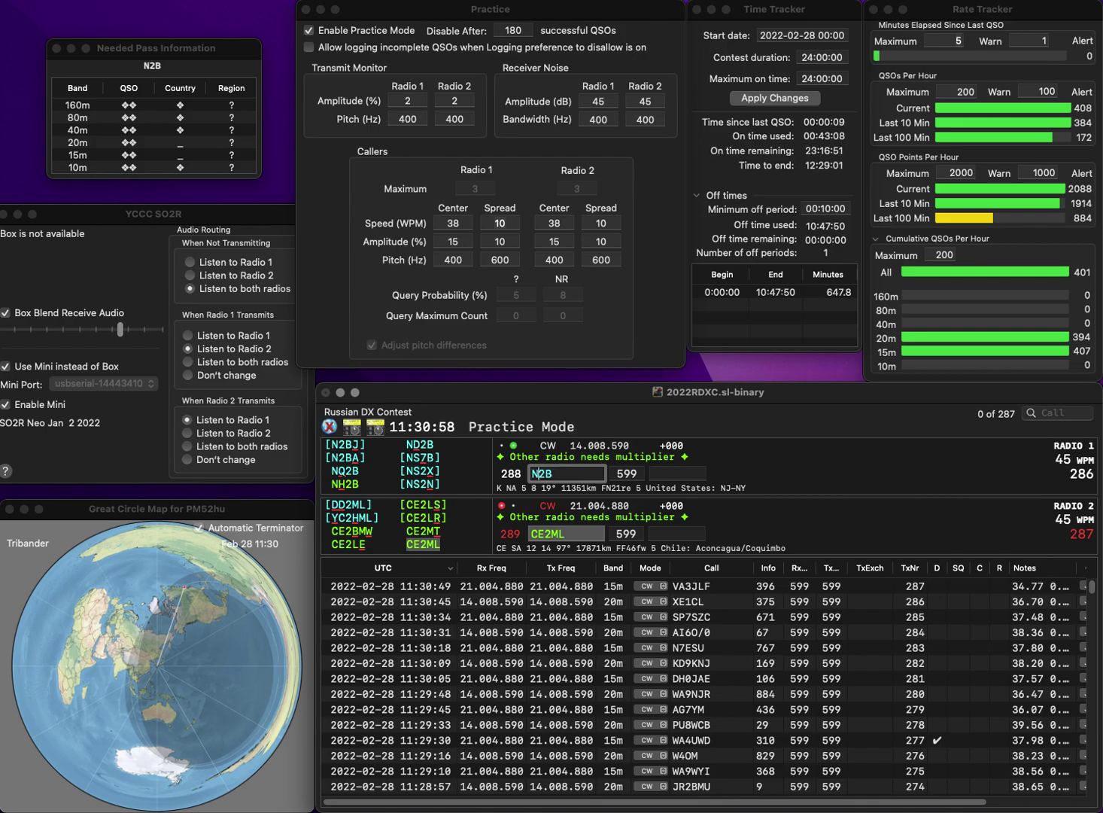
pyautogui.press('Return')
# - Log CE2ML on Radio 2 with received number 220 and NH2B on Radio 1 with received number 405
pyautogui.write('220')
pyautogui.press('Return')
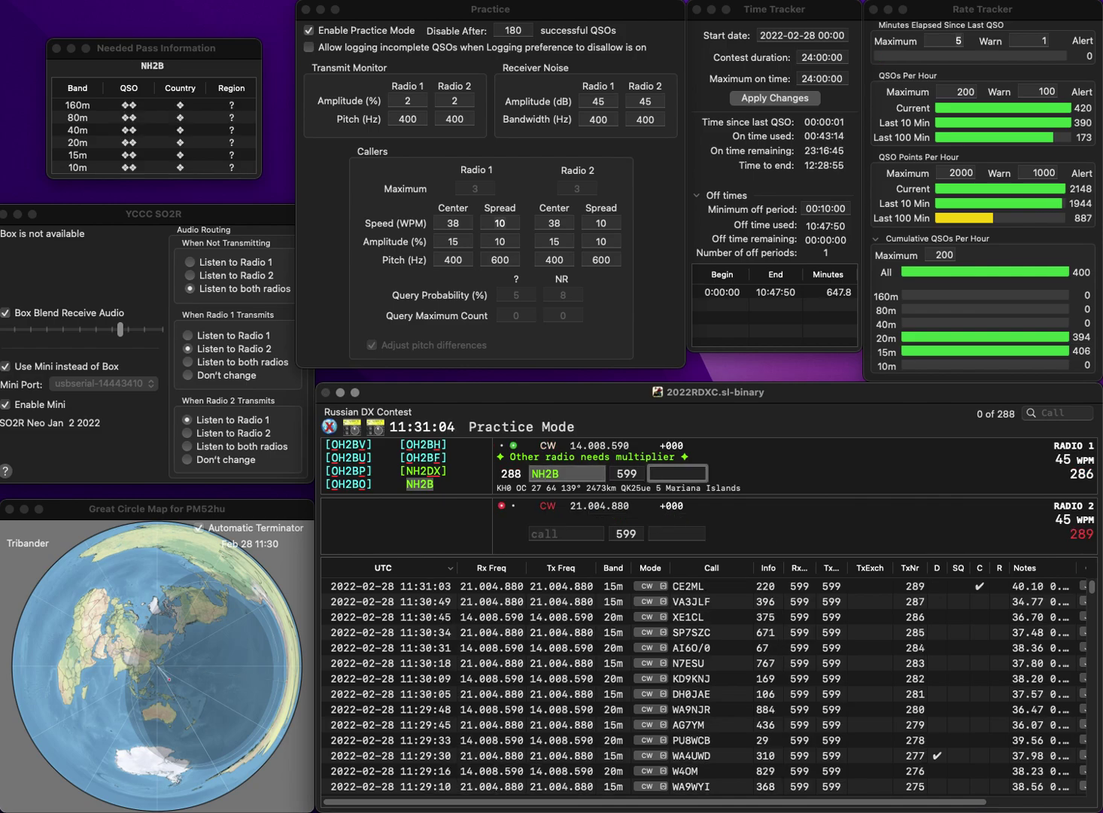
pyautogui.write('405')
pyautogui.press('Return')
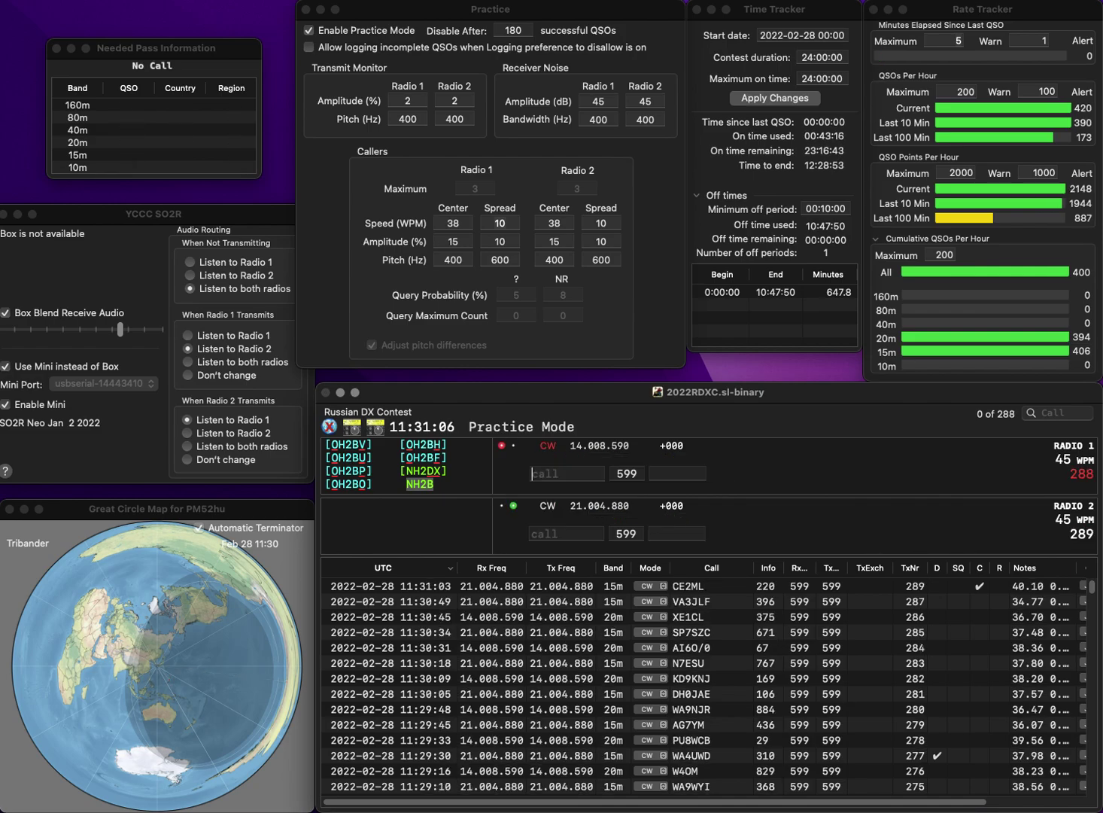
pyautogui.write('DLEG')
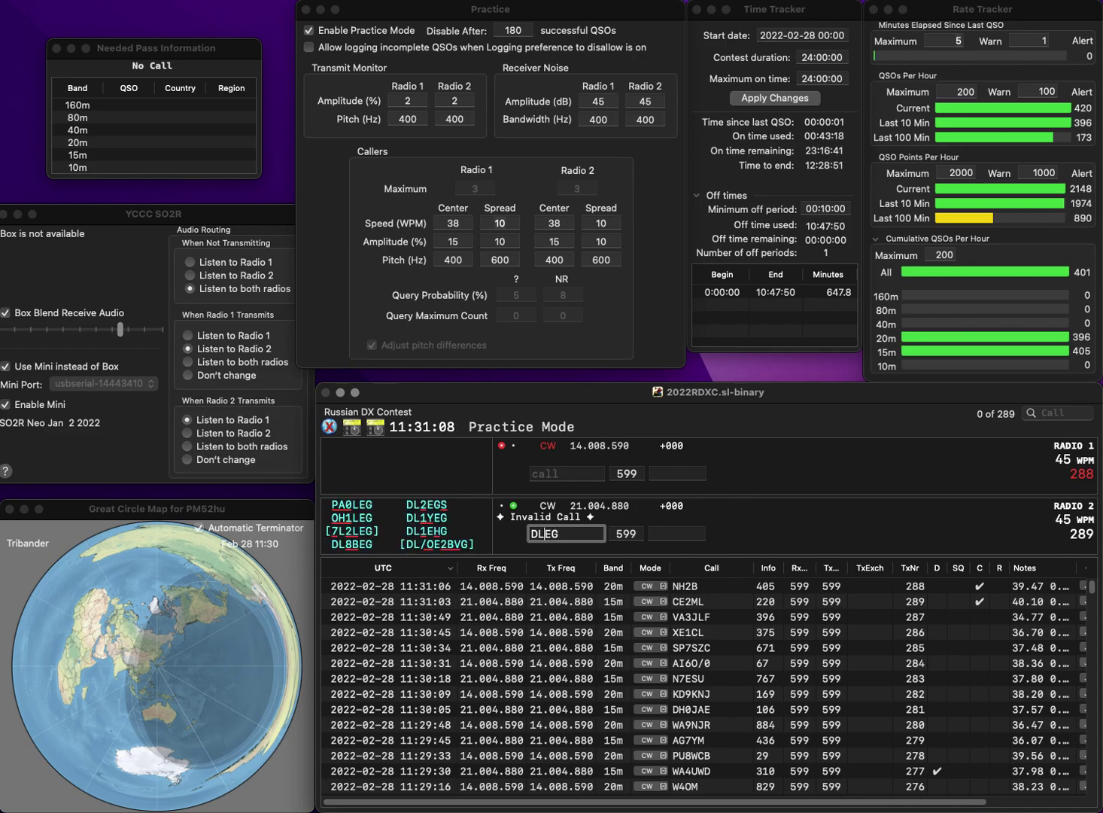
pyautogui.press('Left')
pyautogui.press('Left')
pyautogui.write('2')
pyautogui.press('Return')
pyautogui.write('0SAM')
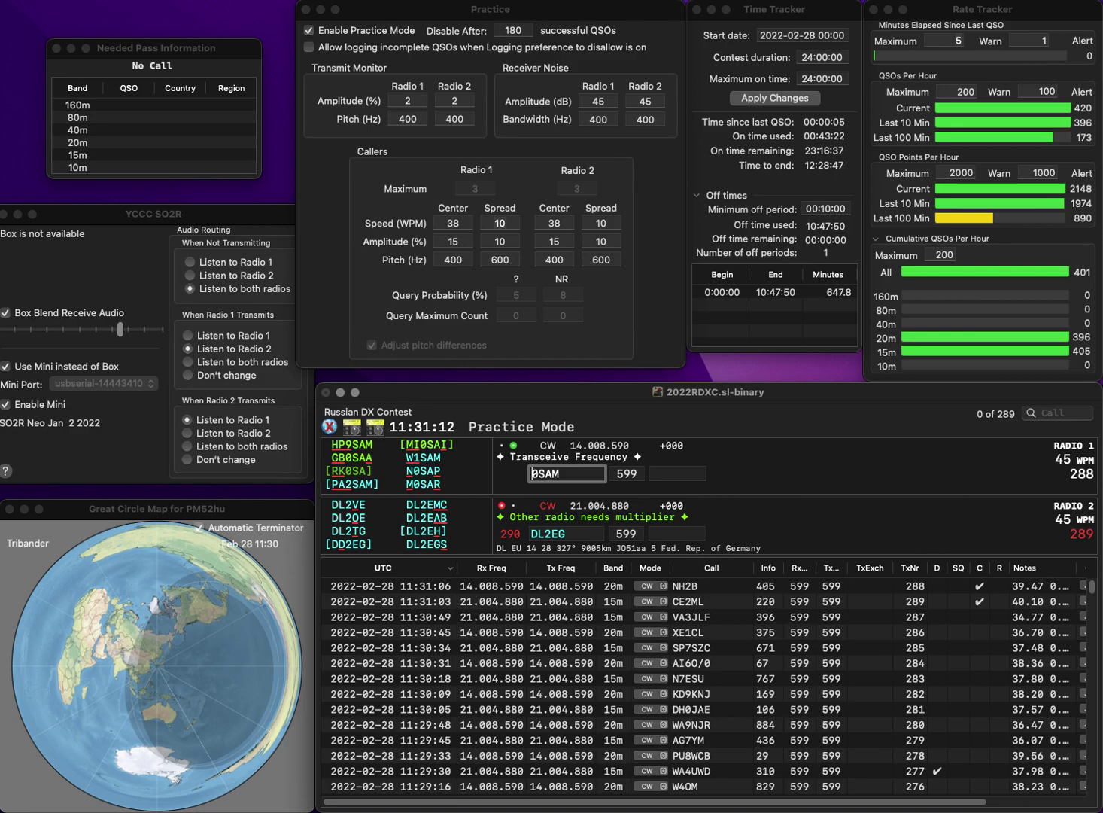
pyautogui.press('Return')
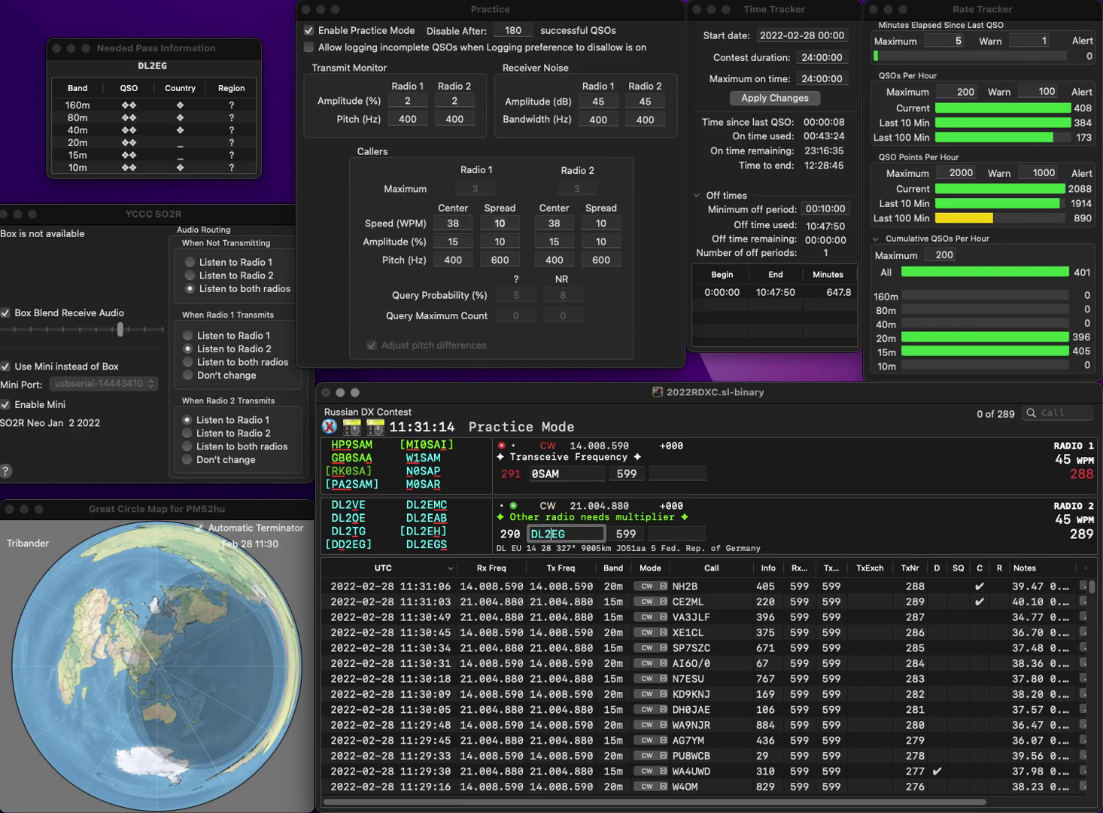
# - Correct the Radio 2 call to DD2EG and send the exchange again
pyautogui.press('BackSpace')
pyautogui.write('D')
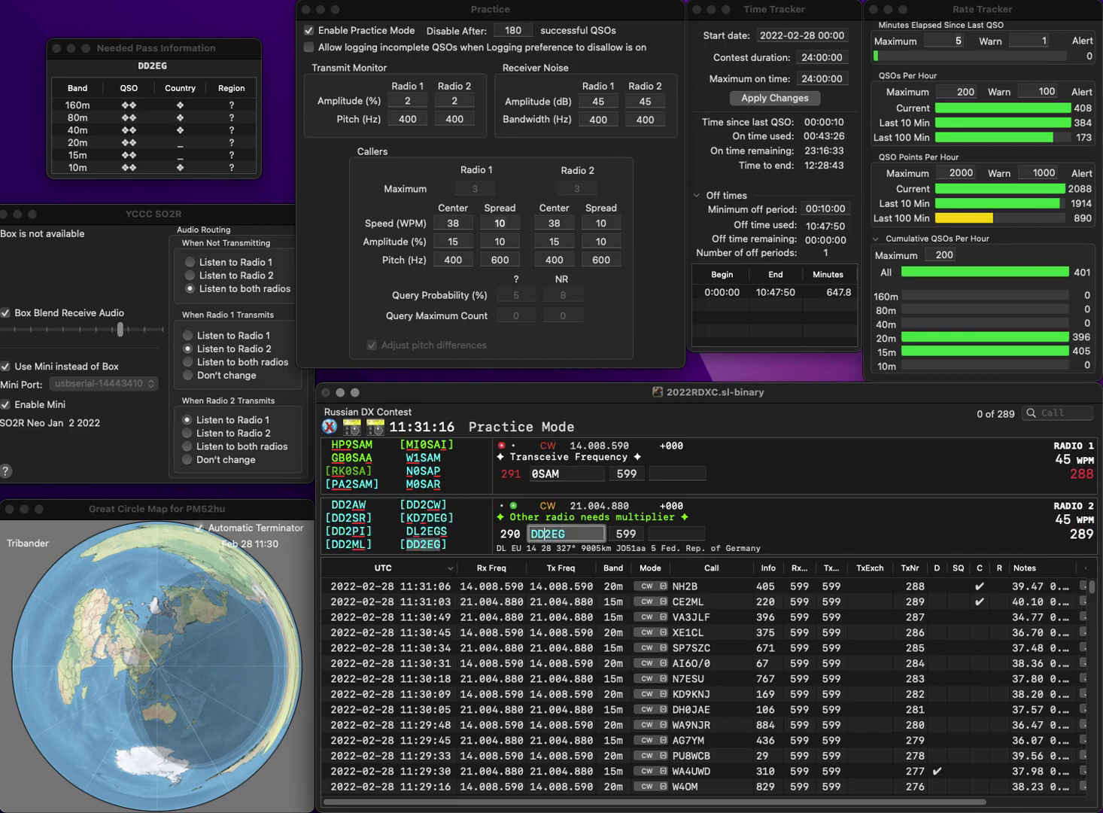
pyautogui.press('Return')
pyautogui.press('BackSpace')
pyautogui.write('DL0')
pyautogui.press('Delete')
pyautogui.write('H')
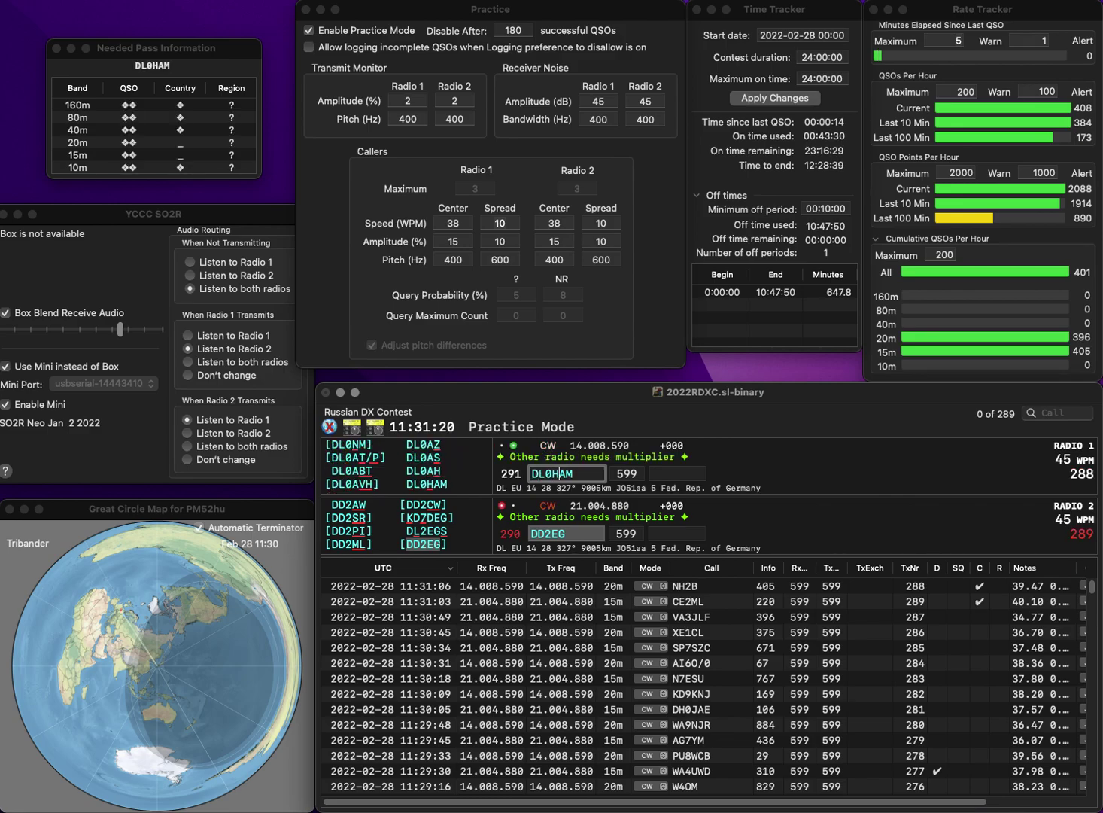
pyautogui.press('Return')
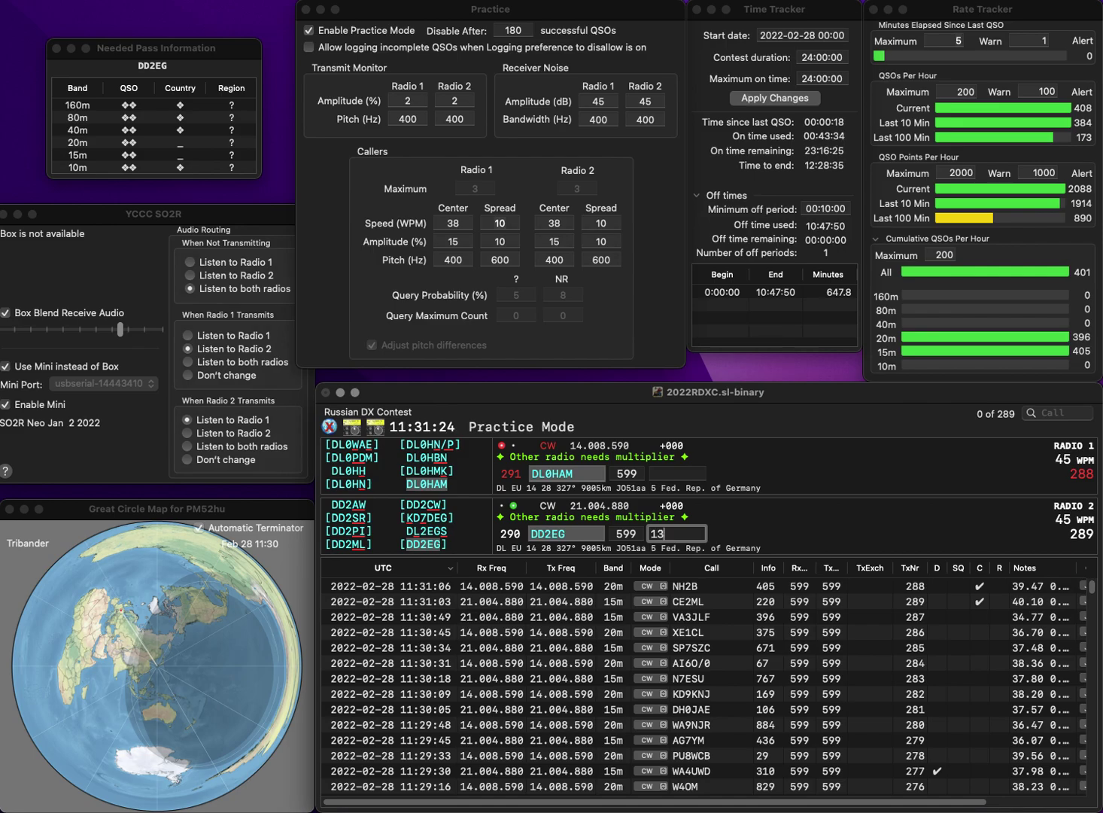
# - Log DD2EG on Radio 2 with received number 131 and DL0HAM on Radio 1 with received number 452
pyautogui.press('Return')
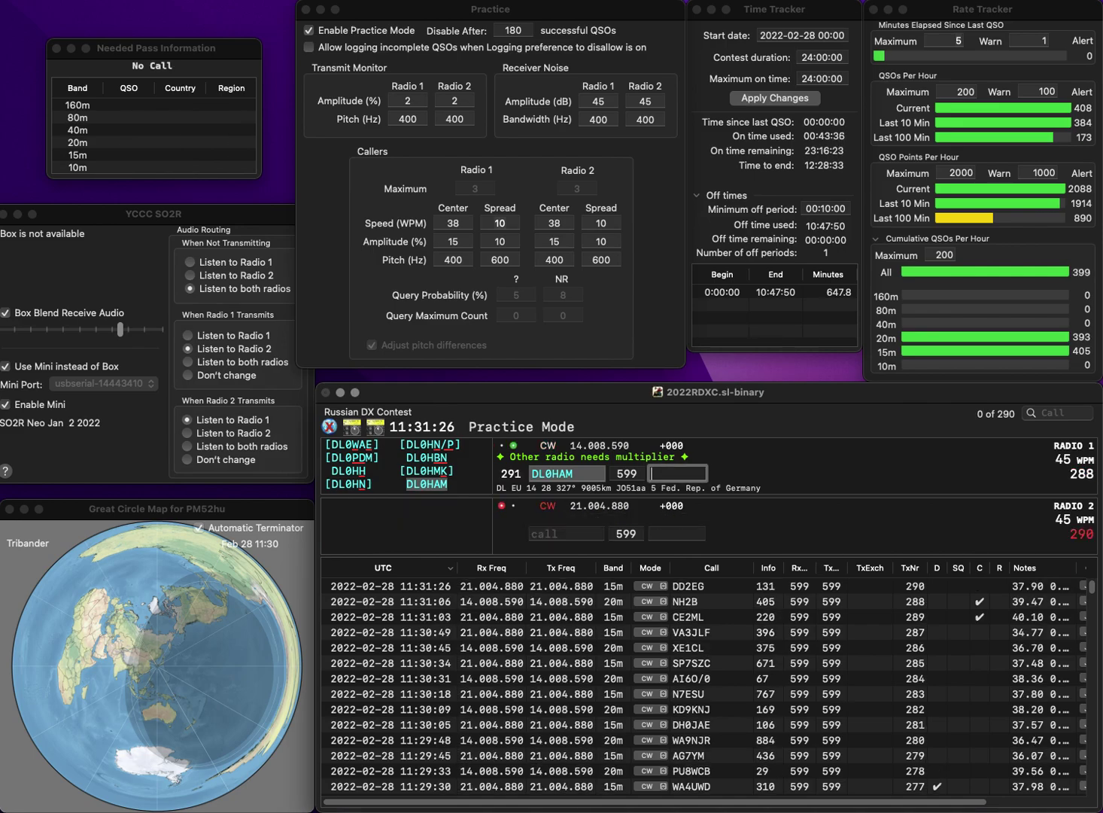
pyautogui.write('452')
pyautogui.press('Return')
pyautogui.write('DA')
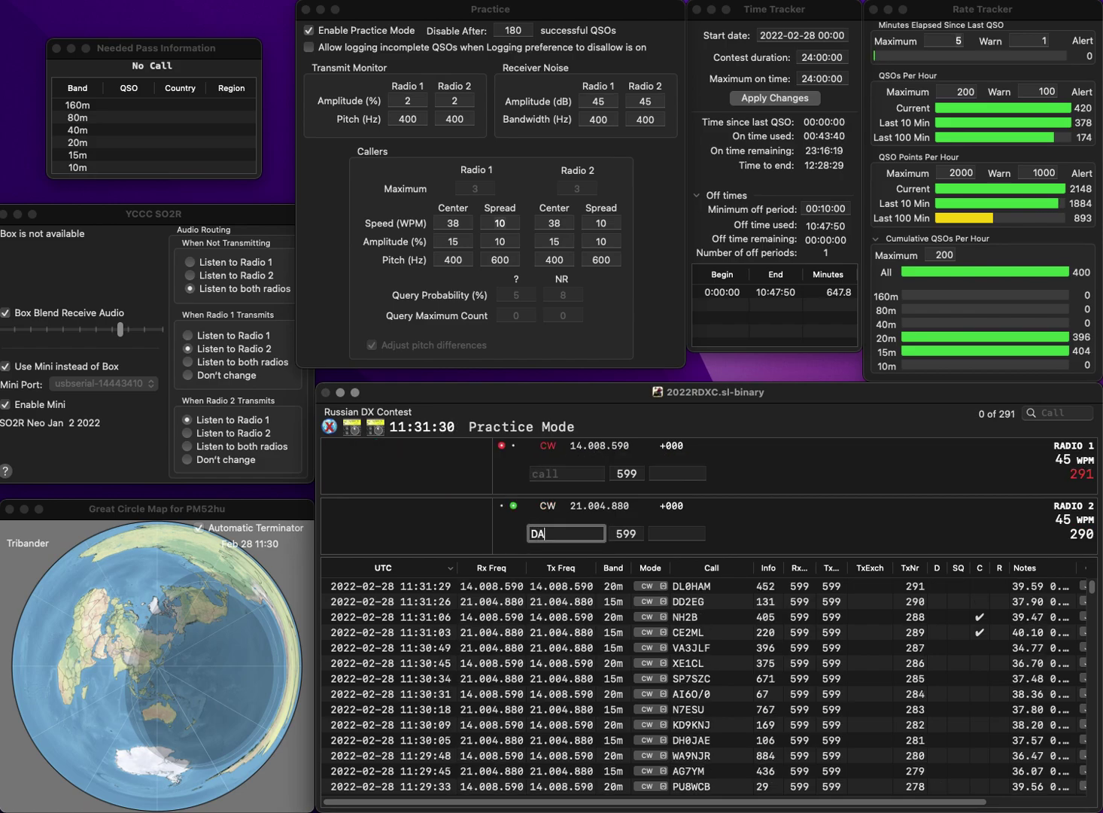
pyautogui.write('7LOK')
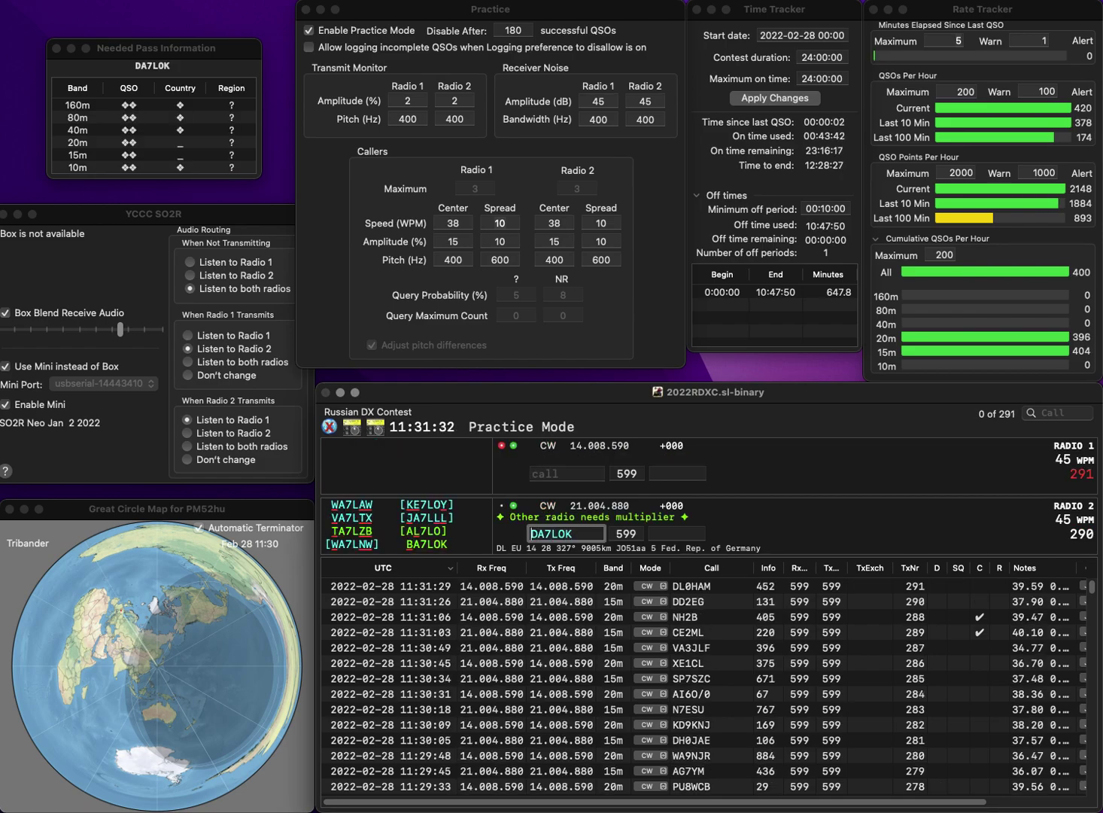
pyautogui.press('Return')
pyautogui.write('K4BNZ')
pyautogui.press('Return')
# - Correct the Radio 2 call to BA7LOK and send the exchange again
pyautogui.press('Home')
pyautogui.press('Delete')
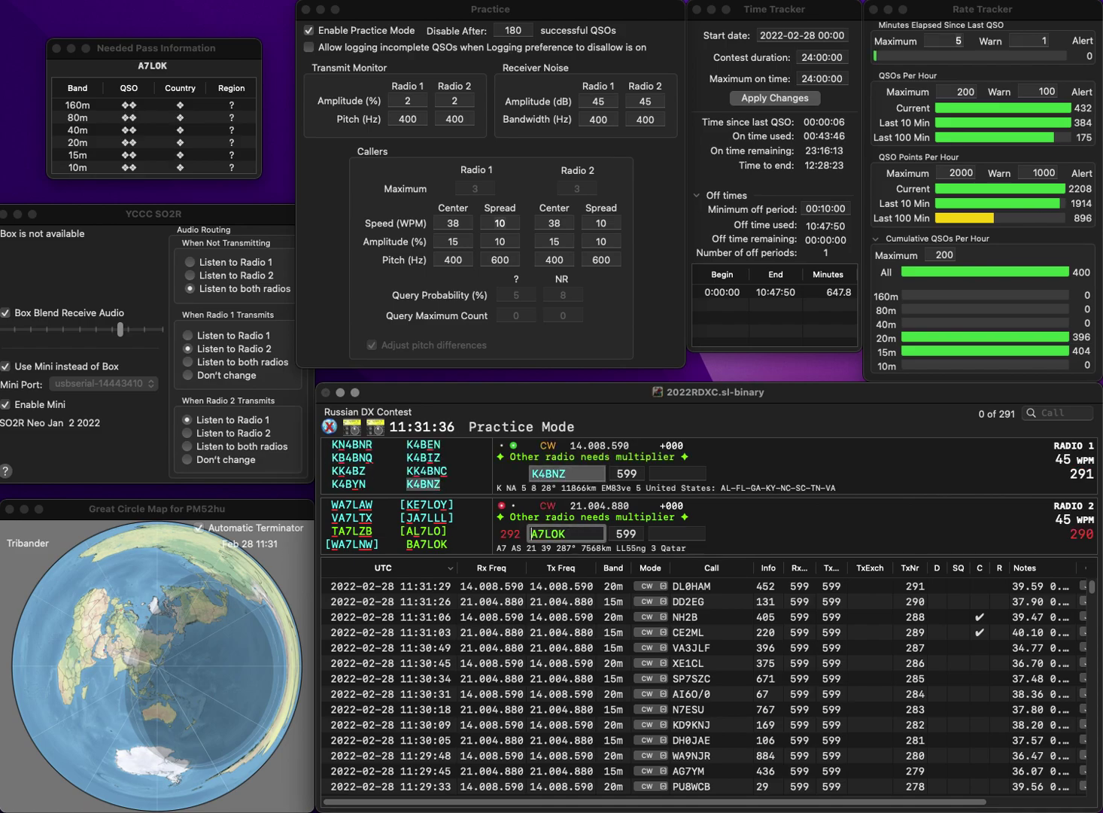
pyautogui.write('B')
pyautogui.press('Return')
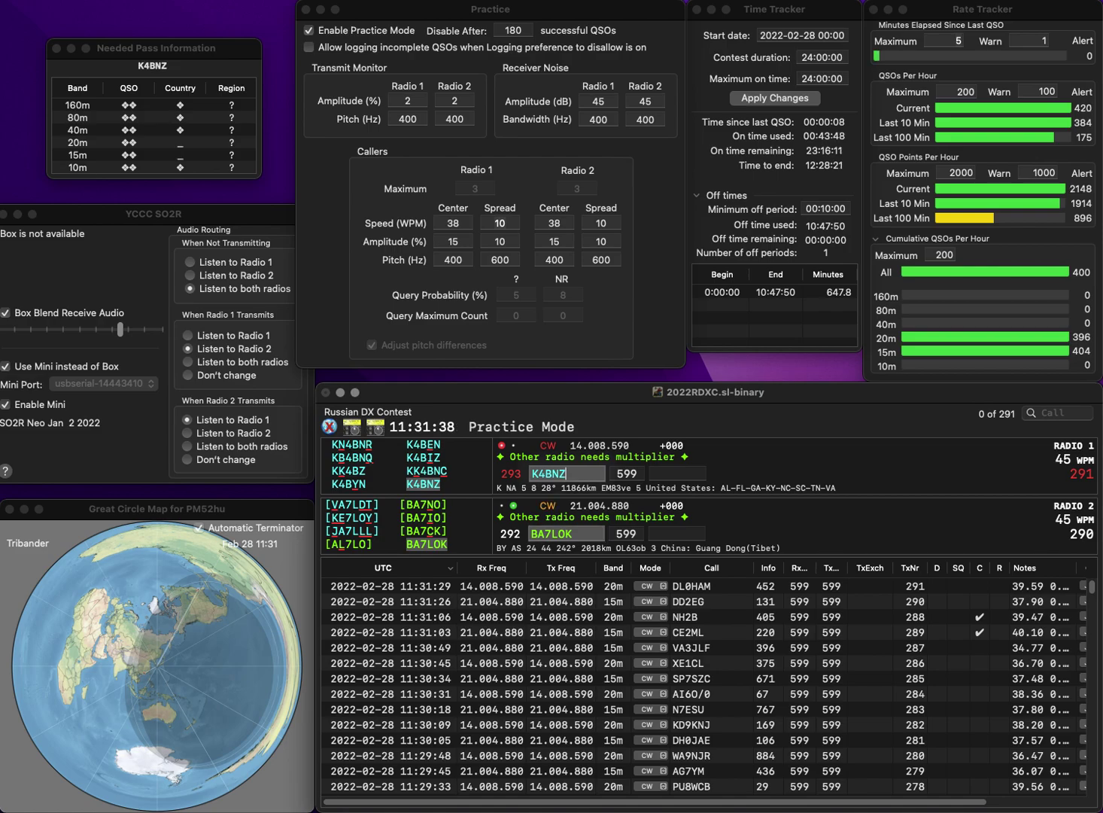
pyautogui.press('Return')
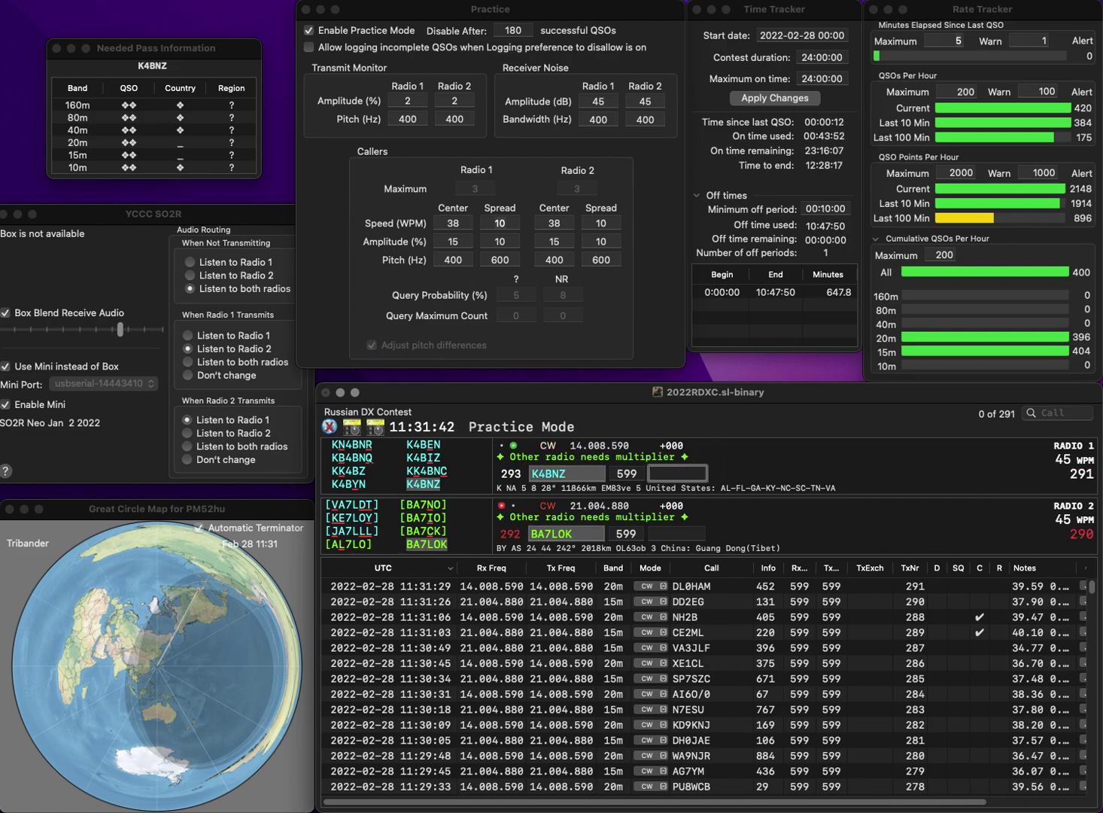
pyautogui.write('367')
pyautogui.press('Return')
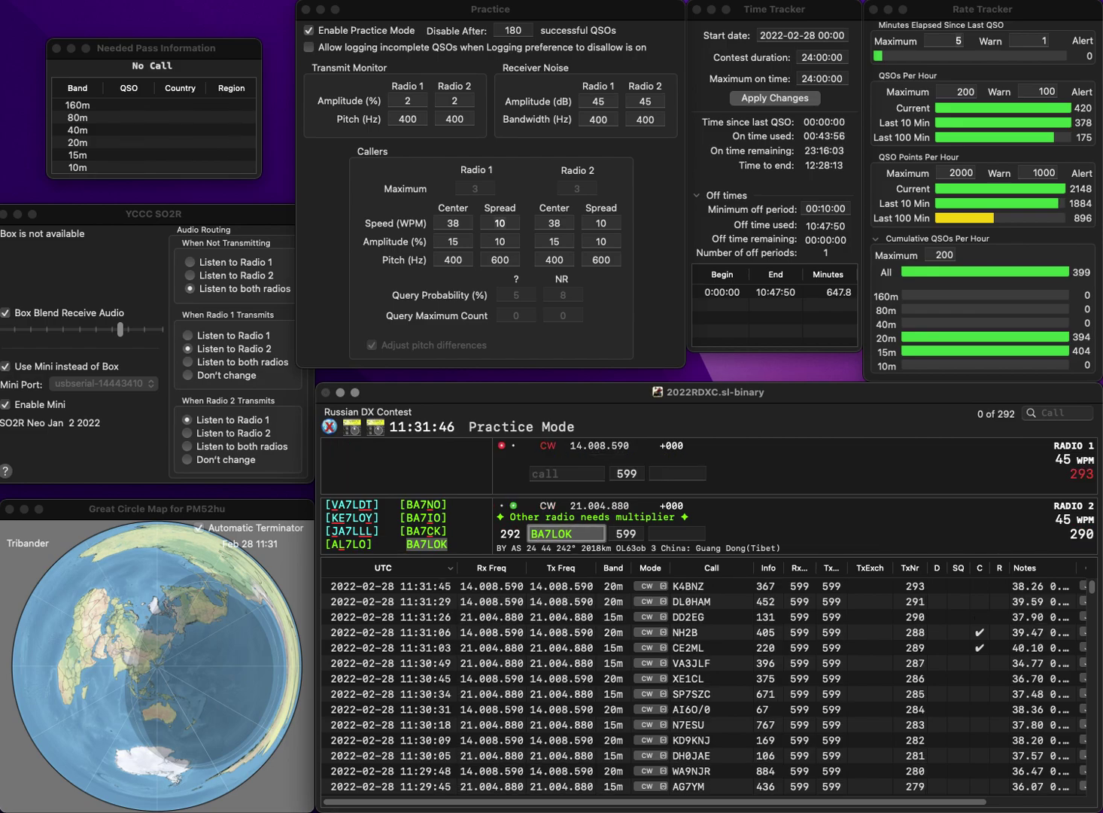
pyautogui.press('space')
pyautogui.write('12')
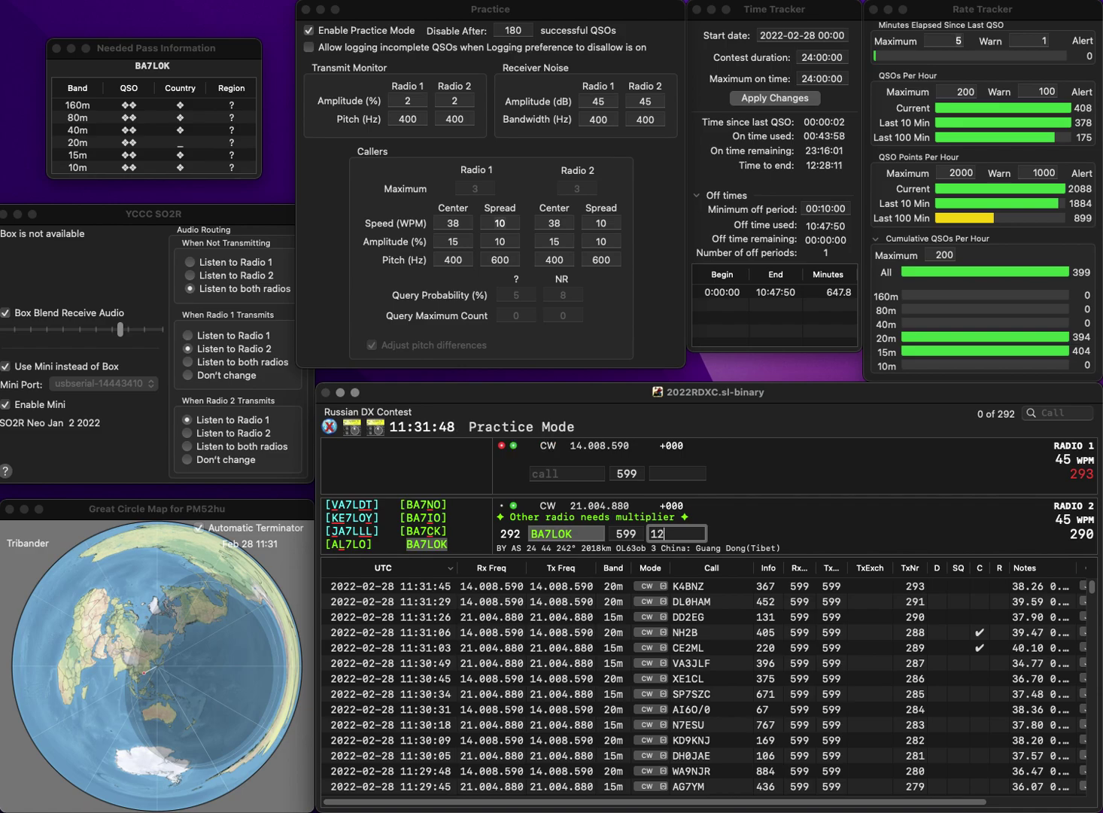
pyautogui.write('6')
pyautogui.press('Return')
# - Answer the Radio 1 caller with the partial call OE
pyautogui.write('E')
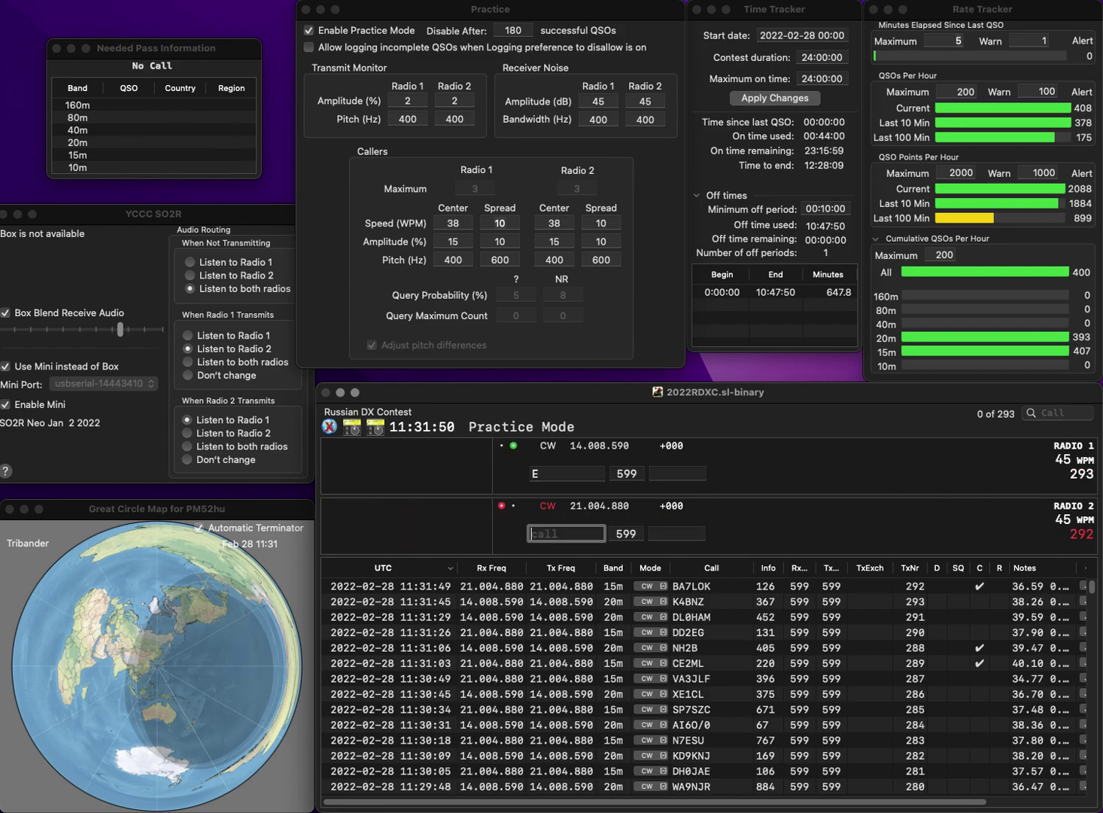
pyautogui.press('Tab')
pyautogui.write('E')
pyautogui.press('Return')
# - Answer the Radio 2 caller as OK1UKC and complete the partial Radio 1 call as OE5TXF
pyautogui.write('OK')
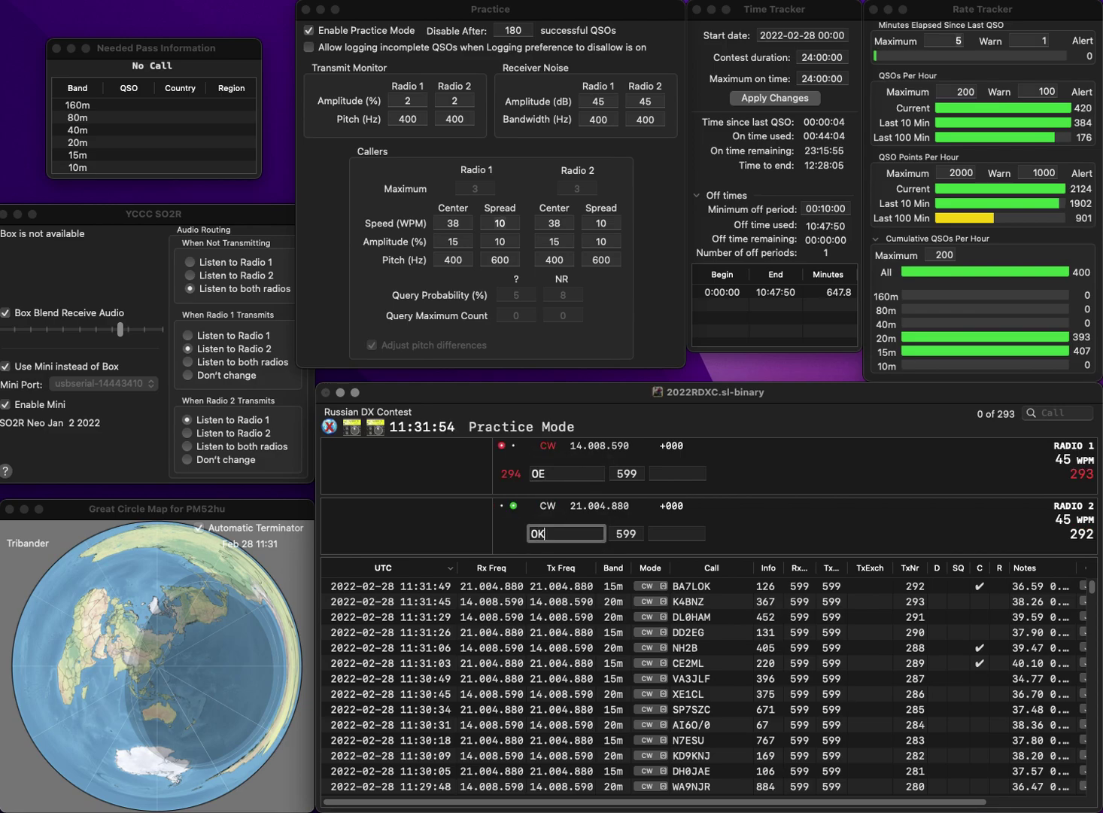
pyautogui.write('1UKC')
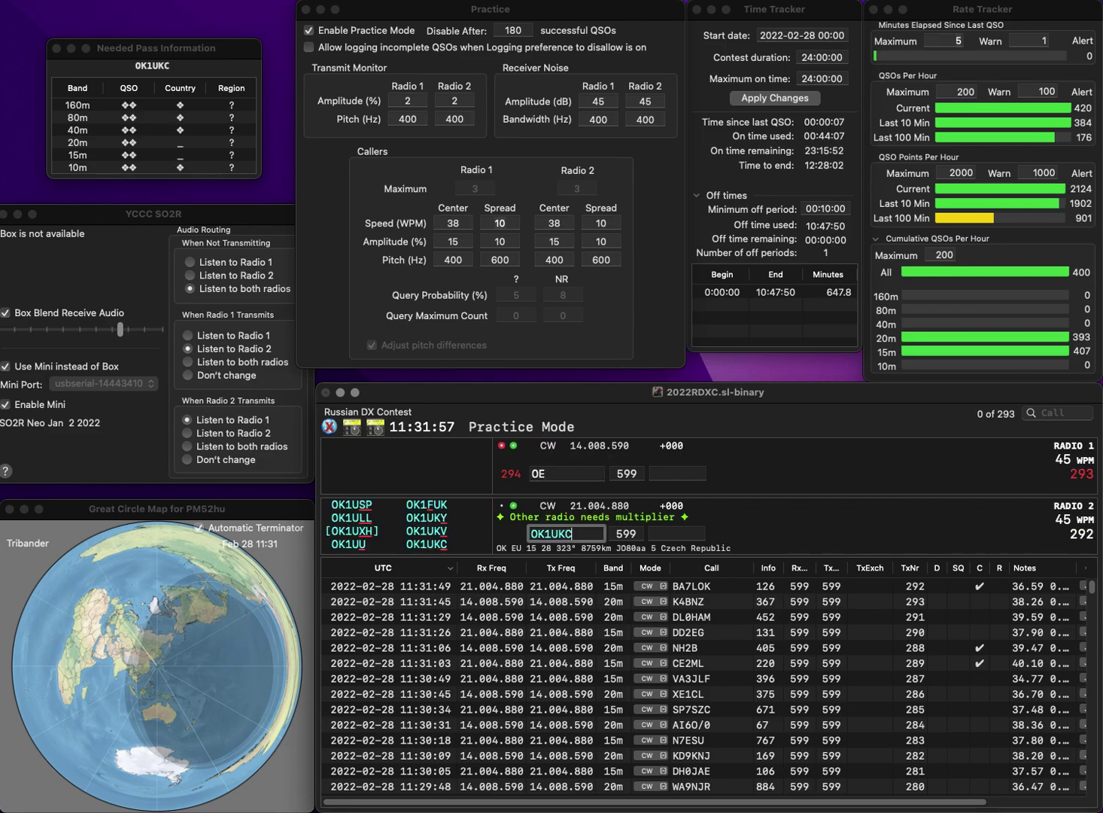
pyautogui.press('Return')
pyautogui.write('5TXF')
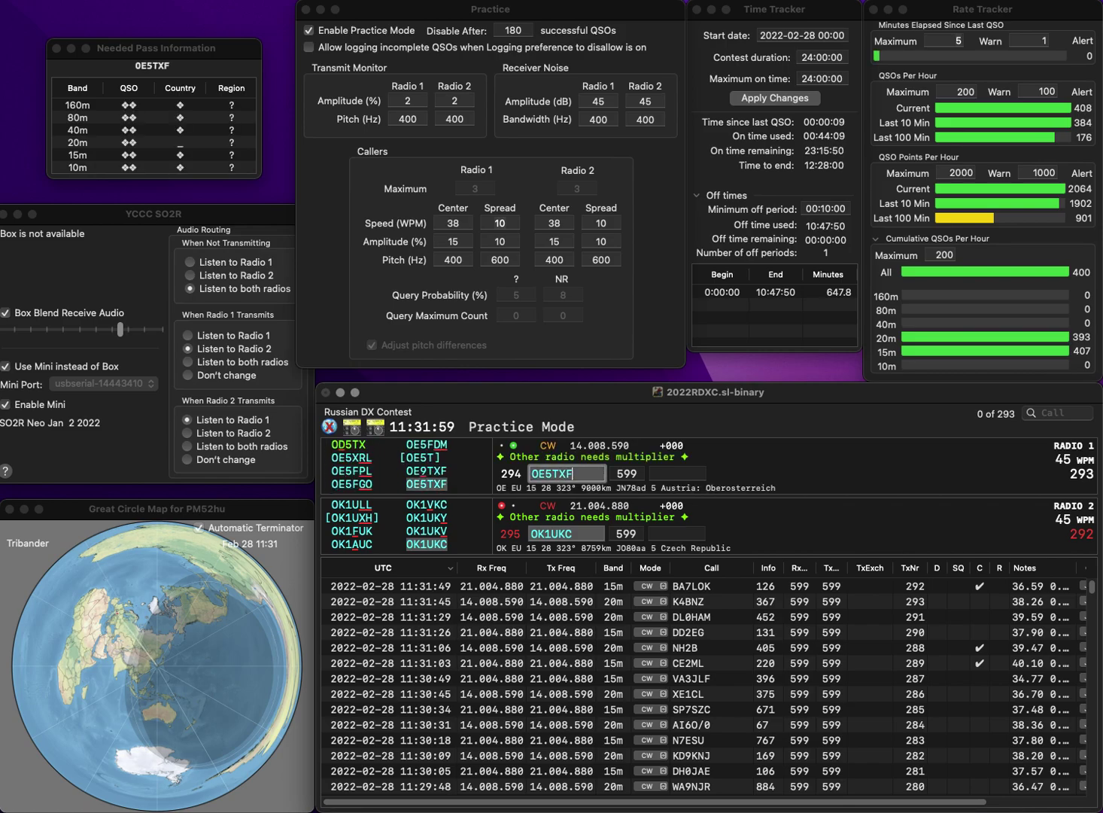
pyautogui.press('Tab')
pyautogui.press('space')
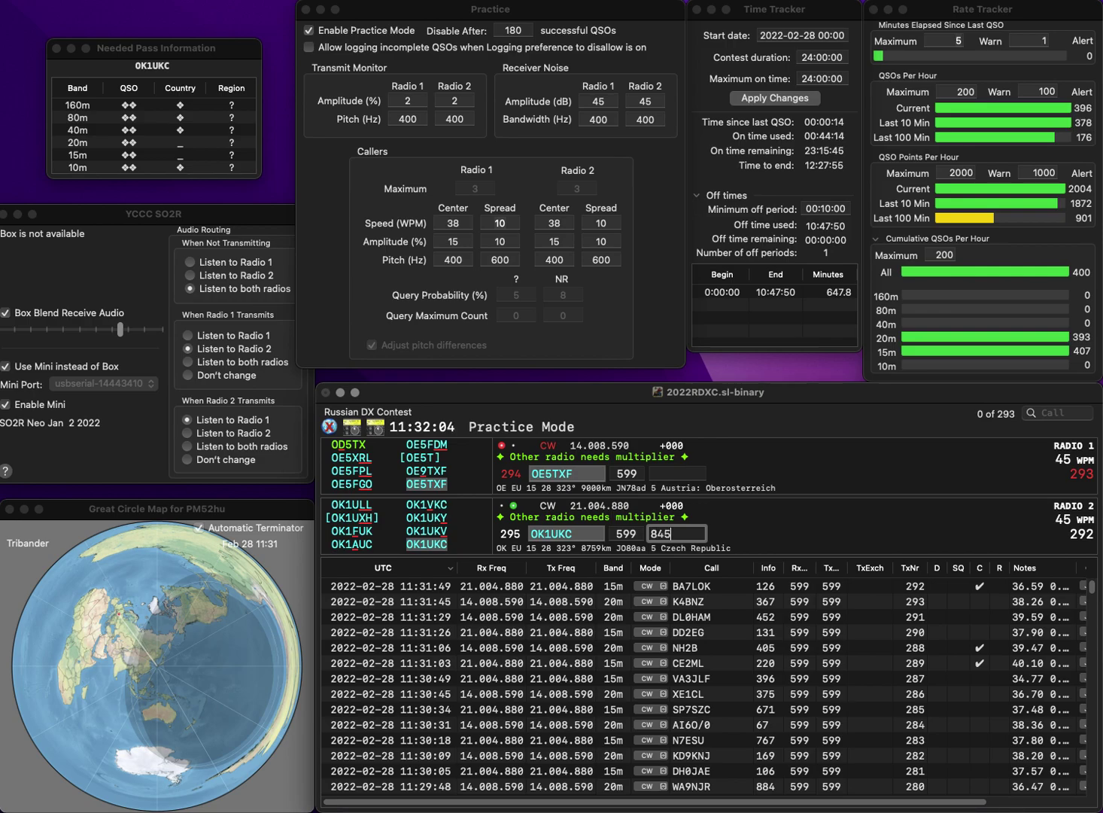
pyautogui.press('Return')
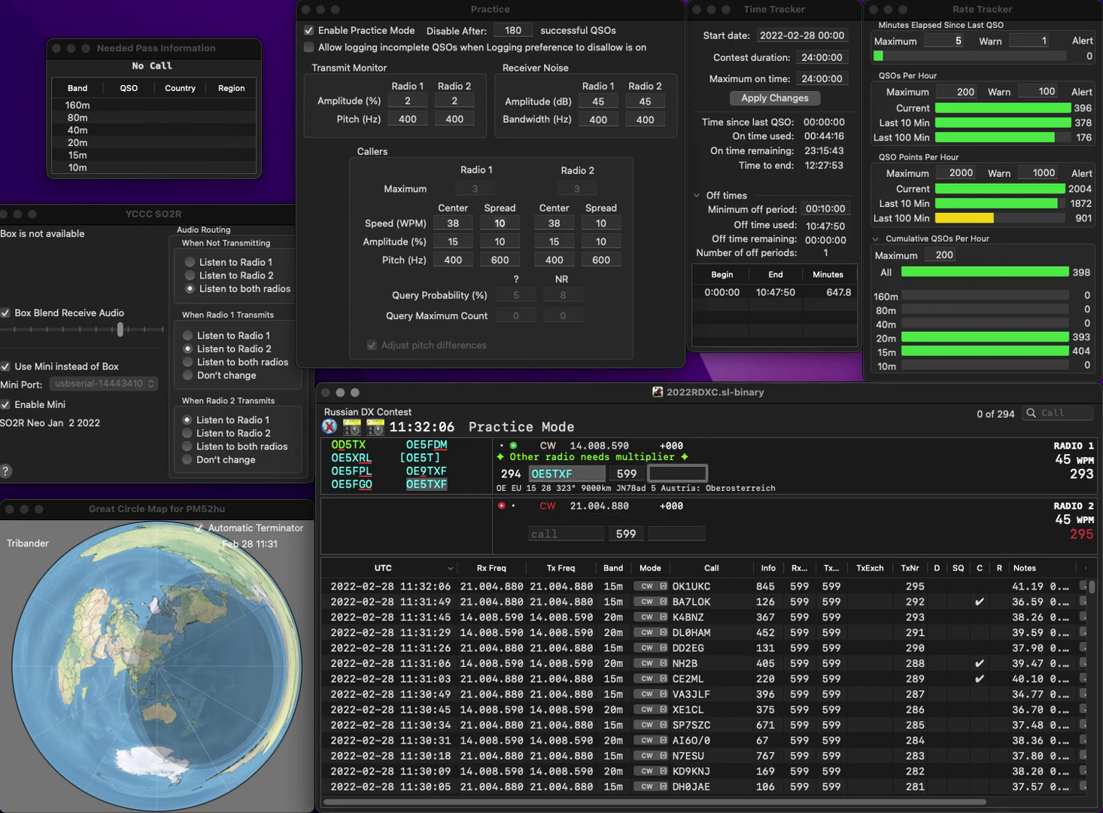
pyautogui.write('490')
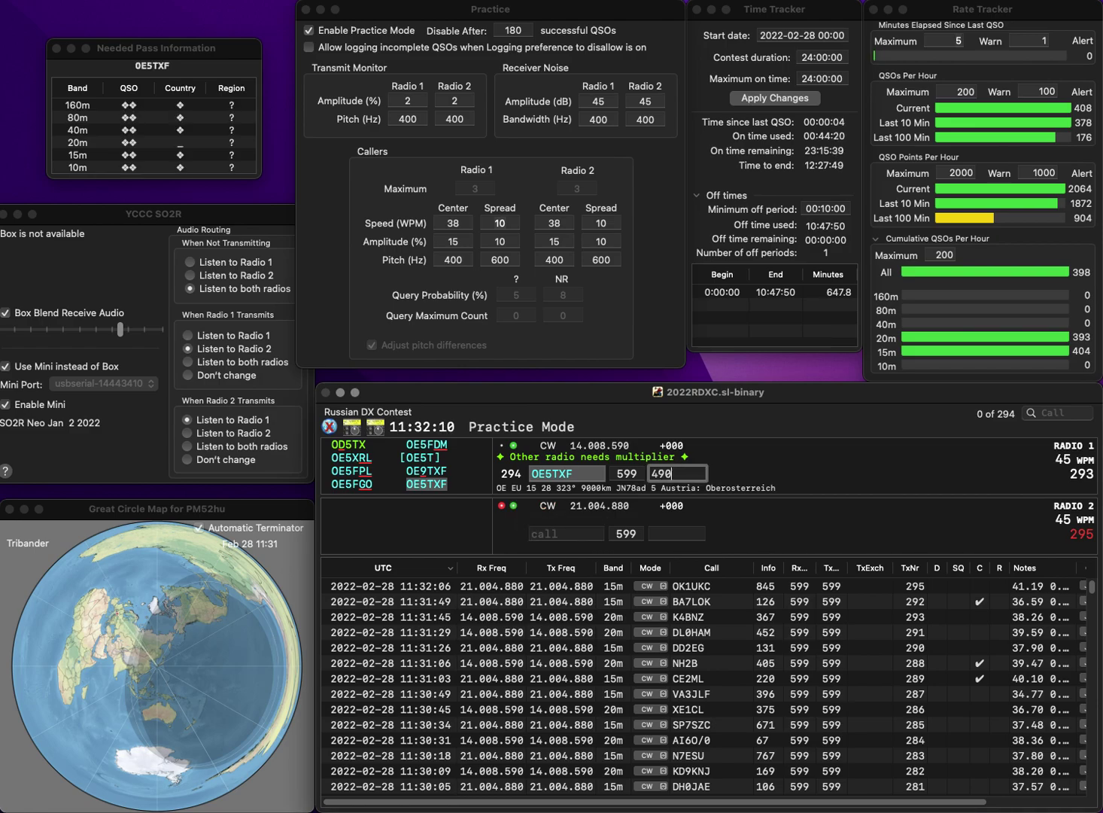
pyautogui.press('Return')
pyautogui.write('EN4WO')
pyautogui.press('Return')
# - Answer the Radio 1 caller as DO4FB and enter EA4GOK as the Radio 2 call
pyautogui.write('DO4FB')
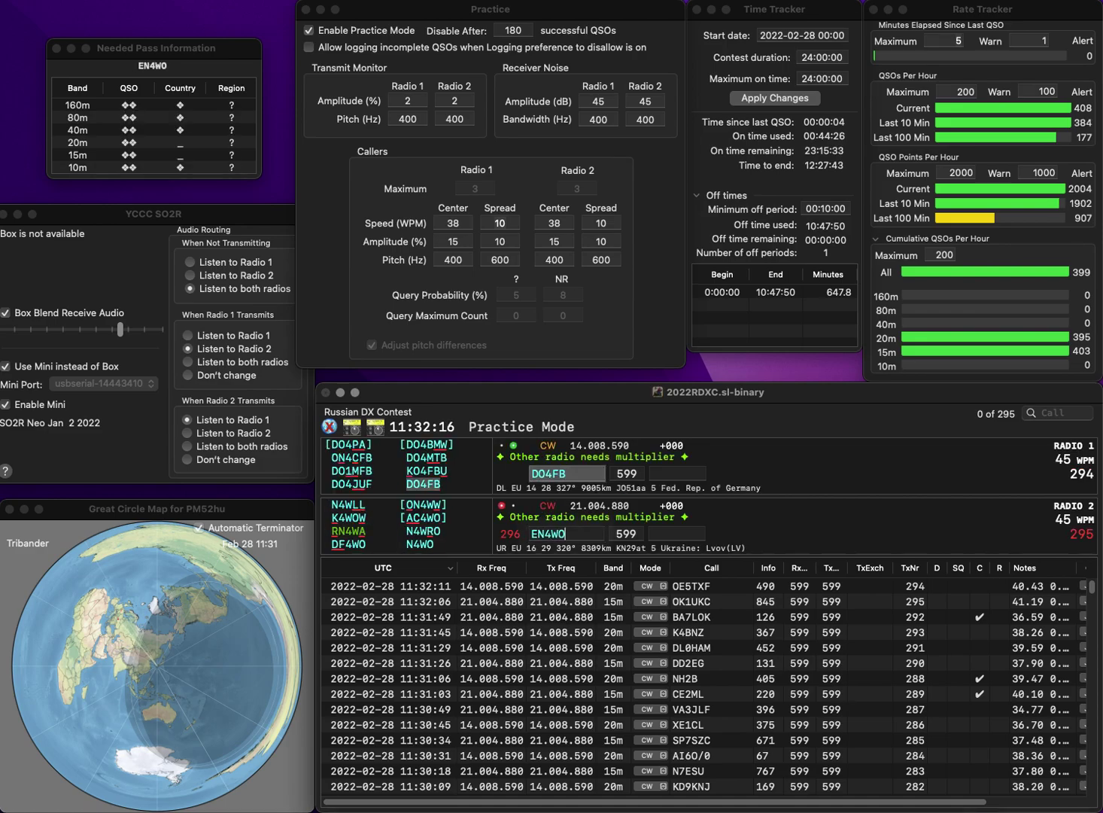
pyautogui.press('Return')
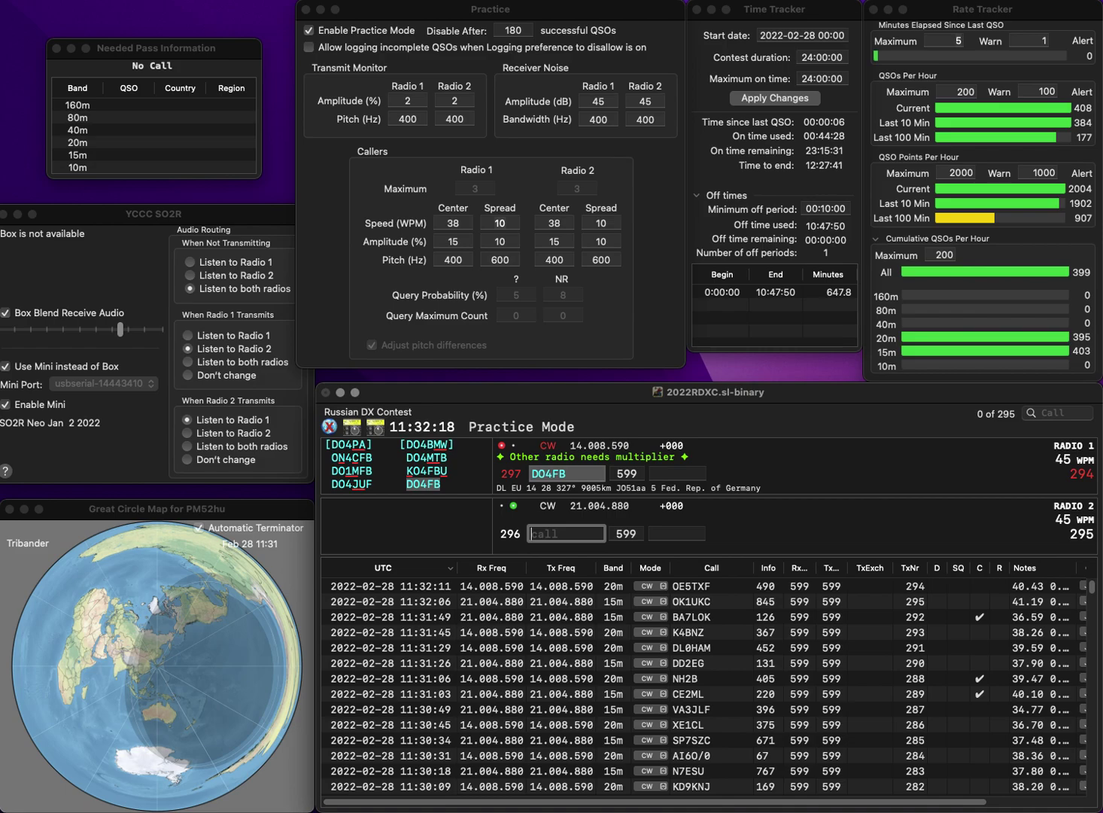
pyautogui.write('EA4GOK')
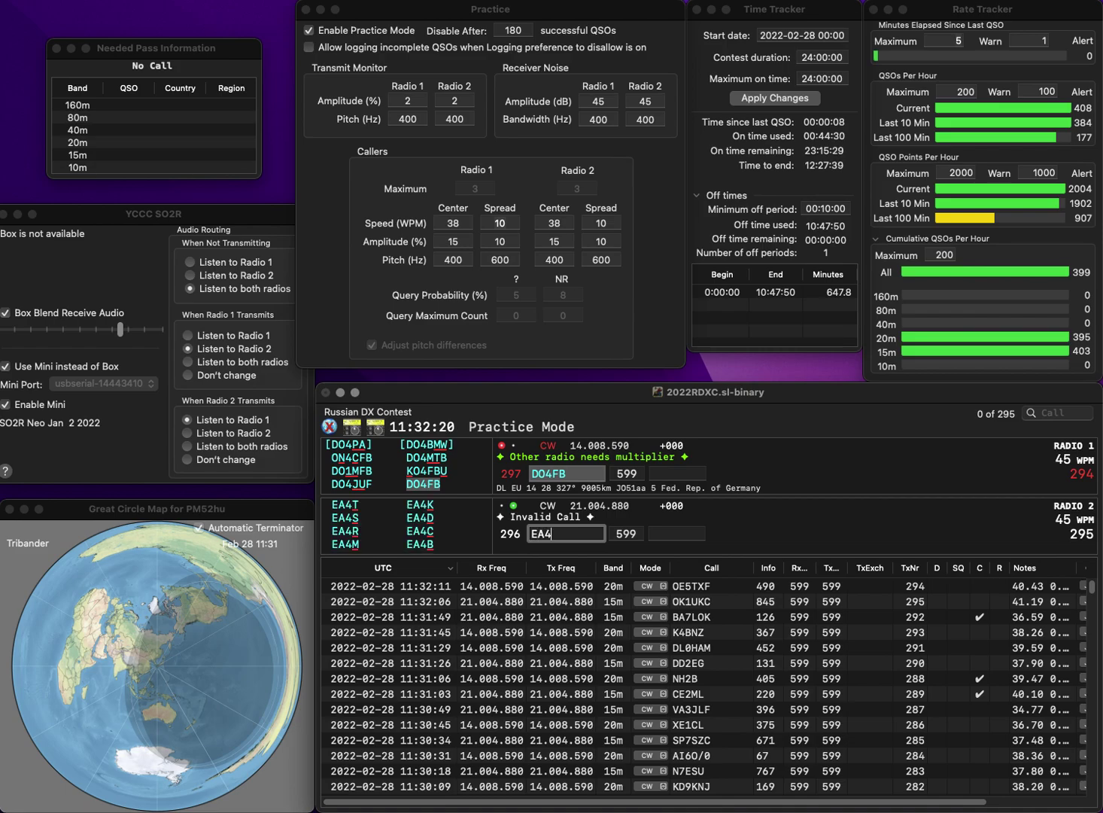
pyautogui.press('space')
pyautogui.write('752')
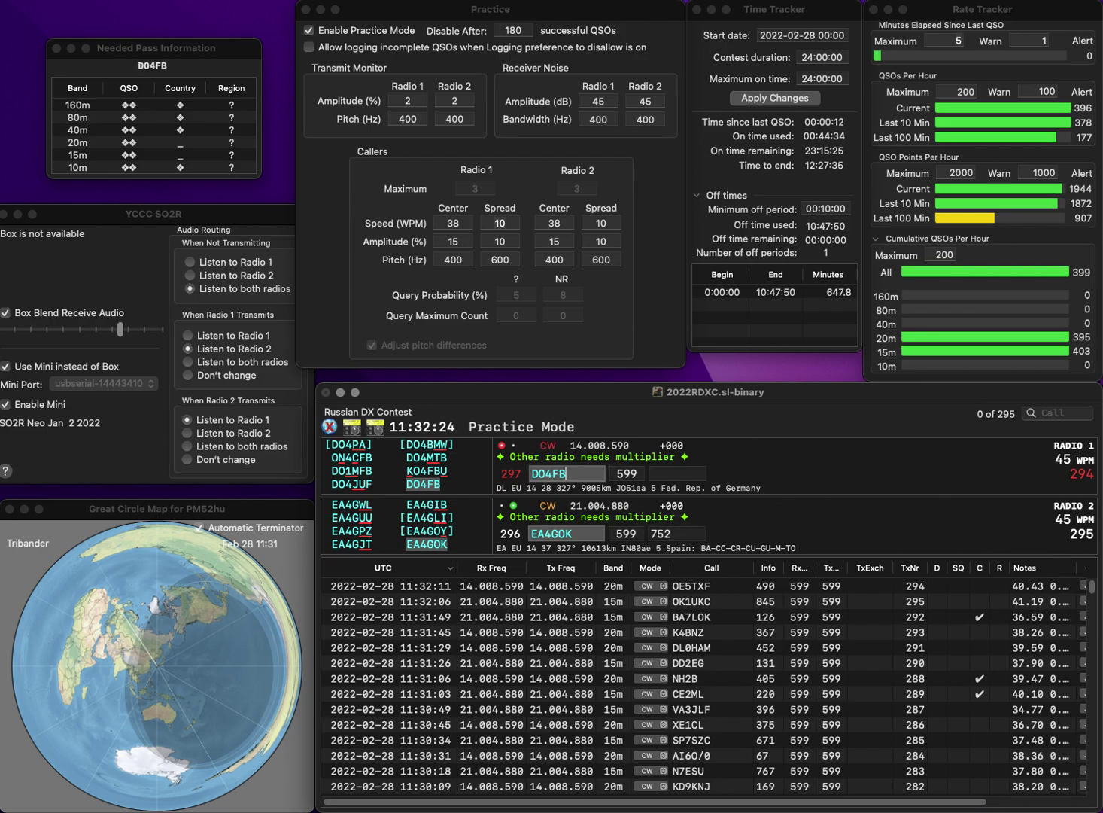
pyautogui.press('Return')
pyautogui.press('space')
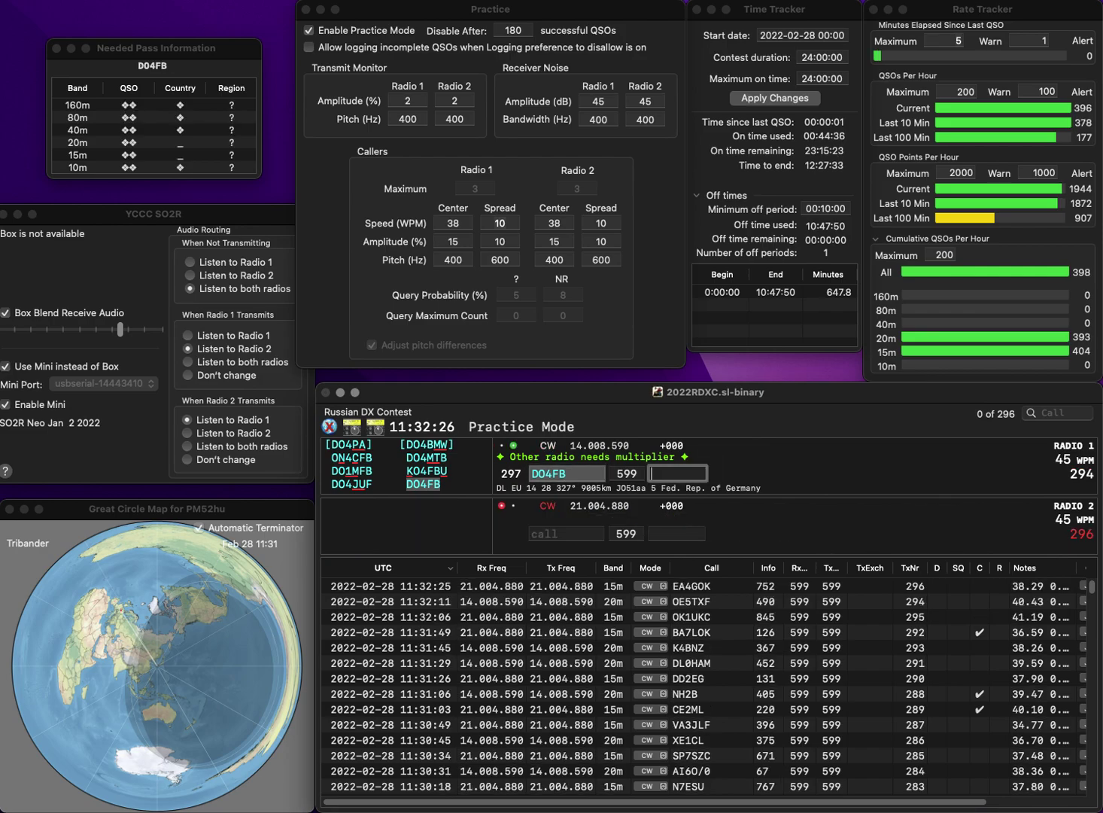
pyautogui.write('85')
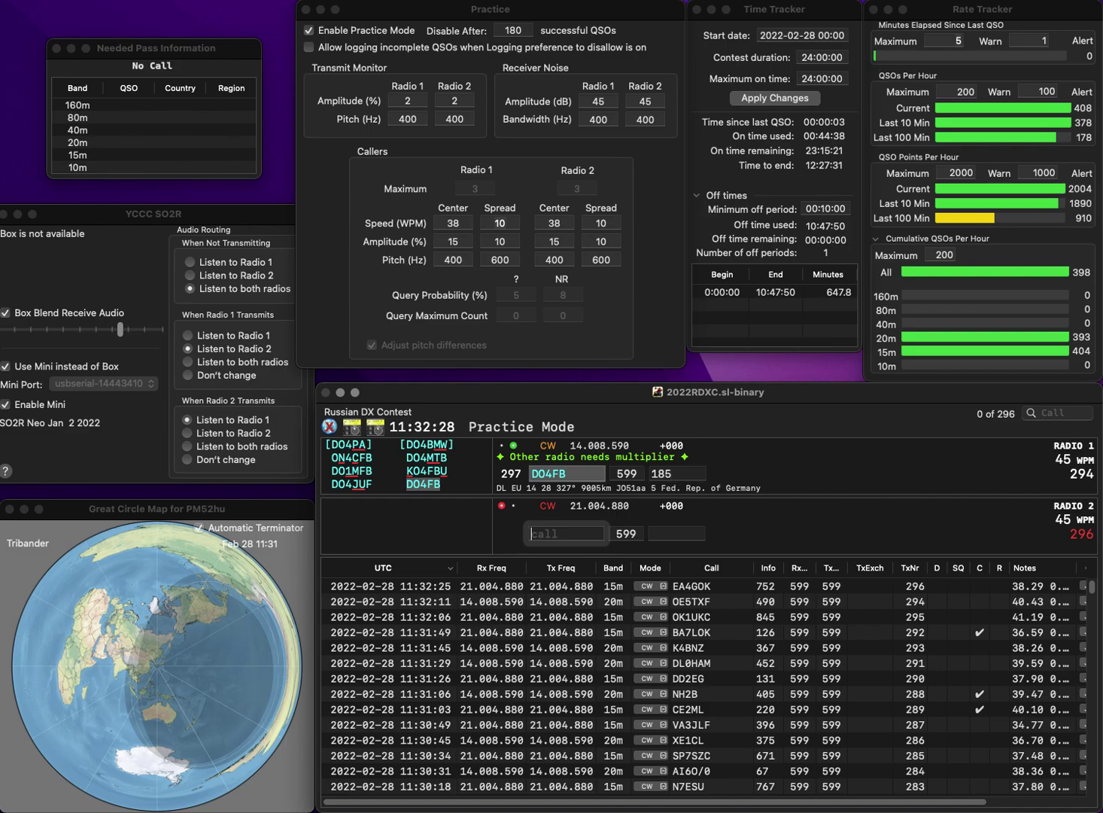
pyautogui.press('Return')
pyautogui.write('N4')
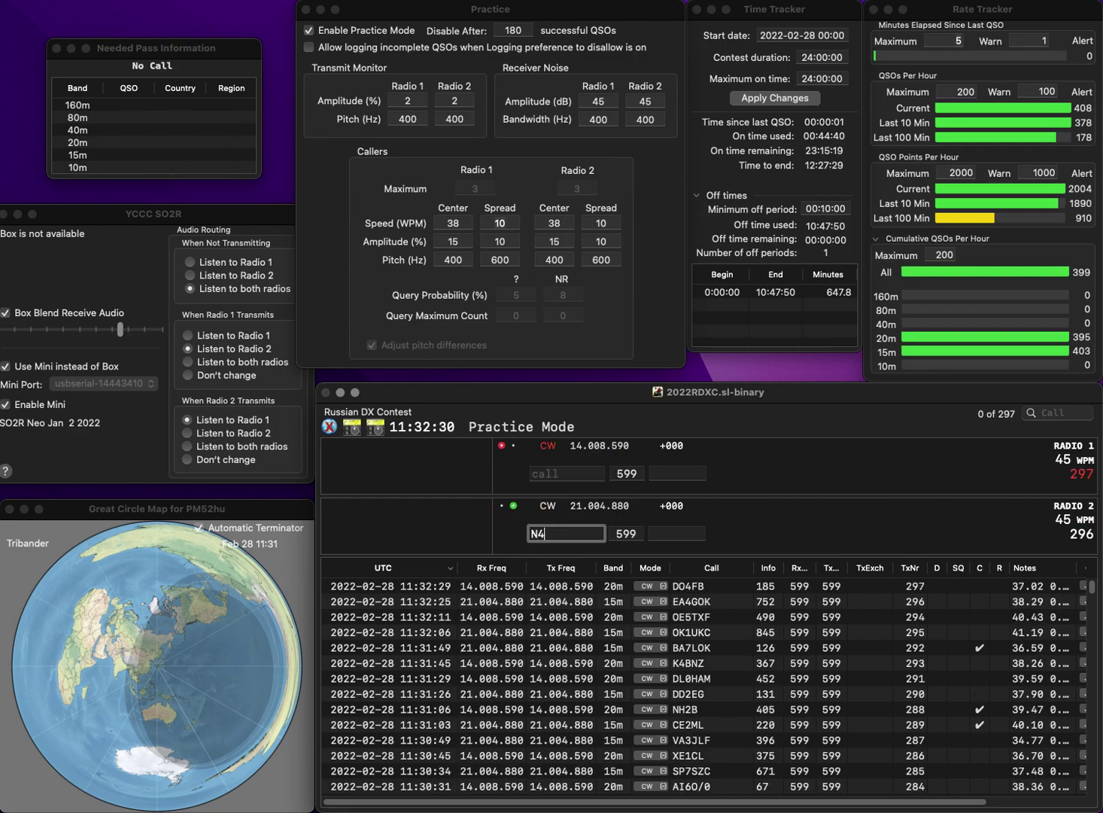
pyautogui.write('UY')
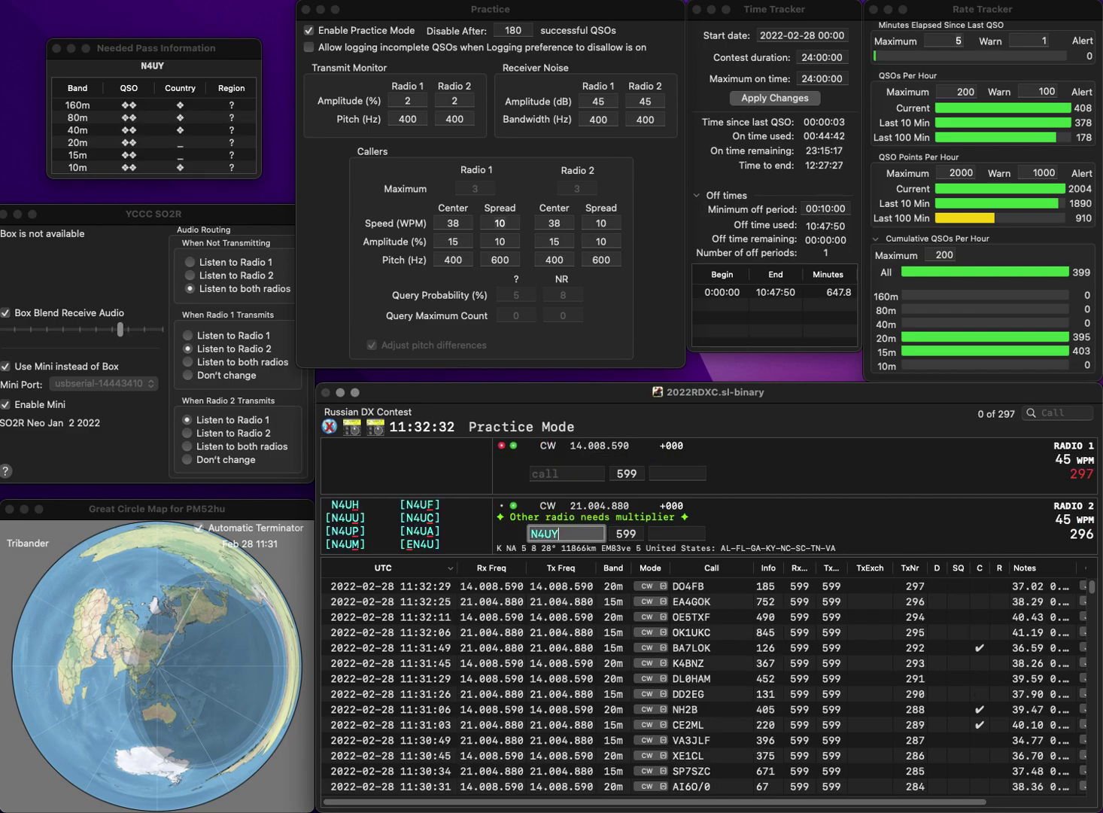
pyautogui.press('Return')
pyautogui.write('Z21A')
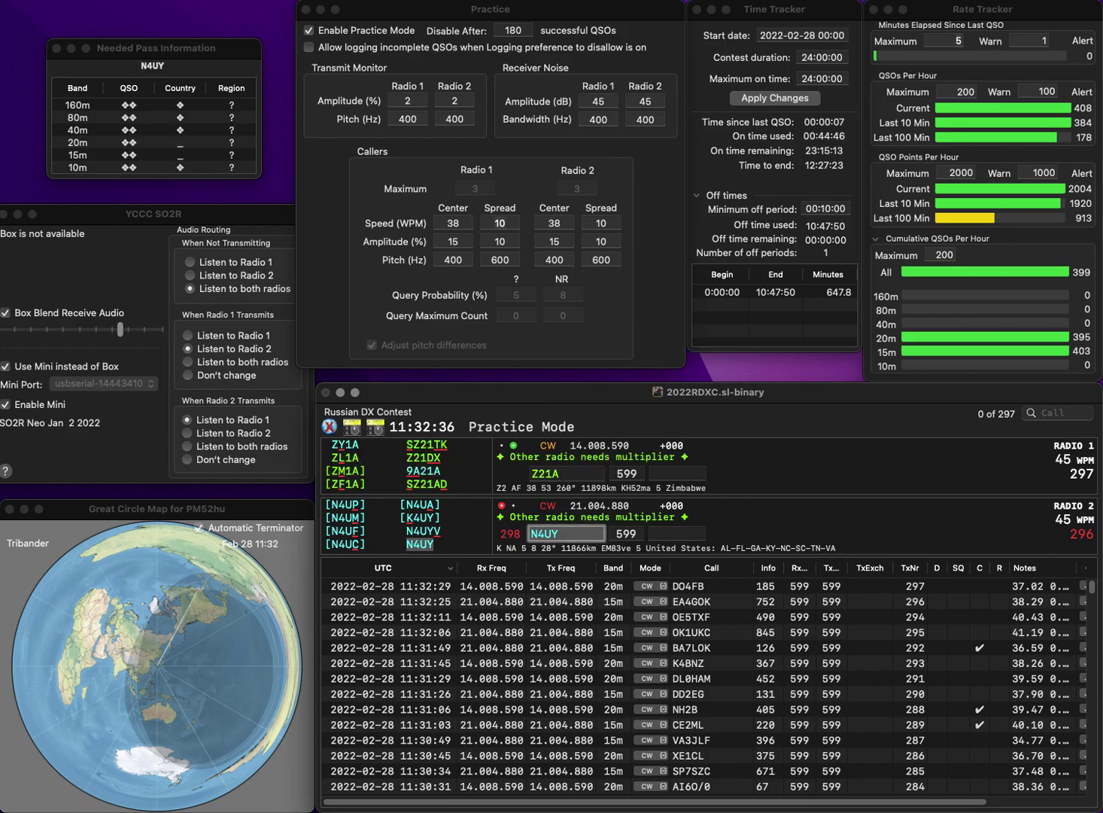
pyautogui.press('Return')
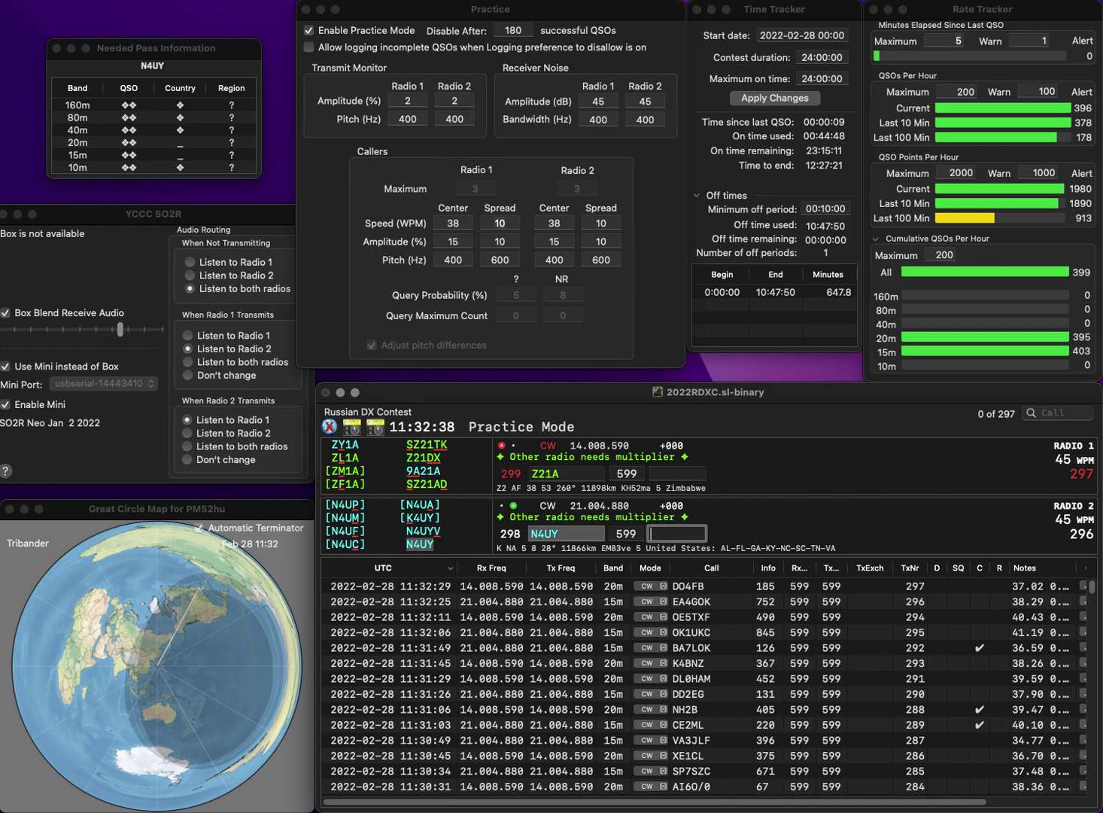
pyautogui.write('544')
pyautogui.press('Return')
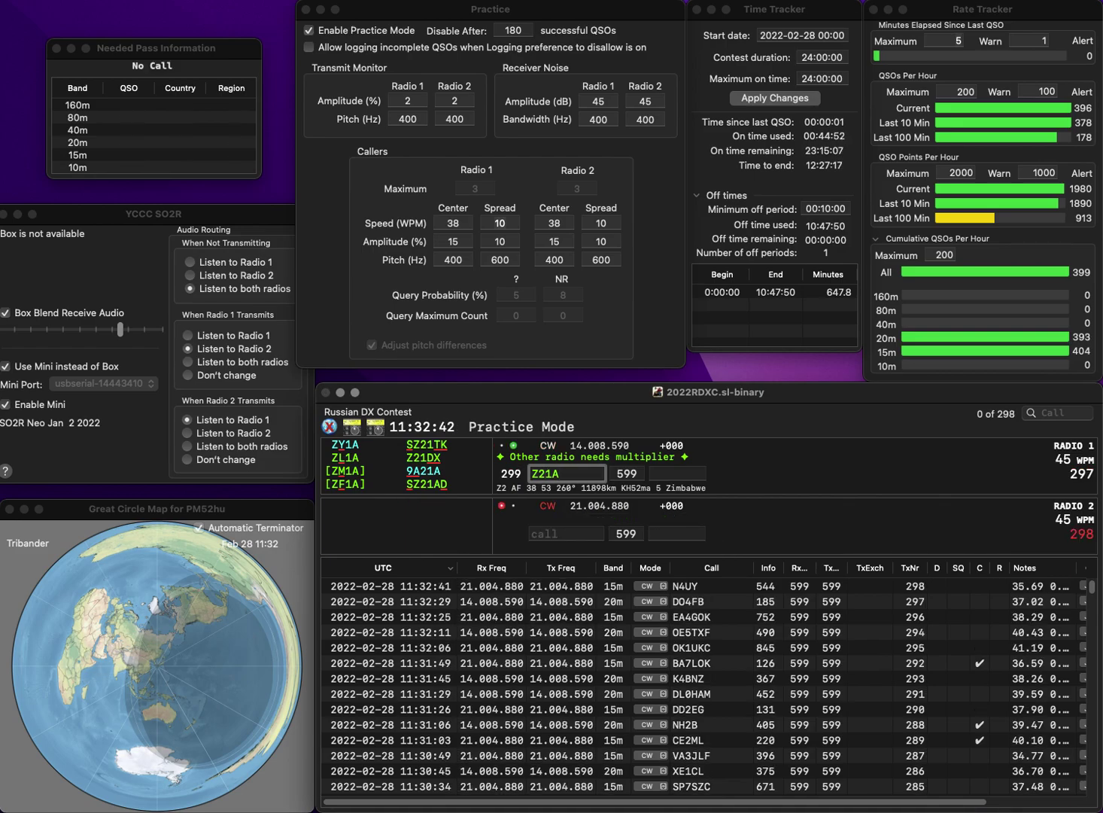
# - Correct the Radio 1 call to ZF1A and answer the Radio 2 caller as SP9BXL
pyautogui.press('BackSpace')
pyautogui.write('F')
pyautogui.press('Return')
pyautogui.write('SP9BXL')
pyautogui.press('Return')
pyautogui.press('Tab')
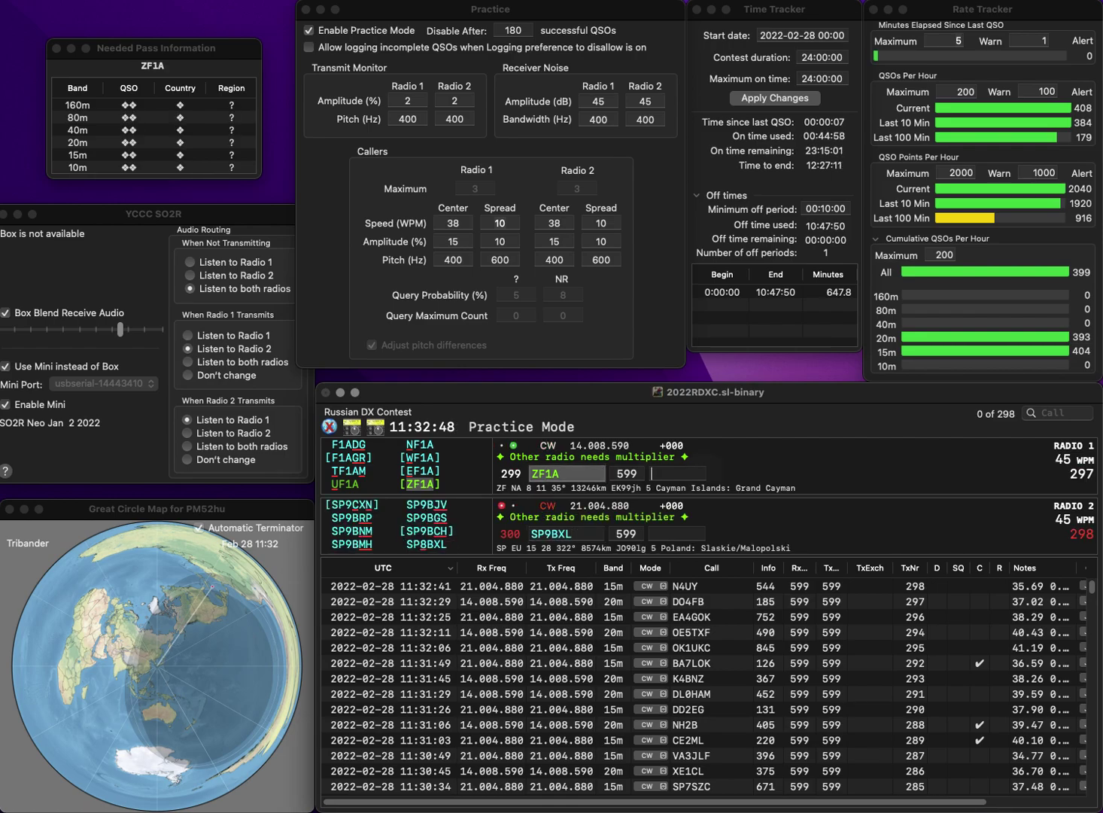
pyautogui.write('91')
pyautogui.press('Return')
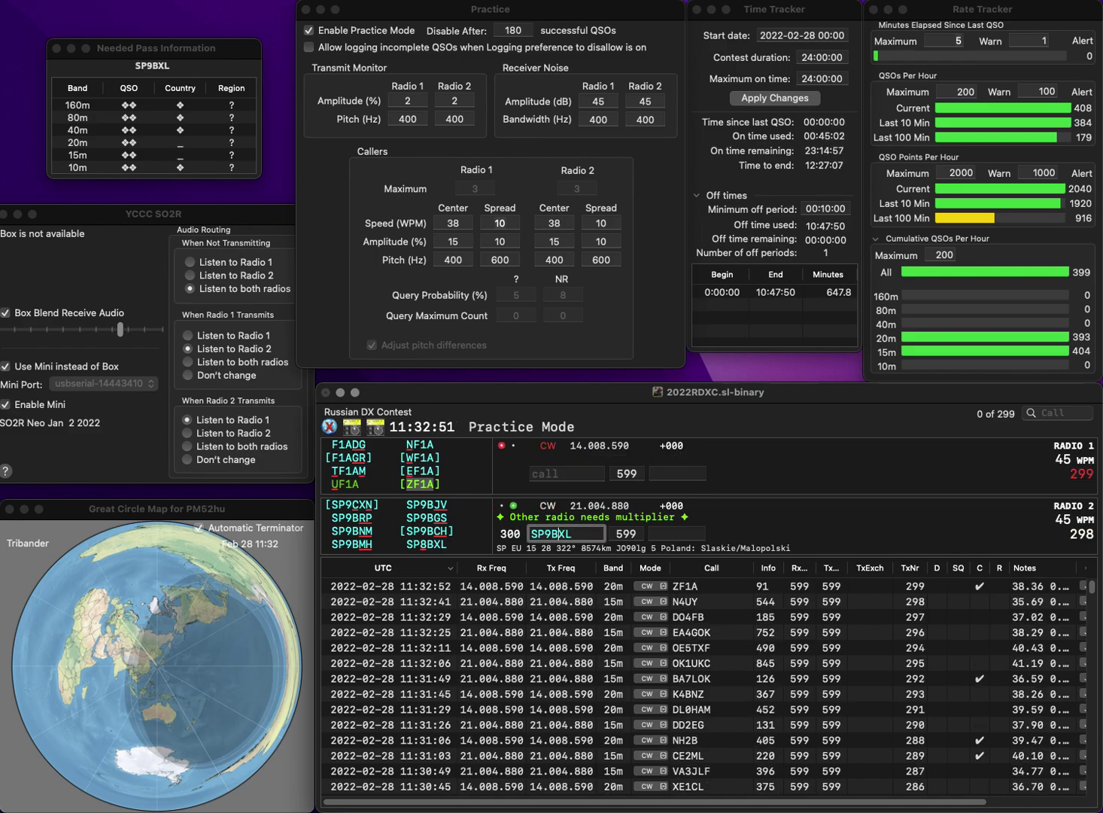
# - Correct the Radio 2 call to SP8BXL and answer the Radio 1 caller as G4C
pyautogui.press('BackSpace')
pyautogui.press('BackSpace')
pyautogui.write('8B')
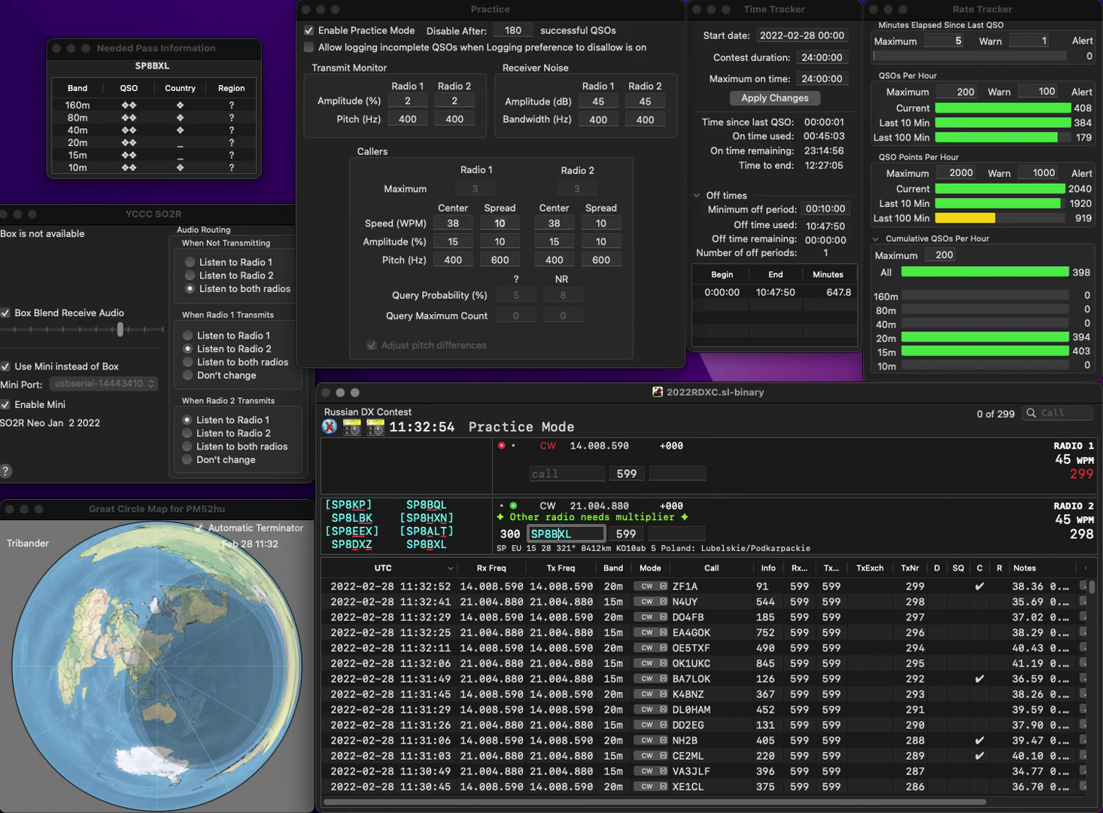
pyautogui.press('Return')
pyautogui.write('GC')
pyautogui.press('Left')
pyautogui.write('4')
pyautogui.press('Return')
pyautogui.press('space')
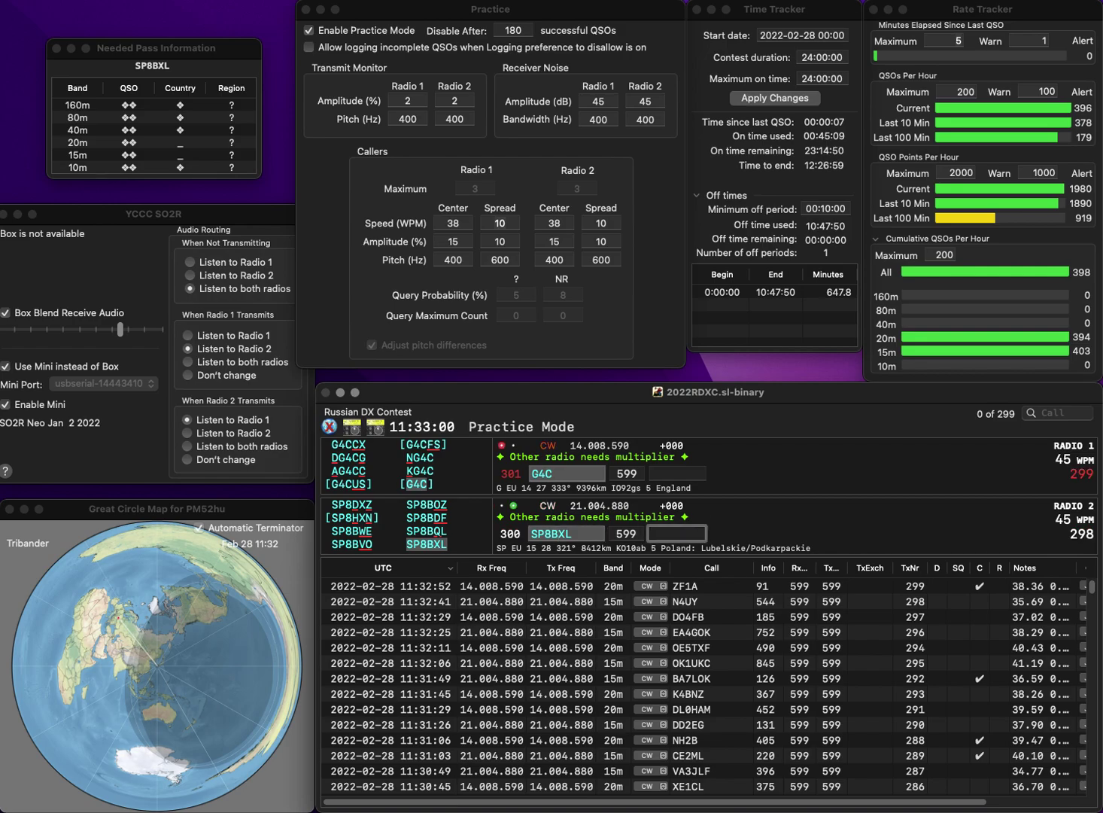
pyautogui.write('452')
pyautogui.press('Return')
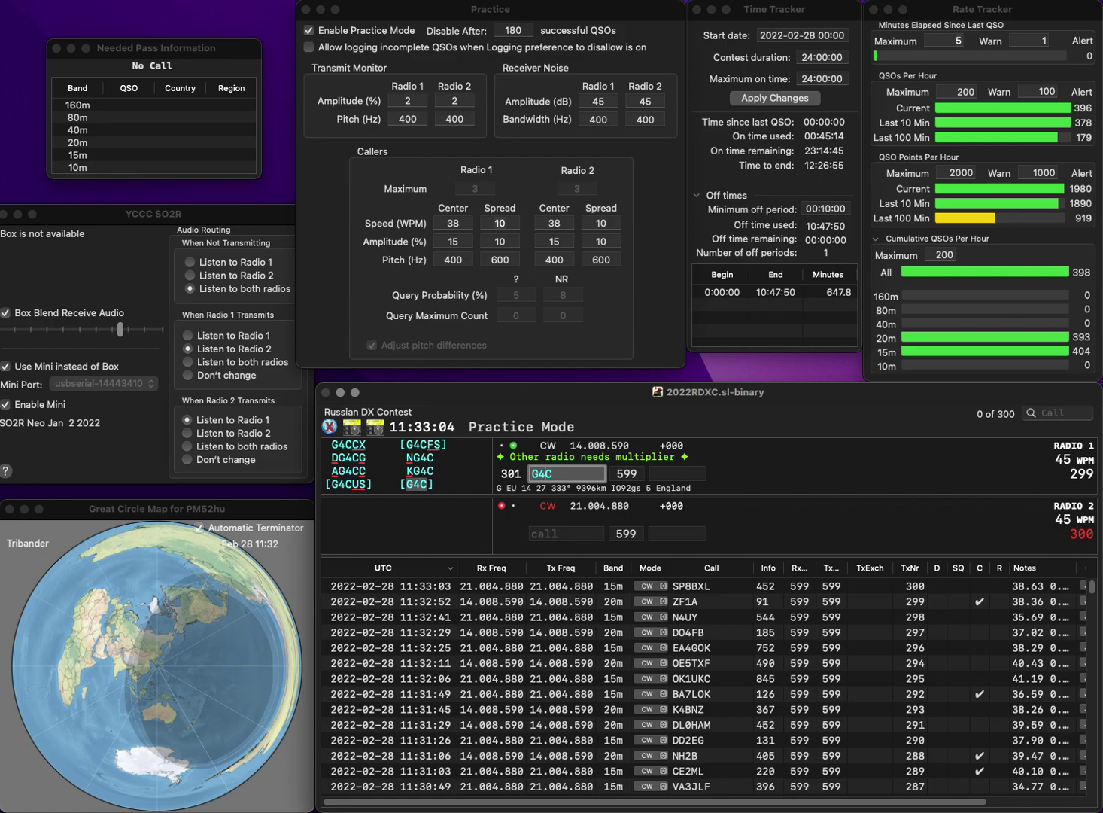
pyautogui.press('BackSpace')
pyautogui.write('5')
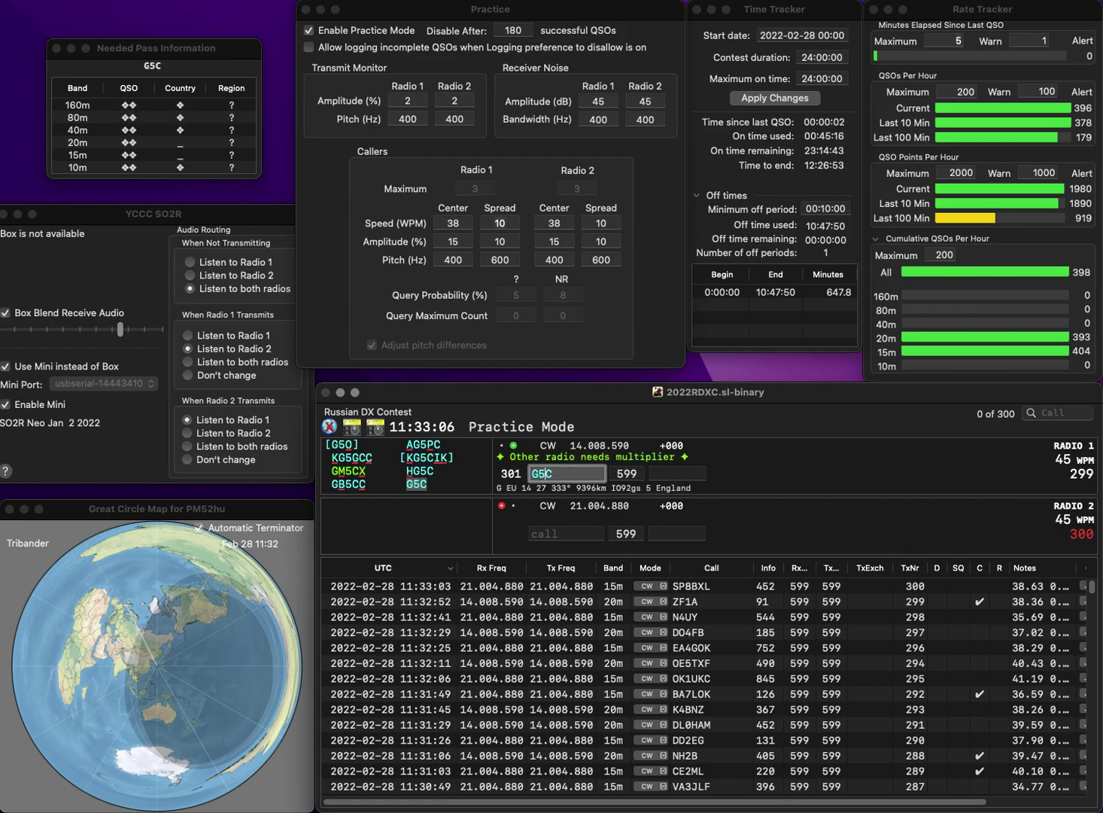
pyautogui.press('space')
pyautogui.write('23')
pyautogui.press('Return')
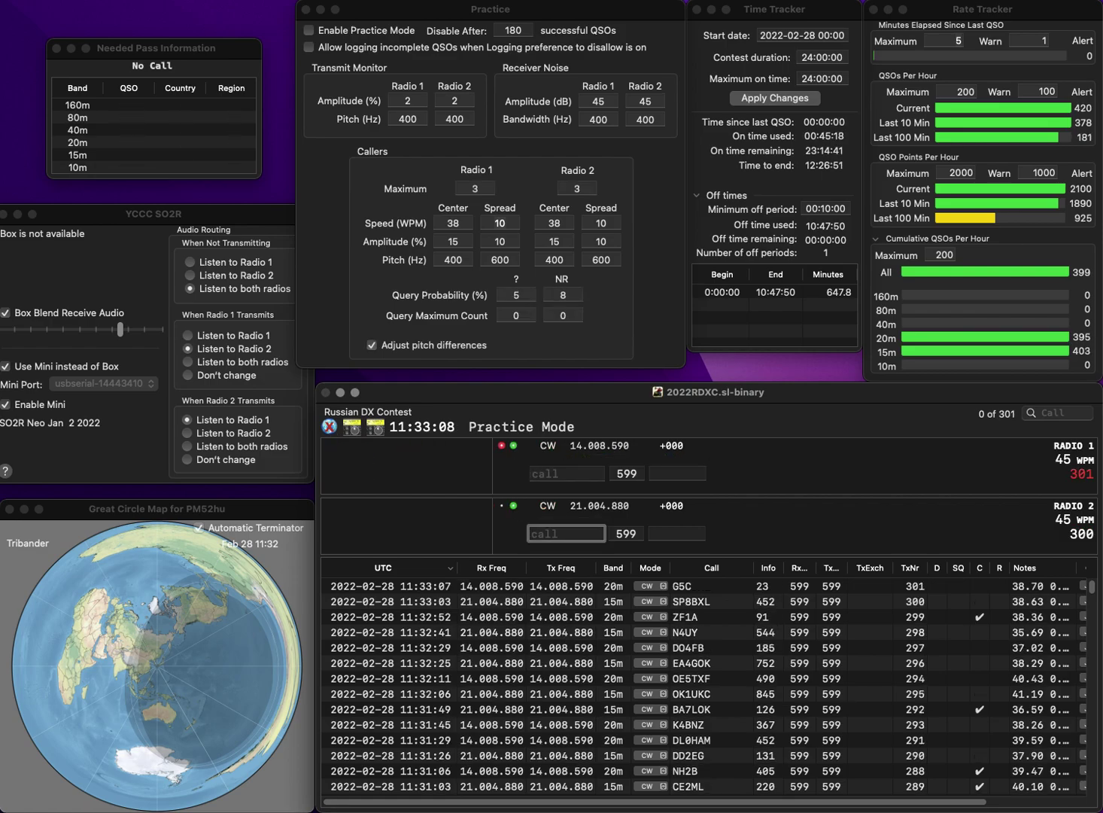